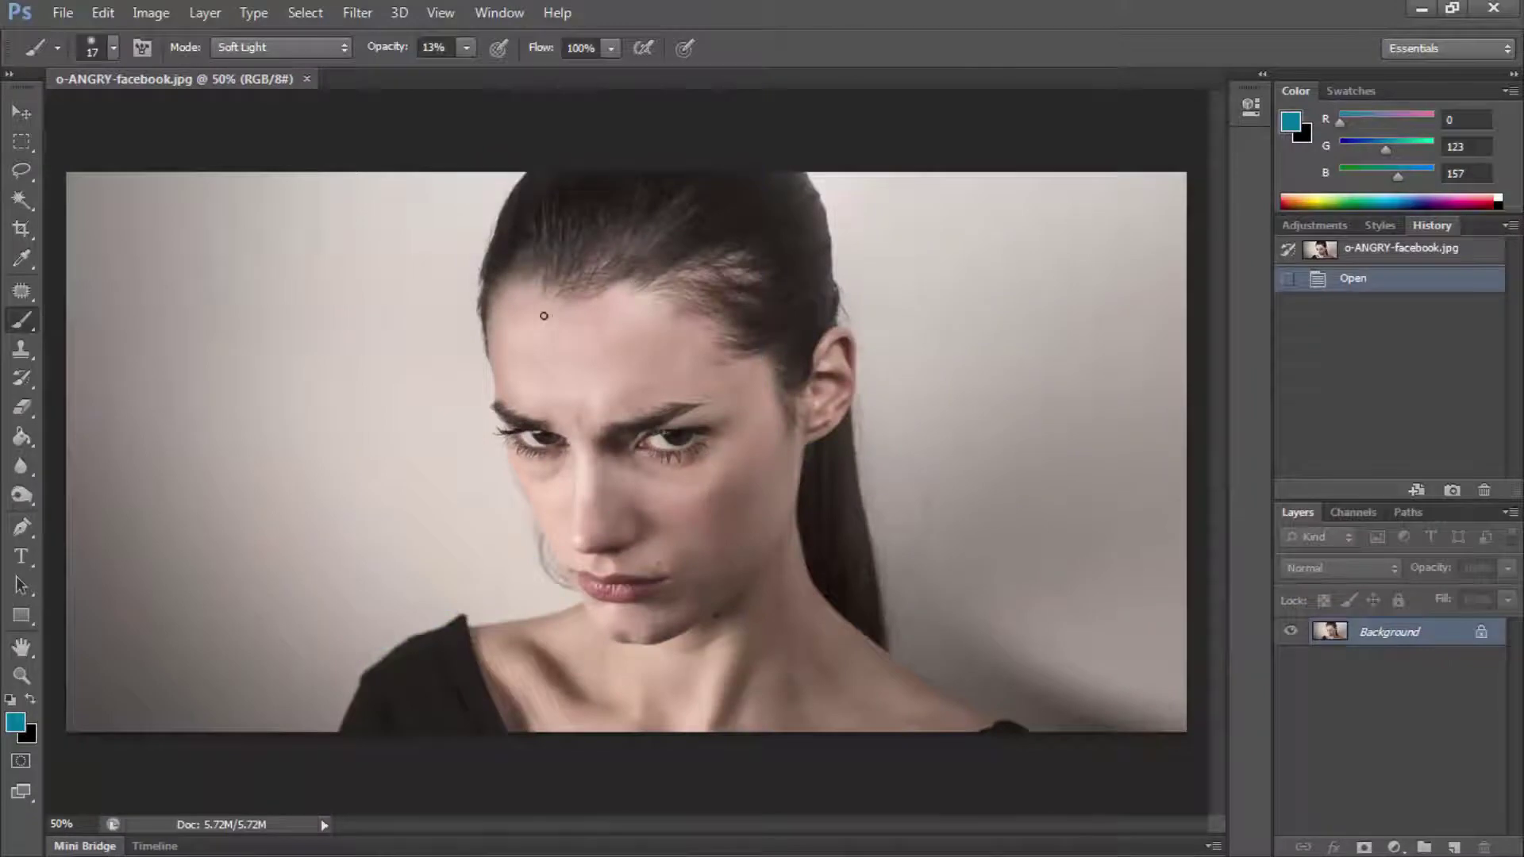
# Step: Replace the brush presets with the two-brush hair set (70 and 45 px) and make white the foreground colour
pyautogui.rightClick(644, 354)
pyautogui.click(827, 336)
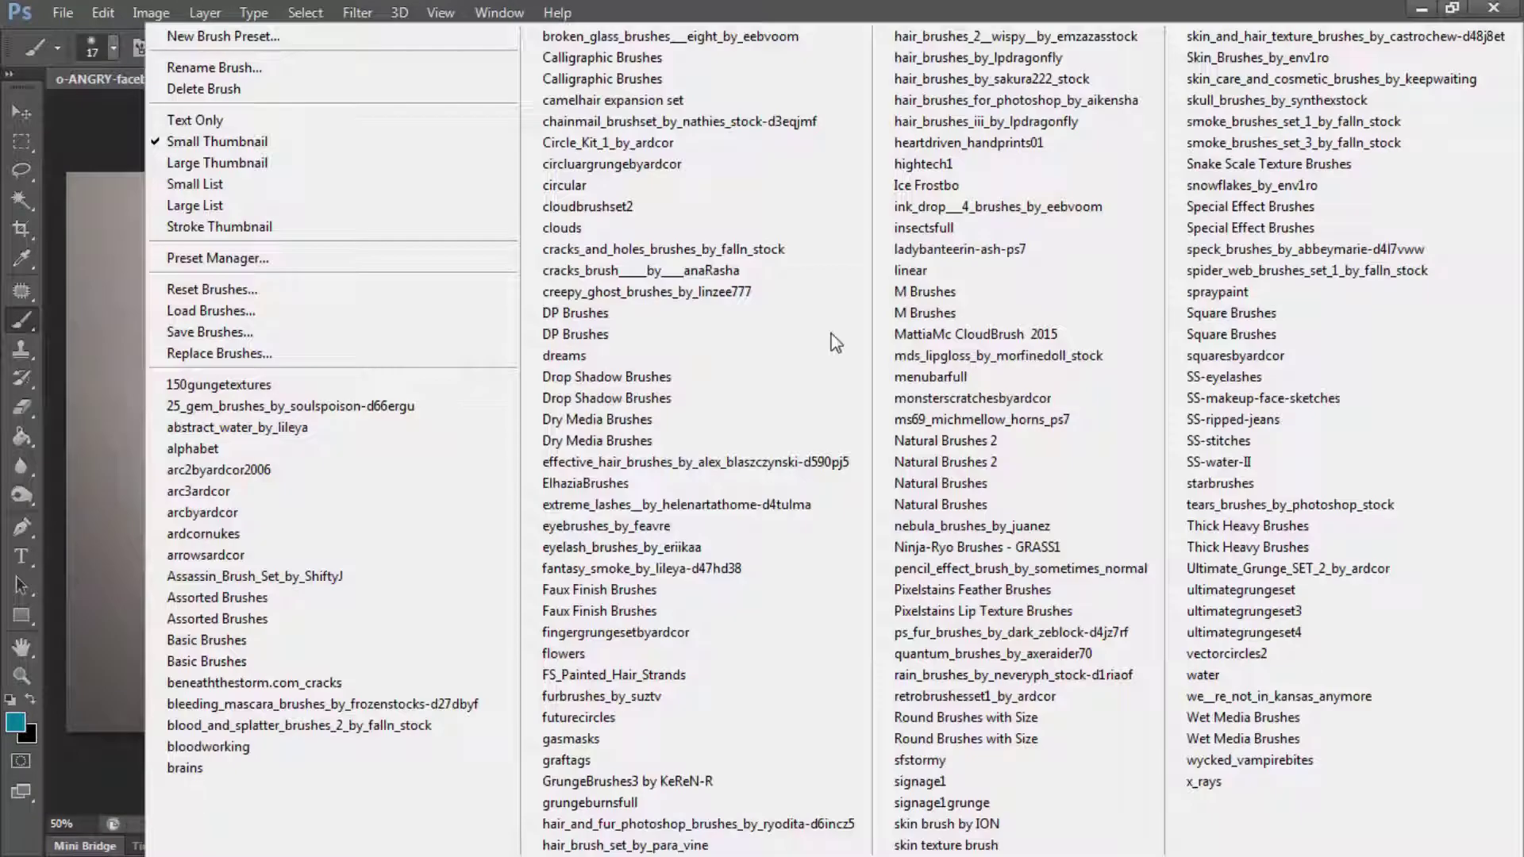
pyautogui.click(731, 364)
pyautogui.click(676, 344)
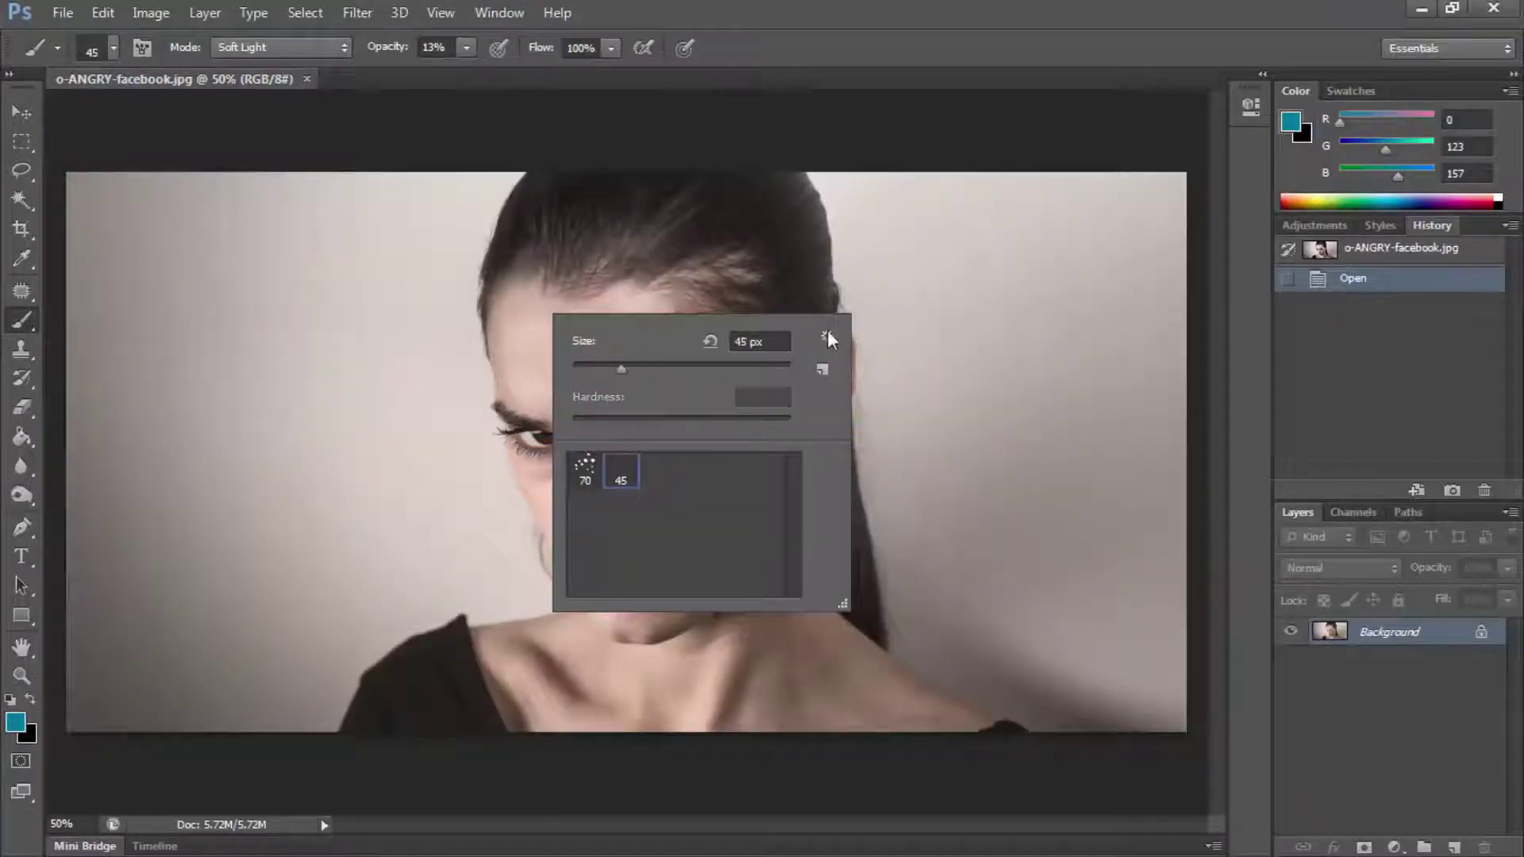
pyautogui.click(11, 699)
pyautogui.click(30, 697)
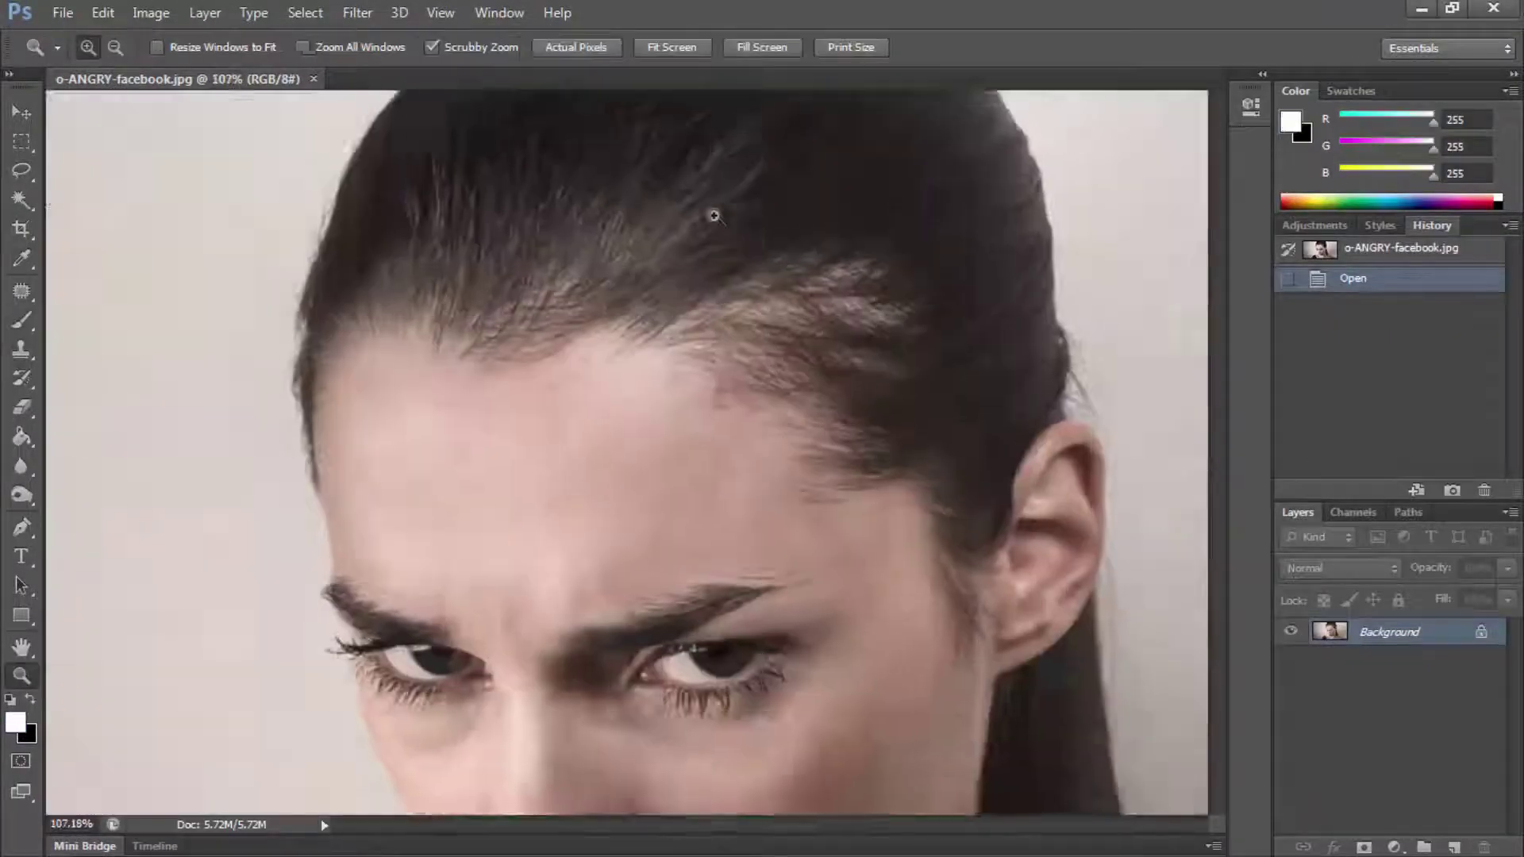
# Step: Paint soft white strands along the front hairline, working from the centre toward the left
pyautogui.moveTo(710, 215); pyautogui.dragTo(578, 313)
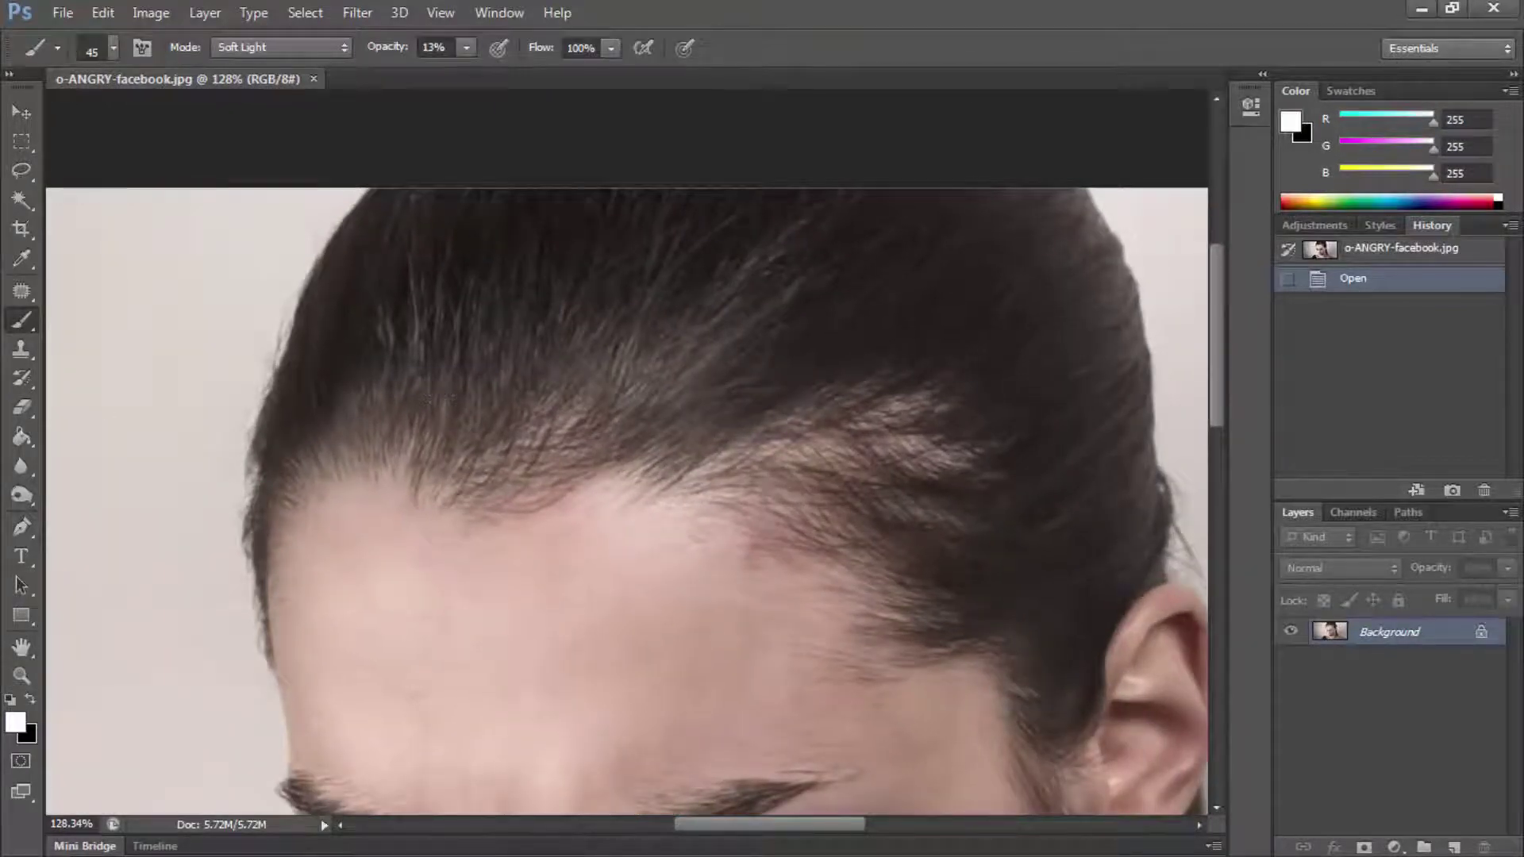
pyautogui.moveTo(440, 397); pyautogui.dragTo(493, 429)
pyautogui.moveTo(477, 428)
pyautogui.mouseDown()
pyautogui.moveTo(516, 453)
pyautogui.moveTo(635, 206)
pyautogui.mouseUp()
pyautogui.moveTo(508, 397); pyautogui.dragTo(667, 195)
pyautogui.moveTo(556, 350); pyautogui.dragTo(667, 191)
pyautogui.moveTo(508, 420)
pyautogui.mouseDown()
pyautogui.moveTo(556, 194)
pyautogui.moveTo(556, 238)
pyautogui.mouseUp()
pyautogui.moveTo(500, 397)
pyautogui.mouseDown()
pyautogui.moveTo(540, 207)
pyautogui.moveTo(547, 222)
pyautogui.mouseUp()
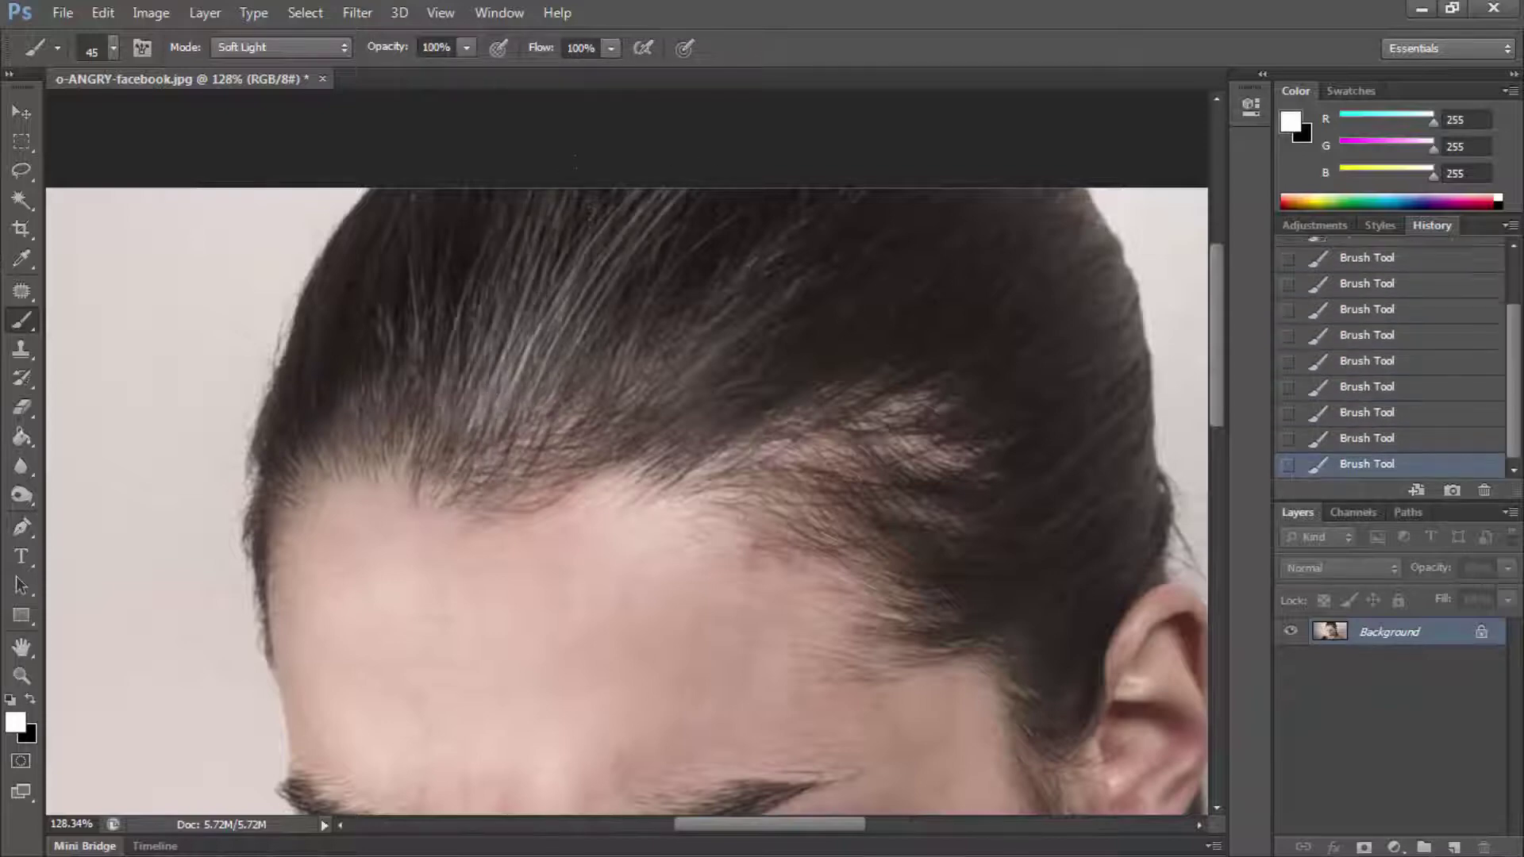
pyautogui.moveTo(468, 436); pyautogui.dragTo(492, 198)
pyautogui.moveTo(428, 421); pyautogui.dragTo(477, 198)
pyautogui.moveTo(381, 417); pyautogui.dragTo(445, 194)
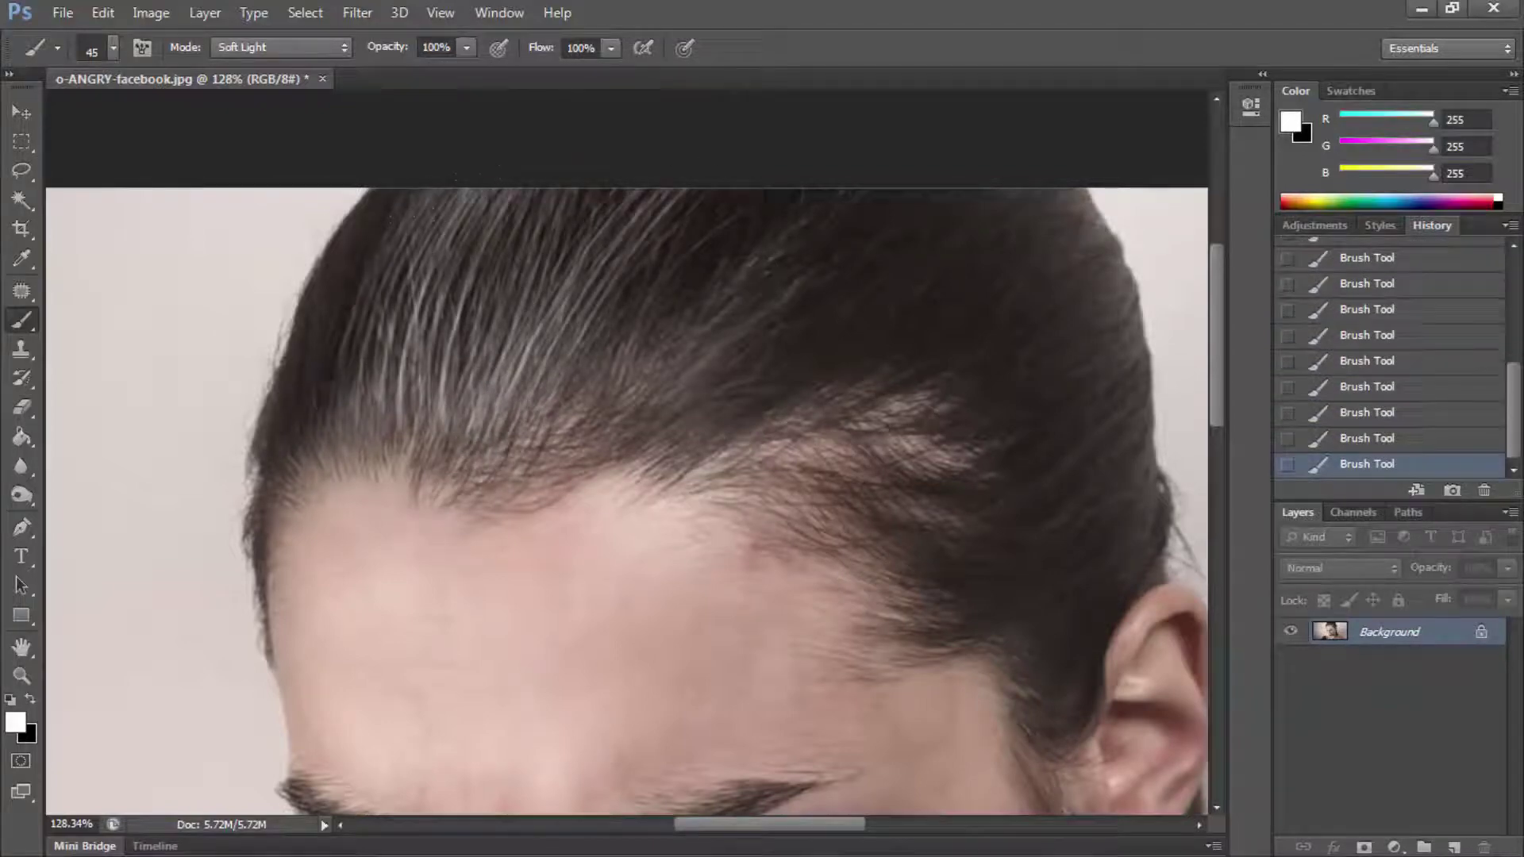
pyautogui.moveTo(333, 437)
pyautogui.mouseDown()
pyautogui.moveTo(413, 195)
pyautogui.moveTo(365, 262)
pyautogui.moveTo(397, 195)
pyautogui.mouseUp()
# Step: Lighten the upper-left hair with repeated white strand strokes
pyautogui.moveTo(295, 481); pyautogui.dragTo(273, 424)
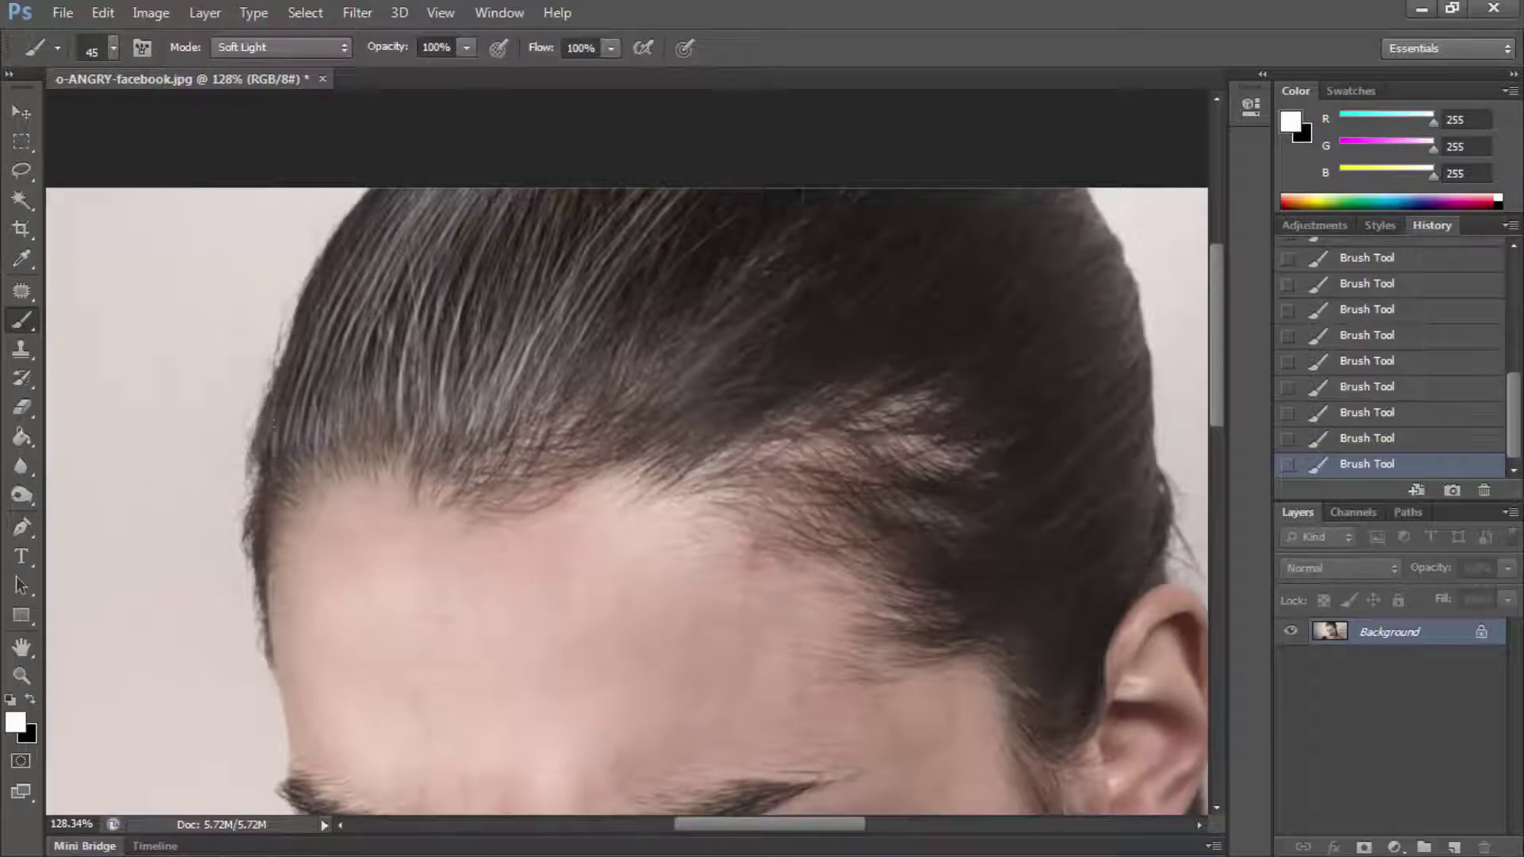
pyautogui.moveTo(381, 433); pyautogui.dragTo(444, 214)
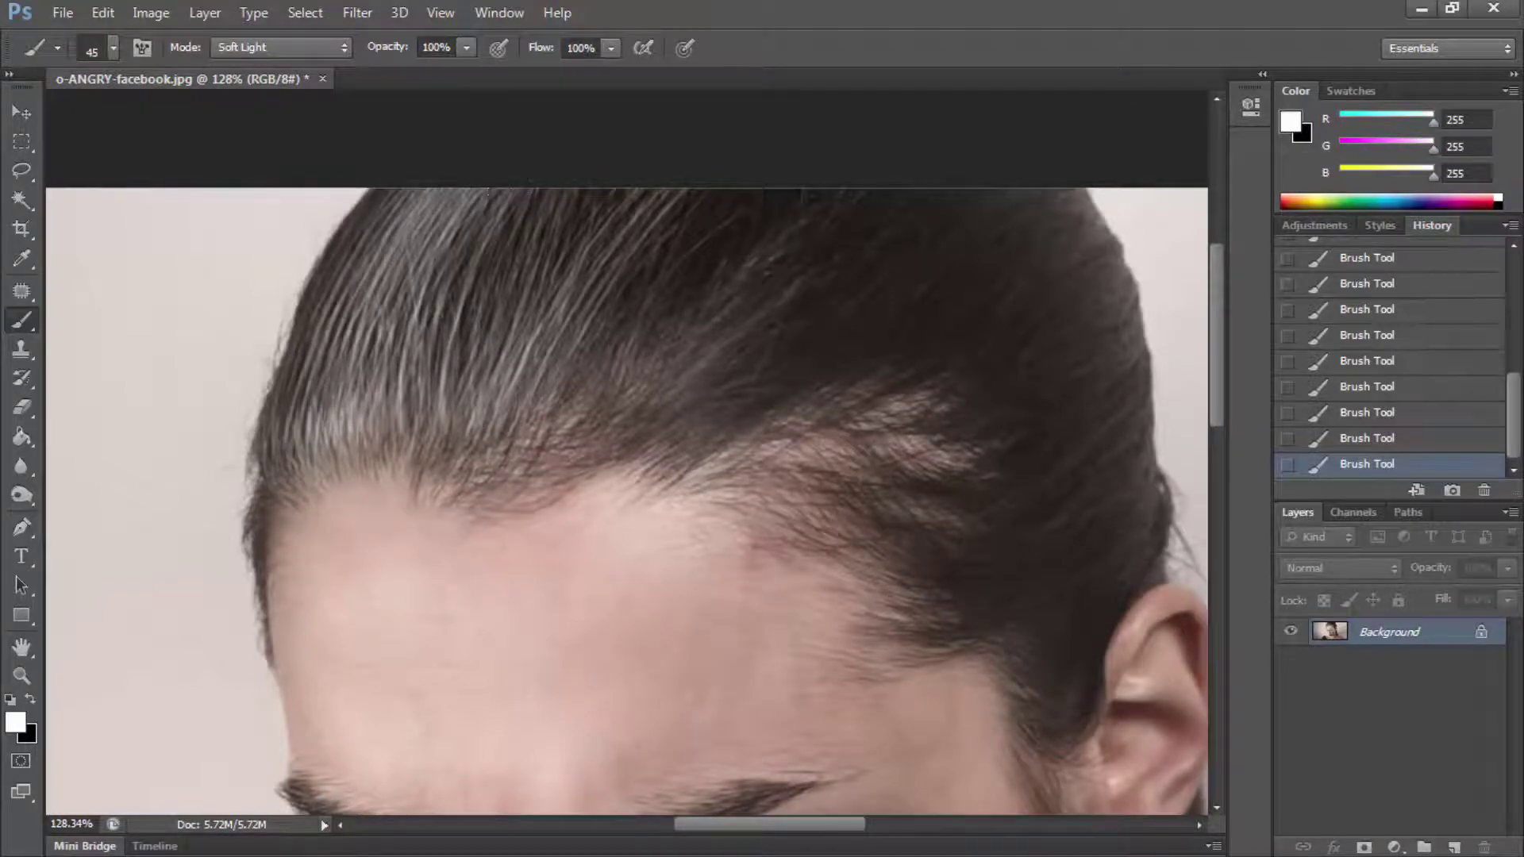
pyautogui.moveTo(294, 461); pyautogui.dragTo(357, 222)
pyautogui.moveTo(278, 428); pyautogui.dragTo(381, 222)
pyautogui.moveTo(282, 464); pyautogui.dragTo(297, 309)
pyautogui.moveTo(381, 421); pyautogui.dragTo(429, 194)
pyautogui.moveTo(460, 452); pyautogui.dragTo(508, 195)
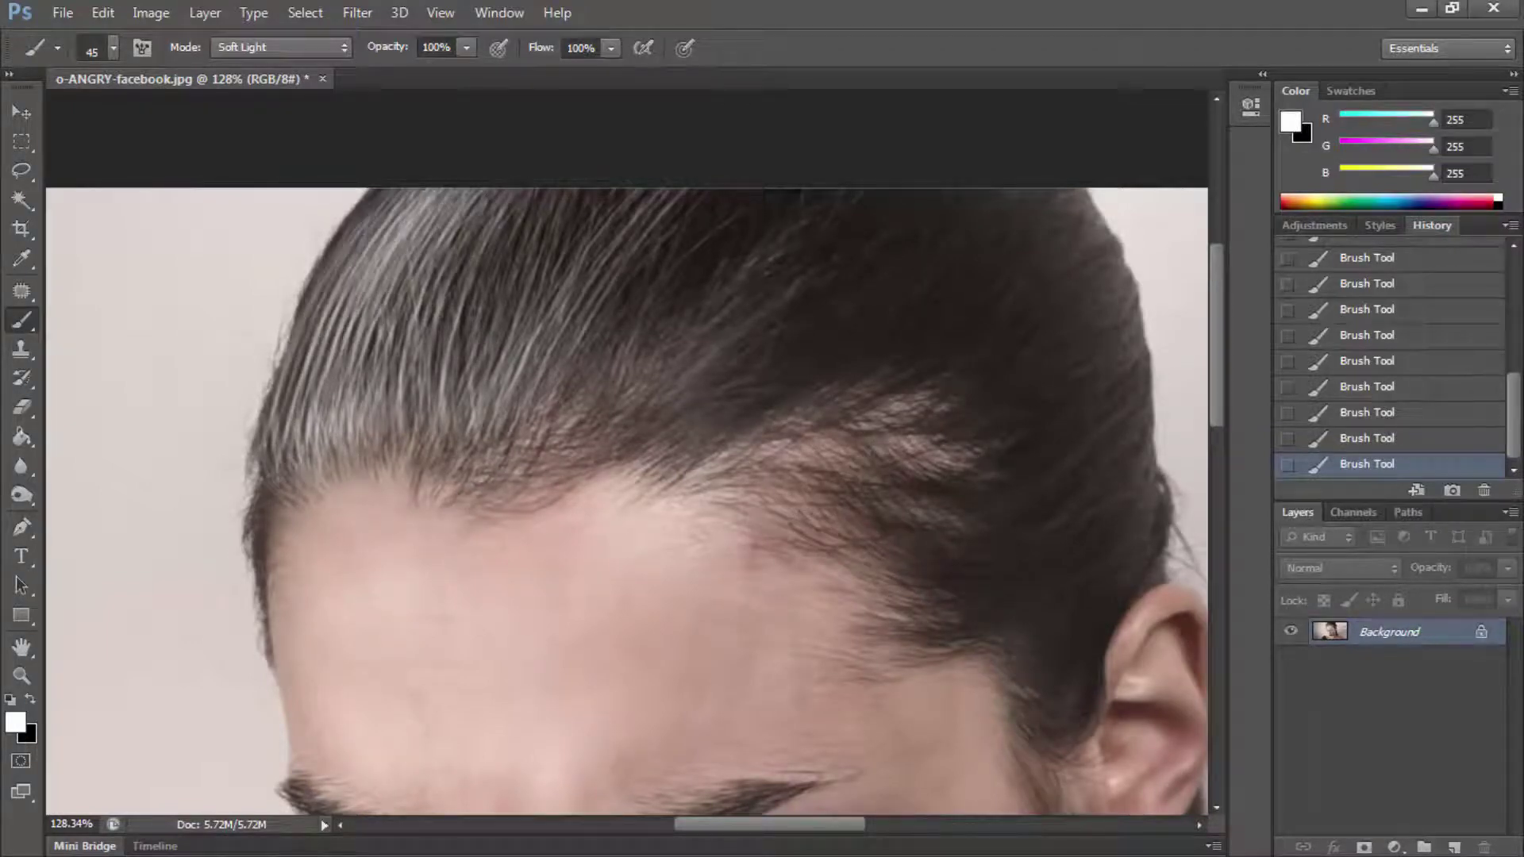
pyautogui.moveTo(420, 421); pyautogui.dragTo(501, 190)
pyautogui.moveTo(373, 385); pyautogui.dragTo(492, 191)
pyautogui.moveTo(366, 361); pyautogui.dragTo(428, 206)
# Step: Lighten the middle and right hair strands, then the left hair edge
pyautogui.moveTo(477, 397); pyautogui.dragTo(572, 191)
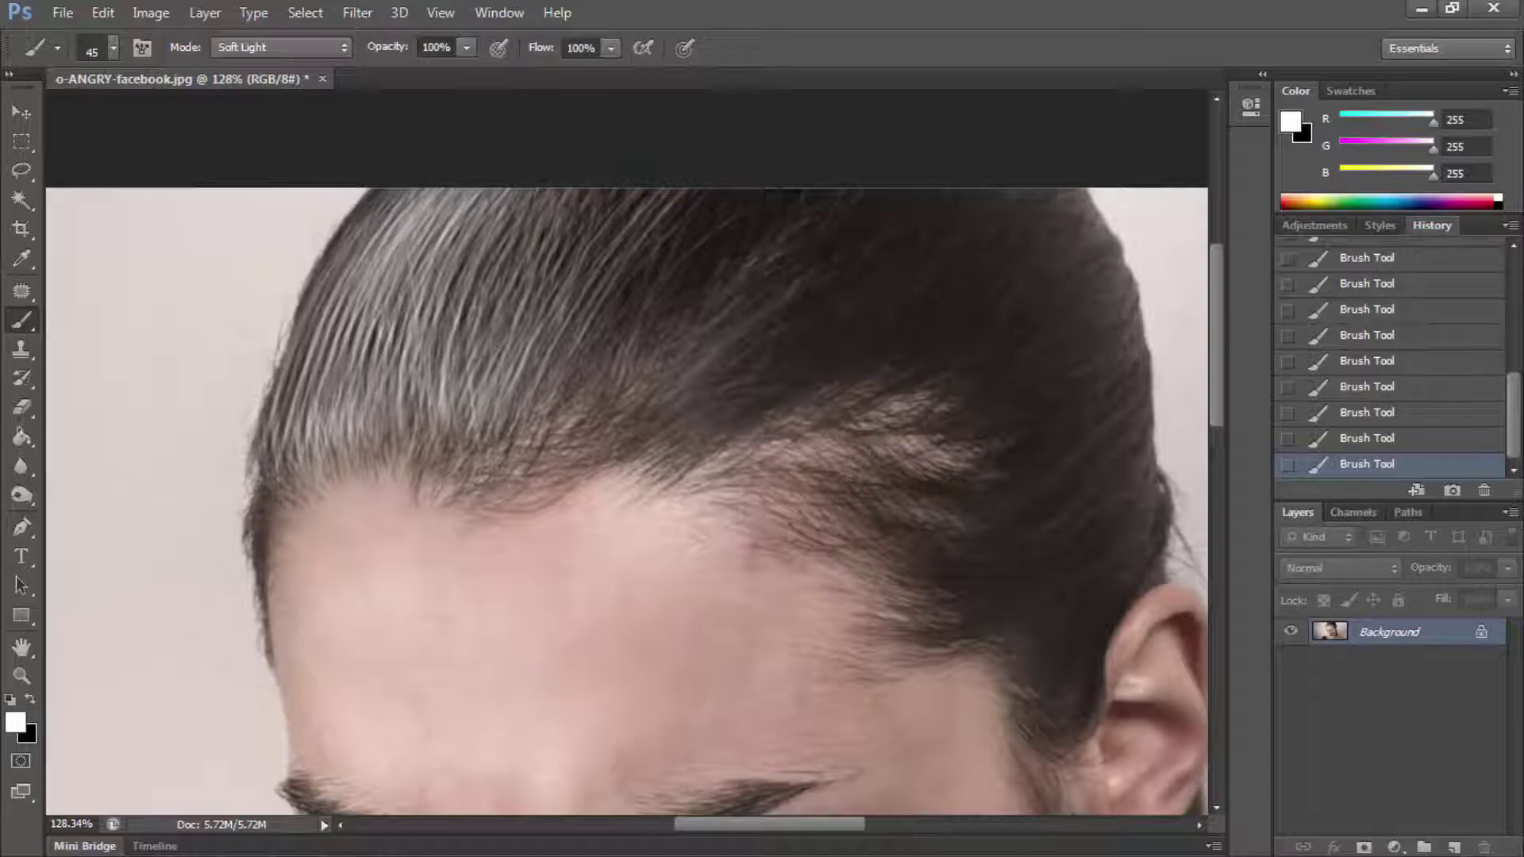
pyautogui.moveTo(516, 381)
pyautogui.mouseDown()
pyautogui.moveTo(619, 191)
pyautogui.moveTo(659, 195)
pyautogui.mouseUp()
pyautogui.moveTo(571, 393); pyautogui.dragTo(698, 194)
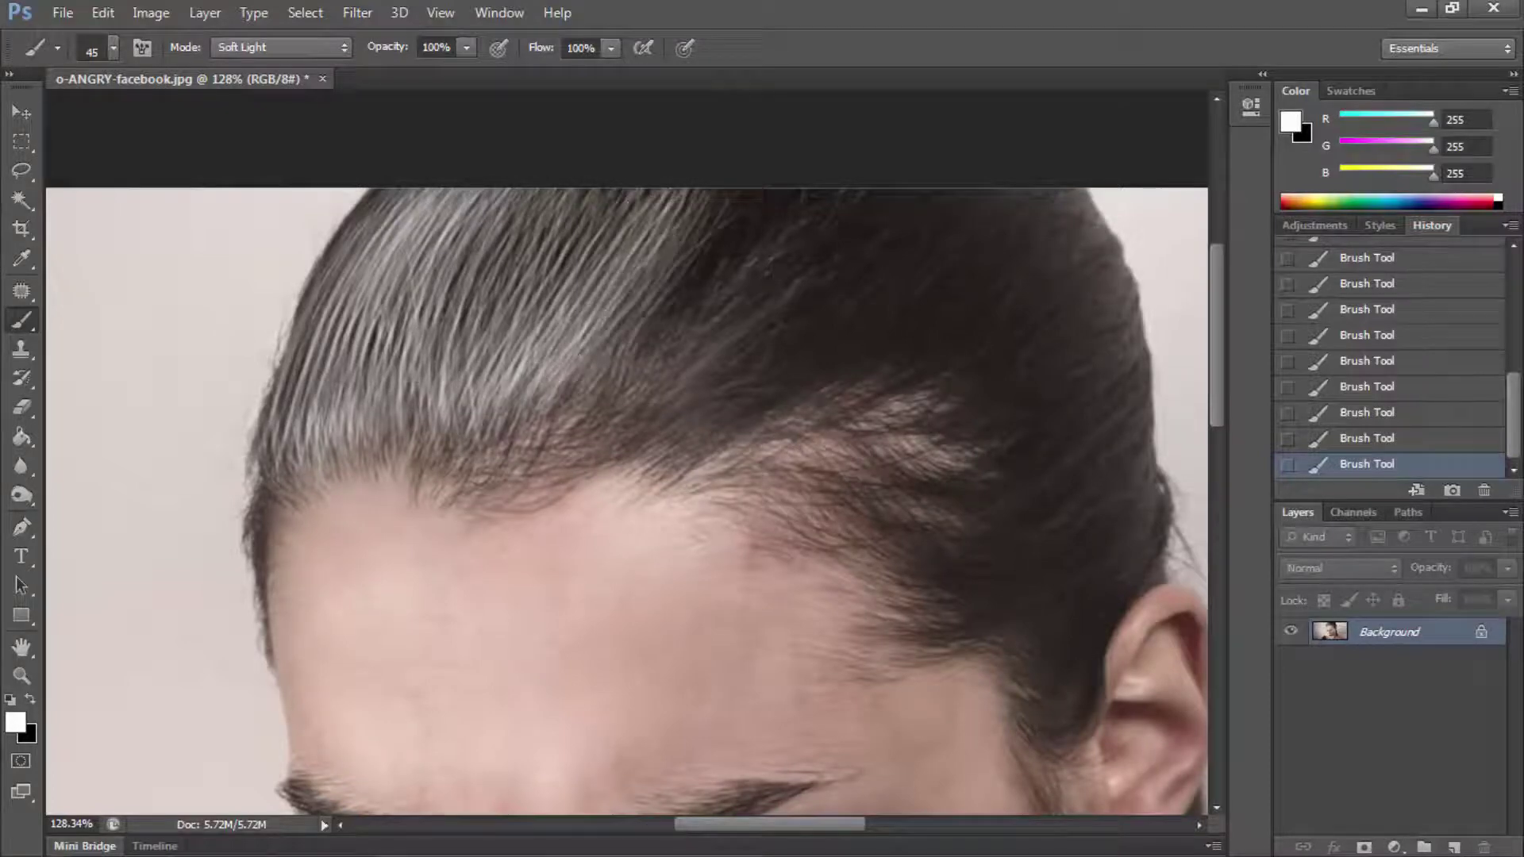
pyautogui.moveTo(635, 325); pyautogui.dragTo(726, 191)
pyautogui.moveTo(349, 329); pyautogui.dragTo(389, 211)
pyautogui.moveTo(298, 417); pyautogui.dragTo(329, 258)
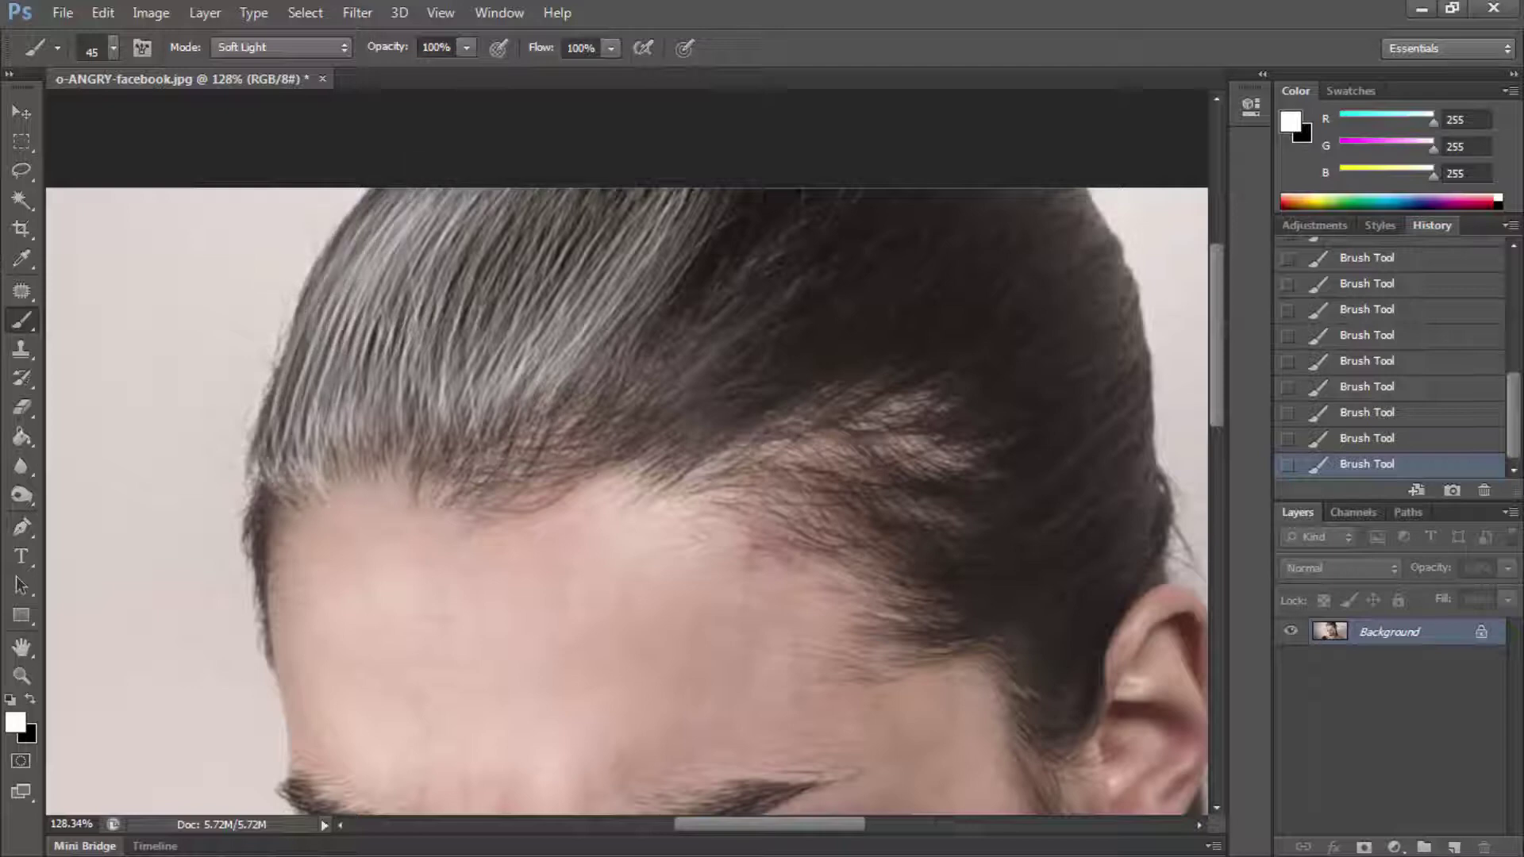
pyautogui.moveTo(349, 468); pyautogui.dragTo(393, 409)
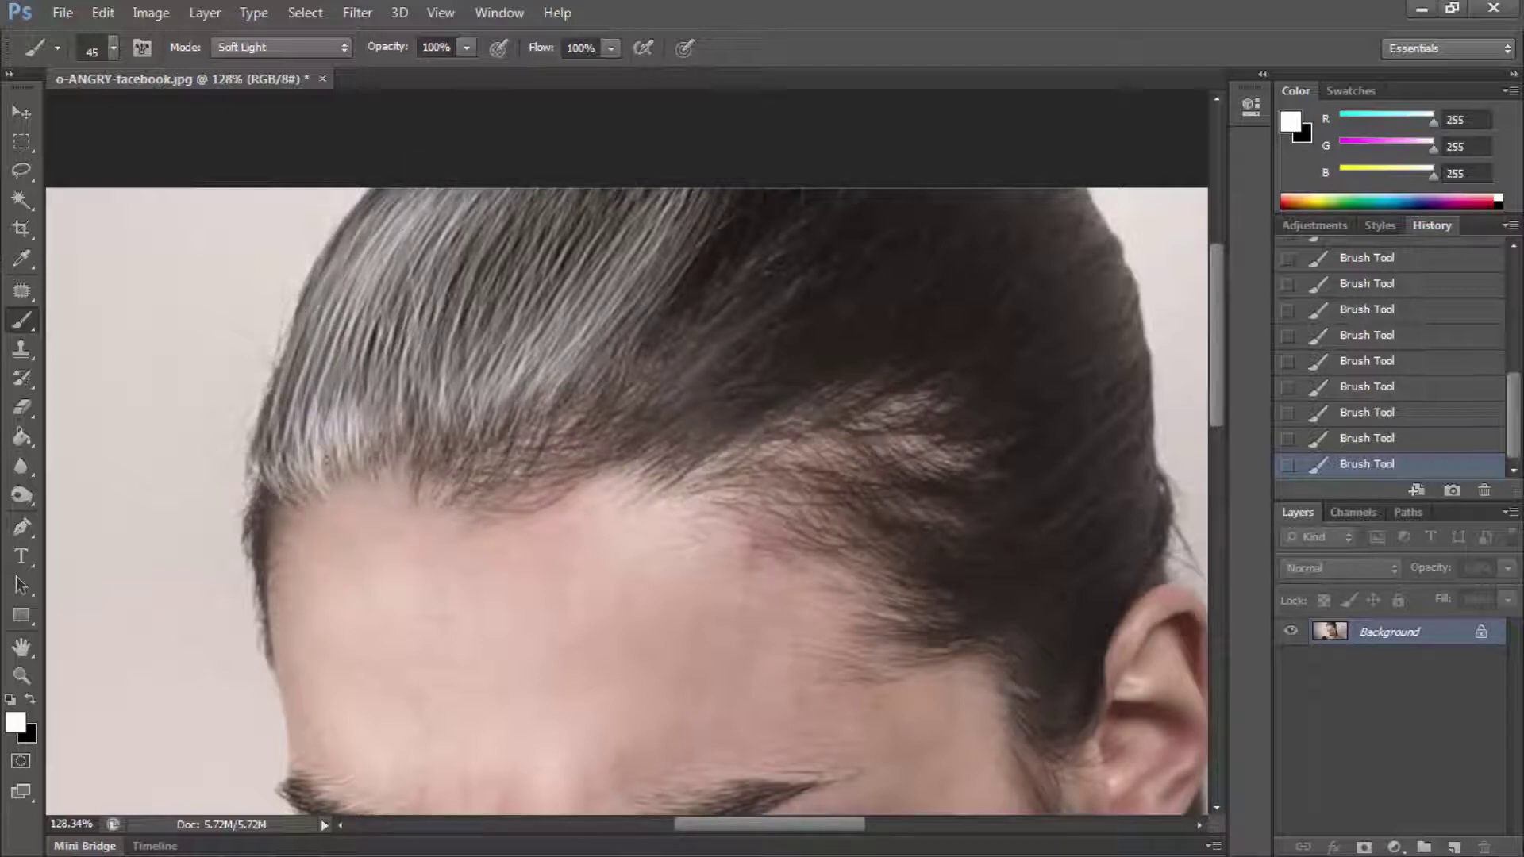
pyautogui.moveTo(302, 401); pyautogui.dragTo(347, 252)
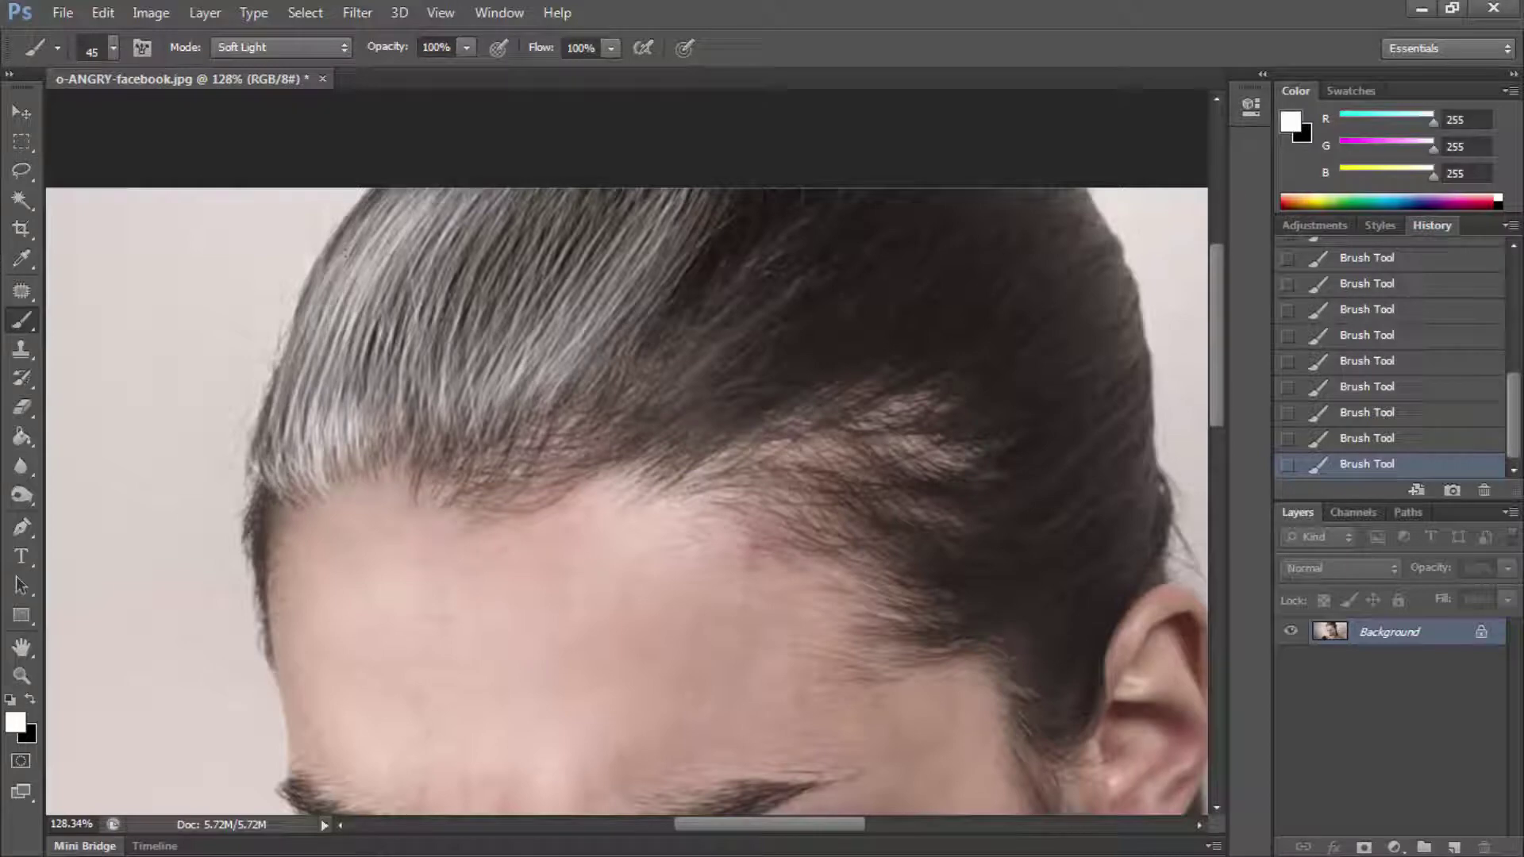
# Step: Fill darker gaps above the forehead and even out the grey across the hair
pyautogui.moveTo(509, 484); pyautogui.dragTo(603, 432)
pyautogui.moveTo(486, 470)
pyautogui.mouseDown()
pyautogui.moveTo(587, 405)
pyautogui.moveTo(490, 457)
pyautogui.mouseUp()
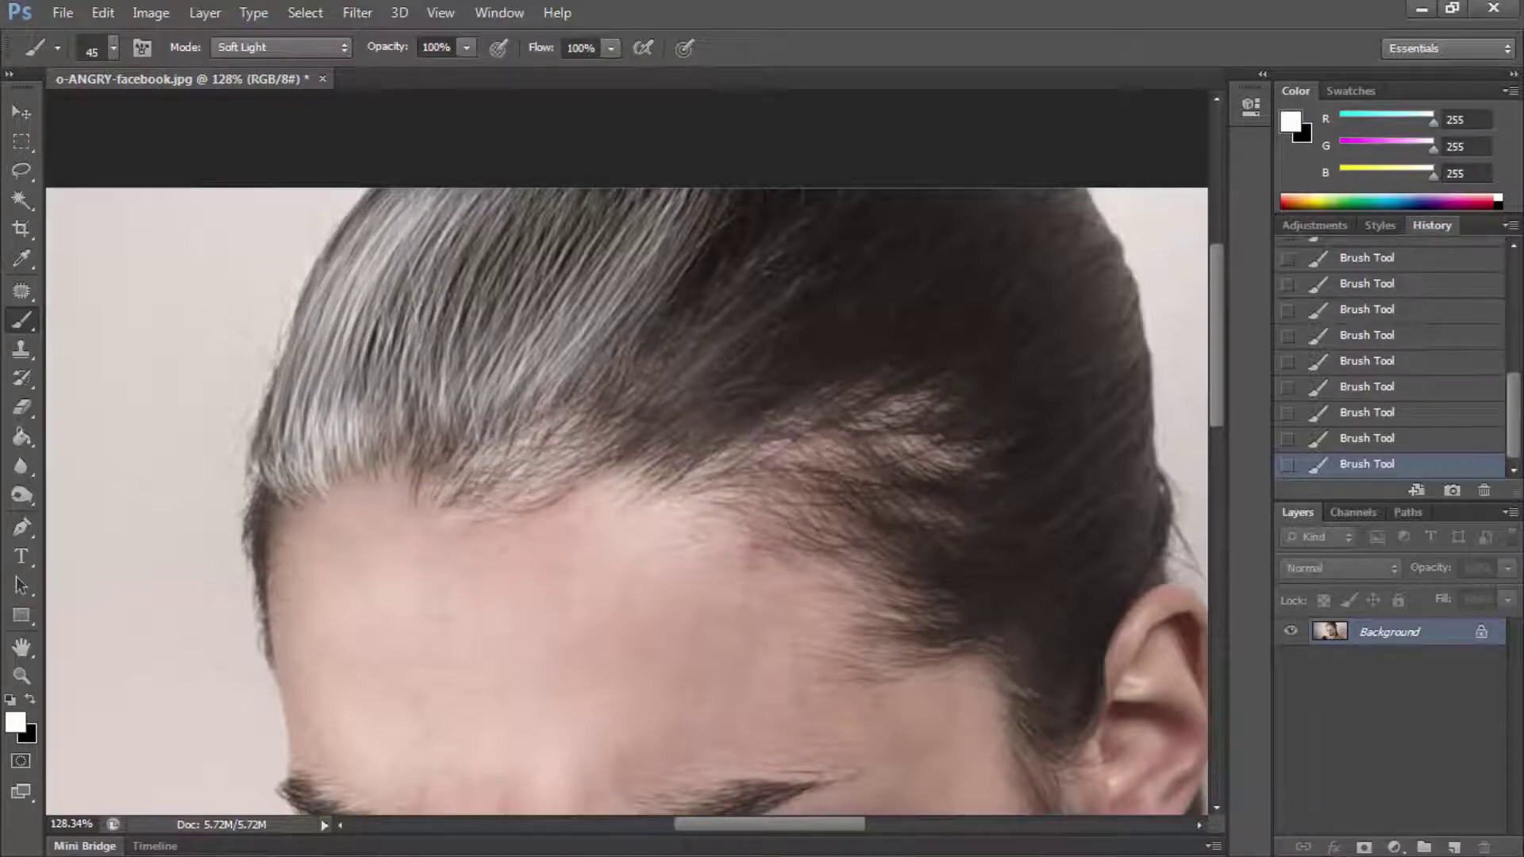
pyautogui.moveTo(429, 476)
pyautogui.mouseDown()
pyautogui.moveTo(473, 417)
pyautogui.moveTo(468, 397)
pyautogui.mouseUp()
pyautogui.moveTo(469, 453)
pyautogui.mouseDown()
pyautogui.moveTo(620, 230)
pyautogui.moveTo(492, 381)
pyautogui.mouseUp()
pyautogui.moveTo(421, 448)
pyautogui.mouseDown()
pyautogui.moveTo(556, 238)
pyautogui.moveTo(547, 206)
pyautogui.mouseUp()
pyautogui.moveTo(393, 413); pyautogui.dragTo(532, 207)
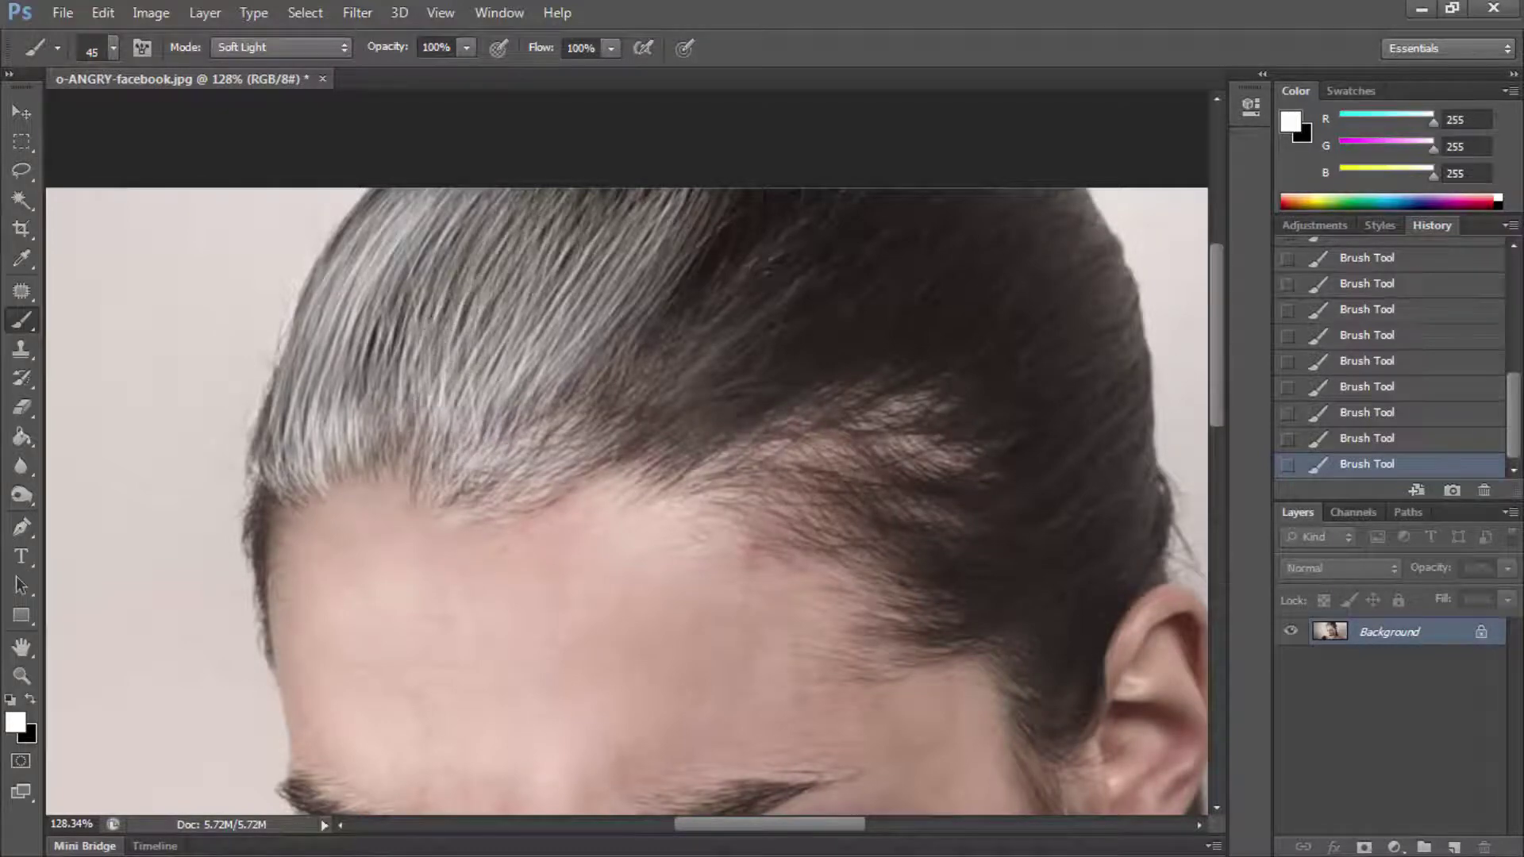
pyautogui.moveTo(493, 369); pyautogui.dragTo(603, 199)
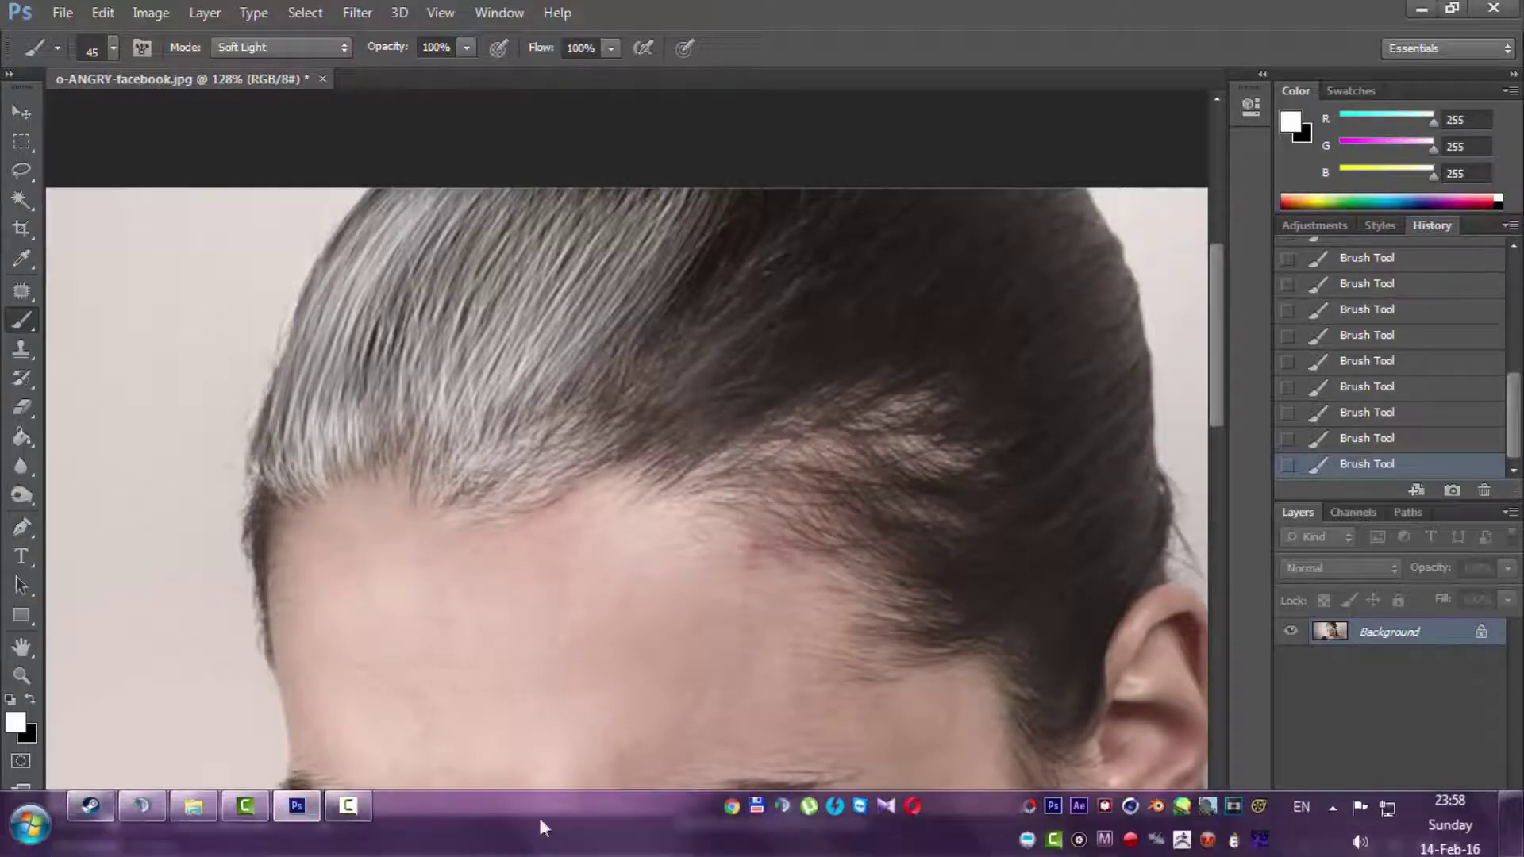
# Step: Open YouTube in Chrome and search for 'rock music'
pyautogui.click(298, 840)
pyautogui.click(246, 76)
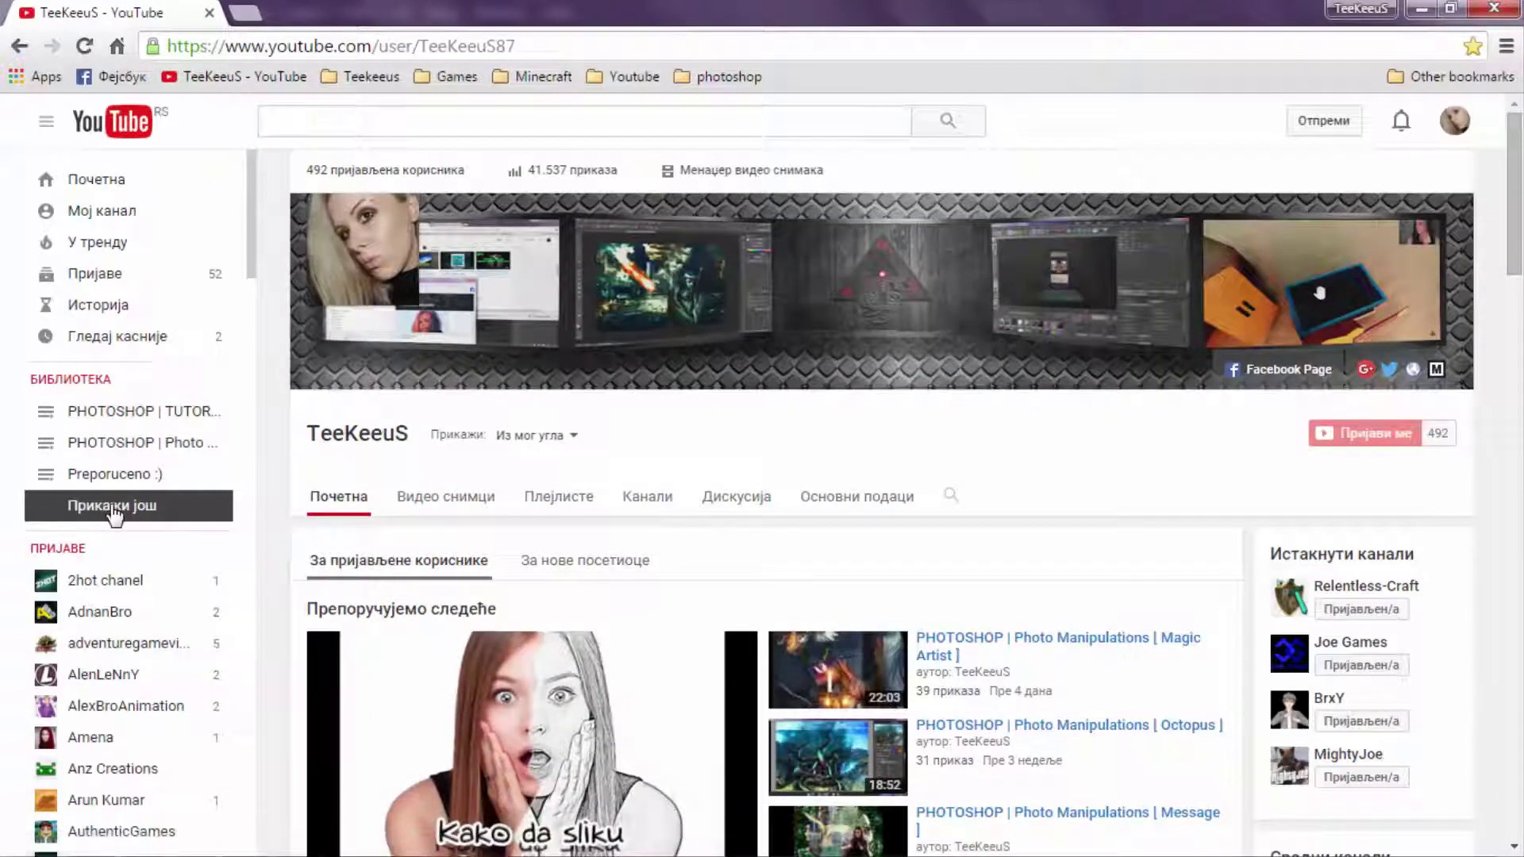
pyautogui.click(329, 123)
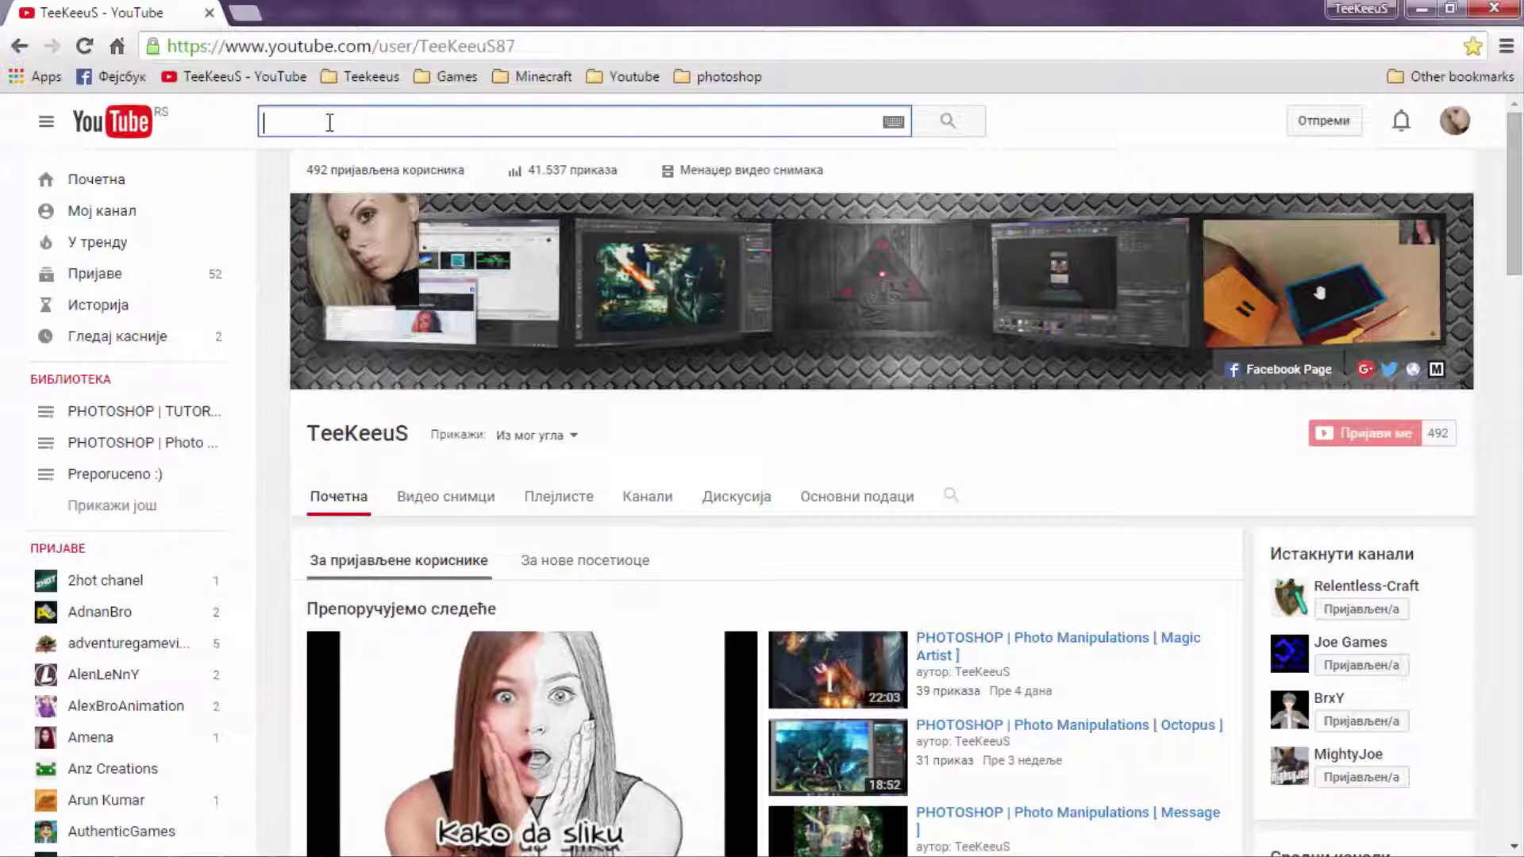
pyautogui.write('rock music')
pyautogui.press('Return')
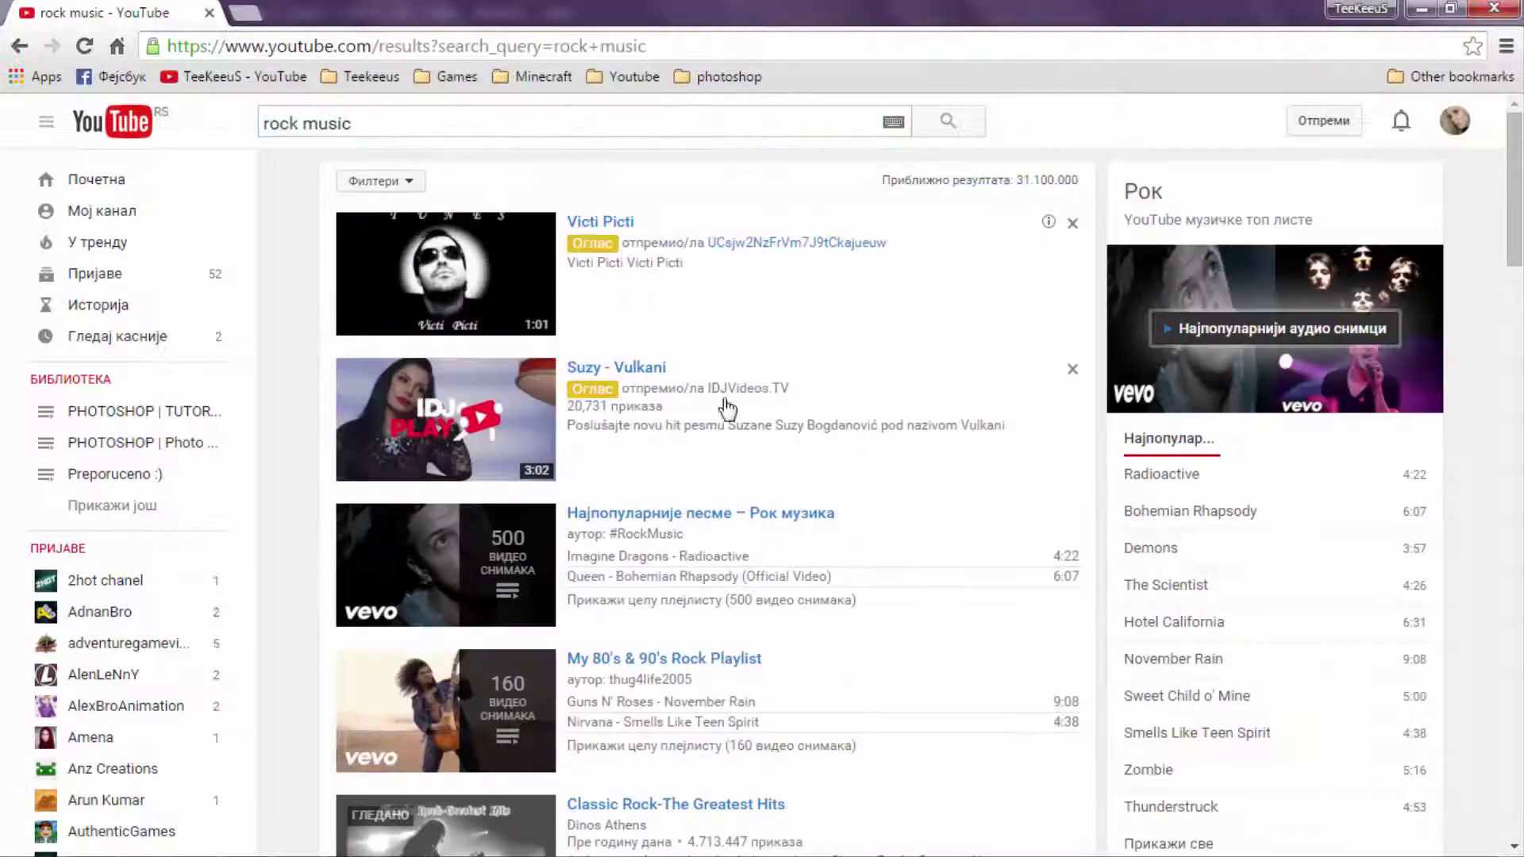
# Step: Play the My 80's & 90's Rock Playlist and switch back to Photoshop
pyautogui.scroll(-1, 690, 663)
pyautogui.click(675, 643)
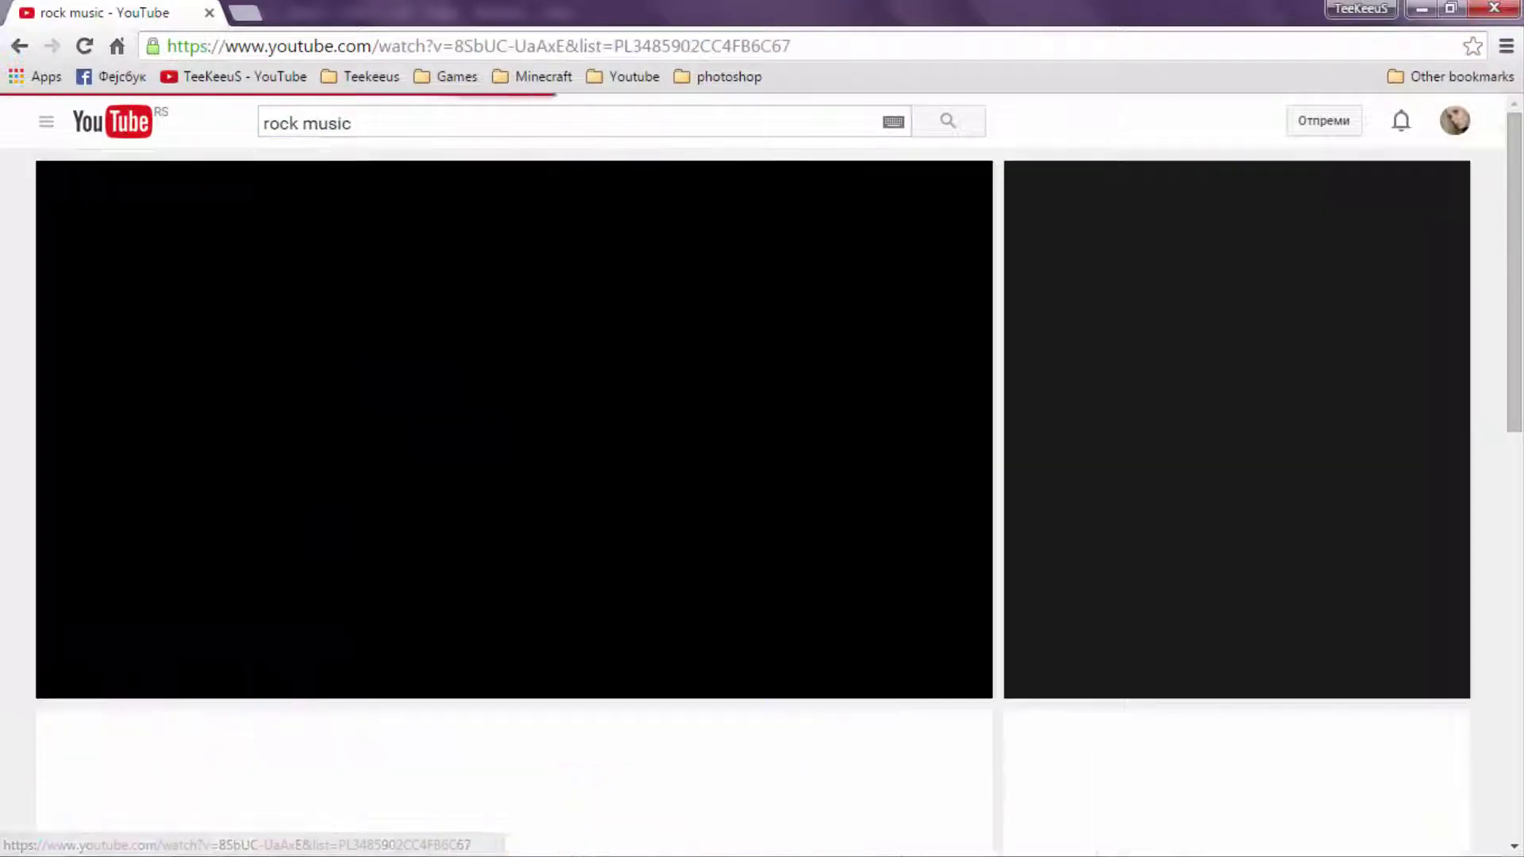
pyautogui.click(297, 807)
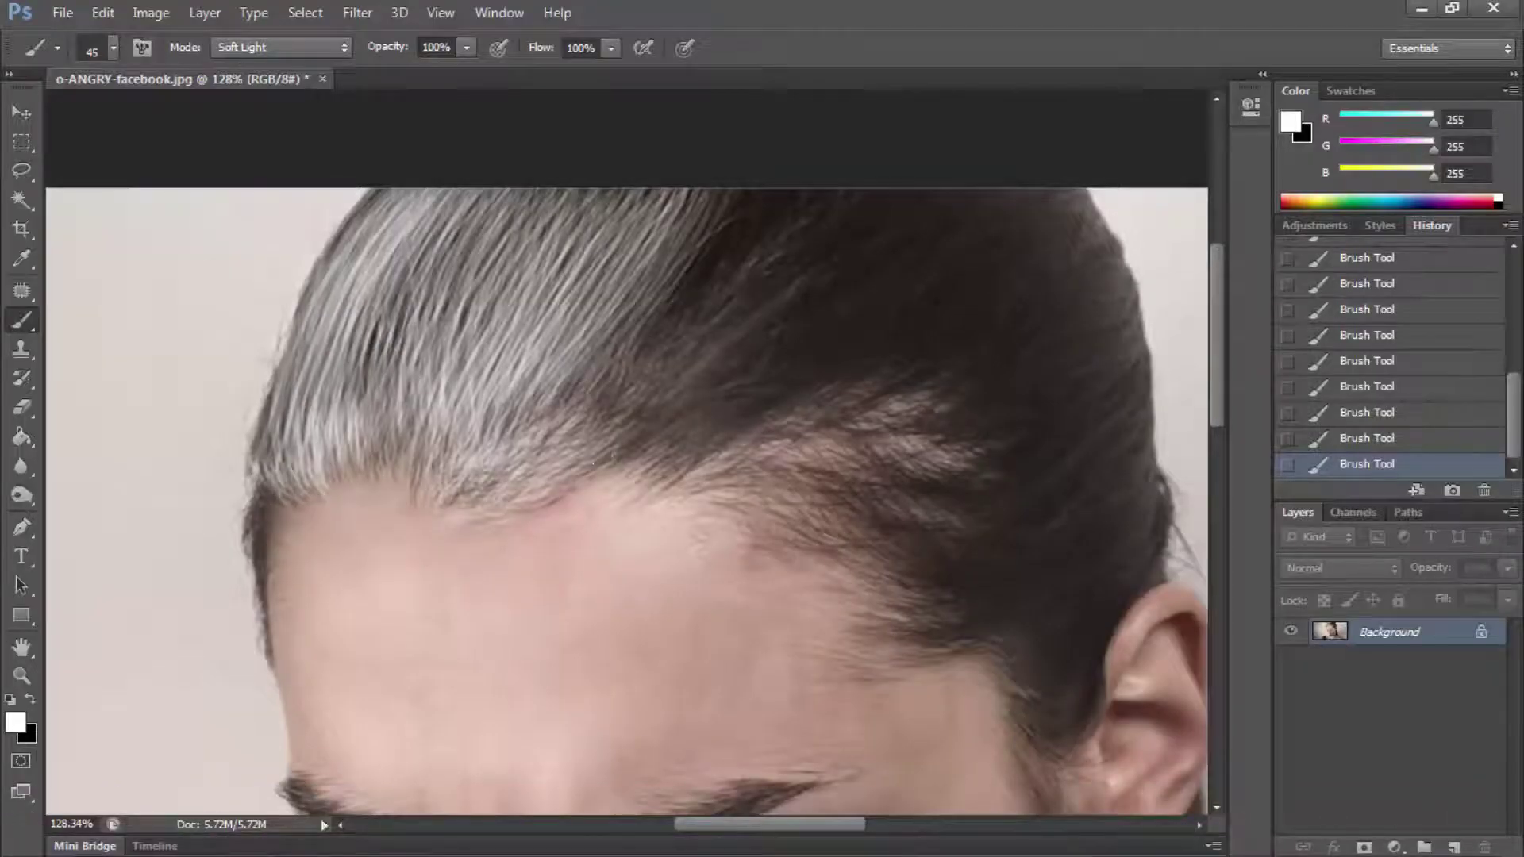
# Step: Brighten the upper-middle hair with white strokes sweeping up toward the crown
pyautogui.moveTo(594, 464)
pyautogui.mouseDown()
pyautogui.moveTo(637, 431)
pyautogui.moveTo(782, 219)
pyautogui.mouseUp()
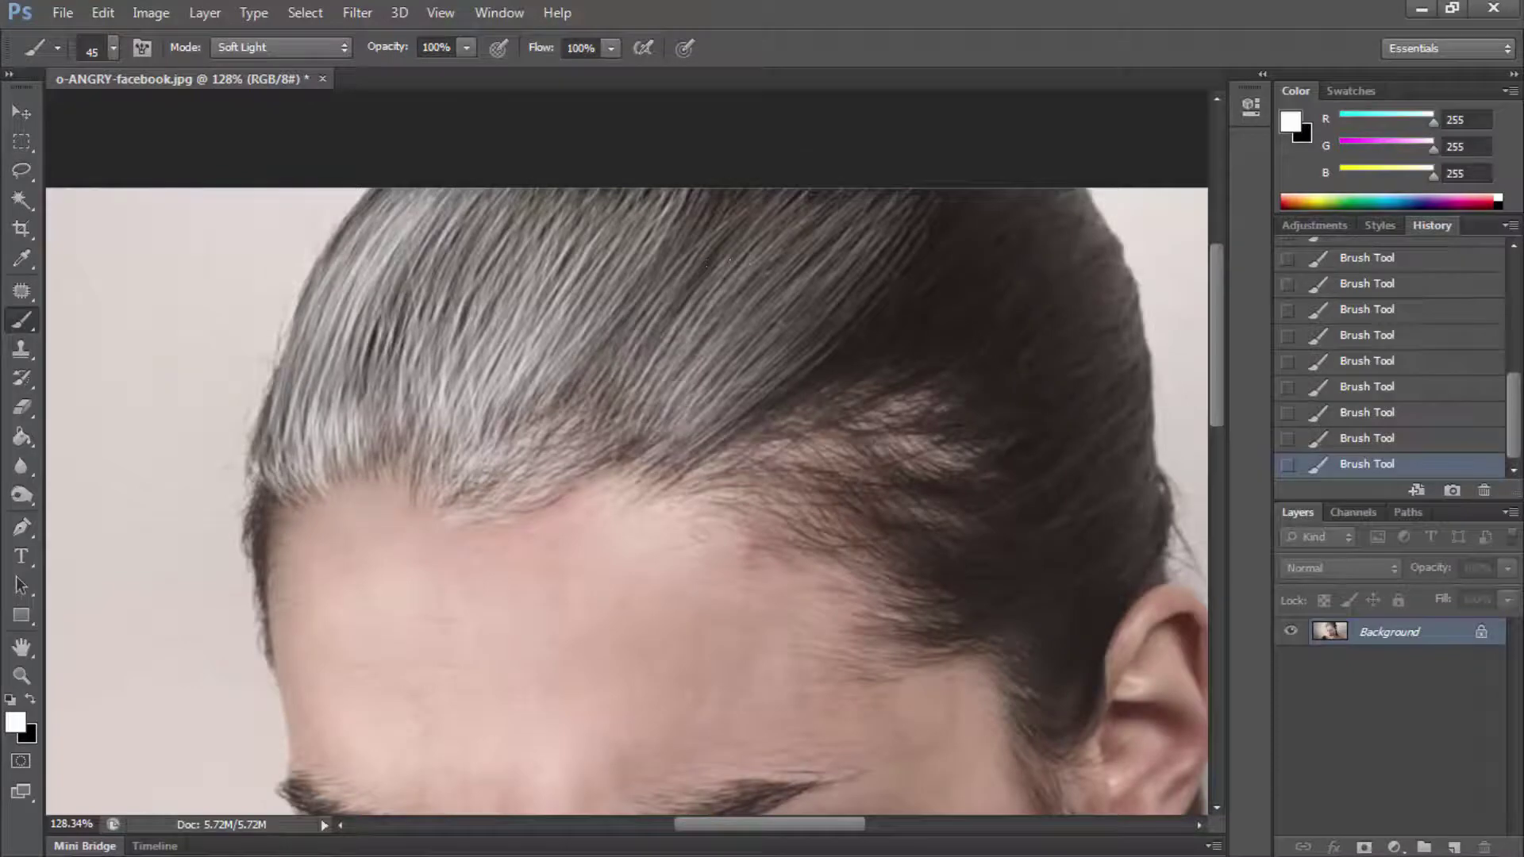
pyautogui.moveTo(719, 263); pyautogui.dragTo(936, 177)
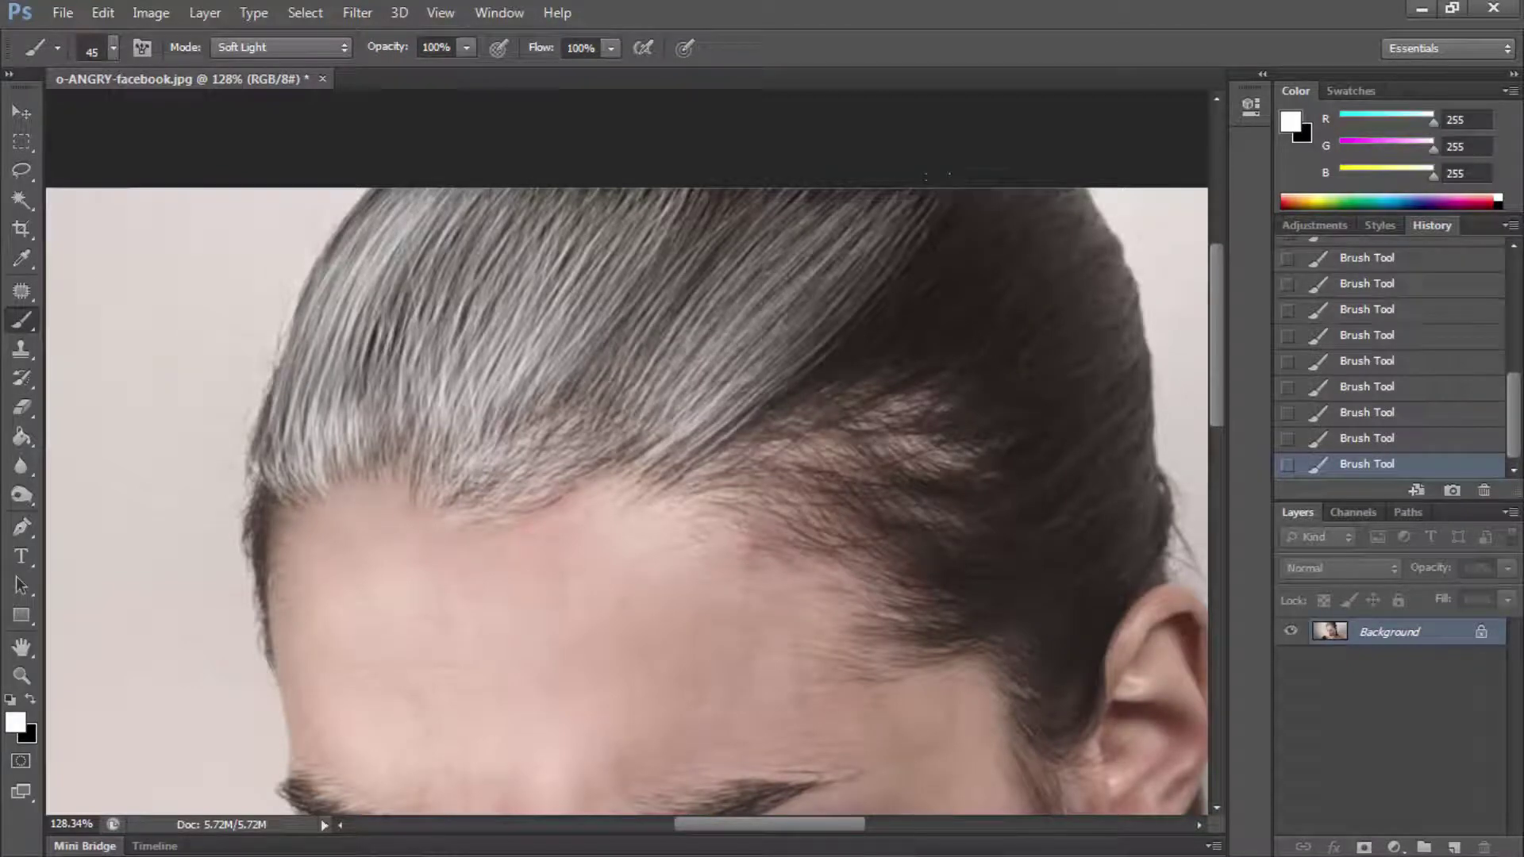
pyautogui.moveTo(599, 433)
pyautogui.mouseDown()
pyautogui.moveTo(615, 361)
pyautogui.moveTo(690, 246)
pyautogui.mouseUp()
pyautogui.moveTo(635, 334)
pyautogui.mouseDown()
pyautogui.moveTo(770, 199)
pyautogui.moveTo(730, 198)
pyautogui.mouseUp()
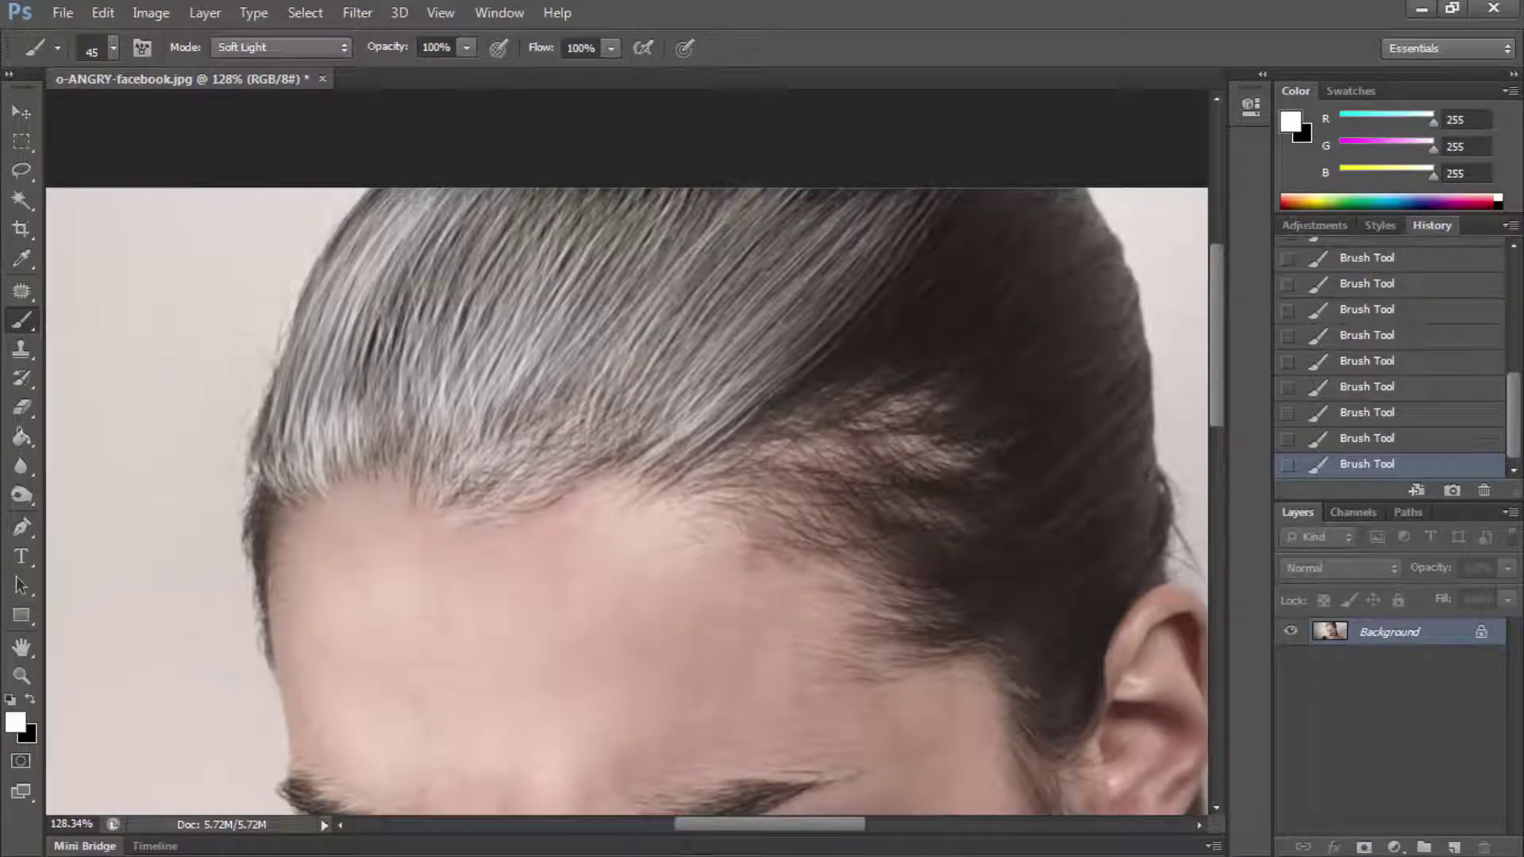
pyautogui.moveTo(643, 468)
pyautogui.mouseDown()
pyautogui.moveTo(738, 429)
pyautogui.moveTo(928, 214)
pyautogui.mouseUp()
pyautogui.moveTo(723, 413); pyautogui.dragTo(953, 198)
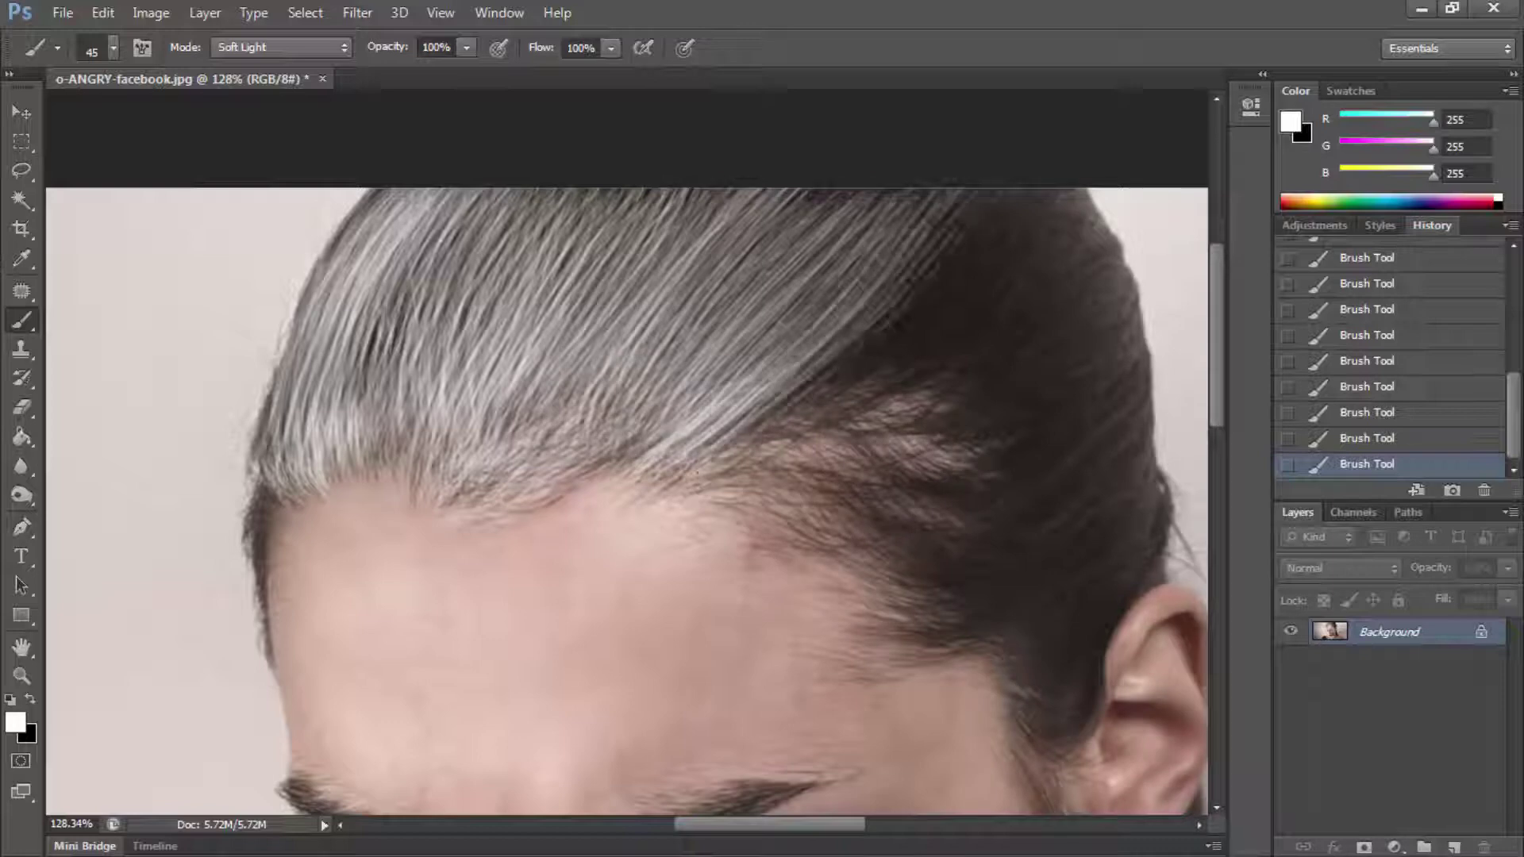
pyautogui.moveTo(746, 389); pyautogui.dragTo(976, 199)
pyautogui.moveTo(754, 349); pyautogui.dragTo(929, 195)
pyautogui.moveTo(659, 389); pyautogui.dragTo(861, 195)
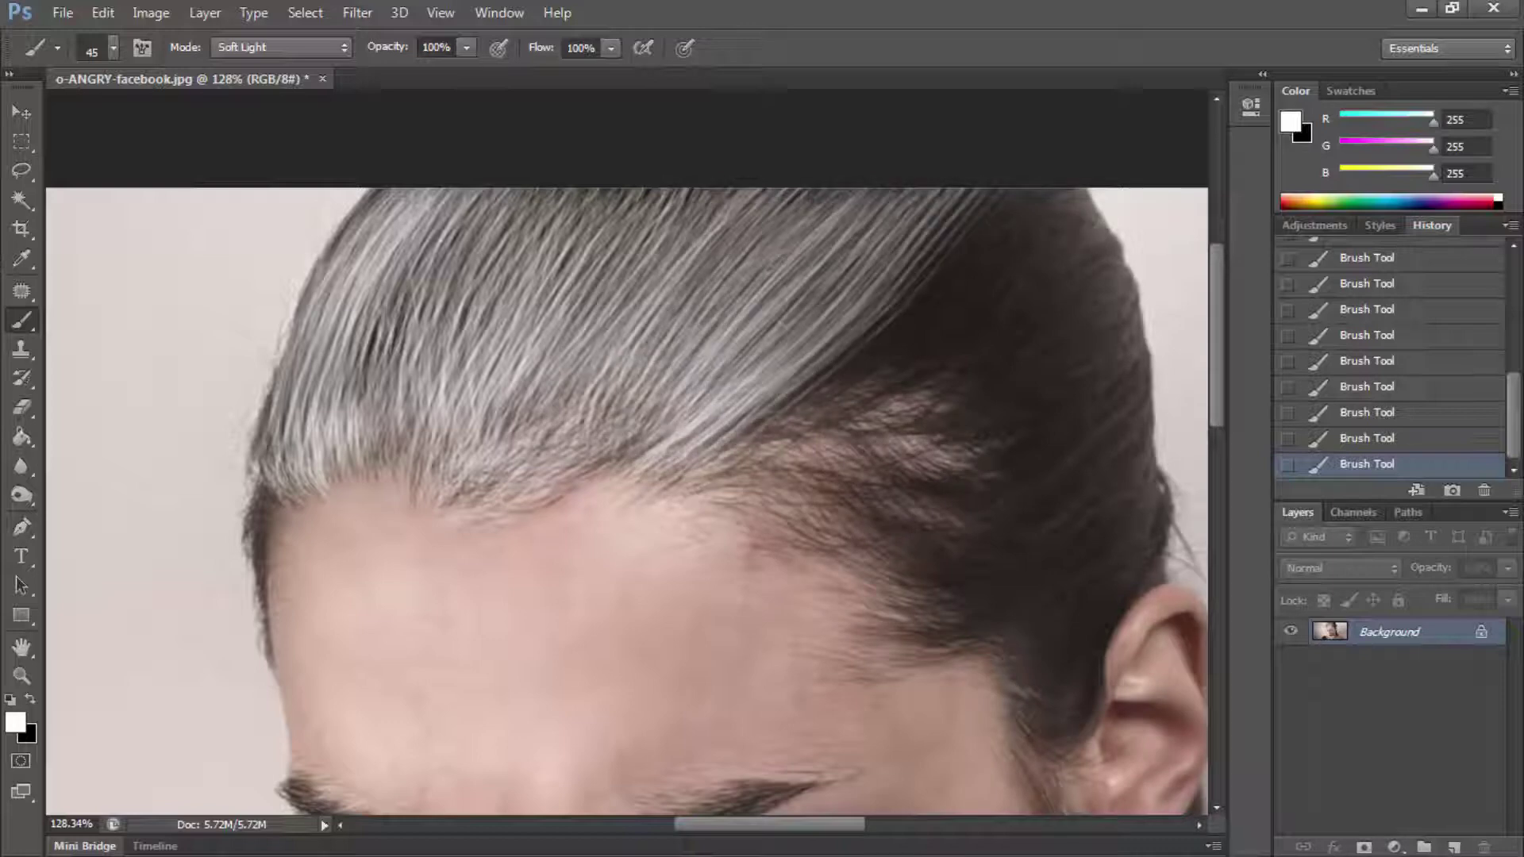
# Step: Lighten the strands above the hairline and forehead centre, up toward the crown
pyautogui.moveTo(552, 365); pyautogui.dragTo(718, 202)
pyautogui.moveTo(513, 391); pyautogui.dragTo(567, 194)
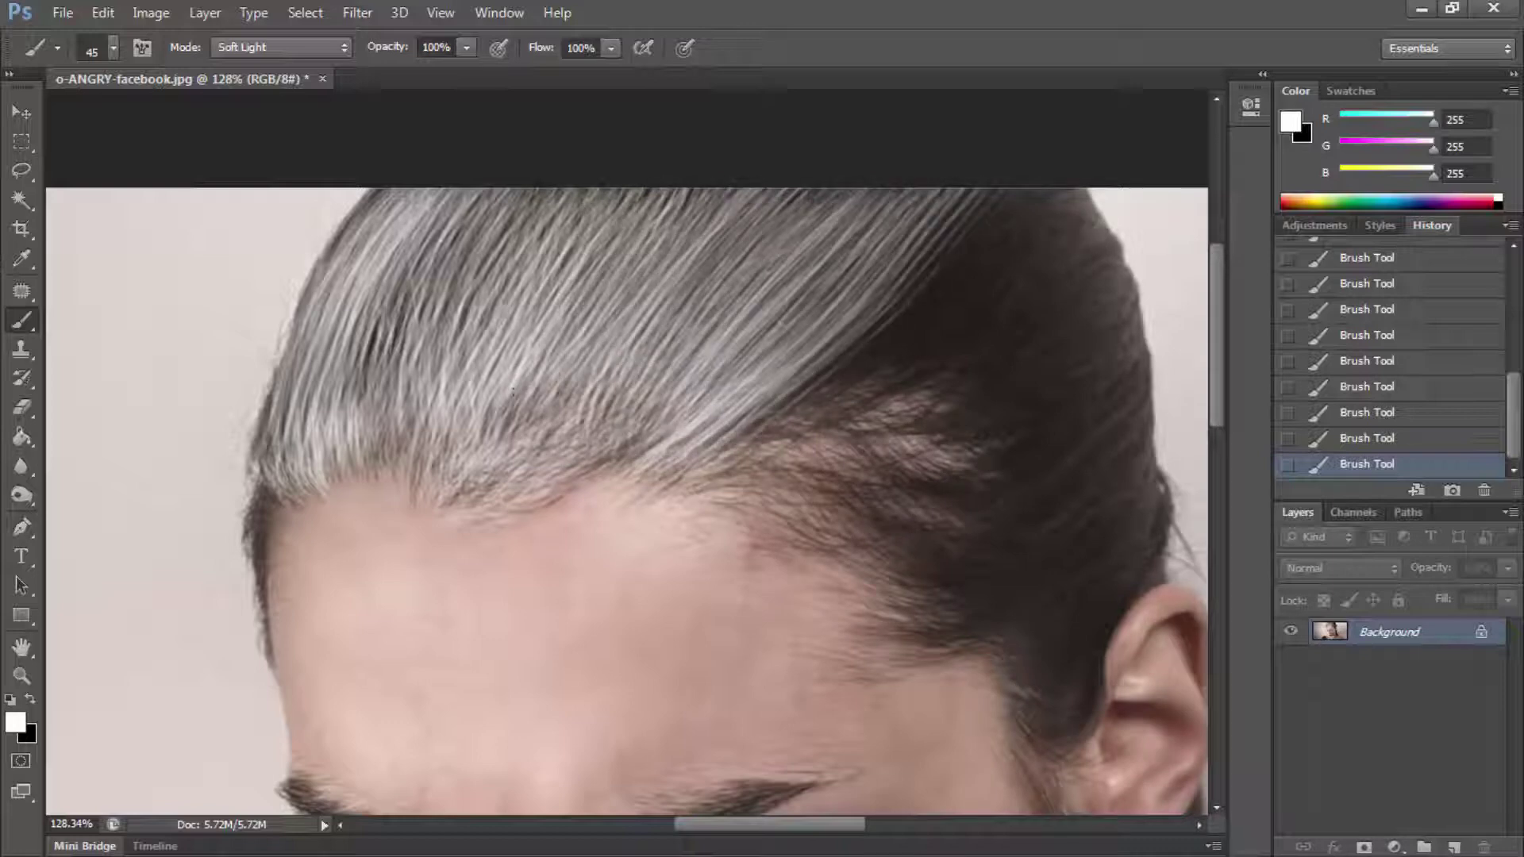
pyautogui.moveTo(433, 393); pyautogui.dragTo(508, 194)
pyautogui.moveTo(385, 405); pyautogui.dragTo(456, 243)
pyautogui.moveTo(397, 340); pyautogui.dragTo(508, 191)
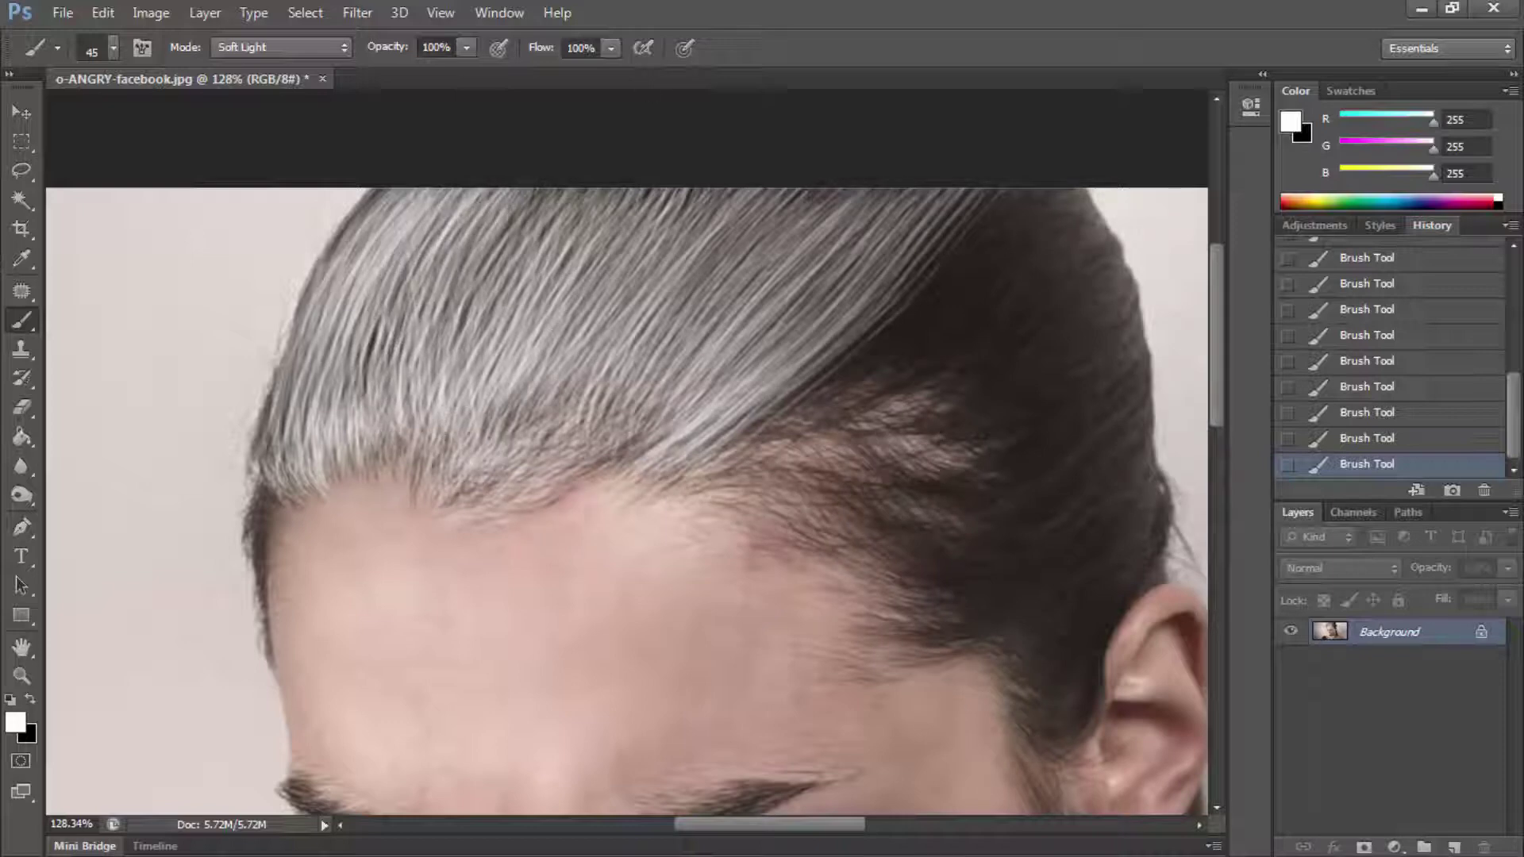
pyautogui.moveTo(549, 379); pyautogui.dragTo(605, 279)
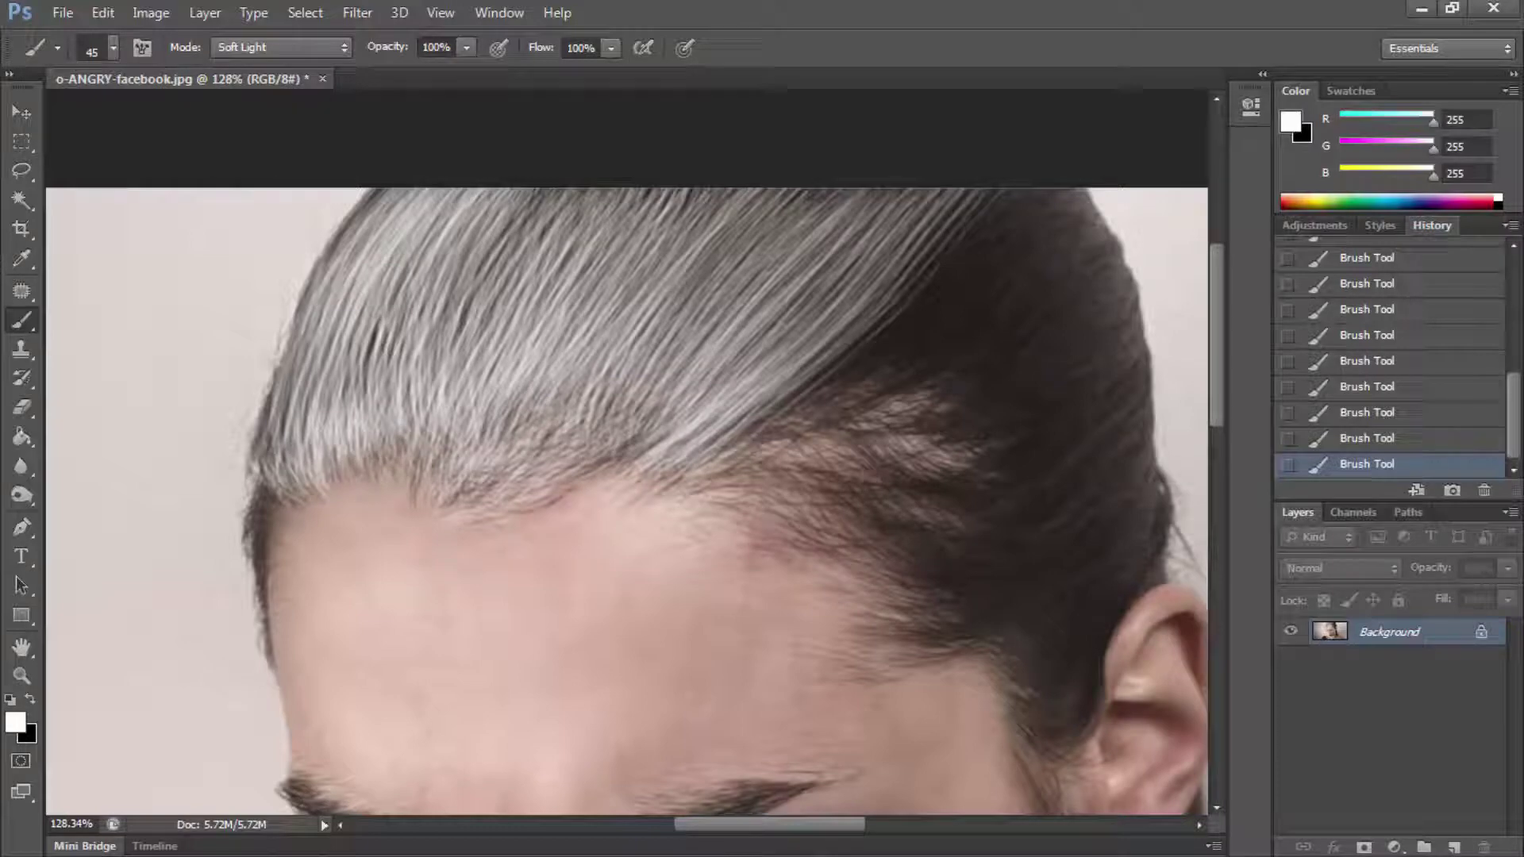
pyautogui.moveTo(578, 439); pyautogui.dragTo(697, 256)
pyautogui.moveTo(679, 321)
pyautogui.mouseDown()
pyautogui.moveTo(826, 190)
pyautogui.moveTo(858, 189)
pyautogui.mouseUp()
pyautogui.moveTo(587, 294); pyautogui.dragTo(663, 198)
pyautogui.moveTo(554, 355); pyautogui.dragTo(639, 270)
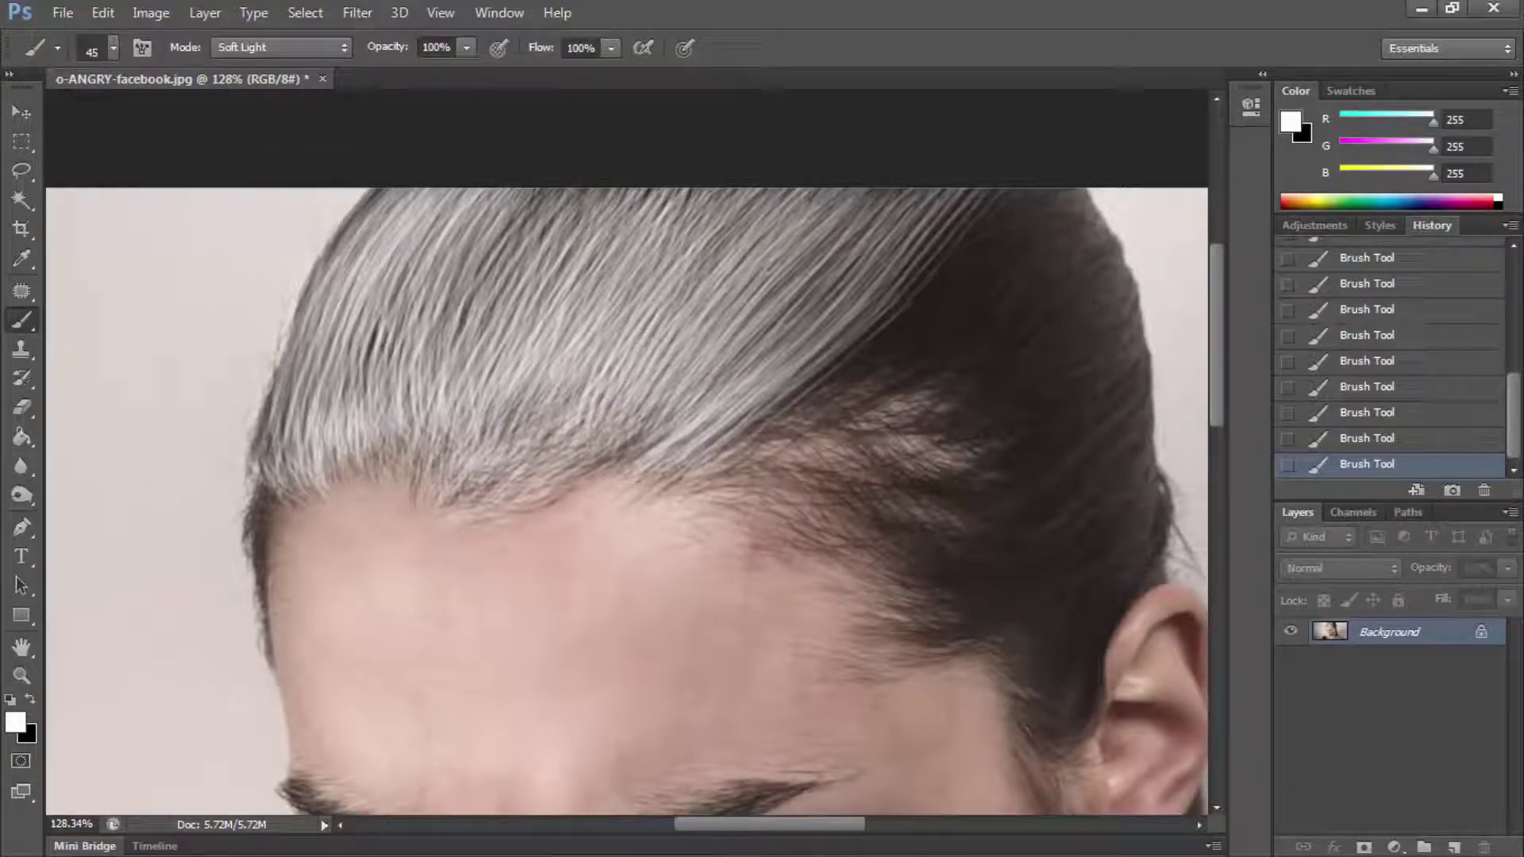
pyautogui.moveTo(470, 374); pyautogui.dragTo(592, 190)
pyautogui.moveTo(453, 349); pyautogui.dragTo(555, 192)
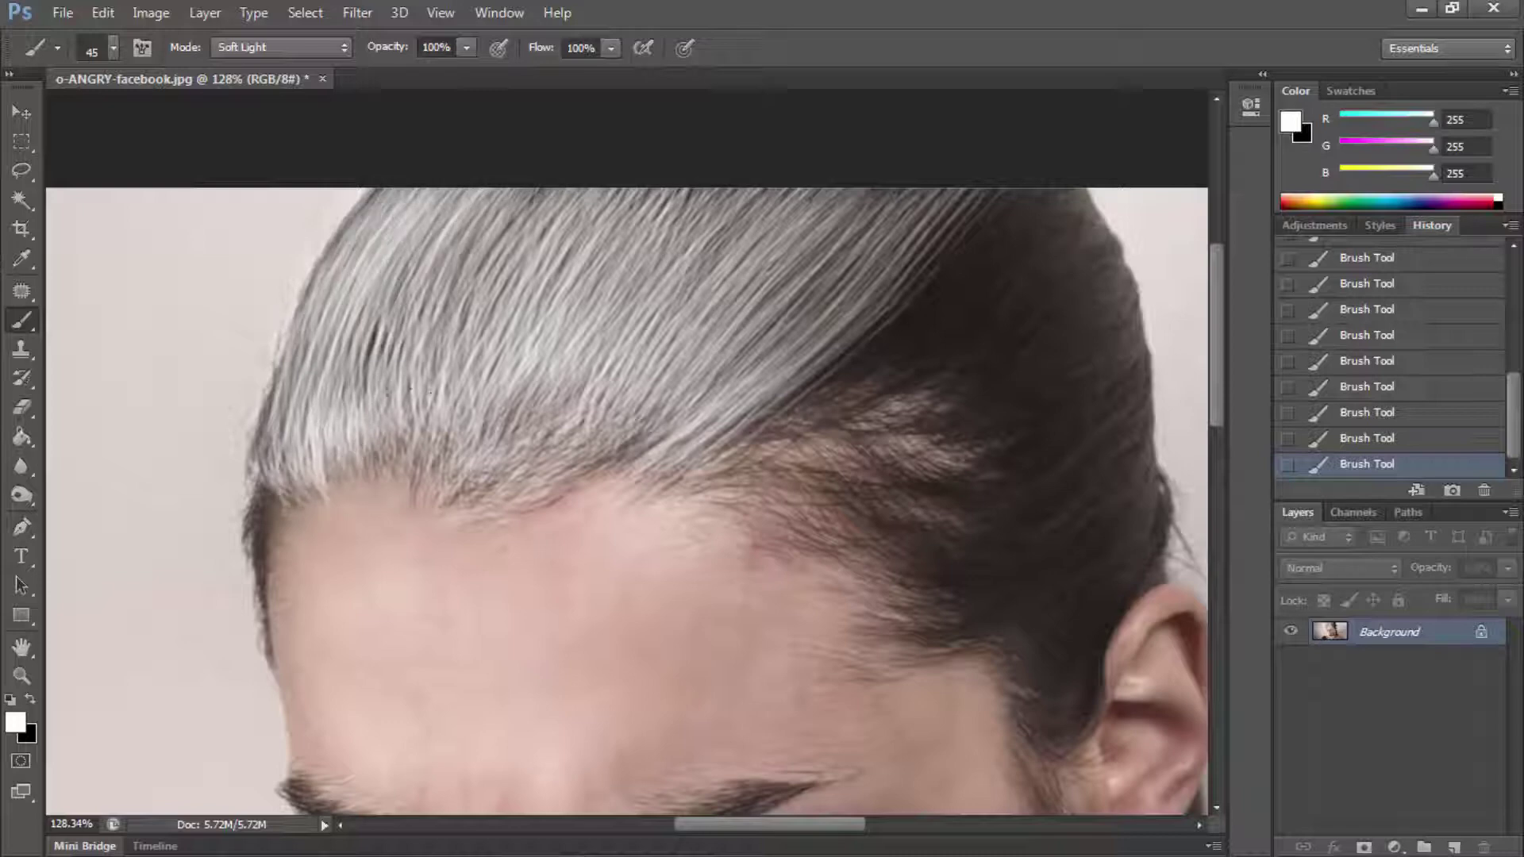
# Step: Turn the dark hair sweeping toward the back of the crown grey
pyautogui.moveTo(762, 440); pyautogui.dragTo(929, 337)
pyautogui.moveTo(718, 457)
pyautogui.mouseDown()
pyautogui.moveTo(913, 302)
pyautogui.moveTo(1012, 195)
pyautogui.mouseUp()
pyautogui.moveTo(754, 437); pyautogui.dragTo(1009, 195)
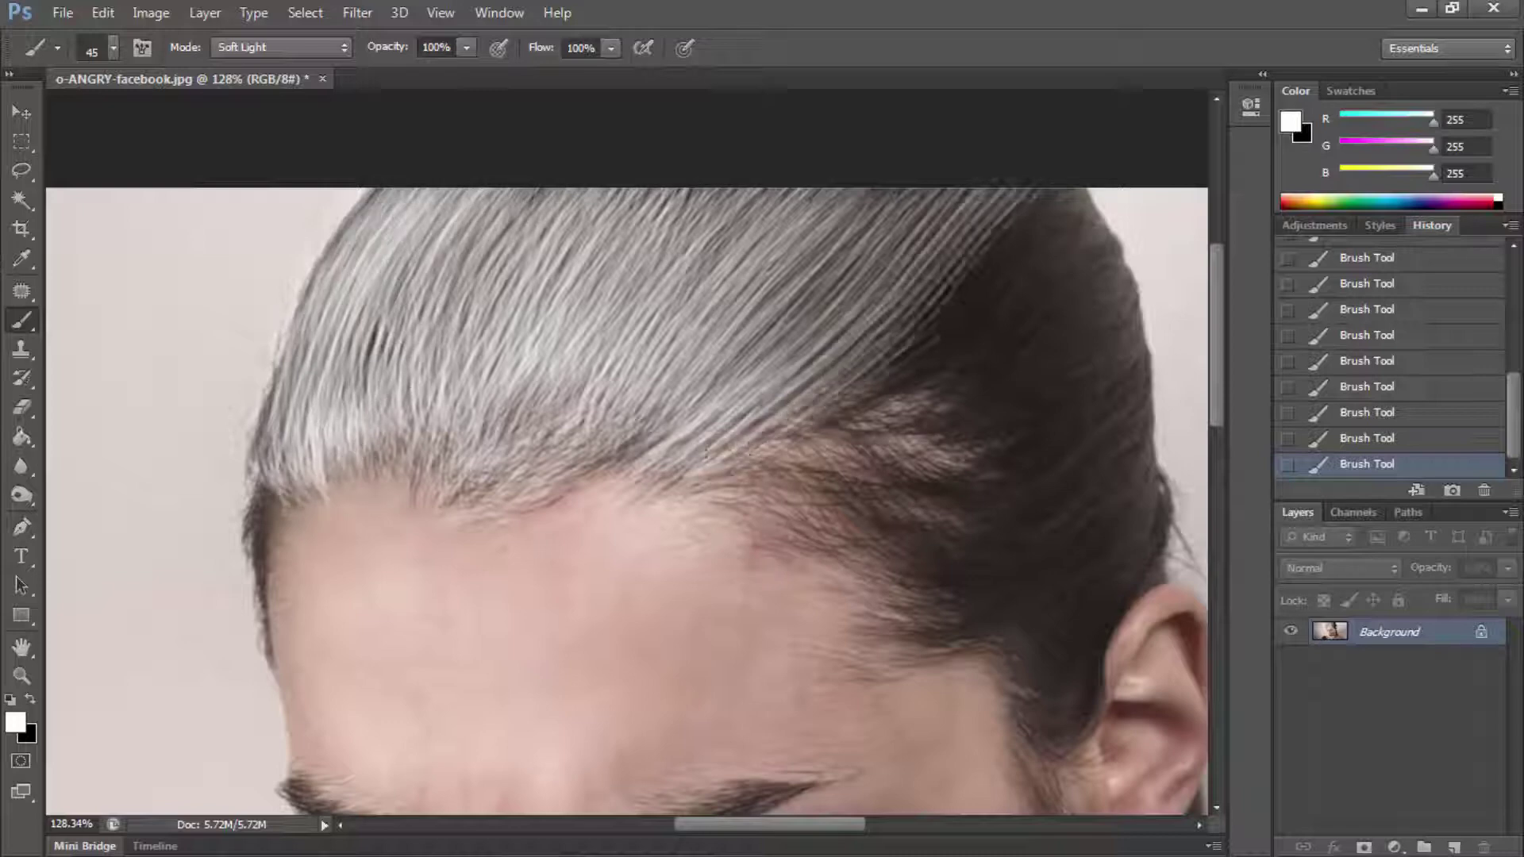
pyautogui.moveTo(707, 457); pyautogui.dragTo(1040, 190)
pyautogui.moveTo(734, 497); pyautogui.dragTo(838, 465)
pyautogui.moveTo(754, 528)
pyautogui.mouseDown()
pyautogui.moveTo(865, 484)
pyautogui.moveTo(1004, 460)
pyautogui.moveTo(1091, 385)
pyautogui.mouseUp()
pyautogui.moveTo(826, 473)
pyautogui.mouseDown()
pyautogui.moveTo(1032, 421)
pyautogui.moveTo(1064, 373)
pyautogui.mouseUp()
pyautogui.moveTo(858, 433); pyautogui.dragTo(1095, 286)
pyautogui.moveTo(937, 385); pyautogui.dragTo(1112, 266)
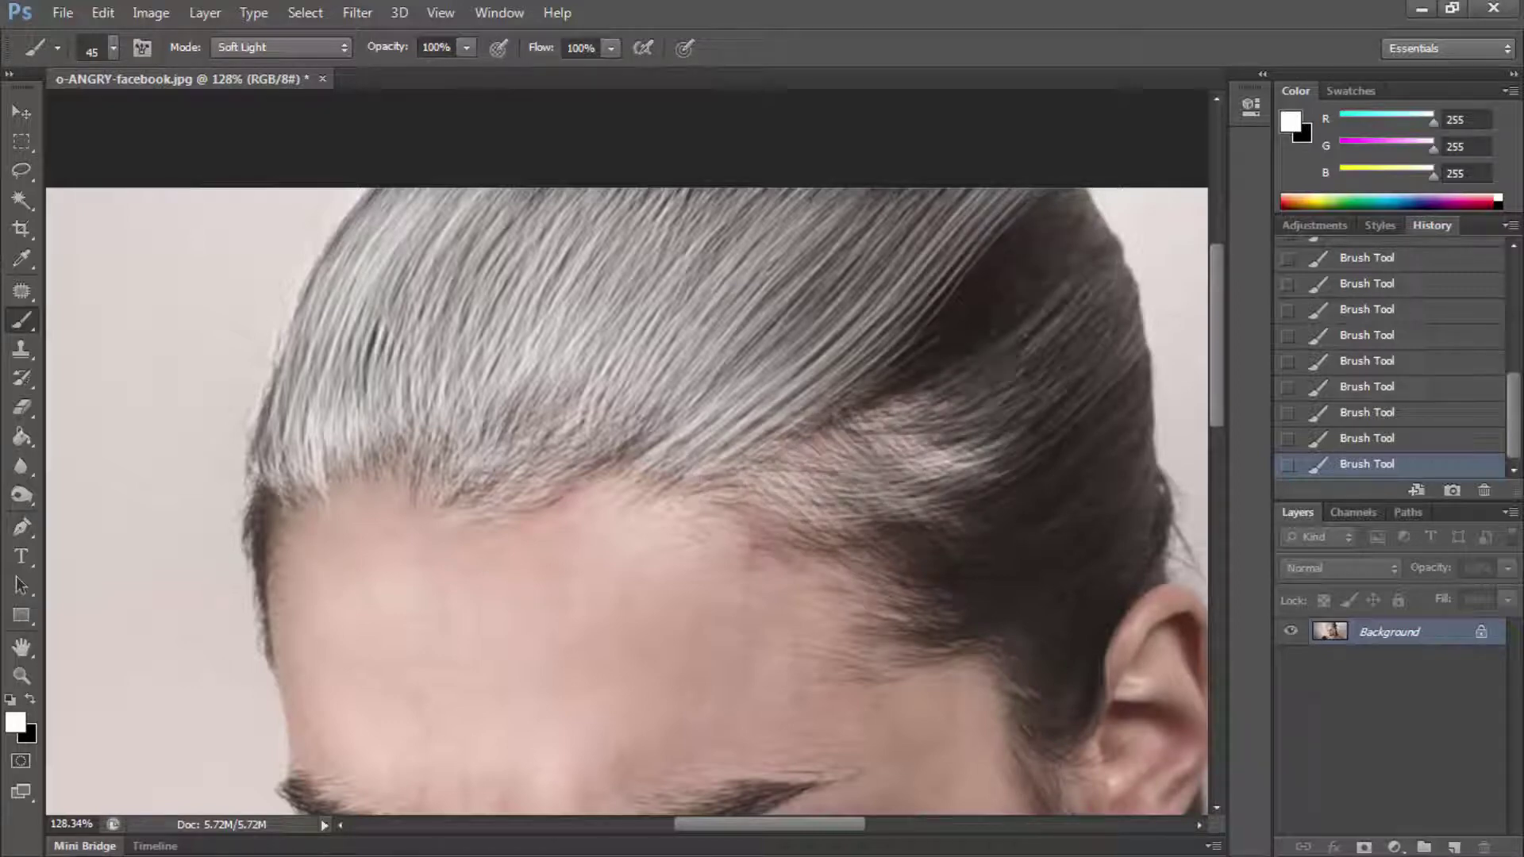
pyautogui.moveTo(865, 405)
pyautogui.mouseDown()
pyautogui.moveTo(1095, 206)
pyautogui.moveTo(1084, 192)
pyautogui.moveTo(1048, 203)
pyautogui.mouseUp()
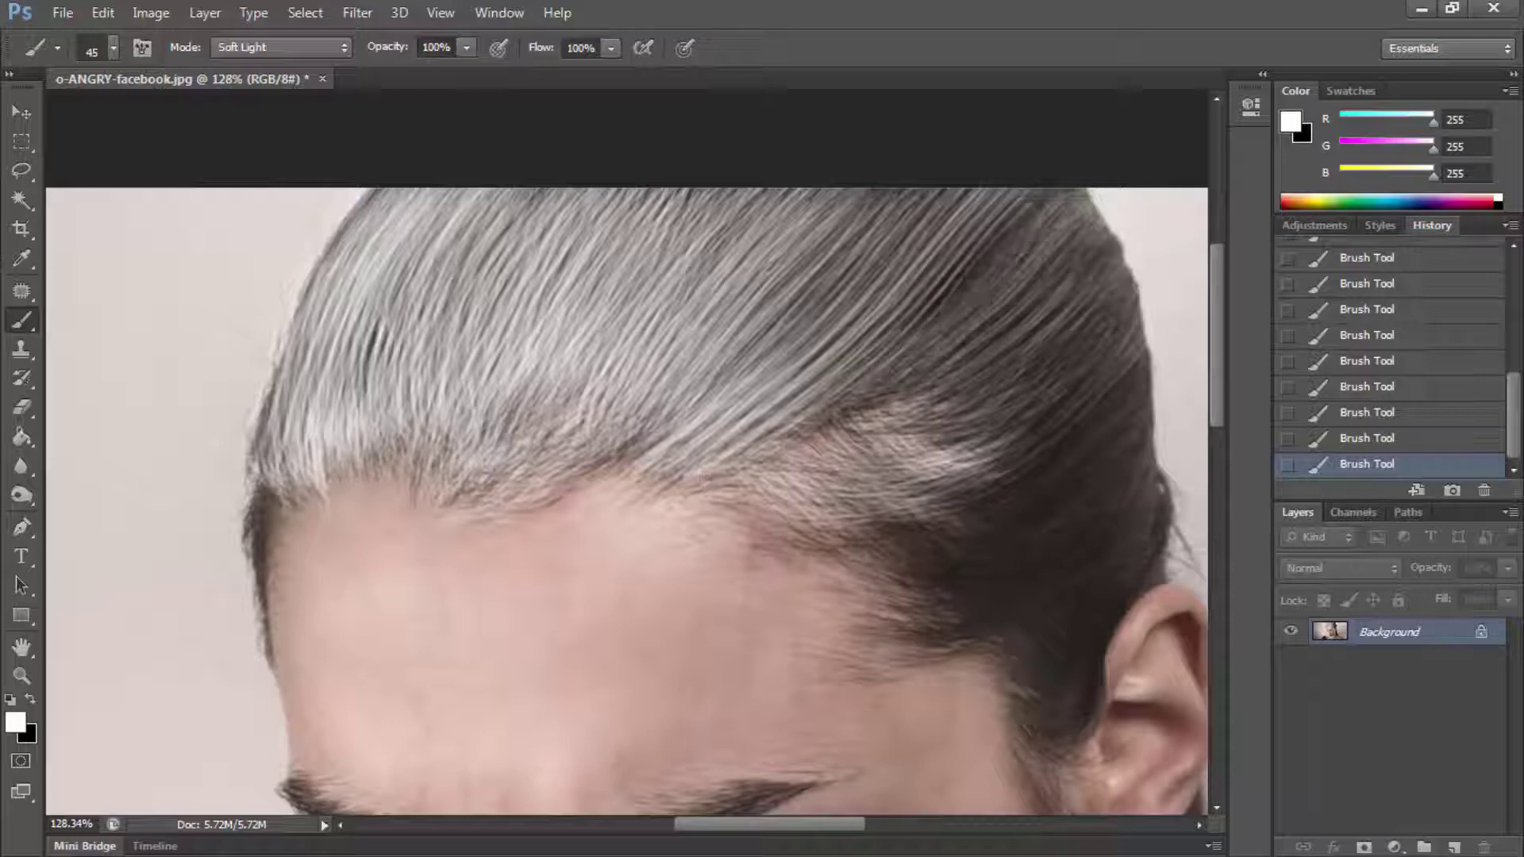
# Step: Add more grey to the strands on top and middle of the head
pyautogui.moveTo(814, 413); pyautogui.dragTo(936, 345)
pyautogui.moveTo(778, 433)
pyautogui.mouseDown()
pyautogui.moveTo(989, 302)
pyautogui.moveTo(1024, 218)
pyautogui.mouseUp()
pyautogui.moveTo(798, 405); pyautogui.dragTo(1008, 205)
pyautogui.moveTo(845, 397); pyautogui.dragTo(1024, 199)
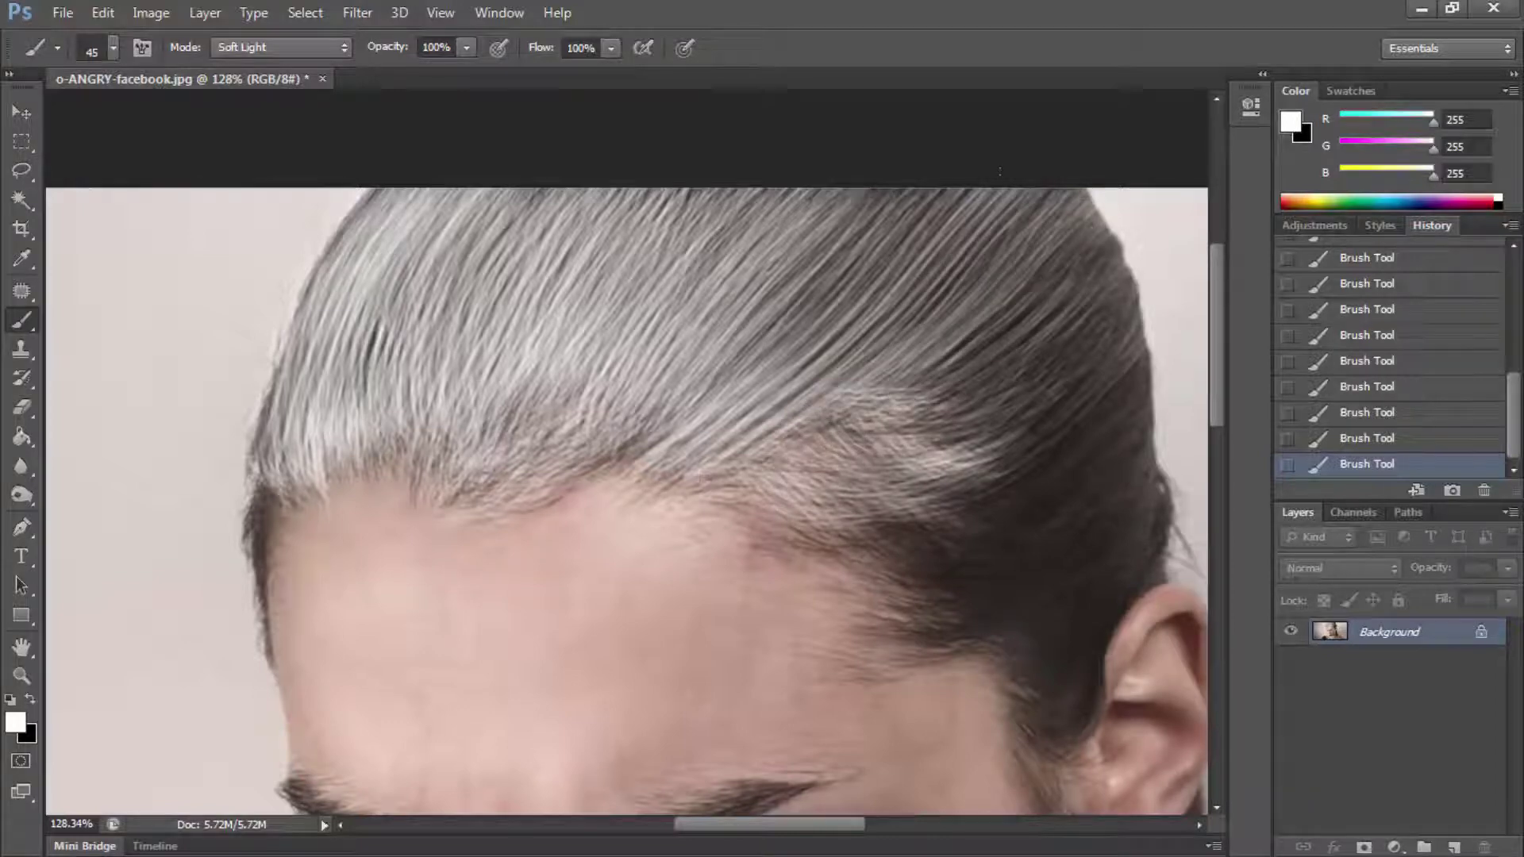
pyautogui.moveTo(770, 413); pyautogui.dragTo(952, 258)
pyautogui.moveTo(759, 389); pyautogui.dragTo(949, 194)
pyautogui.moveTo(778, 329)
pyautogui.mouseDown()
pyautogui.moveTo(964, 191)
pyautogui.moveTo(921, 198)
pyautogui.mouseUp()
pyautogui.moveTo(762, 294); pyautogui.dragTo(913, 191)
pyautogui.moveTo(726, 325); pyautogui.dragTo(857, 192)
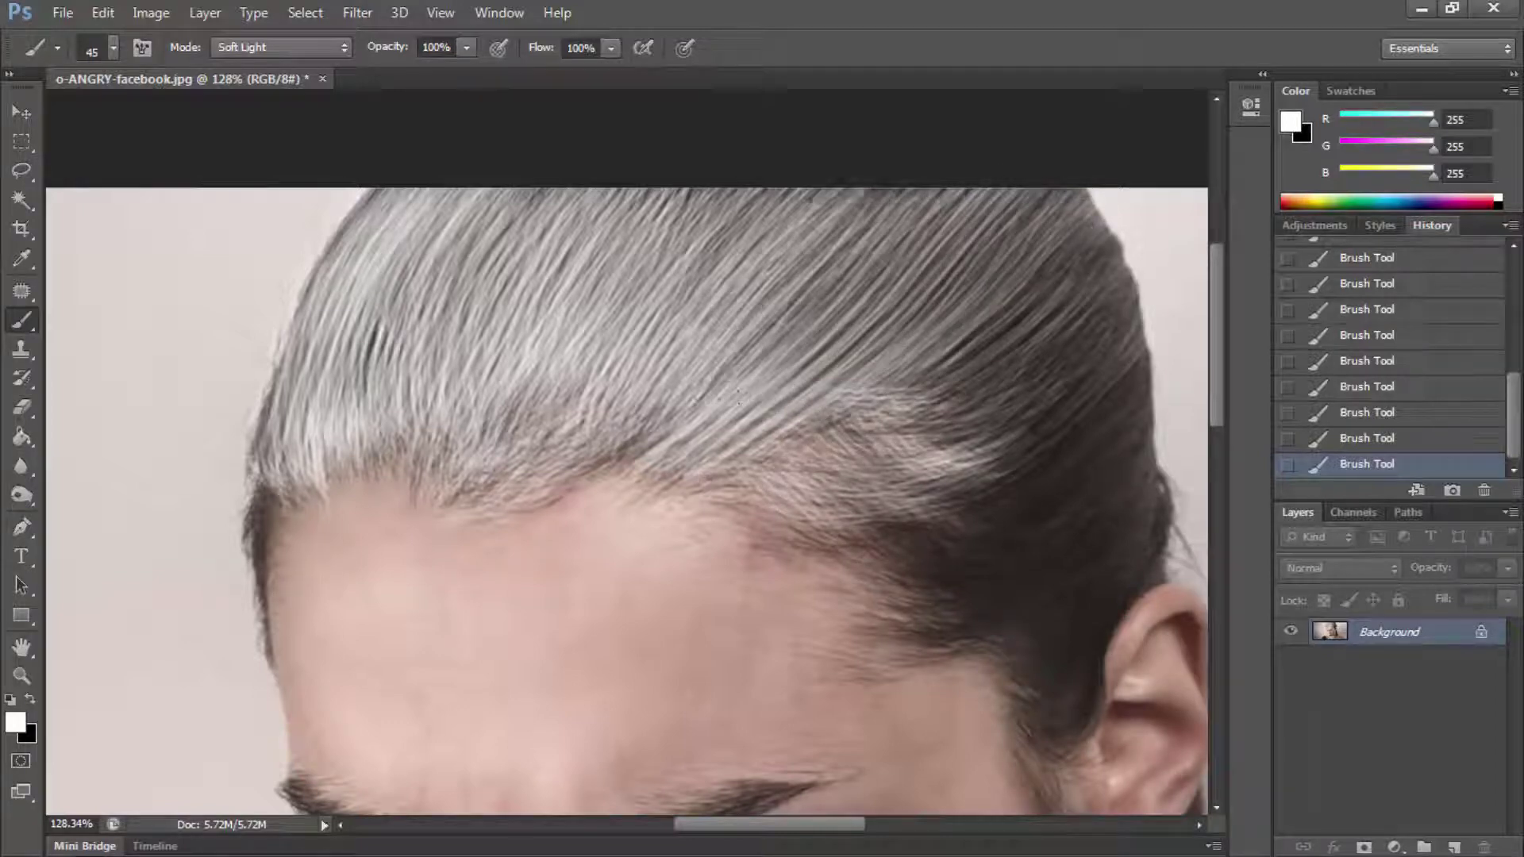
pyautogui.moveTo(694, 358); pyautogui.dragTo(893, 190)
pyautogui.moveTo(750, 373); pyautogui.dragTo(929, 194)
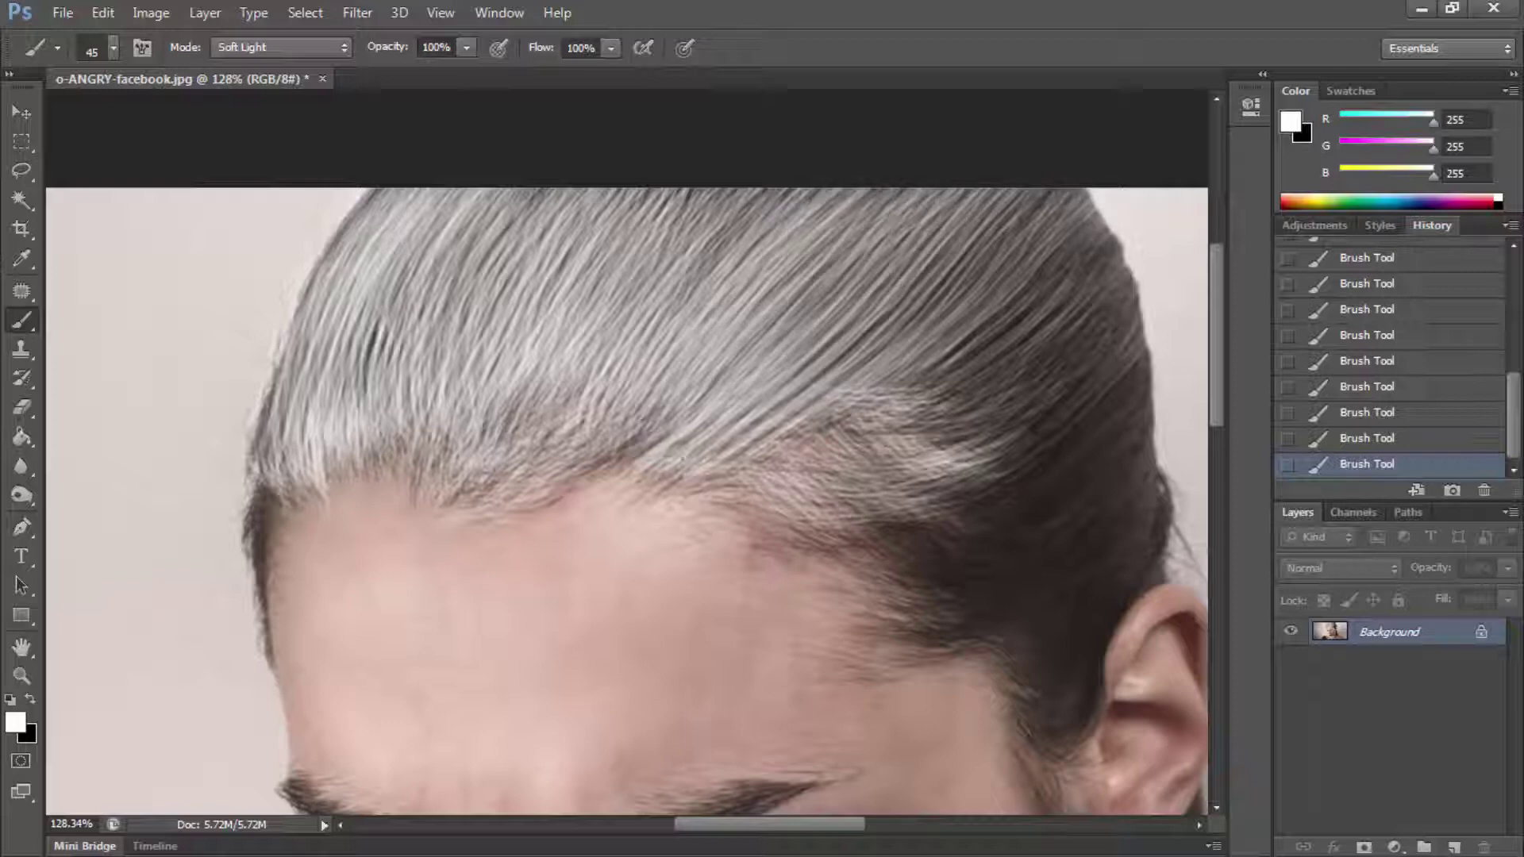
pyautogui.moveTo(627, 365); pyautogui.dragTo(786, 192)
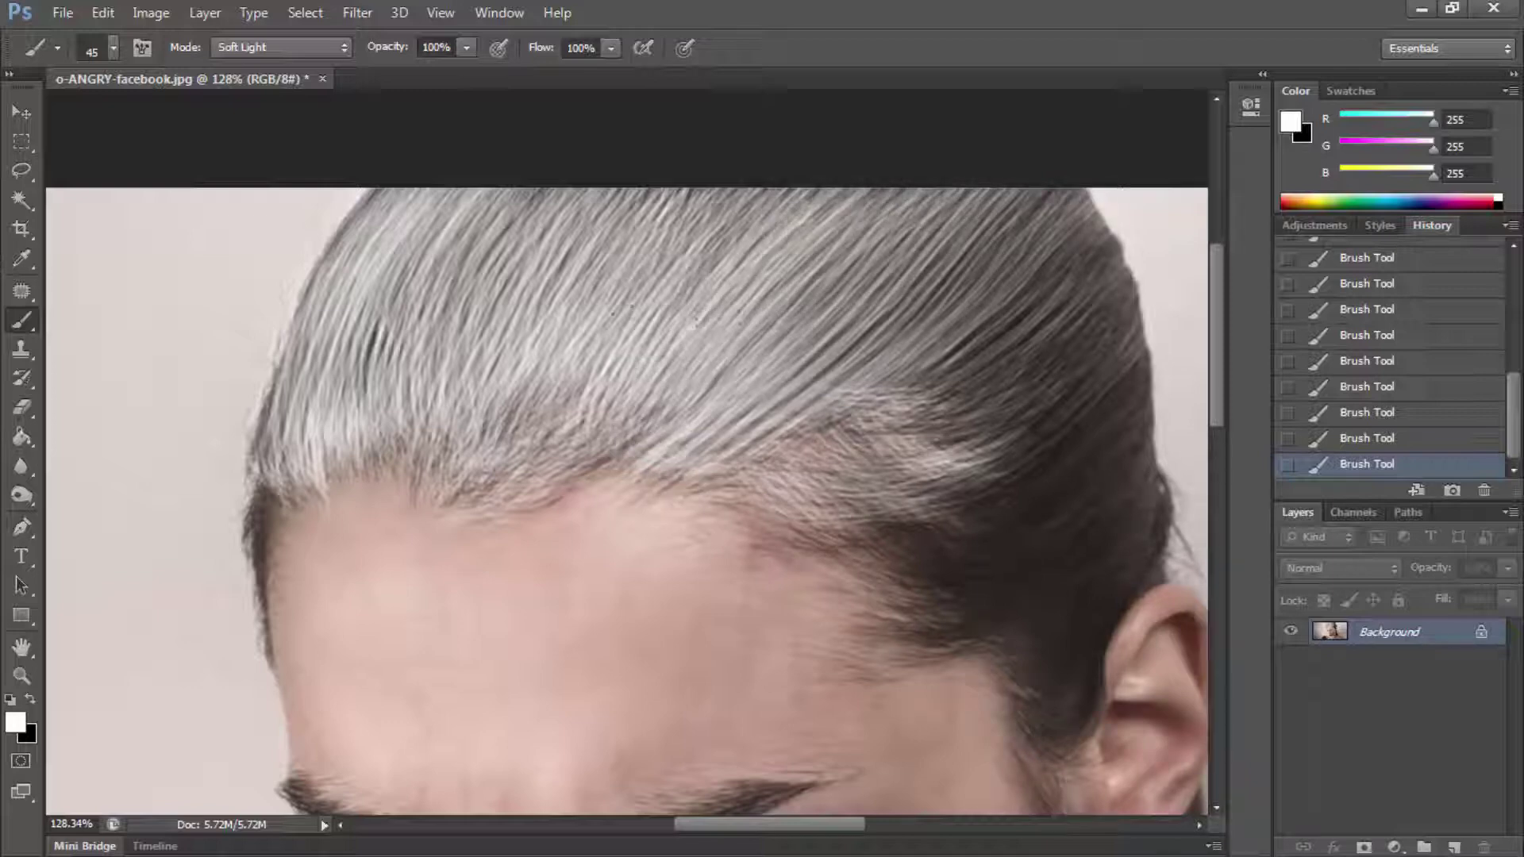
pyautogui.moveTo(607, 310); pyautogui.dragTo(691, 203)
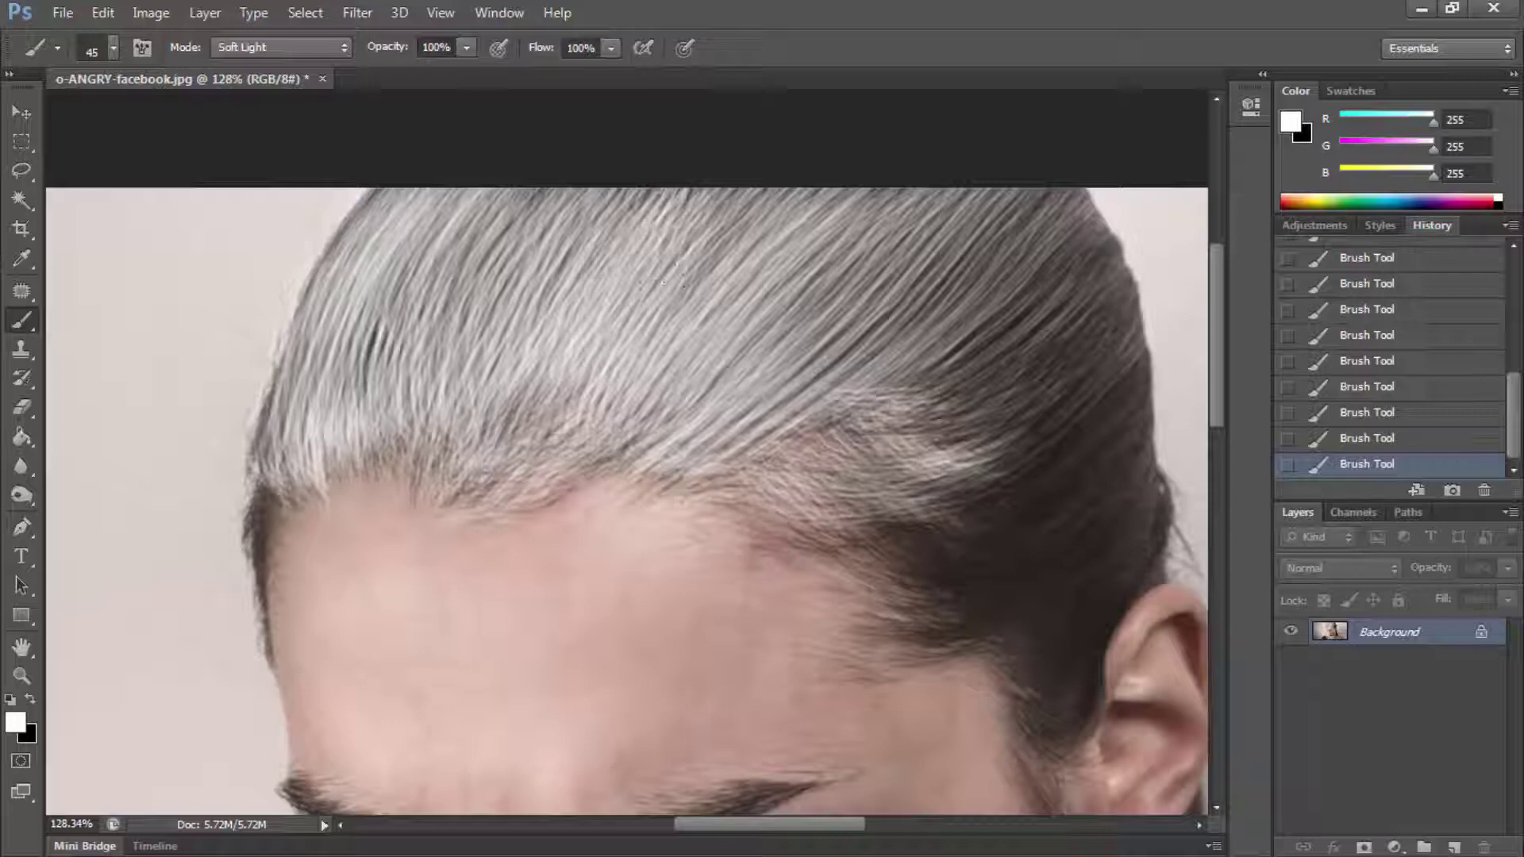
# Step: Lighten the dark hair above the ear and at the back of the head
pyautogui.moveTo(825, 538); pyautogui.dragTo(1055, 488)
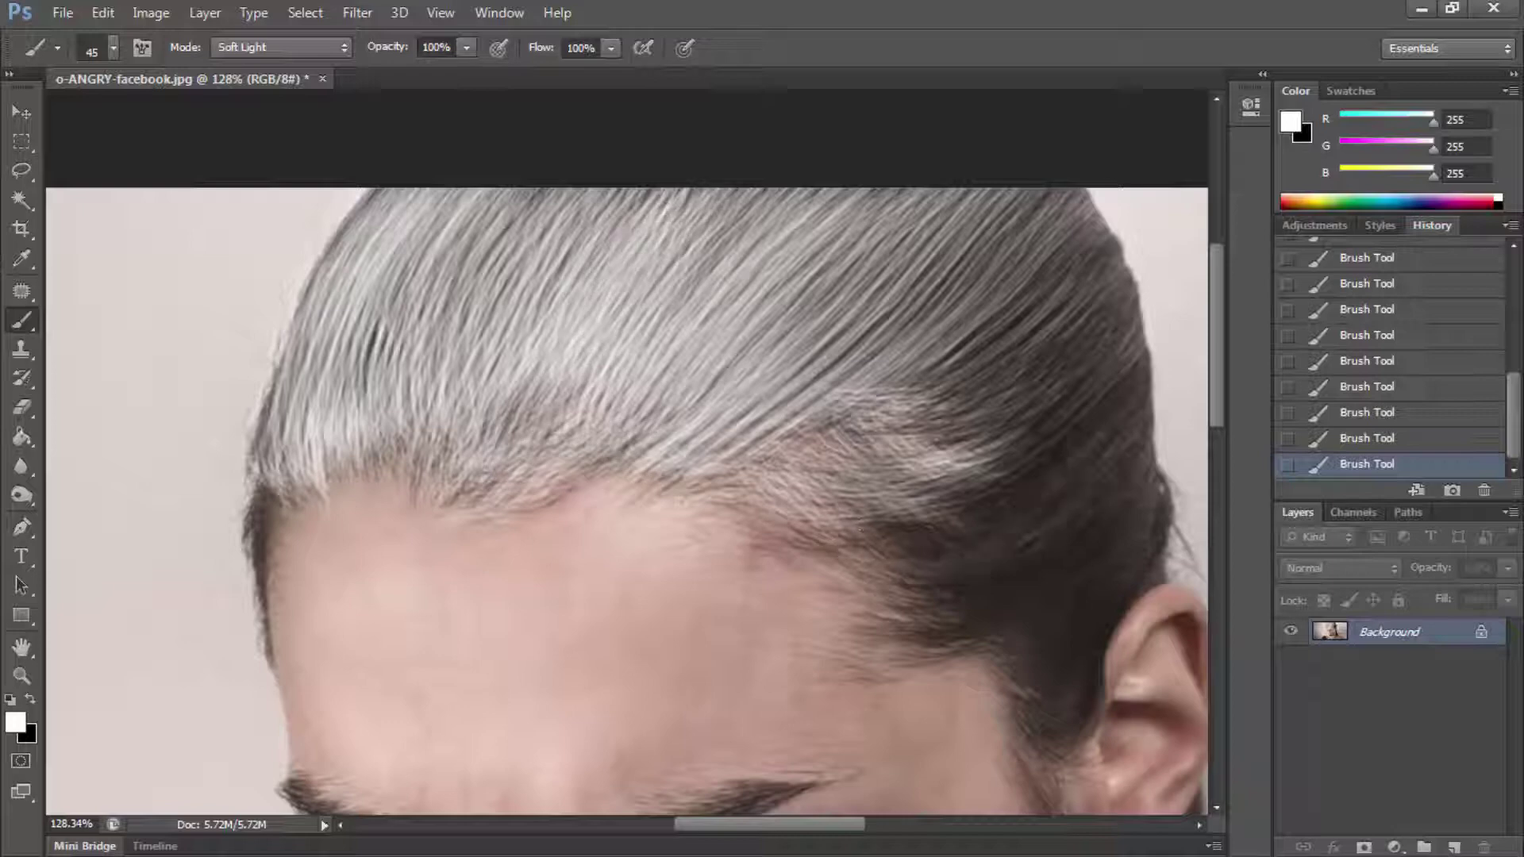
pyautogui.moveTo(866, 552); pyautogui.dragTo(1124, 397)
pyautogui.moveTo(917, 524)
pyautogui.mouseDown()
pyautogui.moveTo(1135, 401)
pyautogui.moveTo(1115, 409)
pyautogui.mouseUp()
pyautogui.moveTo(869, 551); pyautogui.dragTo(1120, 349)
pyautogui.moveTo(949, 461); pyautogui.dragTo(1111, 301)
pyautogui.moveTo(905, 460); pyautogui.dragTo(1052, 378)
pyautogui.moveTo(893, 429); pyautogui.dragTo(1111, 281)
pyautogui.moveTo(917, 405); pyautogui.dragTo(1116, 254)
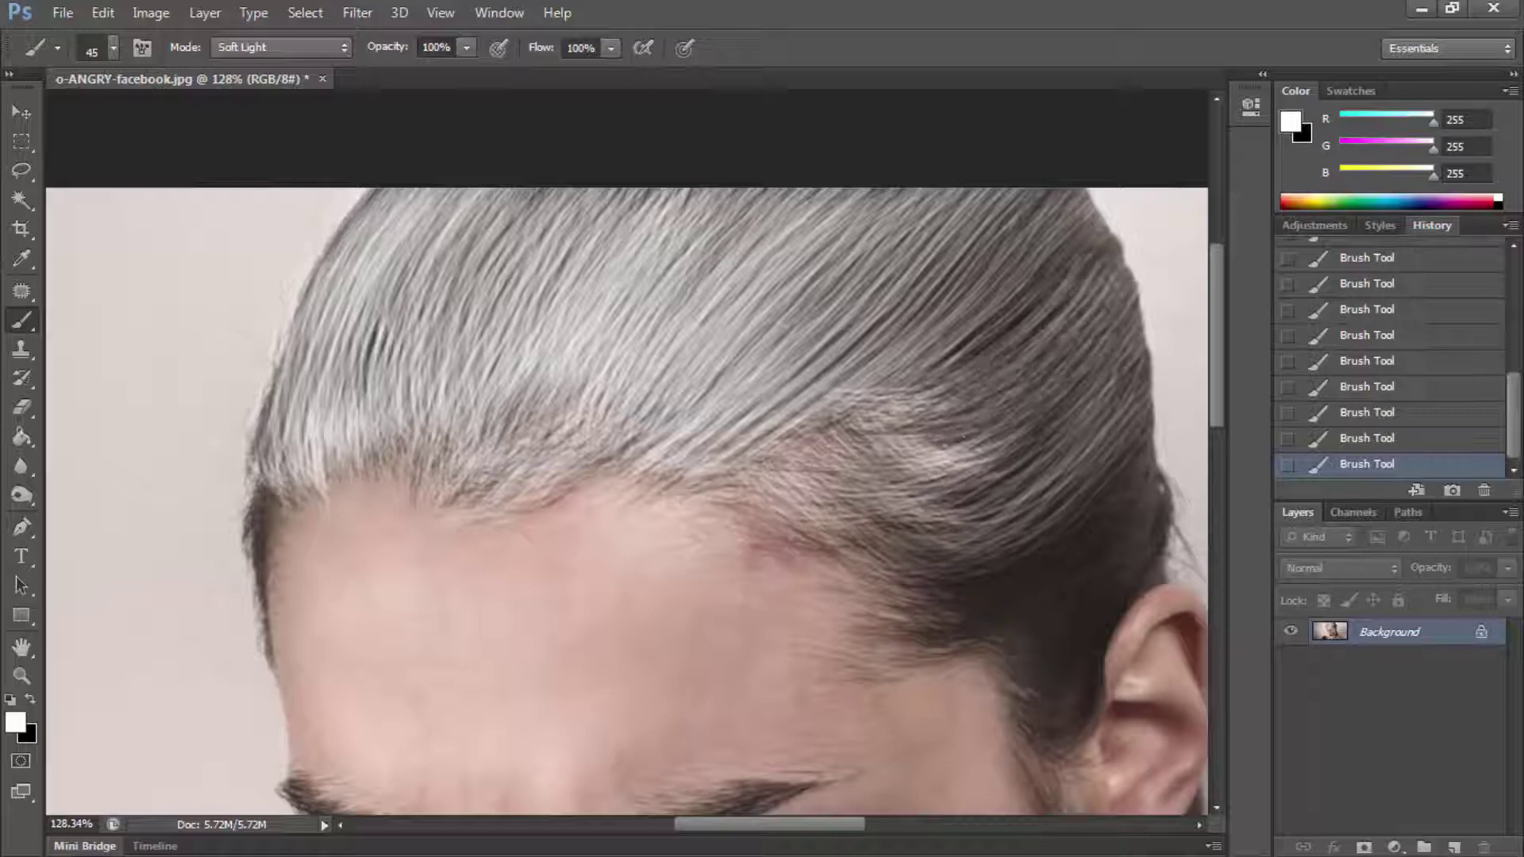
pyautogui.moveTo(869, 420)
pyautogui.mouseDown()
pyautogui.moveTo(1115, 227)
pyautogui.moveTo(1104, 238)
pyautogui.mouseUp()
pyautogui.moveTo(889, 373); pyautogui.dragTo(1064, 242)
pyautogui.moveTo(865, 436); pyautogui.dragTo(1100, 325)
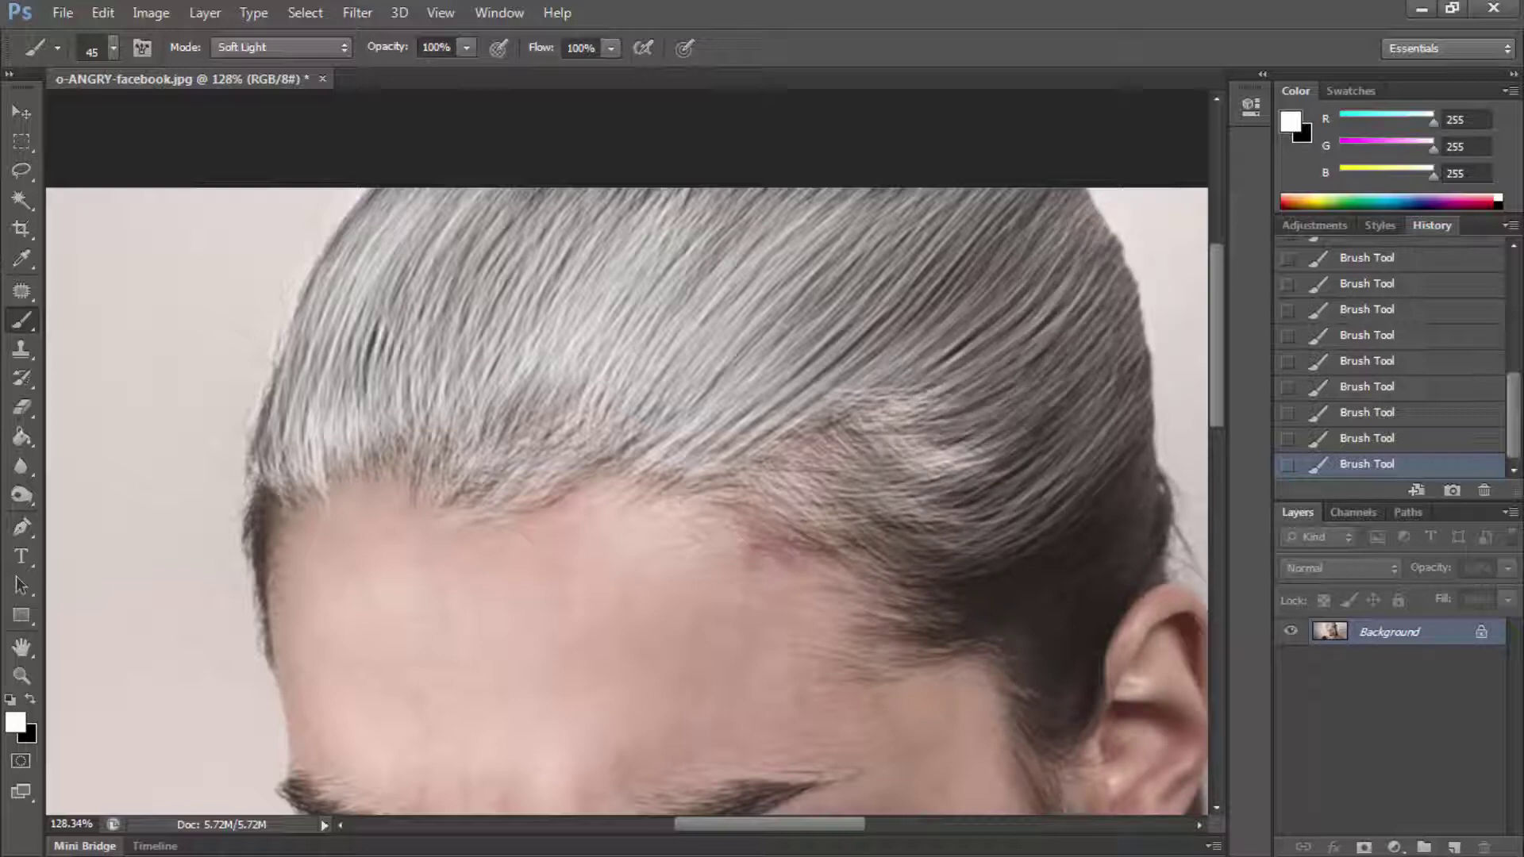
# Step: Lighten the dark hair running down toward and just above the ear
pyautogui.moveTo(921, 428); pyautogui.dragTo(1111, 309)
pyautogui.moveTo(953, 465); pyautogui.dragTo(1127, 333)
pyautogui.moveTo(889, 492); pyautogui.dragTo(1135, 341)
pyautogui.moveTo(937, 516); pyautogui.dragTo(1120, 386)
pyautogui.moveTo(917, 540); pyautogui.dragTo(1128, 429)
pyautogui.moveTo(917, 583); pyautogui.dragTo(1087, 531)
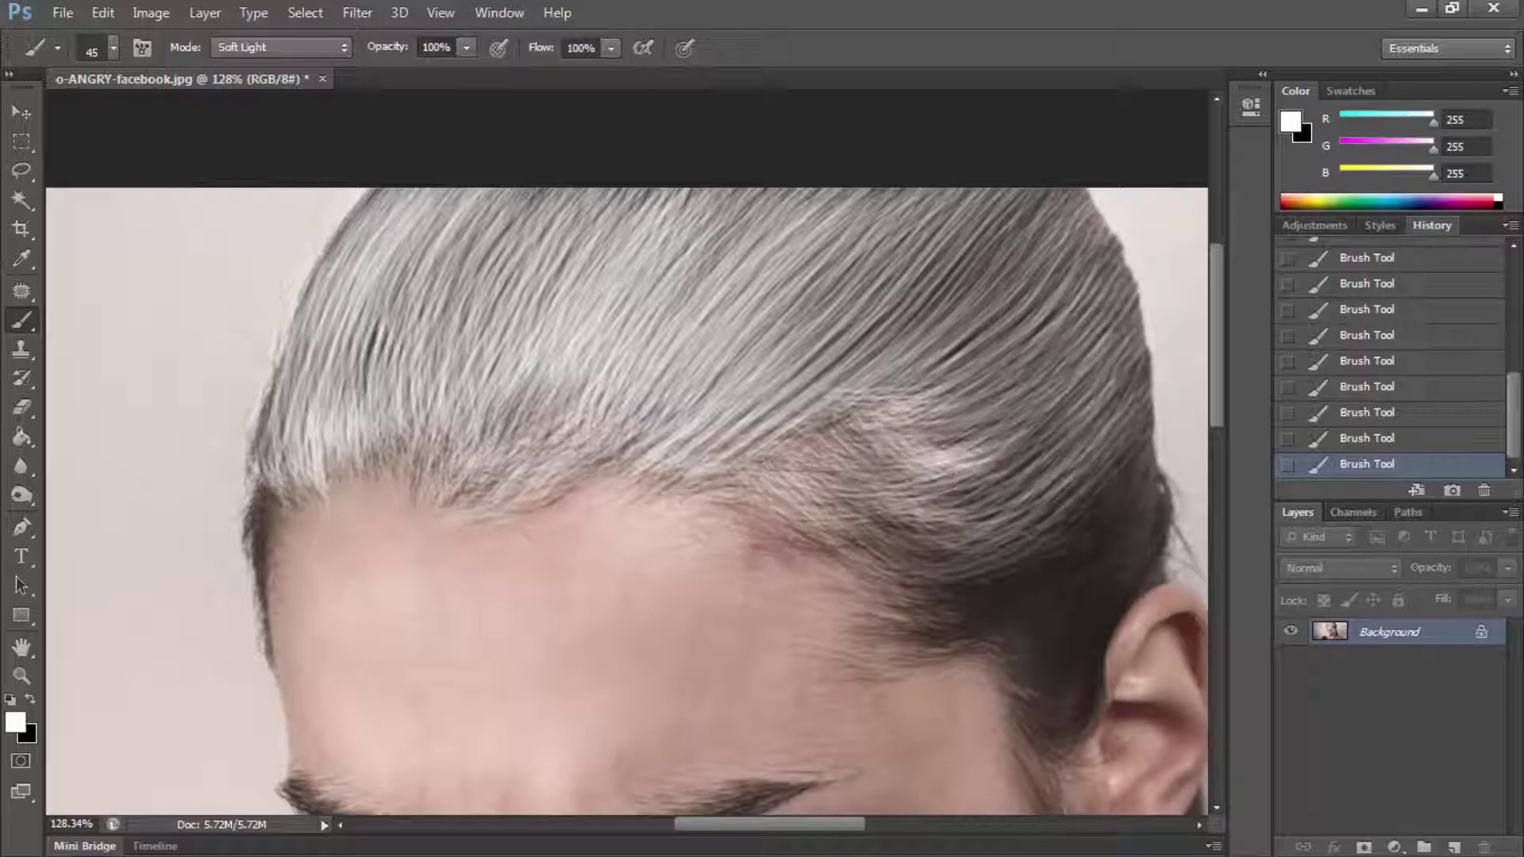
pyautogui.moveTo(841, 571); pyautogui.dragTo(1056, 524)
pyautogui.moveTo(893, 560); pyautogui.dragTo(1071, 512)
# Step: Brighten the remaining dark hair near the ear and at the side of the head
pyautogui.moveTo(949, 575); pyautogui.dragTo(1143, 457)
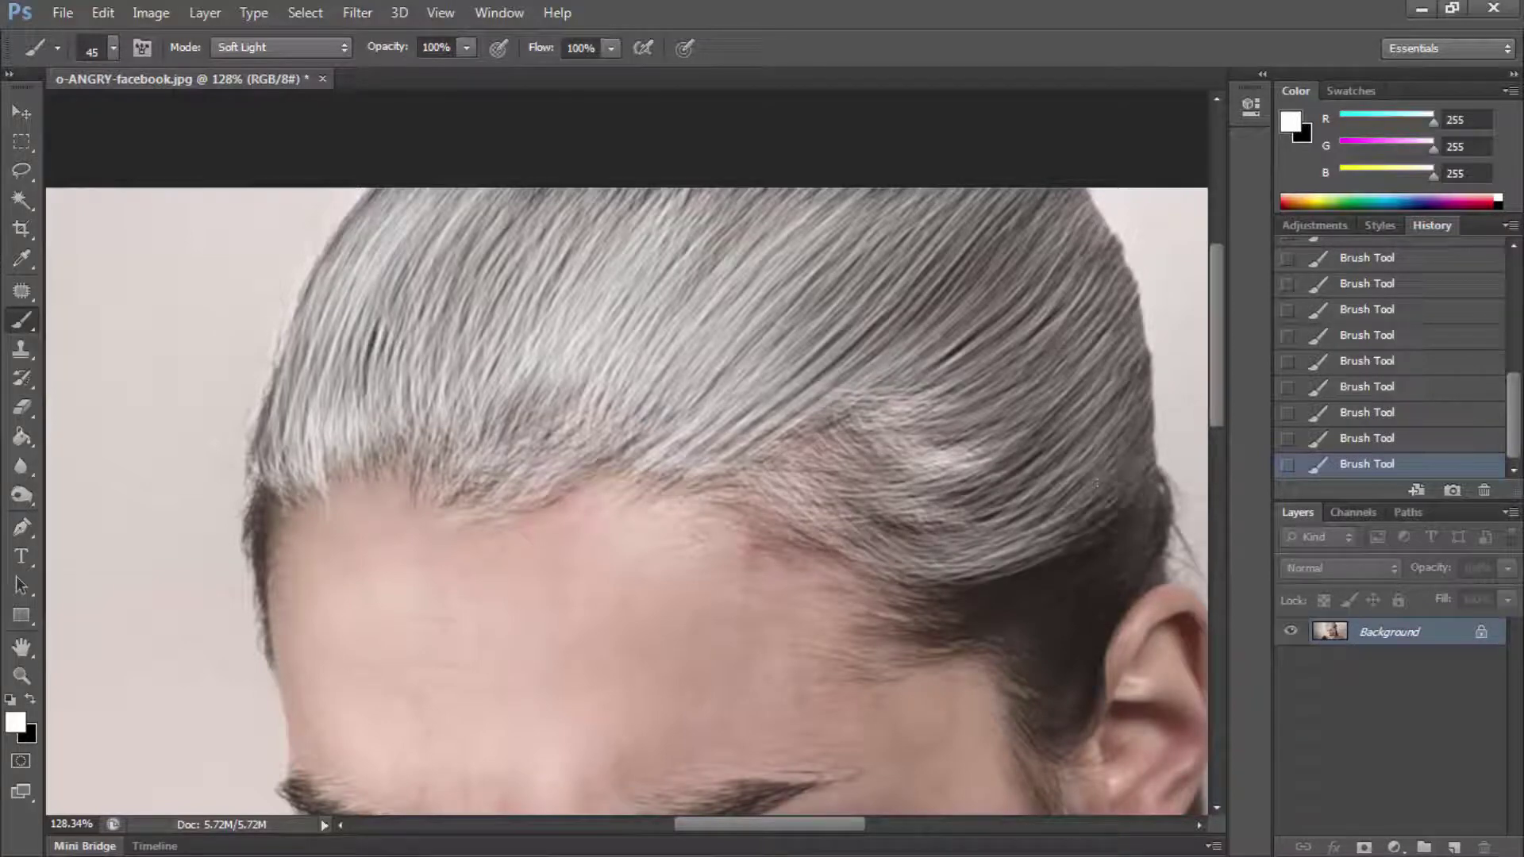
pyautogui.moveTo(917, 611)
pyautogui.mouseDown()
pyautogui.moveTo(1108, 536)
pyautogui.moveTo(1148, 496)
pyautogui.mouseUp()
pyautogui.moveTo(917, 639); pyautogui.dragTo(1135, 528)
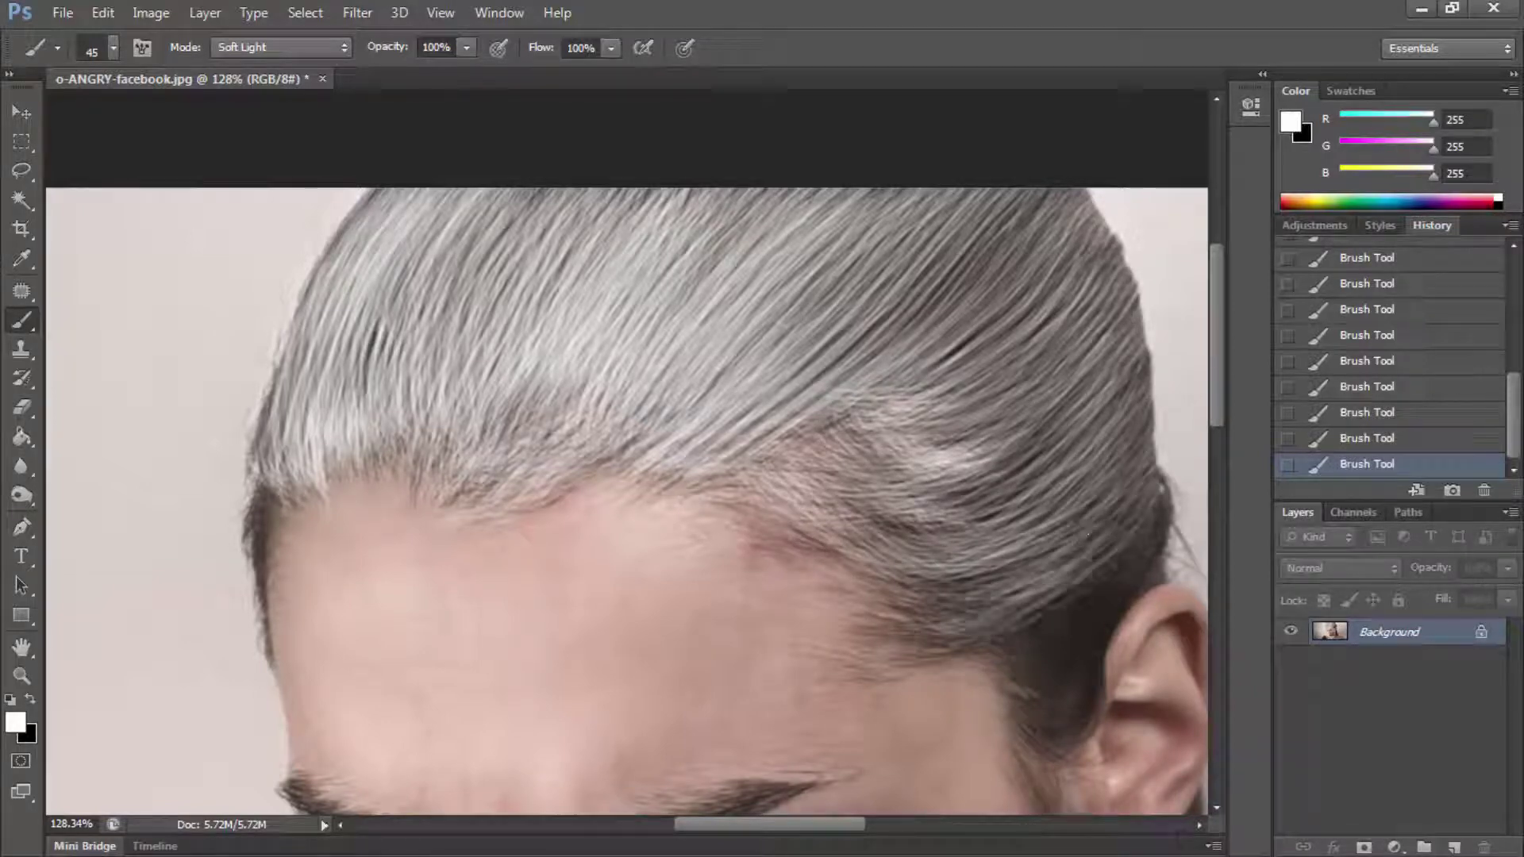
pyautogui.moveTo(889, 643)
pyautogui.mouseDown()
pyautogui.moveTo(1056, 608)
pyautogui.moveTo(1088, 575)
pyautogui.mouseUp()
pyautogui.moveTo(957, 623); pyautogui.dragTo(1135, 512)
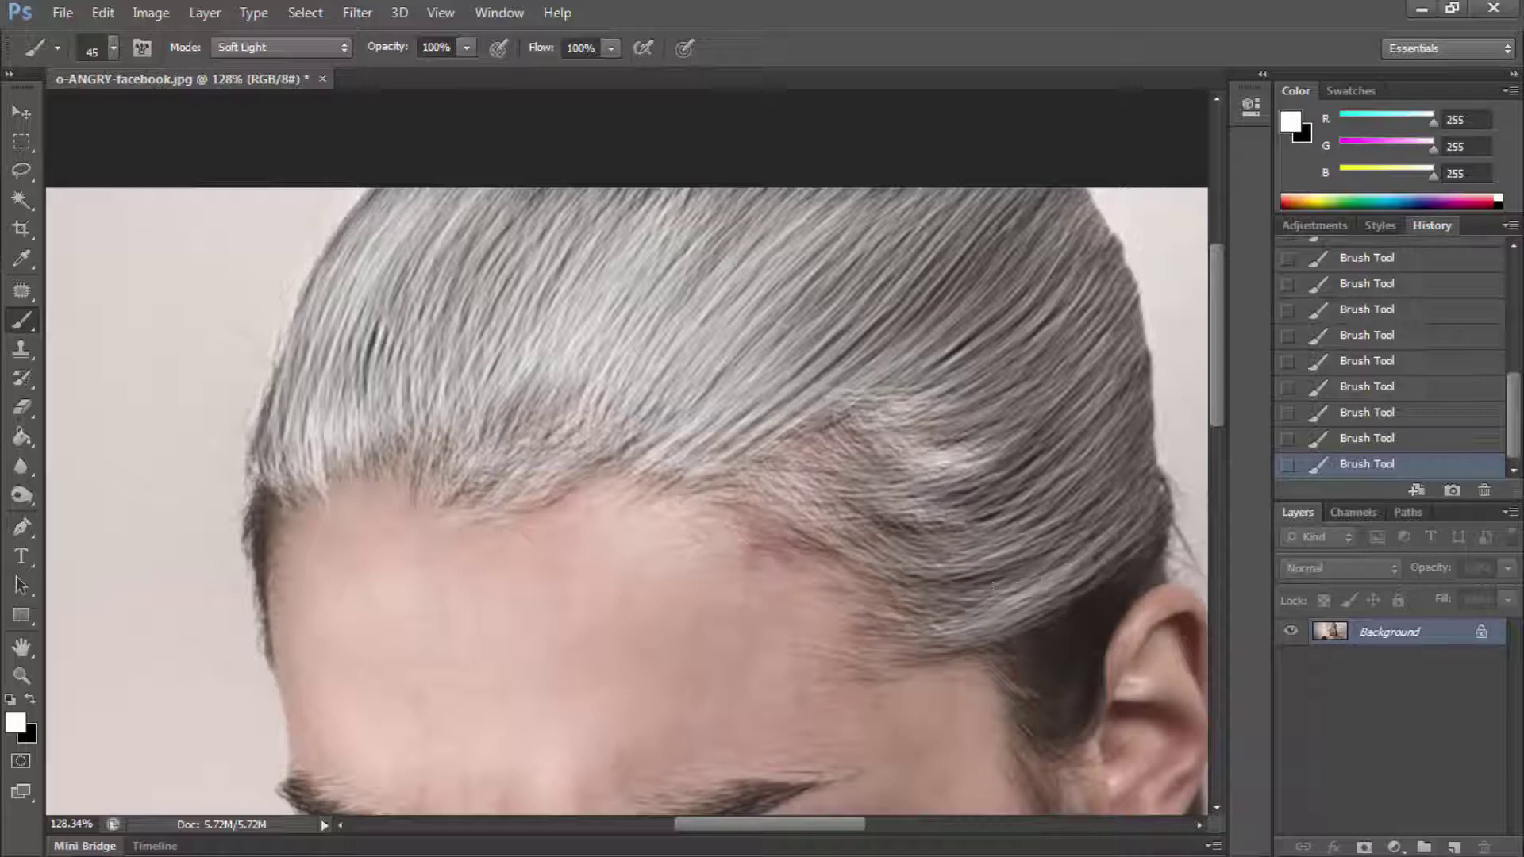
pyautogui.moveTo(921, 583); pyautogui.dragTo(1163, 472)
pyautogui.moveTo(1004, 552); pyautogui.dragTo(1139, 452)
pyautogui.moveTo(929, 504)
pyautogui.mouseDown()
pyautogui.moveTo(1136, 365)
pyautogui.moveTo(1119, 385)
pyautogui.mouseUp()
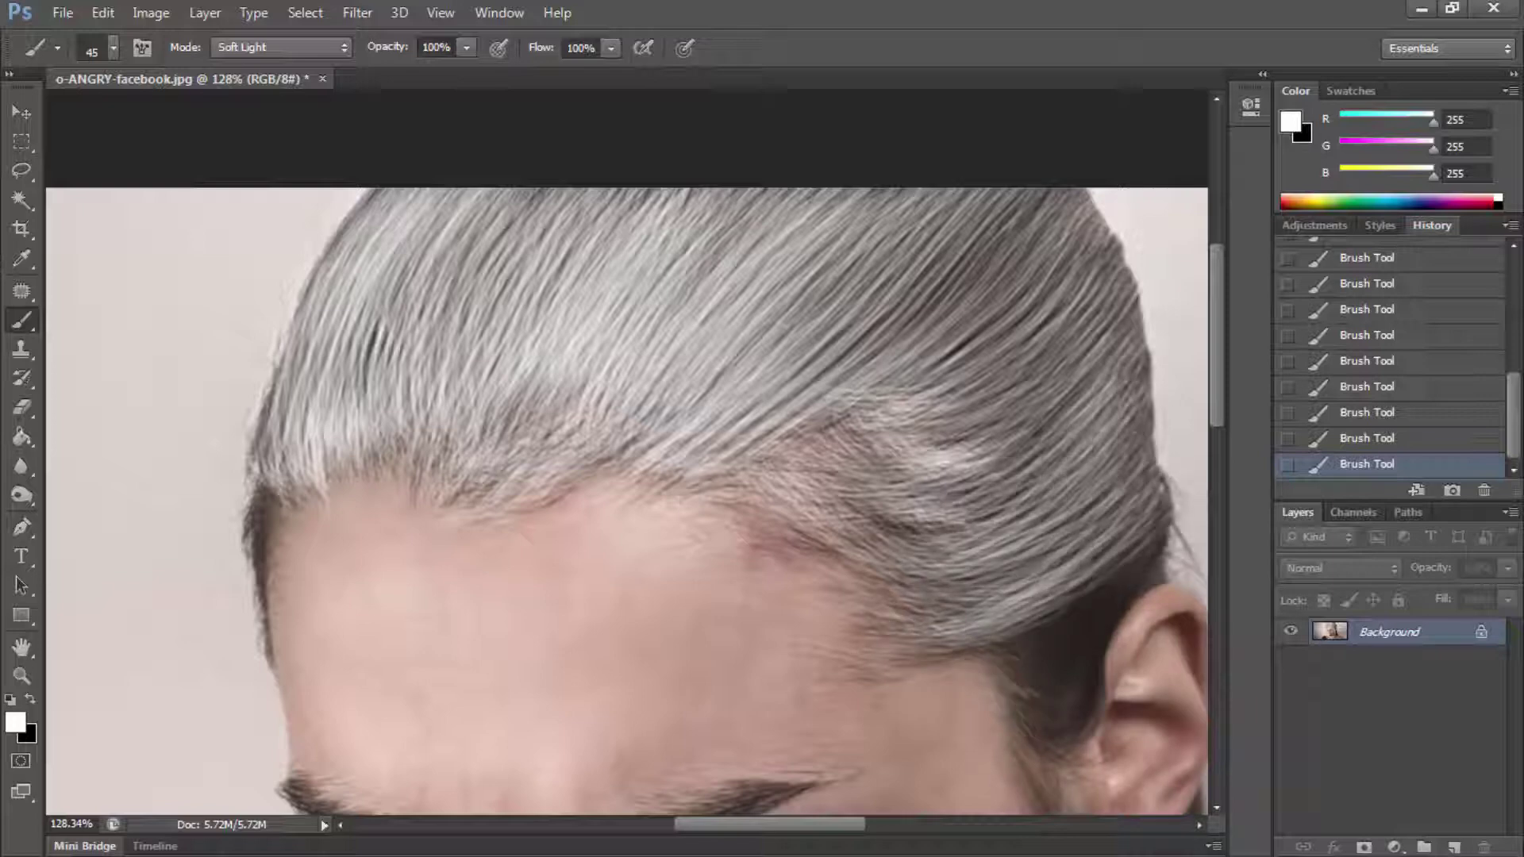
pyautogui.moveTo(834, 525); pyautogui.dragTo(996, 496)
# Step: Even out the lightened hair toward the back and across the upper crown
pyautogui.moveTo(881, 528); pyautogui.dragTo(1104, 433)
pyautogui.moveTo(976, 452); pyautogui.dragTo(1087, 353)
pyautogui.moveTo(894, 389)
pyautogui.mouseDown()
pyautogui.moveTo(1036, 341)
pyautogui.moveTo(1112, 230)
pyautogui.moveTo(1064, 198)
pyautogui.mouseUp()
pyautogui.moveTo(850, 377); pyautogui.dragTo(1028, 190)
pyautogui.moveTo(790, 397); pyautogui.dragTo(1040, 195)
pyautogui.moveTo(858, 350); pyautogui.dragTo(993, 230)
pyautogui.moveTo(801, 334); pyautogui.dragTo(992, 205)
pyautogui.moveTo(798, 302); pyautogui.dragTo(937, 205)
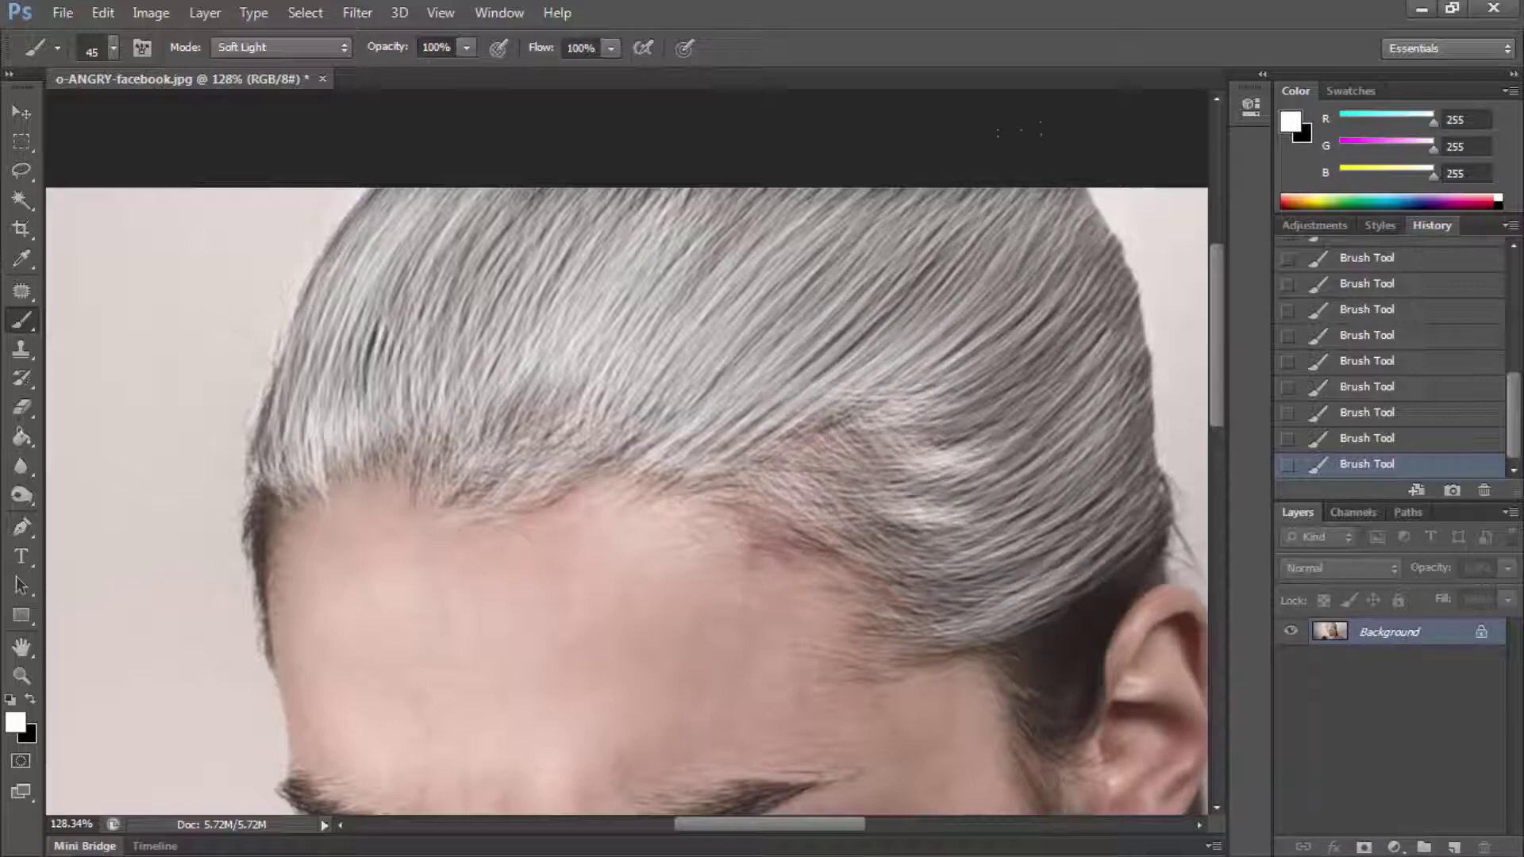
# Step: Fit the whole image on screen
pyautogui.click(21, 676)
pyautogui.rightClick(436, 528)
pyautogui.click(670, 570)
# Step: Zoom in on the ear and paint white Soft Light strokes over the hair behind it
pyautogui.moveTo(859, 333)
pyautogui.mouseDown()
pyautogui.moveTo(909, 412)
pyautogui.moveTo(729, 415)
pyautogui.mouseUp()
pyautogui.press('b')
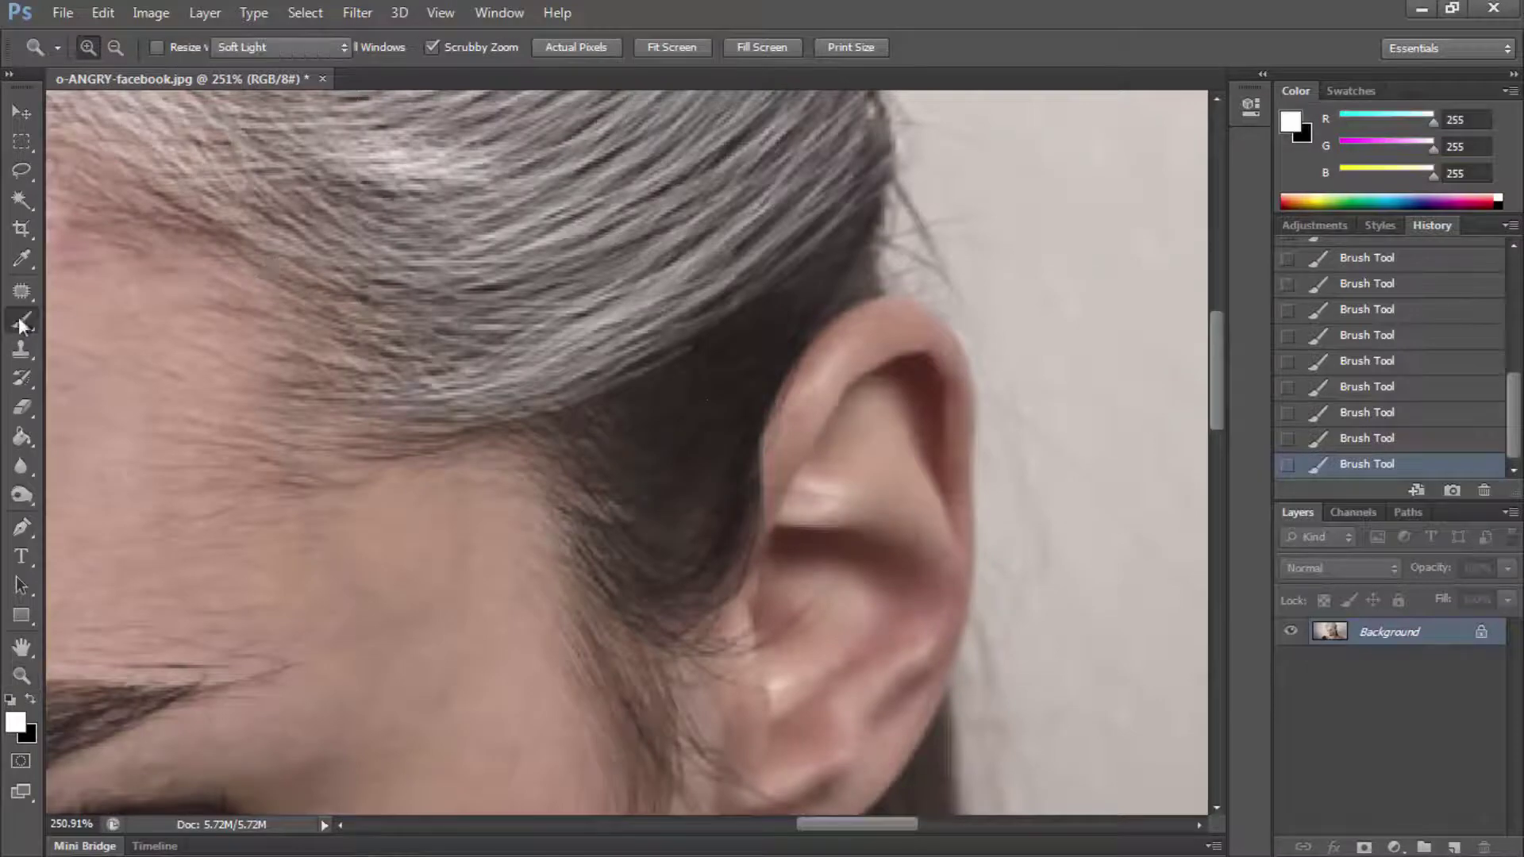
pyautogui.moveTo(603, 445); pyautogui.dragTo(714, 544)
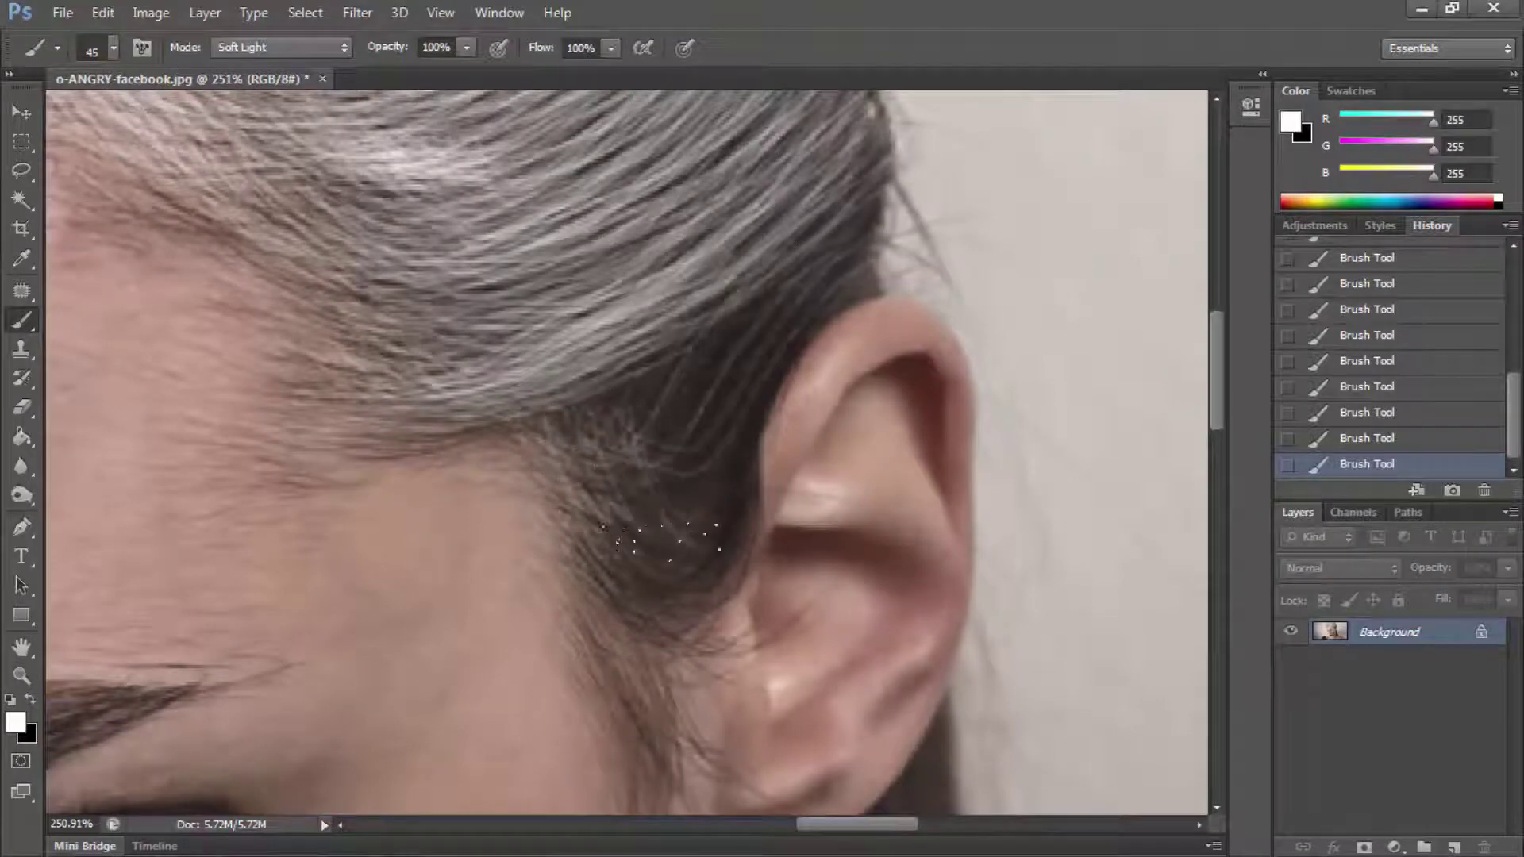
pyautogui.moveTo(588, 444); pyautogui.dragTo(715, 548)
pyautogui.moveTo(603, 421); pyautogui.dragTo(667, 572)
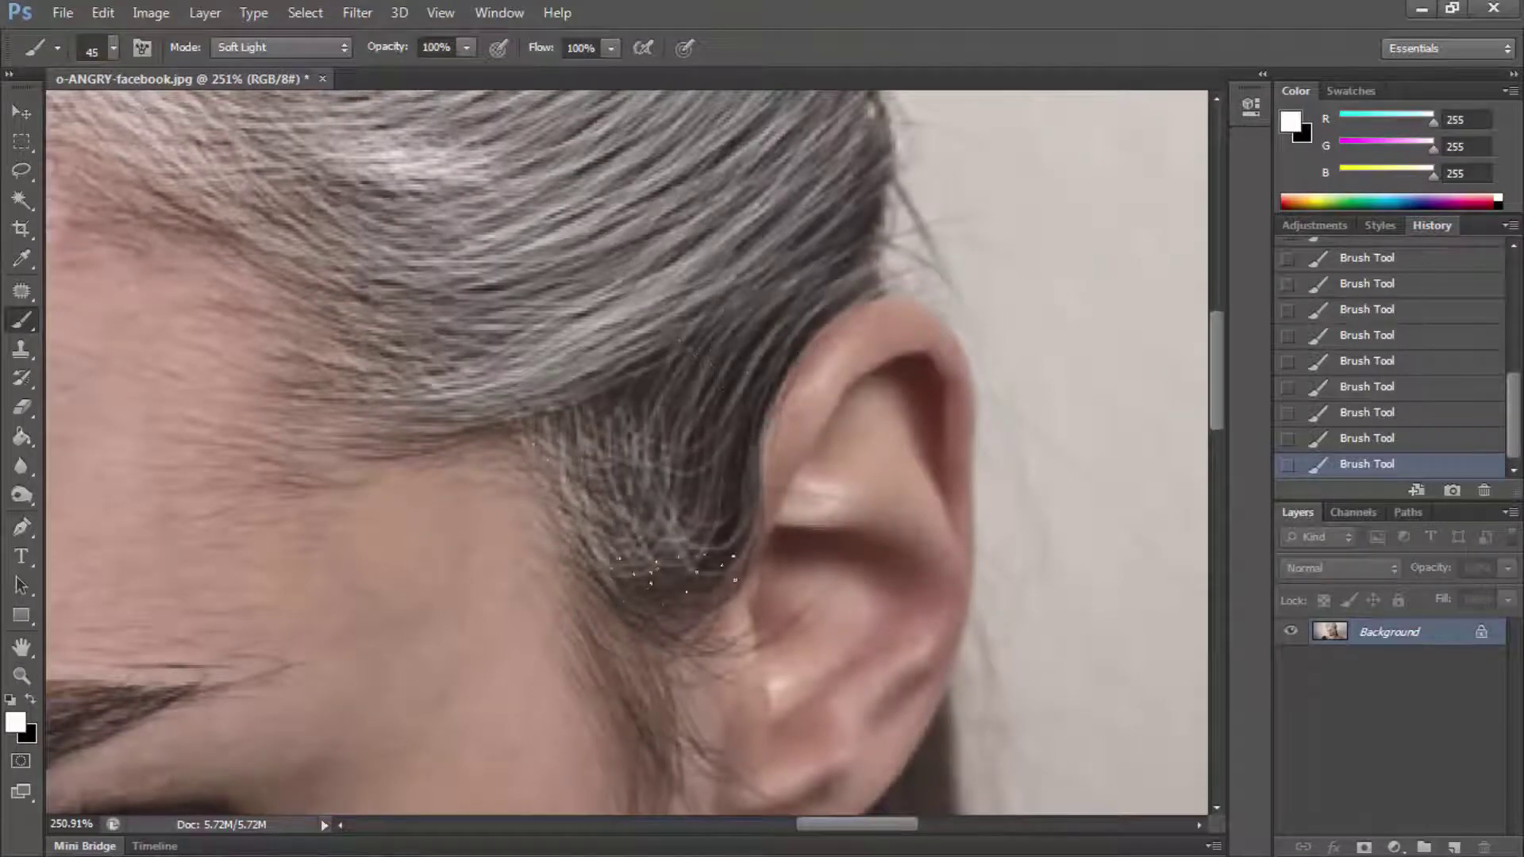
pyautogui.moveTo(579, 453)
pyautogui.mouseDown()
pyautogui.moveTo(714, 587)
pyautogui.moveTo(754, 572)
pyautogui.mouseUp()
# Step: Lighten the hair in front of and above the ear, undoing one stray stroke
pyautogui.moveTo(715, 397); pyautogui.dragTo(774, 330)
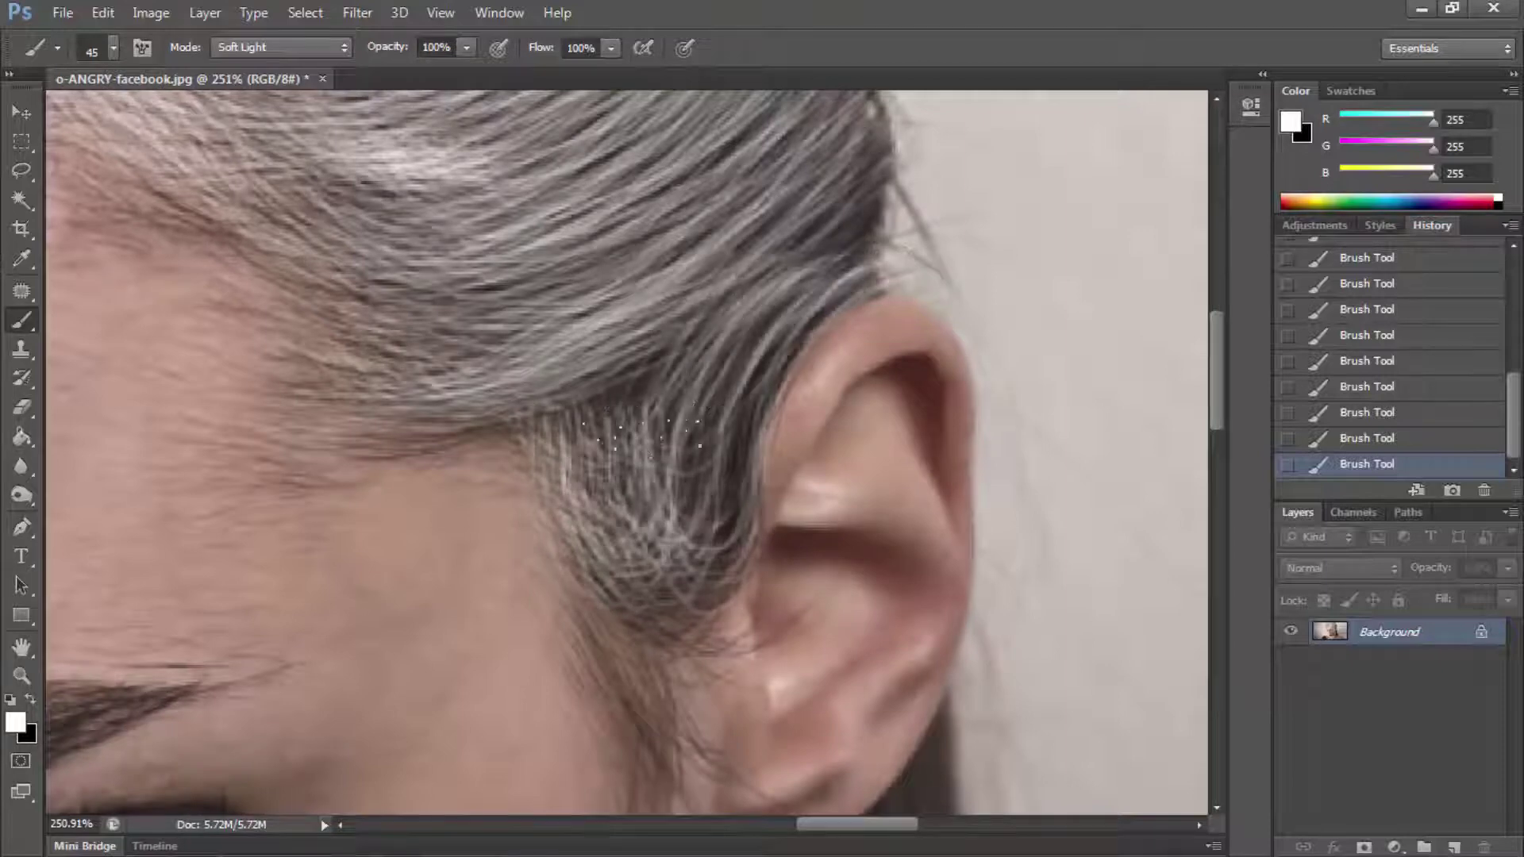
pyautogui.moveTo(620, 461); pyautogui.dragTo(699, 580)
pyautogui.moveTo(588, 485); pyautogui.dragTo(715, 612)
pyautogui.moveTo(603, 548); pyautogui.dragTo(786, 643)
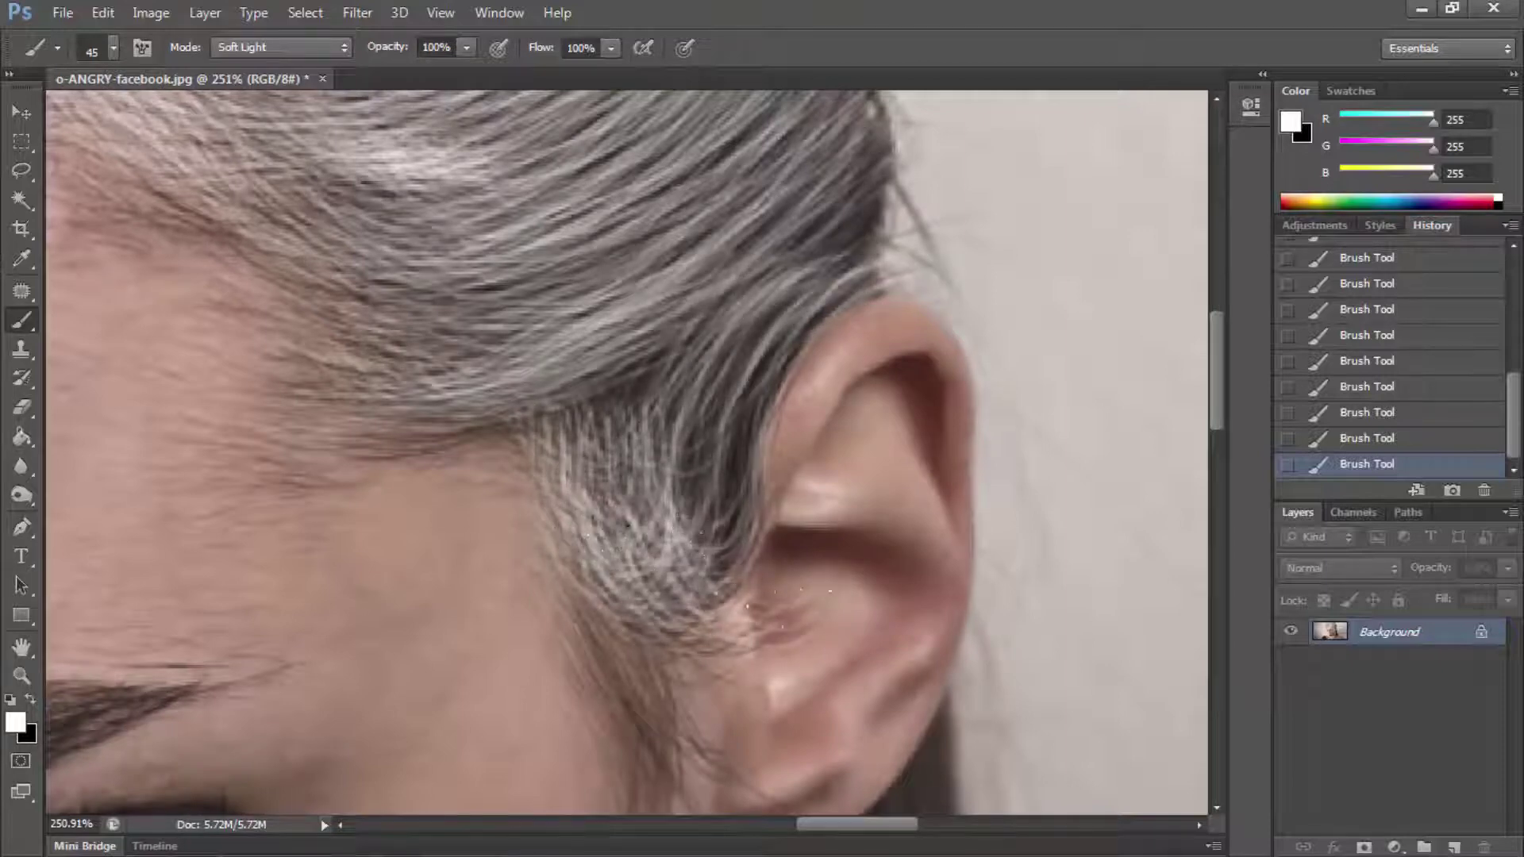
pyautogui.moveTo(619, 540); pyautogui.dragTo(755, 373)
pyautogui.hotkey('ctrl', 'z')
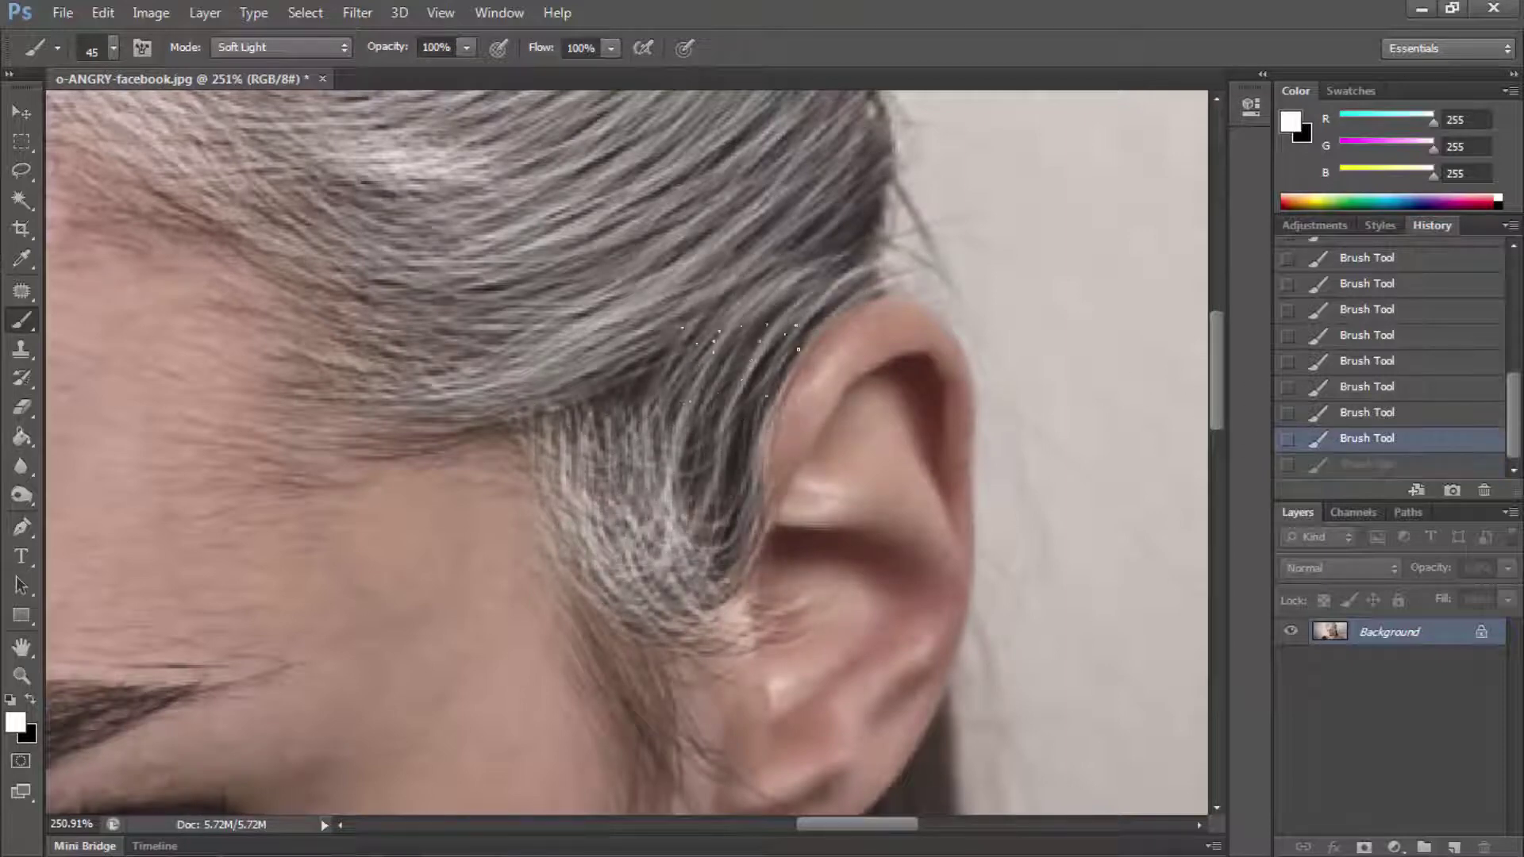
pyautogui.moveTo(691, 417)
pyautogui.mouseDown()
pyautogui.moveTo(659, 452)
pyautogui.moveTo(762, 334)
pyautogui.moveTo(826, 198)
pyautogui.moveTo(555, 389)
pyautogui.moveTo(556, 302)
pyautogui.moveTo(643, 206)
pyautogui.mouseUp()
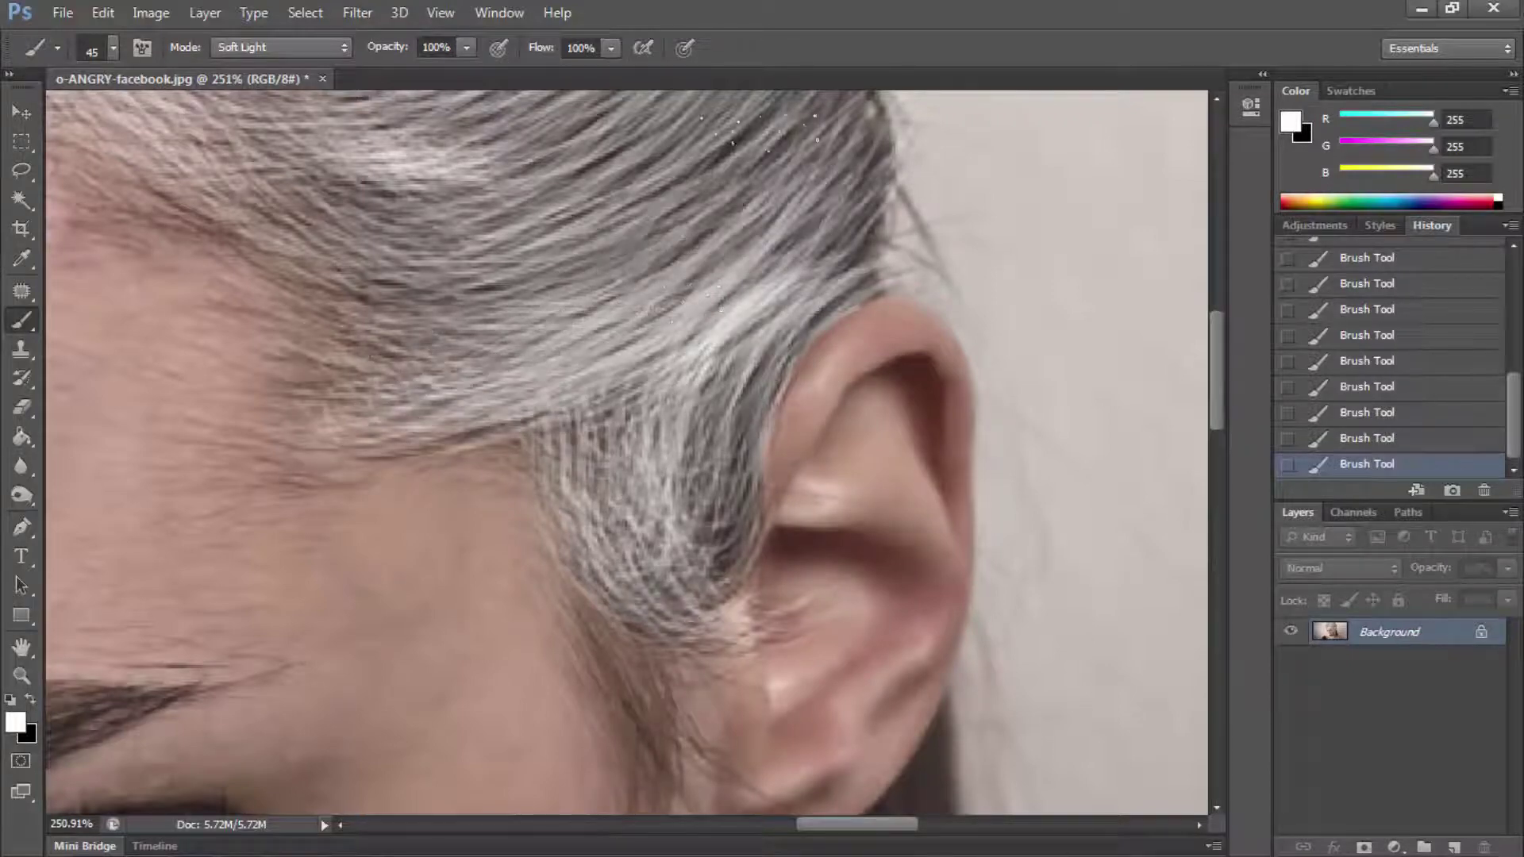
# Step: Lighten the temple hair and the hair beside the top of the ear, then shrink the brush to 22 px
pyautogui.moveTo(484, 349); pyautogui.dragTo(707, 413)
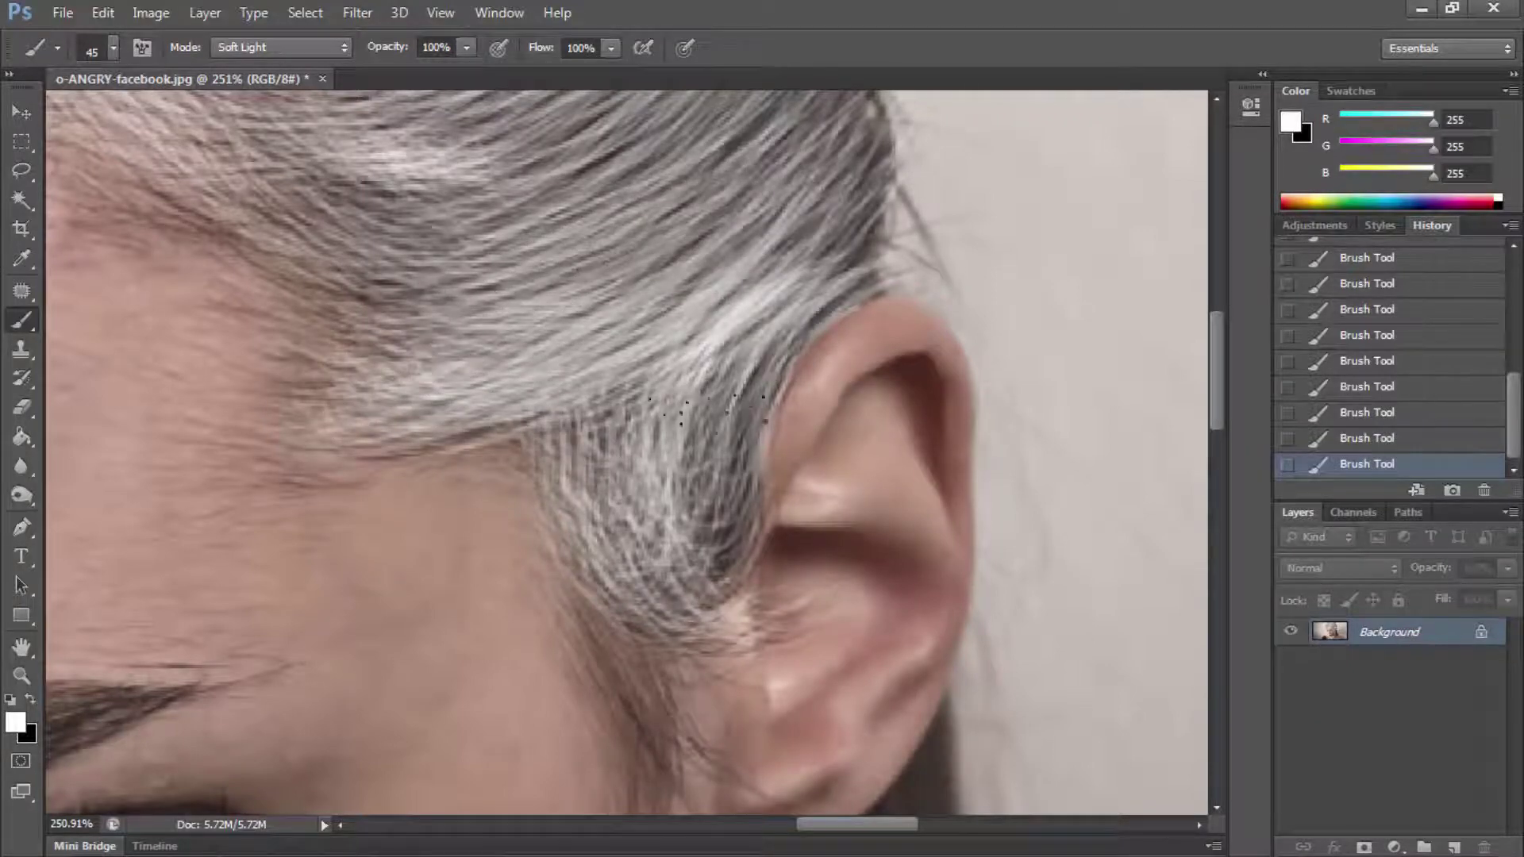
pyautogui.moveTo(714, 540); pyautogui.dragTo(742, 405)
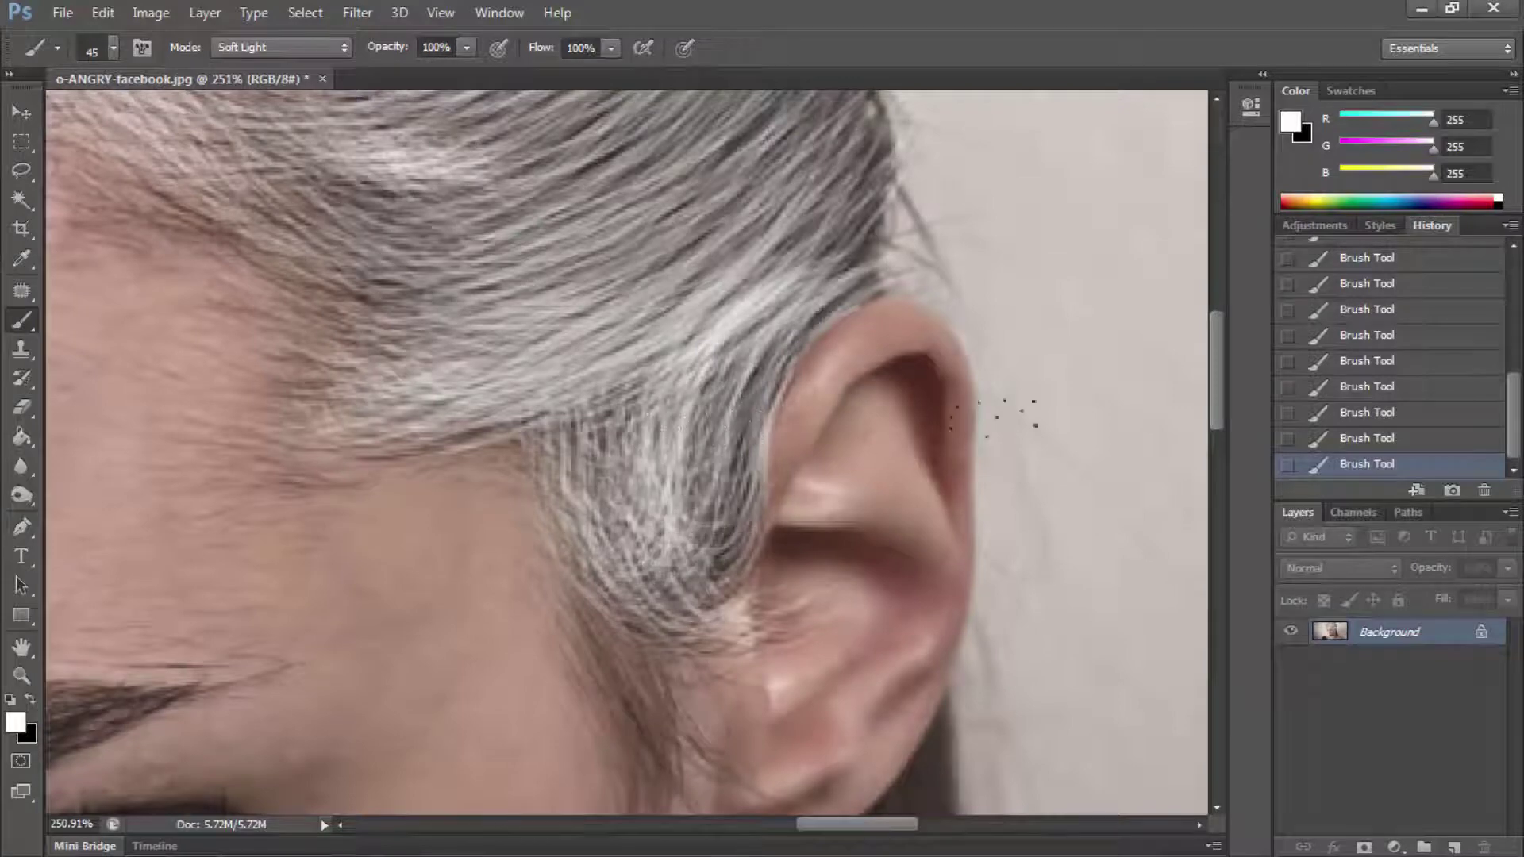
pyautogui.moveTo(1218, 345); pyautogui.dragTo(1217, 405)
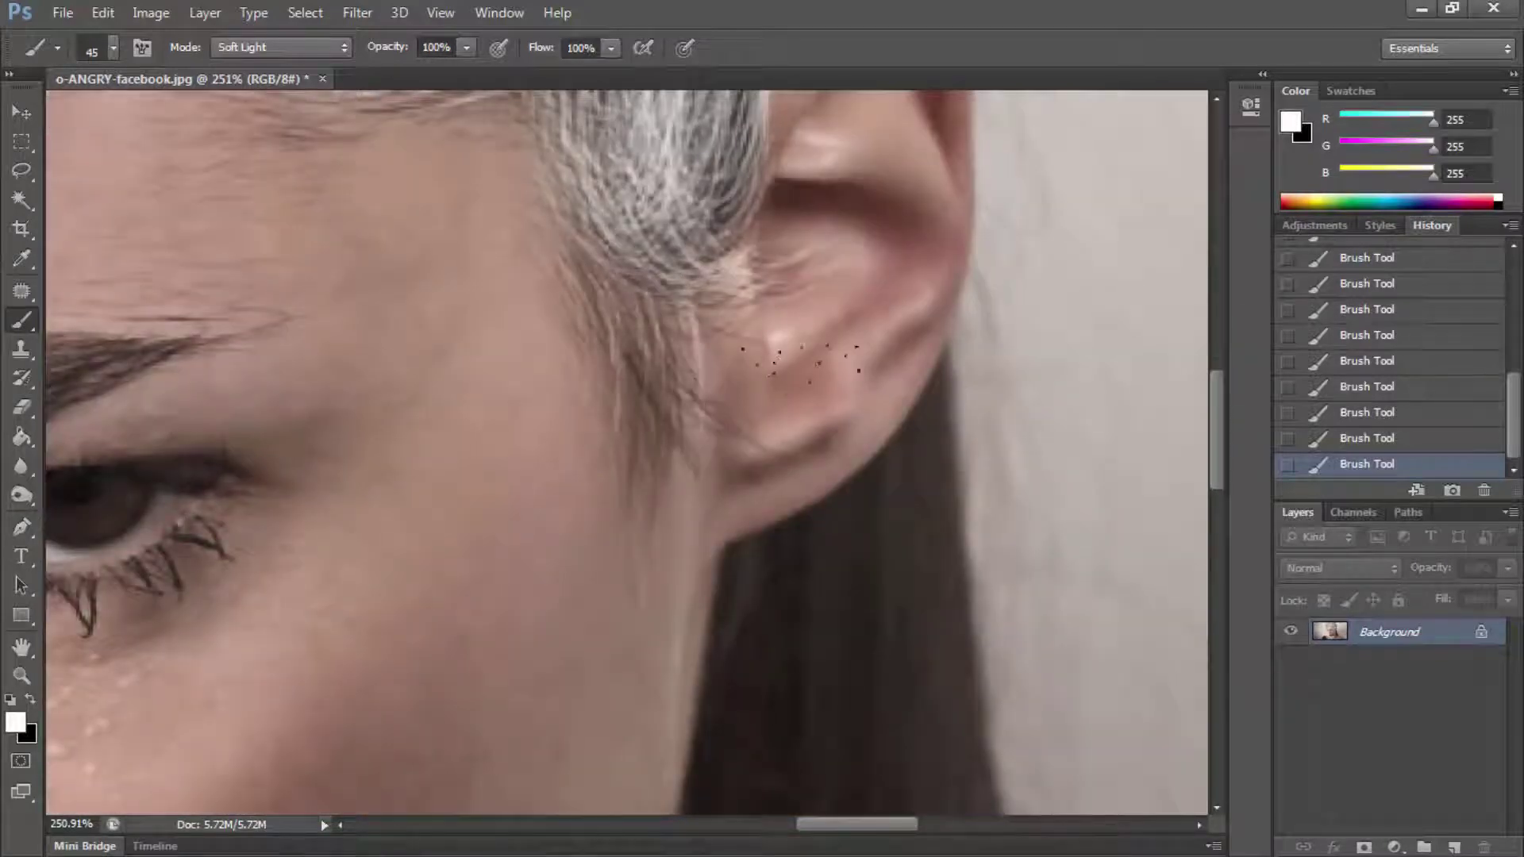
pyautogui.rightClick(807, 399)
pyautogui.write('22')
pyautogui.press('Return')
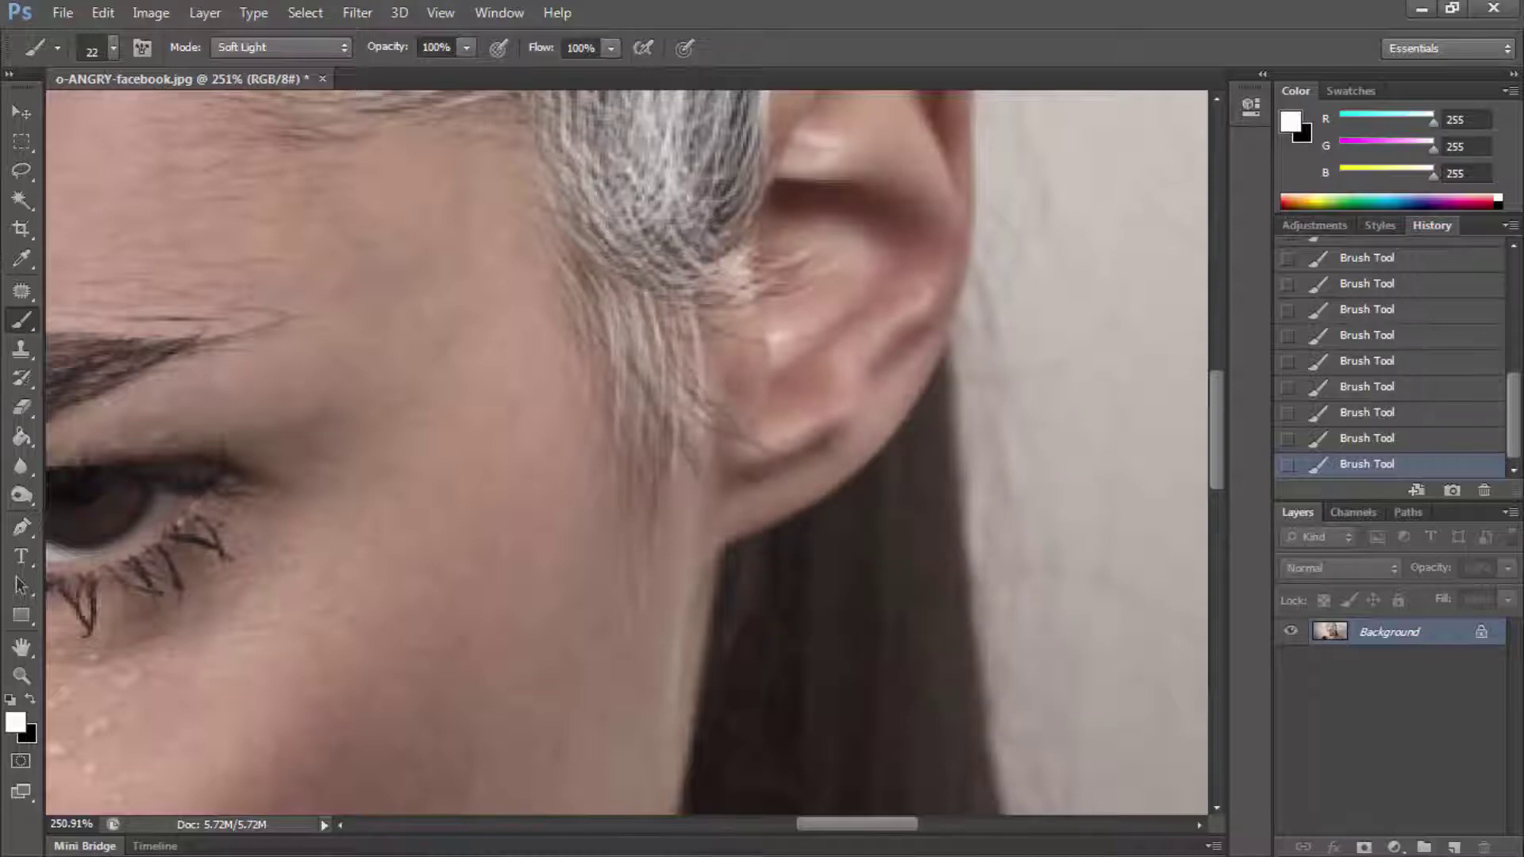
# Step: Paint white Soft Light strokes over the strands beside, above and at the top of the ear
pyautogui.moveTo(675, 421); pyautogui.dragTo(647, 341)
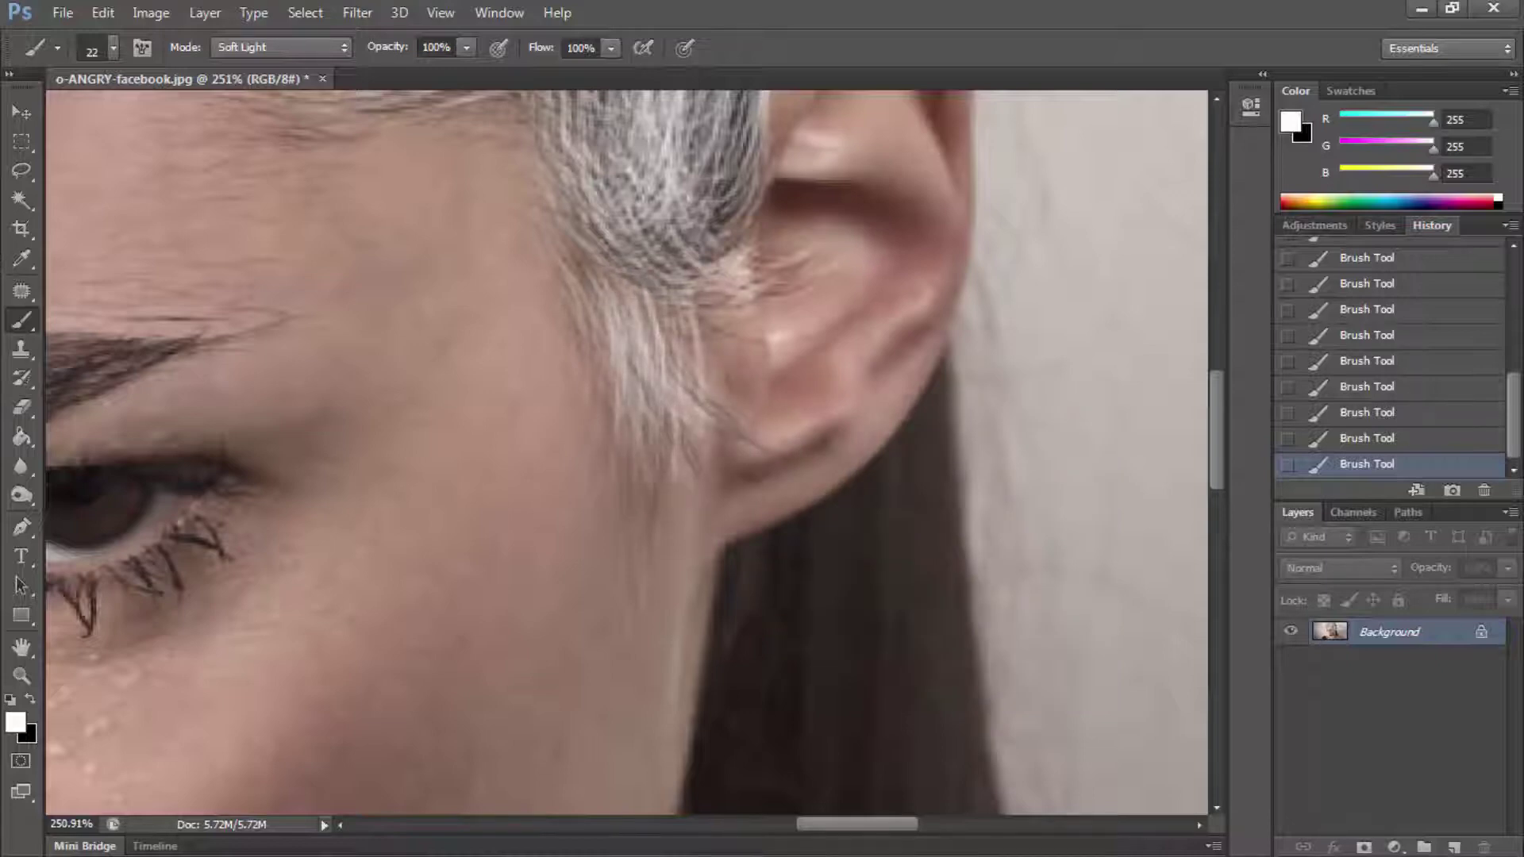
pyautogui.moveTo(738, 274); pyautogui.dragTo(798, 303)
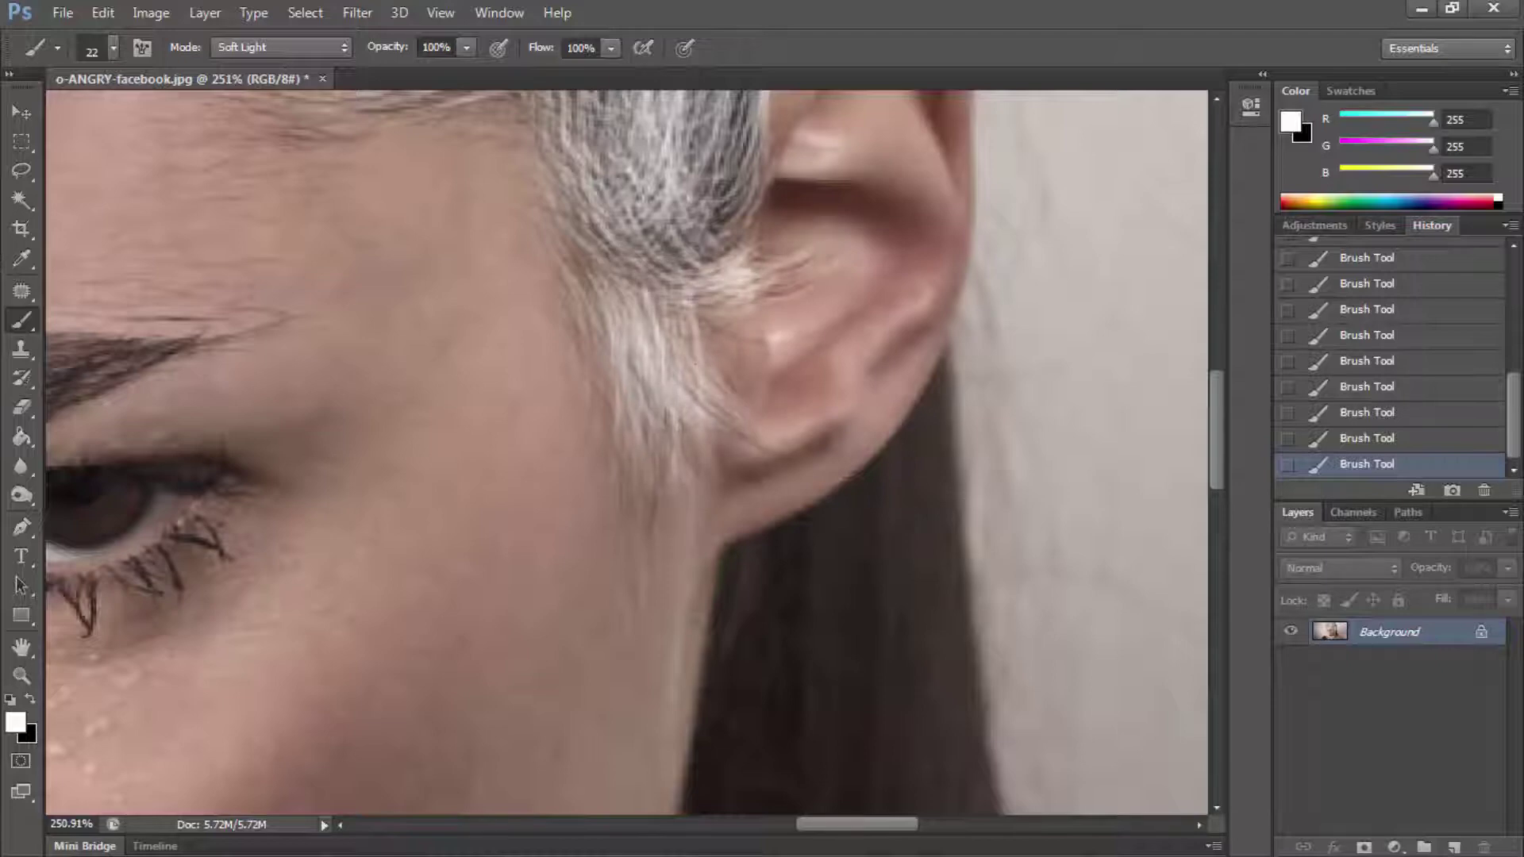
pyautogui.scroll(3, 627, 453)
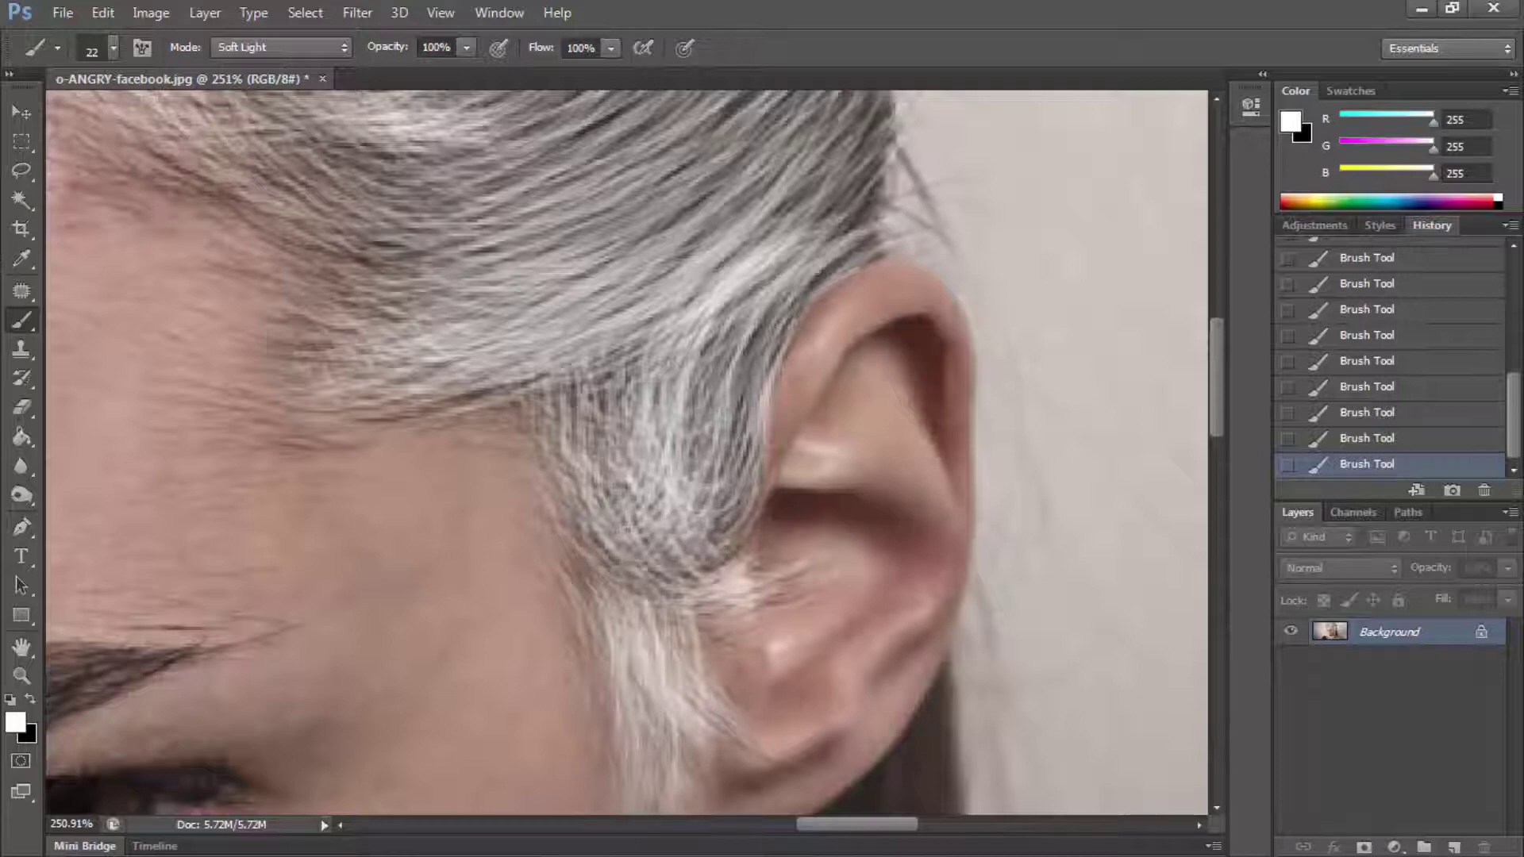
pyautogui.moveTo(635, 381); pyautogui.dragTo(556, 357)
pyautogui.moveTo(735, 353); pyautogui.dragTo(759, 477)
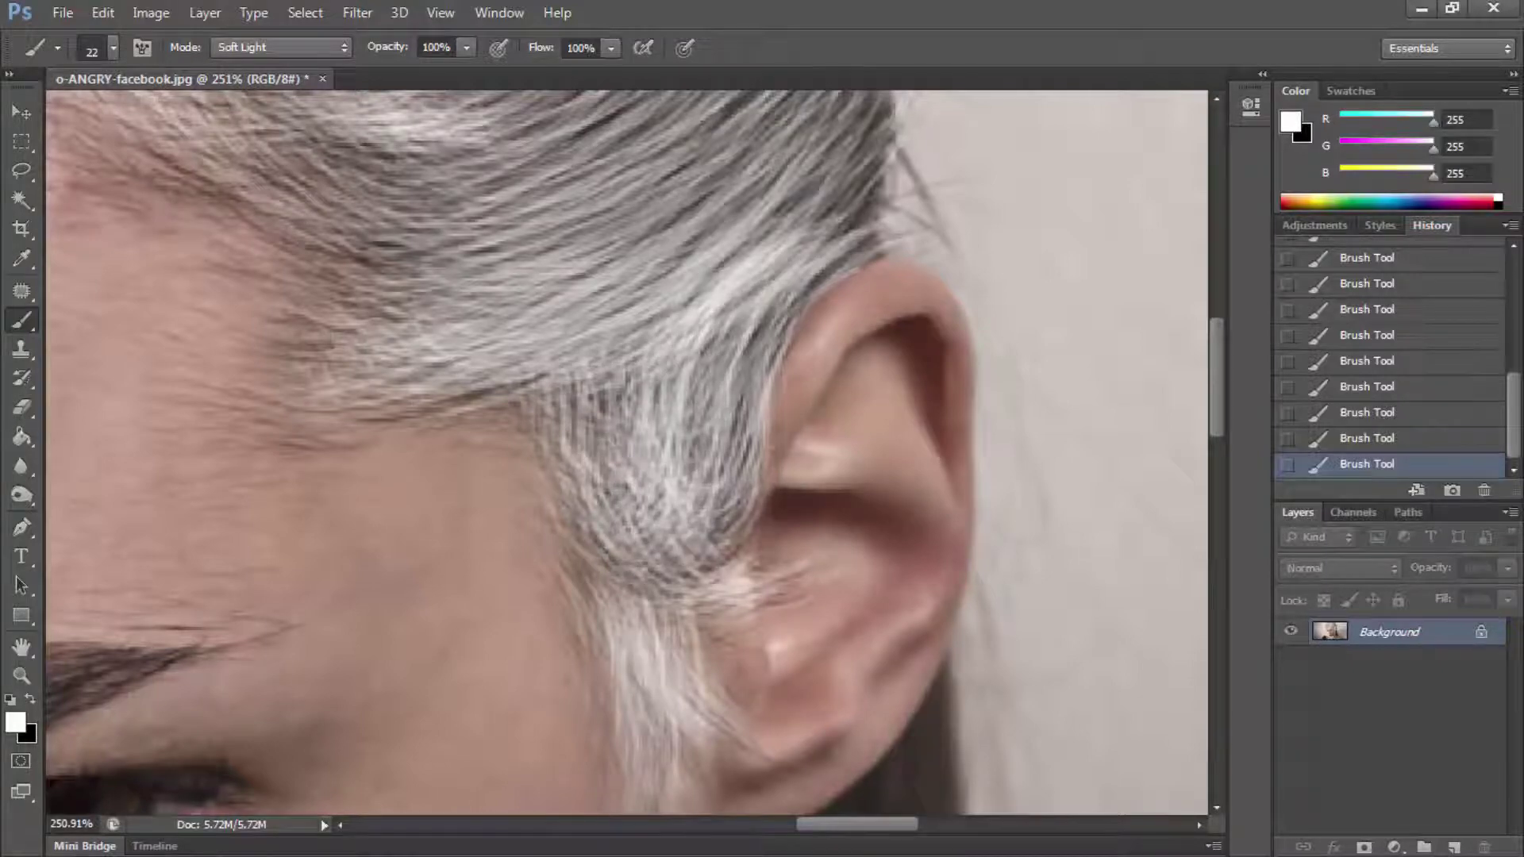
pyautogui.moveTo(676, 500); pyautogui.dragTo(556, 421)
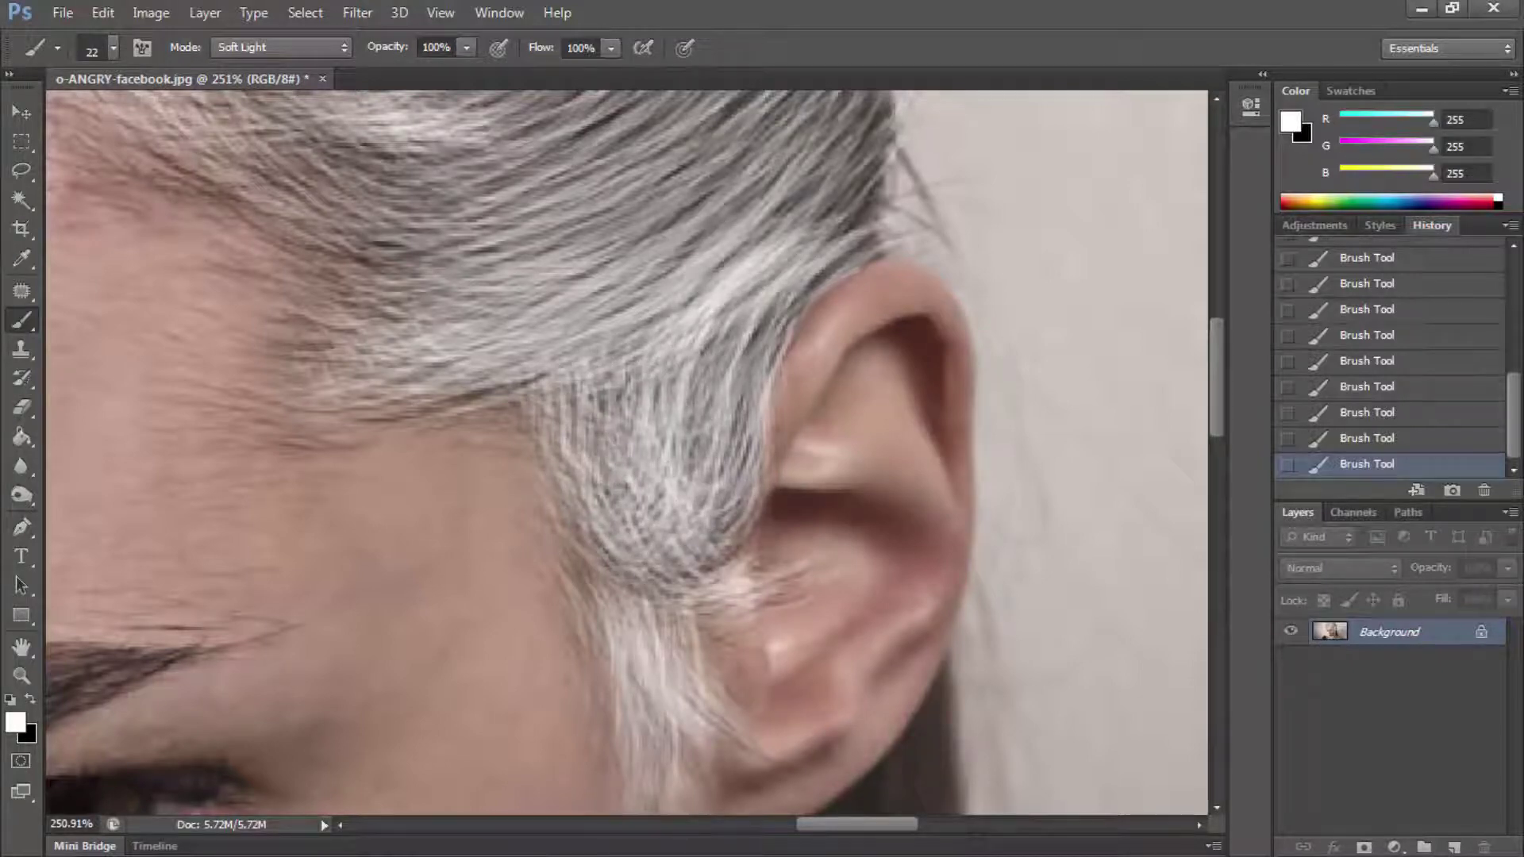
pyautogui.moveTo(650, 570)
pyautogui.mouseDown()
pyautogui.moveTo(703, 565)
pyautogui.moveTo(767, 524)
pyautogui.mouseUp()
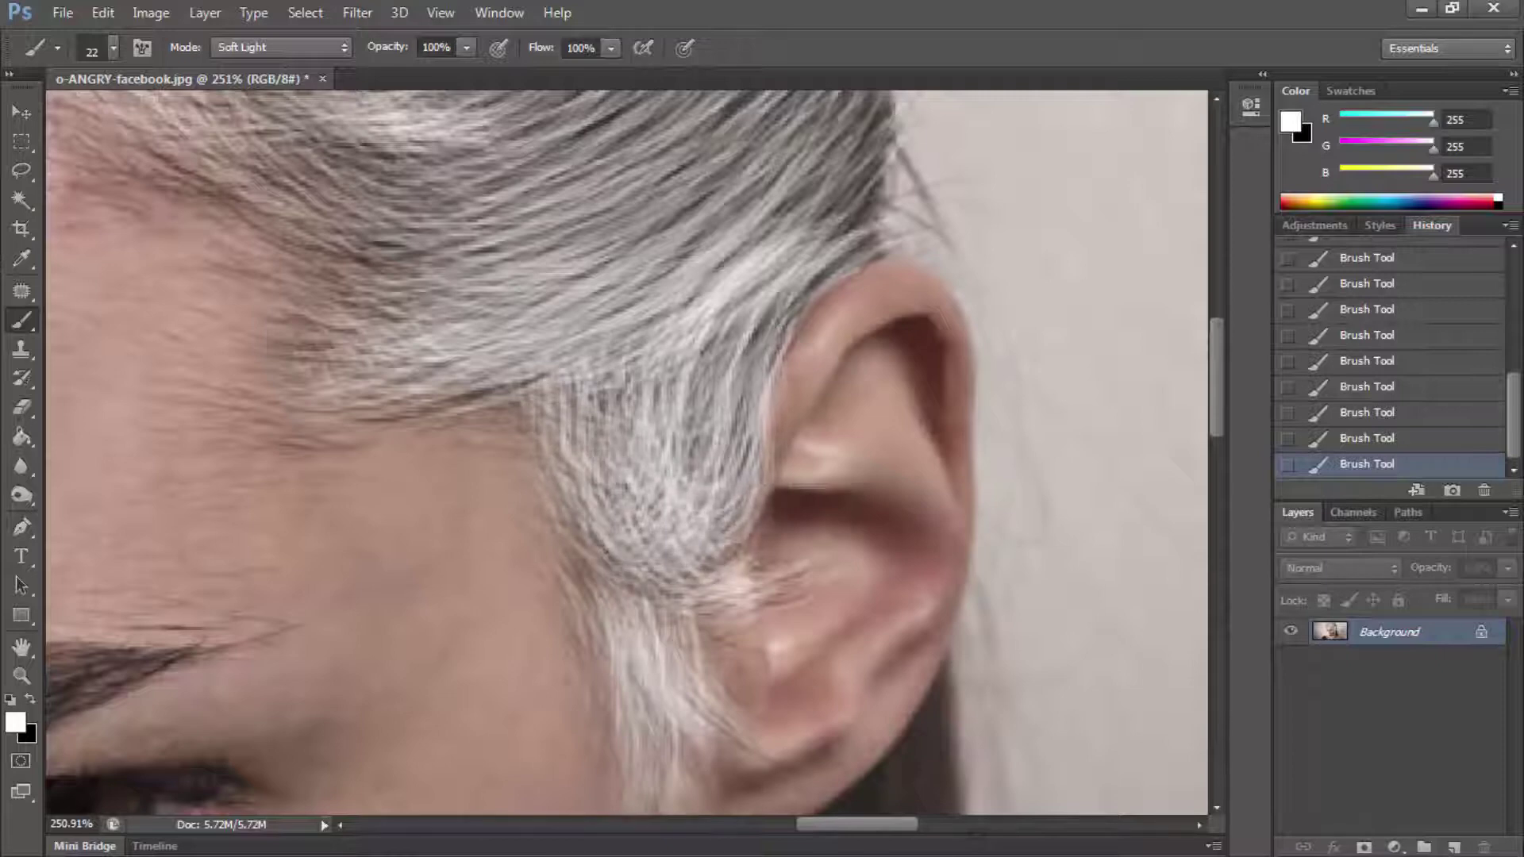
pyautogui.scroll(5, 1109, 299)
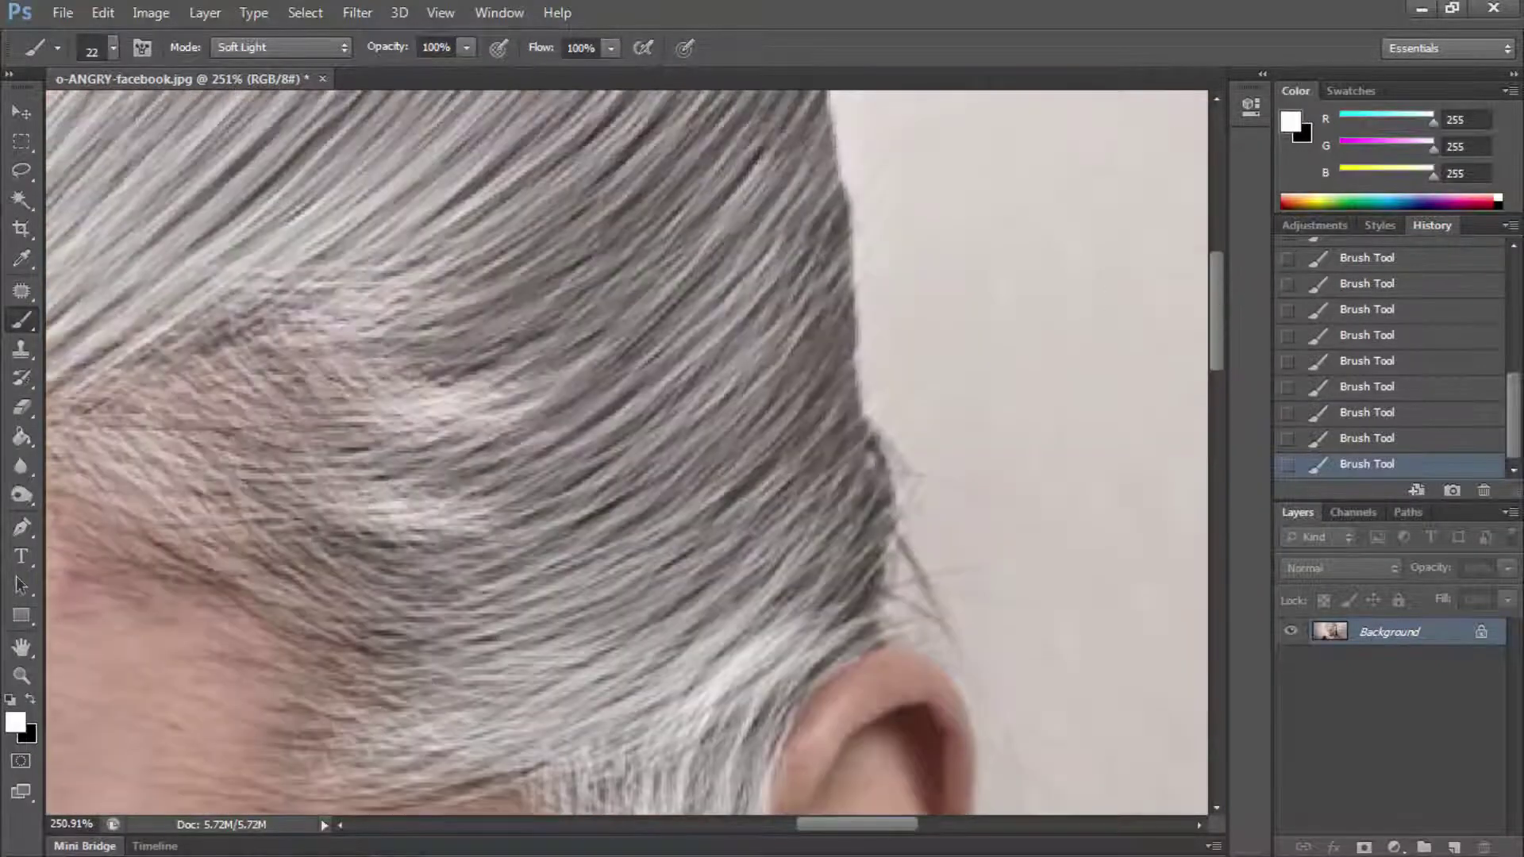
# Step: Brighten the outer hair edge, the strands above the ear and the upper side of the head
pyautogui.moveTo(846, 591)
pyautogui.mouseDown()
pyautogui.moveTo(848, 543)
pyautogui.moveTo(798, 369)
pyautogui.moveTo(806, 313)
pyautogui.mouseUp()
pyautogui.moveTo(842, 425); pyautogui.dragTo(794, 381)
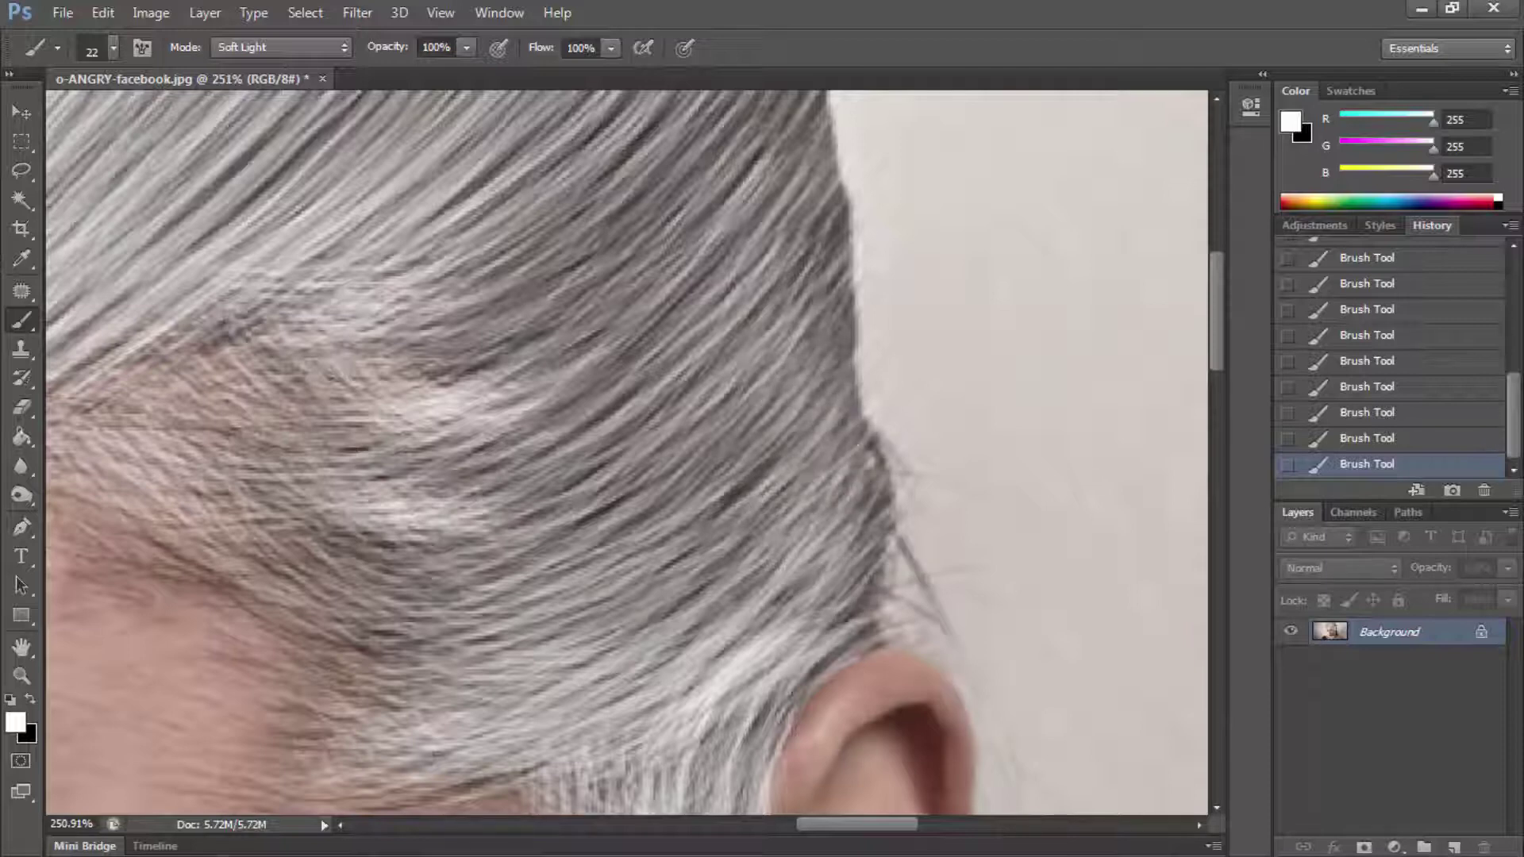
pyautogui.moveTo(731, 516)
pyautogui.mouseDown()
pyautogui.moveTo(731, 476)
pyautogui.moveTo(775, 564)
pyautogui.mouseUp()
pyautogui.moveTo(762, 468); pyautogui.dragTo(732, 286)
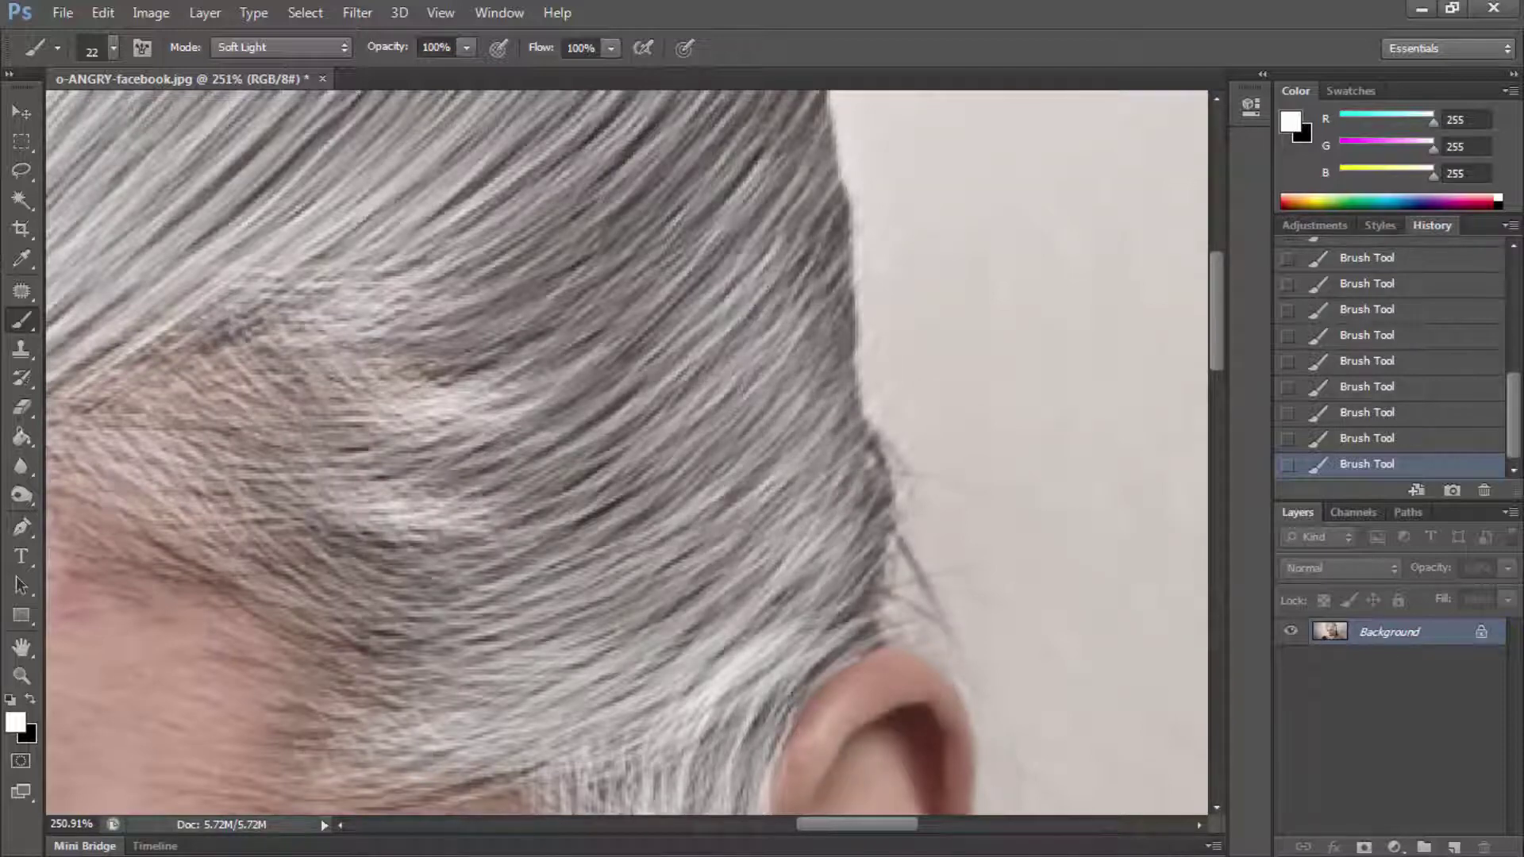
pyautogui.moveTo(794, 238)
pyautogui.mouseDown()
pyautogui.moveTo(691, 198)
pyautogui.moveTo(674, 119)
pyautogui.mouseUp()
pyautogui.moveTo(635, 238); pyautogui.dragTo(556, 333)
pyautogui.moveTo(603, 444)
pyautogui.mouseDown()
pyautogui.moveTo(682, 484)
pyautogui.moveTo(556, 350)
pyautogui.moveTo(476, 191)
pyautogui.mouseUp()
# Step: Whiten the lower hair near the hairline, the left-side strands and the remaining dark patches up to the crown
pyautogui.moveTo(587, 452)
pyautogui.mouseDown()
pyautogui.moveTo(564, 572)
pyautogui.moveTo(833, 588)
pyautogui.mouseUp()
pyautogui.moveTo(540, 571); pyautogui.dragTo(461, 449)
pyautogui.moveTo(468, 349)
pyautogui.mouseDown()
pyautogui.moveTo(619, 159)
pyautogui.moveTo(516, 135)
pyautogui.moveTo(223, 175)
pyautogui.mouseUp()
pyautogui.moveTo(357, 155); pyautogui.dragTo(254, 215)
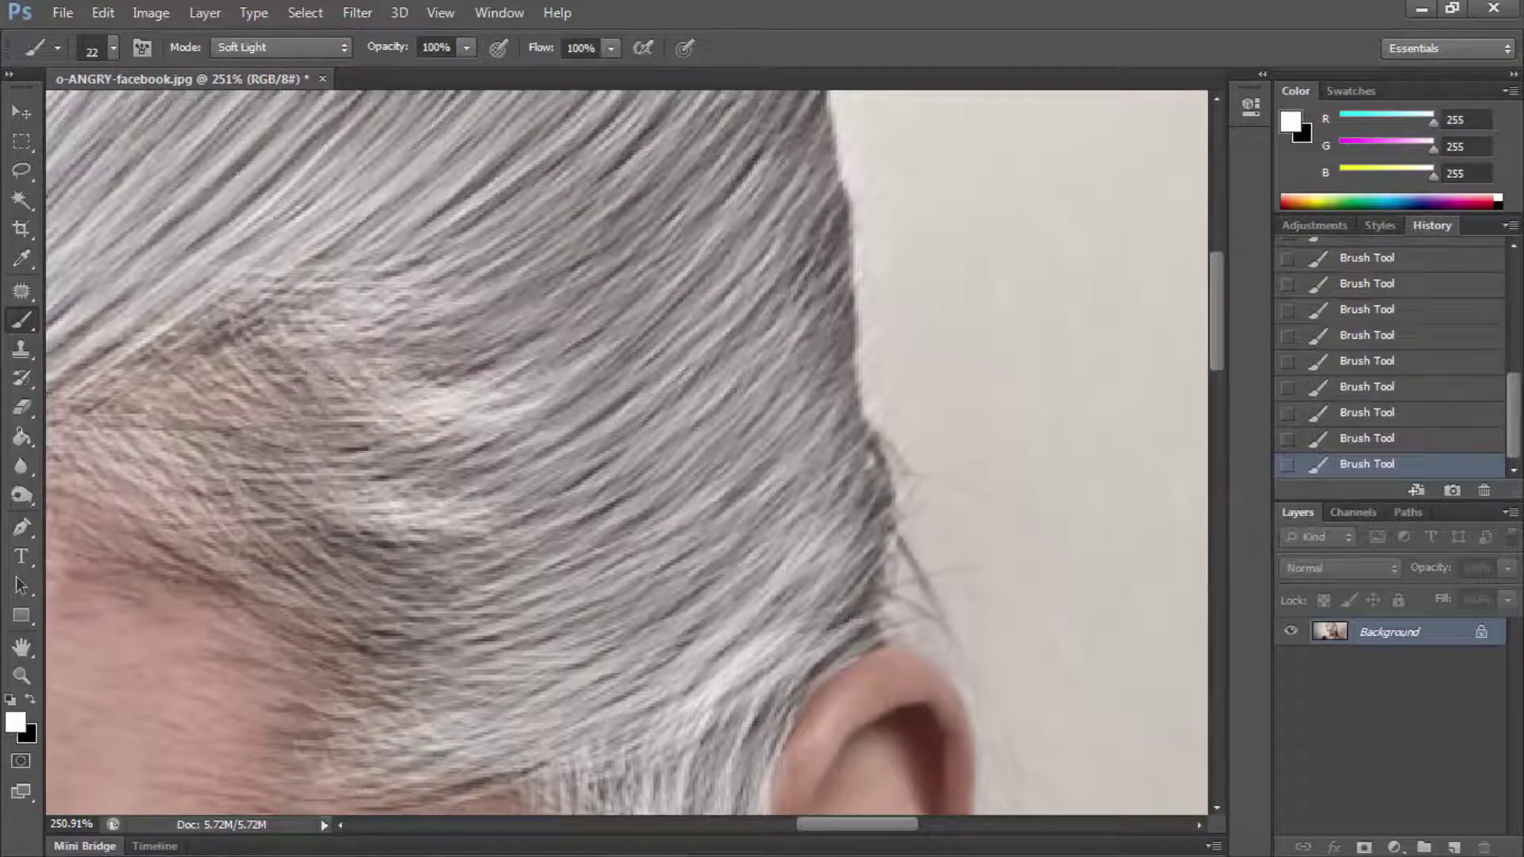
pyautogui.moveTo(326, 401); pyautogui.dragTo(302, 381)
pyautogui.moveTo(397, 444)
pyautogui.mouseDown()
pyautogui.moveTo(270, 421)
pyautogui.moveTo(333, 508)
pyautogui.moveTo(286, 603)
pyautogui.moveTo(333, 567)
pyautogui.mouseUp()
pyautogui.moveTo(429, 556)
pyautogui.mouseDown()
pyautogui.moveTo(261, 485)
pyautogui.moveTo(199, 556)
pyautogui.mouseUp()
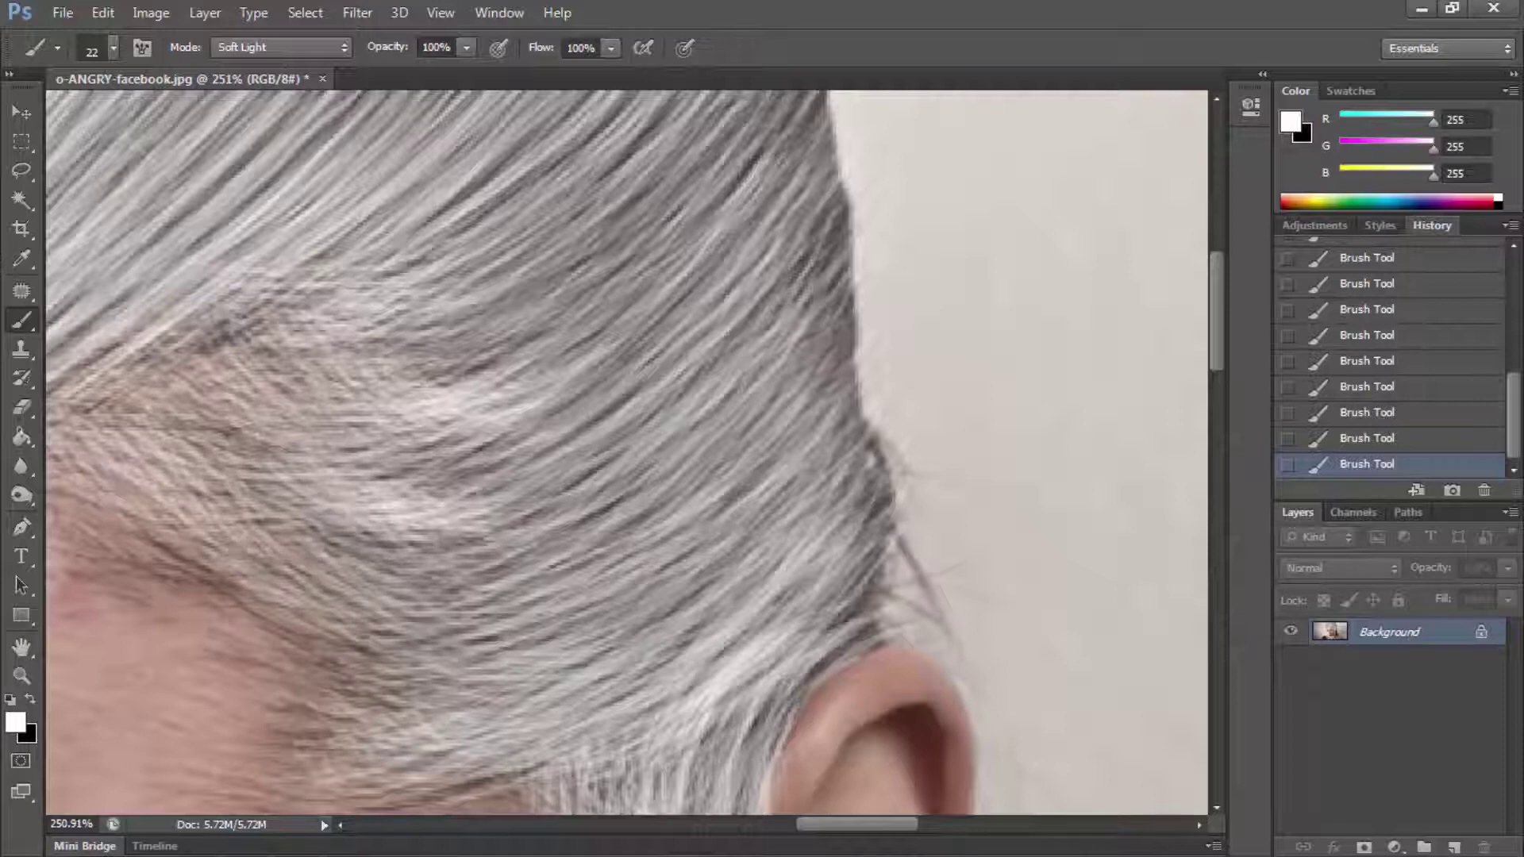
pyautogui.moveTo(401, 424); pyautogui.dragTo(619, 210)
pyautogui.moveTo(730, 95)
pyautogui.mouseDown()
pyautogui.moveTo(635, 151)
pyautogui.moveTo(556, 146)
pyautogui.mouseUp()
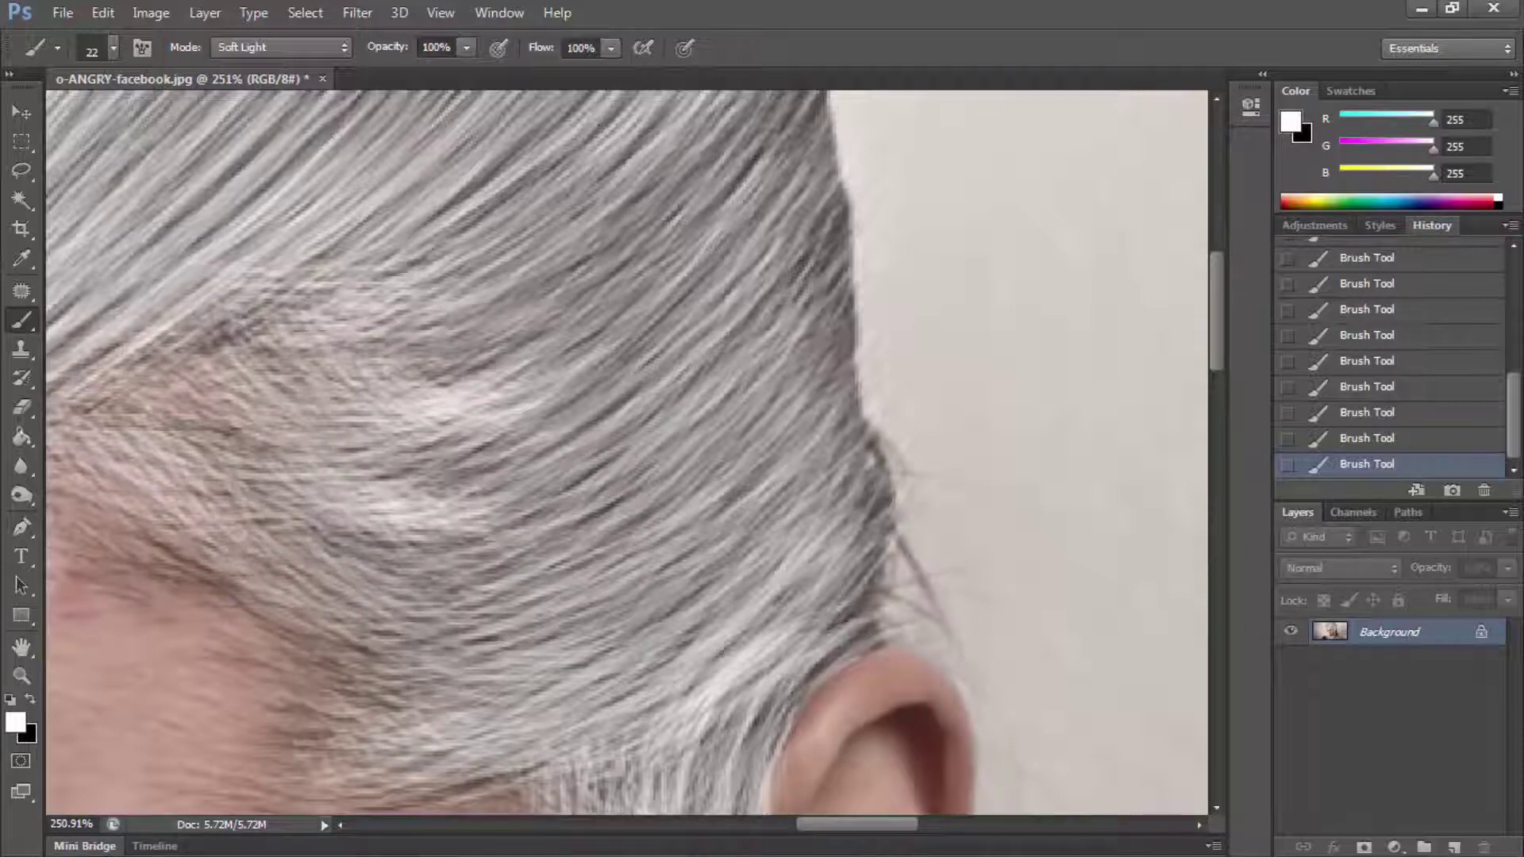
# Step: Zoom out to check the whole face, zoom back in, and brighten the hair across the middle
pyautogui.press('z')
pyautogui.hotkey('ctrl', '0')
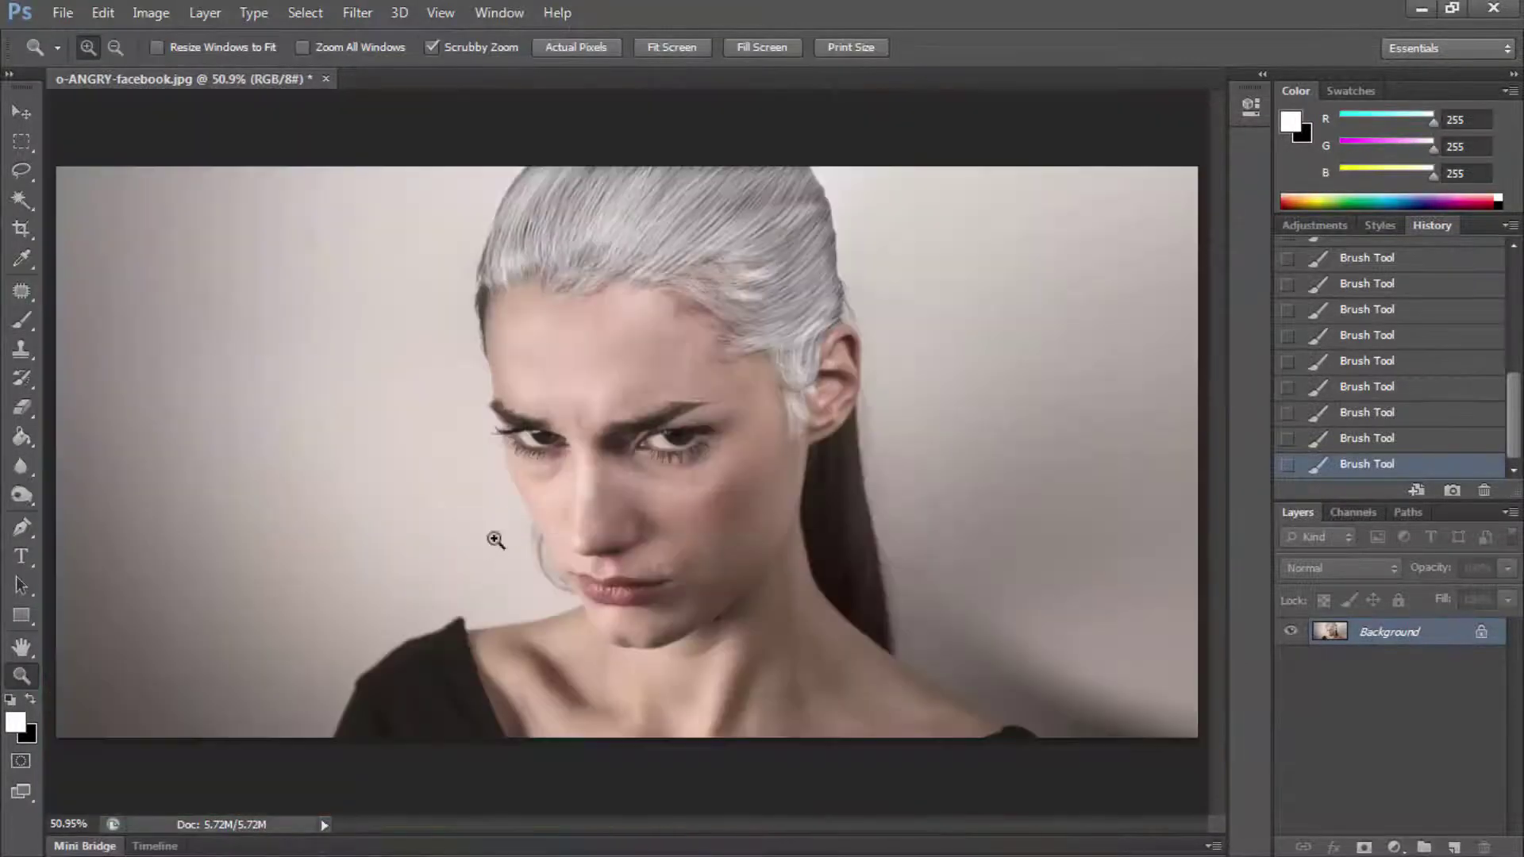
pyautogui.click(915, 222)
pyautogui.moveTo(918, 255); pyautogui.dragTo(831, 228)
pyautogui.press('b')
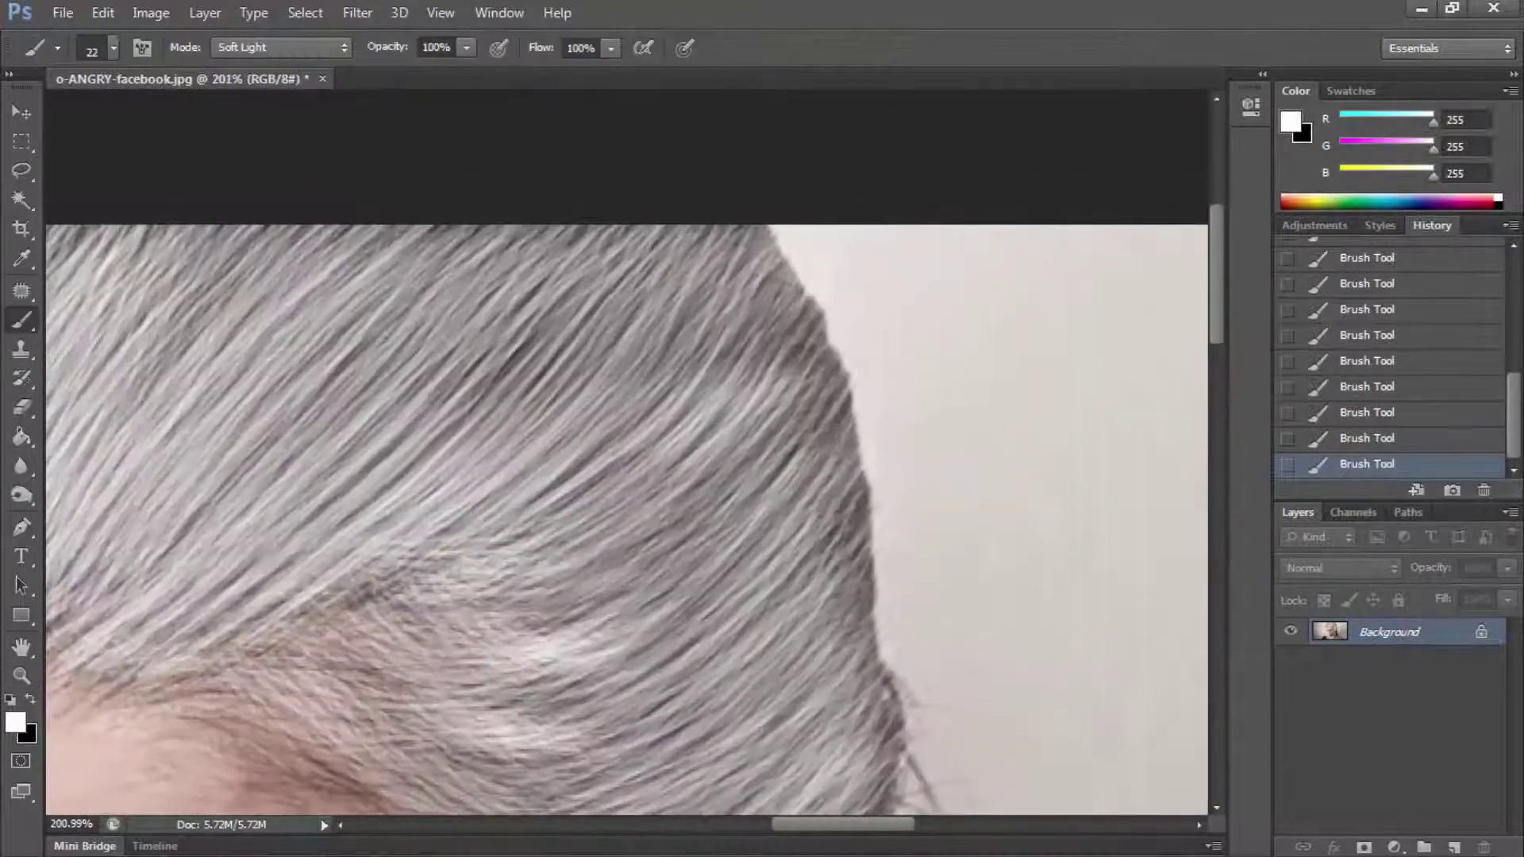
pyautogui.moveTo(627, 318); pyautogui.dragTo(469, 389)
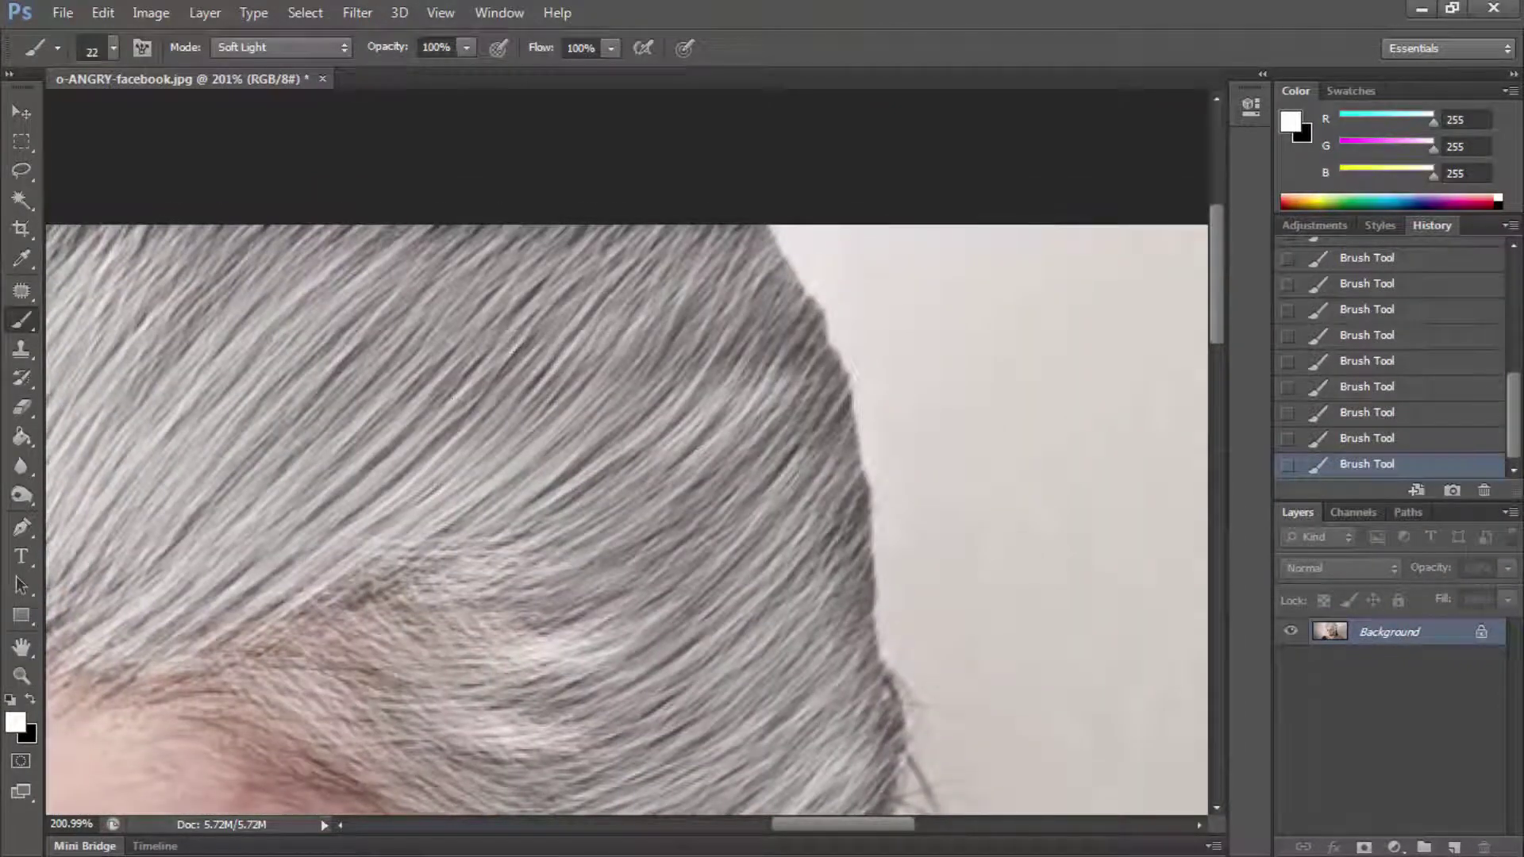
pyautogui.moveTo(588, 369)
pyautogui.mouseDown()
pyautogui.moveTo(786, 350)
pyautogui.moveTo(834, 377)
pyautogui.moveTo(826, 445)
pyautogui.moveTo(730, 234)
pyautogui.moveTo(588, 261)
pyautogui.mouseUp()
# Step: Whiten the lower head hair, the top edge, the hairline and the outer hair edge
pyautogui.moveTo(512, 397)
pyautogui.mouseDown()
pyautogui.moveTo(520, 424)
pyautogui.moveTo(683, 476)
pyautogui.moveTo(727, 583)
pyautogui.mouseUp()
pyautogui.moveTo(596, 246); pyautogui.dragTo(477, 235)
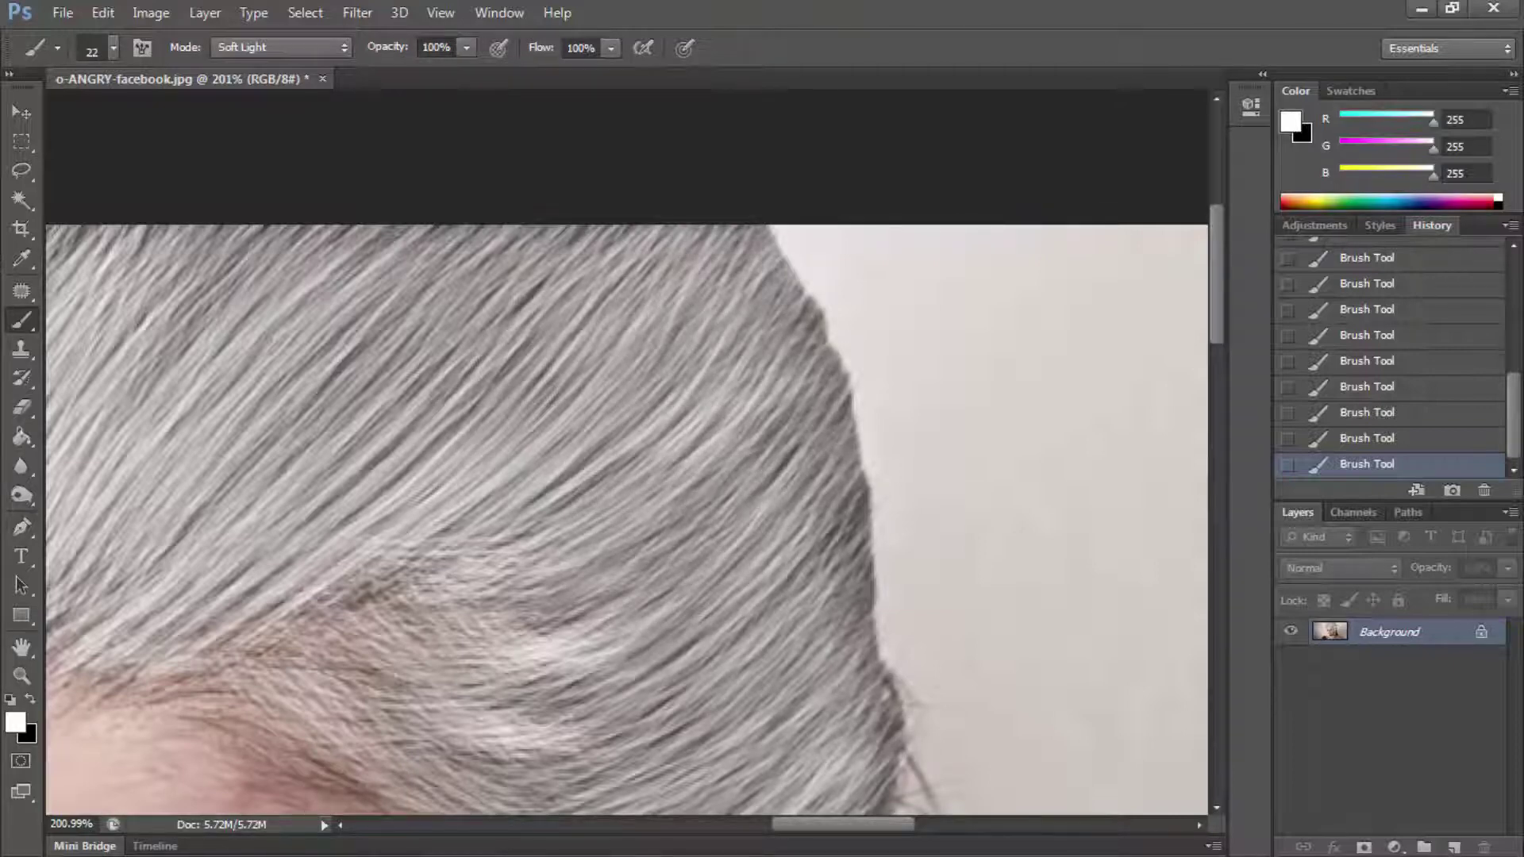
pyautogui.moveTo(611, 512); pyautogui.dragTo(548, 473)
pyautogui.moveTo(452, 369); pyautogui.dragTo(365, 428)
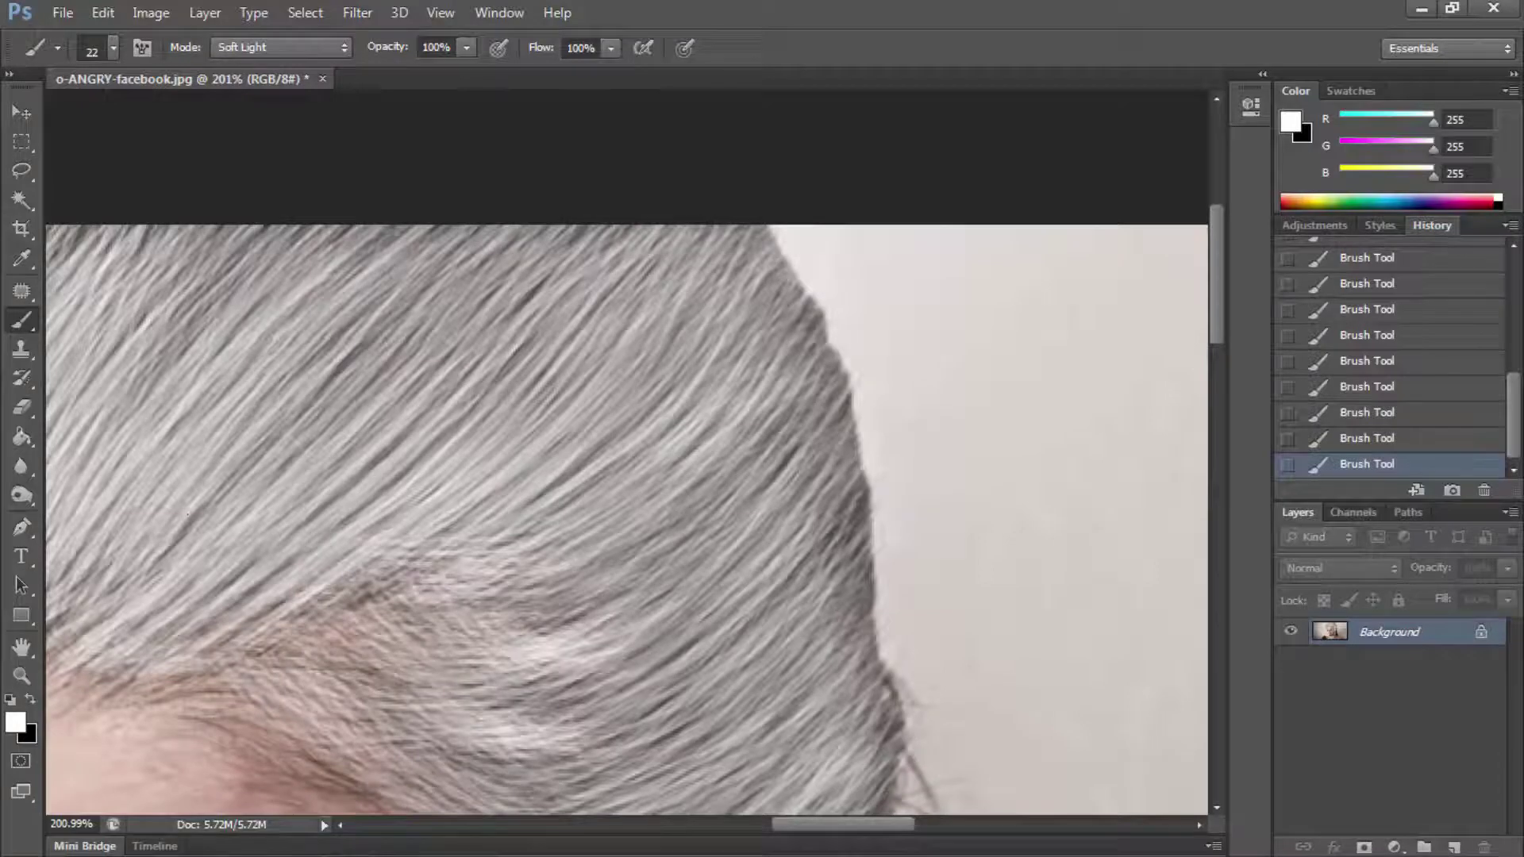
pyautogui.moveTo(79, 238)
pyautogui.mouseDown()
pyautogui.moveTo(262, 232)
pyautogui.moveTo(358, 265)
pyautogui.mouseUp()
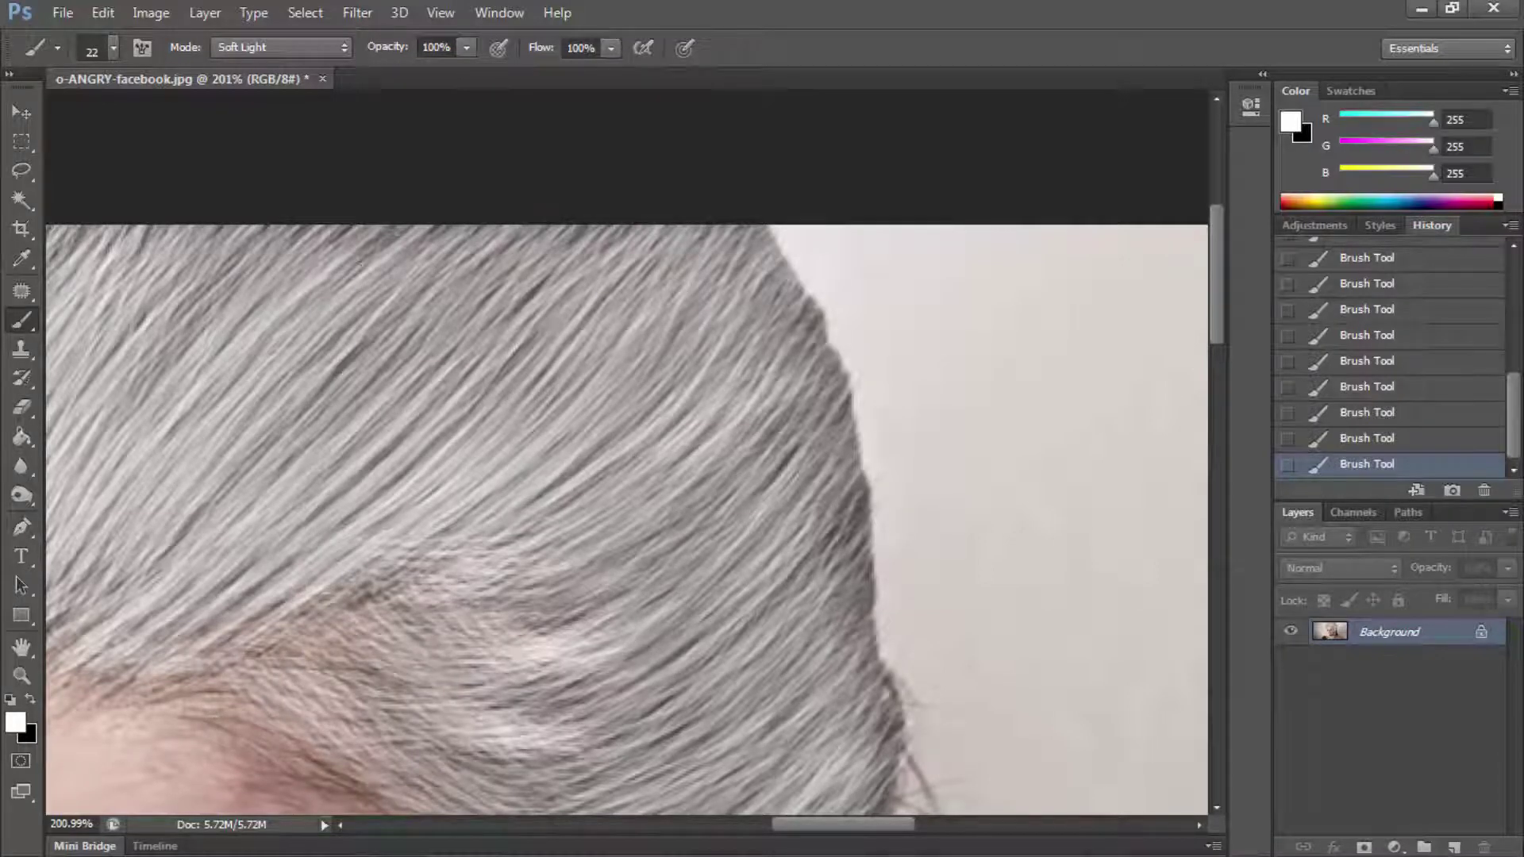
pyautogui.moveTo(814, 492)
pyautogui.mouseDown()
pyautogui.moveTo(850, 528)
pyautogui.moveTo(866, 612)
pyautogui.mouseUp()
pyautogui.moveTo(856, 508); pyautogui.dragTo(862, 552)
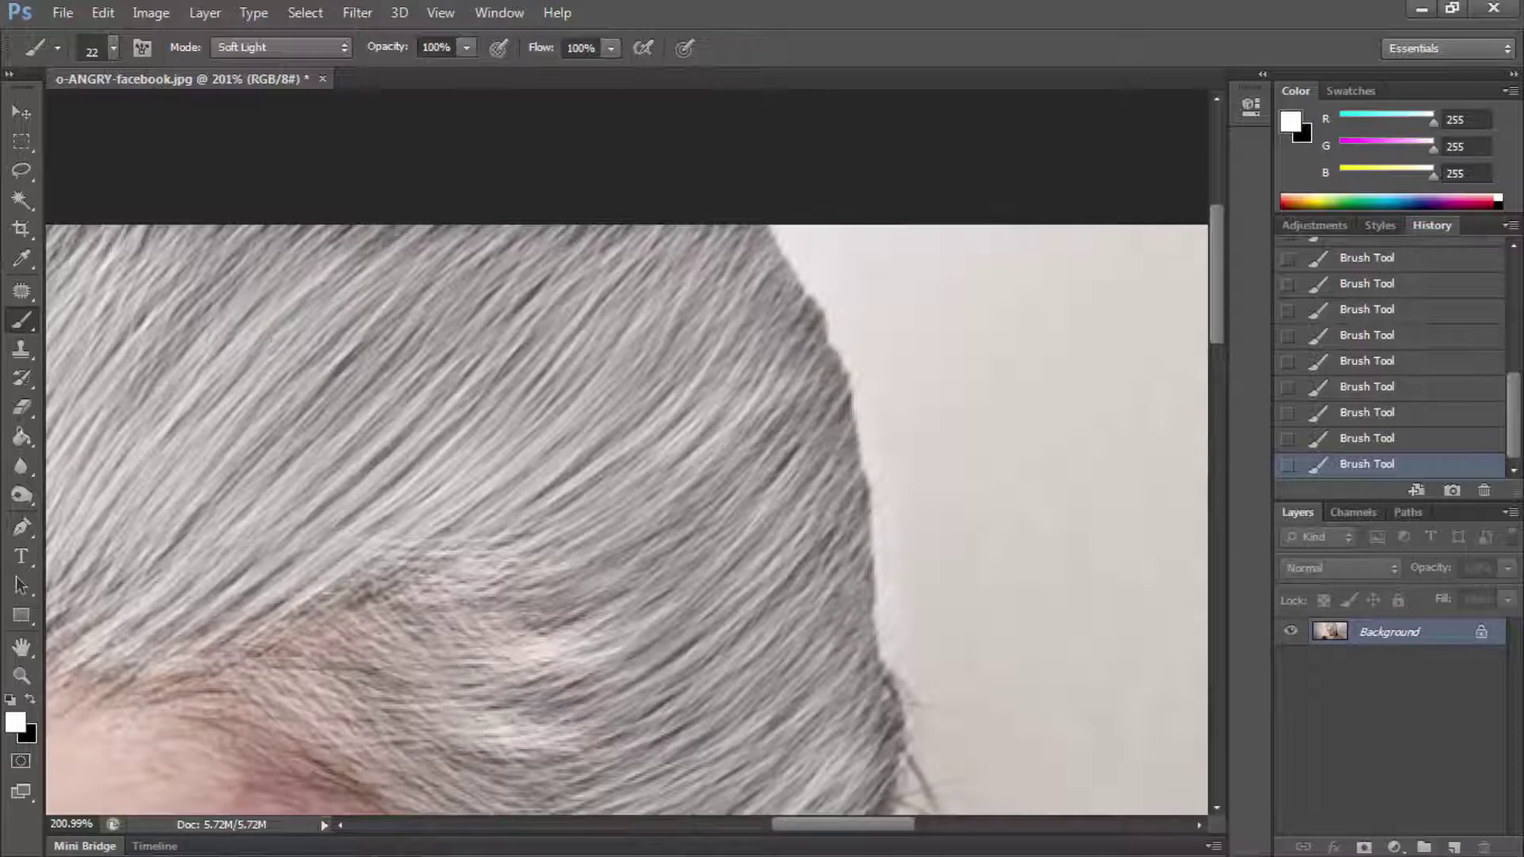
# Step: Paint the original background back along the outer hair edge with the History Brush at 35% opacity
pyautogui.click(21, 379)
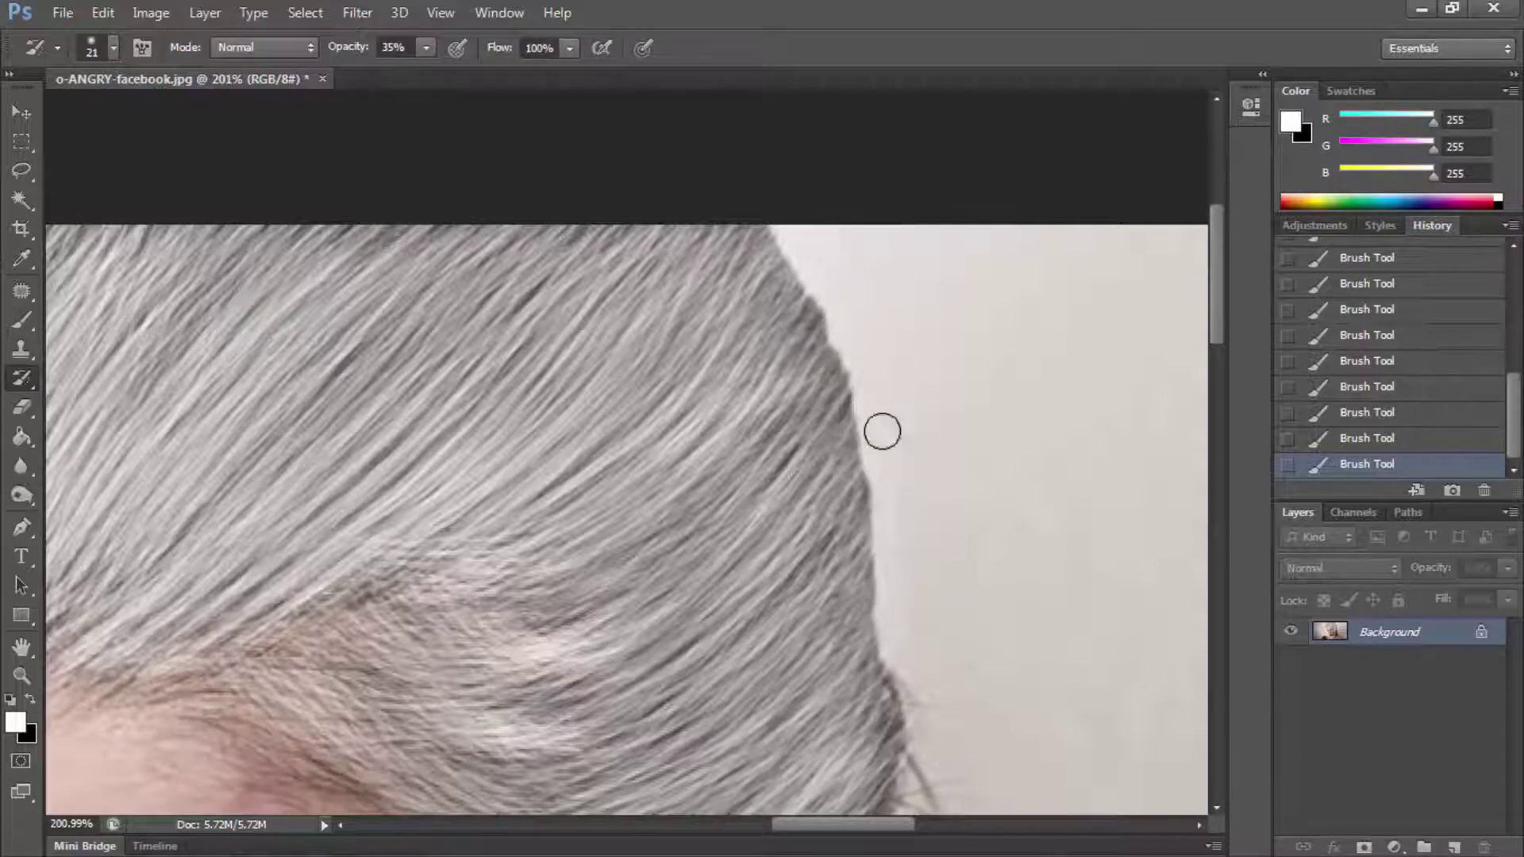
pyautogui.moveTo(908, 466); pyautogui.dragTo(892, 587)
pyautogui.click(21, 676)
pyautogui.hotkey('ctrl', '0')
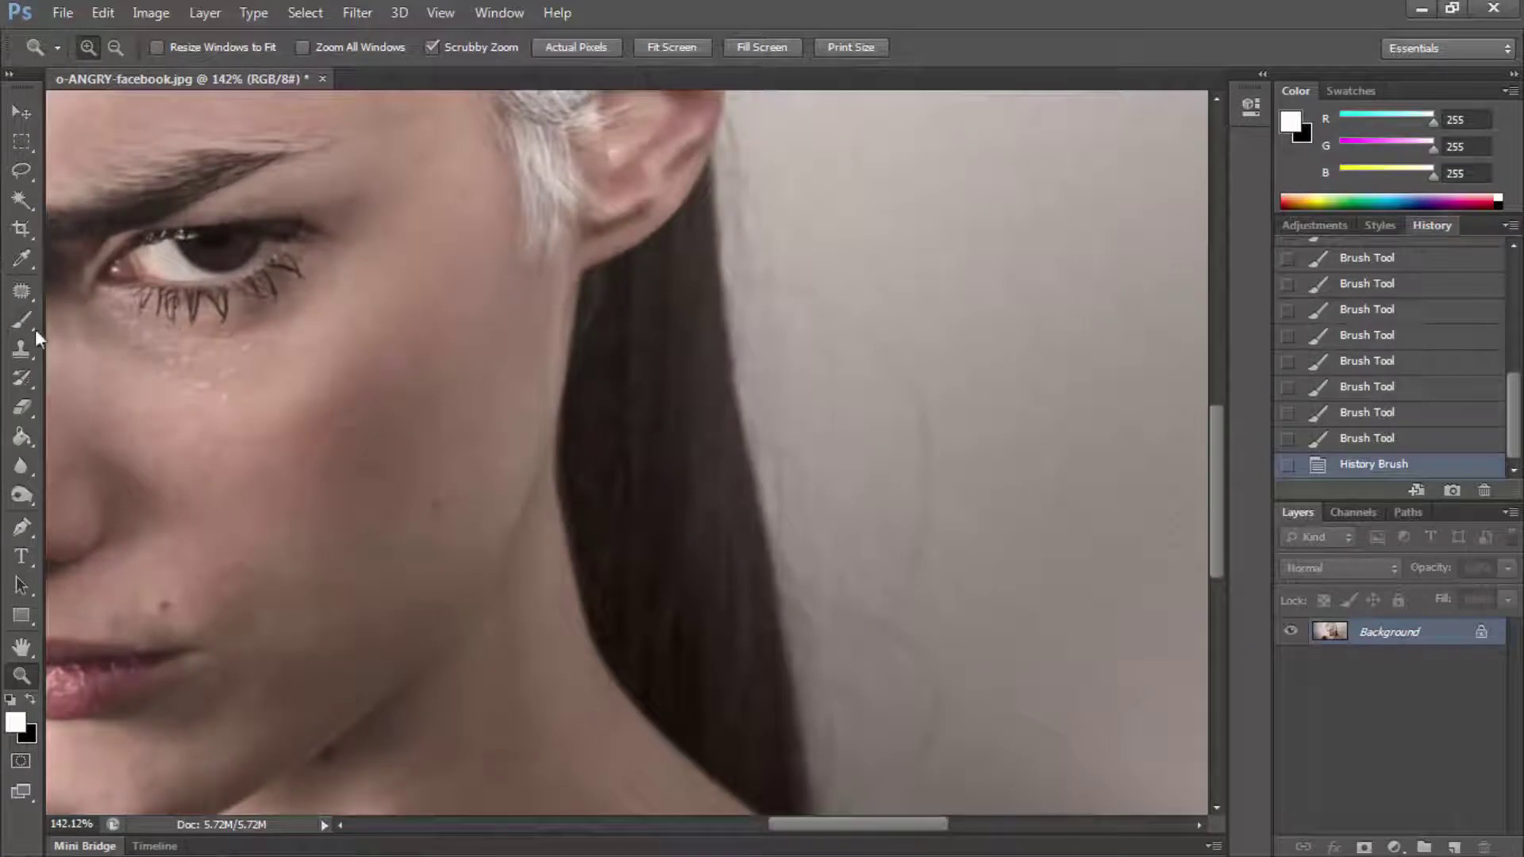
pyautogui.click(24, 321)
# Step: Brighten the hair above, beside and behind the ear, starting a streak below it
pyautogui.moveTo(528, 113); pyautogui.dragTo(544, 97)
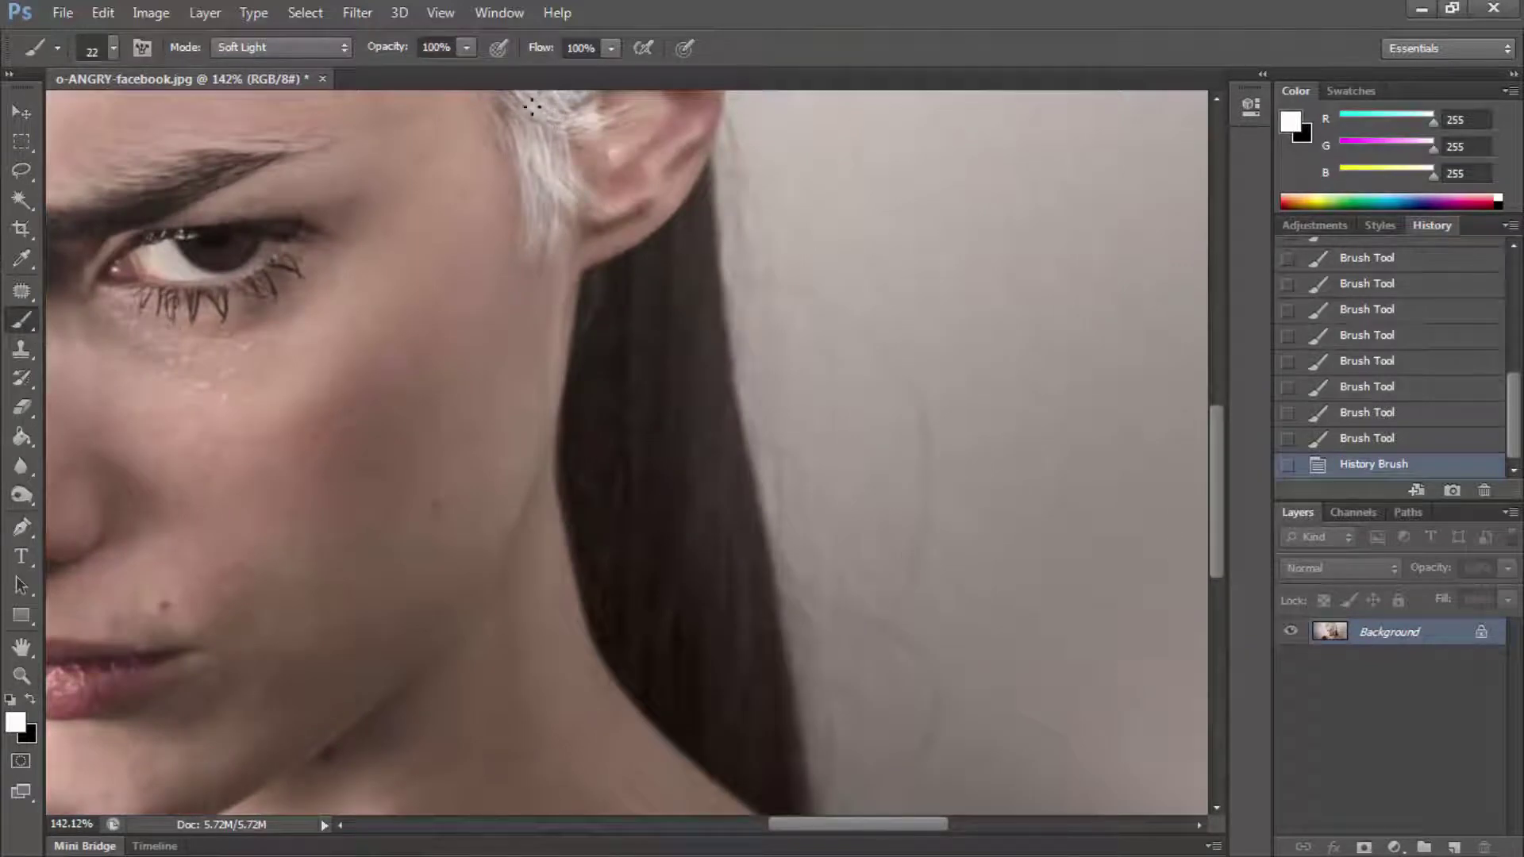
pyautogui.moveTo(554, 157)
pyautogui.mouseDown()
pyautogui.moveTo(579, 146)
pyautogui.moveTo(503, 112)
pyautogui.moveTo(528, 203)
pyautogui.mouseUp()
pyautogui.click(585, 150)
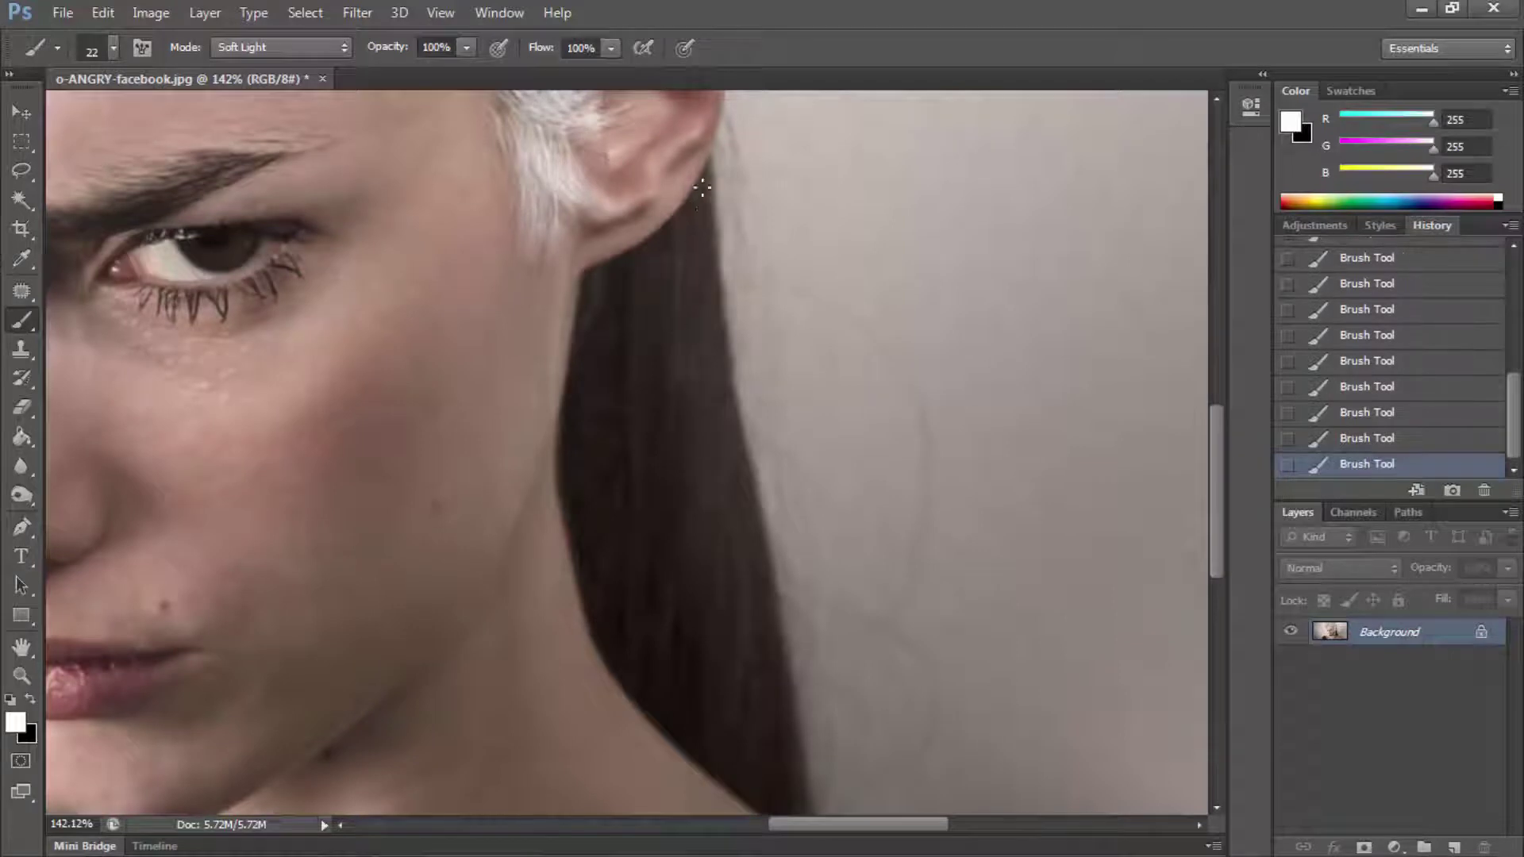
pyautogui.moveTo(699, 191)
pyautogui.mouseDown()
pyautogui.moveTo(674, 231)
pyautogui.moveTo(594, 278)
pyautogui.mouseUp()
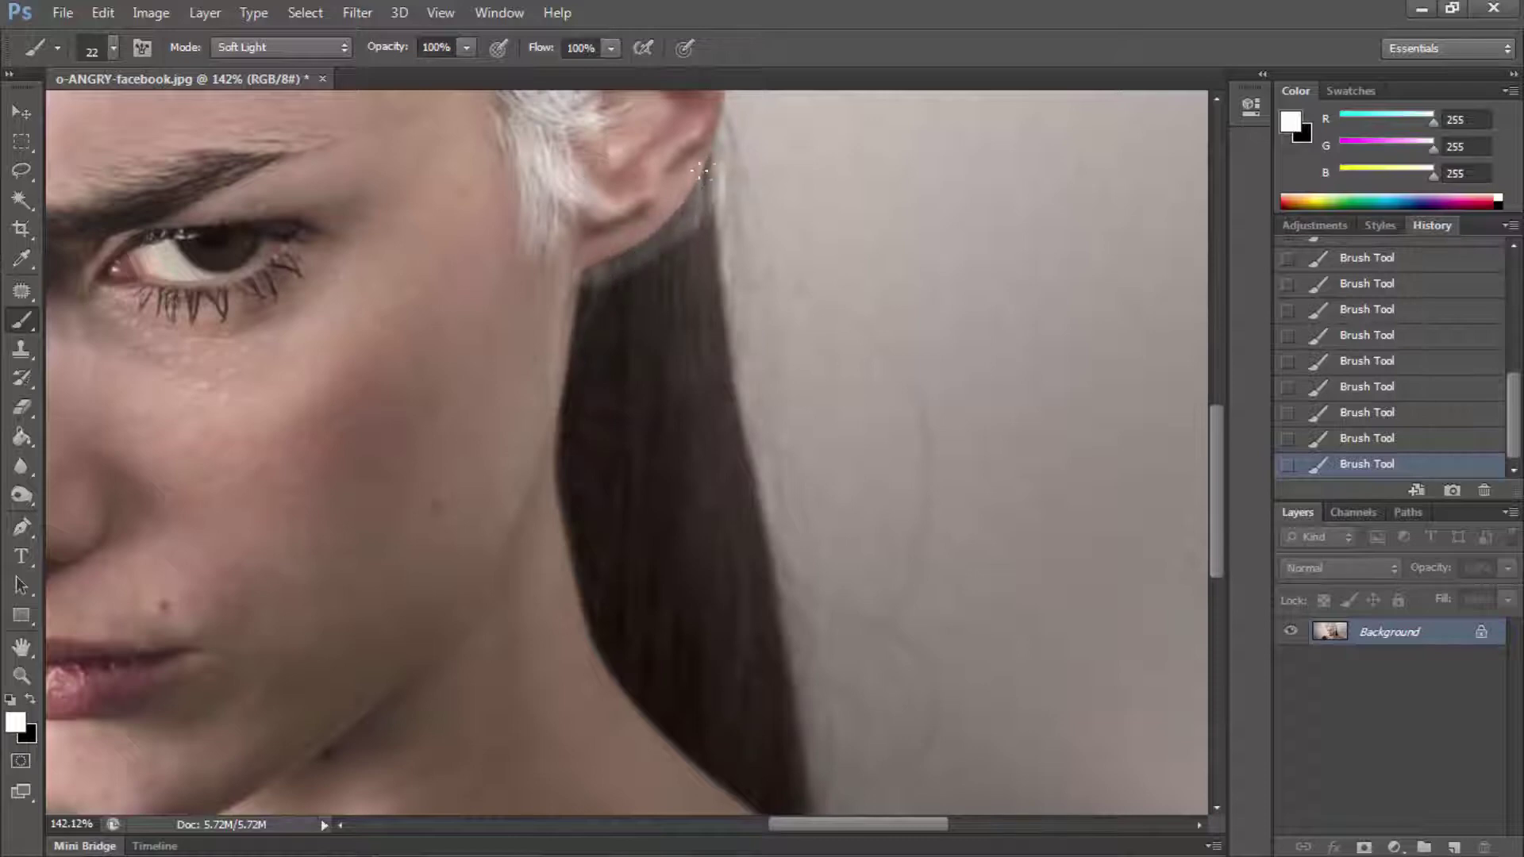
pyautogui.moveTo(699, 198)
pyautogui.mouseDown()
pyautogui.moveTo(708, 334)
pyautogui.moveTo(657, 265)
pyautogui.moveTo(617, 335)
pyautogui.mouseUp()
# Step: Enlarge the brush to 28 px and paint light streaks down the dark lock below the ear
pyautogui.rightClick(750, 393)
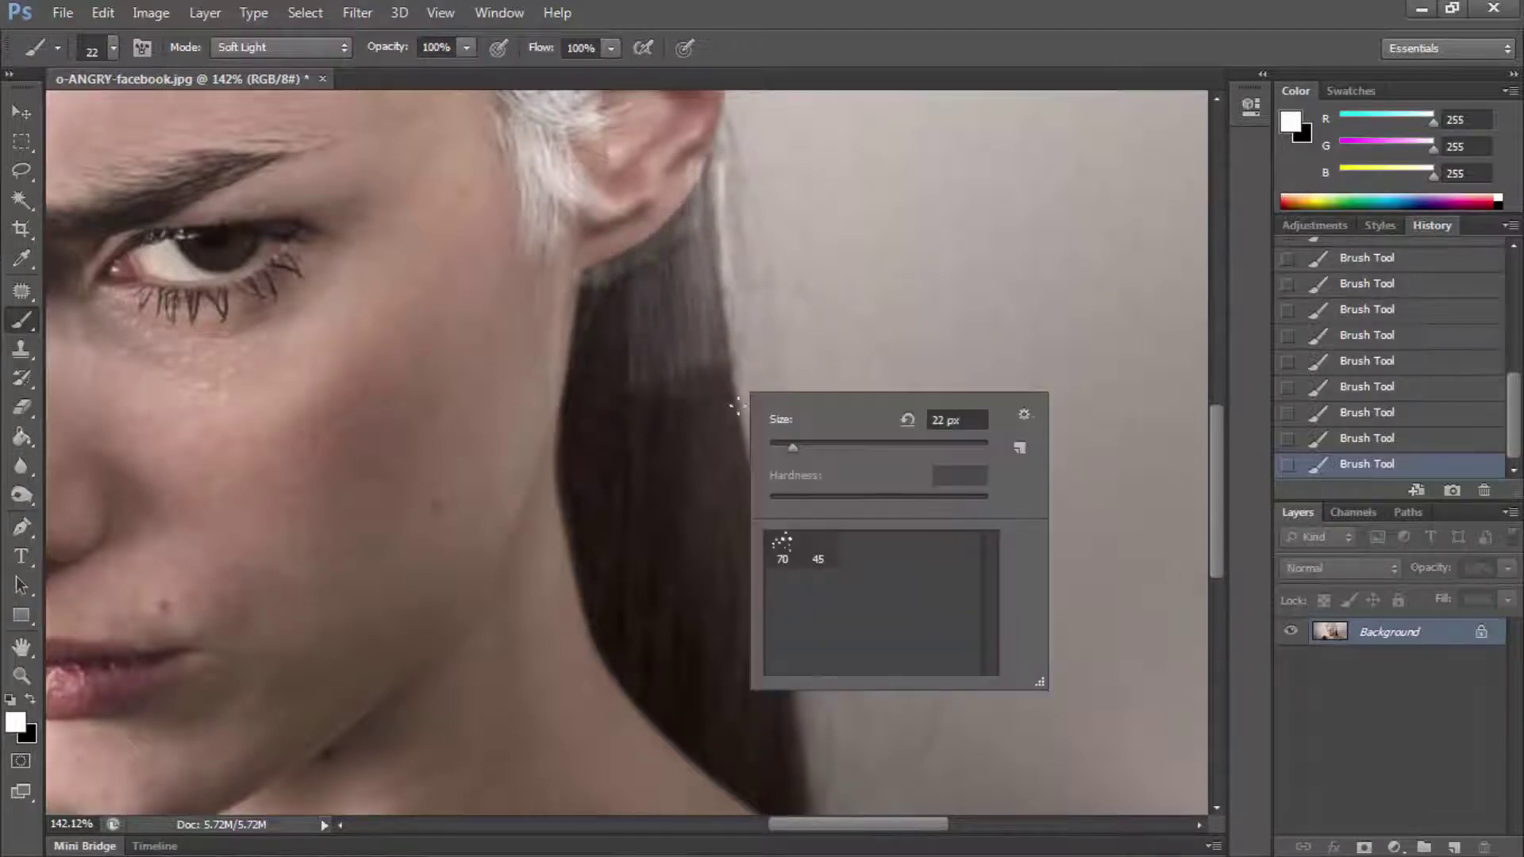
pyautogui.click(672, 243)
pyautogui.moveTo(679, 262)
pyautogui.mouseDown()
pyautogui.moveTo(694, 476)
pyautogui.moveTo(647, 265)
pyautogui.moveTo(647, 408)
pyautogui.moveTo(618, 273)
pyautogui.mouseUp()
pyautogui.moveTo(601, 326); pyautogui.dragTo(644, 571)
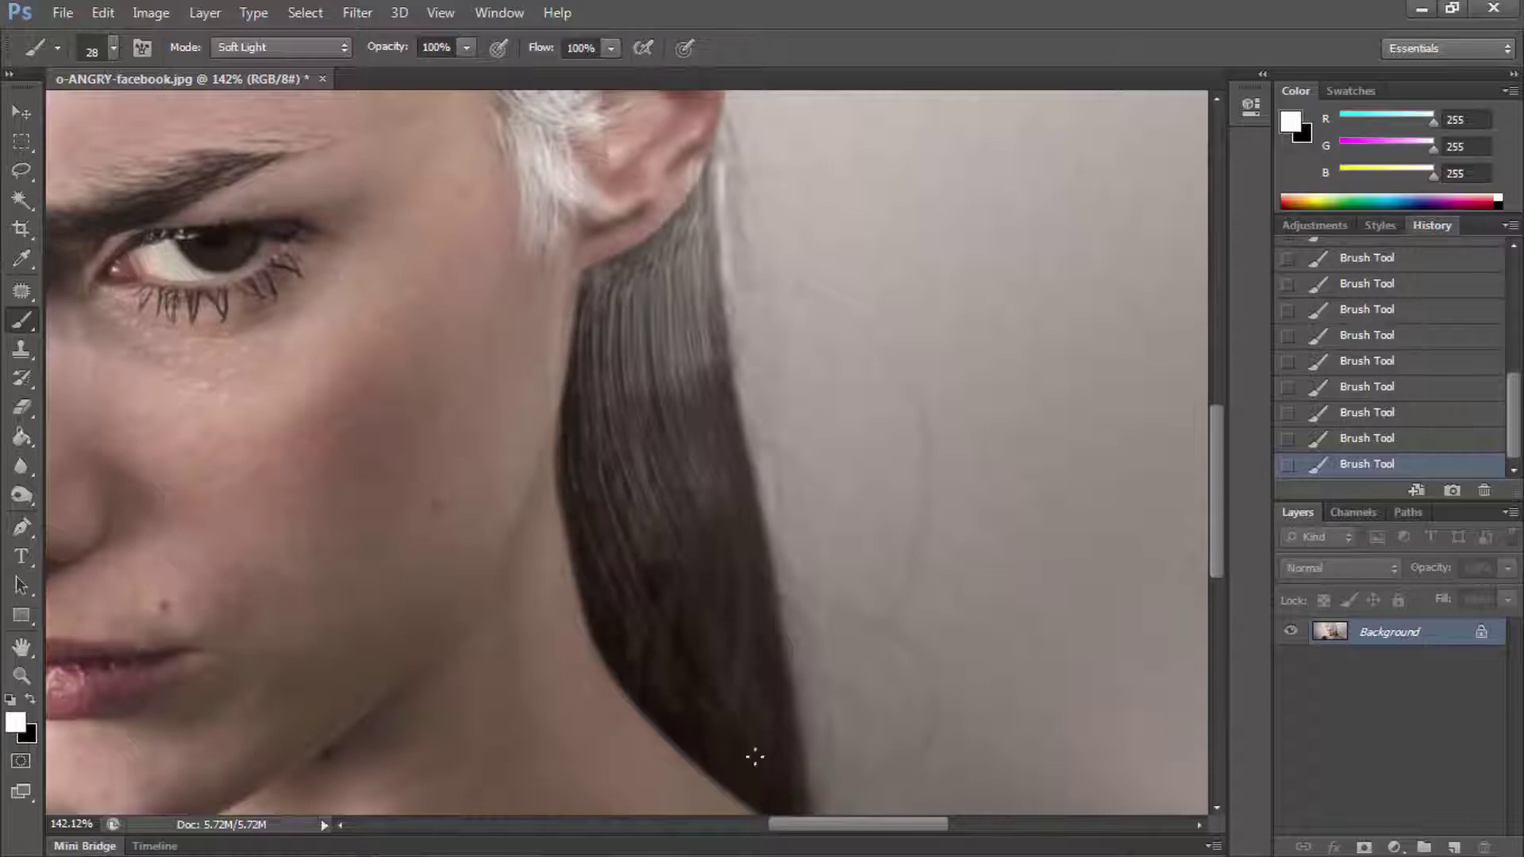
pyautogui.moveTo(626, 338)
pyautogui.mouseDown()
pyautogui.moveTo(601, 477)
pyautogui.moveTo(624, 649)
pyautogui.mouseUp()
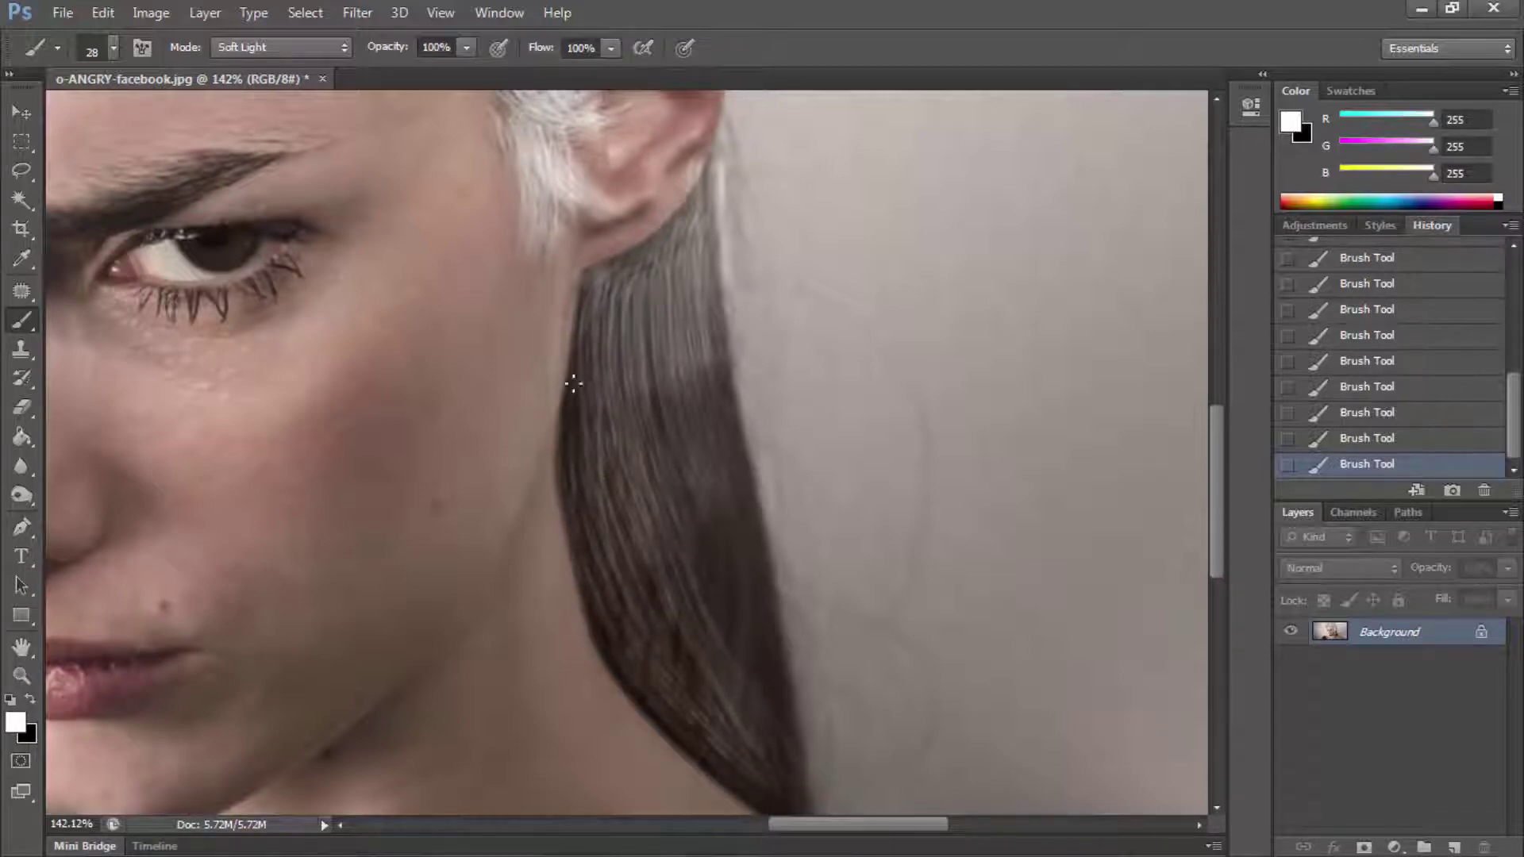
pyautogui.moveTo(574, 384); pyautogui.dragTo(617, 657)
pyautogui.moveTo(589, 407); pyautogui.dragTo(690, 699)
pyautogui.moveTo(619, 299); pyautogui.dragTo(726, 722)
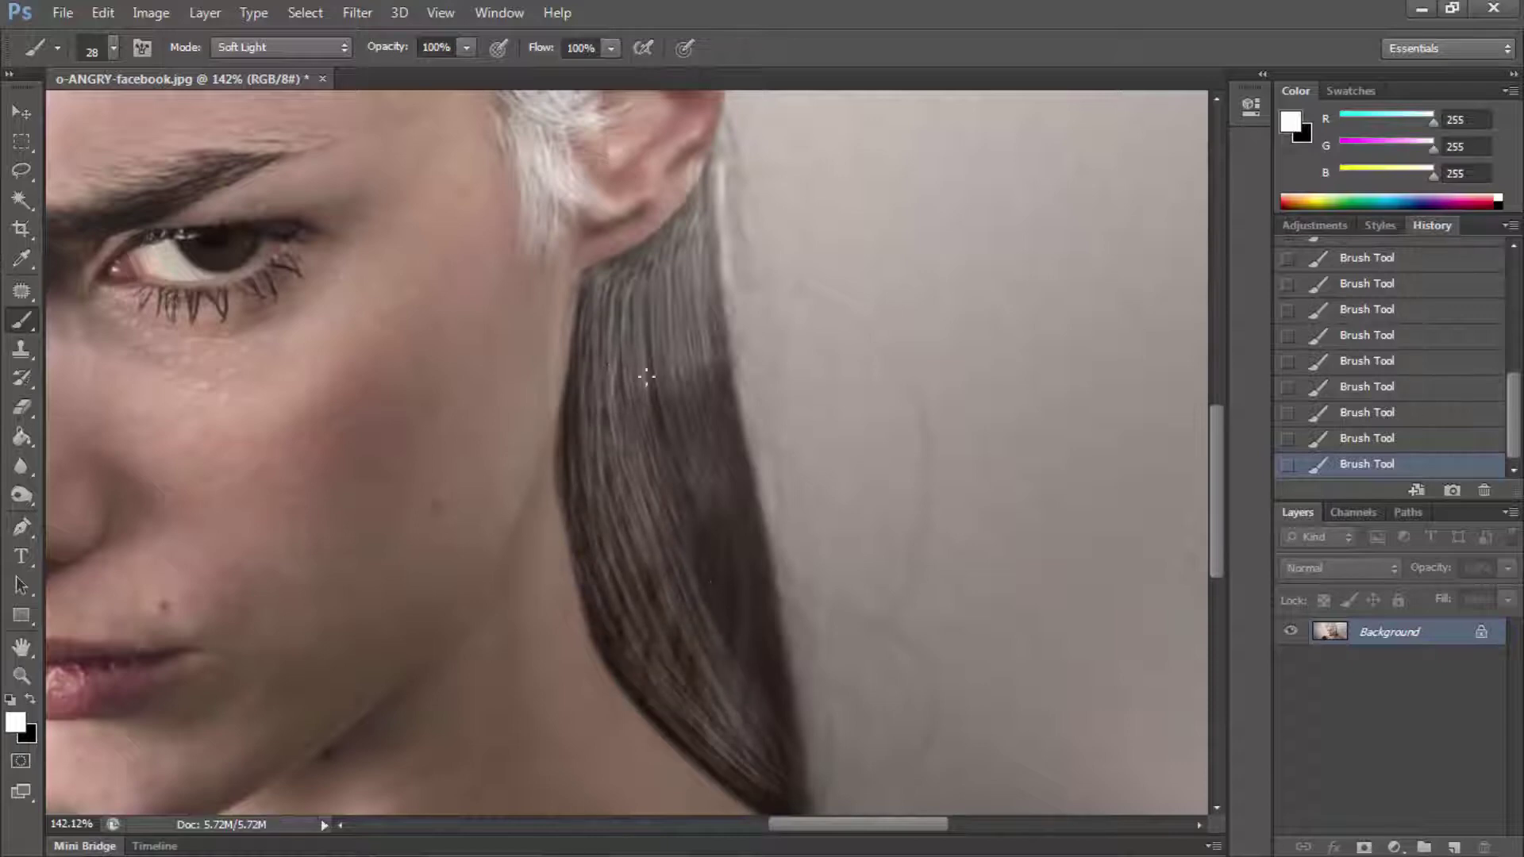
pyautogui.moveTo(675, 369); pyautogui.dragTo(765, 698)
pyautogui.moveTo(714, 421); pyautogui.dragTo(767, 618)
# Step: Lighten the middle, top and left edge of the hair lock with more streaks
pyautogui.moveTo(697, 418); pyautogui.dragTo(776, 708)
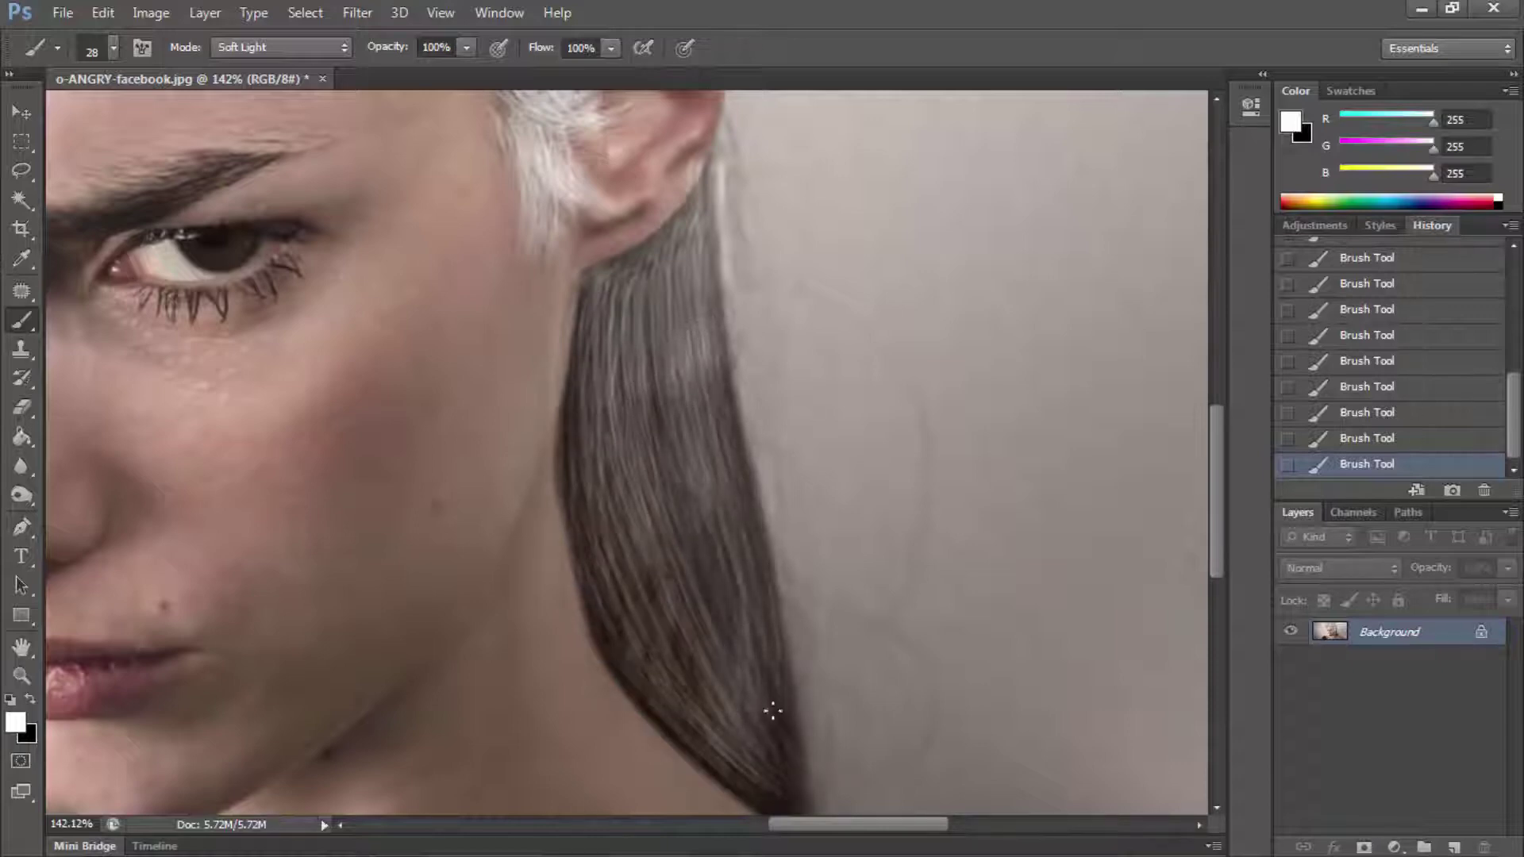
pyautogui.moveTo(639, 252); pyautogui.dragTo(595, 459)
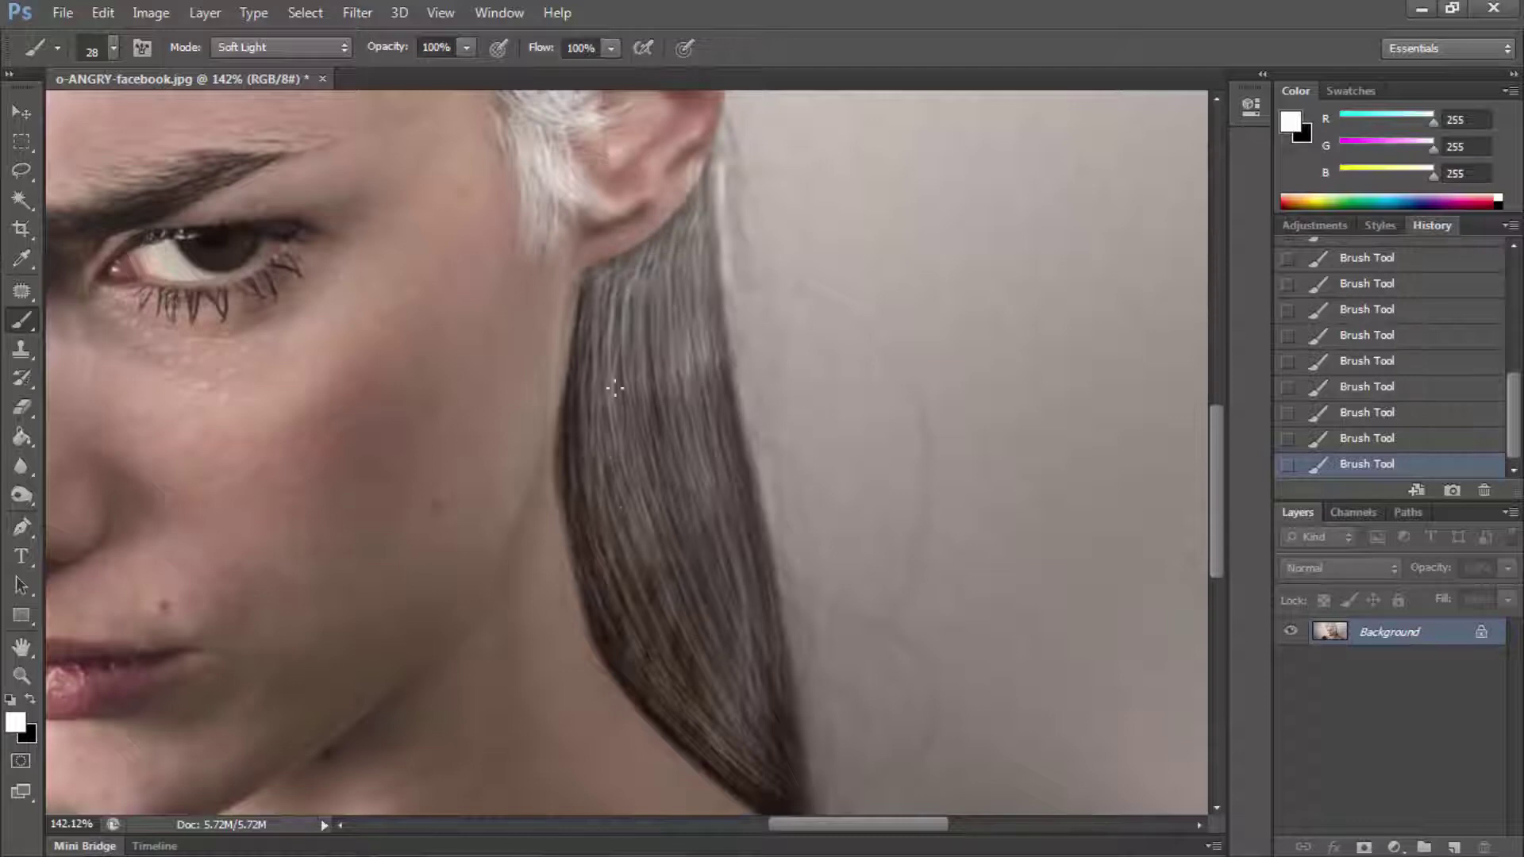
pyautogui.moveTo(594, 405); pyautogui.dragTo(579, 330)
pyautogui.moveTo(579, 464)
pyautogui.mouseDown()
pyautogui.moveTo(594, 276)
pyautogui.moveTo(691, 728)
pyautogui.moveTo(643, 505)
pyautogui.moveTo(691, 647)
pyautogui.moveTo(738, 556)
pyautogui.moveTo(742, 619)
pyautogui.moveTo(771, 621)
pyautogui.mouseUp()
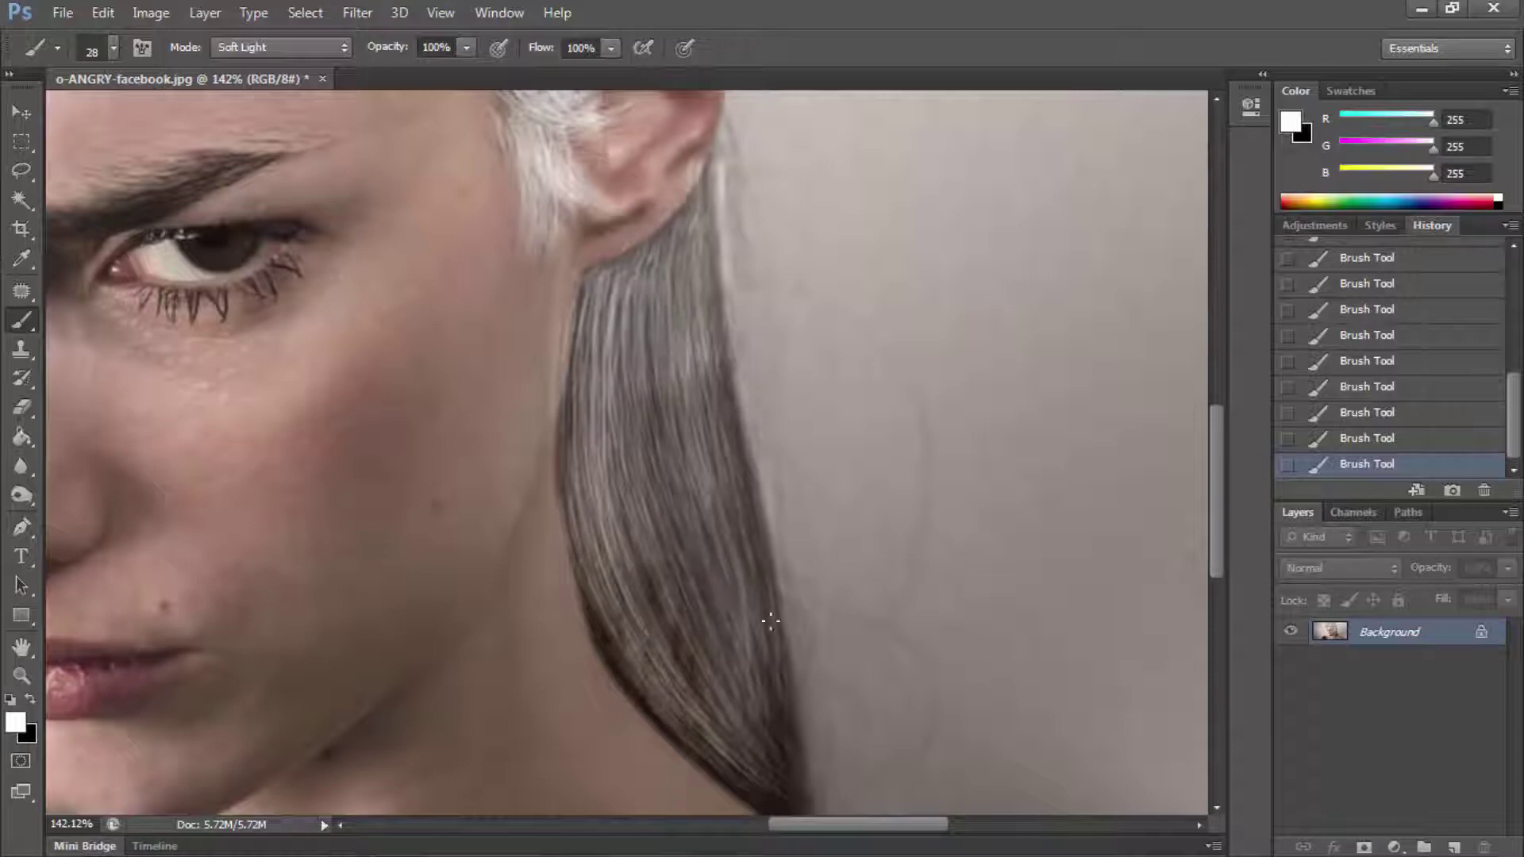
pyautogui.moveTo(684, 267); pyautogui.dragTo(656, 318)
pyautogui.moveTo(658, 444)
pyautogui.mouseDown()
pyautogui.moveTo(712, 548)
pyautogui.moveTo(701, 286)
pyautogui.moveTo(757, 668)
pyautogui.mouseUp()
pyautogui.moveTo(675, 272)
pyautogui.mouseDown()
pyautogui.moveTo(663, 356)
pyautogui.moveTo(685, 591)
pyautogui.mouseUp()
pyautogui.moveTo(631, 285); pyautogui.dragTo(705, 625)
# Step: Brighten the lock's left edge, the part just below the ear and its lower tip
pyautogui.moveTo(651, 537)
pyautogui.mouseDown()
pyautogui.moveTo(580, 373)
pyautogui.moveTo(629, 639)
pyautogui.moveTo(592, 569)
pyautogui.mouseUp()
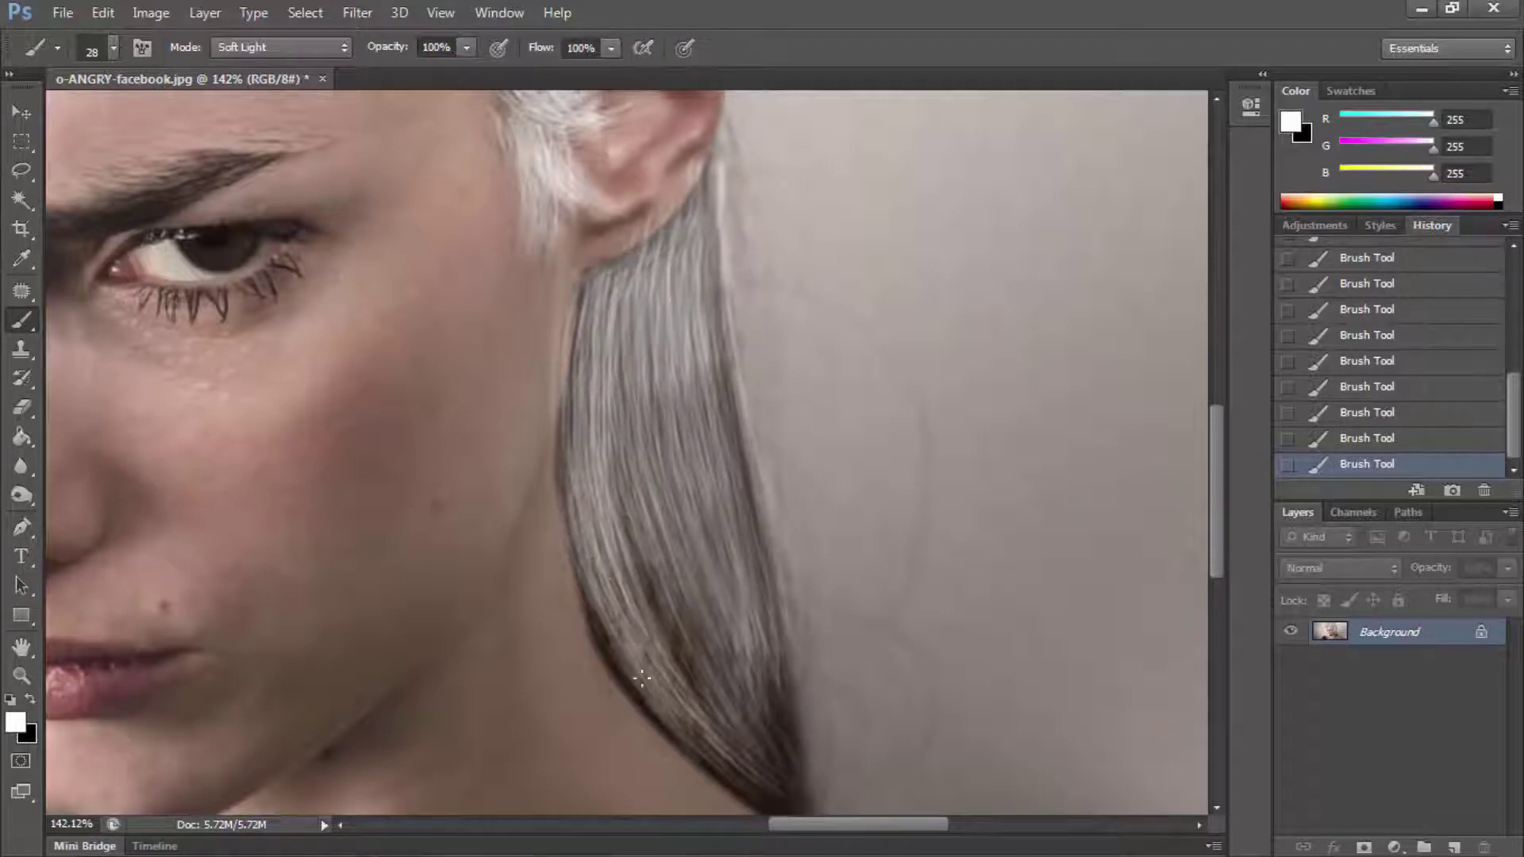
pyautogui.moveTo(641, 679); pyautogui.dragTo(569, 460)
pyautogui.moveTo(702, 206); pyautogui.dragTo(716, 380)
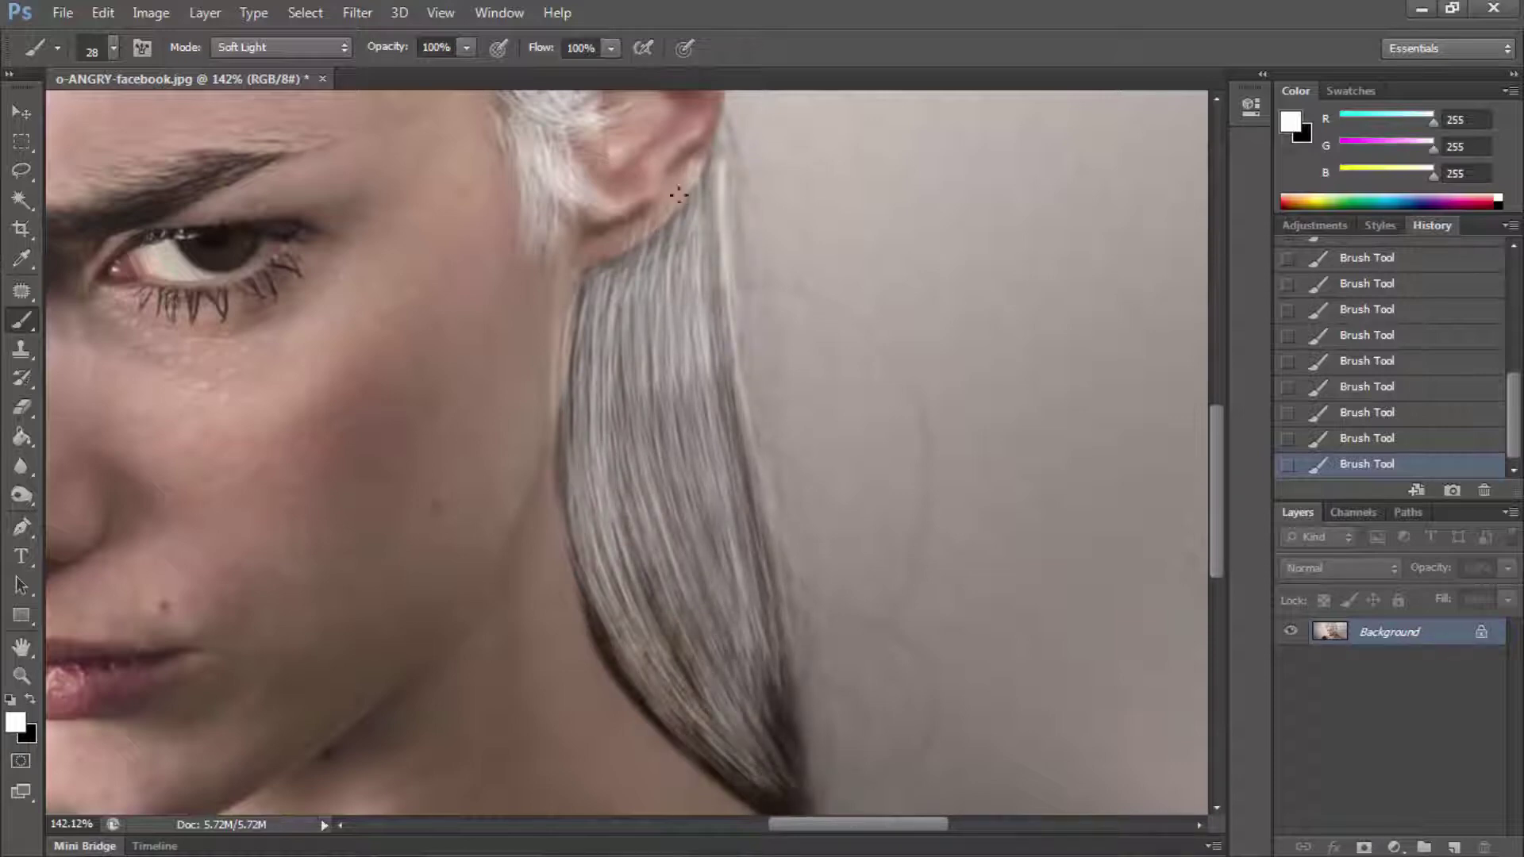
pyautogui.moveTo(679, 194); pyautogui.dragTo(612, 426)
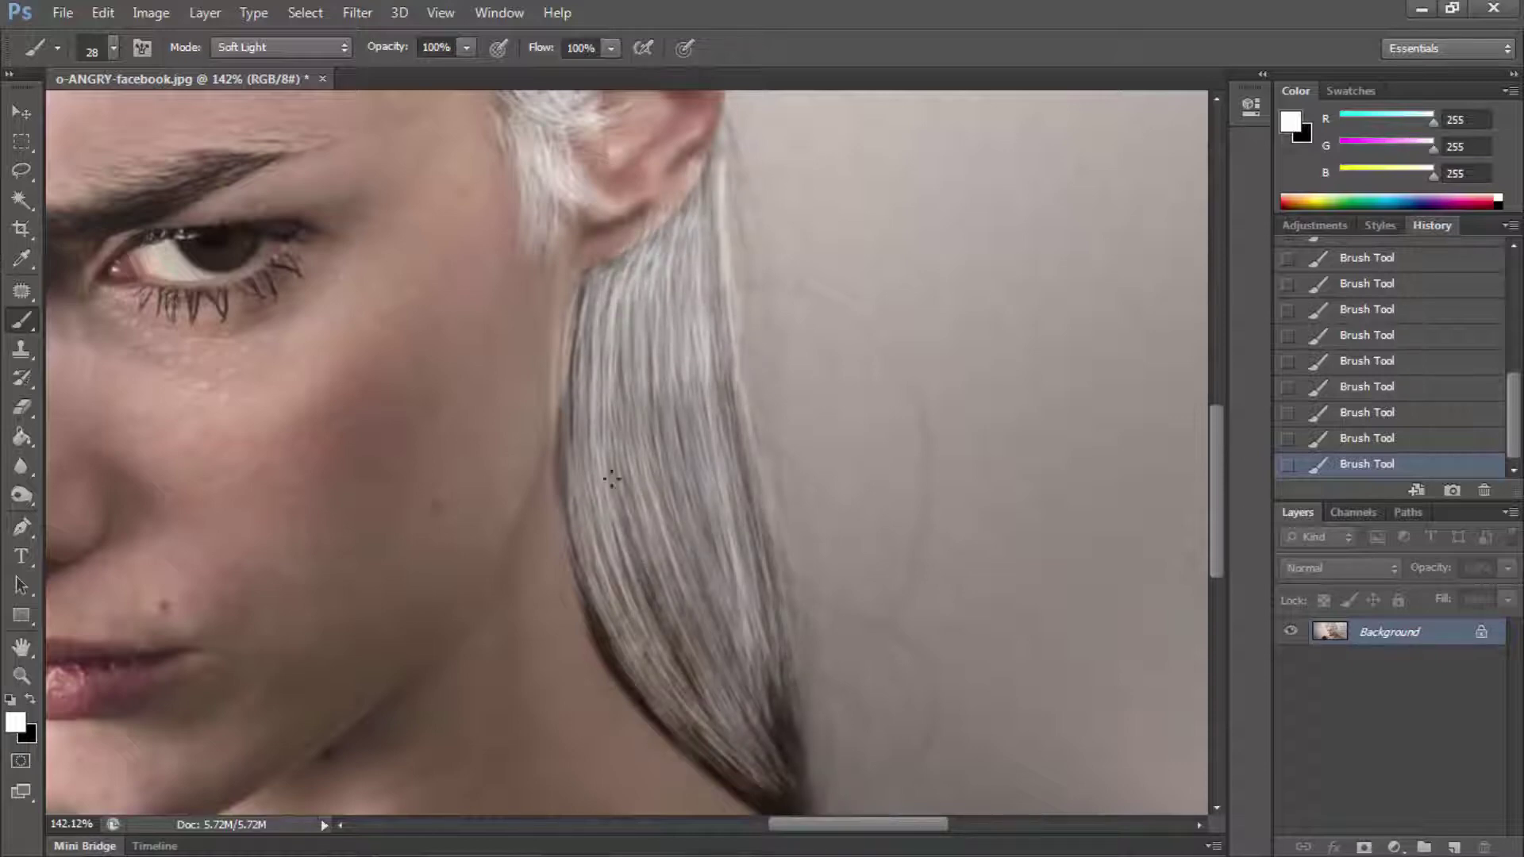
pyautogui.moveTo(699, 751); pyautogui.dragTo(794, 802)
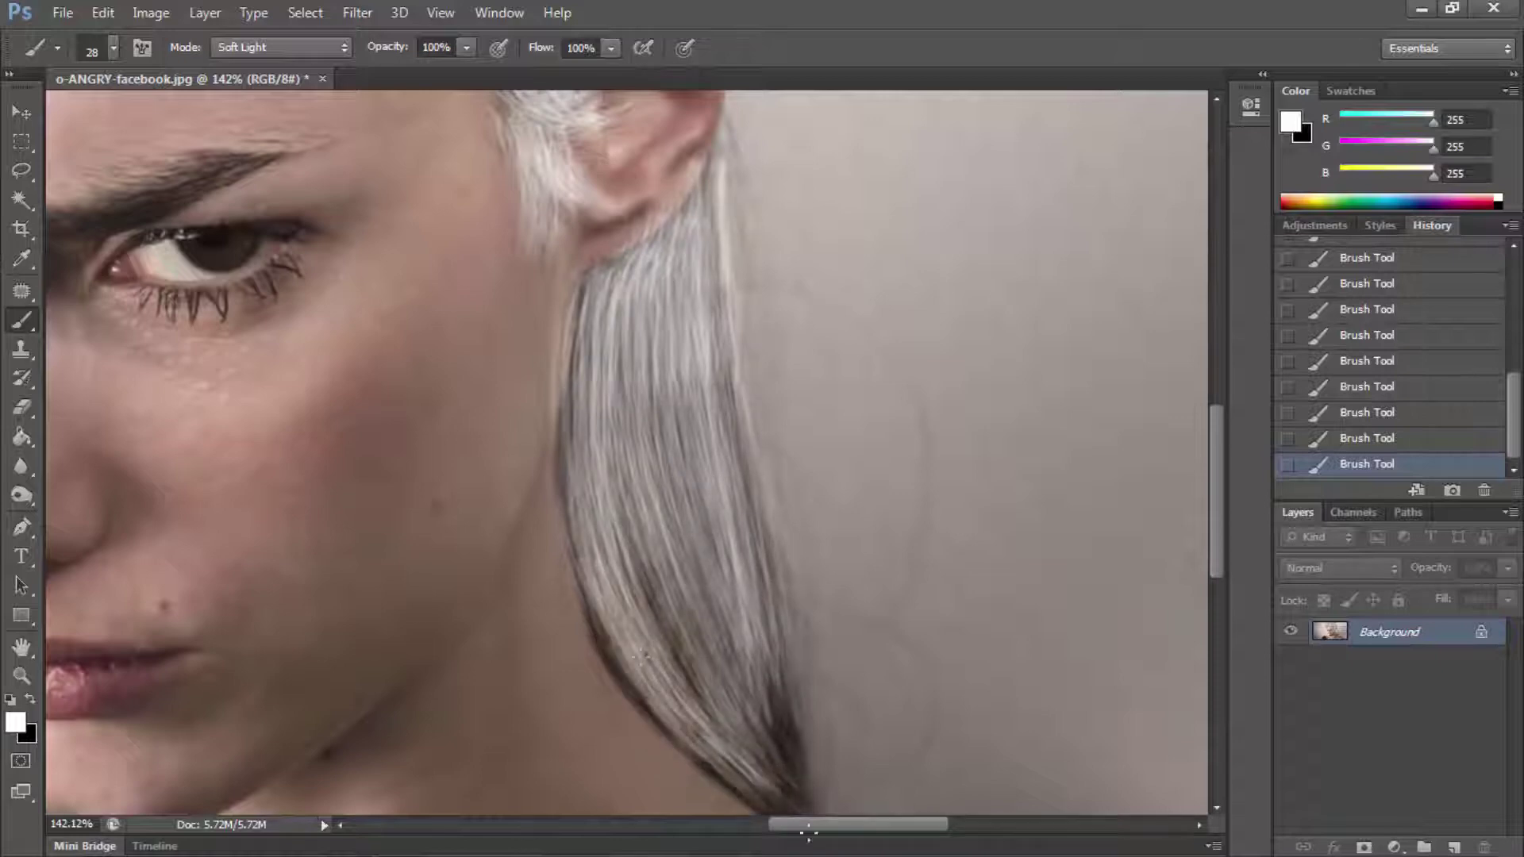
pyautogui.moveTo(590, 551); pyautogui.dragTo(585, 560)
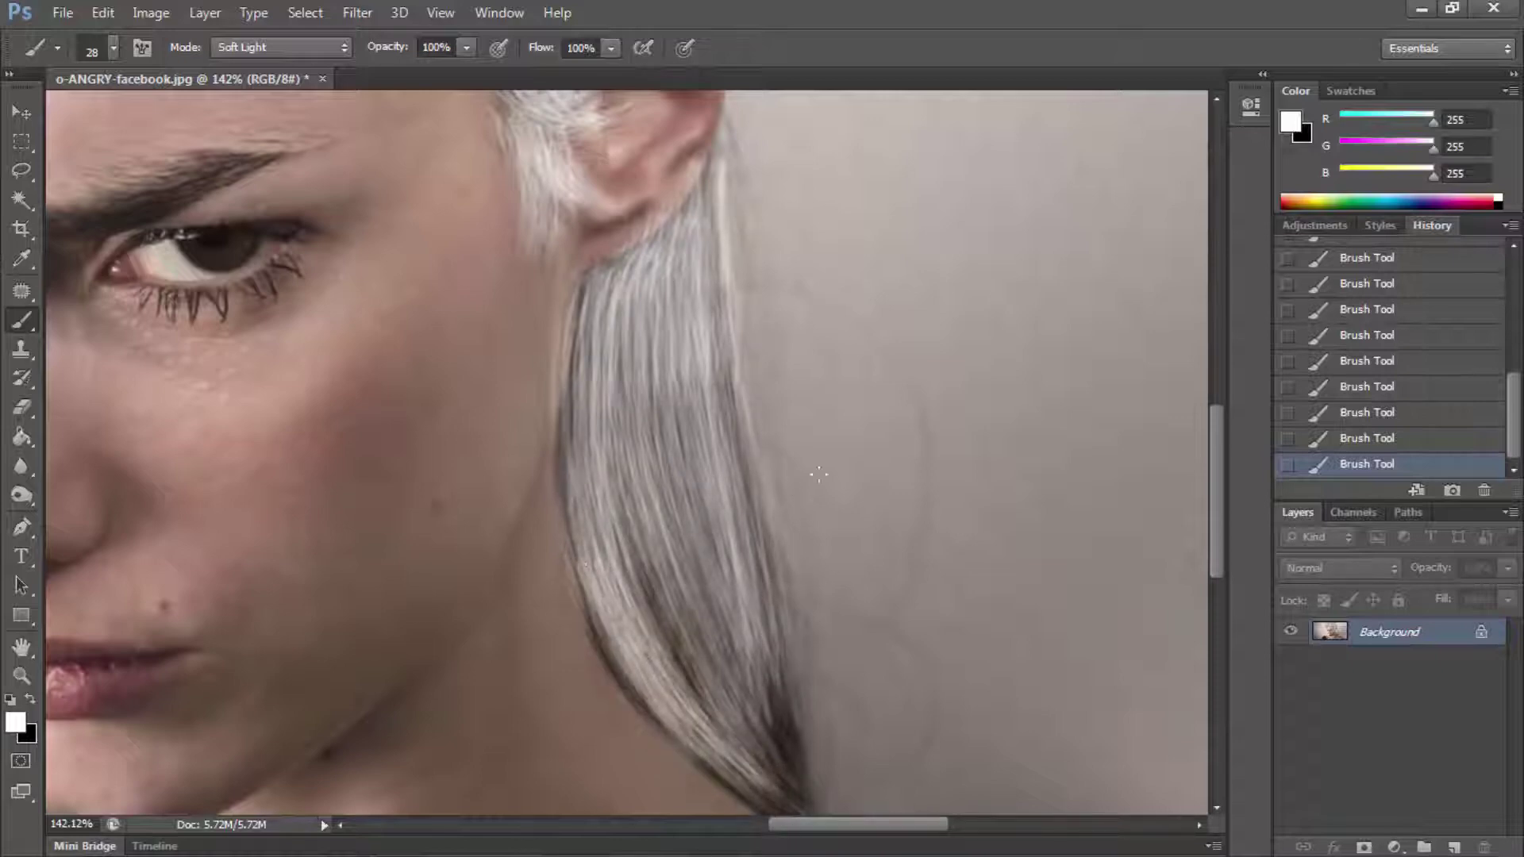
# Step: Scroll down and brighten strands through the lower hair lock down to its tip
pyautogui.moveTo(1217, 421); pyautogui.dragTo(1217, 461)
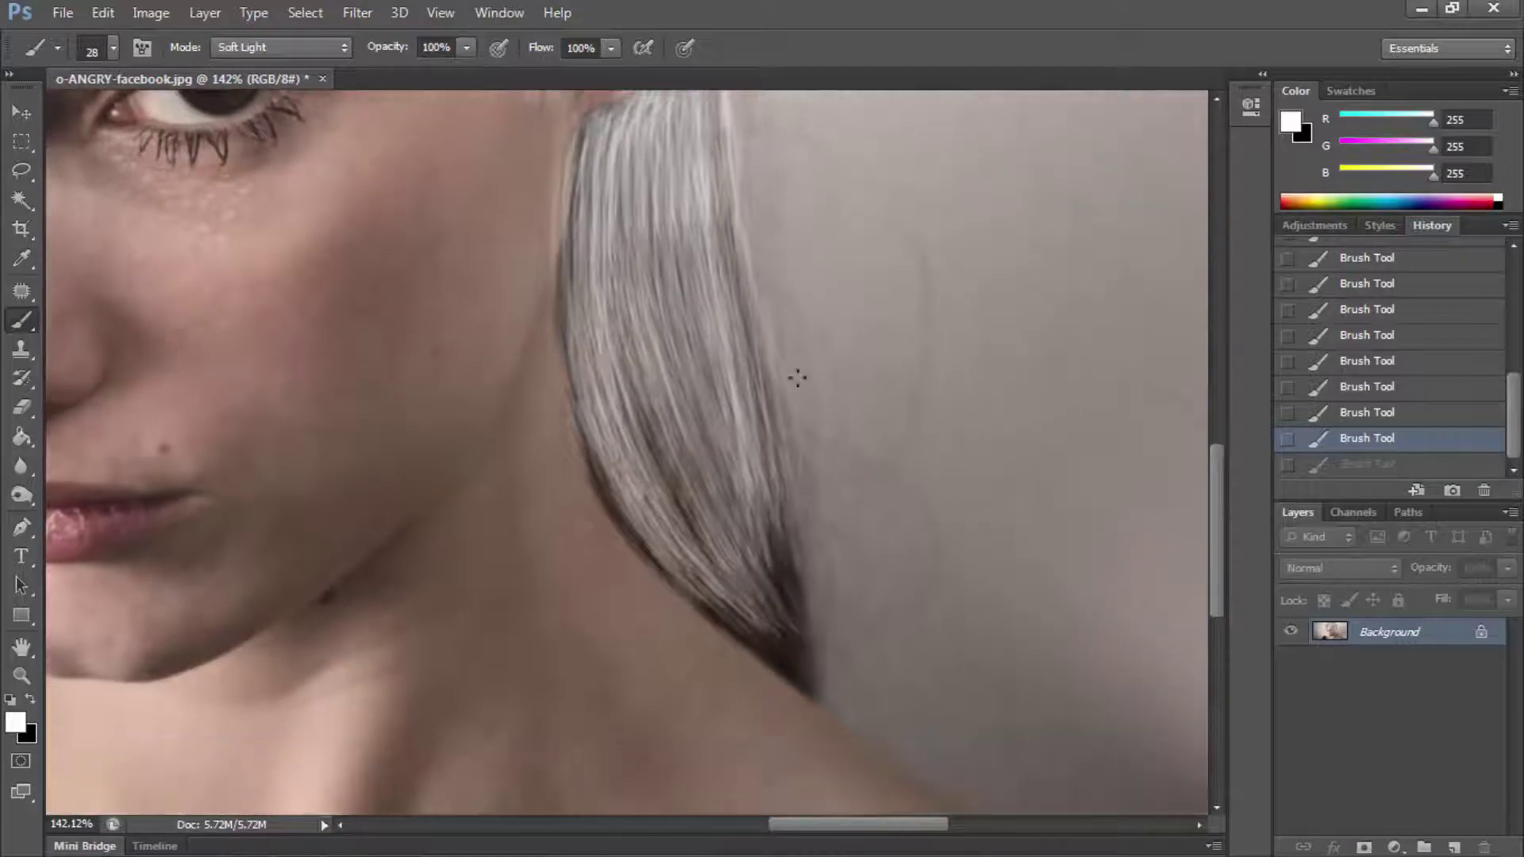
pyautogui.moveTo(772, 536)
pyautogui.mouseDown()
pyautogui.moveTo(796, 670)
pyautogui.moveTo(796, 654)
pyautogui.moveTo(764, 645)
pyautogui.moveTo(798, 674)
pyautogui.mouseUp()
pyautogui.moveTo(633, 371); pyautogui.dragTo(798, 651)
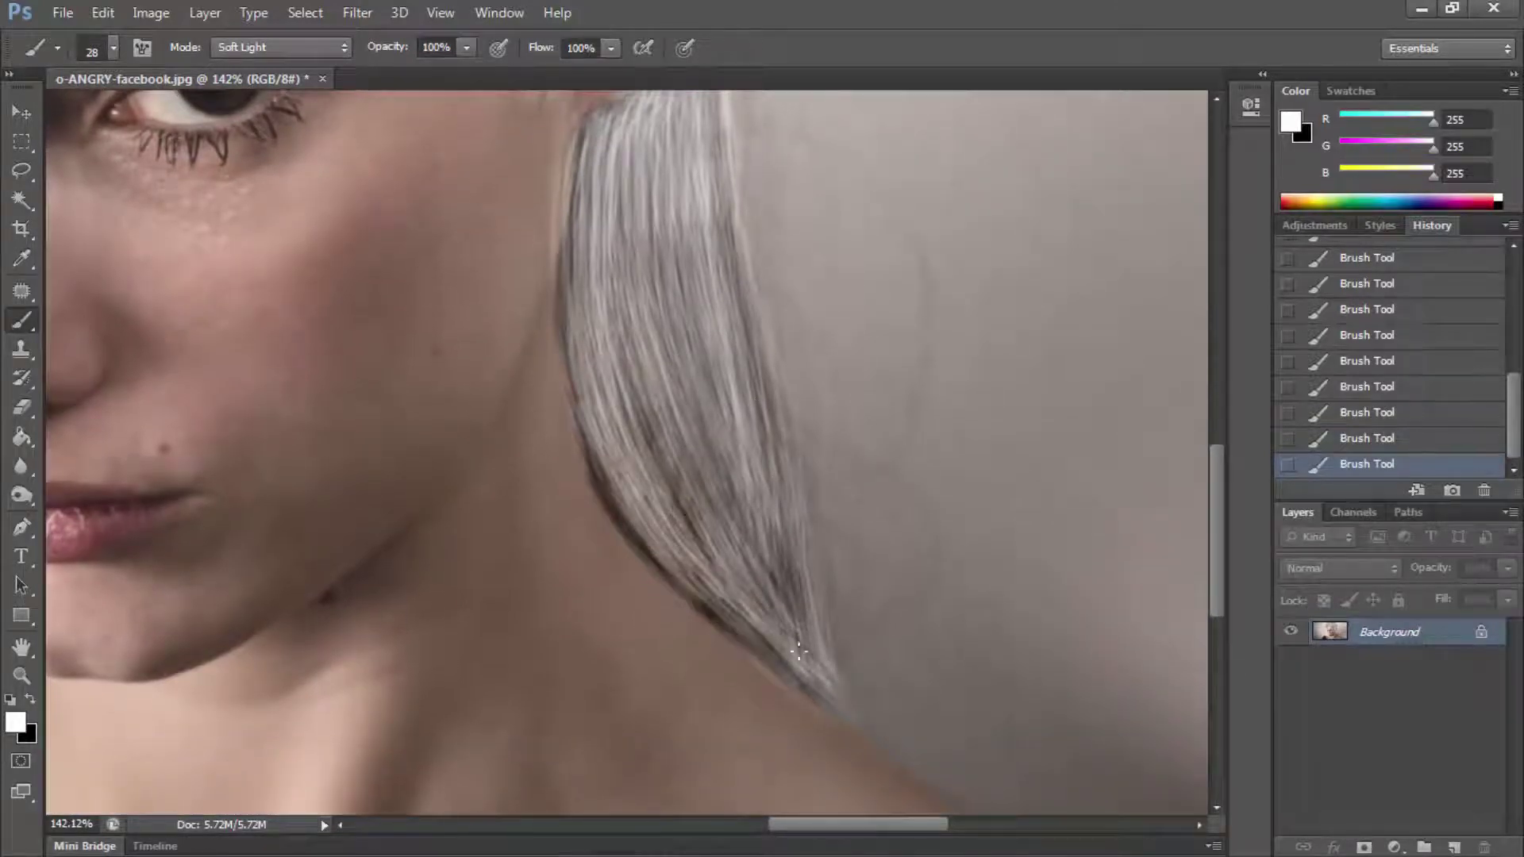
pyautogui.moveTo(801, 548); pyautogui.dragTo(701, 383)
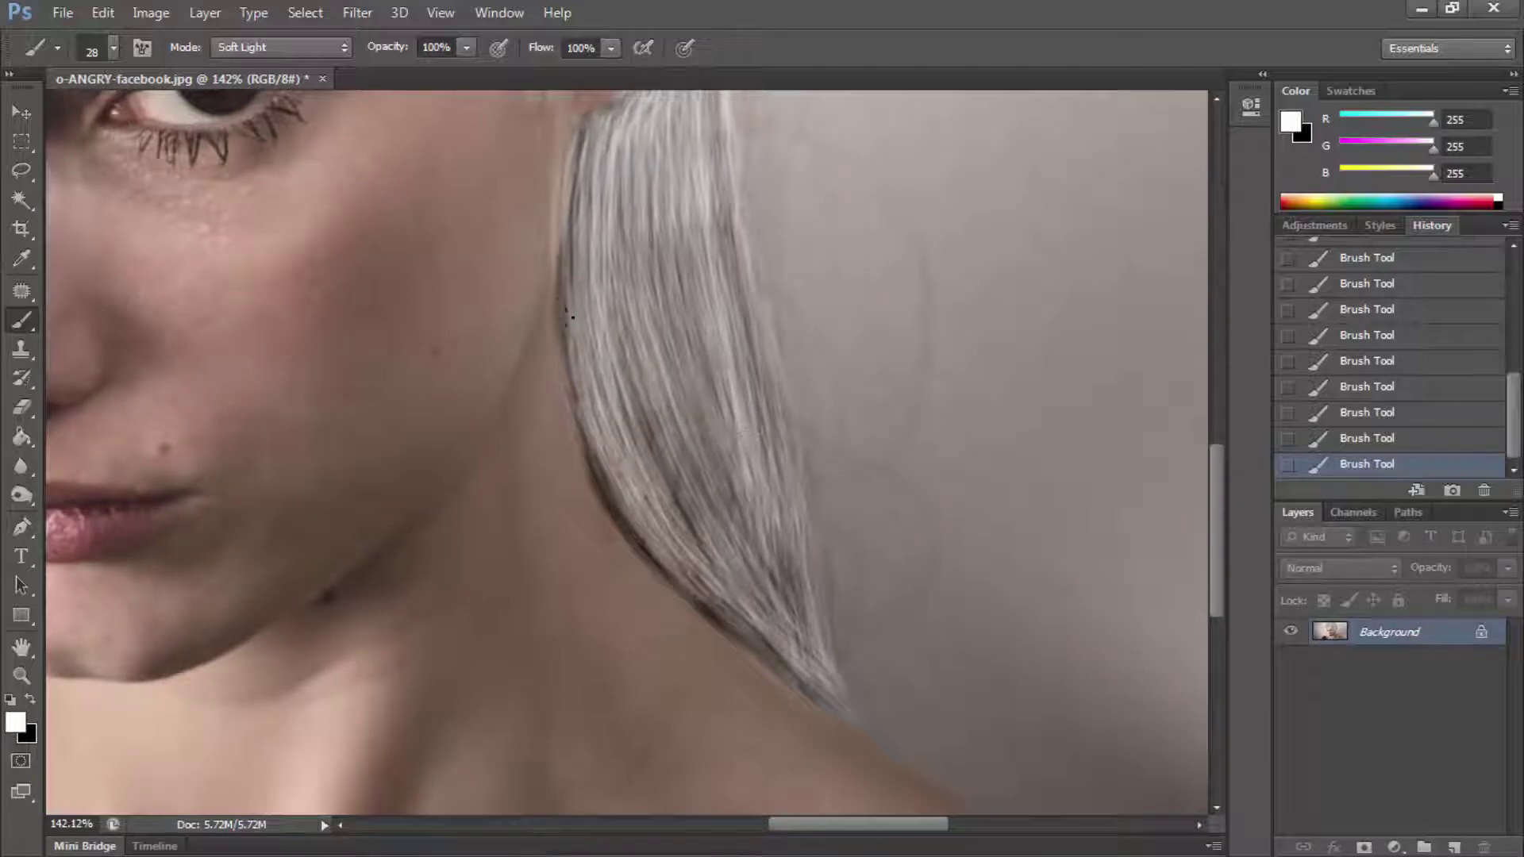
pyautogui.moveTo(658, 514); pyautogui.dragTo(719, 606)
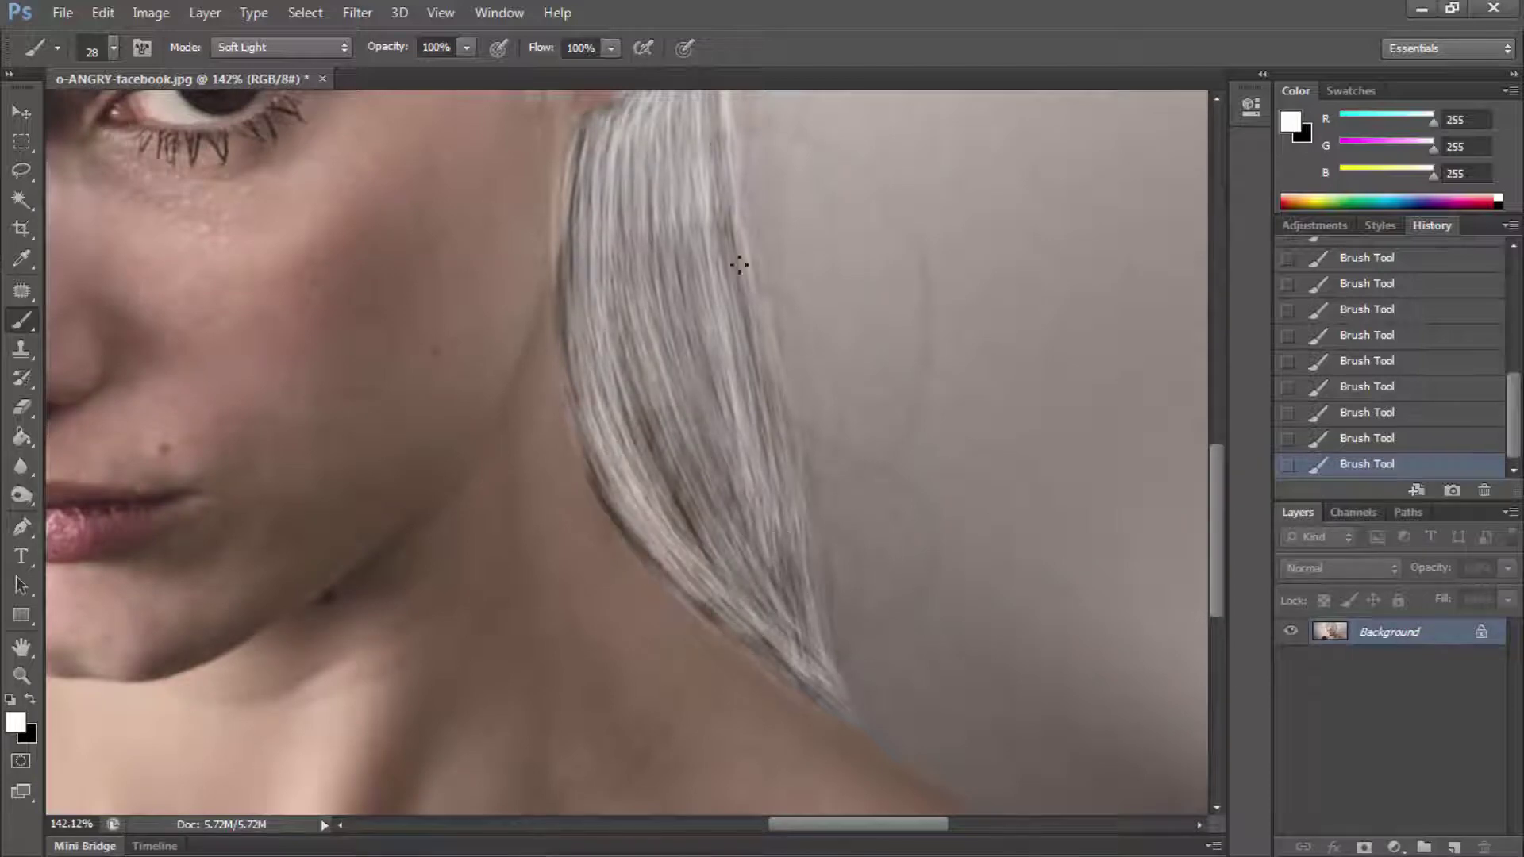
pyautogui.moveTo(743, 393); pyautogui.dragTo(800, 668)
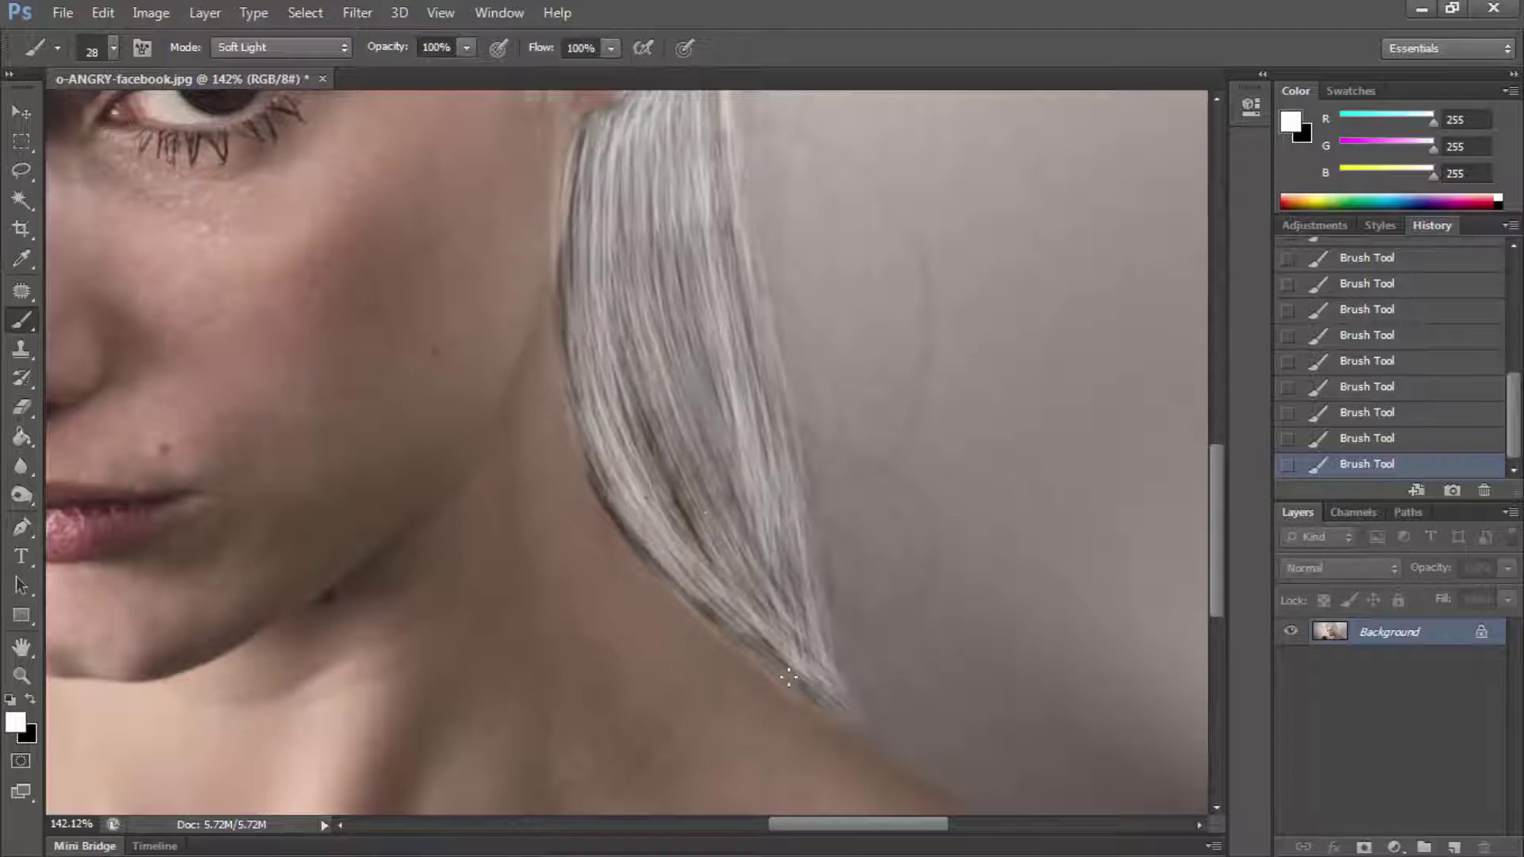
pyautogui.moveTo(672, 521); pyautogui.dragTo(648, 537)
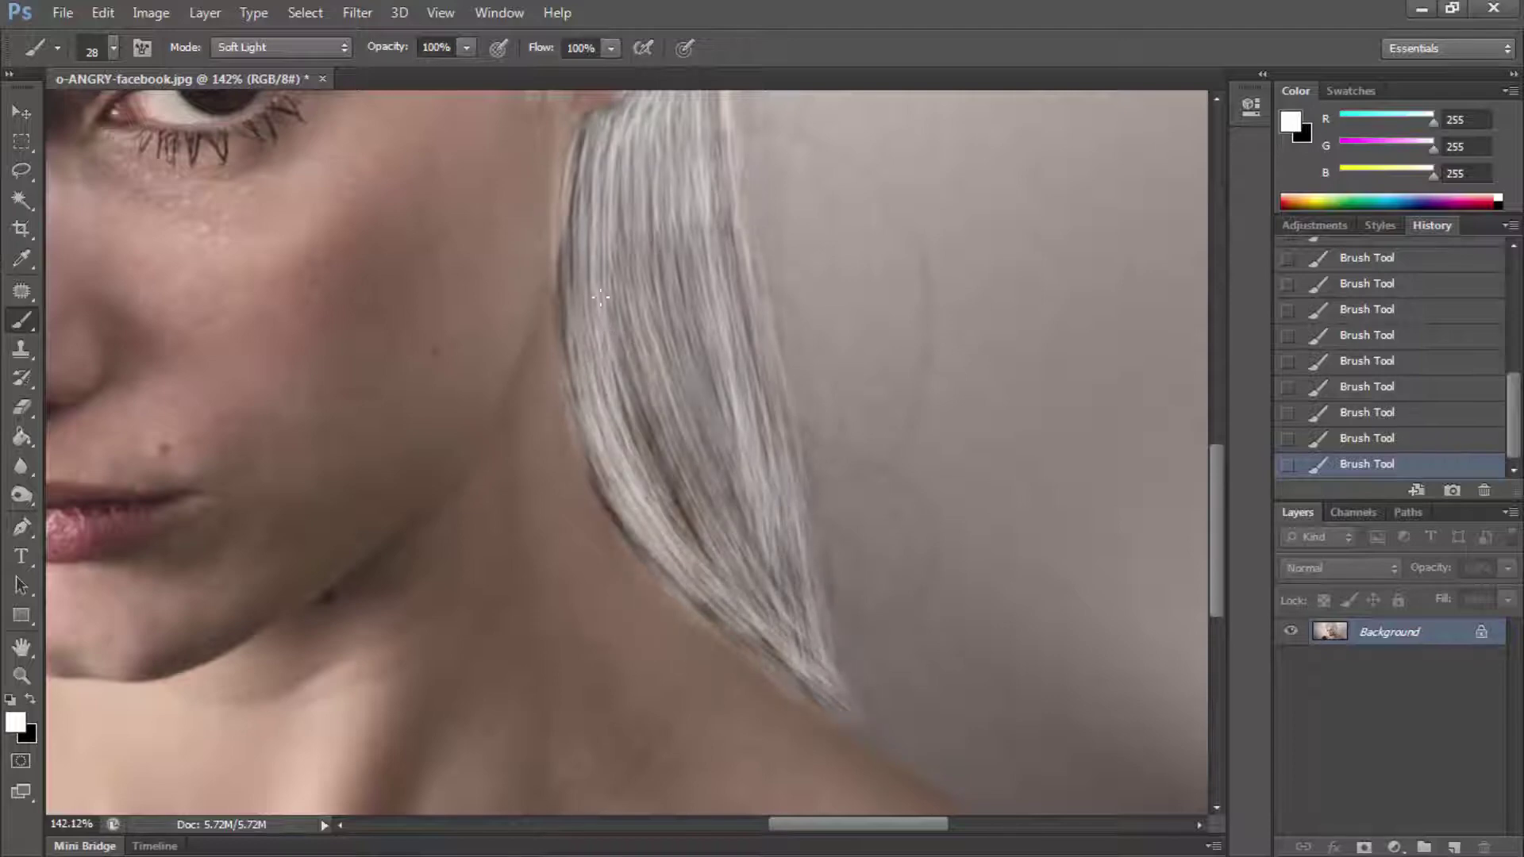
pyautogui.moveTo(642, 216)
pyautogui.mouseDown()
pyautogui.moveTo(646, 309)
pyautogui.moveTo(712, 413)
pyautogui.mouseUp()
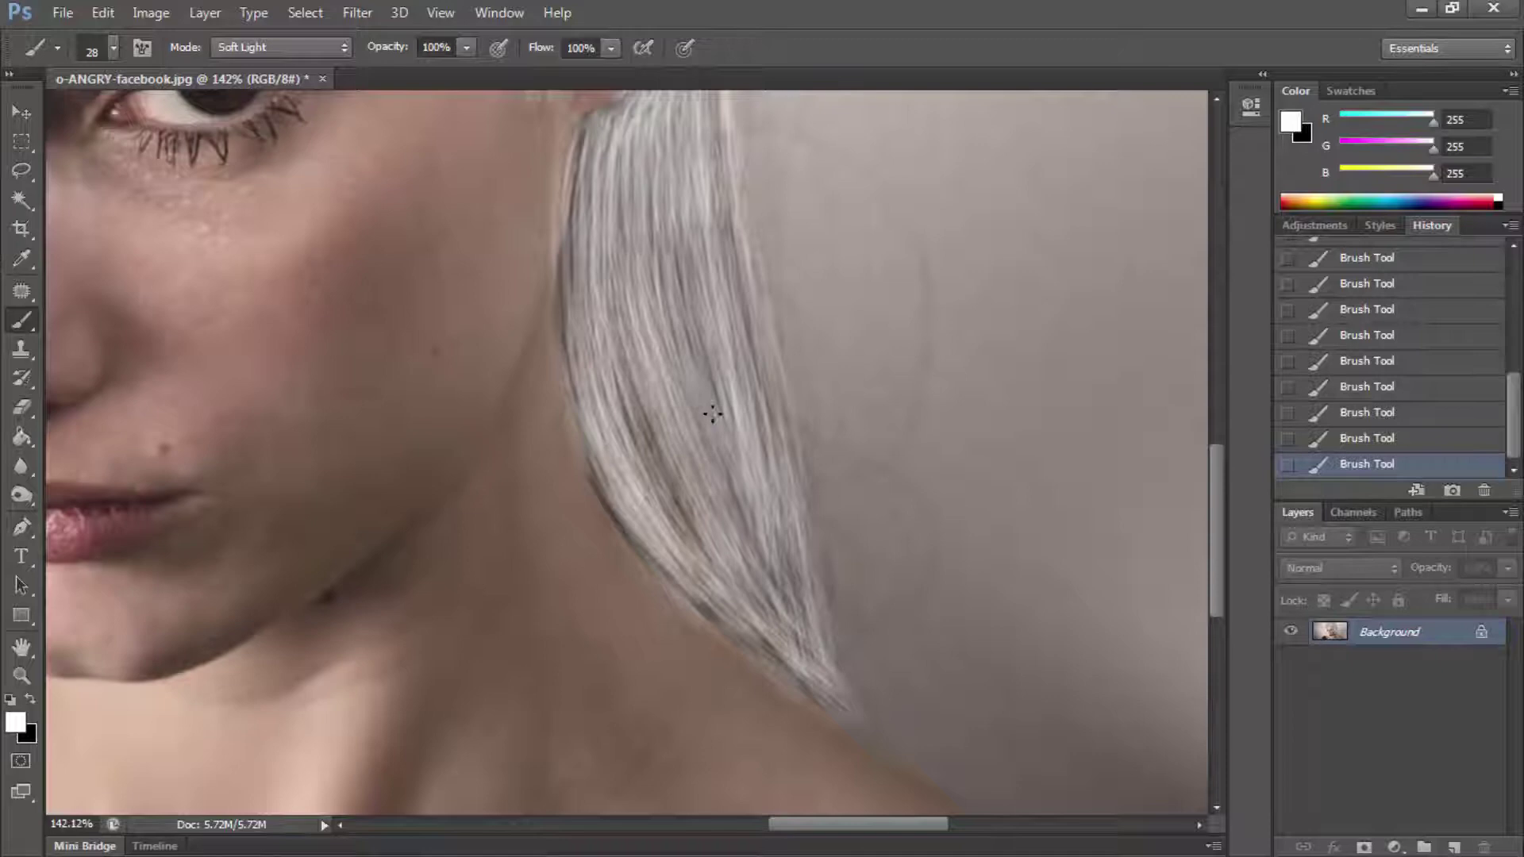
# Step: Shrink the brush to 12 px and paint finer strokes along the lock's lower-left edge
pyautogui.rightClick(751, 389)
pyautogui.write('12')
pyautogui.press('Return')
pyautogui.moveTo(616, 502); pyautogui.dragTo(610, 503)
pyautogui.moveTo(562, 344); pyautogui.dragTo(570, 263)
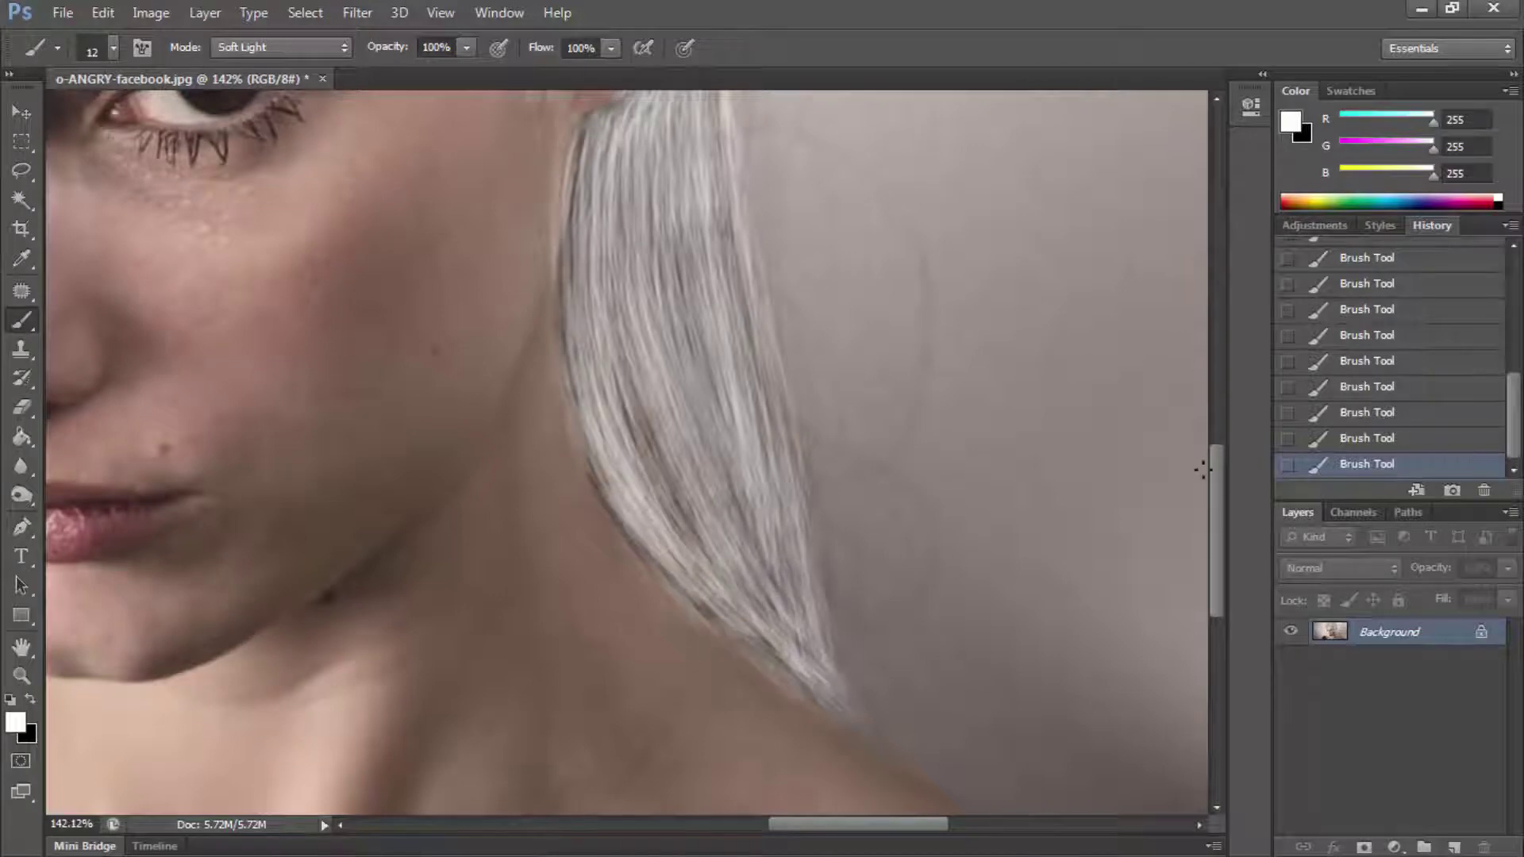
pyautogui.moveTo(1216, 481); pyautogui.dragTo(1219, 443)
# Step: Brighten the edge below the ear, then at 17 px brighten strands along the lock
pyautogui.moveTo(707, 175); pyautogui.dragTo(708, 225)
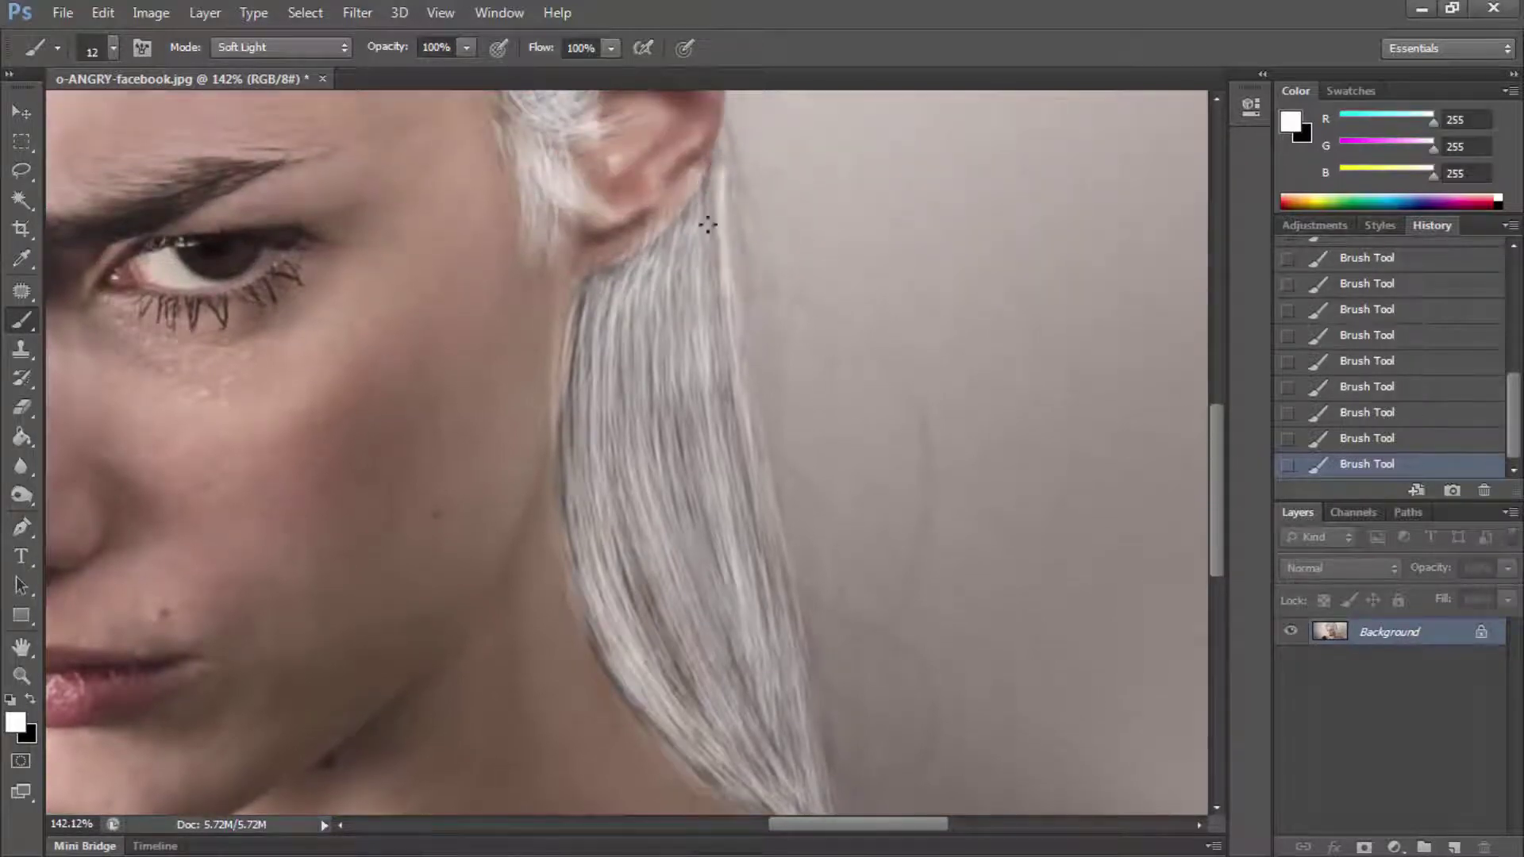
pyautogui.rightClick(578, 322)
pyautogui.write('17')
pyautogui.press('Return')
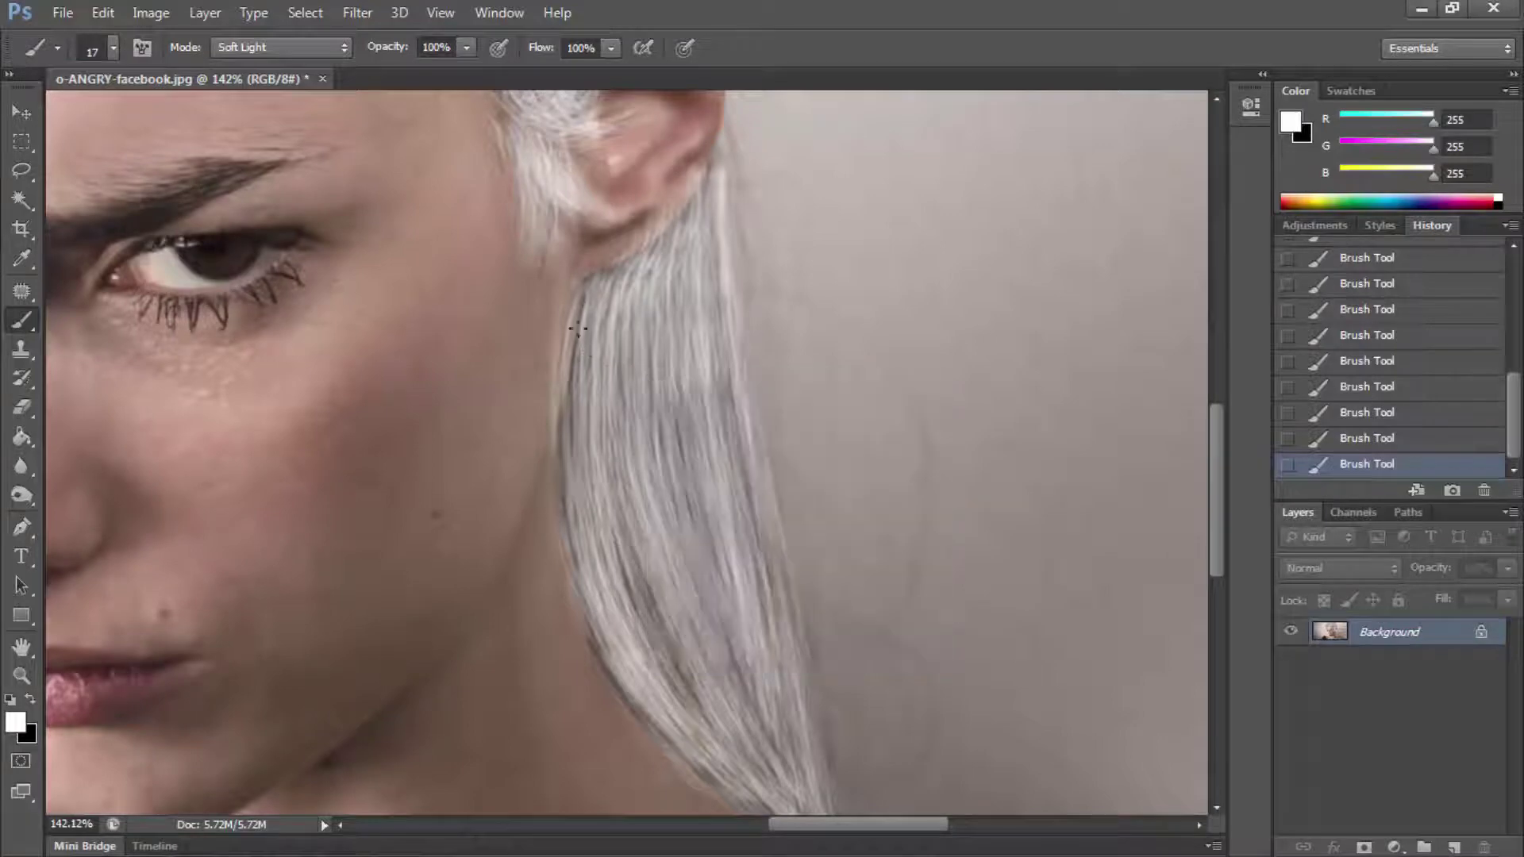
pyautogui.moveTo(578, 328); pyautogui.dragTo(580, 466)
pyautogui.moveTo(577, 544); pyautogui.dragTo(587, 373)
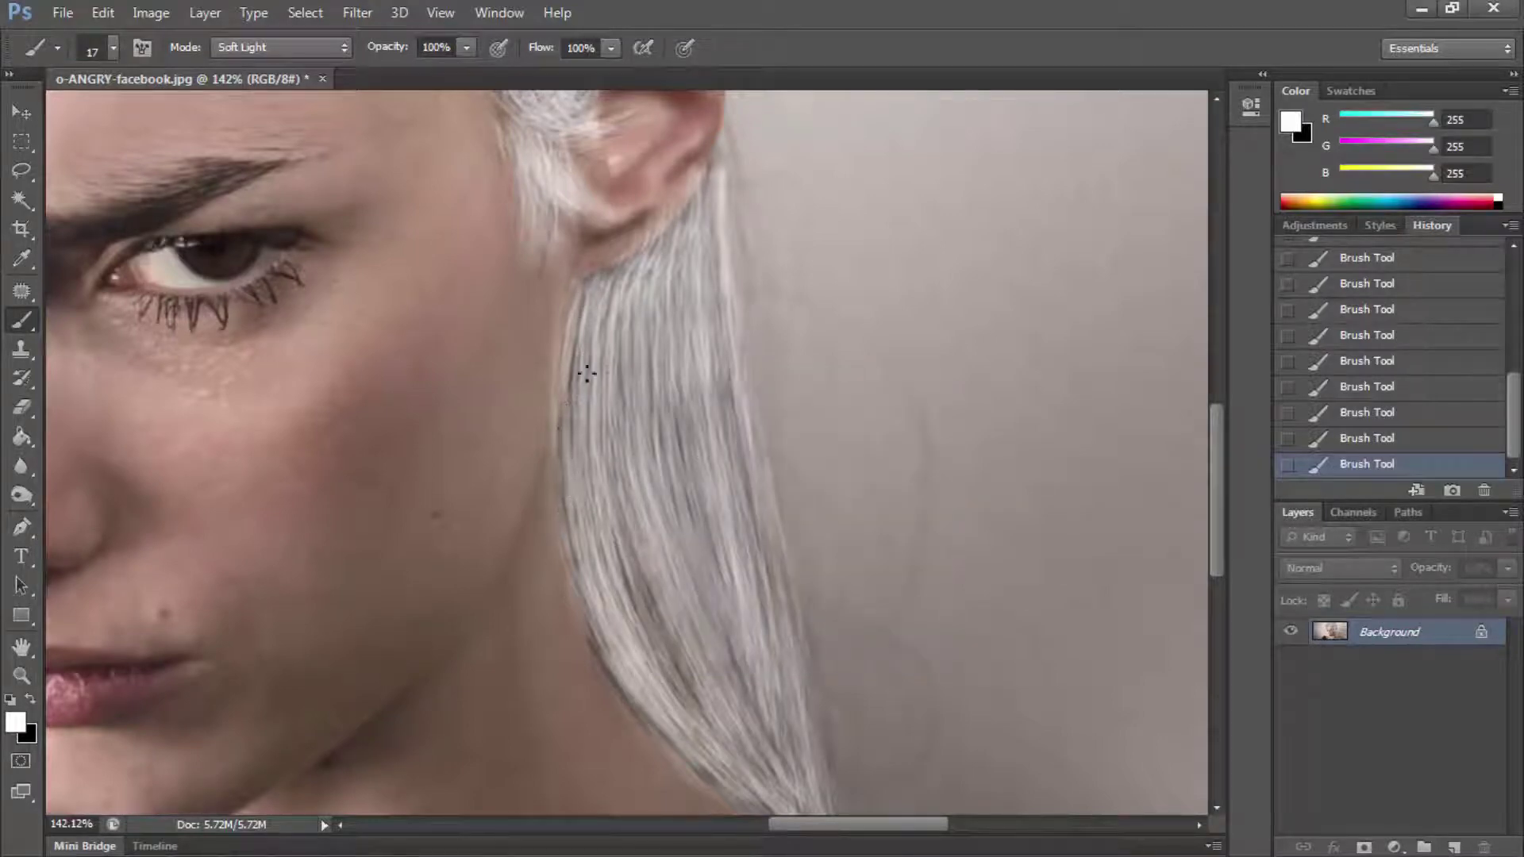
pyautogui.moveTo(734, 412)
pyautogui.mouseDown()
pyautogui.moveTo(765, 606)
pyautogui.moveTo(779, 585)
pyautogui.moveTo(670, 544)
pyautogui.moveTo(732, 746)
pyautogui.mouseUp()
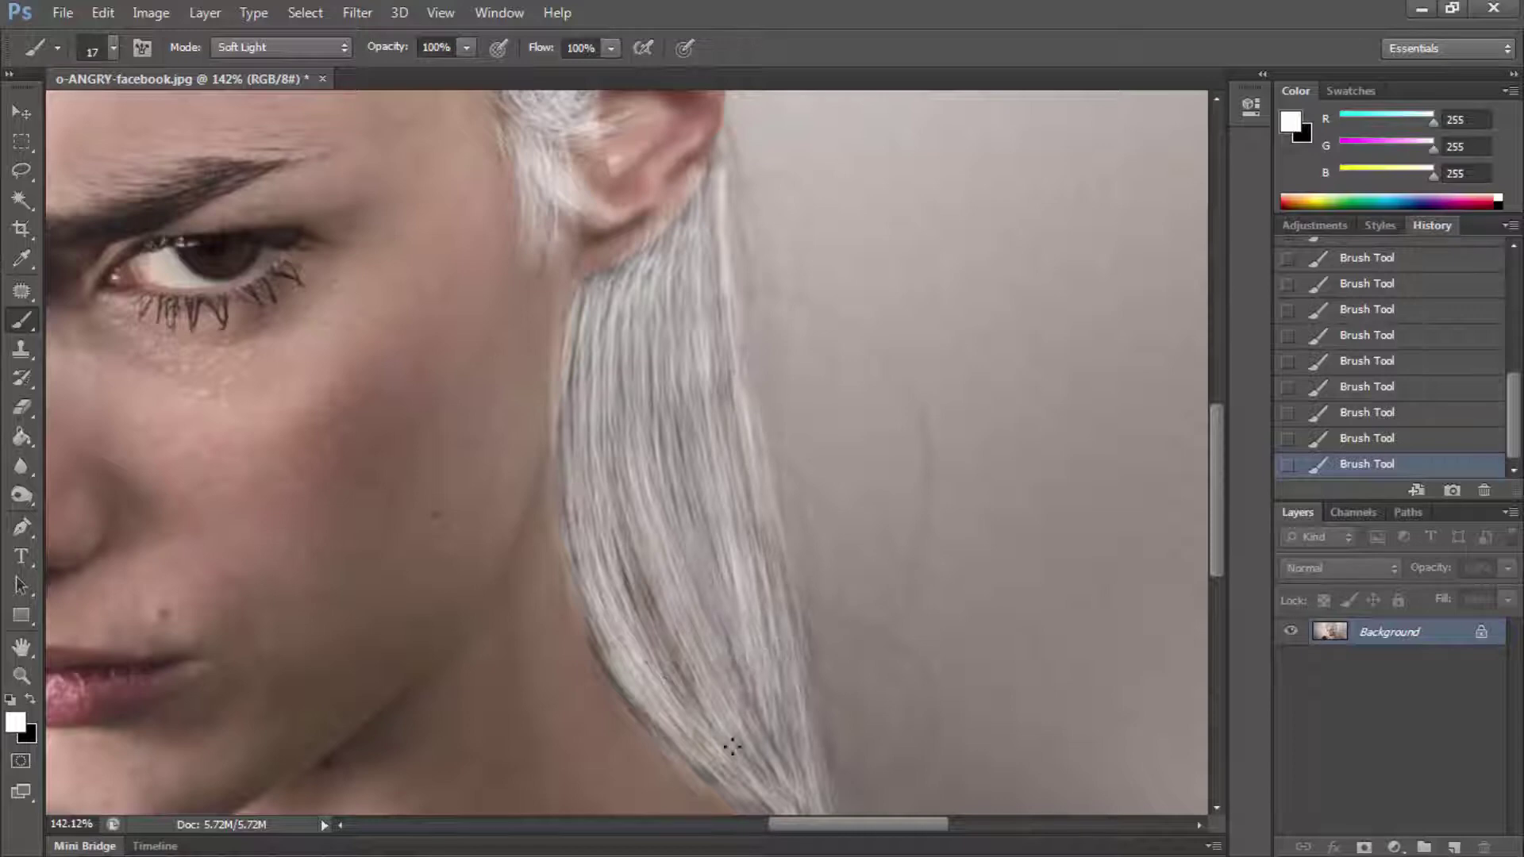
# Step: Zoom in on the ear and restore the ear and earlobe with the History Brush at 100% opacity
pyautogui.press('z')
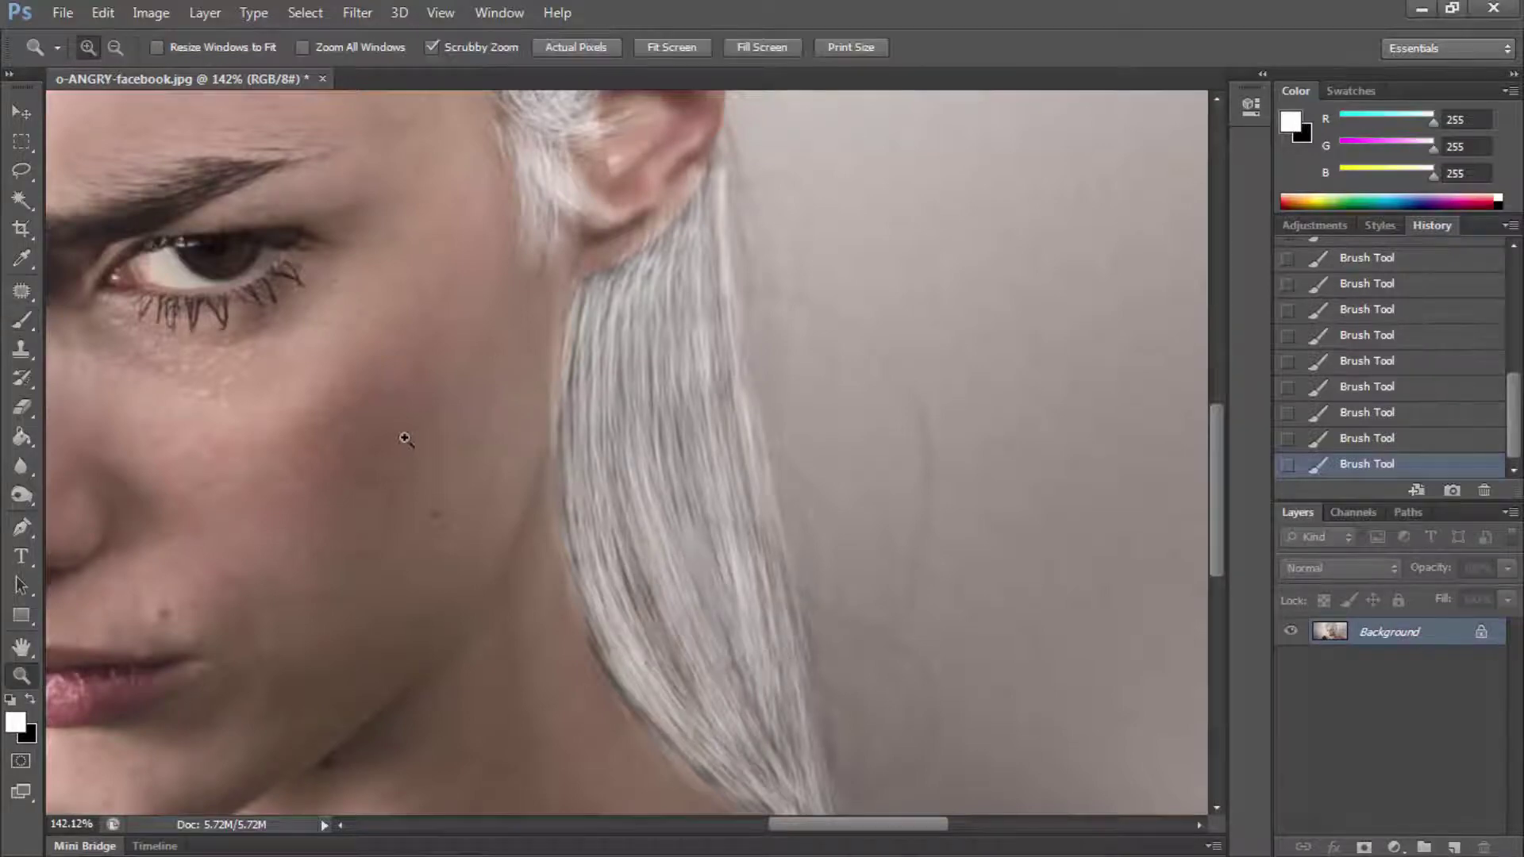
pyautogui.moveTo(405, 436); pyautogui.dragTo(349, 457)
pyautogui.moveTo(791, 377); pyautogui.dragTo(976, 493)
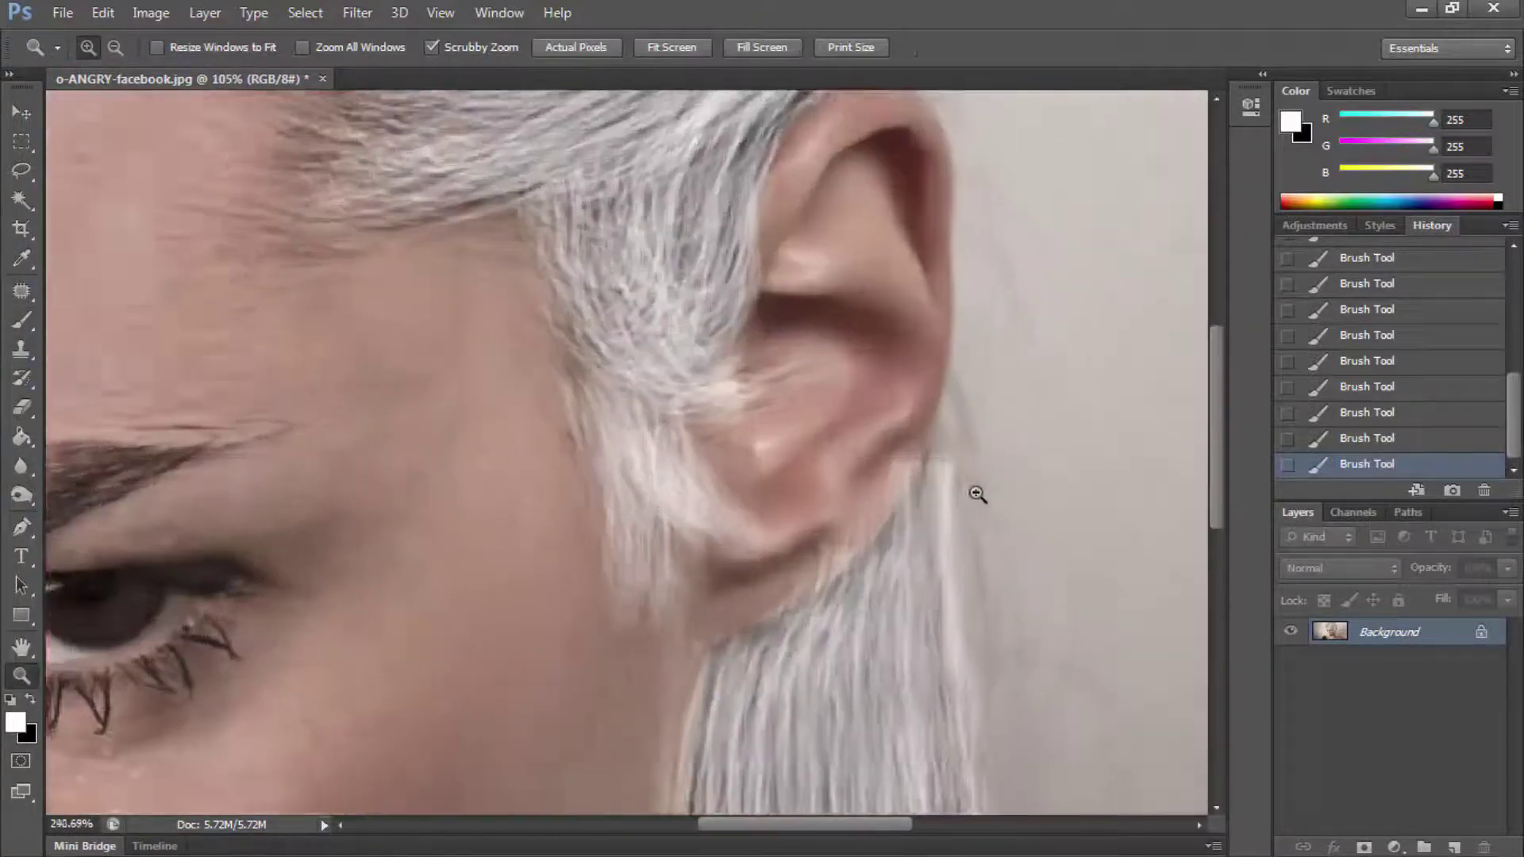
pyautogui.press('y')
pyautogui.moveTo(919, 414); pyautogui.dragTo(901, 500)
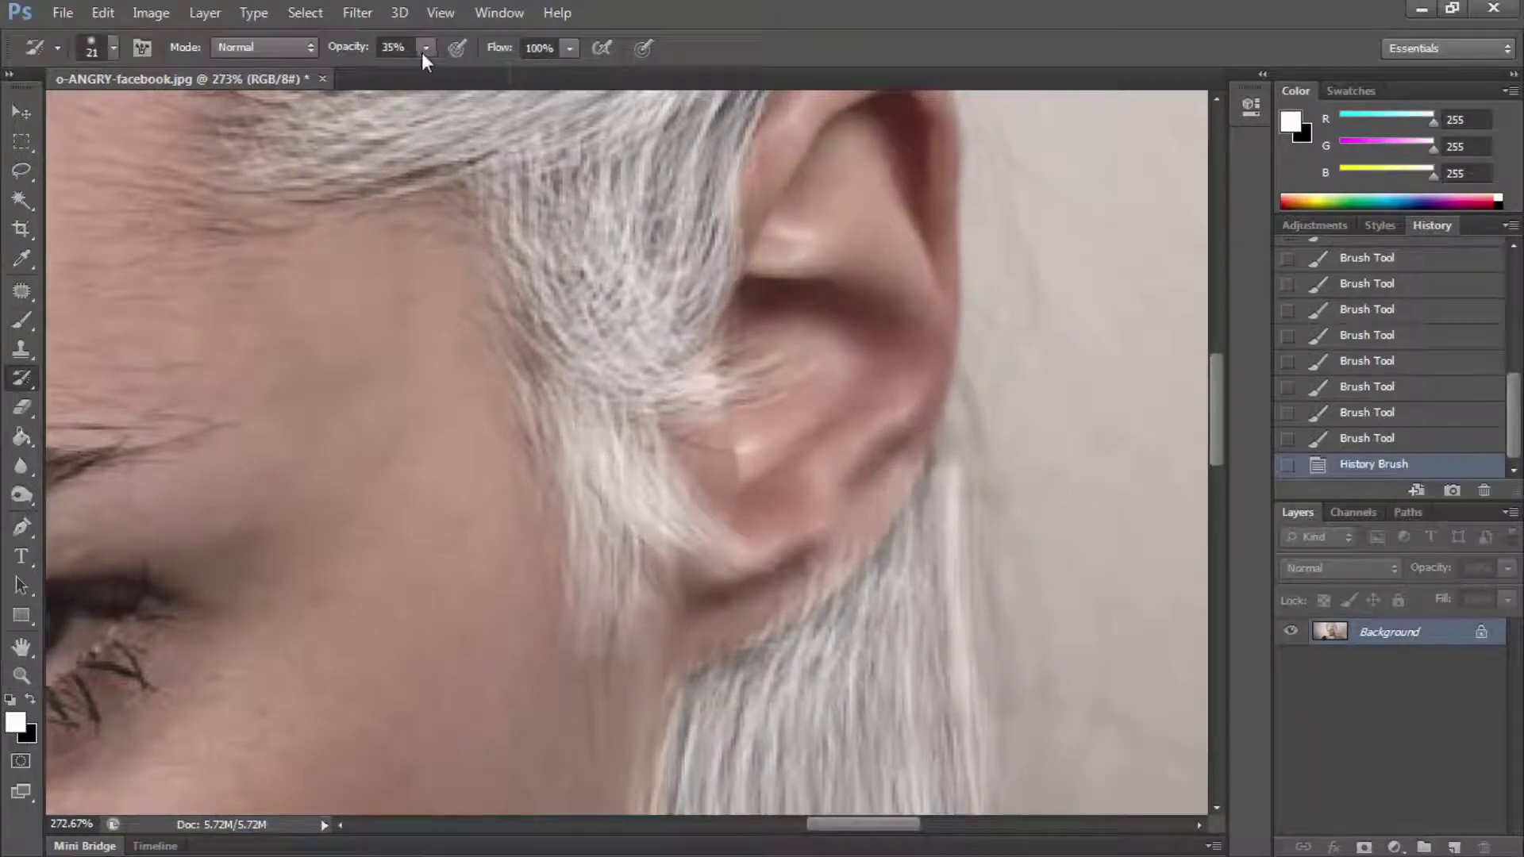
pyautogui.moveTo(426, 48); pyautogui.dragTo(512, 74)
pyautogui.moveTo(886, 472); pyautogui.dragTo(684, 633)
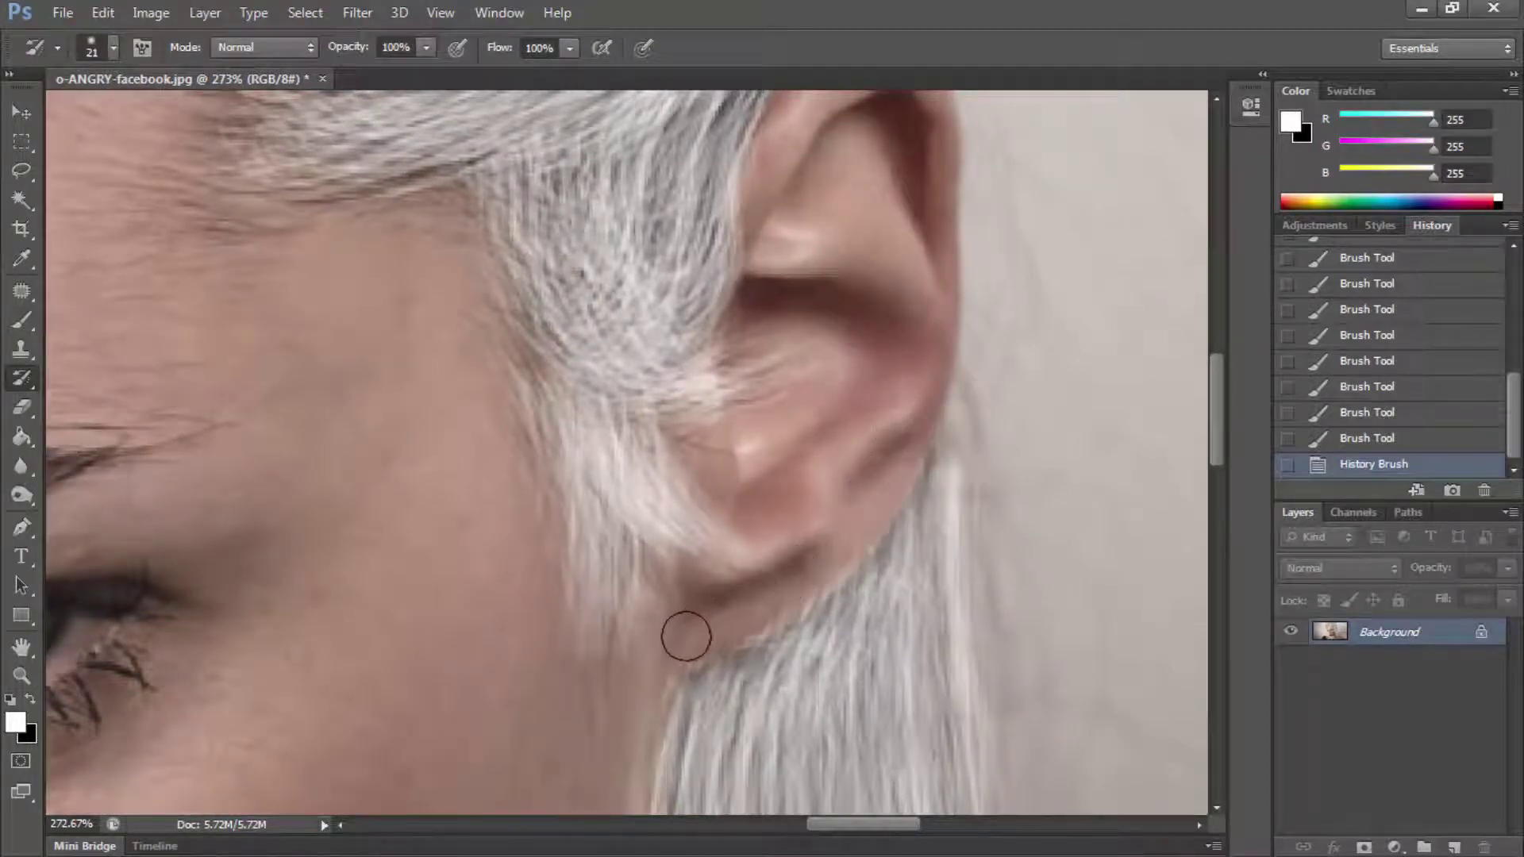
pyautogui.moveTo(841, 549); pyautogui.dragTo(919, 357)
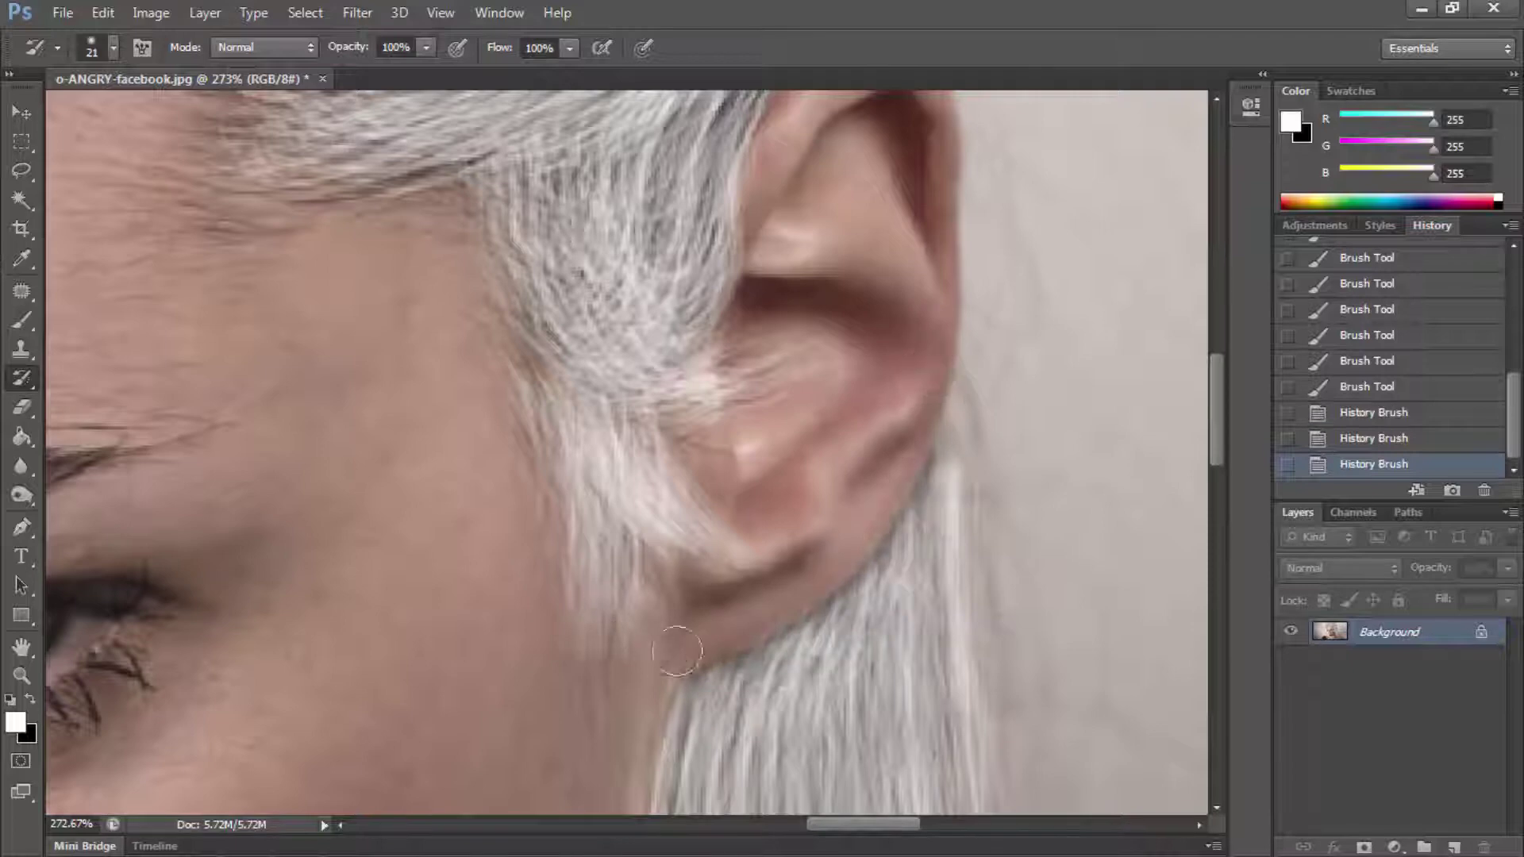
pyautogui.moveTo(683, 651); pyautogui.dragTo(786, 619)
# Step: Restore the original skin near the ear and along the jaw, then zoom closer on the ear
pyautogui.scroll(-1, 720, 602)
pyautogui.scroll(-5, 699, 572)
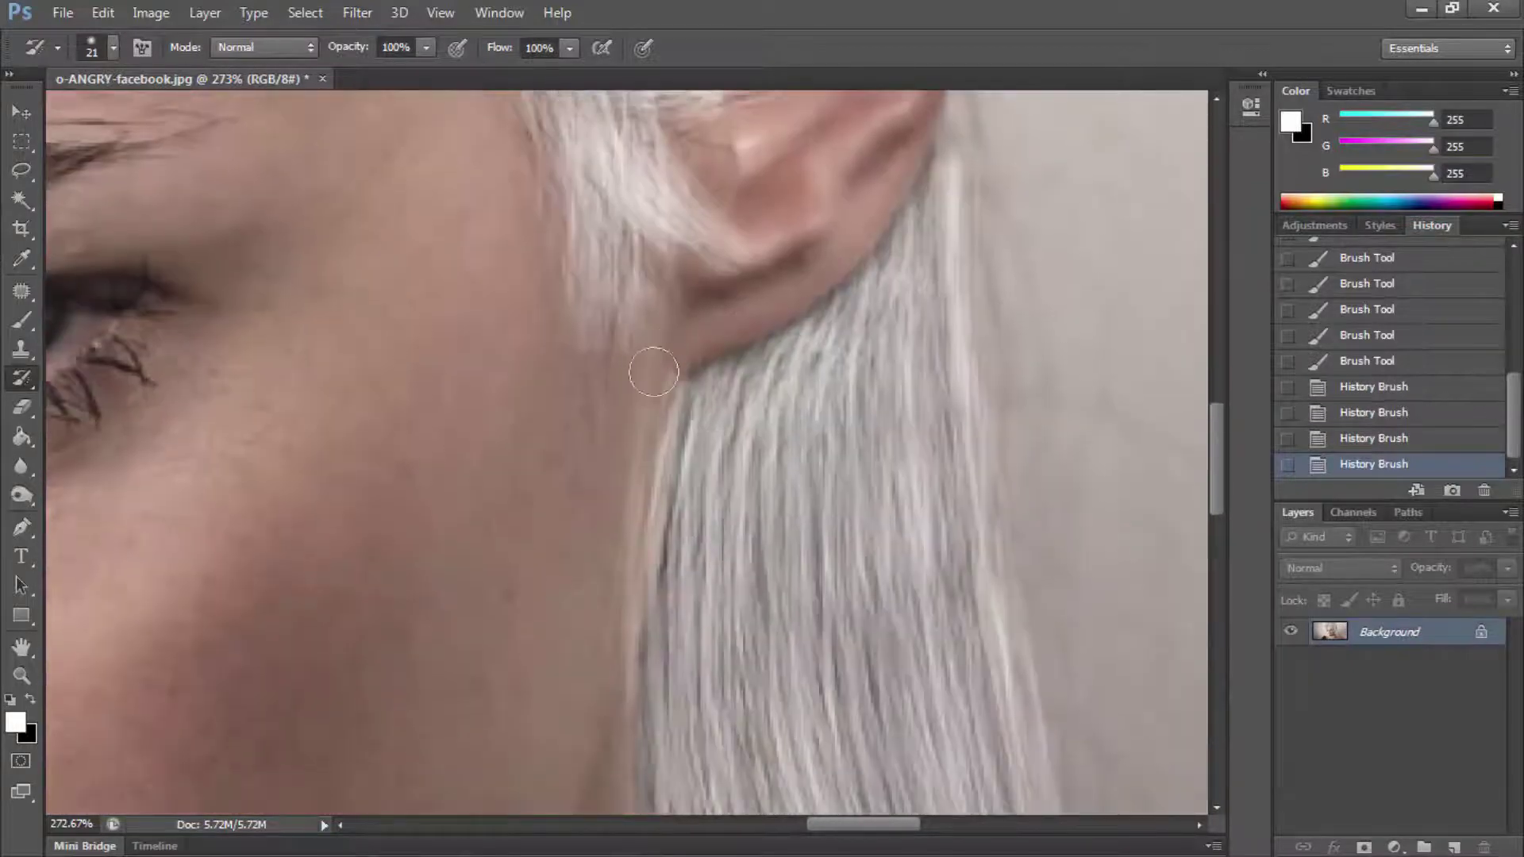
pyautogui.moveTo(662, 333); pyautogui.dragTo(625, 474)
pyautogui.moveTo(574, 649)
pyautogui.mouseDown()
pyautogui.moveTo(589, 701)
pyautogui.moveTo(604, 627)
pyautogui.mouseUp()
pyautogui.moveTo(608, 603); pyautogui.dragTo(619, 551)
pyautogui.scroll(5, 619, 551)
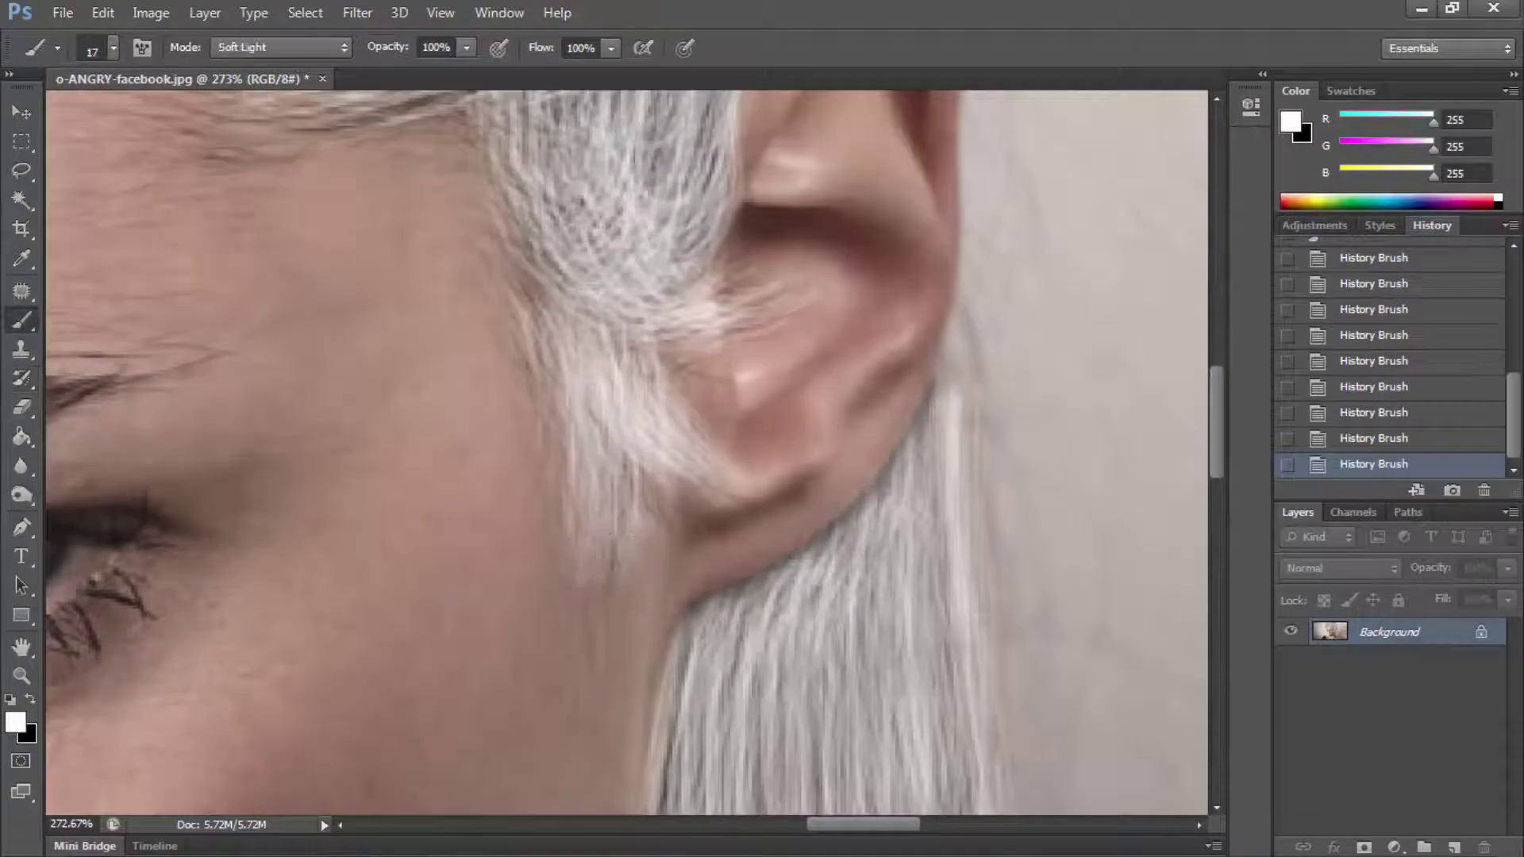
pyautogui.click(21, 676)
pyautogui.moveTo(817, 459); pyautogui.dragTo(865, 459)
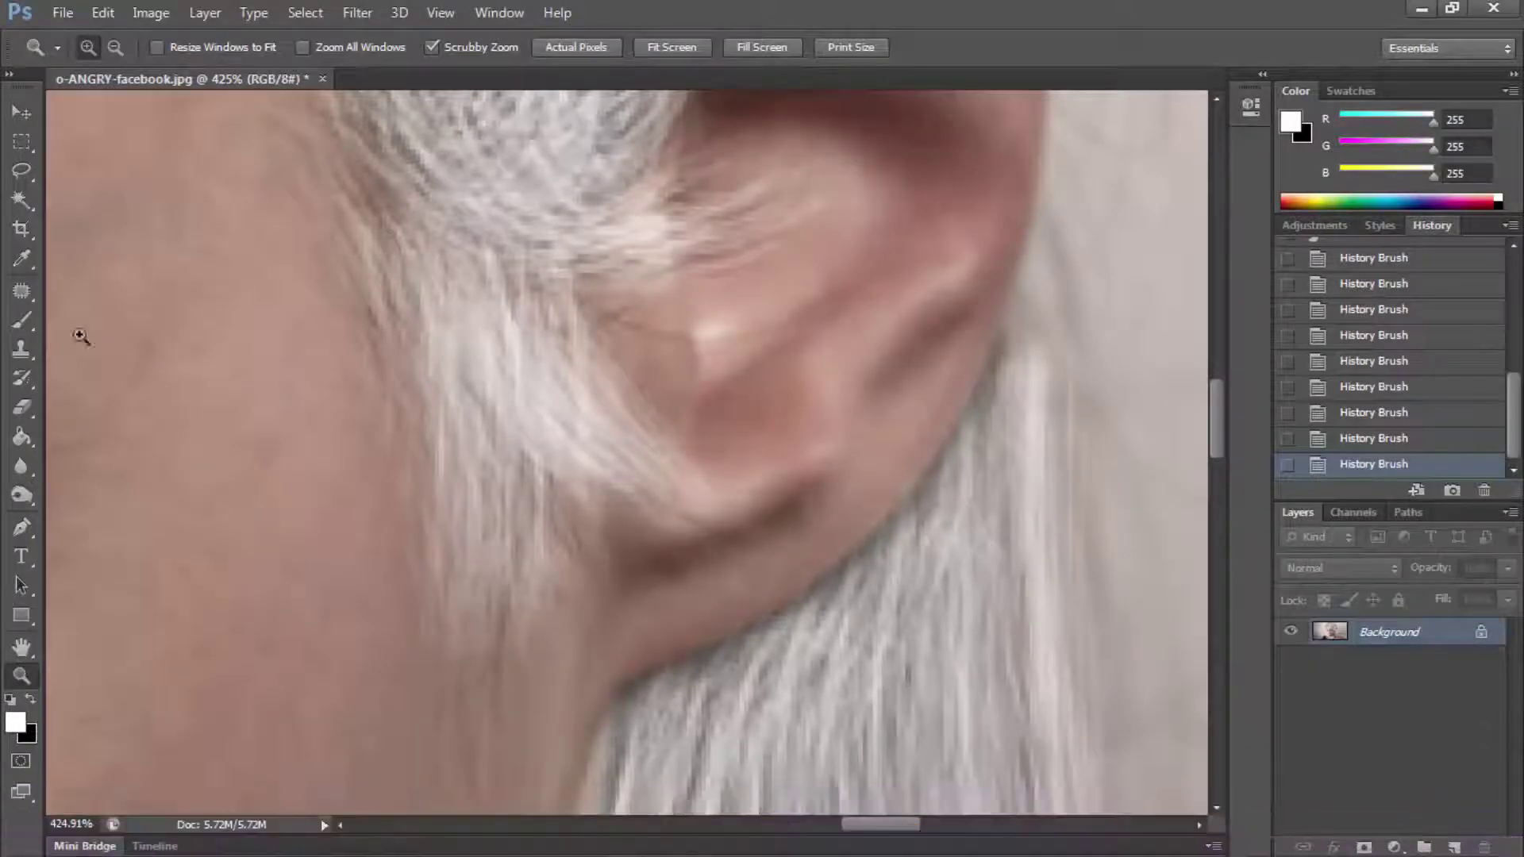
pyautogui.click(21, 320)
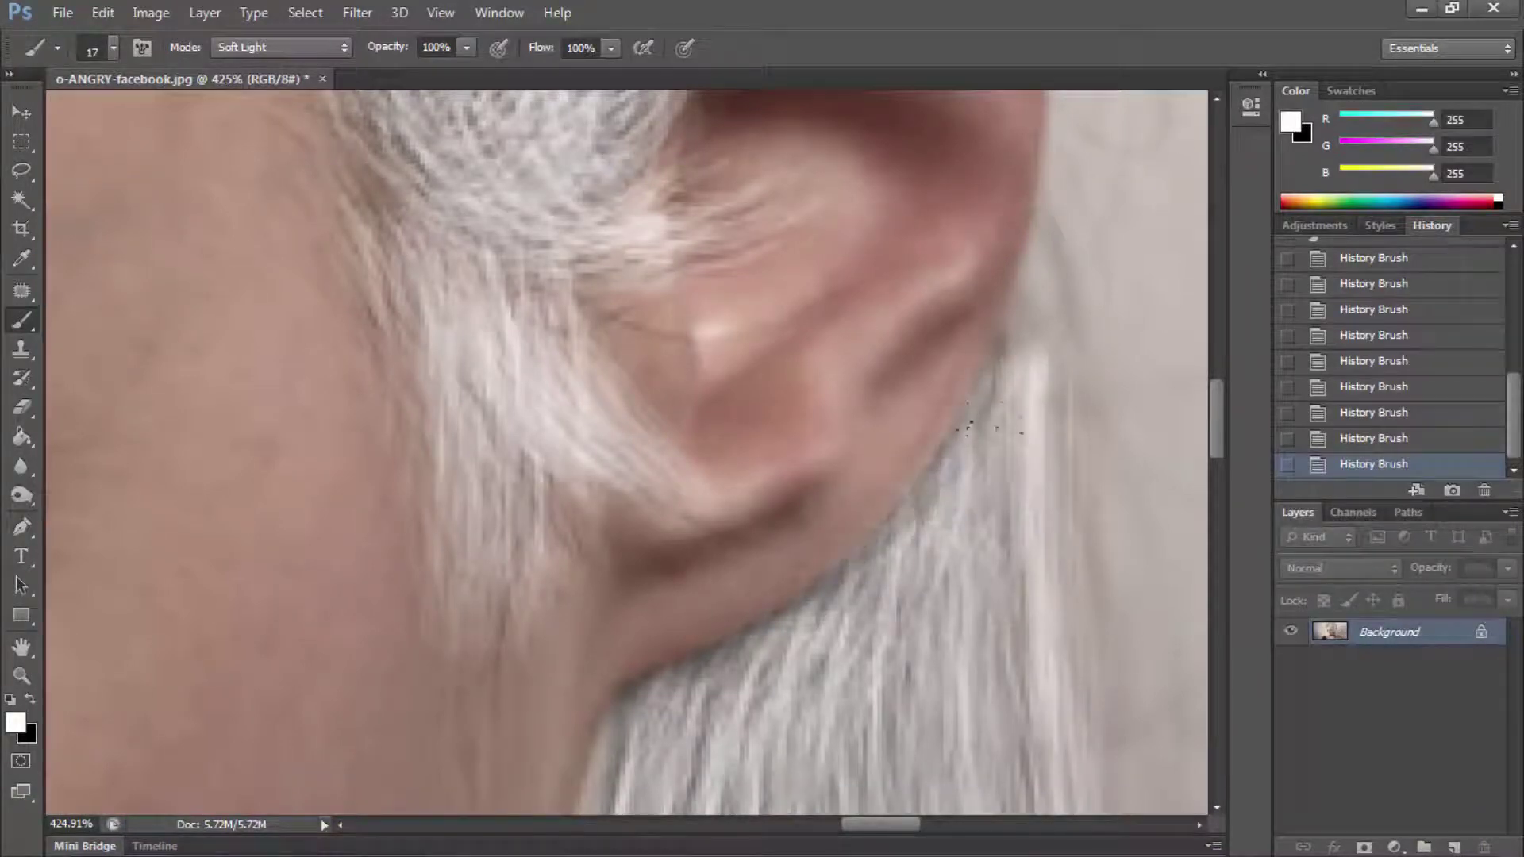
# Step: Brighten fine strands beside and below the earlobe at 17 px, then reduce the brush to 10 px
pyautogui.moveTo(988, 420); pyautogui.dragTo(897, 532)
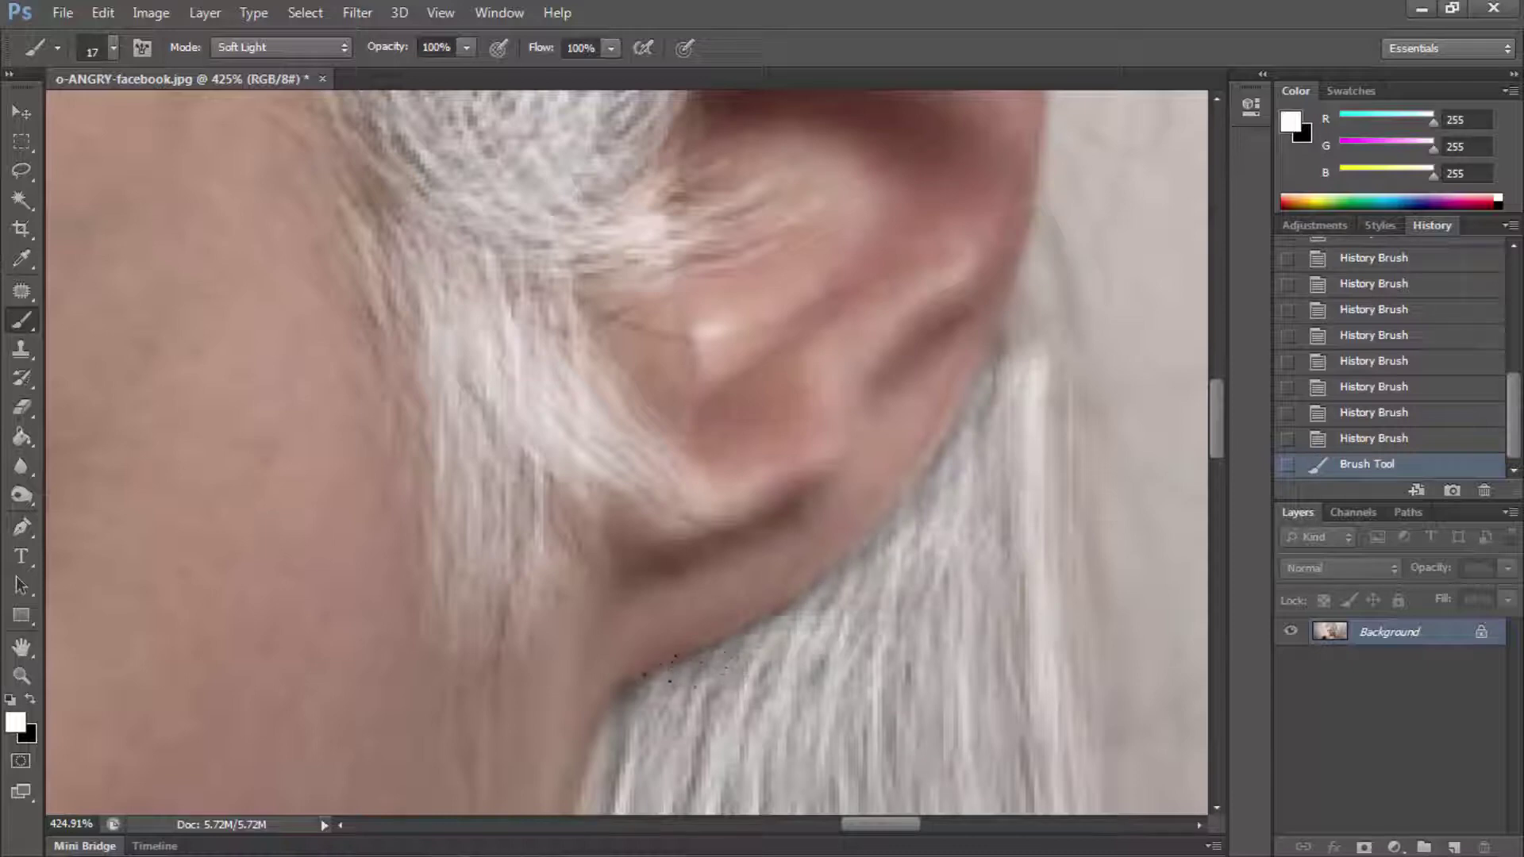
pyautogui.click(683, 663)
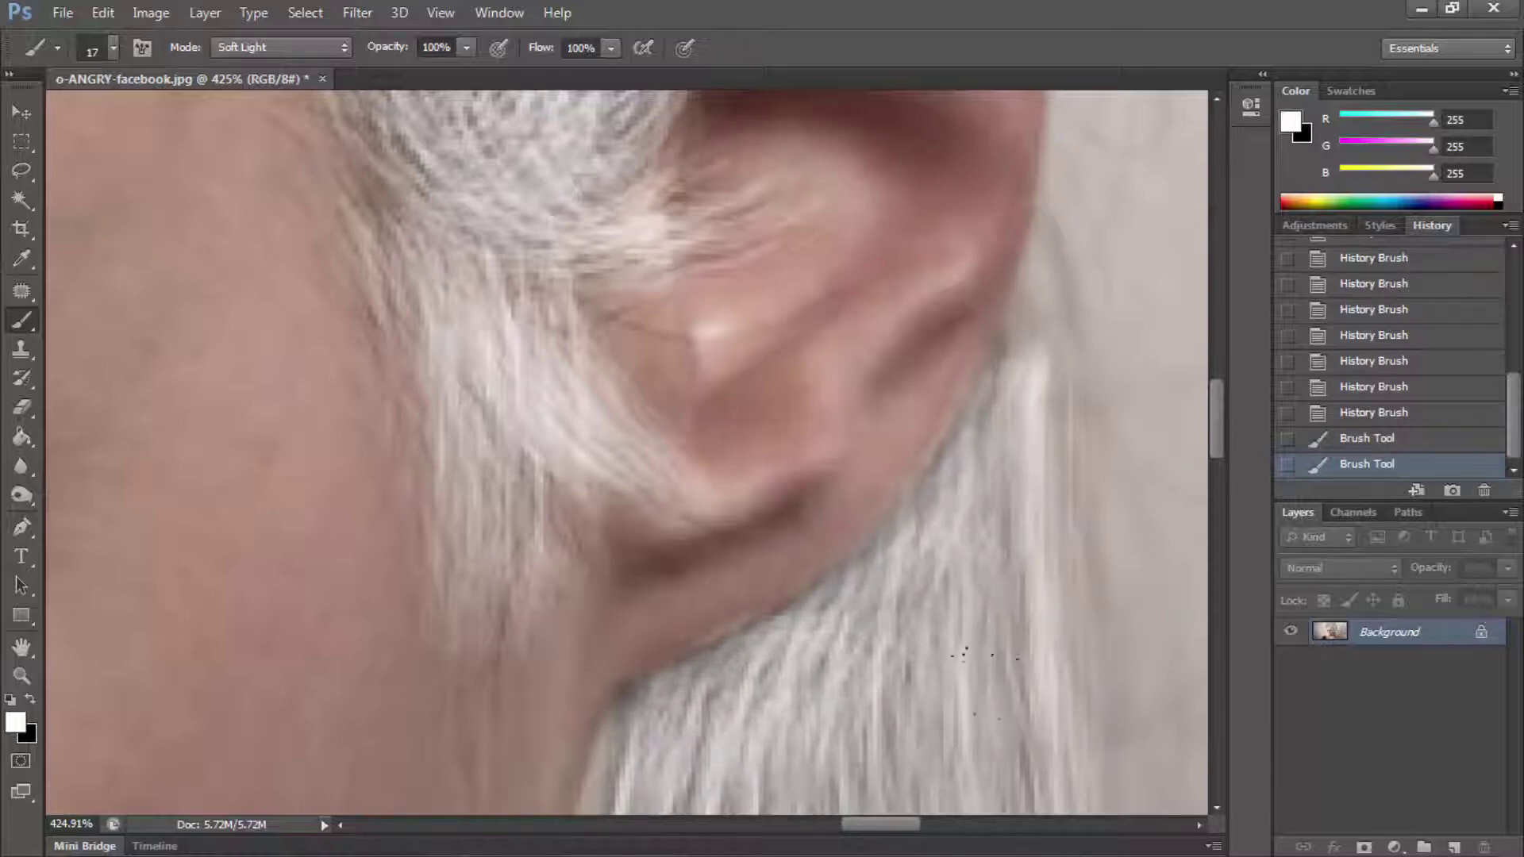
pyautogui.moveTo(998, 583); pyautogui.dragTo(986, 650)
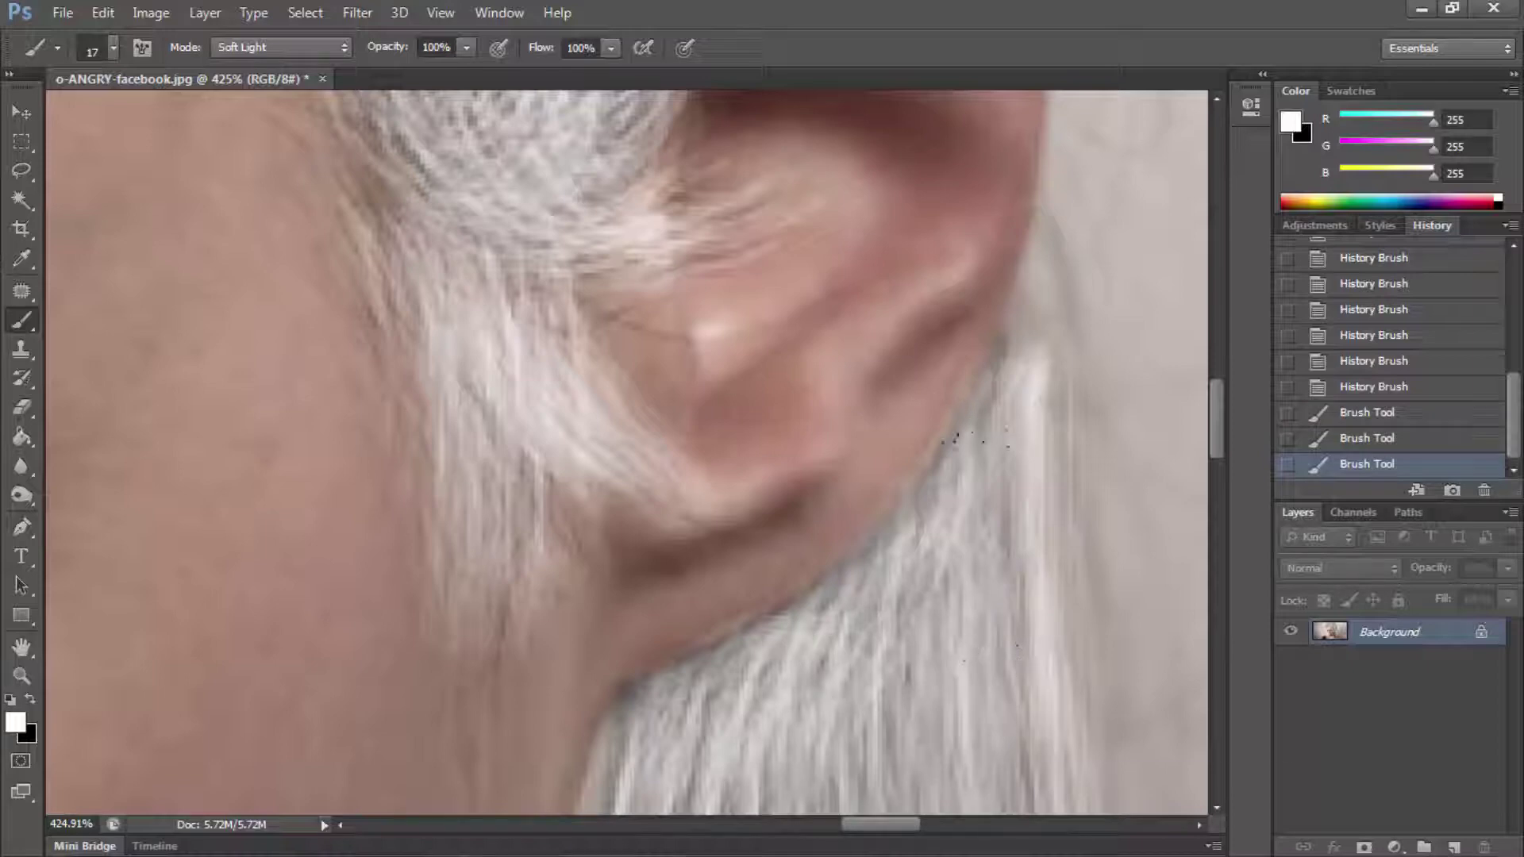
pyautogui.rightClick(984, 454)
pyautogui.press('Return')
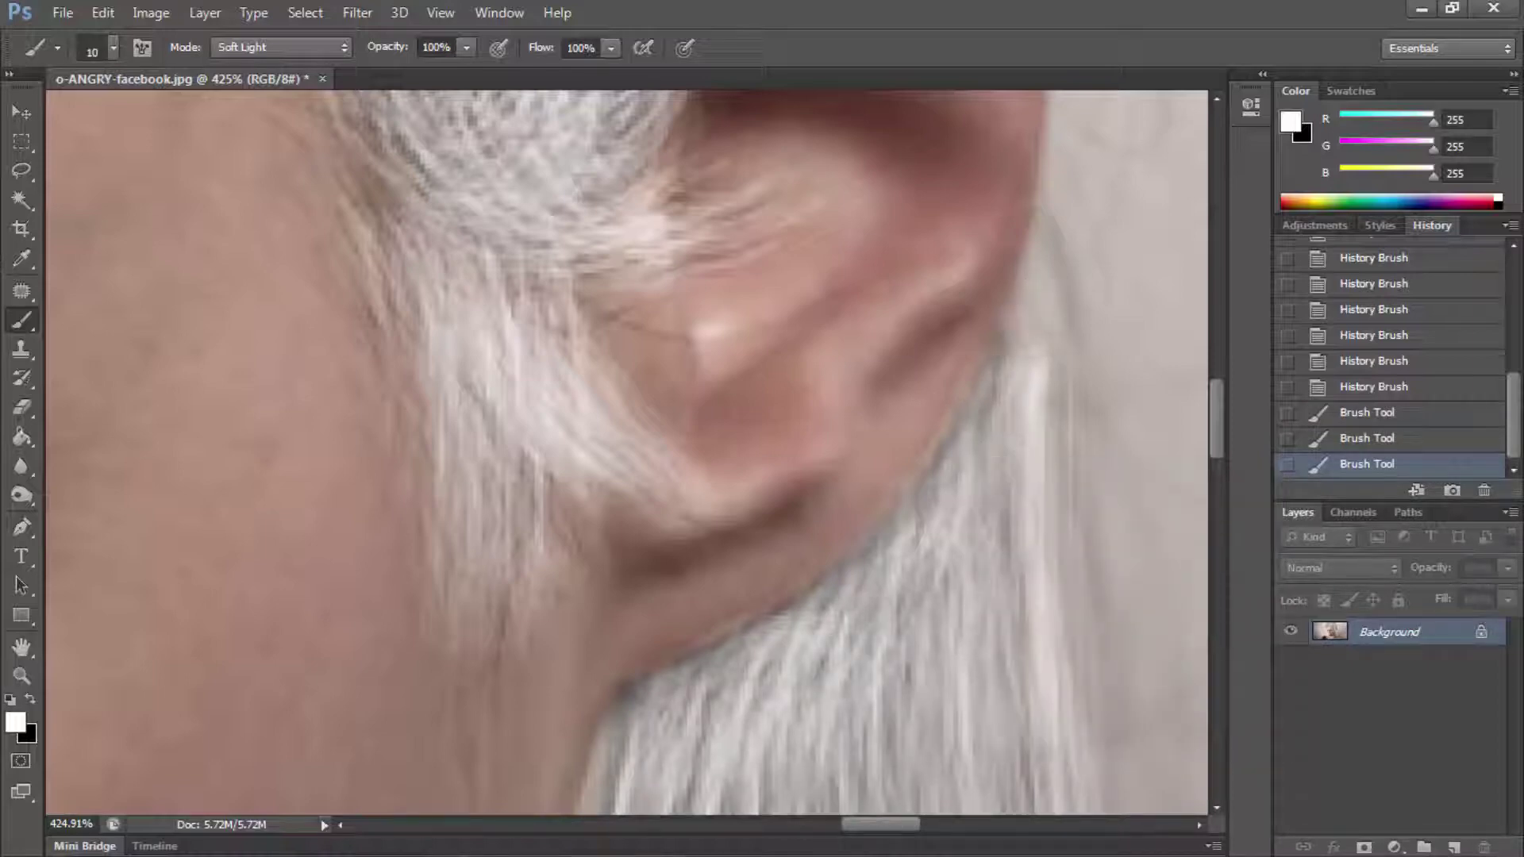
# Step: Undo an eraser dab and restore the skin below the earlobe with the History Brush
pyautogui.click(21, 408)
pyautogui.rightClick(671, 607)
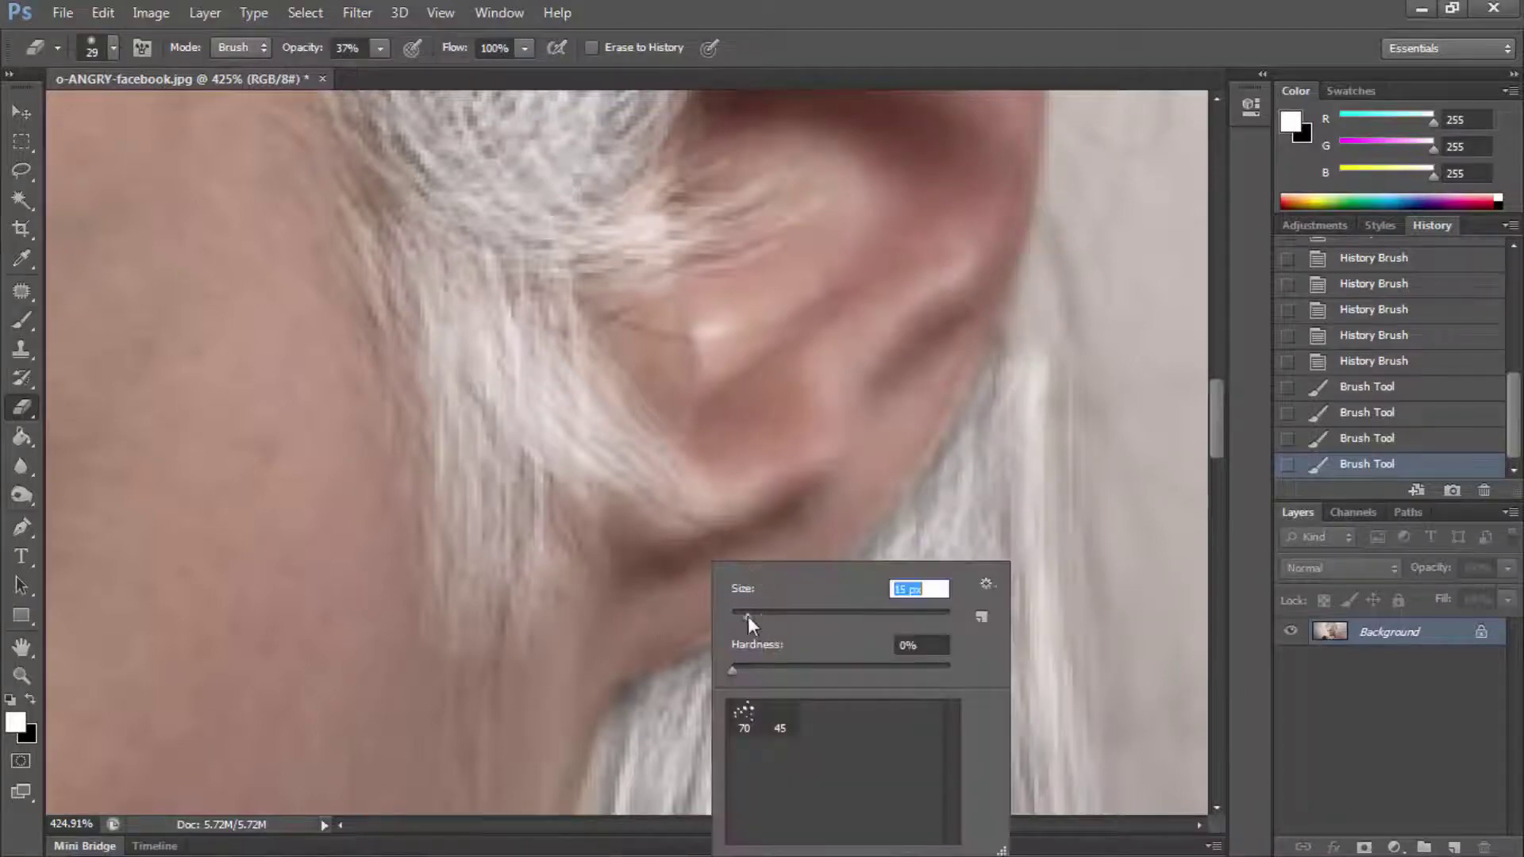
pyautogui.press('Return')
pyautogui.click(698, 619)
pyautogui.hotkey('ctrl', 'z')
pyautogui.press('y')
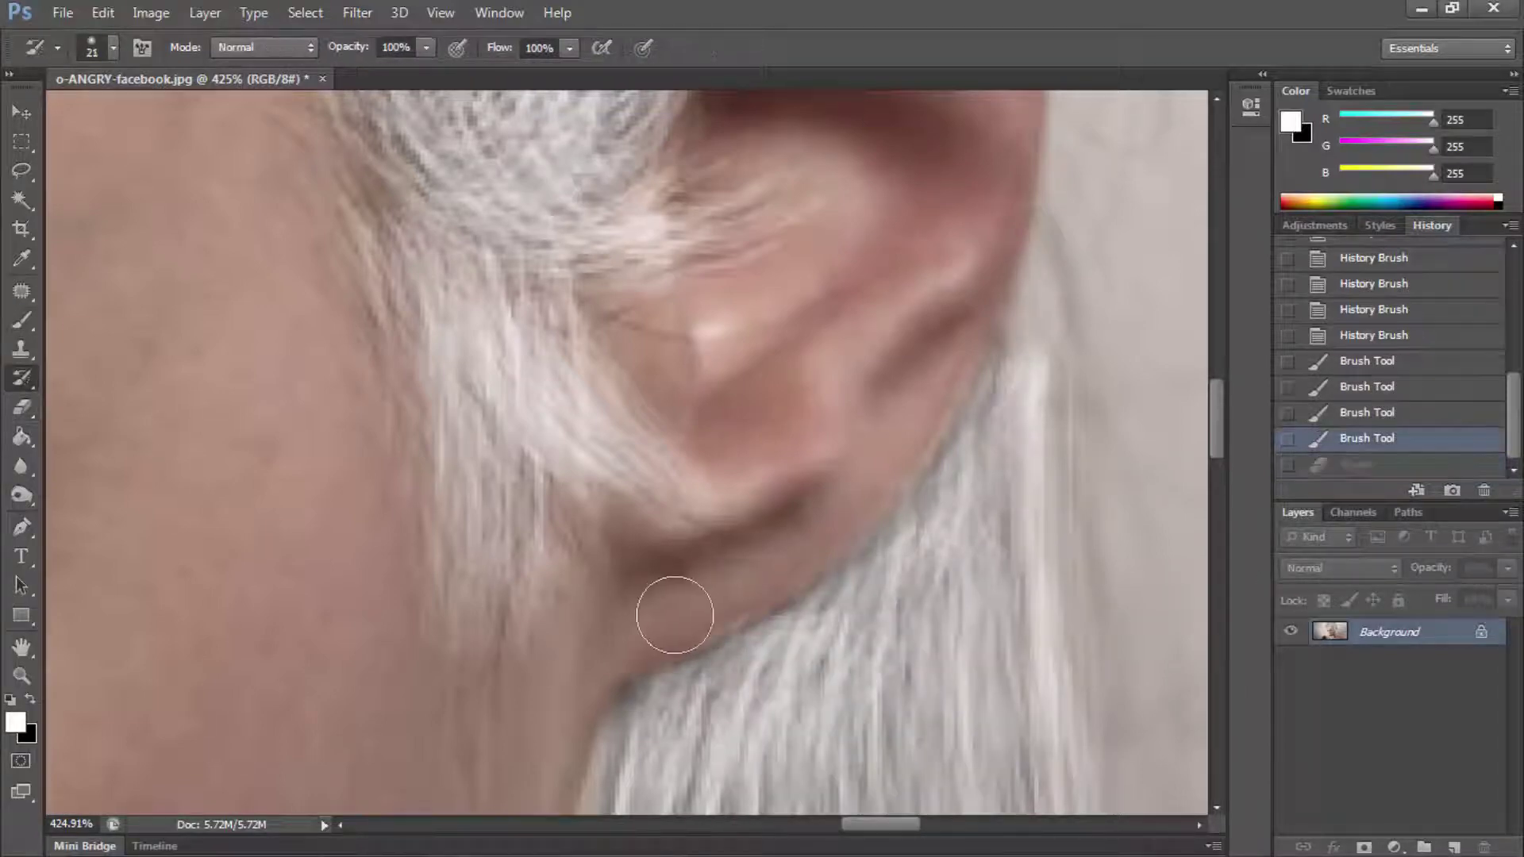
pyautogui.click(675, 615)
# Step: Paint an 8 px History Brush stroke along the ear edge, then zoom onto the temple hairline
pyautogui.hotkey('ctrl', 'z')
pyautogui.rightClick(1037, 612)
pyautogui.click(1040, 615)
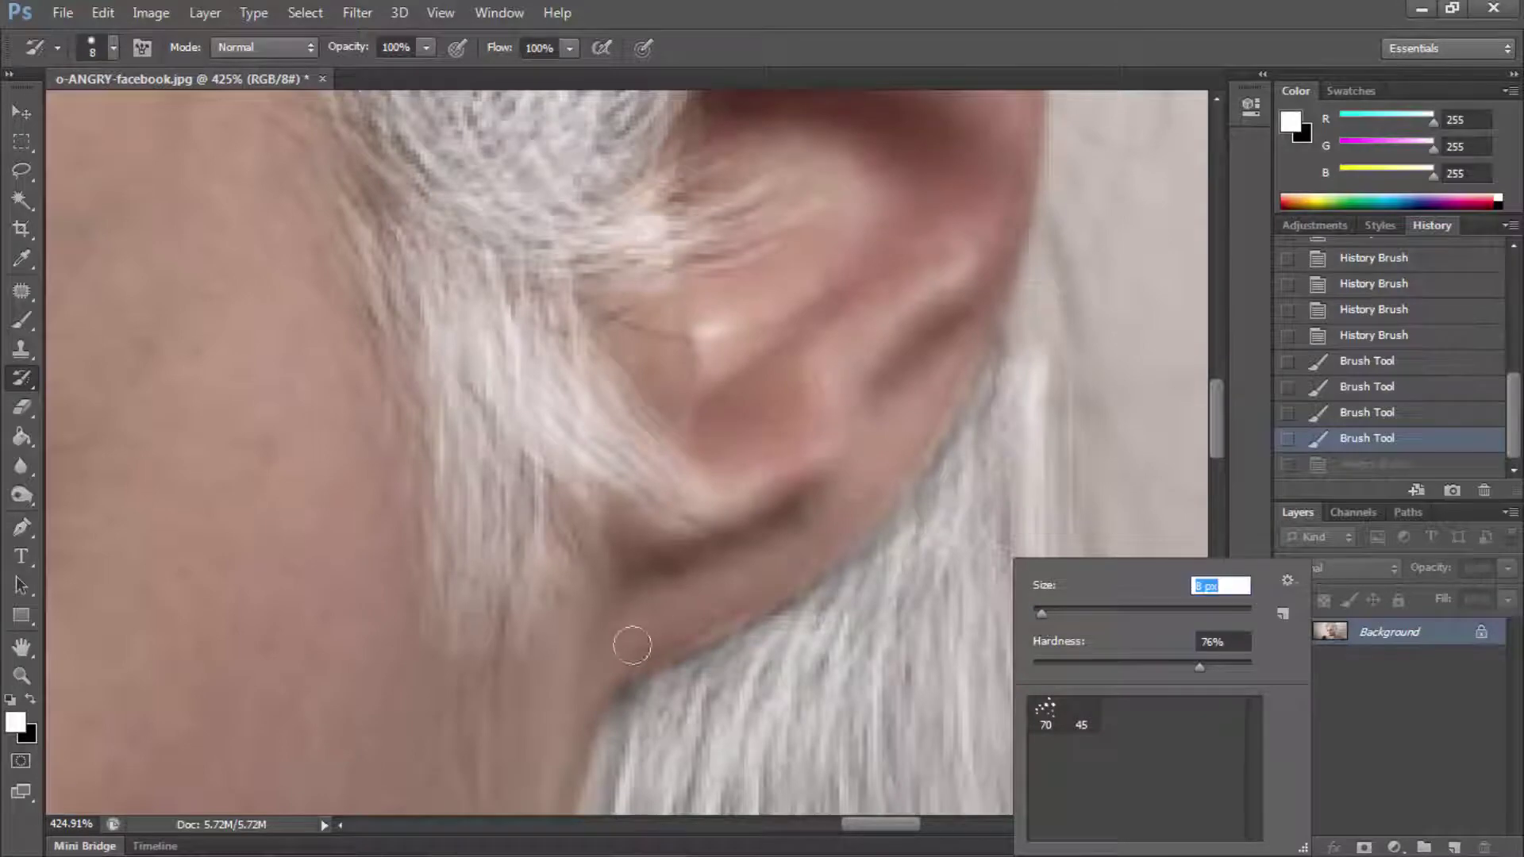
pyautogui.moveTo(865, 508); pyautogui.dragTo(965, 353)
pyautogui.press('z')
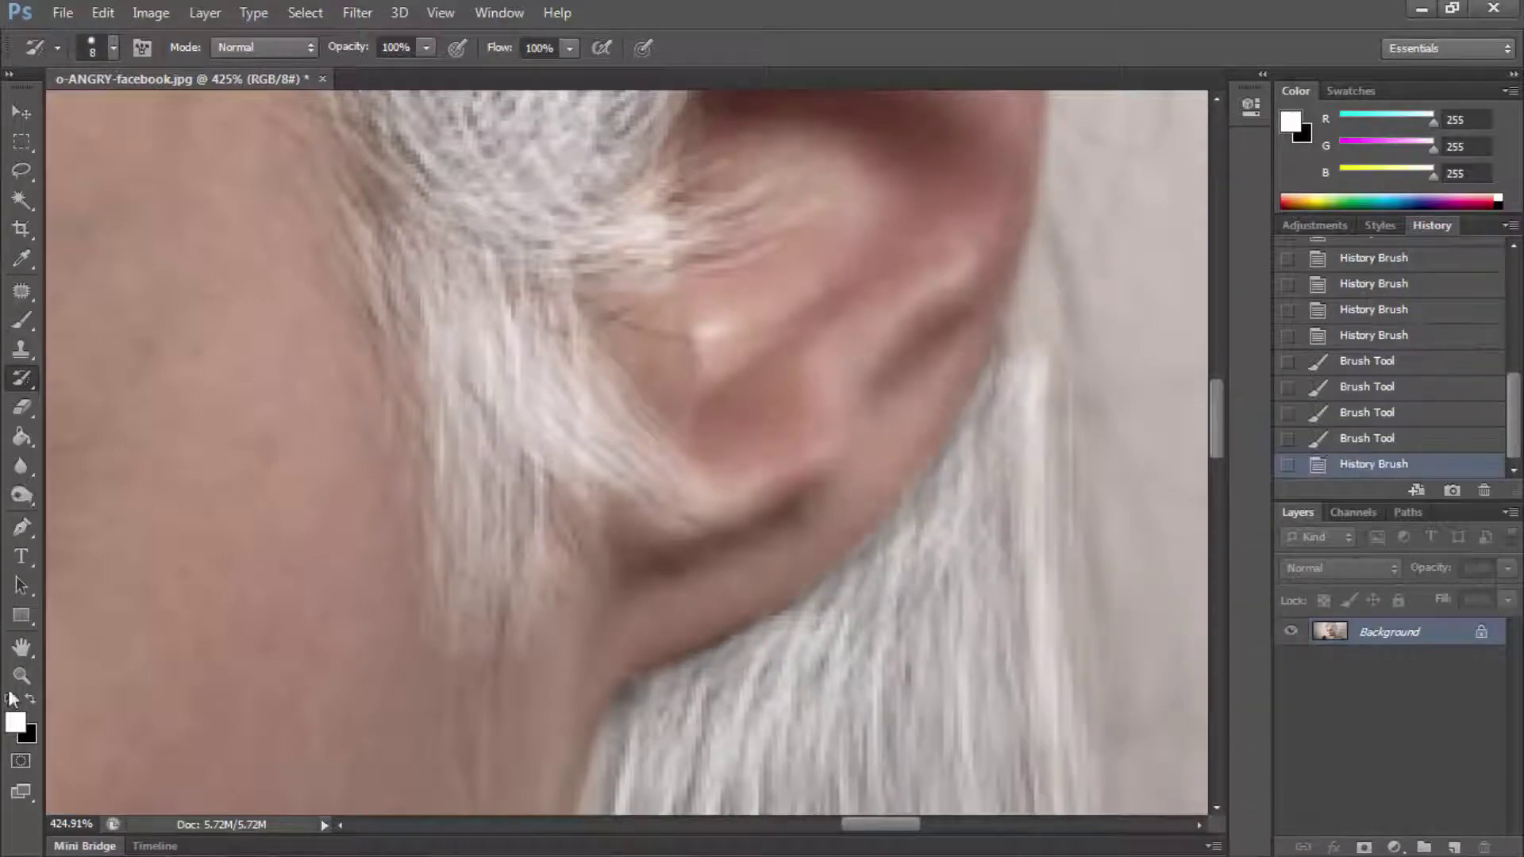
pyautogui.hotkey('ctrl', '0')
pyautogui.moveTo(618, 366); pyautogui.dragTo(579, 392)
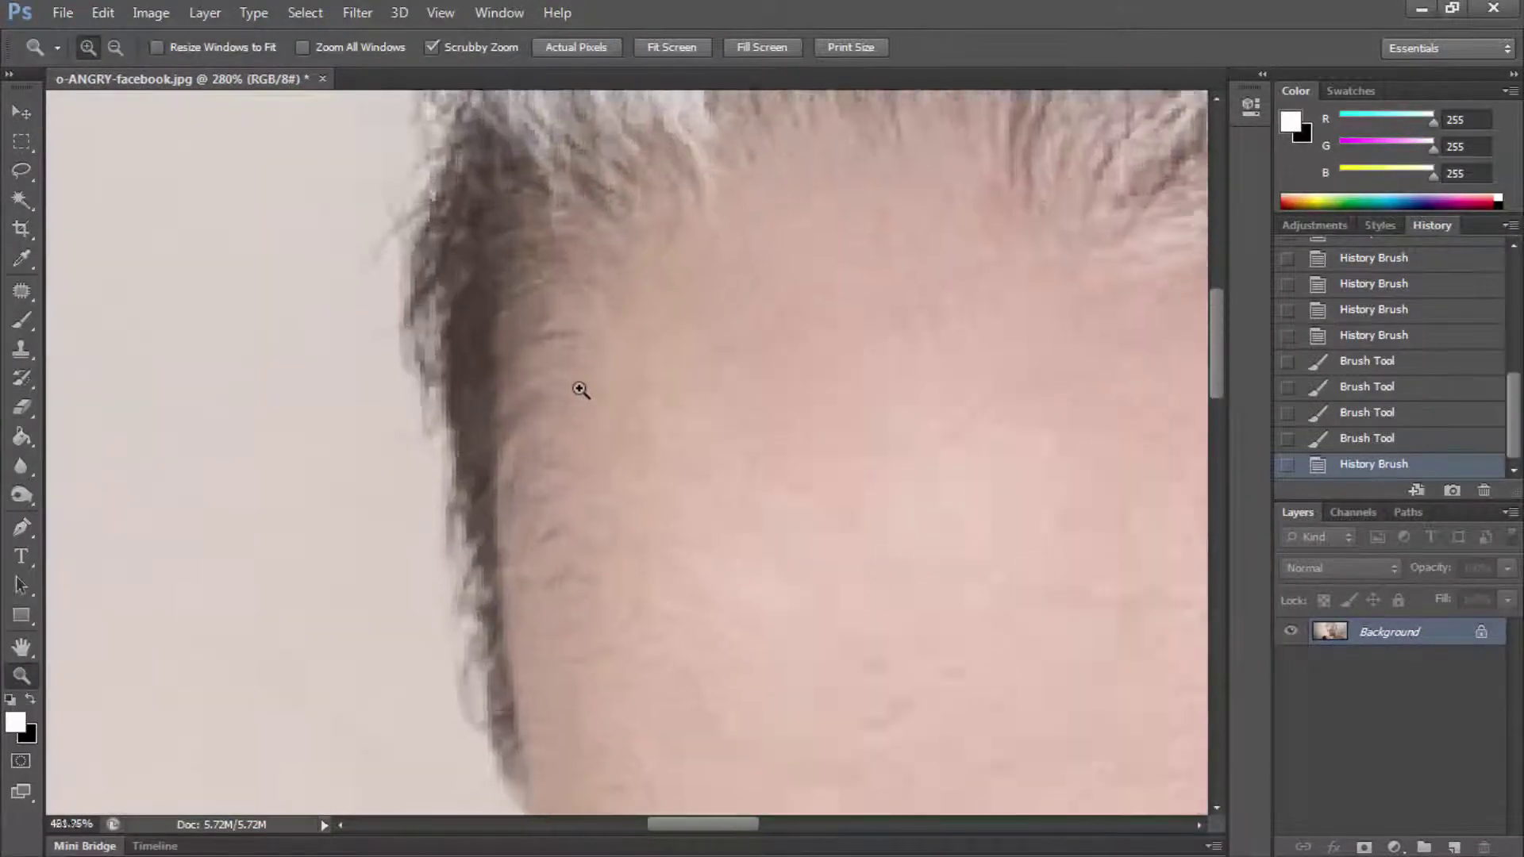
# Step: Paint white over the dark temple hairline with a 15 px Soft Light brush
pyautogui.press('b')
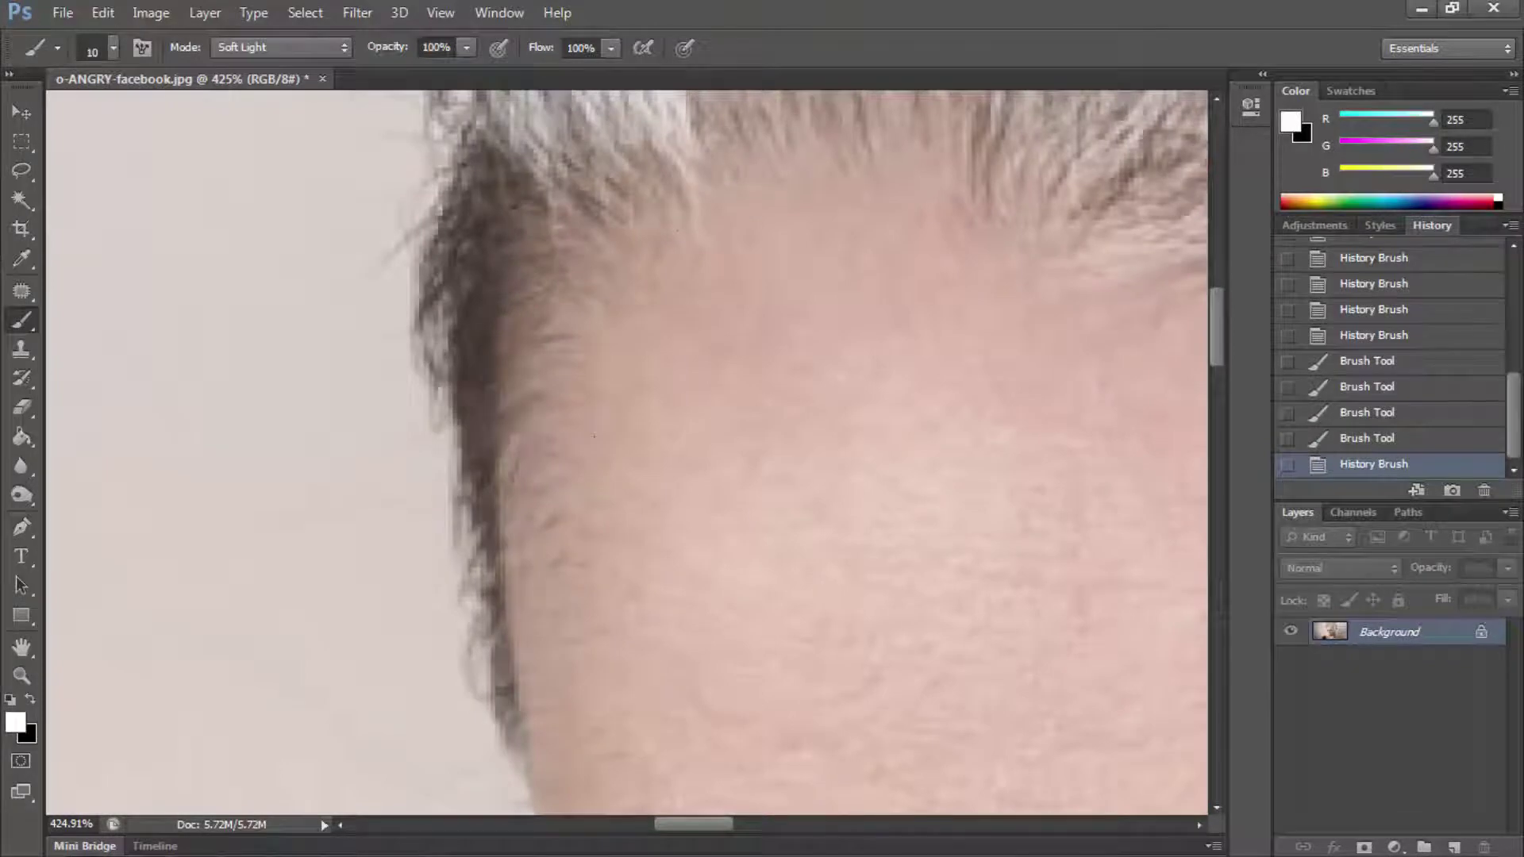
pyautogui.click(555, 381)
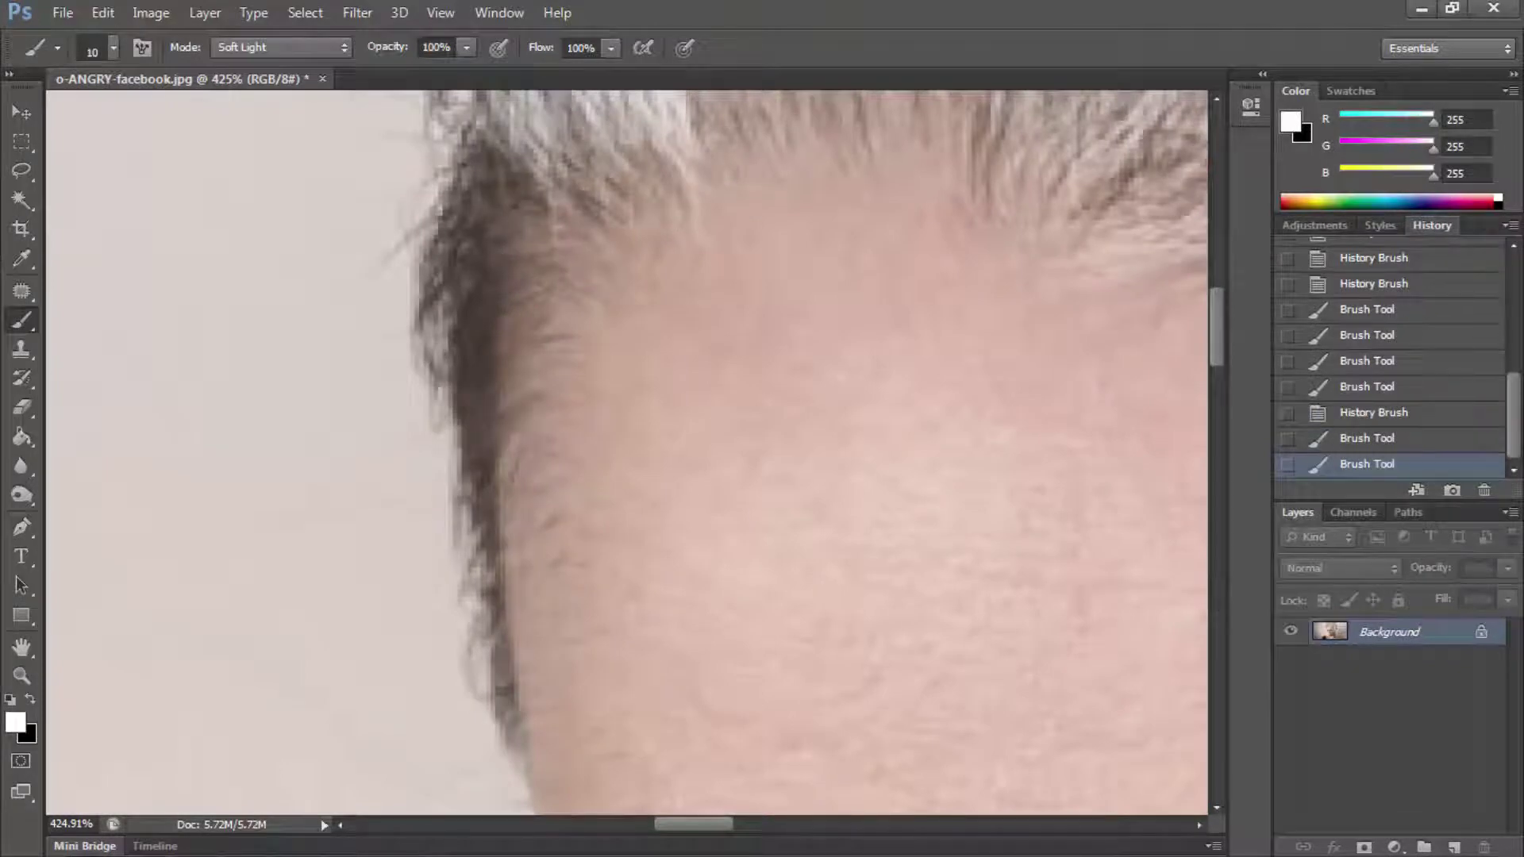
pyautogui.rightClick(715, 421)
pyautogui.moveTo(742, 467); pyautogui.dragTo(751, 474)
pyautogui.press('Return')
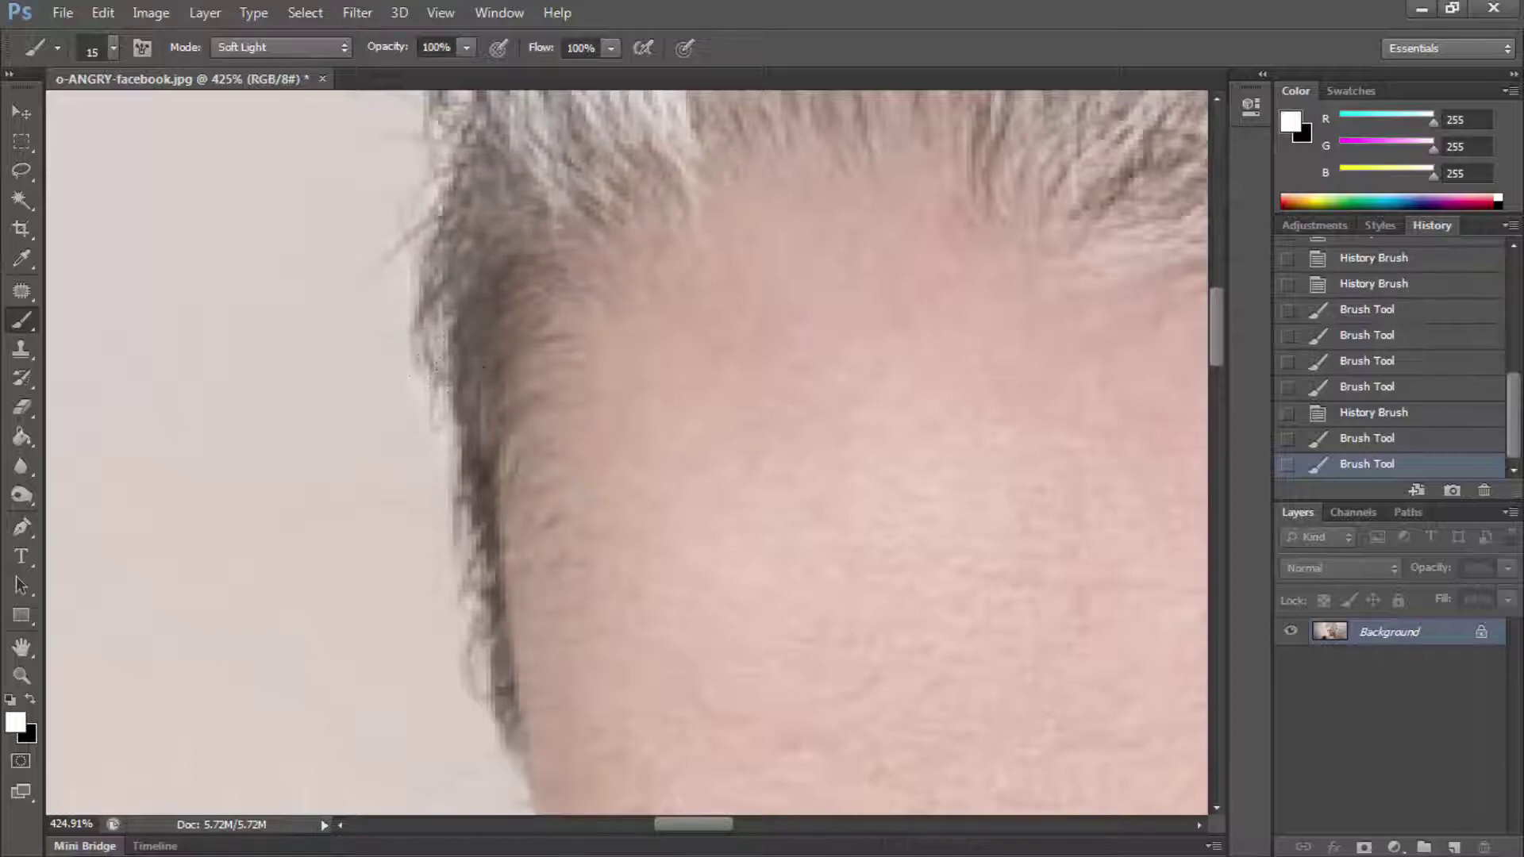
pyautogui.moveTo(433, 252); pyautogui.dragTo(480, 245)
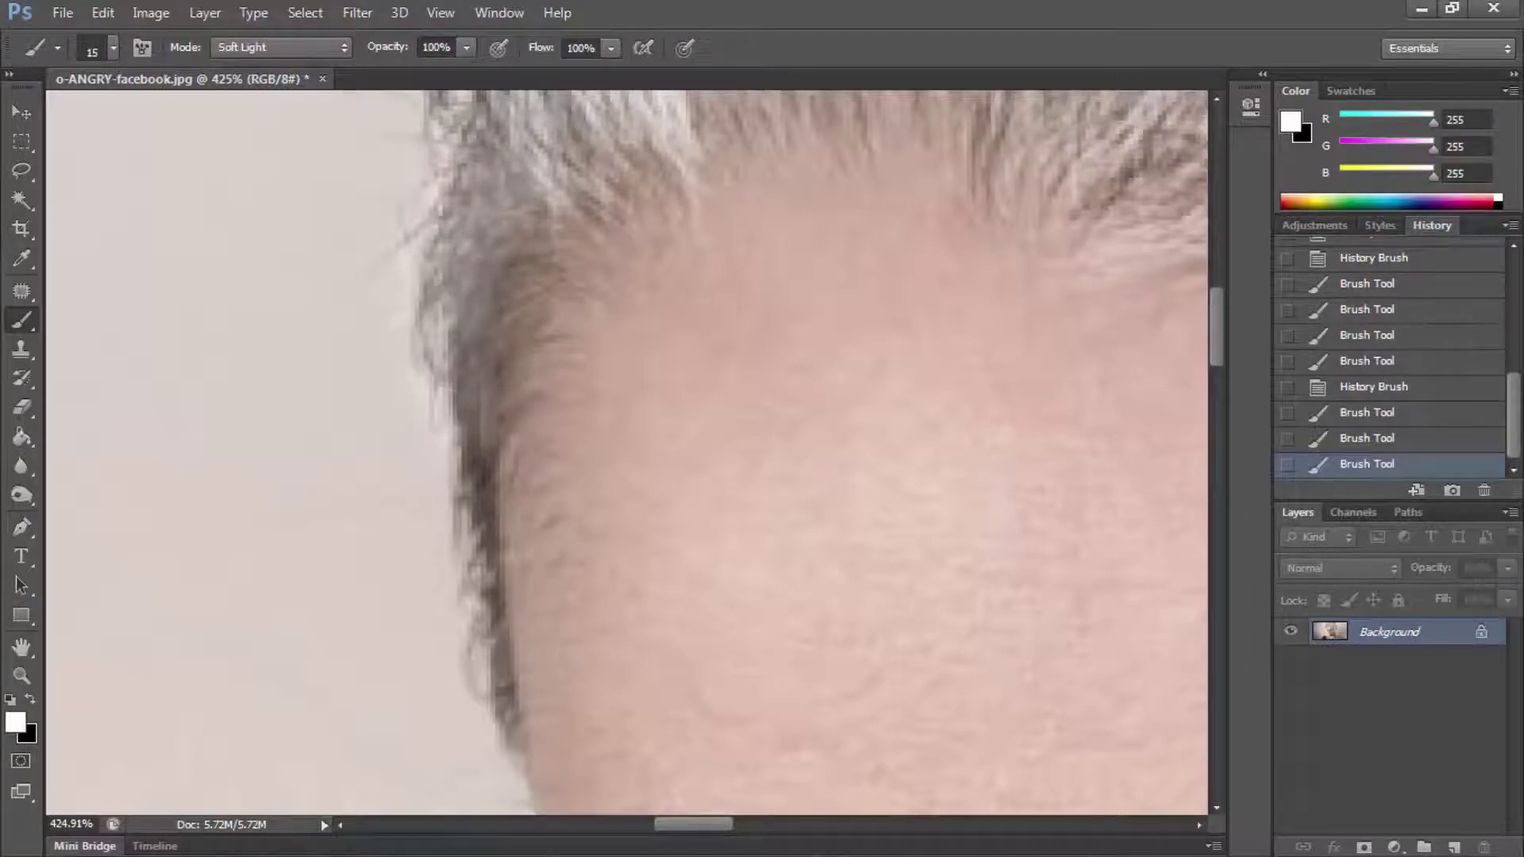
# Step: Lighten the fine hair strands at the temple edge with an 8 px white brush
pyautogui.click(566, 403)
pyautogui.rightClick(565, 403)
pyautogui.moveTo(589, 410); pyautogui.dragTo(585, 410)
pyautogui.press('Return')
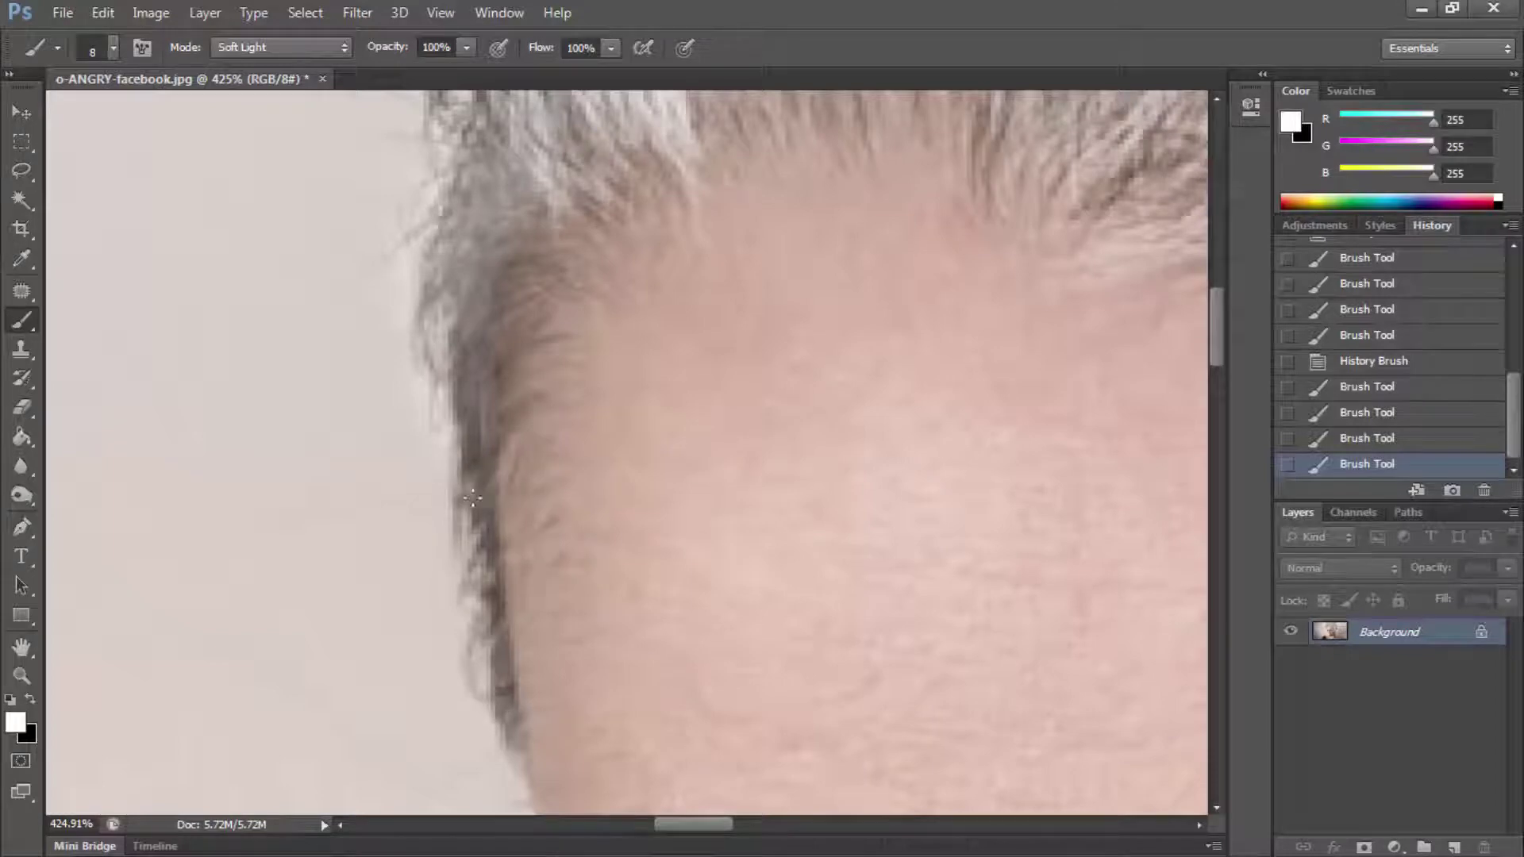
pyautogui.moveTo(472, 498); pyautogui.dragTo(507, 573)
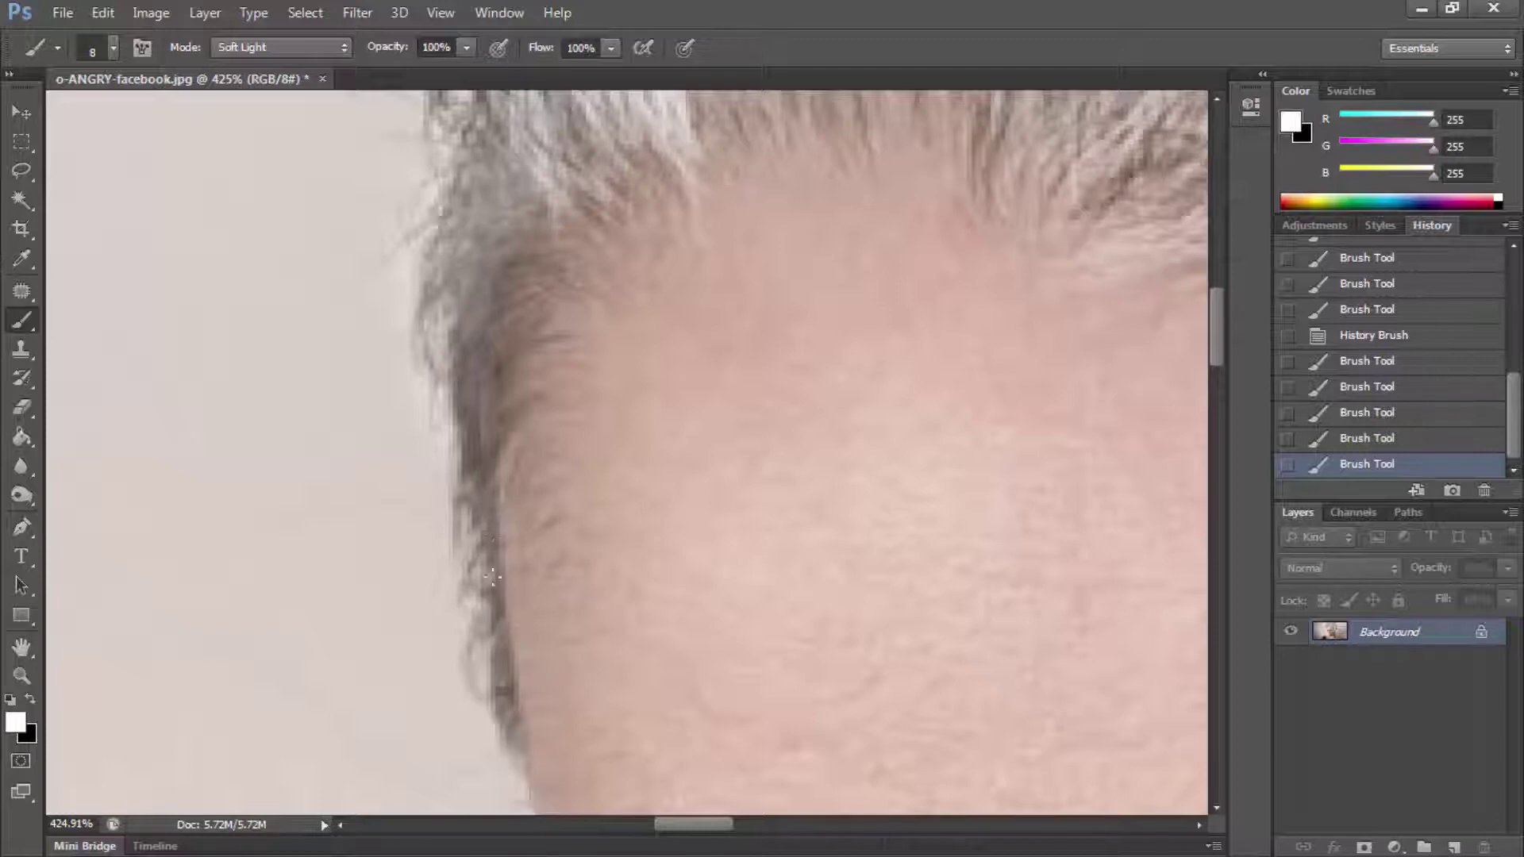
pyautogui.moveTo(494, 639); pyautogui.dragTo(555, 599)
# Step: Brighten more hairline strands at the temple with a larger white brush
pyautogui.rightClick(586, 578)
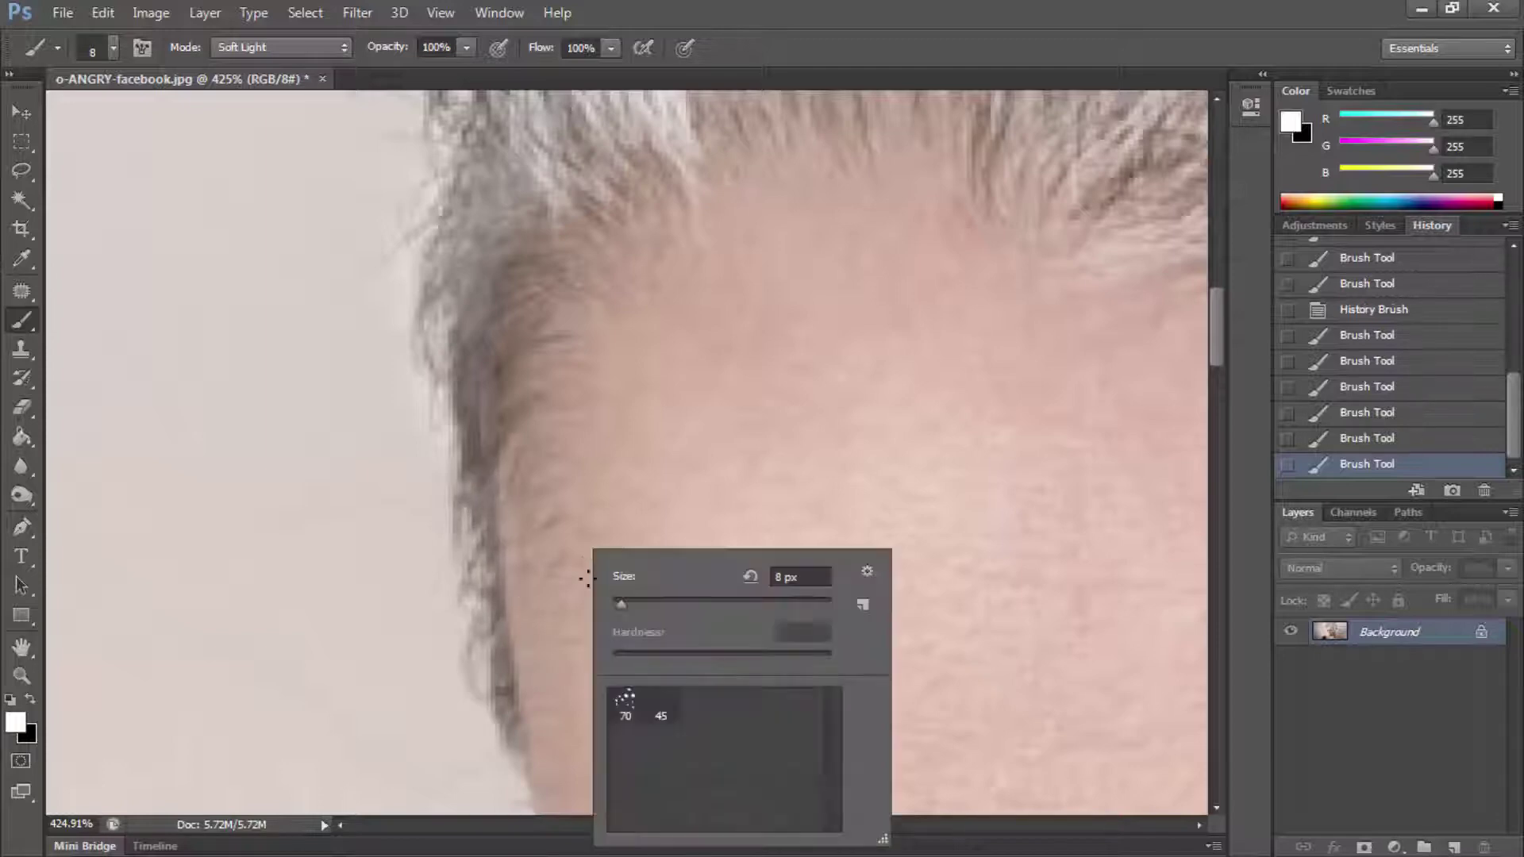
pyautogui.click(508, 671)
pyautogui.click(528, 691)
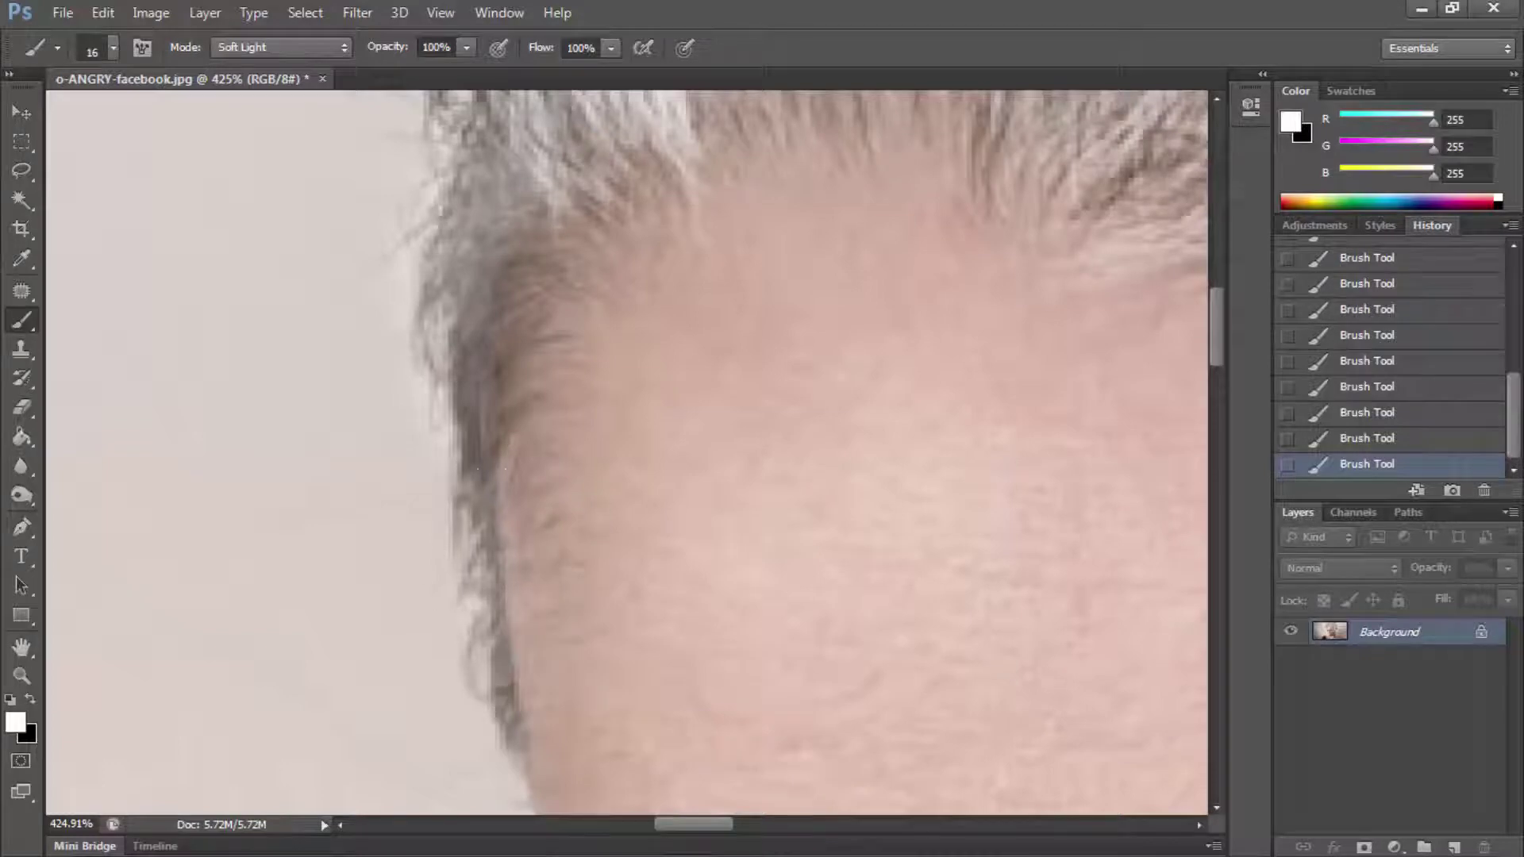
pyautogui.moveTo(508, 365); pyautogui.dragTo(486, 381)
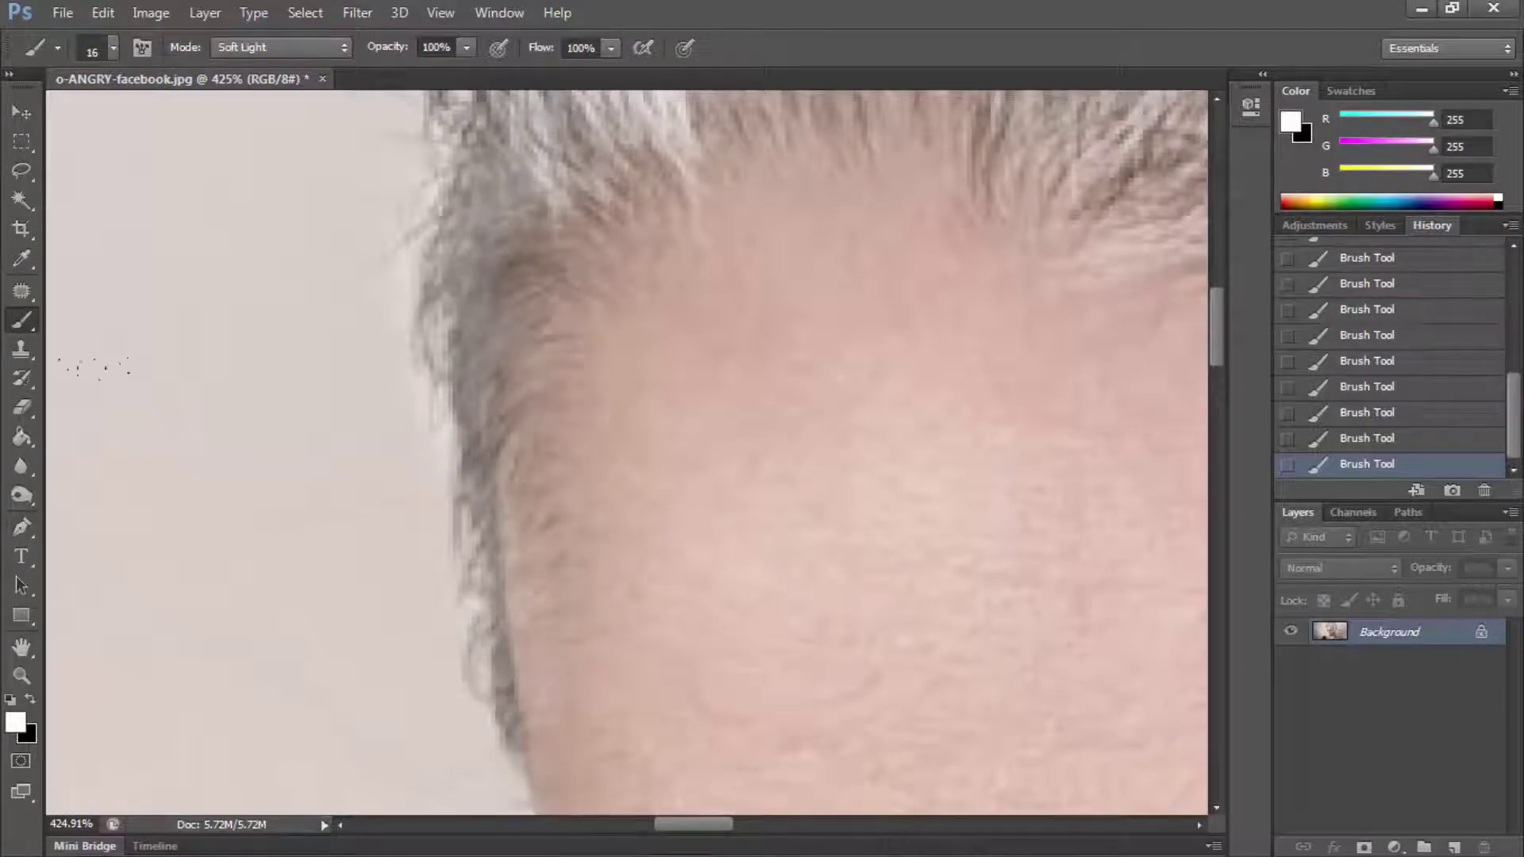
# Step: Undo a stray eraser stroke along the hairline using the History panel
pyautogui.press('e')
pyautogui.moveTo(476, 453)
pyautogui.mouseDown()
pyautogui.moveTo(548, 532)
pyautogui.moveTo(555, 721)
pyautogui.mouseUp()
pyautogui.click(1311, 438)
pyautogui.click(22, 378)
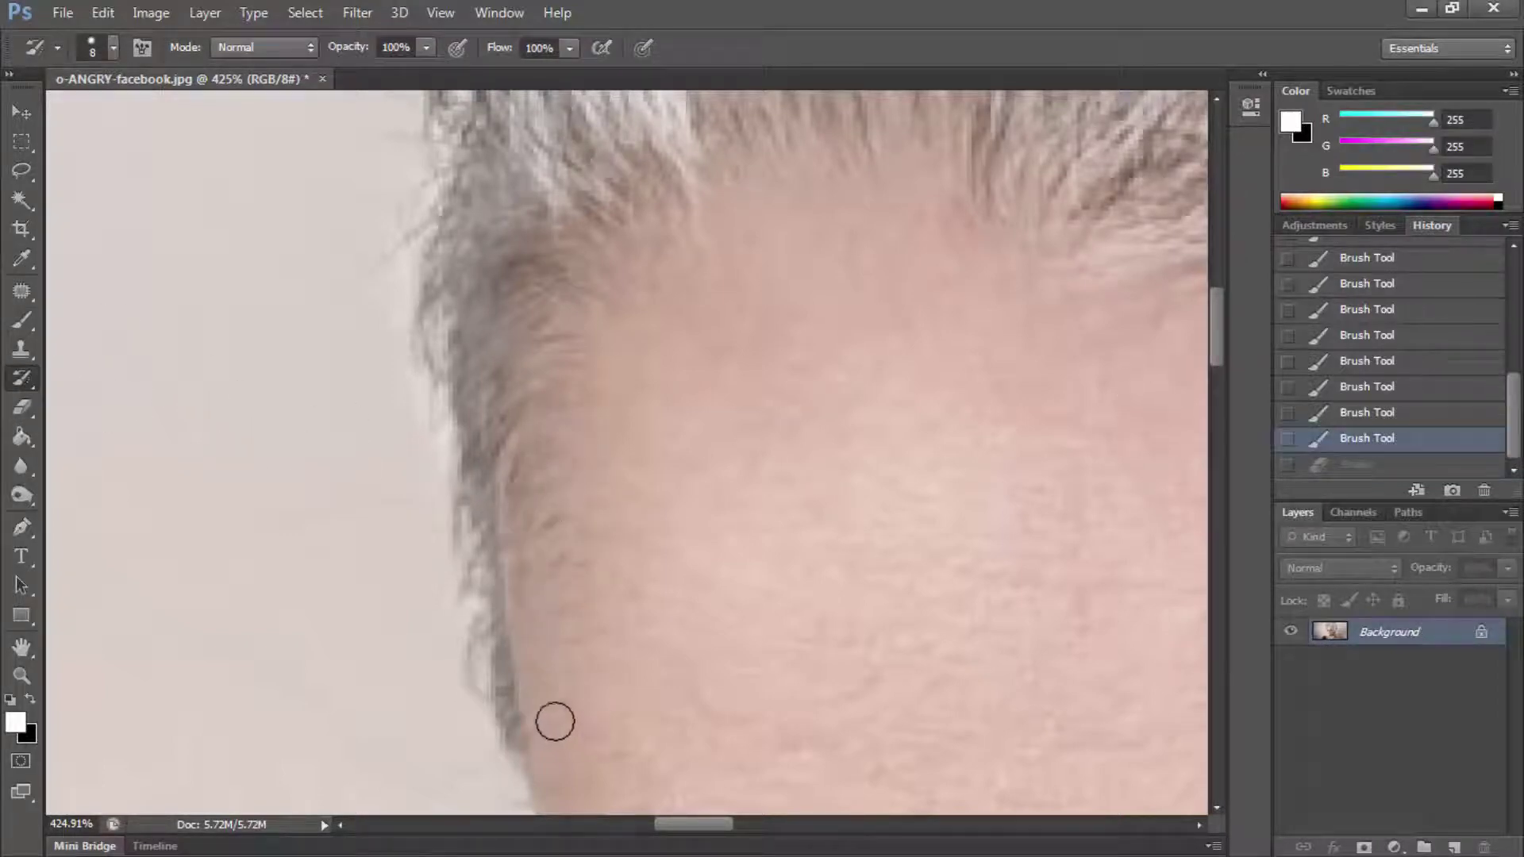
pyautogui.click(22, 675)
pyautogui.hotkey('ctrl', '0')
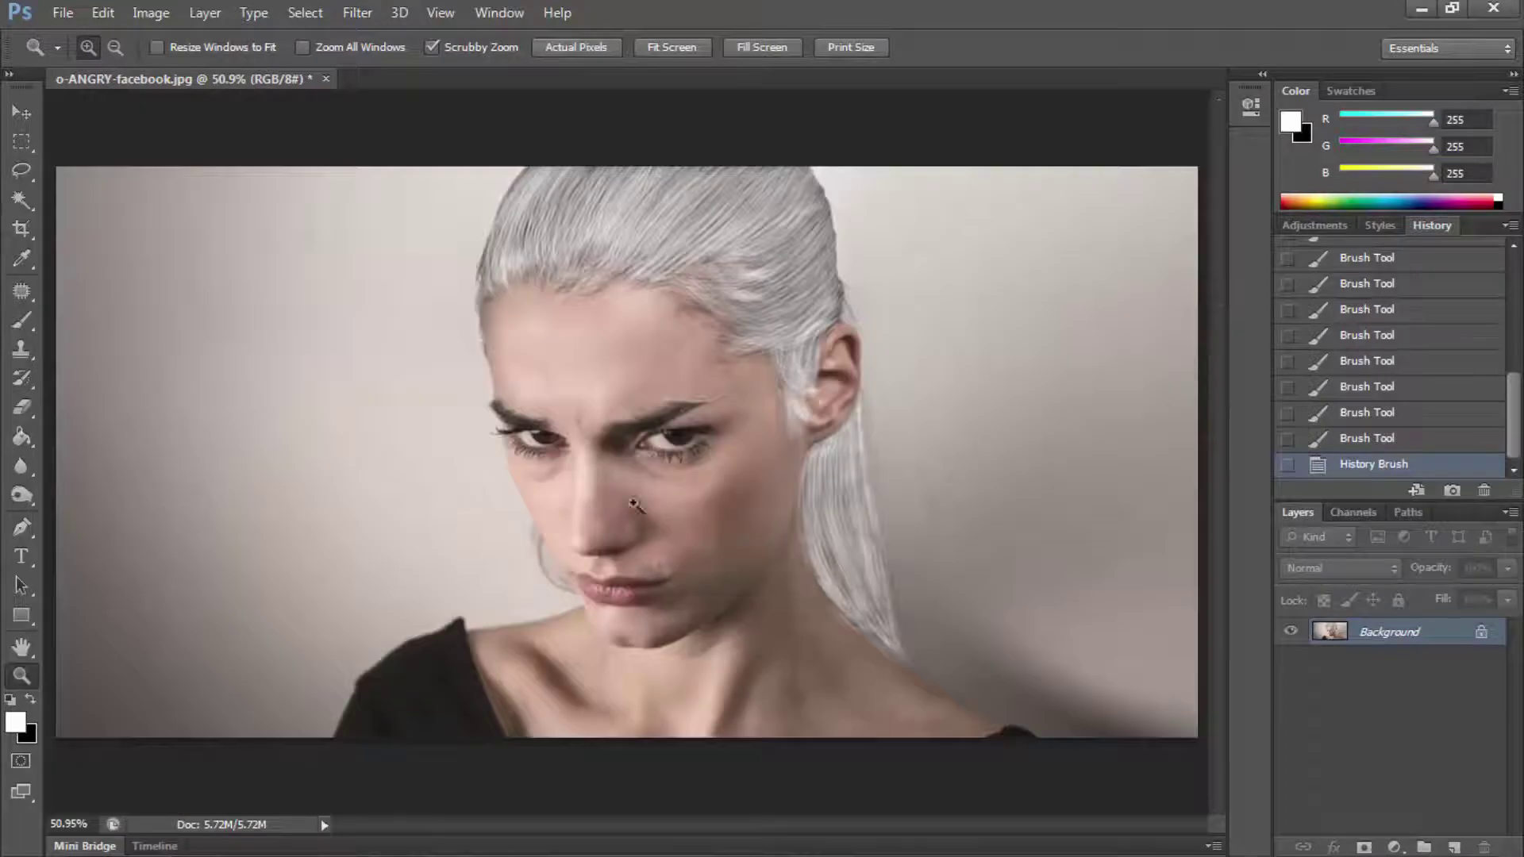
# Step: Zoom in on the eyebrow and set the white Soft Light brush to 21 px
pyautogui.click(990, 317)
pyautogui.rightClick(397, 537)
pyautogui.click(397, 537)
pyautogui.click(476, 445)
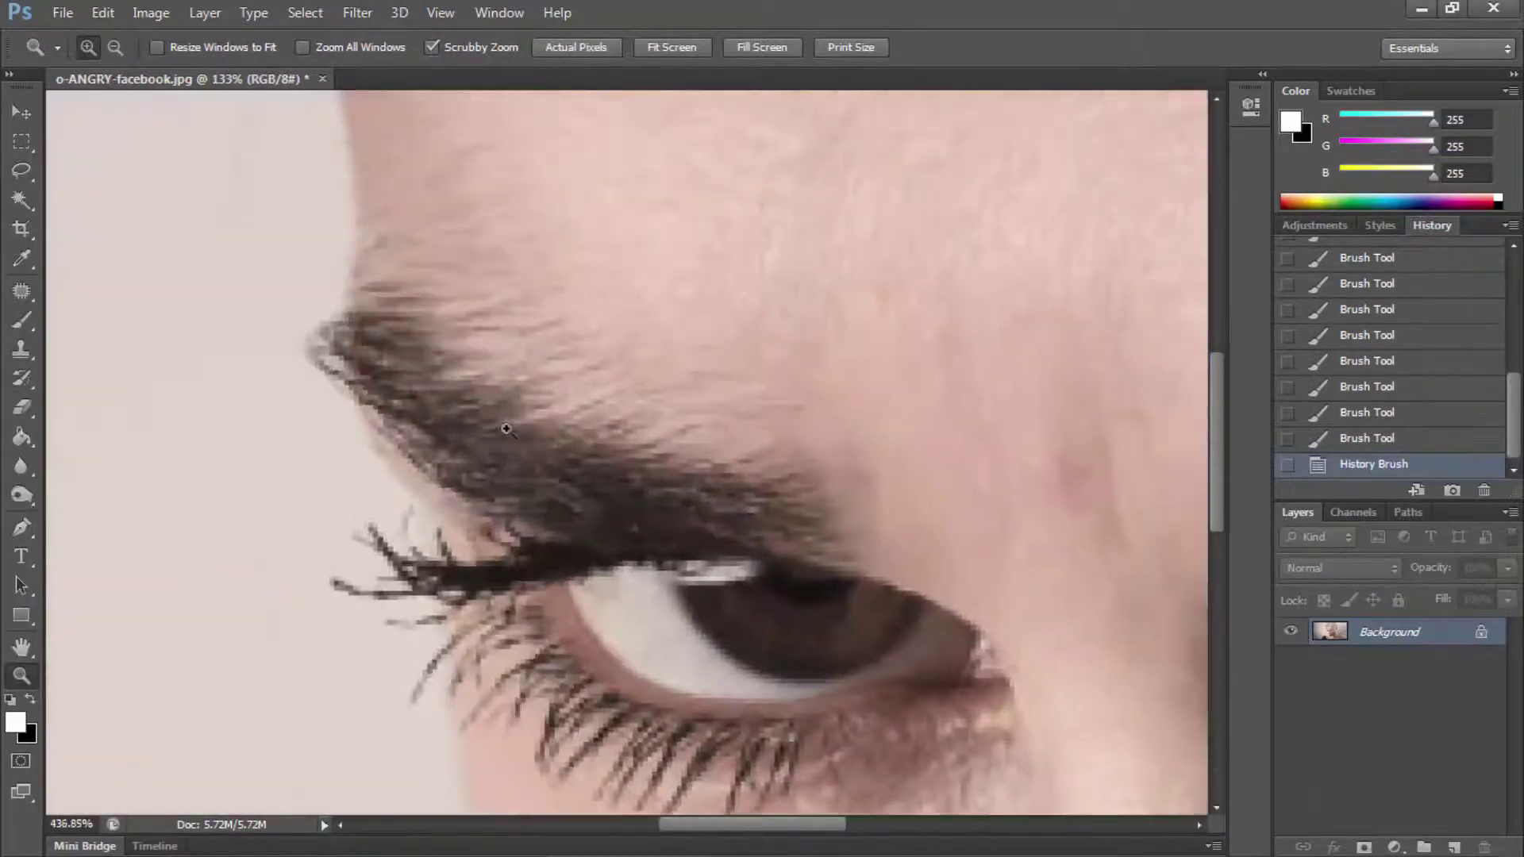
pyautogui.press('b')
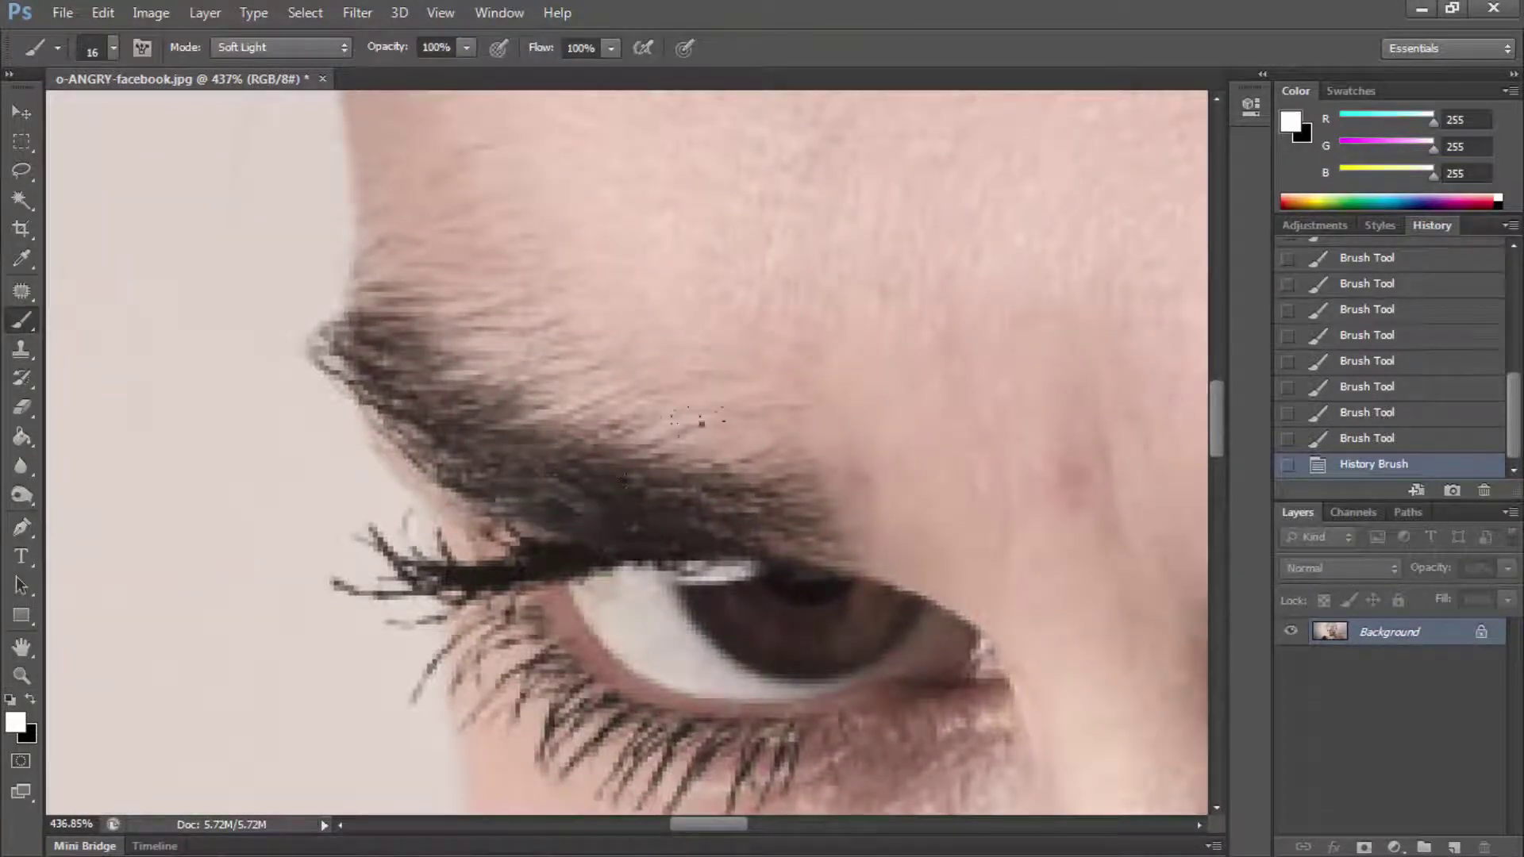
pyautogui.rightClick(701, 422)
pyautogui.click(653, 508)
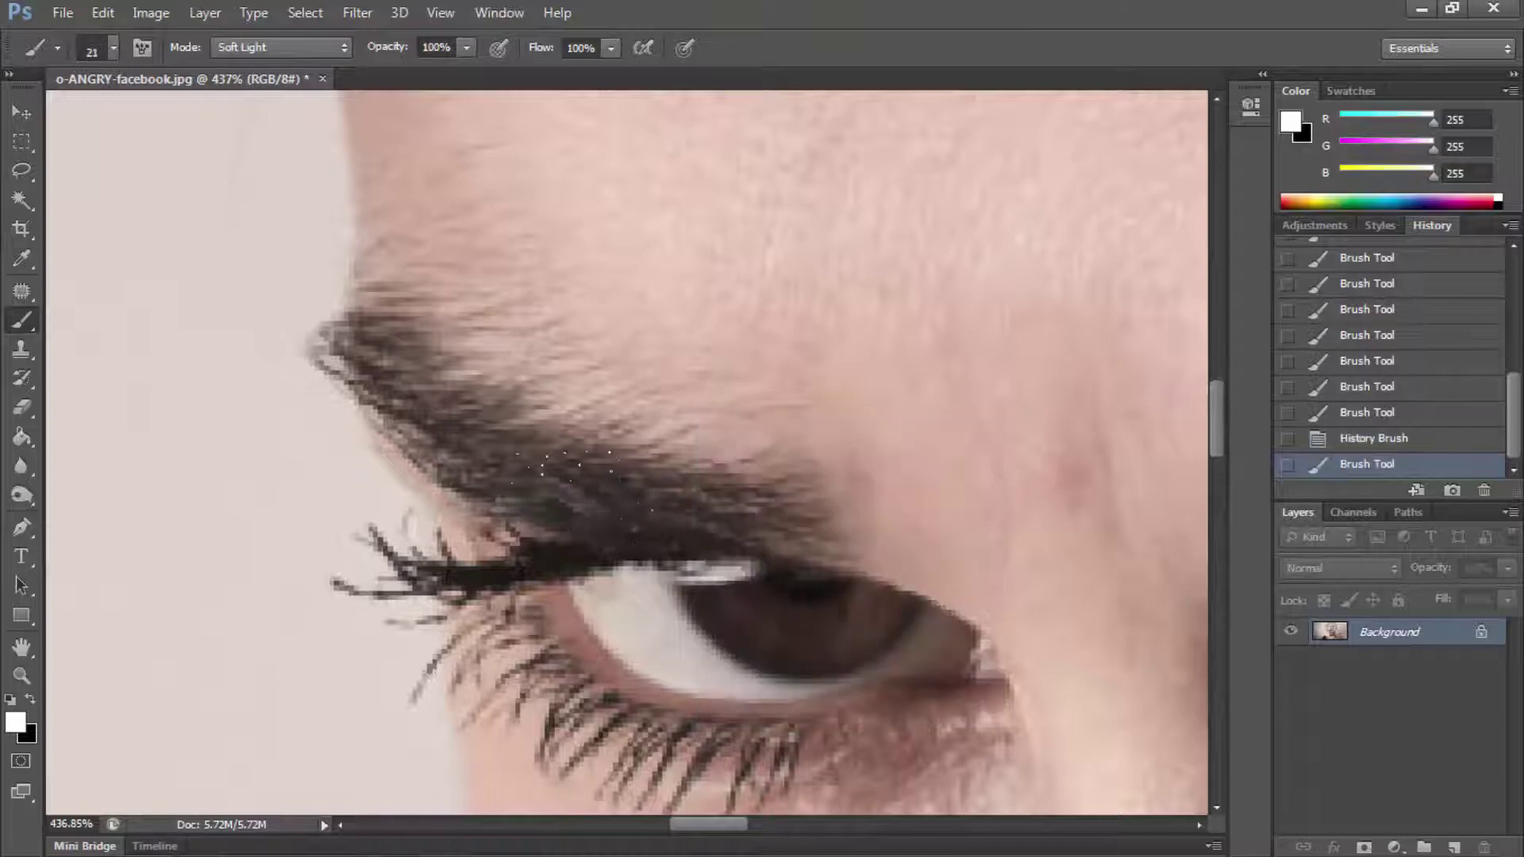
# Step: Paint white strokes across the eyebrow until it turns silvery grey
pyautogui.click(718, 500)
pyautogui.moveTo(766, 513); pyautogui.dragTo(568, 480)
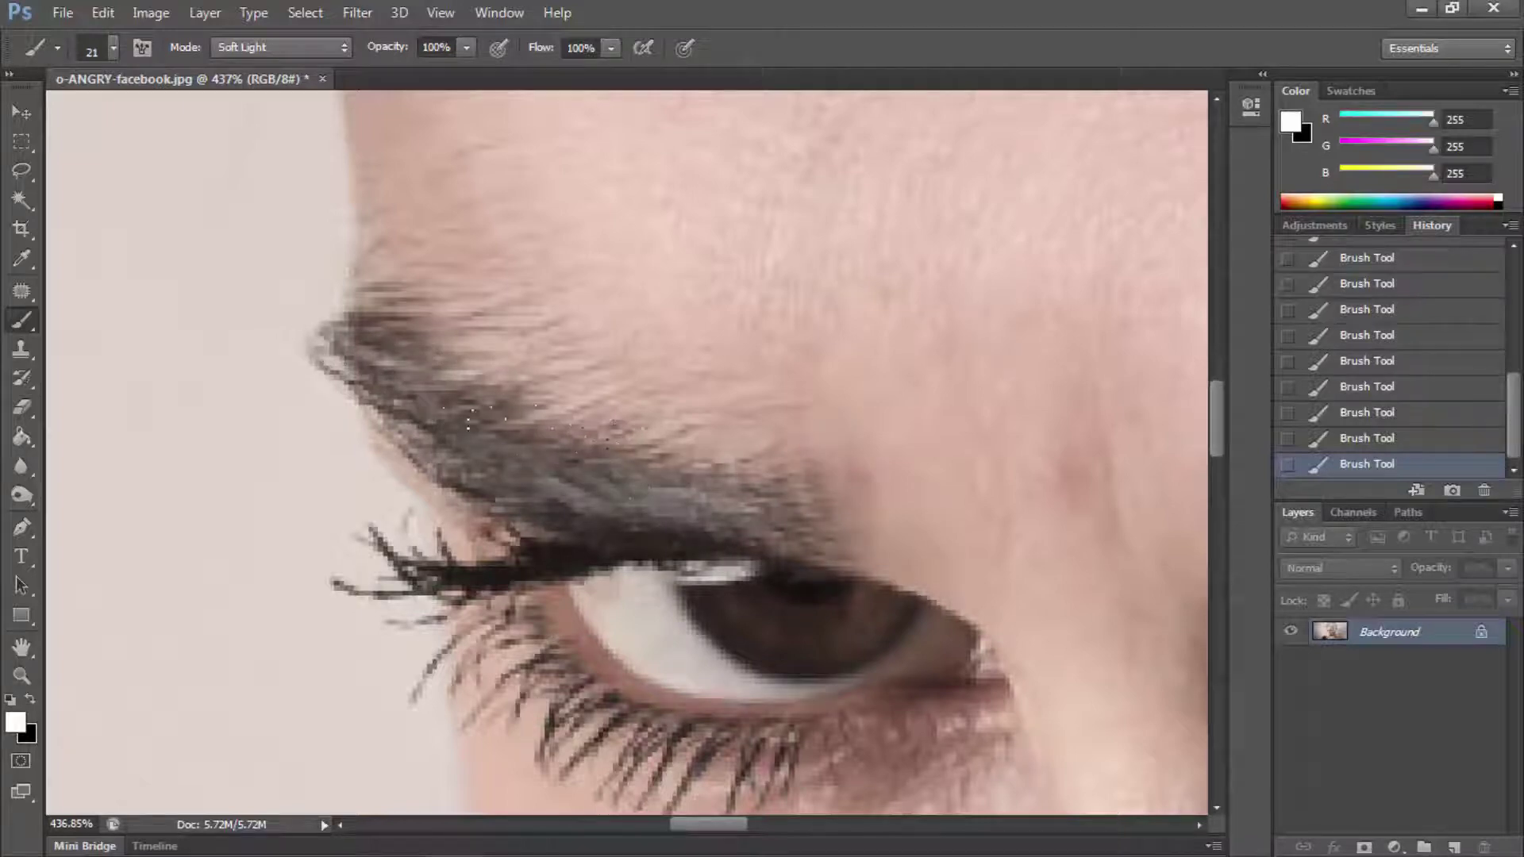
pyautogui.moveTo(702, 504); pyautogui.dragTo(460, 417)
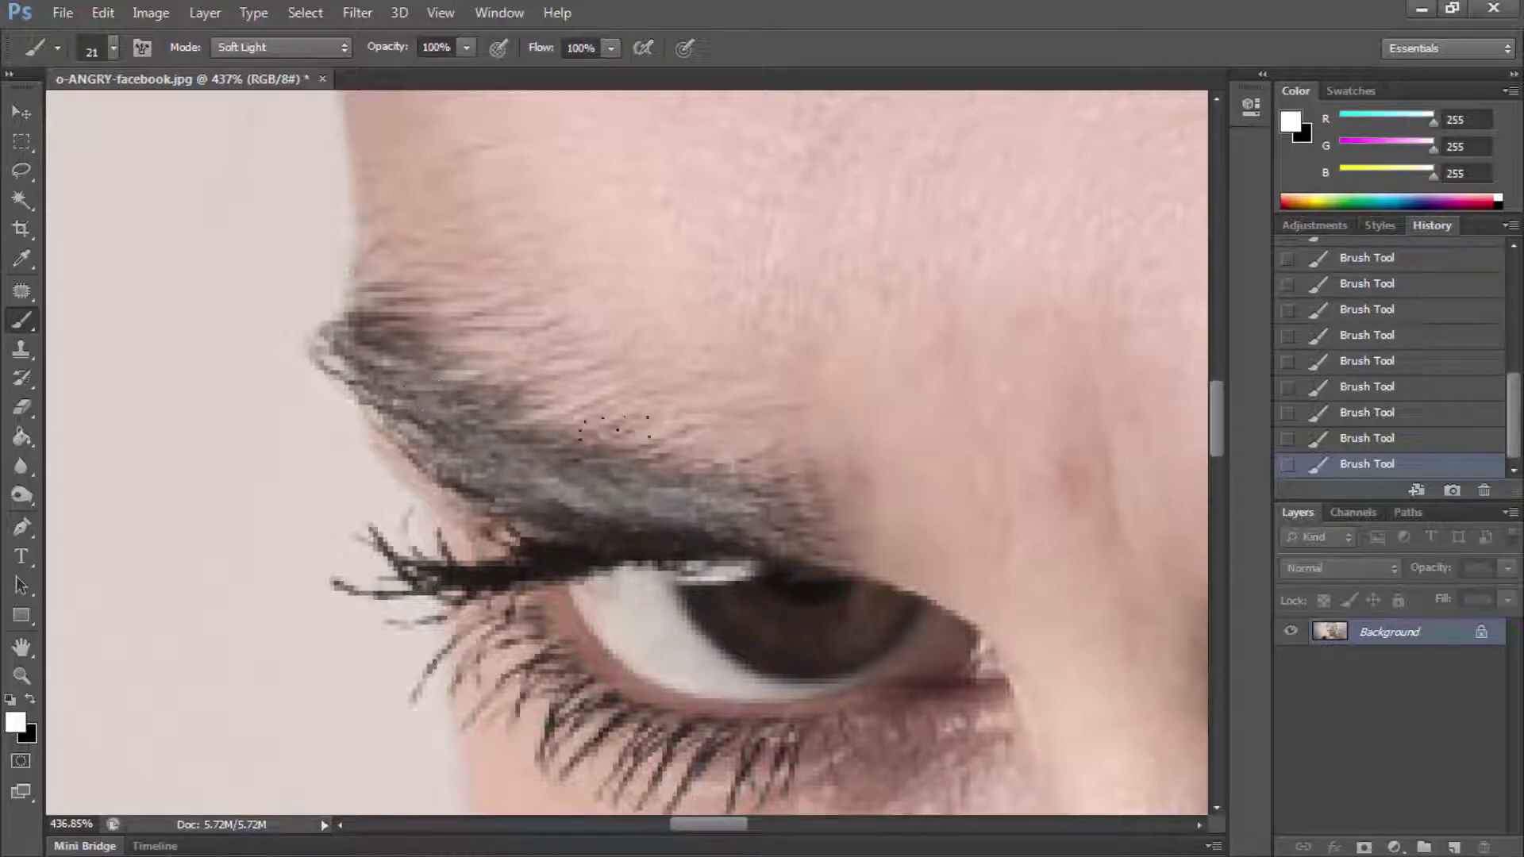
pyautogui.moveTo(616, 426)
pyautogui.mouseDown()
pyautogui.moveTo(556, 460)
pyautogui.moveTo(509, 444)
pyautogui.mouseUp()
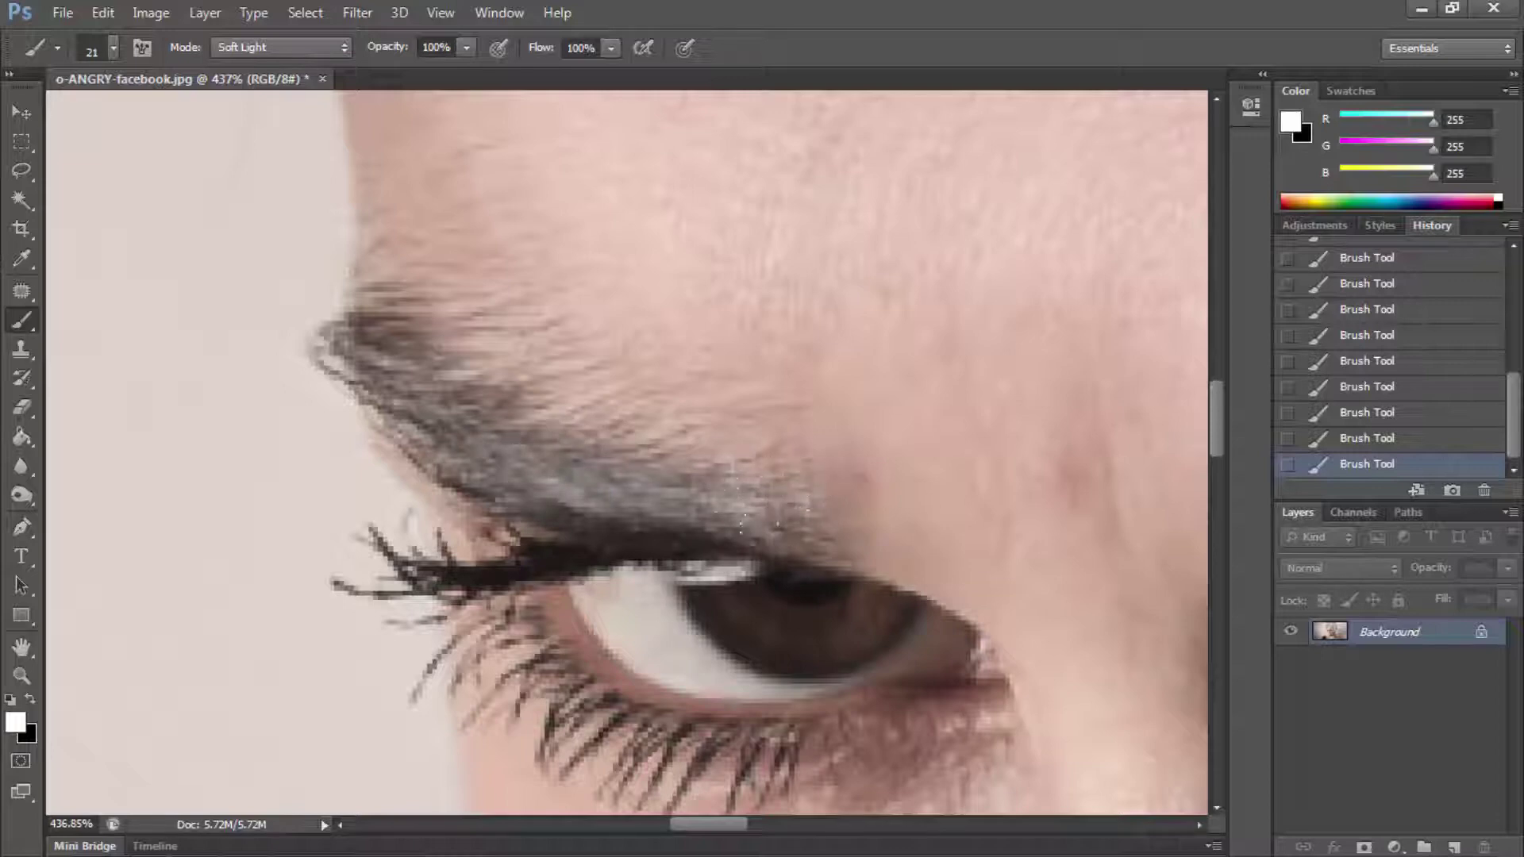
pyautogui.moveTo(742, 518)
pyautogui.mouseDown()
pyautogui.moveTo(580, 492)
pyautogui.moveTo(556, 444)
pyautogui.moveTo(452, 461)
pyautogui.moveTo(556, 501)
pyautogui.moveTo(372, 327)
pyautogui.moveTo(445, 359)
pyautogui.moveTo(486, 415)
pyautogui.moveTo(567, 454)
pyautogui.mouseUp()
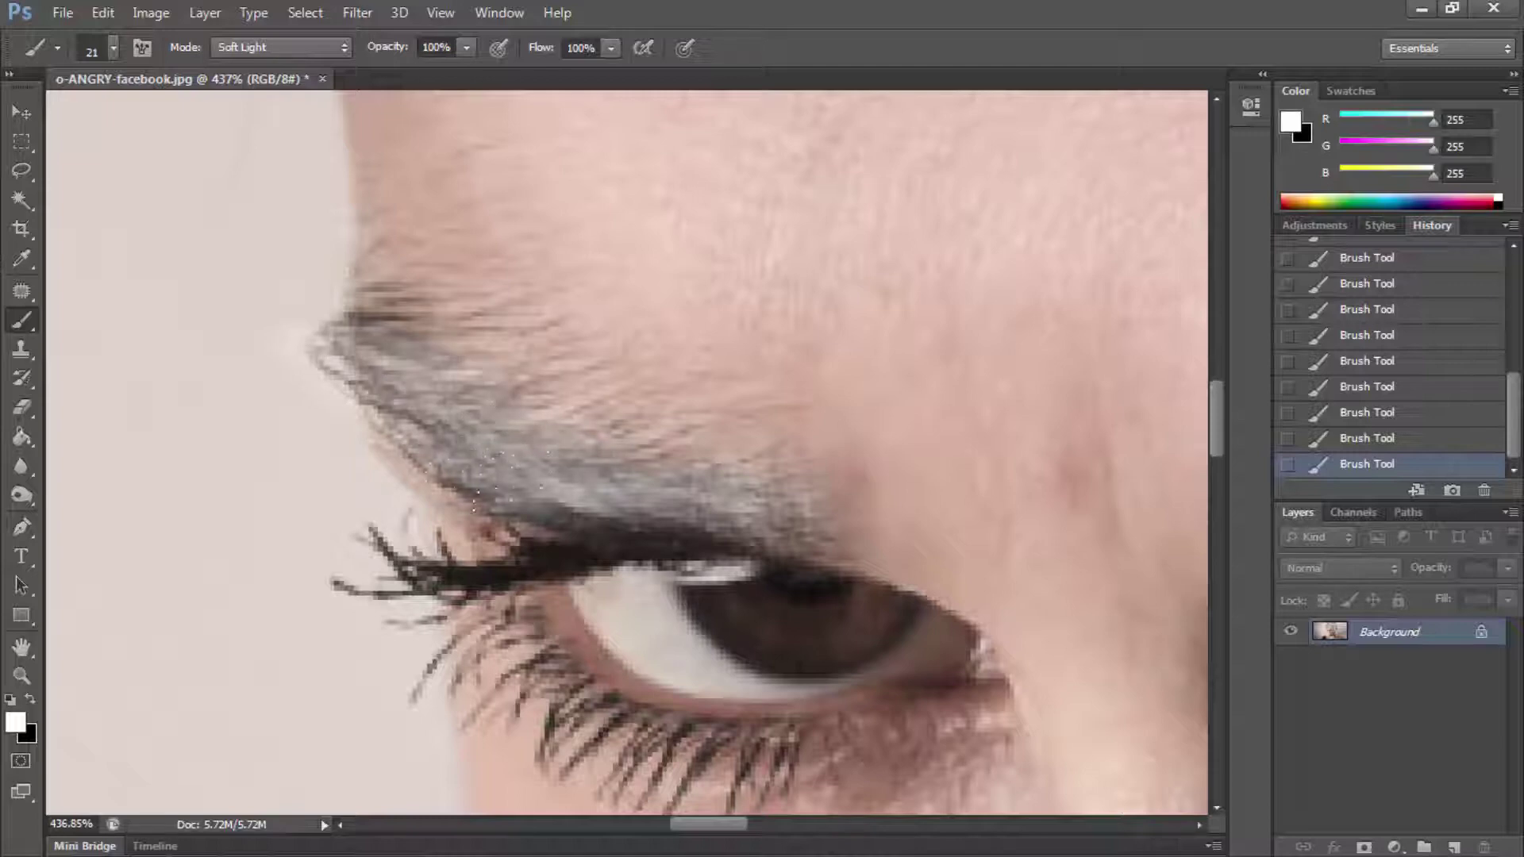
pyautogui.moveTo(372, 338); pyautogui.dragTo(401, 297)
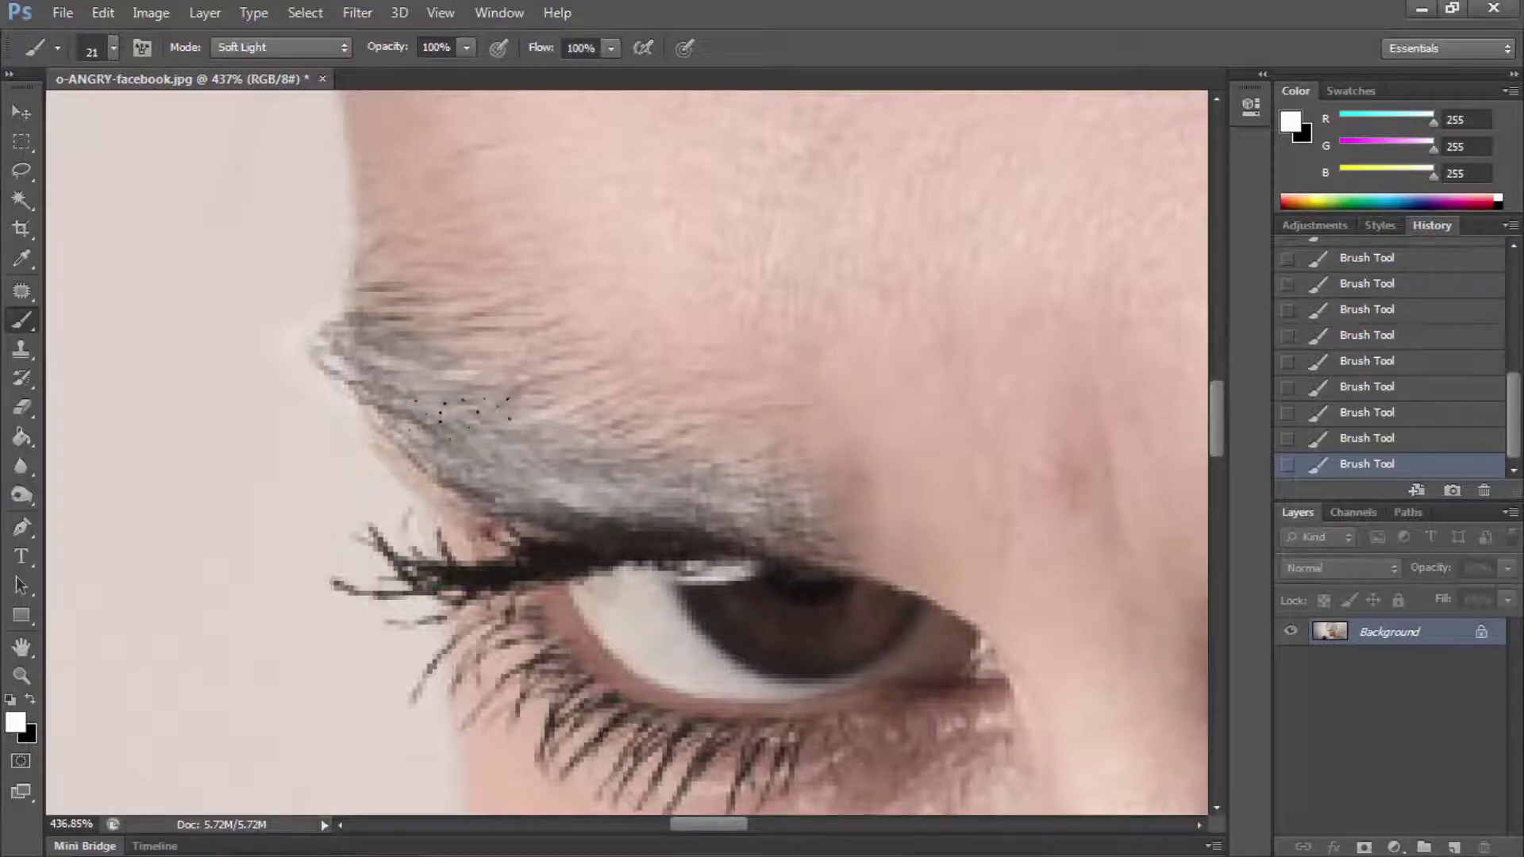
pyautogui.press('z')
pyautogui.hotkey('ctrl', '0')
pyautogui.moveTo(476, 477); pyautogui.dragTo(527, 481)
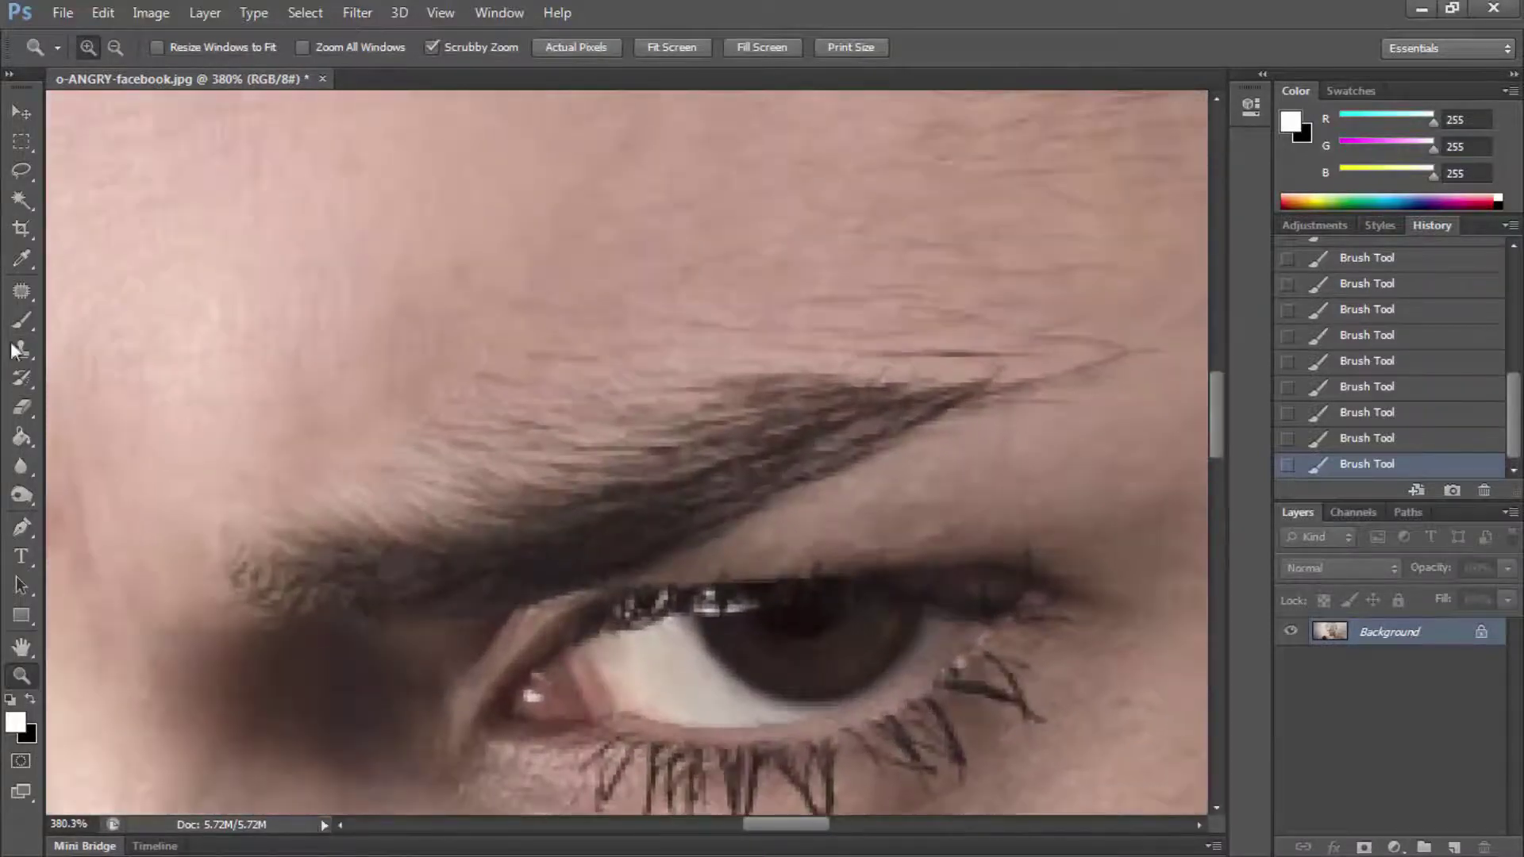
# Step: Paint the second eyebrow white from inner end to tail, then fit the image on screen
pyautogui.click(22, 320)
pyautogui.moveTo(318, 552)
pyautogui.mouseDown()
pyautogui.moveTo(421, 563)
pyautogui.moveTo(659, 456)
pyautogui.moveTo(809, 413)
pyautogui.moveTo(409, 594)
pyautogui.moveTo(524, 578)
pyautogui.moveTo(841, 429)
pyautogui.moveTo(721, 462)
pyautogui.moveTo(794, 401)
pyautogui.moveTo(921, 401)
pyautogui.moveTo(651, 498)
pyautogui.moveTo(397, 562)
pyautogui.moveTo(635, 468)
pyautogui.moveTo(992, 385)
pyautogui.moveTo(659, 532)
pyautogui.moveTo(656, 504)
pyautogui.moveTo(873, 433)
pyautogui.moveTo(715, 460)
pyautogui.moveTo(770, 397)
pyautogui.moveTo(560, 522)
pyautogui.moveTo(311, 602)
pyautogui.moveTo(254, 586)
pyautogui.mouseUp()
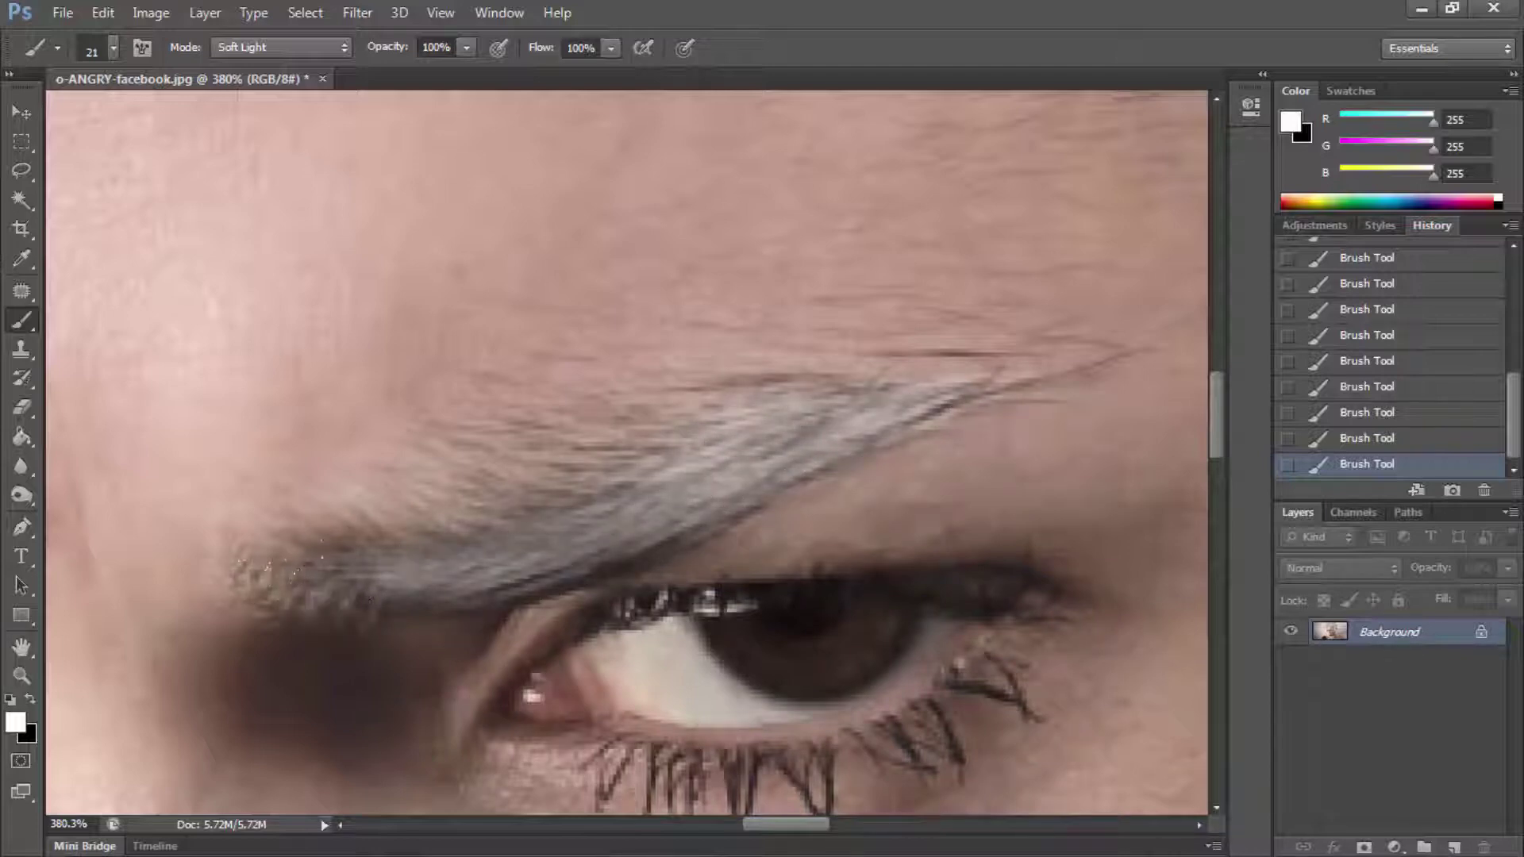
pyautogui.moveTo(349, 530)
pyautogui.mouseDown()
pyautogui.moveTo(360, 562)
pyautogui.moveTo(559, 496)
pyautogui.moveTo(674, 500)
pyautogui.moveTo(659, 516)
pyautogui.moveTo(695, 524)
pyautogui.moveTo(897, 411)
pyautogui.mouseUp()
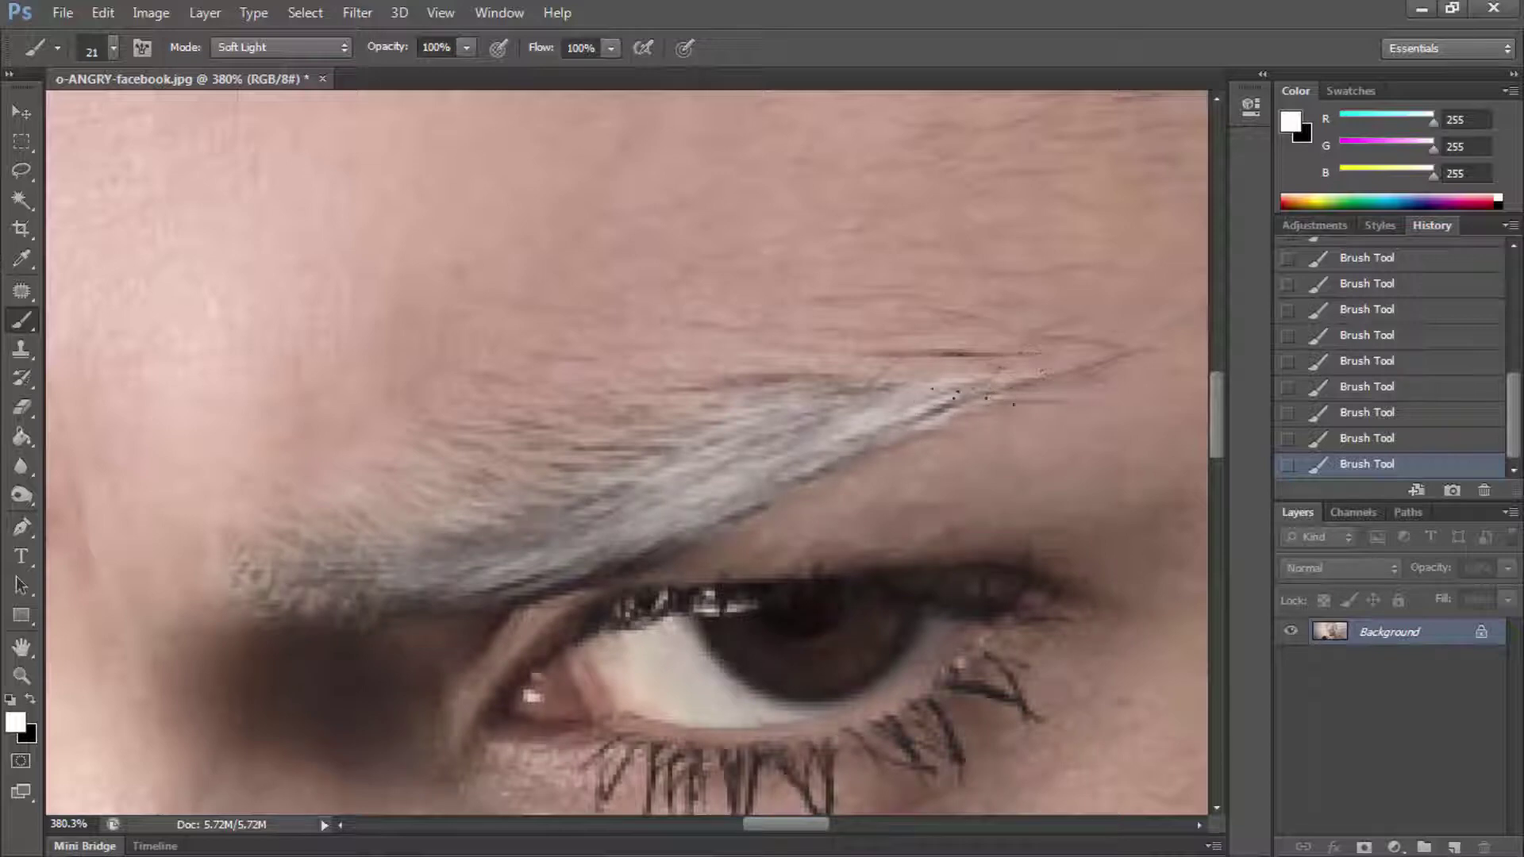
pyautogui.moveTo(985, 389)
pyautogui.mouseDown()
pyautogui.moveTo(1024, 377)
pyautogui.moveTo(929, 389)
pyautogui.mouseUp()
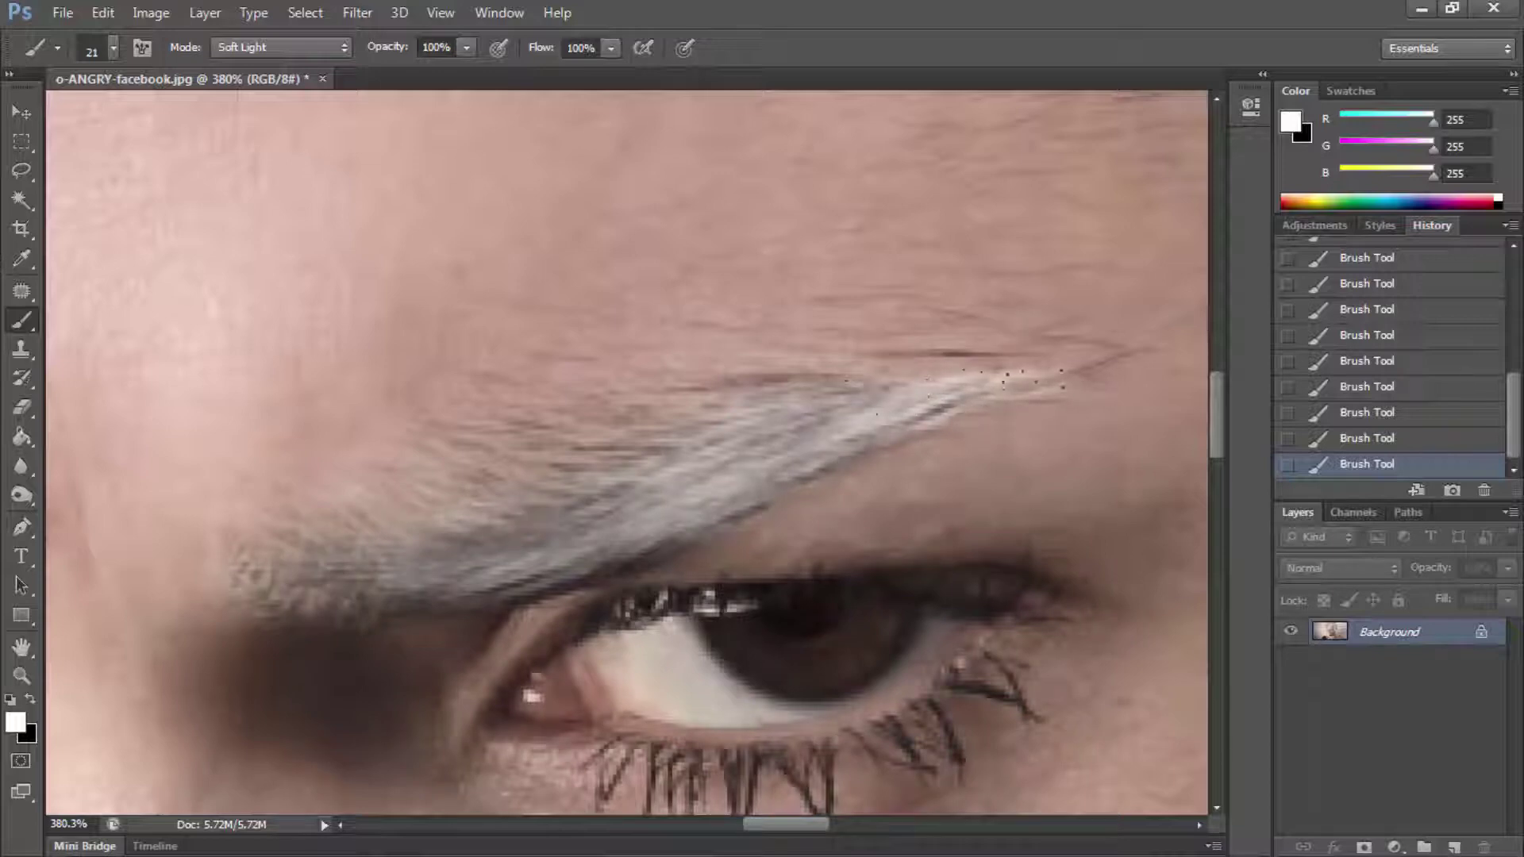
pyautogui.click(19, 683)
pyautogui.hotkey('ctrl', '0')
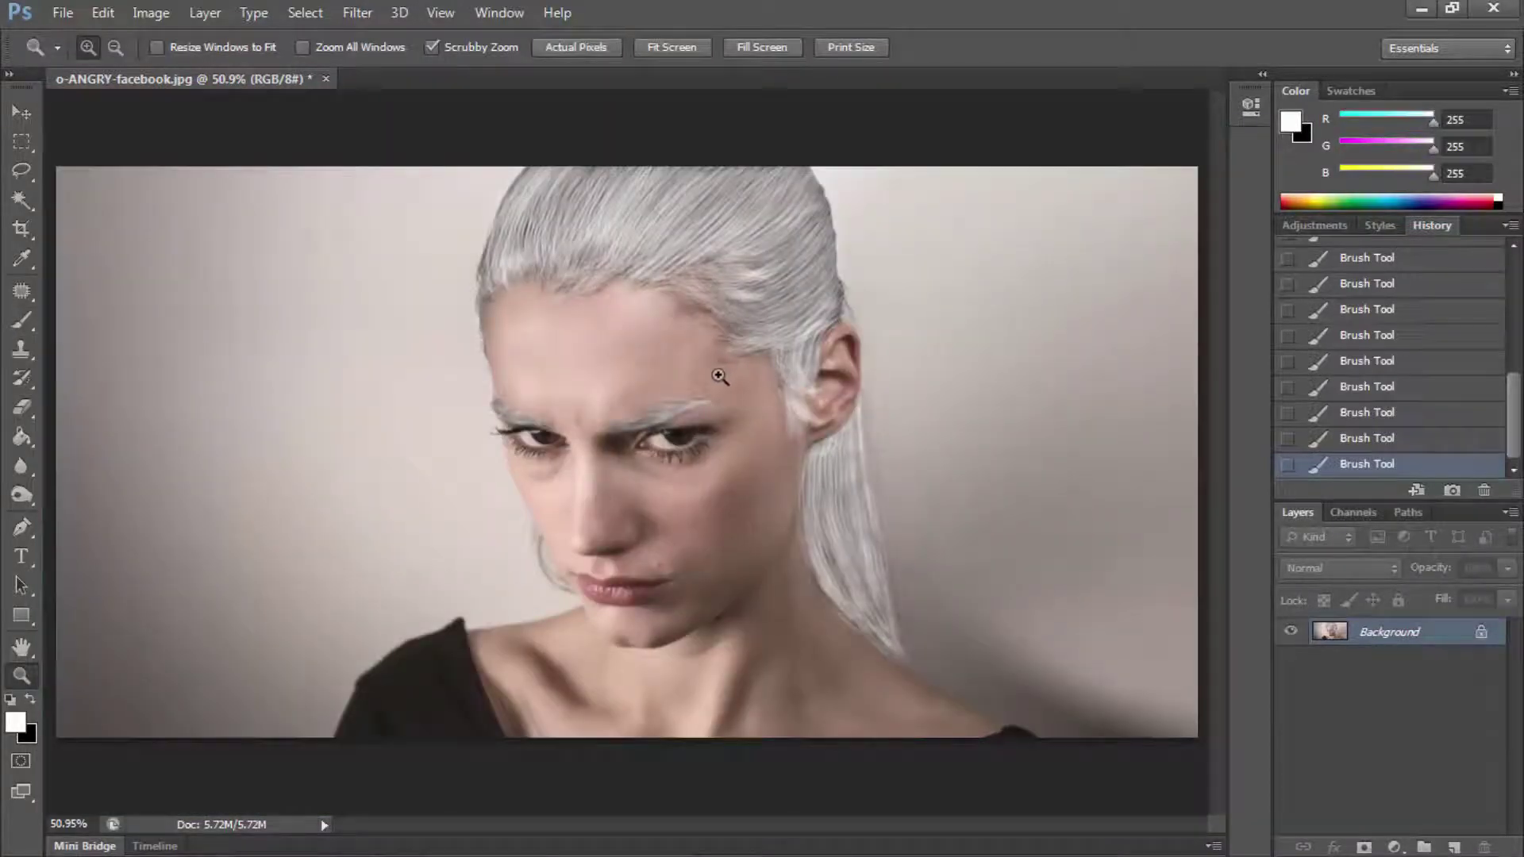
# Step: Apply Filter > Oil Paint with Shine at 0 and lowered Cleanliness
pyautogui.click(357, 13)
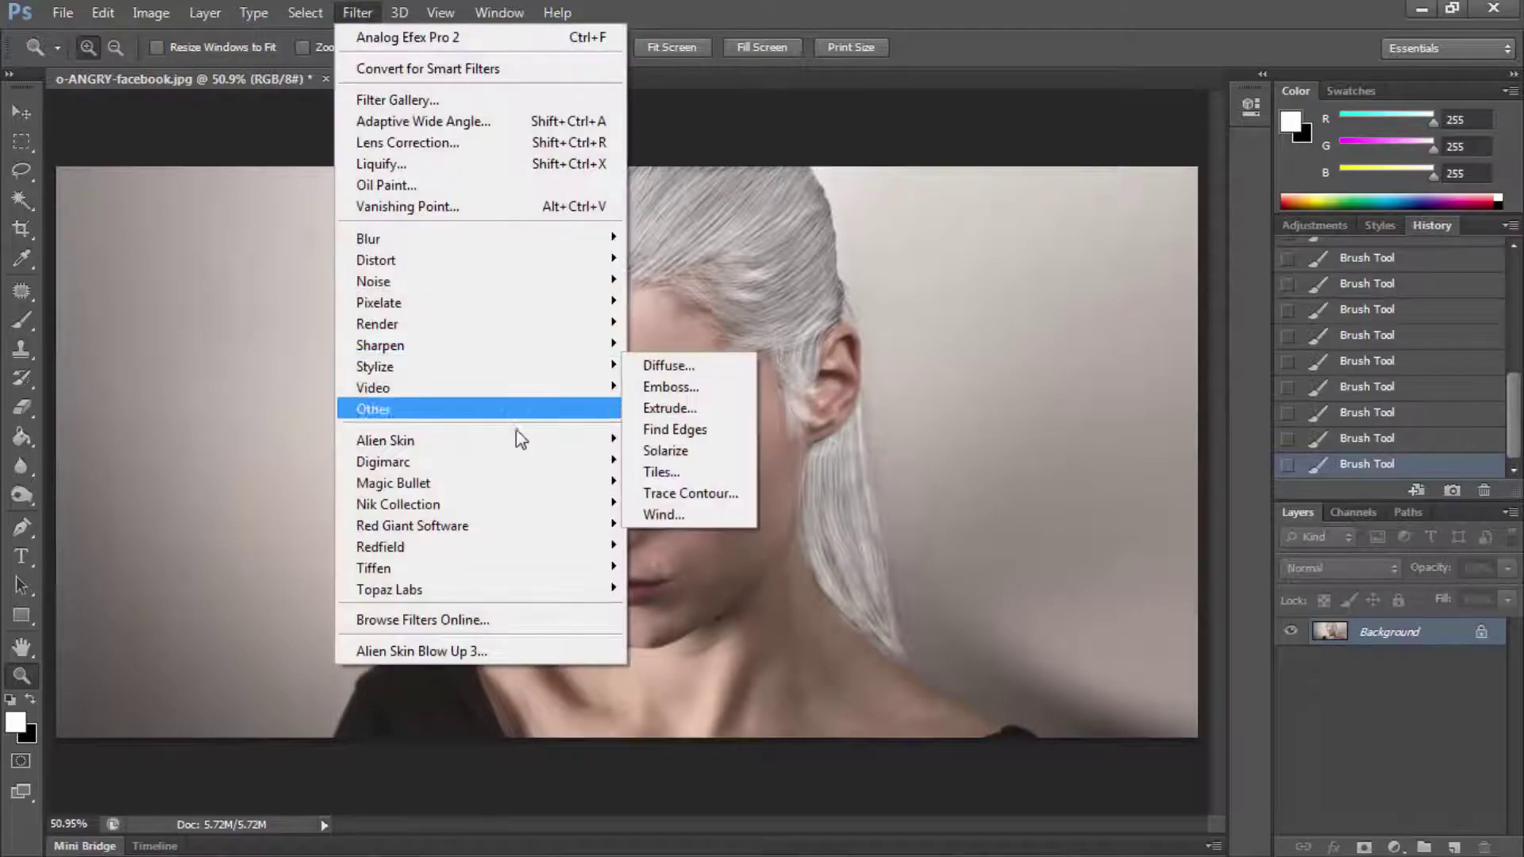
pyautogui.click(444, 177)
pyautogui.moveTo(1262, 482); pyautogui.dragTo(1239, 482)
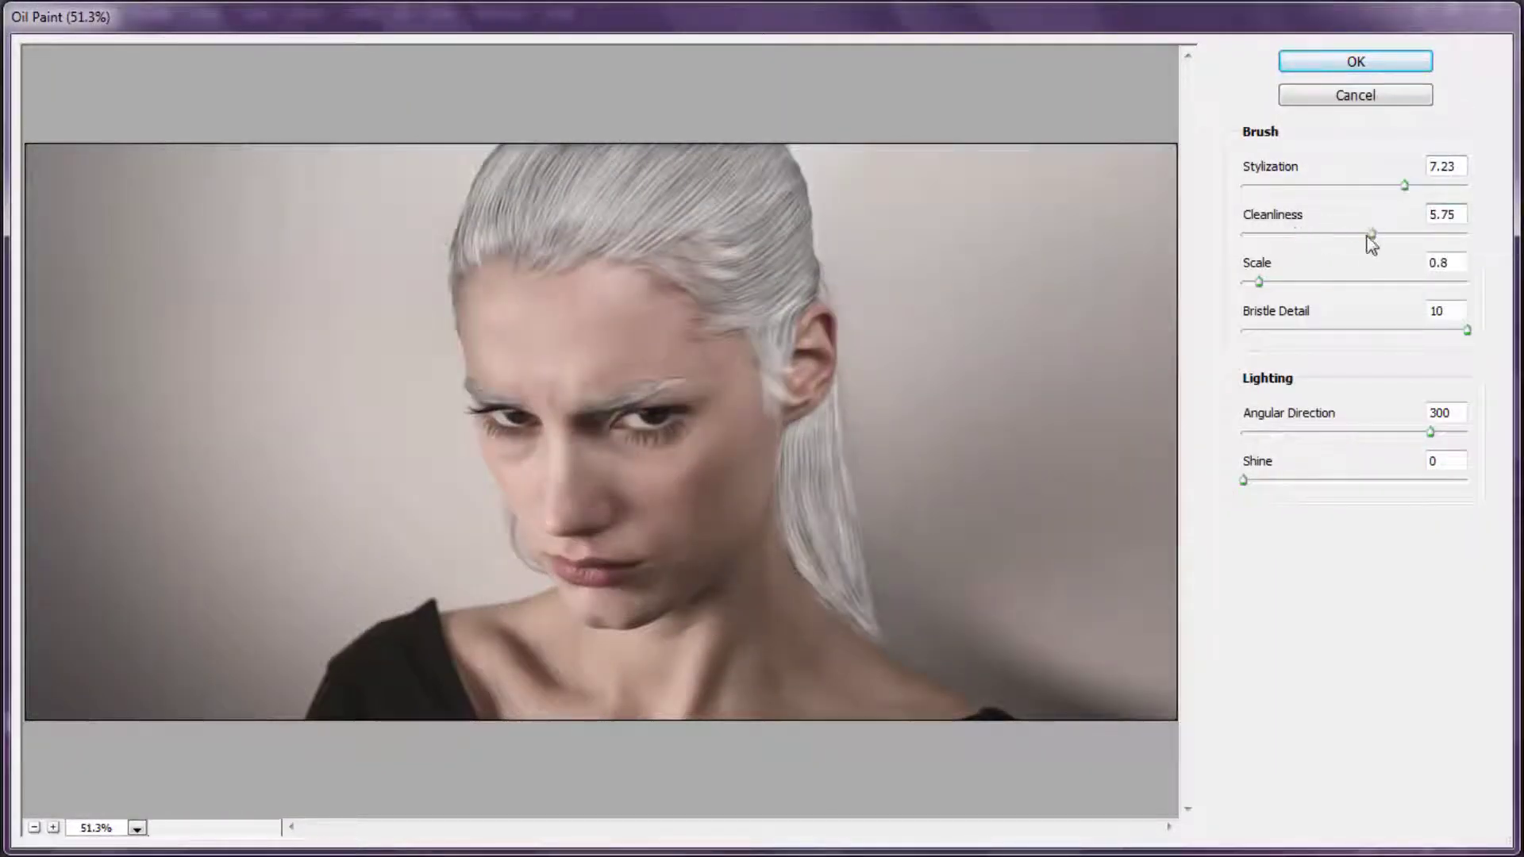
pyautogui.moveTo(1372, 243); pyautogui.dragTo(1352, 250)
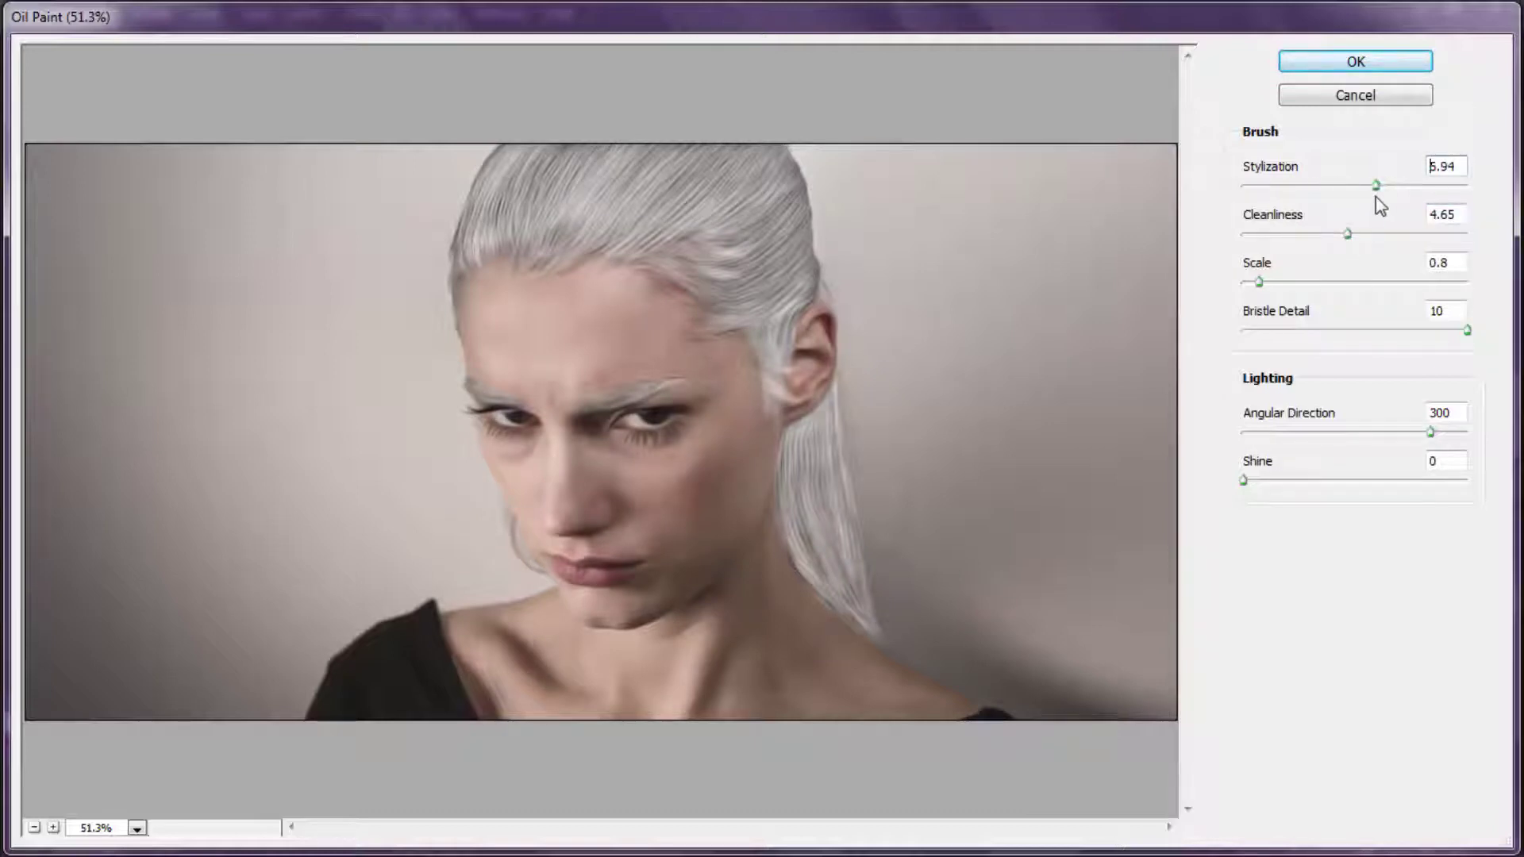
pyautogui.moveTo(1348, 234)
pyautogui.mouseDown()
pyautogui.moveTo(1506, 258)
pyautogui.moveTo(1334, 240)
pyautogui.mouseUp()
pyautogui.click(1356, 62)
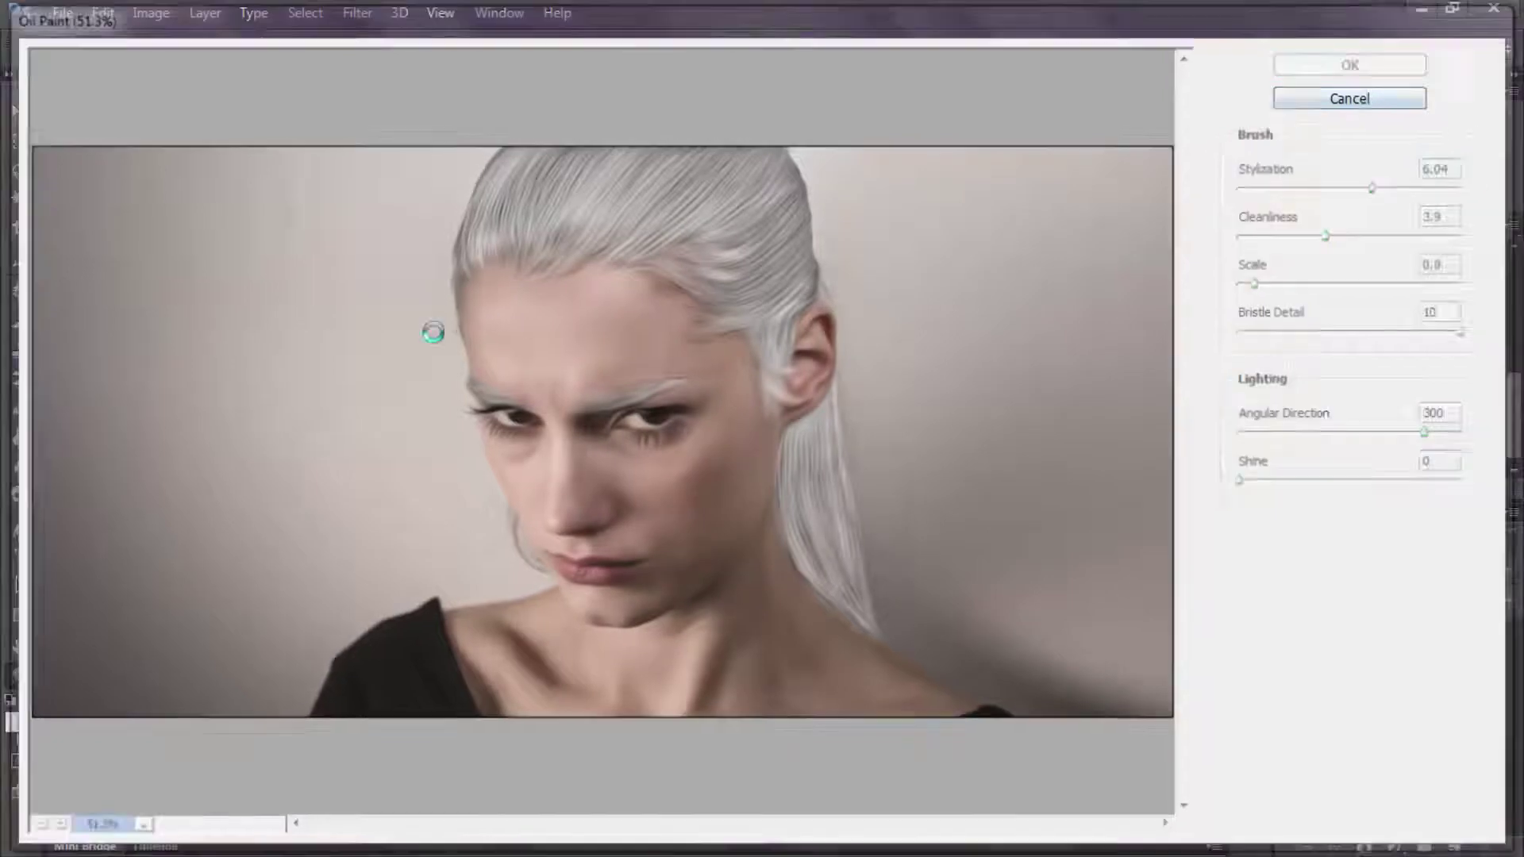
pyautogui.moveTo(715, 248)
pyautogui.mouseDown()
pyautogui.moveTo(732, 464)
pyautogui.moveTo(801, 465)
pyautogui.mouseUp()
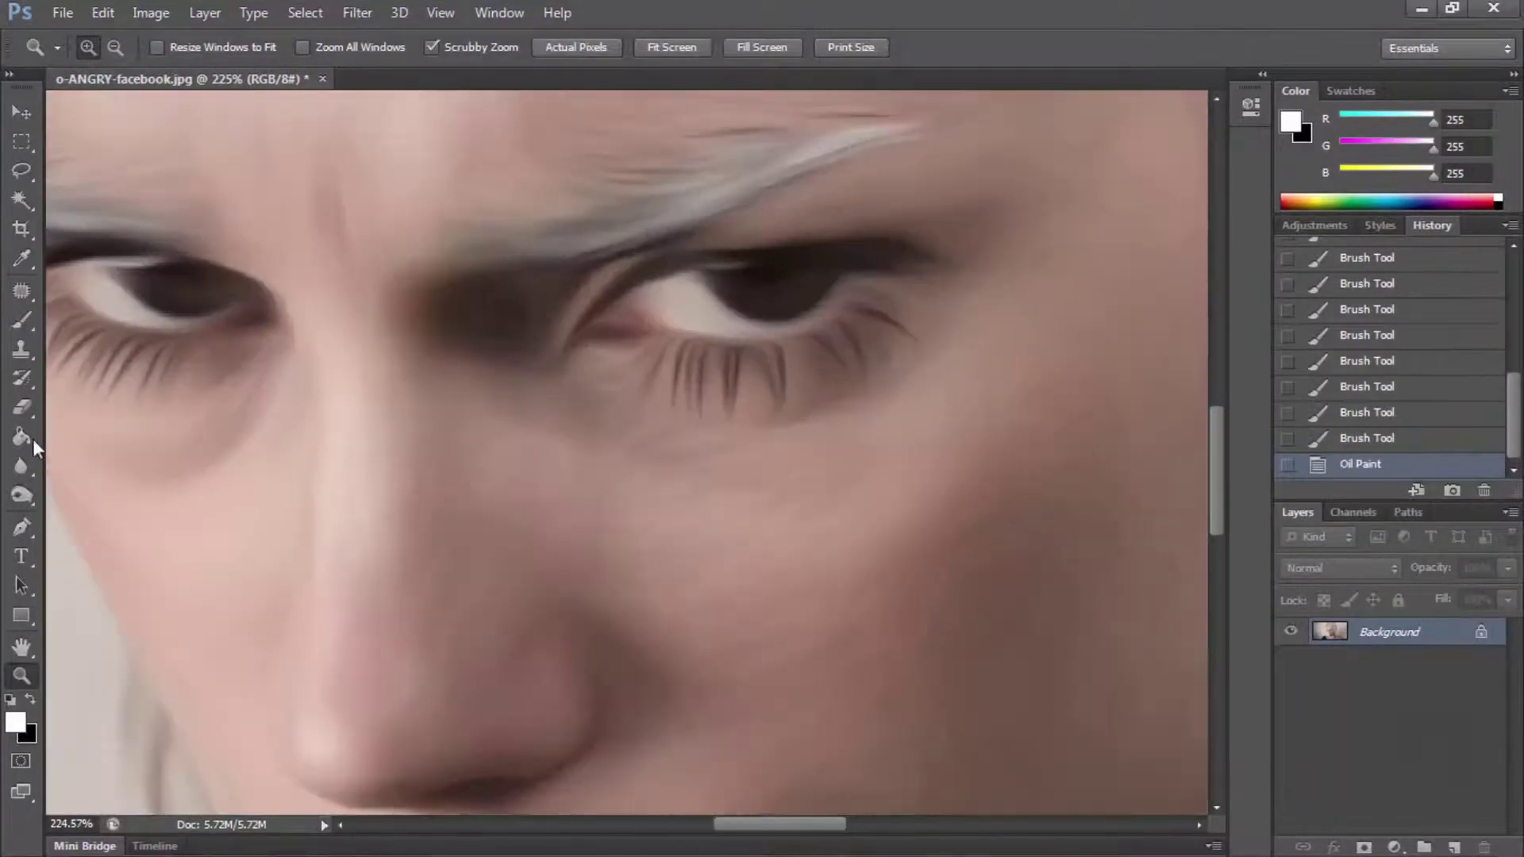
# Step: Set the History Brush to 27 px with 0% hardness
pyautogui.click(21, 378)
pyautogui.rightClick(608, 364)
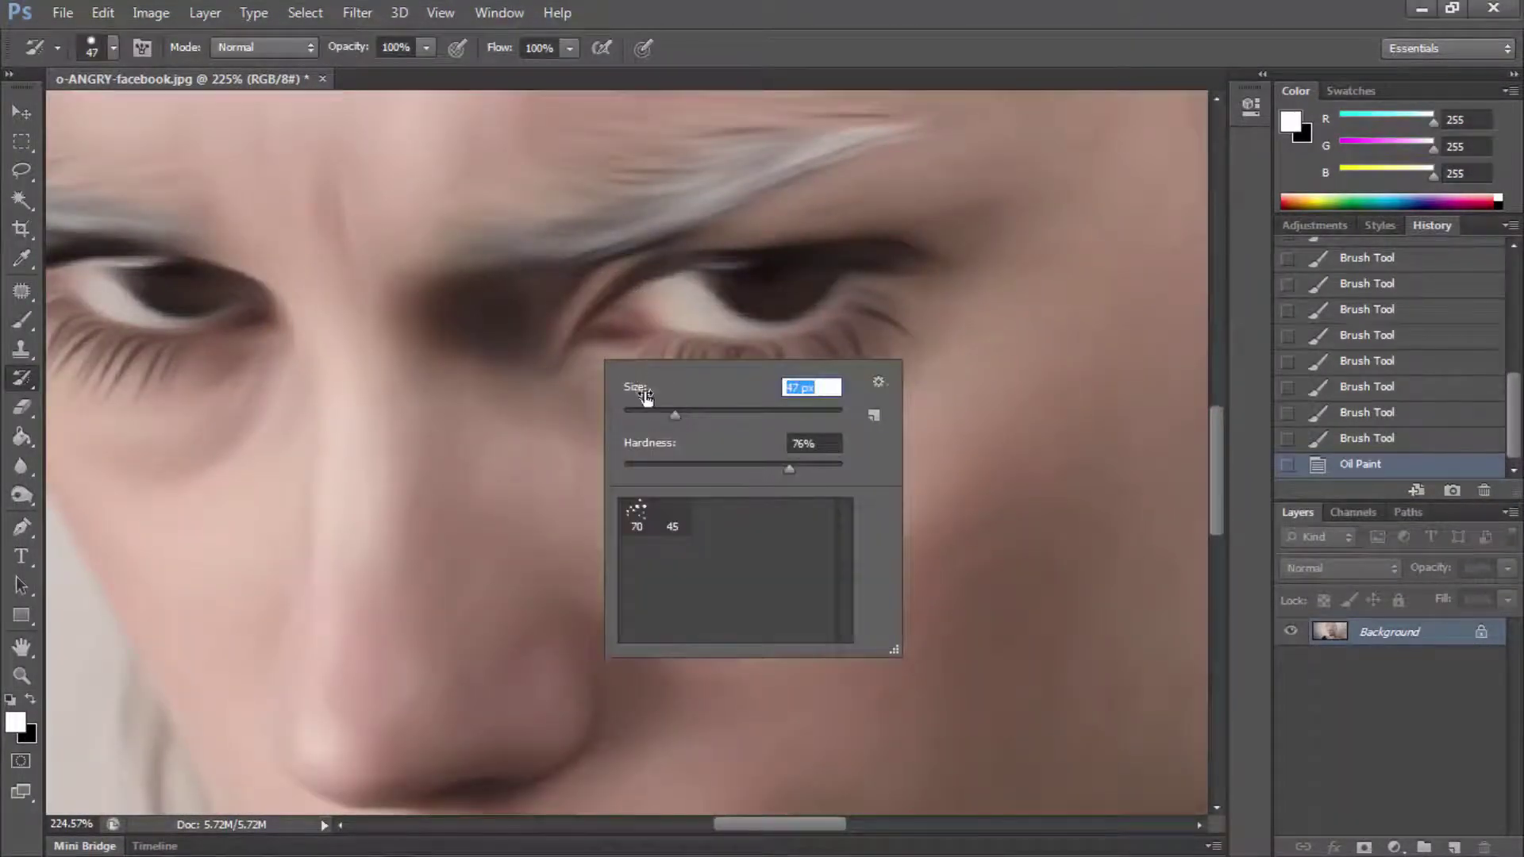
pyautogui.moveTo(645, 397); pyautogui.dragTo(630, 397)
pyautogui.press('Return')
pyautogui.moveTo(623, 341); pyautogui.dragTo(675, 317)
pyautogui.hotkey('ctrl', 'z')
pyautogui.rightClick(974, 462)
pyautogui.moveTo(1156, 568); pyautogui.dragTo(1010, 570)
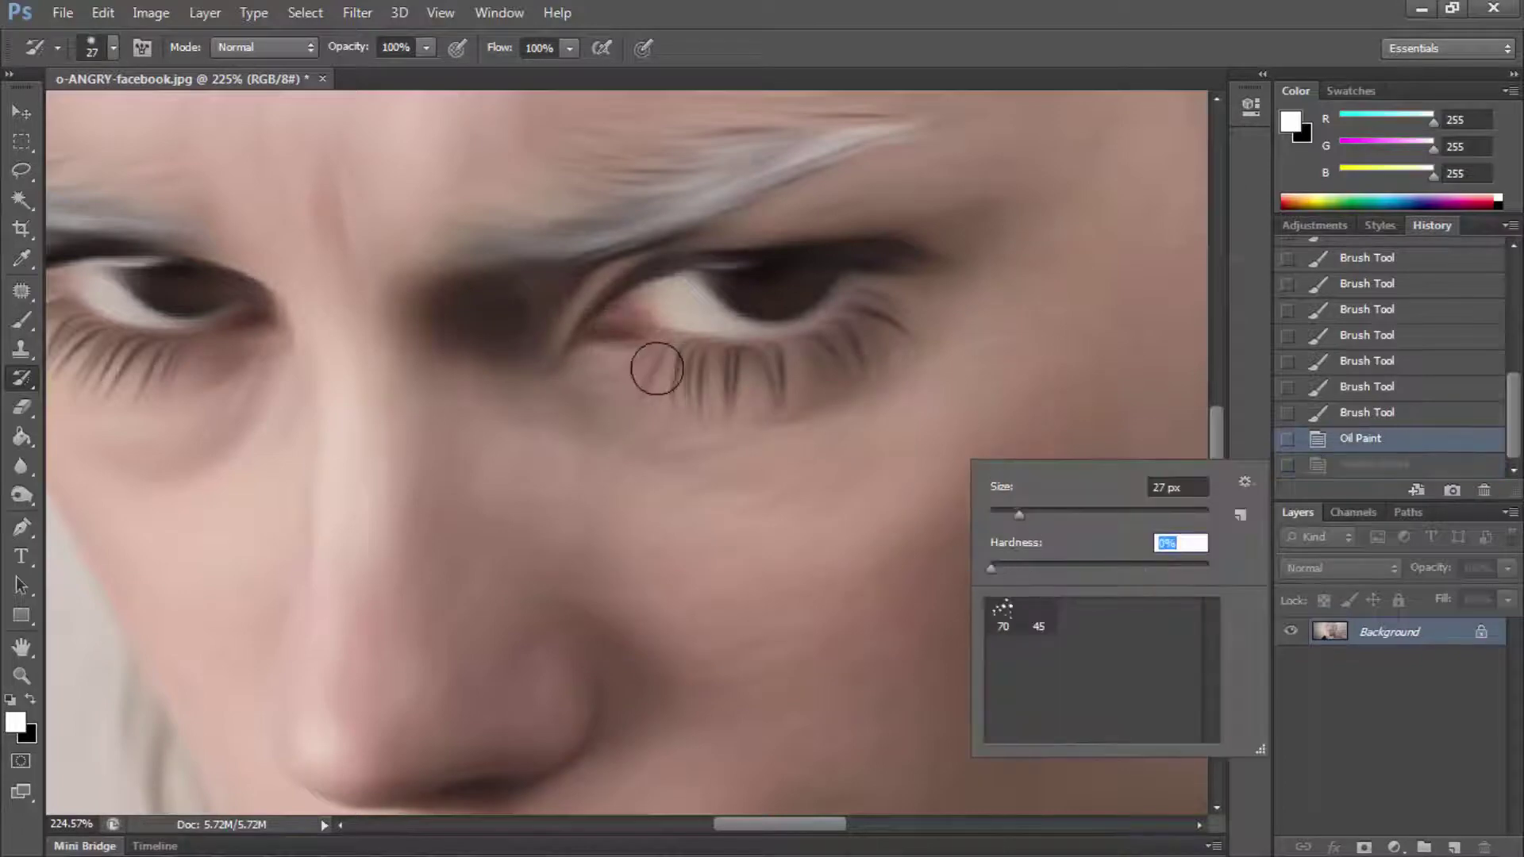
pyautogui.press('Return')
# Step: Restore the original lower lashes and eye-corner detail around the eyes
pyautogui.moveTo(612, 344)
pyautogui.mouseDown()
pyautogui.moveTo(722, 385)
pyautogui.moveTo(874, 327)
pyautogui.mouseUp()
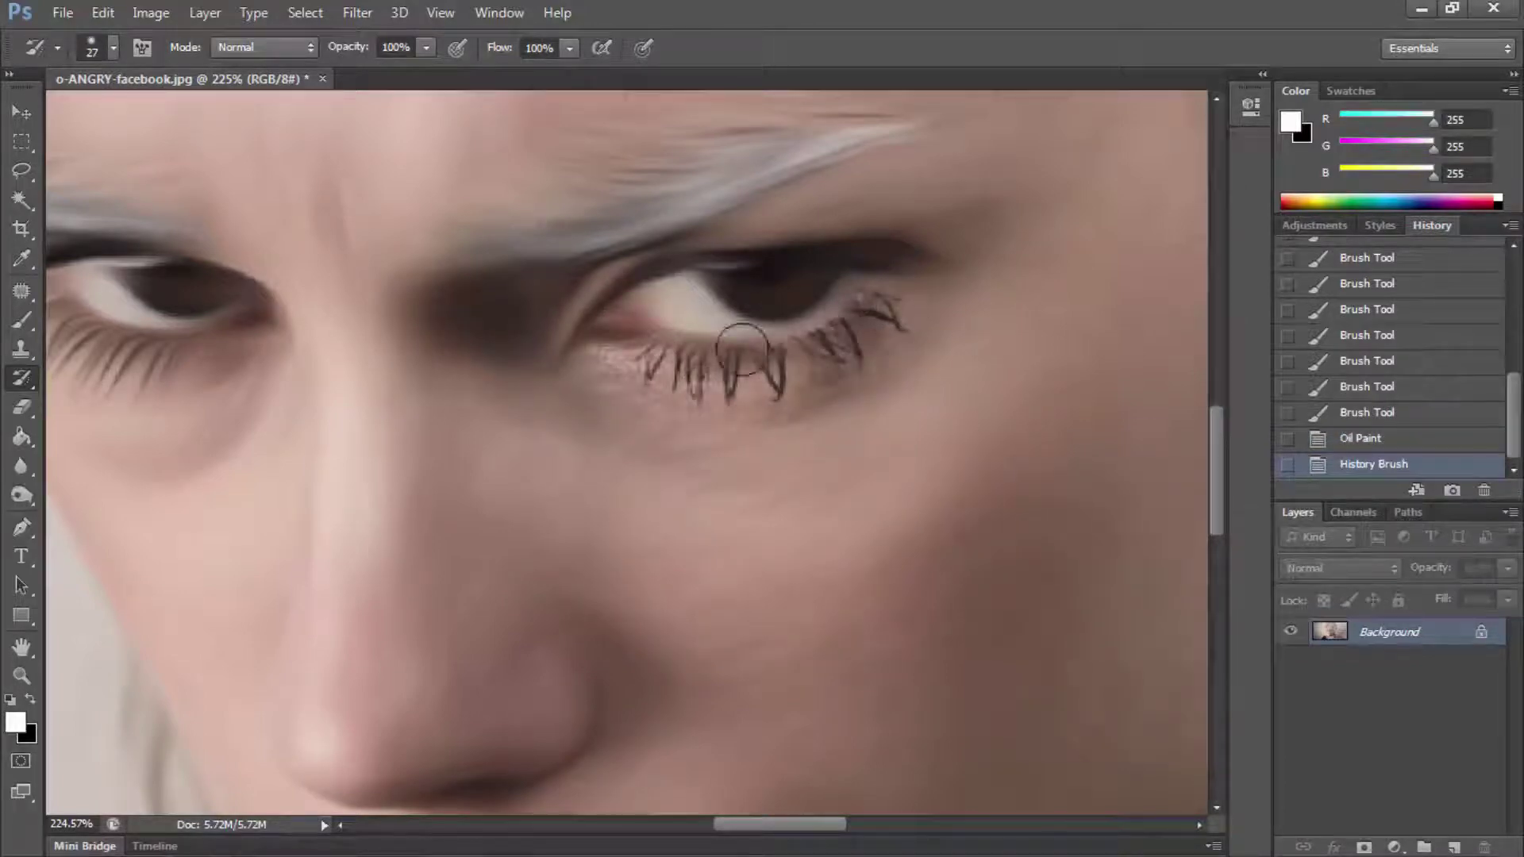
pyautogui.moveTo(743, 349)
pyautogui.mouseDown()
pyautogui.moveTo(585, 323)
pyautogui.moveTo(776, 262)
pyautogui.moveTo(840, 275)
pyautogui.mouseUp()
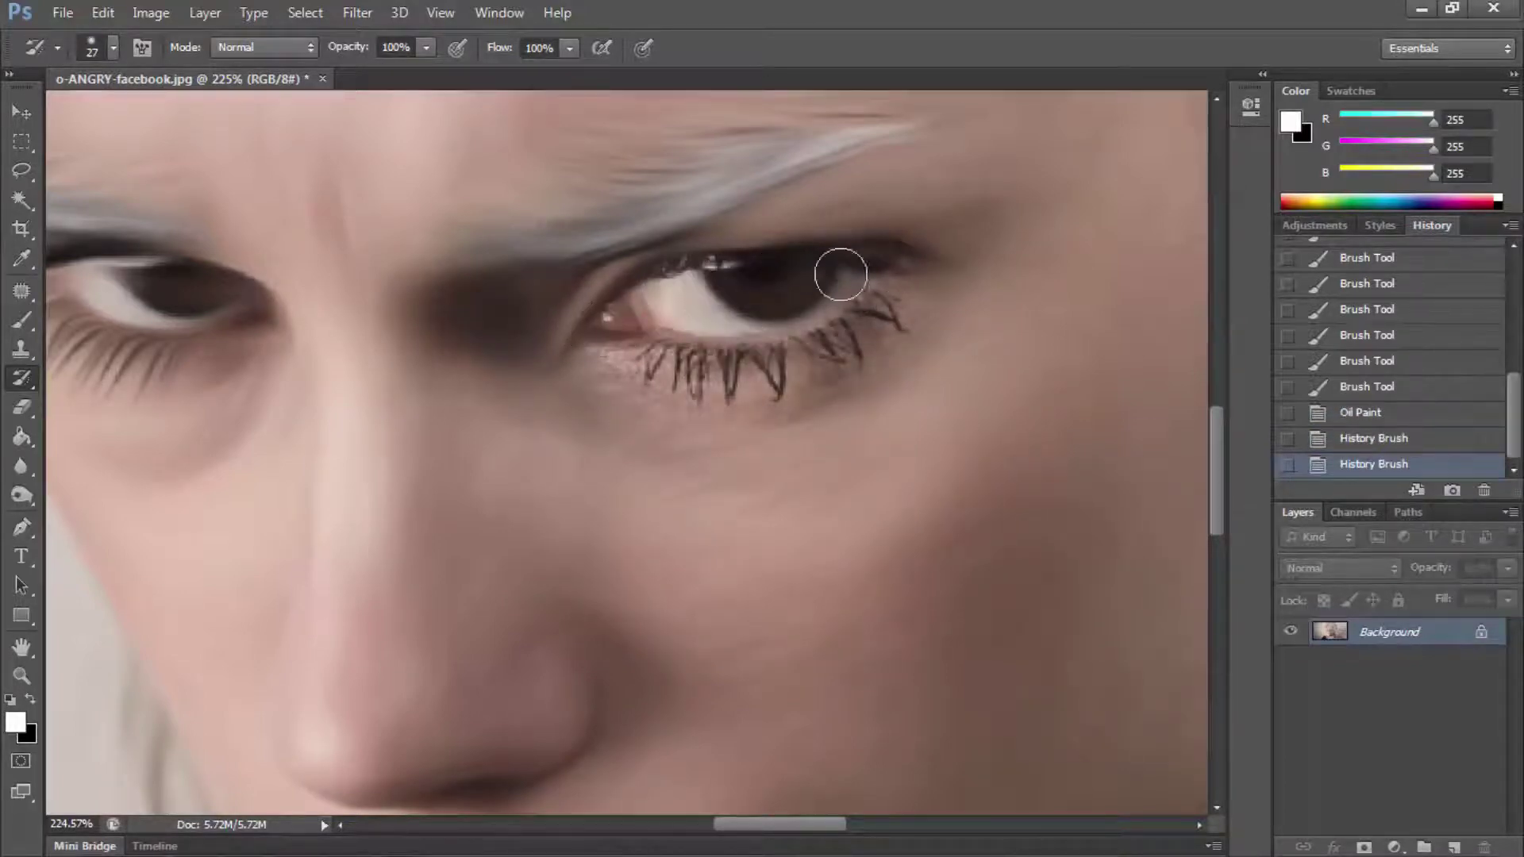
pyautogui.moveTo(636, 321)
pyautogui.mouseDown()
pyautogui.moveTo(579, 330)
pyautogui.moveTo(722, 324)
pyautogui.mouseUp()
pyautogui.click(1323, 444)
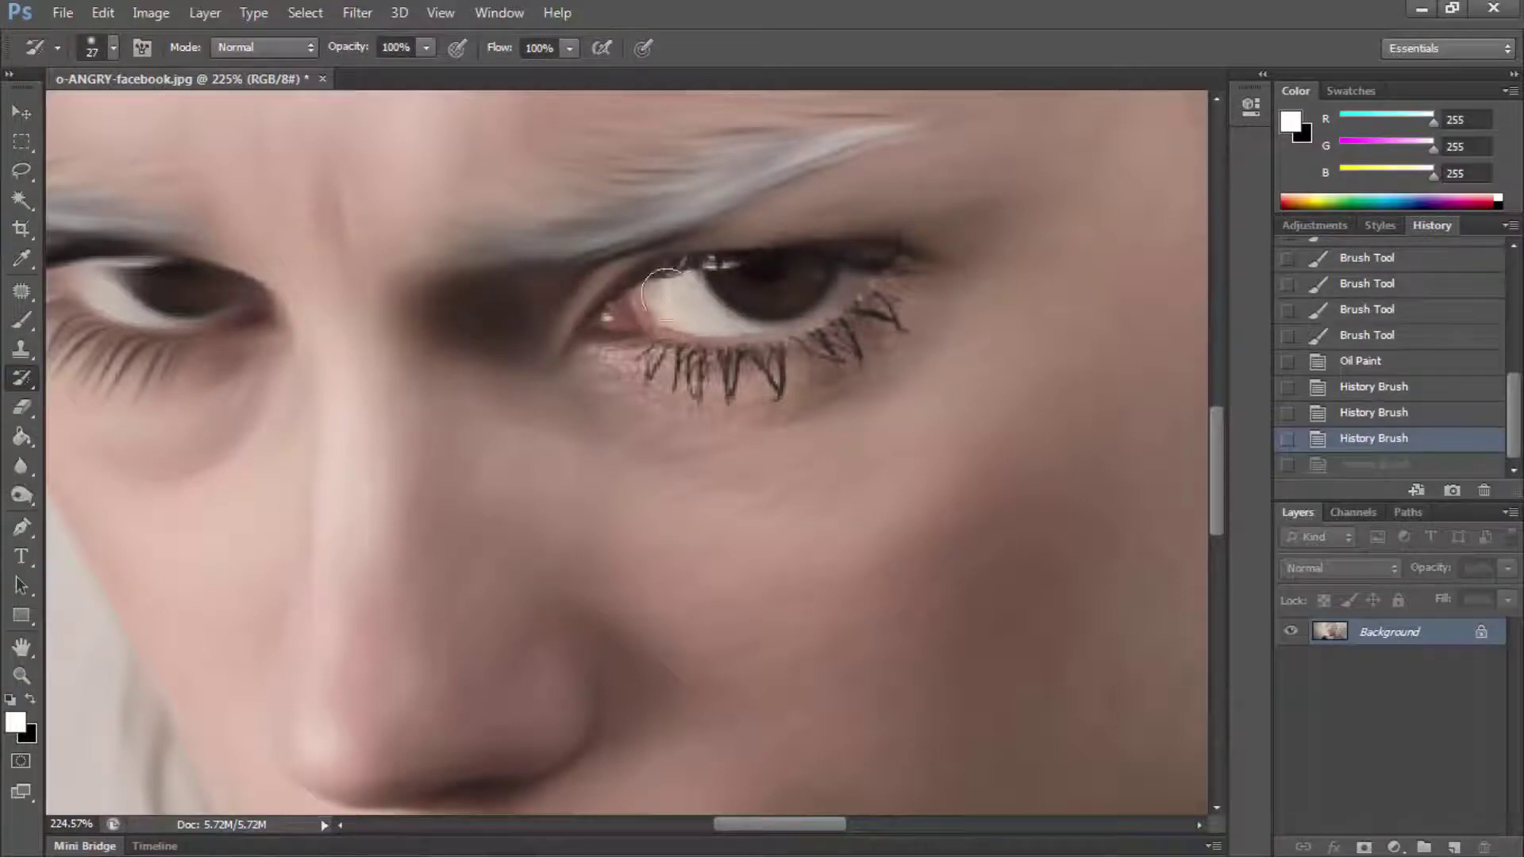
pyautogui.click(880, 258)
pyautogui.moveTo(770, 830); pyautogui.dragTo(715, 830)
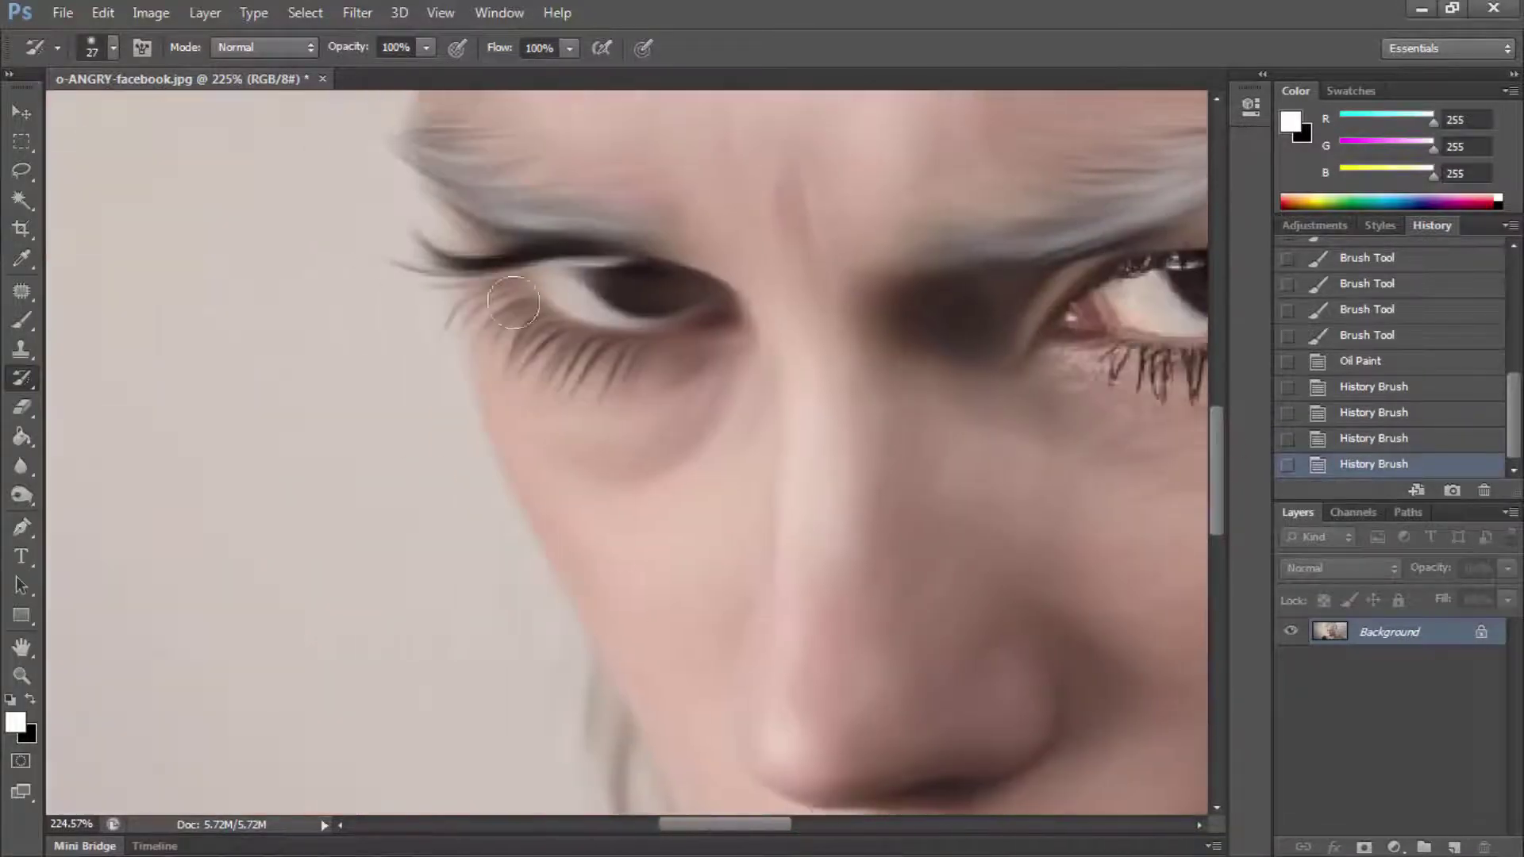
pyautogui.moveTo(697, 330)
pyautogui.mouseDown()
pyautogui.moveTo(619, 360)
pyautogui.moveTo(492, 327)
pyautogui.moveTo(448, 264)
pyautogui.moveTo(527, 266)
pyautogui.moveTo(656, 319)
pyautogui.mouseUp()
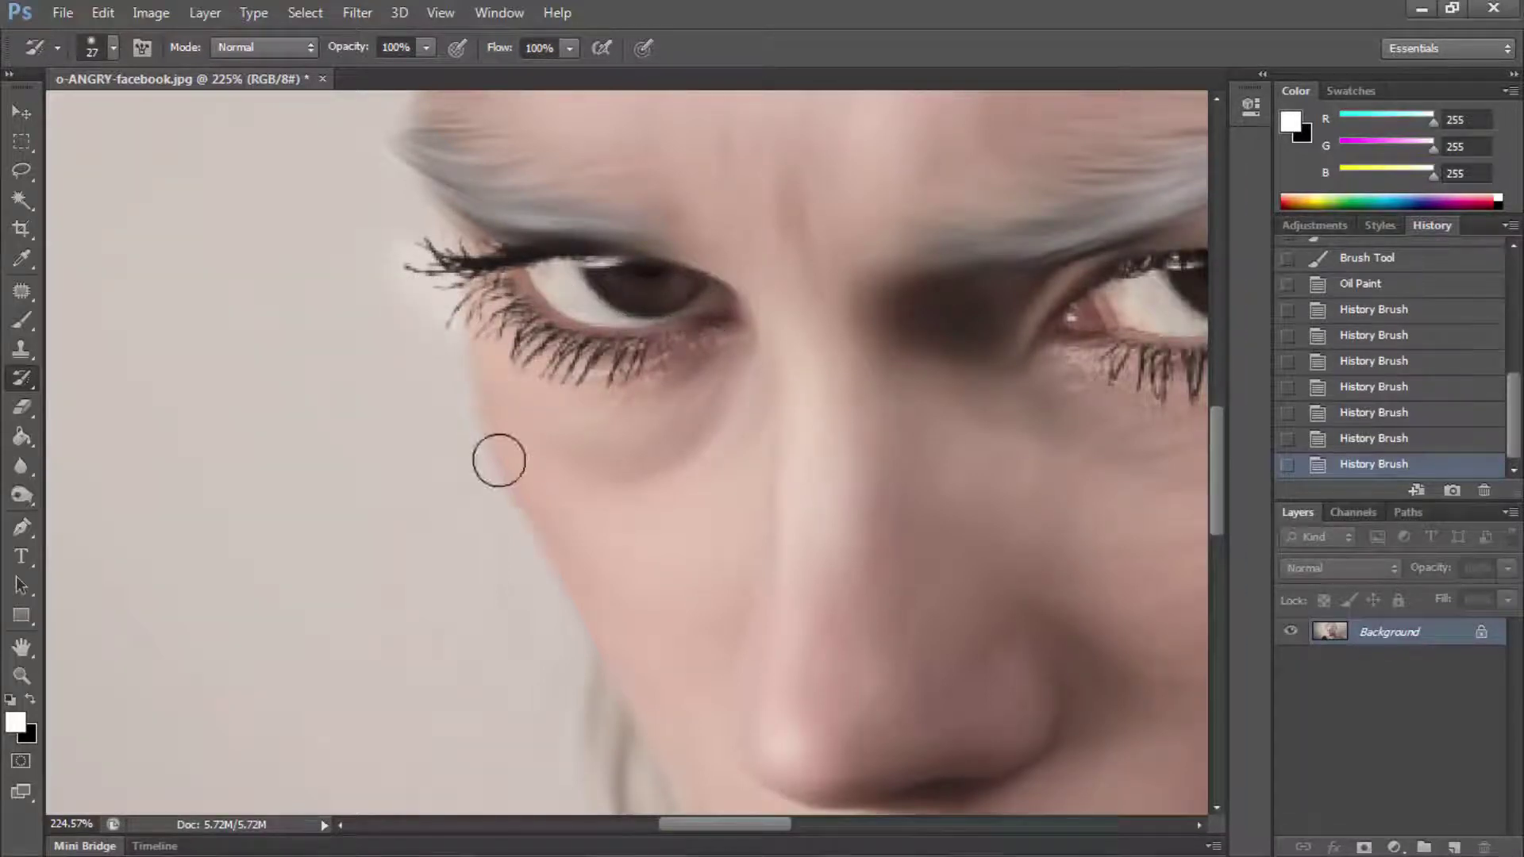
# Step: Partly restore the lip texture with the History Brush at 38% opacity
pyautogui.press('z')
pyautogui.hotkey('ctrl', '0')
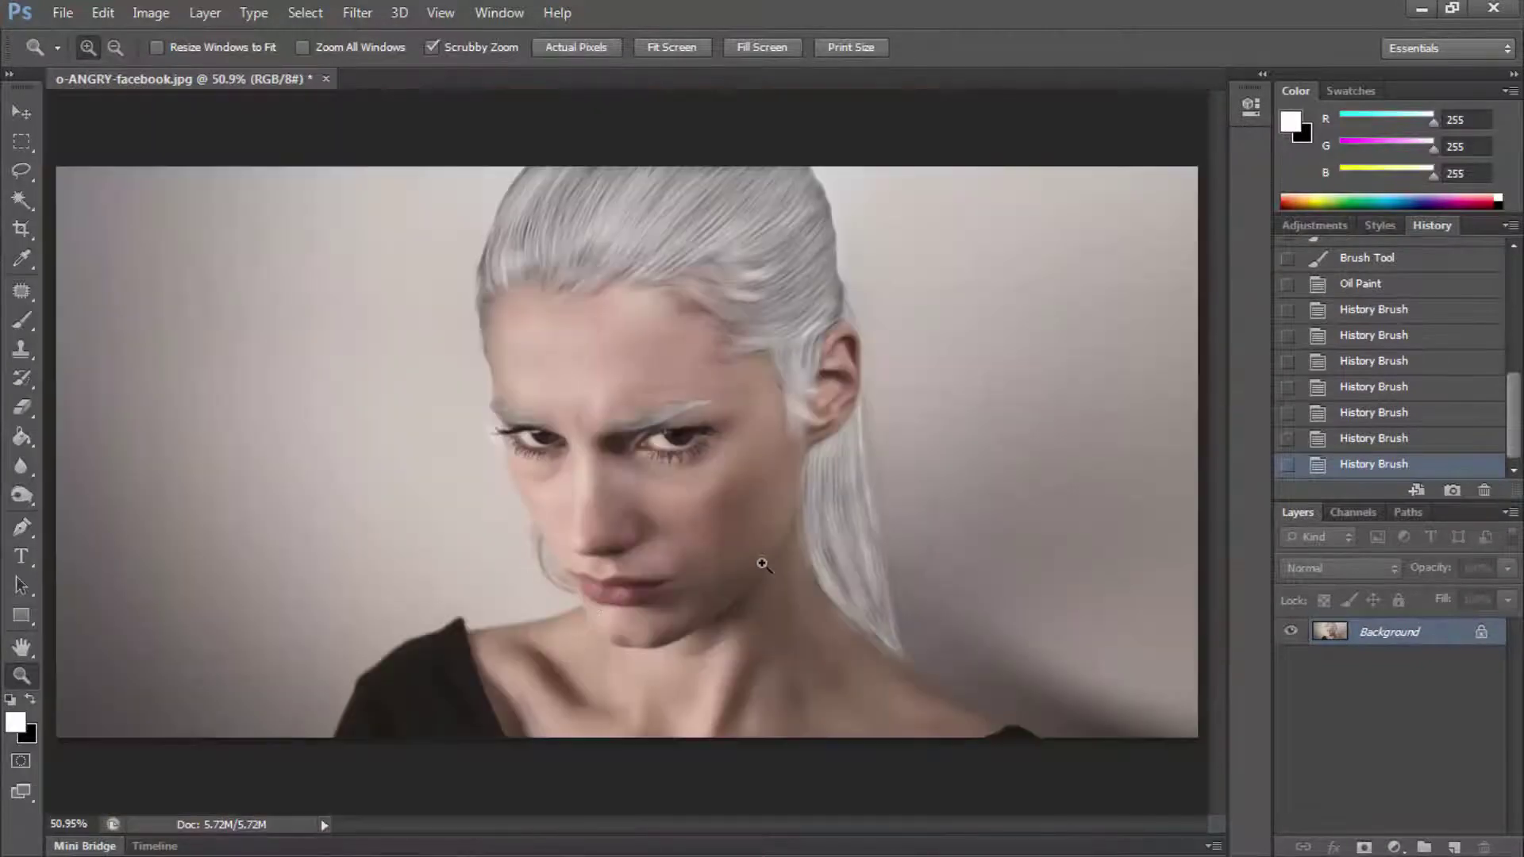
pyautogui.moveTo(801, 522); pyautogui.dragTo(683, 529)
pyautogui.moveTo(434, 690); pyautogui.dragTo(516, 690)
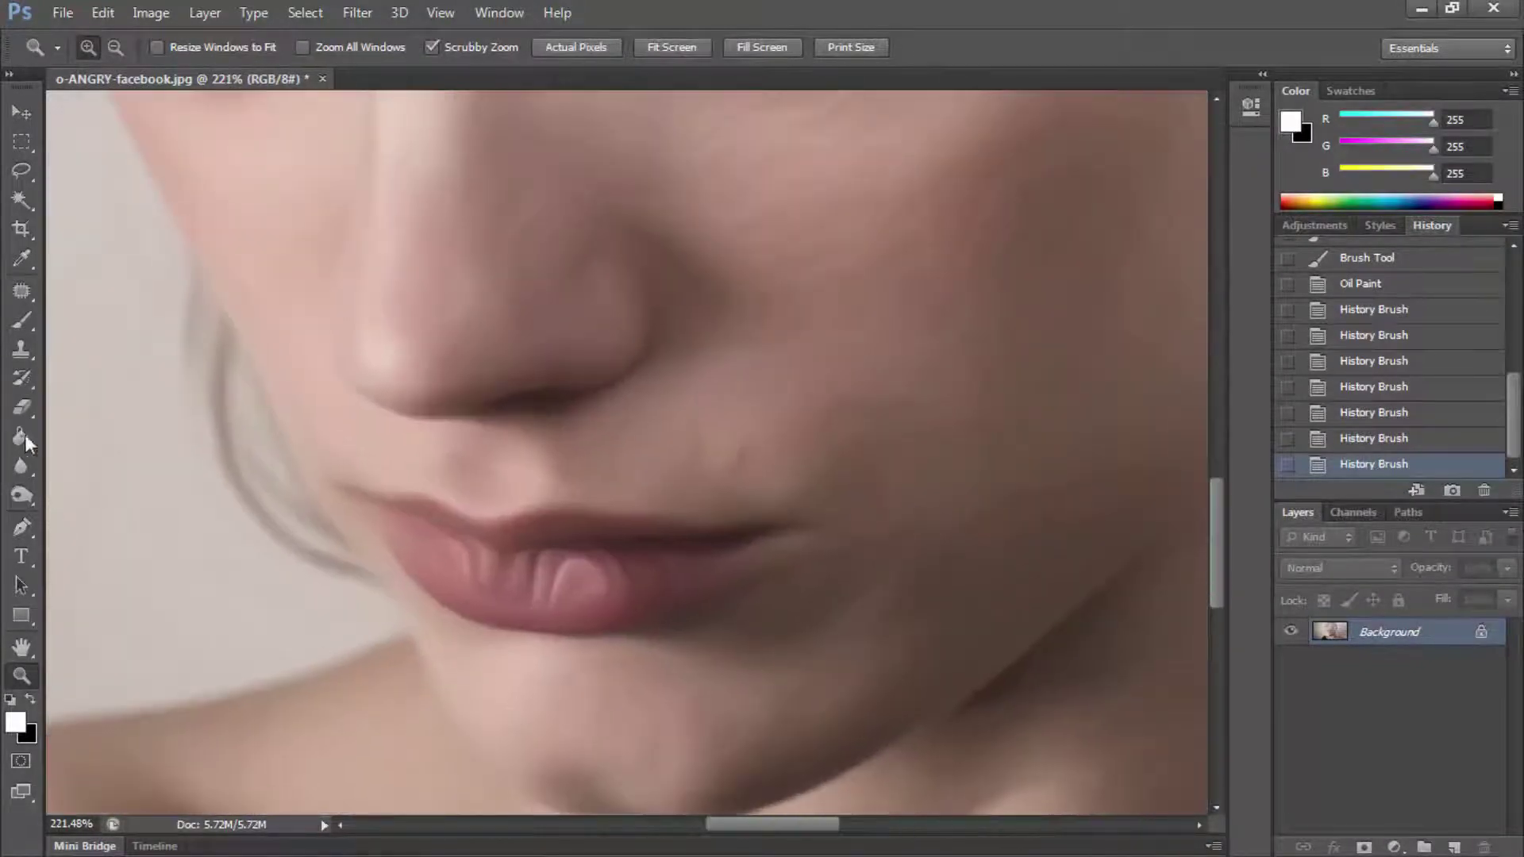
pyautogui.press('y')
pyautogui.moveTo(427, 51); pyautogui.dragTo(334, 79)
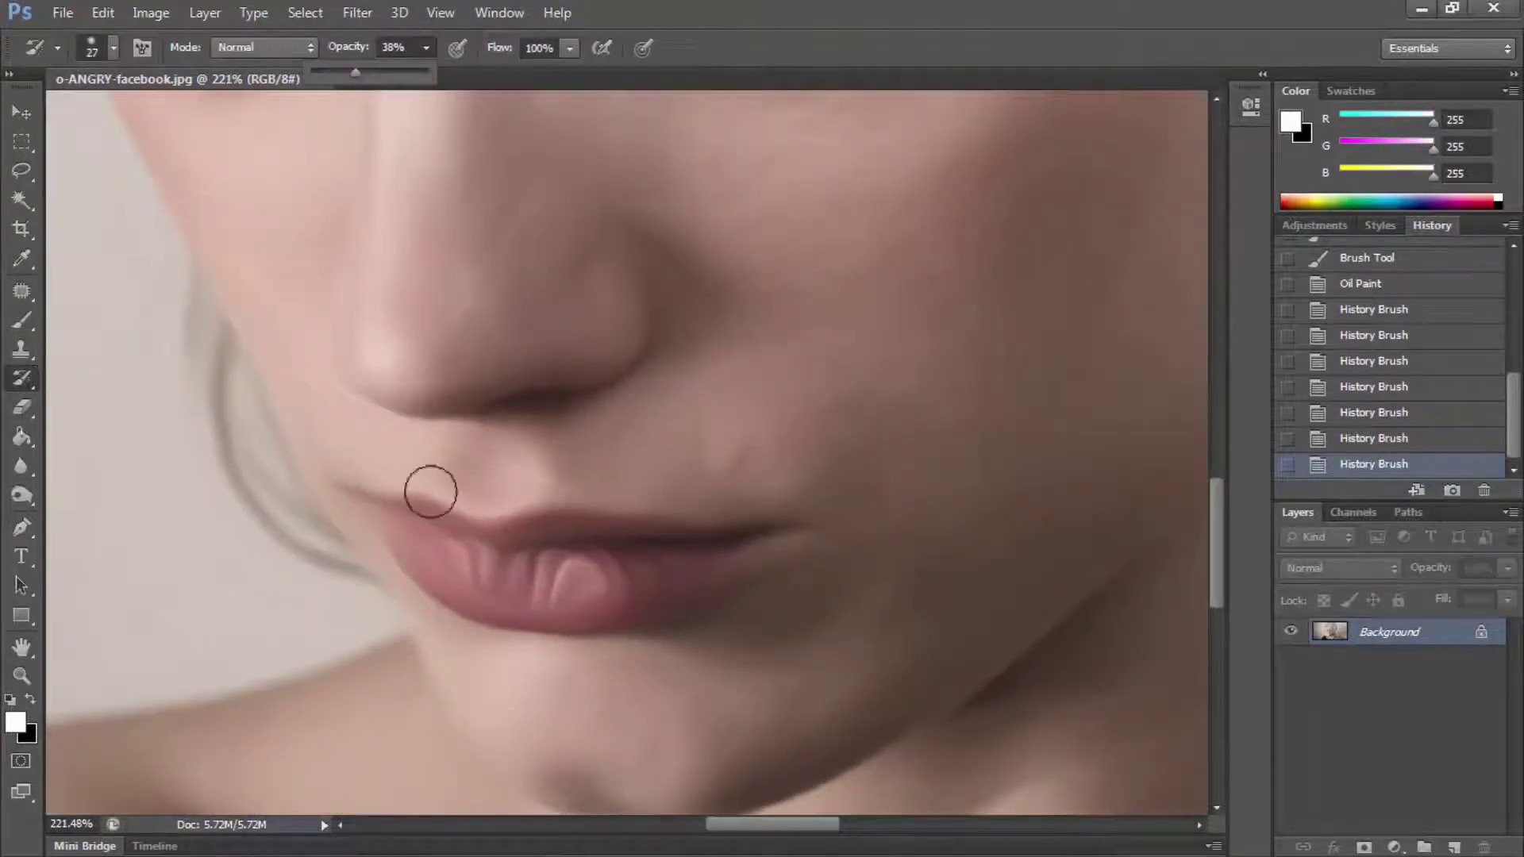
pyautogui.moveTo(735, 542)
pyautogui.mouseDown()
pyautogui.moveTo(460, 534)
pyautogui.moveTo(503, 585)
pyautogui.moveTo(826, 561)
pyautogui.mouseUp()
pyautogui.click(21, 675)
pyautogui.hotkey('ctrl', '0')
# Step: Select the Smudge Tool with strength set to 15%
pyautogui.click(22, 466)
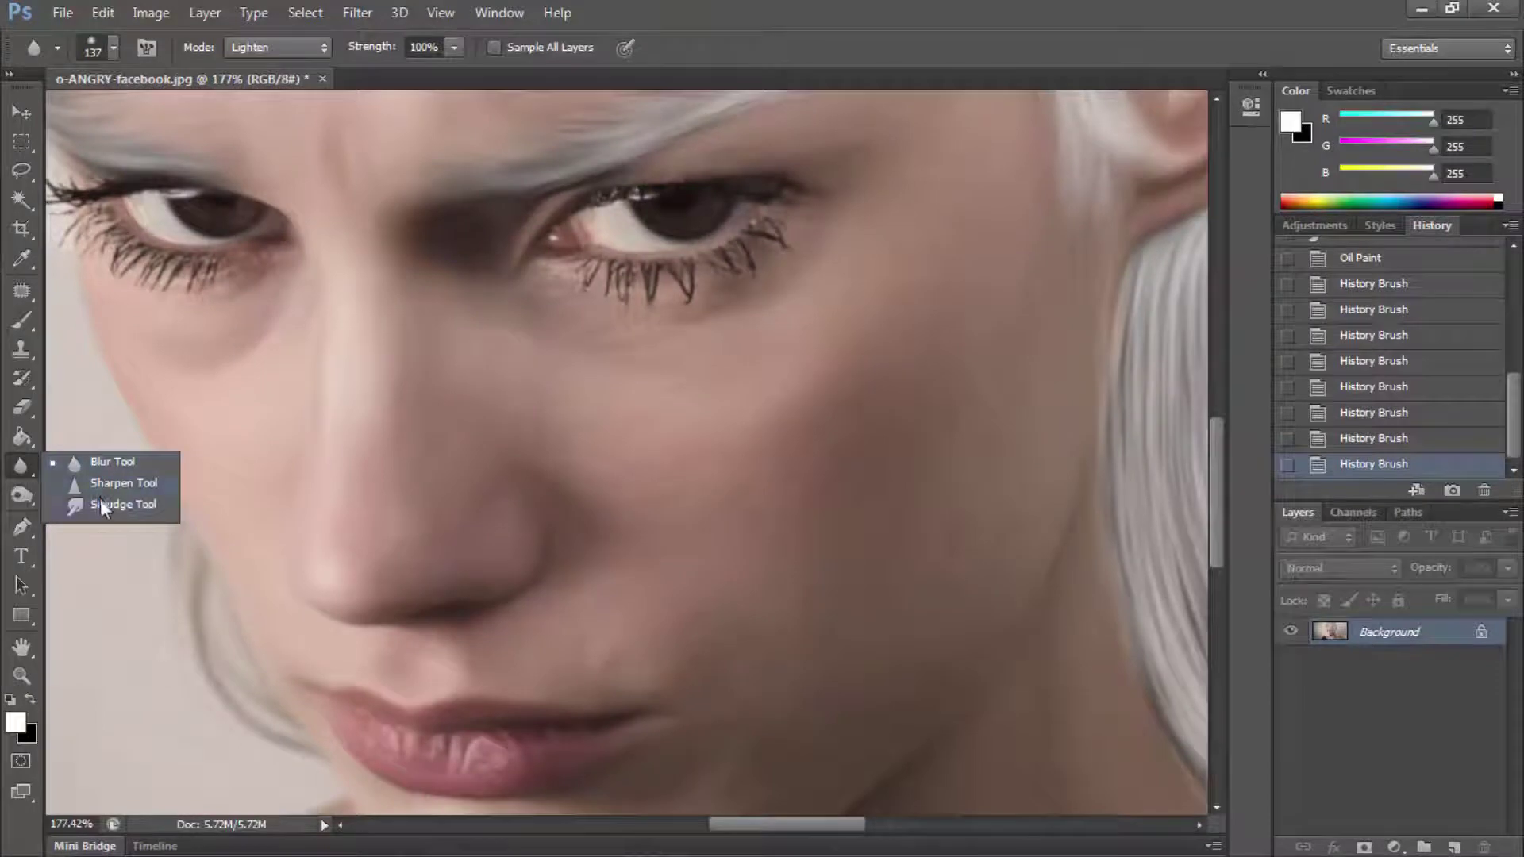
pyautogui.click(100, 502)
pyautogui.moveTo(458, 75); pyautogui.dragTo(446, 74)
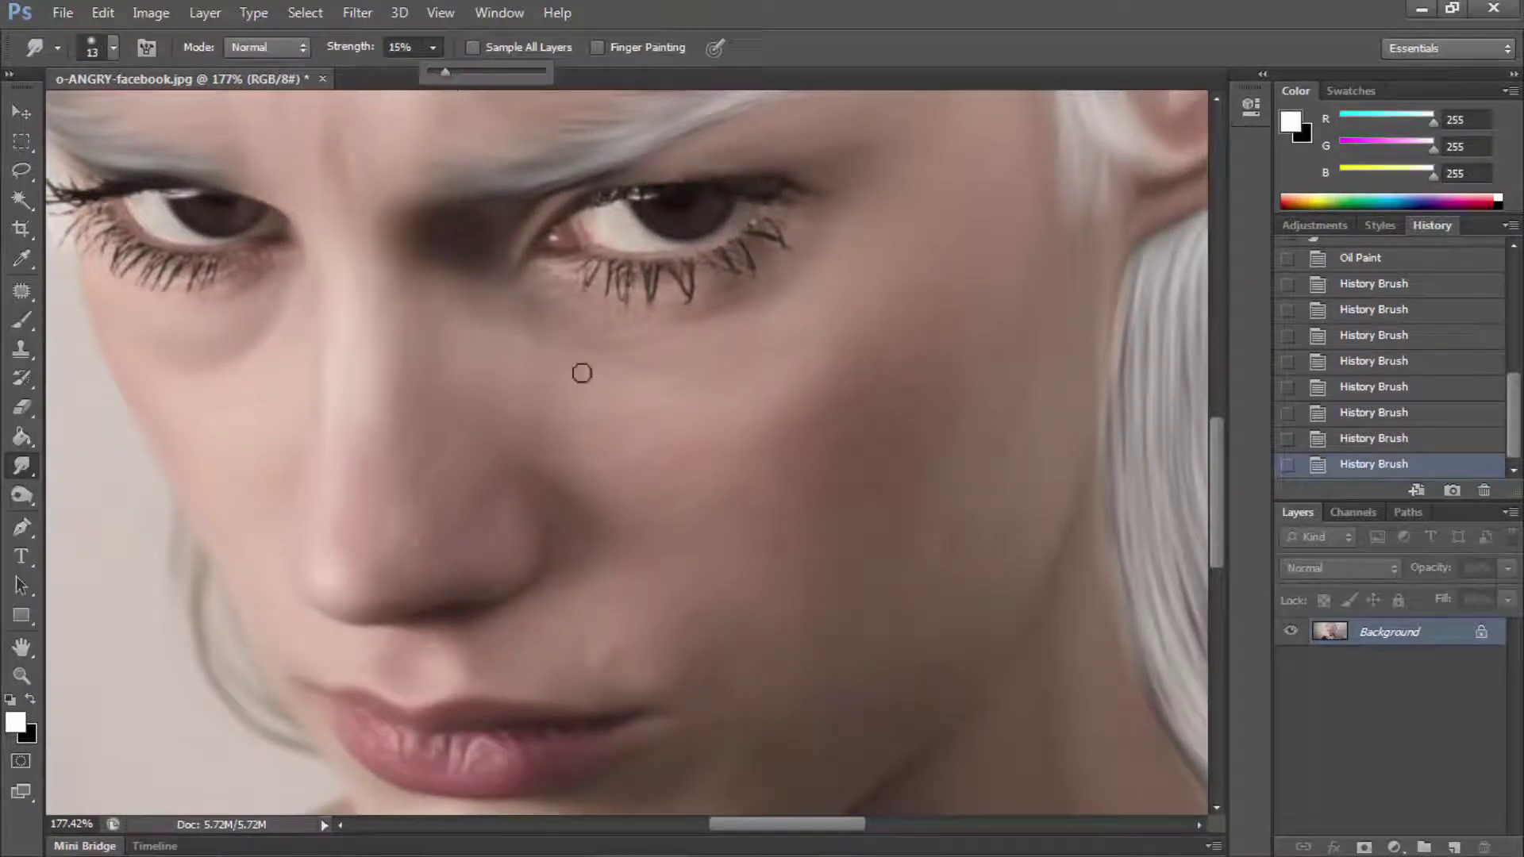
pyautogui.rightClick(553, 451)
pyautogui.press('Return')
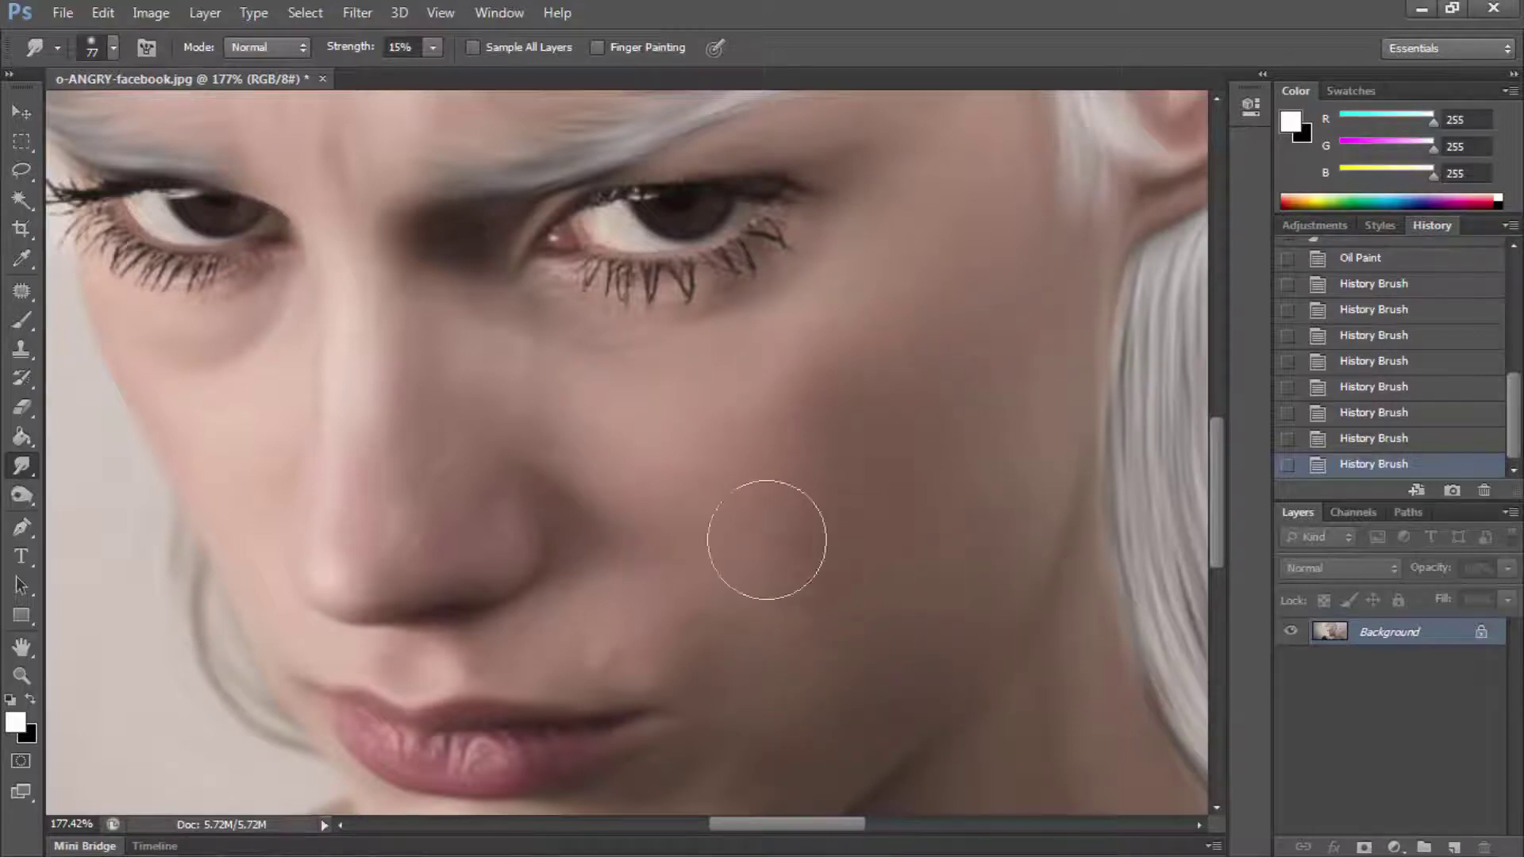
# Step: Smudge the cheeks and nose, then the inner eye corner at brush size 34
pyautogui.moveTo(670, 572)
pyautogui.mouseDown()
pyautogui.moveTo(622, 630)
pyautogui.moveTo(402, 510)
pyautogui.moveTo(385, 545)
pyautogui.moveTo(464, 421)
pyautogui.mouseUp()
pyautogui.moveTo(464, 421); pyautogui.dragTo(493, 340)
pyautogui.moveTo(589, 373)
pyautogui.mouseDown()
pyautogui.moveTo(630, 382)
pyautogui.moveTo(521, 344)
pyautogui.moveTo(657, 388)
pyautogui.moveTo(552, 394)
pyautogui.moveTo(786, 500)
pyautogui.mouseUp()
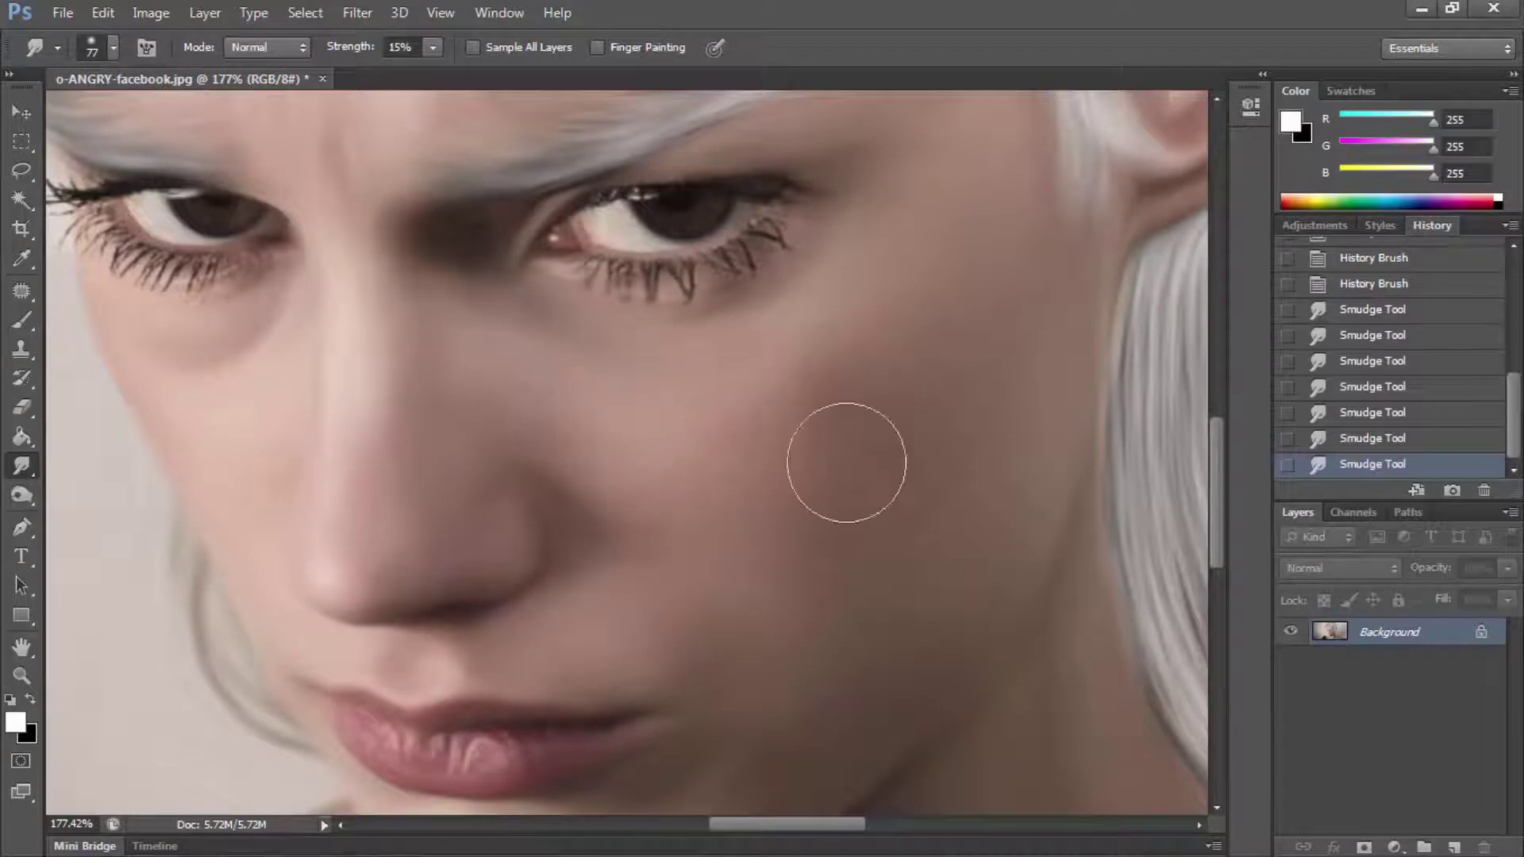
pyautogui.moveTo(848, 459); pyautogui.dragTo(858, 316)
pyautogui.rightClick(534, 444)
pyautogui.write('34')
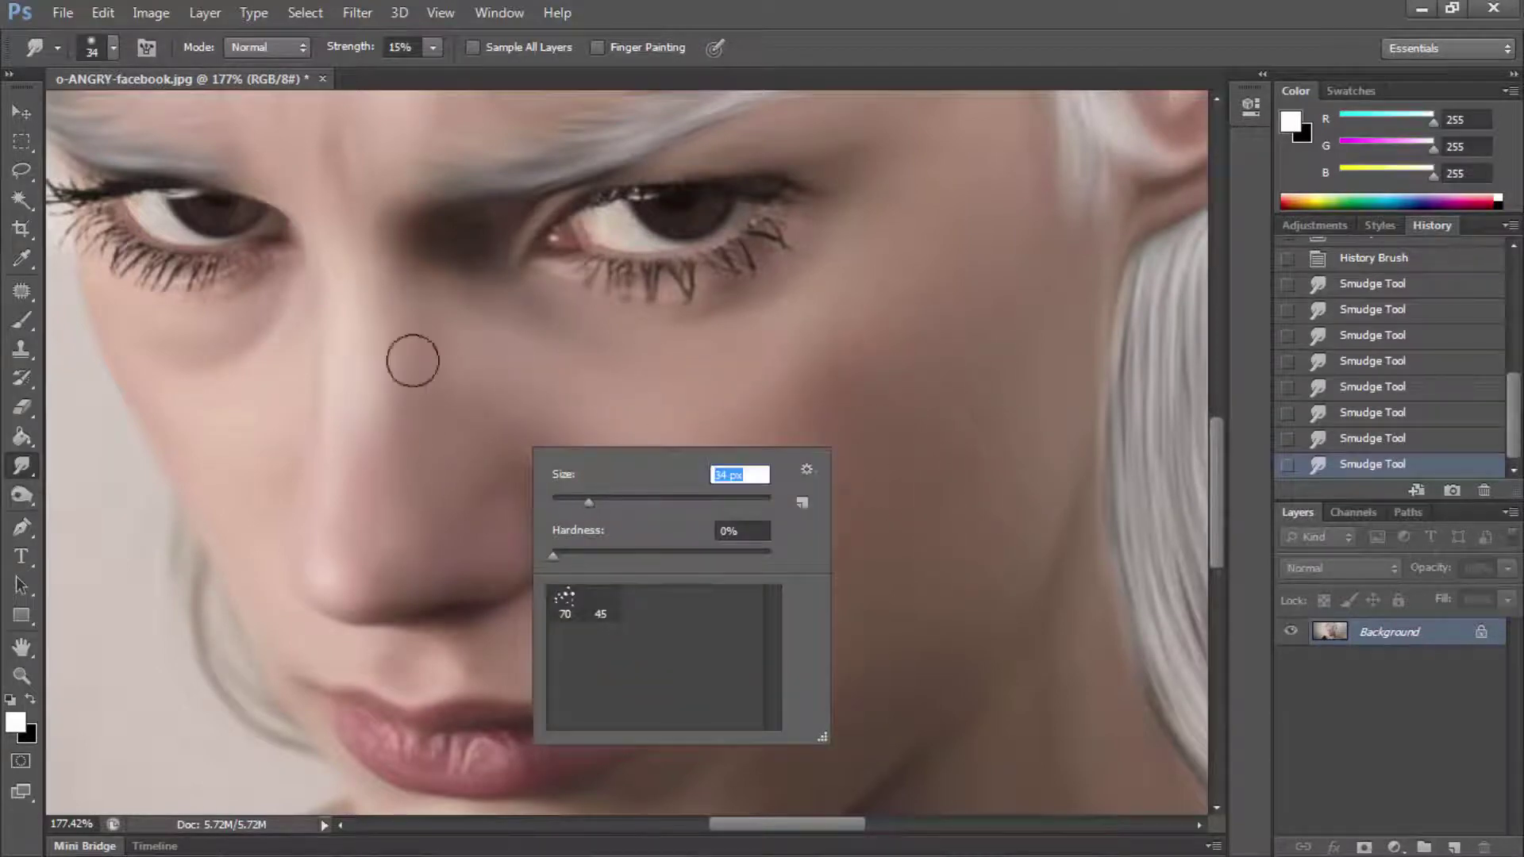
pyautogui.press('Return')
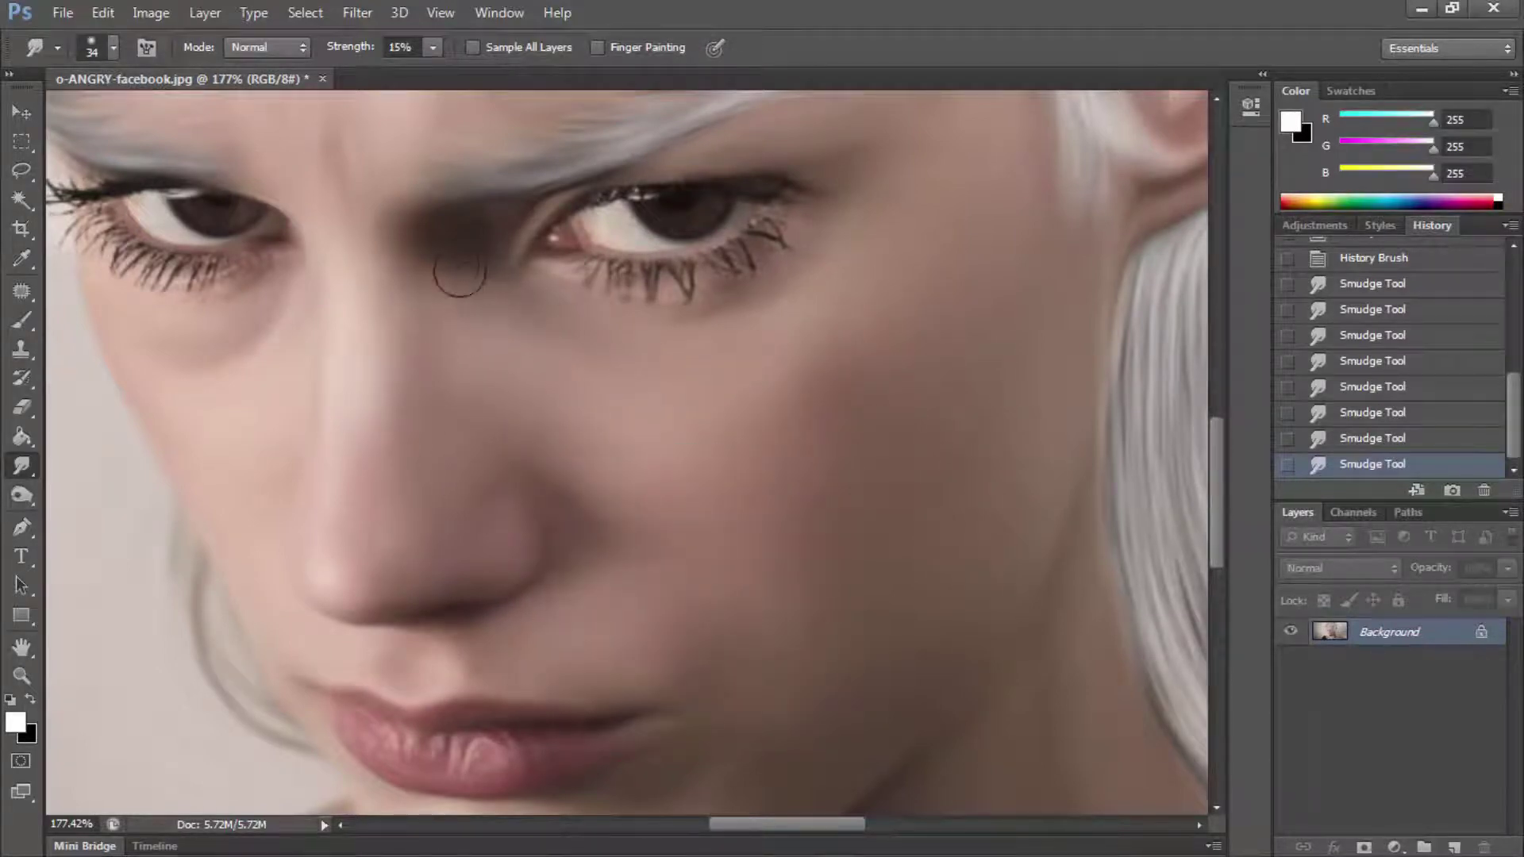
pyautogui.moveTo(525, 322); pyautogui.dragTo(479, 313)
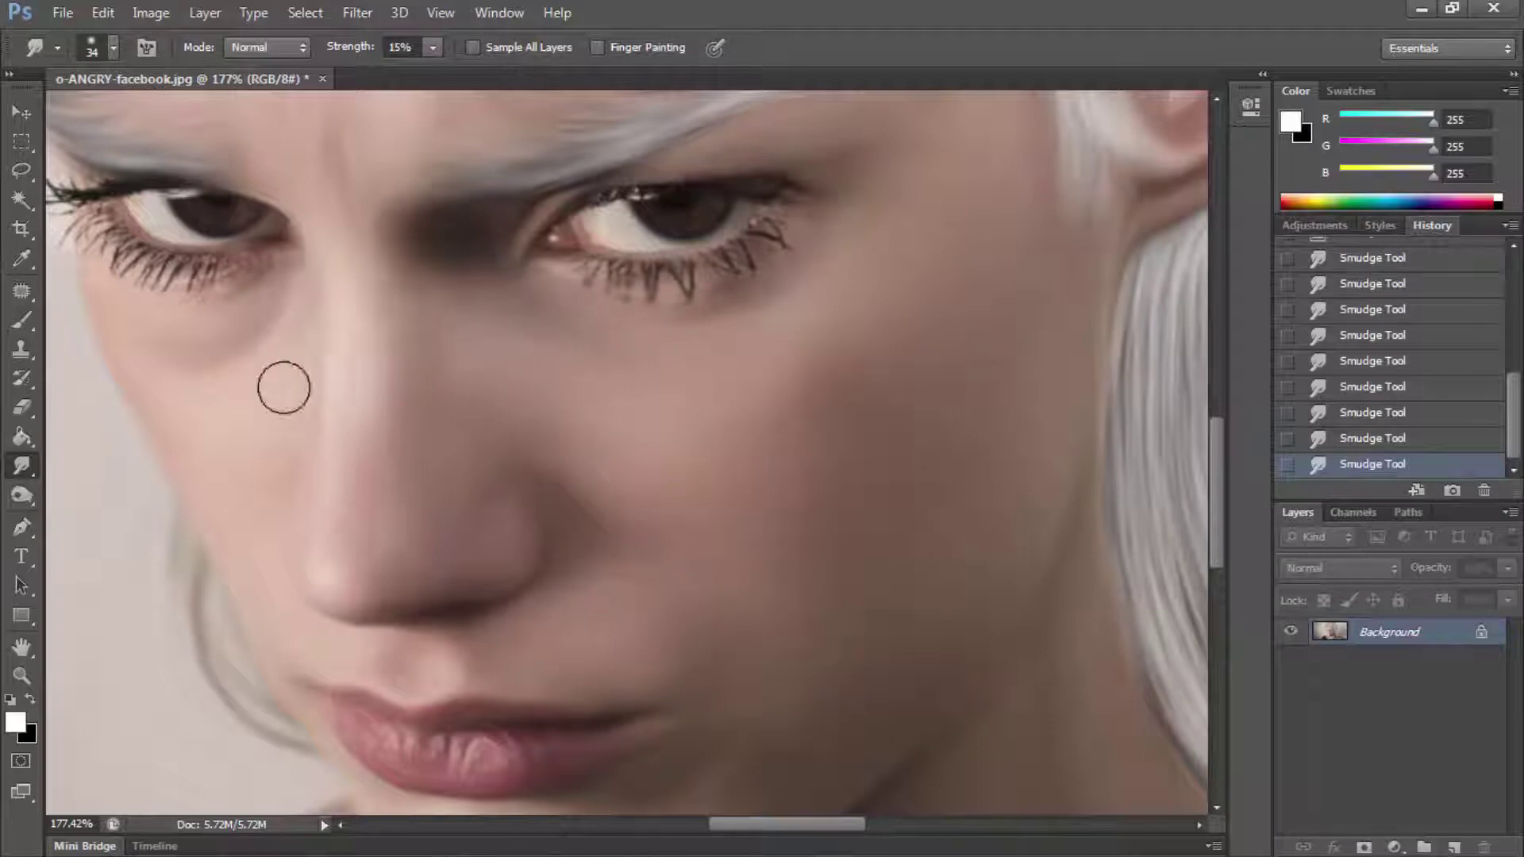
# Step: Restore the crisp lower lashes of both eyes with the History Brush
pyautogui.click(21, 379)
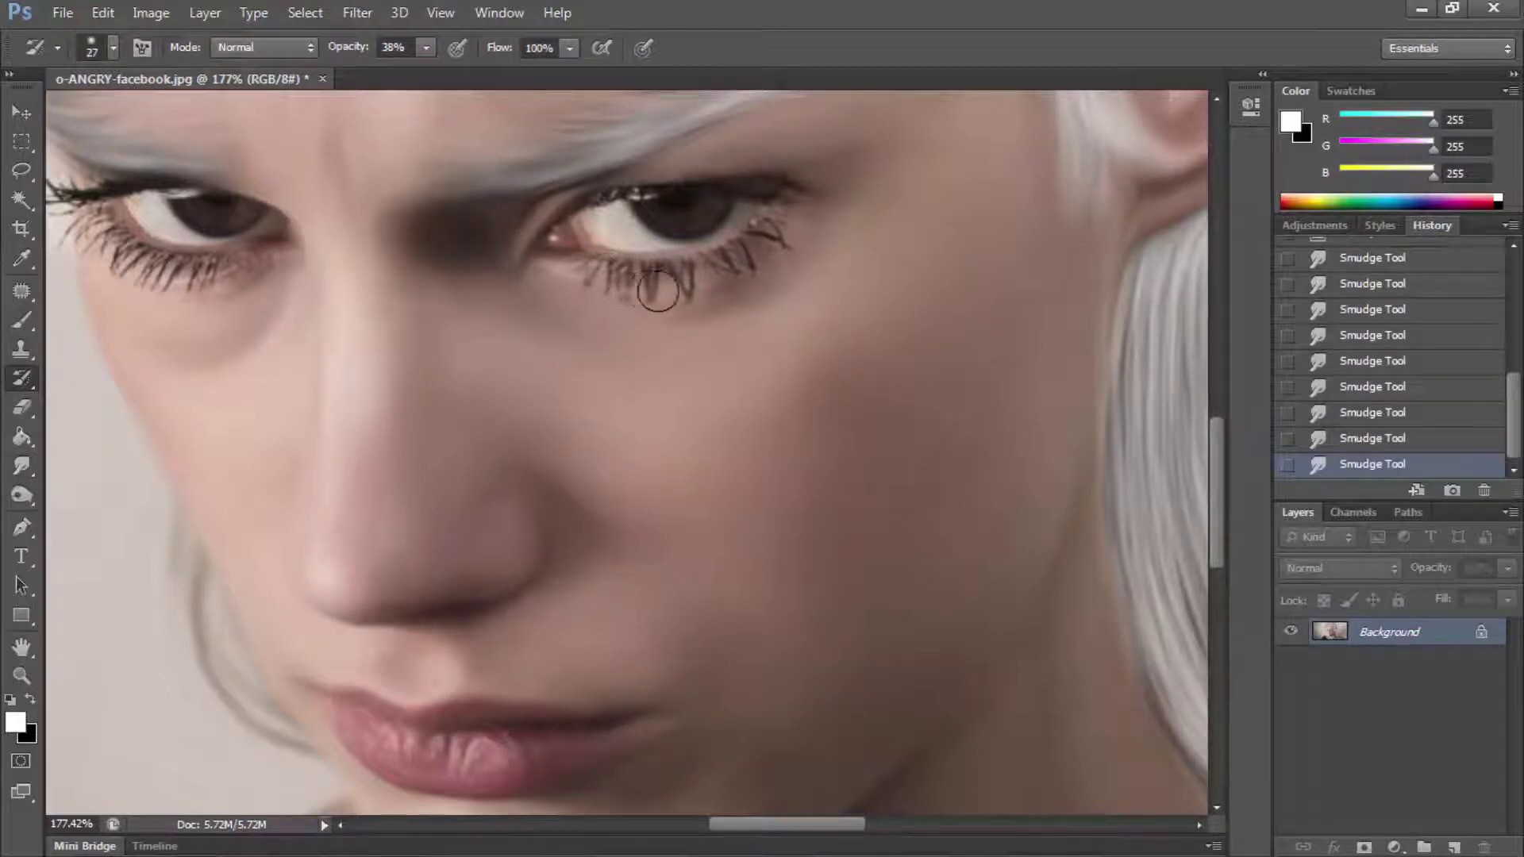
pyautogui.moveTo(658, 292); pyautogui.dragTo(766, 232)
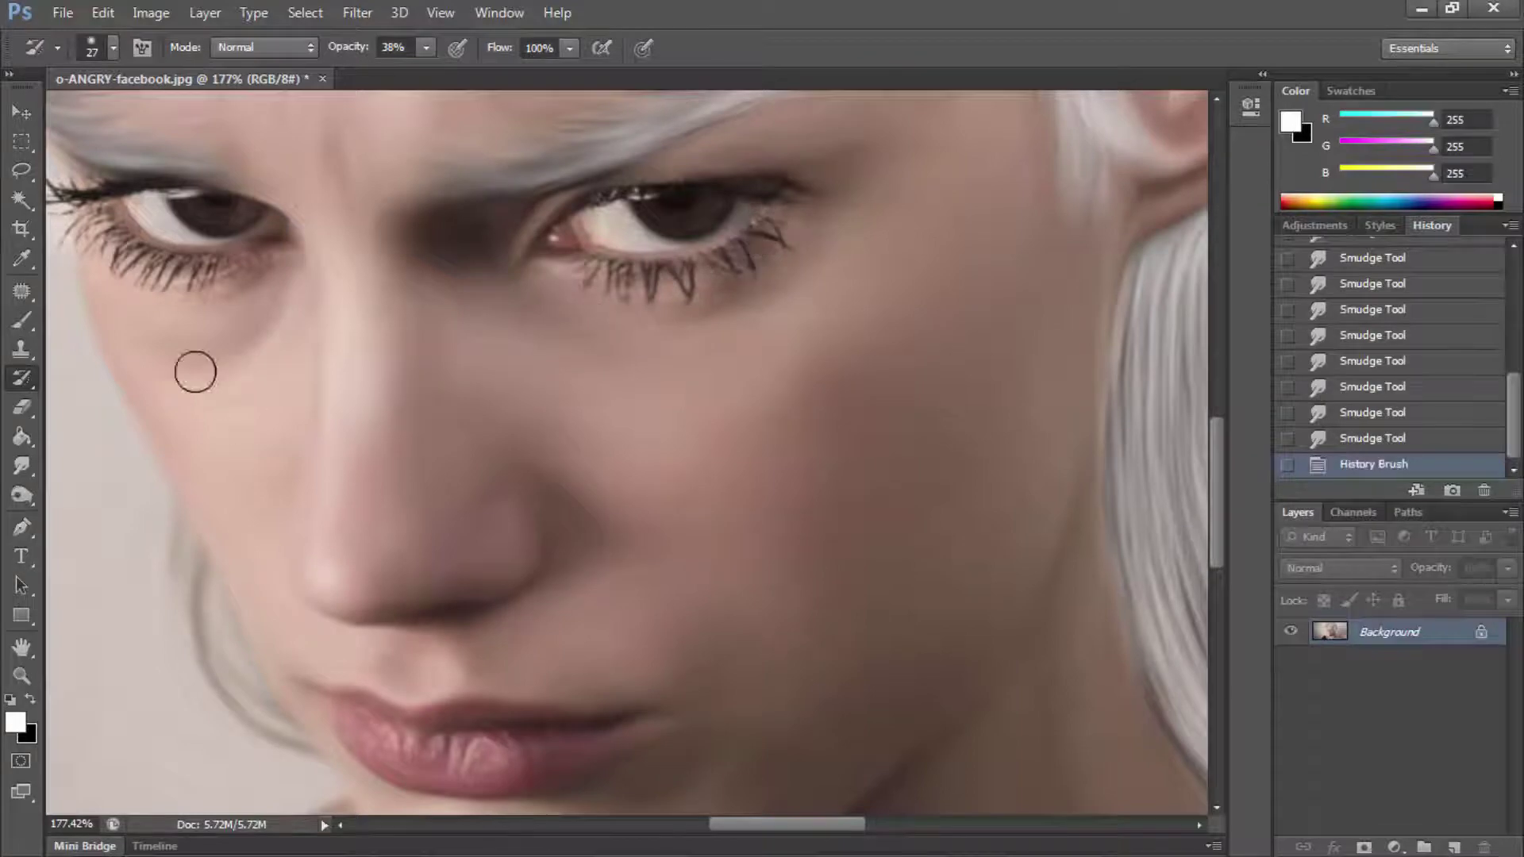
pyautogui.moveTo(187, 275); pyautogui.dragTo(234, 261)
# Step: Smudge the skin below the left eye, beside the nose, above the upper lip and on the chin
pyautogui.click(21, 466)
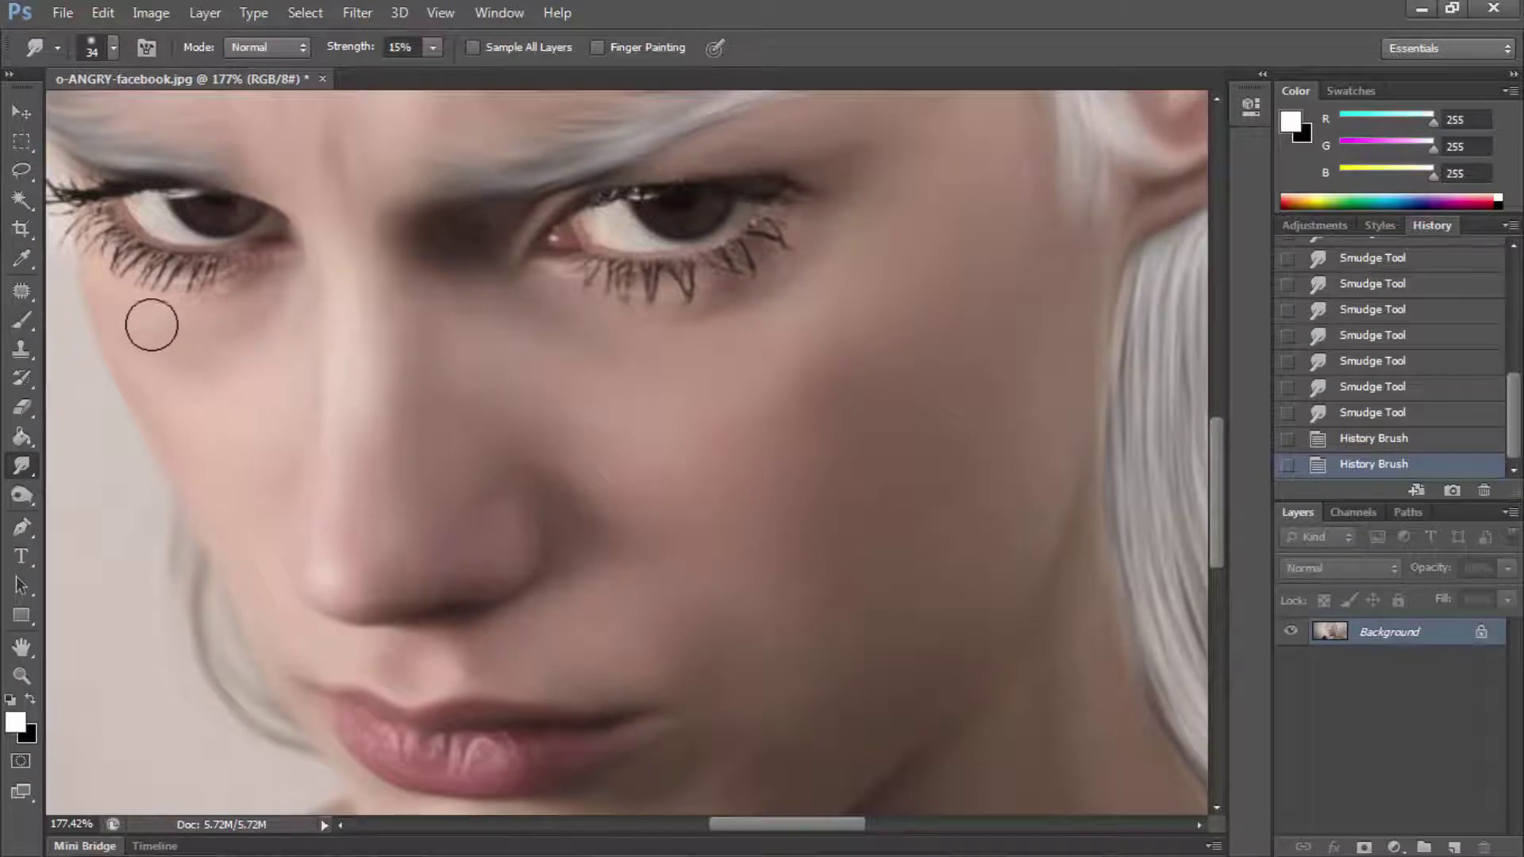
pyautogui.moveTo(163, 363)
pyautogui.mouseDown()
pyautogui.moveTo(314, 295)
pyautogui.moveTo(334, 187)
pyautogui.moveTo(313, 167)
pyautogui.moveTo(323, 262)
pyautogui.mouseUp()
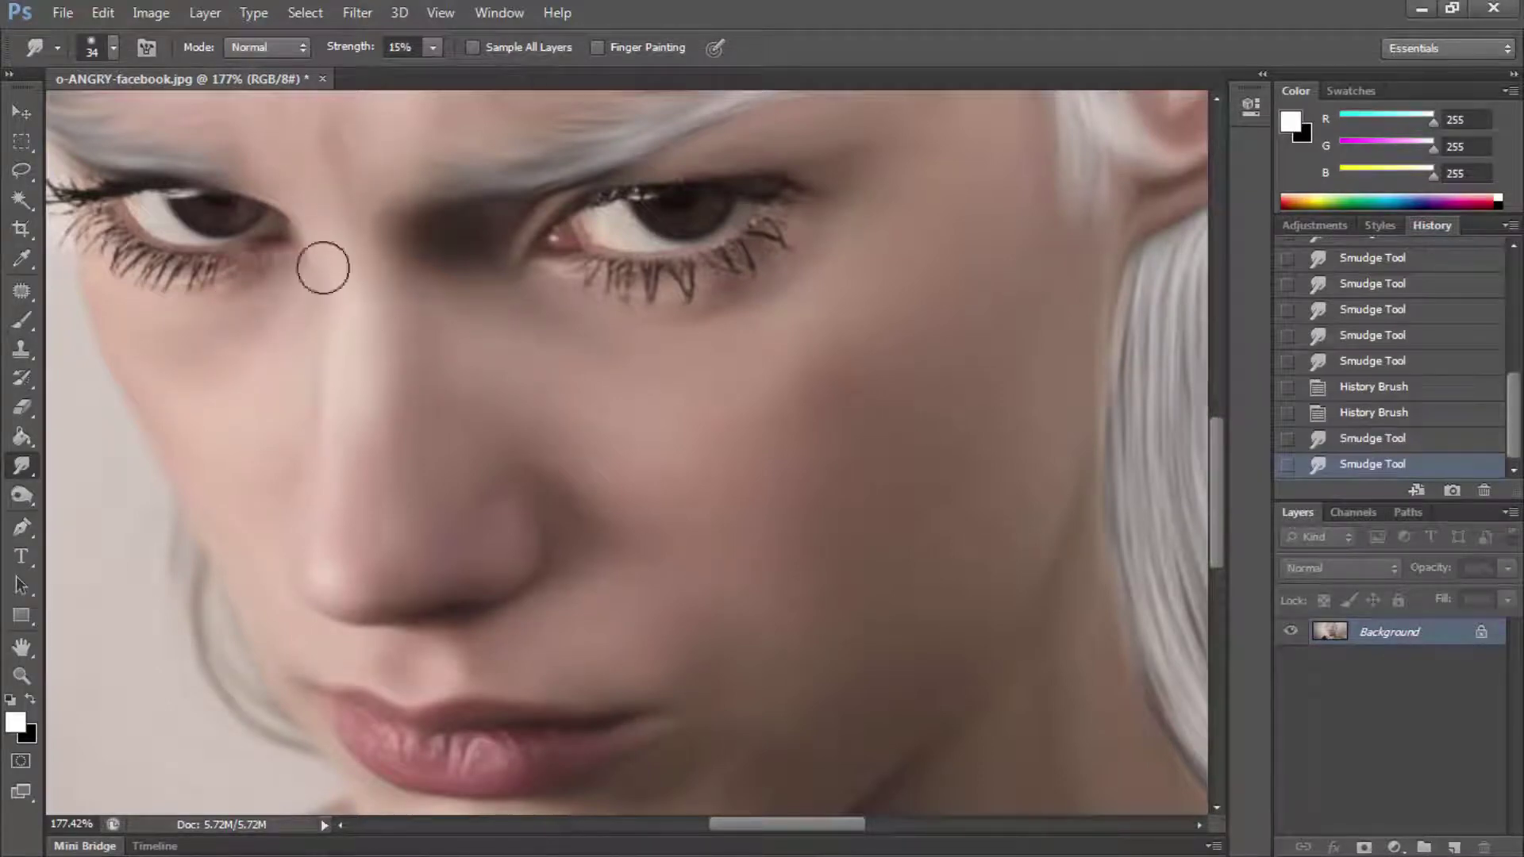
pyautogui.moveTo(221, 508); pyautogui.dragTo(282, 636)
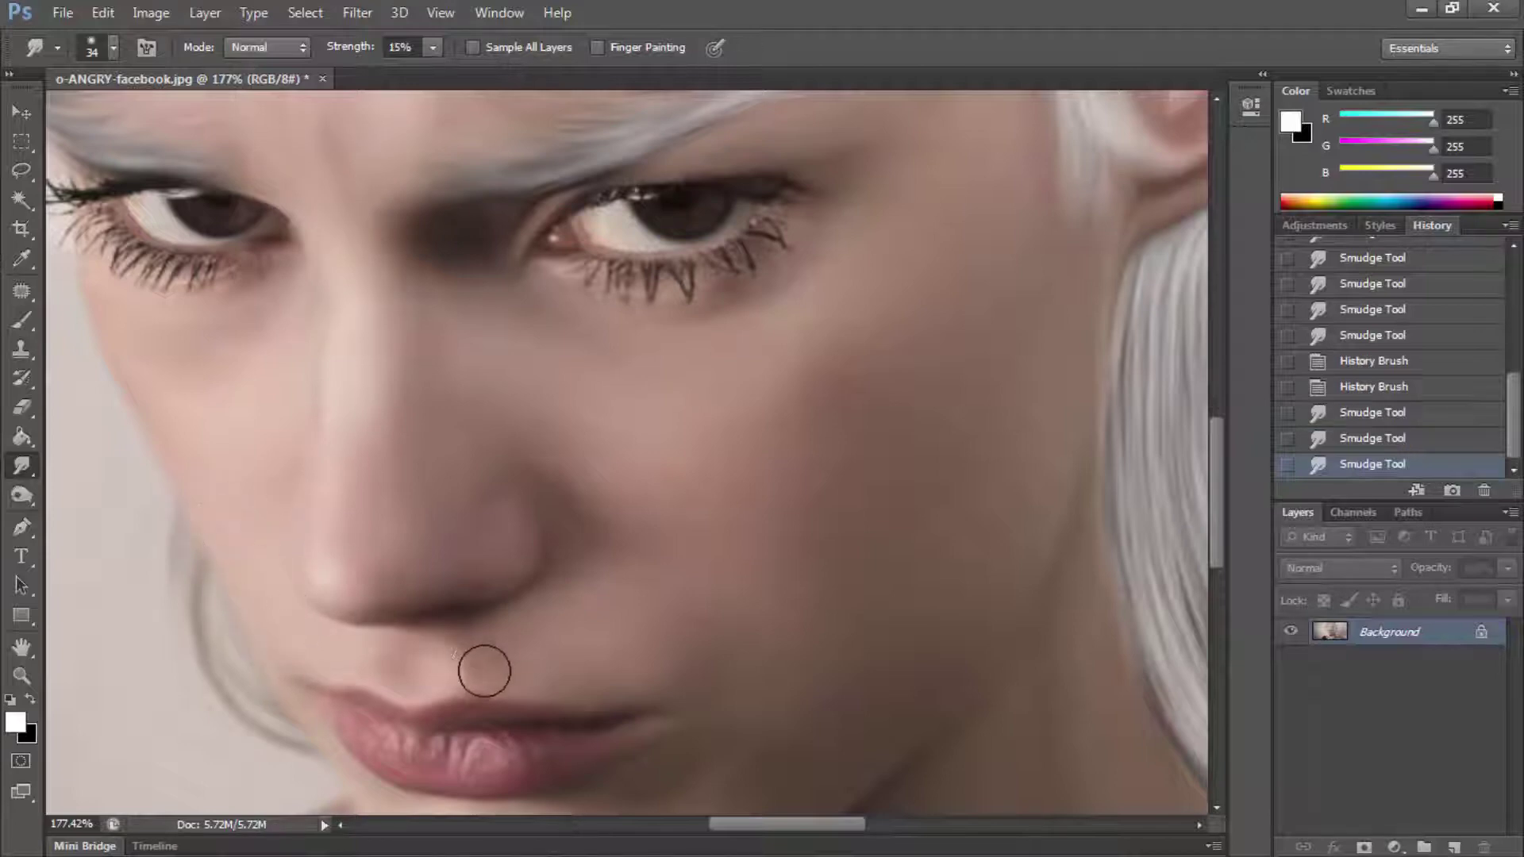
pyautogui.moveTo(468, 657); pyautogui.dragTo(341, 663)
pyautogui.moveTo(365, 663); pyautogui.dragTo(337, 664)
pyautogui.moveTo(516, 670); pyautogui.dragTo(553, 667)
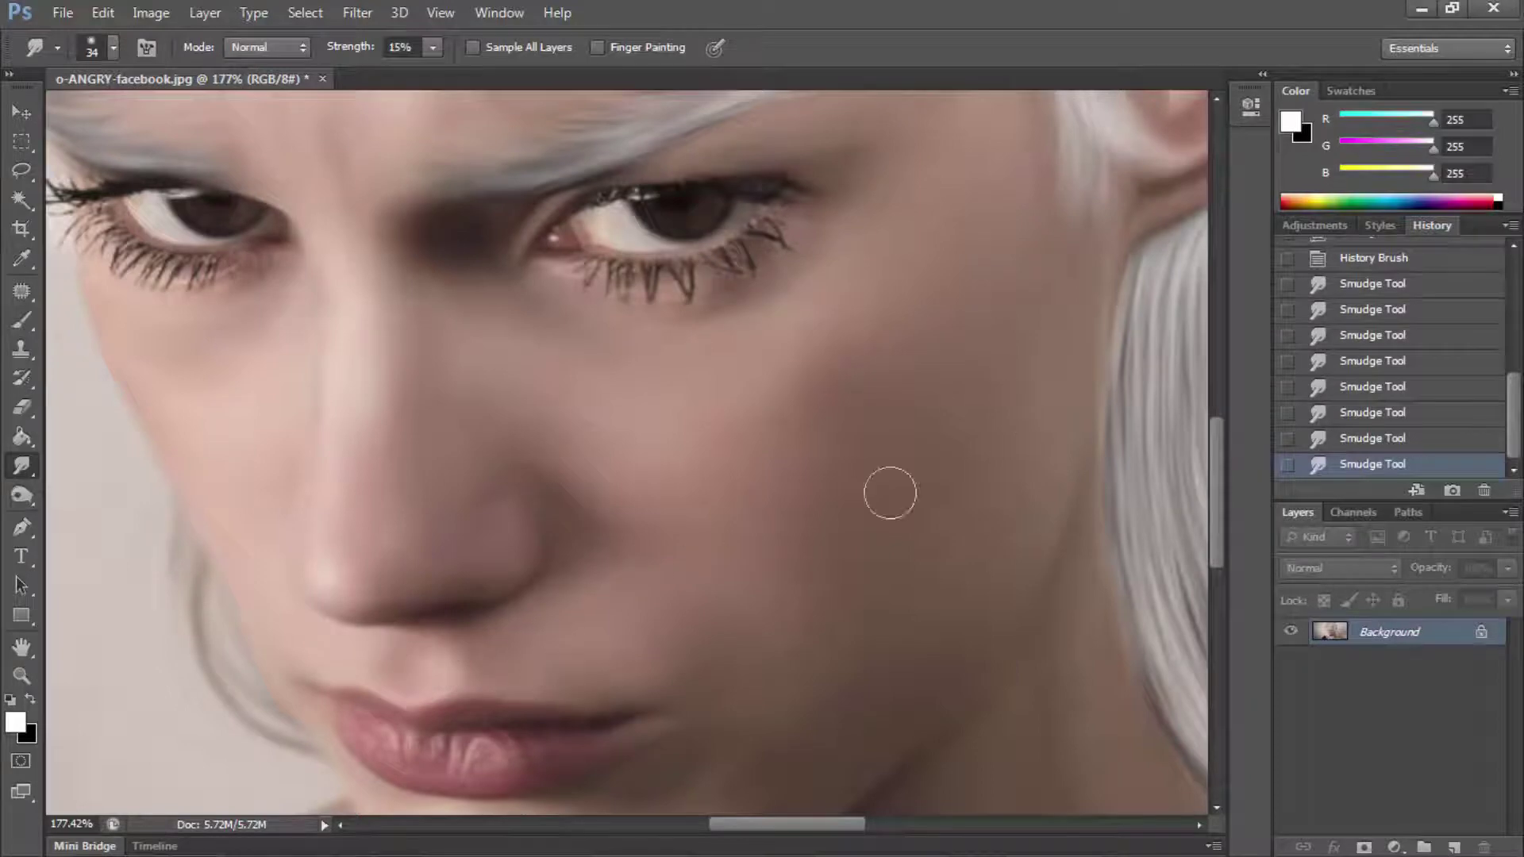
pyautogui.moveTo(1215, 433); pyautogui.dragTo(1214, 509)
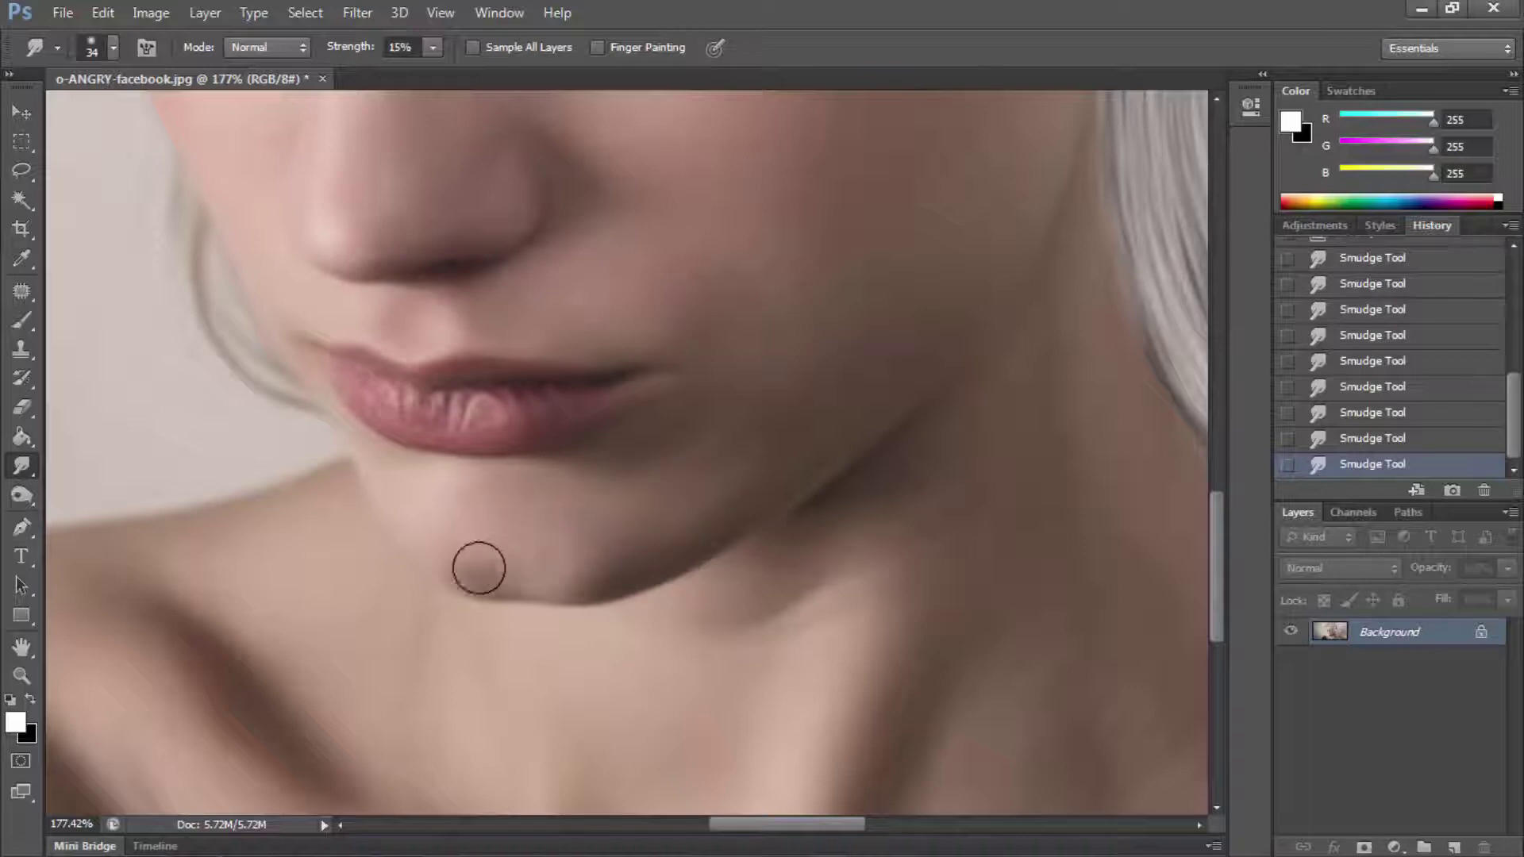
pyautogui.moveTo(476, 565); pyautogui.dragTo(599, 529)
# Step: Smudge the white hair into painted strands around the face and neck
pyautogui.click(21, 676)
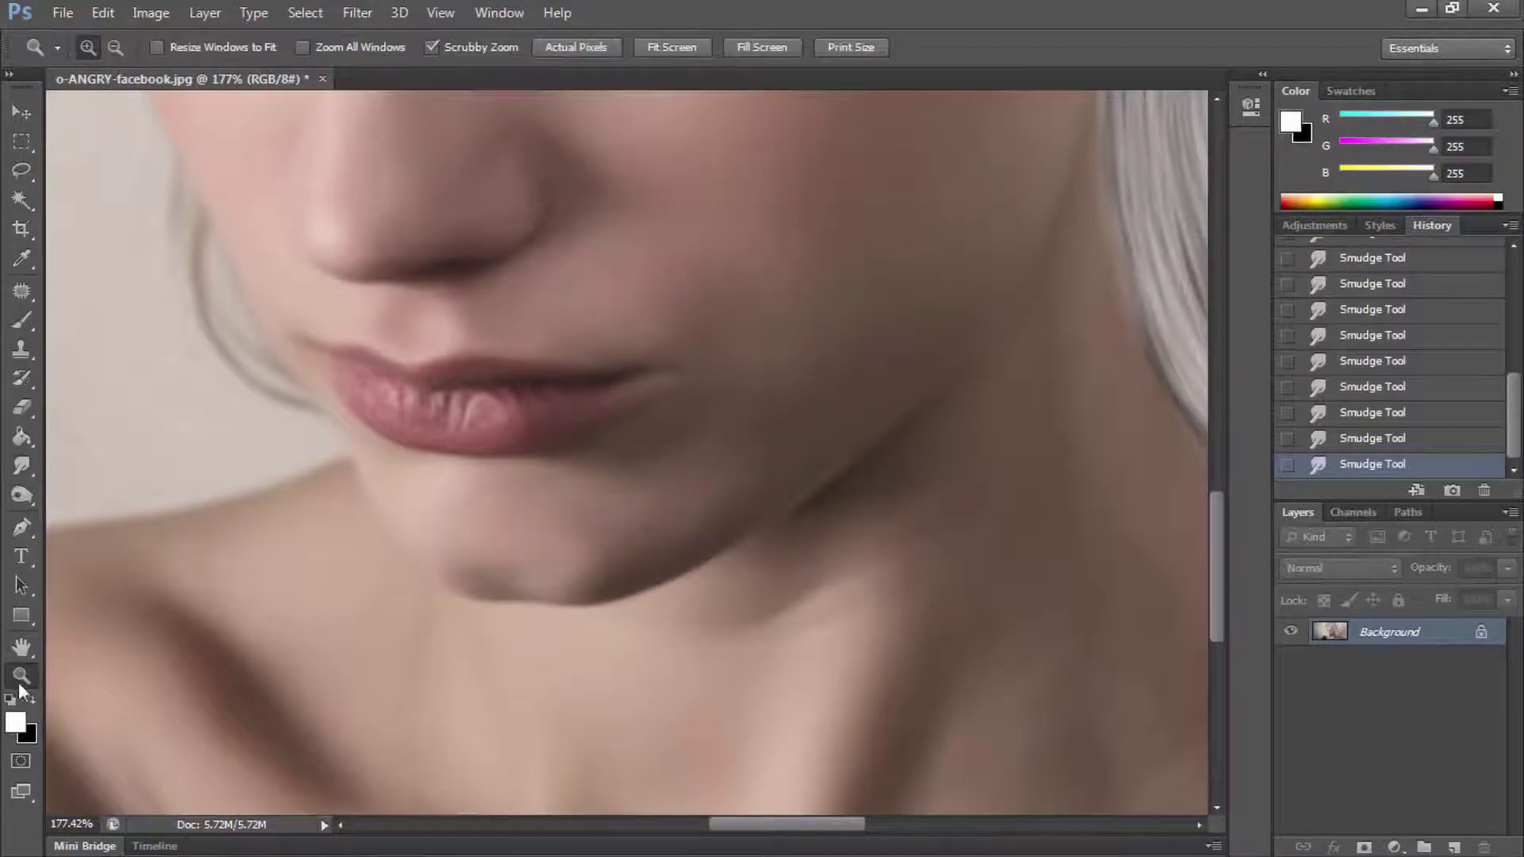
pyautogui.keyDown('alt'); pyautogui.click(894, 456); pyautogui.keyUp('alt')
pyautogui.click(807, 684)
pyautogui.moveTo(789, 686); pyautogui.dragTo(750, 673)
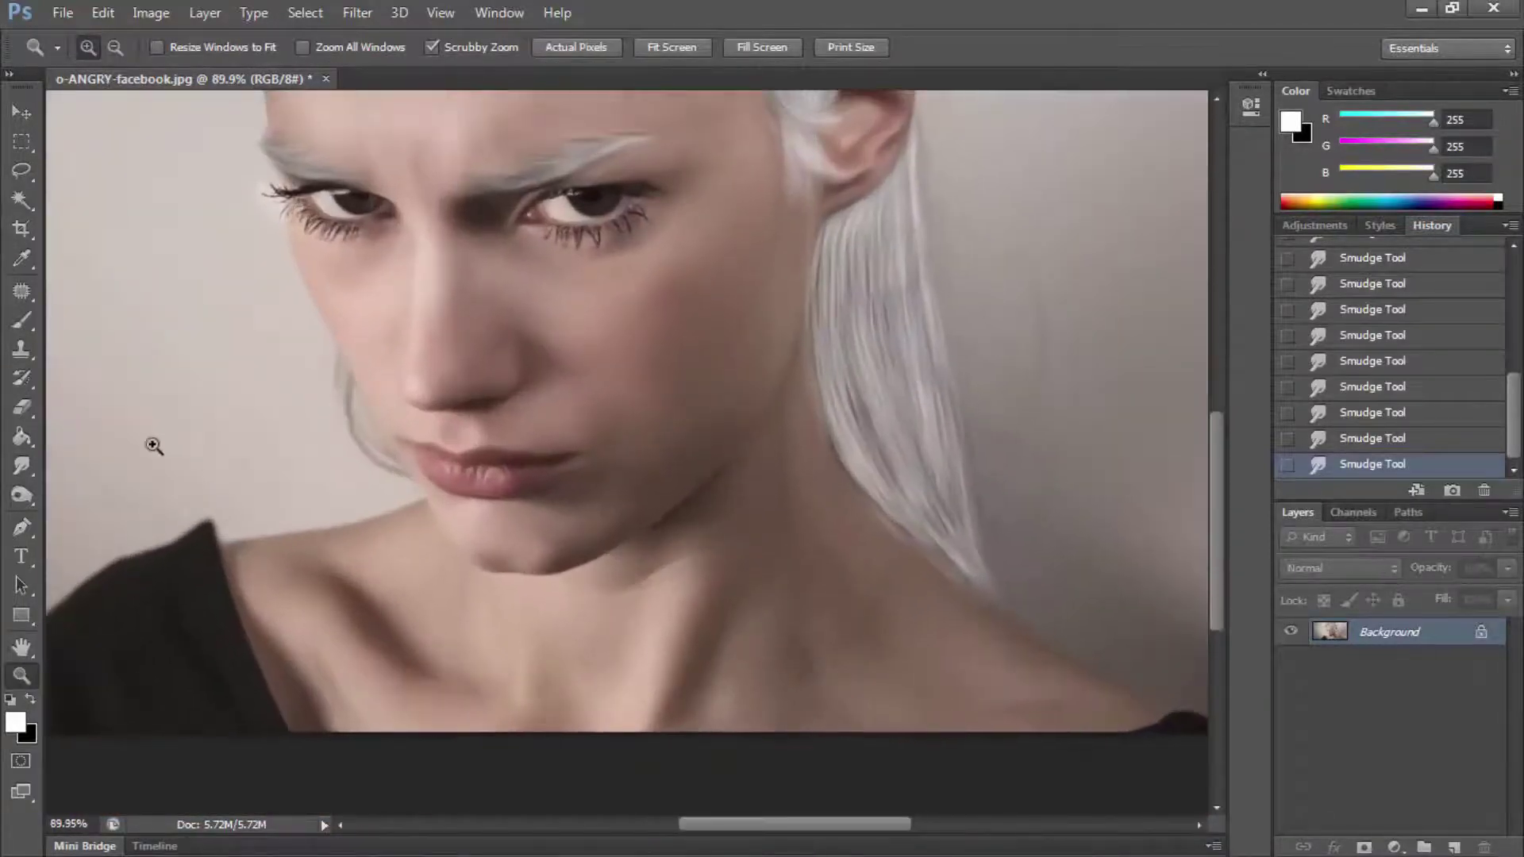
pyautogui.click(21, 466)
pyautogui.rightClick(731, 594)
pyautogui.press('Return')
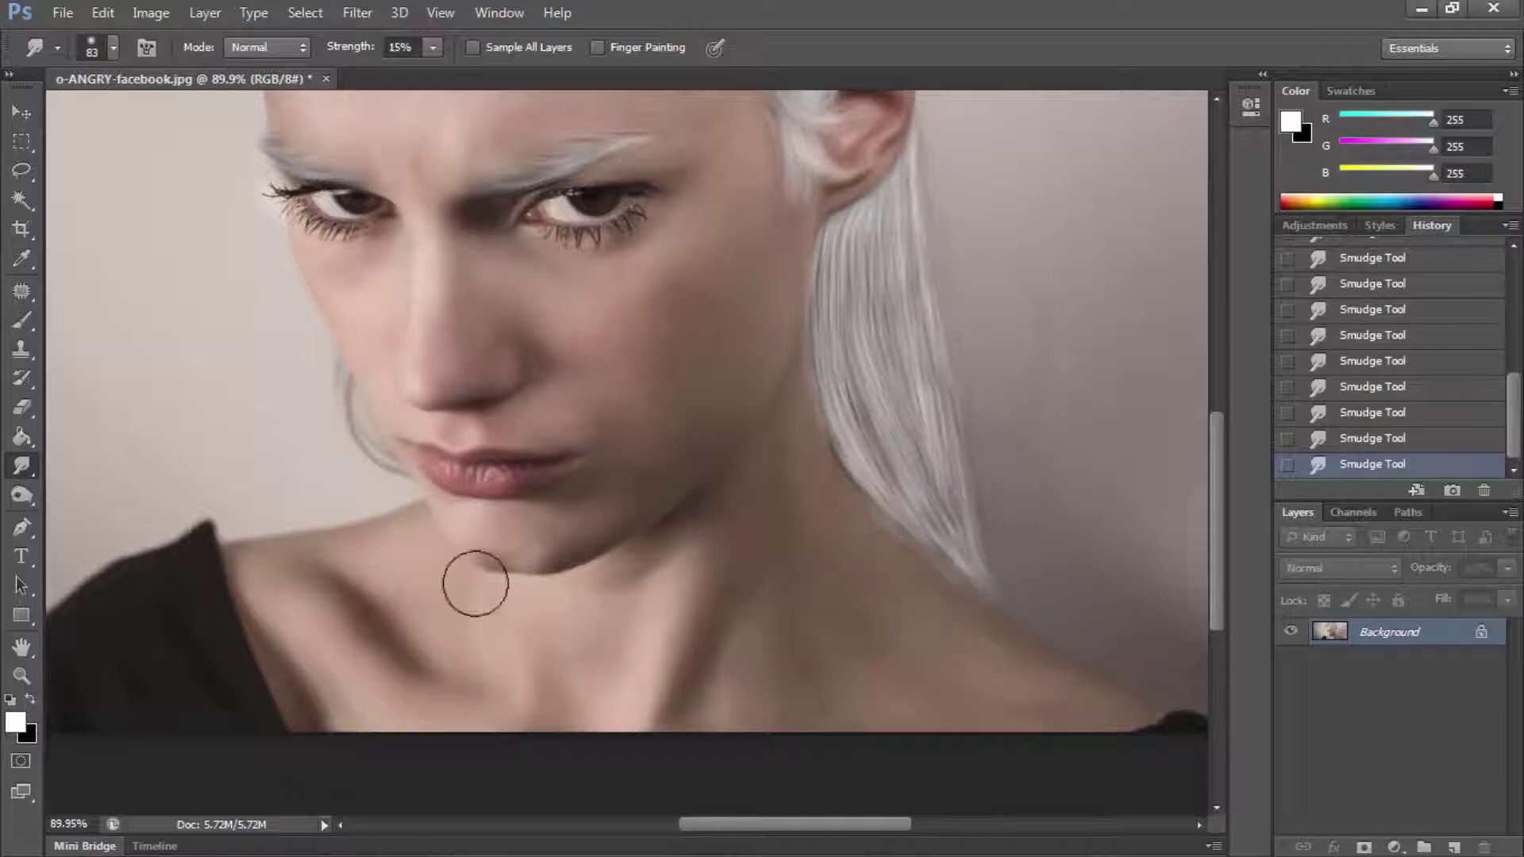
# Step: Smooth the forehead skin above the brows with the Smudge Tool
pyautogui.press('z')
pyautogui.keyDown('alt'); pyautogui.click(734, 312); pyautogui.keyUp('alt')
pyautogui.moveTo(680, 374)
pyautogui.mouseDown()
pyautogui.moveTo(638, 446)
pyautogui.moveTo(612, 435)
pyautogui.mouseUp()
pyautogui.press('r')
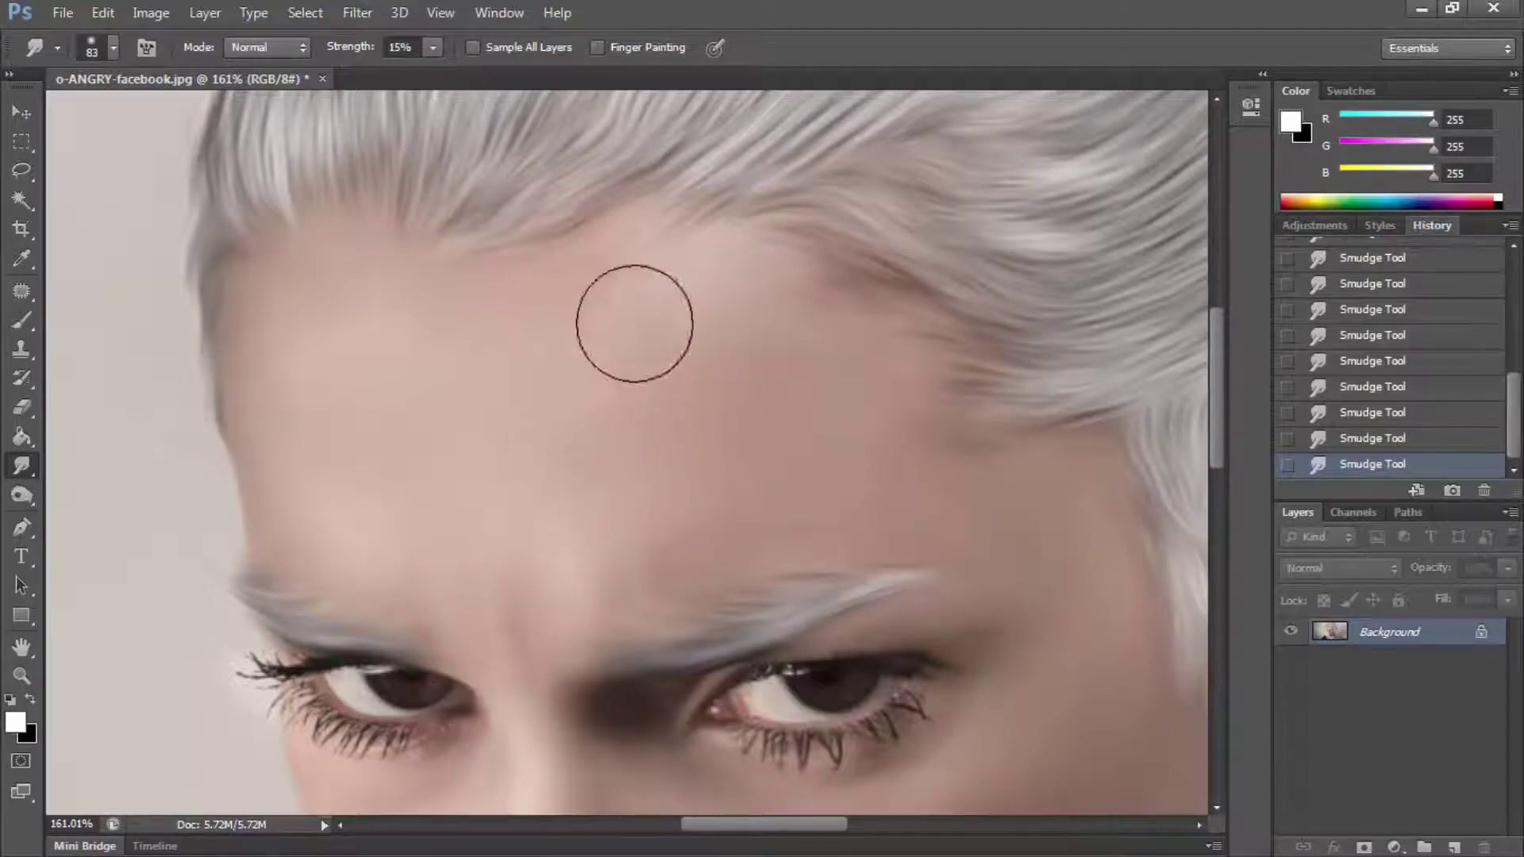
# Step: Zoom out to check the whole face, then zoom in on the eyes and nose
pyautogui.click(22, 675)
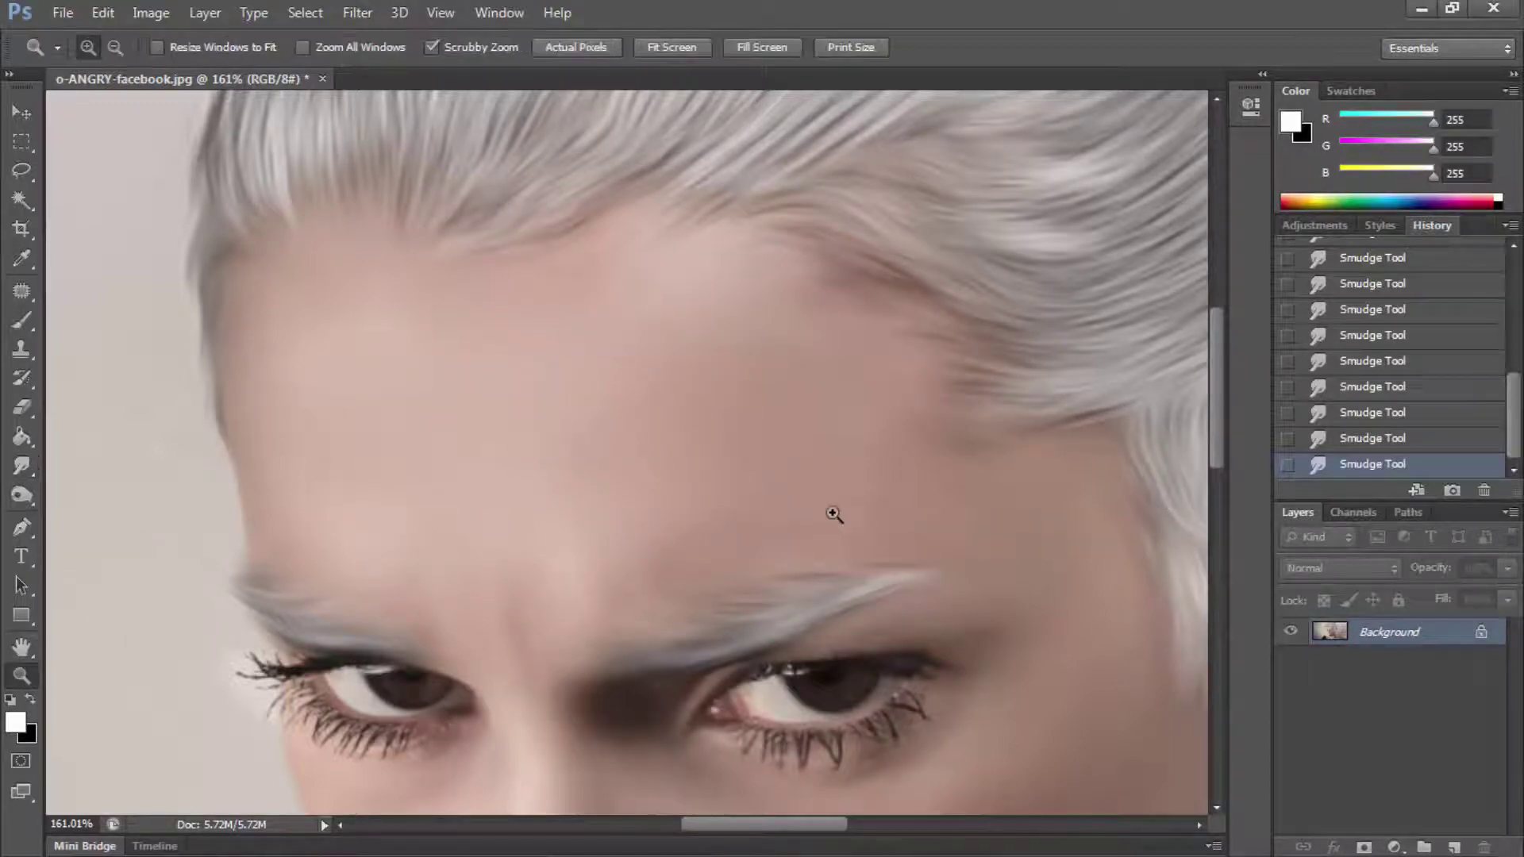
pyautogui.moveTo(833, 515); pyautogui.dragTo(820, 595)
pyautogui.scroll(-3, 1216, 440)
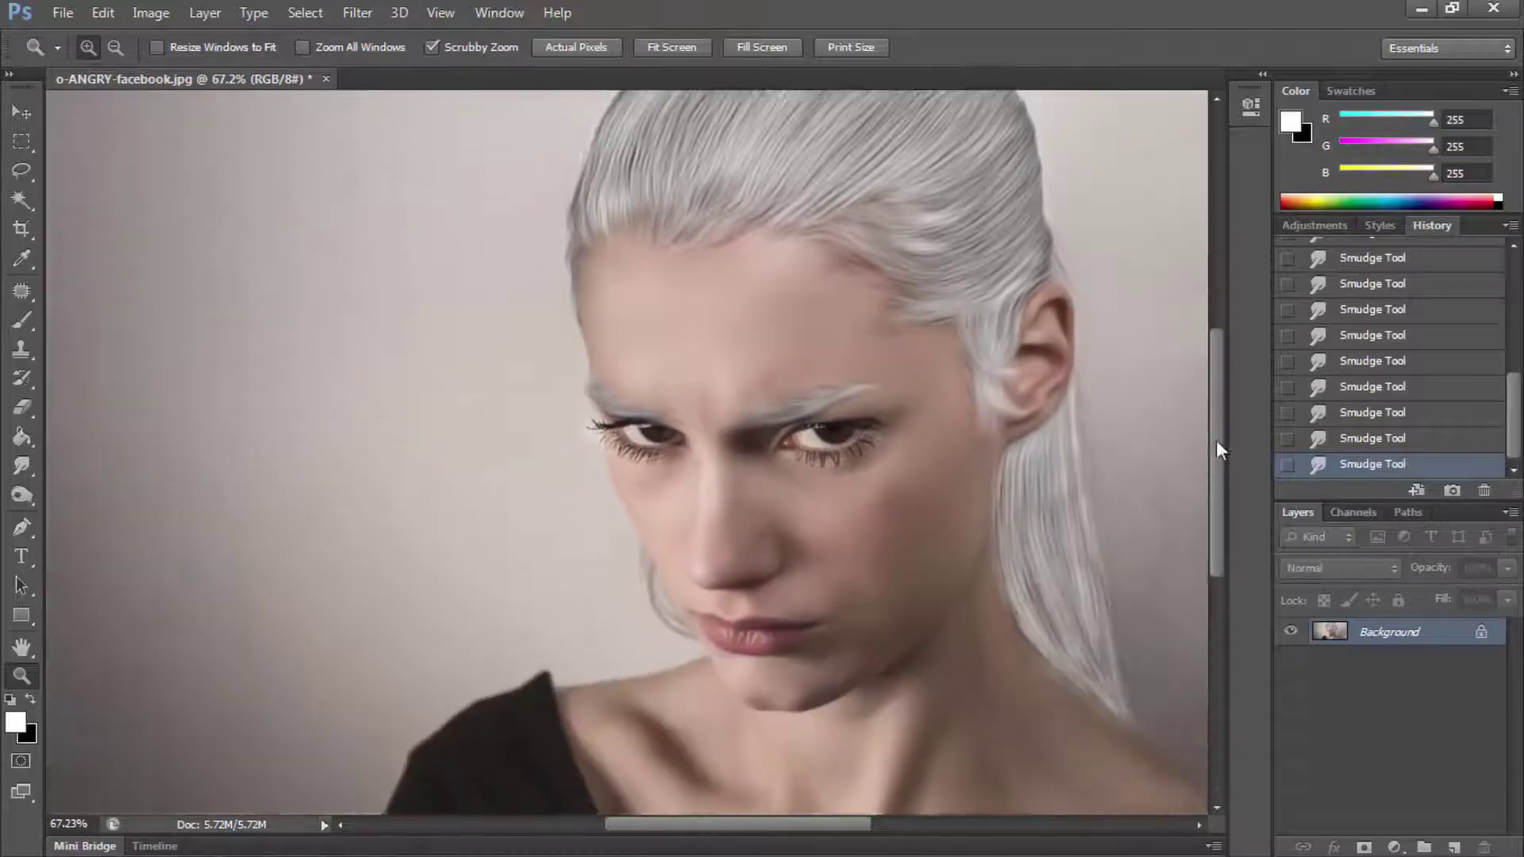
pyautogui.click(1154, 381)
pyautogui.moveTo(1154, 380); pyautogui.dragTo(1060, 419)
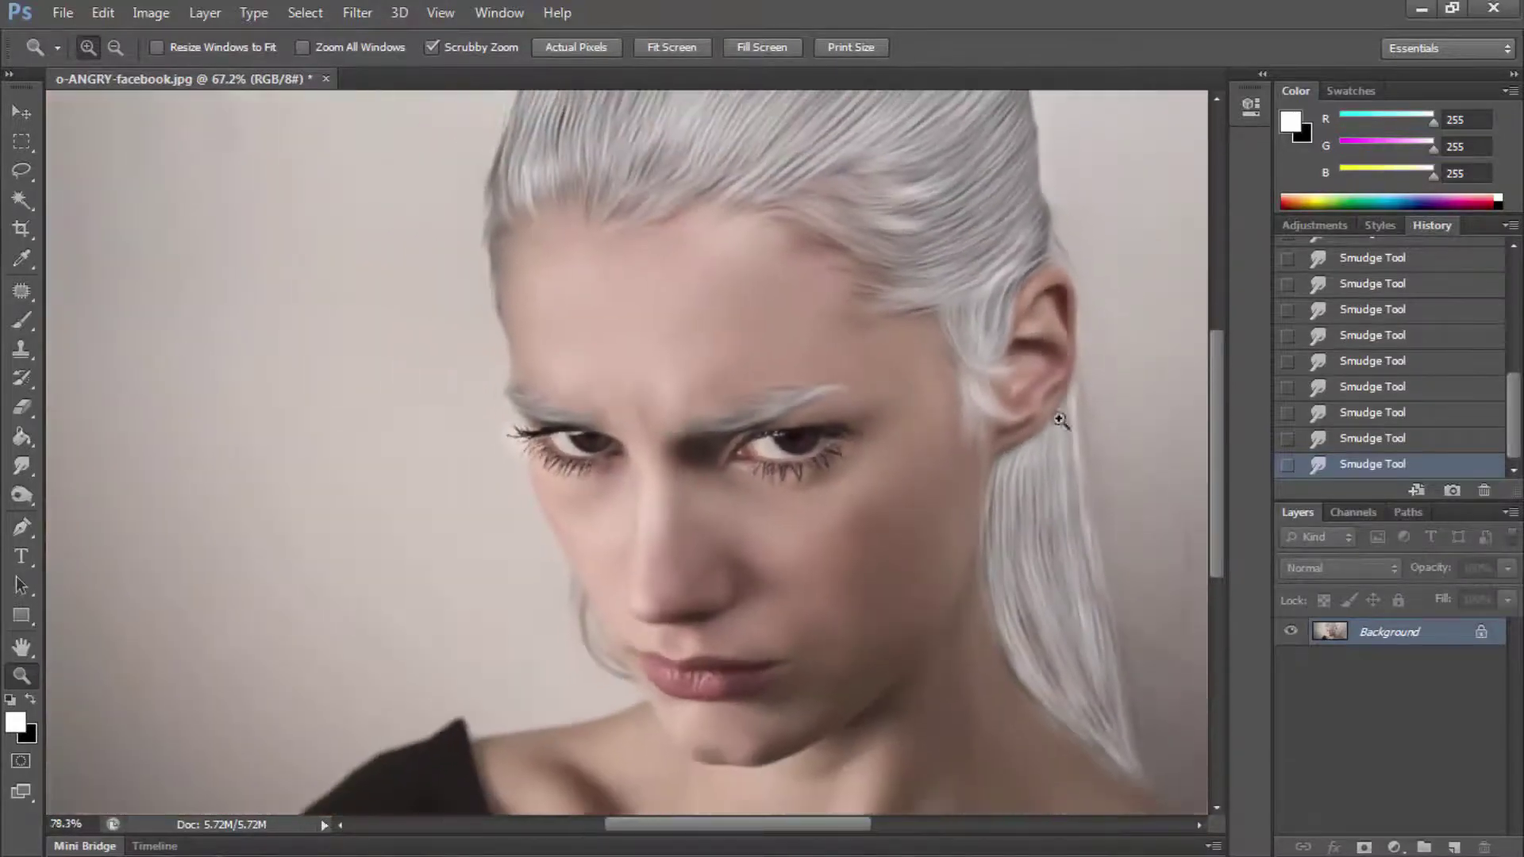
pyautogui.moveTo(632, 540); pyautogui.dragTo(742, 474)
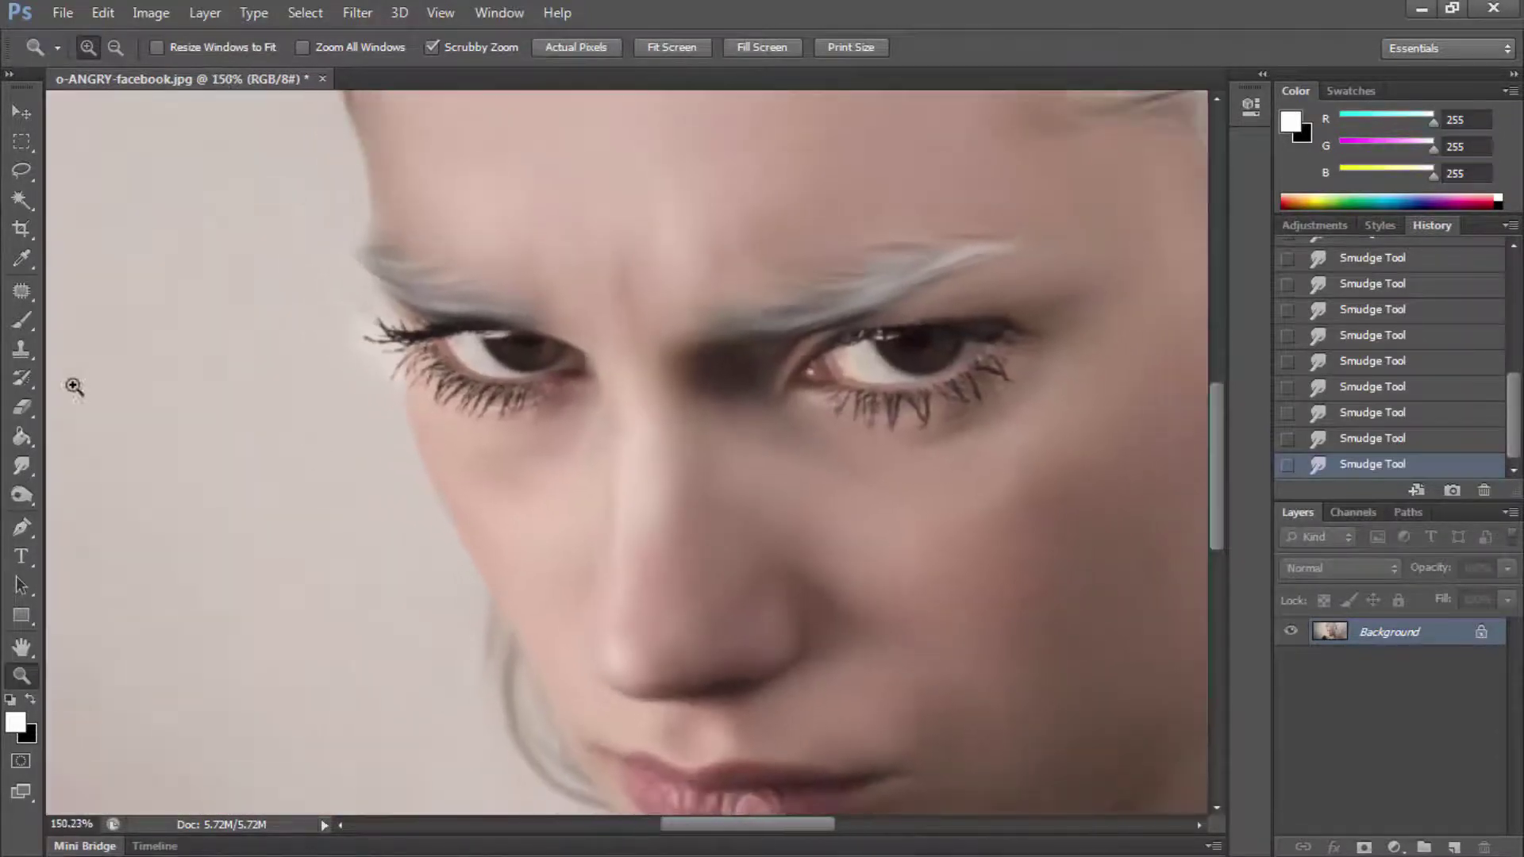
# Step: Patch the shadow under the left eye with clean cheek skin, faded to about 63%
pyautogui.press('j')
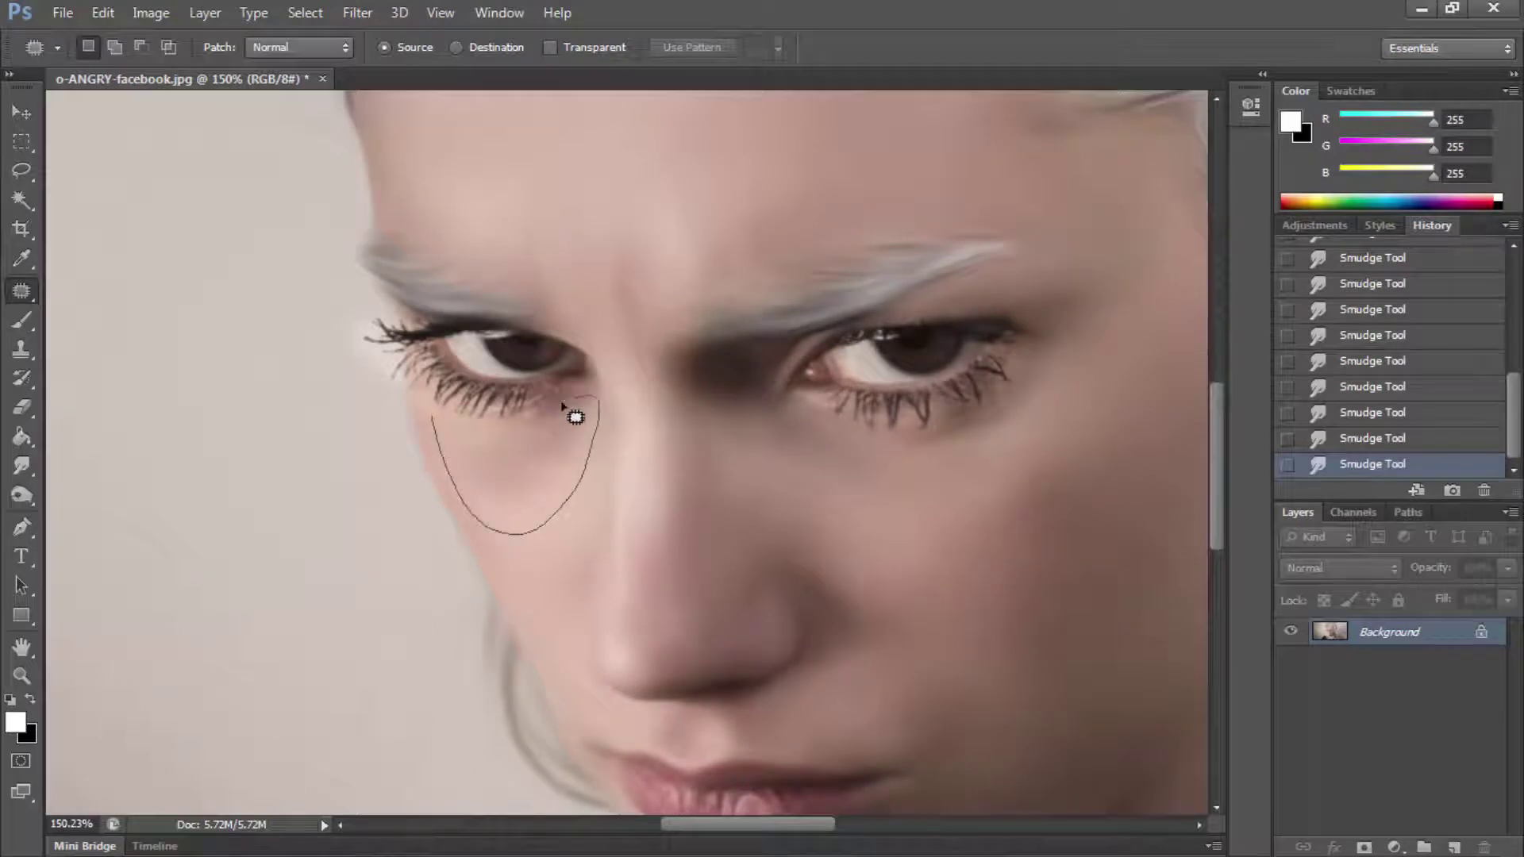
pyautogui.moveTo(460, 431); pyautogui.dragTo(446, 418)
pyautogui.moveTo(516, 469); pyautogui.dragTo(997, 598)
pyautogui.rightClick(997, 592)
pyautogui.click(1083, 506)
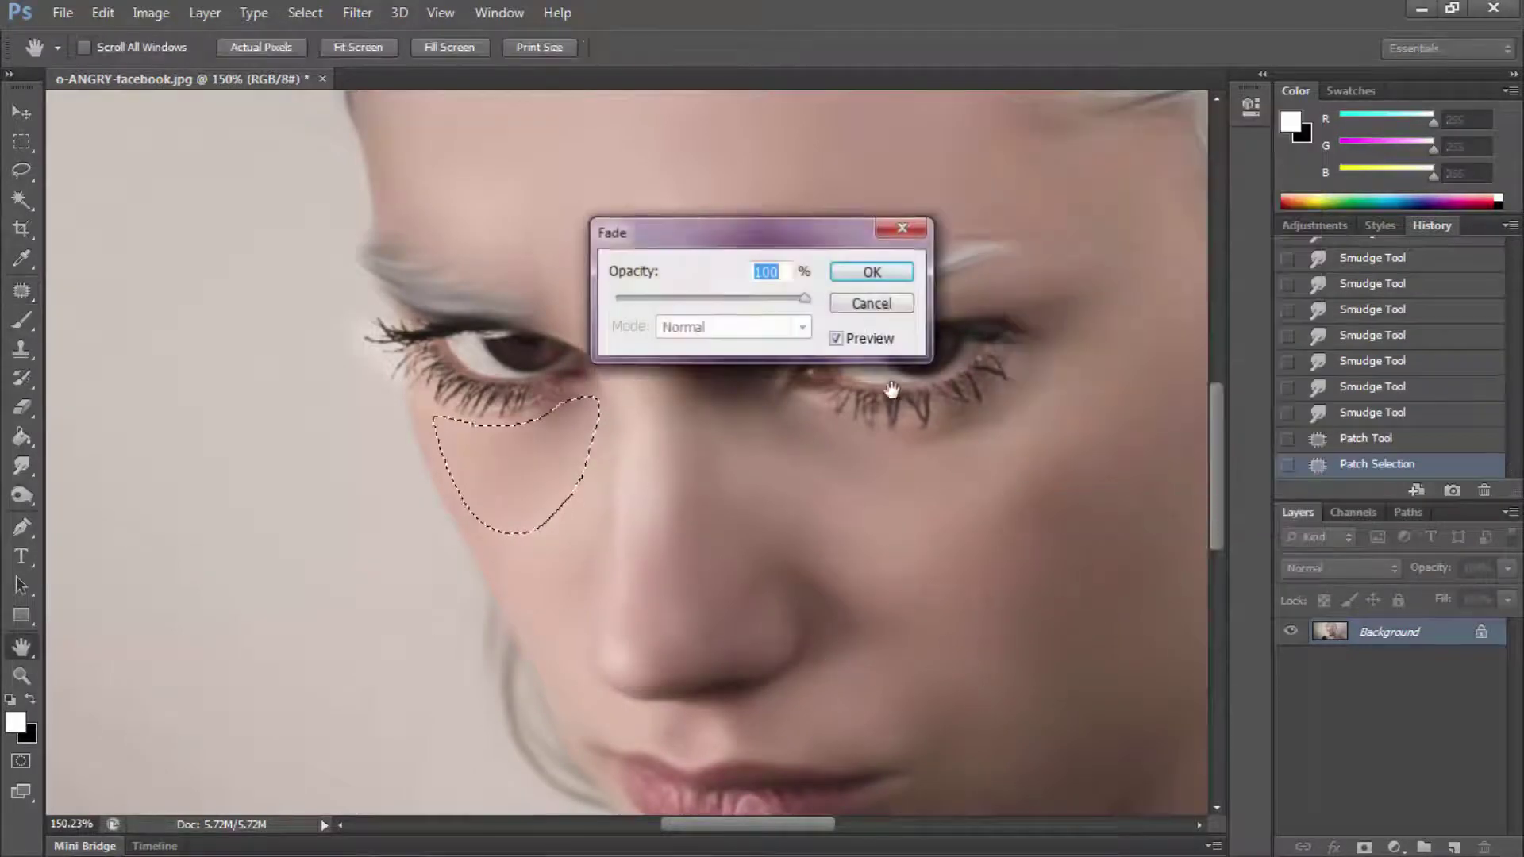
pyautogui.moveTo(803, 299); pyautogui.dragTo(735, 299)
pyautogui.click(871, 274)
pyautogui.hotkey('ctrl', 'd')
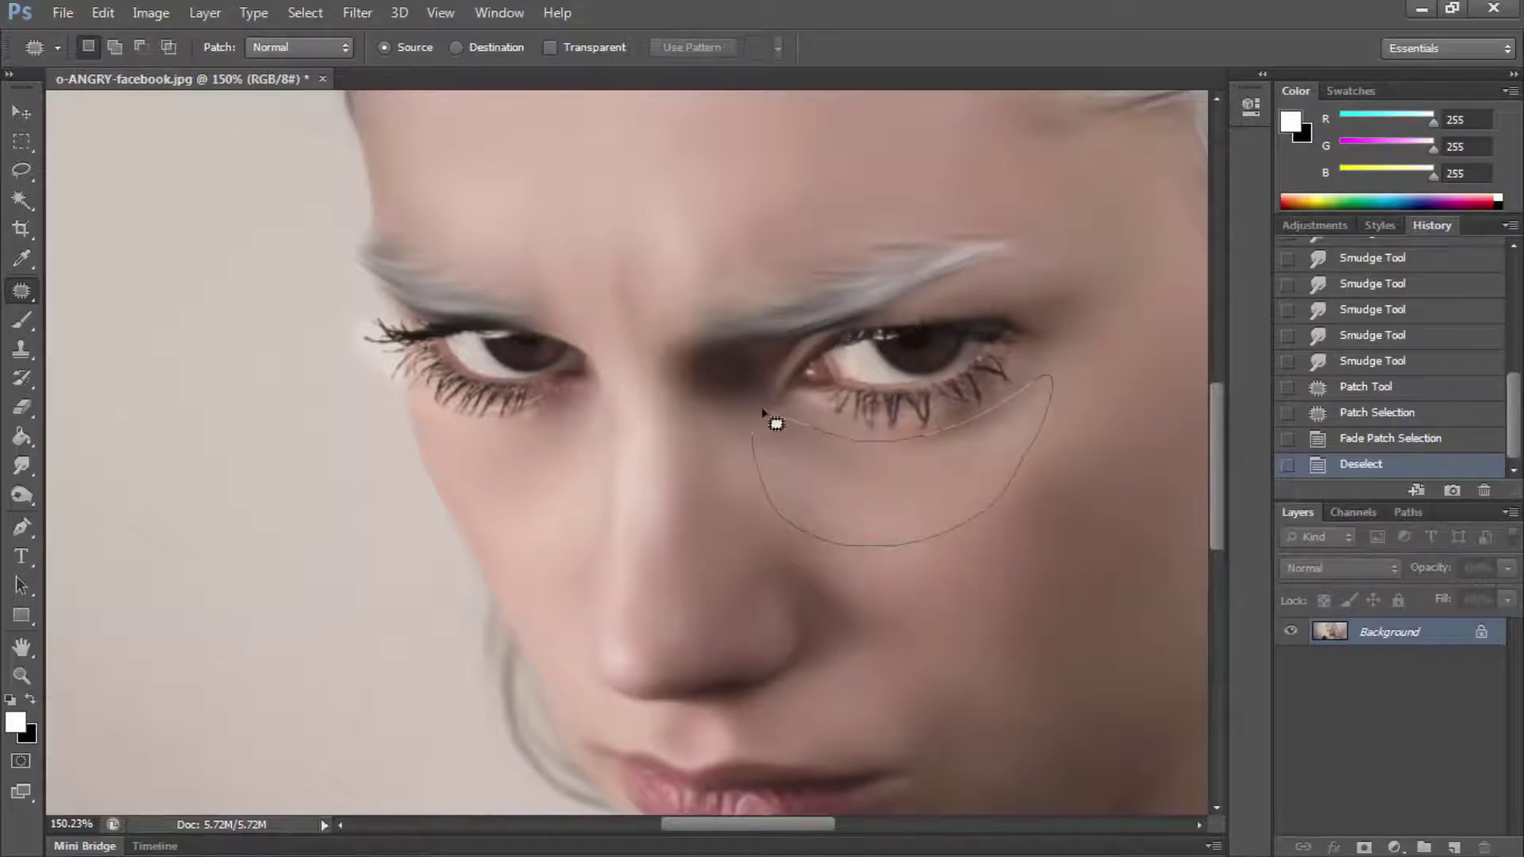
# Step: Patch the shadow under the right eye with cheek skin, faded to 60%
pyautogui.moveTo(764, 414); pyautogui.dragTo(761, 411)
pyautogui.moveTo(818, 492); pyautogui.dragTo(905, 606)
pyautogui.rightClick(953, 605)
pyautogui.click(984, 500)
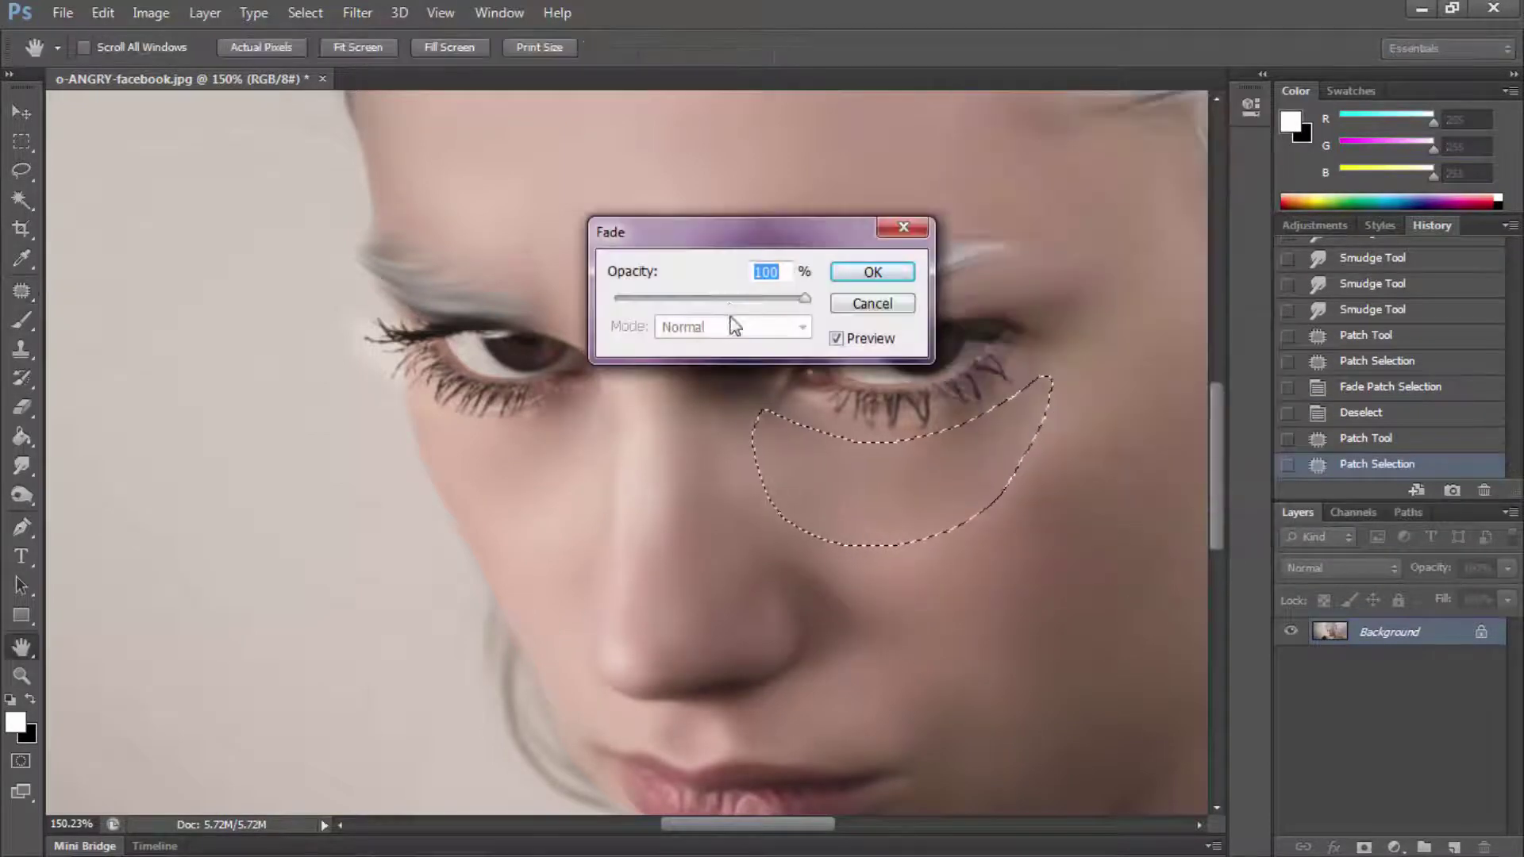
pyautogui.click(850, 274)
pyautogui.hotkey('ctrl', 'd')
pyautogui.press('z')
pyautogui.click(493, 446)
# Step: Smudge the cheek and the skin below the eye smooth with a smaller soft brush
pyautogui.click(22, 466)
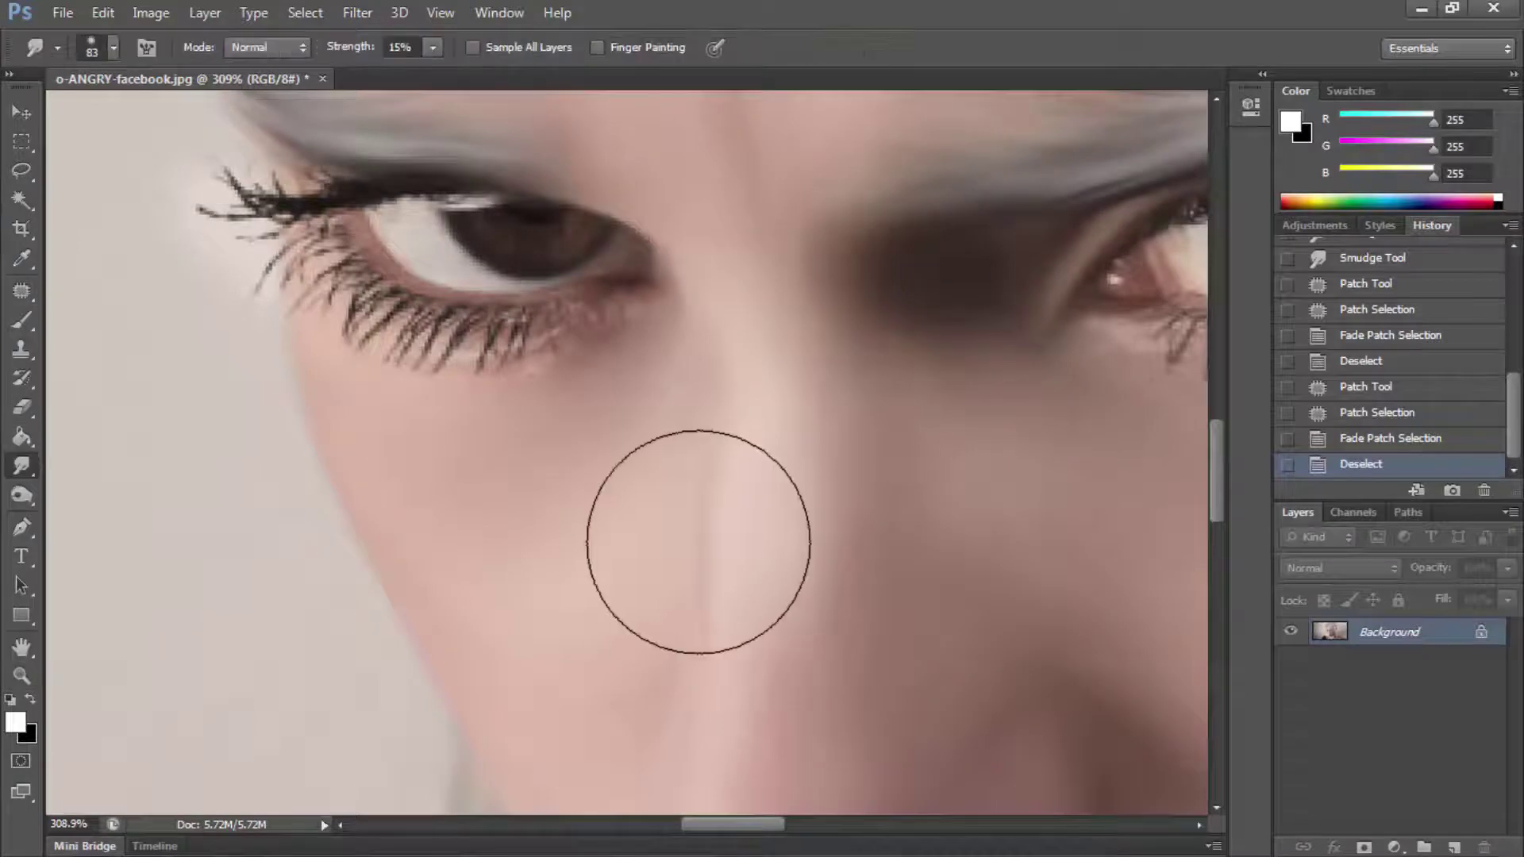
pyautogui.rightClick(743, 477)
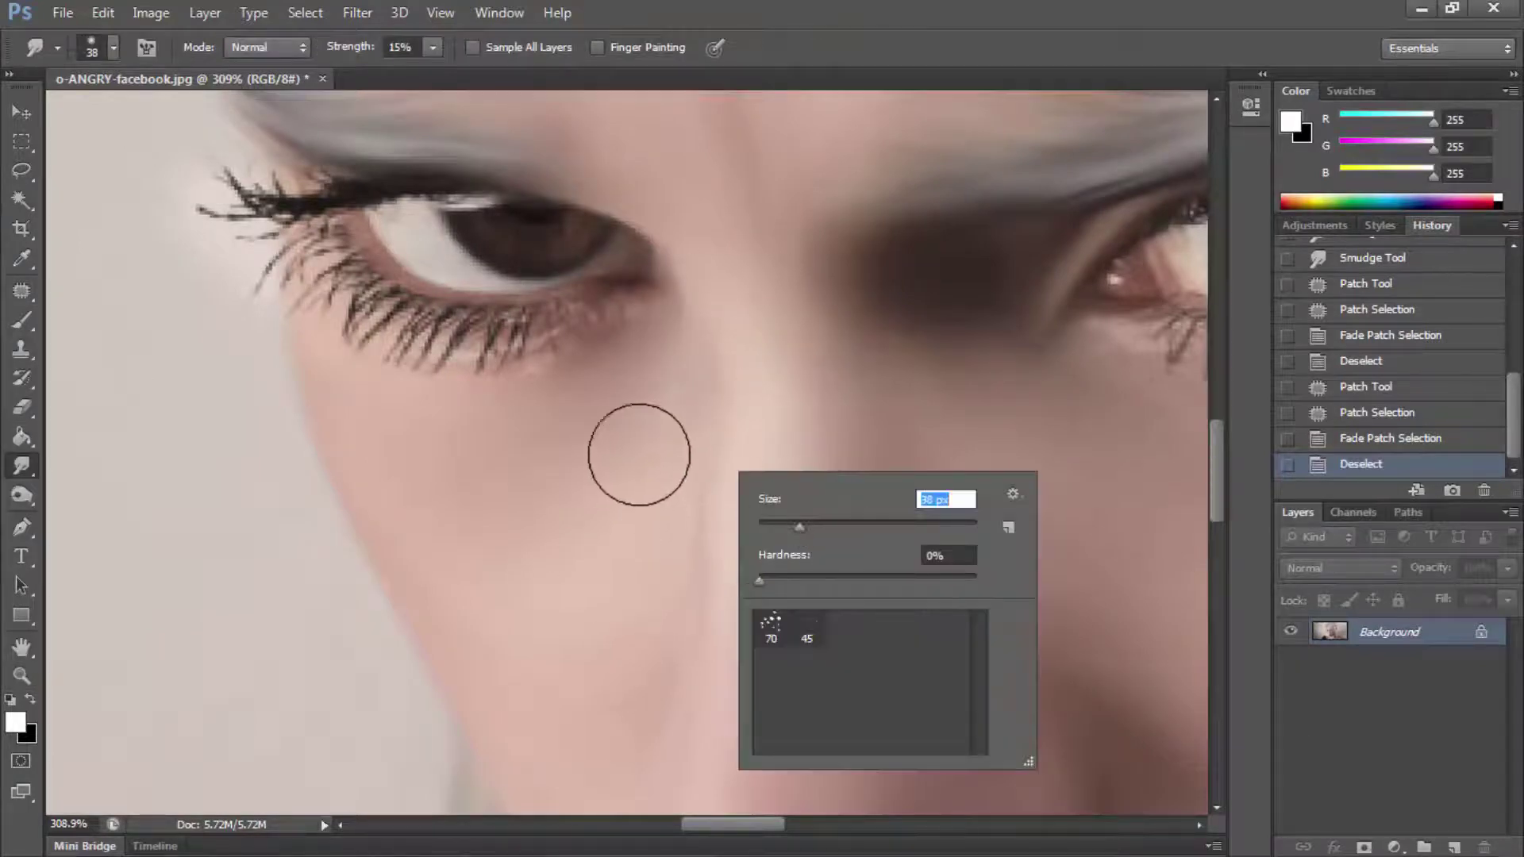
pyautogui.press('Return')
pyautogui.moveTo(561, 551)
pyautogui.mouseDown()
pyautogui.moveTo(605, 603)
pyautogui.moveTo(429, 524)
pyautogui.mouseUp()
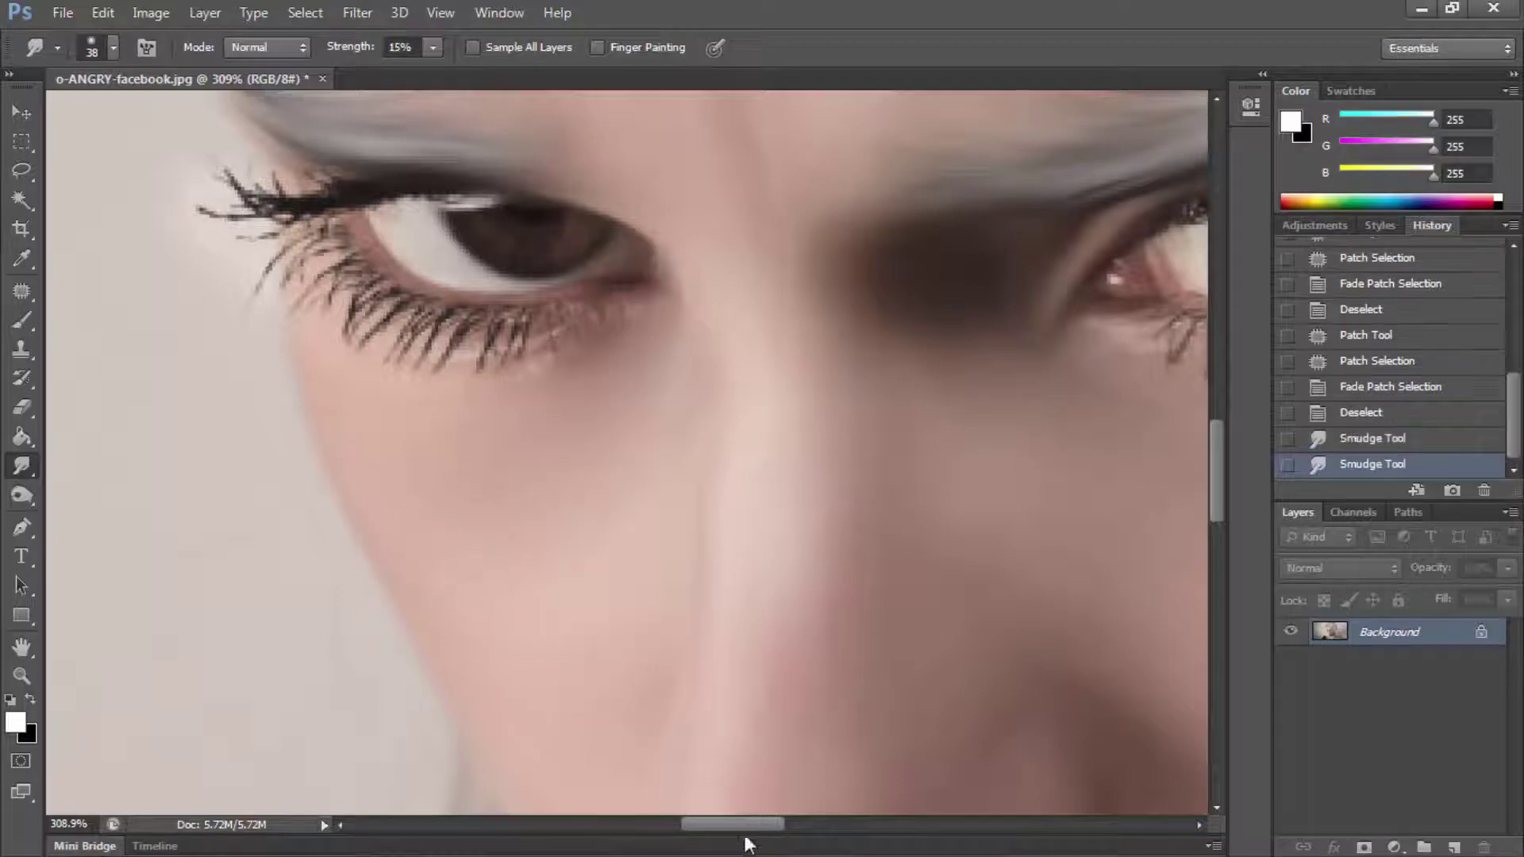
pyautogui.moveTo(742, 825); pyautogui.dragTo(822, 828)
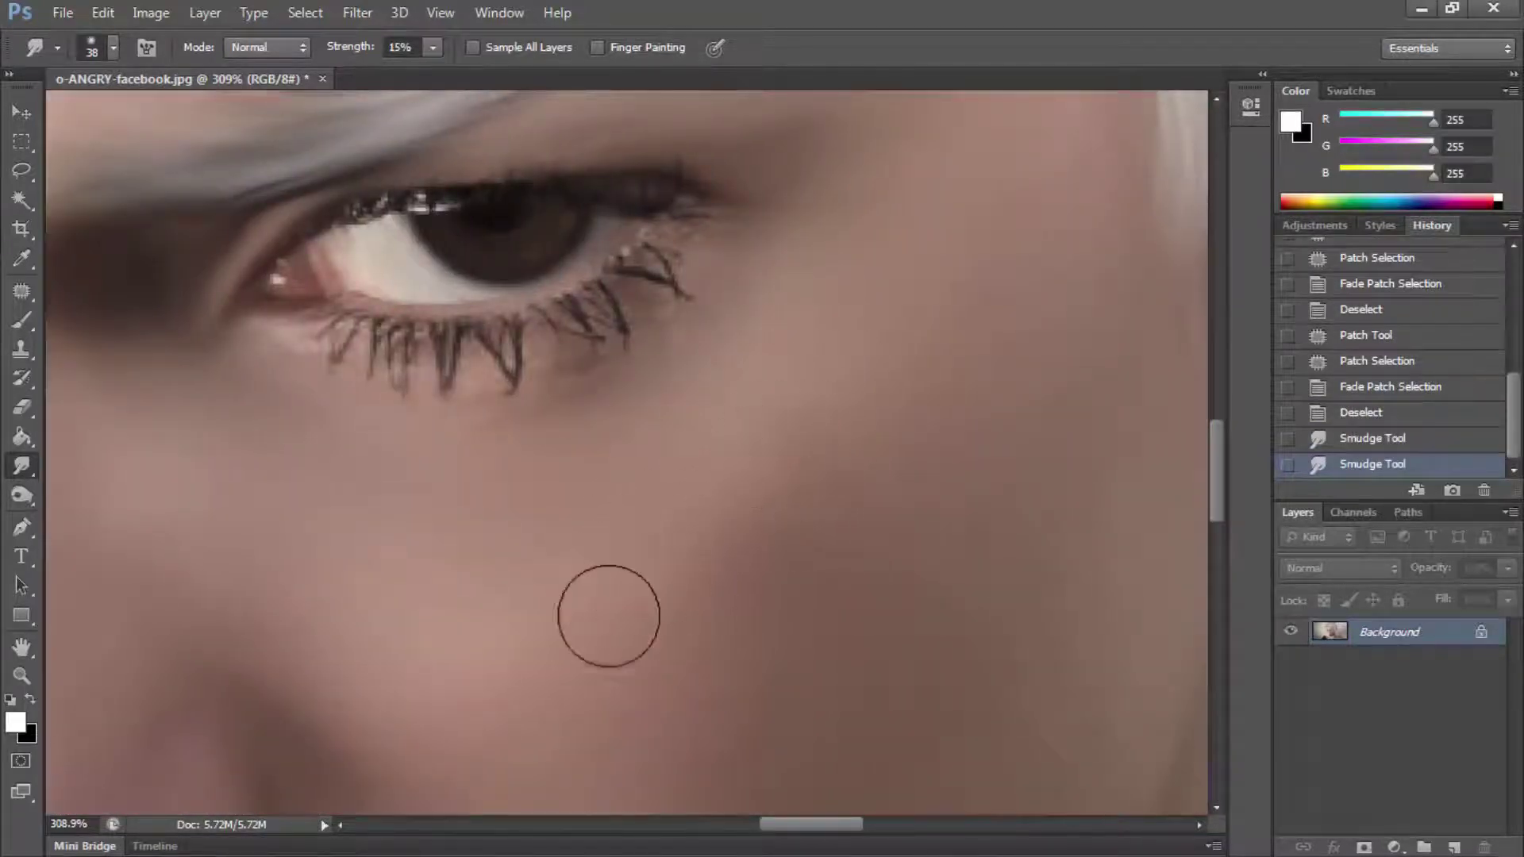
pyautogui.moveTo(824, 381); pyautogui.dragTo(503, 500)
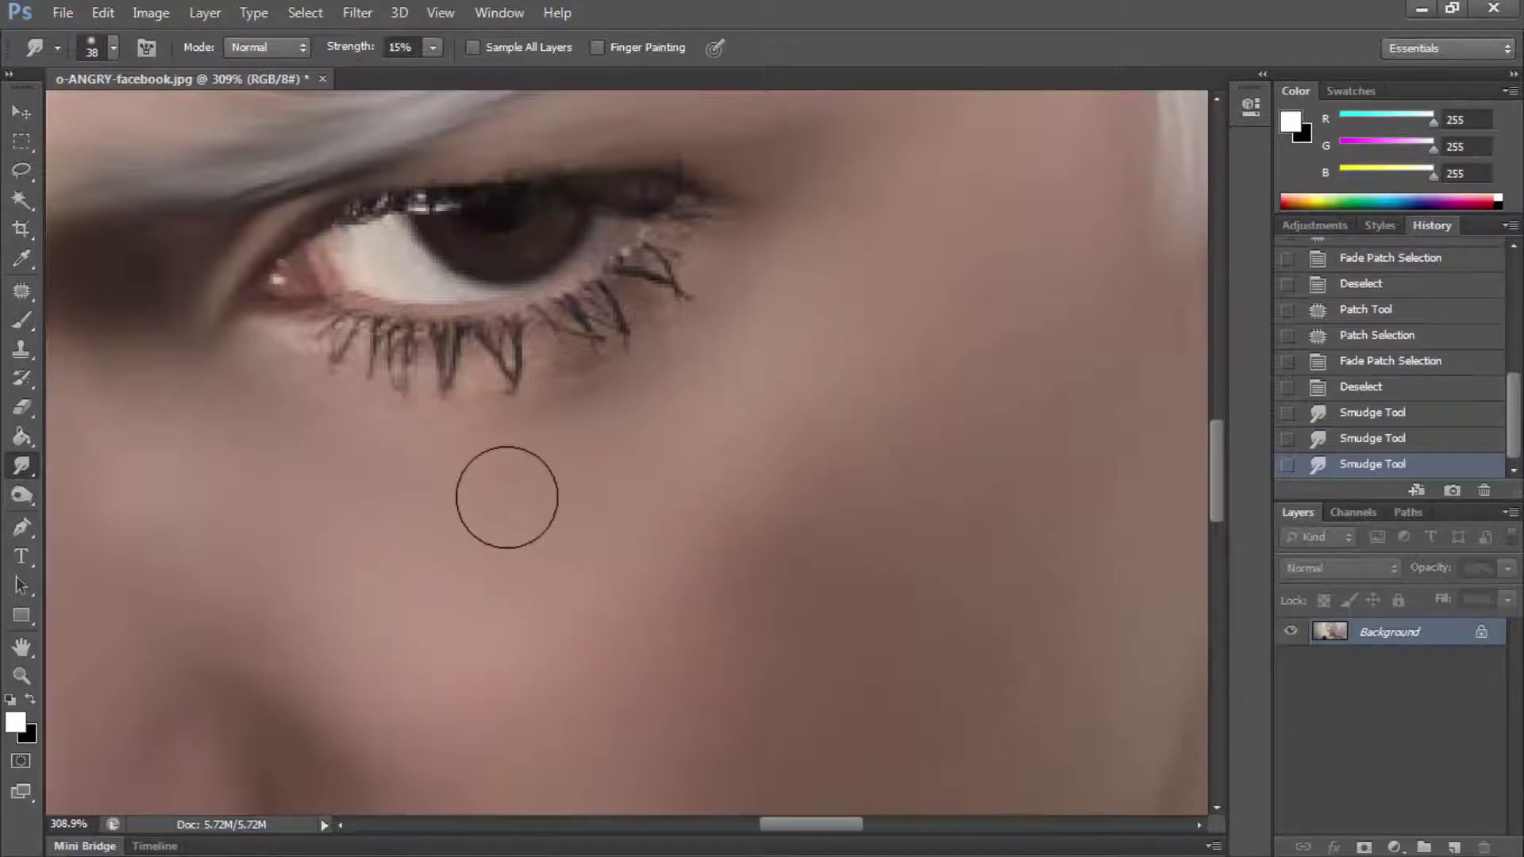
# Step: Soften the lower lashes with a tiny Smudge brush
pyautogui.rightClick(508, 499)
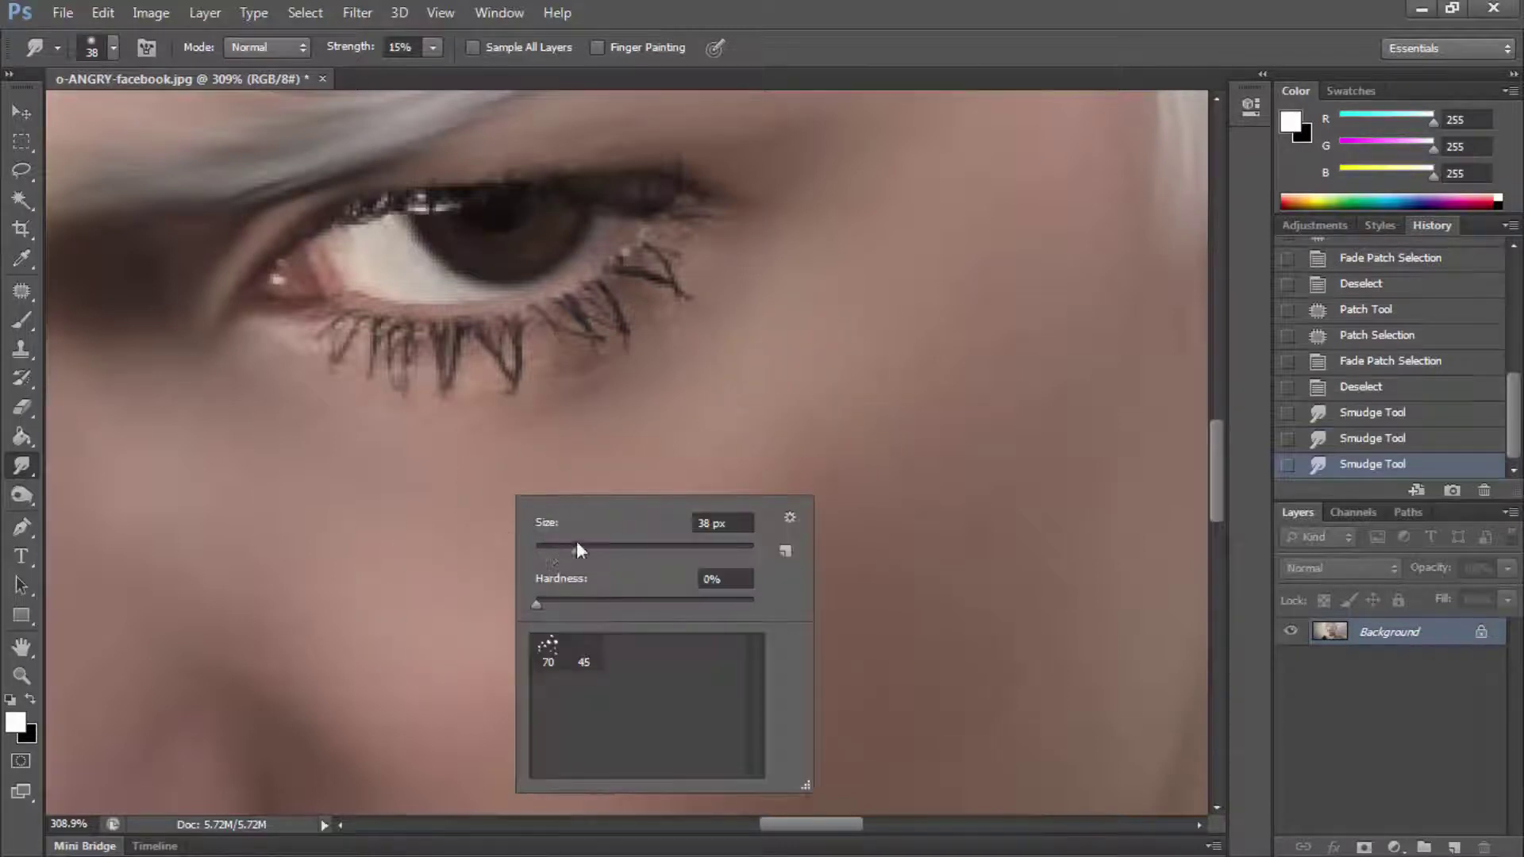
pyautogui.click(465, 400)
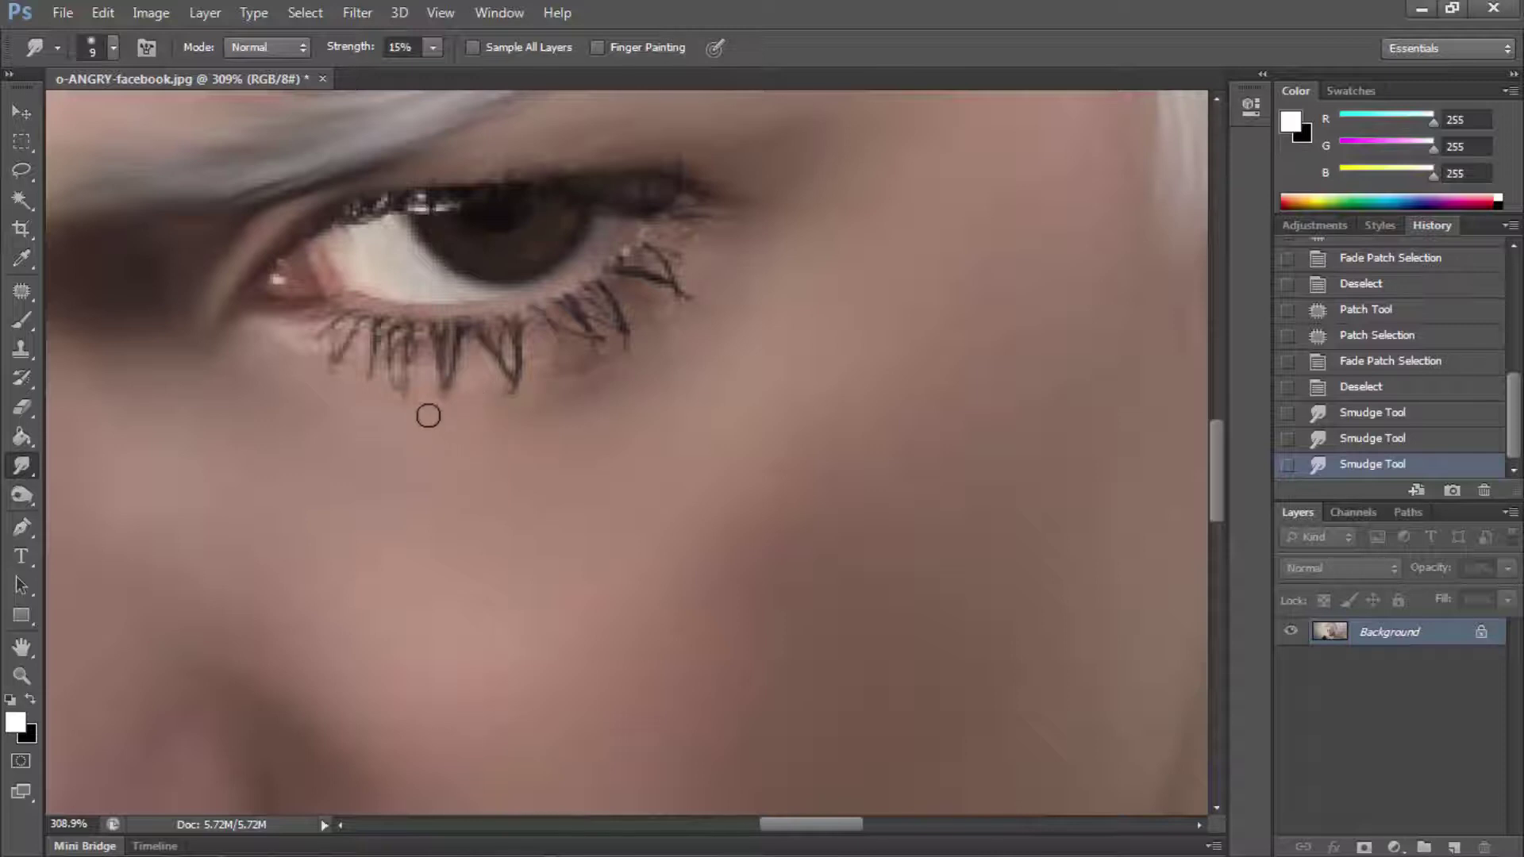
pyautogui.moveTo(423, 372)
pyautogui.mouseDown()
pyautogui.moveTo(390, 413)
pyautogui.moveTo(321, 334)
pyautogui.moveTo(376, 363)
pyautogui.mouseUp()
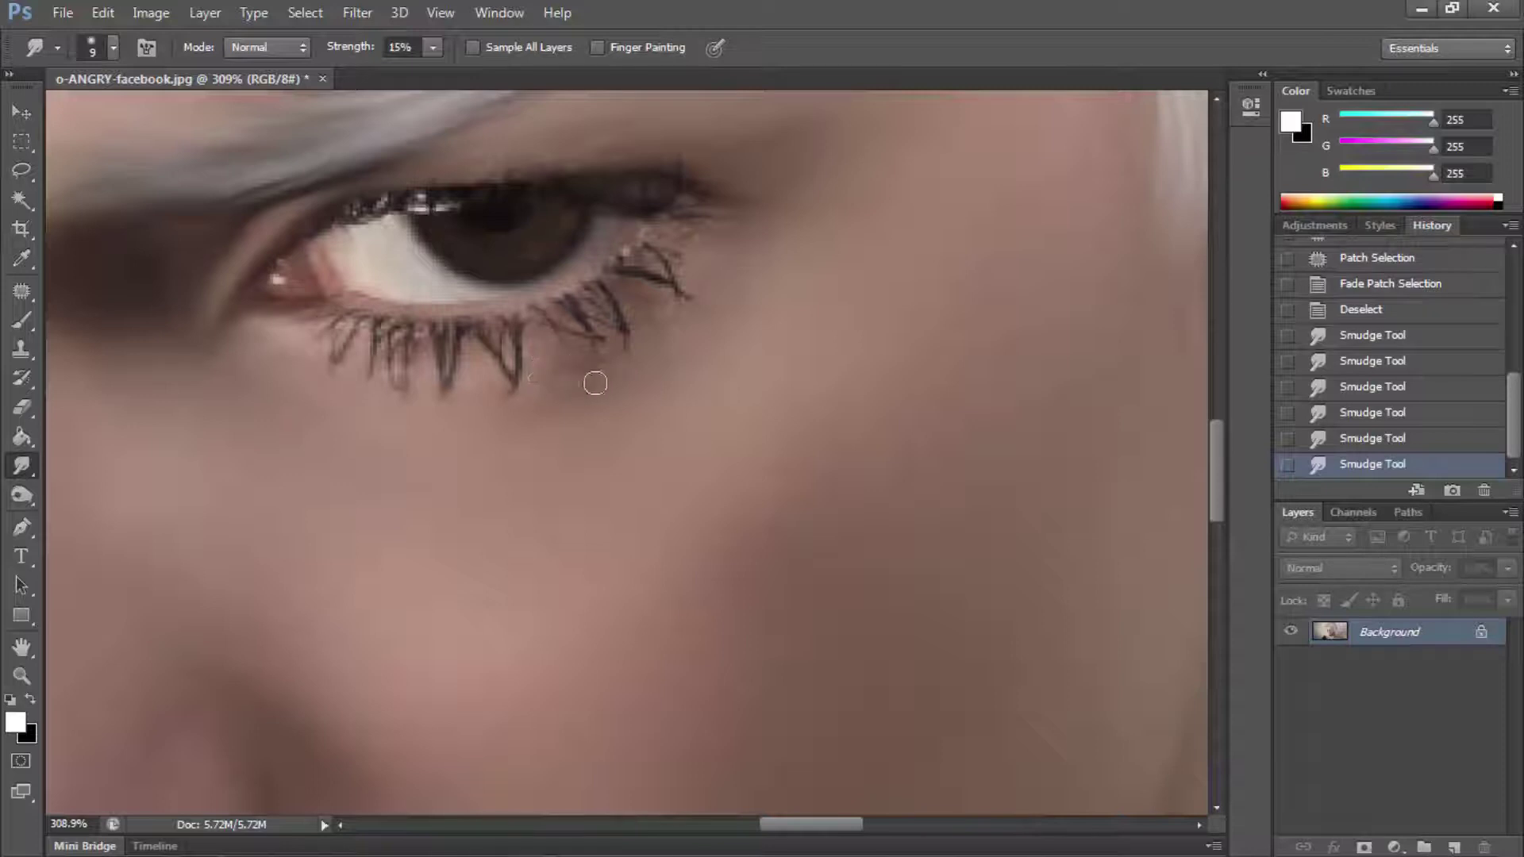
pyautogui.moveTo(610, 353)
pyautogui.mouseDown()
pyautogui.moveTo(625, 299)
pyautogui.moveTo(689, 300)
pyautogui.mouseUp()
pyautogui.moveTo(674, 288); pyautogui.dragTo(706, 310)
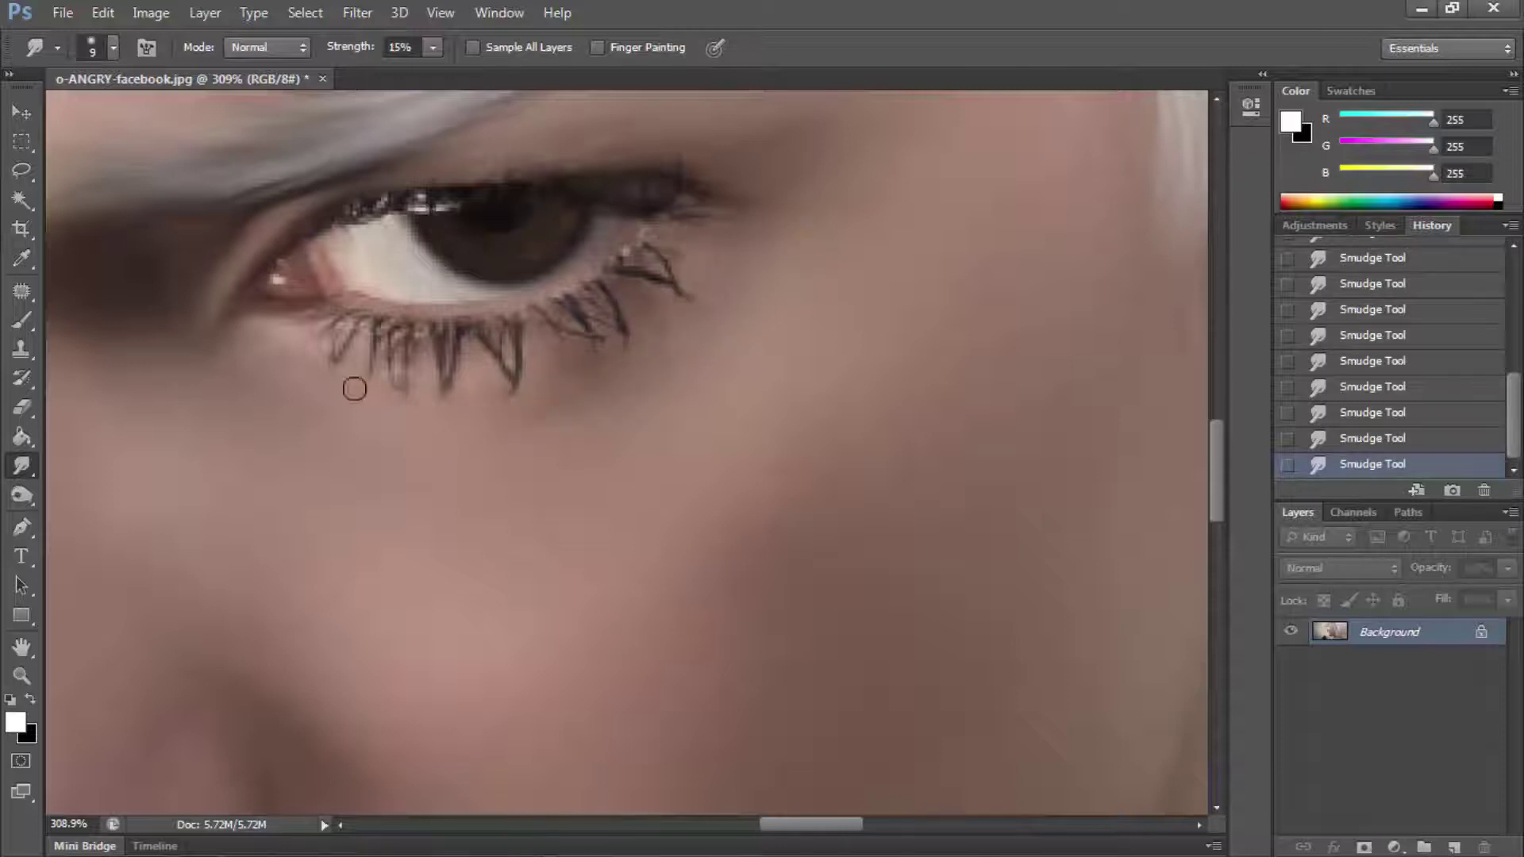
pyautogui.moveTo(808, 820); pyautogui.dragTo(719, 825)
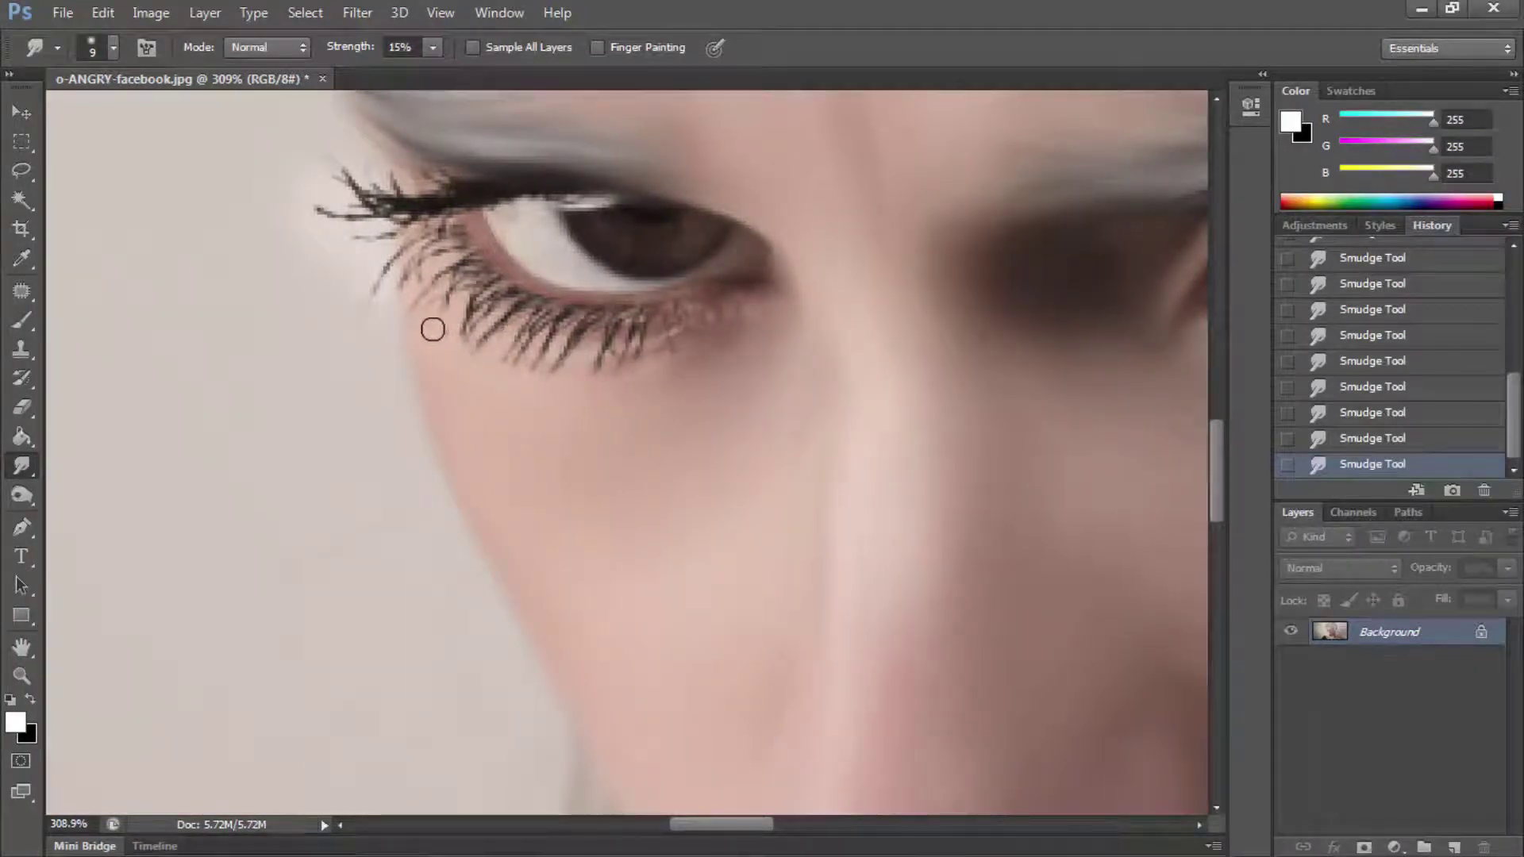
# Step: Blend the cheeks with a larger Smudge brush, checking the whole face
pyautogui.press('z')
pyautogui.moveTo(163, 654); pyautogui.dragTo(155, 450)
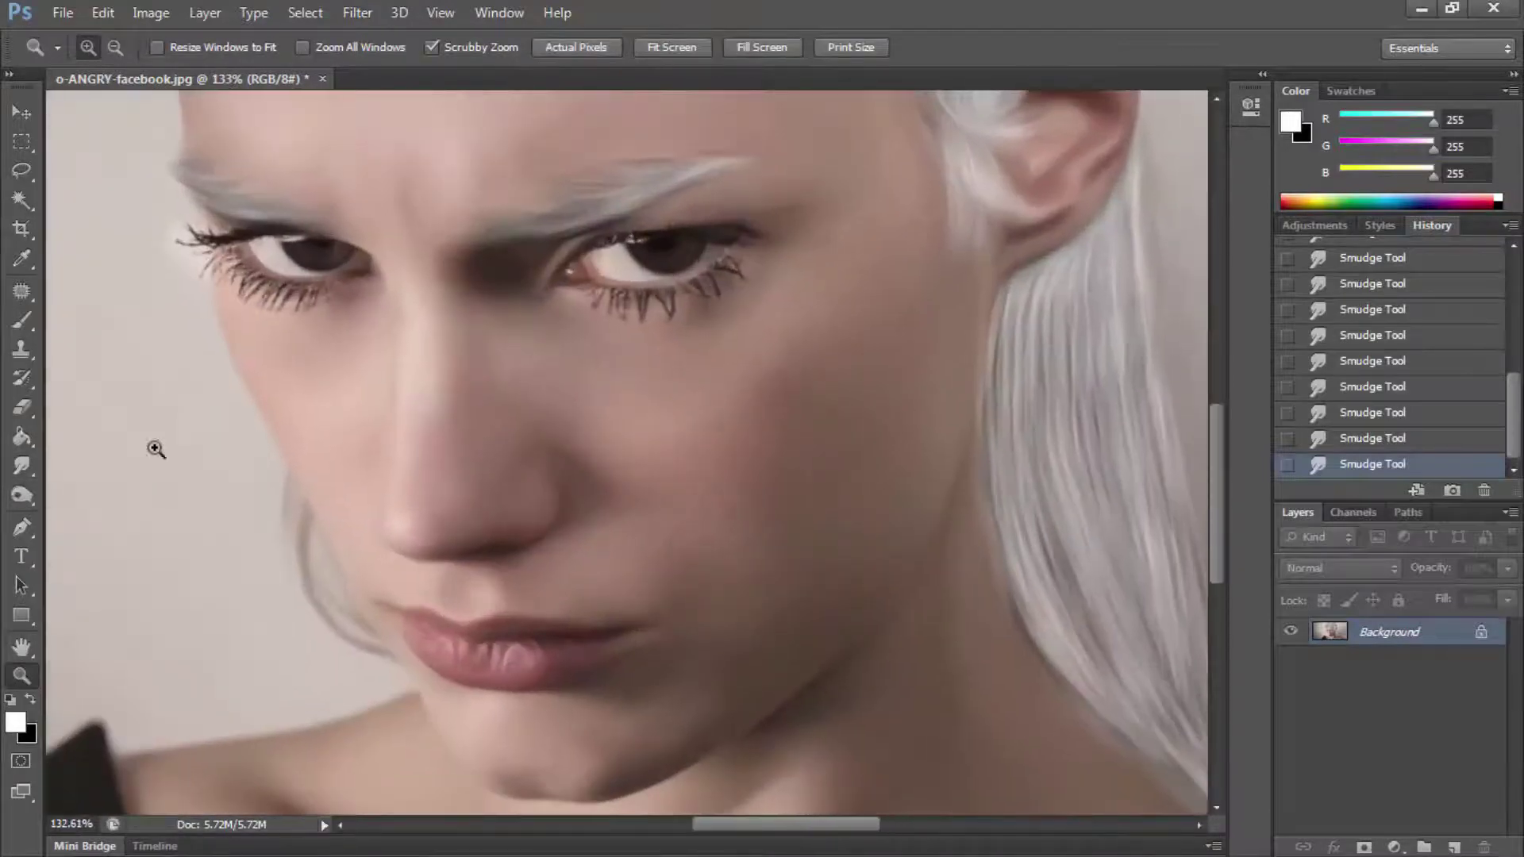
pyautogui.press('r')
pyautogui.rightClick(750, 552)
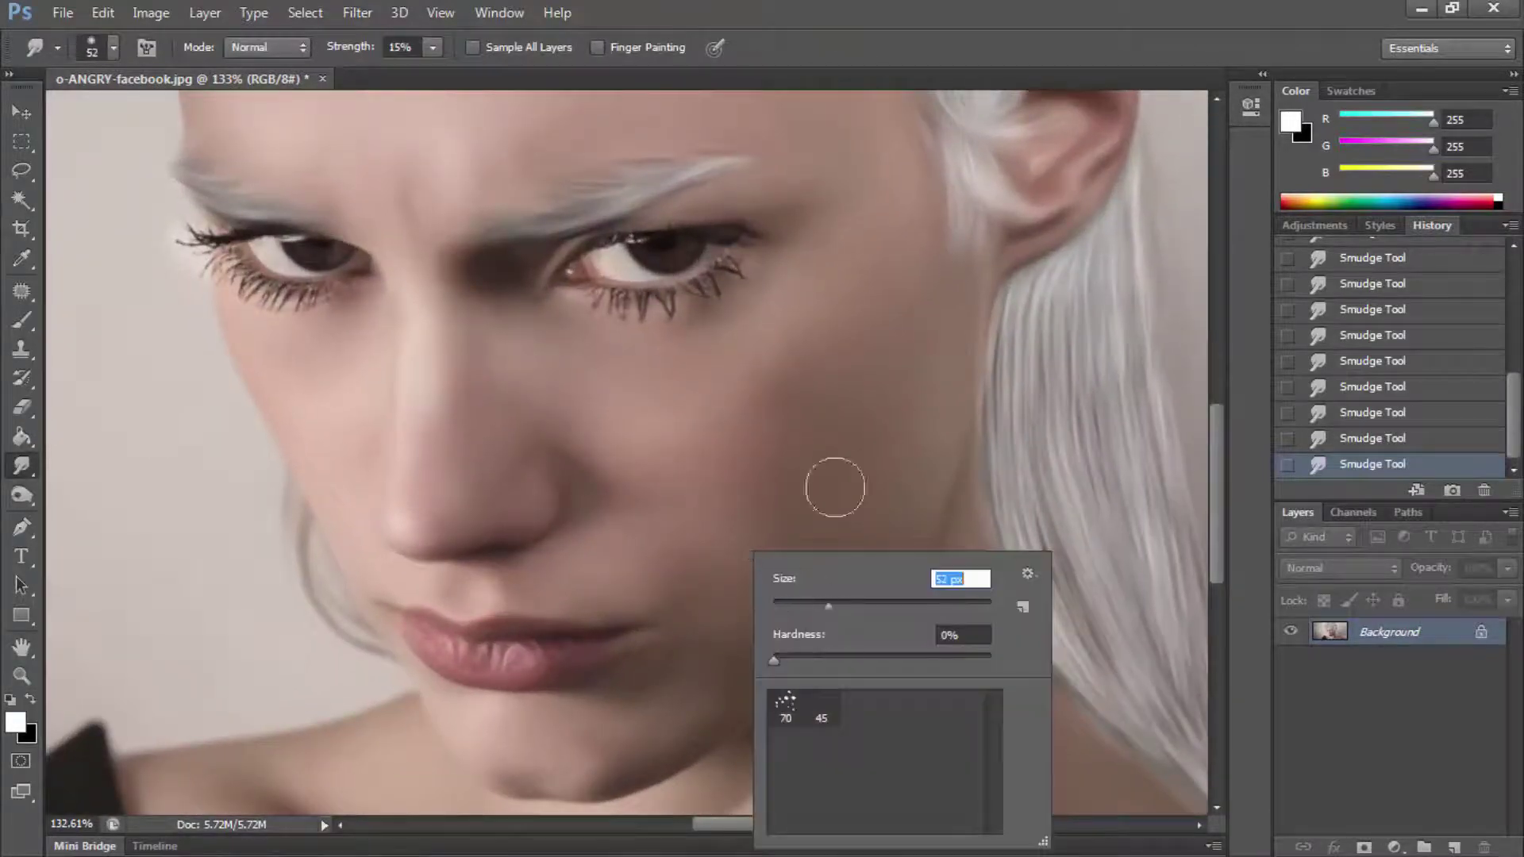
pyautogui.press('Return')
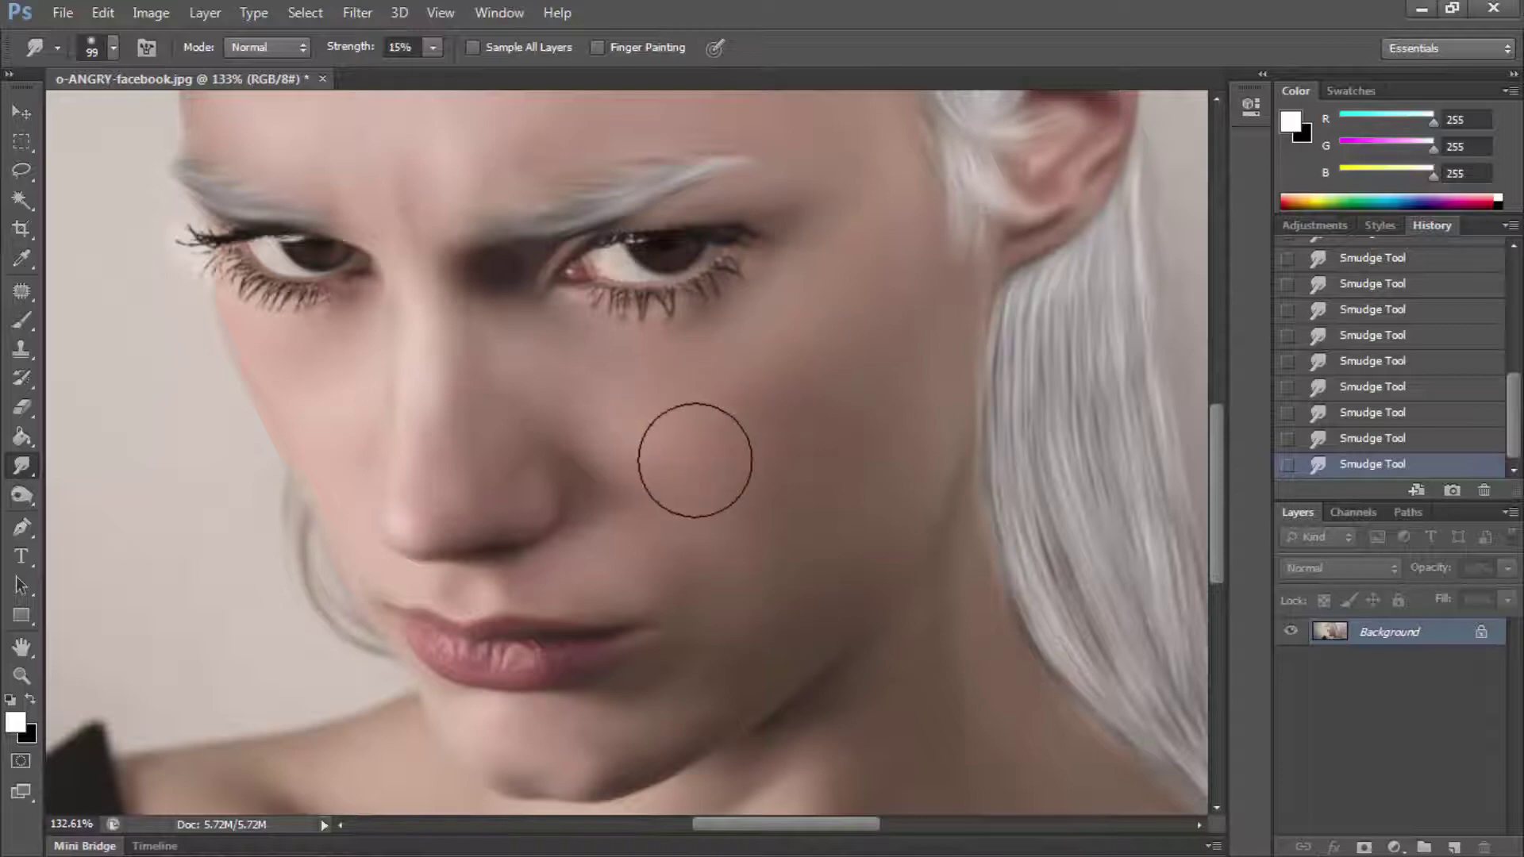
pyautogui.press('z')
pyautogui.hotkey('ctrl', '0')
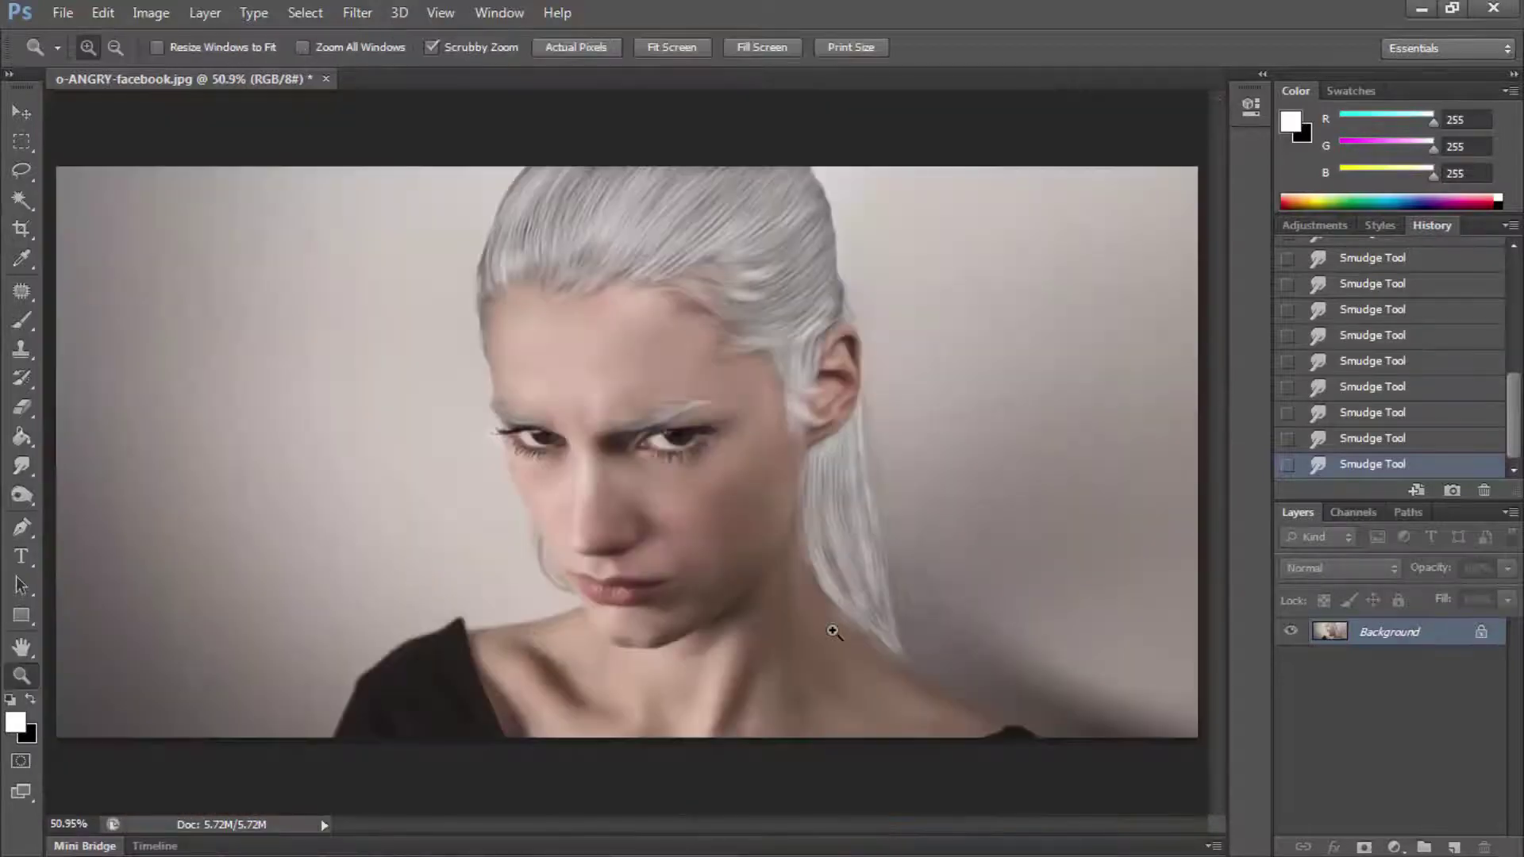
pyautogui.moveTo(833, 632)
pyautogui.mouseDown()
pyautogui.moveTo(800, 731)
pyautogui.moveTo(613, 462)
pyautogui.mouseUp()
pyautogui.hotkey('ctrl', '0')
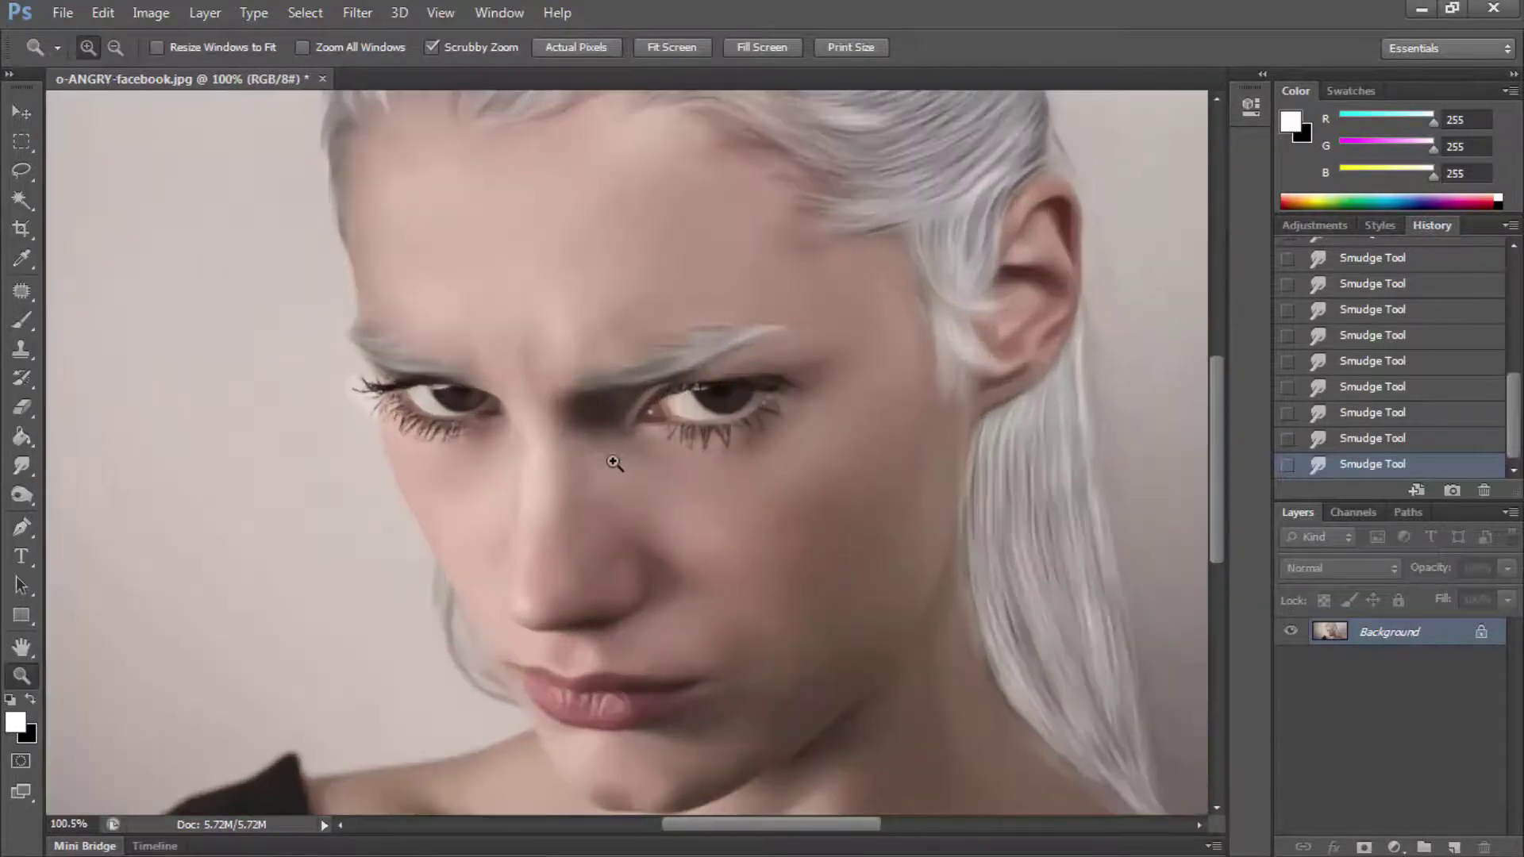
# Step: Smooth the lips up close with a tiny Smudge brush
pyautogui.rightClick(616, 408)
pyautogui.click(640, 412)
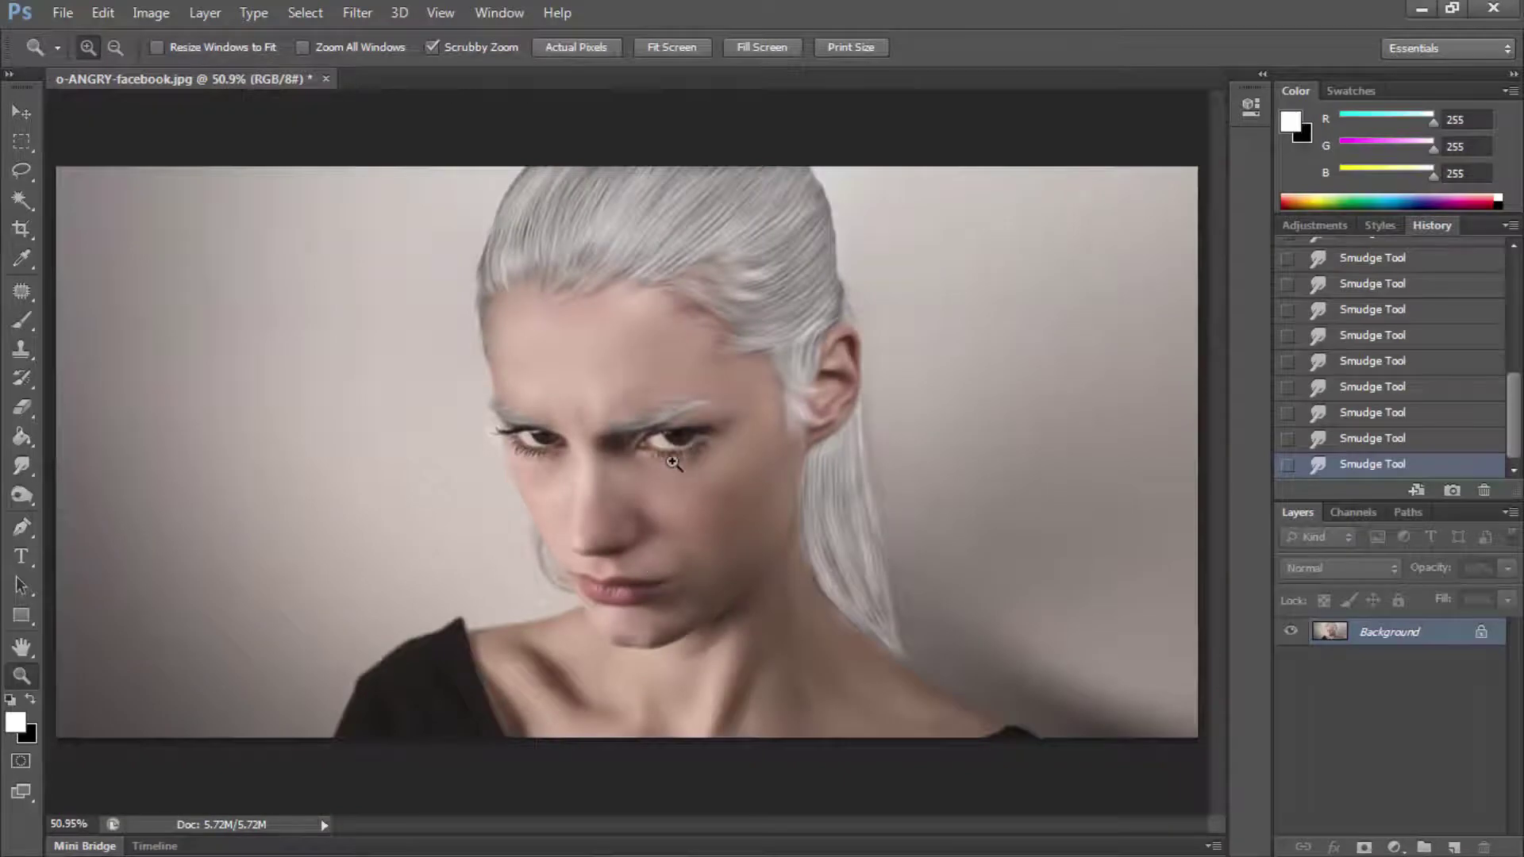
pyautogui.moveTo(627, 556); pyautogui.dragTo(675, 556)
pyautogui.press('r')
pyautogui.rightClick(439, 542)
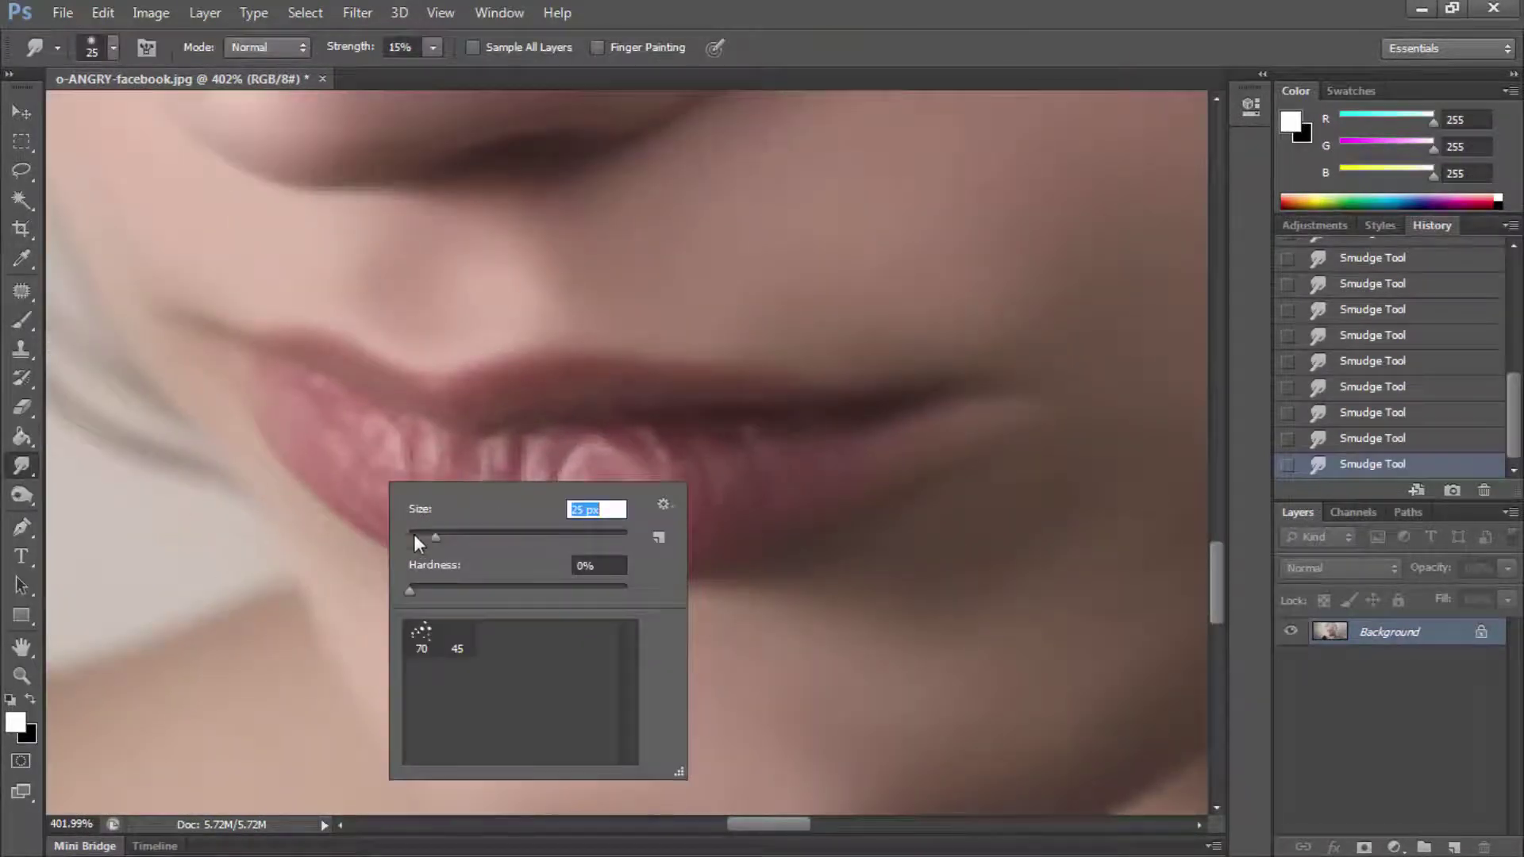
pyautogui.click(598, 454)
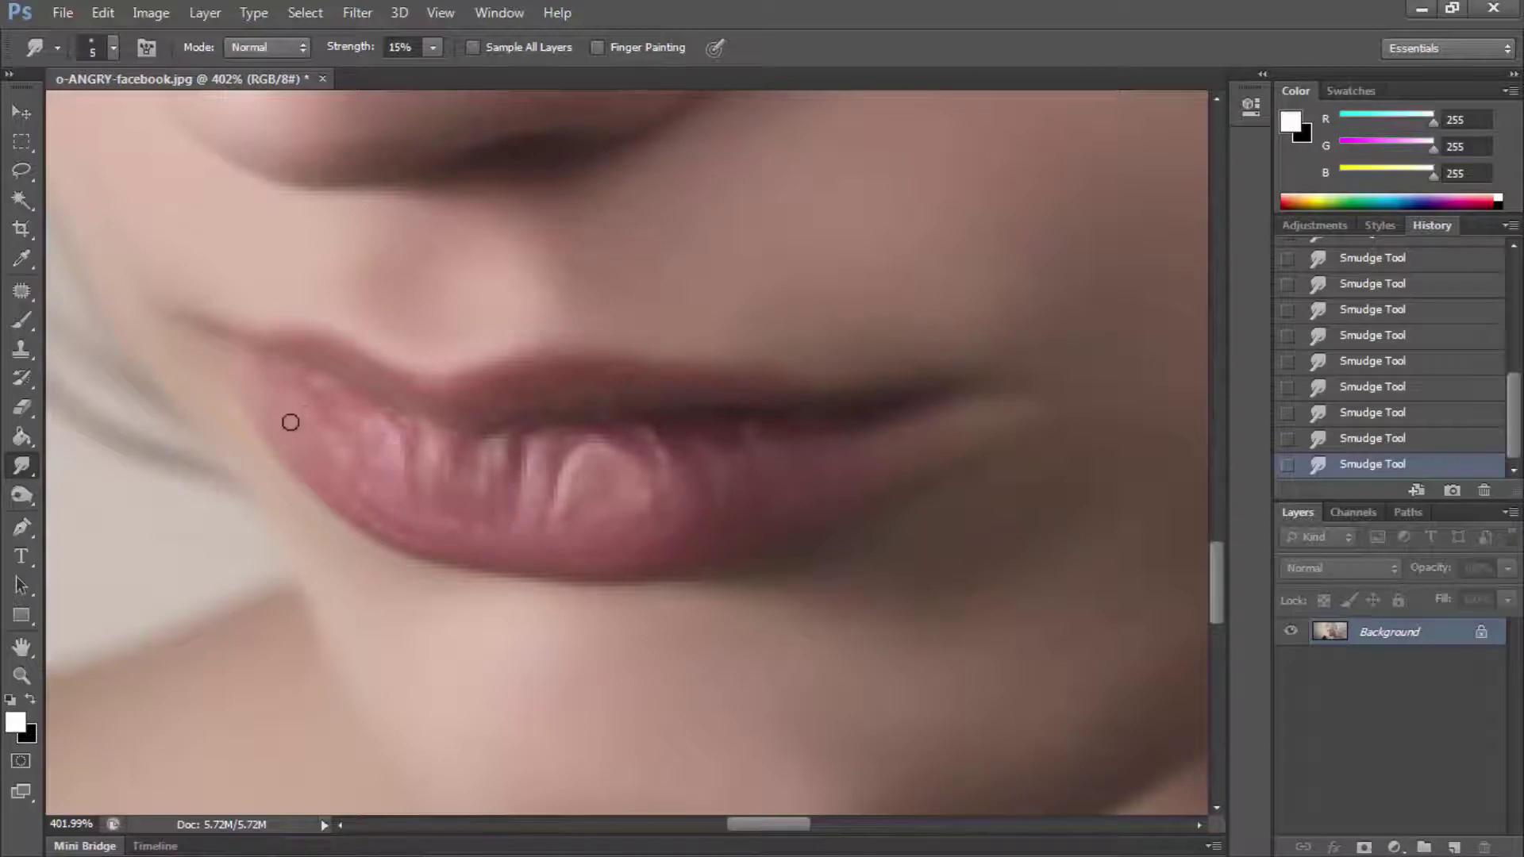
# Step: Zoom back out to check the smoothed lips within the whole image
pyautogui.click(21, 675)
pyautogui.rightClick(441, 524)
pyautogui.click(445, 527)
pyautogui.scroll(3, 697, 578)
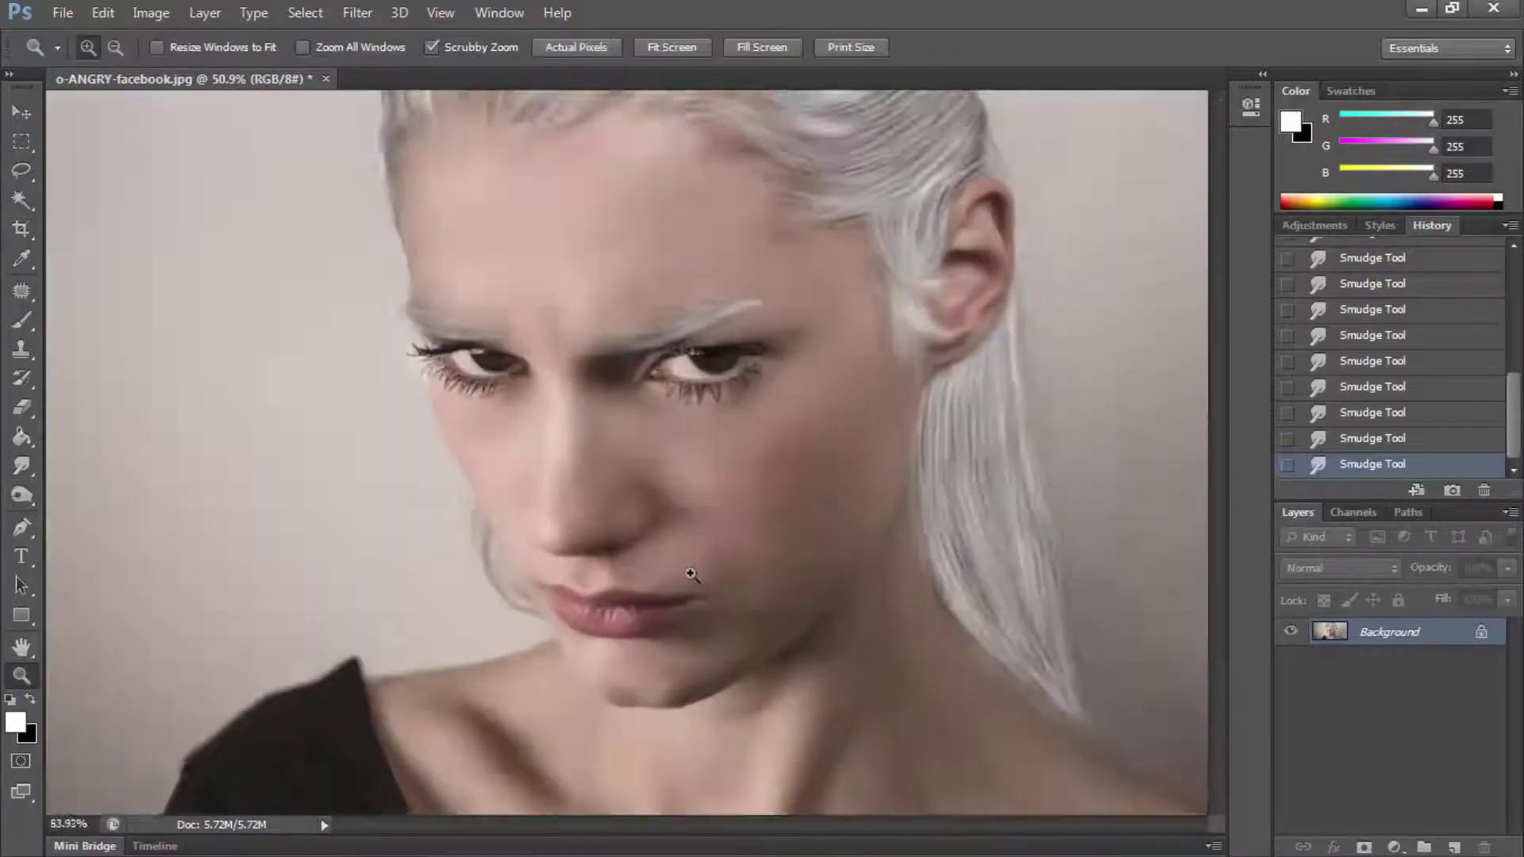
pyautogui.scroll(3, 706, 572)
pyautogui.rightClick(709, 591)
pyautogui.click(754, 591)
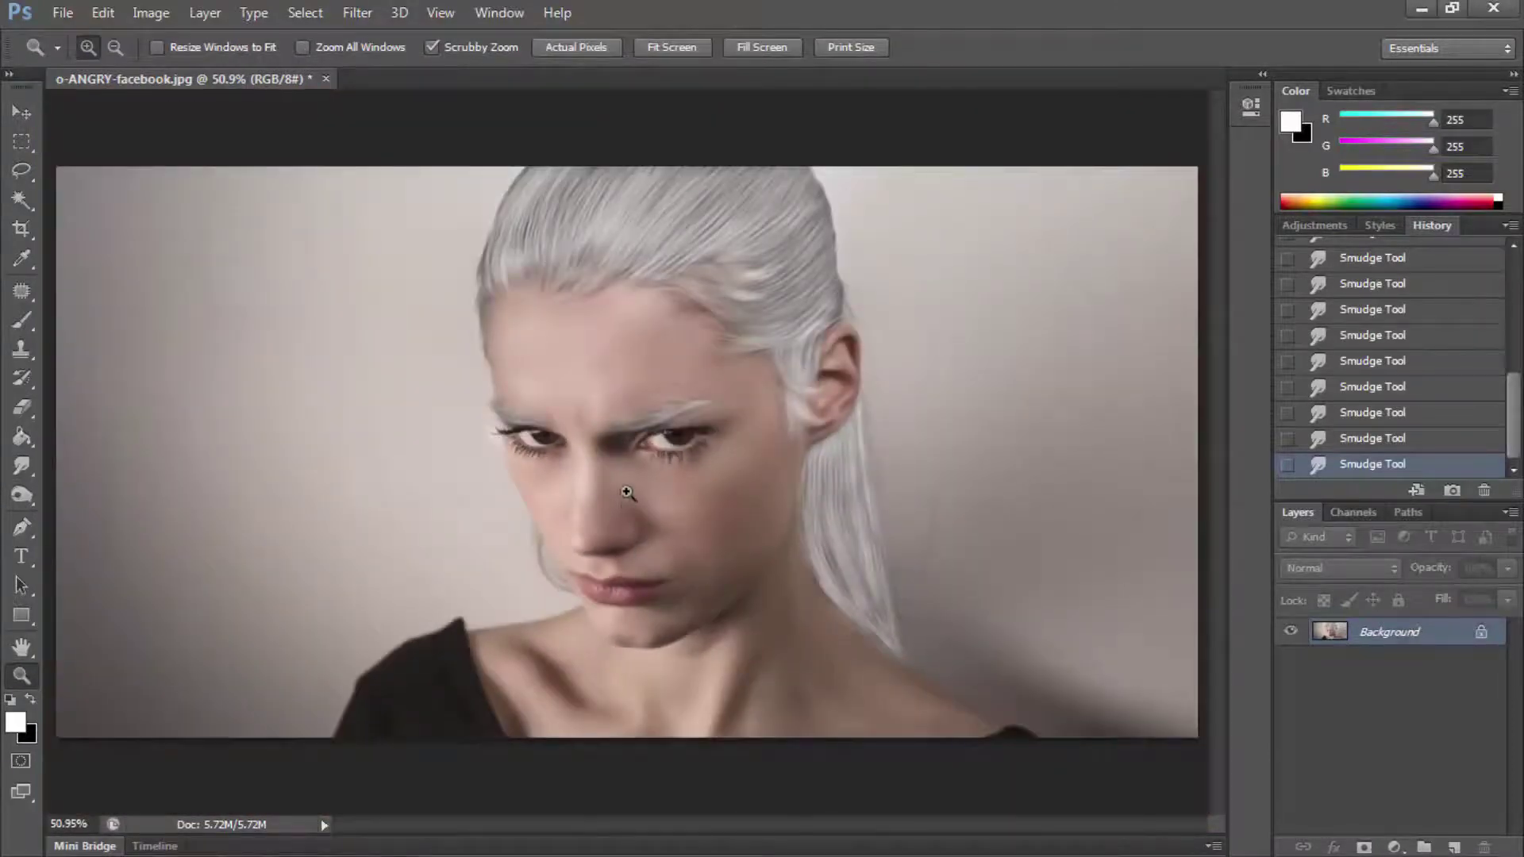
pyautogui.scroll(3, 681, 179)
pyautogui.scroll(3, 586, 340)
# Step: Reset the Brush tool's brushes to the default set
pyautogui.press('b')
pyautogui.rightClick(474, 492)
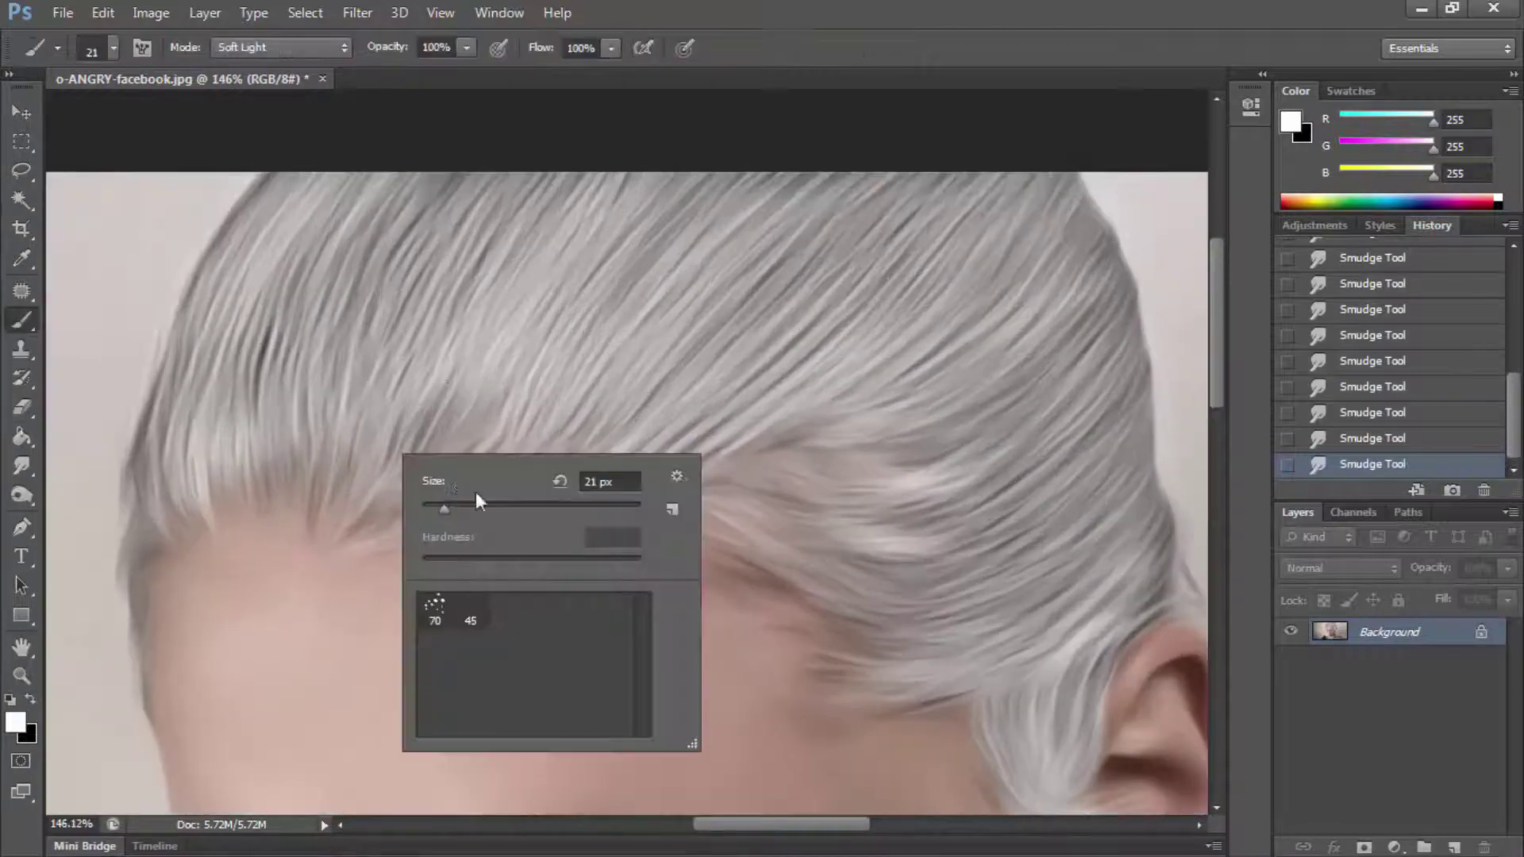
pyautogui.click(751, 344)
pyautogui.click(677, 476)
pyautogui.click(254, 284)
pyautogui.click(705, 349)
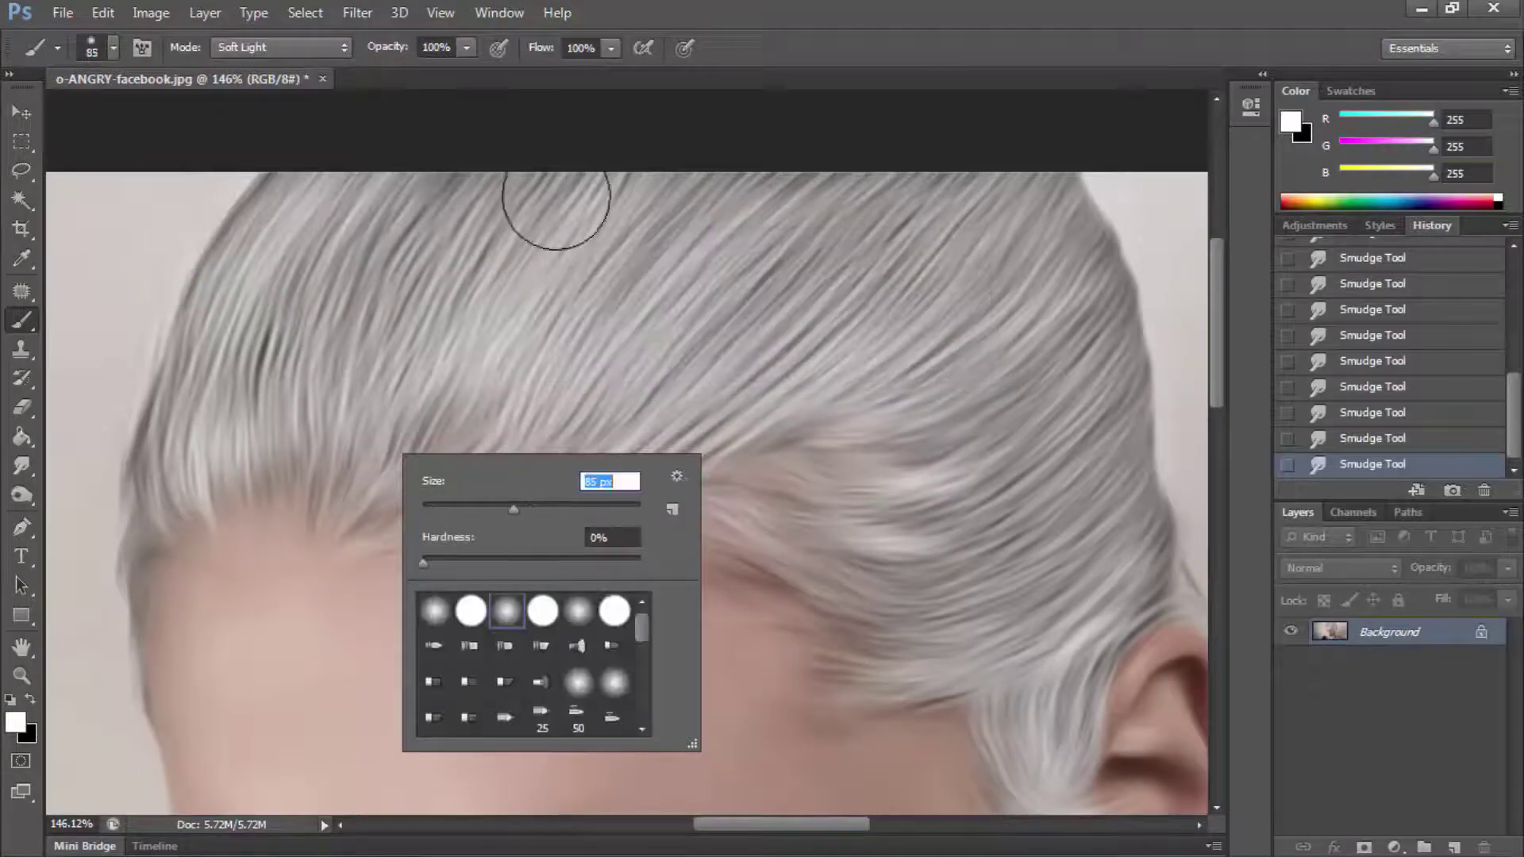
# Step: Paint white with a soft 85 px brush, Soft Light at 47%, over the hair
pyautogui.click(468, 48)
pyautogui.moveTo(921, 254)
pyautogui.mouseDown()
pyautogui.moveTo(790, 247)
pyautogui.moveTo(362, 500)
pyautogui.moveTo(511, 188)
pyautogui.moveTo(466, 408)
pyautogui.moveTo(310, 456)
pyautogui.moveTo(263, 371)
pyautogui.moveTo(340, 251)
pyautogui.moveTo(198, 330)
pyautogui.moveTo(294, 191)
pyautogui.mouseUp()
pyautogui.moveTo(891, 417)
pyautogui.mouseDown()
pyautogui.moveTo(1044, 313)
pyautogui.moveTo(1079, 436)
pyautogui.moveTo(963, 612)
pyautogui.moveTo(892, 629)
pyautogui.moveTo(898, 555)
pyautogui.moveTo(757, 540)
pyautogui.moveTo(922, 491)
pyautogui.mouseUp()
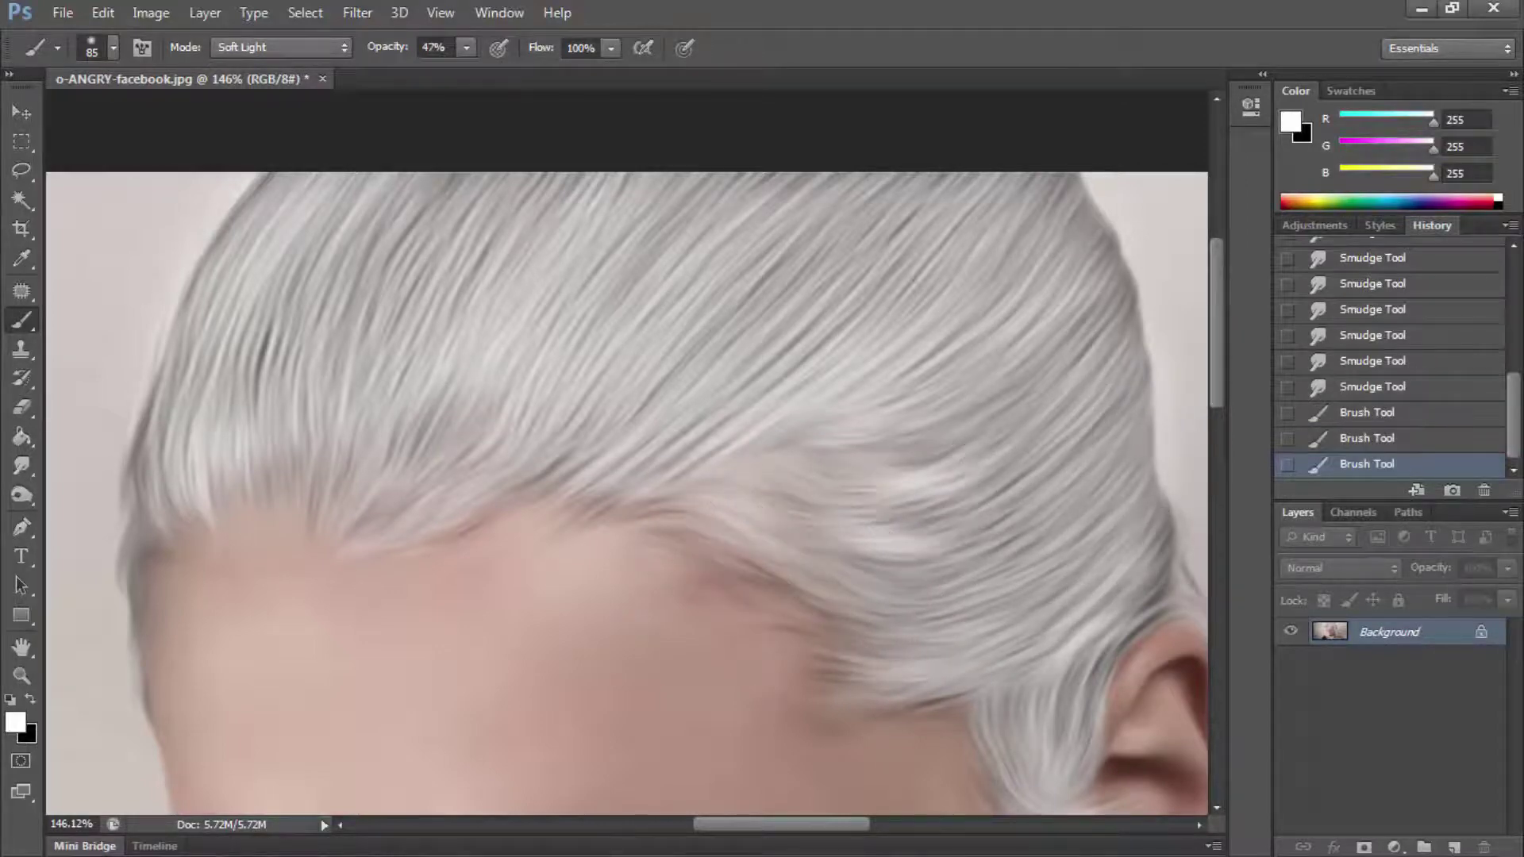
pyautogui.press('z')
pyautogui.rightClick(616, 555)
pyautogui.click(617, 554)
# Step: Zoom in on the hair and set up the Dodge tool with Range Shadows
pyautogui.moveTo(753, 300)
pyautogui.mouseDown()
pyautogui.moveTo(731, 262)
pyautogui.moveTo(698, 299)
pyautogui.mouseUp()
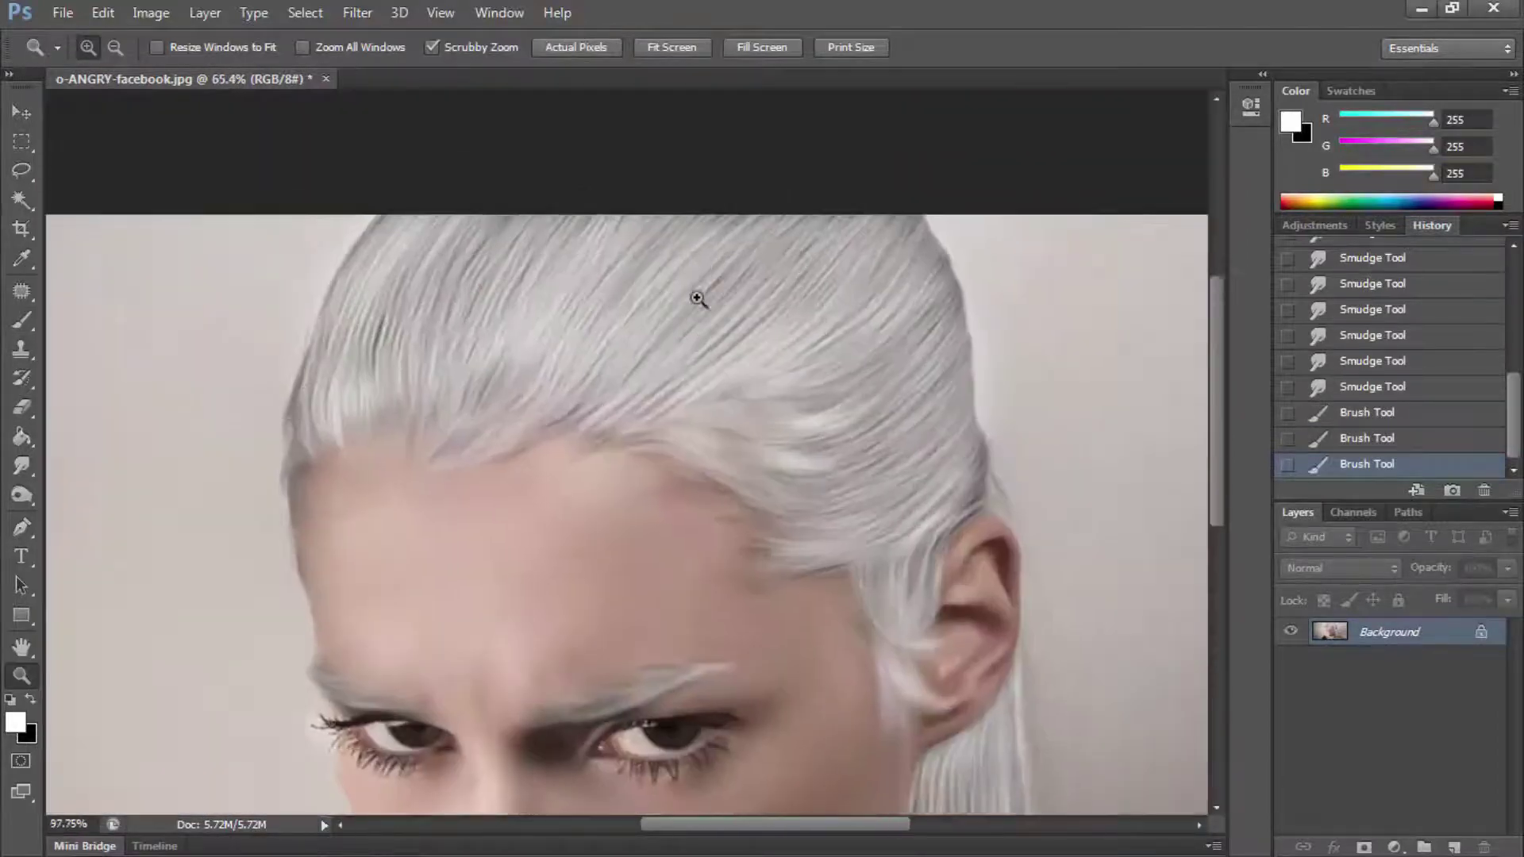
pyautogui.rightClick(12, 499)
pyautogui.click(111, 495)
pyautogui.click(270, 47)
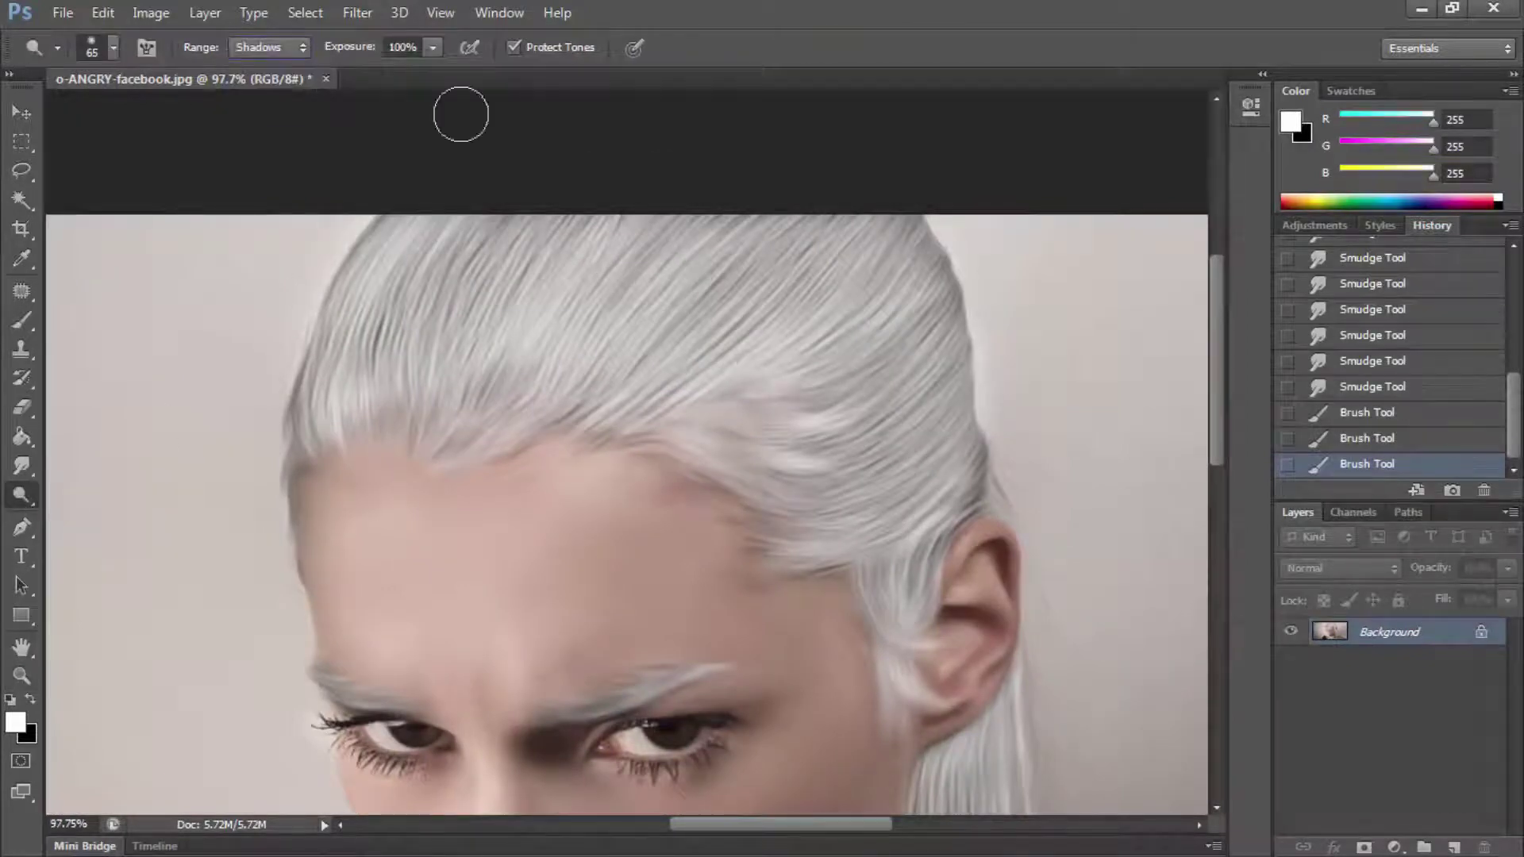
# Step: Dodge the hair across the crown, temple and right side with a 154 px brush
pyautogui.rightClick(626, 314)
pyautogui.write('154')
pyautogui.press('Return')
pyautogui.moveTo(476, 307); pyautogui.dragTo(501, 283)
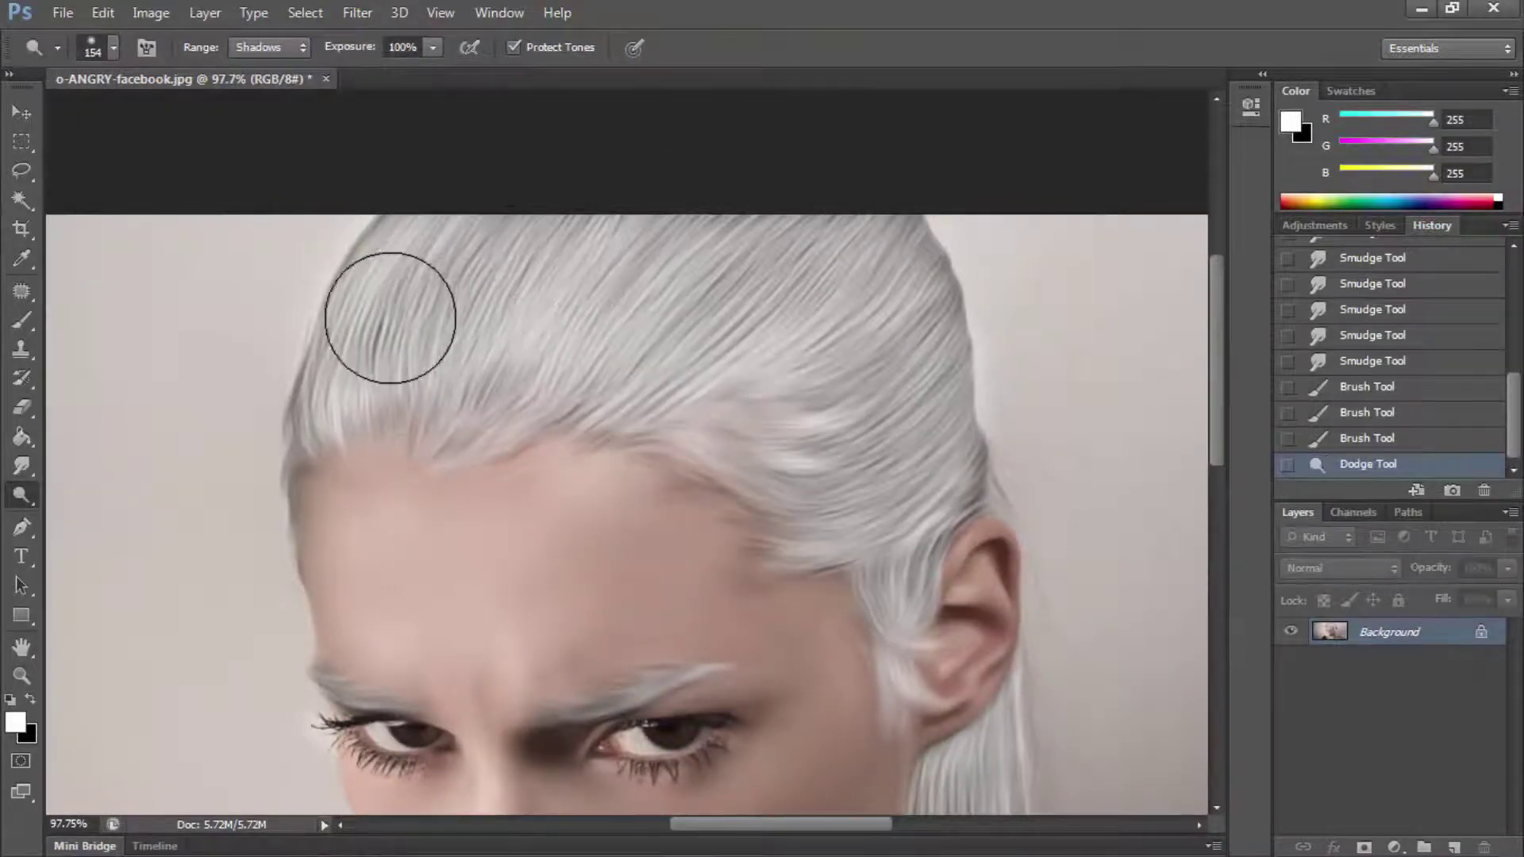
pyautogui.moveTo(390, 317)
pyautogui.mouseDown()
pyautogui.moveTo(545, 299)
pyautogui.moveTo(407, 323)
pyautogui.moveTo(326, 374)
pyautogui.mouseUp()
pyautogui.moveTo(385, 299); pyautogui.dragTo(384, 245)
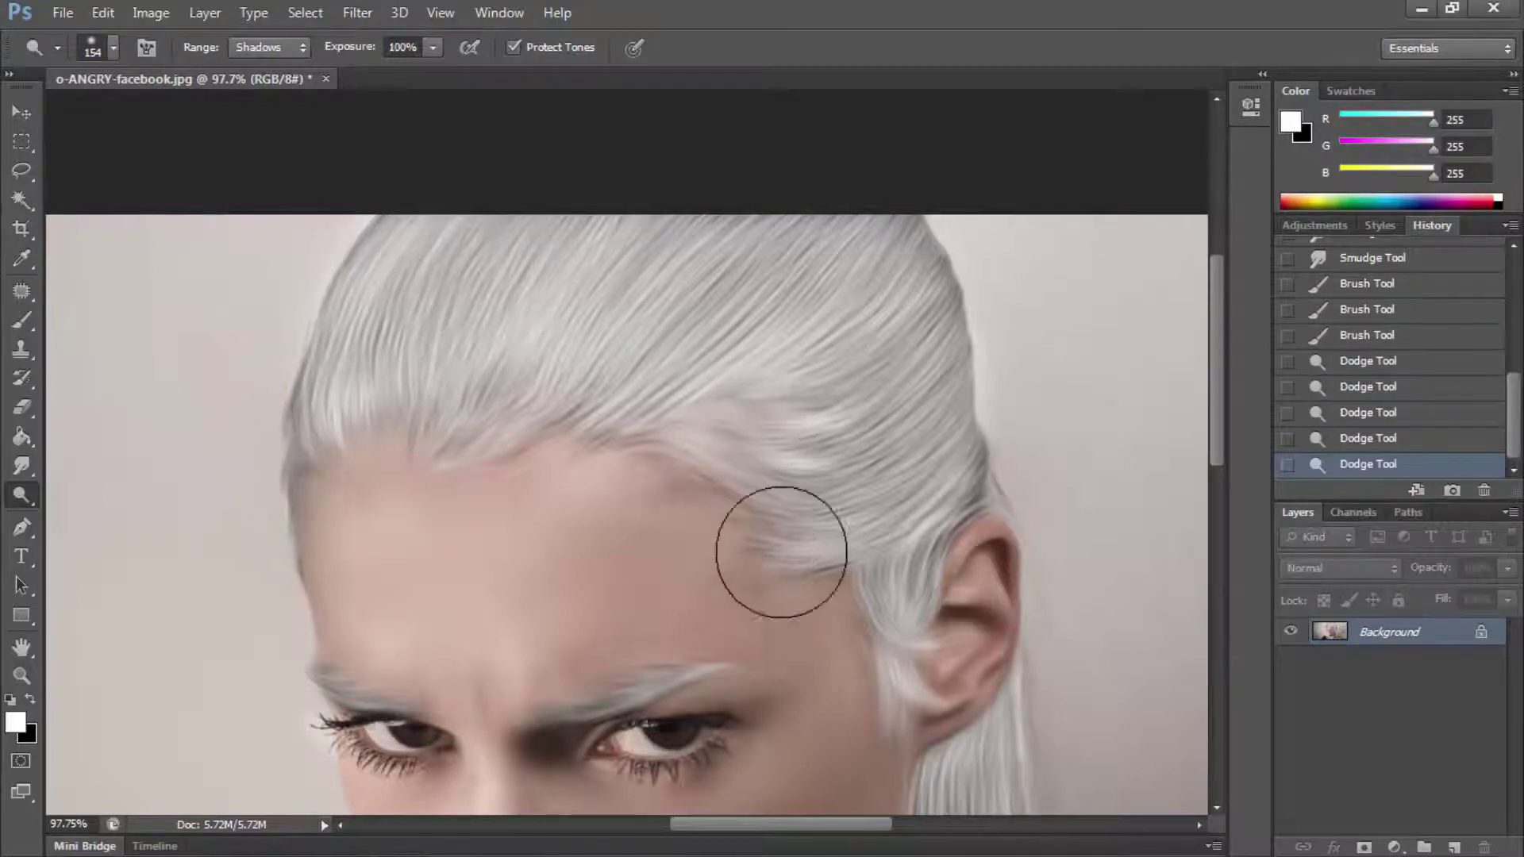
pyautogui.moveTo(781, 552)
pyautogui.mouseDown()
pyautogui.moveTo(776, 527)
pyautogui.moveTo(493, 385)
pyautogui.mouseUp()
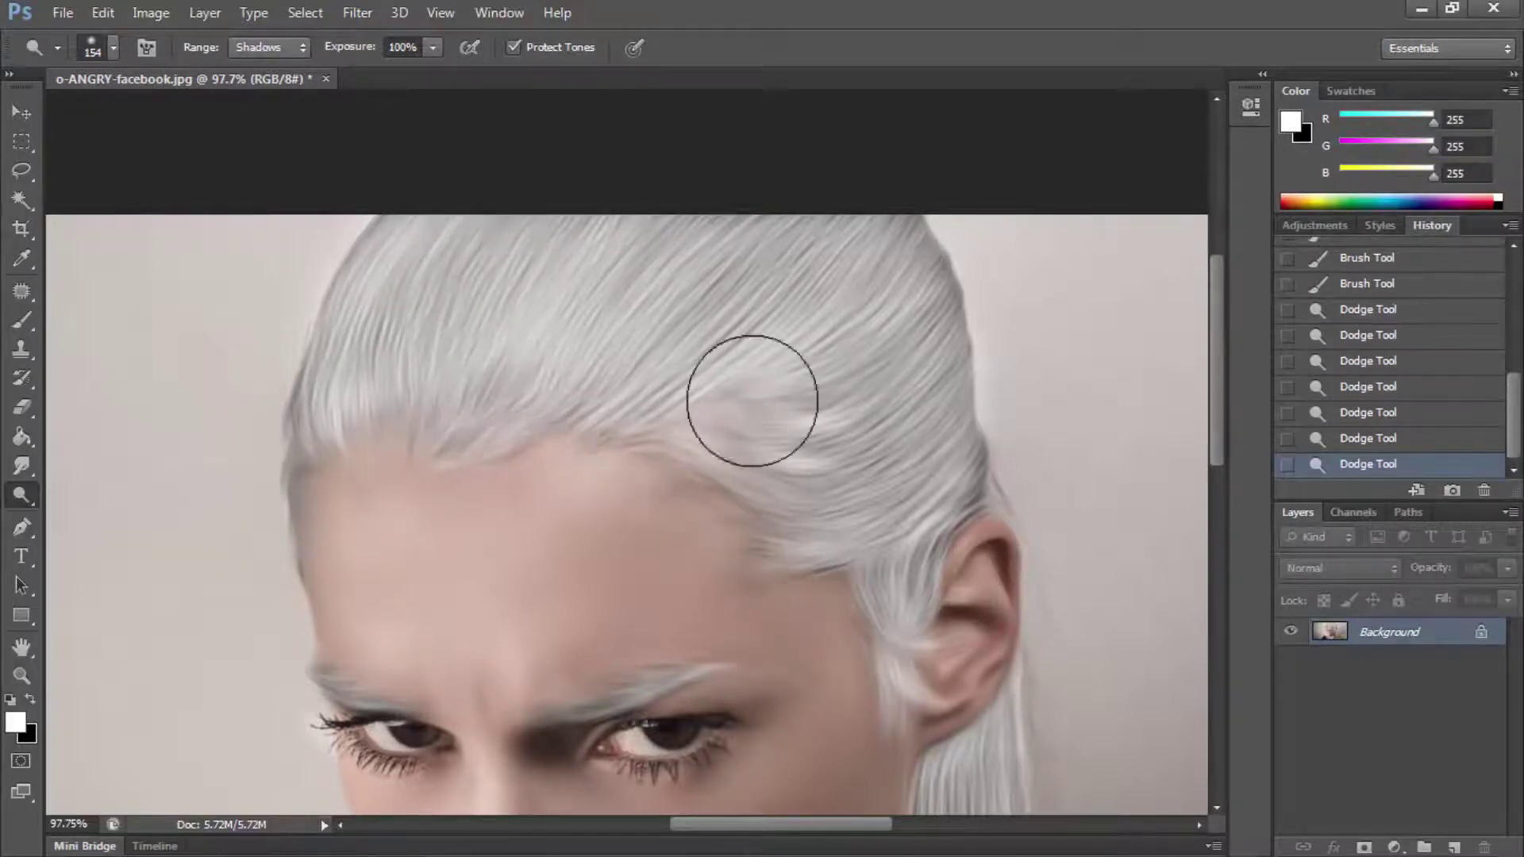
pyautogui.moveTo(753, 401); pyautogui.dragTo(878, 460)
pyautogui.moveTo(918, 296); pyautogui.dragTo(912, 258)
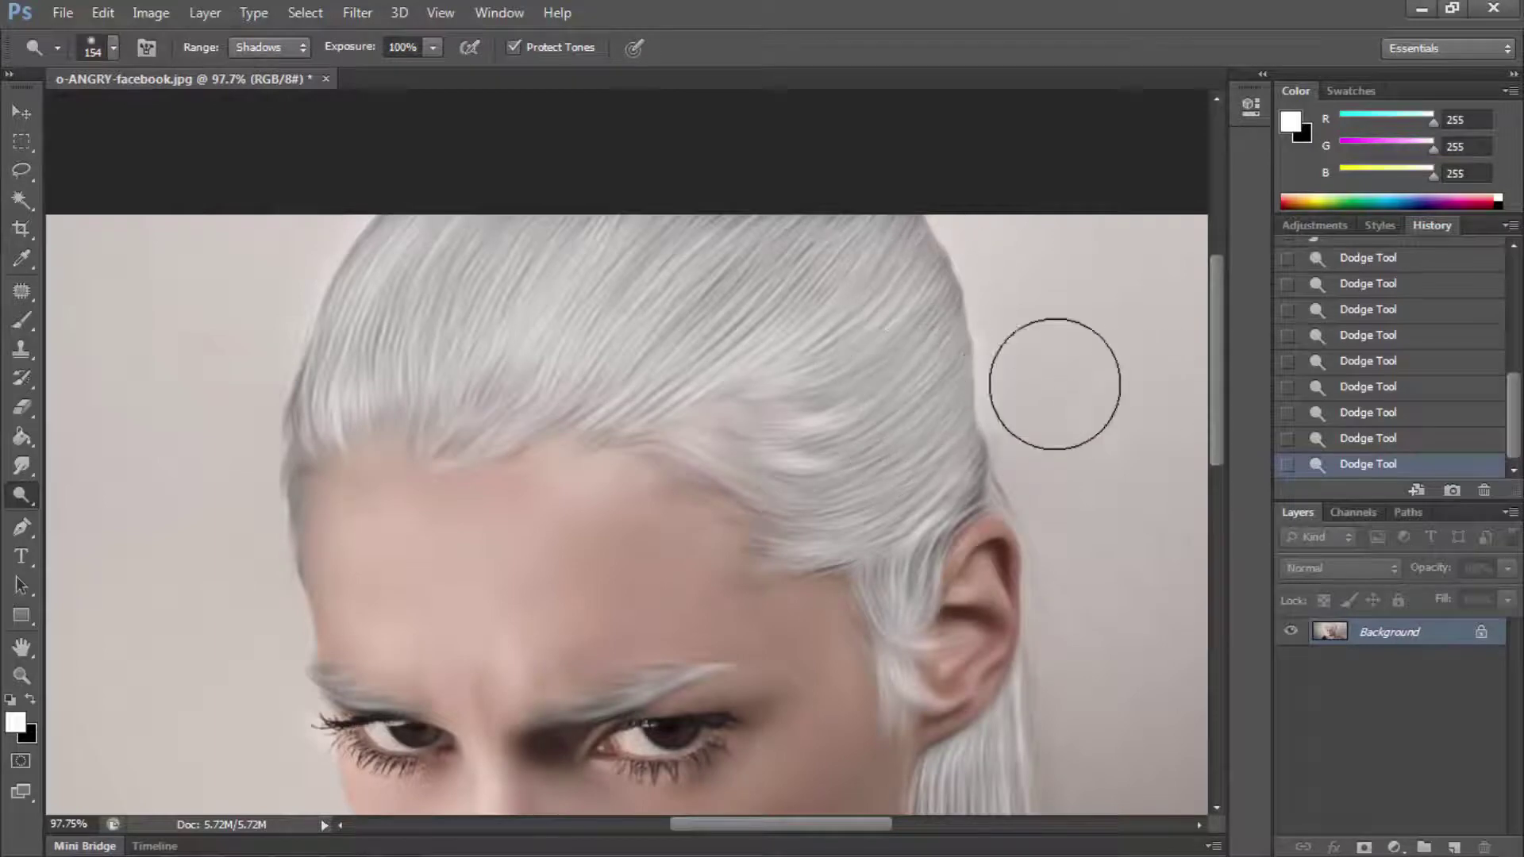
# Step: Brighten the long hair strands below the ear with smaller 32 and 59 px Dodge brushes
pyautogui.rightClick(944, 429)
pyautogui.write('32')
pyautogui.press('Return')
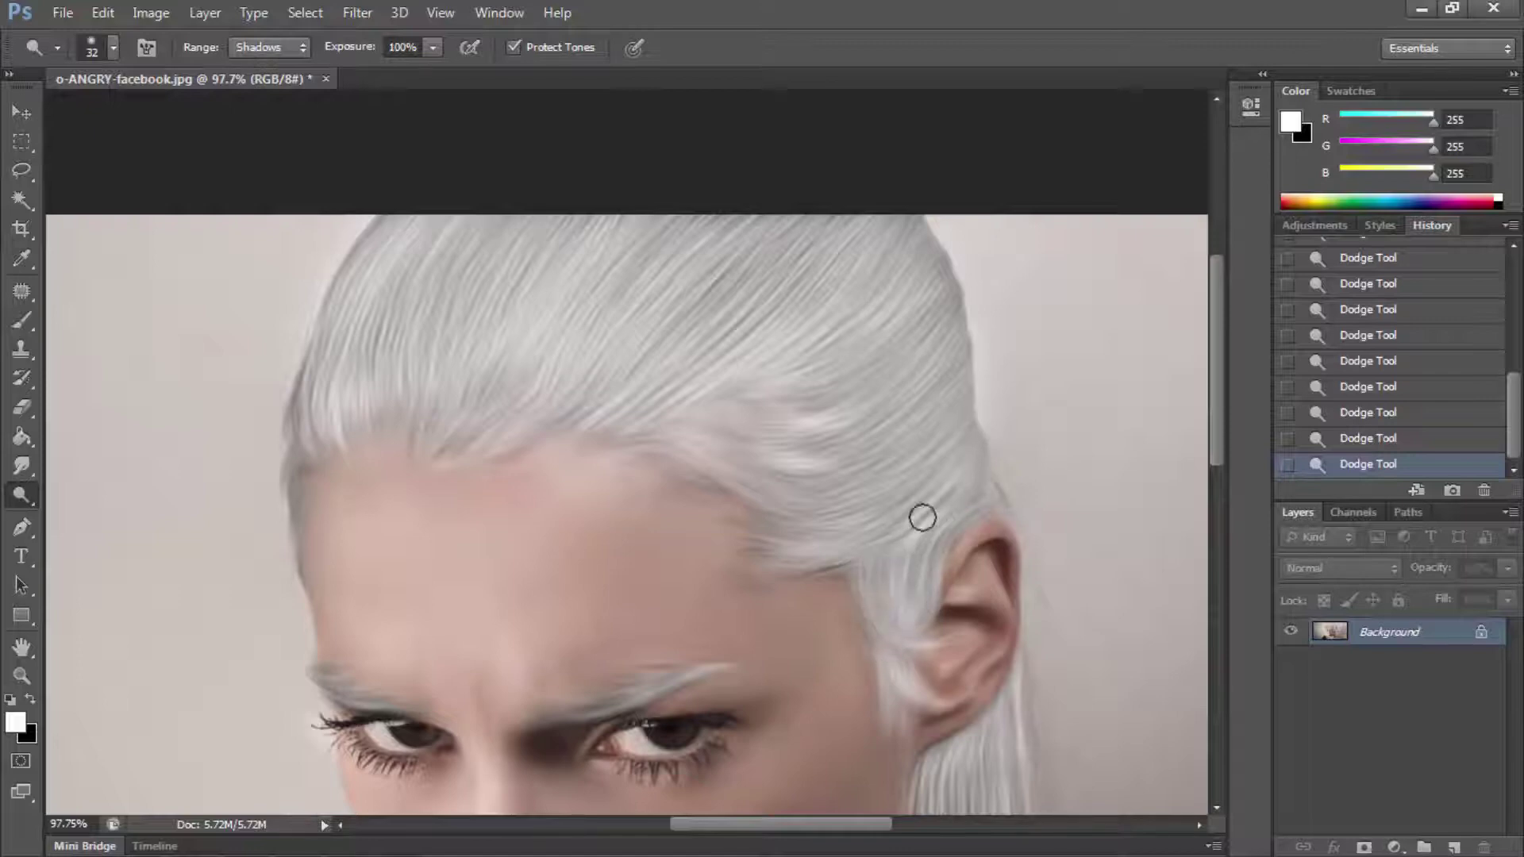
pyautogui.scroll(-5, 935, 572)
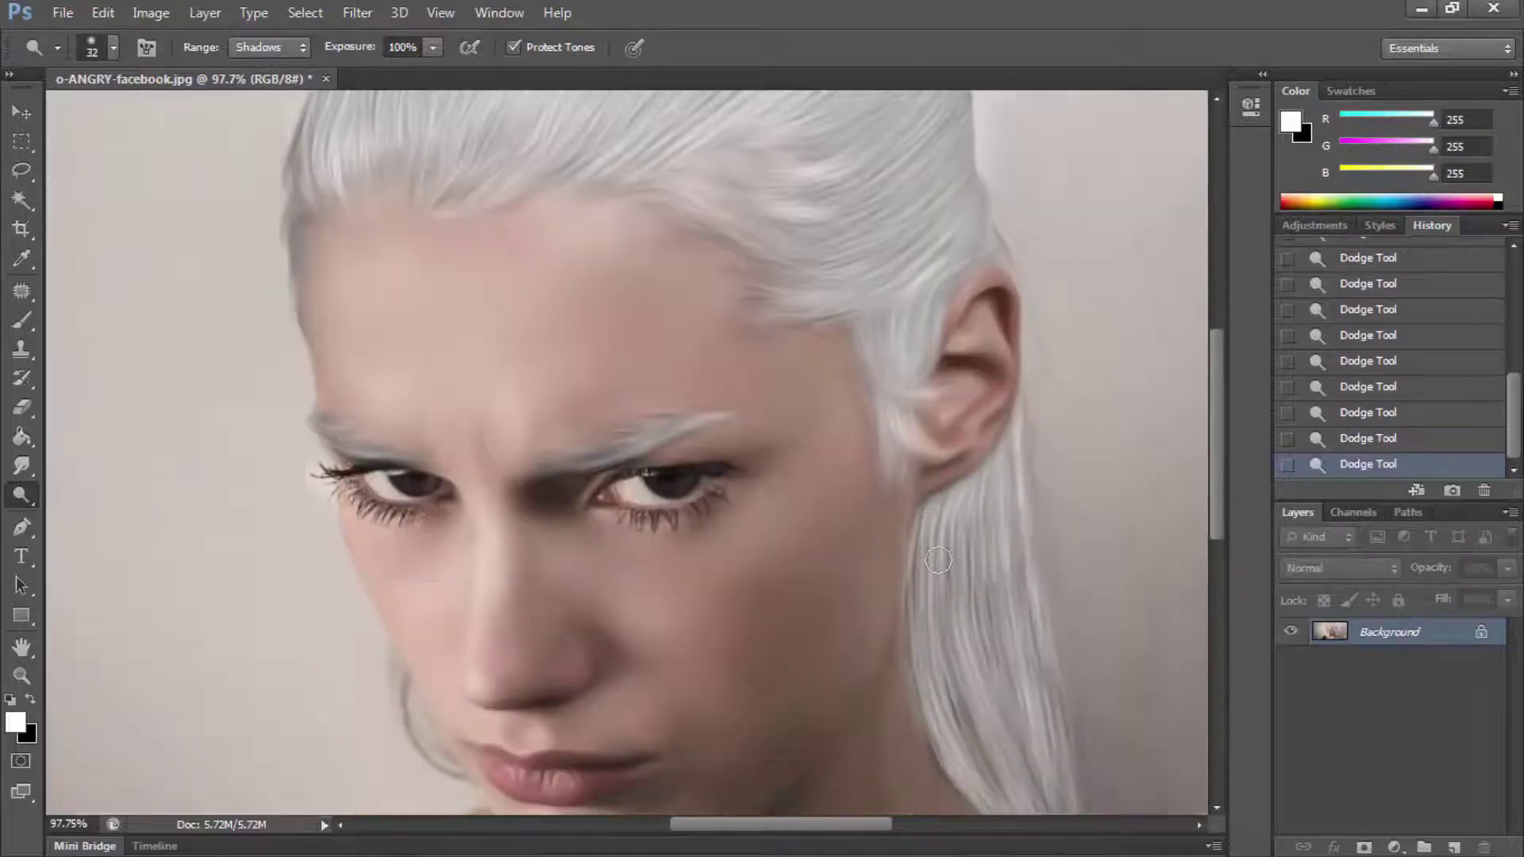
pyautogui.scroll(-4, 934, 572)
pyautogui.rightClick(1027, 516)
pyautogui.press('Return')
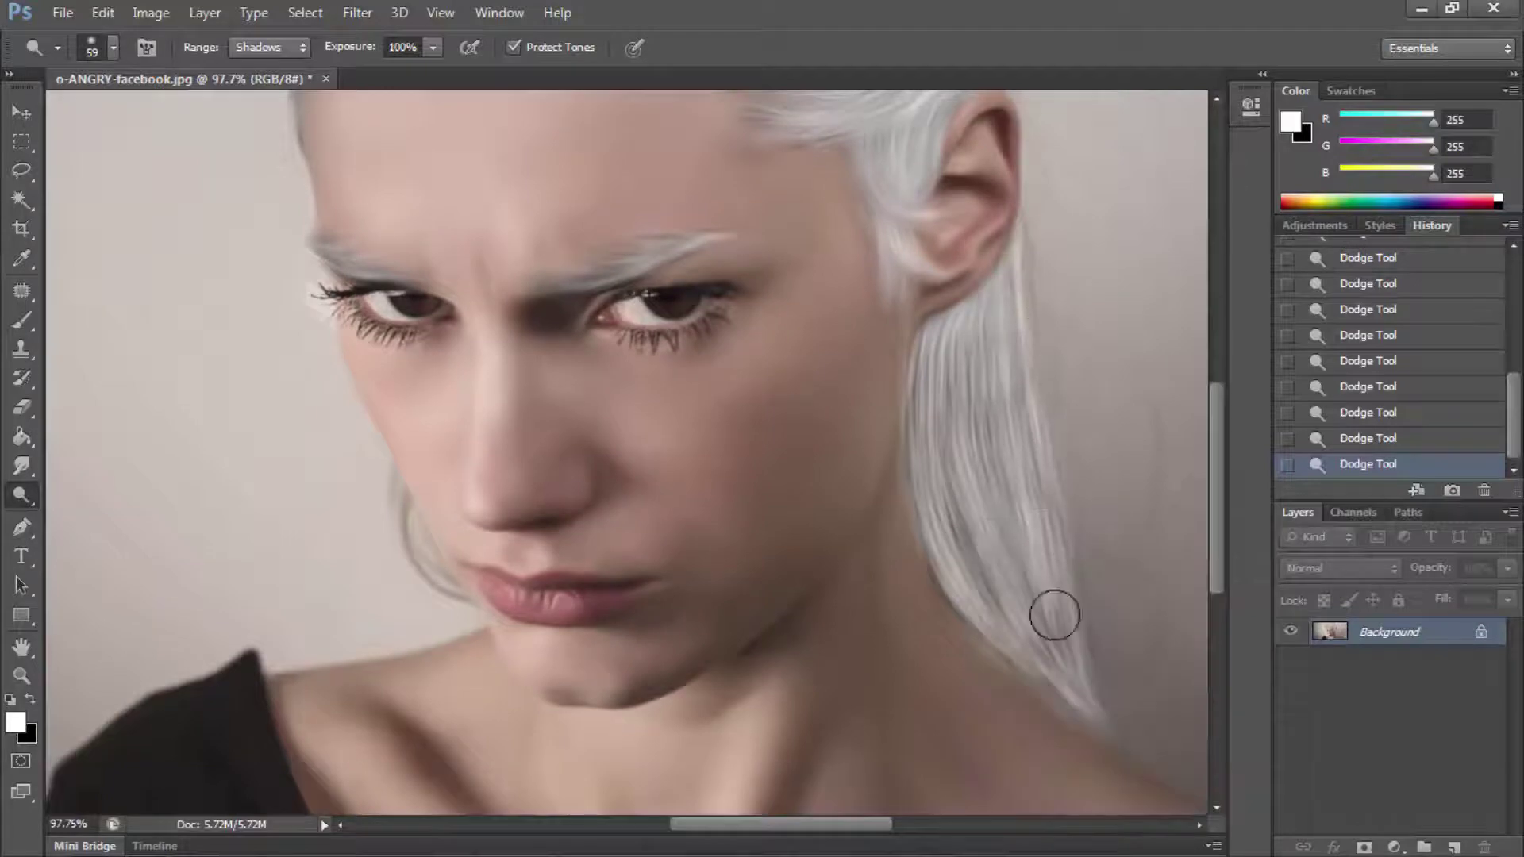
pyautogui.moveTo(938, 401)
pyautogui.mouseDown()
pyautogui.moveTo(1011, 633)
pyautogui.moveTo(969, 551)
pyautogui.moveTo(1034, 614)
pyautogui.mouseUp()
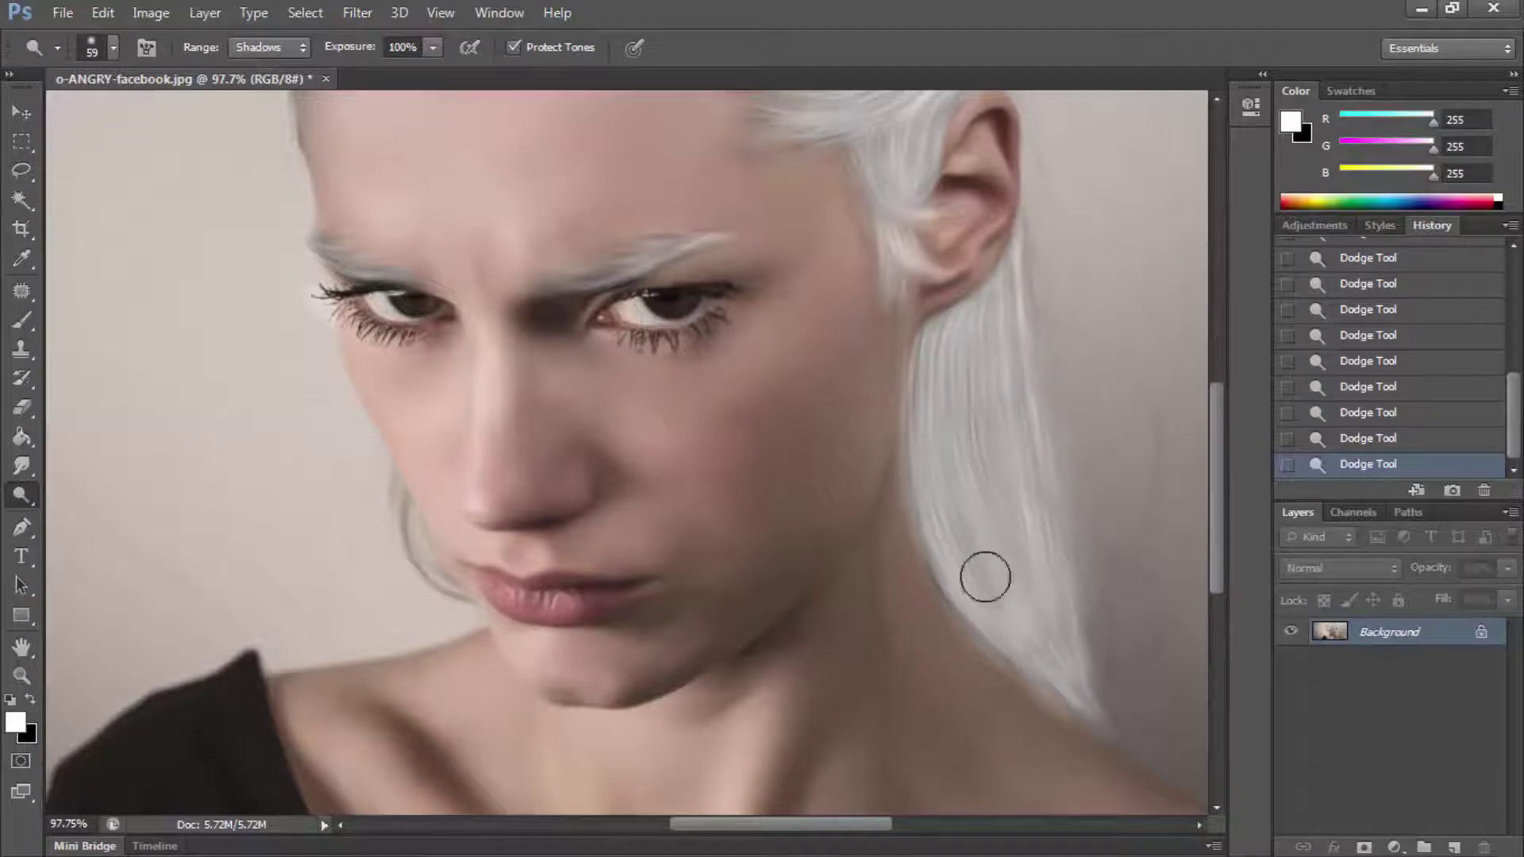
pyautogui.click(19, 677)
pyautogui.hotkey('ctrl', '0')
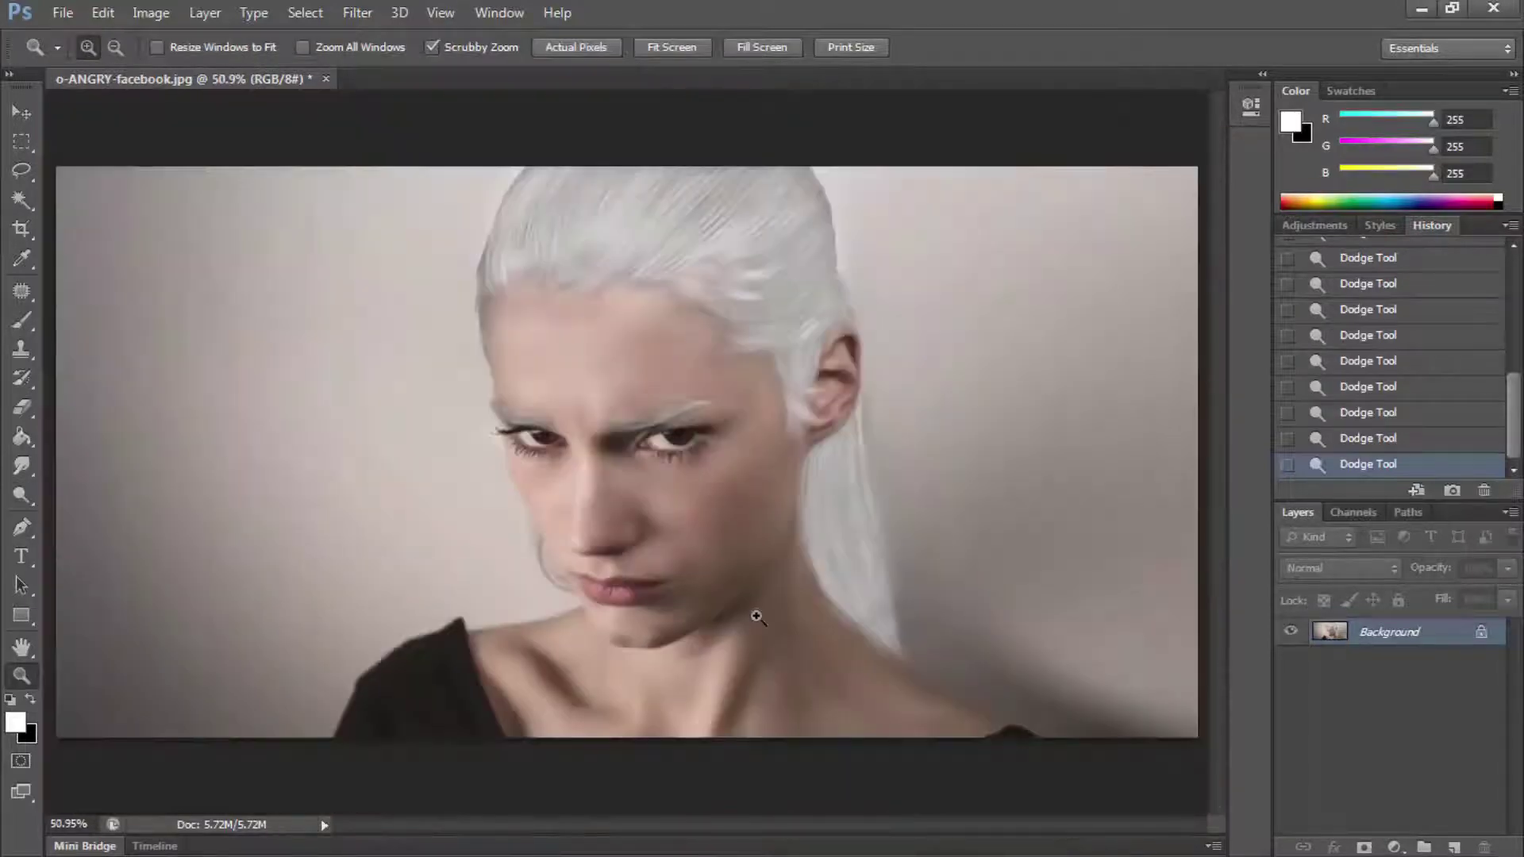
pyautogui.moveTo(756, 616)
pyautogui.mouseDown()
pyautogui.moveTo(790, 566)
pyautogui.moveTo(968, 616)
pyautogui.mouseUp()
# Step: Blur the tip of the long hair strand near the shoulder with the Blur Tool
pyautogui.click(22, 466)
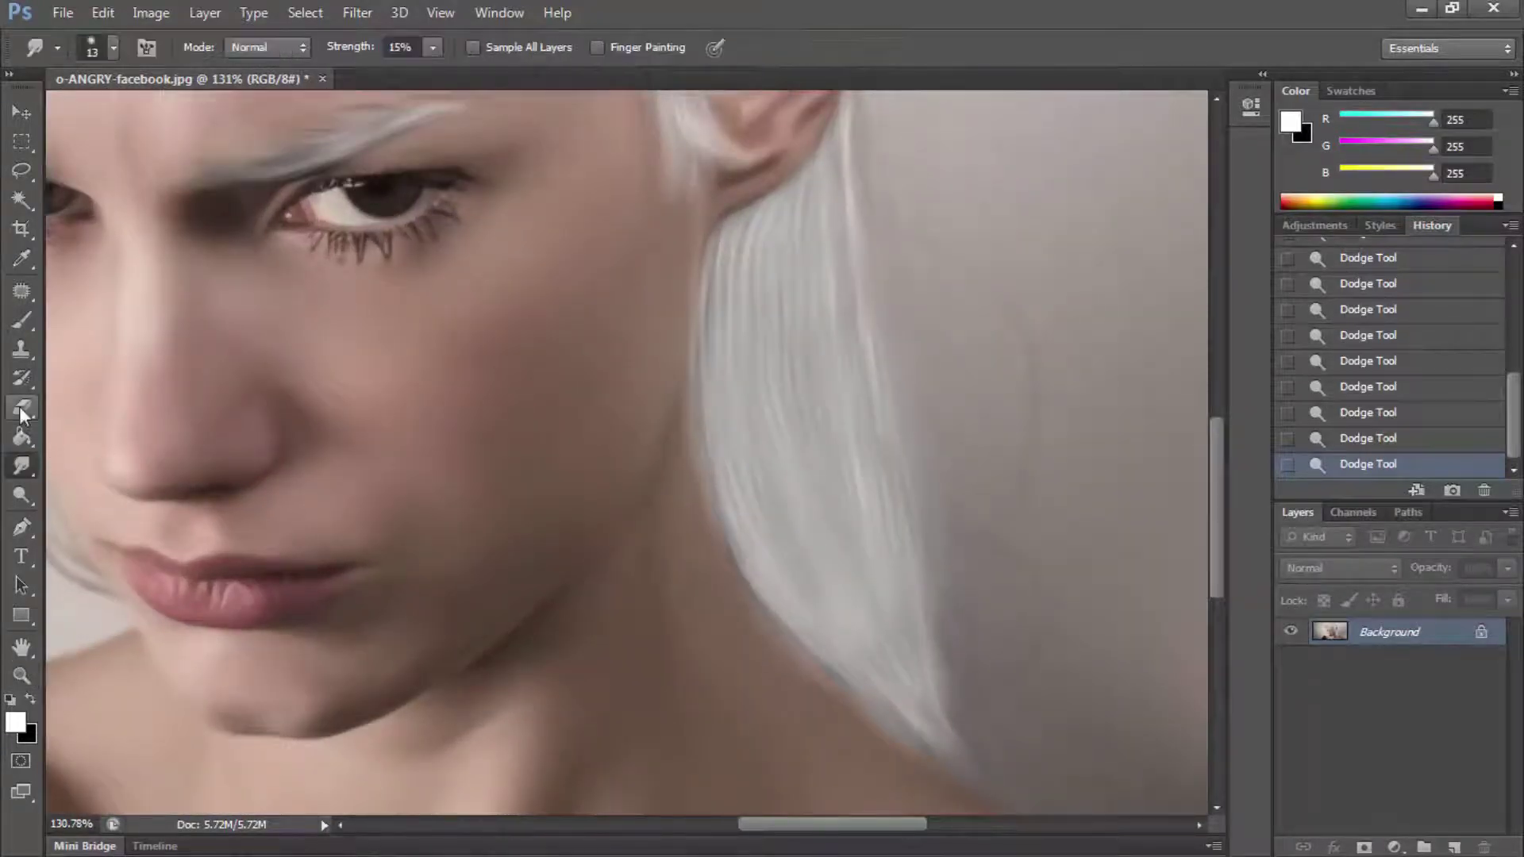
pyautogui.click(22, 494)
pyautogui.click(21, 466)
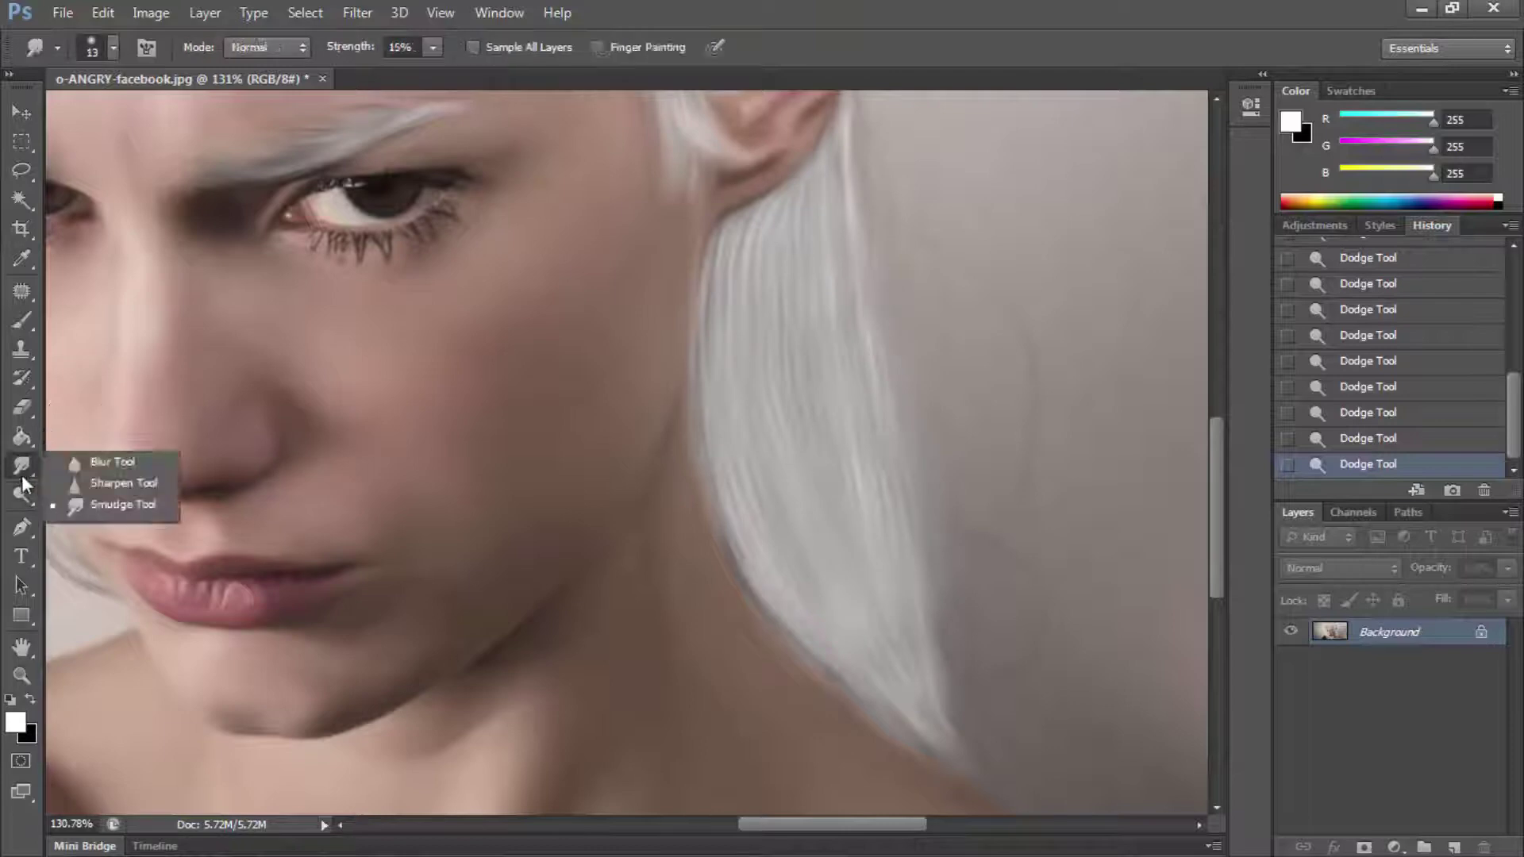
pyautogui.click(123, 459)
pyautogui.rightClick(707, 335)
pyautogui.press('Return')
pyautogui.moveTo(843, 359); pyautogui.dragTo(899, 621)
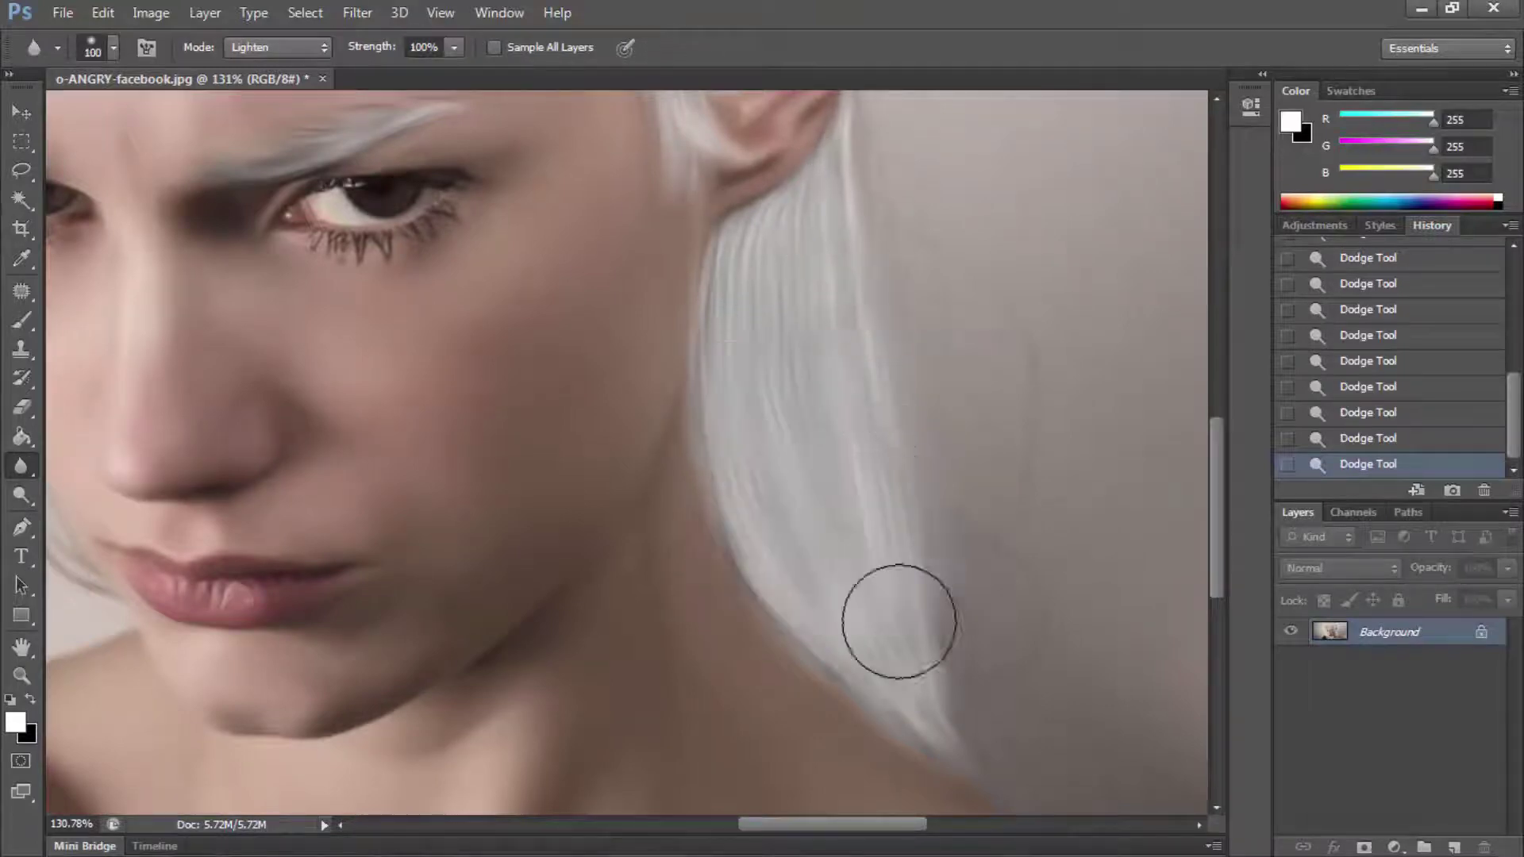
pyautogui.moveTo(778, 384)
pyautogui.mouseDown()
pyautogui.moveTo(738, 442)
pyautogui.moveTo(936, 722)
pyautogui.mouseUp()
pyautogui.moveTo(758, 253); pyautogui.dragTo(855, 619)
pyautogui.moveTo(855, 619); pyautogui.dragTo(963, 783)
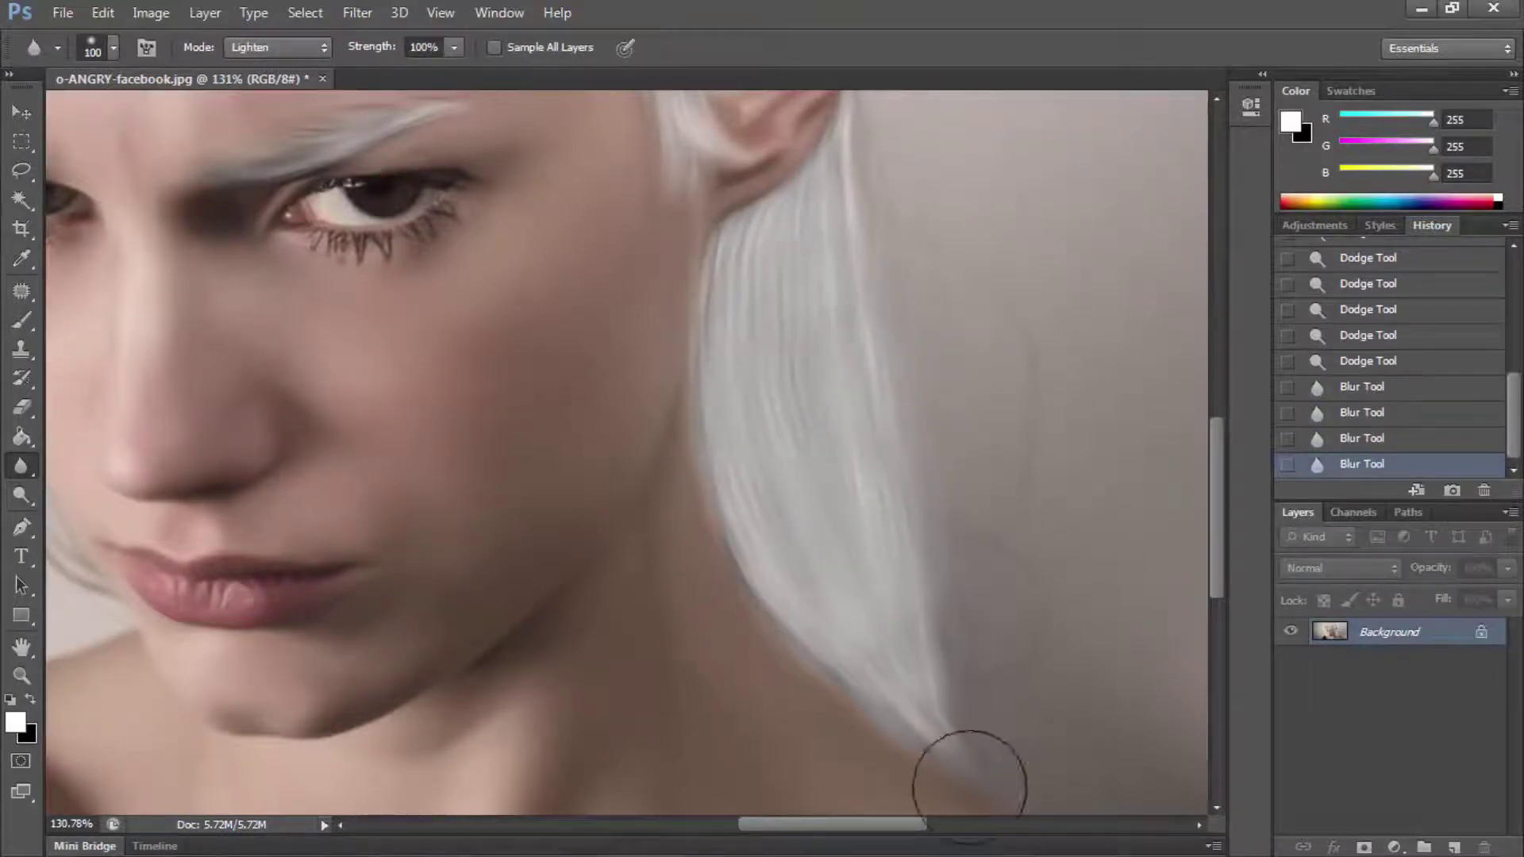
# Step: Step back in History to undo the last blur strokes on the hair tip
pyautogui.click(22, 675)
pyautogui.hotkey('ctrl', '0')
pyautogui.click(1355, 438)
pyautogui.click(1355, 412)
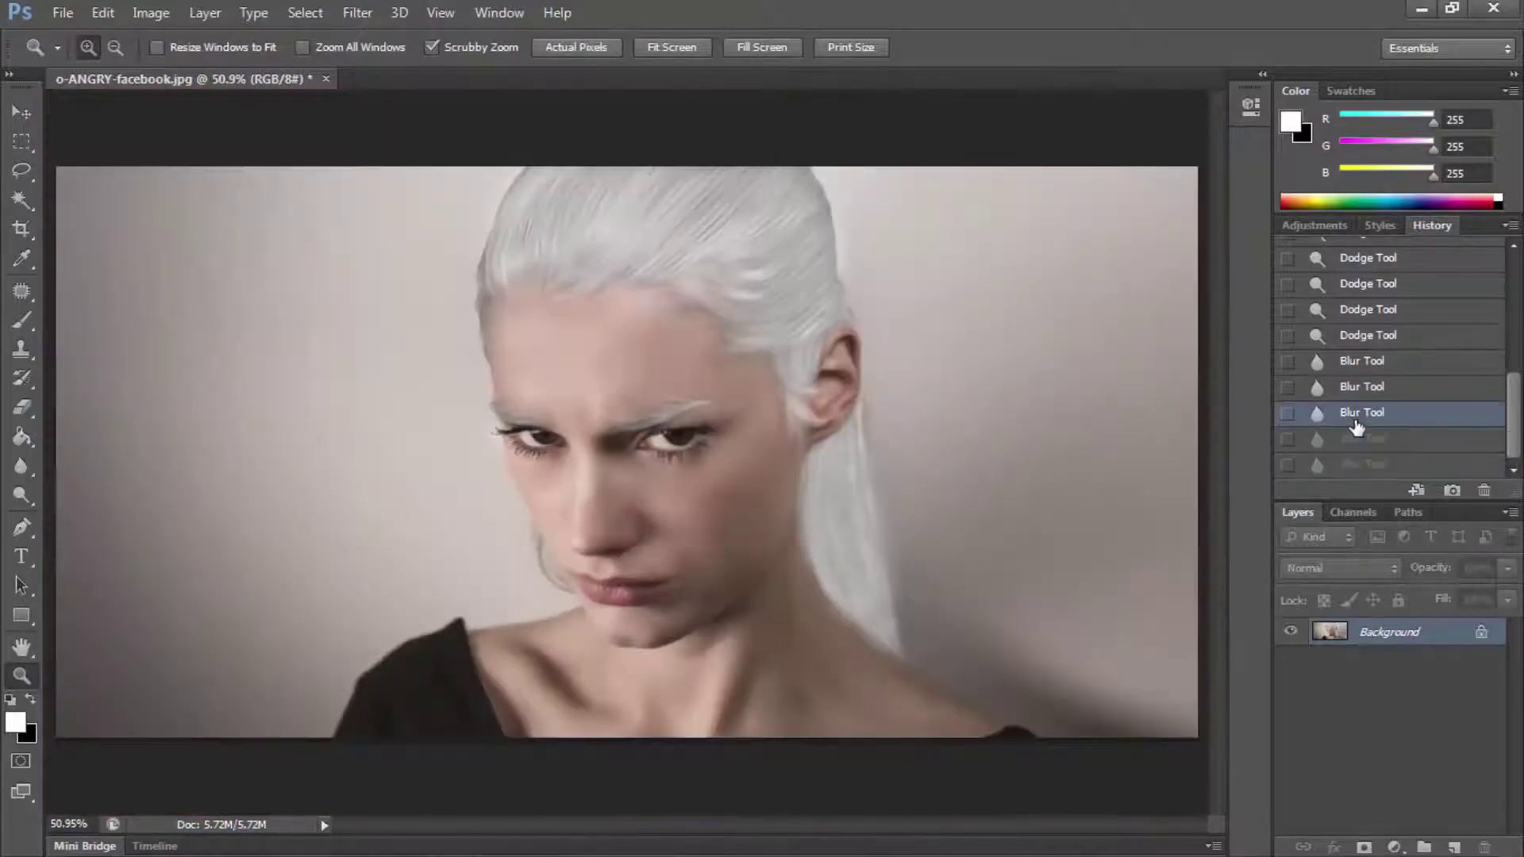
pyautogui.moveTo(905, 636); pyautogui.dragTo(990, 650)
# Step: Dodge the hair tip near the shoulder to brighten it further
pyautogui.click(21, 494)
pyautogui.click(756, 553)
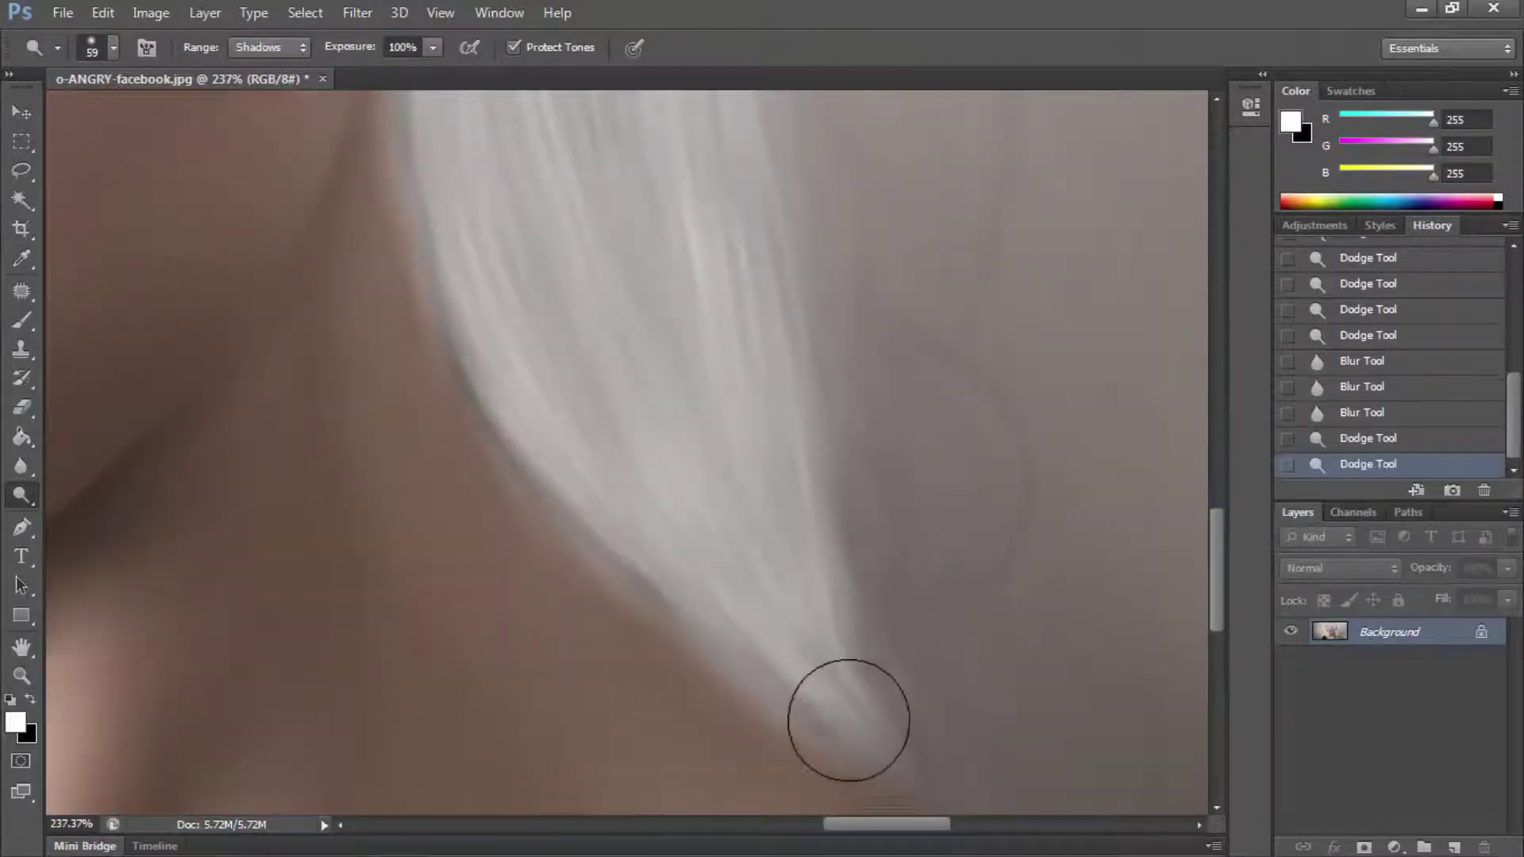
pyautogui.click(851, 715)
pyautogui.click(585, 463)
pyautogui.click(483, 648)
pyautogui.click(22, 675)
pyautogui.hotkey('ctrl', '0')
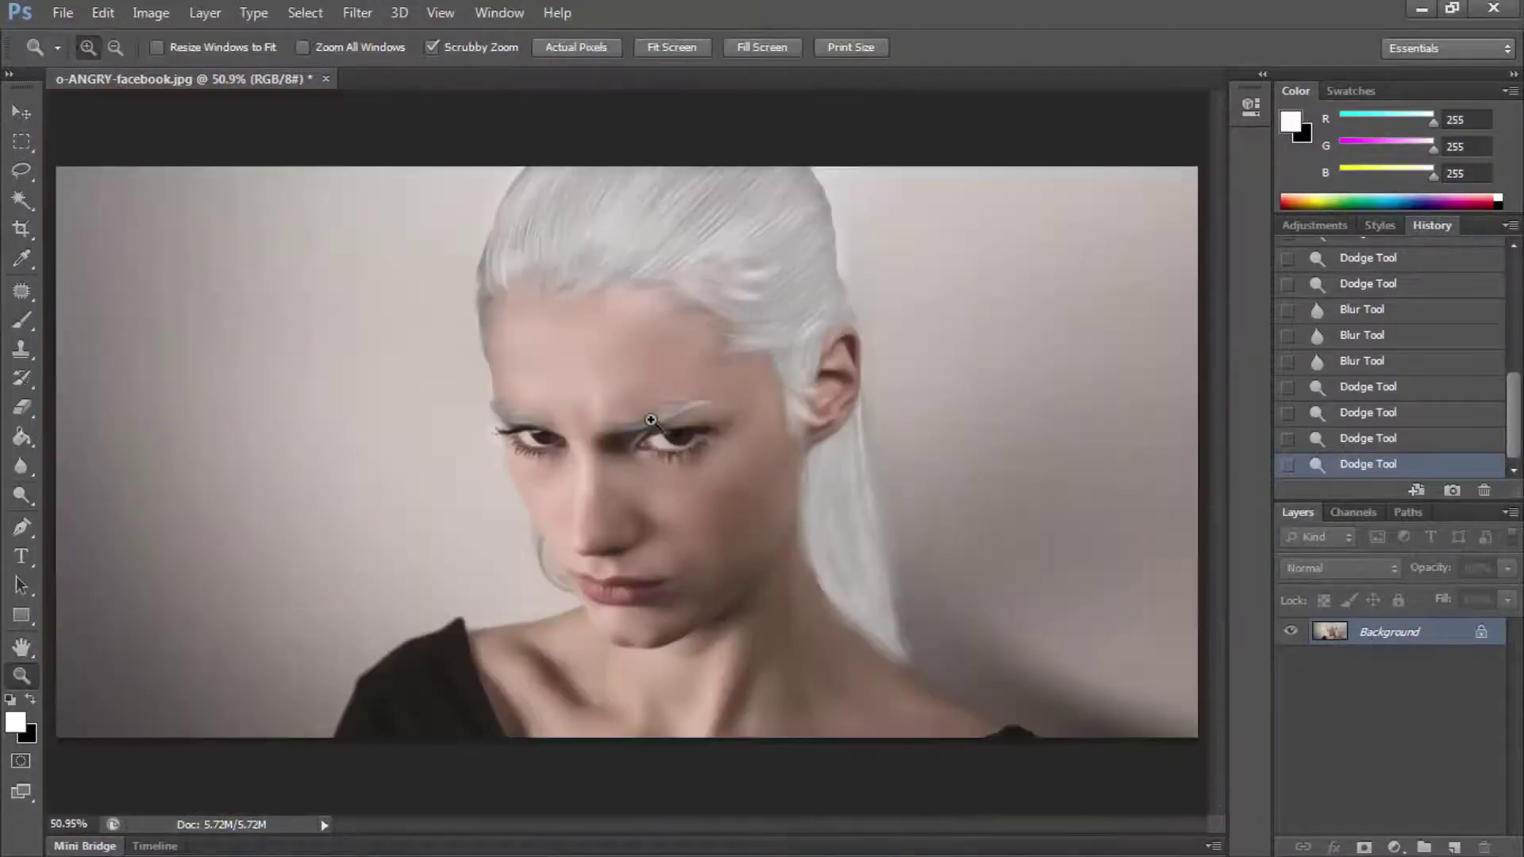
pyautogui.moveTo(643, 407); pyautogui.dragTo(790, 460)
# Step: Load the hair brush library in place of the current brushes and shrink the brush
pyautogui.press('b')
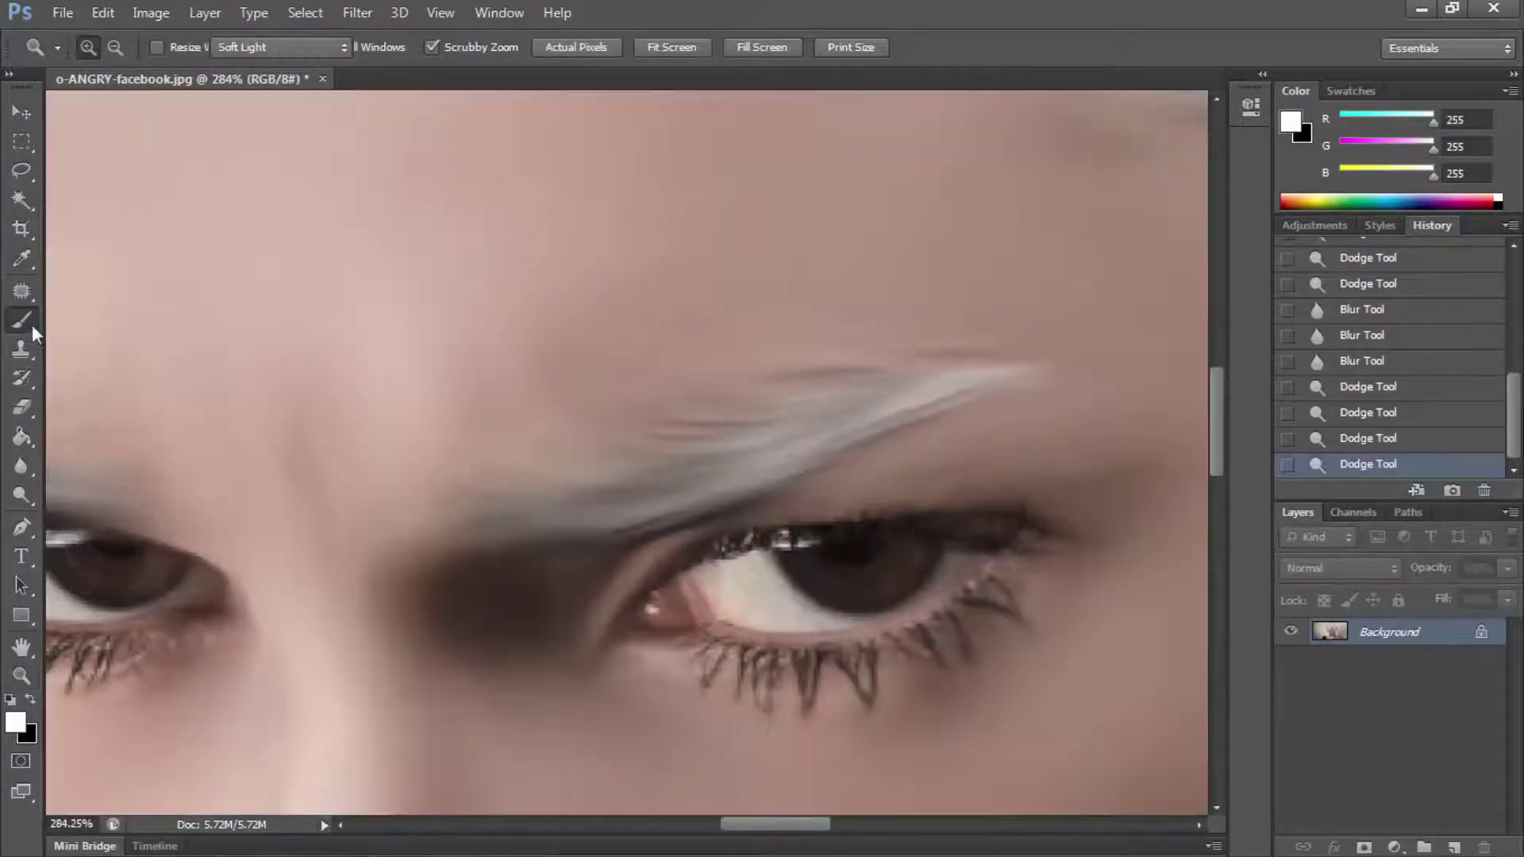
pyautogui.rightClick(527, 420)
pyautogui.click(514, 412)
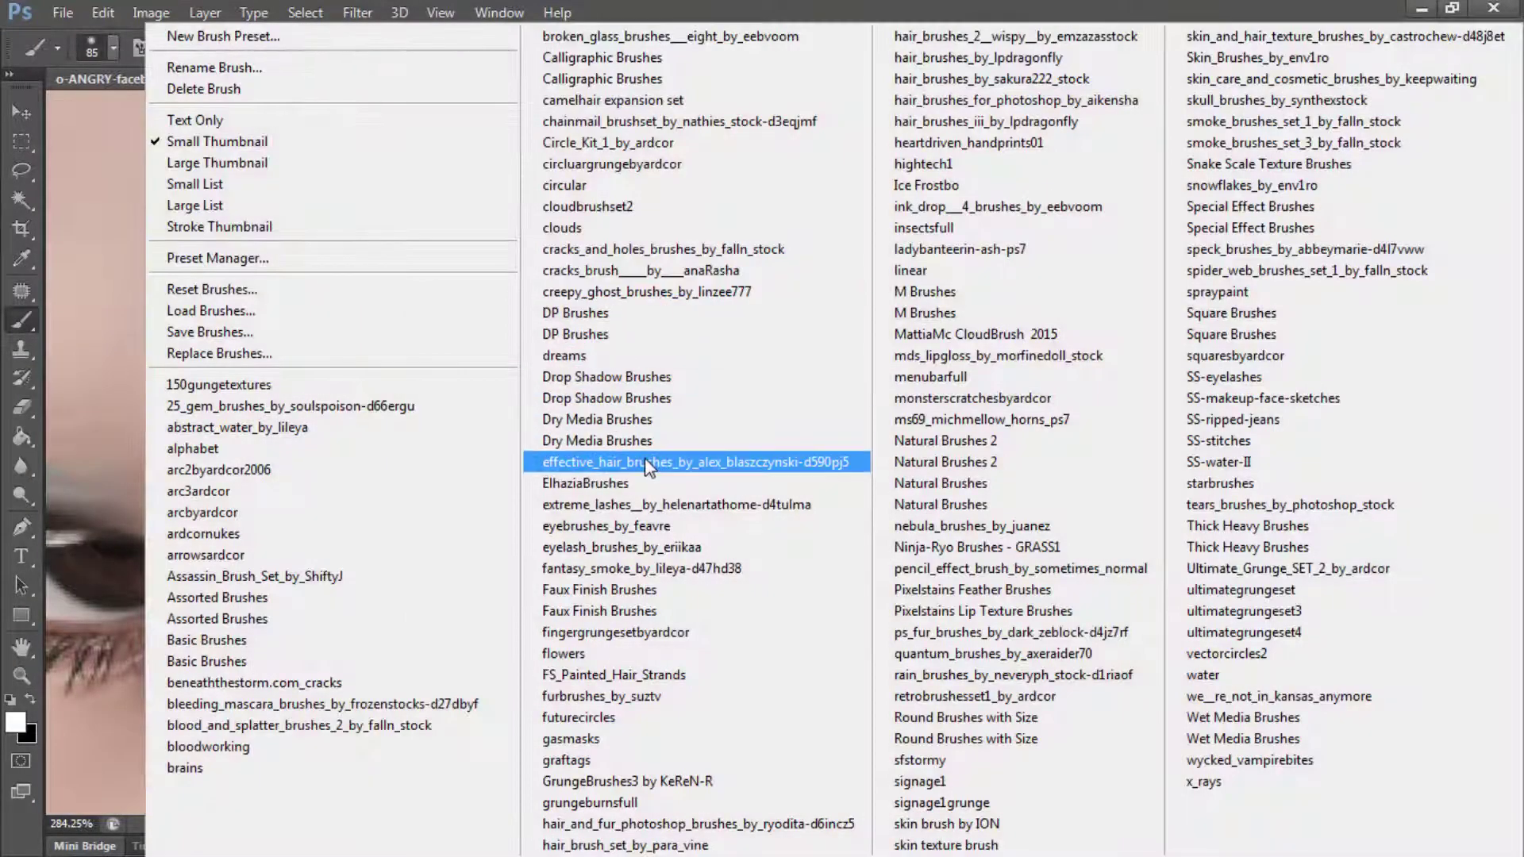
pyautogui.click(646, 644)
pyautogui.click(702, 347)
pyautogui.moveTo(754, 476); pyautogui.dragTo(734, 476)
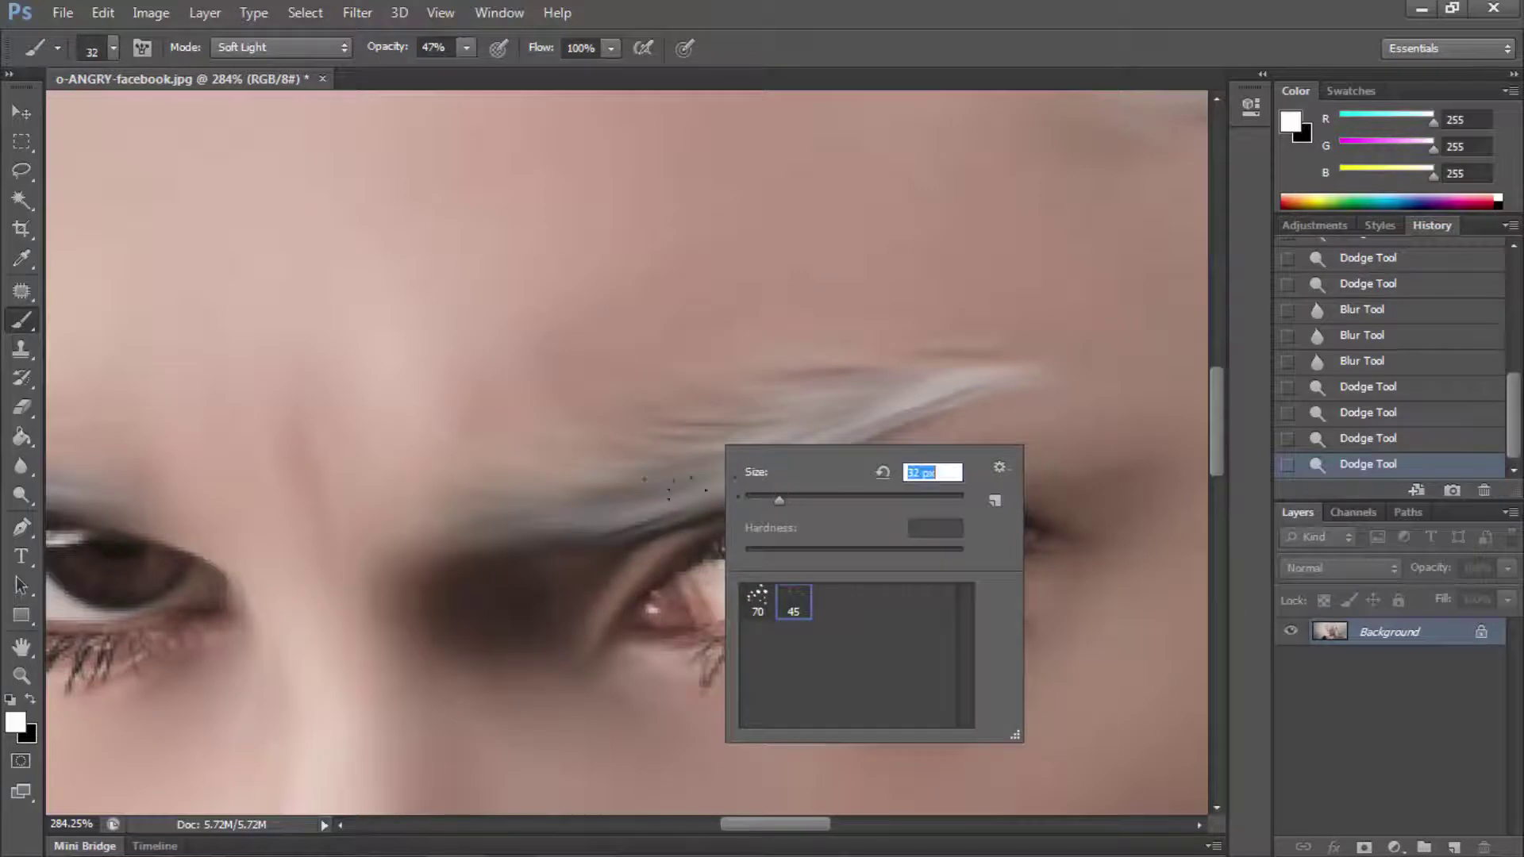
pyautogui.press('Return')
# Step: Stamp hair texture along the eyebrow, undoing the last stroke
pyautogui.click(746, 435)
pyautogui.click(746, 435)
pyautogui.click(902, 402)
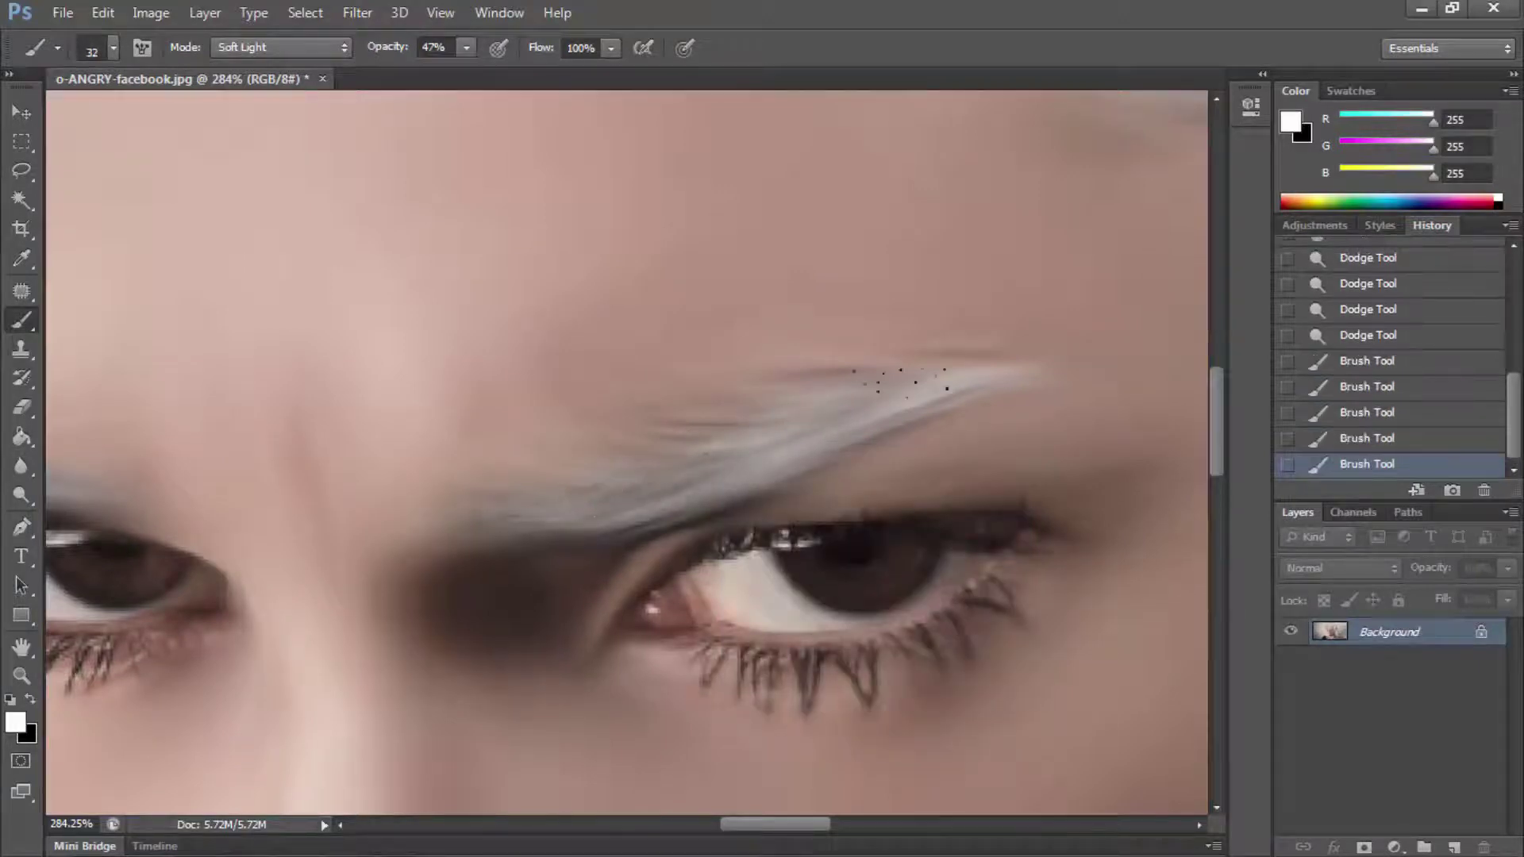
pyautogui.click(635, 476)
pyautogui.click(556, 496)
pyautogui.click(516, 504)
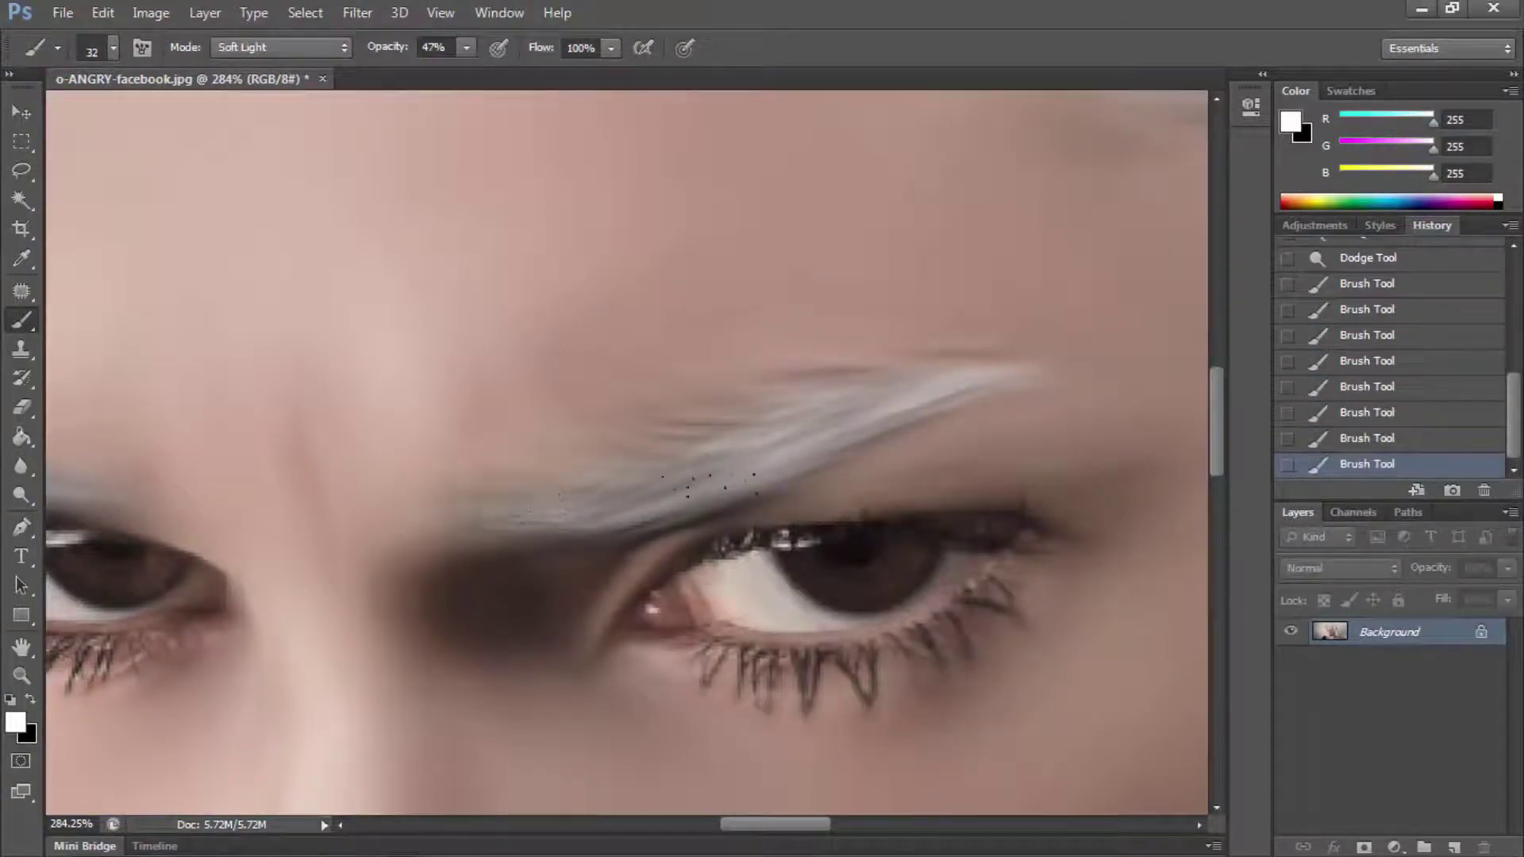
pyautogui.moveTo(560, 494); pyautogui.dragTo(468, 528)
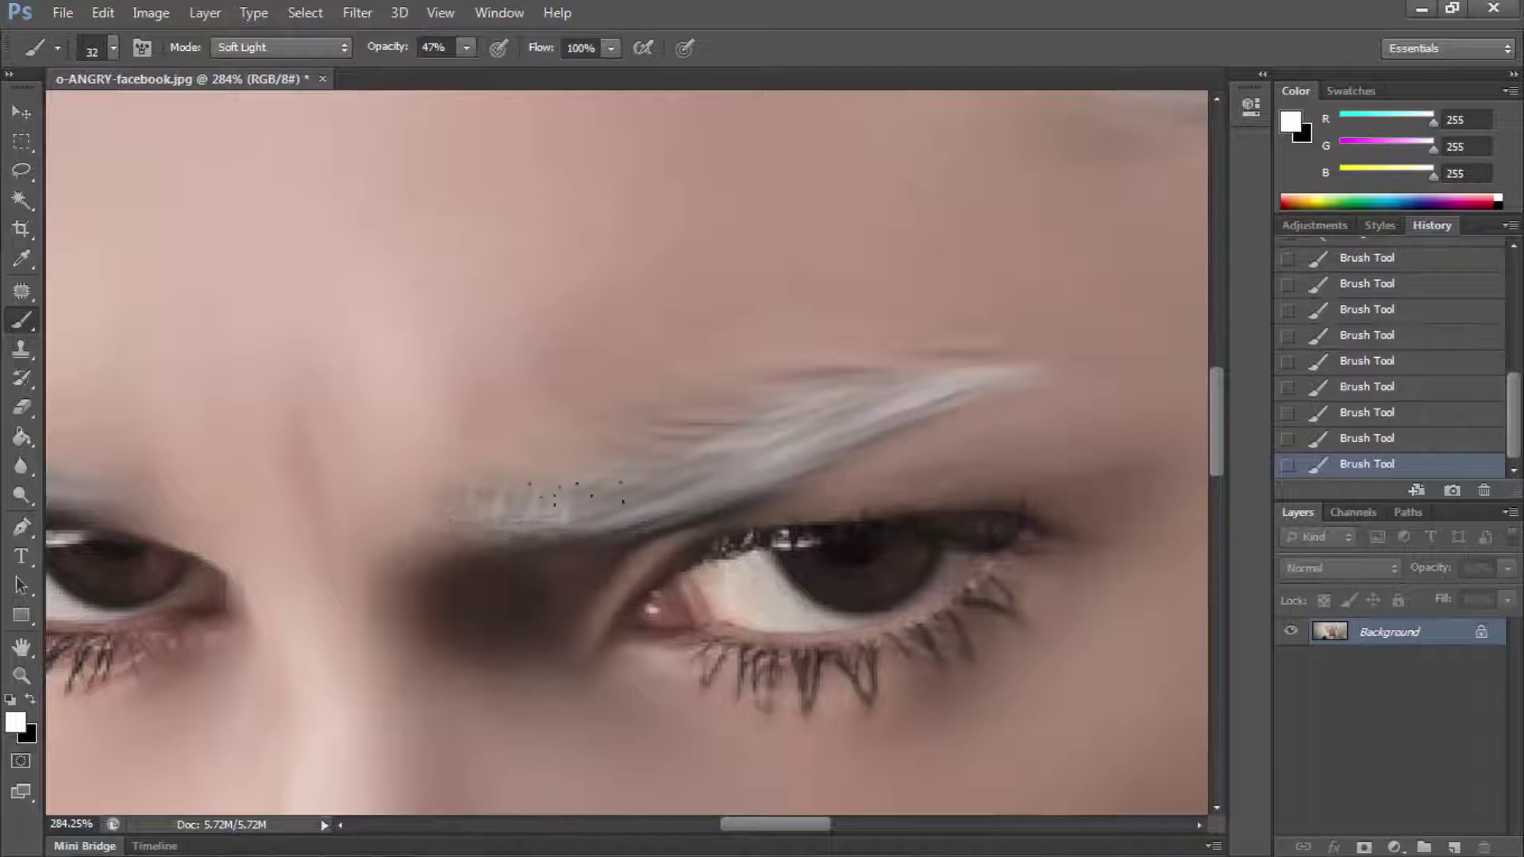
pyautogui.click(1350, 437)
# Step: Add fine hair texture to the eyebrow's inner end with a 14 px brush
pyautogui.rightClick(737, 512)
pyautogui.write('14')
pyautogui.press('Return')
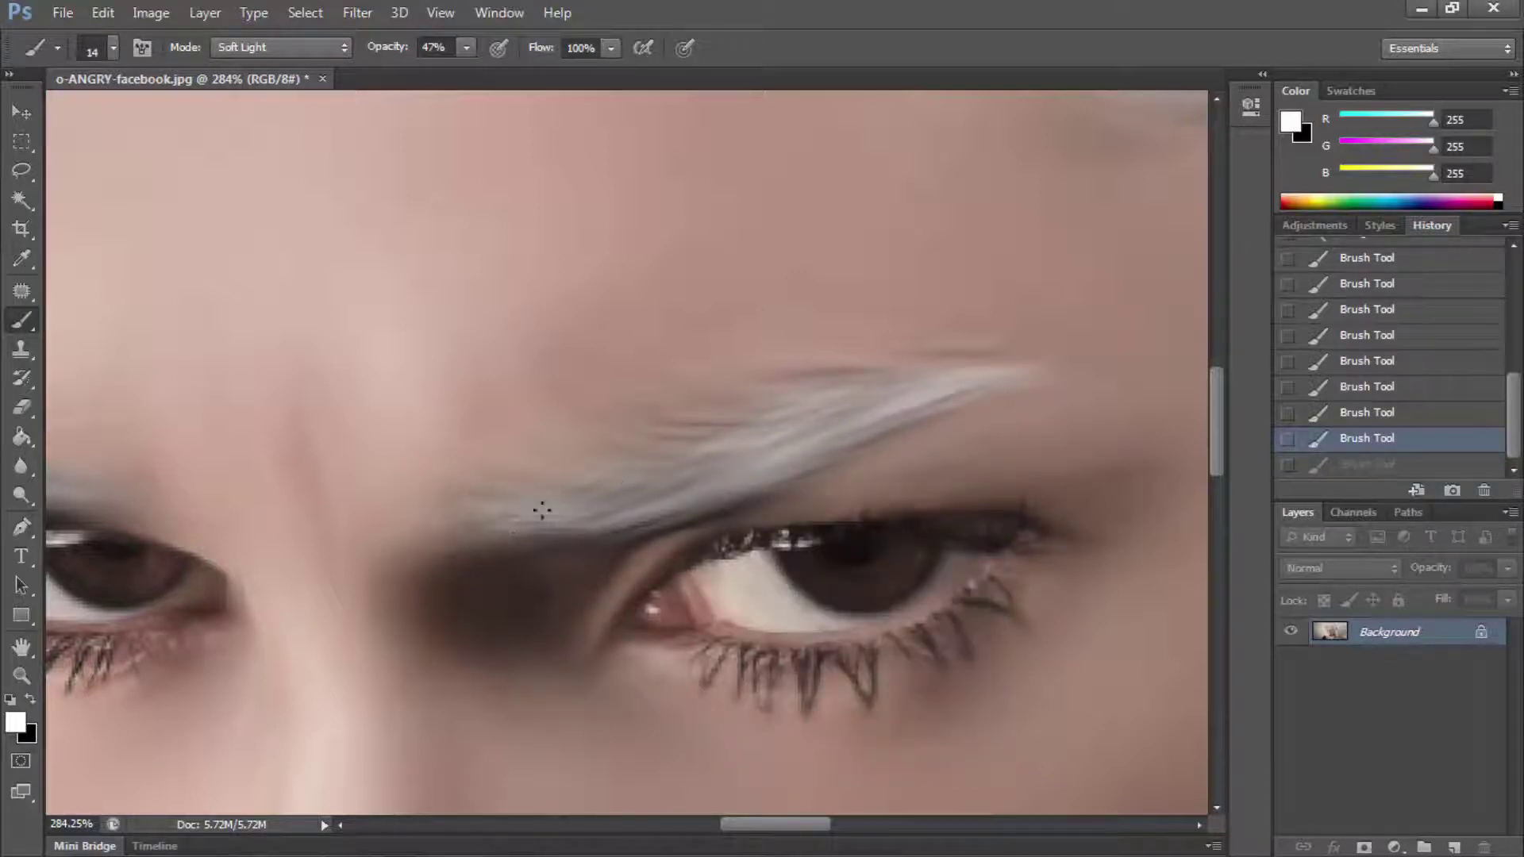
pyautogui.moveTo(611, 458); pyautogui.dragTo(783, 392)
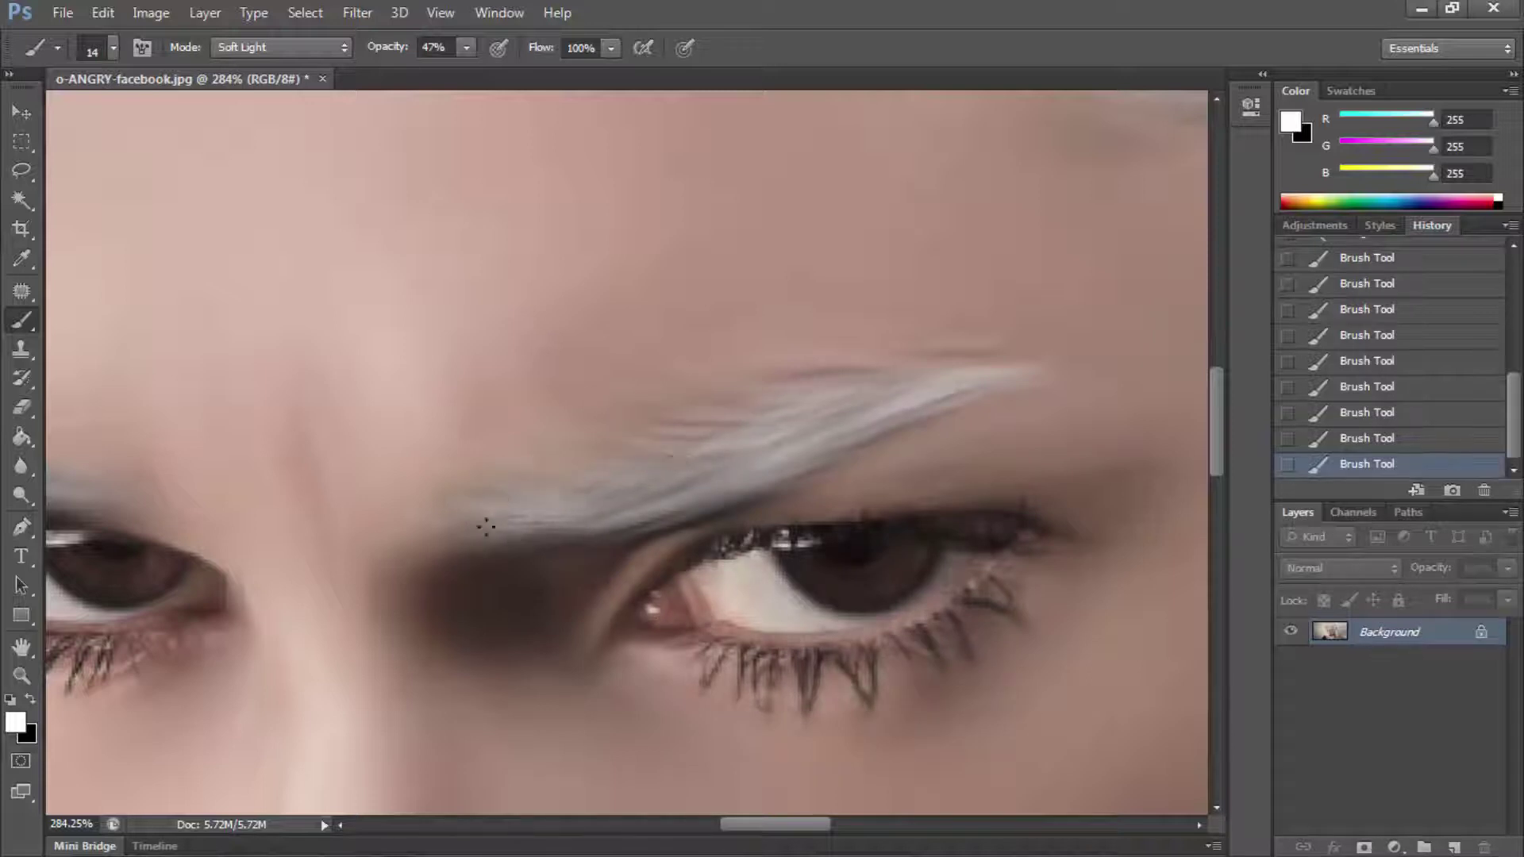
pyautogui.moveTo(738, 824); pyautogui.dragTo(687, 824)
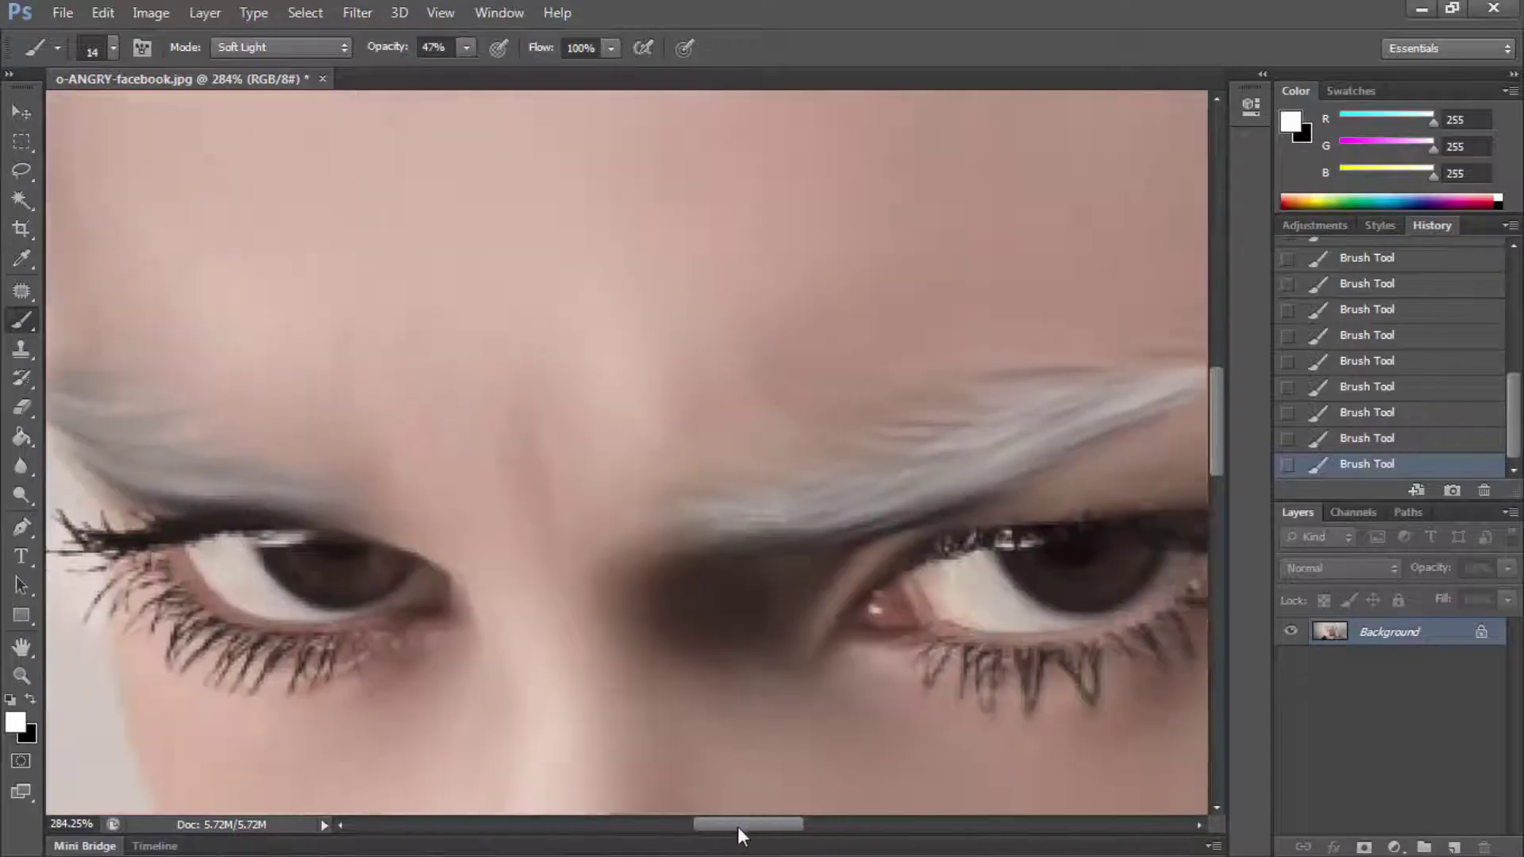
pyautogui.rightClick(661, 486)
pyautogui.moveTo(740, 554); pyautogui.dragTo(751, 554)
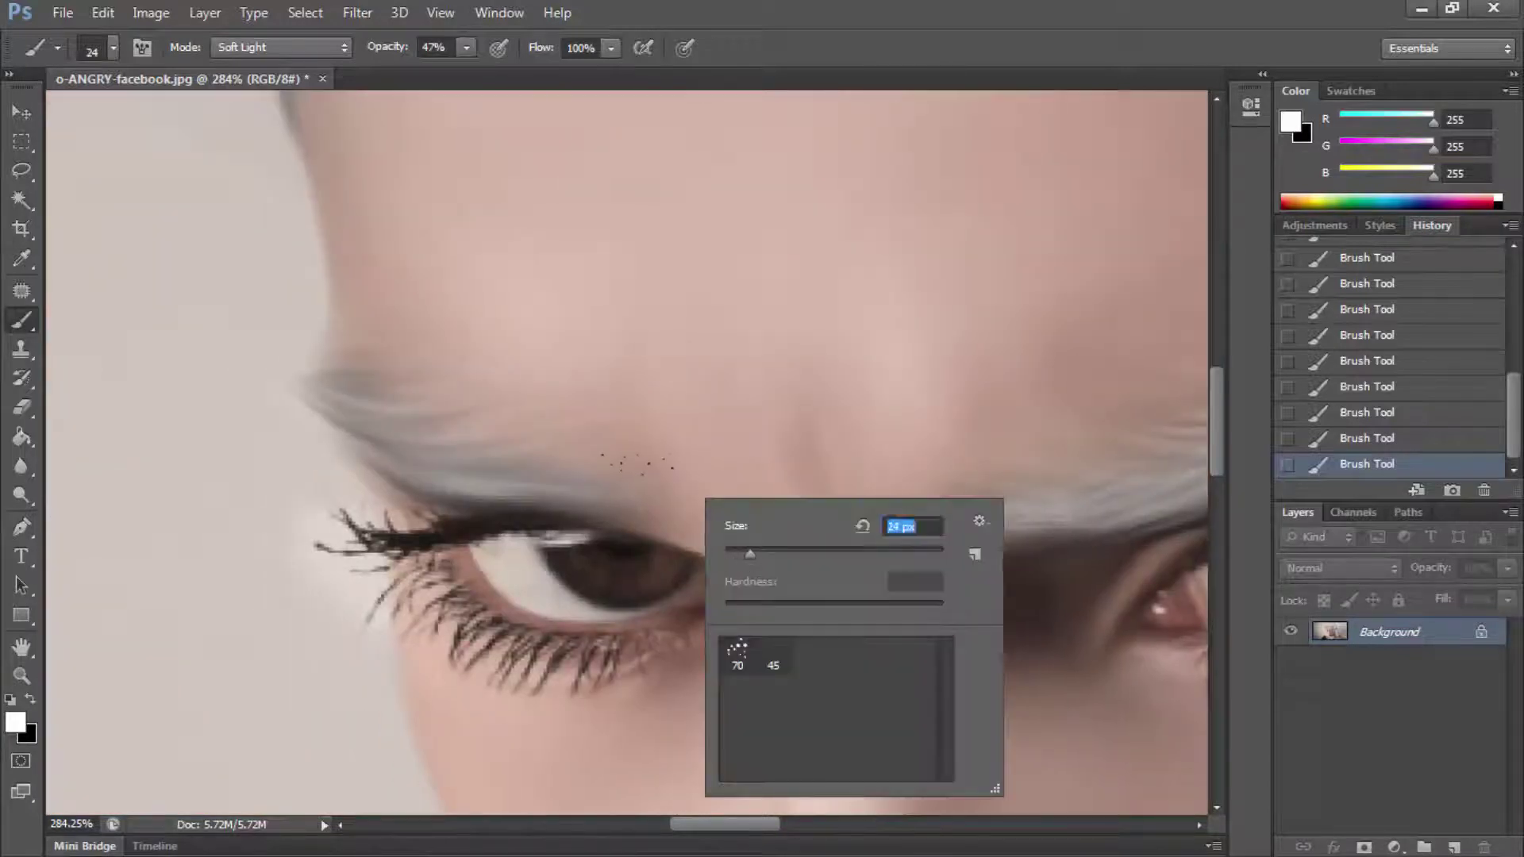
pyautogui.press('Return')
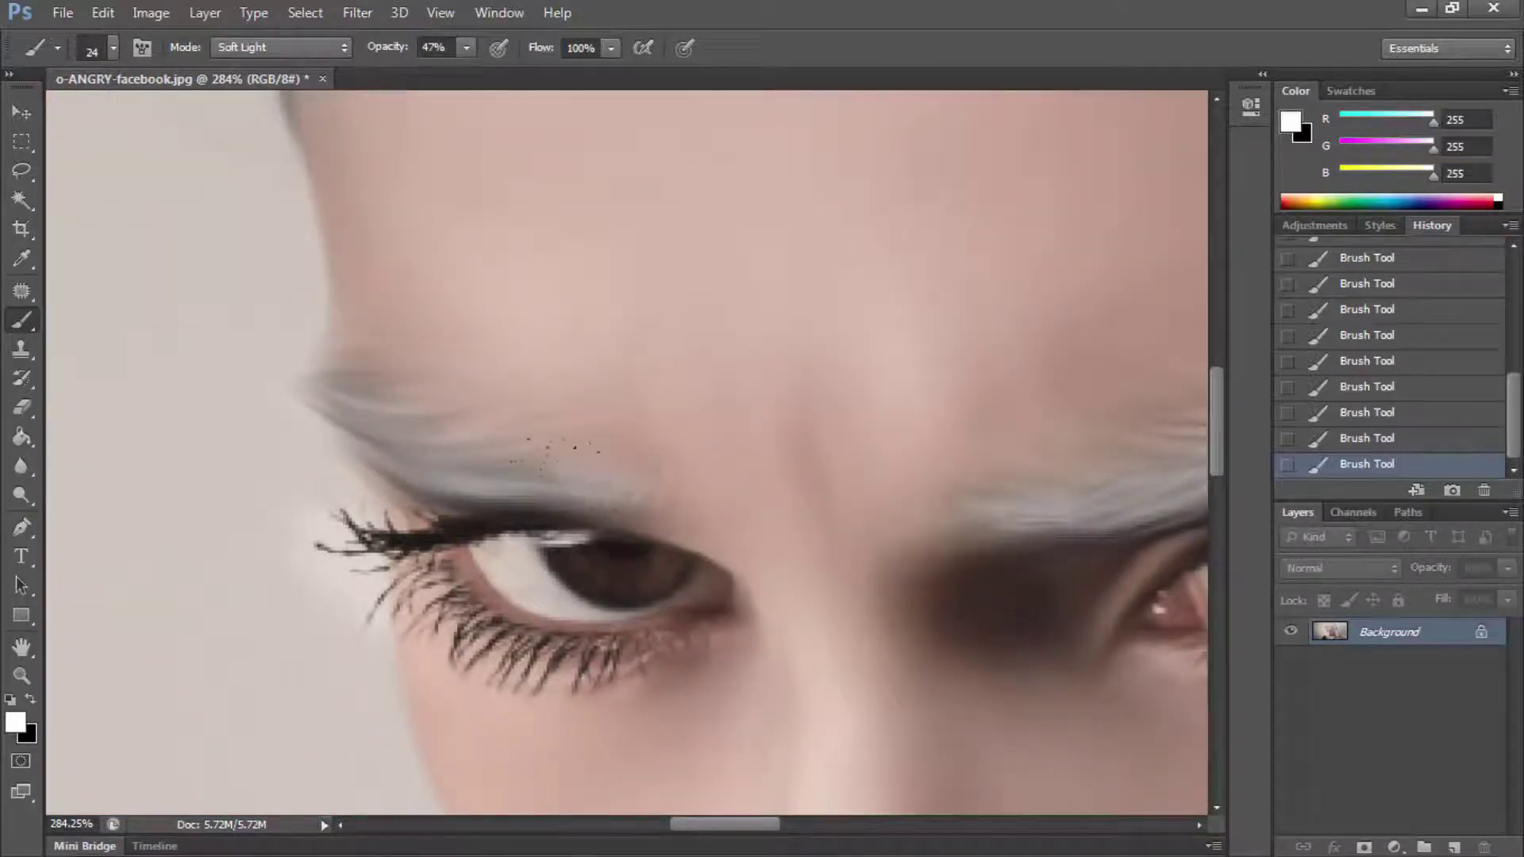
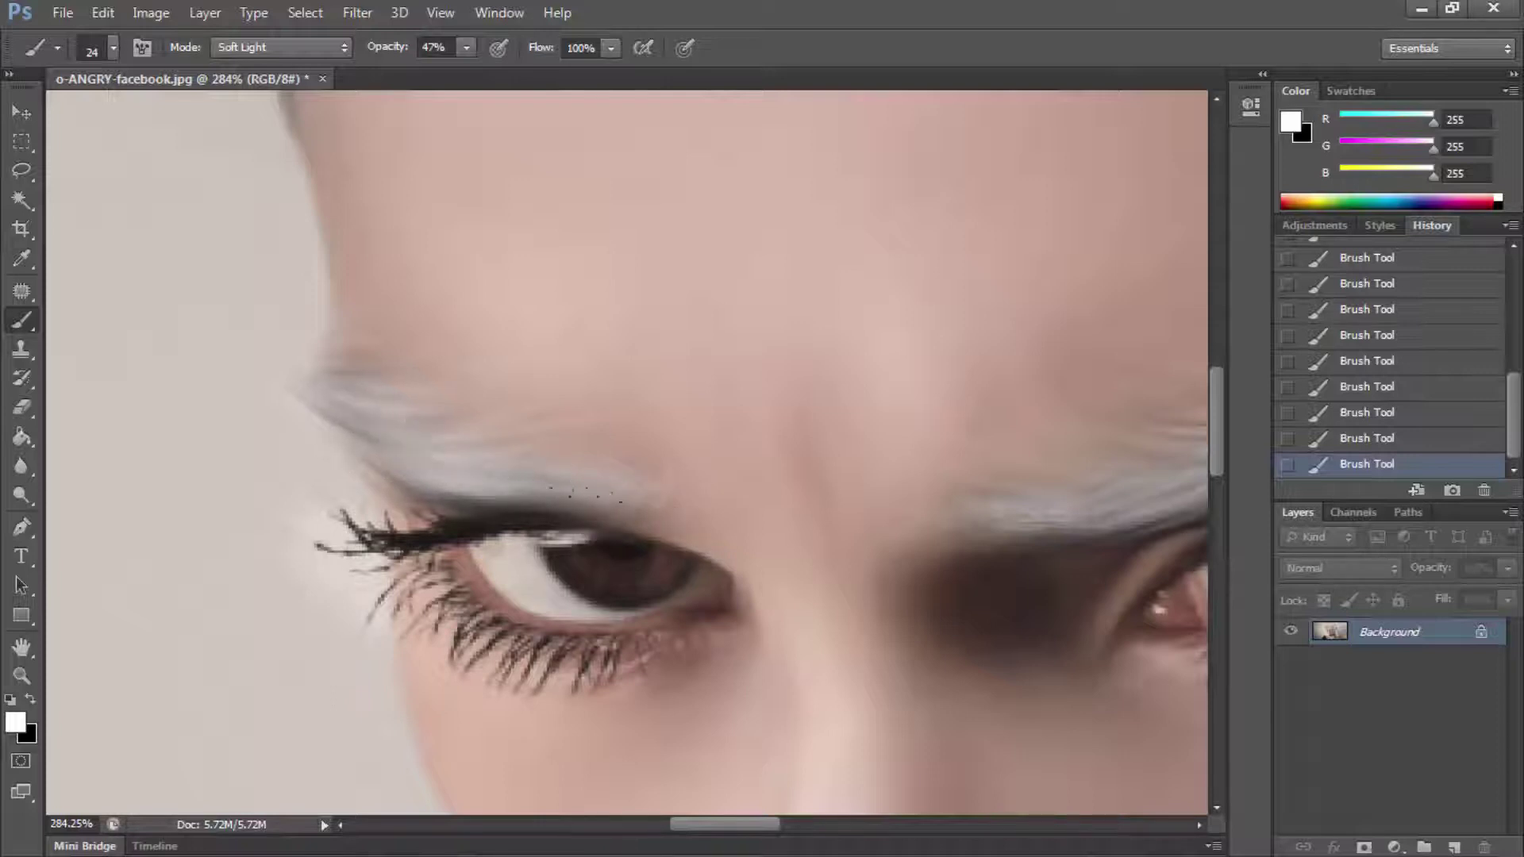
# Step: Shrink the soft-light brush and zoom in on the white hair beside the ear
pyautogui.rightClick(612, 476)
pyautogui.moveTo(681, 537); pyautogui.dragTo(619, 490)
pyautogui.press('Return')
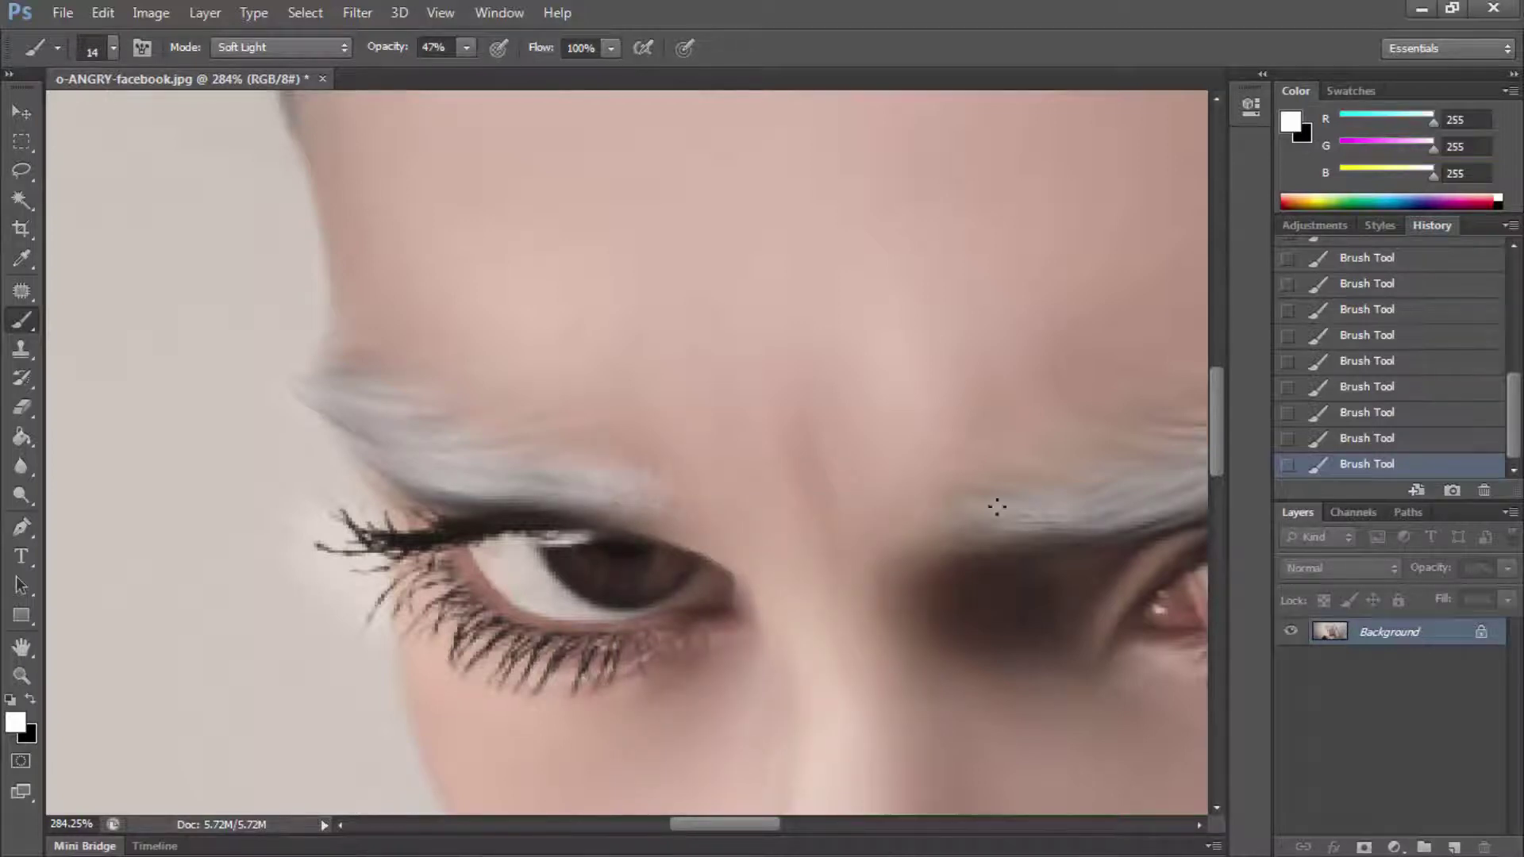
pyautogui.press('z')
pyautogui.rightClick(512, 521)
pyautogui.click(546, 532)
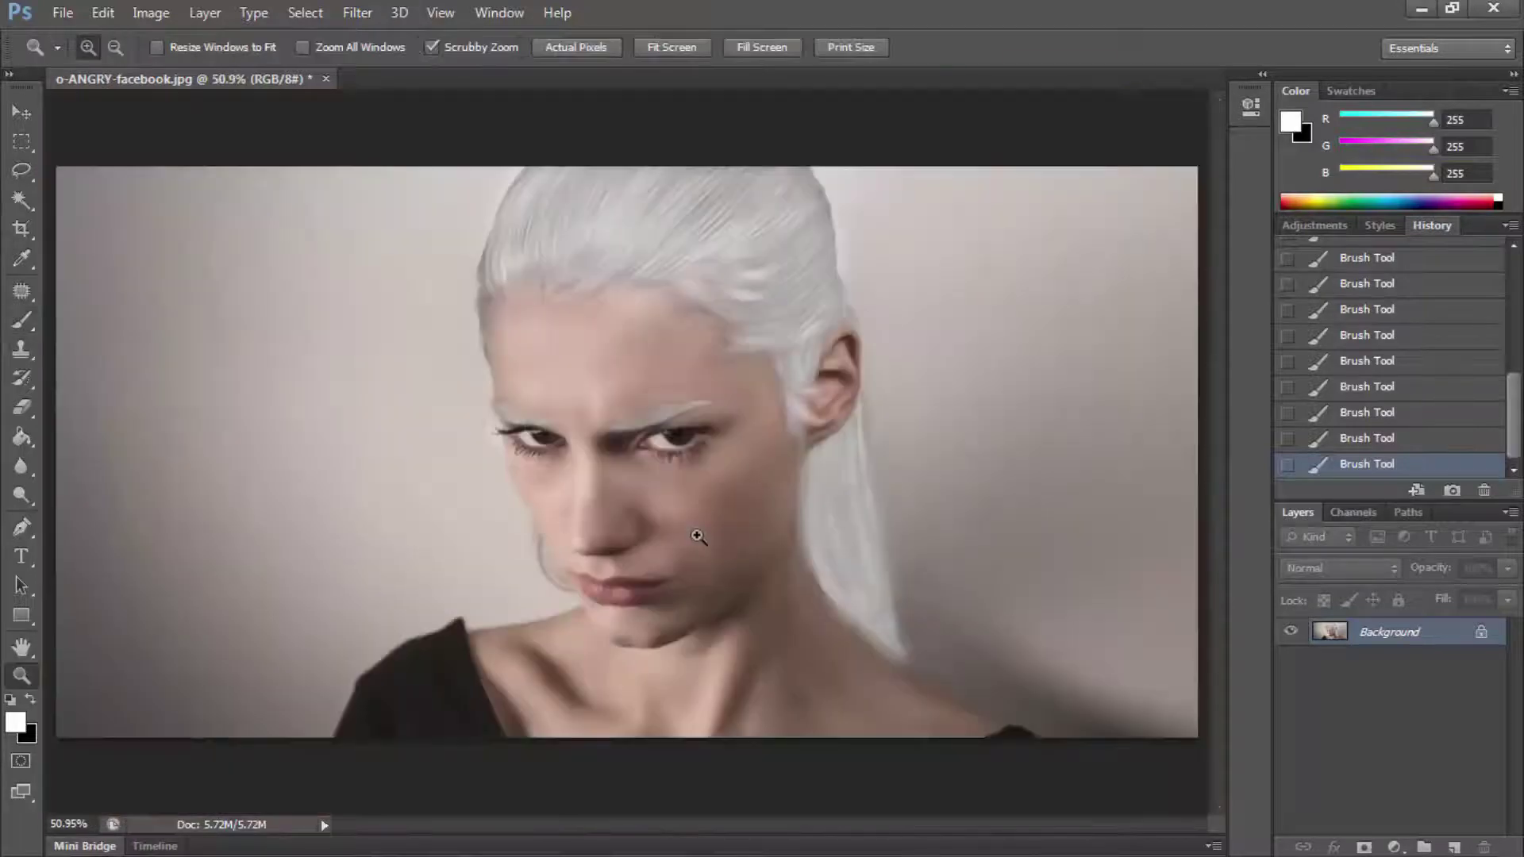
pyautogui.click(880, 565)
pyautogui.click(655, 548)
# Step: Enlarge the brush, compare earlier hair strokes in History, then restore all strokes
pyautogui.press('b')
pyautogui.rightClick(659, 548)
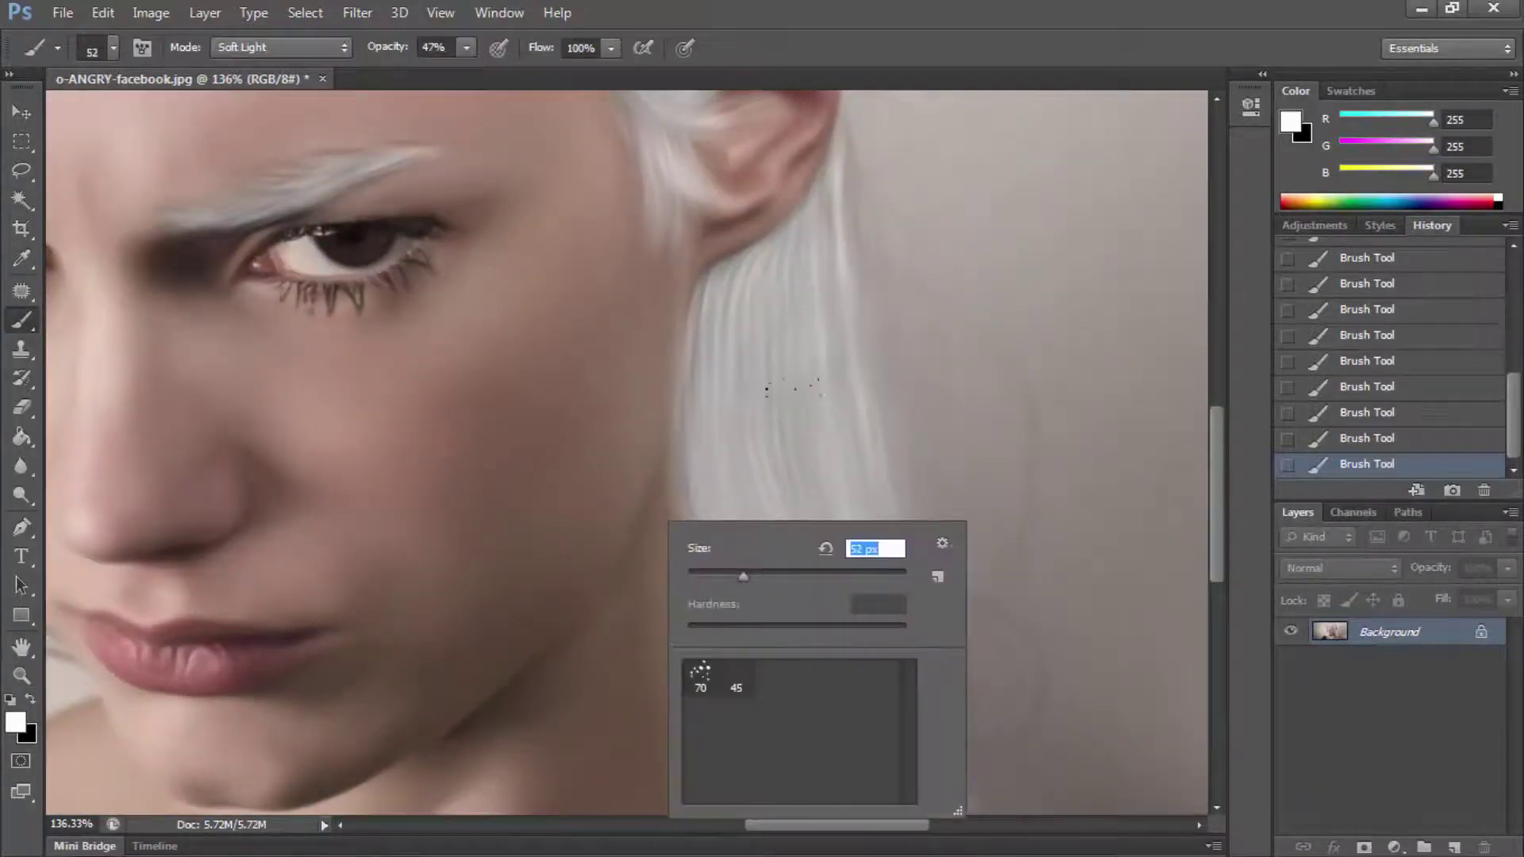
pyautogui.press('Return')
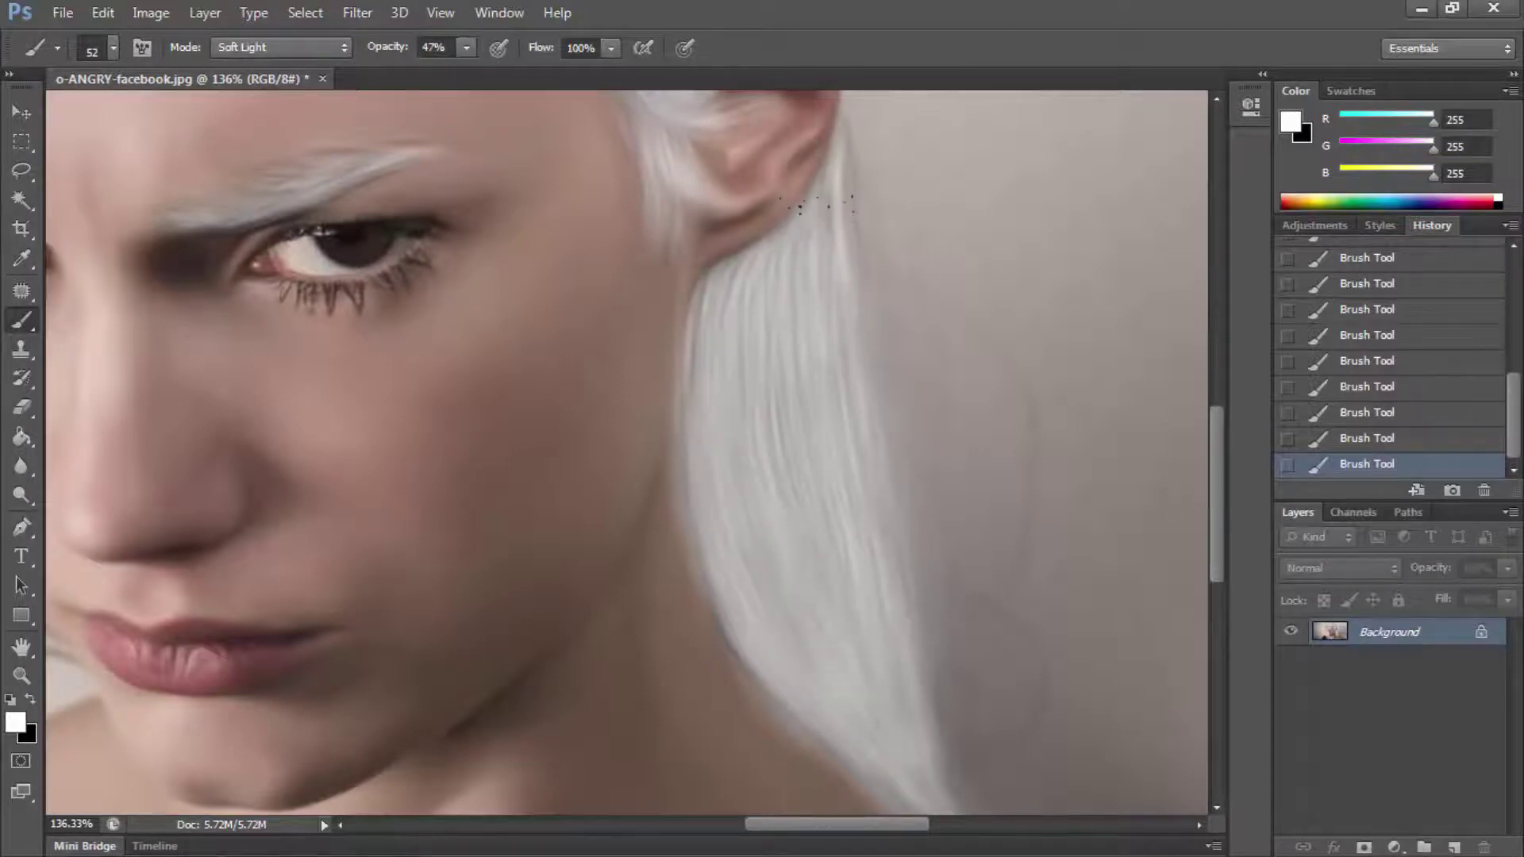
pyautogui.hotkey('ctrl', 'alt', 'z')
pyautogui.hotkey('ctrl', 'alt', 'z')
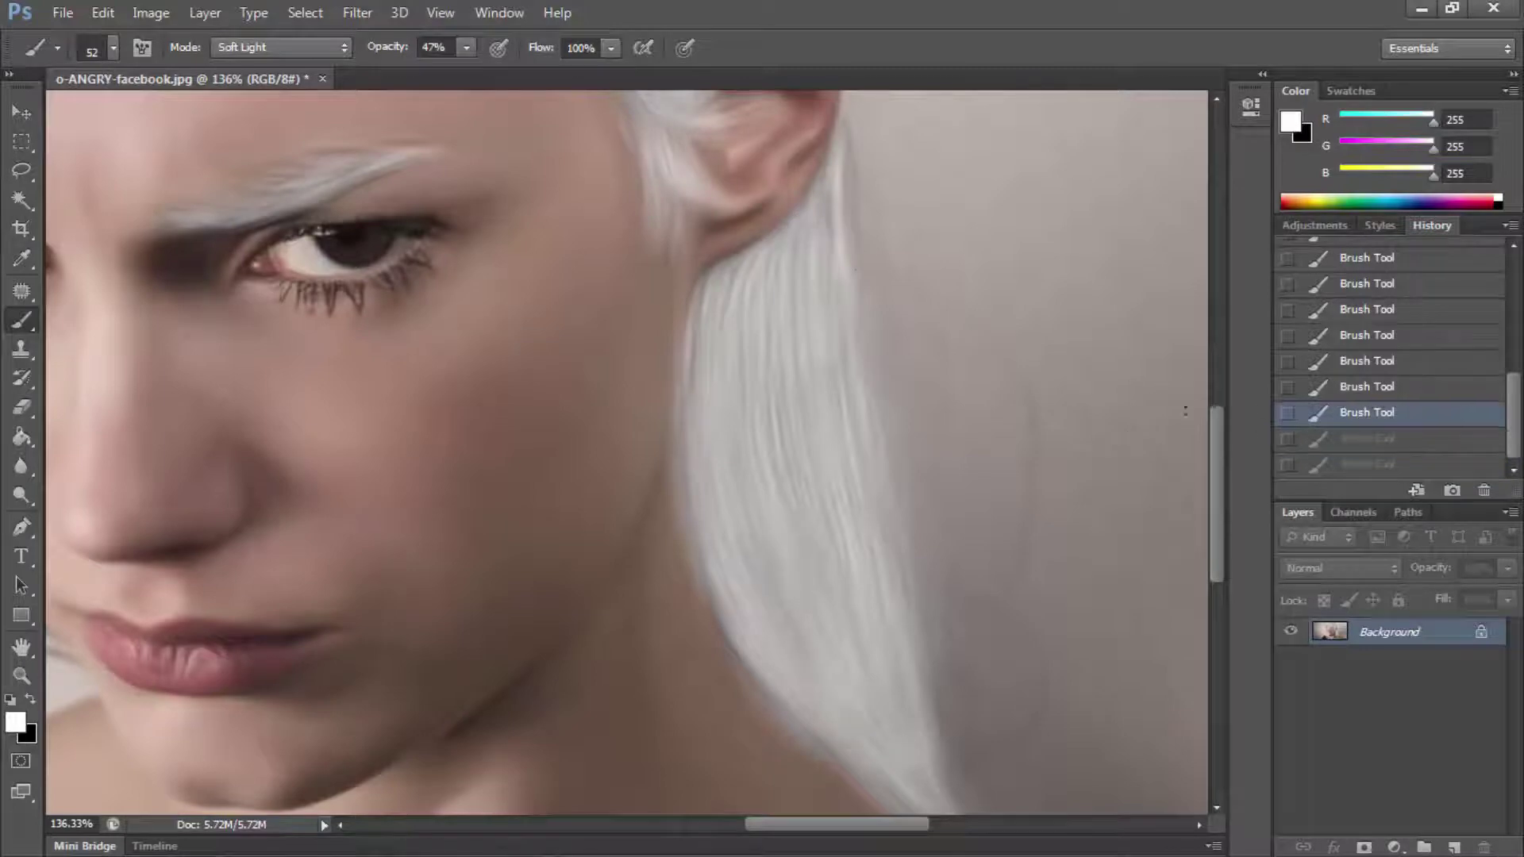
pyautogui.click(1333, 389)
pyautogui.click(1342, 337)
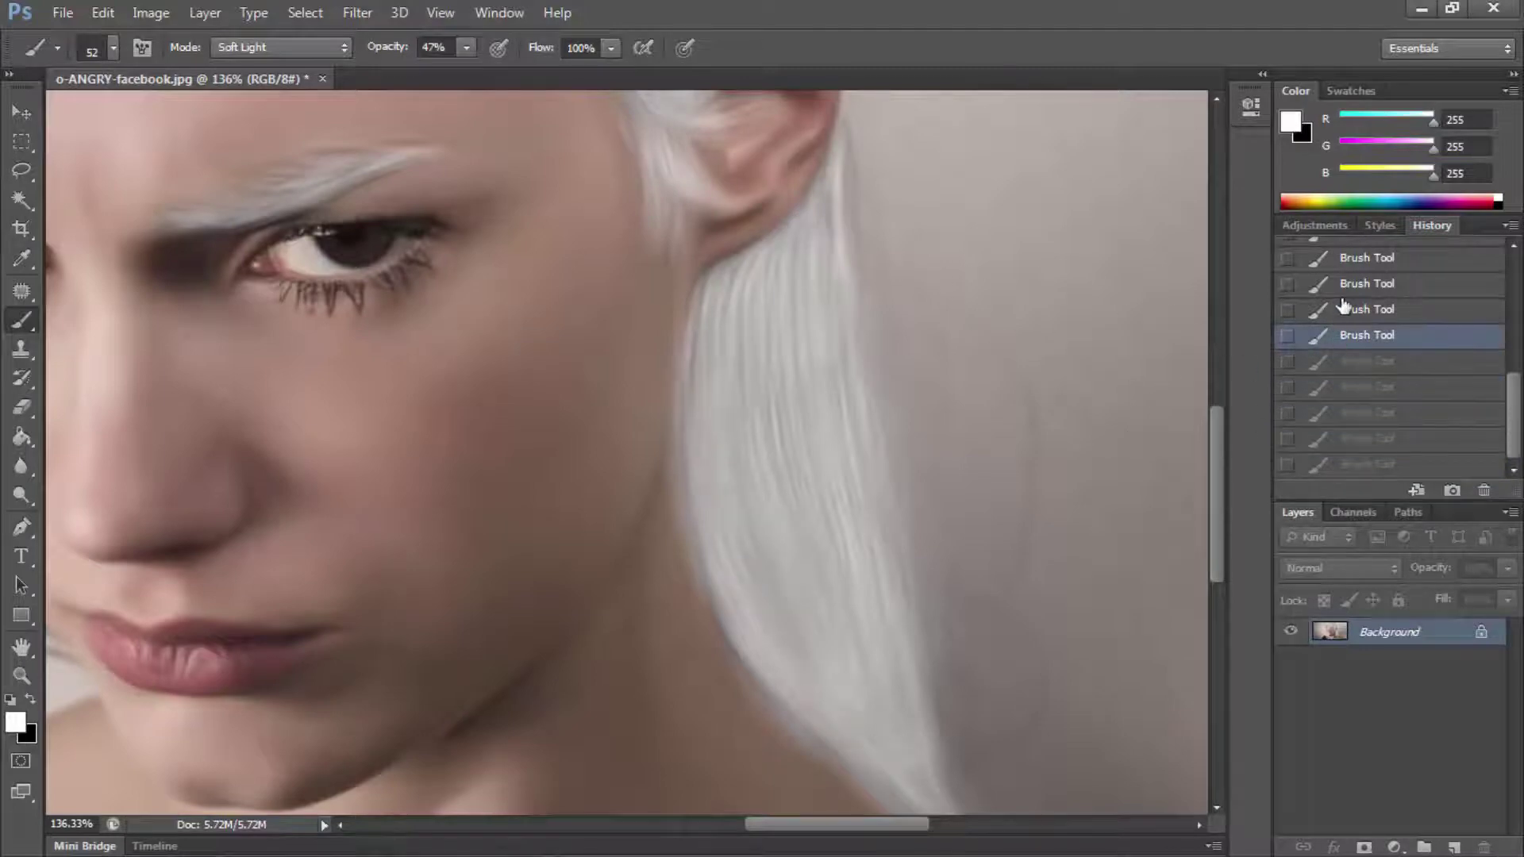
pyautogui.click(1342, 309)
pyautogui.click(1343, 283)
pyautogui.click(1348, 283)
pyautogui.click(1350, 412)
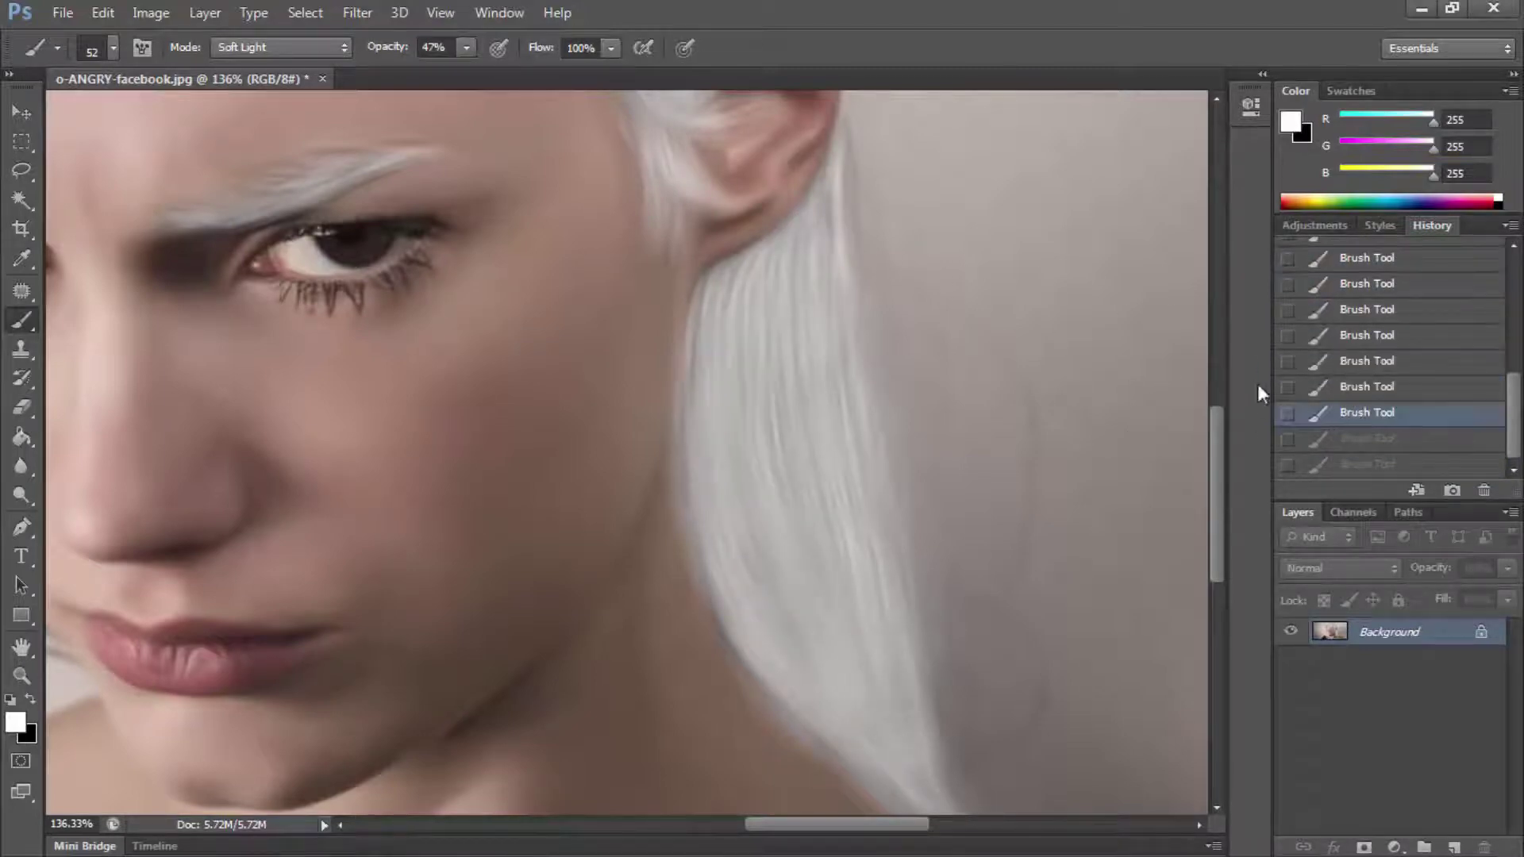
pyautogui.hotkey('ctrl', 'shift', 'z')
pyautogui.hotkey('ctrl', 'shift', 'z')
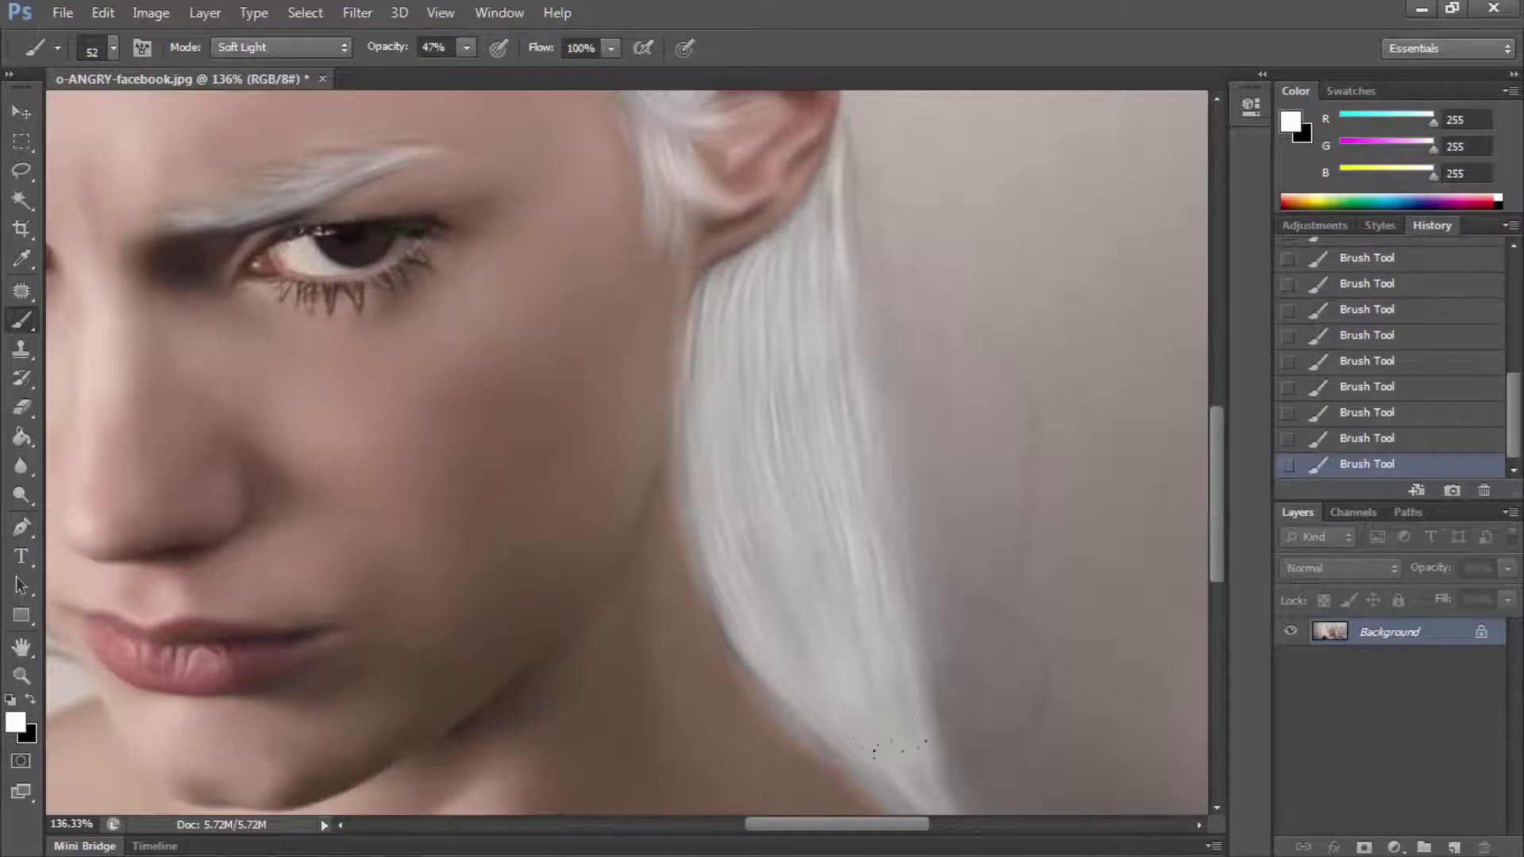
# Step: Undo the latest stroke and paint light strands along the hair by the neck with a smaller brush
pyautogui.hotkey('ctrl', 'alt', 'z')
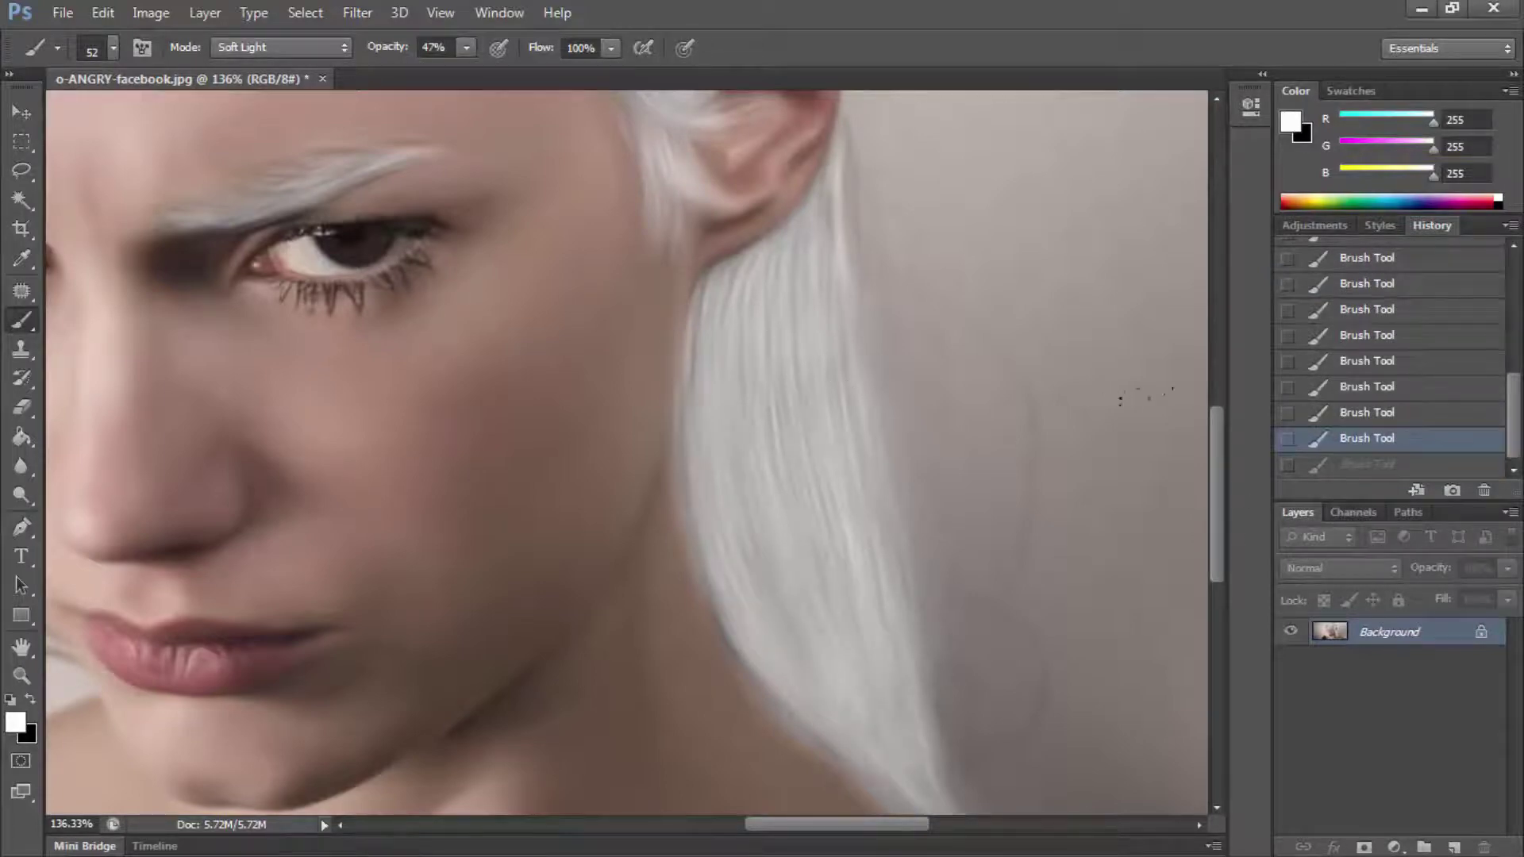
pyautogui.scroll(-3, 1218, 478)
pyautogui.rightClick(949, 536)
pyautogui.moveTo(1020, 590); pyautogui.dragTo(980, 590)
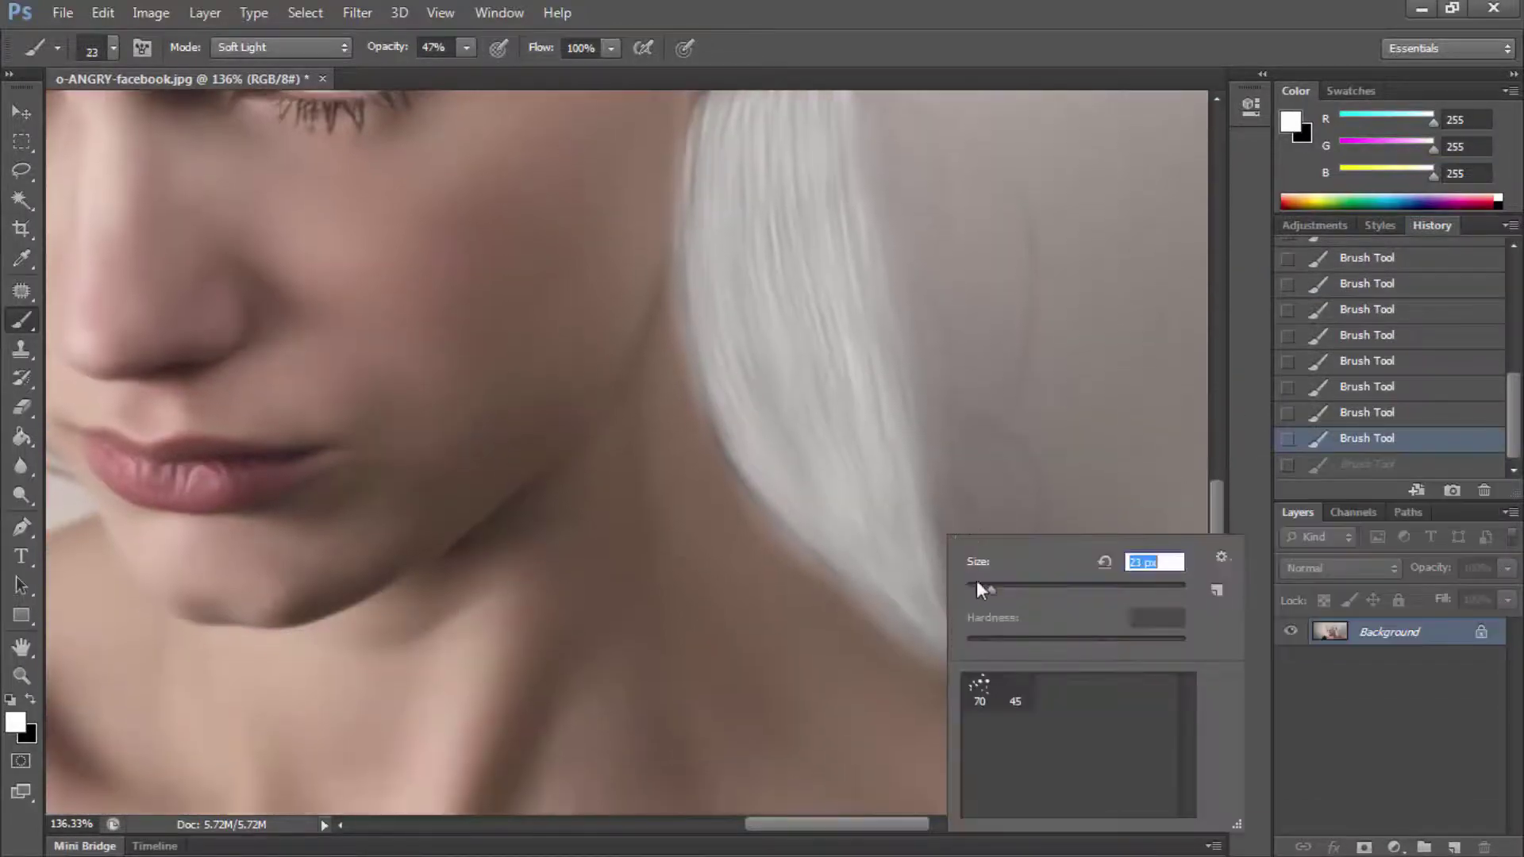
pyautogui.press('Return')
pyautogui.moveTo(877, 405); pyautogui.dragTo(892, 497)
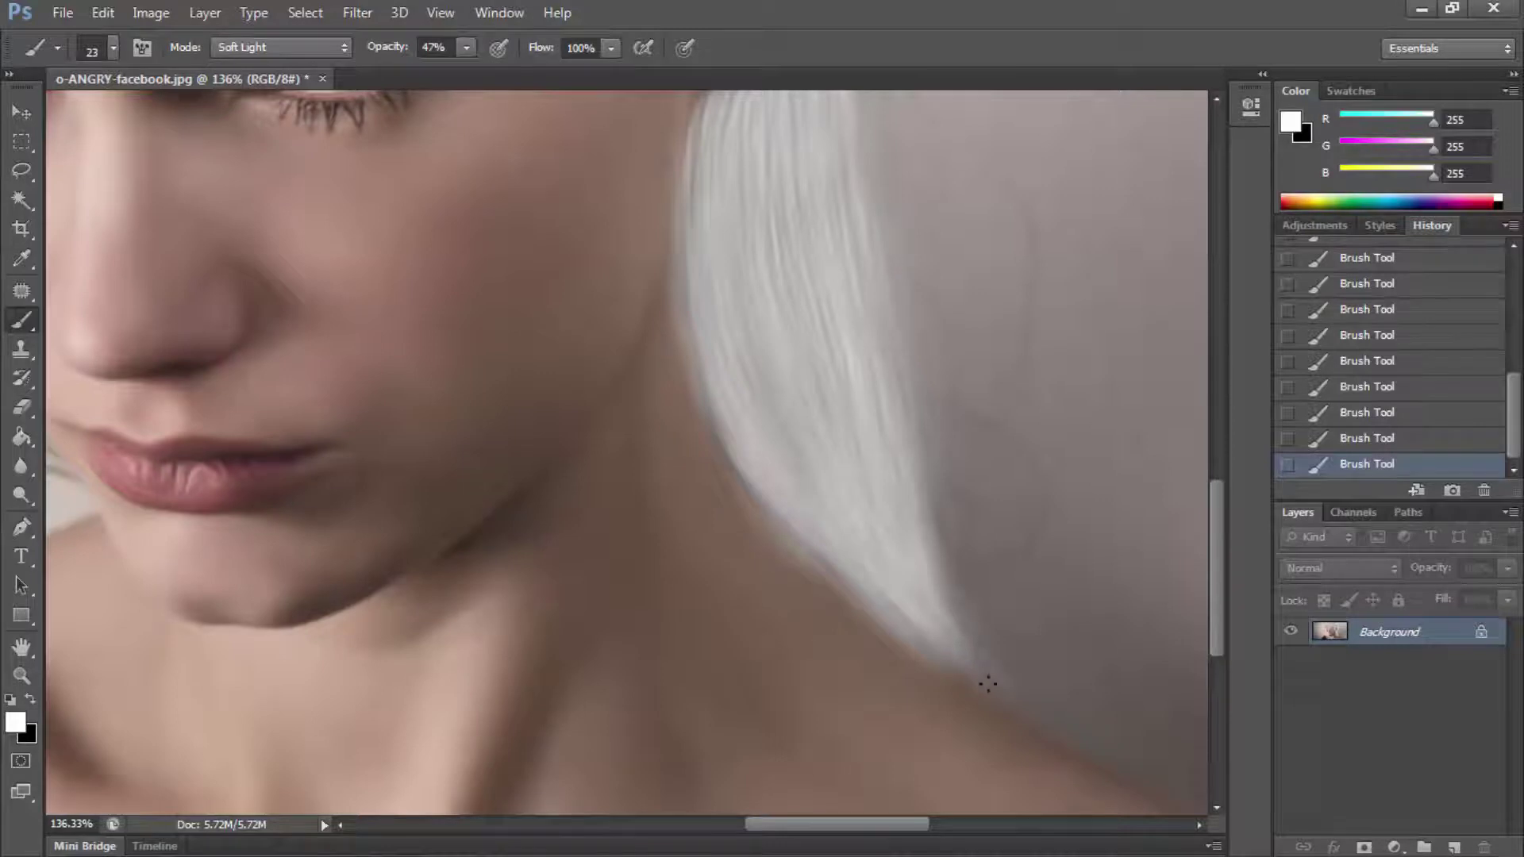
pyautogui.scroll(-3, 989, 683)
pyautogui.hotkey('ctrl', 'z')
pyautogui.scroll(4, 959, 567)
pyautogui.hotkey('ctrl', 'z')
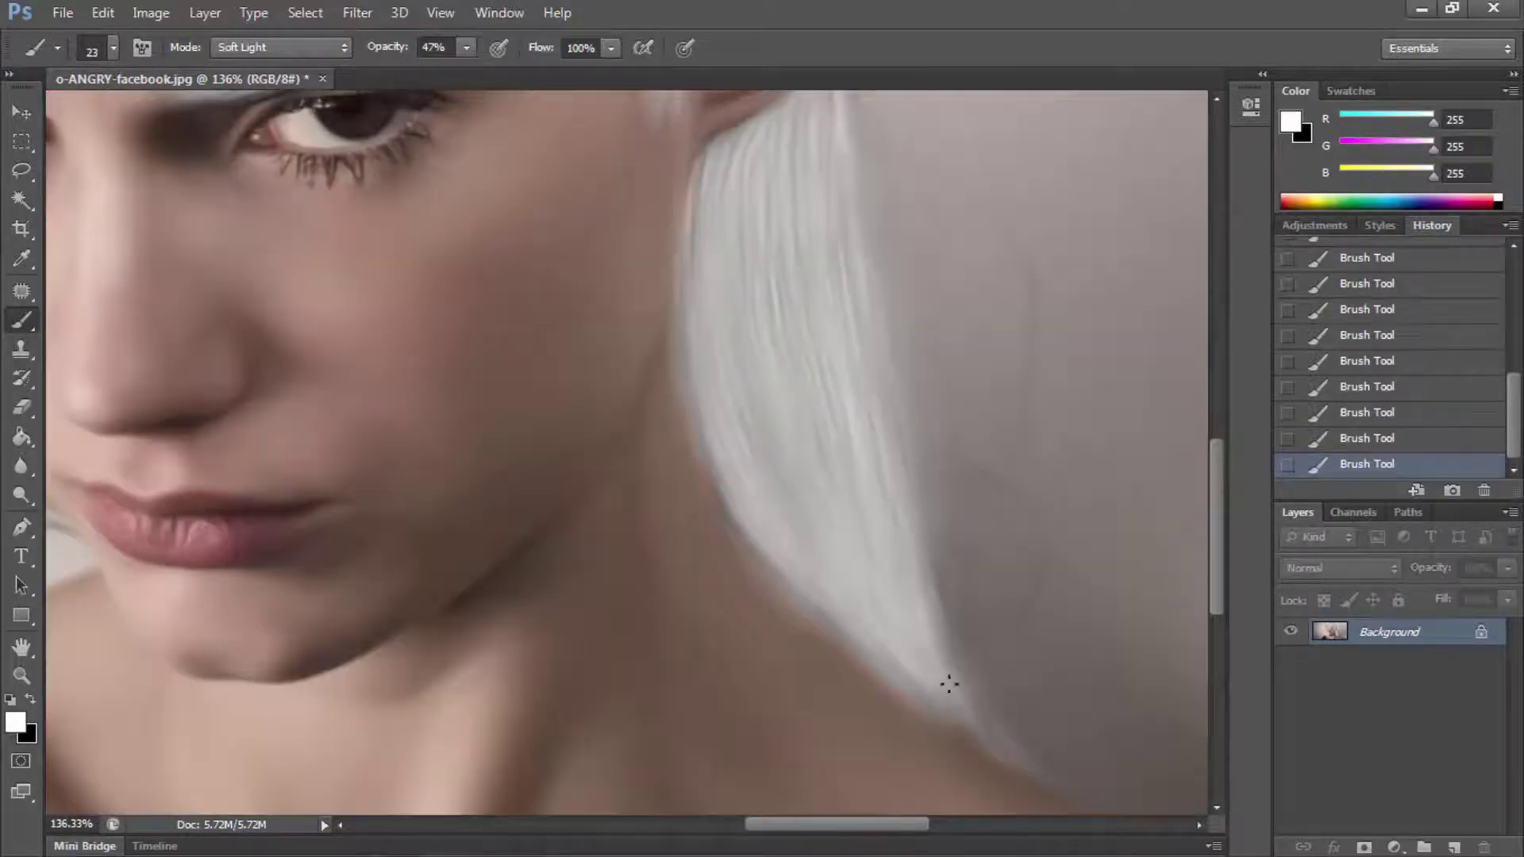
# Step: Zoom to the hair tip at the neck, paint a light stroke on it, and fit the photo
pyautogui.press('z')
pyautogui.moveTo(1056, 812); pyautogui.dragTo(976, 592)
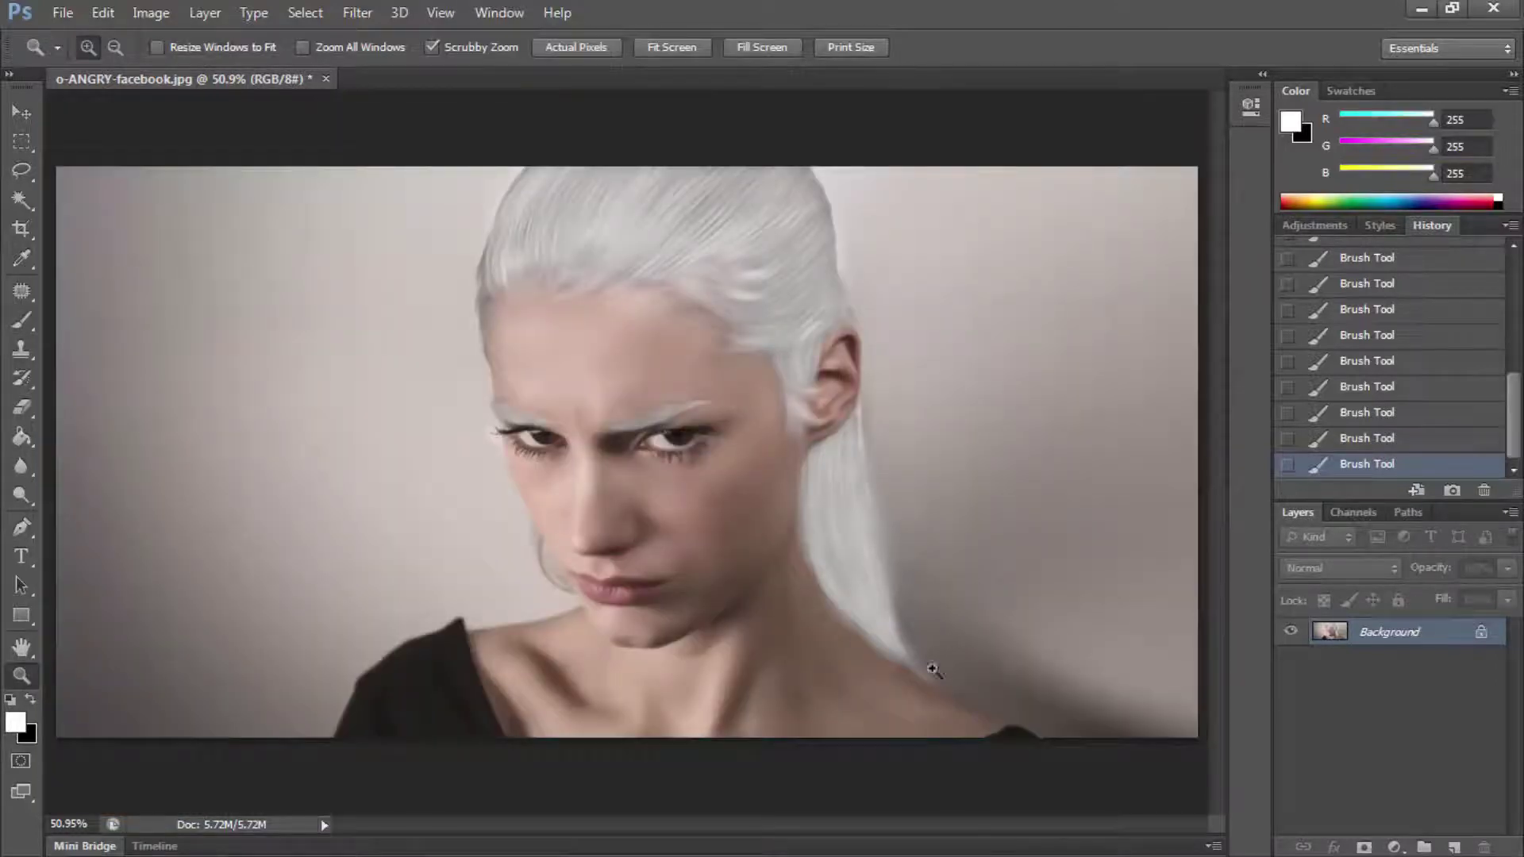
pyautogui.moveTo(1381, 456)
pyautogui.mouseDown()
pyautogui.moveTo(1384, 255)
pyautogui.moveTo(1362, 371)
pyautogui.moveTo(1370, 314)
pyautogui.mouseUp()
pyautogui.moveTo(866, 668)
pyautogui.mouseDown()
pyautogui.moveTo(1129, 707)
pyautogui.moveTo(936, 755)
pyautogui.moveTo(912, 714)
pyautogui.mouseUp()
pyautogui.click(11, 323)
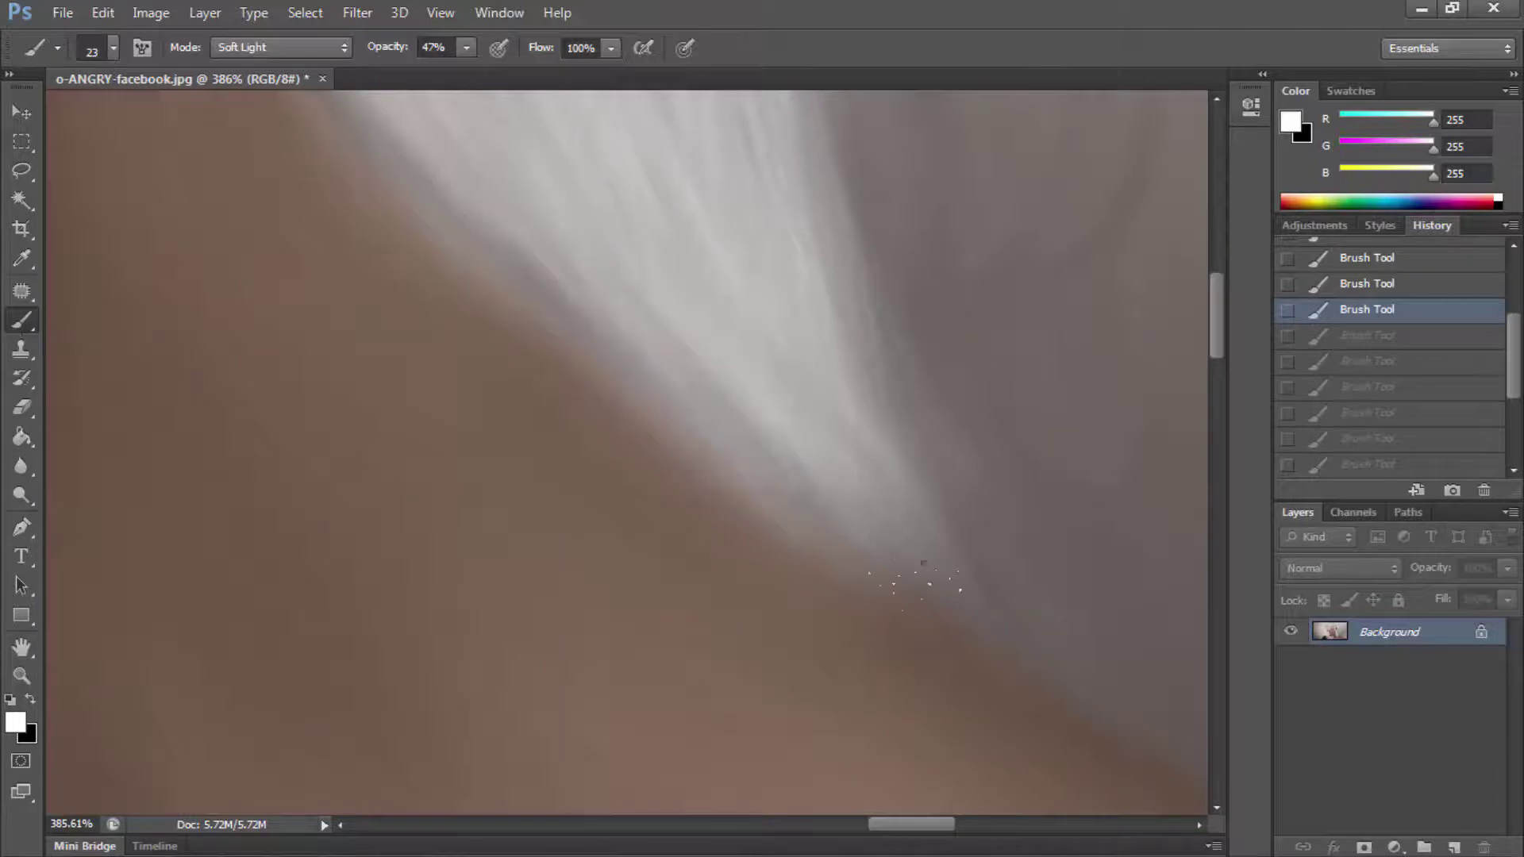
pyautogui.rightClick(925, 556)
pyautogui.click(925, 478)
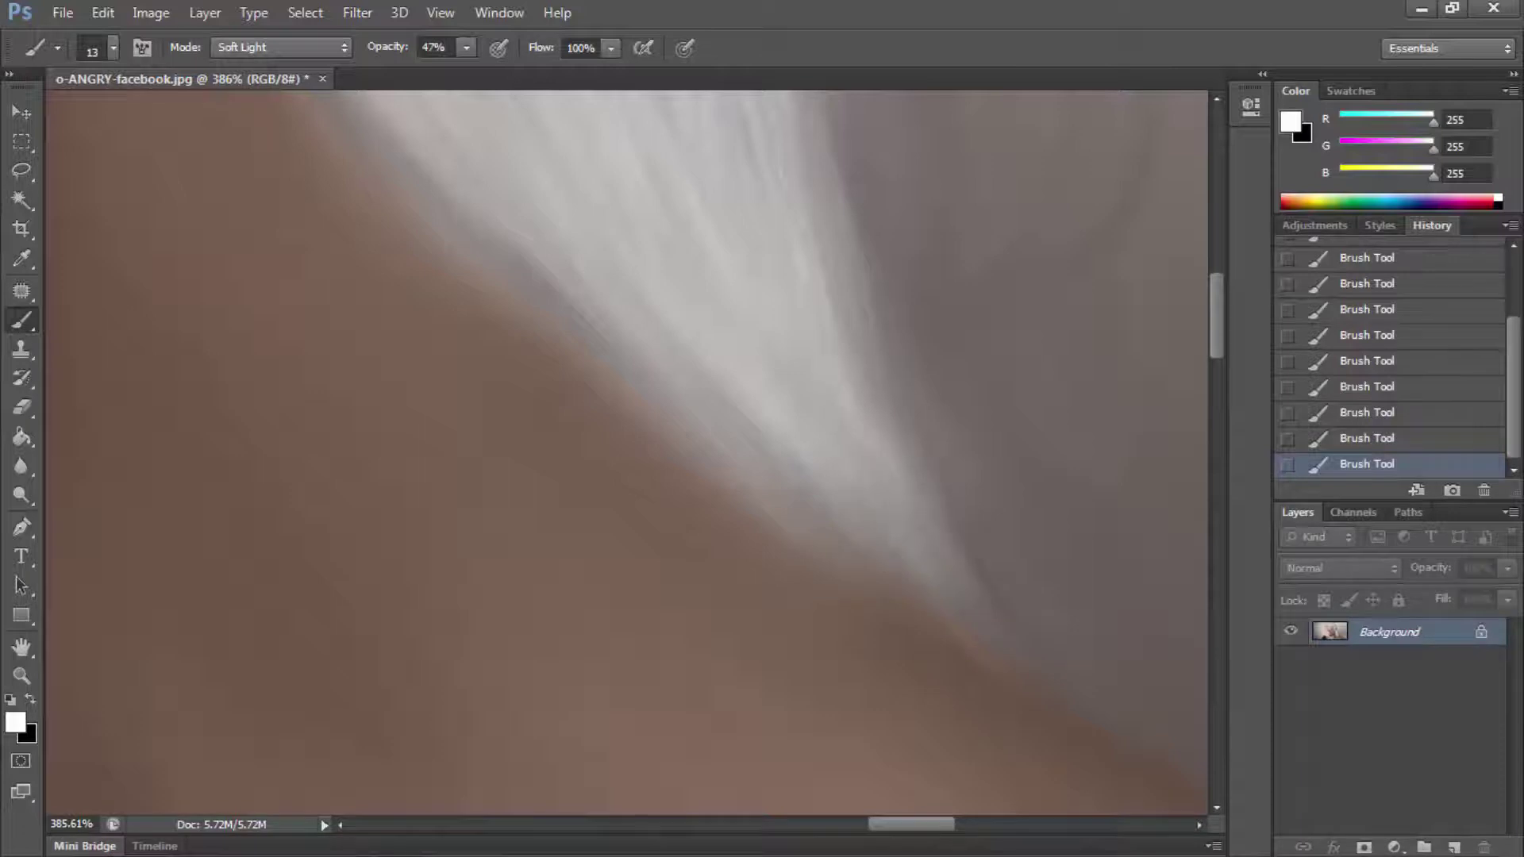
pyautogui.click(21, 676)
pyautogui.hotkey('ctrl', '0')
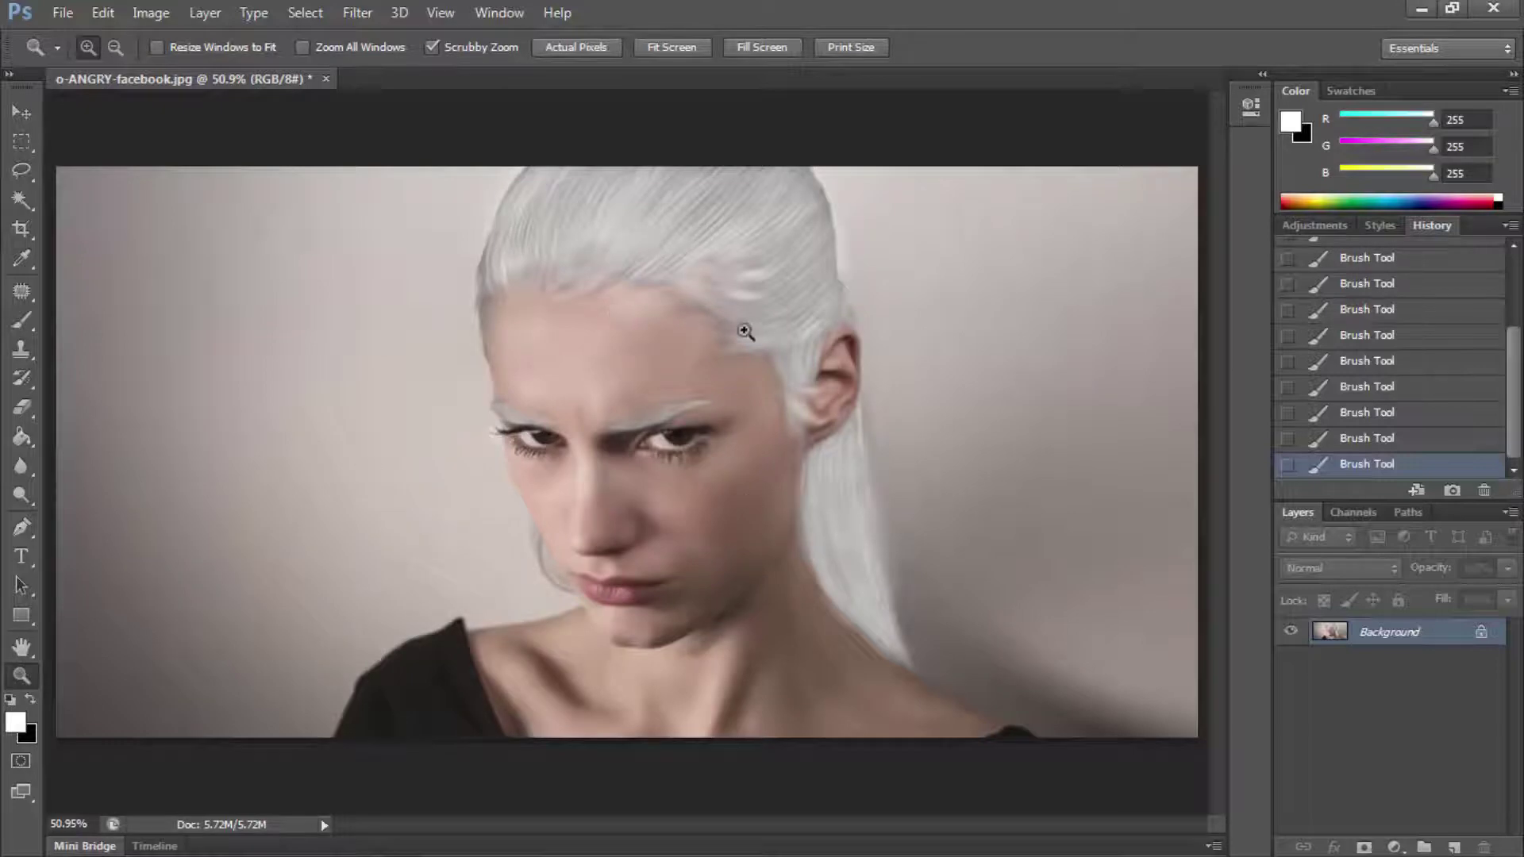
# Step: Liquify the ear with Forward Warp at brush size 70, pulling its top into a thin point
pyautogui.moveTo(848, 360); pyautogui.dragTo(956, 347)
pyautogui.click(357, 12)
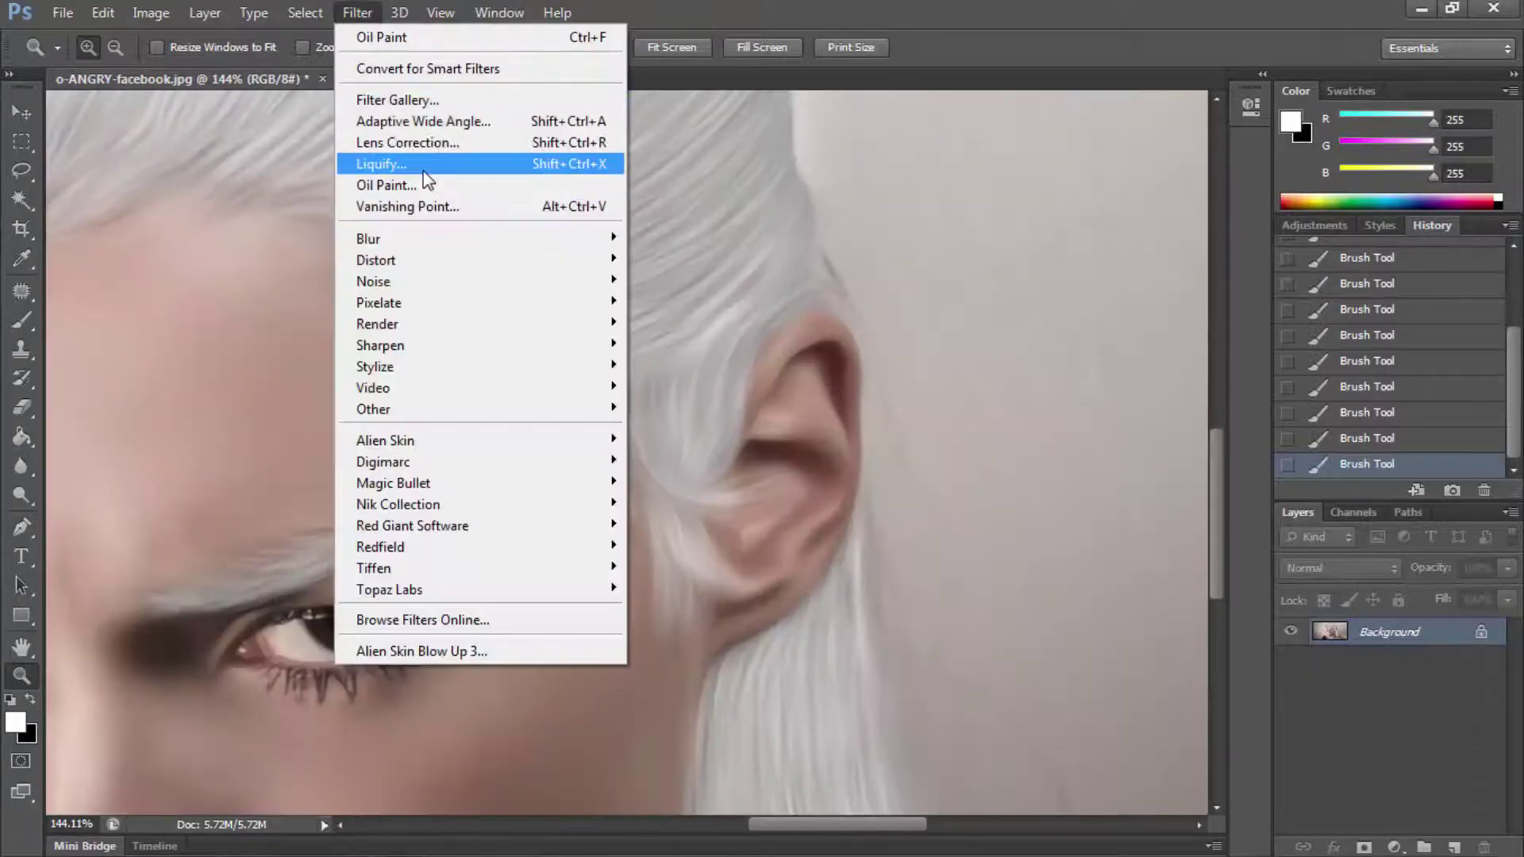
pyautogui.click(381, 158)
pyautogui.click(32, 54)
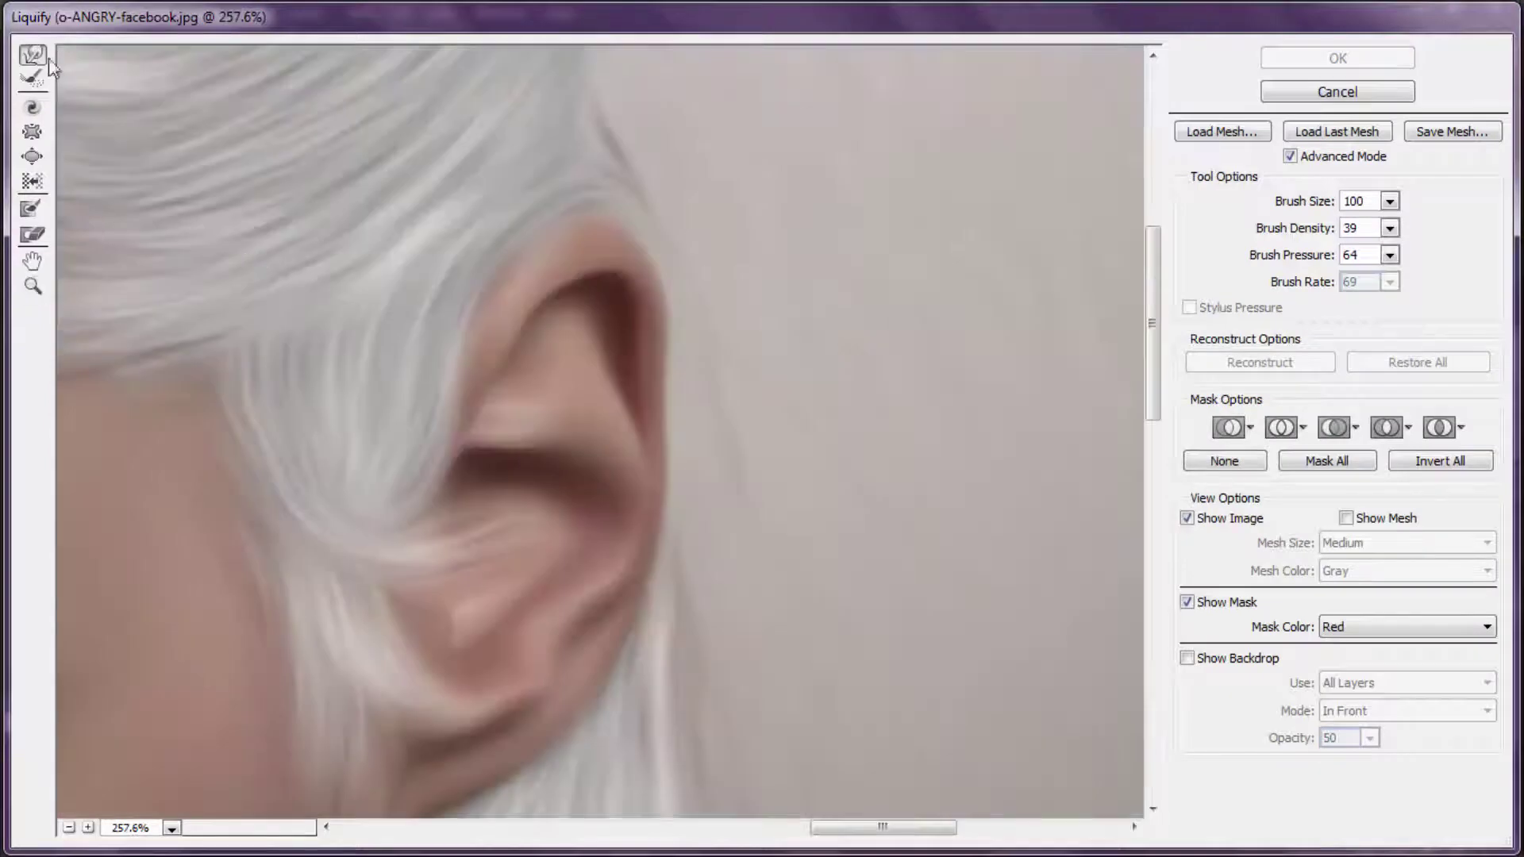
pyautogui.moveTo(1367, 200); pyautogui.dragTo(1349, 201)
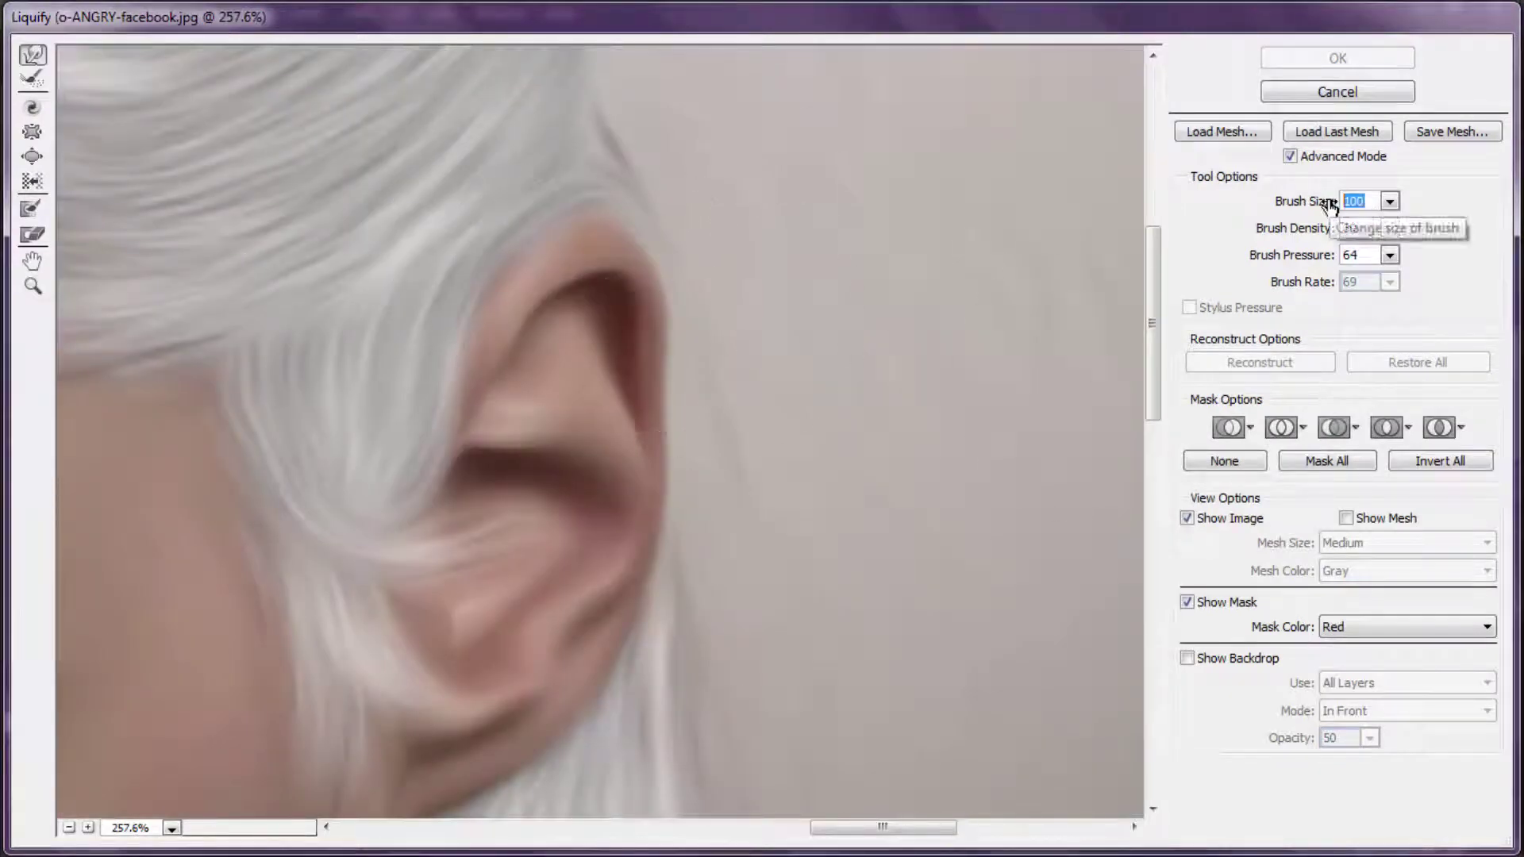
pyautogui.write('70')
pyautogui.moveTo(605, 317); pyautogui.dragTo(646, 187)
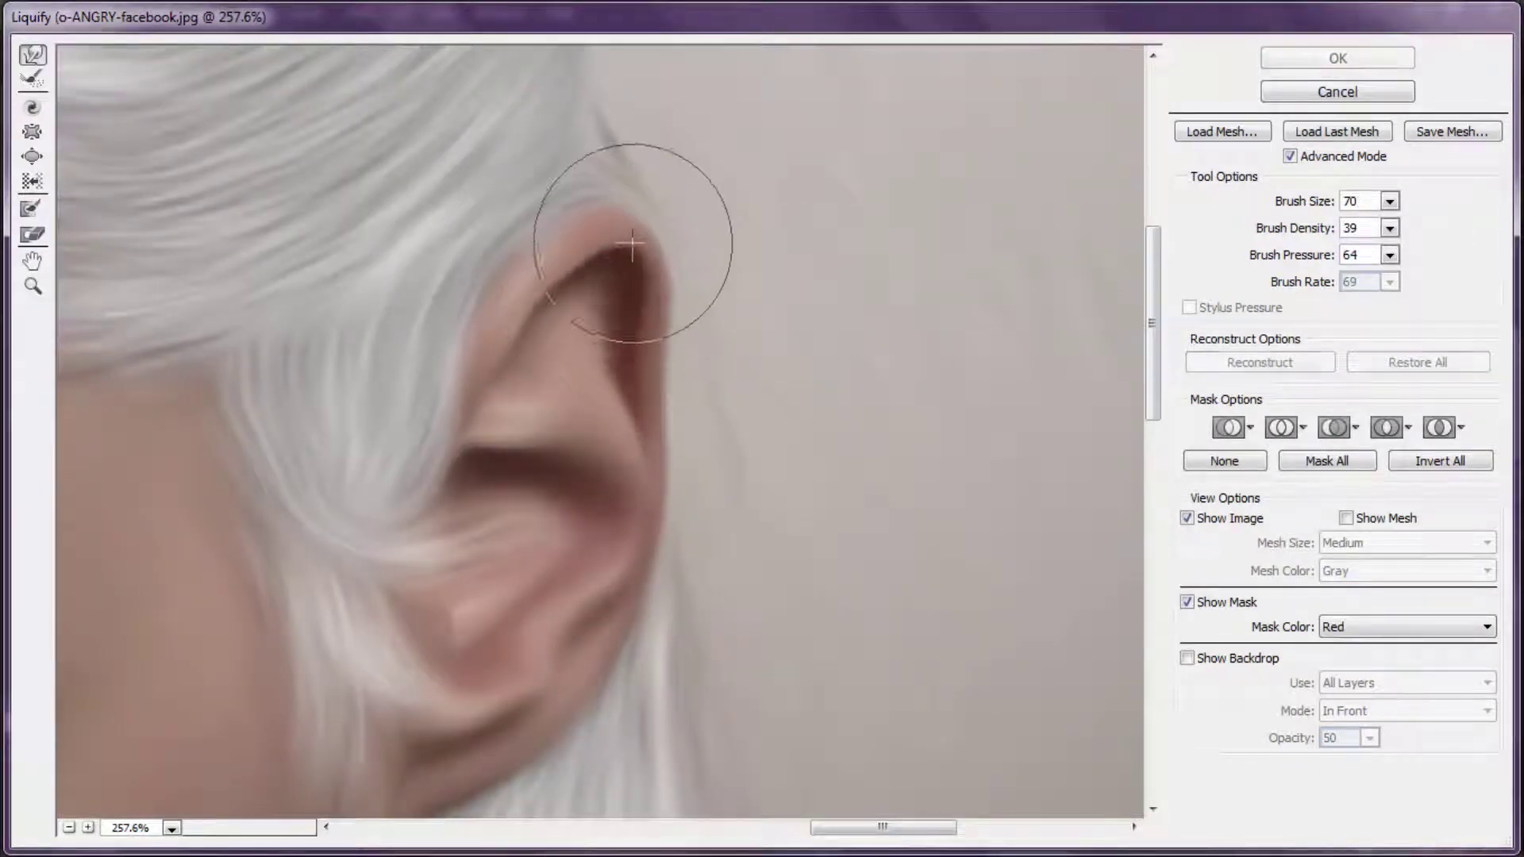
pyautogui.moveTo(630, 265)
pyautogui.mouseDown()
pyautogui.moveTo(664, 154)
pyautogui.moveTo(724, 211)
pyautogui.mouseUp()
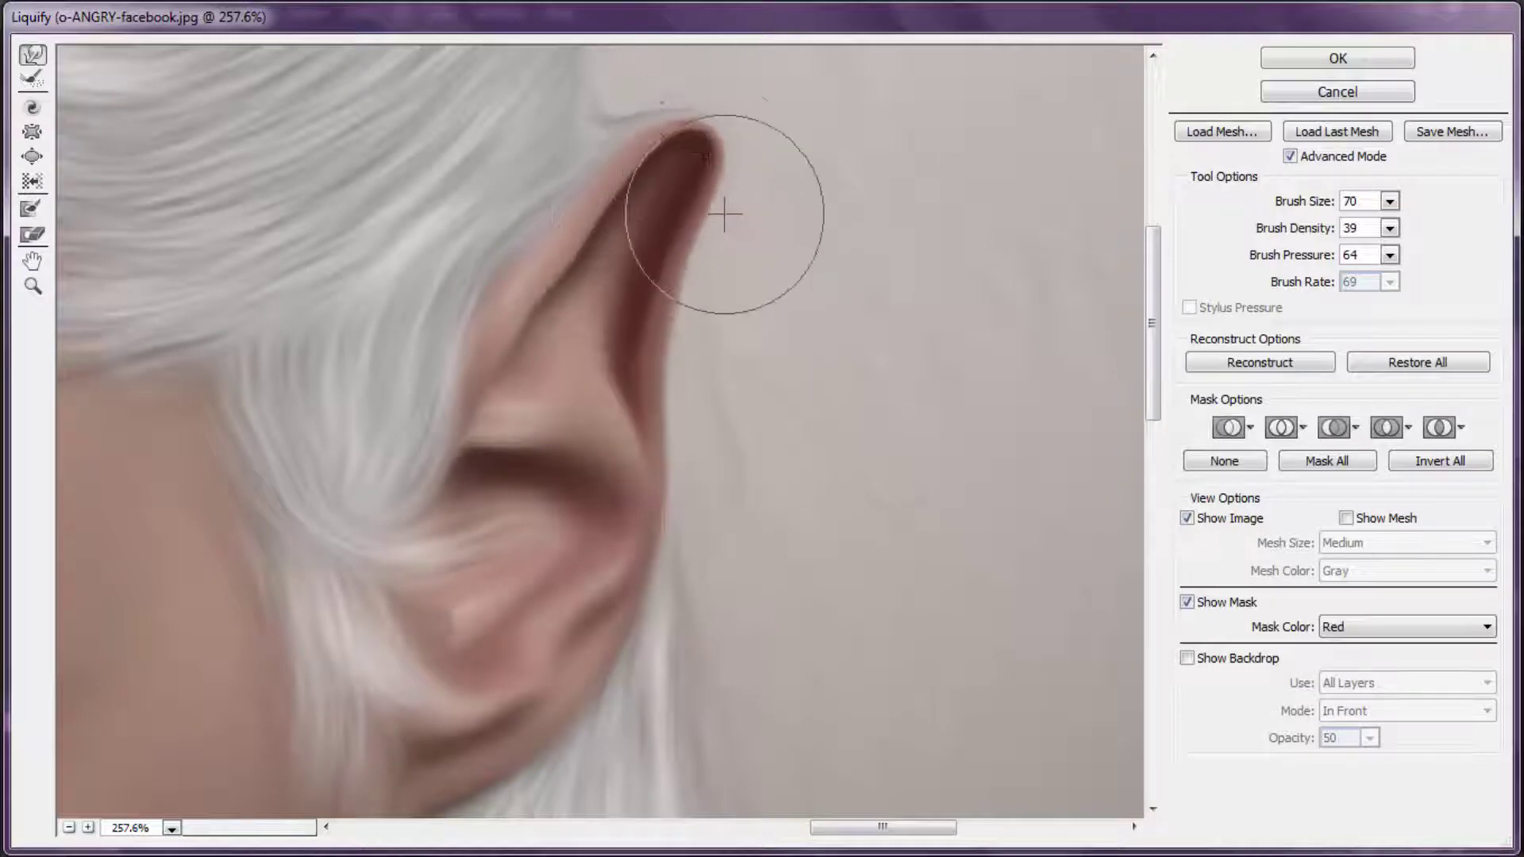
pyautogui.moveTo(680, 313)
pyautogui.mouseDown()
pyautogui.moveTo(716, 176)
pyautogui.moveTo(680, 136)
pyautogui.moveTo(715, 176)
pyautogui.mouseUp()
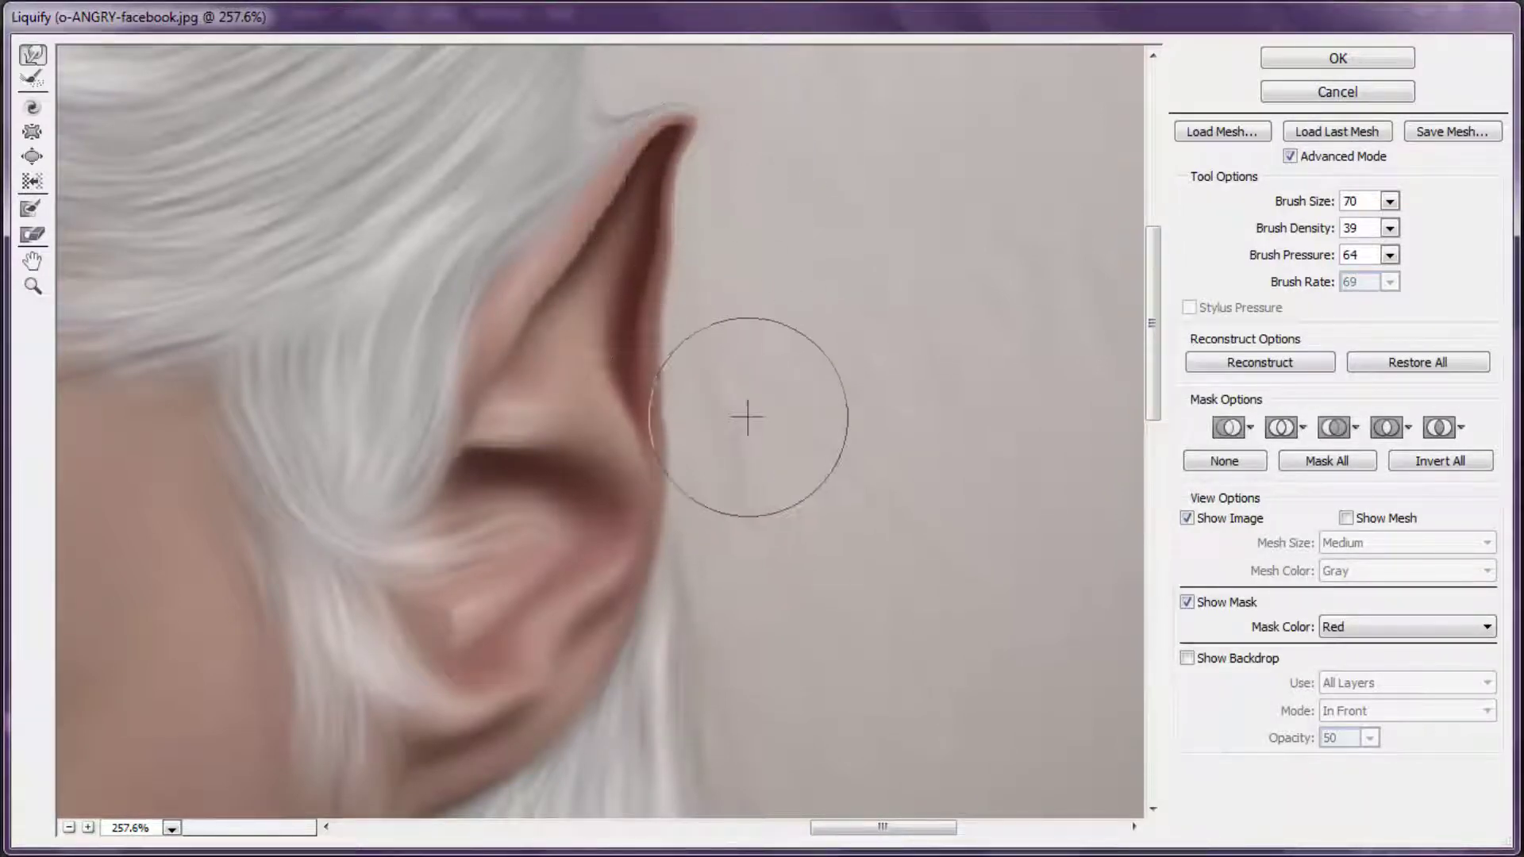
pyautogui.click(1378, 58)
# Step: Zoom in on the pointed ear tip and patch areas beside it
pyautogui.rightClick(364, 589)
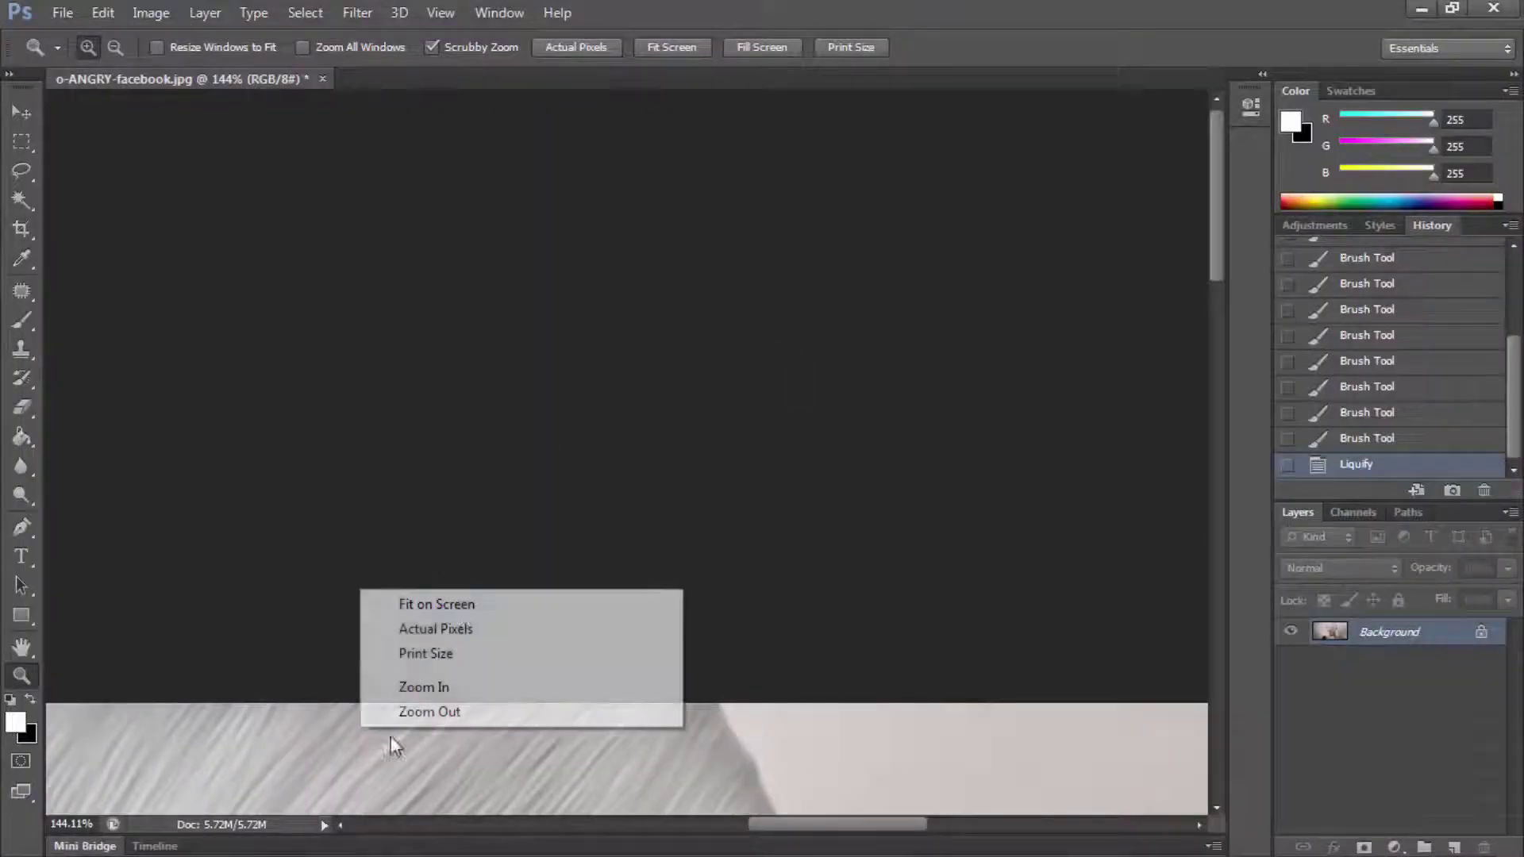
pyautogui.click(385, 713)
pyautogui.moveTo(878, 324)
pyautogui.mouseDown()
pyautogui.moveTo(939, 325)
pyautogui.moveTo(918, 354)
pyautogui.mouseUp()
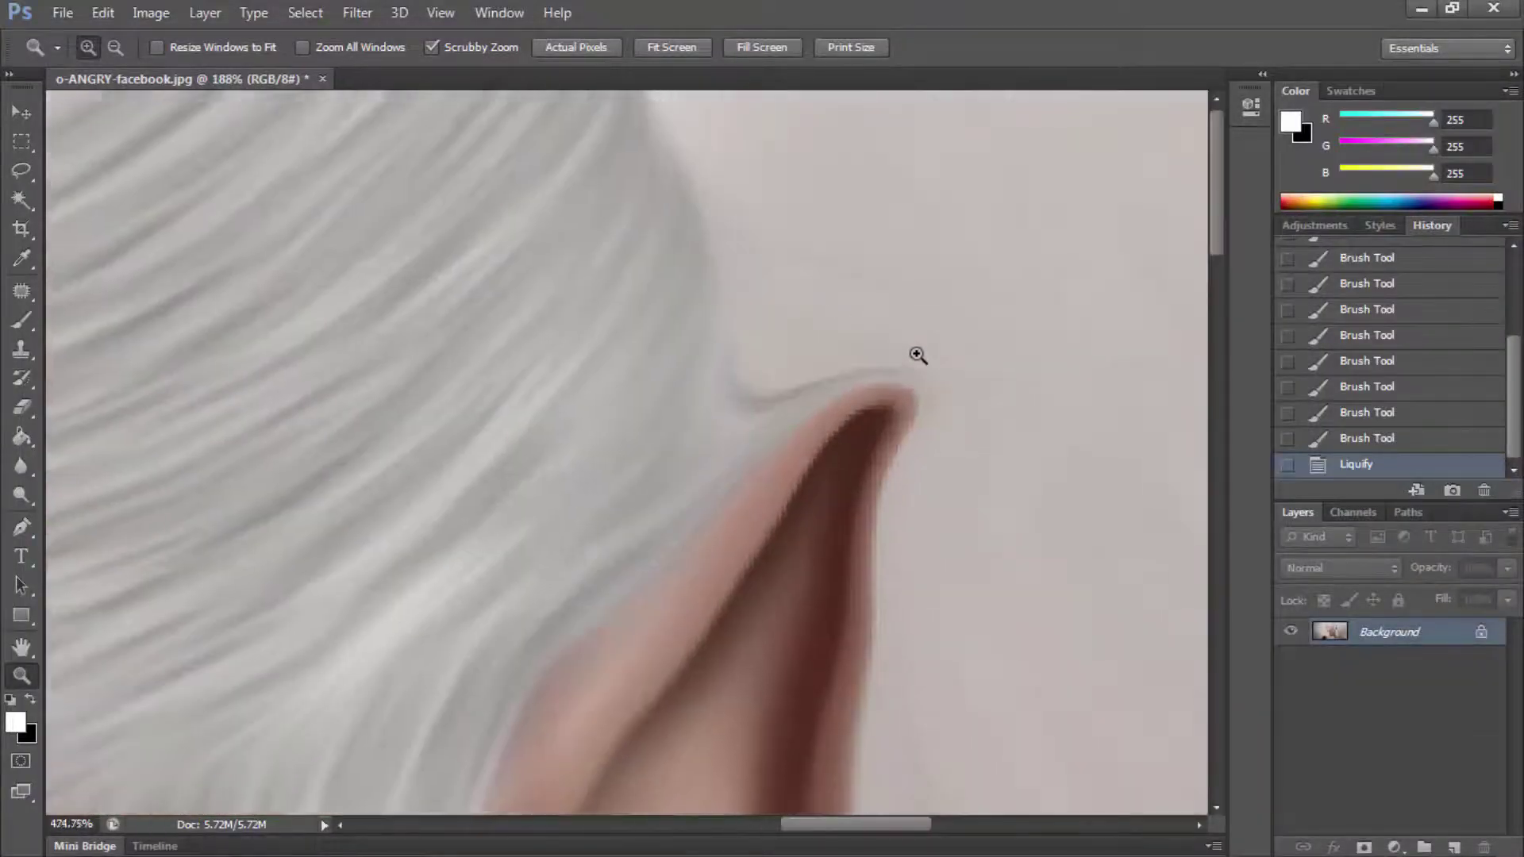
pyautogui.click(22, 292)
pyautogui.moveTo(757, 317)
pyautogui.mouseDown()
pyautogui.moveTo(756, 453)
pyautogui.moveTo(762, 324)
pyautogui.moveTo(775, 357)
pyautogui.moveTo(834, 333)
pyautogui.mouseUp()
pyautogui.hotkey('ctrl', 'd')
pyautogui.hotkey('ctrl', 'd')
pyautogui.moveTo(737, 439)
pyautogui.mouseDown()
pyautogui.moveTo(721, 480)
pyautogui.moveTo(647, 473)
pyautogui.moveTo(762, 412)
pyautogui.mouseUp()
# Step: Pick the Blur tool, adjust its brush size, and clear the small selection near the ear
pyautogui.press('r')
pyautogui.rightClick(724, 459)
pyautogui.scroll(3, 1027, 402)
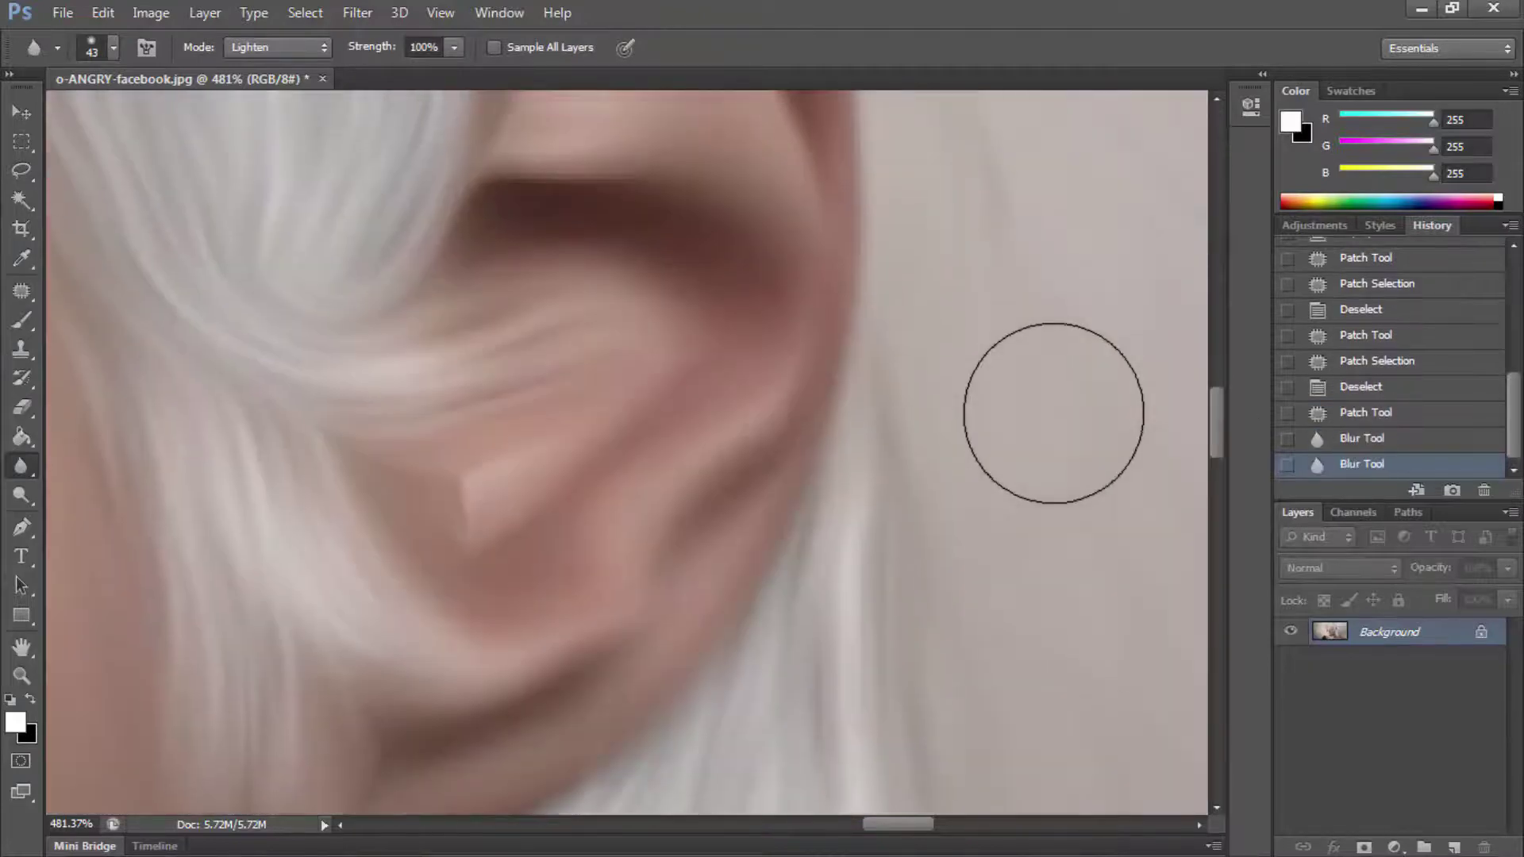
pyautogui.scroll(5, 1027, 402)
pyautogui.scroll(5, 1028, 402)
pyautogui.scroll(-10, 1198, 380)
pyautogui.scroll(5, 1199, 380)
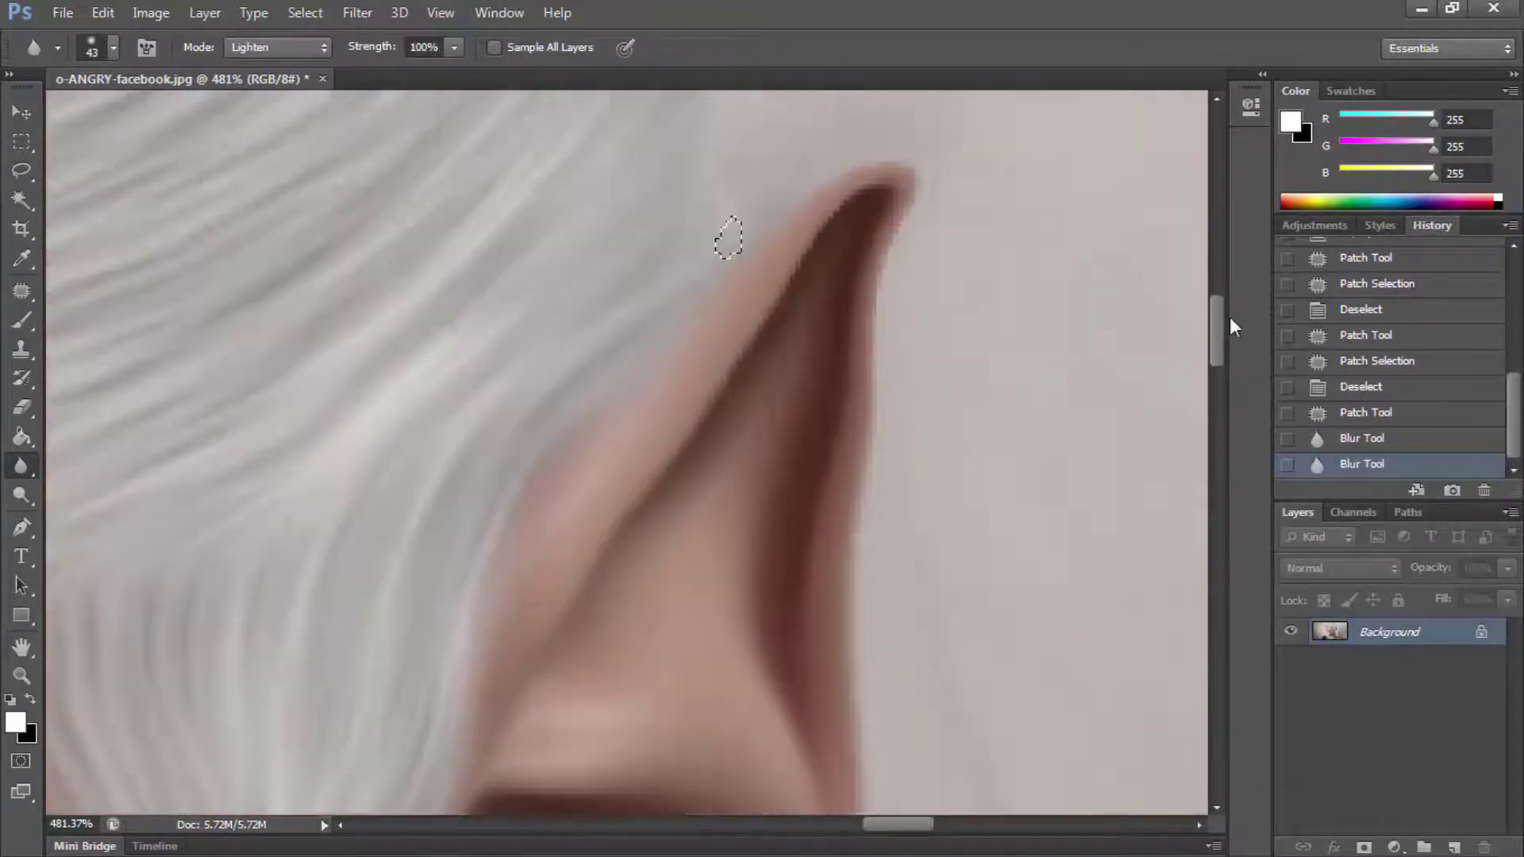
pyautogui.scroll(3, 758, 485)
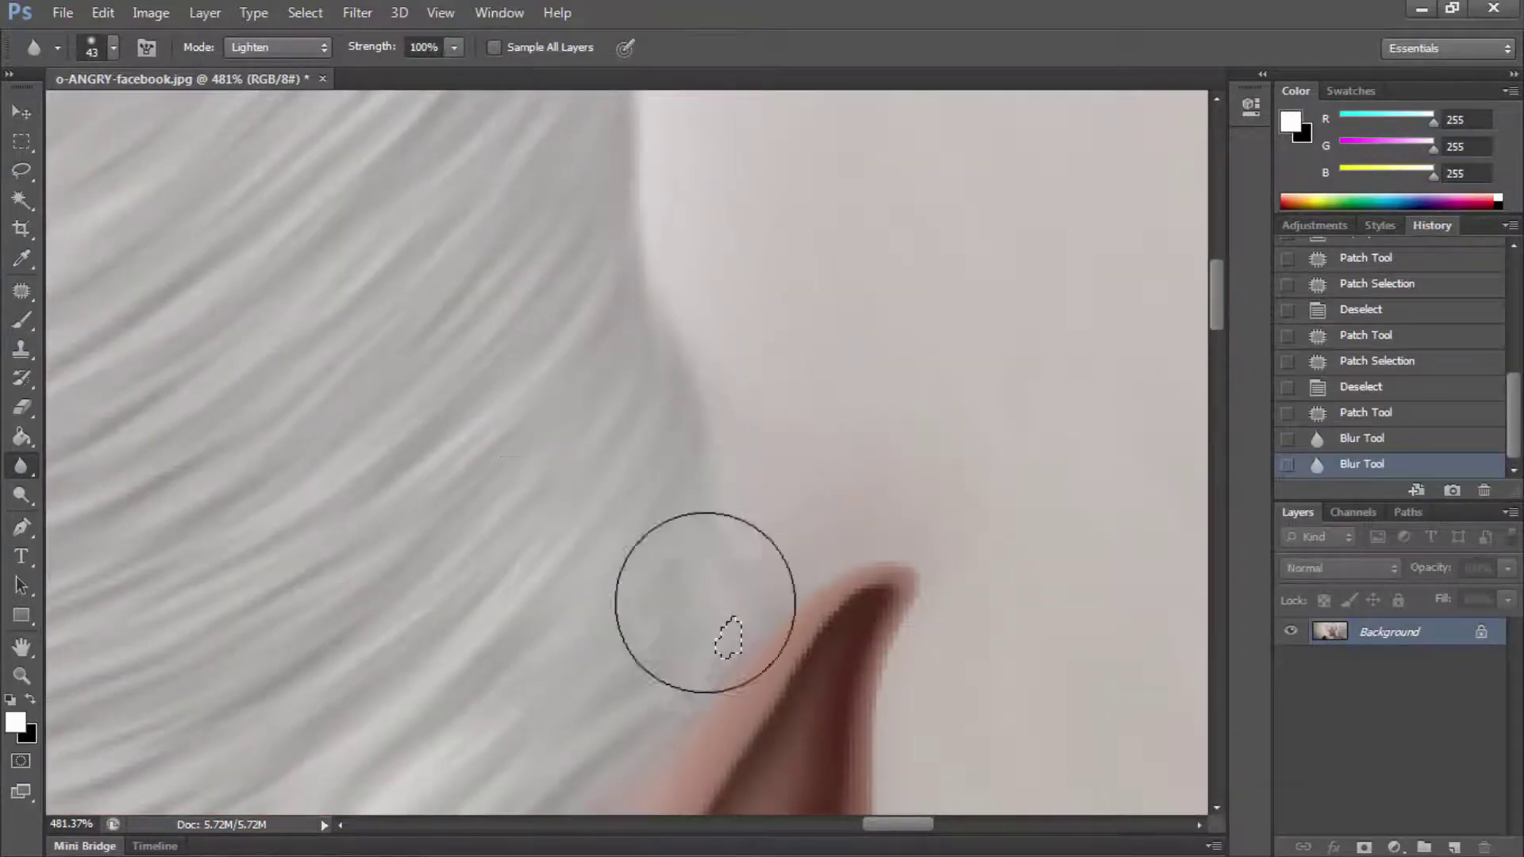
pyautogui.scroll(-3, 704, 602)
pyautogui.press('m')
pyautogui.click(103, 210)
# Step: Blur the hair edge around the ear tip with a small blur brush
pyautogui.press('r')
pyautogui.rightClick(747, 560)
pyautogui.moveTo(822, 618); pyautogui.dragTo(810, 619)
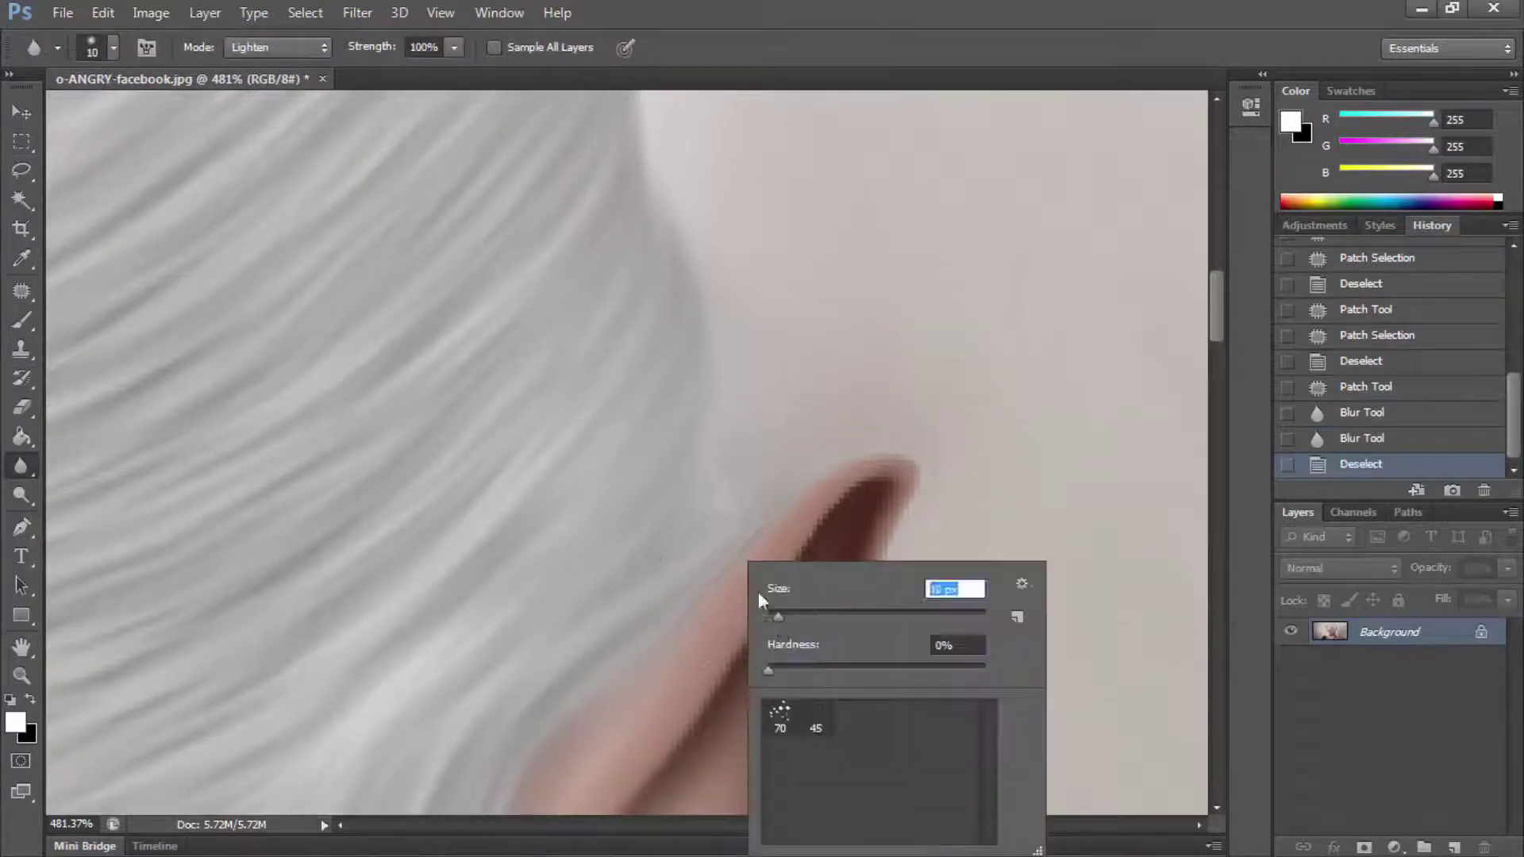
pyautogui.press('Return')
pyautogui.moveTo(759, 503); pyautogui.dragTo(743, 472)
pyautogui.moveTo(887, 416)
pyautogui.mouseDown()
pyautogui.moveTo(722, 449)
pyautogui.moveTo(714, 551)
pyautogui.mouseUp()
pyautogui.moveTo(673, 615); pyautogui.dragTo(769, 500)
pyautogui.click(769, 501)
pyautogui.click(21, 675)
pyautogui.hotkey('ctrl', '0')
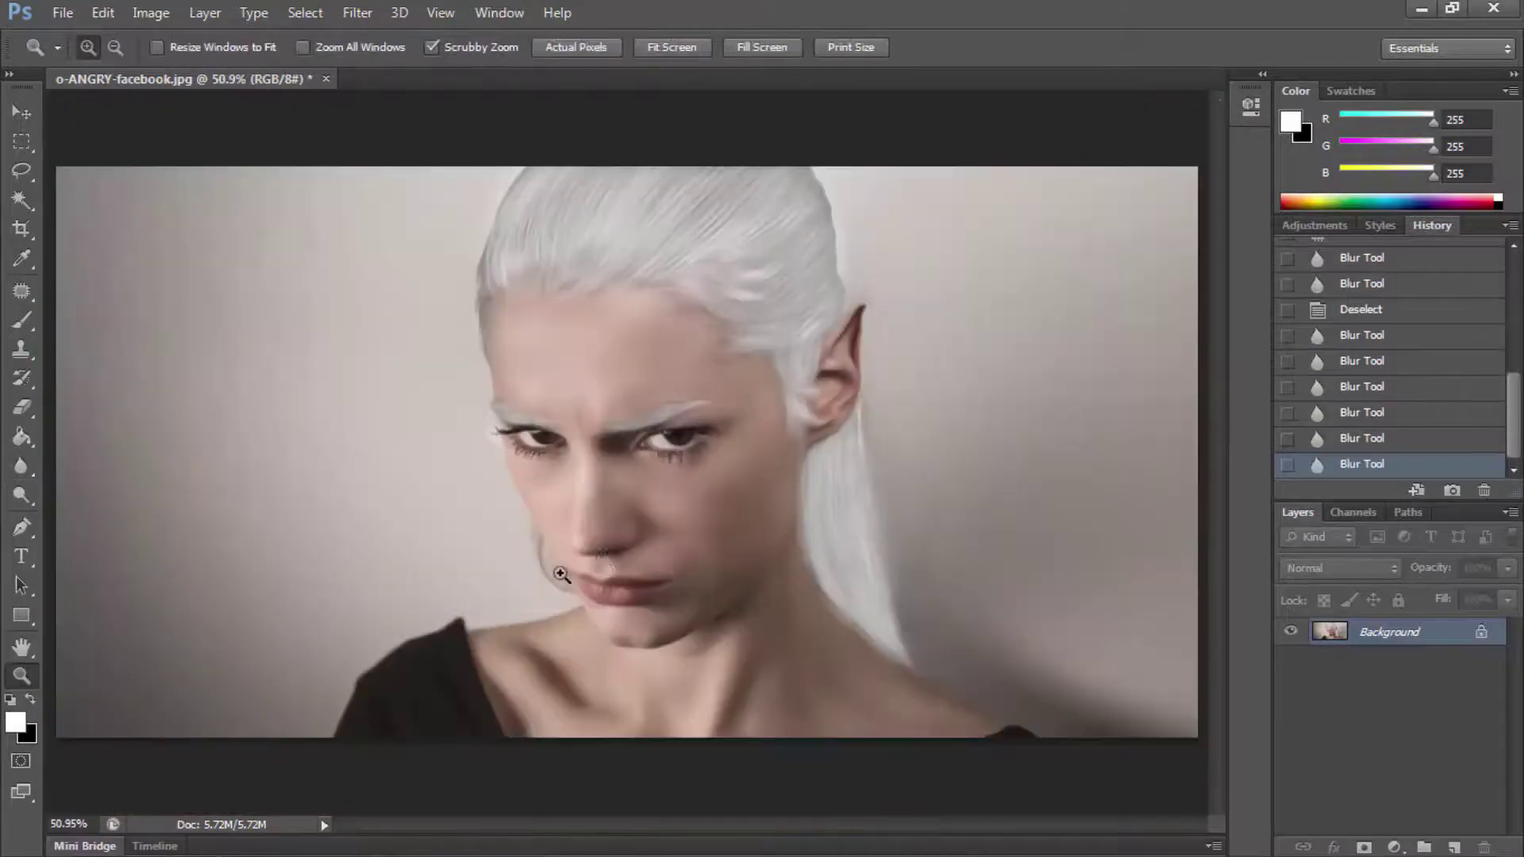
# Step: Revert in History to the state right after the ear warp and zoom into the ear tip
pyautogui.click(1350, 311)
pyautogui.scroll(2, 1355, 339)
pyautogui.click(1355, 335)
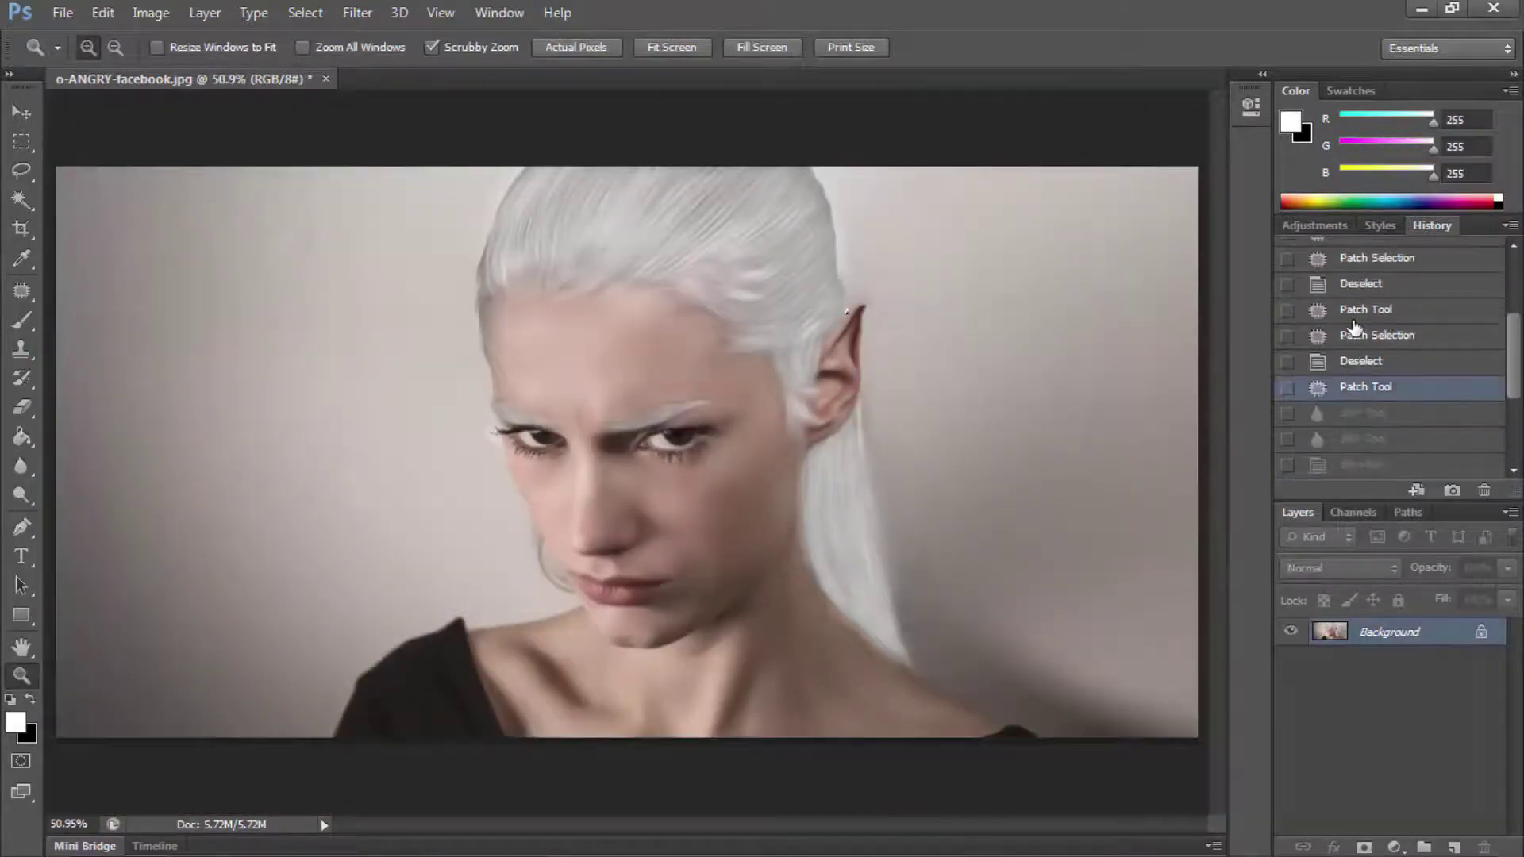
pyautogui.click(1355, 290)
pyautogui.scroll(4, 1355, 294)
pyautogui.click(1355, 309)
pyautogui.click(923, 304)
pyautogui.moveTo(923, 304); pyautogui.dragTo(868, 329)
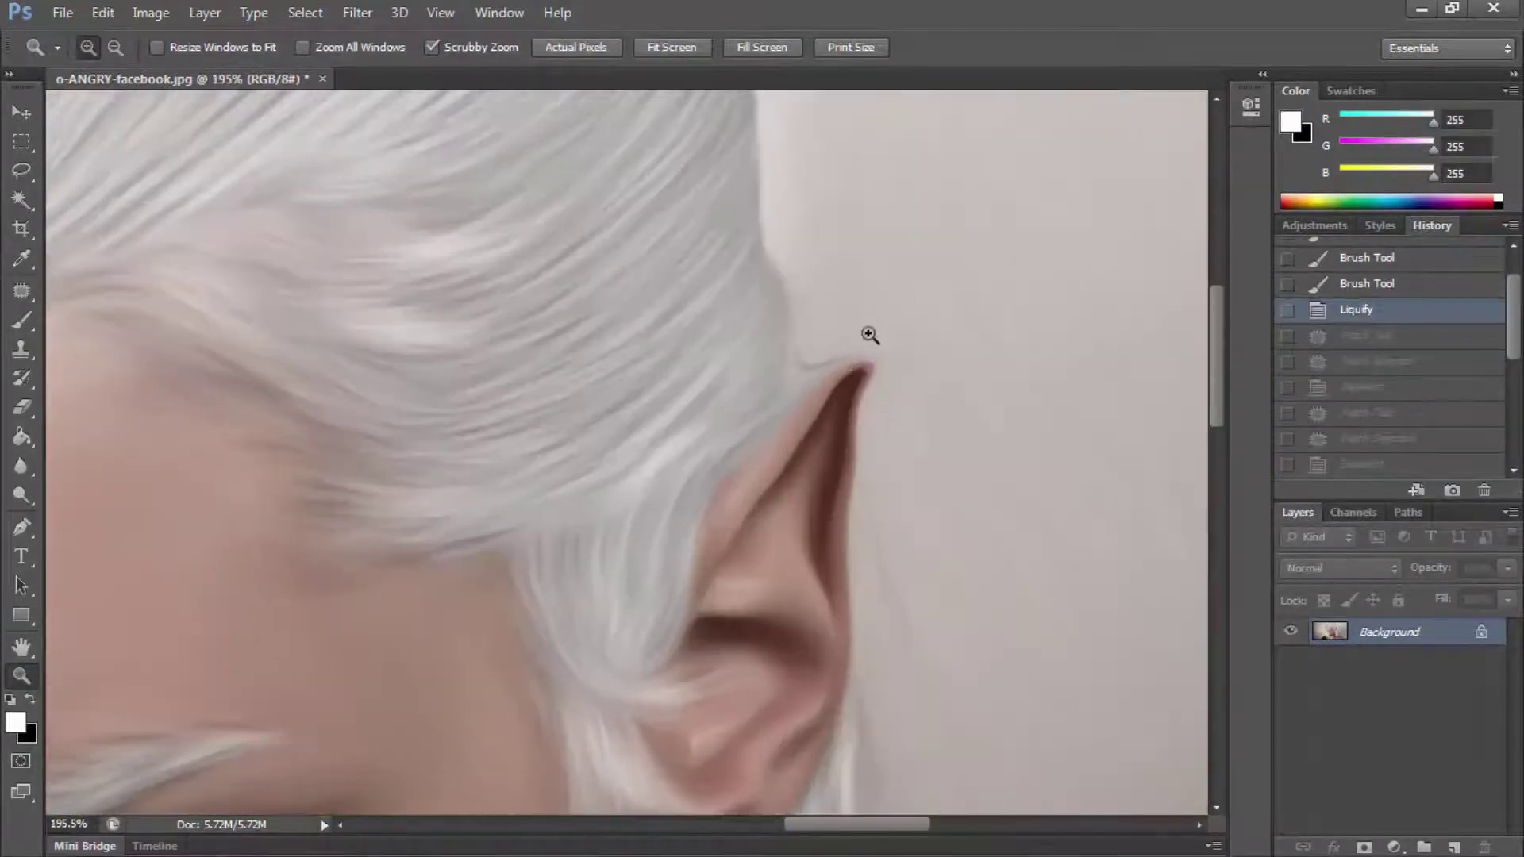
# Step: Smudge the hair edge into the ear tip and patch away the stray mark above it
pyautogui.moveTo(21, 466); pyautogui.dragTo(143, 508)
pyautogui.moveTo(735, 373)
pyautogui.mouseDown()
pyautogui.moveTo(722, 414)
pyautogui.moveTo(738, 413)
pyautogui.mouseUp()
pyautogui.moveTo(727, 421); pyautogui.dragTo(774, 397)
pyautogui.moveTo(766, 401)
pyautogui.mouseDown()
pyautogui.moveTo(790, 381)
pyautogui.moveTo(742, 412)
pyautogui.moveTo(776, 445)
pyautogui.moveTo(844, 392)
pyautogui.moveTo(912, 384)
pyautogui.mouseUp()
pyautogui.press('j')
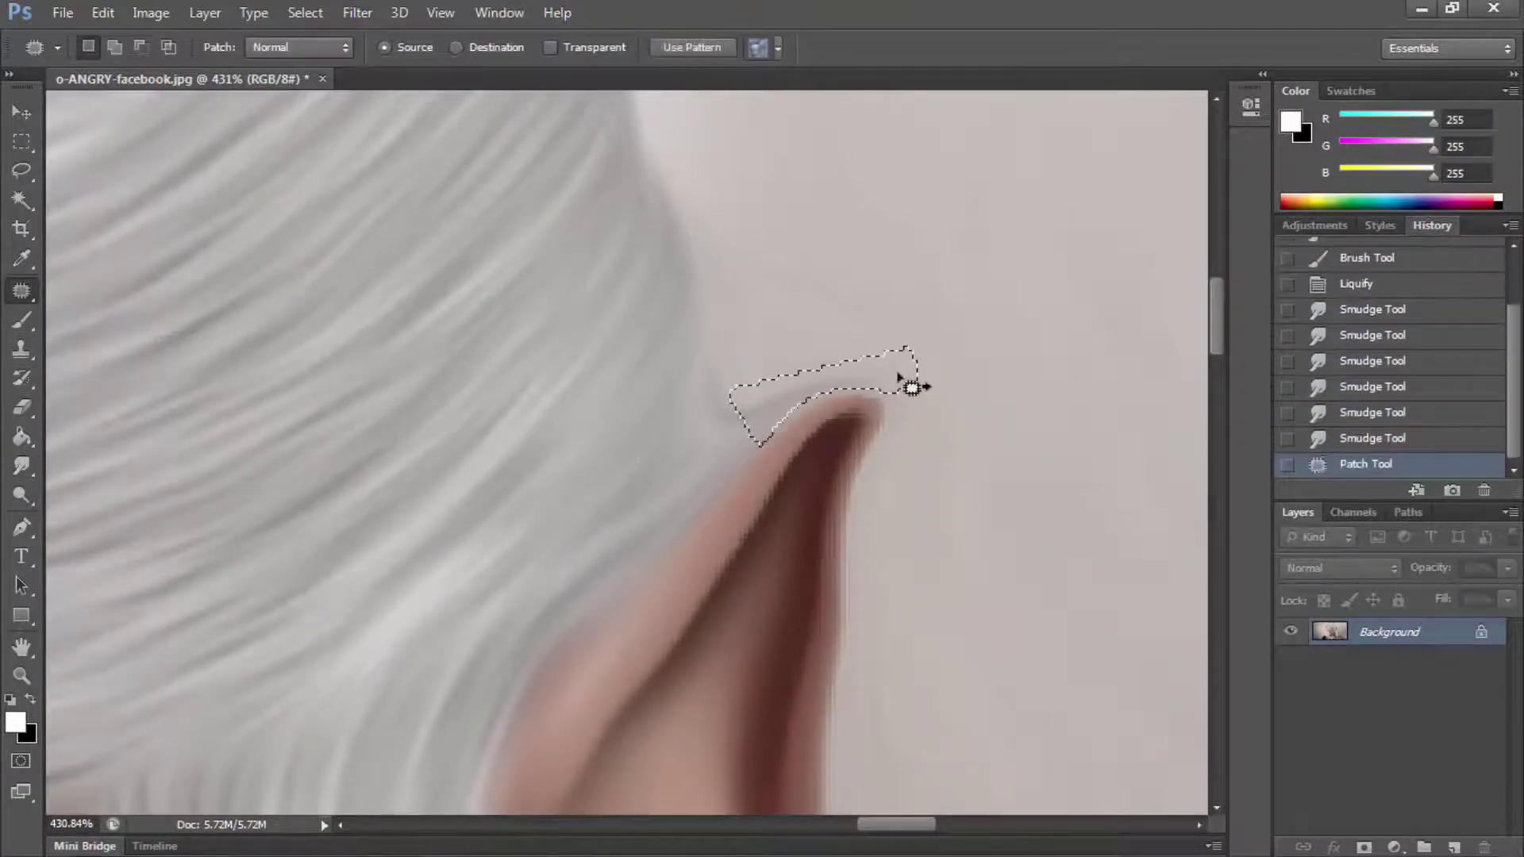
pyautogui.hotkey('ctrl', 'd')
pyautogui.moveTo(844, 214)
pyautogui.mouseDown()
pyautogui.moveTo(837, 336)
pyautogui.moveTo(933, 282)
pyautogui.mouseUp()
pyautogui.hotkey('ctrl', 'd')
# Step: Paint faint soft-light strokes along the ear tip edge with a 5 px brush
pyautogui.press('b')
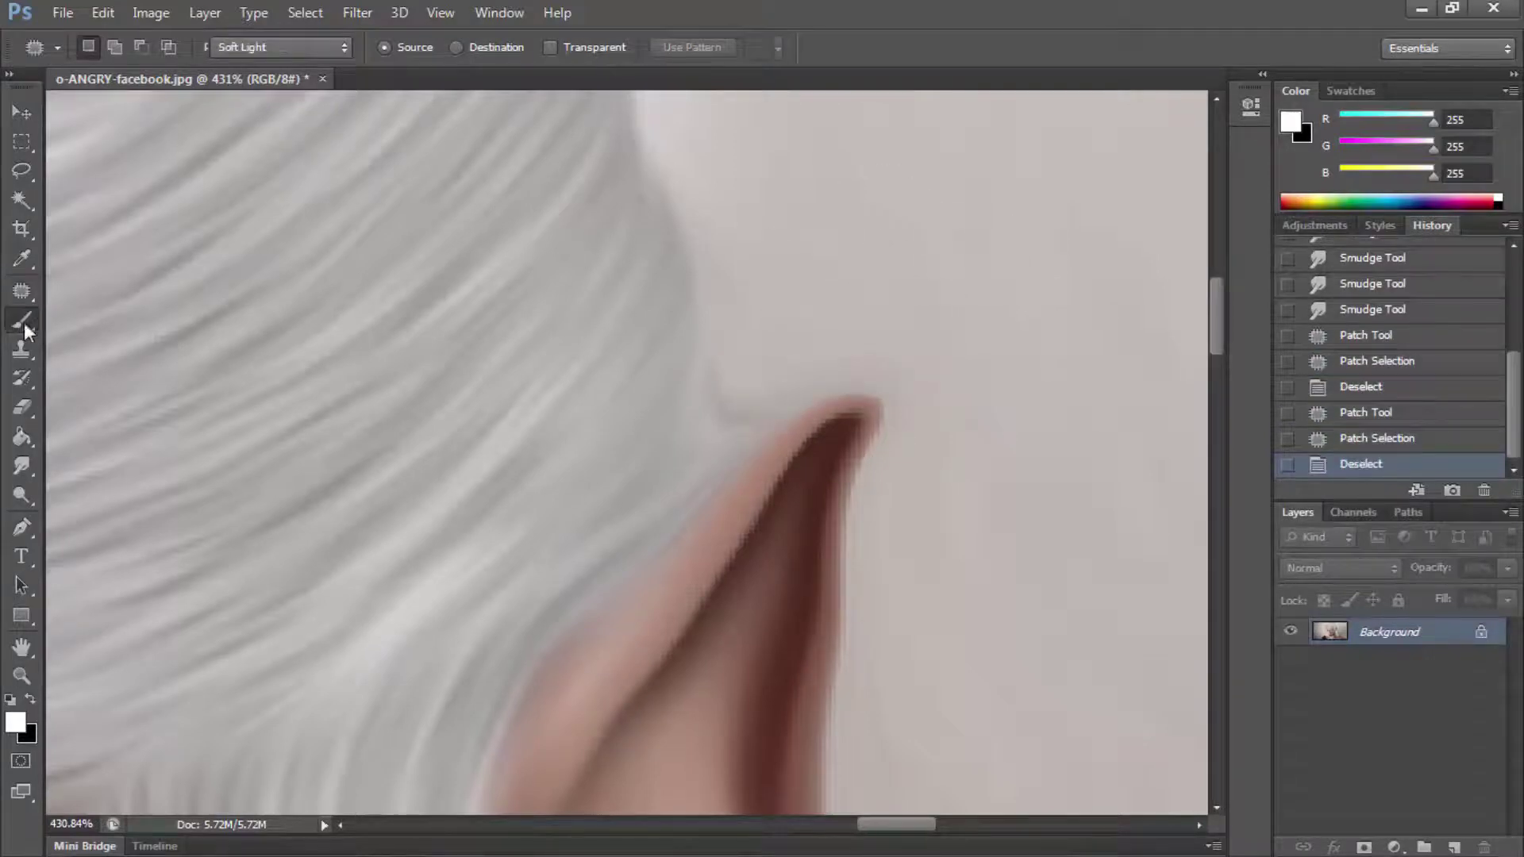
pyautogui.rightClick(534, 517)
pyautogui.write('5')
pyautogui.press('Return')
pyautogui.moveTo(724, 432); pyautogui.dragTo(732, 440)
pyautogui.moveTo(732, 440); pyautogui.dragTo(742, 449)
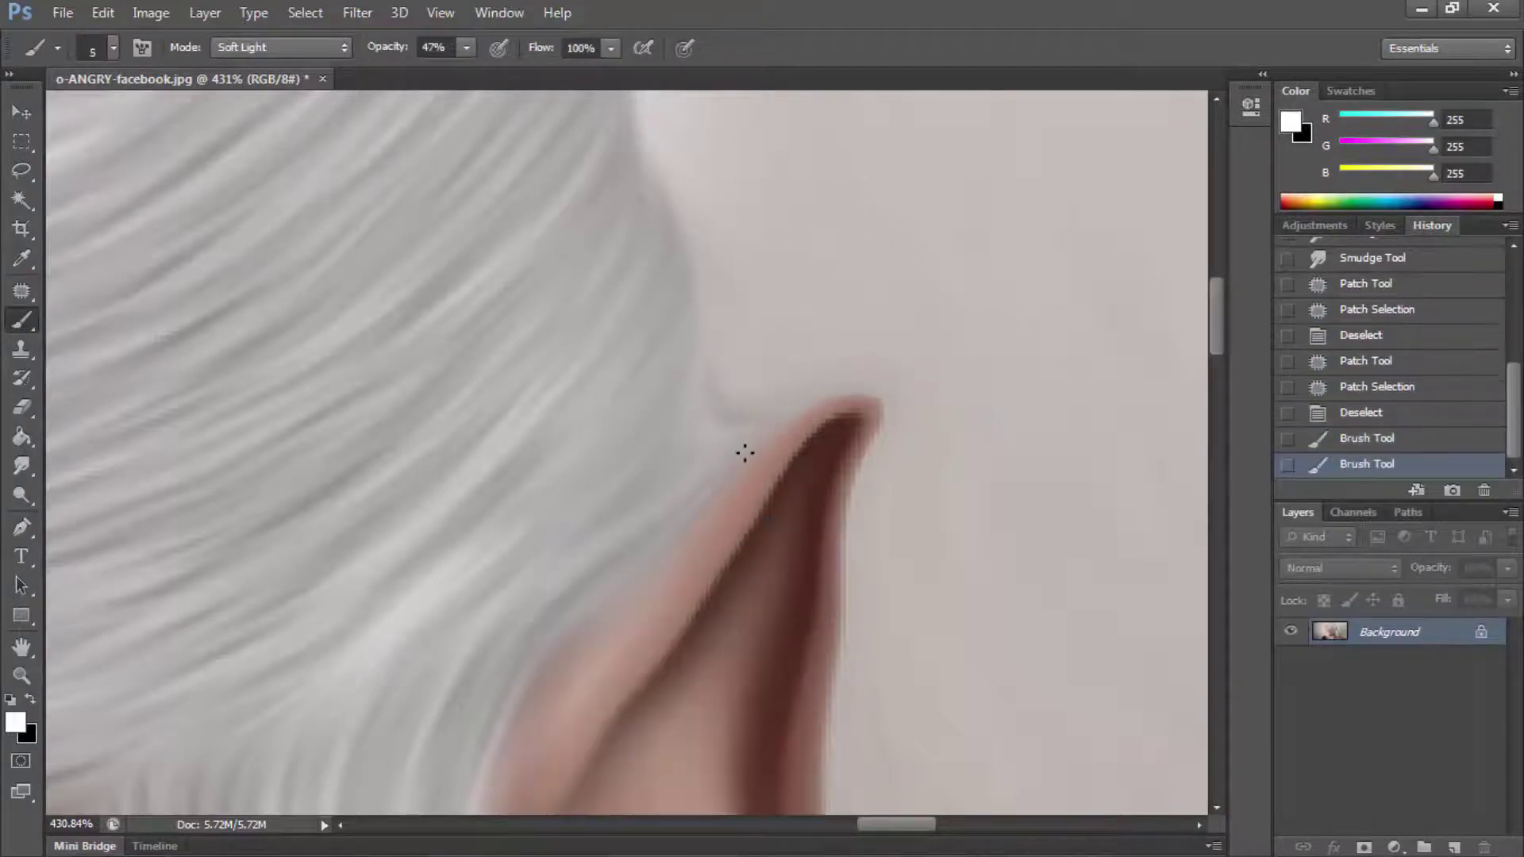
pyautogui.moveTo(714, 381); pyautogui.dragTo(715, 384)
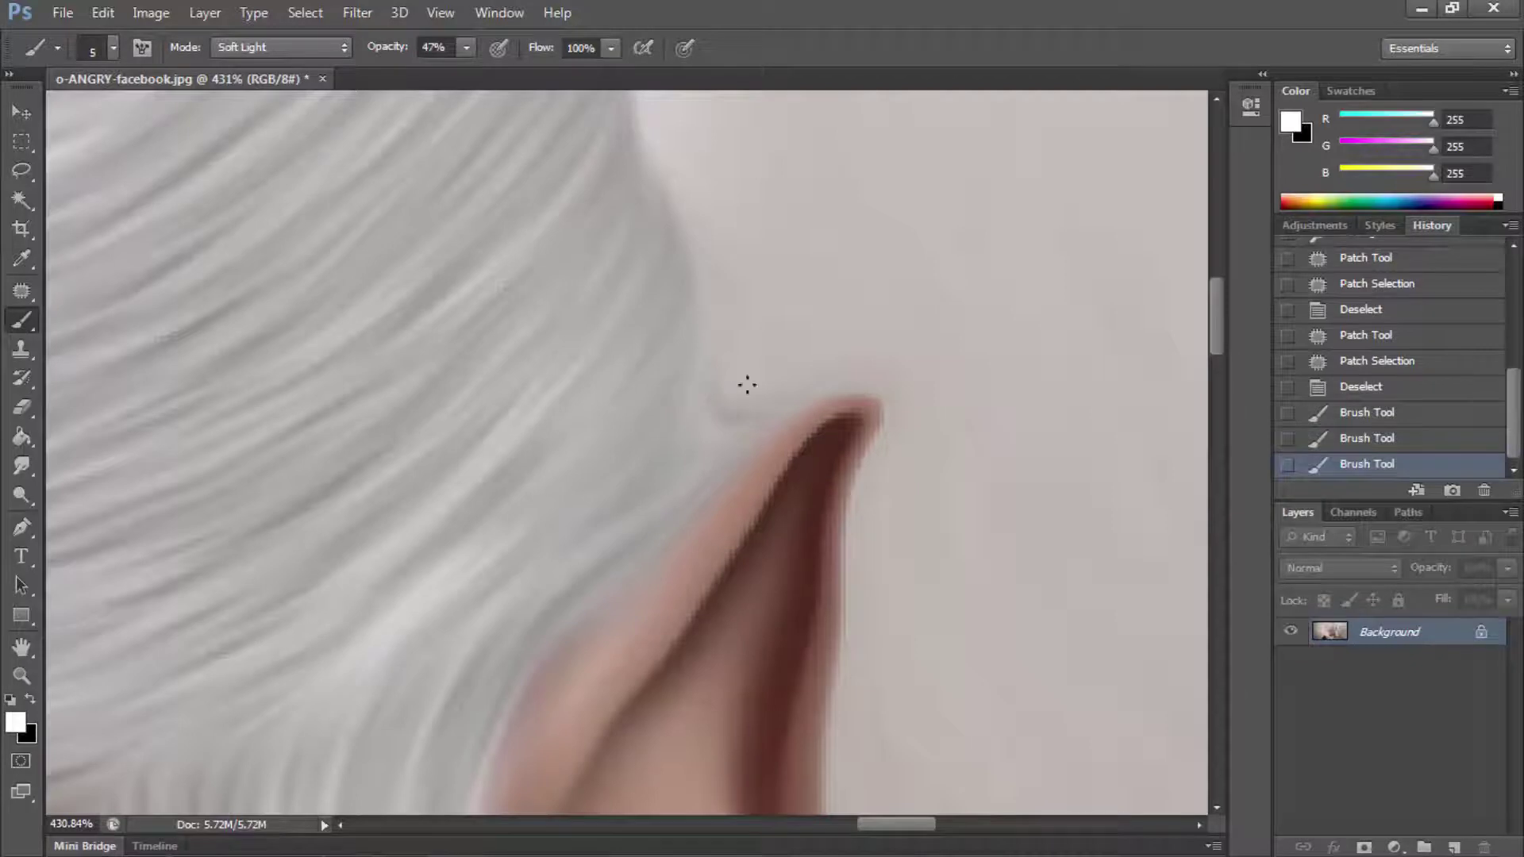
pyautogui.moveTo(735, 454)
pyautogui.mouseDown()
pyautogui.moveTo(711, 473)
pyautogui.moveTo(718, 439)
pyautogui.mouseUp()
# Step: Darken the ear edge with 12 px soft-light strokes
pyautogui.rightClick(769, 474)
pyautogui.moveTo(792, 535); pyautogui.dragTo(801, 532)
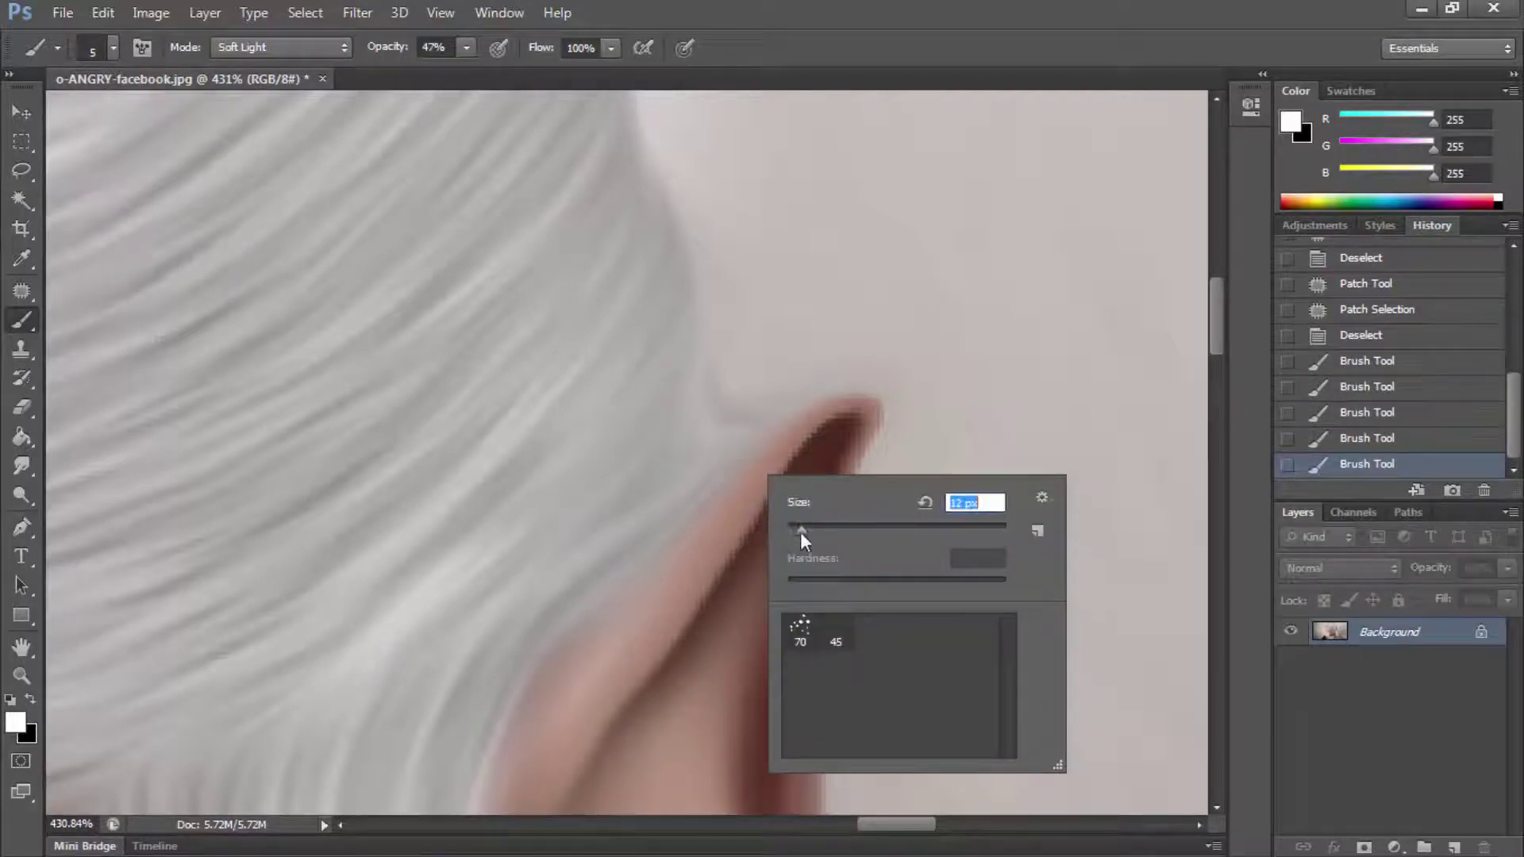
pyautogui.press('Return')
pyautogui.moveTo(842, 445); pyautogui.dragTo(794, 556)
pyautogui.moveTo(826, 476); pyautogui.dragTo(786, 603)
pyautogui.moveTo(810, 555); pyautogui.dragTo(778, 675)
pyautogui.moveTo(746, 433); pyautogui.dragTo(725, 459)
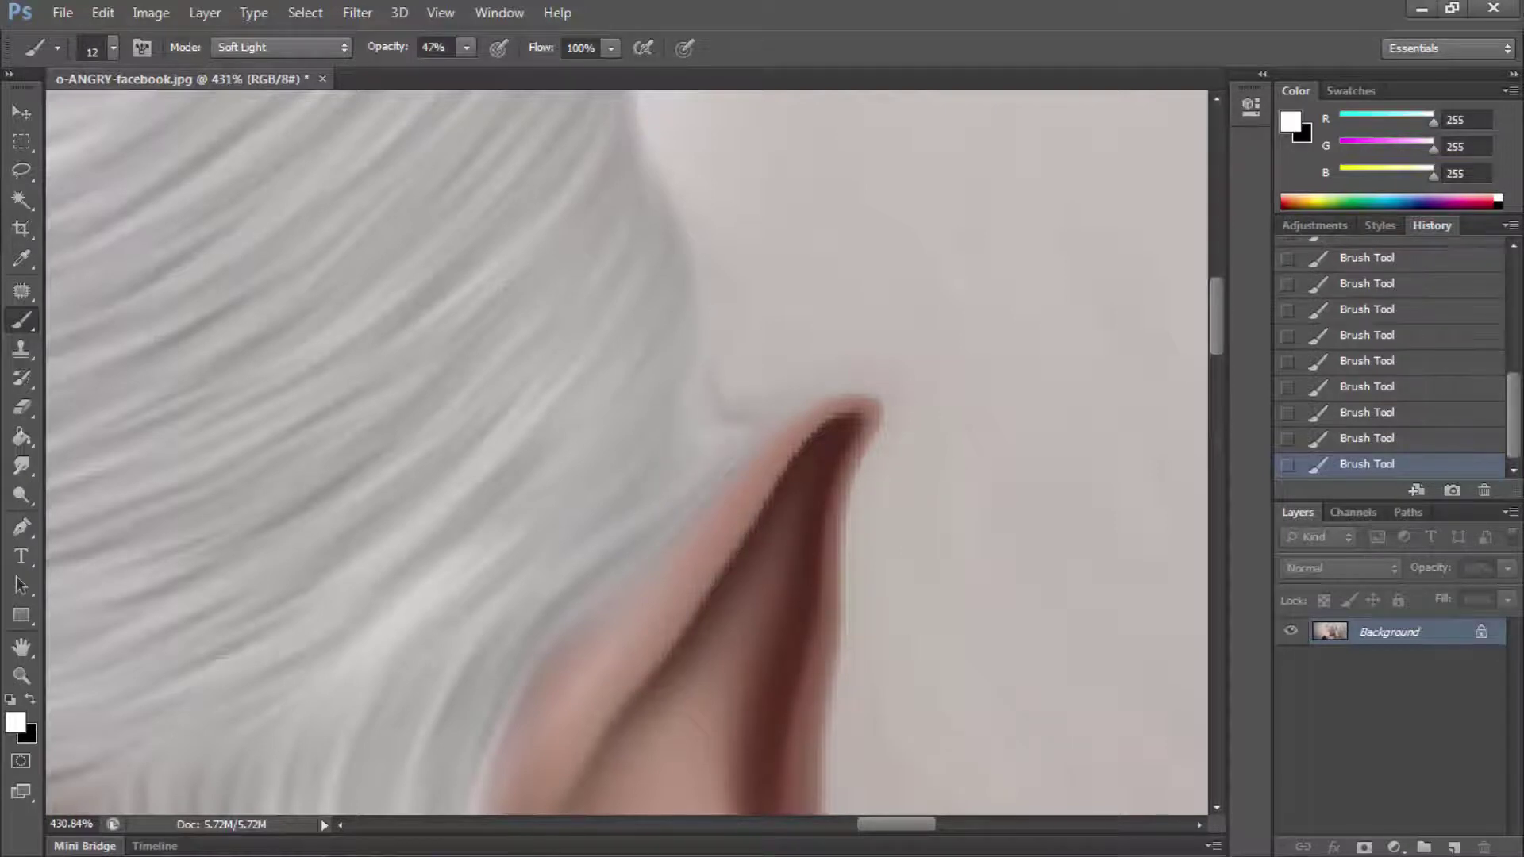
# Step: Set the brush to 20 px at 100% opacity, undoing and redoing the last four strokes
pyautogui.rightClick(788, 412)
pyautogui.moveTo(798, 470); pyautogui.dragTo(807, 470)
pyautogui.press('Return')
pyautogui.press('0')
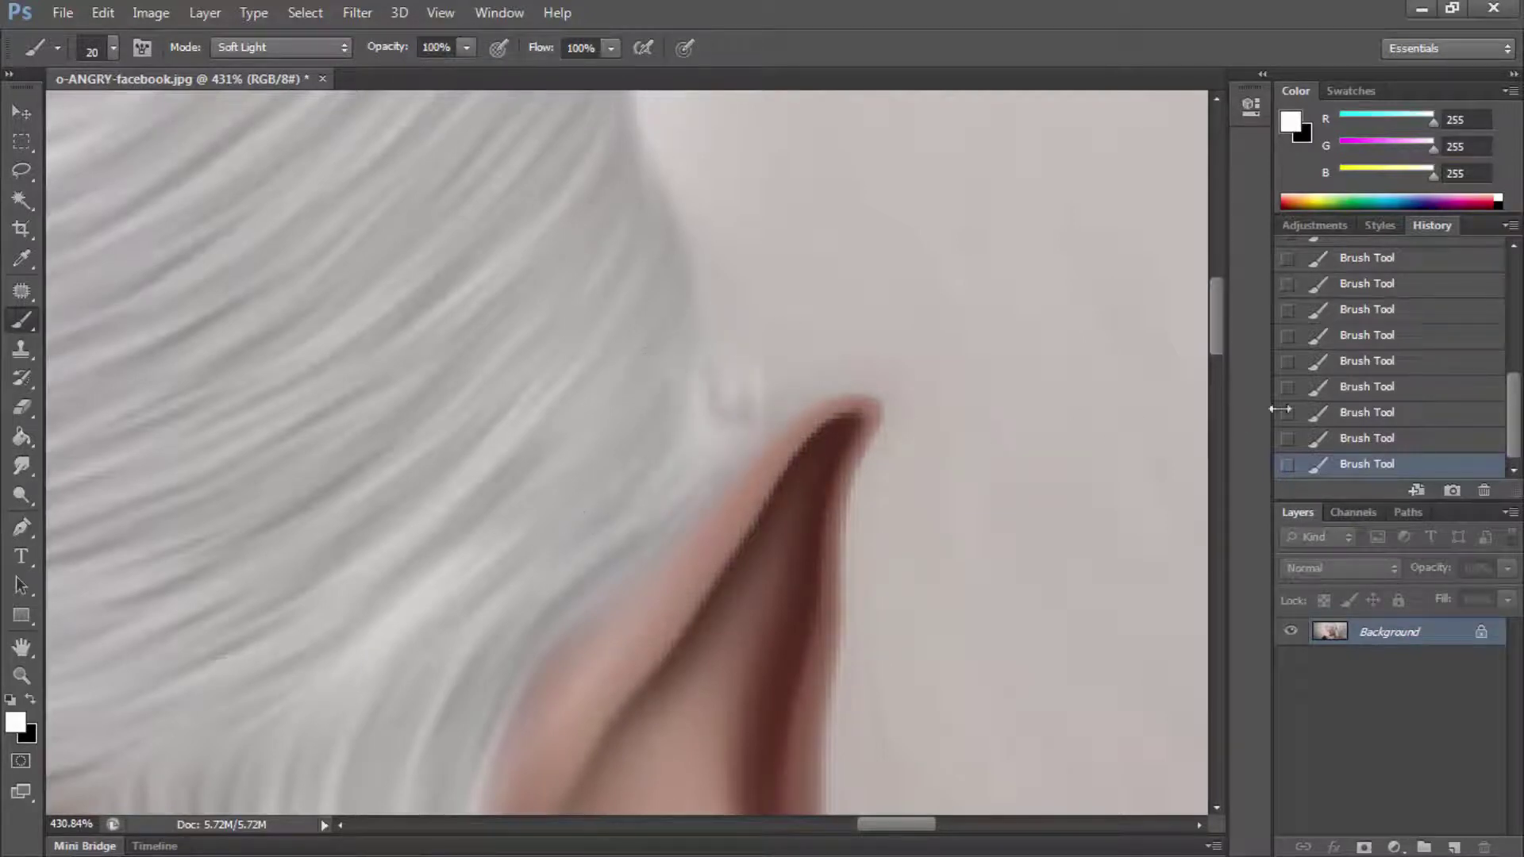
pyautogui.hotkey('ctrl', 'alt', 'z')
pyautogui.hotkey('ctrl', 'alt', 'z')
pyautogui.hotkey('ctrl', 'alt', 'z')
pyautogui.hotkey('ctrl', 'alt', 'z')
pyautogui.hotkey('ctrl', 'shift', 'z')
pyautogui.hotkey('ctrl', 'shift', 'z')
pyautogui.hotkey('ctrl', 'shift', 'z')
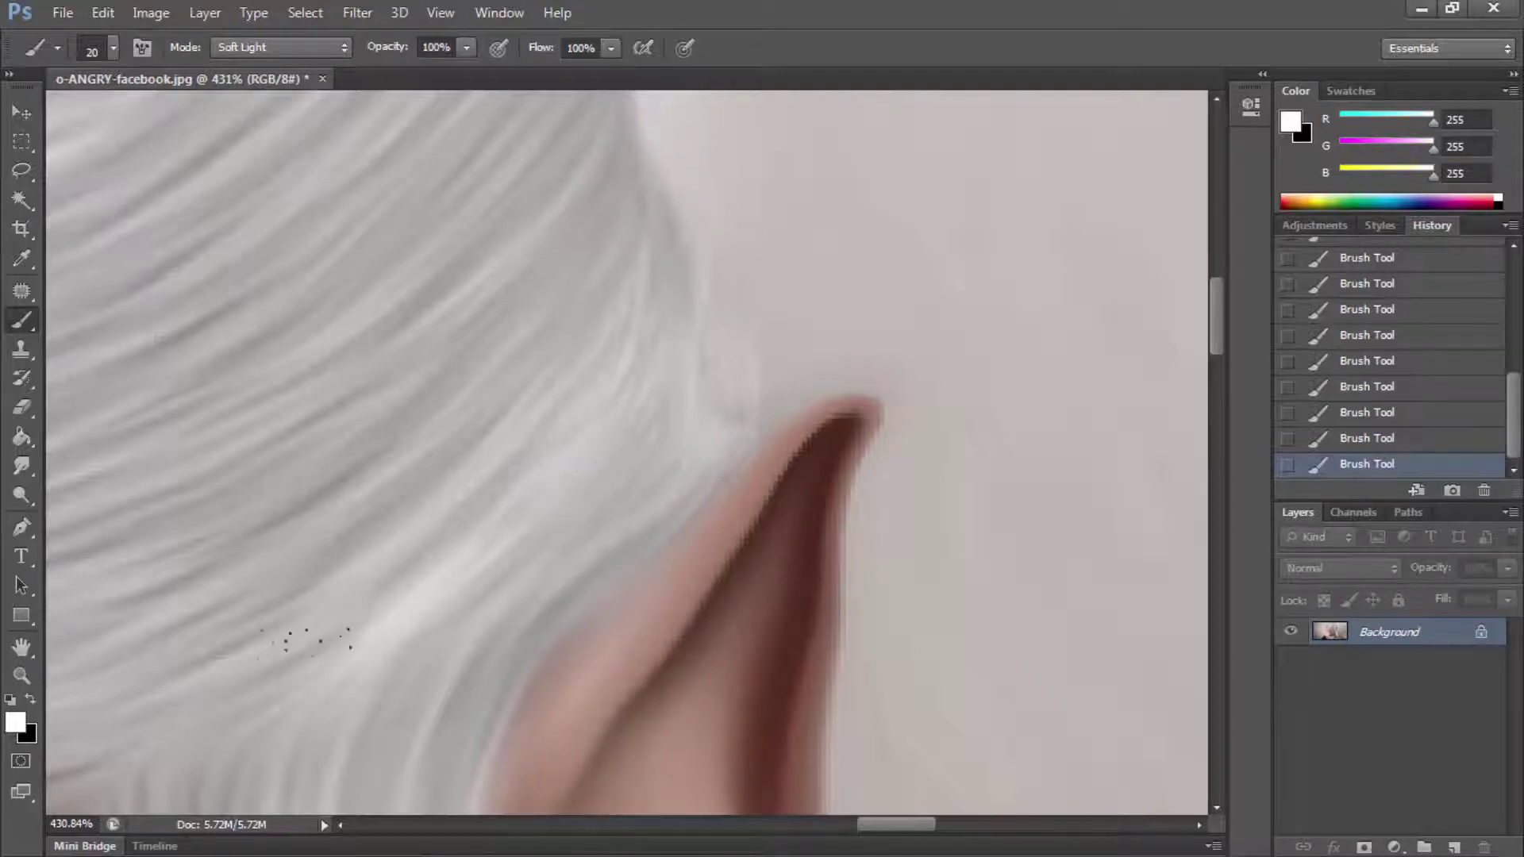
# Step: Zoom out to the ear and eye and brighten short hair strands near the ear
pyautogui.click(22, 674)
pyautogui.moveTo(545, 459)
pyautogui.mouseDown()
pyautogui.moveTo(596, 677)
pyautogui.moveTo(627, 677)
pyautogui.mouseUp()
pyautogui.press('b')
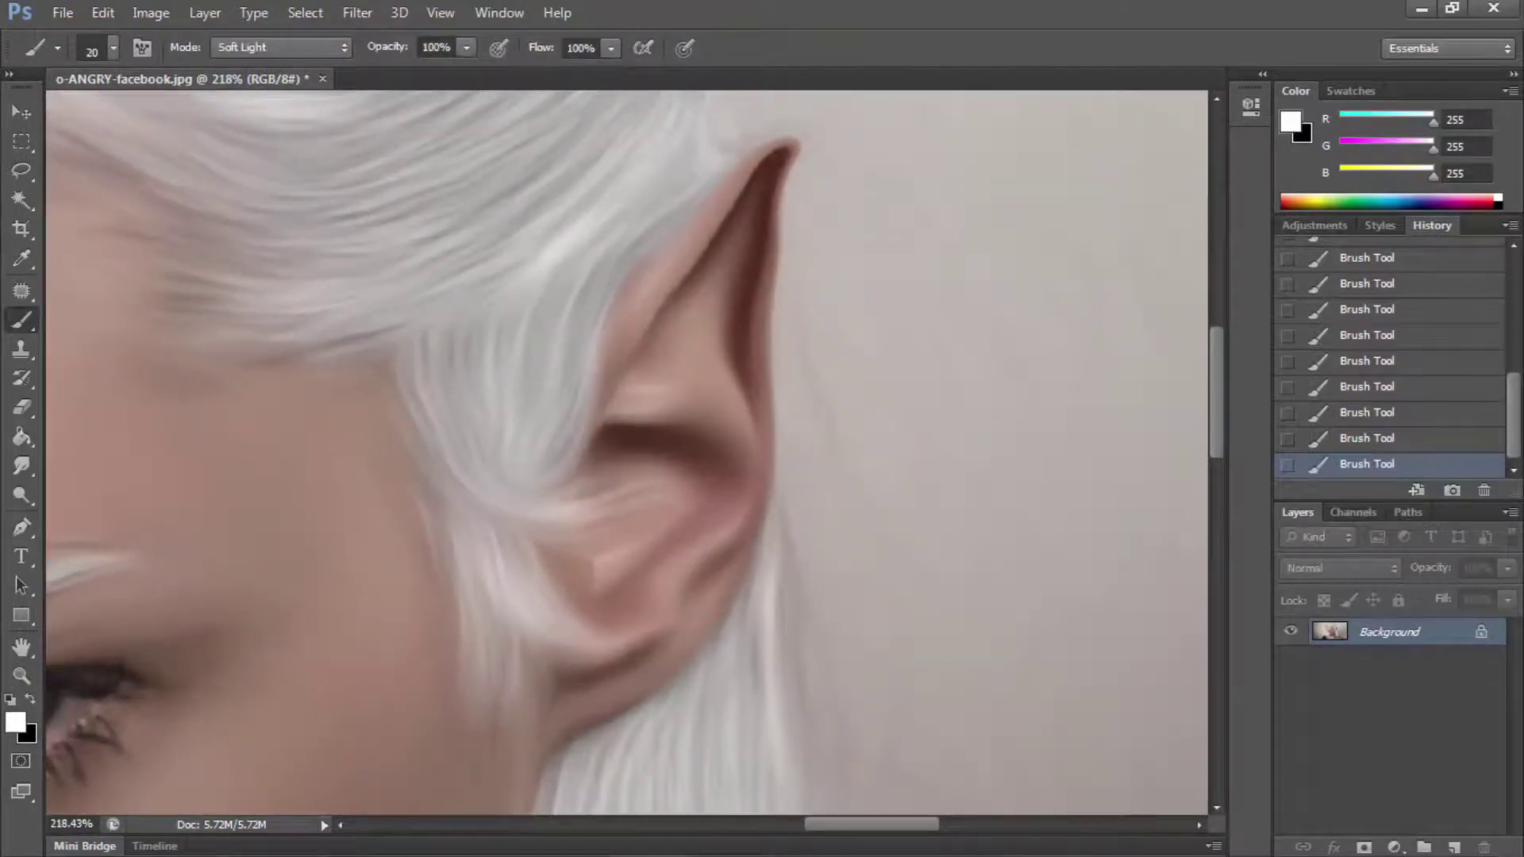
pyautogui.moveTo(581, 490); pyautogui.dragTo(629, 494)
pyautogui.moveTo(464, 734); pyautogui.dragTo(471, 721)
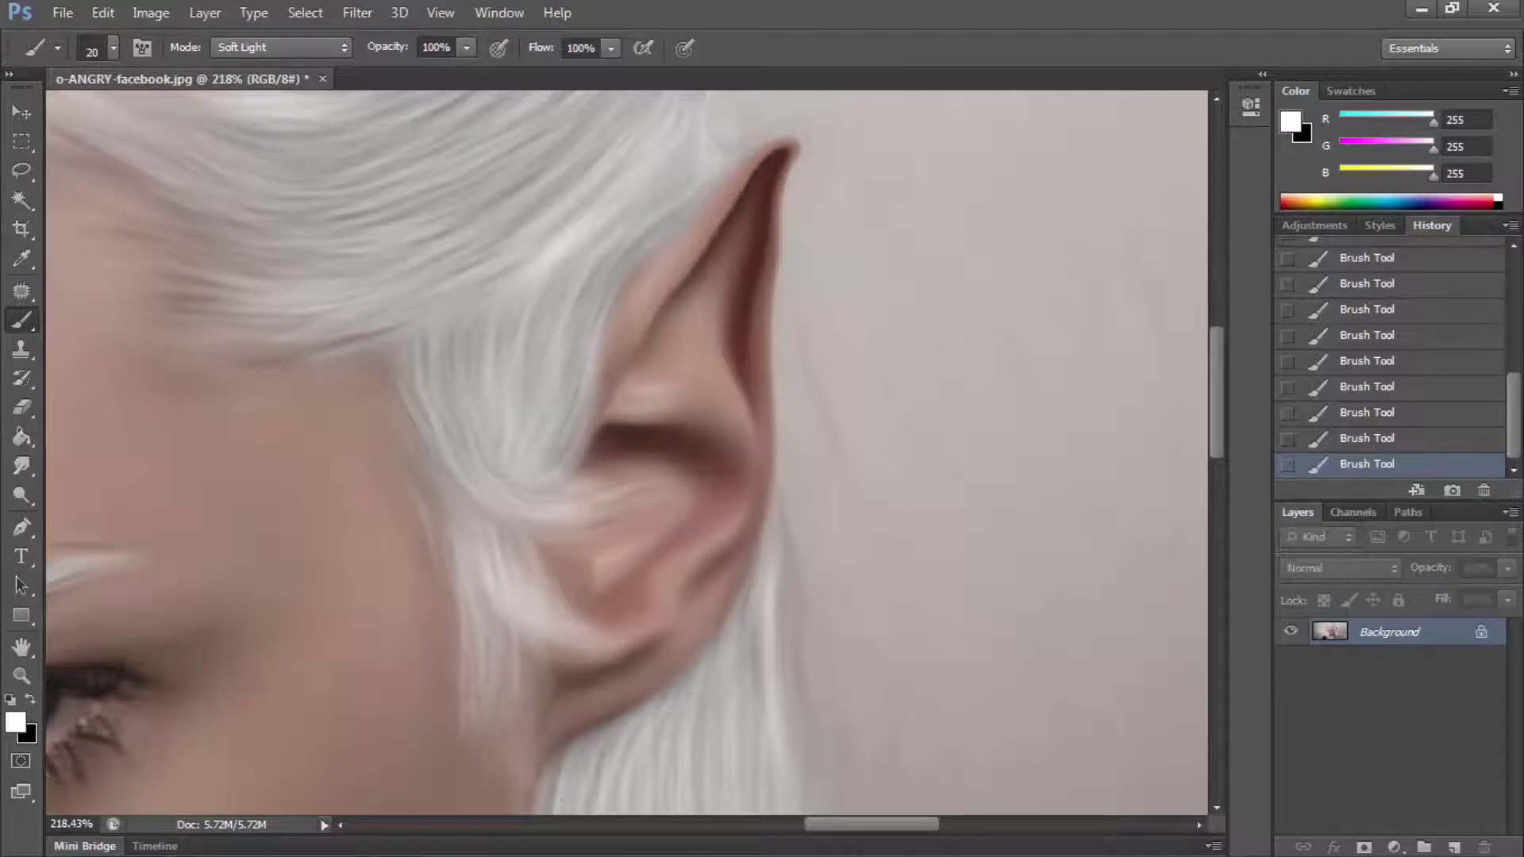
pyautogui.hotkey('ctrl', 'z')
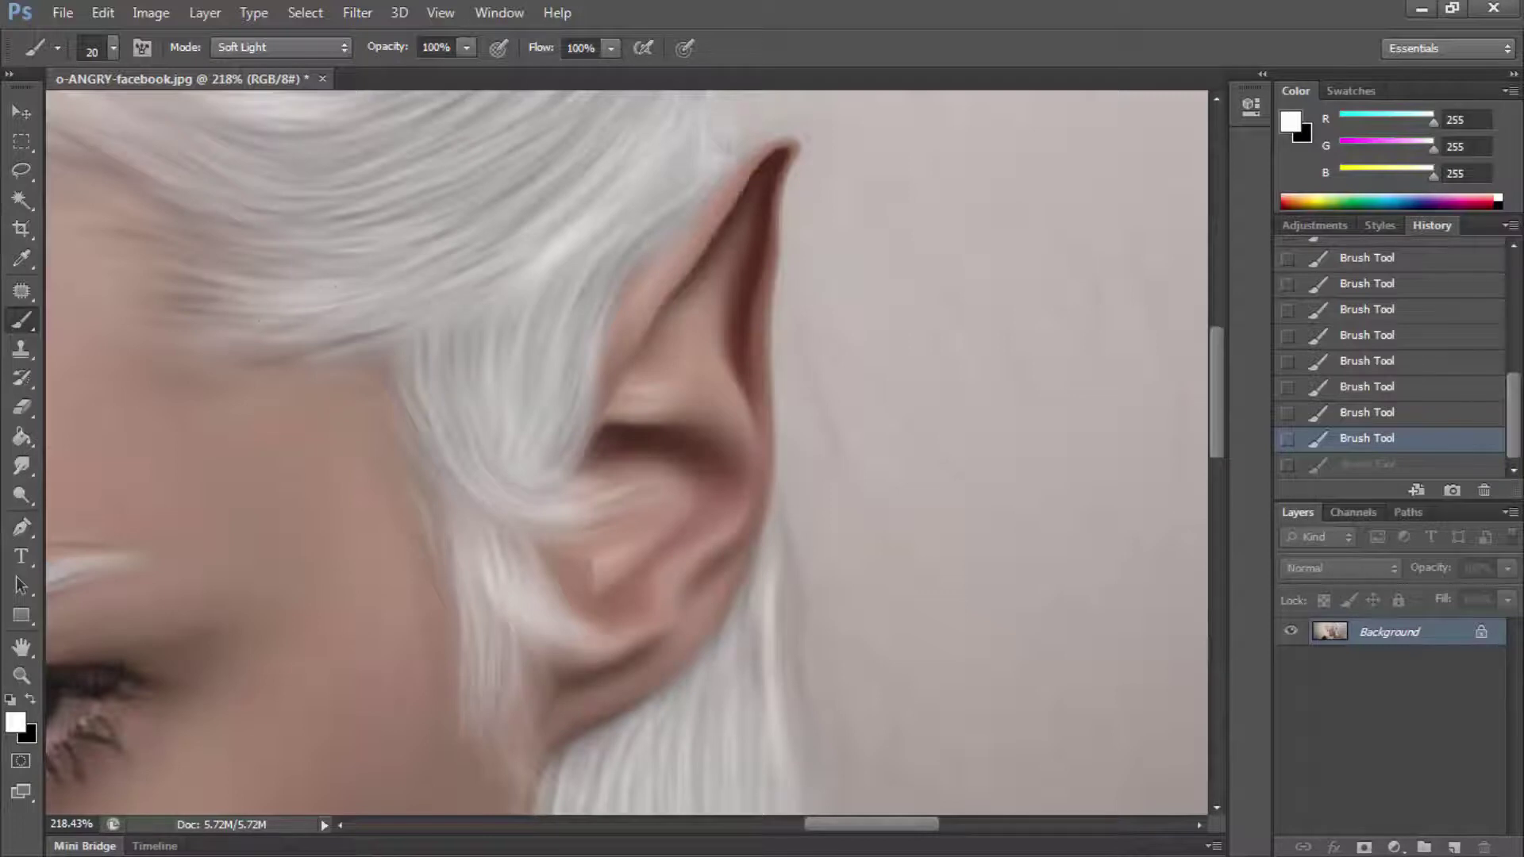
pyautogui.hotkey('ctrl', 'z')
# Step: Set the brush size to 26 and compare earlier strokes in History, restoring the final one
pyautogui.rightClick(421, 383)
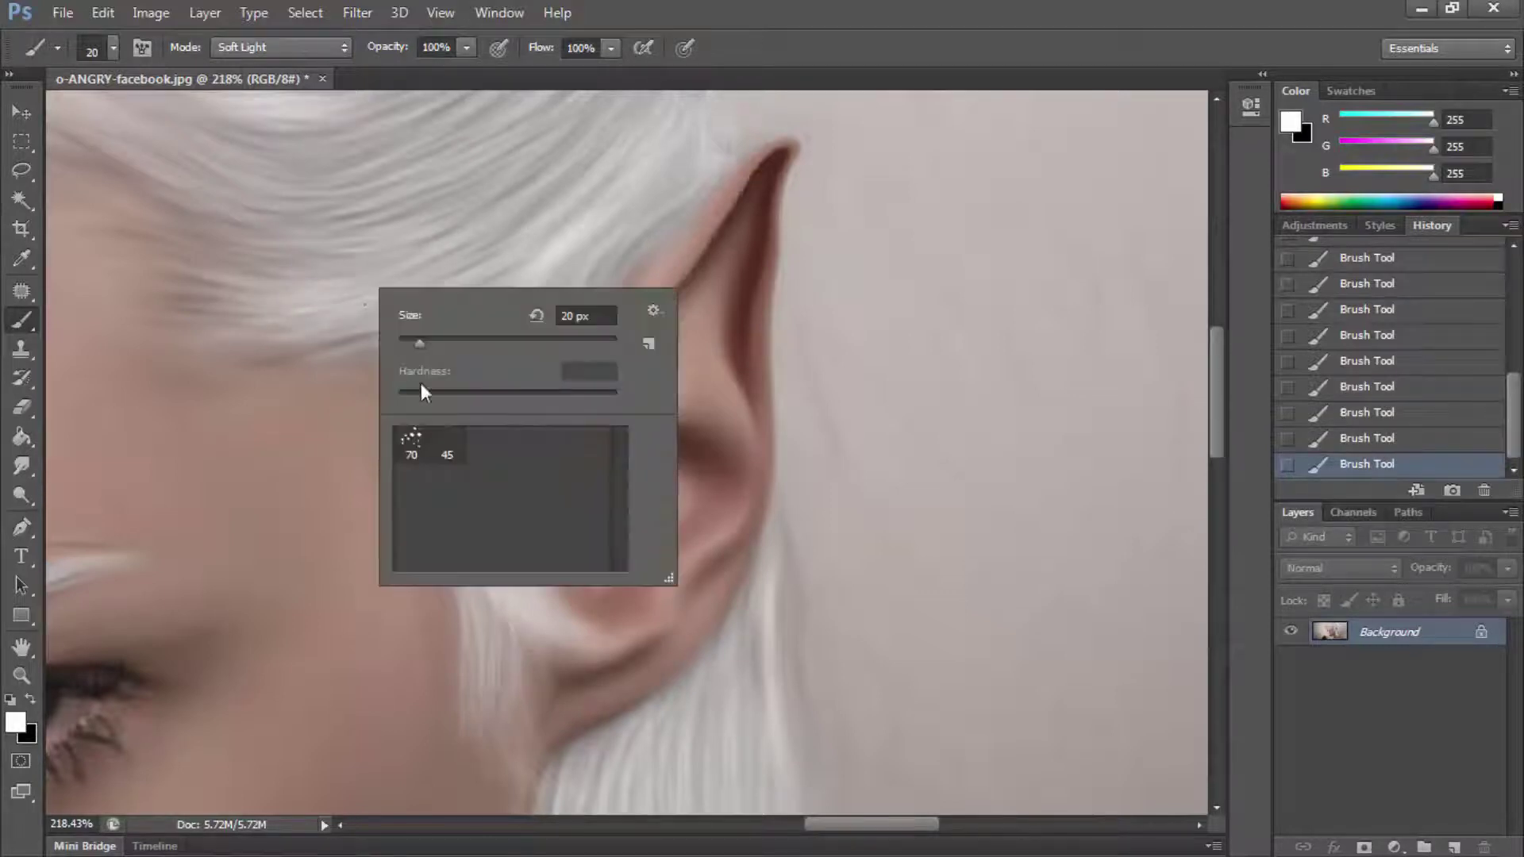
pyautogui.doubleClick(588, 311)
pyautogui.write('26')
pyautogui.press('Return')
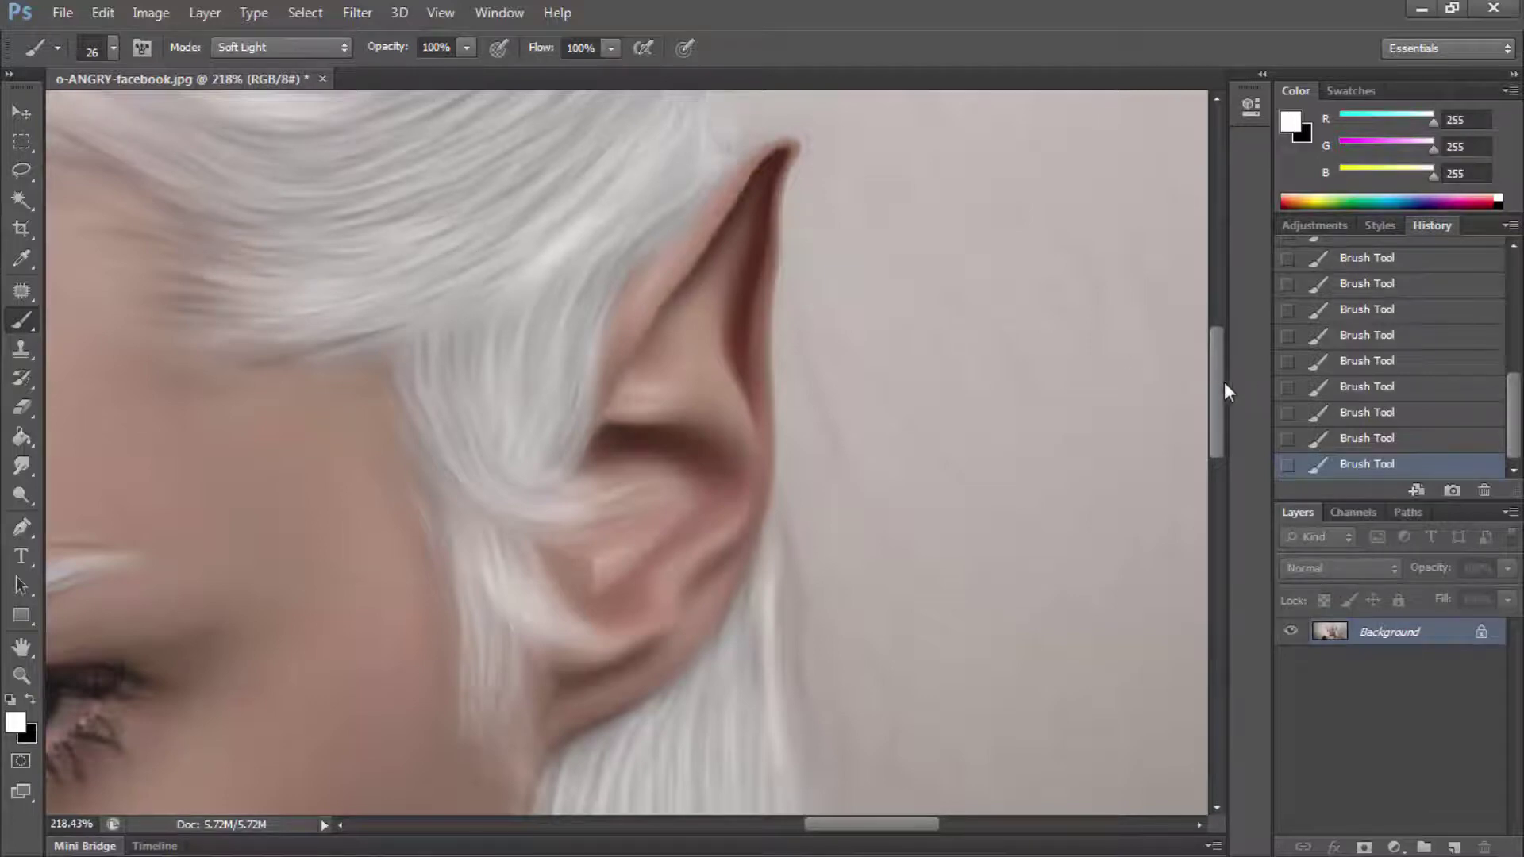
pyautogui.scroll(3, 1225, 384)
pyautogui.click(1366, 412)
pyautogui.click(1365, 335)
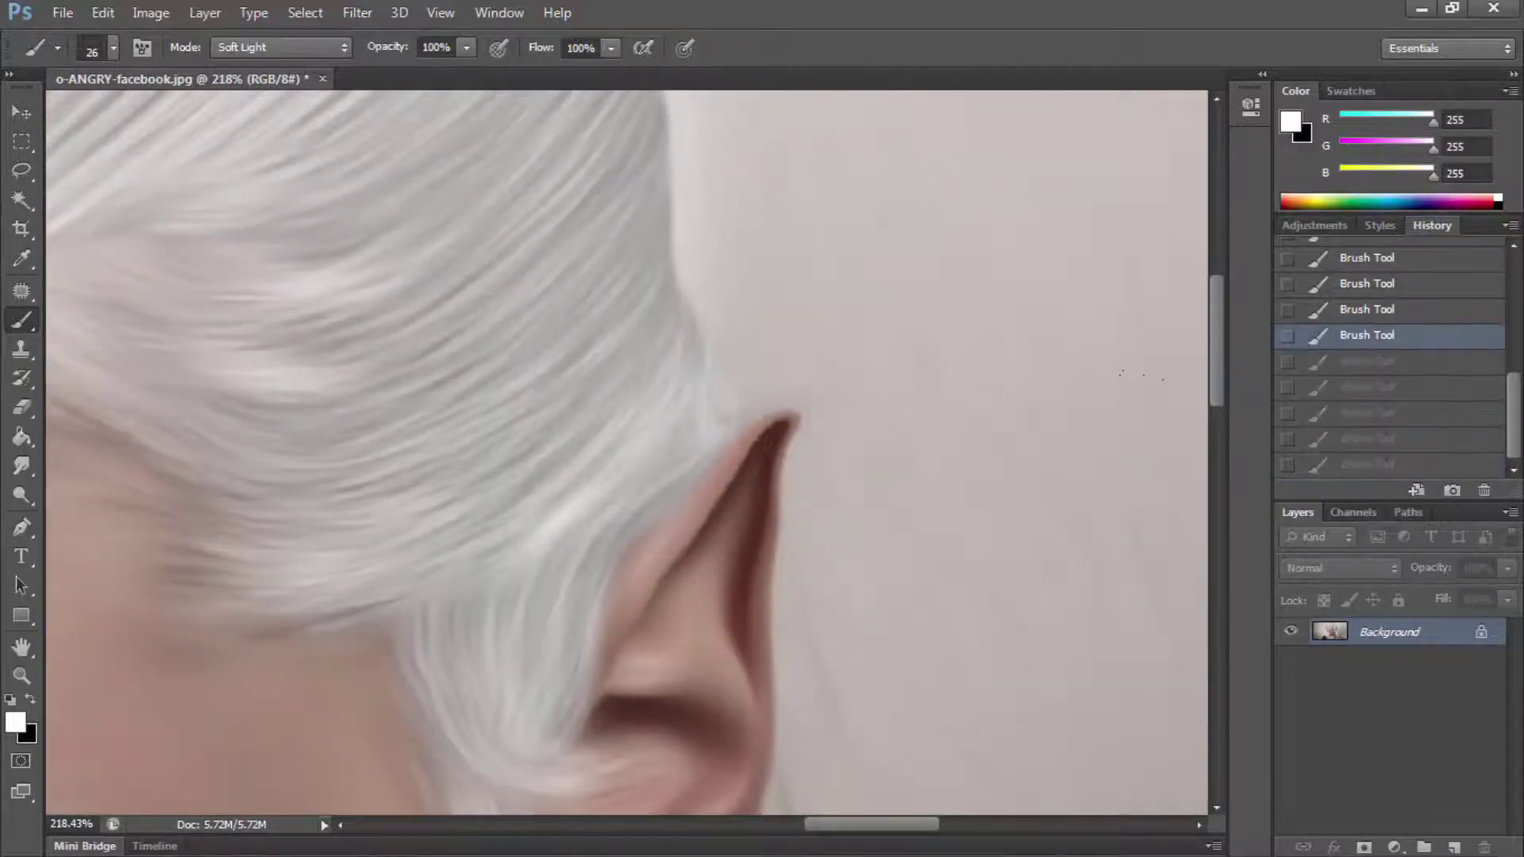
pyautogui.hotkey('ctrl', 'shift', 'z')
pyautogui.hotkey('ctrl', 'shift', 'z')
pyautogui.hotkey('ctrl', 'shift', 'z')
pyautogui.hotkey('ctrl', 'alt', 'z')
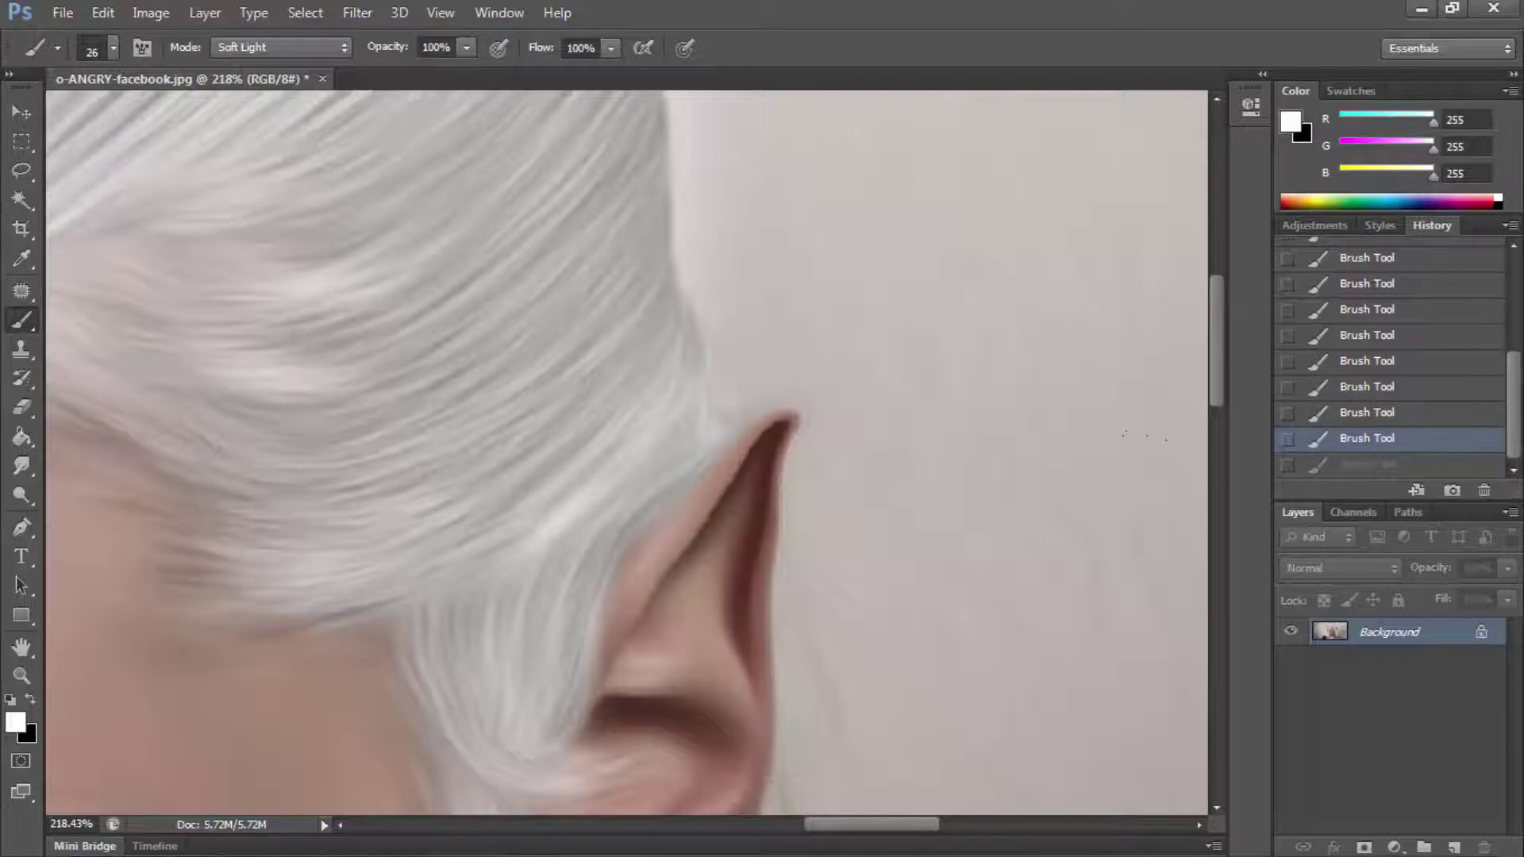
pyautogui.hotkey('ctrl', 'shift', 'z')
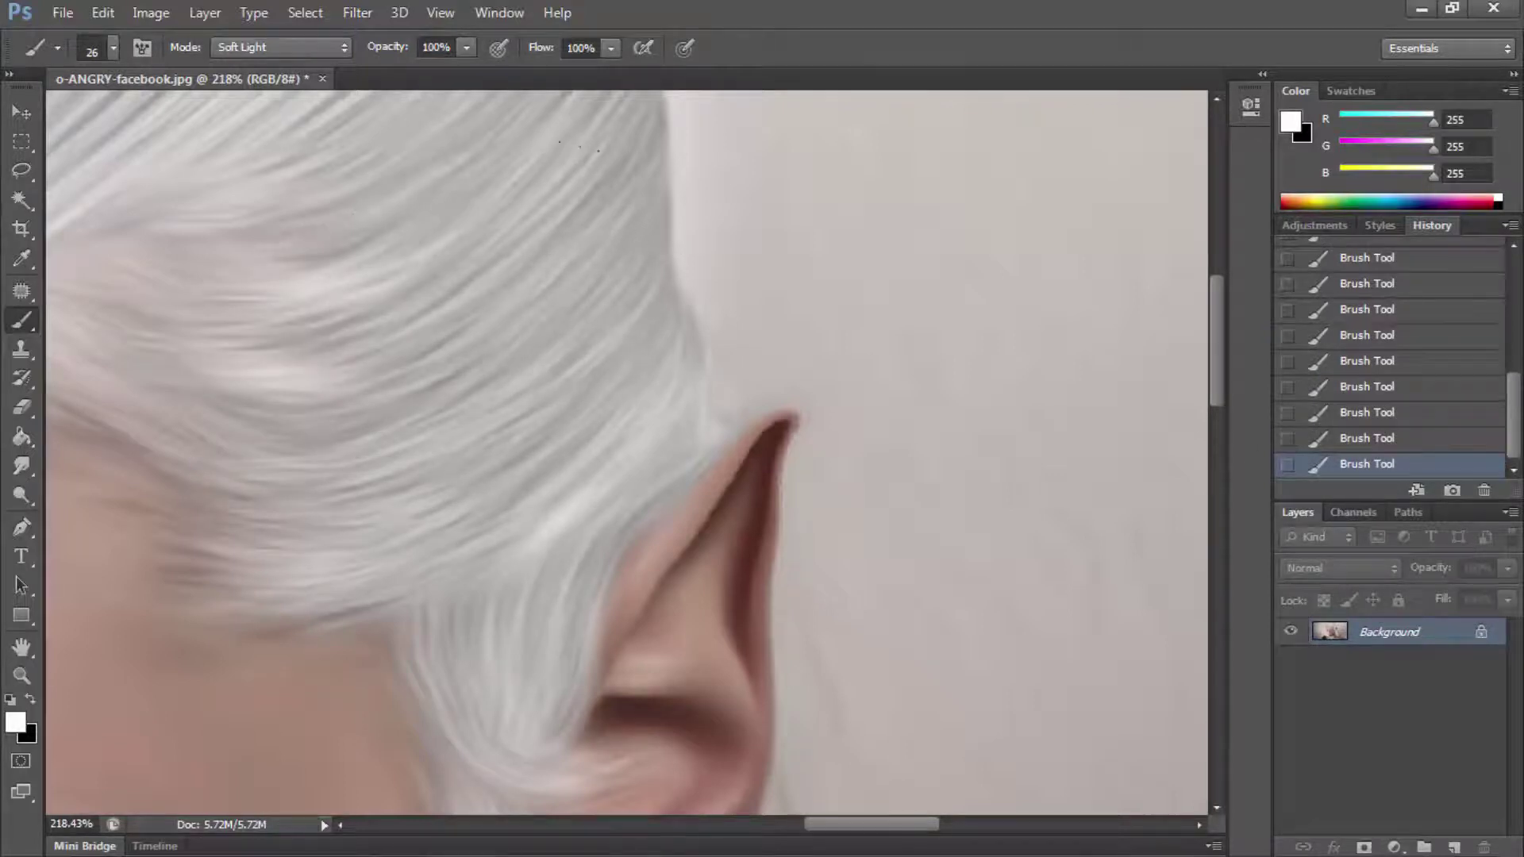
# Step: Undo the last stroke and paint a soft-light stroke on the hair beside the ear
pyautogui.moveTo(1217, 341); pyautogui.dragTo(1217, 456)
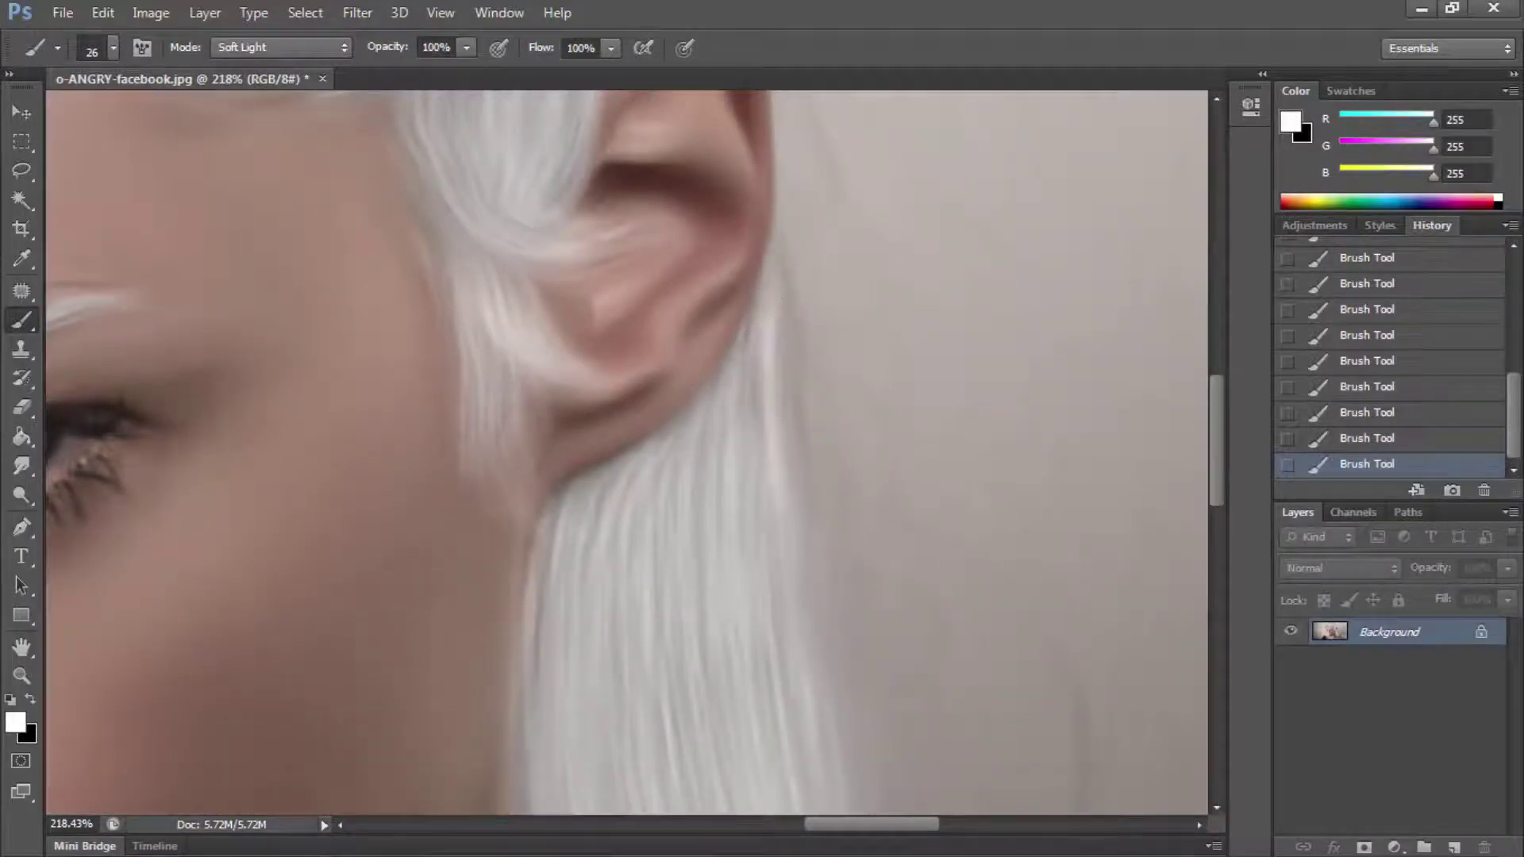
pyautogui.hotkey('ctrl', 'z')
pyautogui.rightClick(774, 514)
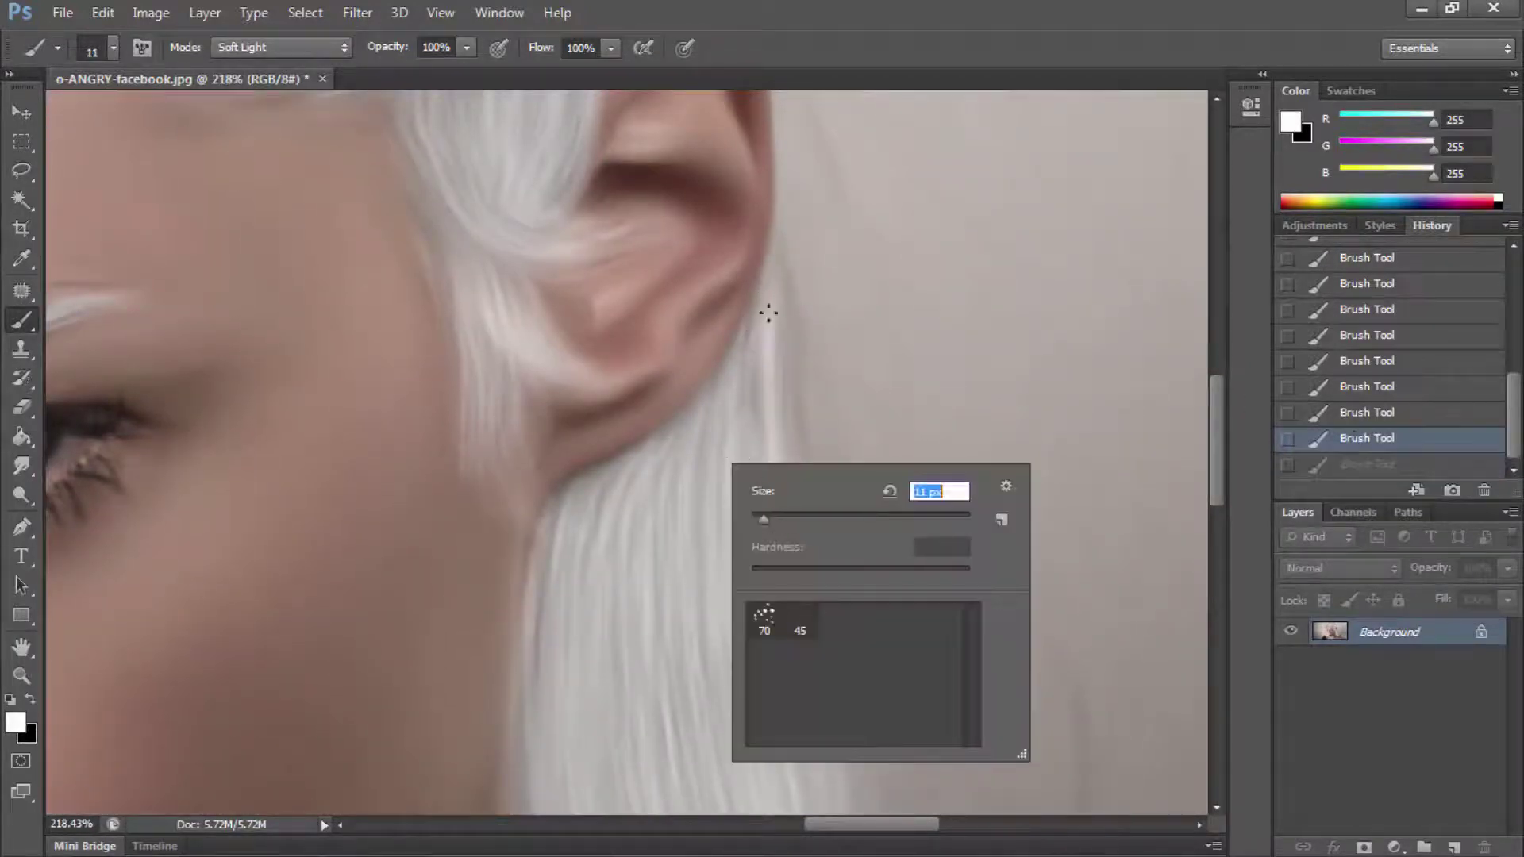
pyautogui.press('Escape')
pyautogui.moveTo(783, 354); pyautogui.dragTo(775, 336)
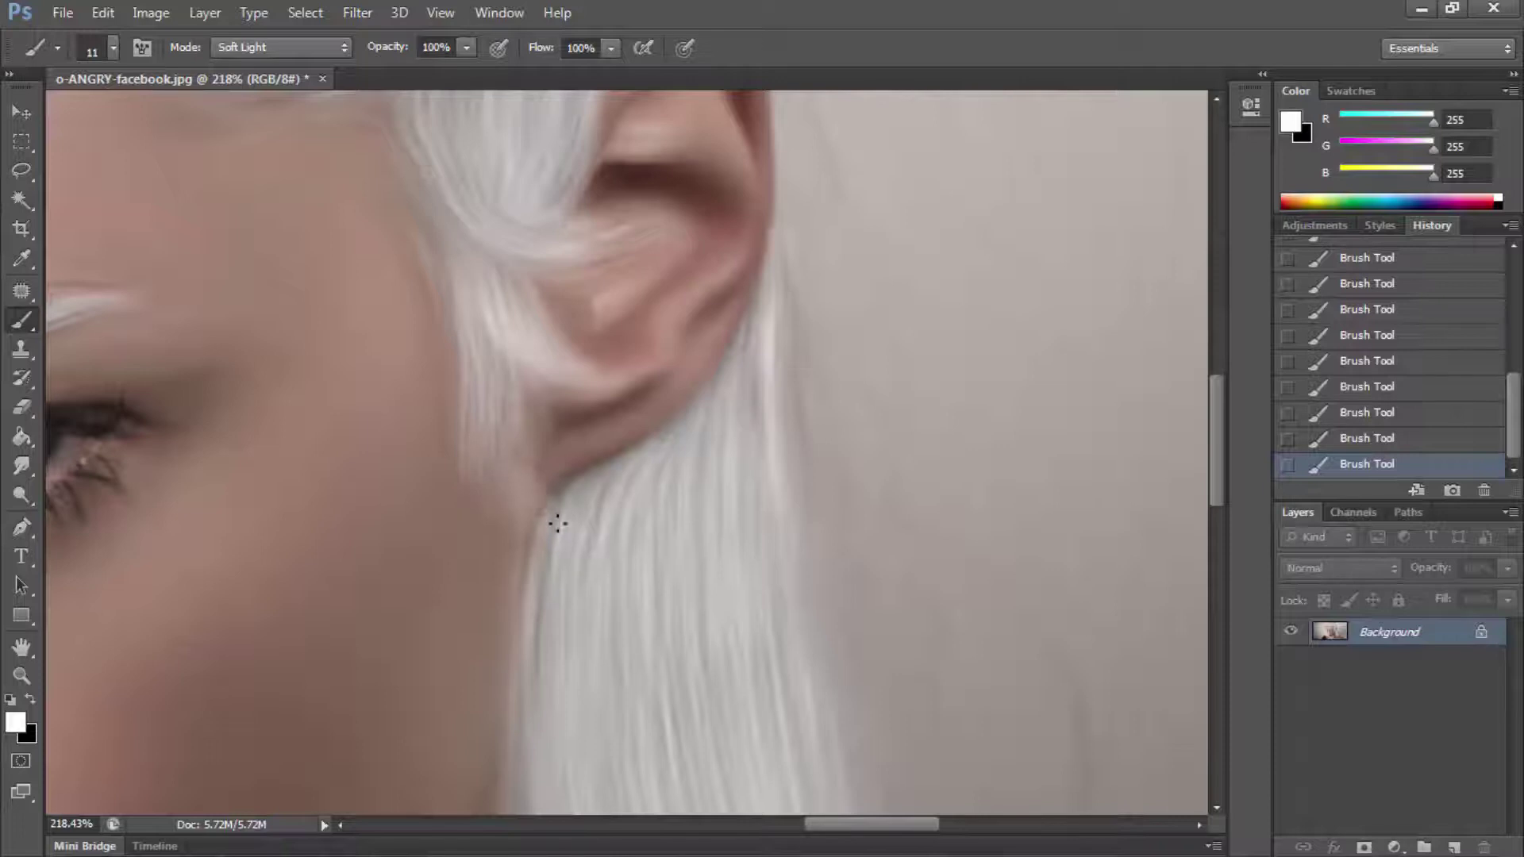
pyautogui.click(23, 467)
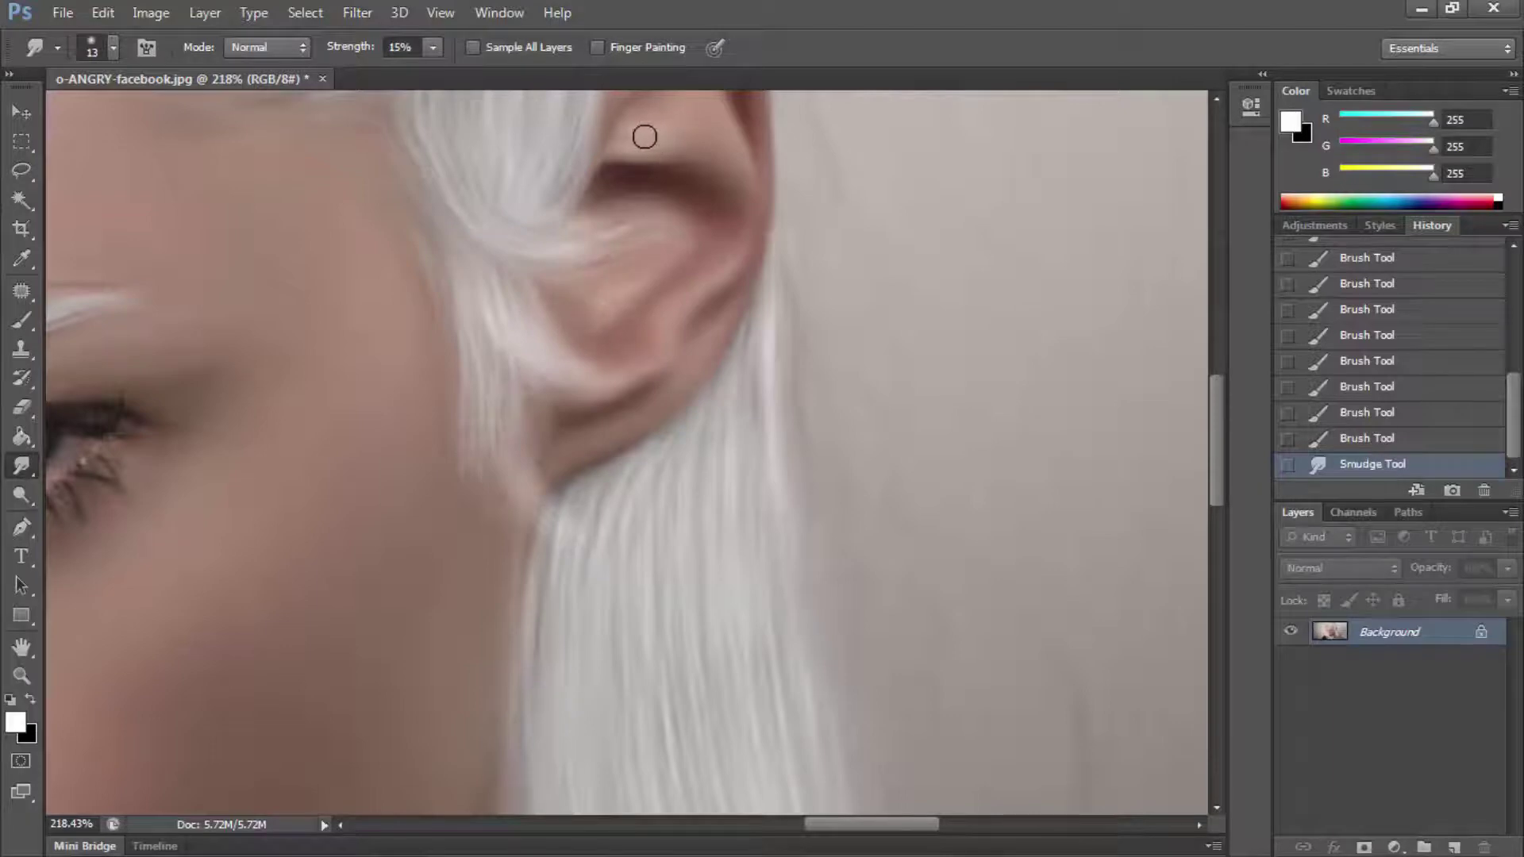
# Step: Patch the stray hair strand beside the chin, then revert History to before the patch
pyautogui.press('z')
pyautogui.hotkey('ctrl', '0')
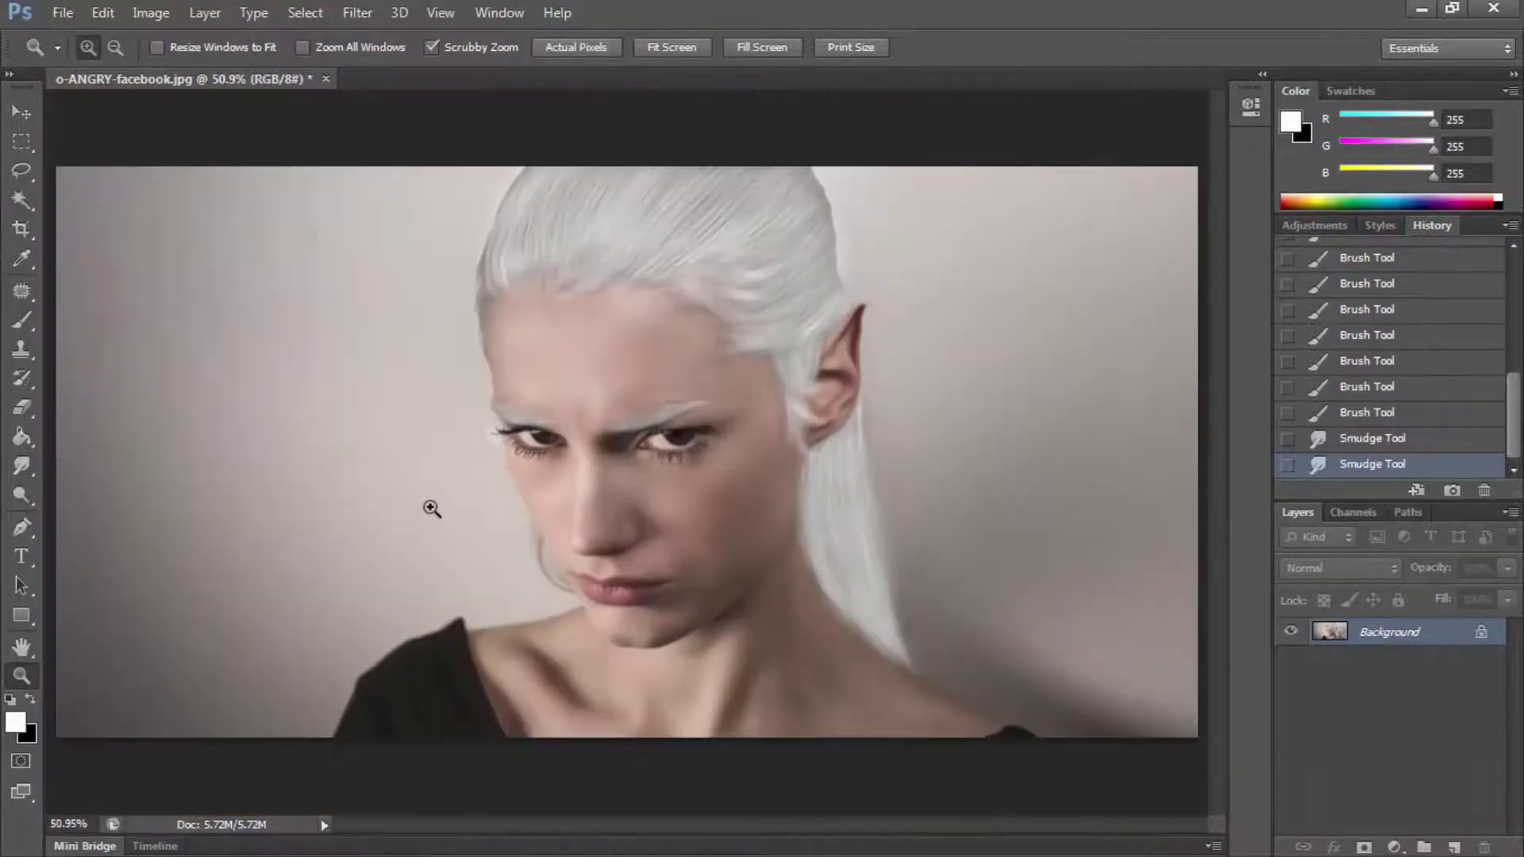
pyautogui.scroll(3, 510, 586)
pyautogui.scroll(2, 531, 578)
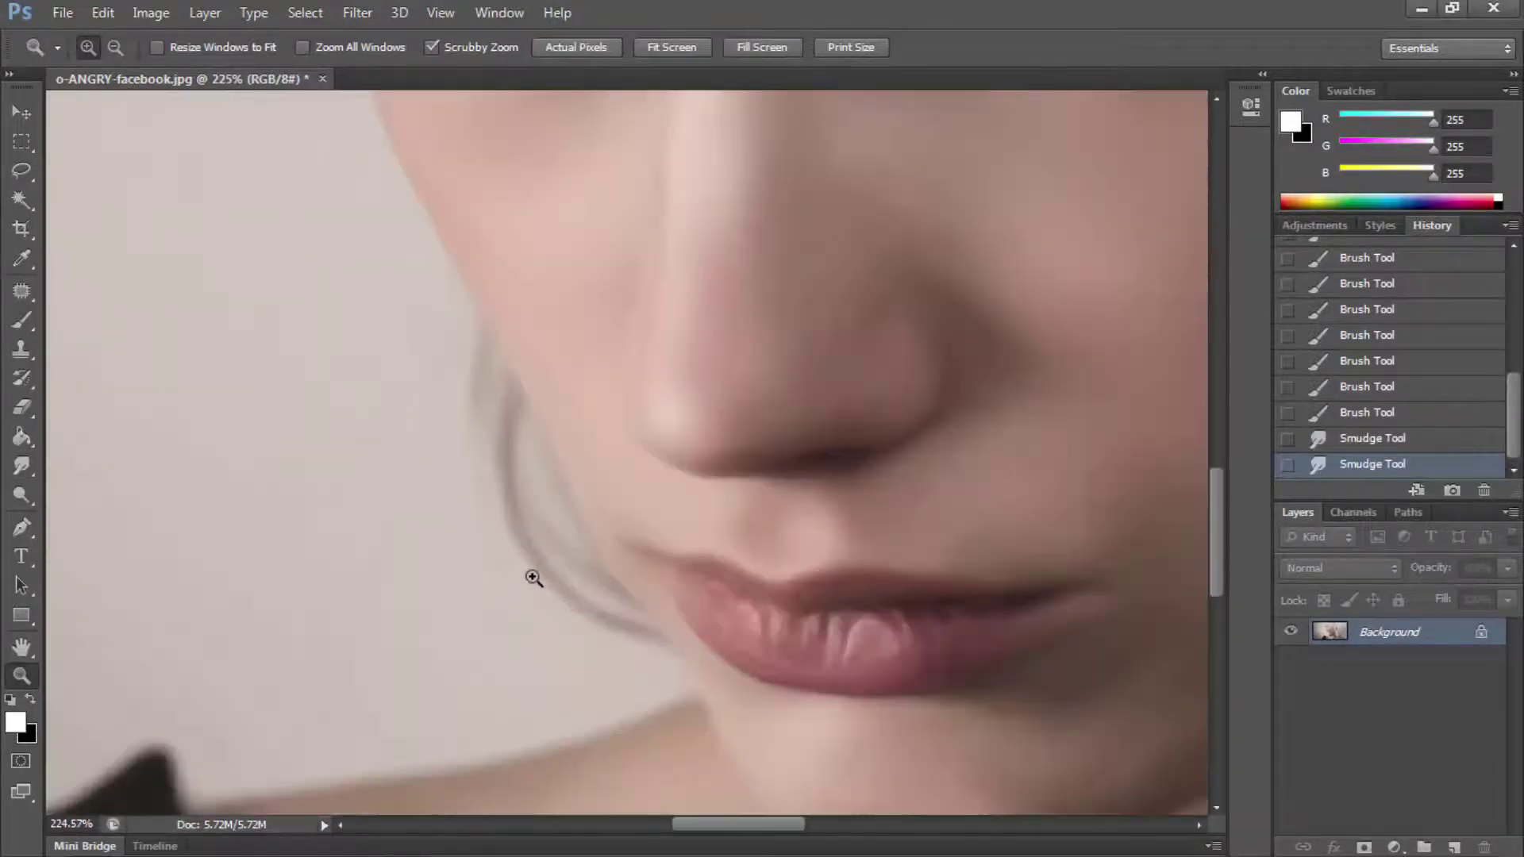
pyautogui.click(21, 291)
pyautogui.moveTo(493, 333); pyautogui.dragTo(381, 571)
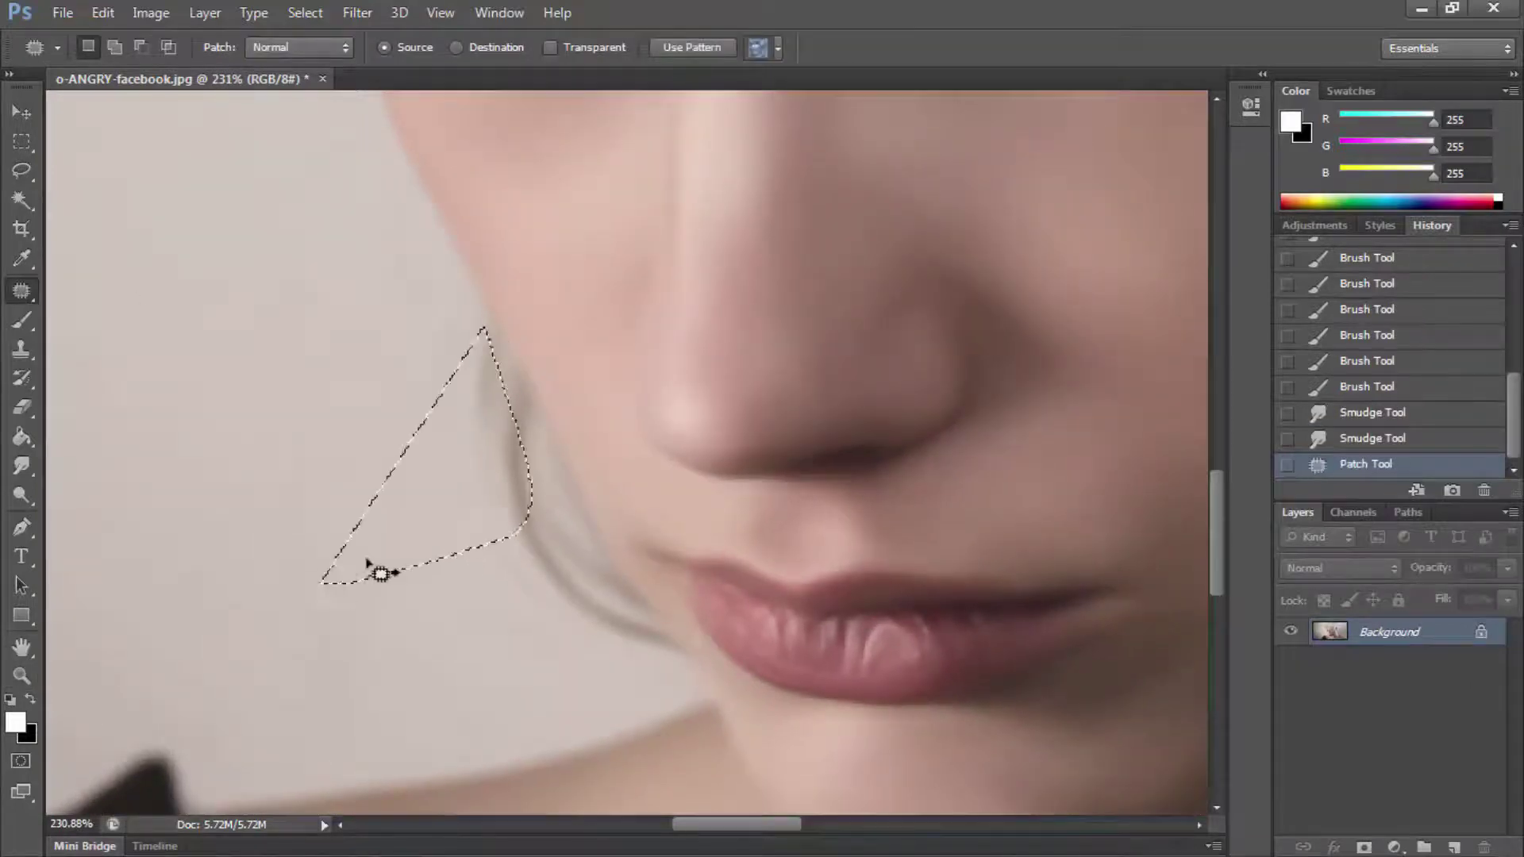
pyautogui.moveTo(428, 476); pyautogui.dragTo(247, 424)
pyautogui.hotkey('ctrl', 'd')
pyautogui.click(1366, 393)
# Step: Sample a light beige from the image and reset the brush set to the defaults
pyautogui.press('i')
pyautogui.click(119, 317)
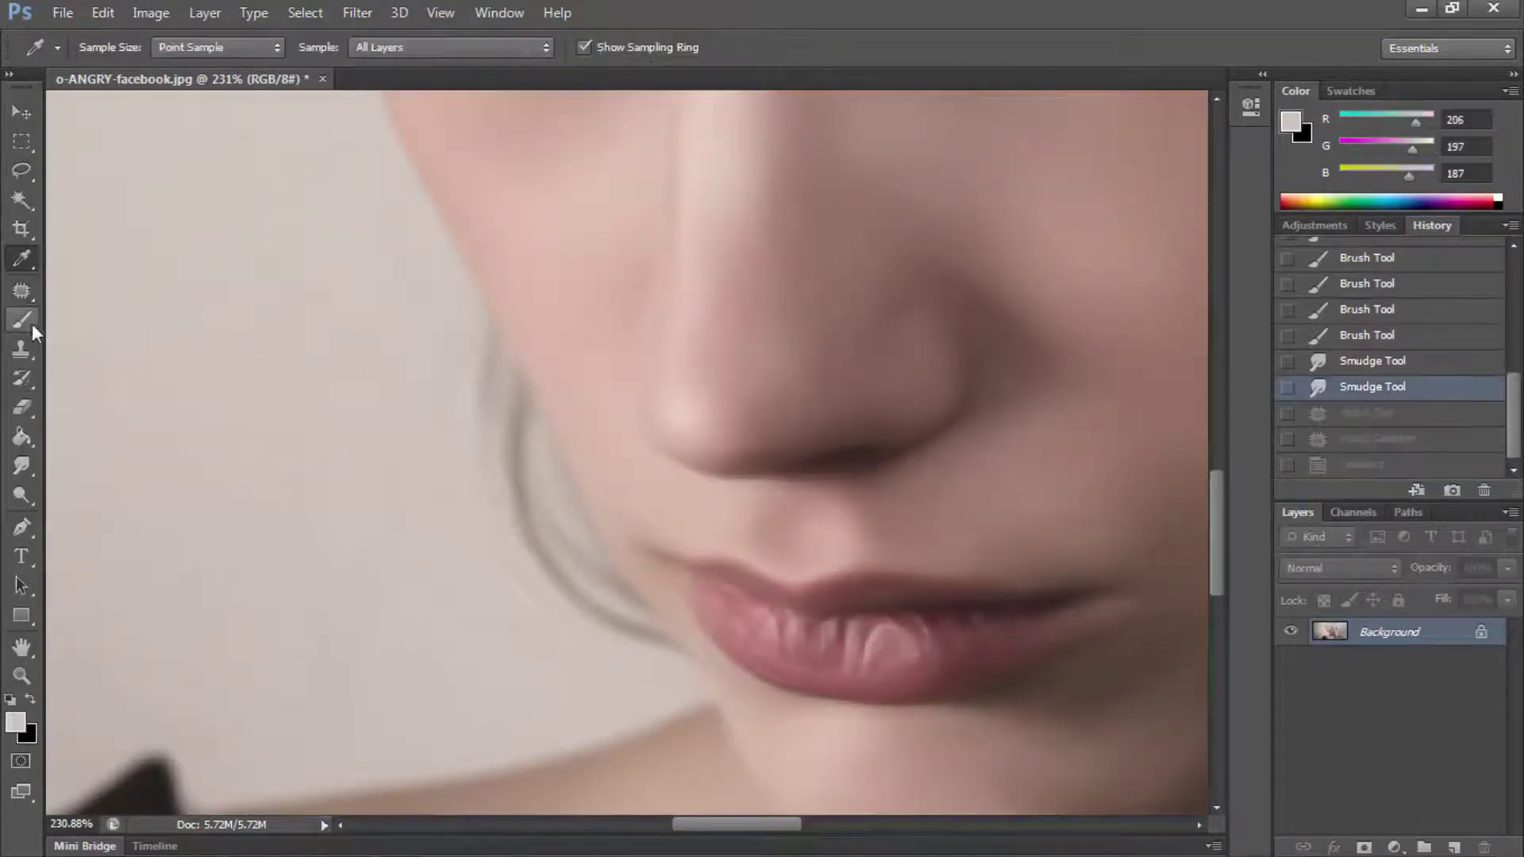
pyautogui.click(24, 321)
pyautogui.rightClick(401, 406)
pyautogui.click(673, 424)
pyautogui.click(334, 287)
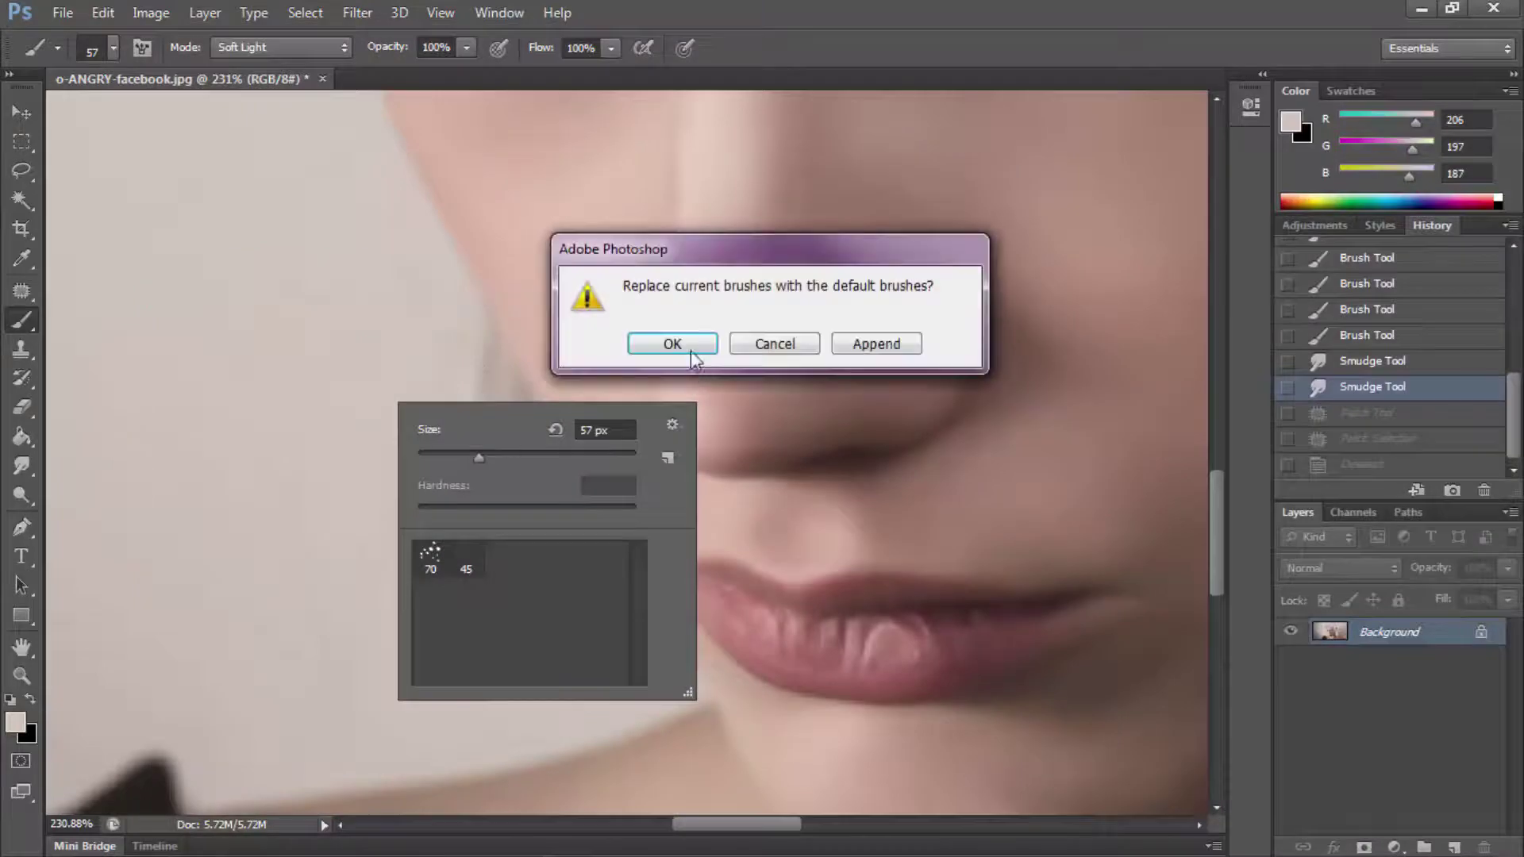
pyautogui.click(679, 344)
# Step: Paint a test dab beside the chin with a 39 px round brush, then discard it
pyautogui.click(461, 562)
pyautogui.moveTo(432, 458); pyautogui.dragTo(456, 456)
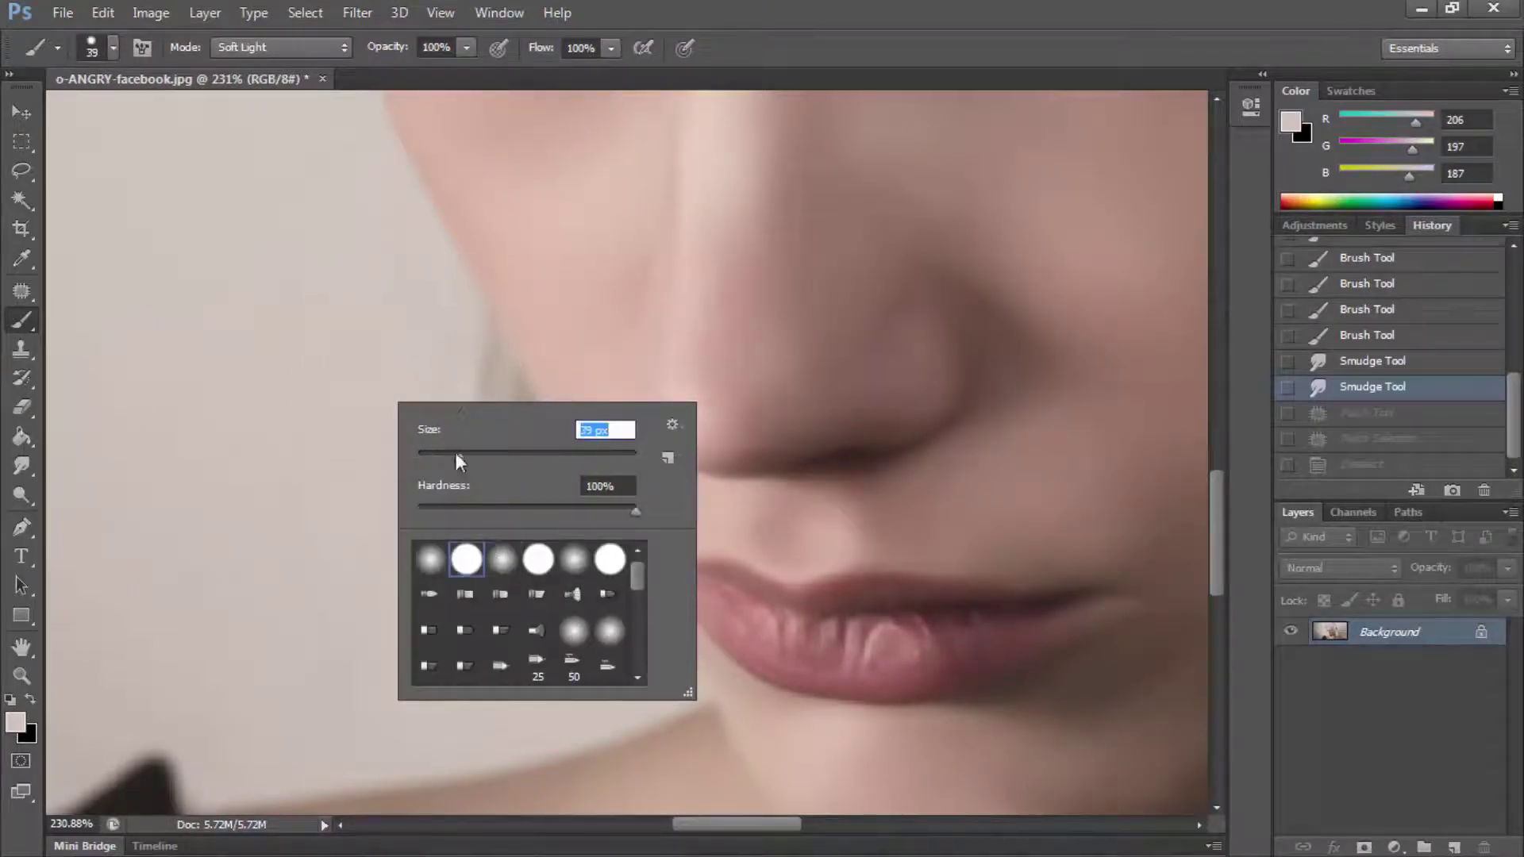
pyautogui.click(435, 346)
pyautogui.click(1312, 441)
# Step: Fit the image on screen, zoom in on the left eye, and pick the Burn tool
pyautogui.press('z')
pyautogui.hotkey('ctrl', '0')
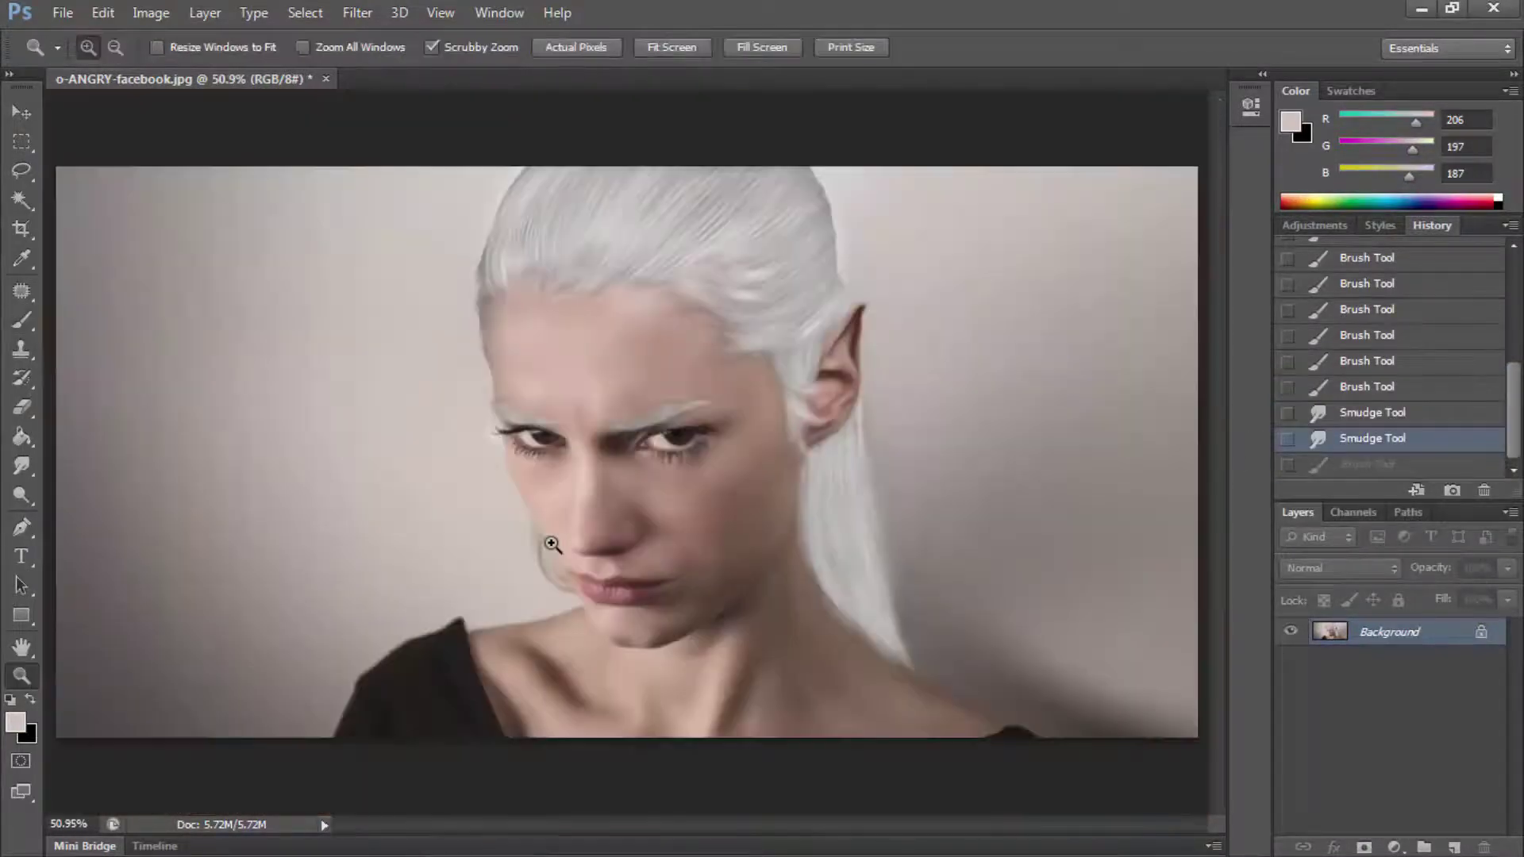
pyautogui.moveTo(512, 437)
pyautogui.mouseDown()
pyautogui.moveTo(534, 476)
pyautogui.moveTo(452, 401)
pyautogui.mouseUp()
pyautogui.click(21, 494)
# Step: Try burning the lower lashes and beside the eye with Highlights range, then undo the burns
pyautogui.click(452, 402)
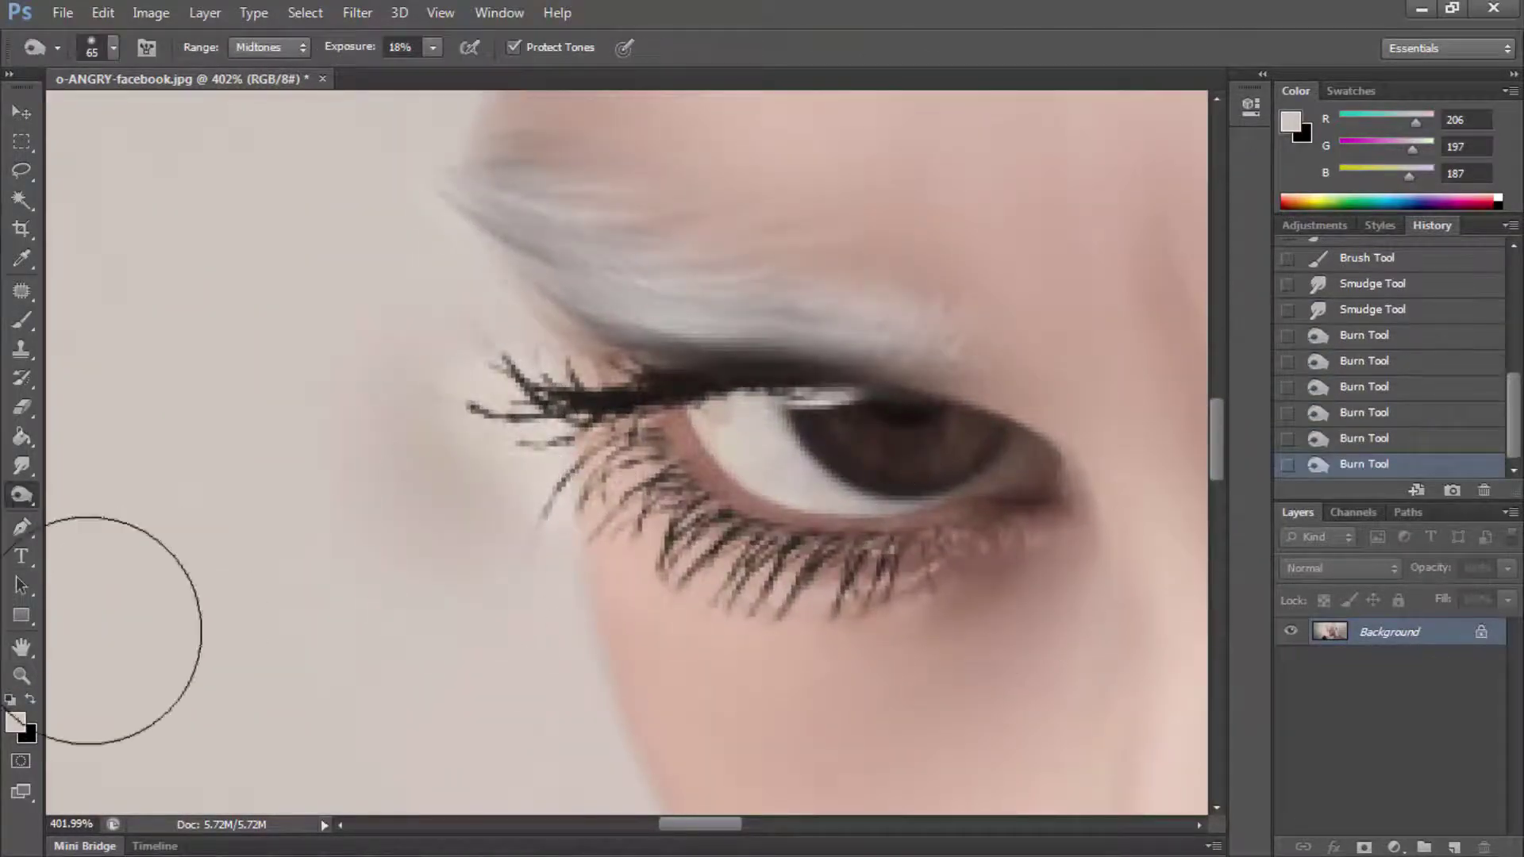
pyautogui.press('z')
pyautogui.moveTo(350, 571); pyautogui.dragTo(326, 603)
pyautogui.click(1364, 412)
pyautogui.click(1372, 309)
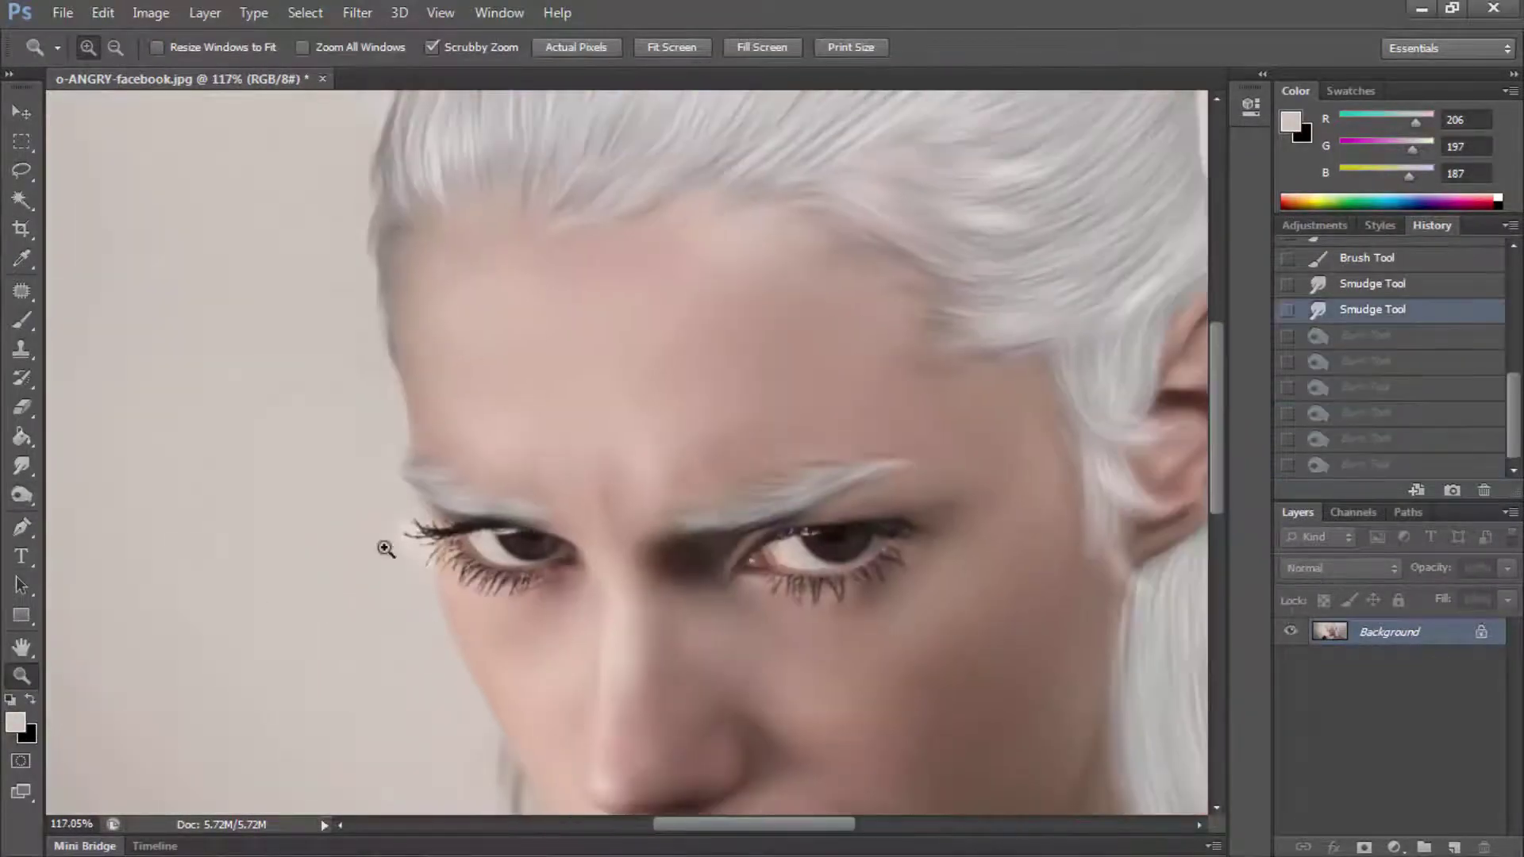
pyautogui.press('o')
pyautogui.rightClick(349, 534)
pyautogui.click(270, 47)
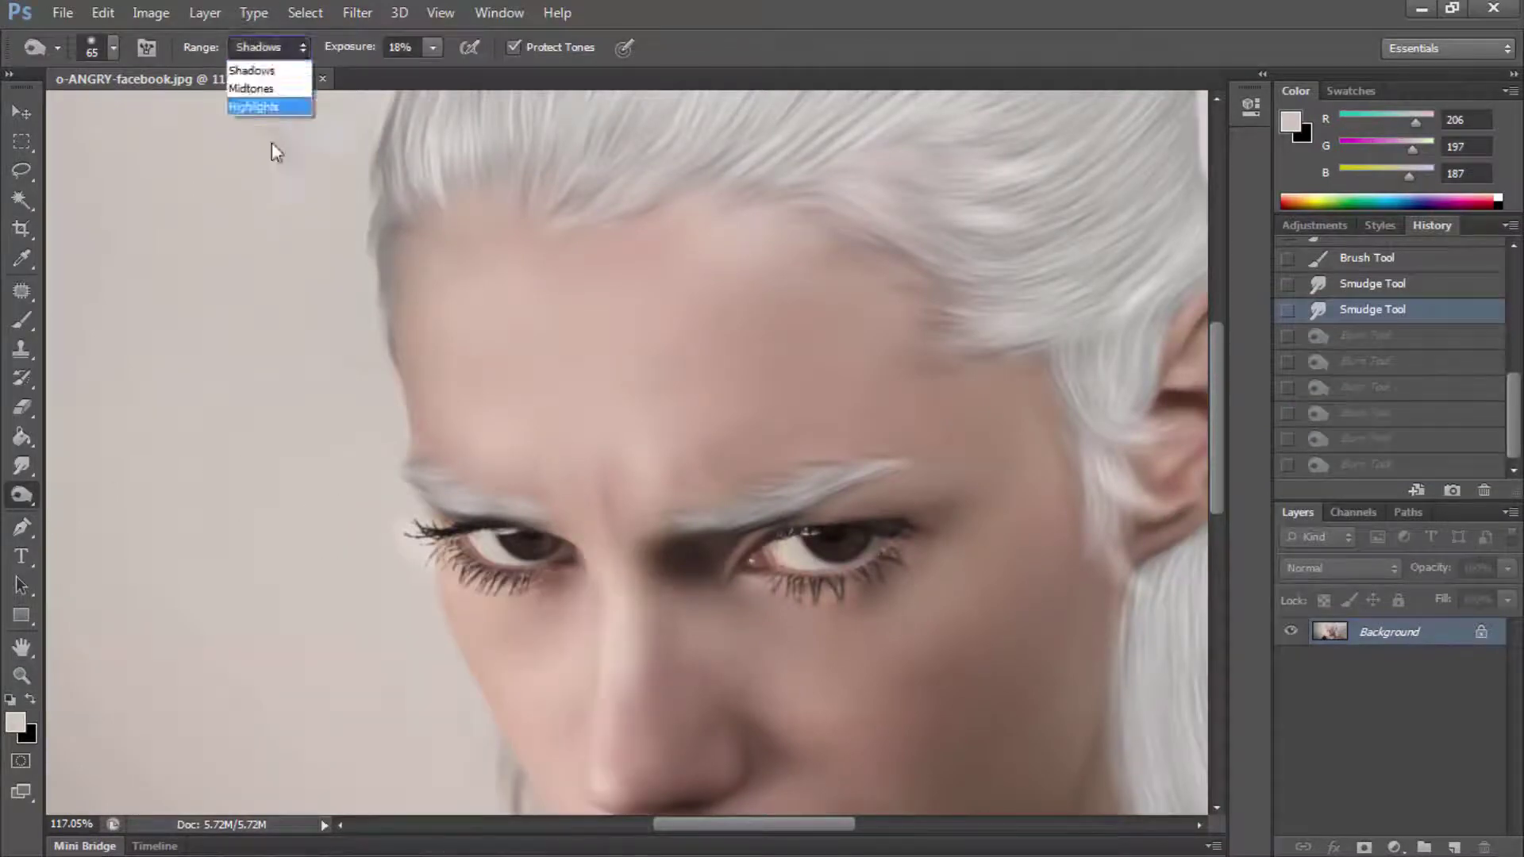
pyautogui.click(262, 104)
pyautogui.moveTo(410, 564); pyautogui.dragTo(433, 588)
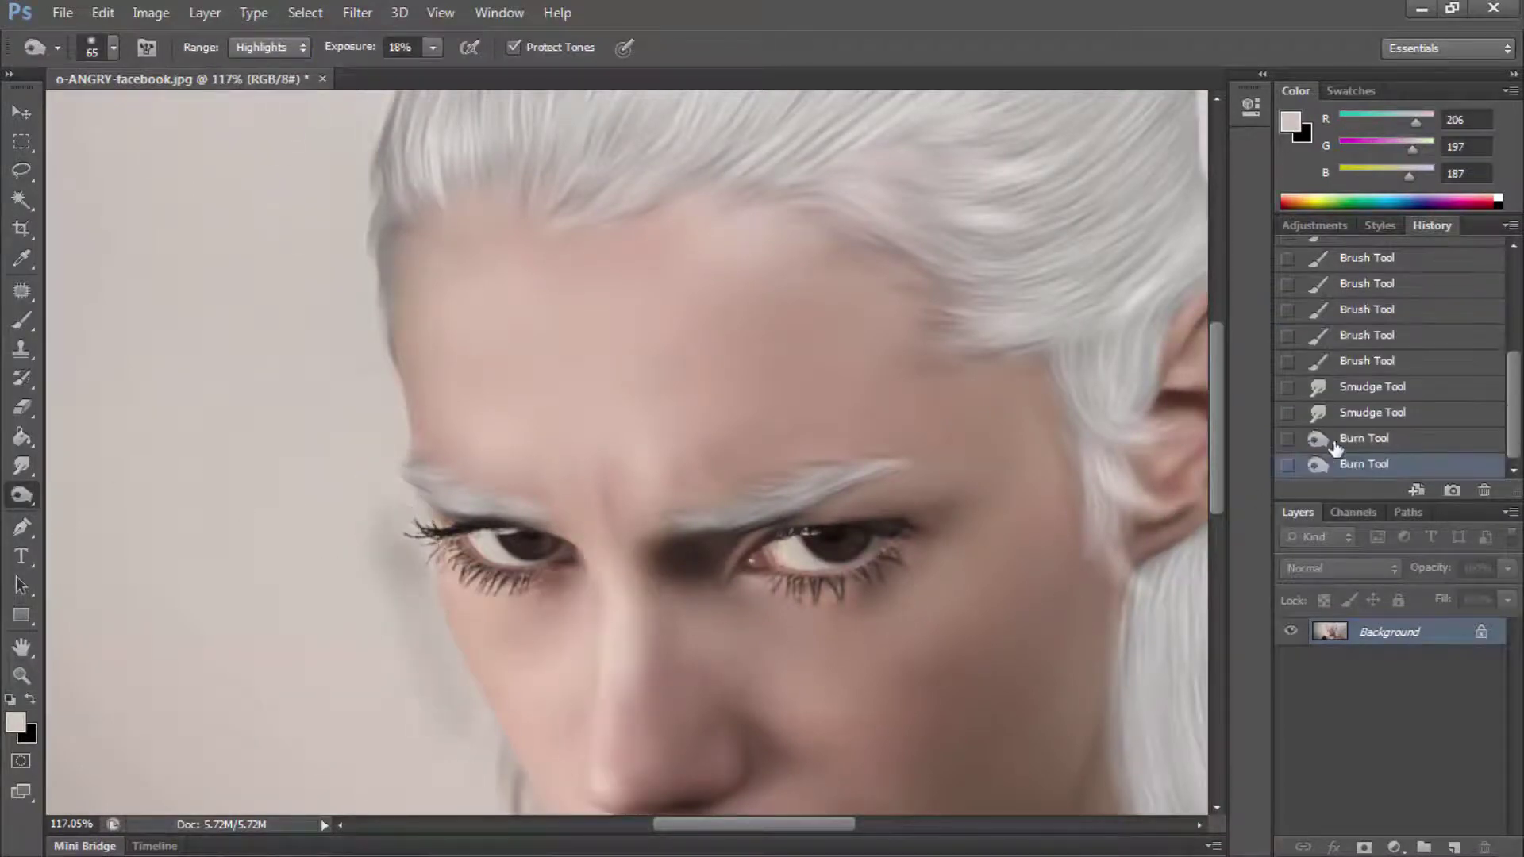
pyautogui.hotkey('ctrl', 'z')
# Step: Sample the background and paint beside the left eye's outer corner with a 33% Soft Light brush
pyautogui.press('z')
pyautogui.moveTo(380, 536); pyautogui.dragTo(516, 565)
pyautogui.press('i')
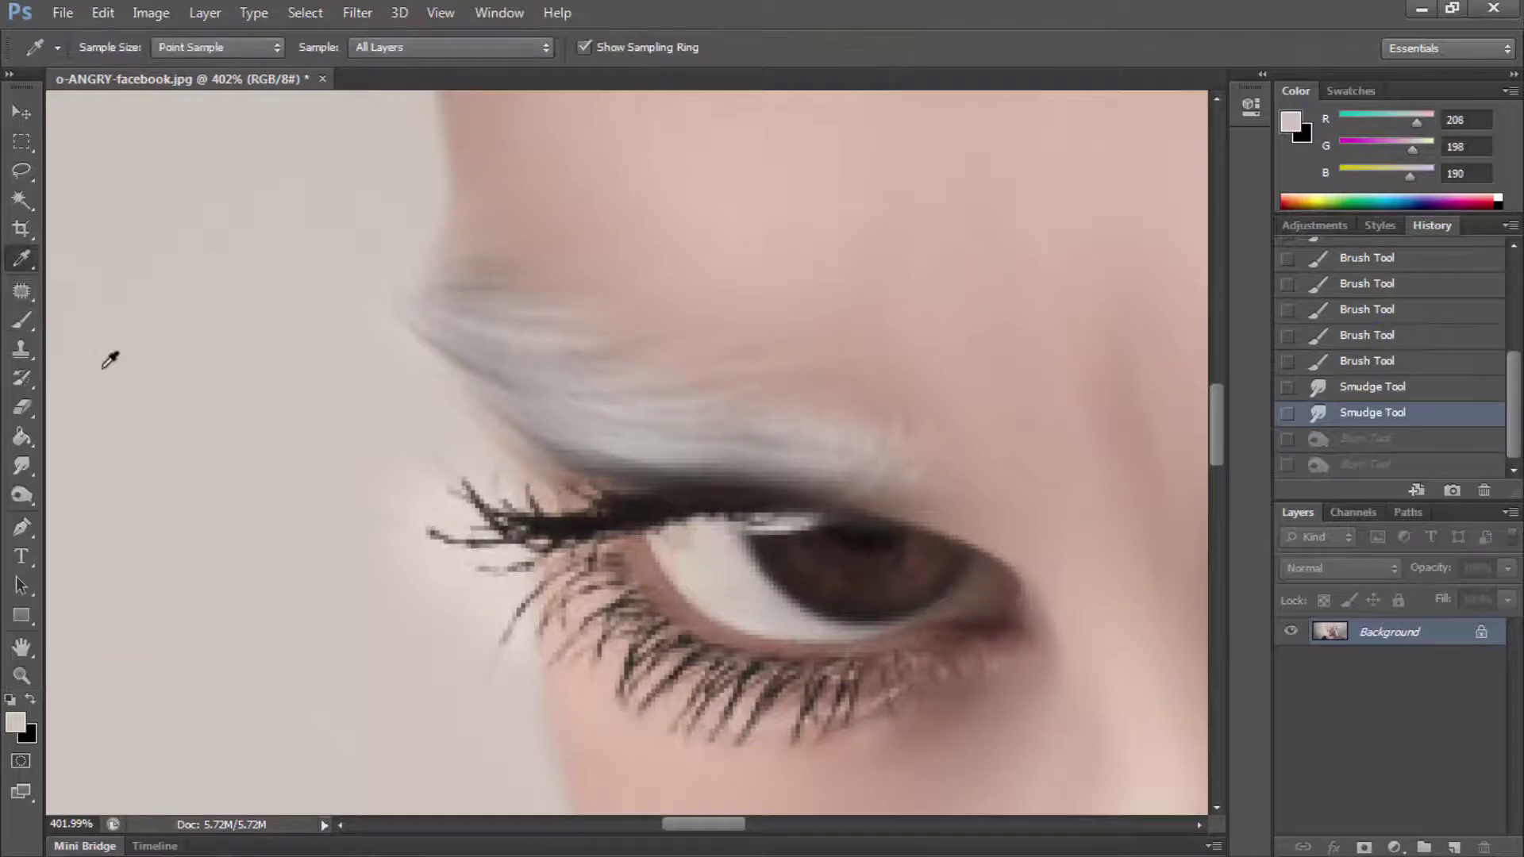
pyautogui.click(109, 358)
pyautogui.press('b')
pyautogui.click(466, 48)
pyautogui.moveTo(463, 69); pyautogui.dragTo(388, 70)
pyautogui.moveTo(425, 503); pyautogui.dragTo(467, 633)
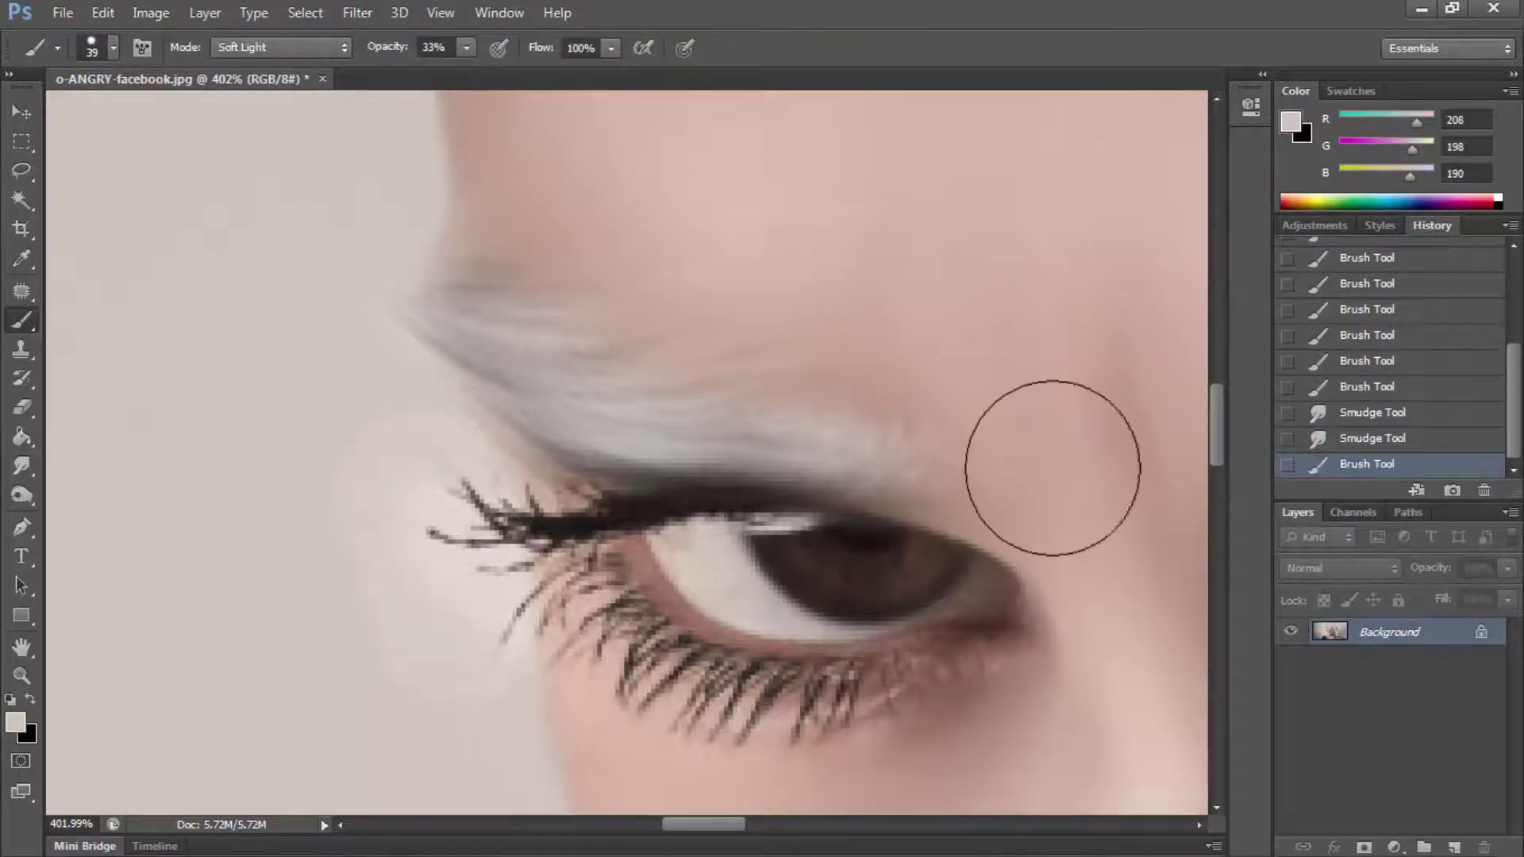
pyautogui.click(1358, 441)
pyautogui.rightClick(714, 681)
pyautogui.press('Return')
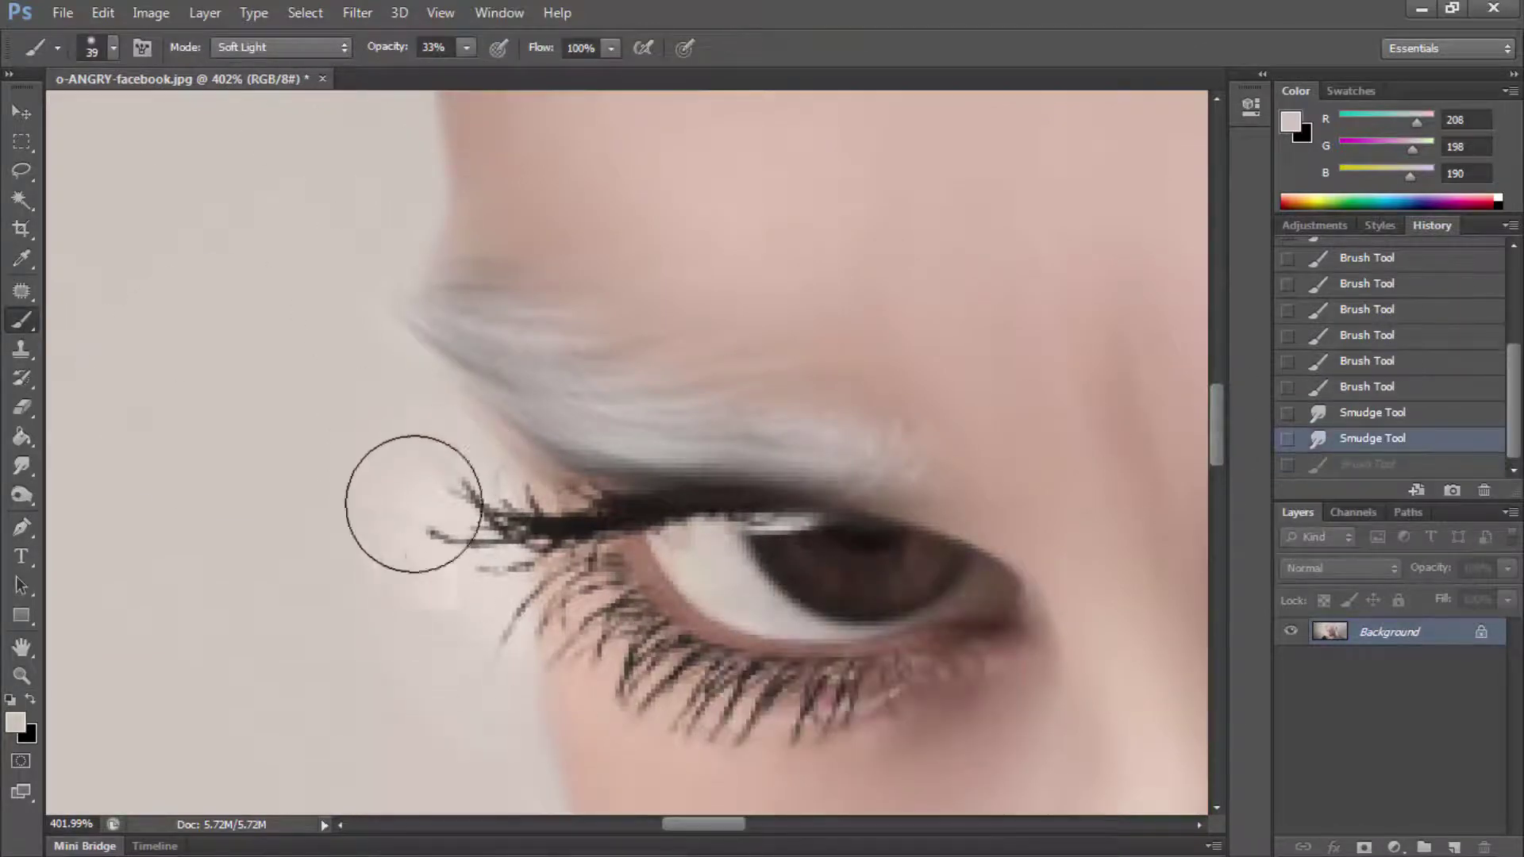
pyautogui.moveTo(418, 500); pyautogui.dragTo(358, 406)
# Step: With the whole face in view, resample the background and repaint the left eye's outer corner
pyautogui.press('z')
pyautogui.rightClick(181, 632)
pyautogui.click(212, 644)
pyautogui.click(476, 421)
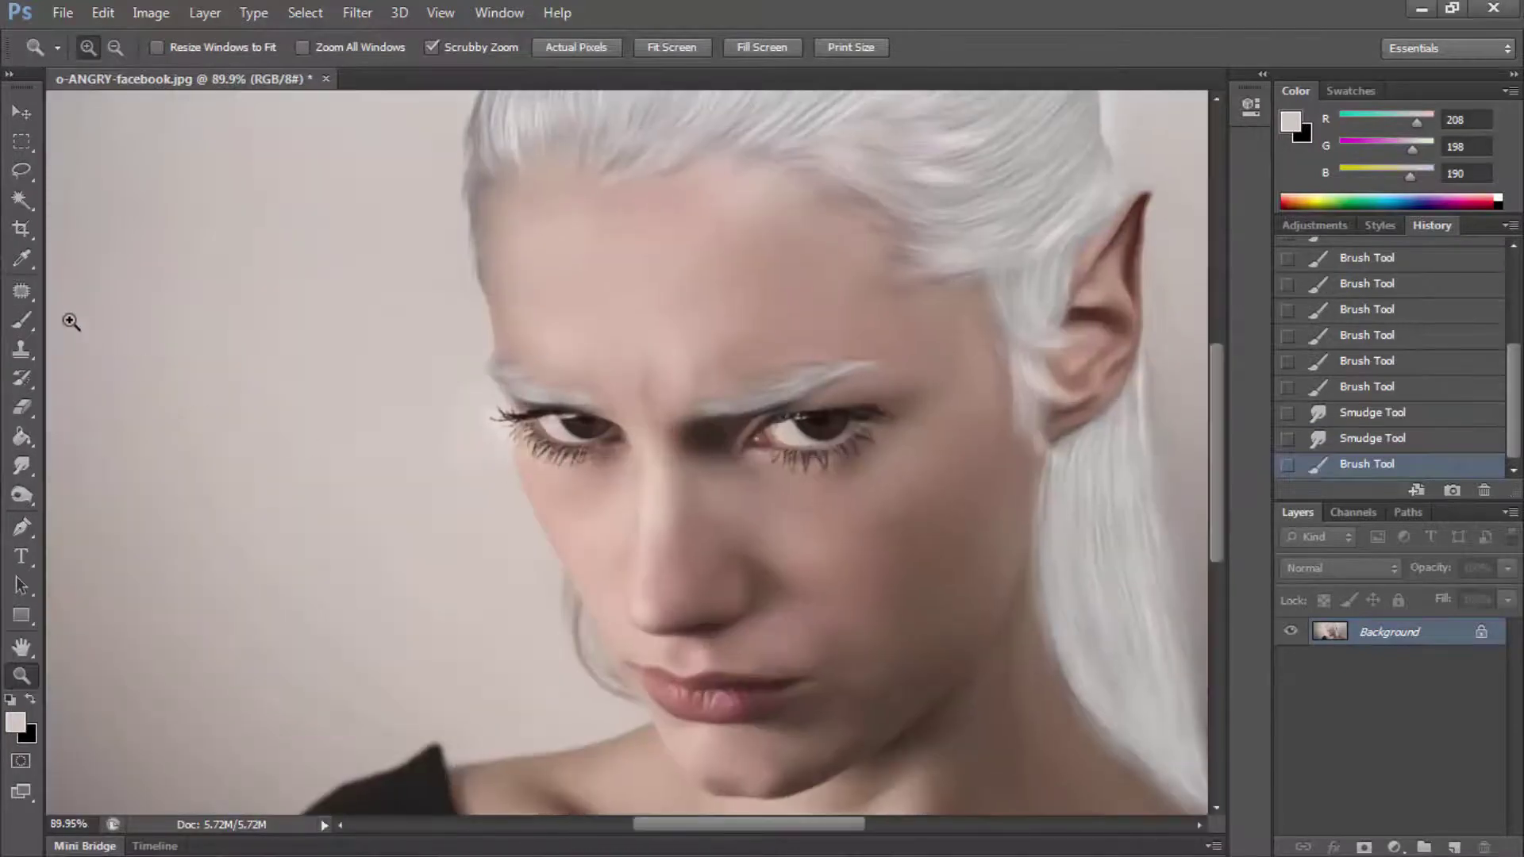
pyautogui.press('b')
pyautogui.moveTo(483, 421); pyautogui.dragTo(512, 448)
pyautogui.keyDown('alt'); pyautogui.click(136, 432); pyautogui.keyUp('alt')
pyautogui.moveTo(508, 444)
pyautogui.mouseDown()
pyautogui.moveTo(499, 409)
pyautogui.moveTo(500, 429)
pyautogui.mouseUp()
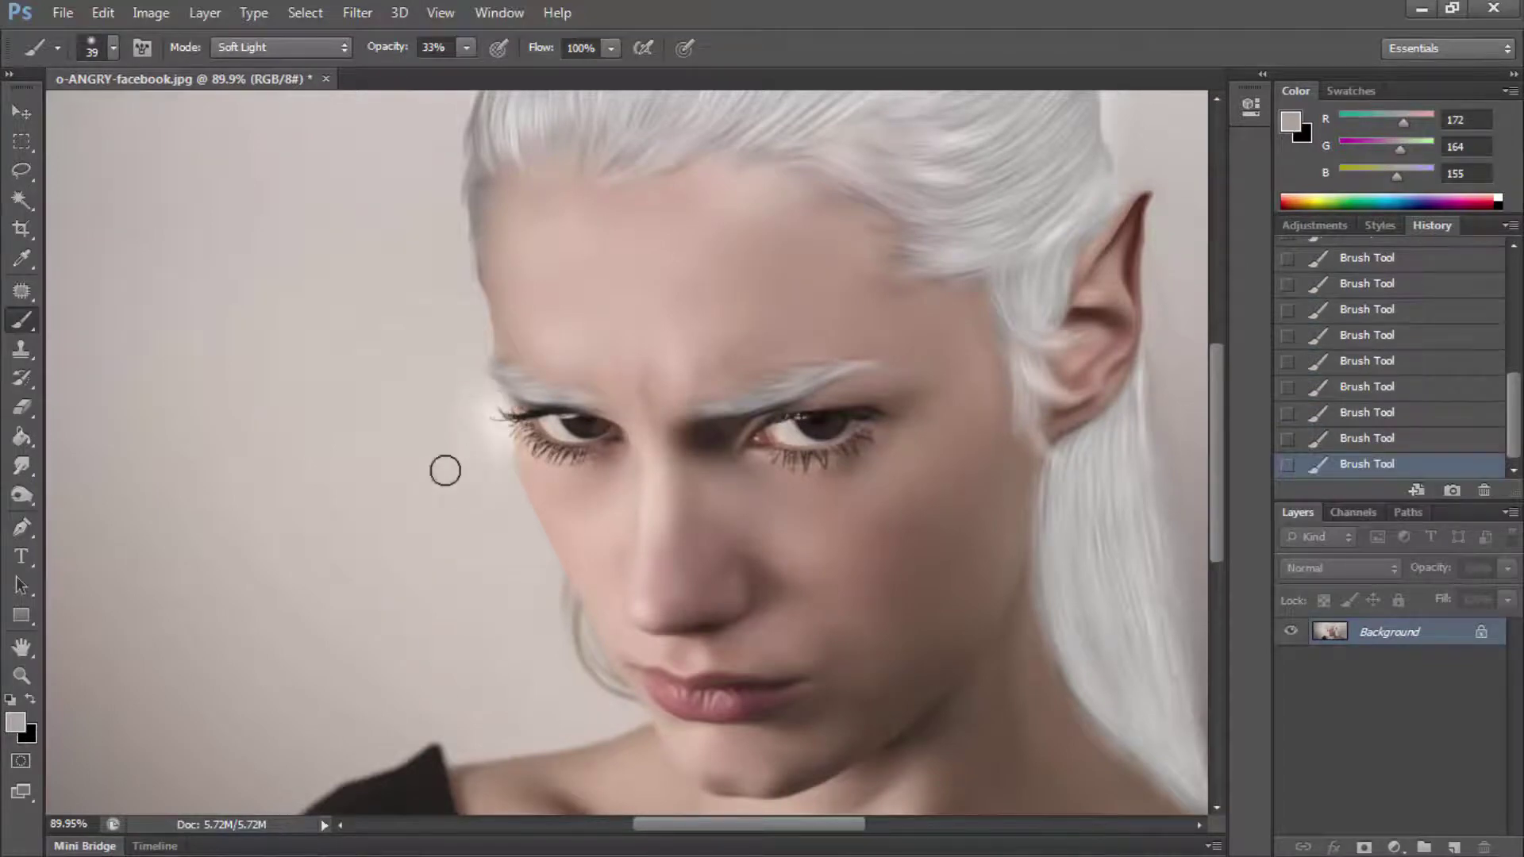
# Step: Switch the brush to Darken, step back in History, and repaint the corner with a lighter sample
pyautogui.click(278, 47)
pyautogui.click(254, 160)
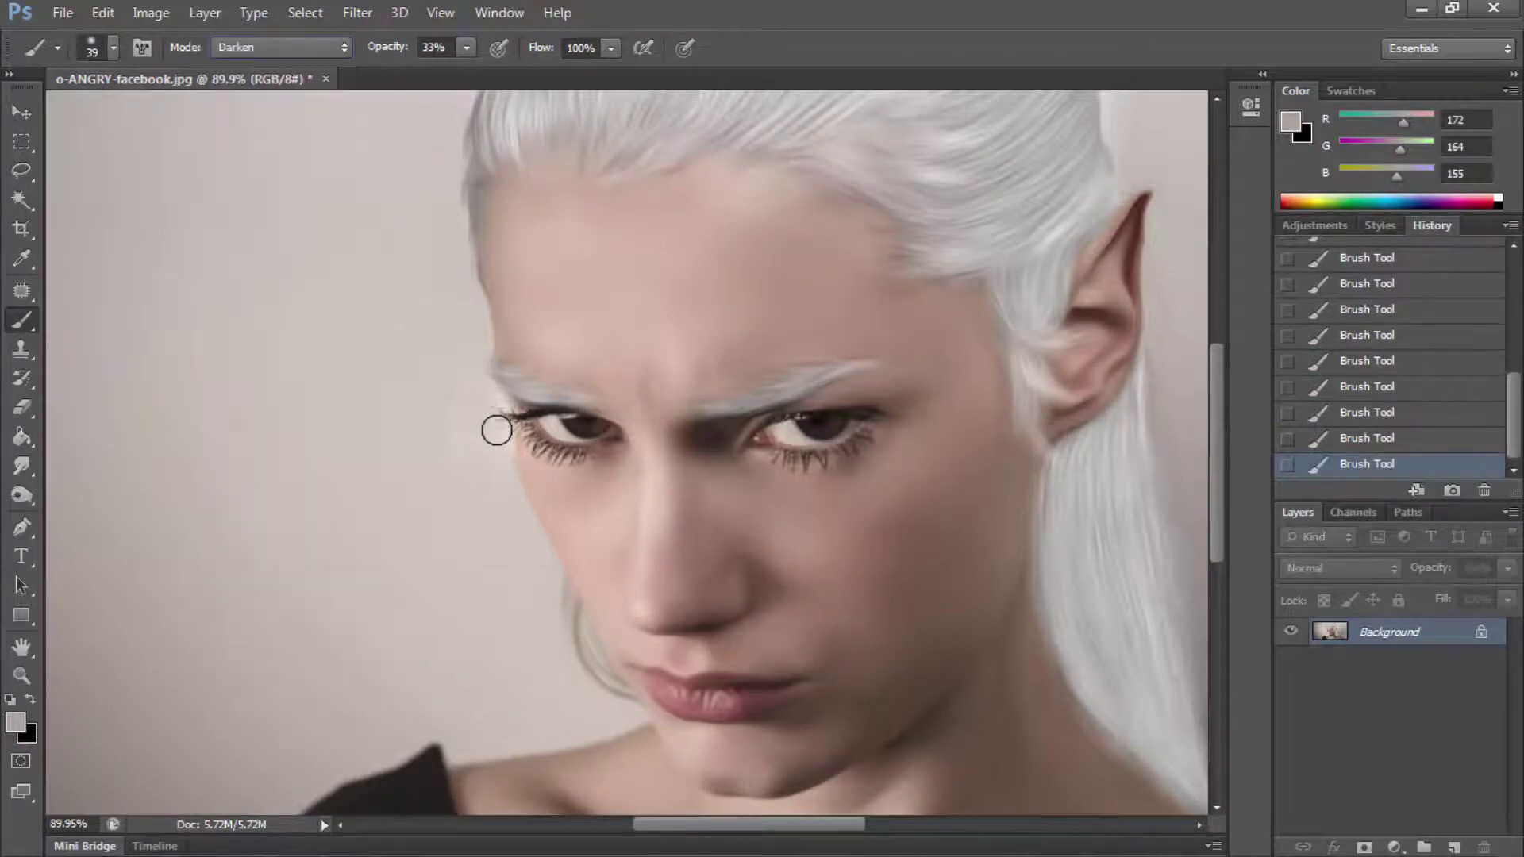
pyautogui.click(1328, 413)
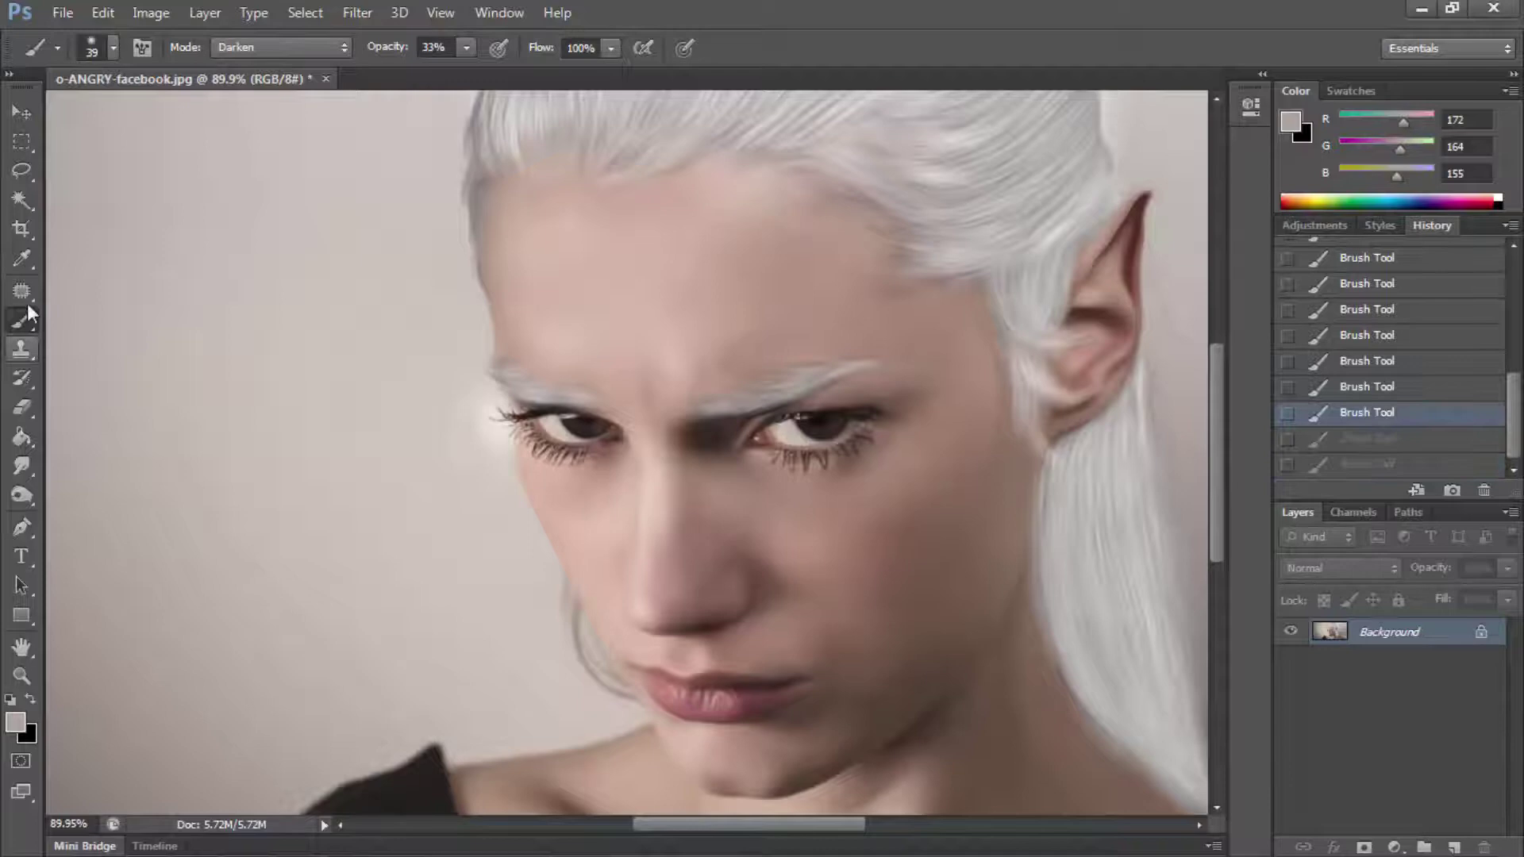
pyautogui.keyDown('alt'); pyautogui.click(497, 467); pyautogui.keyUp('alt')
pyautogui.click(502, 447)
pyautogui.moveTo(502, 446); pyautogui.dragTo(488, 406)
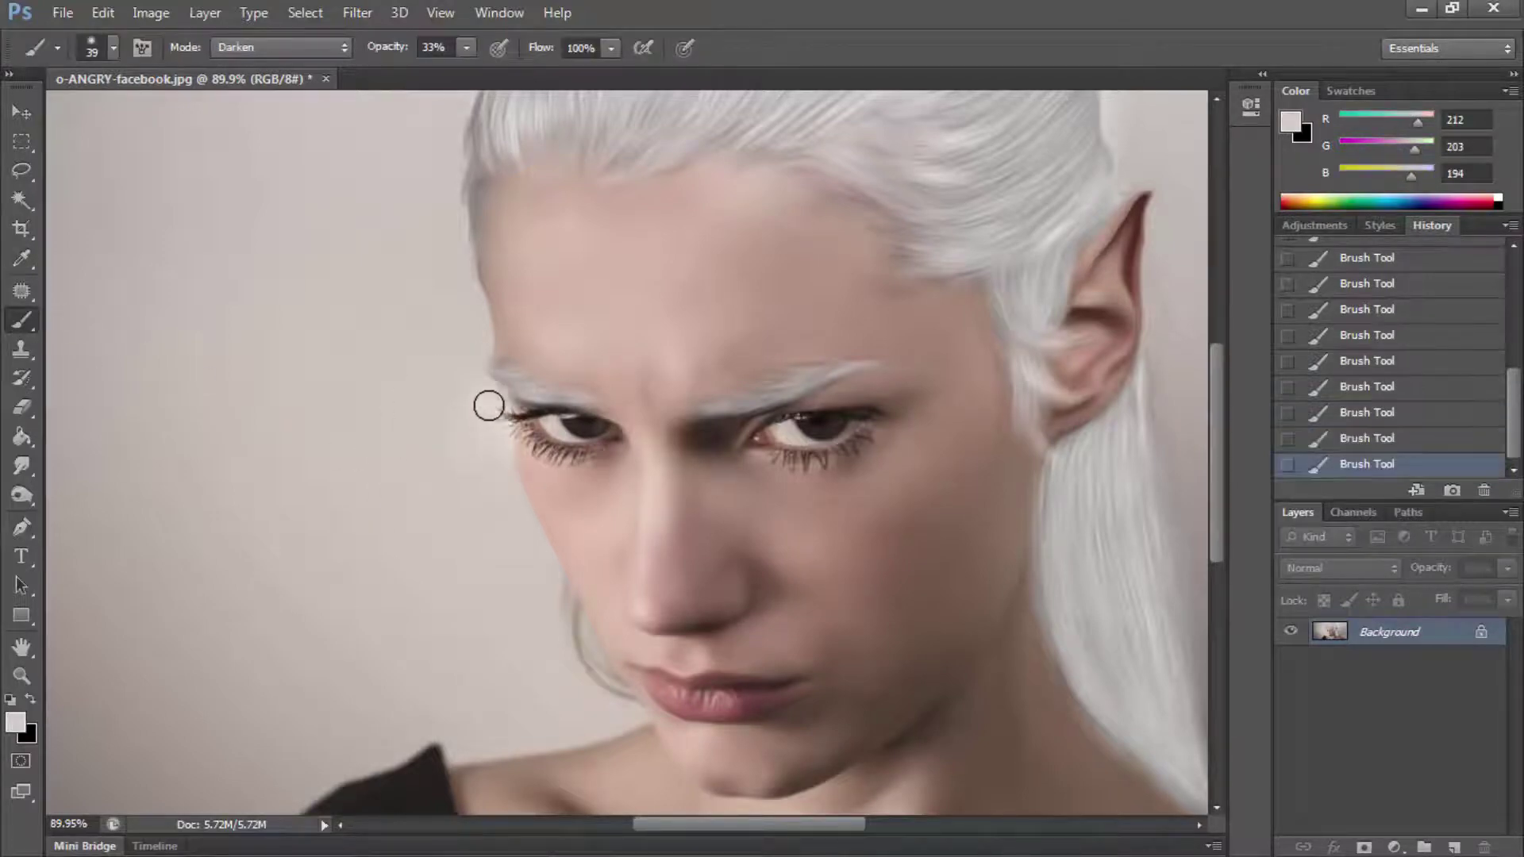
pyautogui.click(20, 679)
# Step: Zoom in on the nose and lips, set the brush back to Soft Light, and undo two strokes
pyautogui.moveTo(521, 544); pyautogui.dragTo(680, 612)
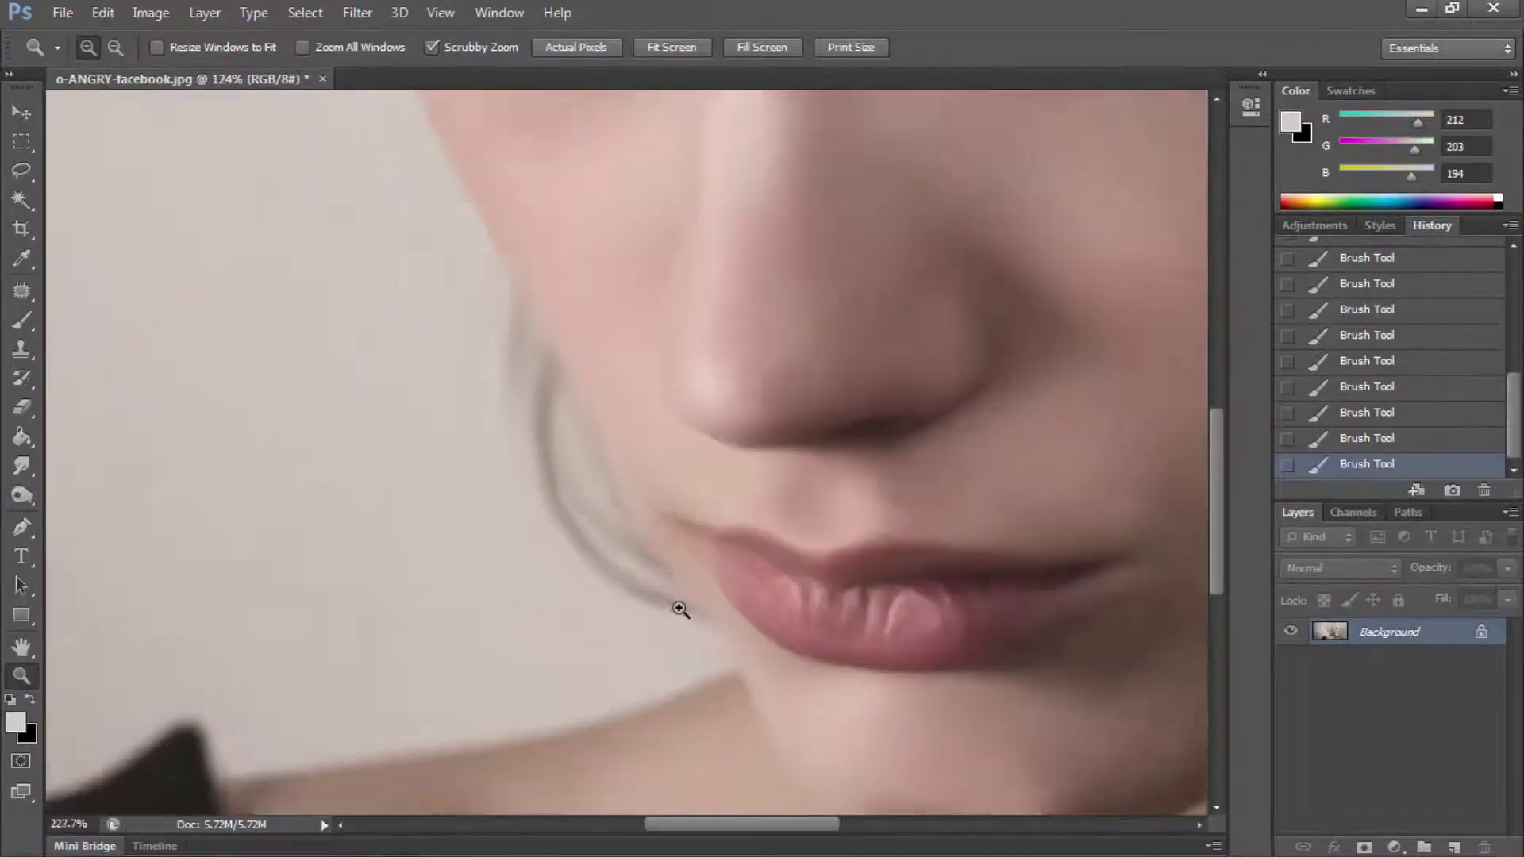
pyautogui.click(22, 320)
pyautogui.click(278, 47)
pyautogui.click(246, 398)
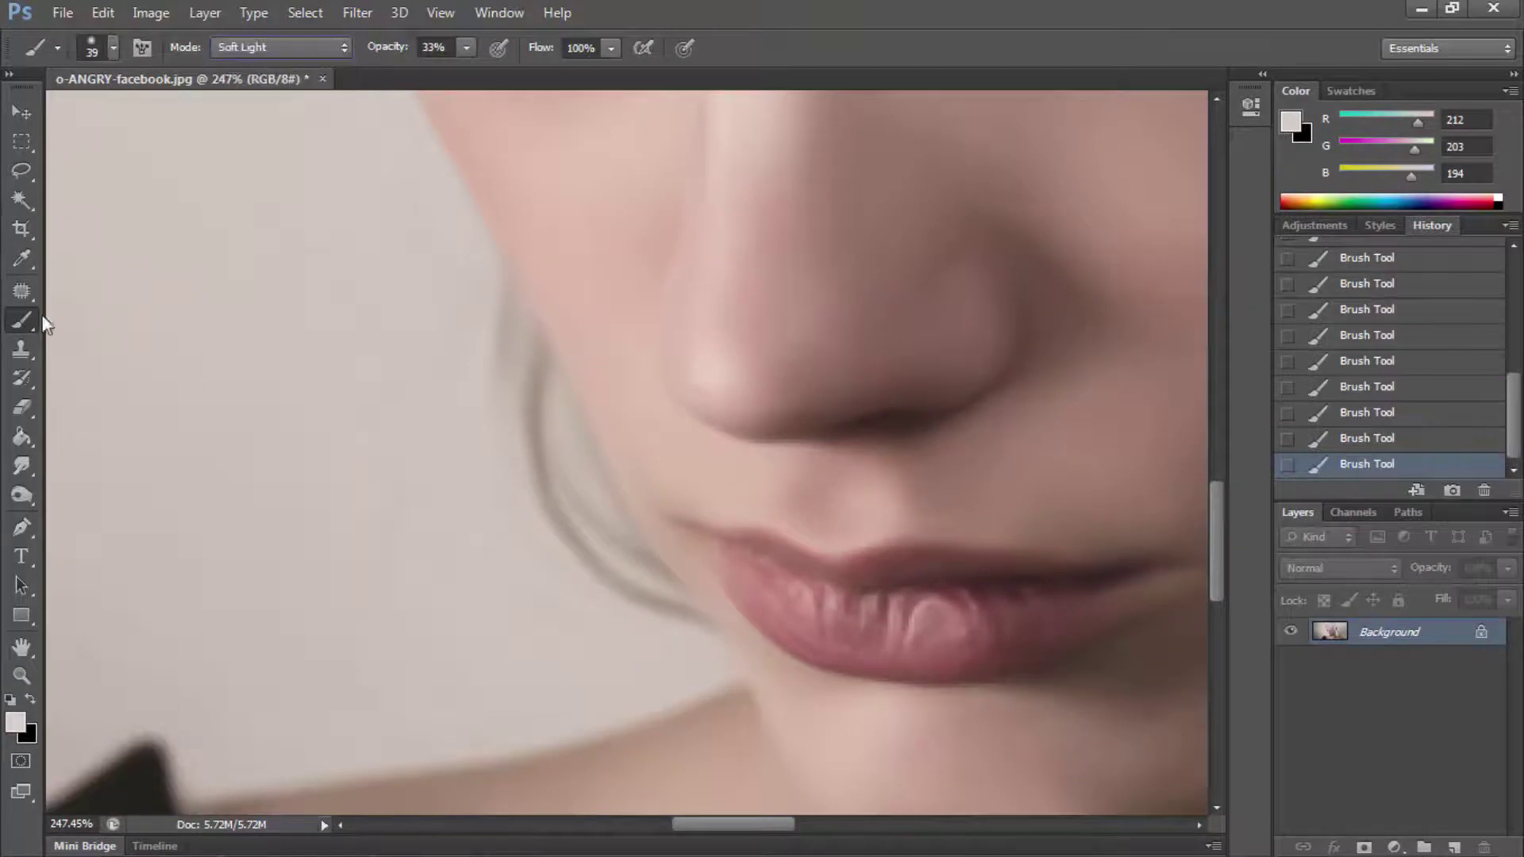
pyautogui.keyDown('alt'); pyautogui.click(482, 433); pyautogui.keyUp('alt')
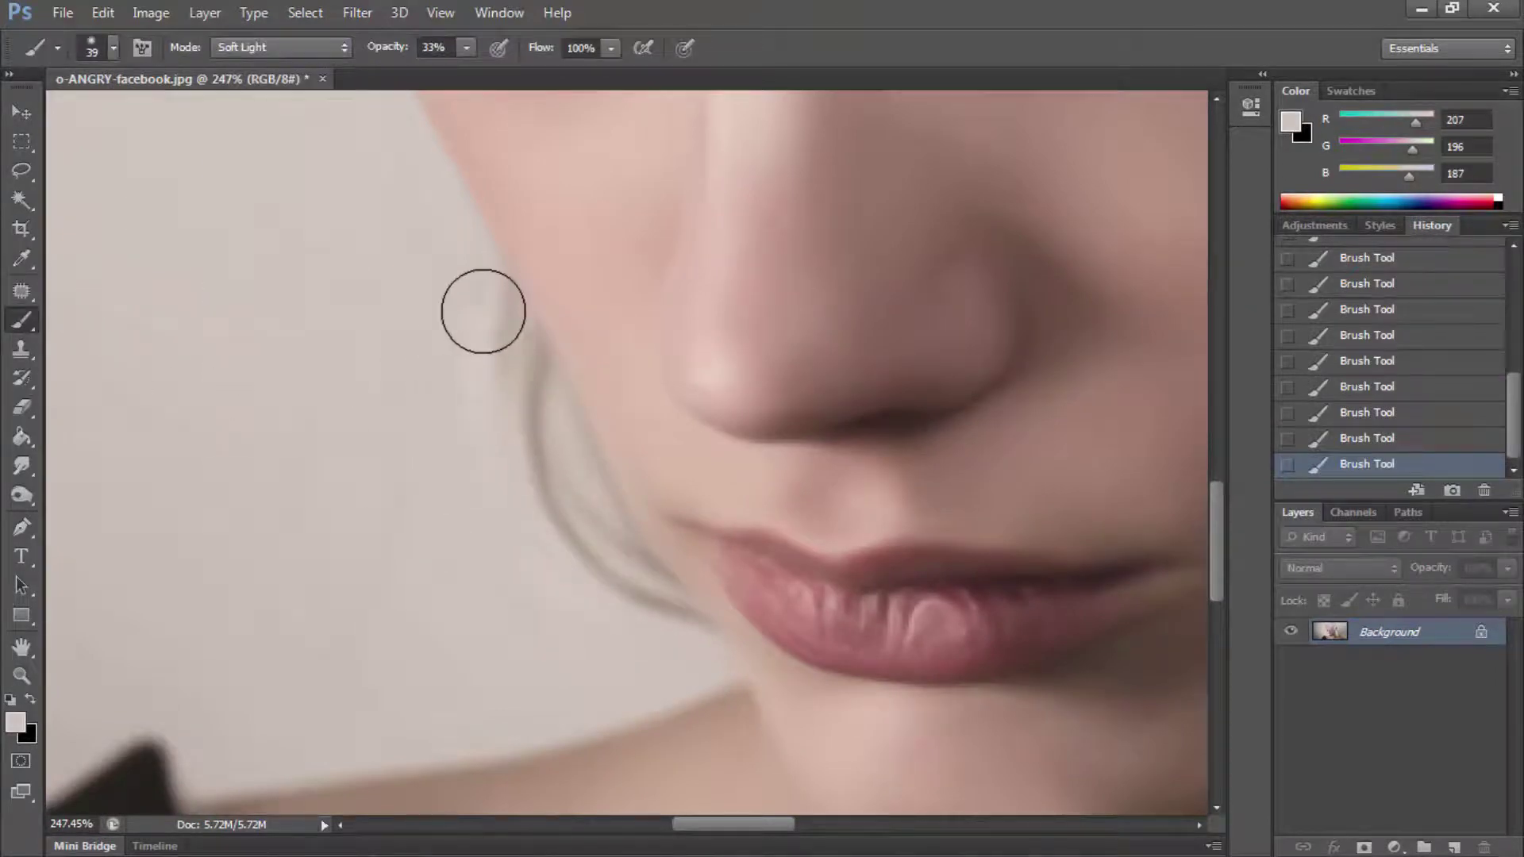
pyautogui.click(1328, 421)
# Step: Patch three stray hair strands beside the cheek with clean background
pyautogui.click(31, 289)
pyautogui.moveTo(508, 401)
pyautogui.mouseDown()
pyautogui.moveTo(528, 517)
pyautogui.moveTo(508, 401)
pyautogui.mouseUp()
pyautogui.moveTo(528, 453); pyautogui.dragTo(358, 538)
pyautogui.hotkey('ctrl', 'd')
pyautogui.moveTo(536, 344)
pyautogui.mouseDown()
pyautogui.moveTo(504, 361)
pyautogui.moveTo(512, 452)
pyautogui.mouseUp()
pyautogui.hotkey('ctrl', 'd')
pyautogui.moveTo(665, 580); pyautogui.dragTo(675, 592)
pyautogui.moveTo(527, 561); pyautogui.dragTo(265, 517)
pyautogui.hotkey('ctrl', 'd')
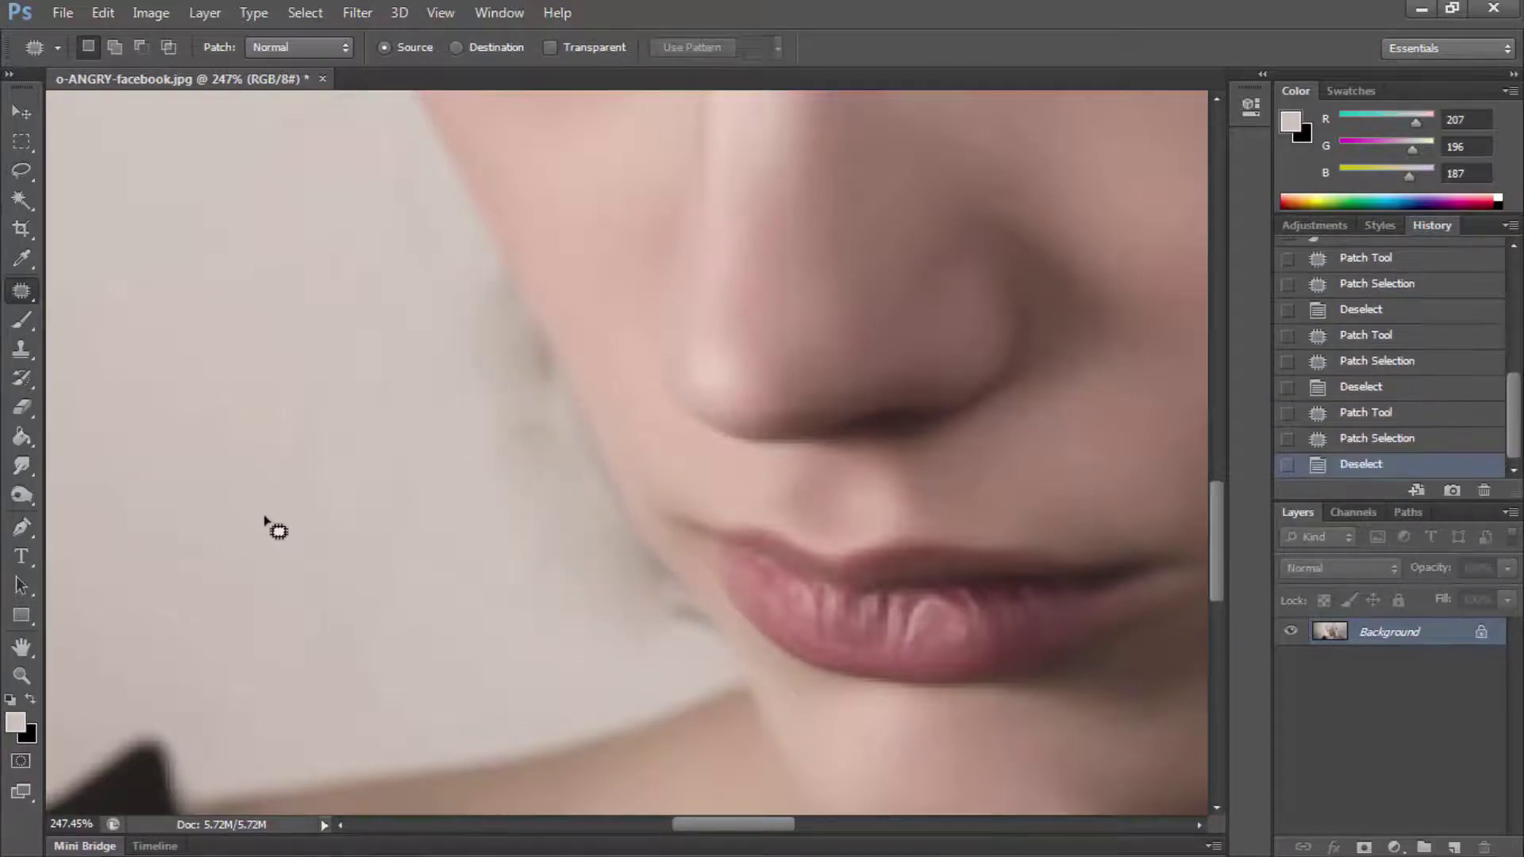
pyautogui.moveTo(524, 405)
pyautogui.mouseDown()
pyautogui.moveTo(421, 527)
pyautogui.moveTo(306, 622)
pyautogui.moveTo(477, 612)
pyautogui.moveTo(428, 466)
pyautogui.mouseUp()
pyautogui.hotkey('ctrl', 'd')
pyautogui.hotkey('ctrl', 'd')
# Step: Zoom in around the cheek and patch away the remaining stray hair
pyautogui.hotkey('ctrl', 'd')
pyautogui.press('z')
pyautogui.hotkey('ctrl', '0')
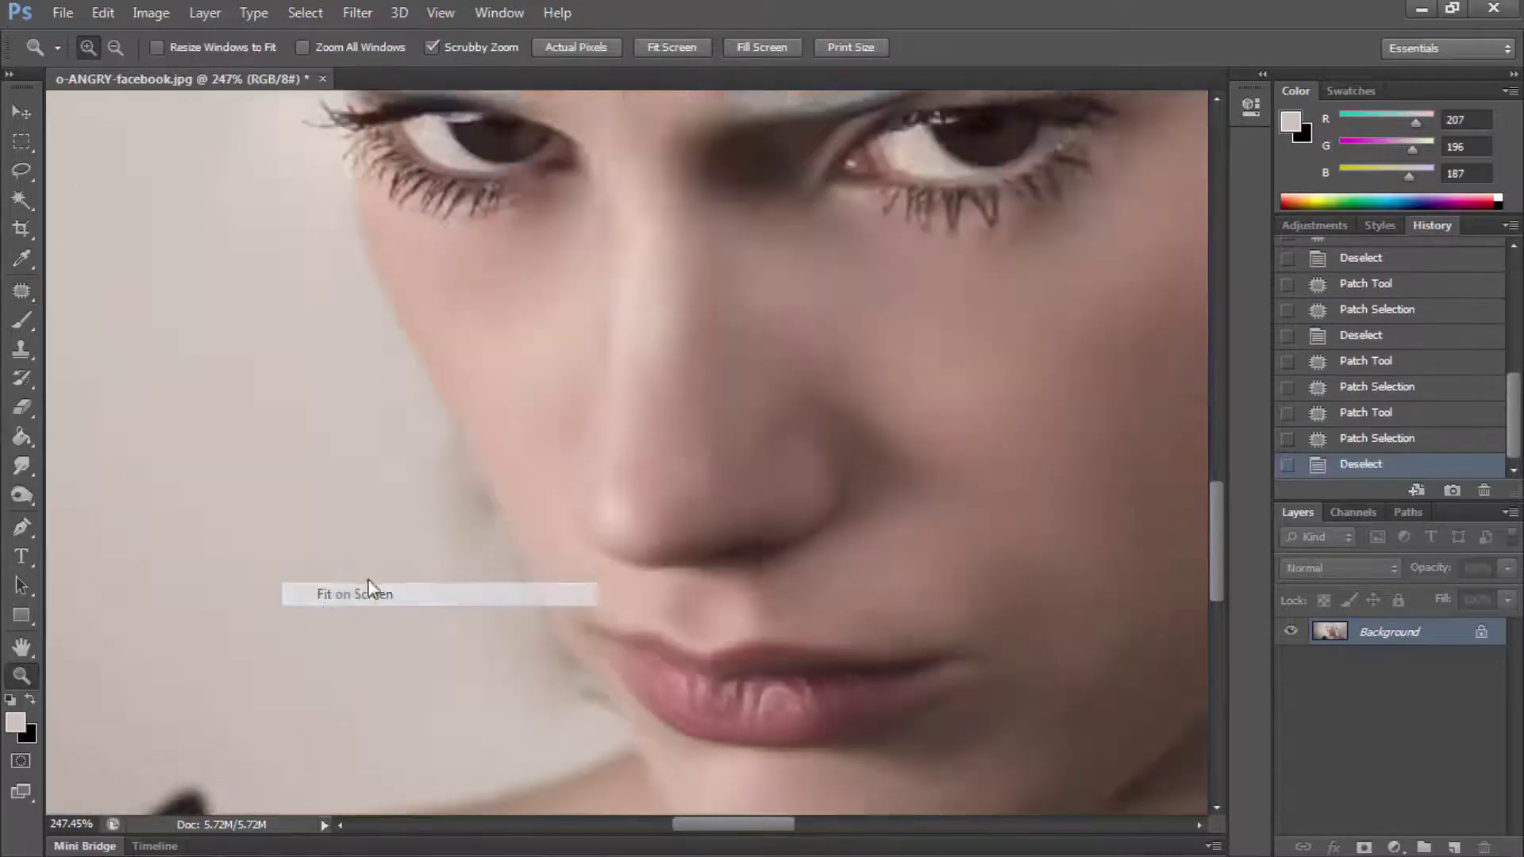
pyautogui.moveTo(543, 609)
pyautogui.mouseDown()
pyautogui.moveTo(586, 613)
pyautogui.moveTo(680, 554)
pyautogui.moveTo(564, 585)
pyautogui.moveTo(419, 362)
pyautogui.moveTo(438, 392)
pyautogui.mouseUp()
pyautogui.press('j')
pyautogui.moveTo(556, 586)
pyautogui.mouseDown()
pyautogui.moveTo(391, 531)
pyautogui.moveTo(436, 413)
pyautogui.mouseUp()
pyautogui.hotkey('ctrl', 'd')
# Step: Blur the cheek edge beside the nose and mouth against the background
pyautogui.click(22, 495)
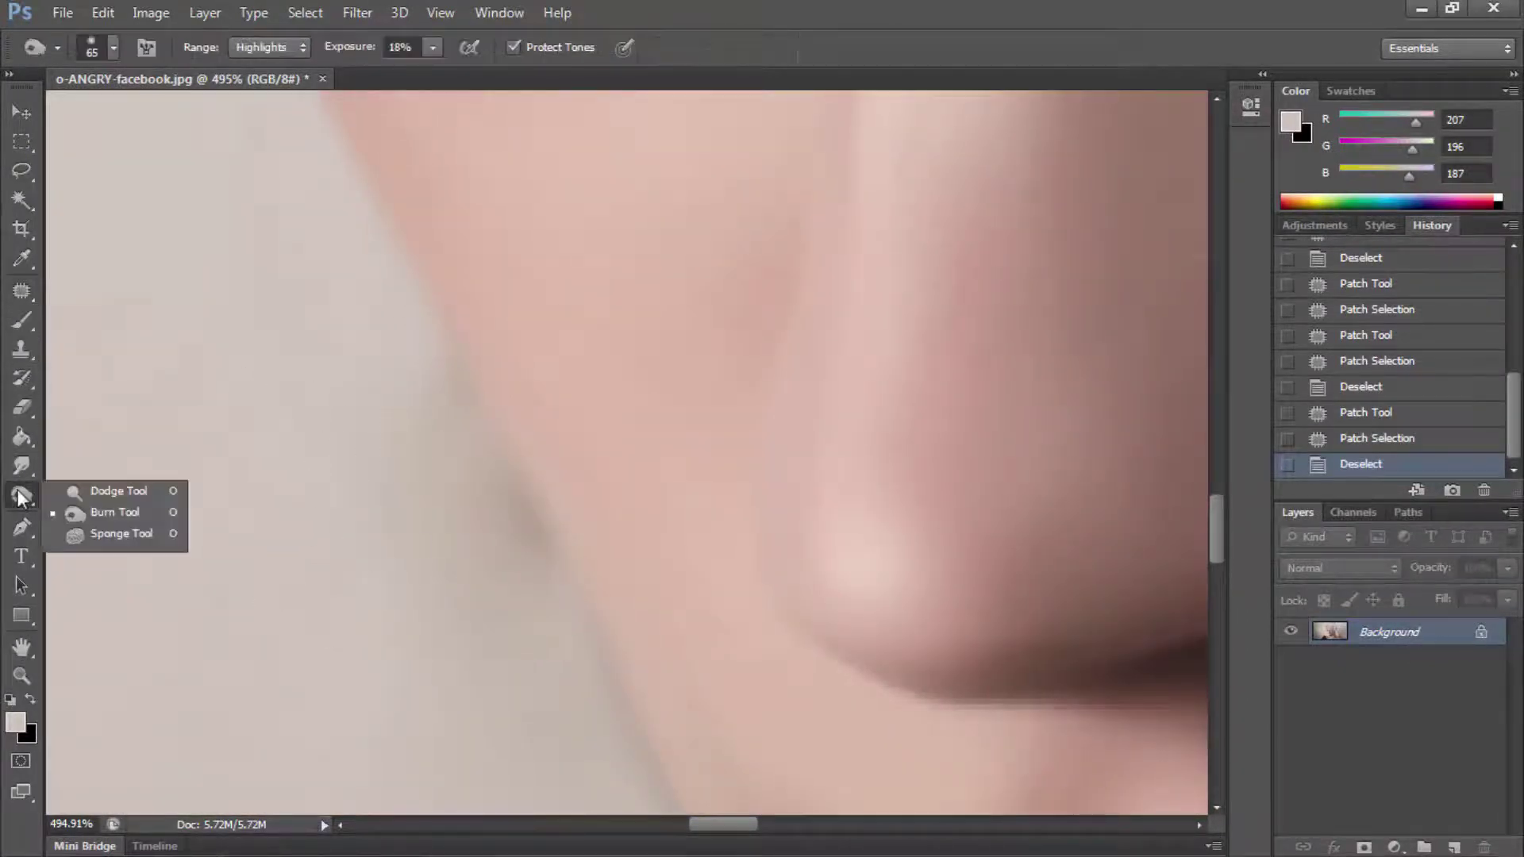
pyautogui.click(21, 466)
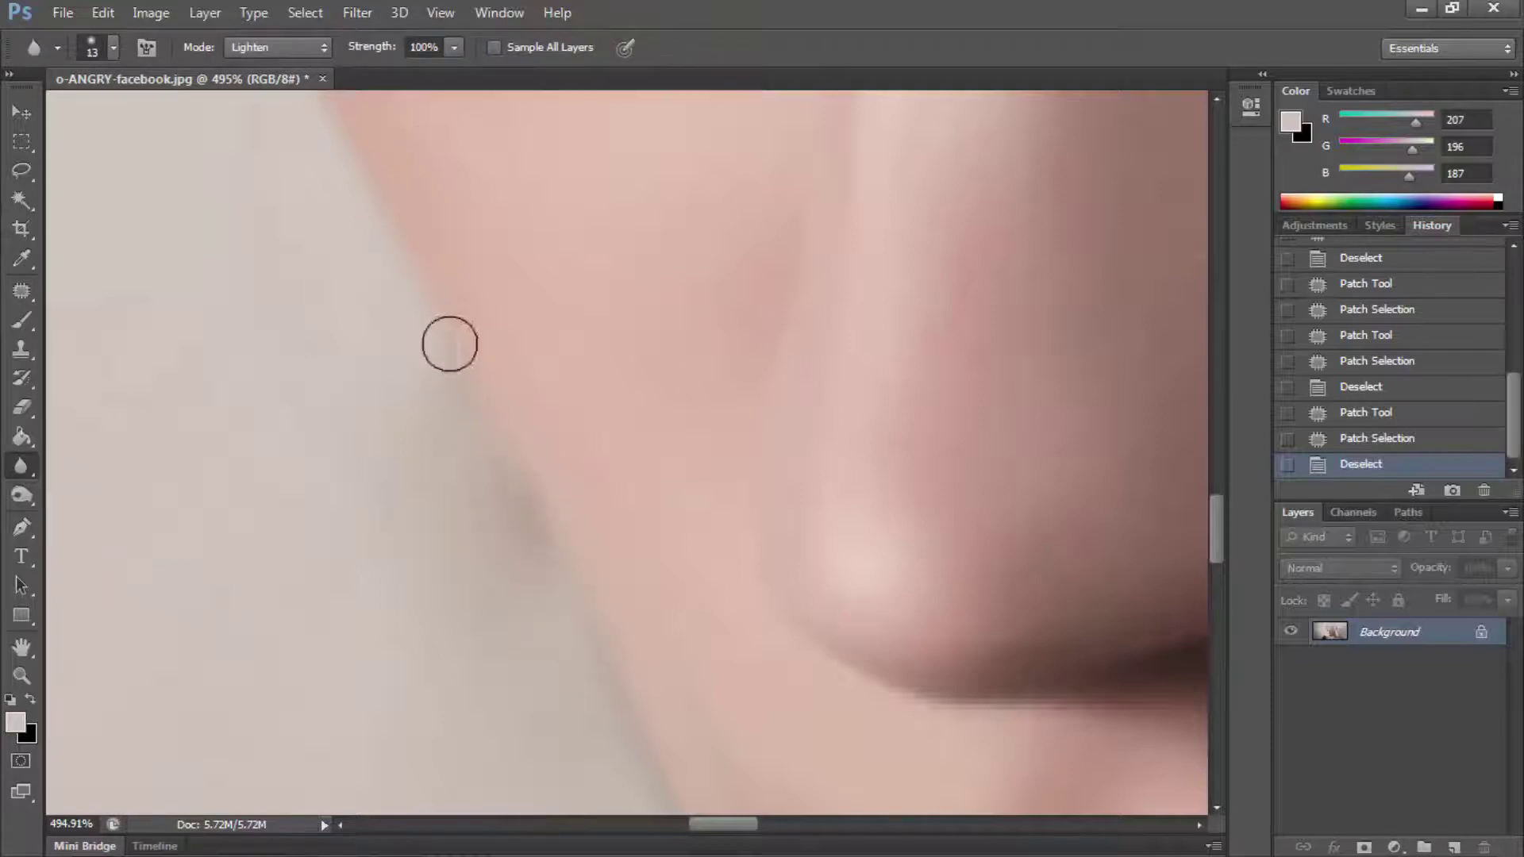
pyautogui.moveTo(531, 535); pyautogui.dragTo(453, 371)
pyautogui.press('z')
pyautogui.rightClick(143, 631)
pyautogui.click(179, 637)
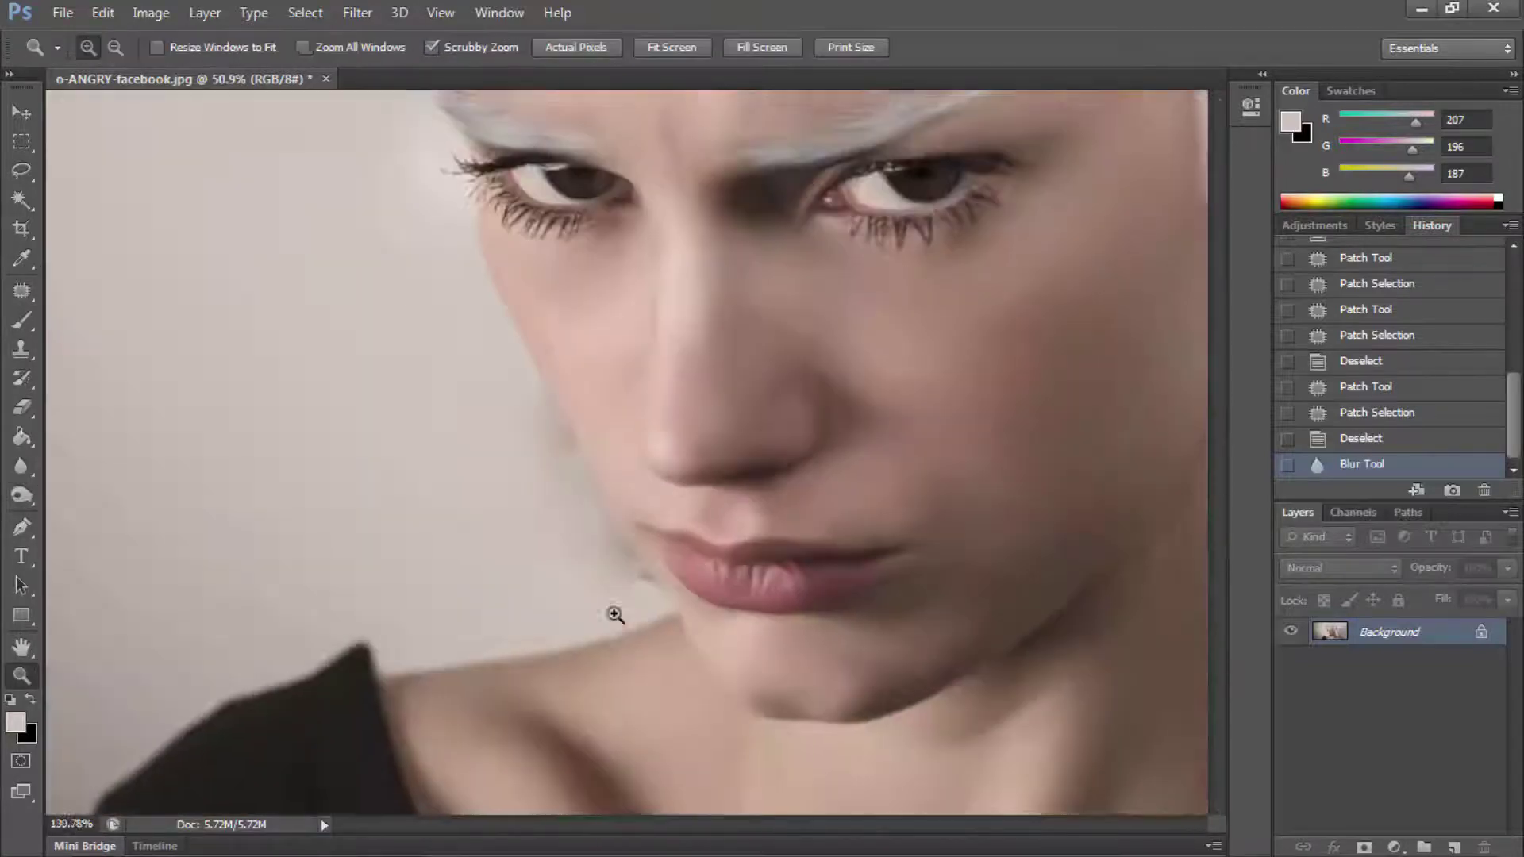
pyautogui.moveTo(617, 616); pyautogui.dragTo(723, 570)
pyautogui.click(21, 466)
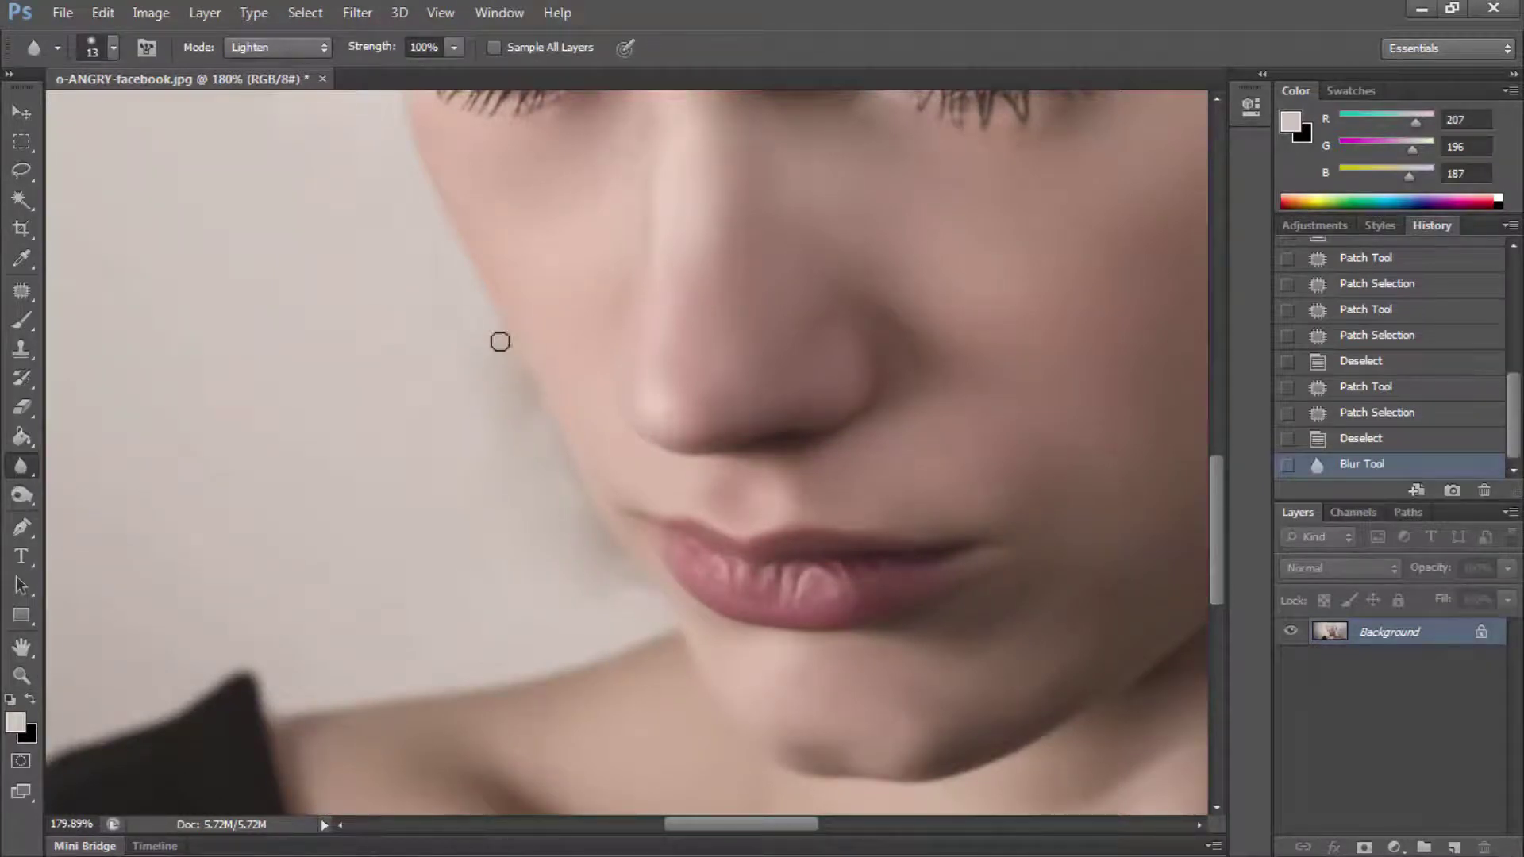
pyautogui.click(639, 600)
pyautogui.click(22, 676)
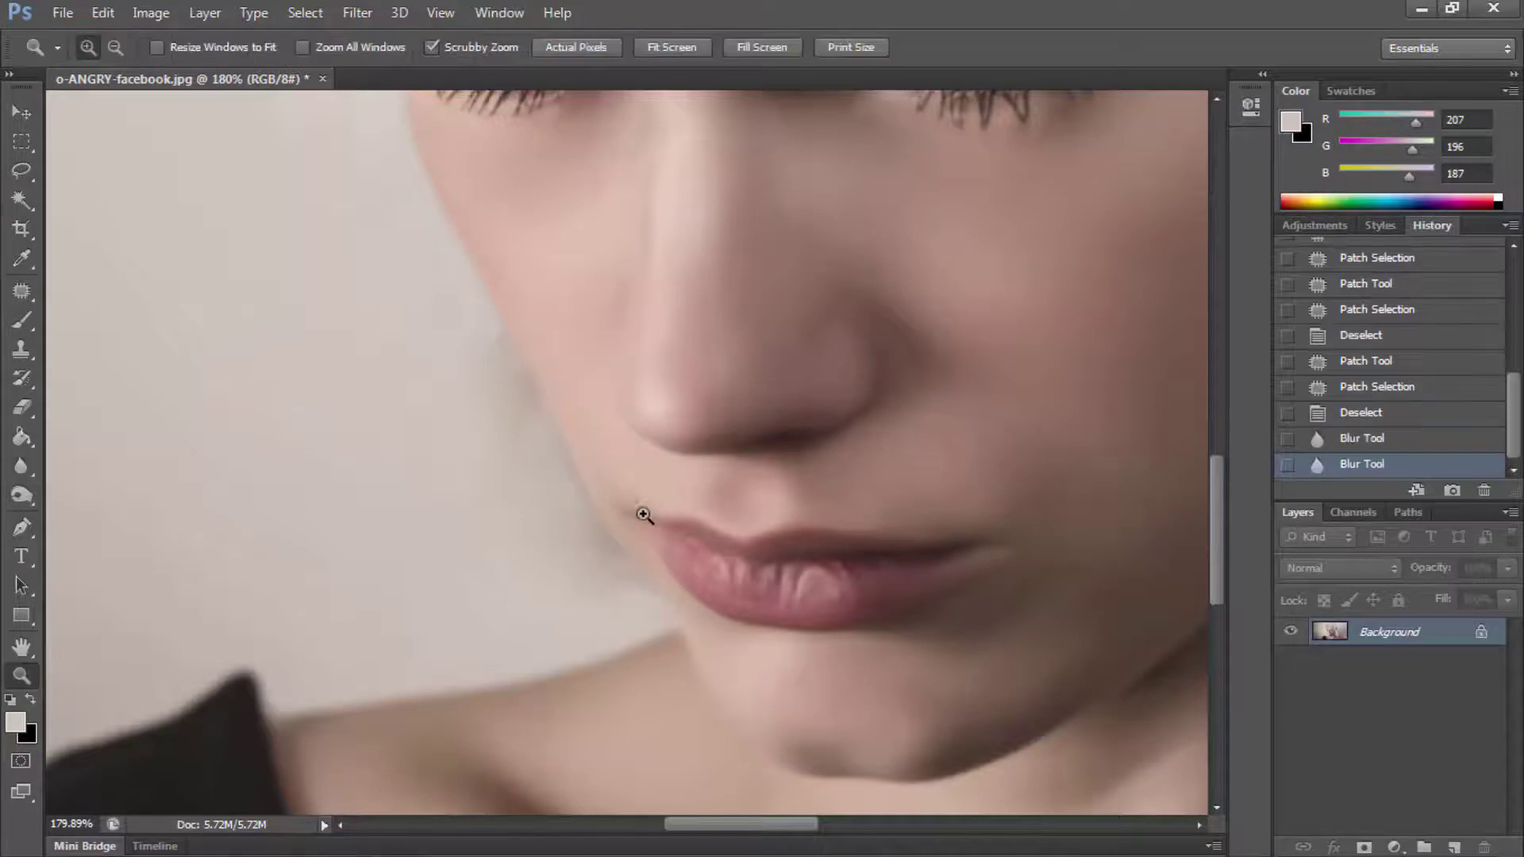
pyautogui.keyDown('alt'); pyautogui.click(647, 505); pyautogui.keyUp('alt')
# Step: Revert History to before the hair cleanup and paint softly over the wisps at 7% opacity
pyautogui.scroll(2, 1334, 337)
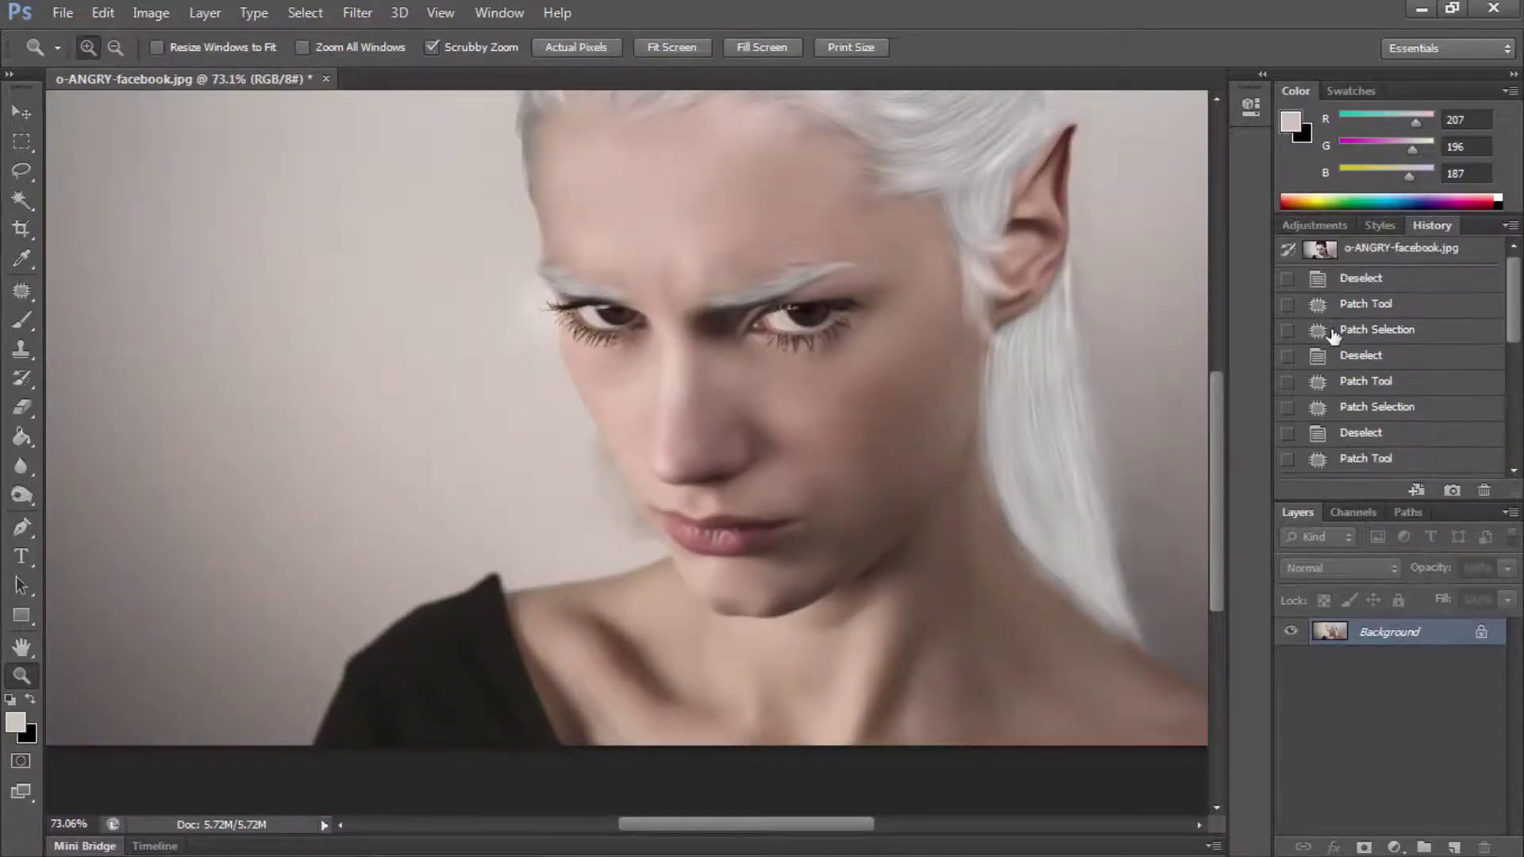
pyautogui.click(1327, 282)
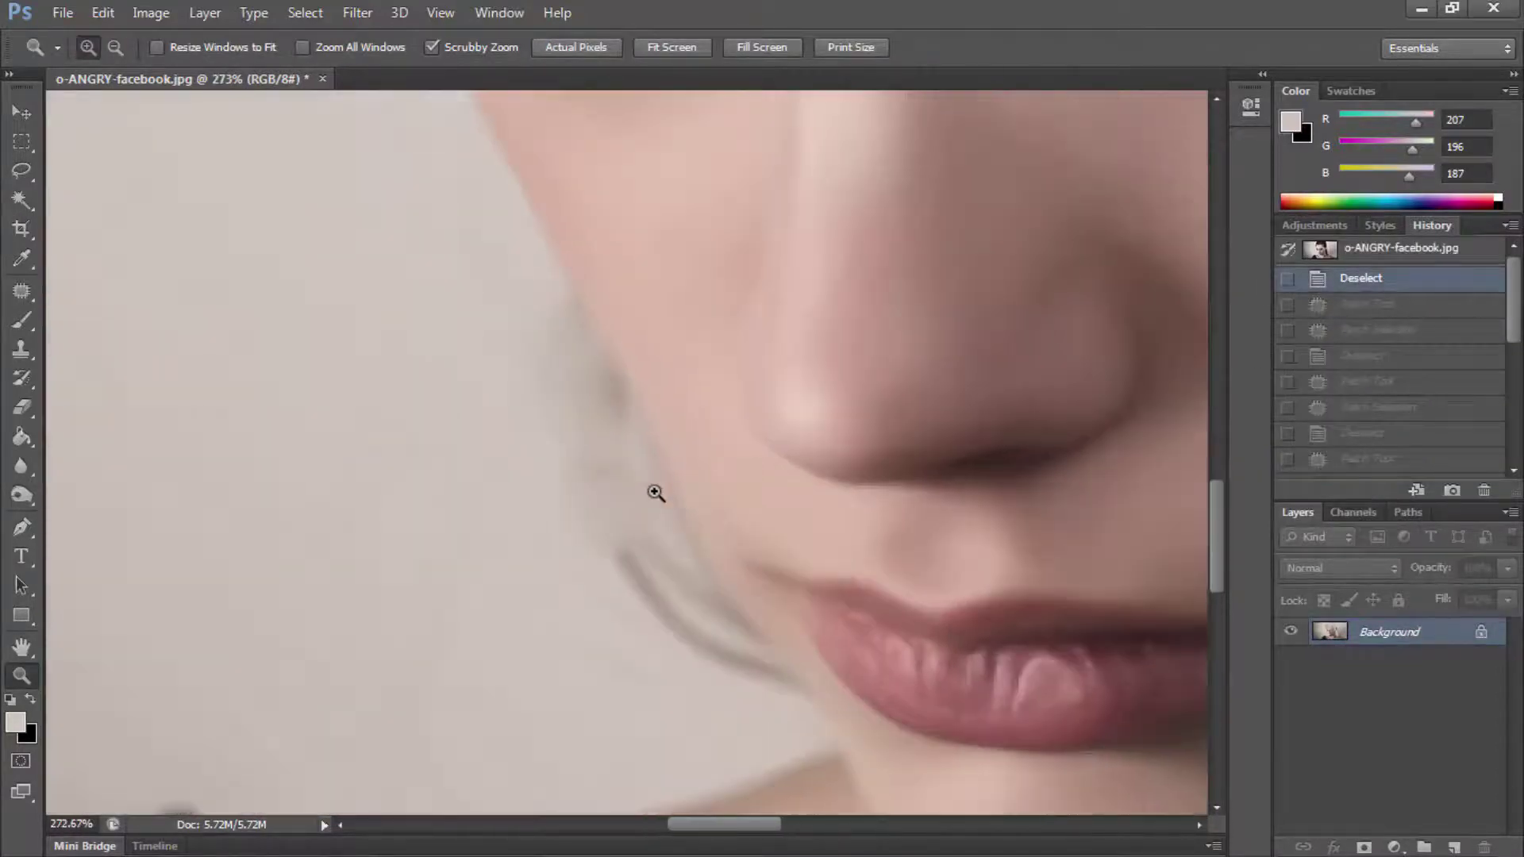
pyautogui.moveTo(596, 485); pyautogui.dragTo(688, 500)
pyautogui.click(30, 320)
pyautogui.keyDown('alt'); pyautogui.click(423, 388); pyautogui.keyUp('alt')
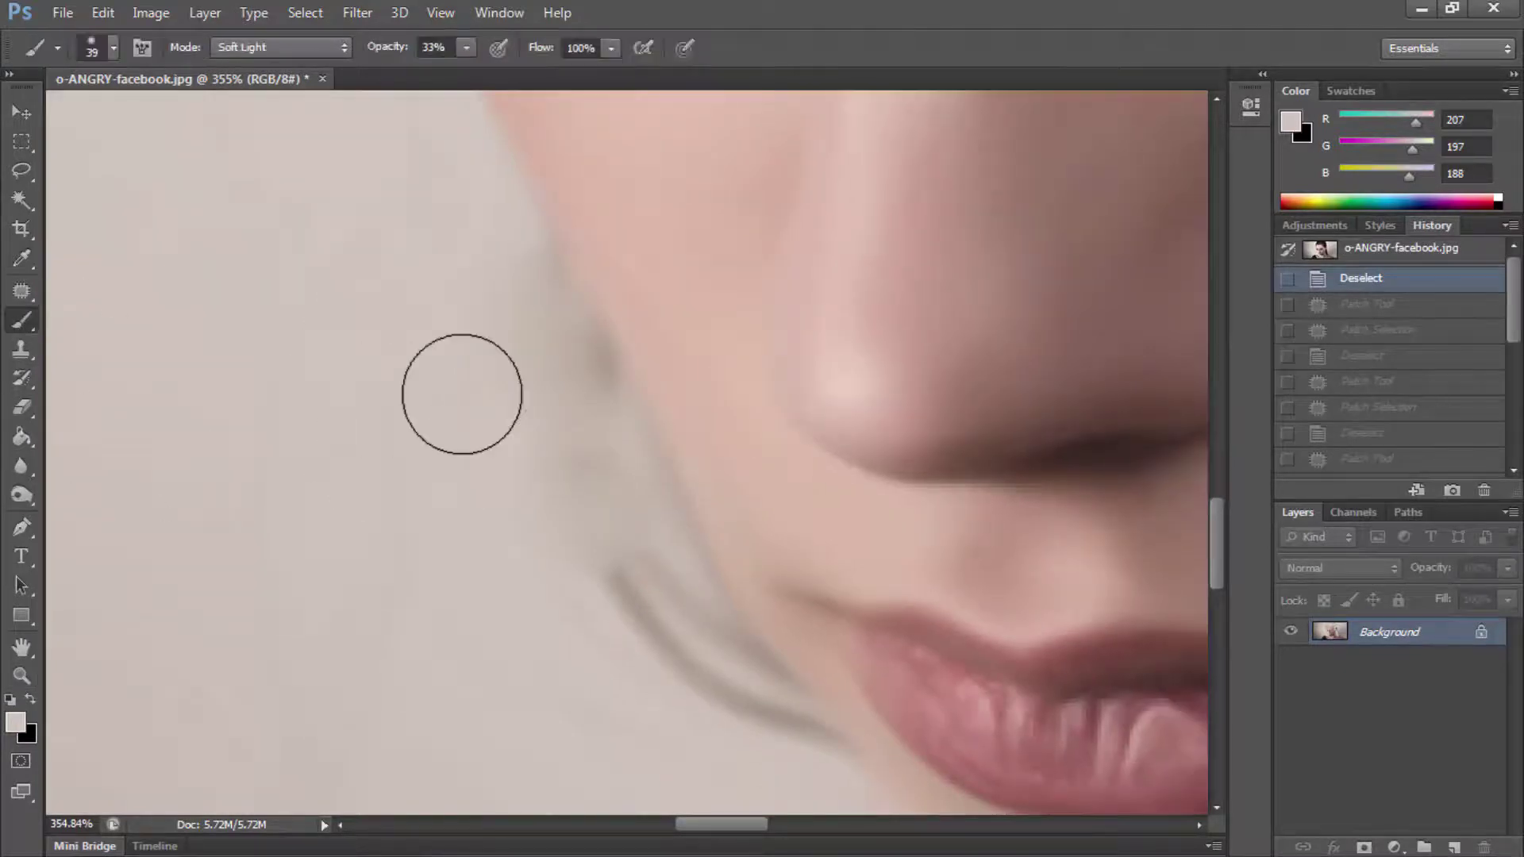
pyautogui.rightClick(473, 394)
pyautogui.moveTo(461, 47); pyautogui.dragTo(433, 71)
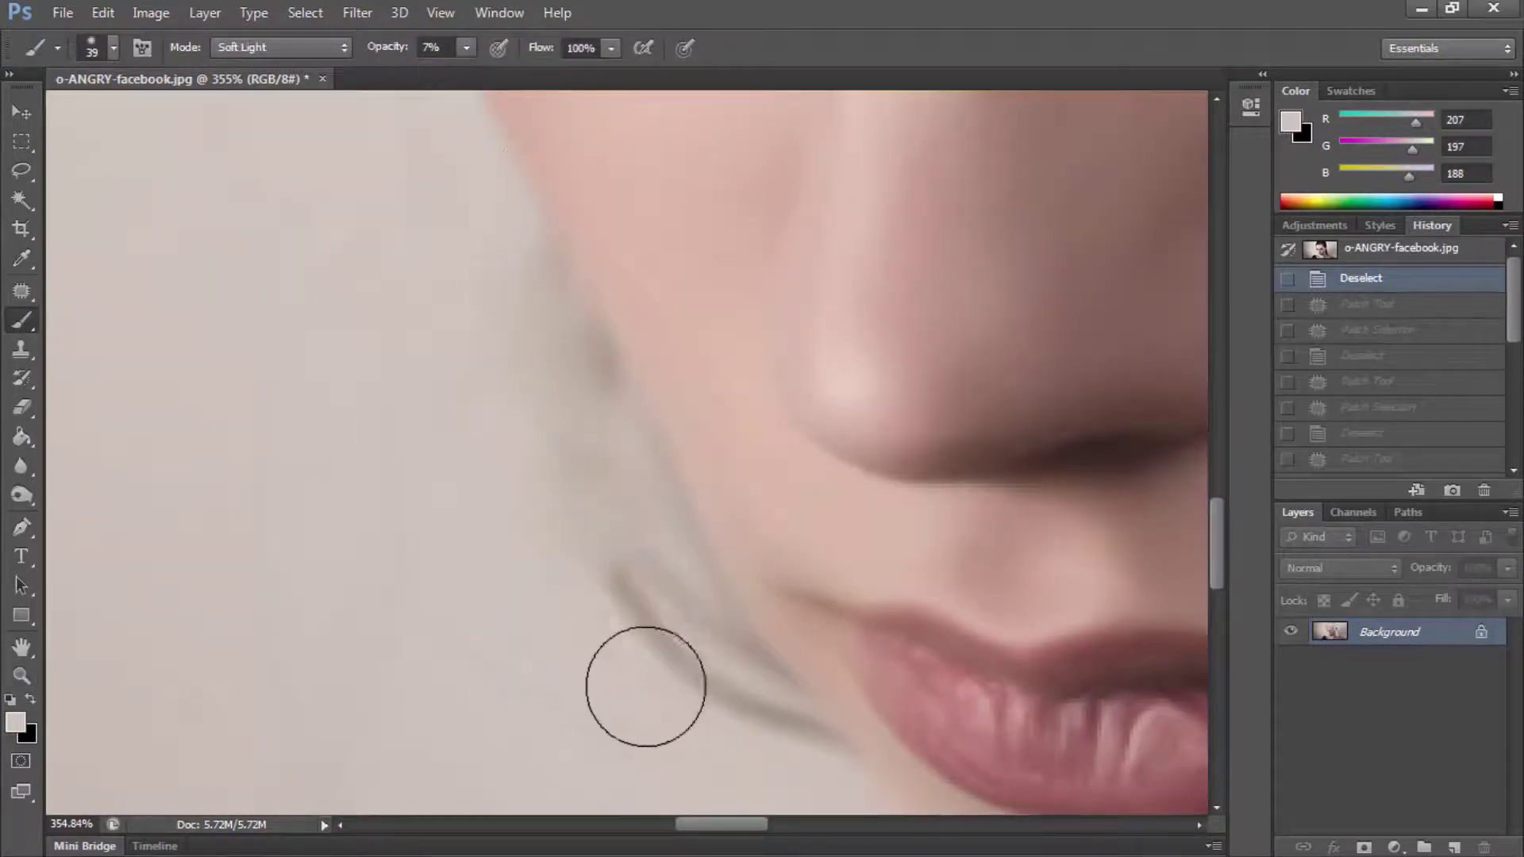
pyautogui.moveTo(640, 688); pyautogui.dragTo(699, 719)
pyautogui.rightClick(551, 563)
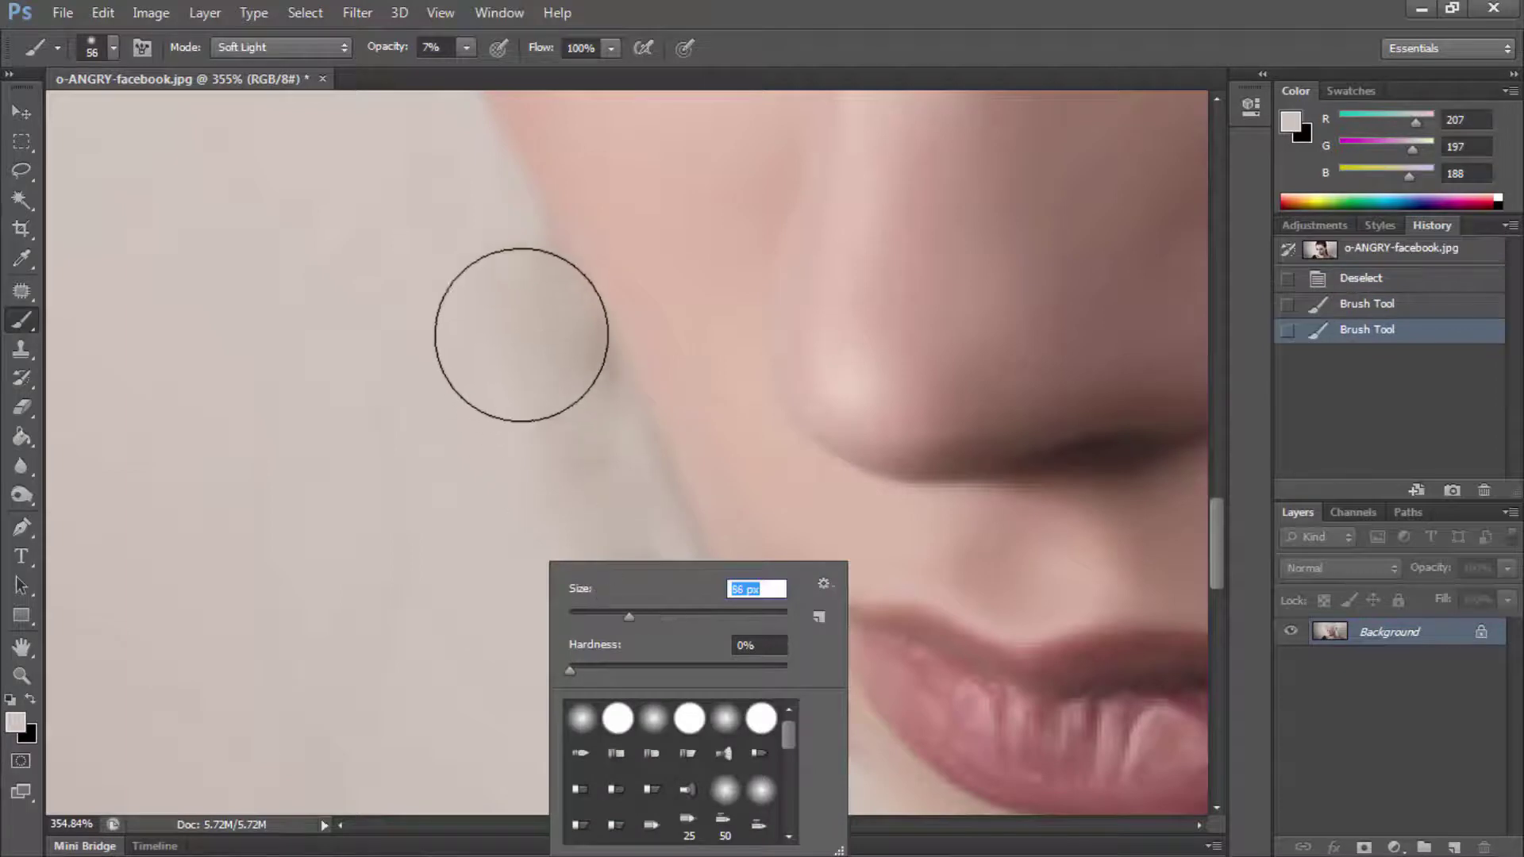
# Step: Lasso the background area holding the hair wisps and patch it with clean background
pyautogui.click(22, 170)
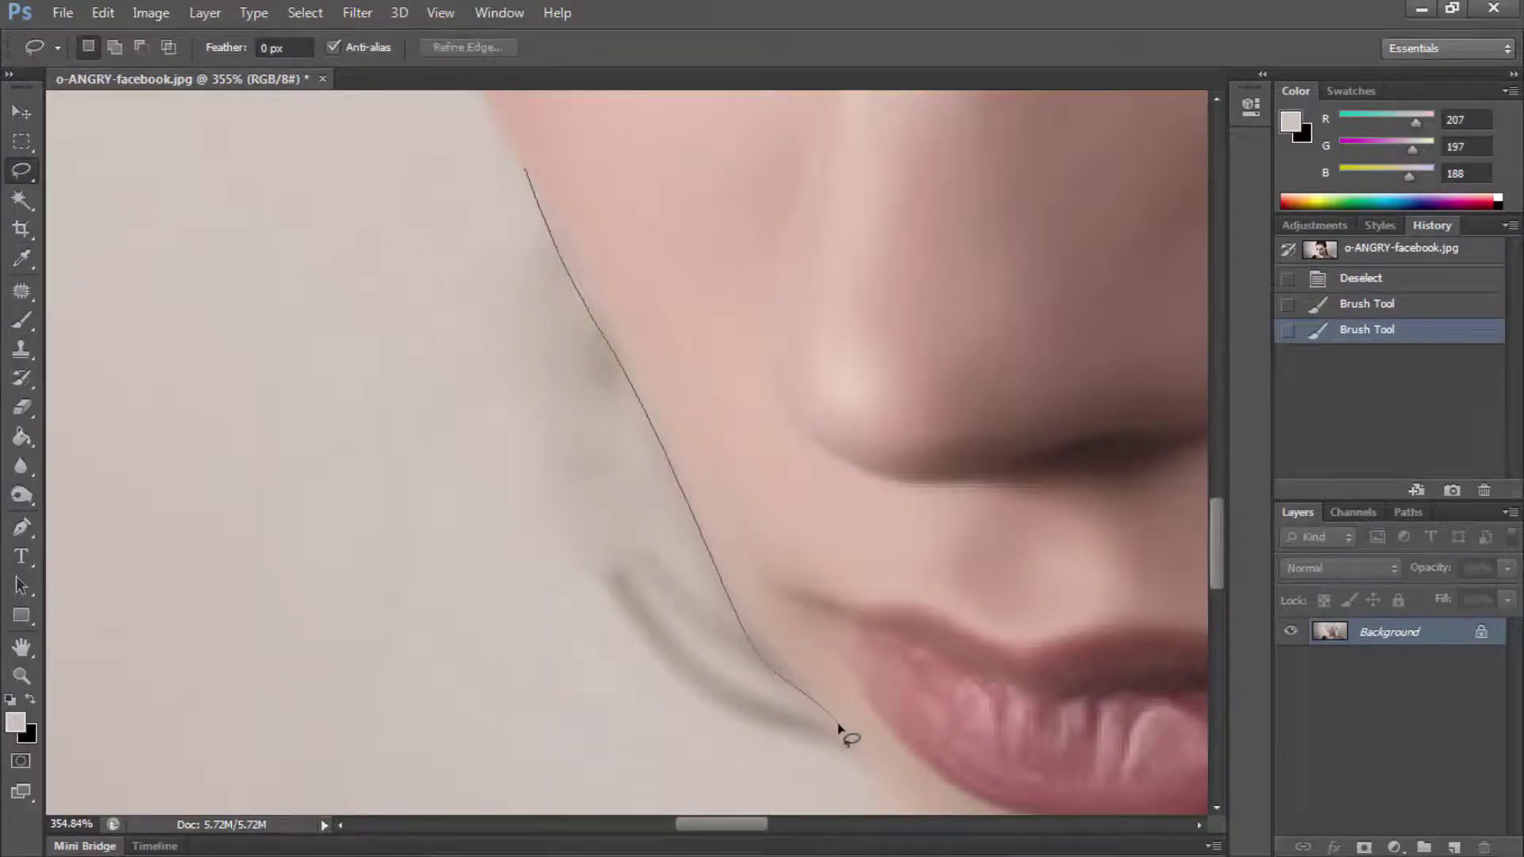
pyautogui.moveTo(729, 782); pyautogui.dragTo(442, 146)
pyautogui.press('z')
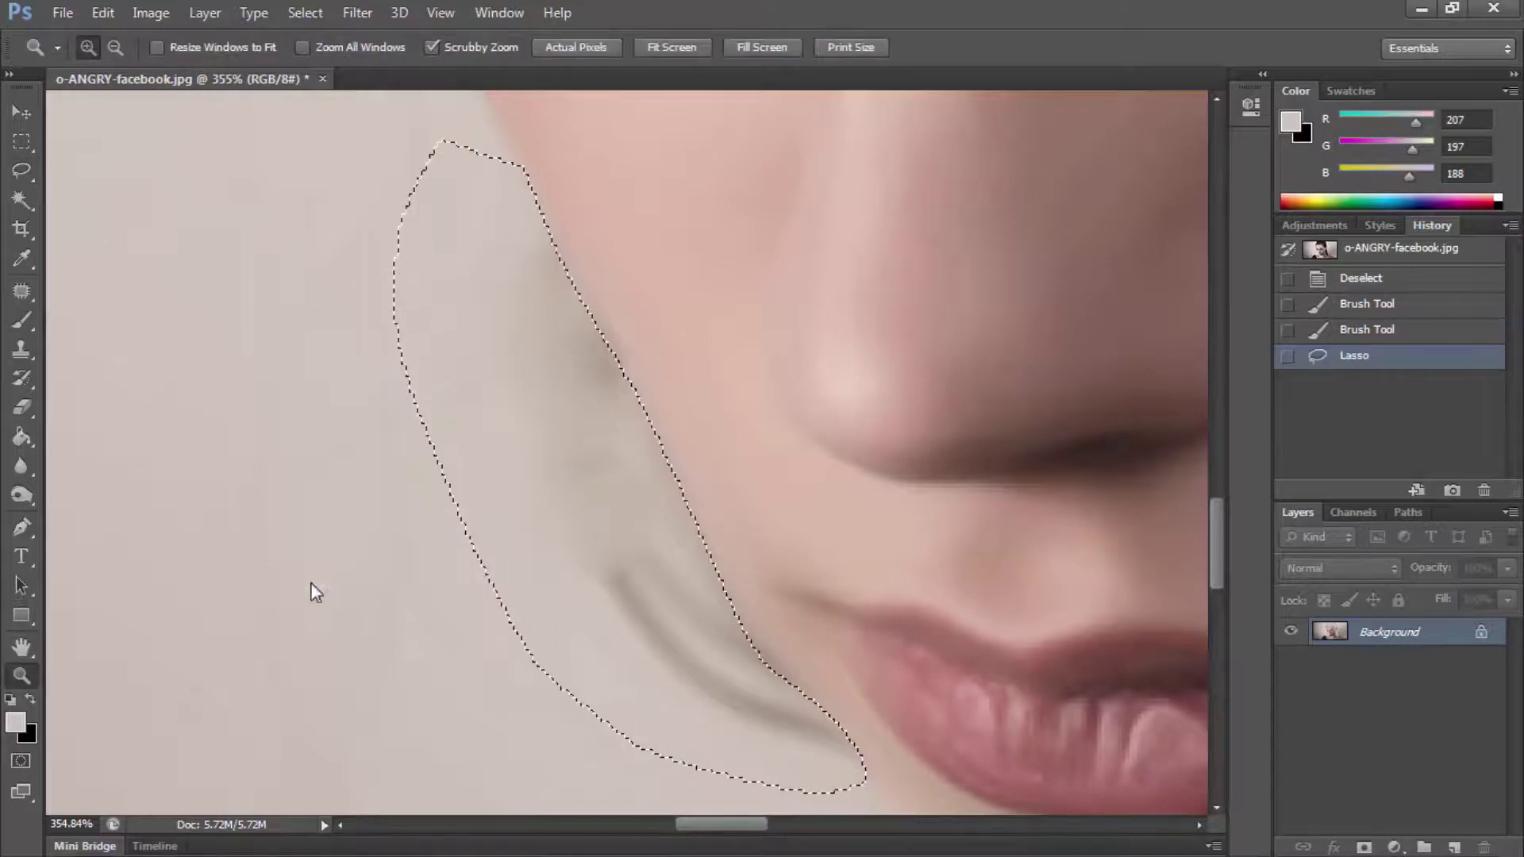
pyautogui.scroll(-5, 596, 612)
pyautogui.scroll(5, 595, 613)
pyautogui.press('j')
pyautogui.moveTo(527, 496); pyautogui.dragTo(242, 451)
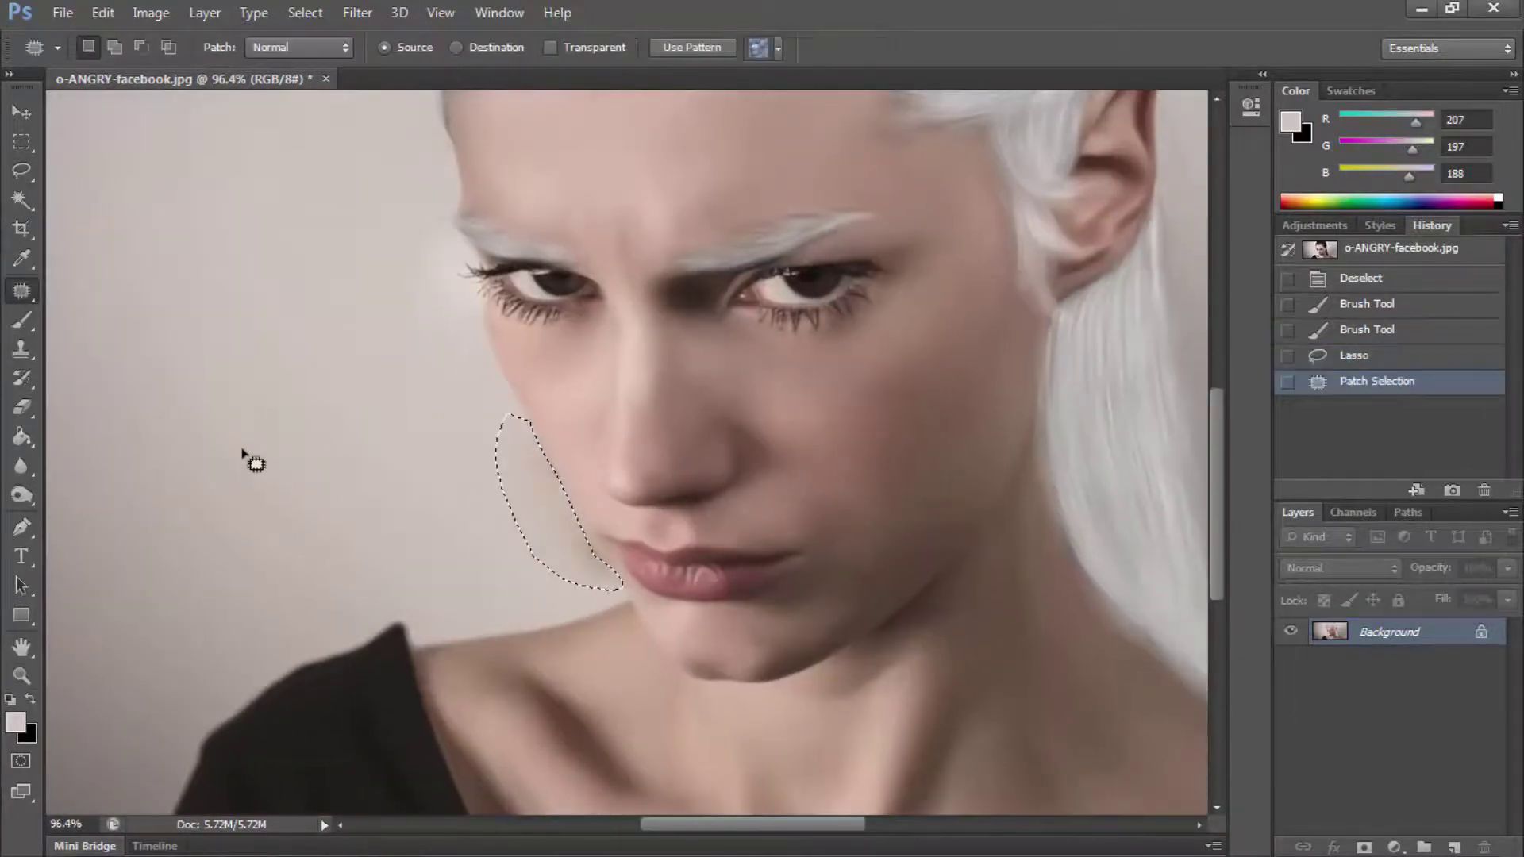
# Step: Sample the background and paint inside the selection with a larger brush, then in Color mode
pyautogui.click(21, 320)
pyautogui.keyDown('alt'); pyautogui.click(392, 425); pyautogui.keyUp('alt')
pyautogui.rightClick(457, 369)
pyautogui.press('Return')
pyautogui.click(575, 603)
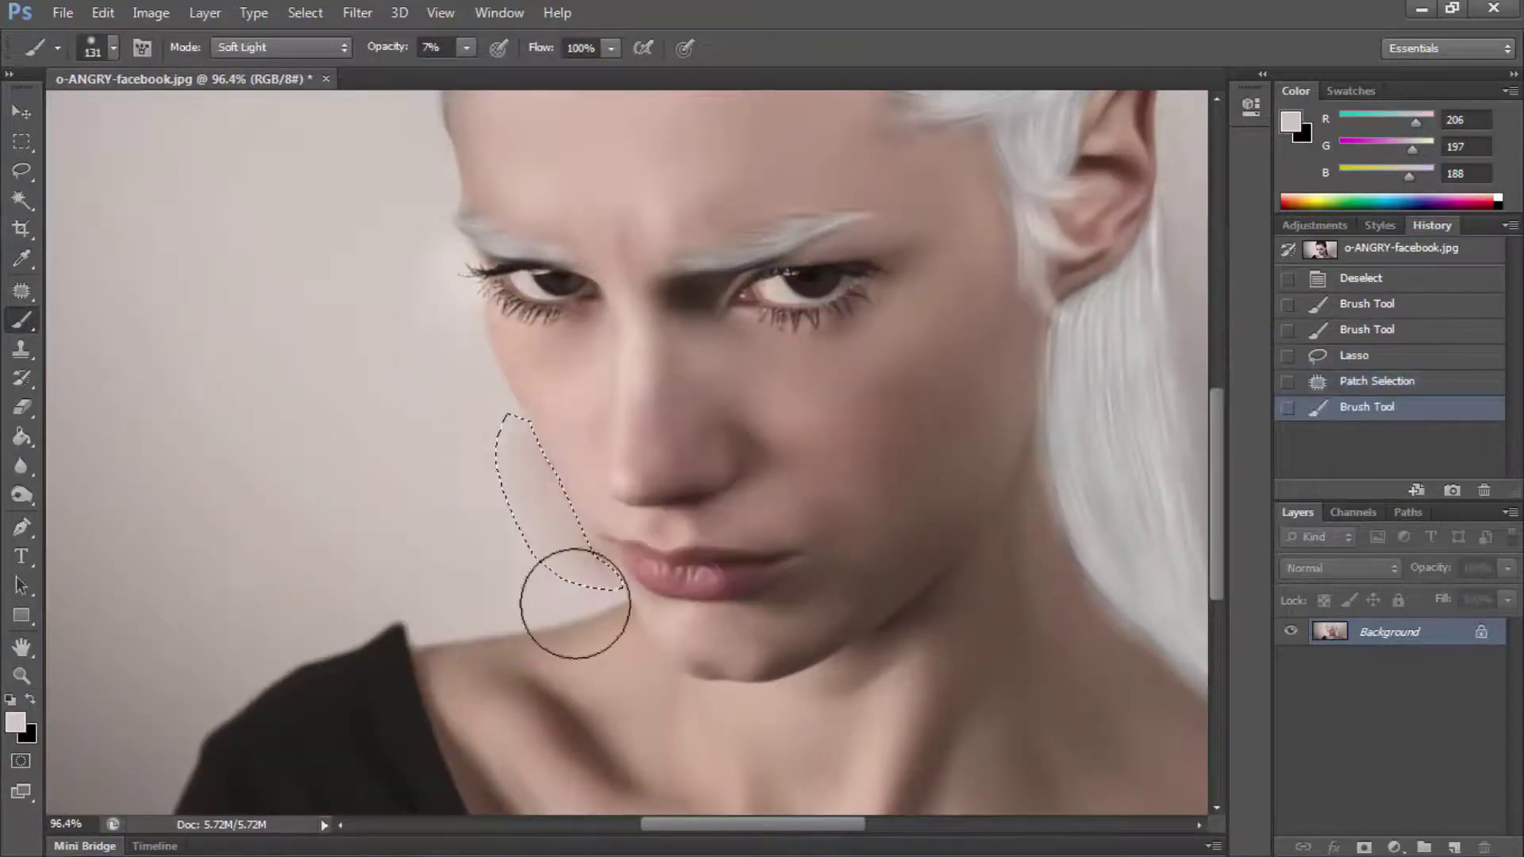
pyautogui.moveTo(575, 604)
pyautogui.mouseDown()
pyautogui.moveTo(517, 408)
pyautogui.moveTo(560, 584)
pyautogui.mouseUp()
pyautogui.click(288, 48)
pyautogui.click(306, 643)
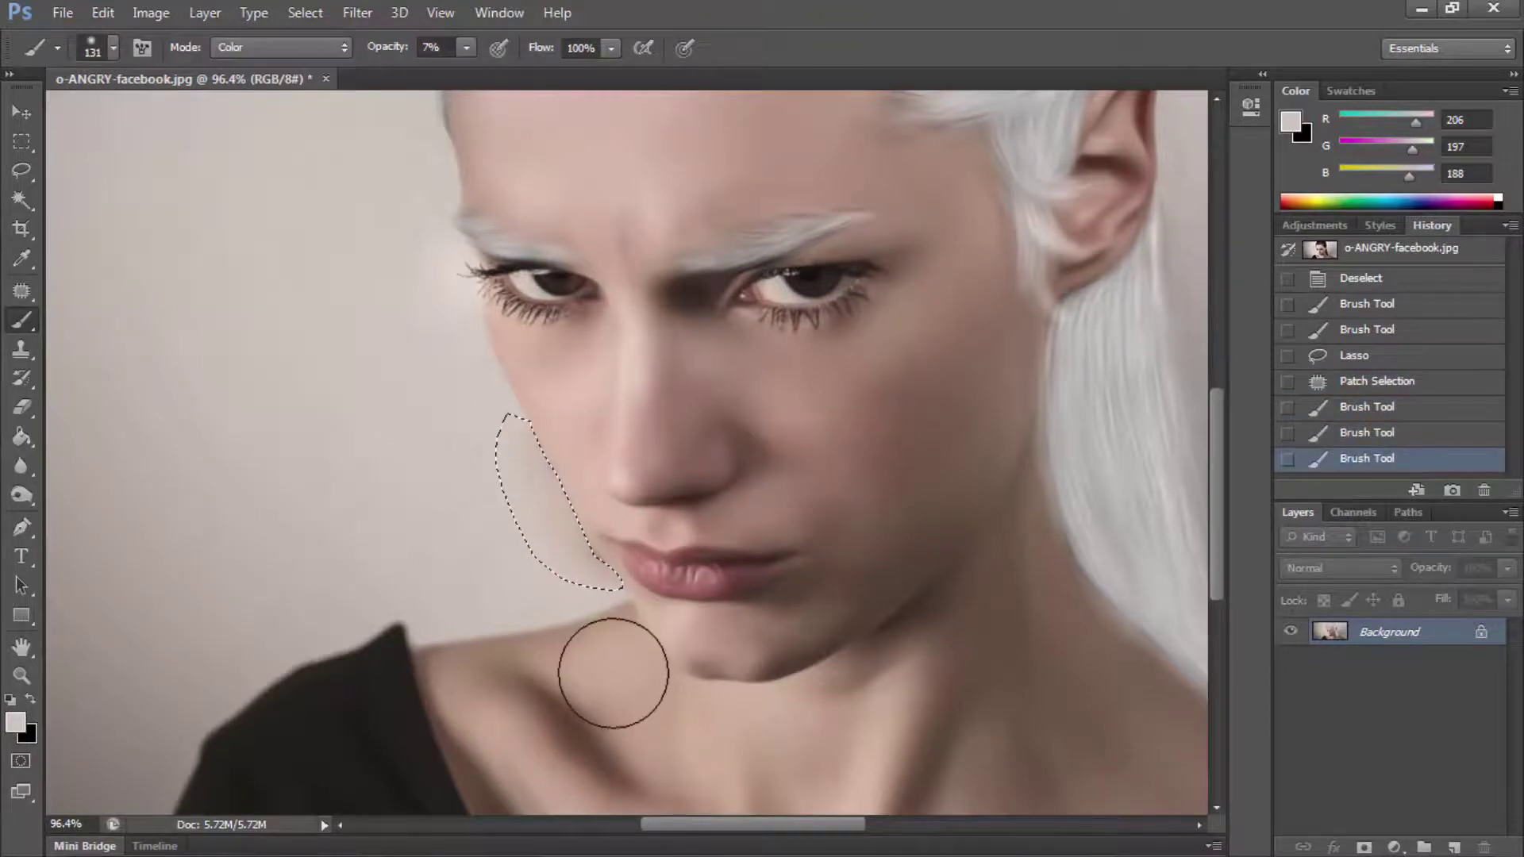
pyautogui.click(613, 673)
# Step: Dodge the selected cheek-side background brighter, limited to midtones, then deselect
pyautogui.click(20, 494)
pyautogui.rightClick(433, 395)
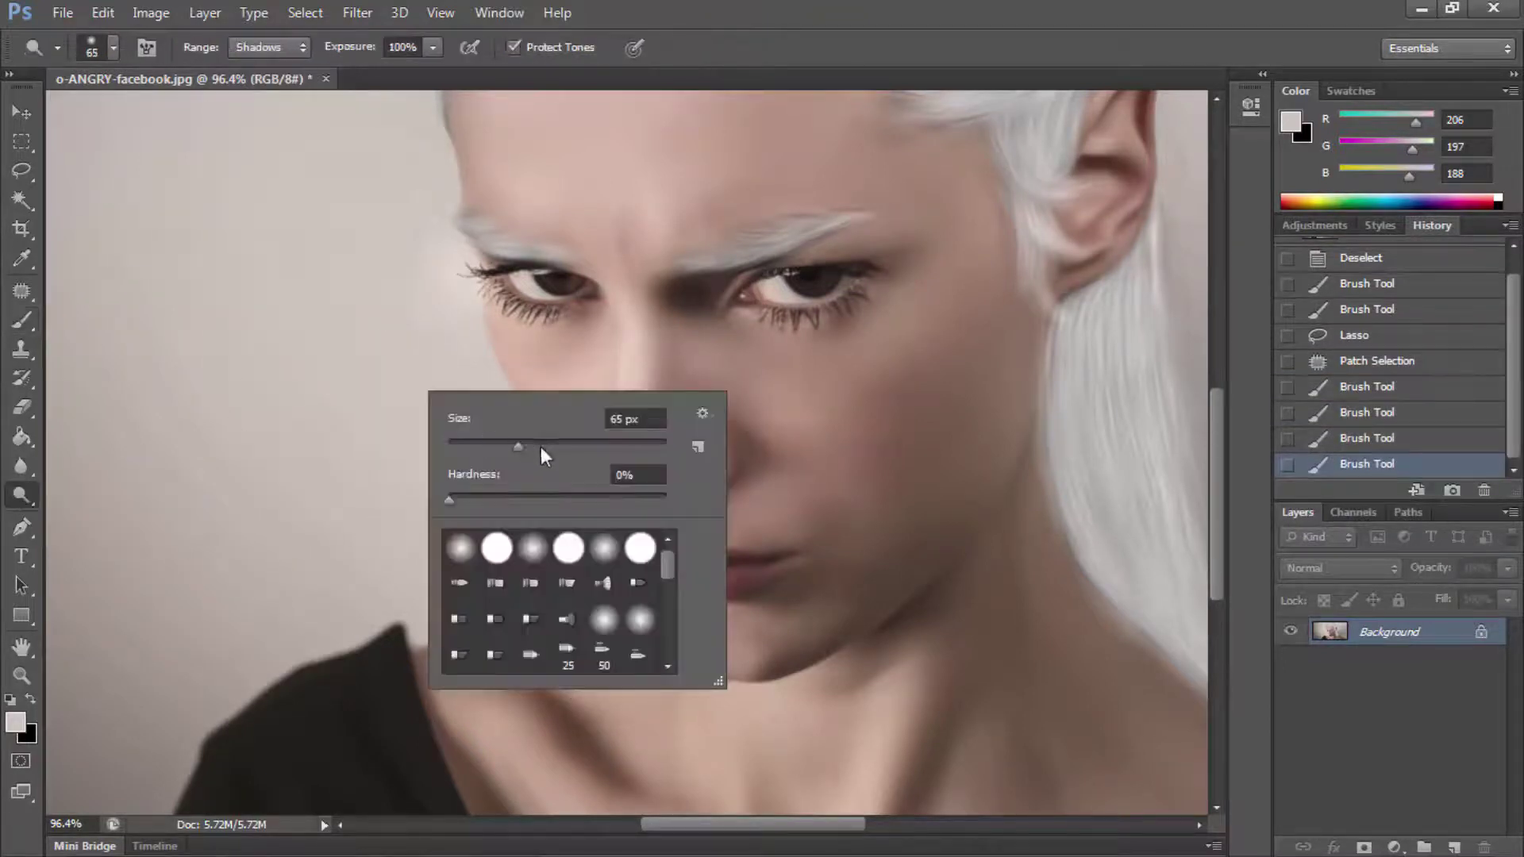
pyautogui.press('Return')
pyautogui.moveTo(518, 446)
pyautogui.mouseDown()
pyautogui.moveTo(555, 447)
pyautogui.moveTo(568, 570)
pyautogui.mouseUp()
pyautogui.moveTo(555, 556); pyautogui.dragTo(500, 317)
pyautogui.click(268, 47)
pyautogui.click(255, 84)
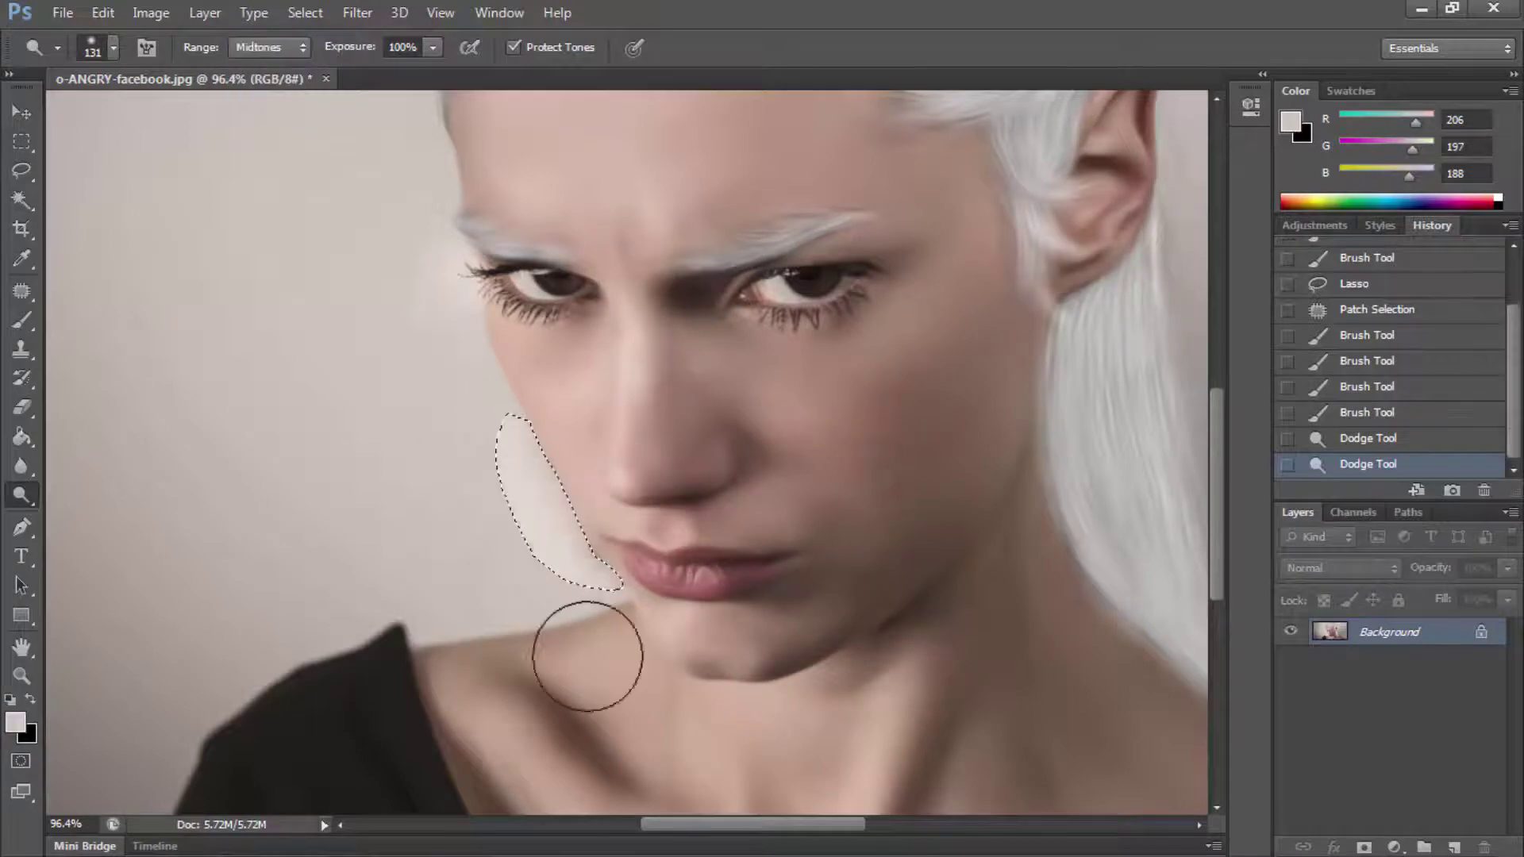
pyautogui.hotkey('ctrl', 'd')
pyautogui.press('m')
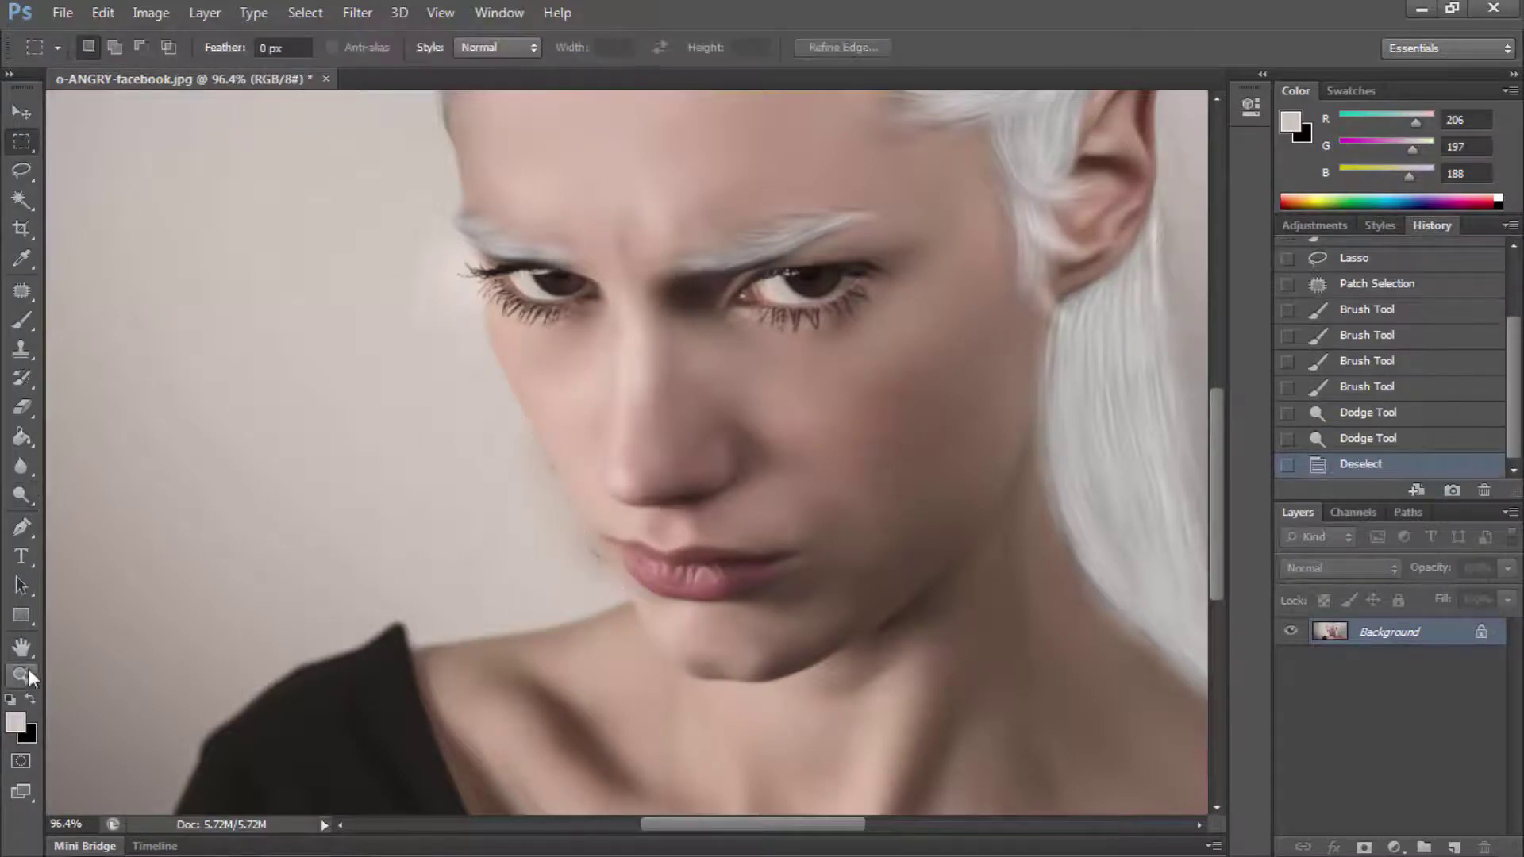
# Step: Blur the cheek edge beside the lips with a much larger Blur brush
pyautogui.click(21, 675)
pyautogui.moveTo(592, 481); pyautogui.dragTo(699, 517)
pyautogui.click(21, 466)
pyautogui.click(75, 460)
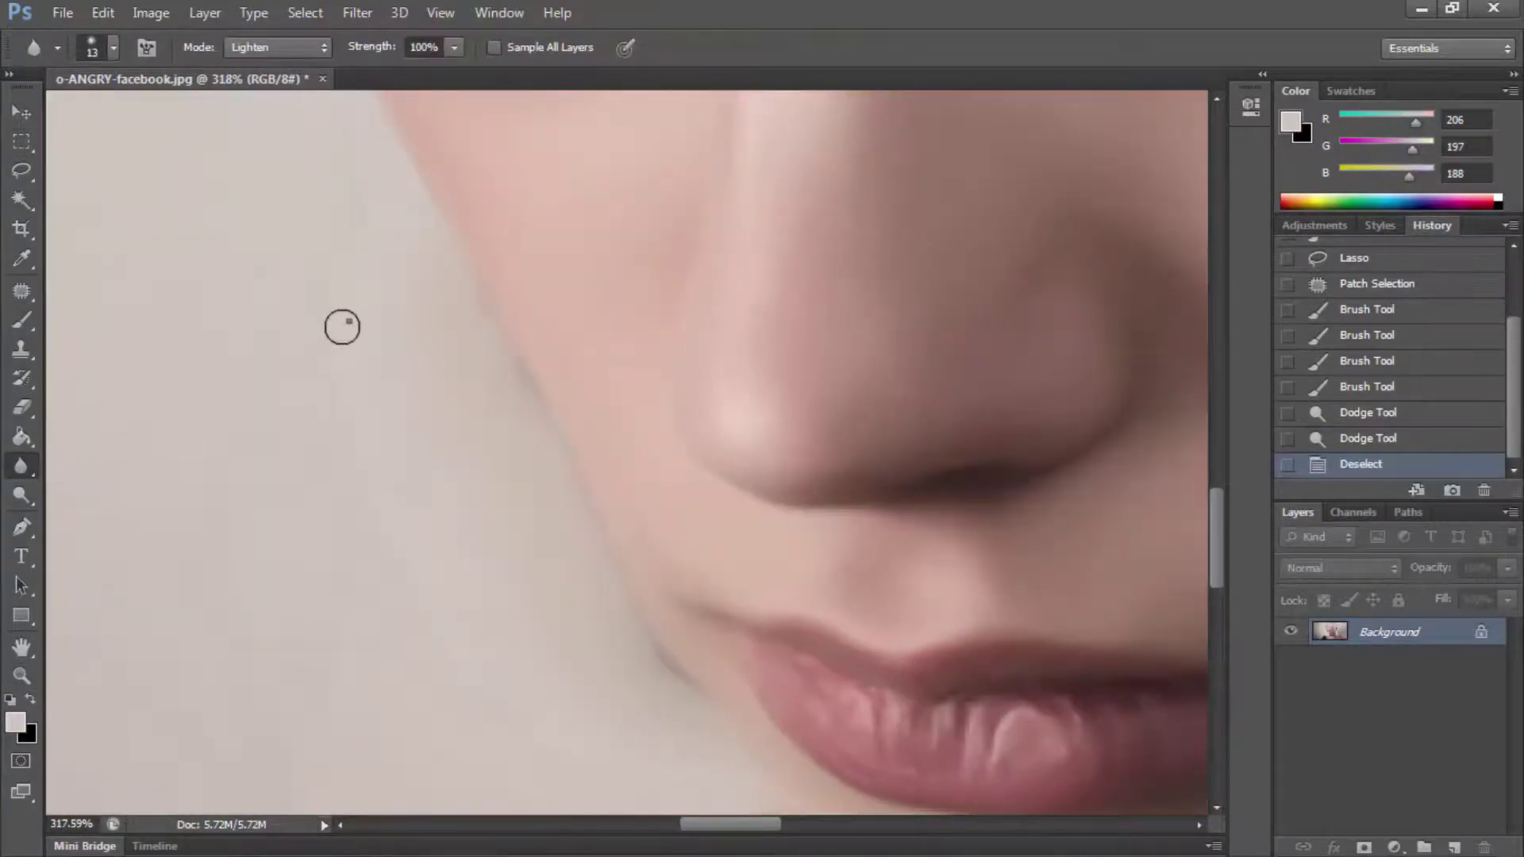
pyautogui.press(']')
pyautogui.press(']')
pyautogui.press(']')
pyautogui.moveTo(545, 741); pyautogui.dragTo(572, 631)
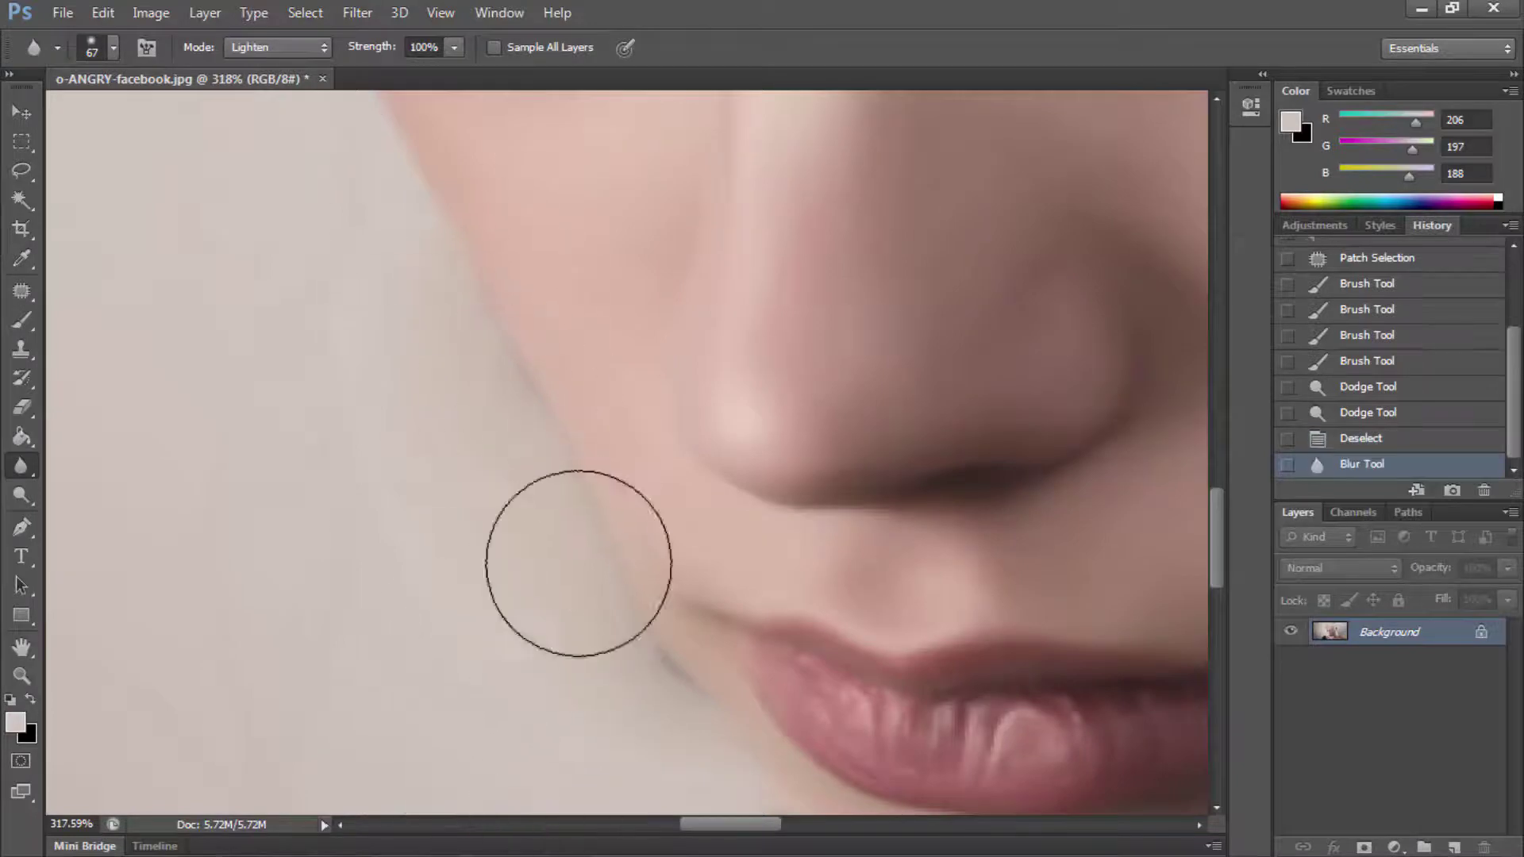
pyautogui.moveTo(578, 564)
pyautogui.mouseDown()
pyautogui.moveTo(630, 714)
pyautogui.moveTo(605, 630)
pyautogui.moveTo(571, 715)
pyautogui.mouseUp()
# Step: Compare the image before the blur edits in History, then return to the latest blurred state
pyautogui.click(21, 675)
pyautogui.rightClick(327, 679)
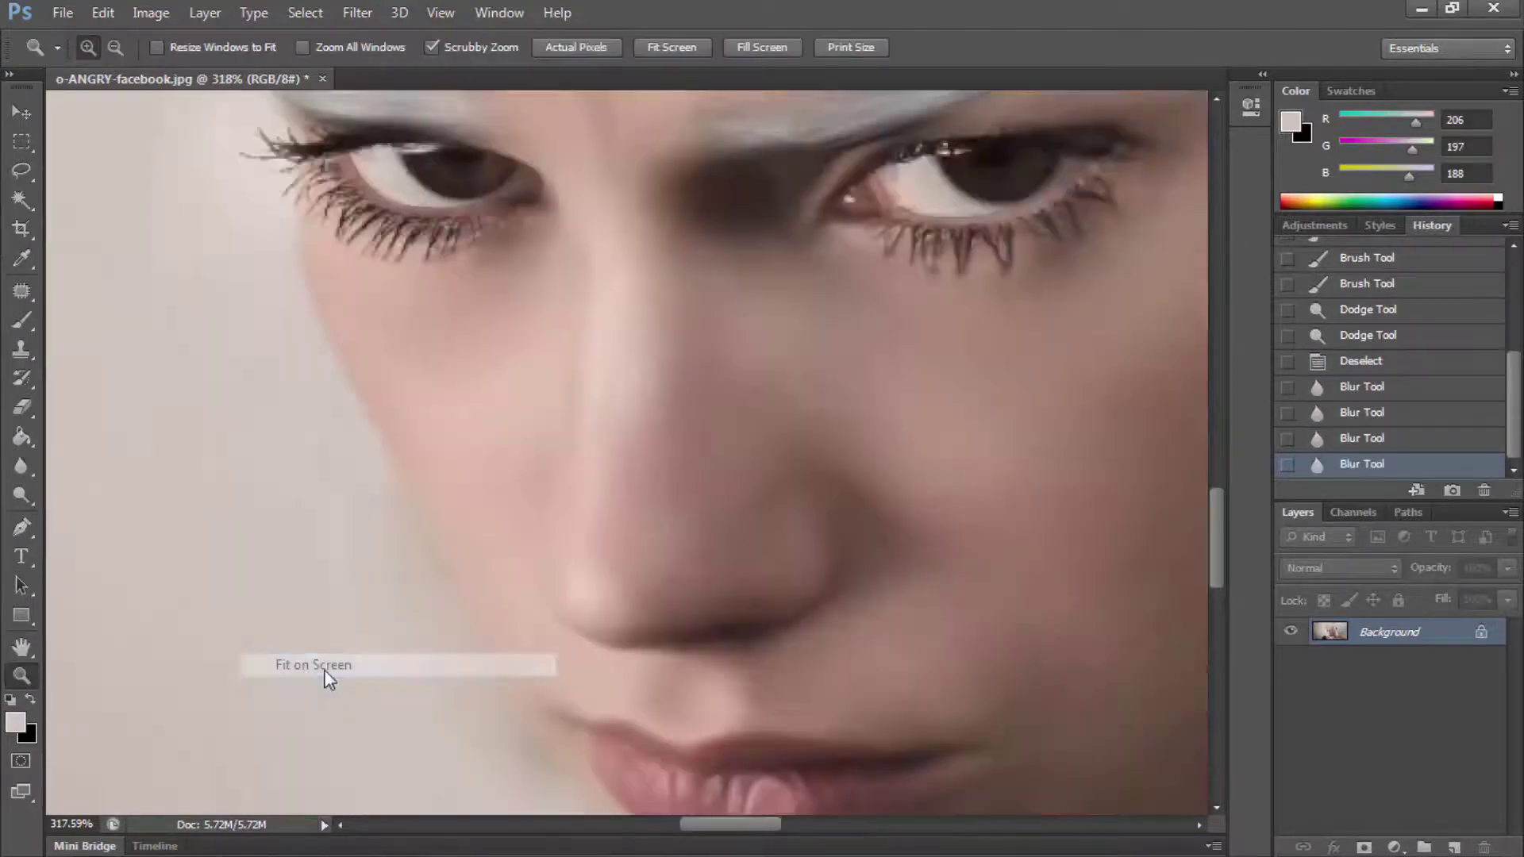
pyautogui.scroll(-5, 667, 640)
pyautogui.scroll(5, 631, 613)
pyautogui.scroll(-4, 586, 606)
pyautogui.scroll(5, 585, 607)
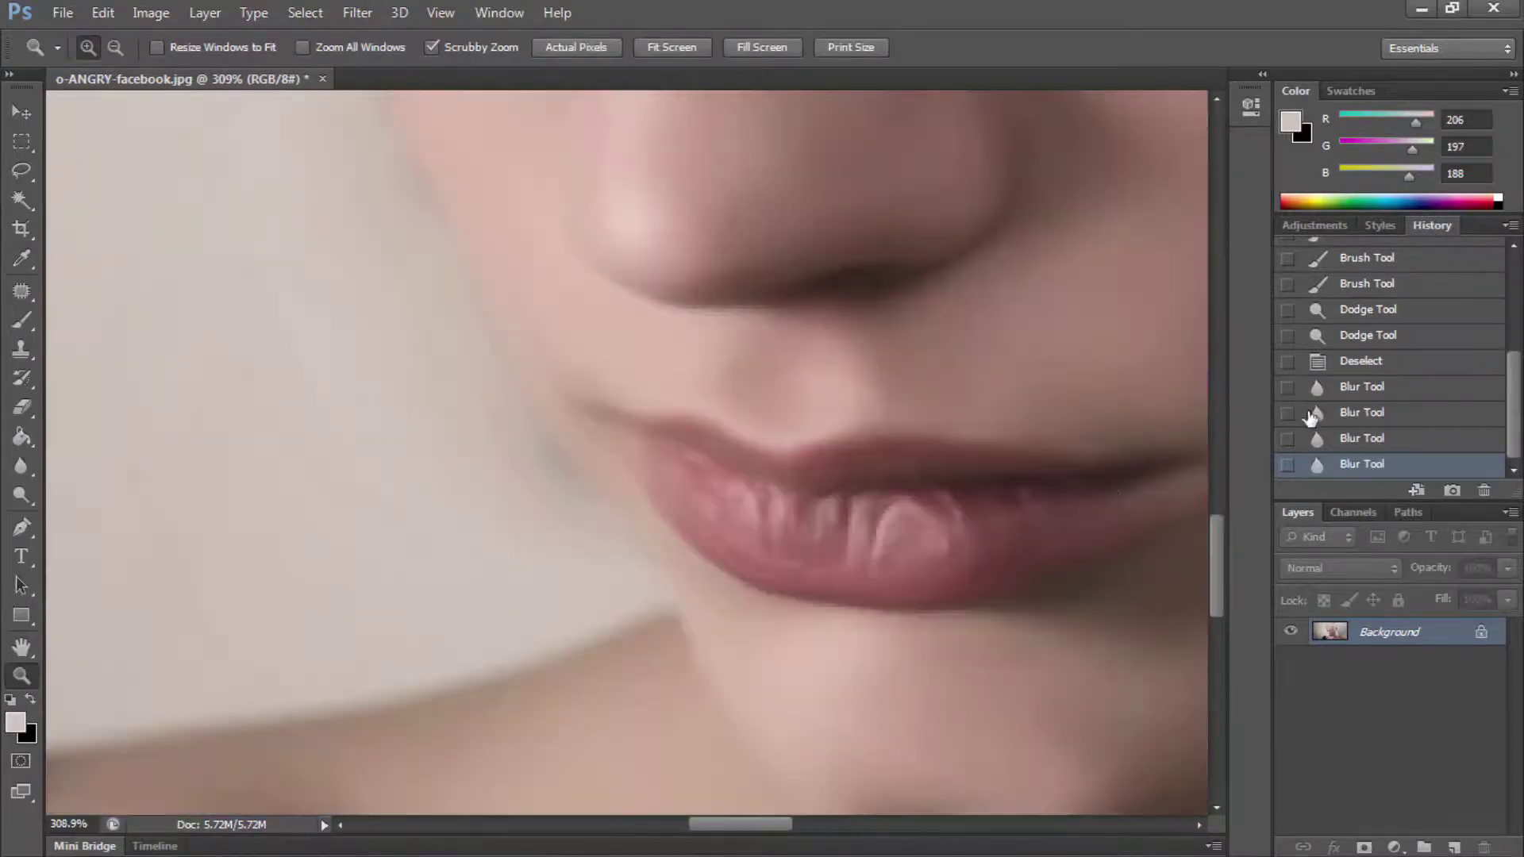
pyautogui.scroll(3, 1310, 416)
pyautogui.click(1354, 254)
pyautogui.scroll(-3, 1354, 358)
pyautogui.click(1342, 468)
pyautogui.scroll(2, 498, 613)
# Step: Smudge the chin edge into the background with a 32 px Smudge brush
pyautogui.click(21, 466)
pyautogui.click(63, 504)
pyautogui.rightClick(350, 449)
pyautogui.moveTo(459, 503); pyautogui.dragTo(476, 504)
pyautogui.press('Return')
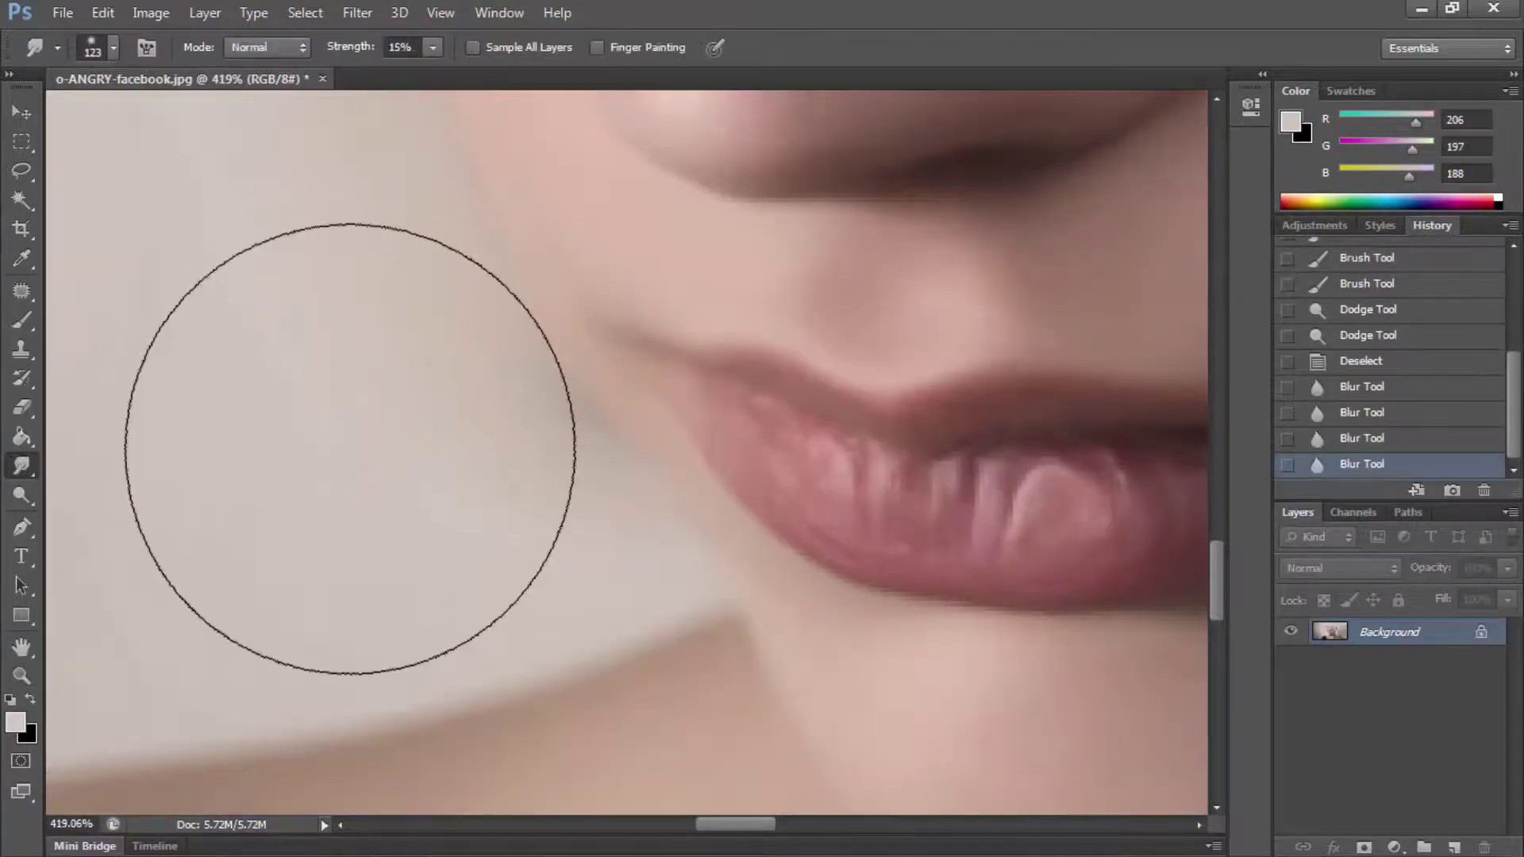
pyautogui.moveTo(350, 449); pyautogui.dragTo(527, 442)
pyautogui.hotkey('ctrl', 'z')
pyautogui.rightClick(527, 443)
pyautogui.write('32')
pyautogui.press('Return')
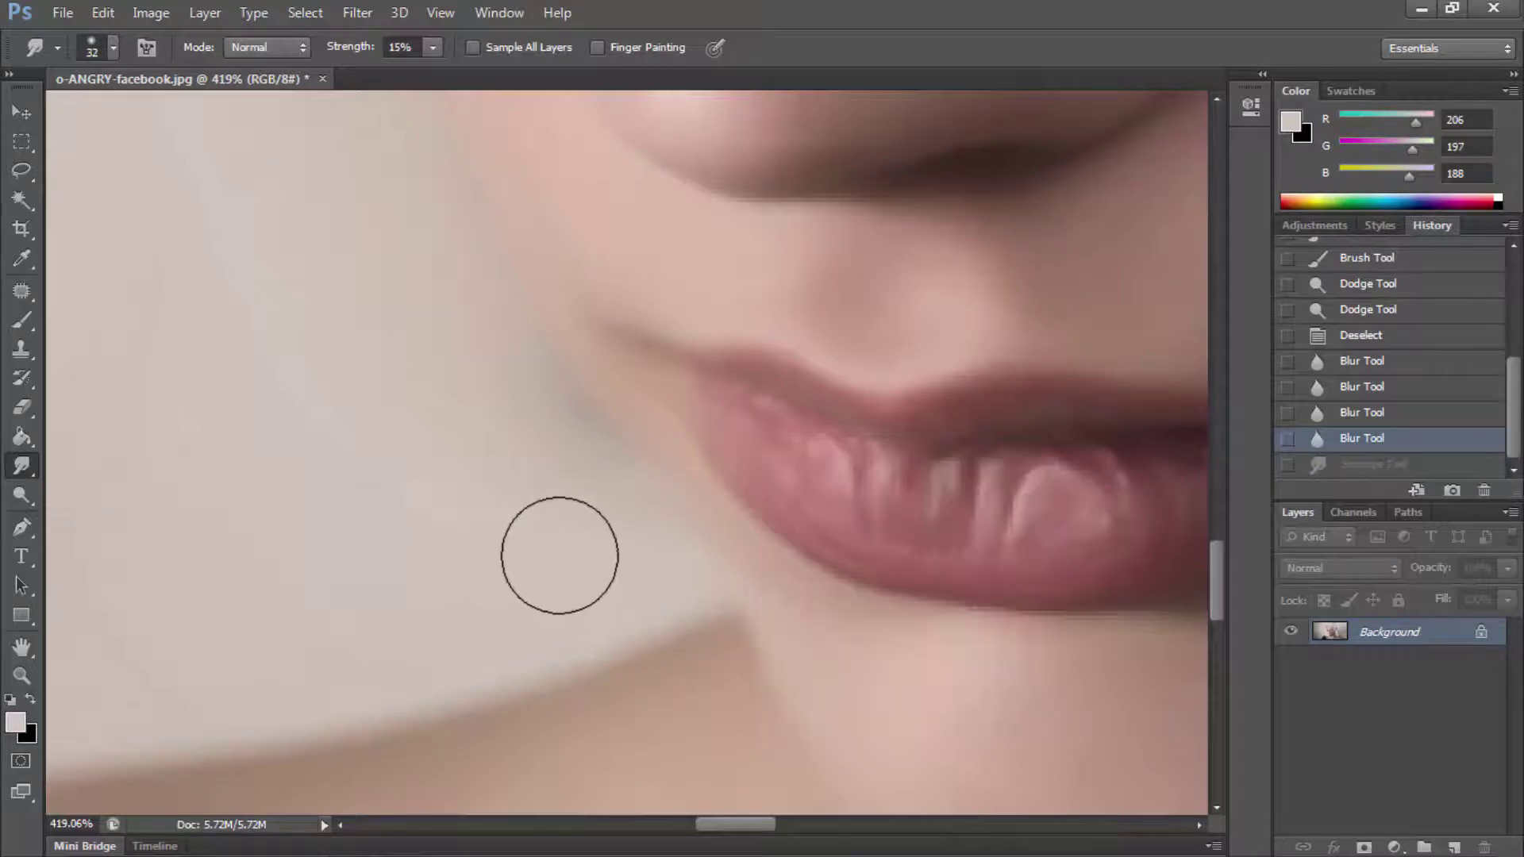
pyautogui.moveTo(272, 361); pyautogui.dragTo(156, 270)
# Step: Smudge the cheek edge into the background, then enlarge the Smudge brush to 77 px
pyautogui.press('z')
pyautogui.rightClick(358, 569)
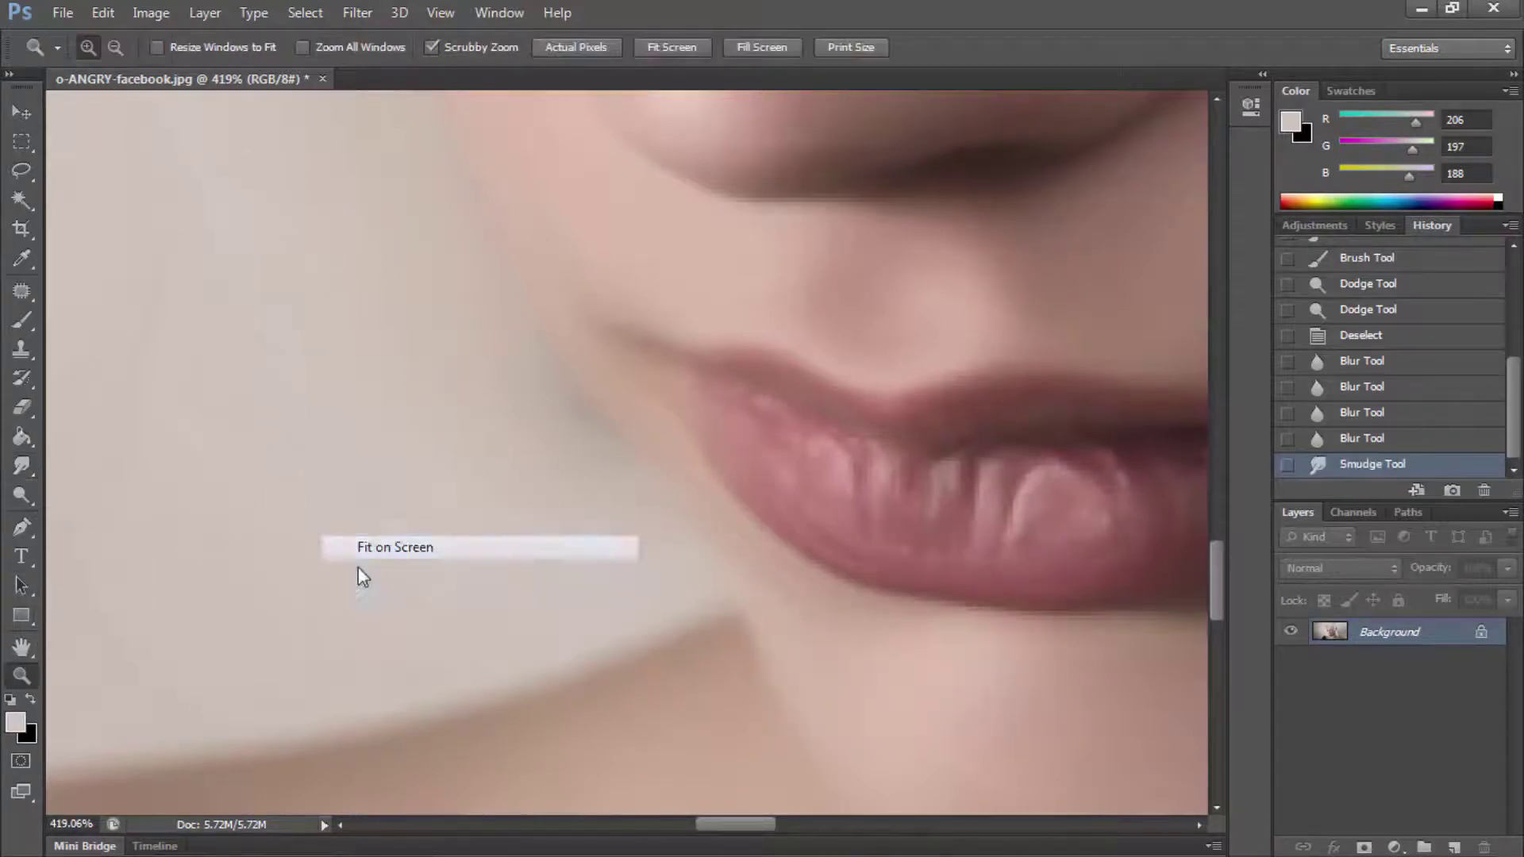
pyautogui.click(361, 547)
pyautogui.scroll(3, 568, 476)
pyautogui.press('r')
pyautogui.moveTo(436, 362); pyautogui.dragTo(383, 515)
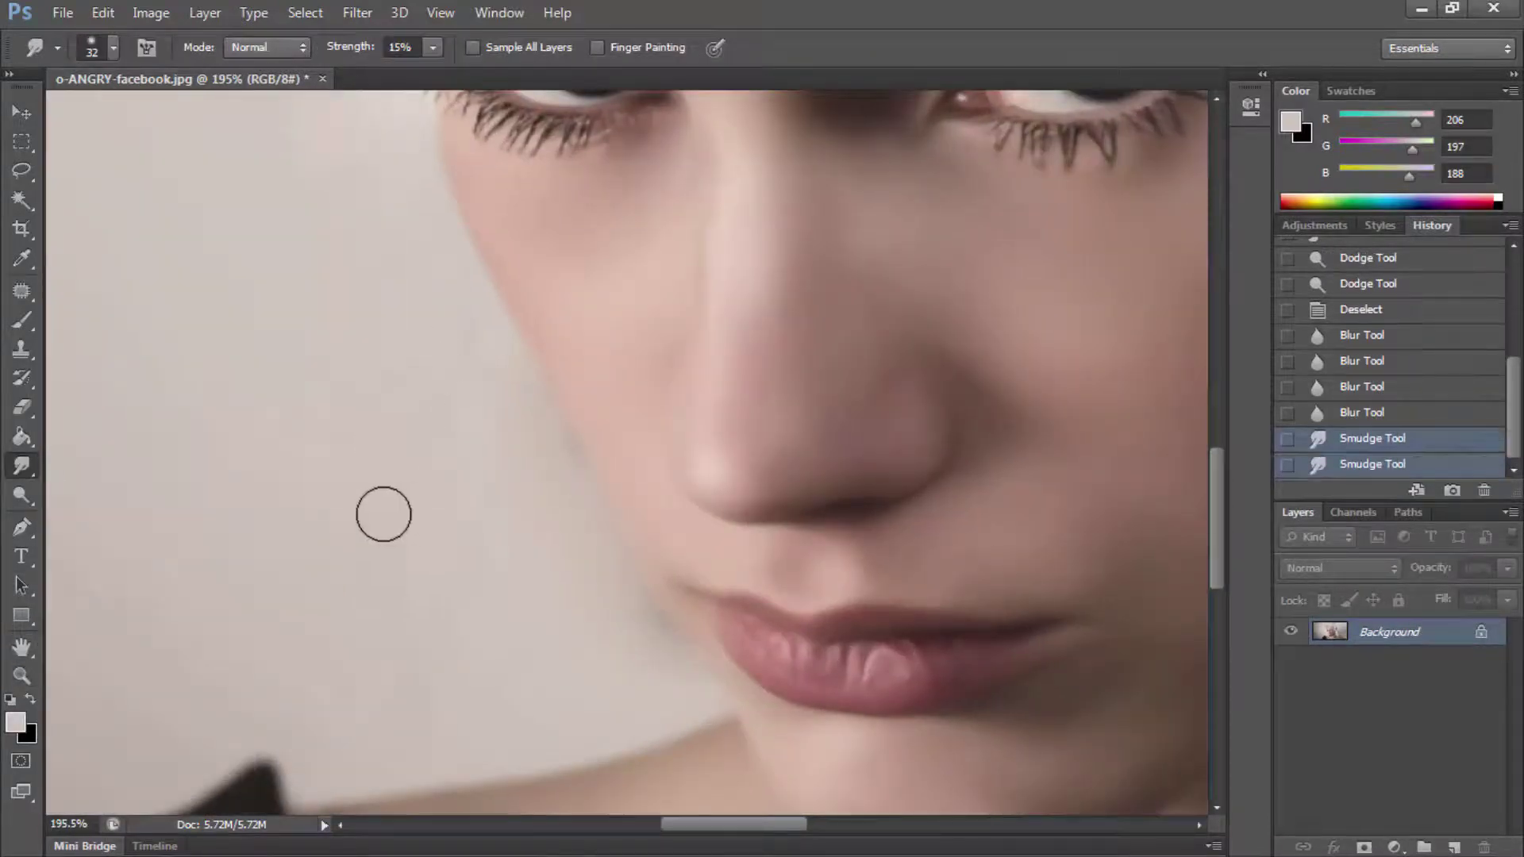
pyautogui.rightClick(384, 514)
pyautogui.write('77')
pyautogui.press('Return')
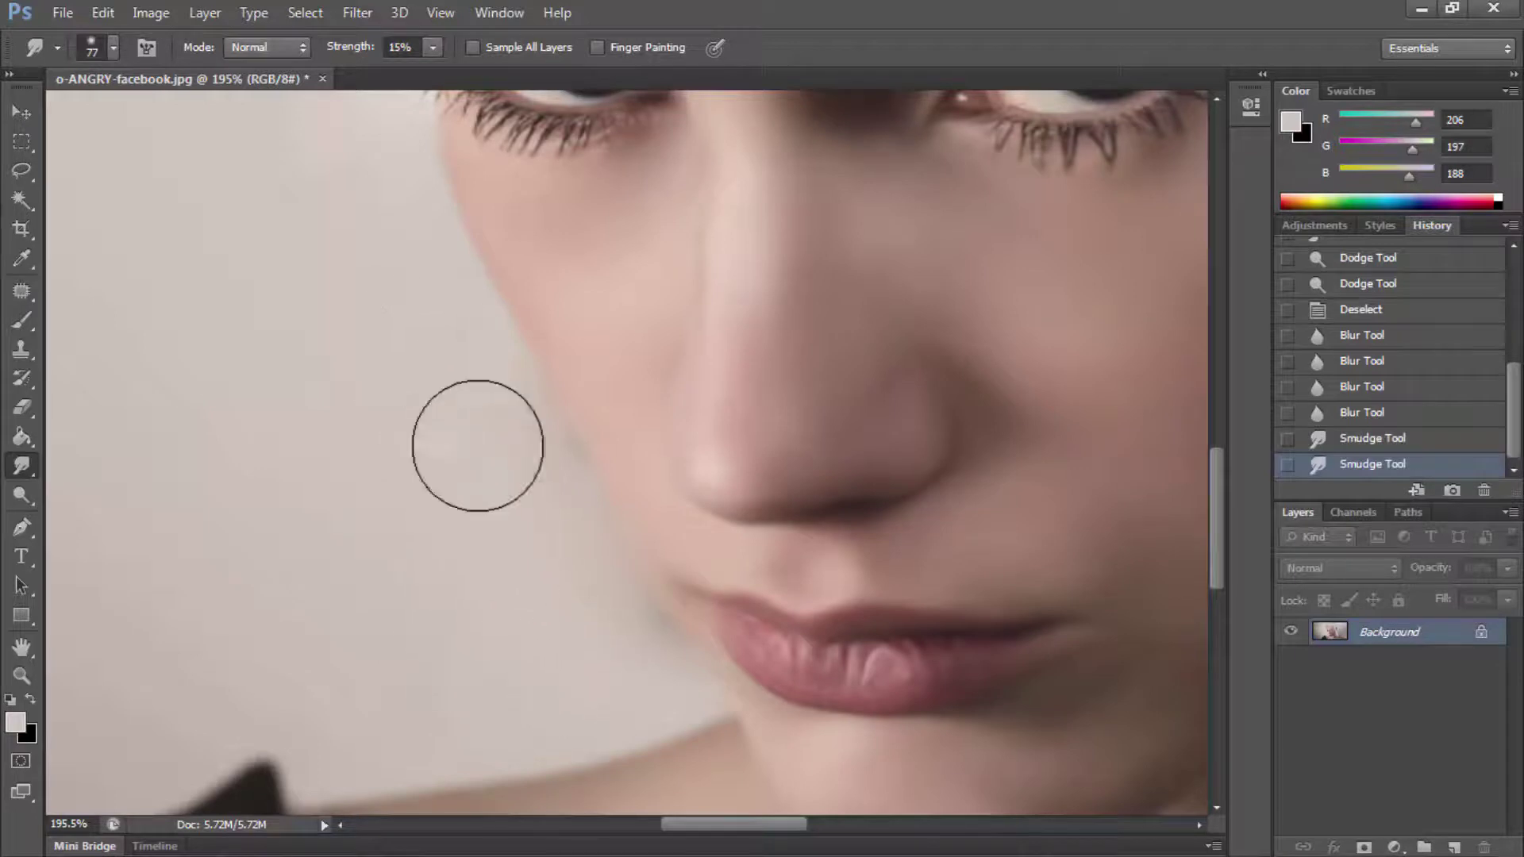
# Step: Soften the jaw and neck edges at 77 px, then sample a pale beige background colour
pyautogui.moveTo(478, 447)
pyautogui.mouseDown()
pyautogui.moveTo(432, 616)
pyautogui.moveTo(492, 655)
pyautogui.mouseUp()
pyautogui.moveTo(492, 655)
pyautogui.mouseDown()
pyautogui.moveTo(545, 680)
pyautogui.moveTo(578, 646)
pyautogui.mouseUp()
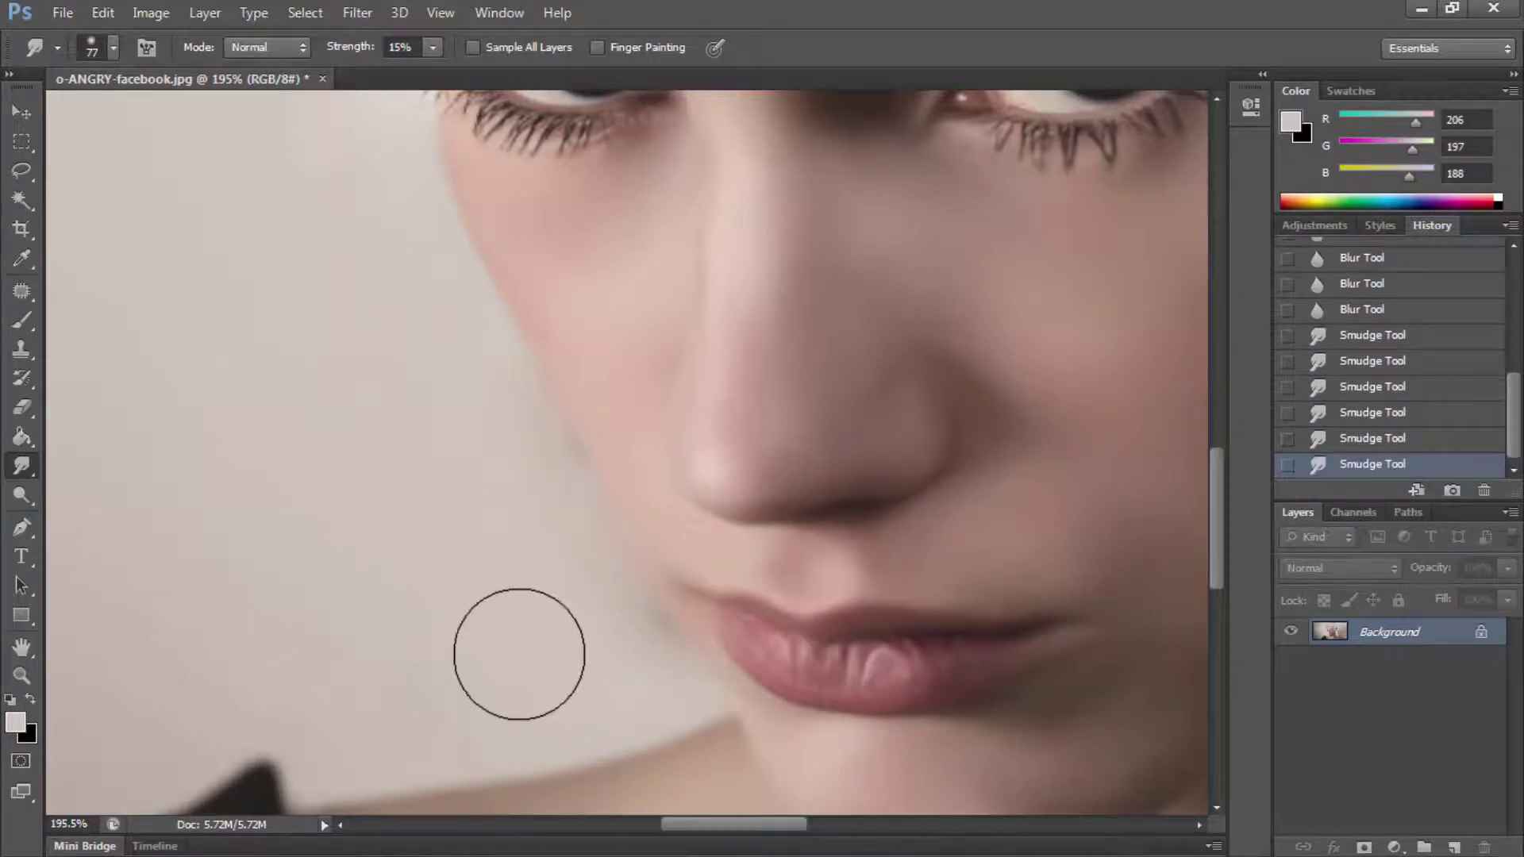
pyautogui.click(21, 258)
pyautogui.click(21, 321)
# Step: Paint a pale warm grey beside the cheek with a 73 px brush at 100% opacity
pyautogui.click(14, 722)
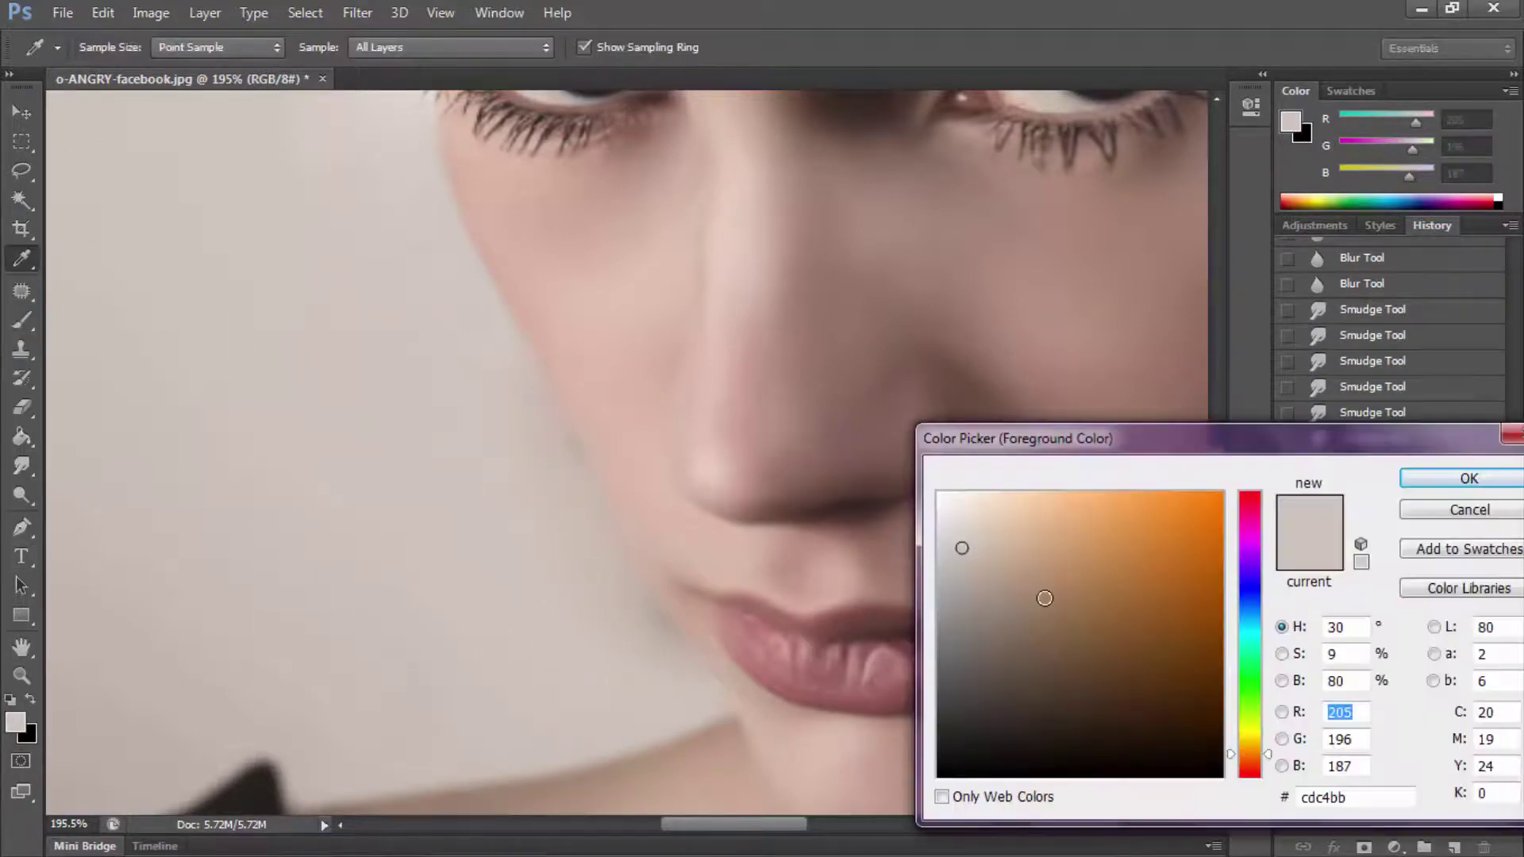
pyautogui.click(381, 433)
pyautogui.press('Return')
pyautogui.rightClick(505, 497)
pyautogui.write('73')
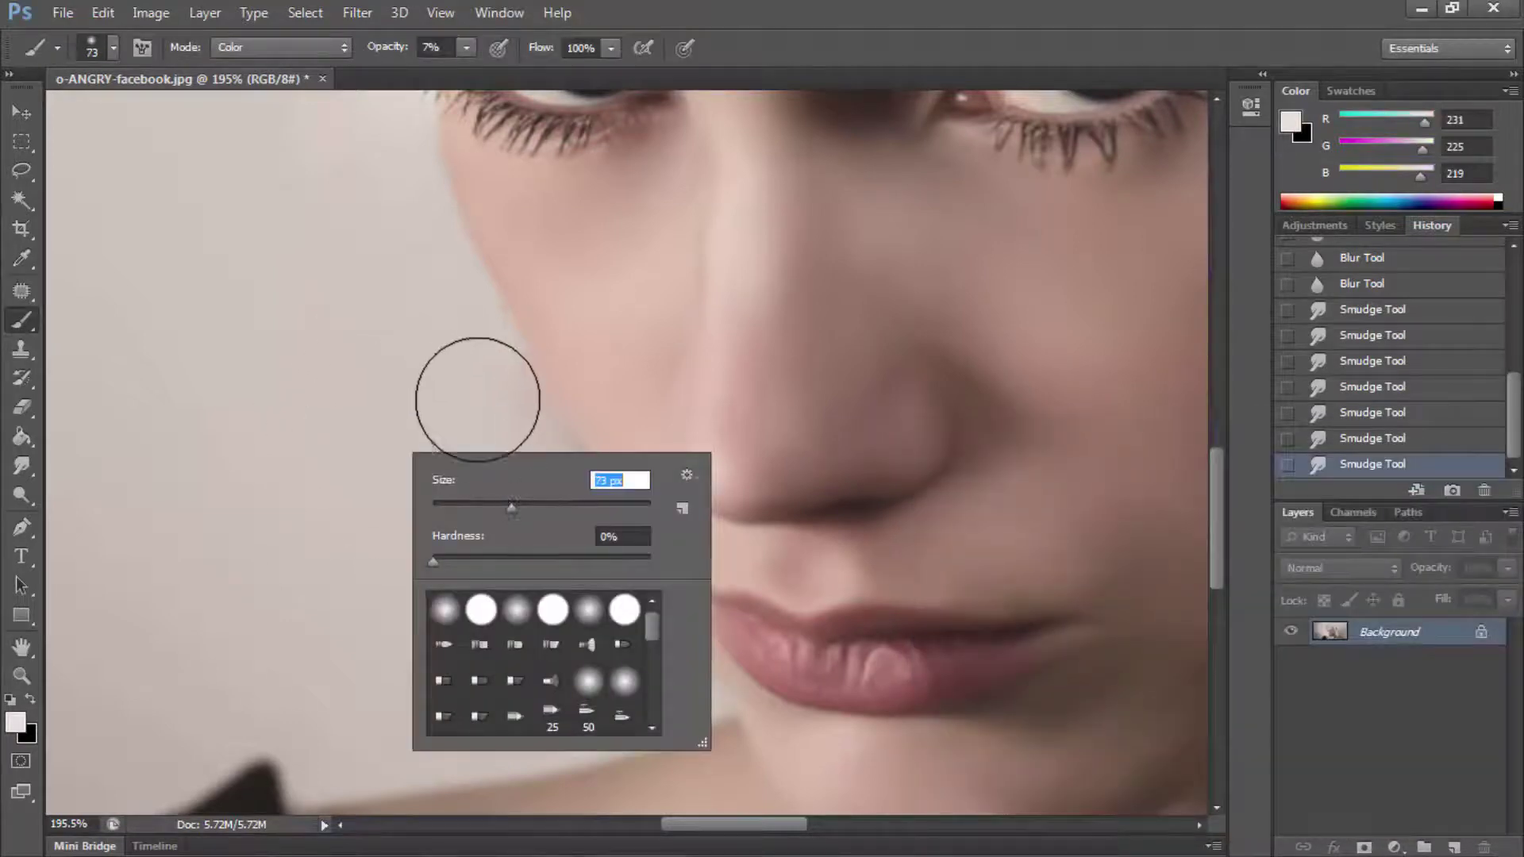
pyautogui.press('Return')
pyautogui.moveTo(517, 463); pyautogui.dragTo(451, 133)
pyautogui.moveTo(467, 47); pyautogui.dragTo(584, 64)
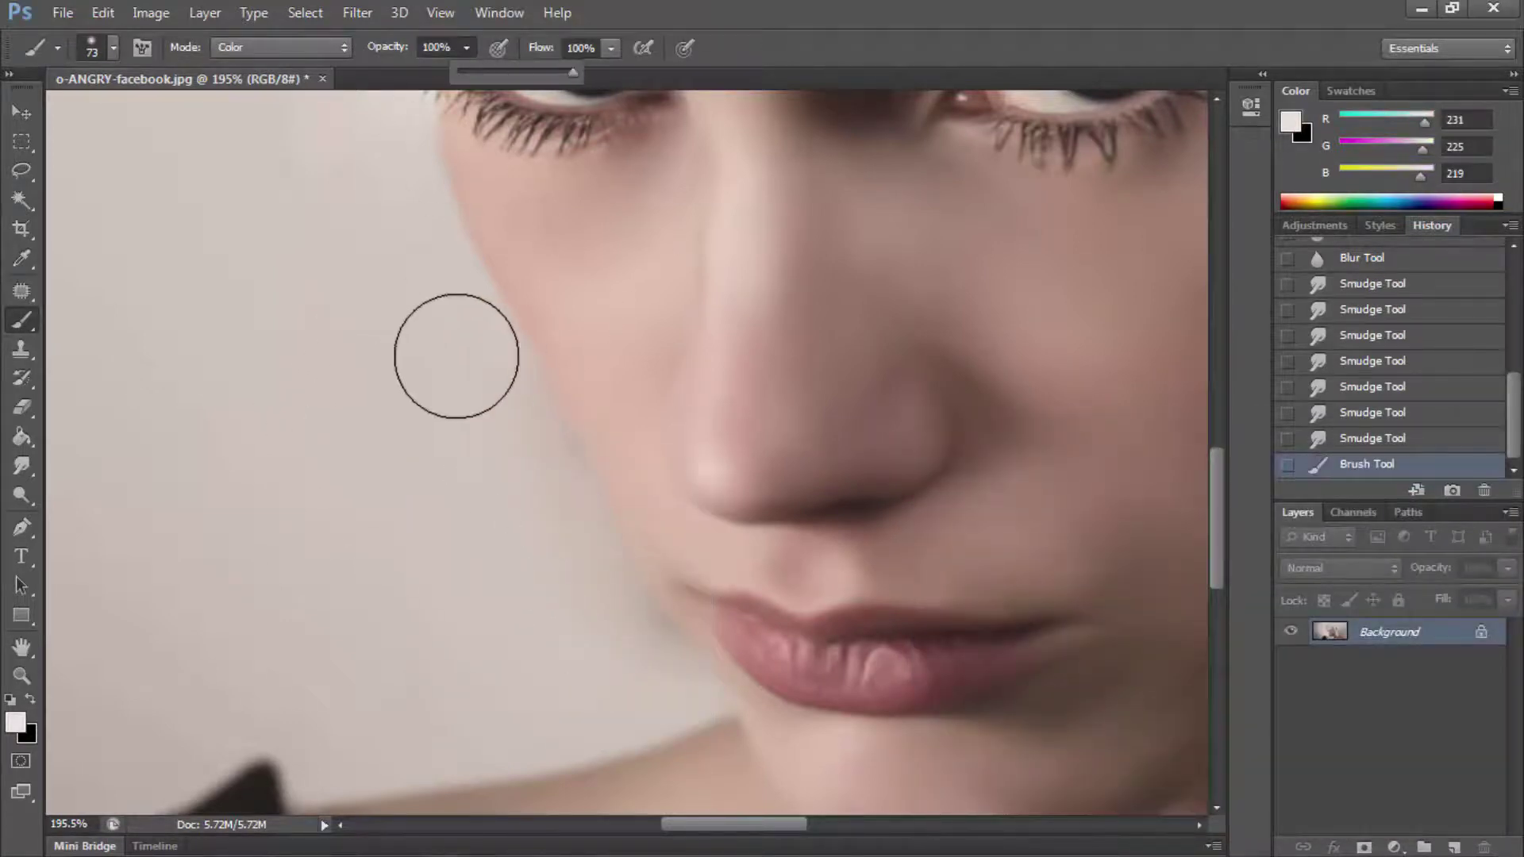
pyautogui.moveTo(606, 654)
pyautogui.mouseDown()
pyautogui.moveTo(483, 405)
pyautogui.moveTo(504, 488)
pyautogui.mouseUp()
# Step: Paint the light tone along the face edge and jaw background with a 40 px brush
pyautogui.rightClick(504, 488)
pyautogui.write('40')
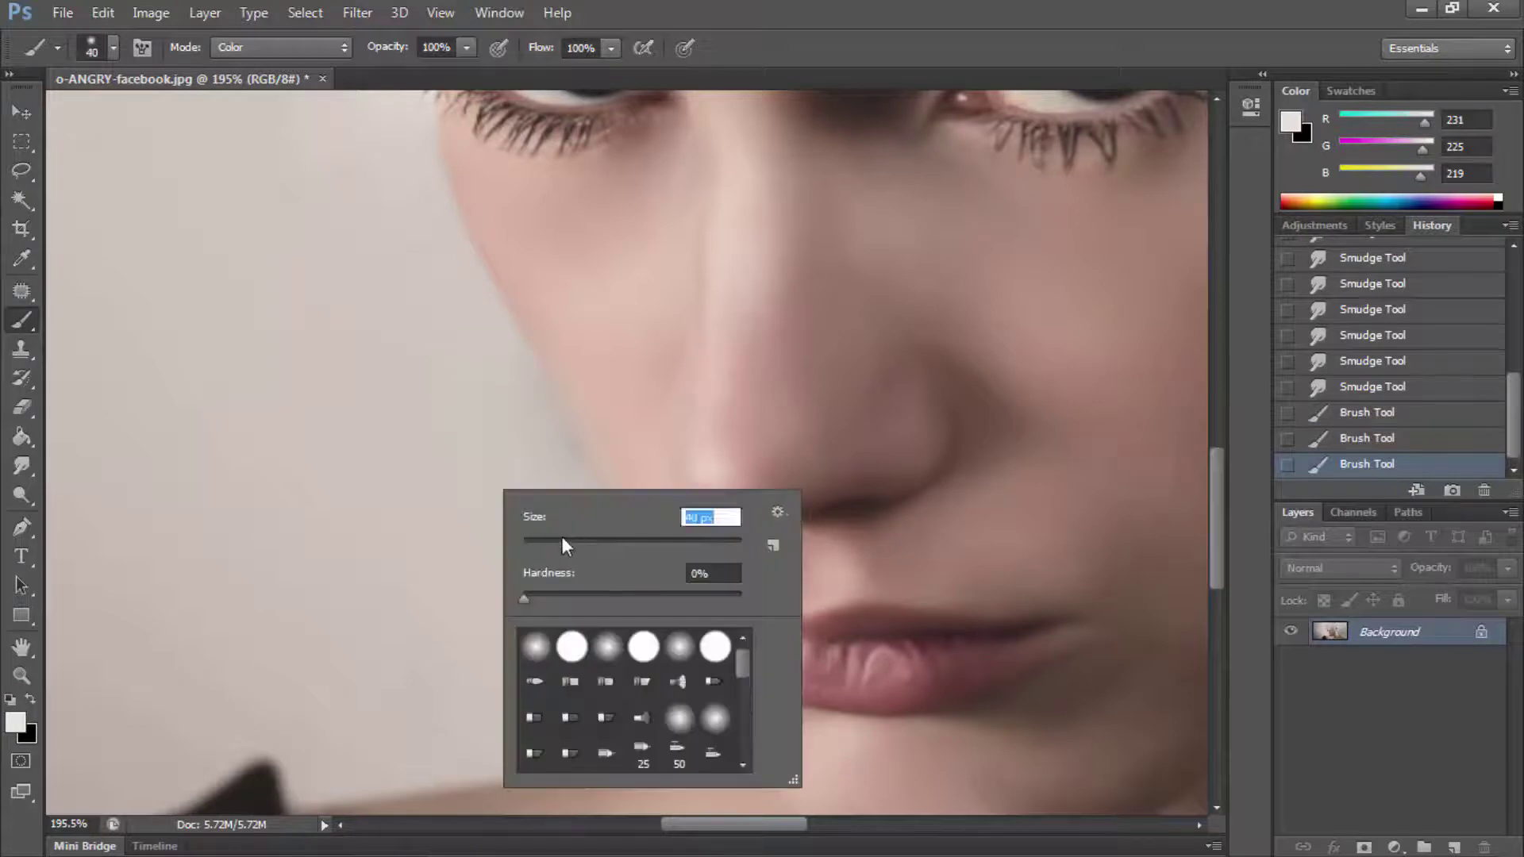
pyautogui.press('Return')
pyautogui.moveTo(562, 536); pyautogui.dragTo(597, 632)
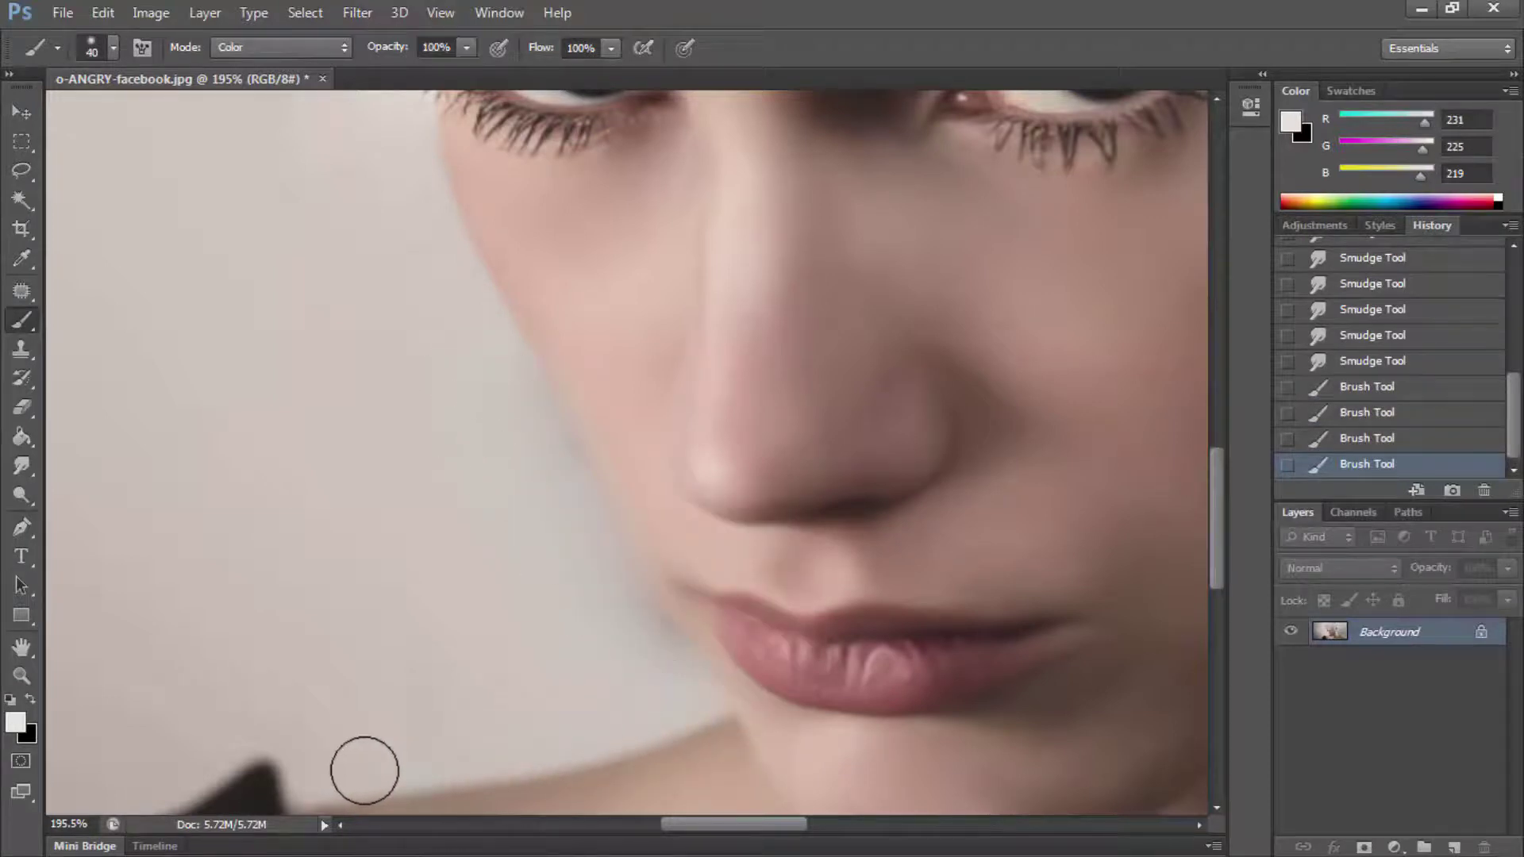
pyautogui.moveTo(364, 771); pyautogui.dragTo(601, 613)
# Step: Smudge the skin edge beside the mouth with a 38 px Smudge brush
pyautogui.press('z')
pyautogui.hotkey('ctrl', '0')
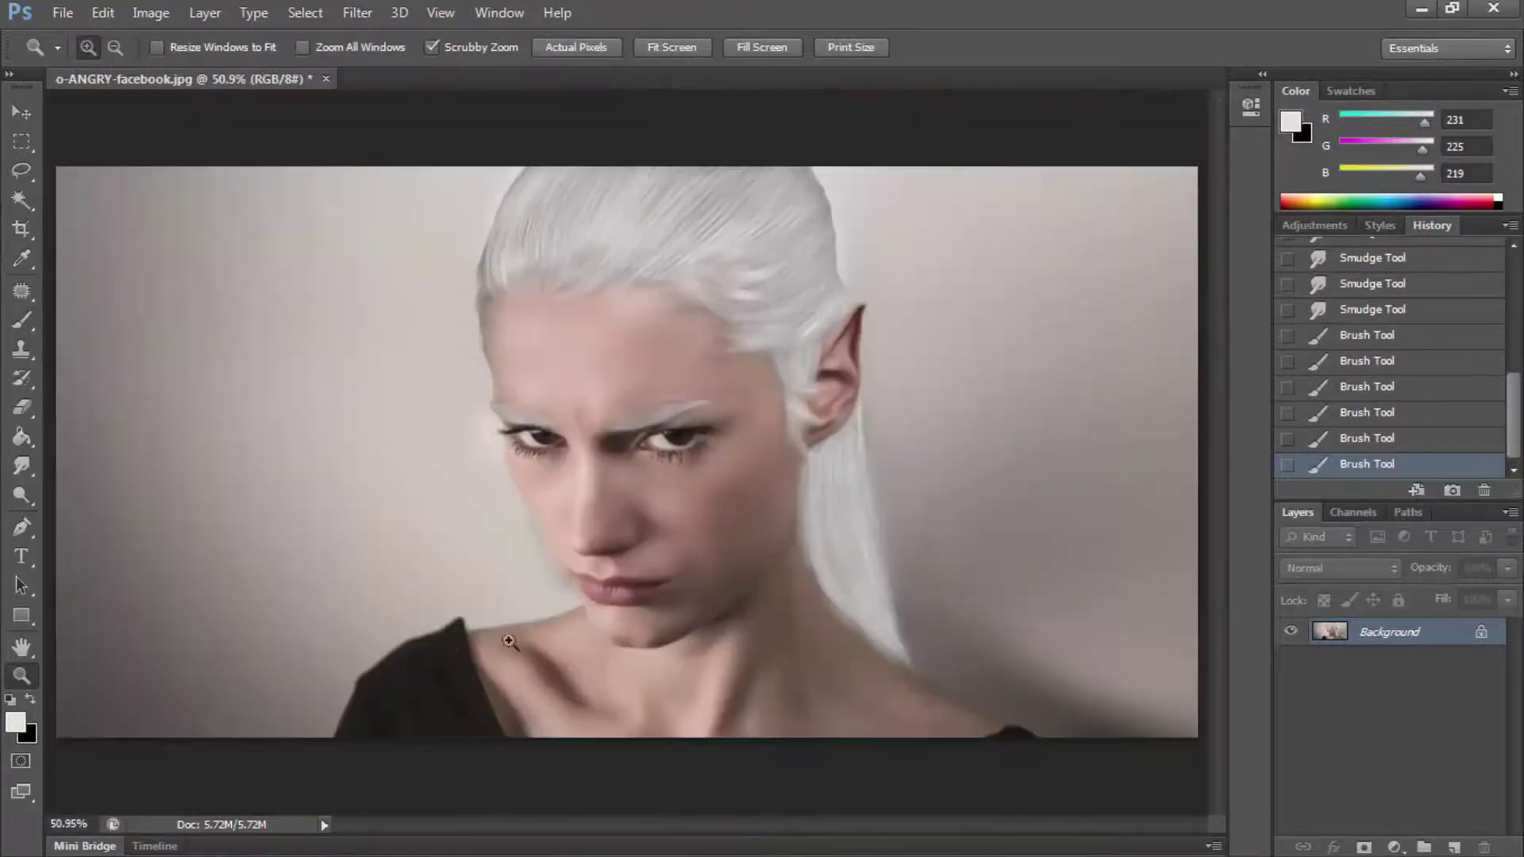
pyautogui.moveTo(554, 600)
pyautogui.mouseDown()
pyautogui.moveTo(588, 561)
pyautogui.moveTo(521, 612)
pyautogui.moveTo(544, 629)
pyautogui.moveTo(3, 498)
pyautogui.mouseUp()
pyautogui.click(21, 466)
pyautogui.rightClick(512, 555)
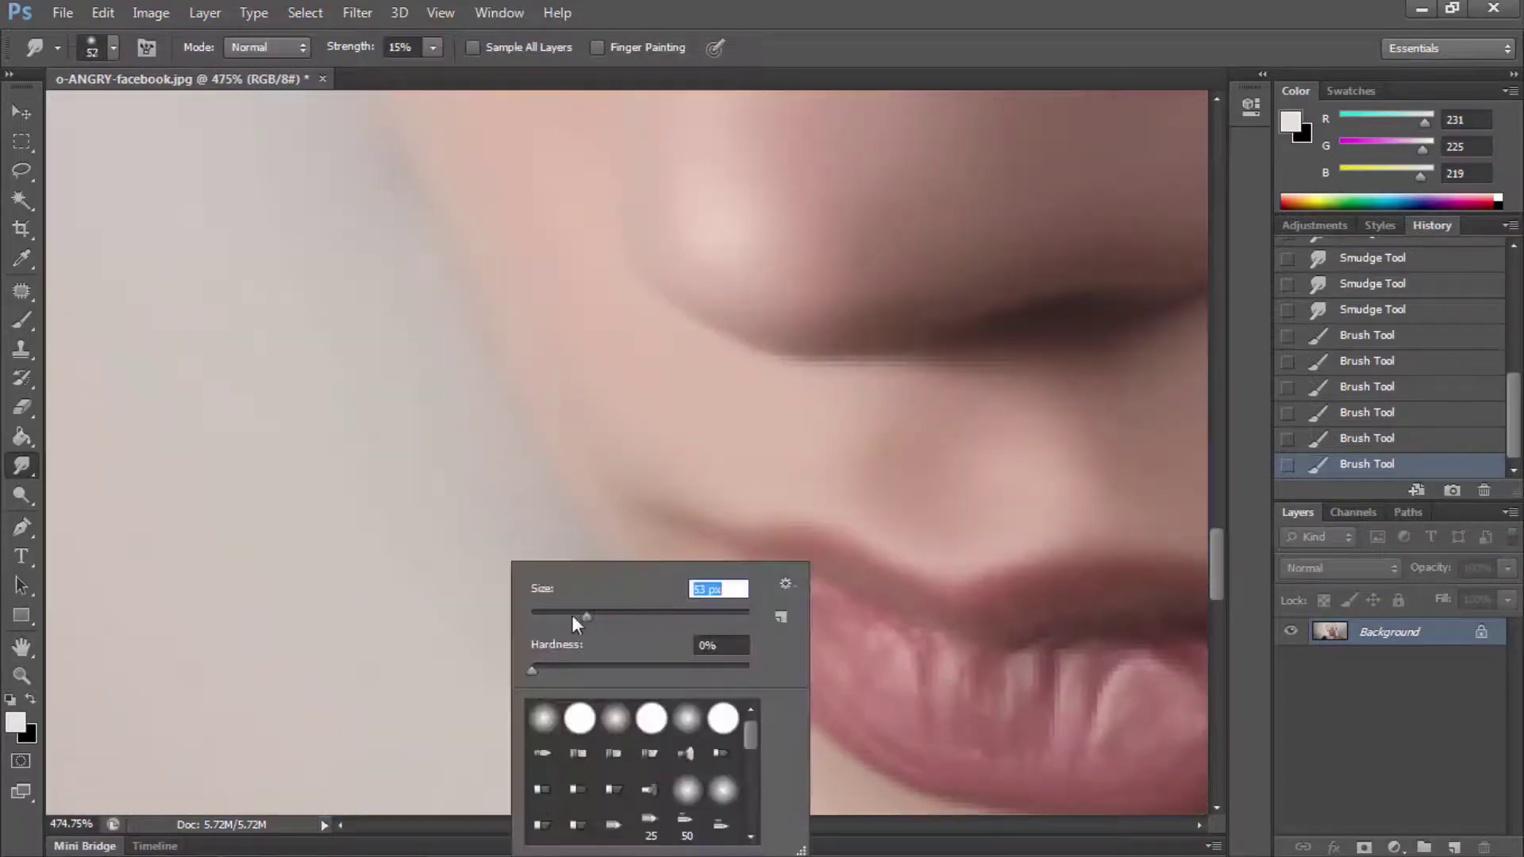
pyautogui.write('38')
pyautogui.press('Return')
pyautogui.moveTo(548, 619)
pyautogui.mouseDown()
pyautogui.moveTo(564, 640)
pyautogui.moveTo(541, 612)
pyautogui.moveTo(575, 636)
pyautogui.moveTo(632, 633)
pyautogui.moveTo(569, 559)
pyautogui.mouseUp()
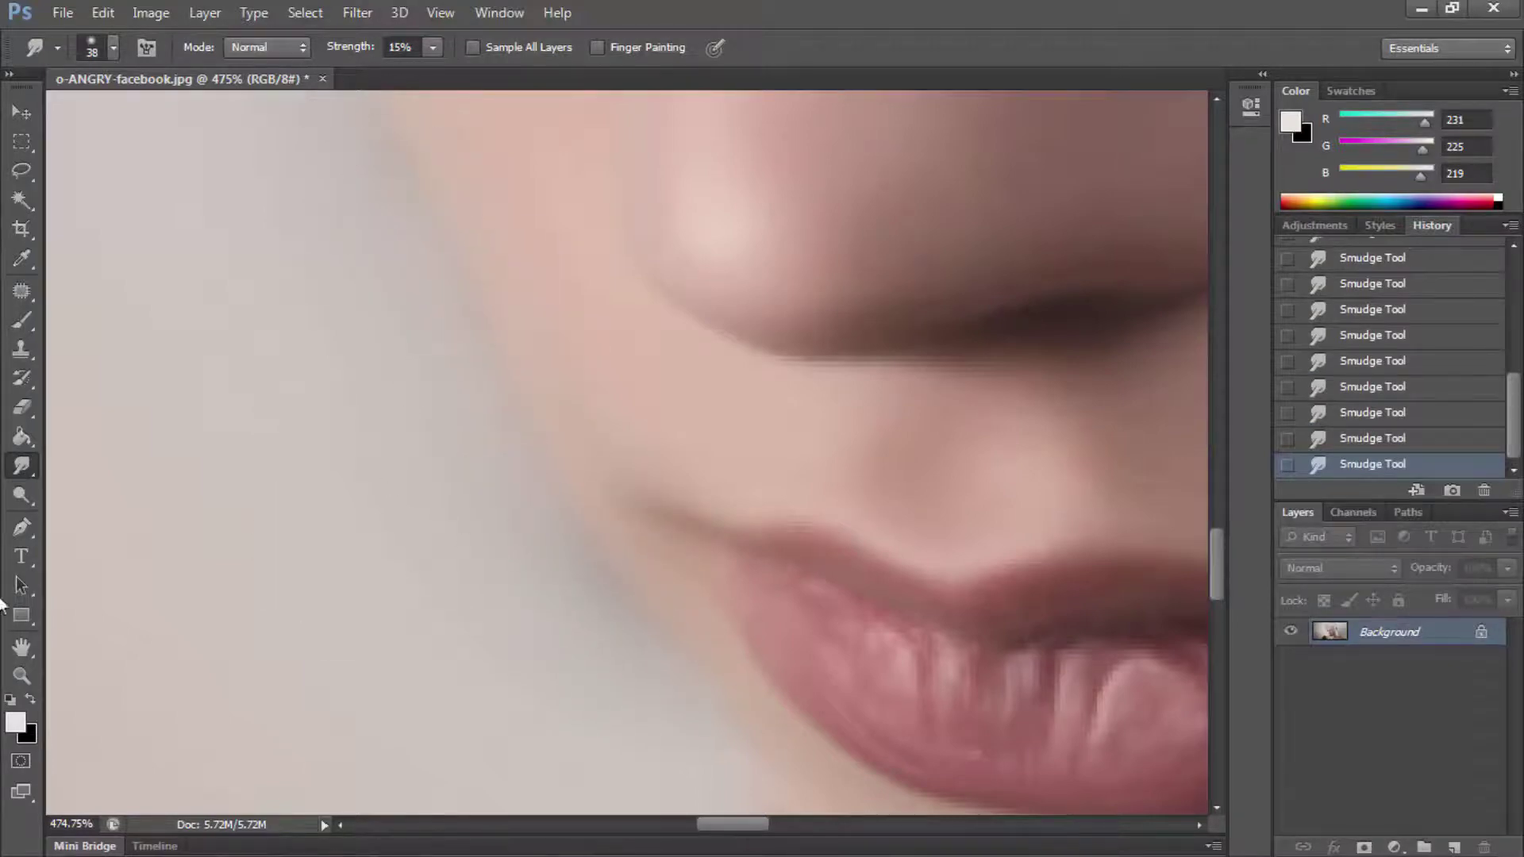
# Step: Try brightening the cheek with Dodge, then undo it and revert to an earlier painting state
pyautogui.press('z')
pyautogui.hotkey('ctrl', '0')
pyautogui.scroll(5, 555, 534)
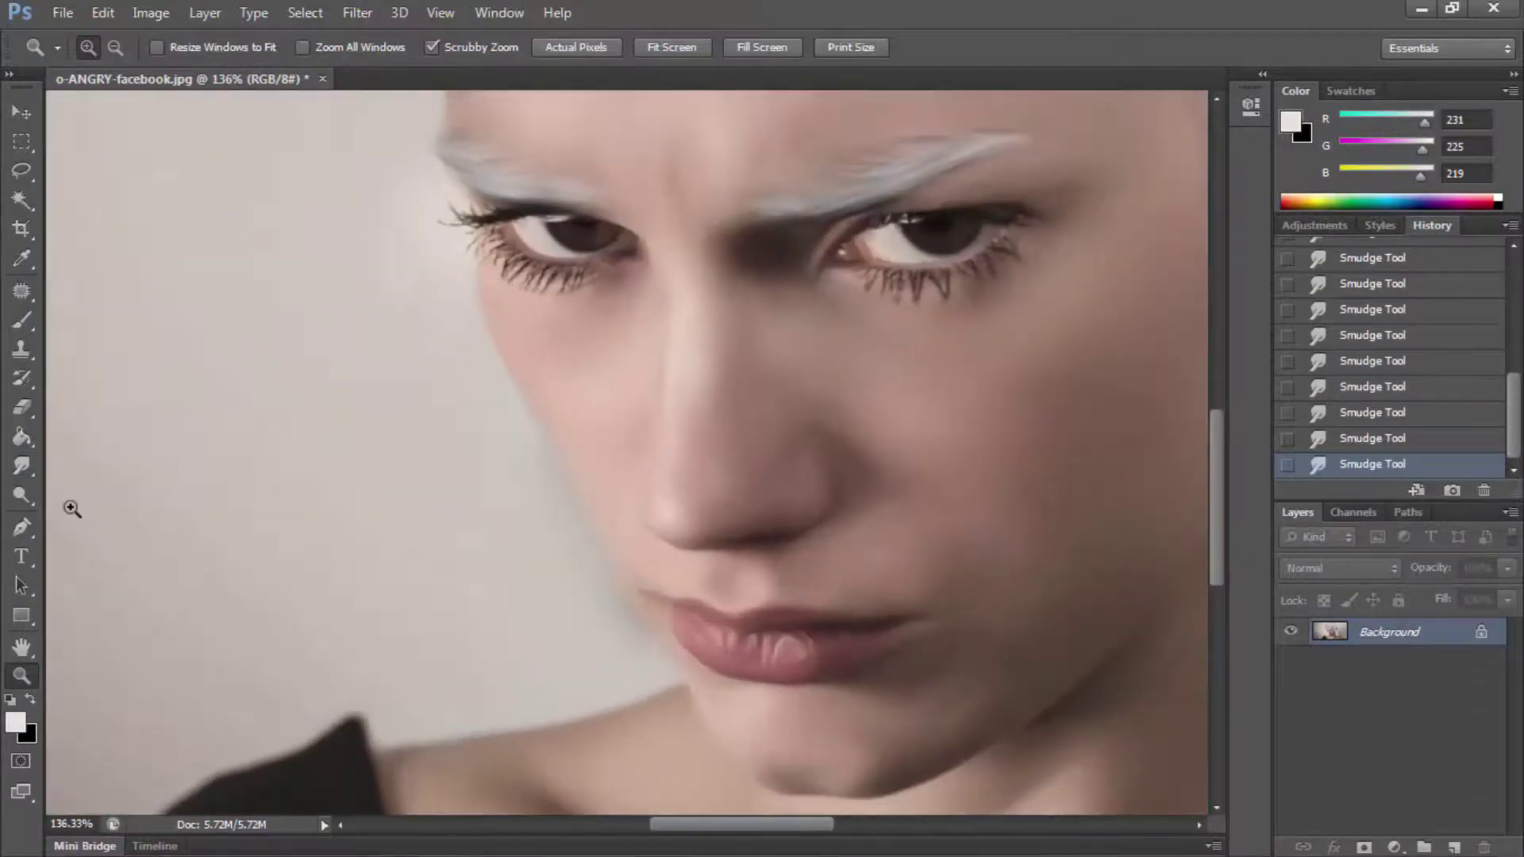
pyautogui.press('o')
pyautogui.moveTo(494, 460); pyautogui.dragTo(567, 589)
pyautogui.click(1362, 441)
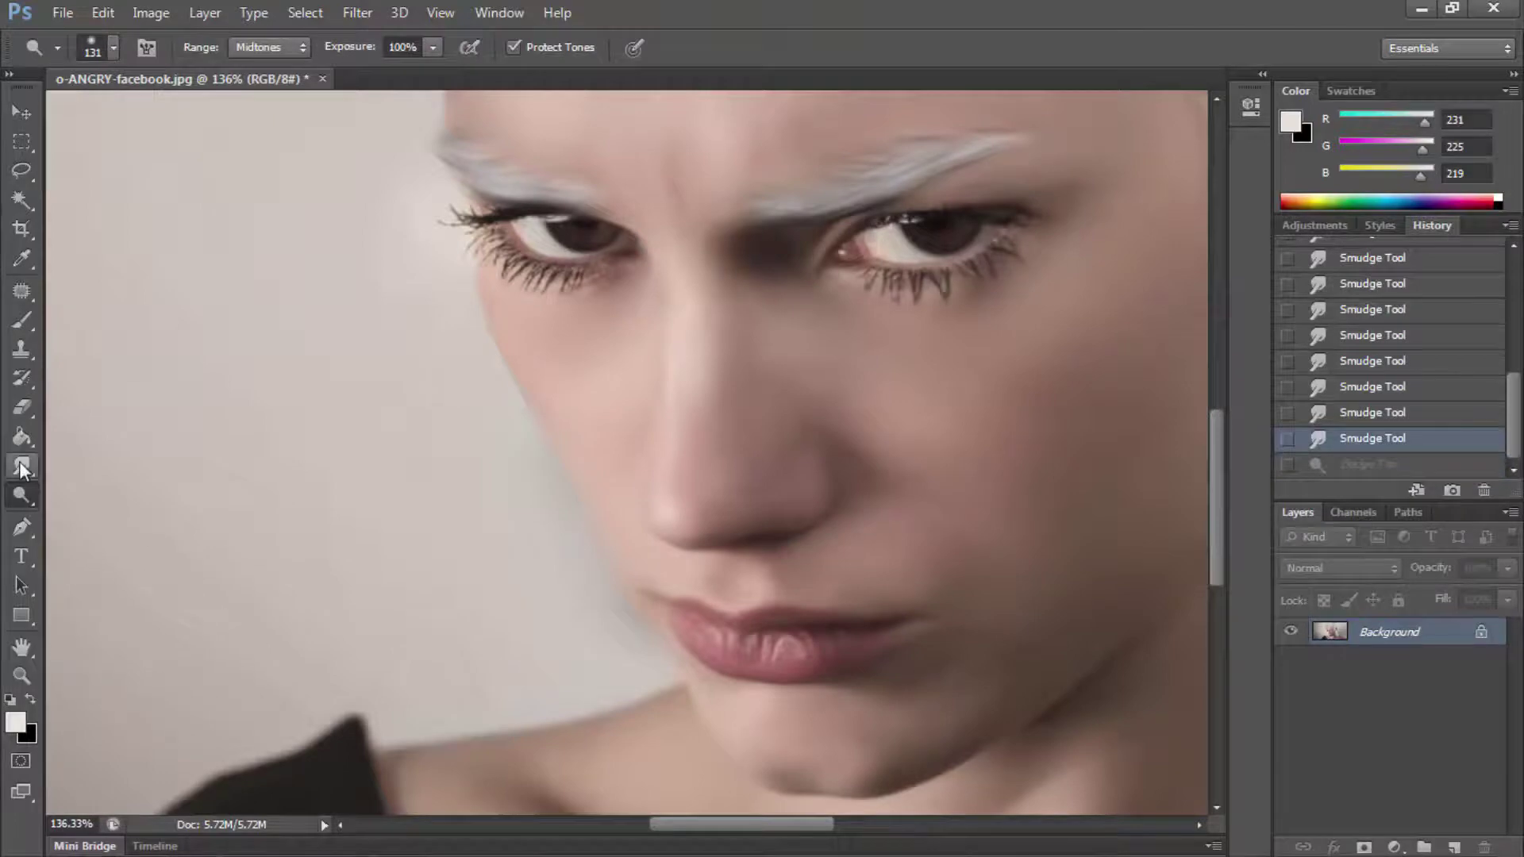
pyautogui.click(22, 681)
pyautogui.scroll(2, 574, 512)
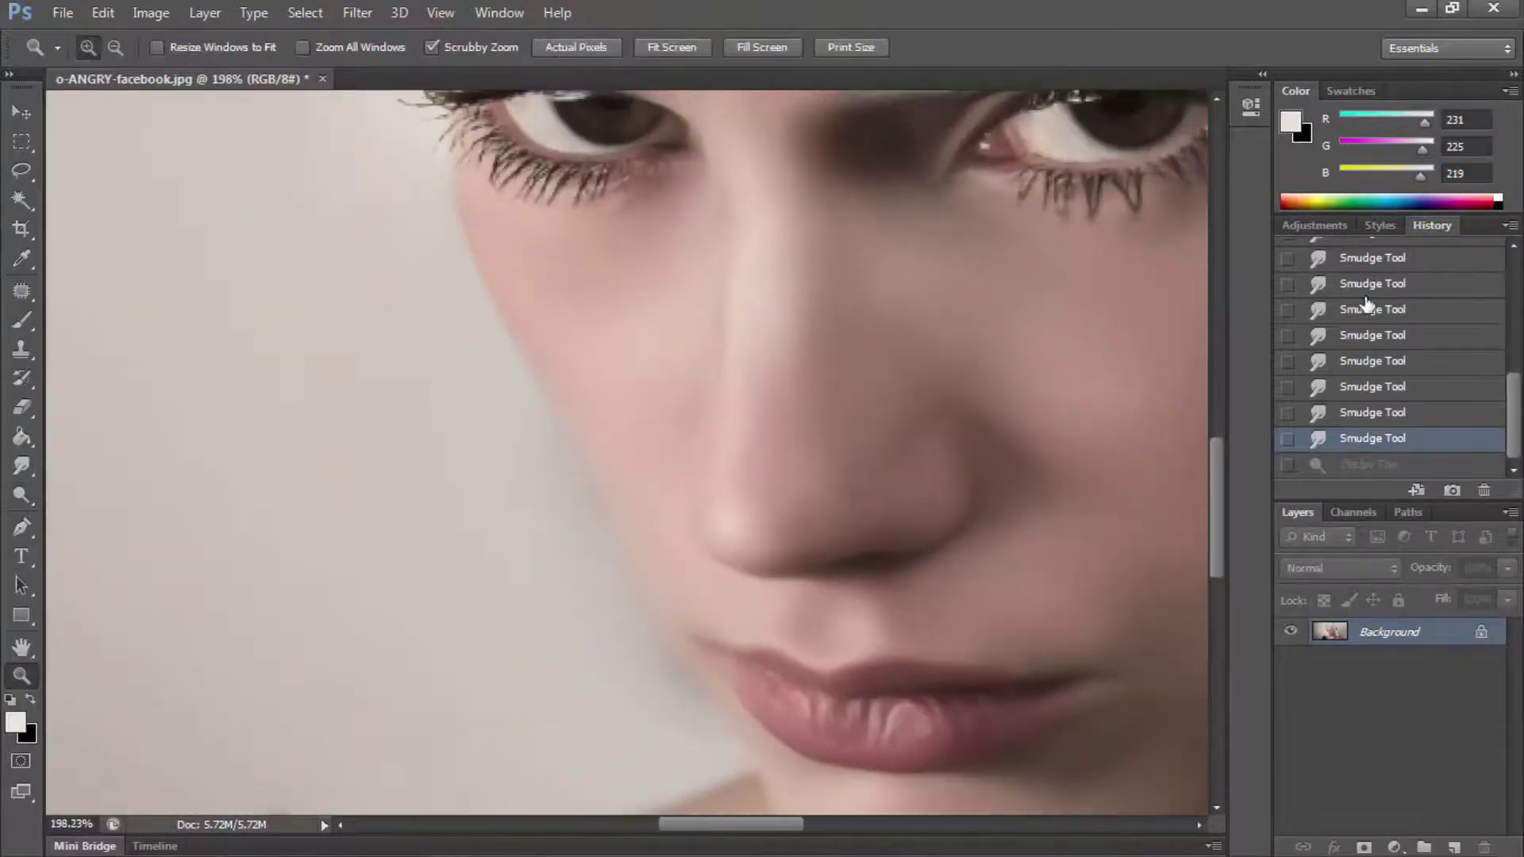
pyautogui.scroll(2, 1366, 305)
pyautogui.click(1367, 284)
# Step: Repaint the light tone along the cheek edge with a 22 px brush
pyautogui.click(22, 319)
pyautogui.rightClick(398, 516)
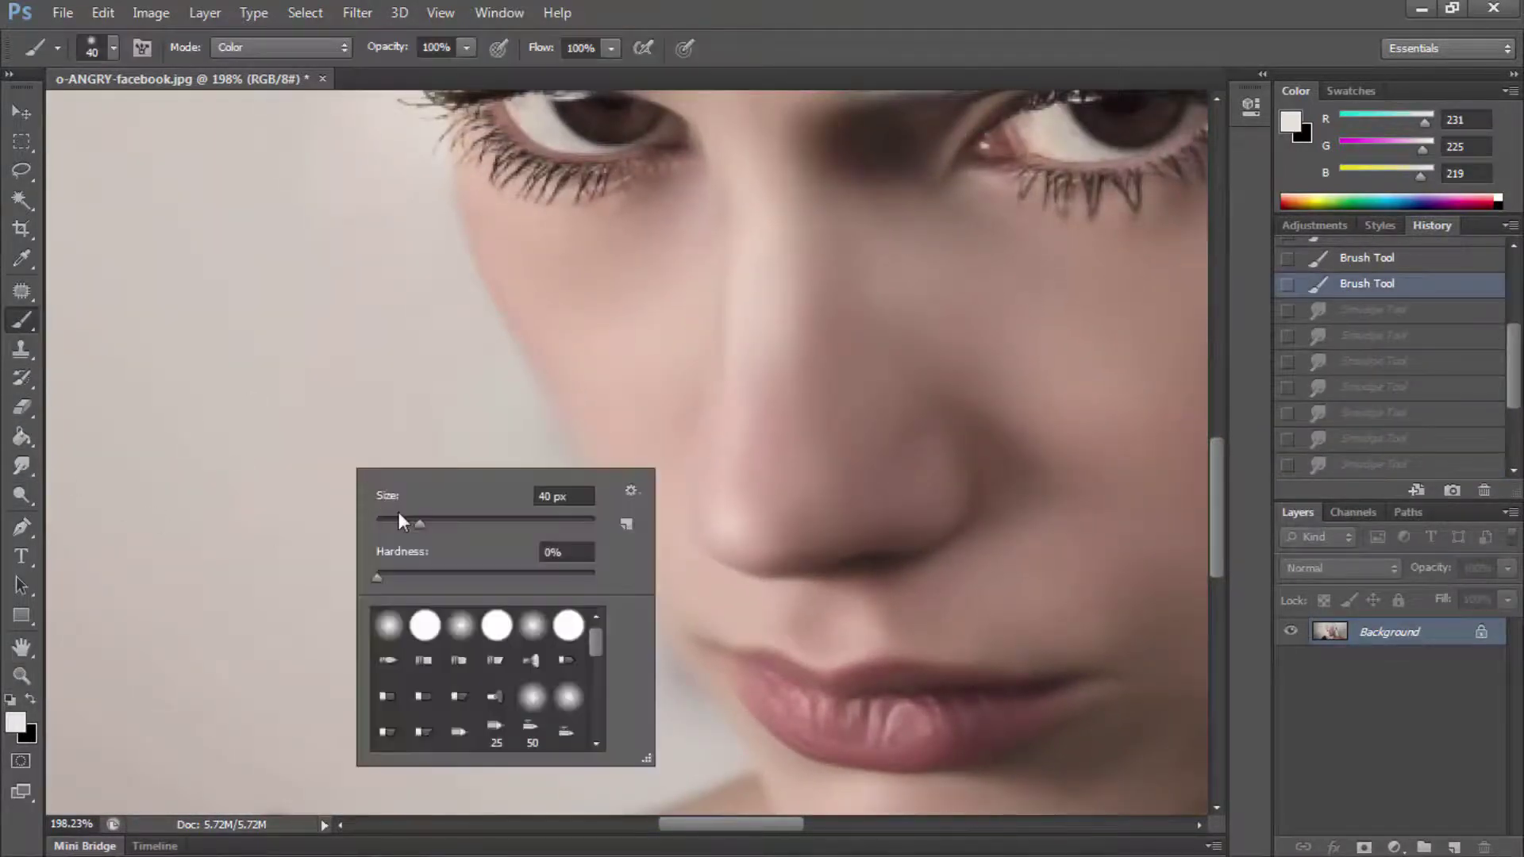
pyautogui.click(399, 517)
pyautogui.press('Return')
pyautogui.click(591, 530)
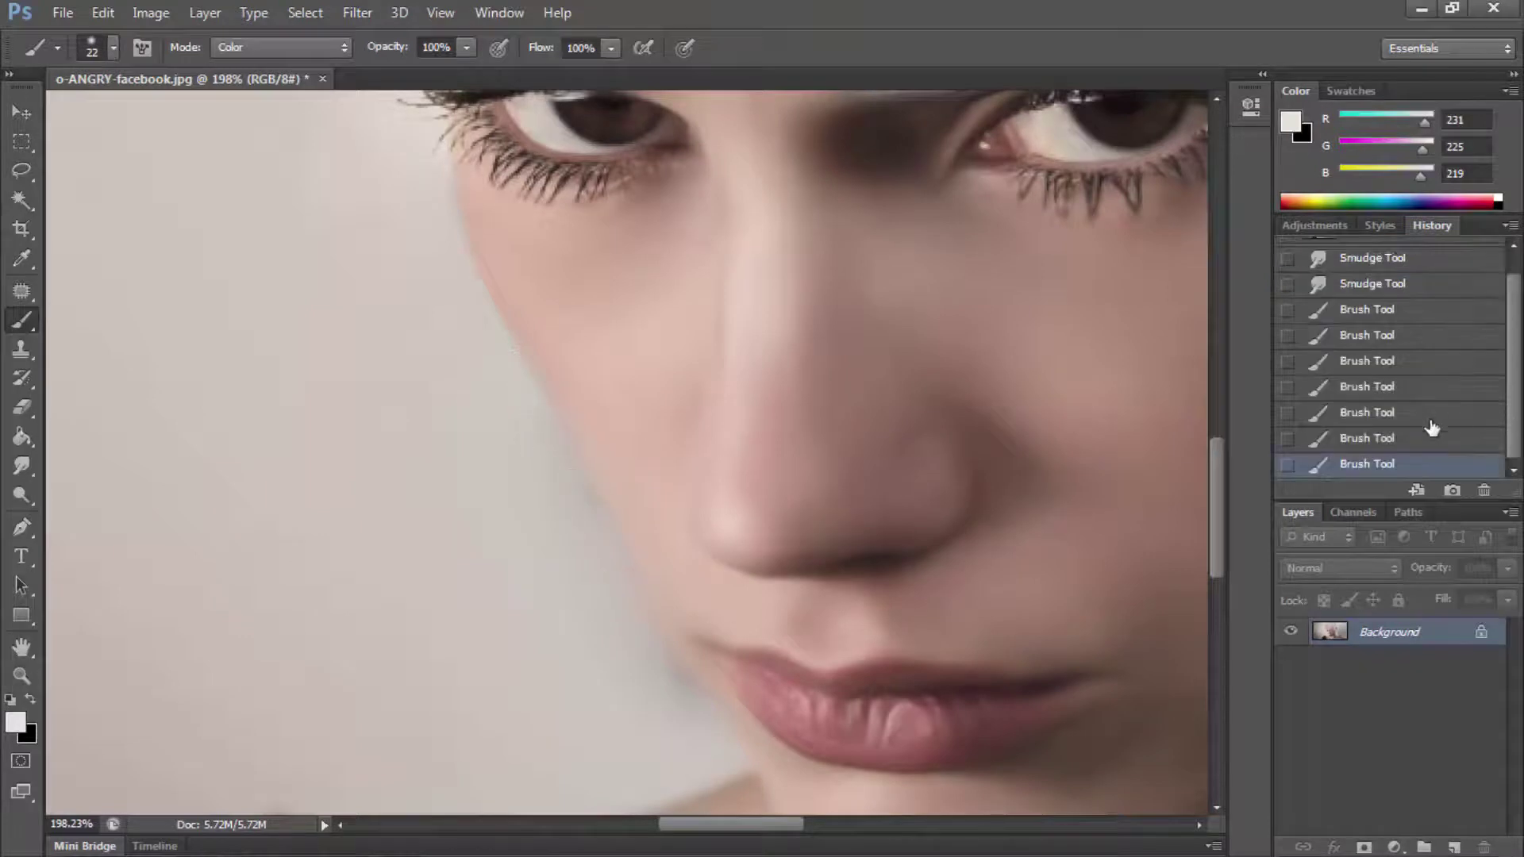
pyautogui.click(1323, 441)
pyautogui.moveTo(572, 500)
pyautogui.mouseDown()
pyautogui.moveTo(592, 613)
pyautogui.moveTo(395, 631)
pyautogui.mouseUp()
pyautogui.click(22, 676)
pyautogui.moveTo(662, 617); pyautogui.dragTo(630, 595)
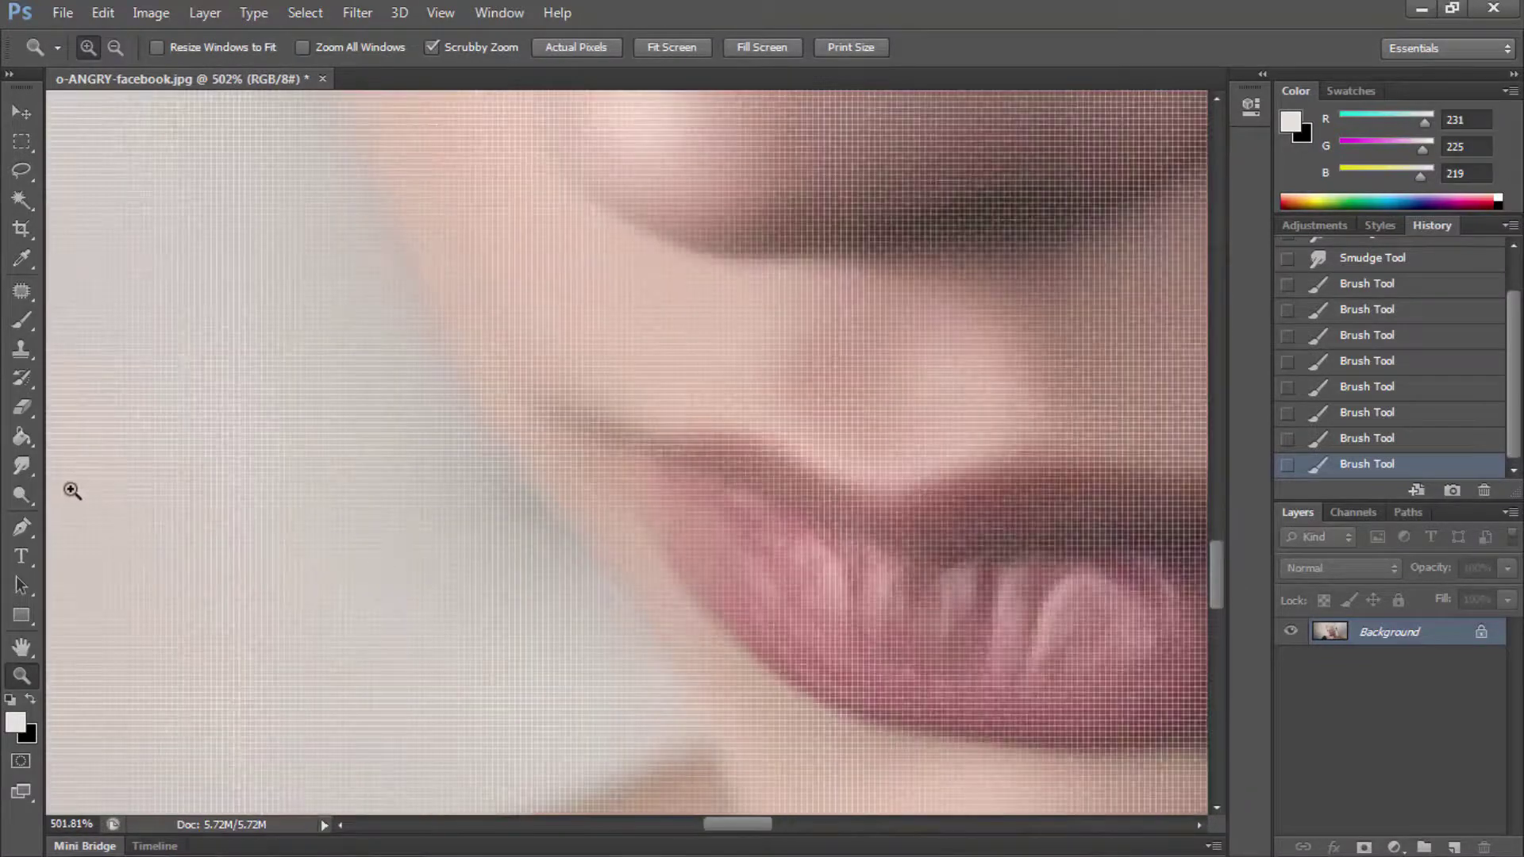
# Step: Smudge the skin beside the lips and set the Smudge brush to 29 px
pyautogui.press('r')
pyautogui.rightClick(459, 613)
pyautogui.moveTo(469, 541); pyautogui.dragTo(511, 517)
pyautogui.moveTo(298, 607); pyautogui.dragTo(310, 604)
pyautogui.click(21, 676)
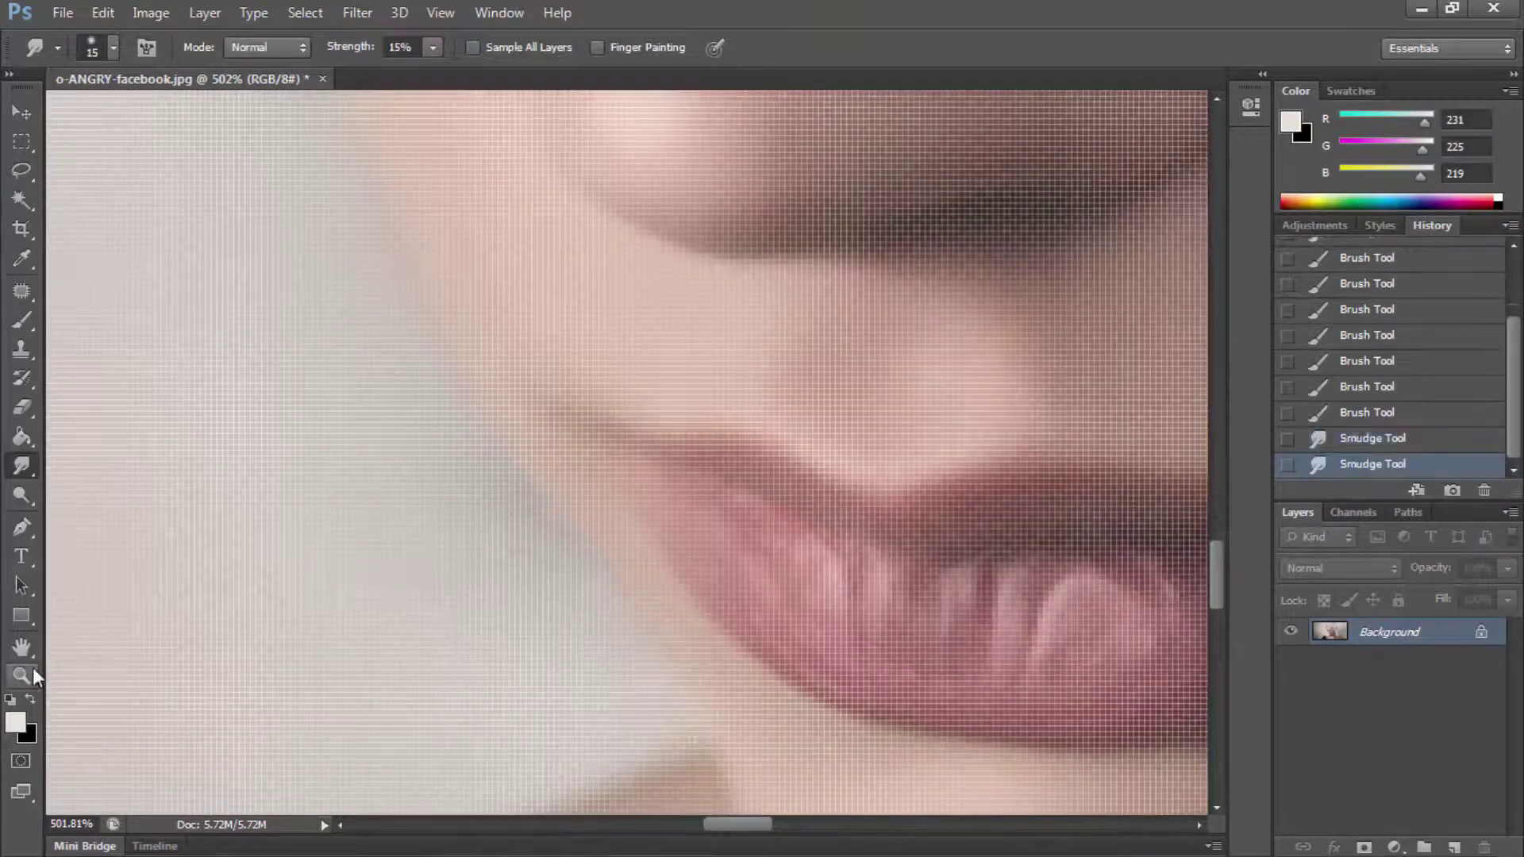
pyautogui.moveTo(555, 555)
pyautogui.mouseDown()
pyautogui.moveTo(397, 572)
pyautogui.moveTo(605, 576)
pyautogui.mouseUp()
pyautogui.click(21, 467)
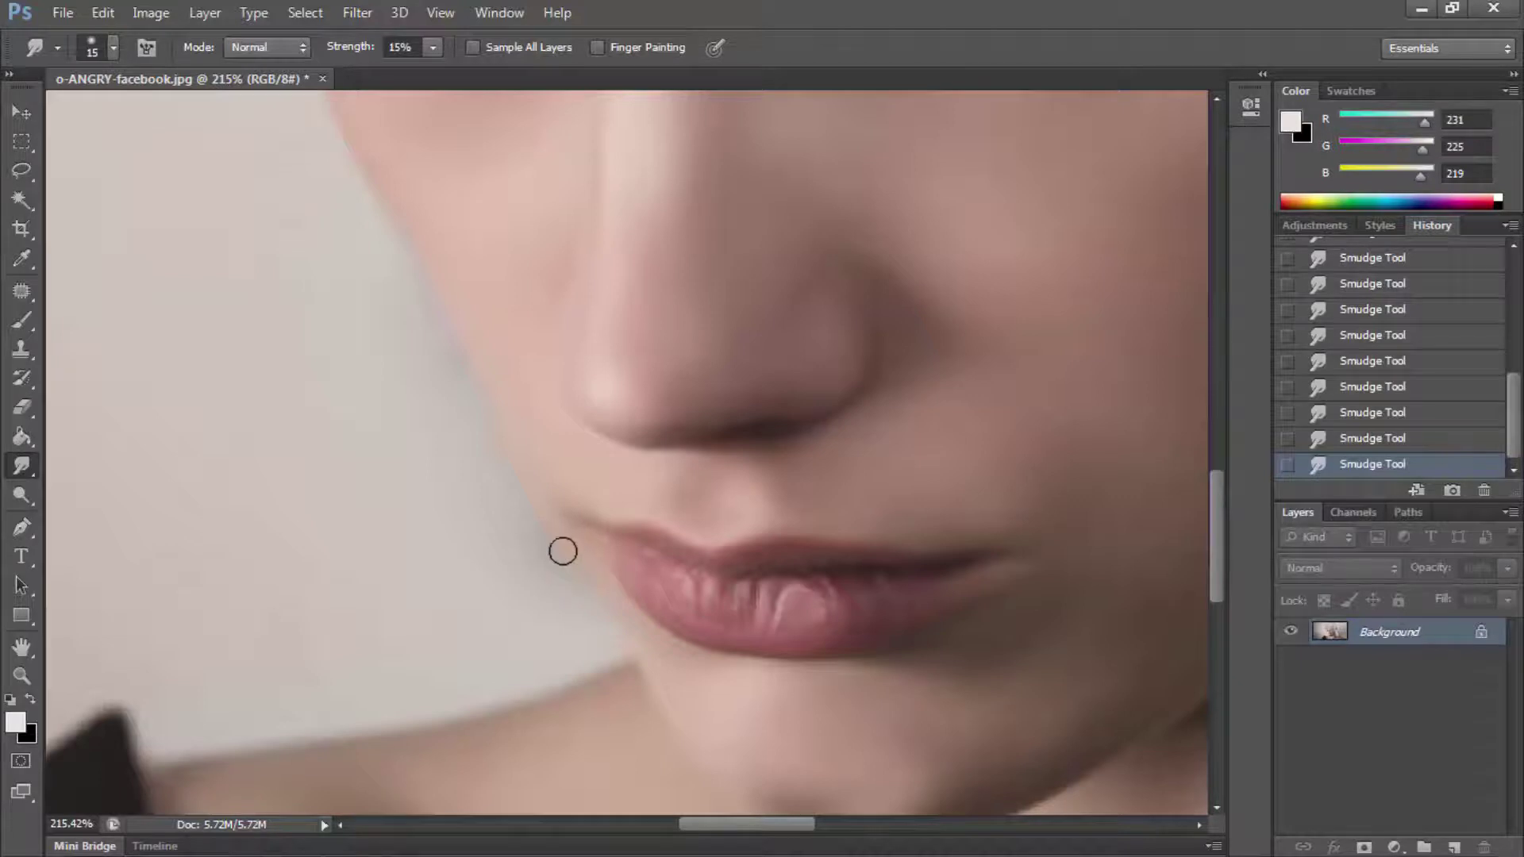
pyautogui.rightClick(524, 565)
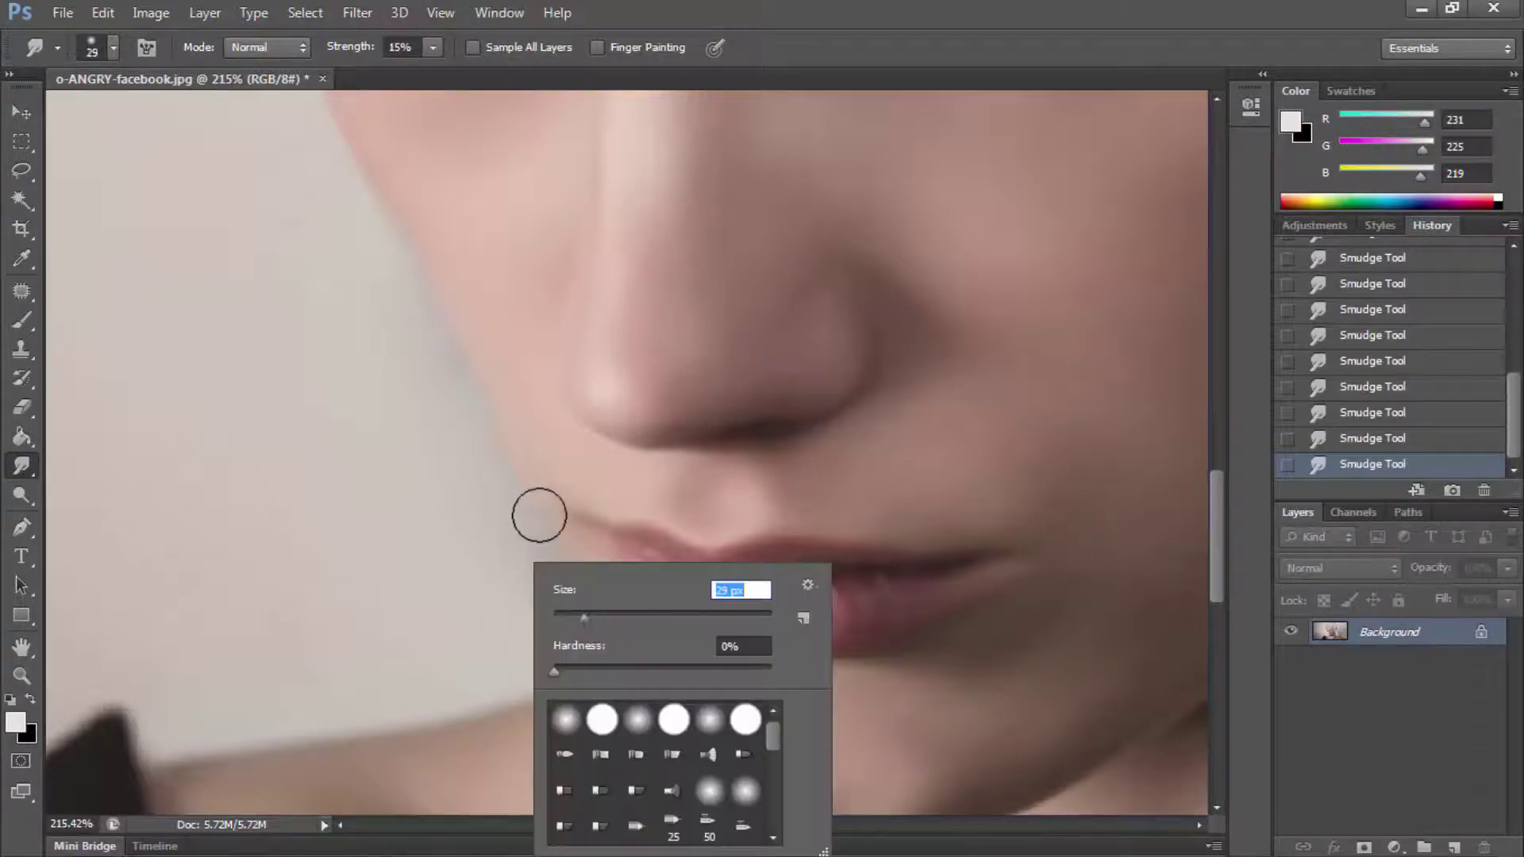
pyautogui.write('29')
pyautogui.press('Return')
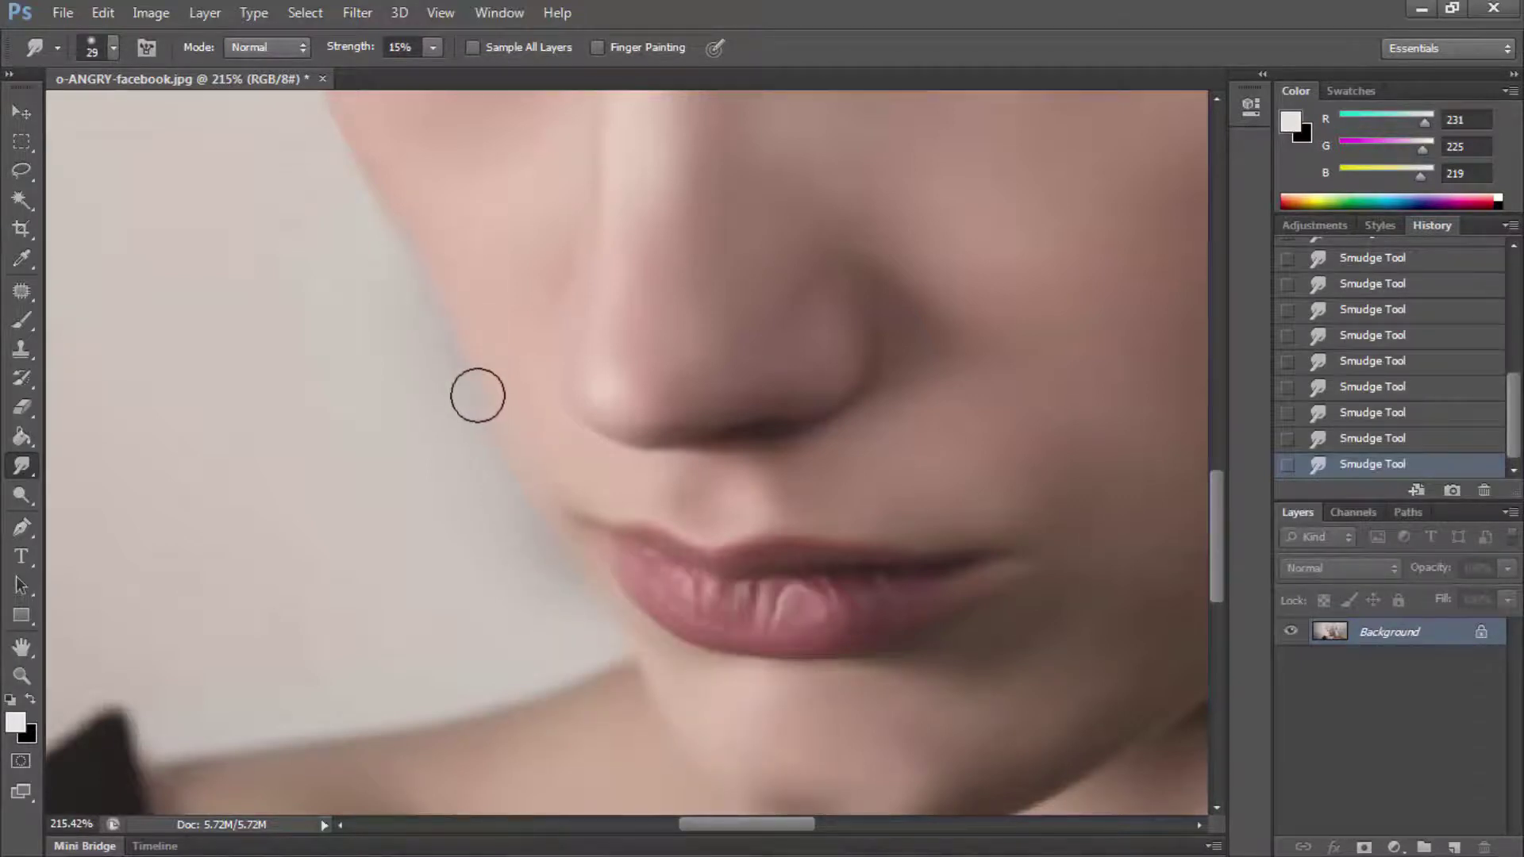
# Step: Zoom in around the left eye and enlarge the Smudge brush to 67 px
pyautogui.press('z')
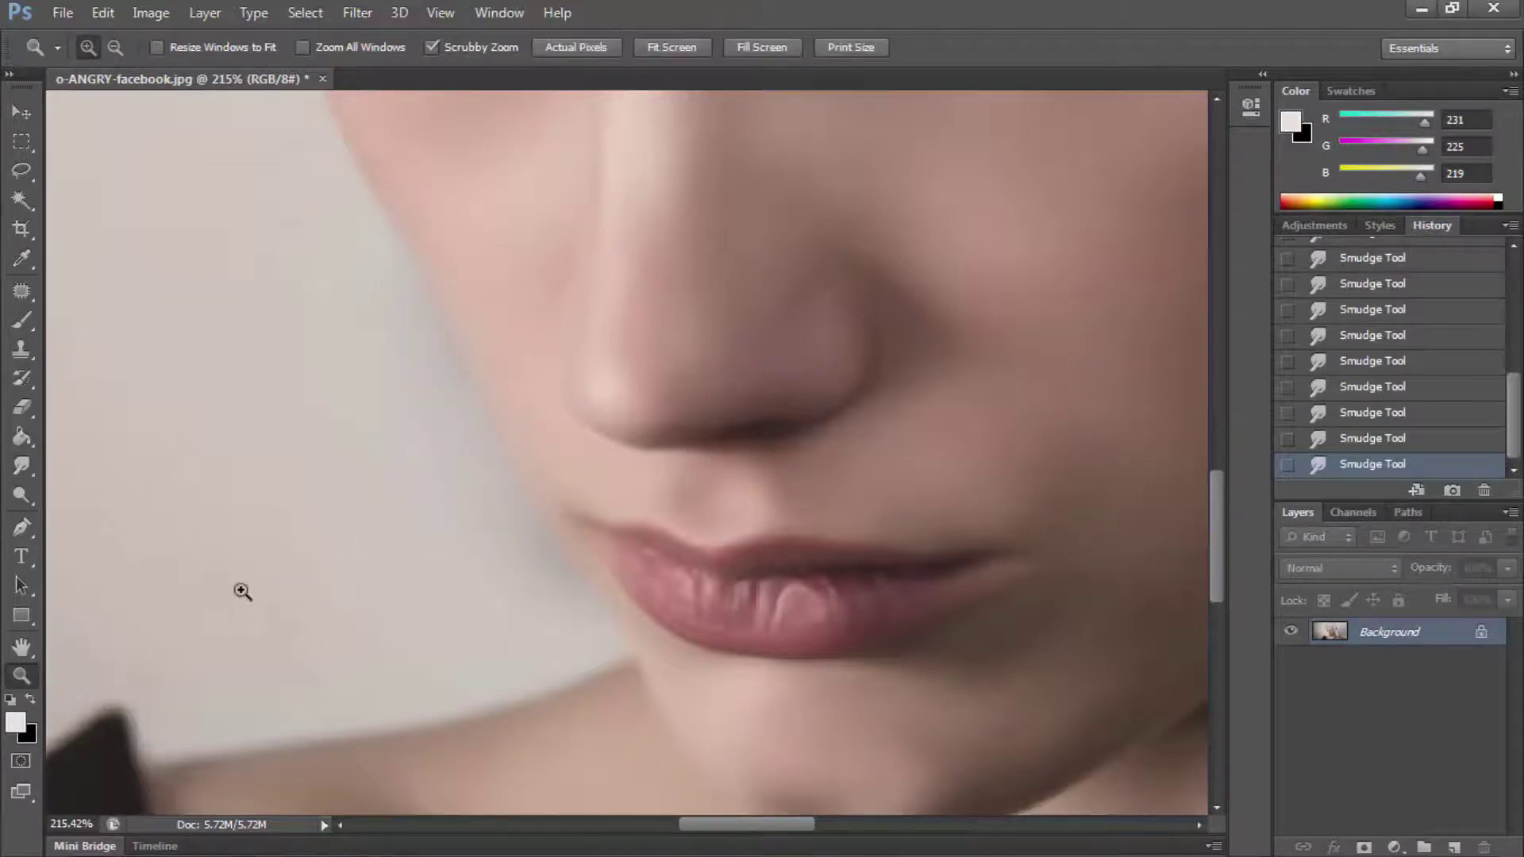
pyautogui.hotkey('ctrl', '0')
pyautogui.moveTo(487, 441); pyautogui.dragTo(556, 441)
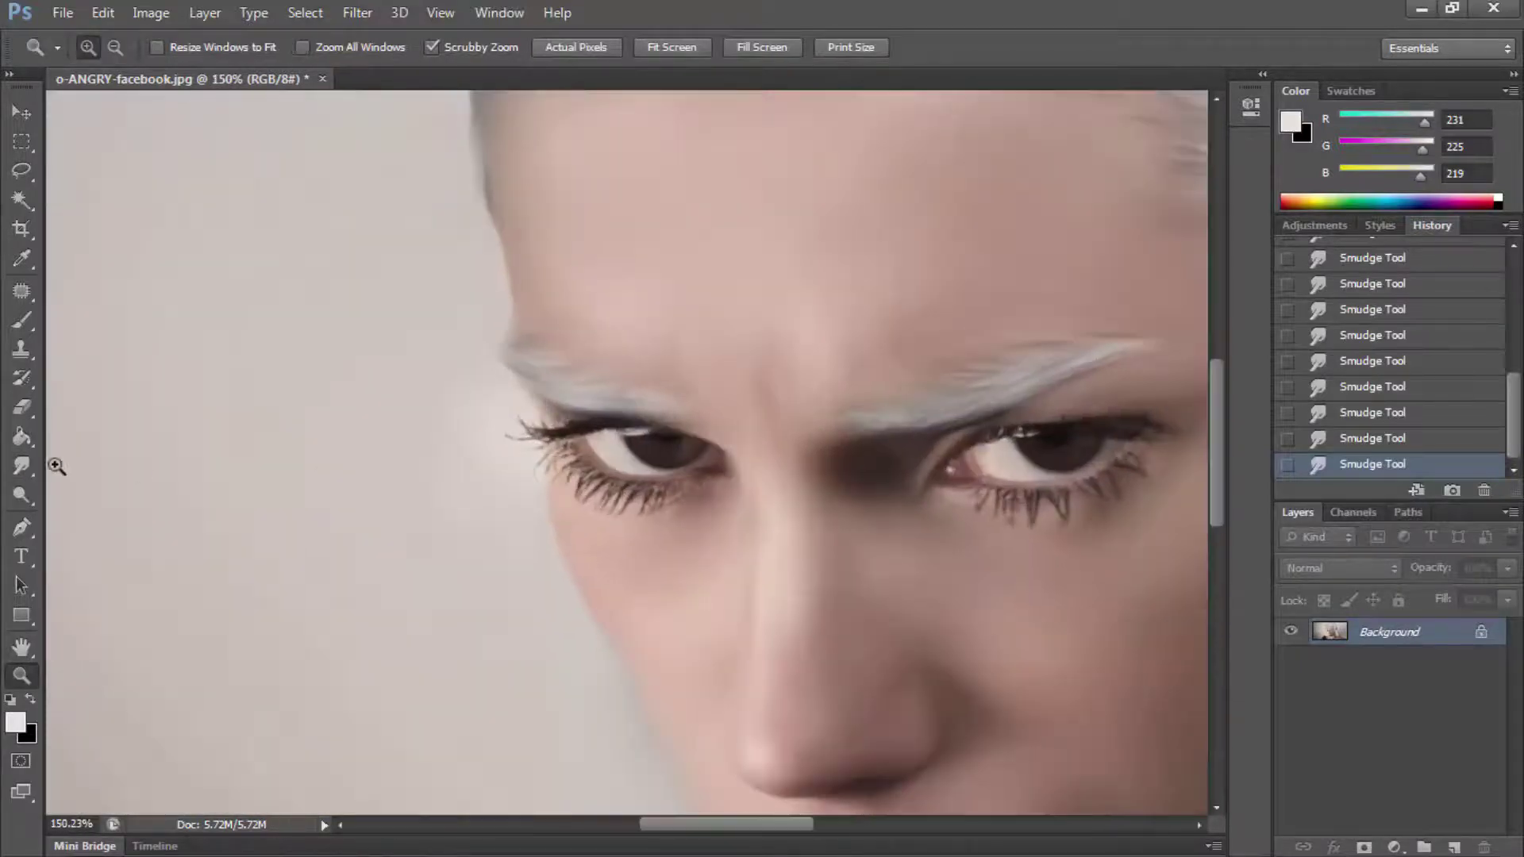
pyautogui.press('r')
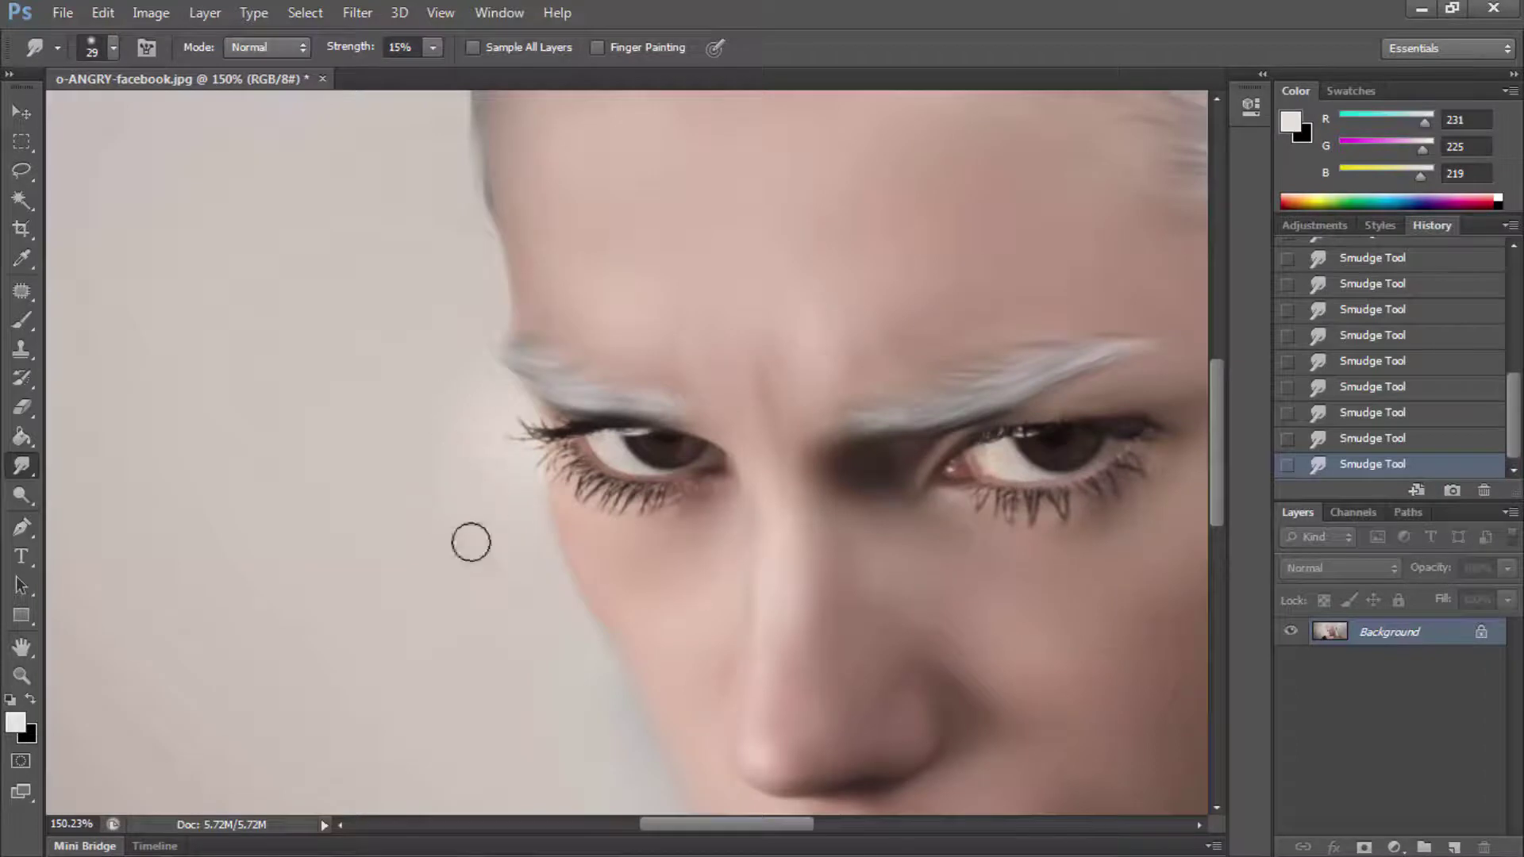
pyautogui.press(']')
pyautogui.press(']')
pyautogui.press(']')
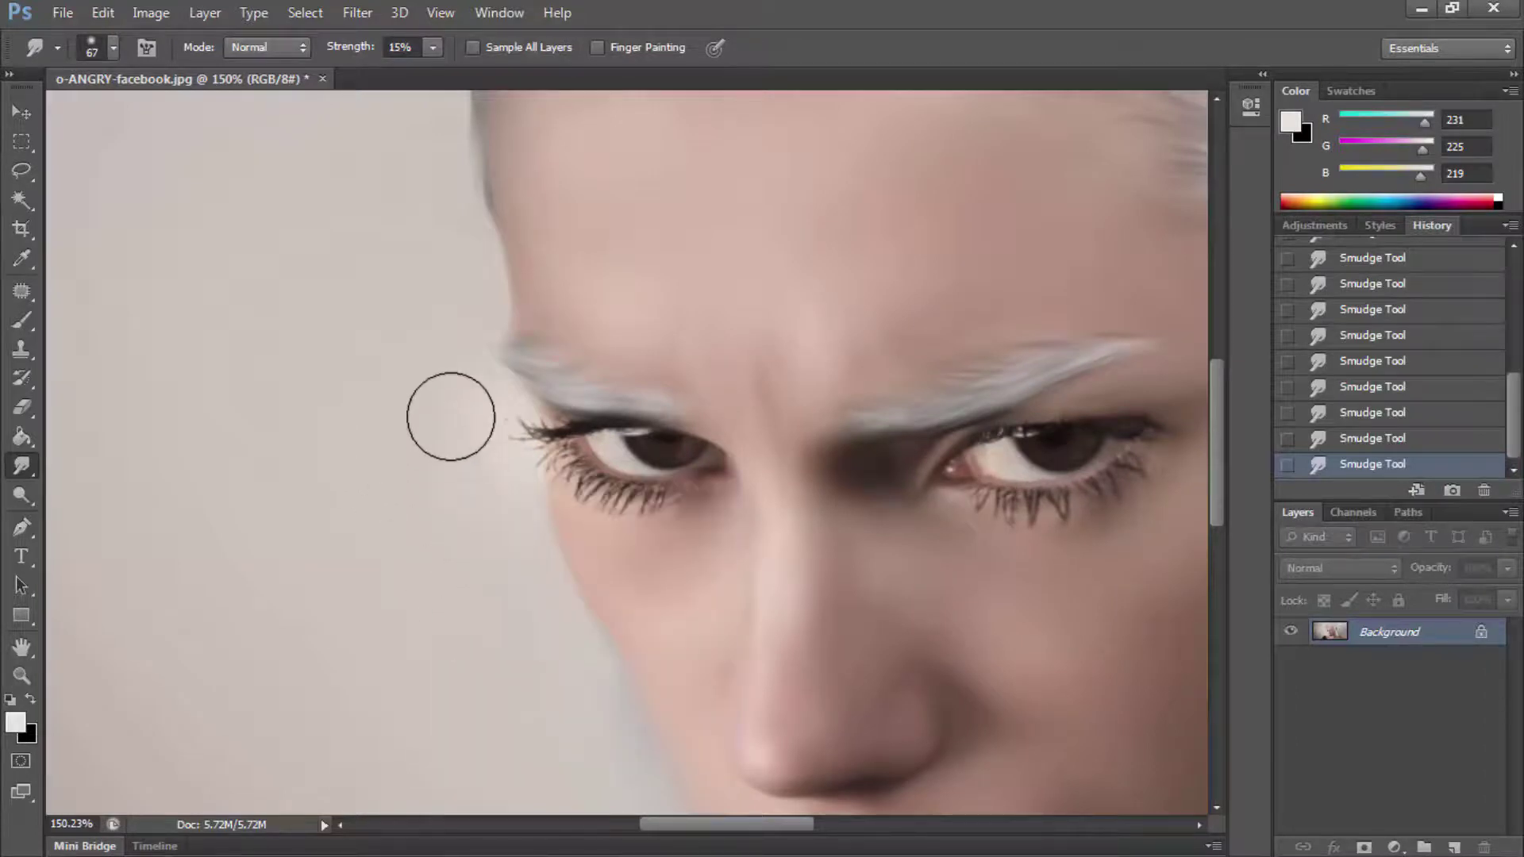
# Step: Smudge the white hair edge beside the neck, then fit the whole image on screen
pyautogui.click(21, 675)
pyautogui.rightClick(510, 490)
pyautogui.click(544, 502)
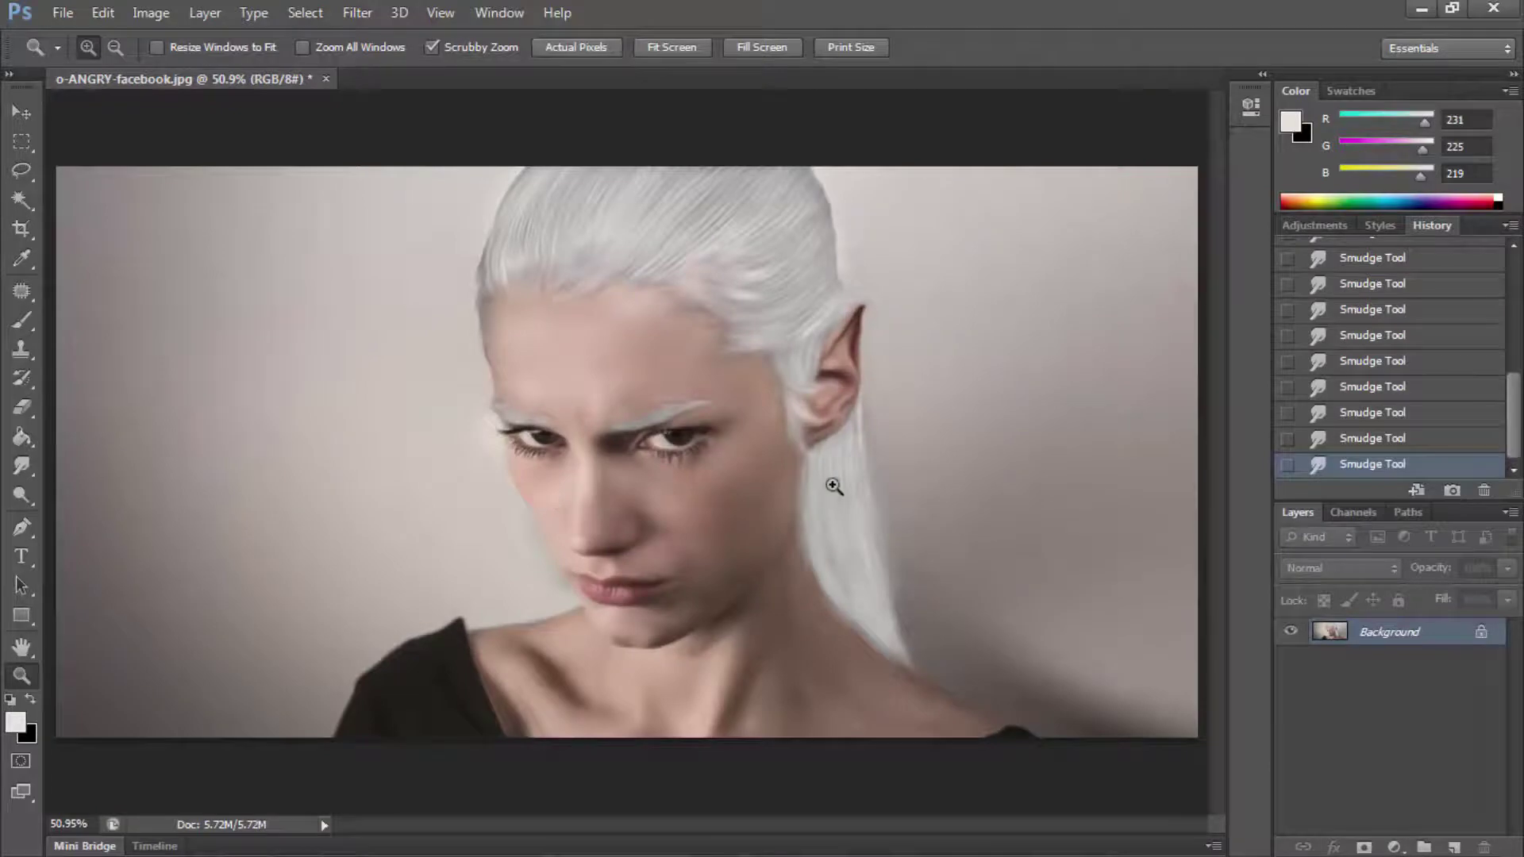
pyautogui.moveTo(833, 486); pyautogui.dragTo(1004, 698)
pyautogui.click(21, 466)
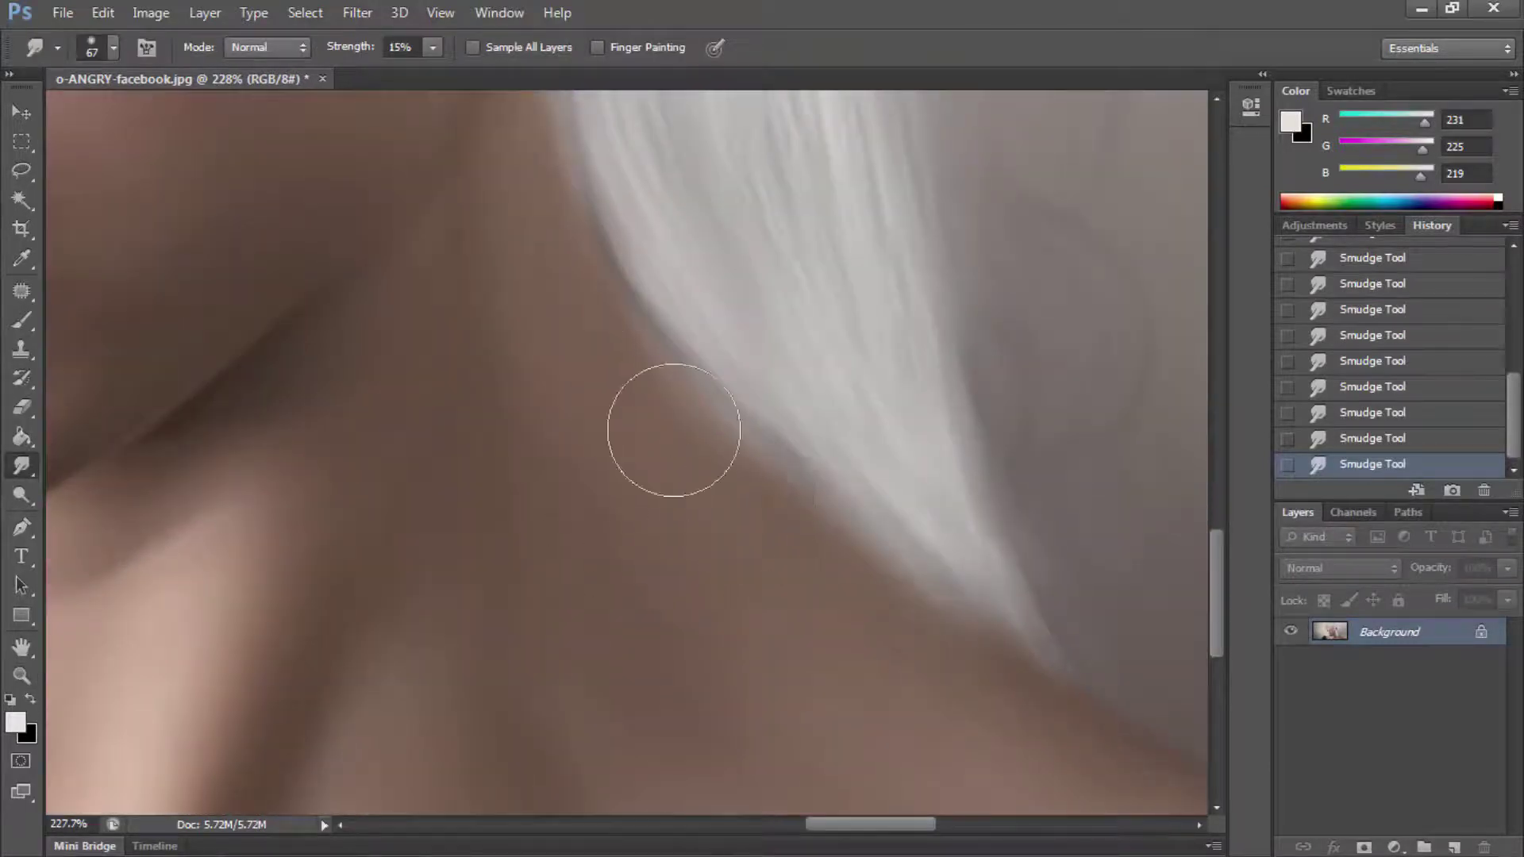
pyautogui.moveTo(673, 430); pyautogui.dragTo(659, 385)
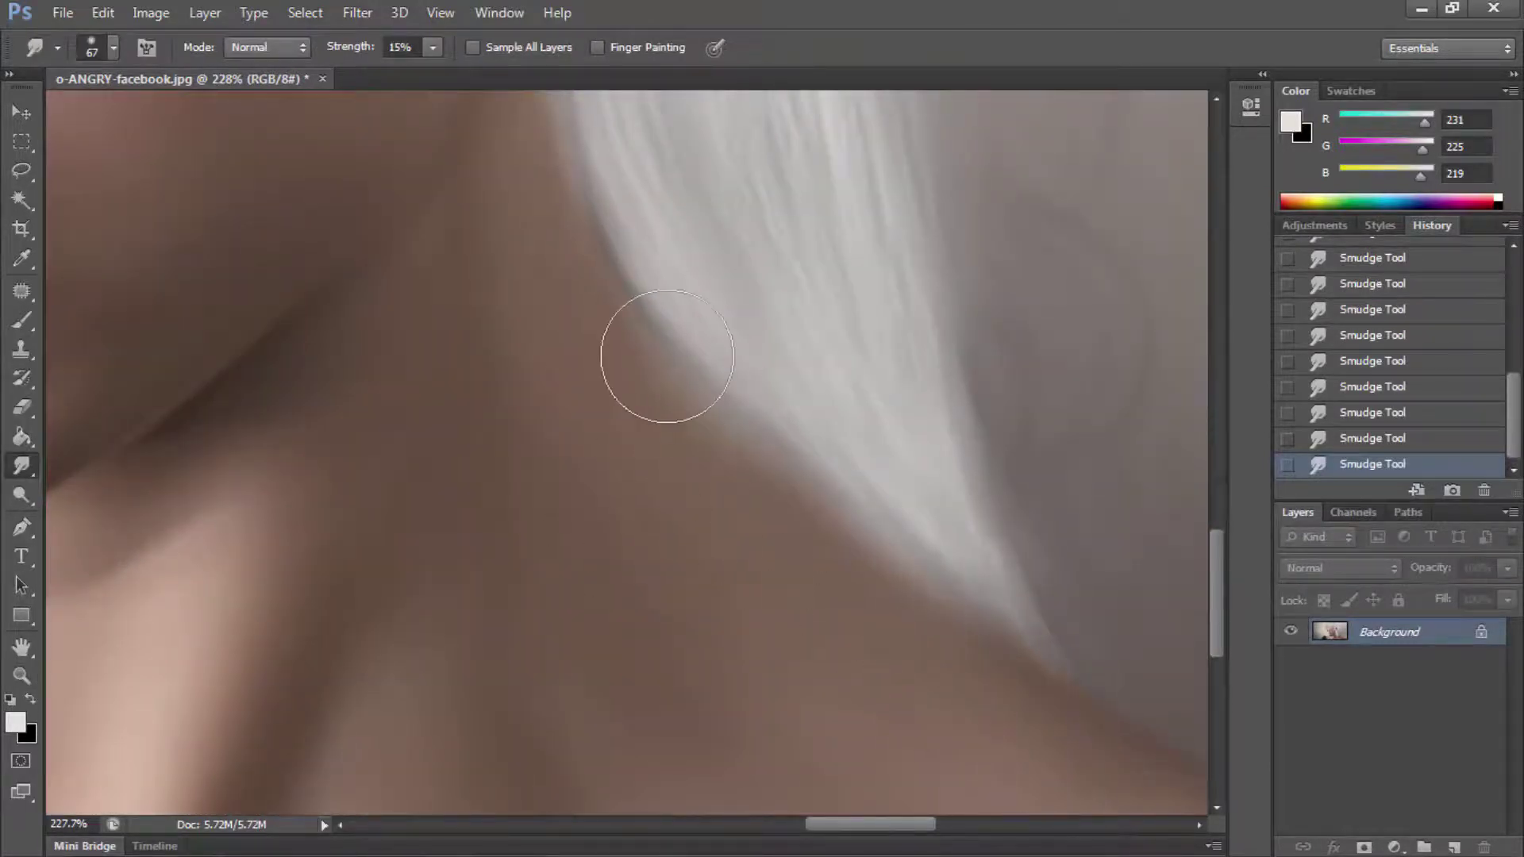
pyautogui.click(22, 675)
pyautogui.hotkey('ctrl', '0')
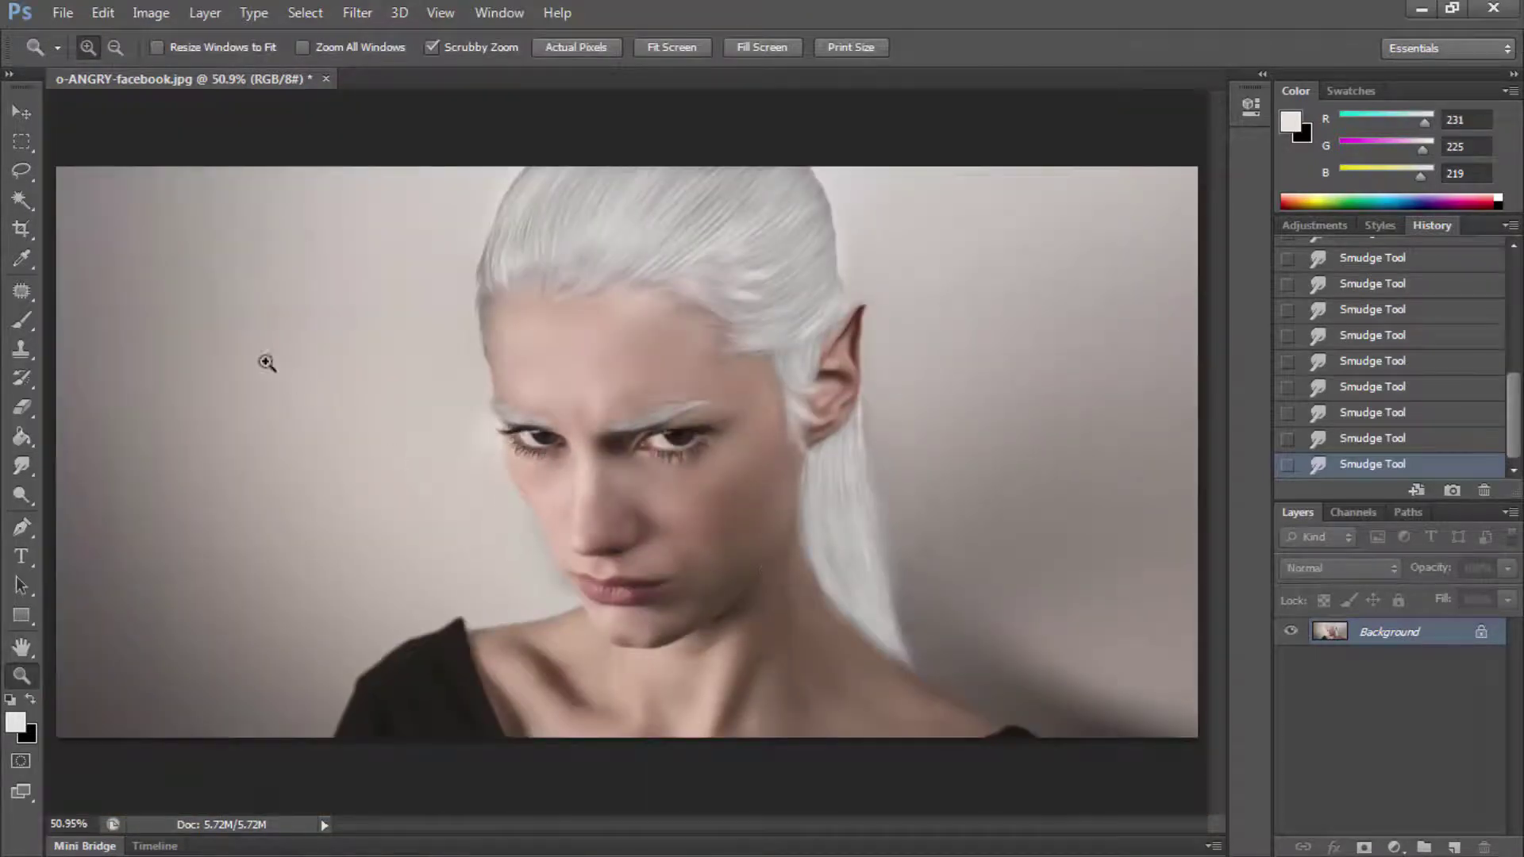
# Step: Magic Wand the black clothing on both shoulders and raise its brightness with Brightness/Contrast
pyautogui.click(424, 720)
pyautogui.press('w')
pyautogui.click(364, 698)
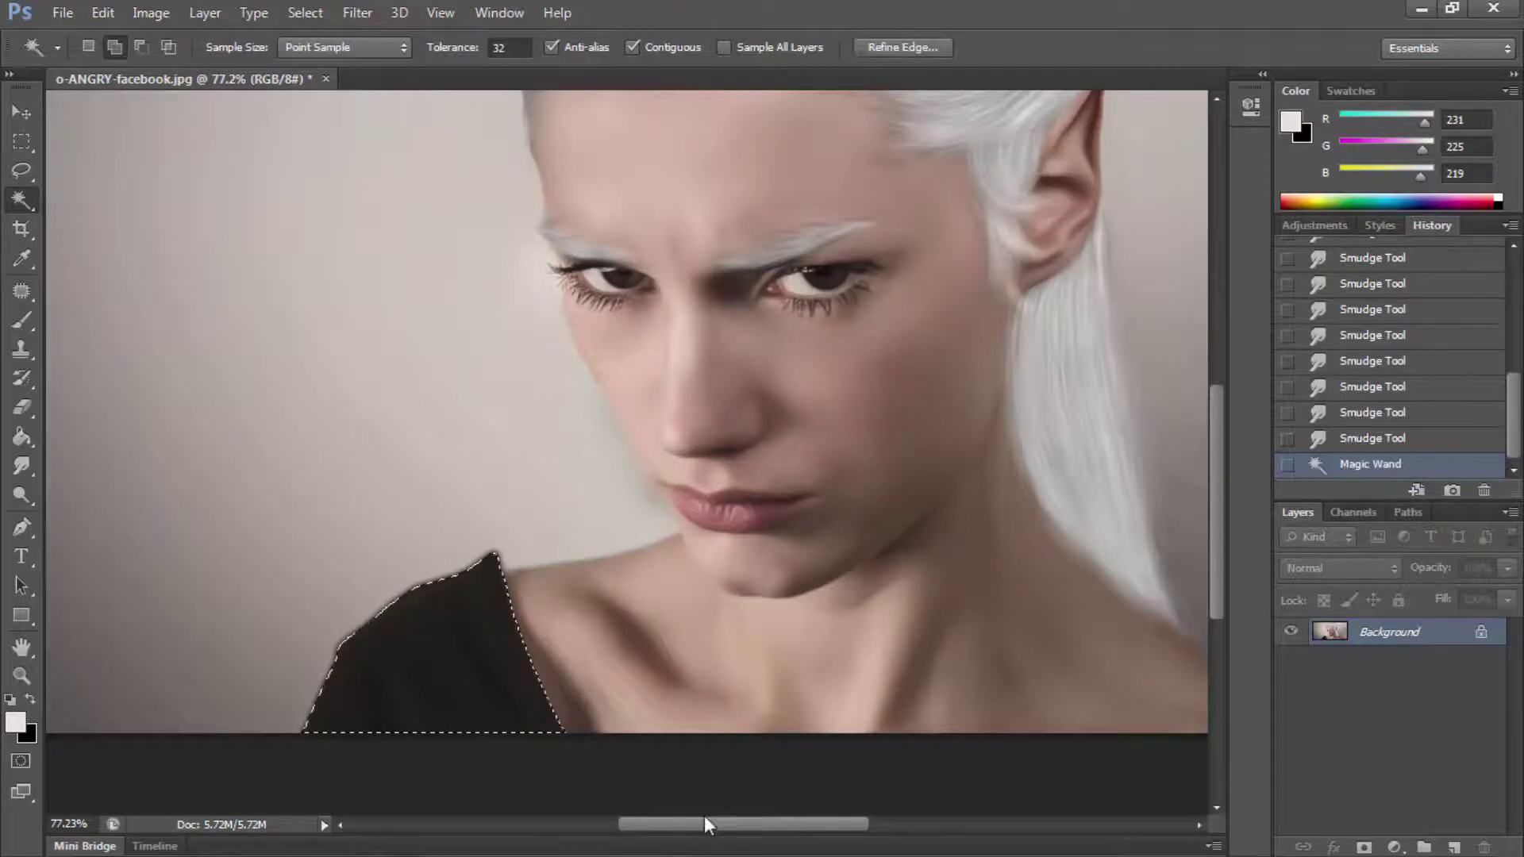
pyautogui.hscroll(3, 1083, 731)
pyautogui.click(1083, 731)
pyautogui.click(150, 13)
pyautogui.click(476, 31)
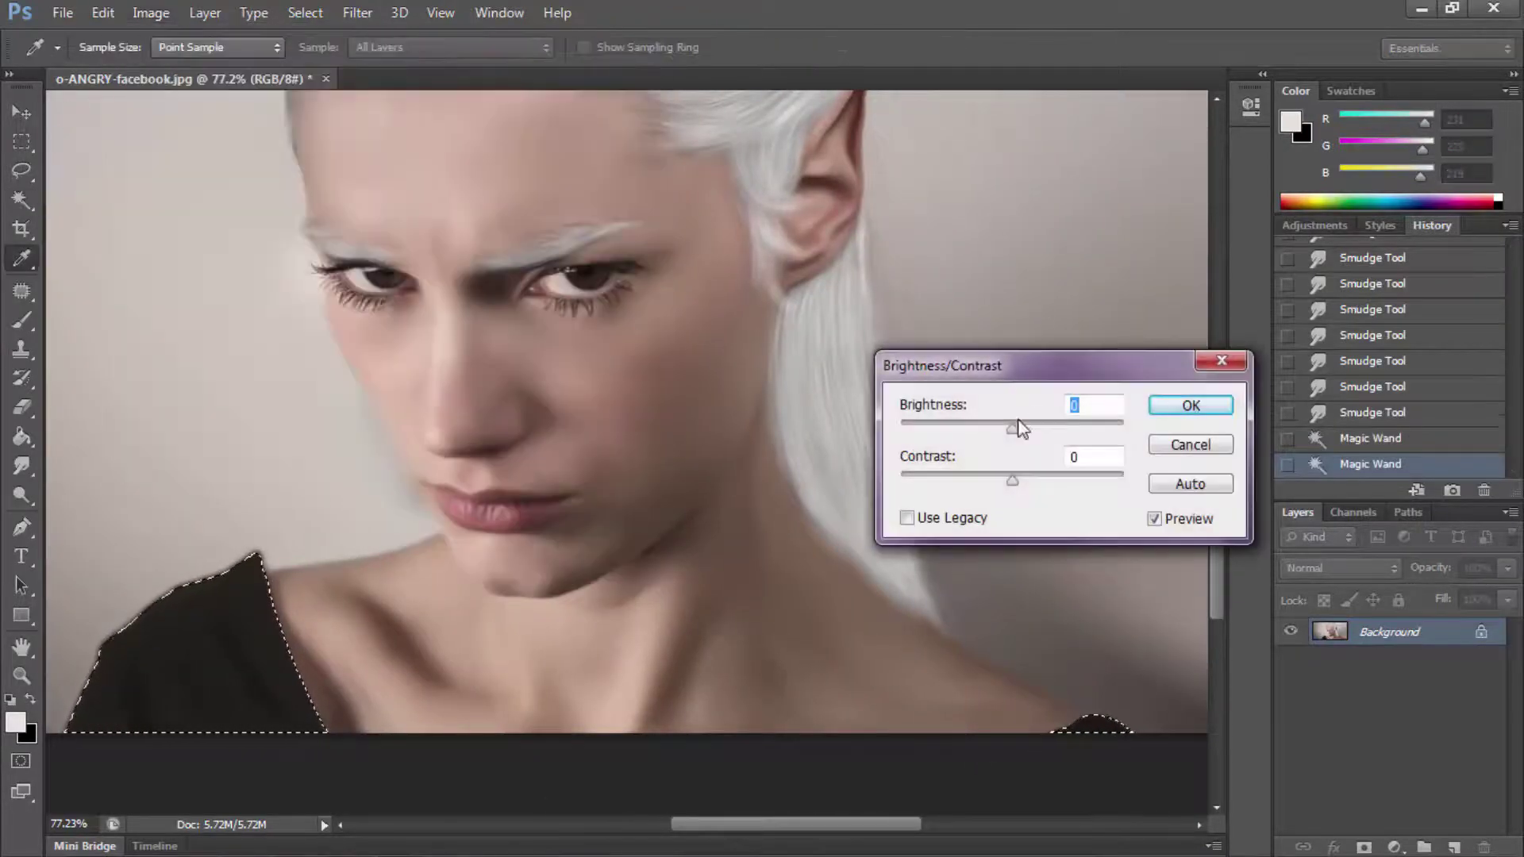
pyautogui.moveTo(1012, 429); pyautogui.dragTo(1123, 429)
pyautogui.press('Return')
# Step: Brighten the clothing's midtones and highlights with Levels, then remove the selection
pyautogui.click(151, 13)
pyautogui.moveTo(184, 69)
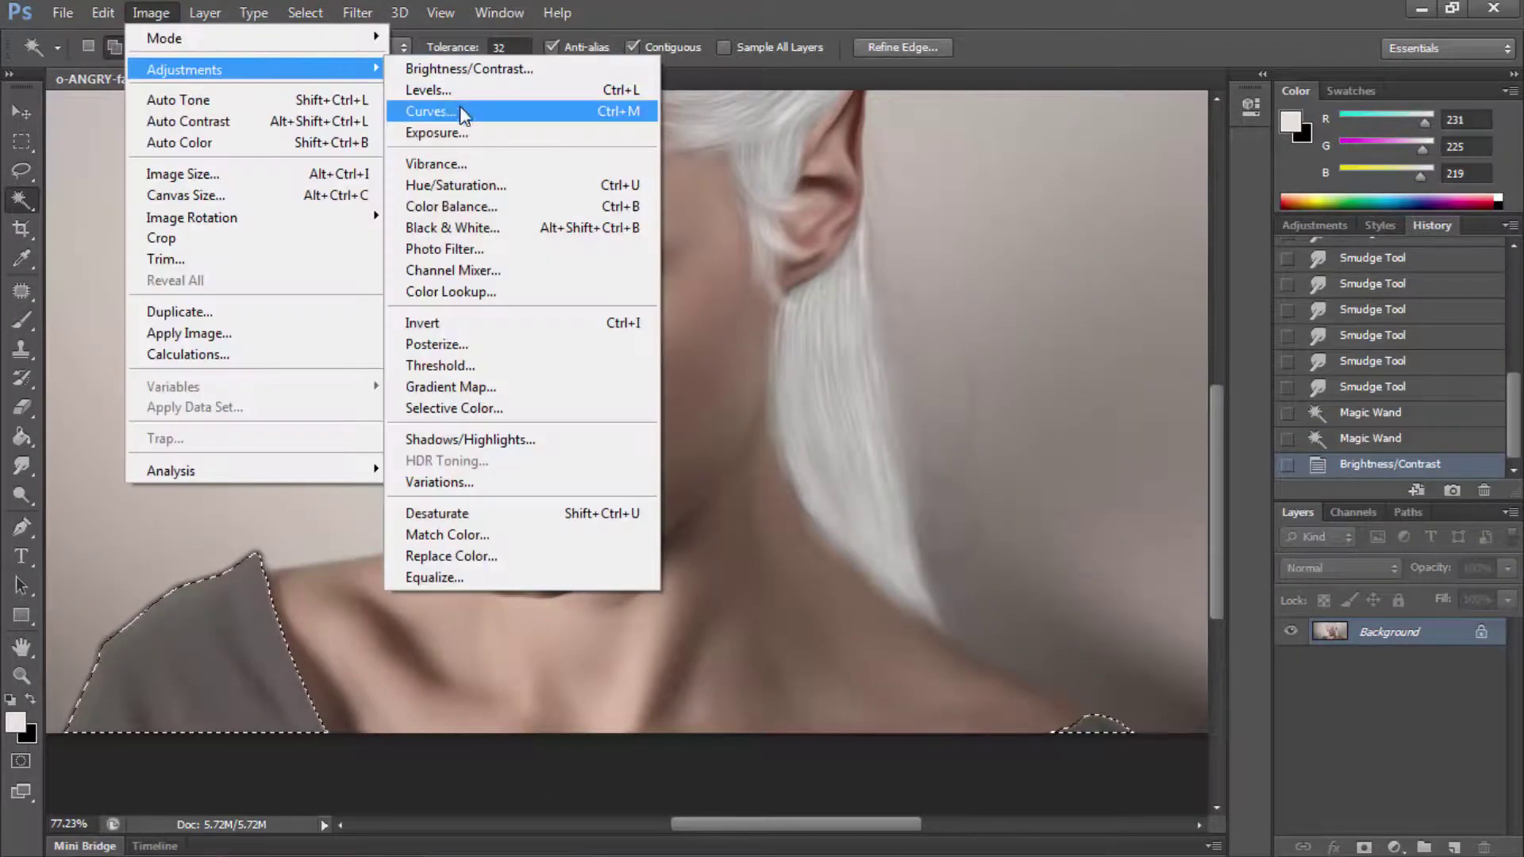
pyautogui.click(454, 90)
pyautogui.moveTo(1195, 602)
pyautogui.mouseDown()
pyautogui.moveTo(1108, 605)
pyautogui.moveTo(1230, 603)
pyautogui.mouseUp()
pyautogui.moveTo(1339, 603); pyautogui.dragTo(1224, 605)
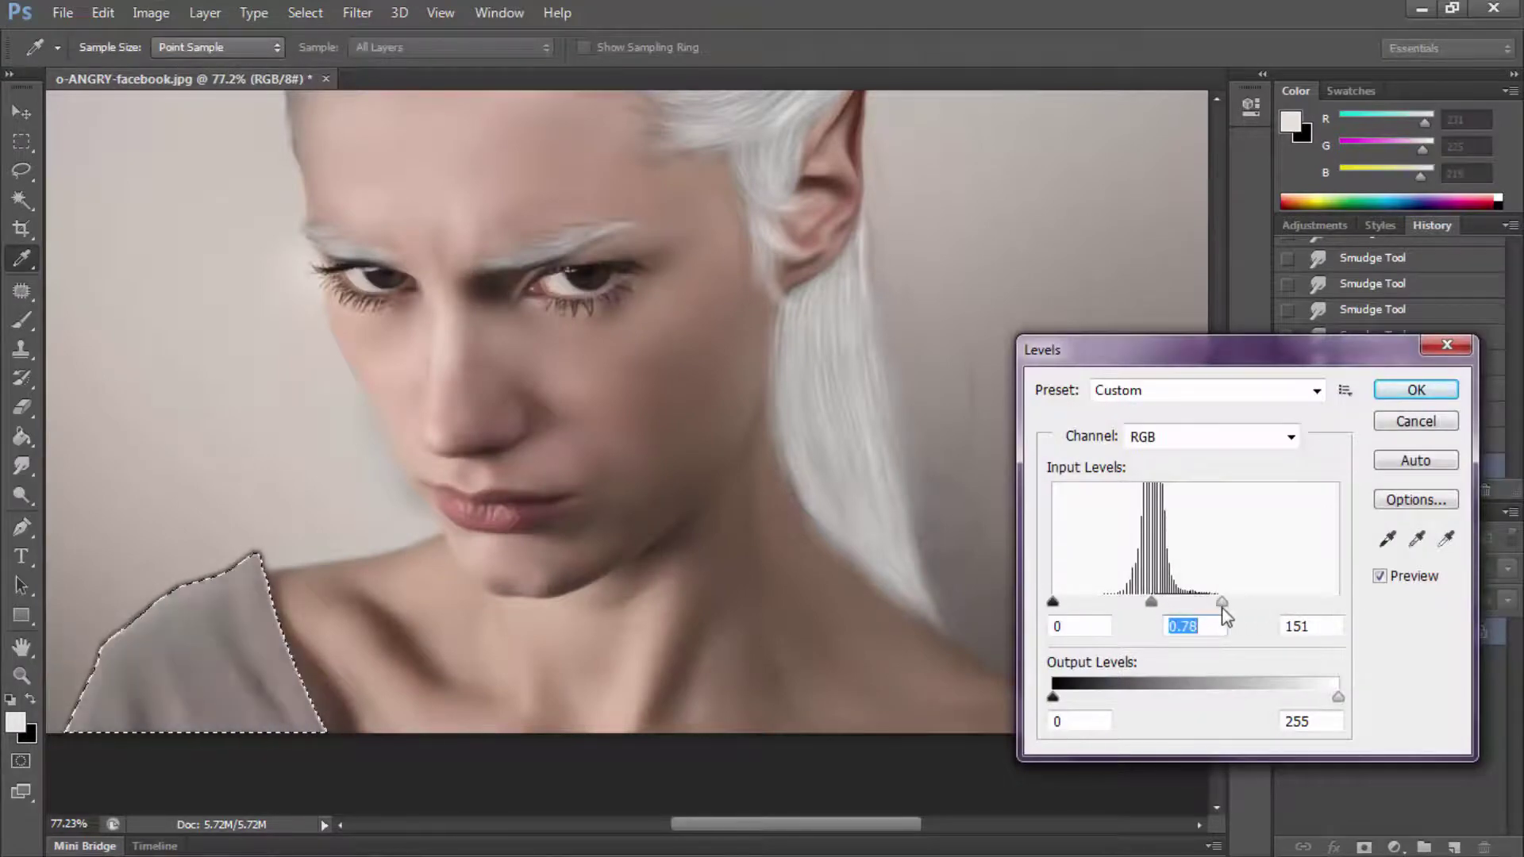
pyautogui.click(1414, 387)
pyautogui.press('m')
pyautogui.click(122, 272)
pyautogui.click(22, 675)
pyautogui.rightClick(143, 688)
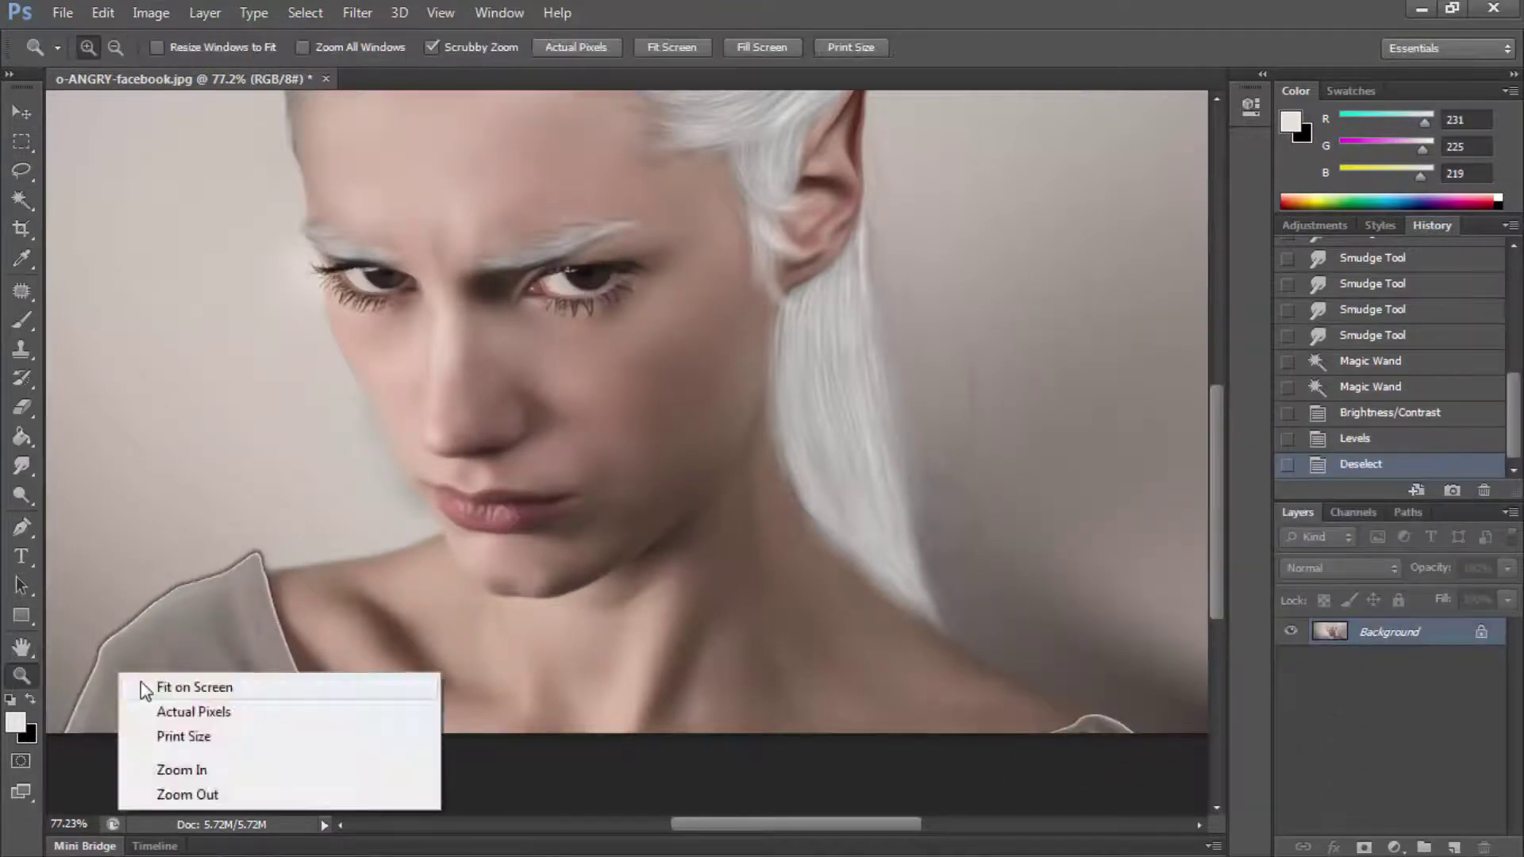
# Step: Blur the pale shirt's edges on the left shoulder where they meet the skin
pyautogui.moveTo(426, 742); pyautogui.dragTo(156, 588)
pyautogui.moveTo(22, 466); pyautogui.dragTo(111, 458)
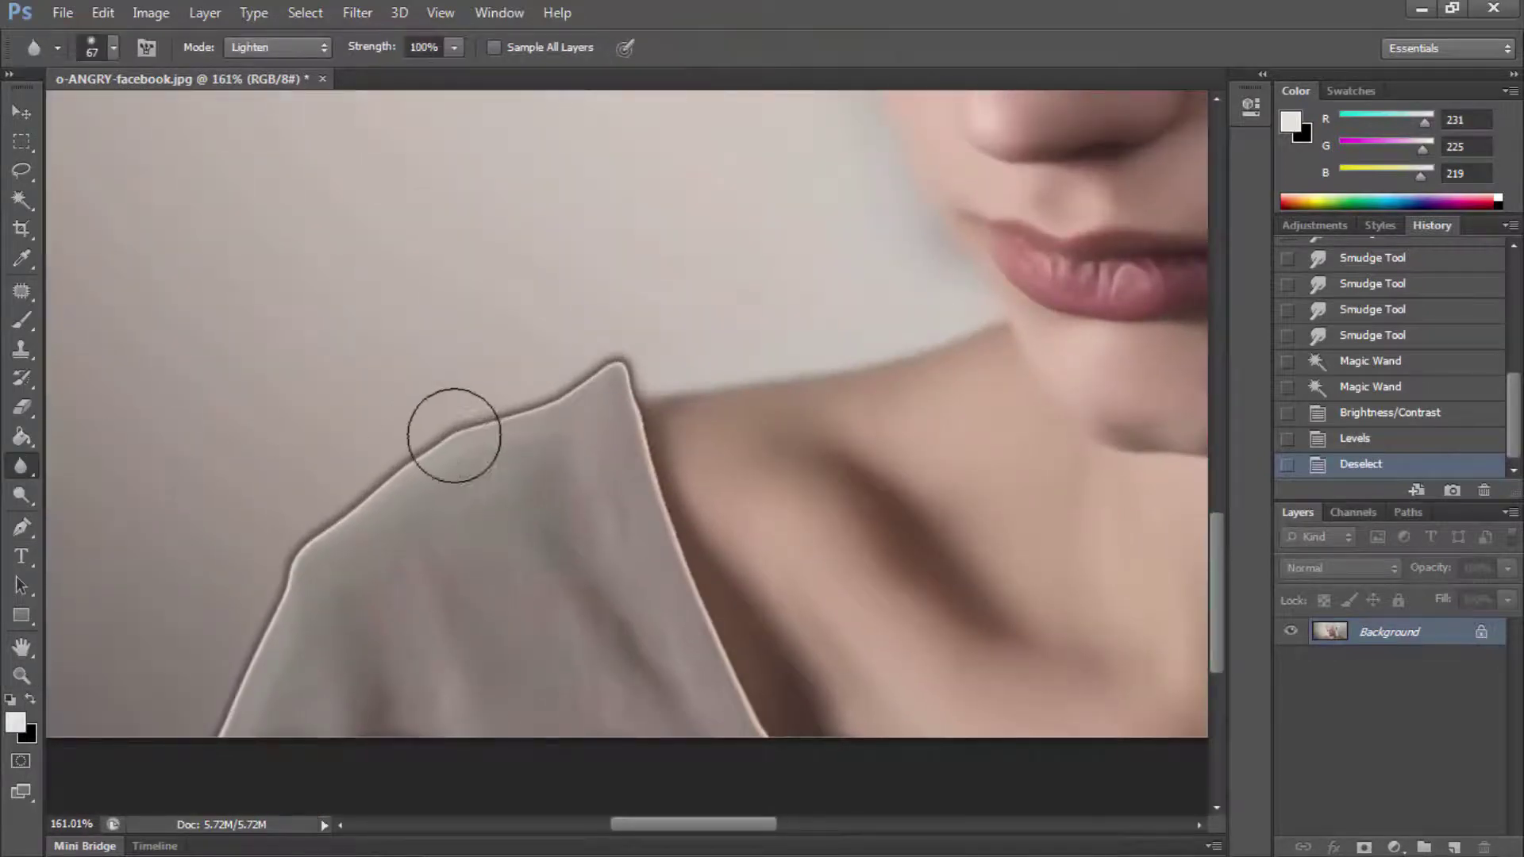
pyautogui.moveTo(537, 702); pyautogui.dragTo(619, 385)
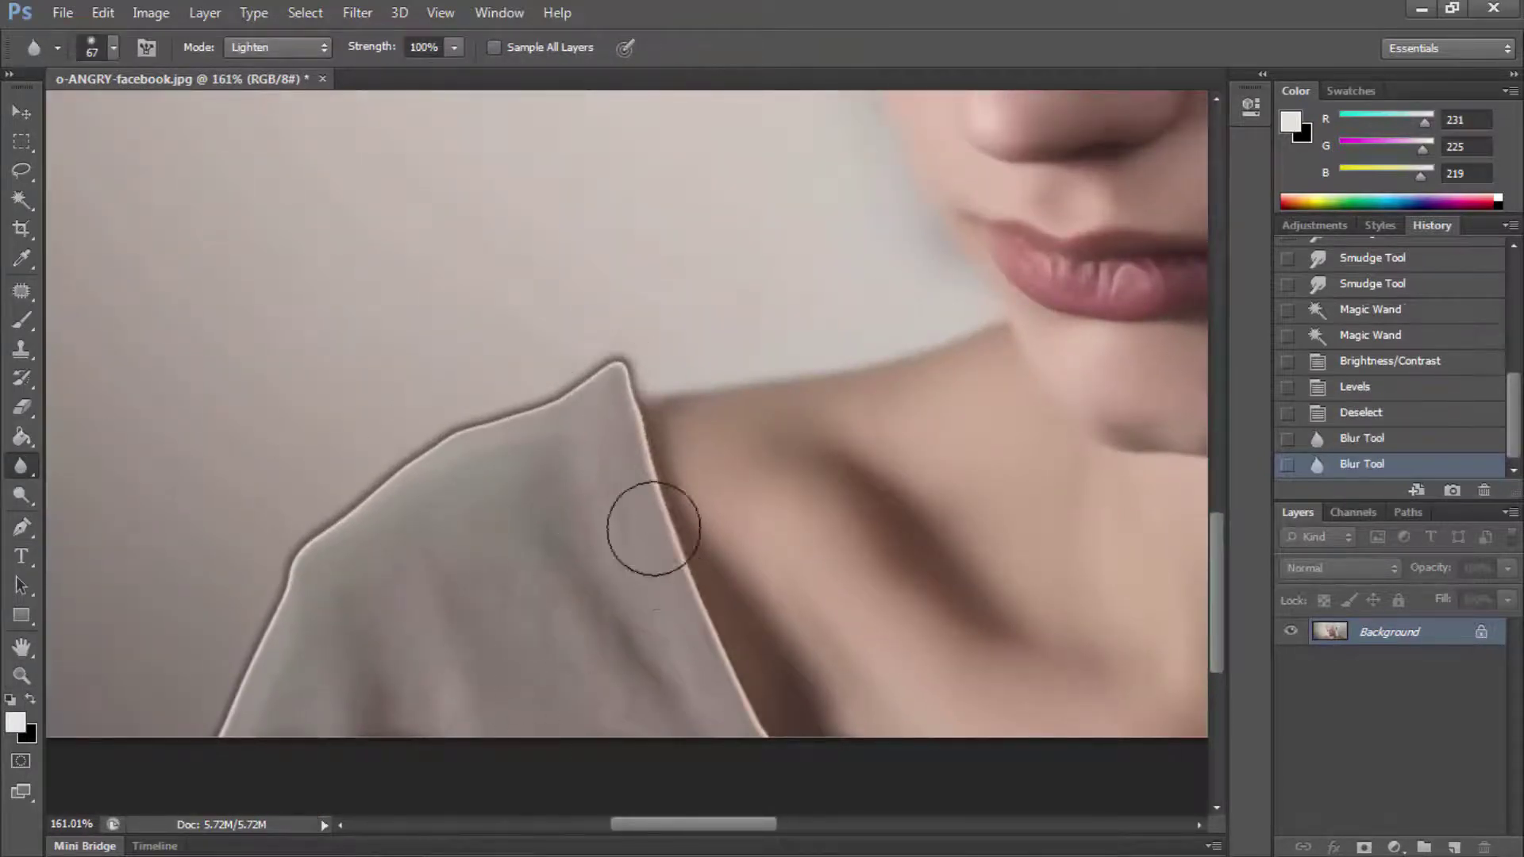
pyautogui.moveTo(653, 527); pyautogui.dragTo(630, 412)
pyautogui.moveTo(324, 590); pyautogui.dragTo(238, 715)
pyautogui.moveTo(238, 715); pyautogui.dragTo(333, 540)
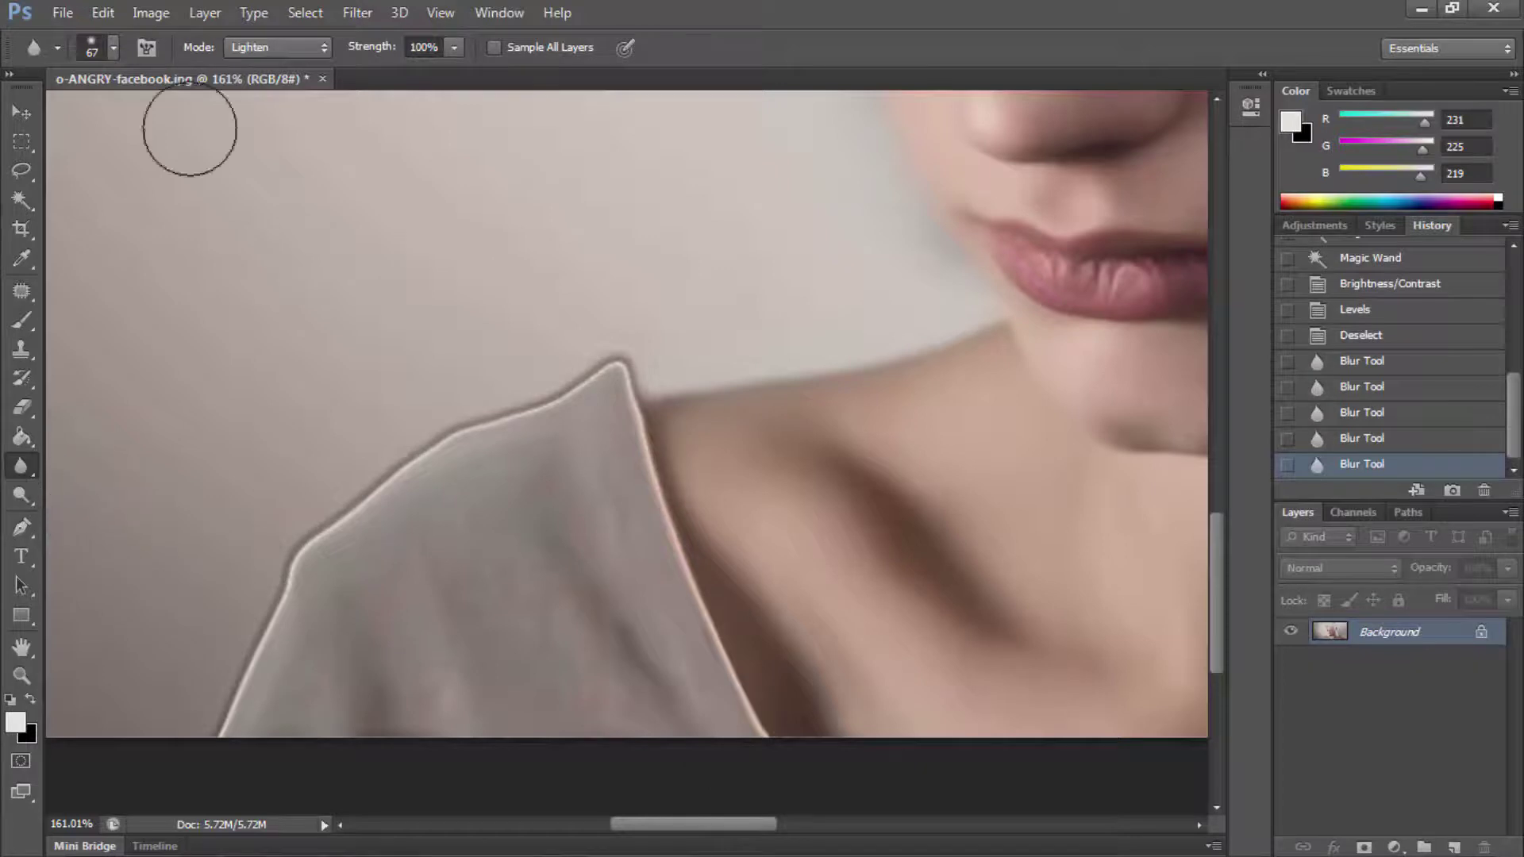
# Step: Set the Blur tool to Darken mode and tone down the bright halo along the shirt edges
pyautogui.click(278, 47)
pyautogui.click(254, 96)
pyautogui.moveTo(565, 367)
pyautogui.mouseDown()
pyautogui.moveTo(442, 436)
pyautogui.moveTo(269, 668)
pyautogui.mouseUp()
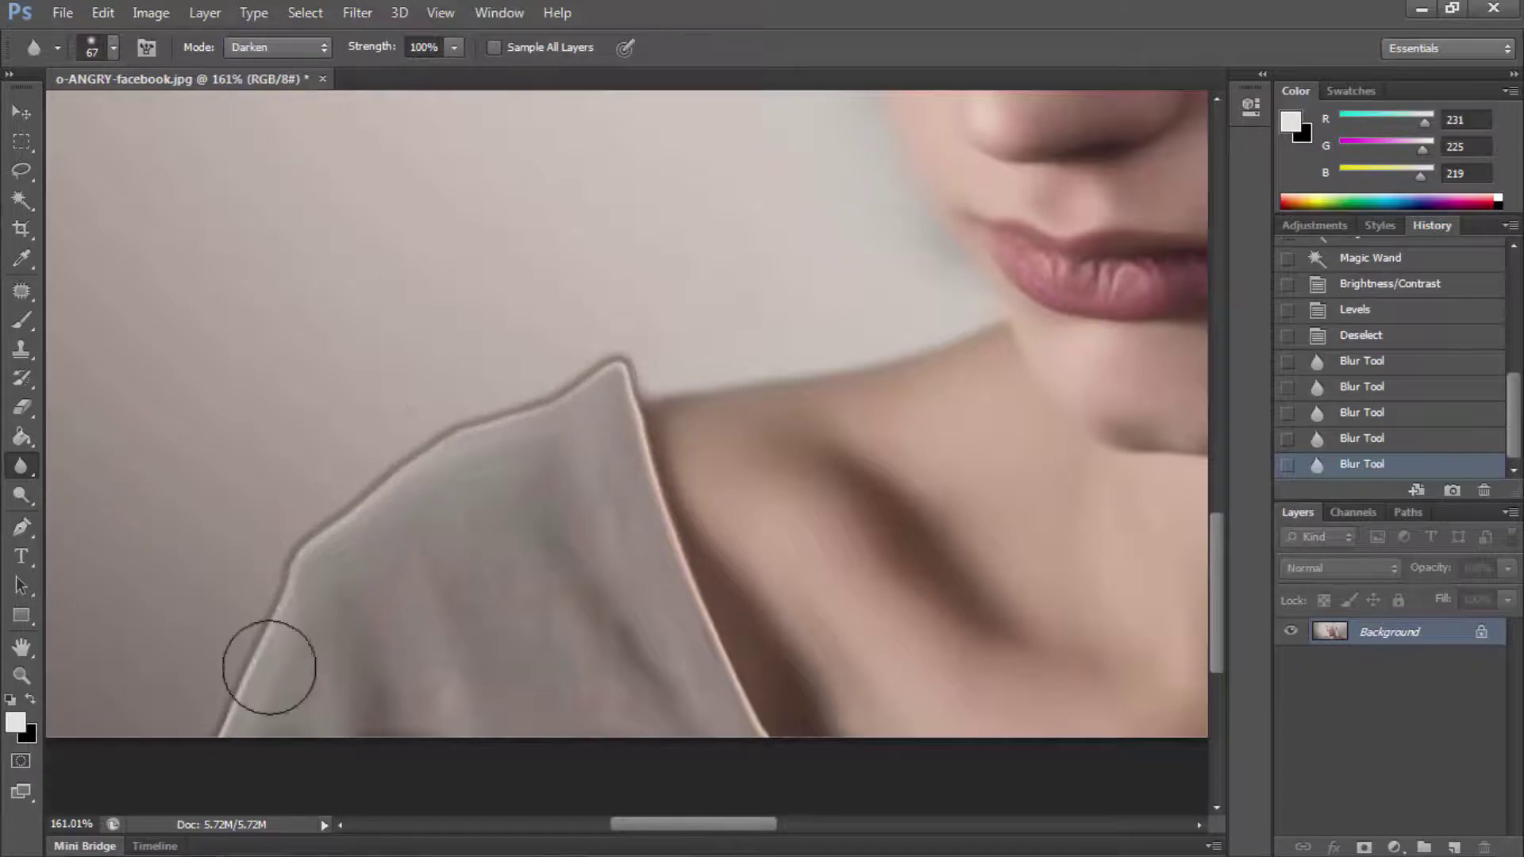
pyautogui.moveTo(220, 734); pyautogui.dragTo(362, 496)
pyautogui.moveTo(709, 724); pyautogui.dragTo(731, 655)
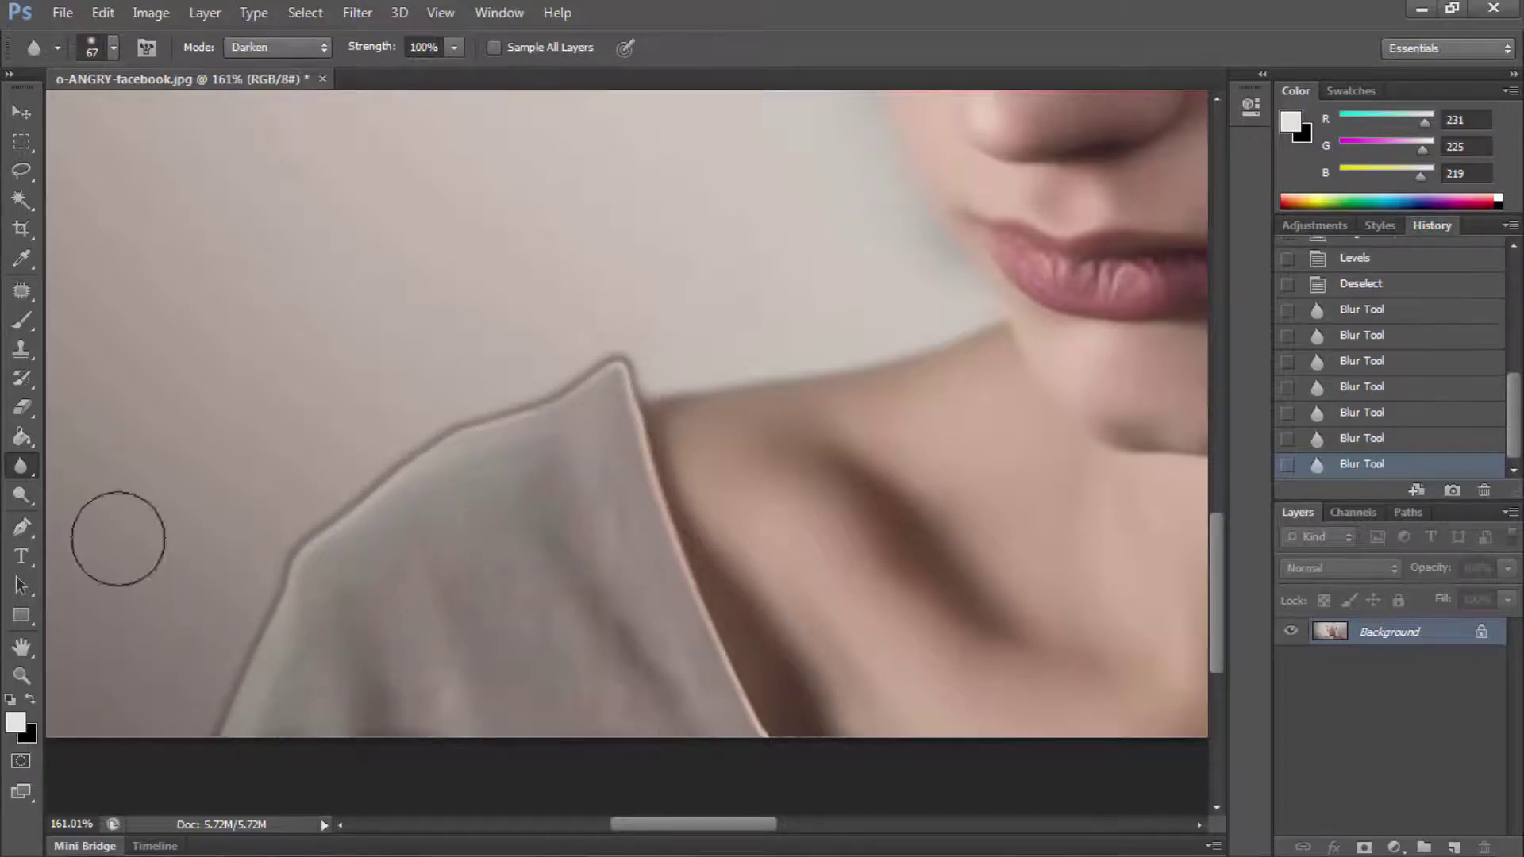
# Step: Smudge the shirt's left and upper edges up toward the shoulder peak
pyautogui.rightClick(23, 480)
pyautogui.click(87, 506)
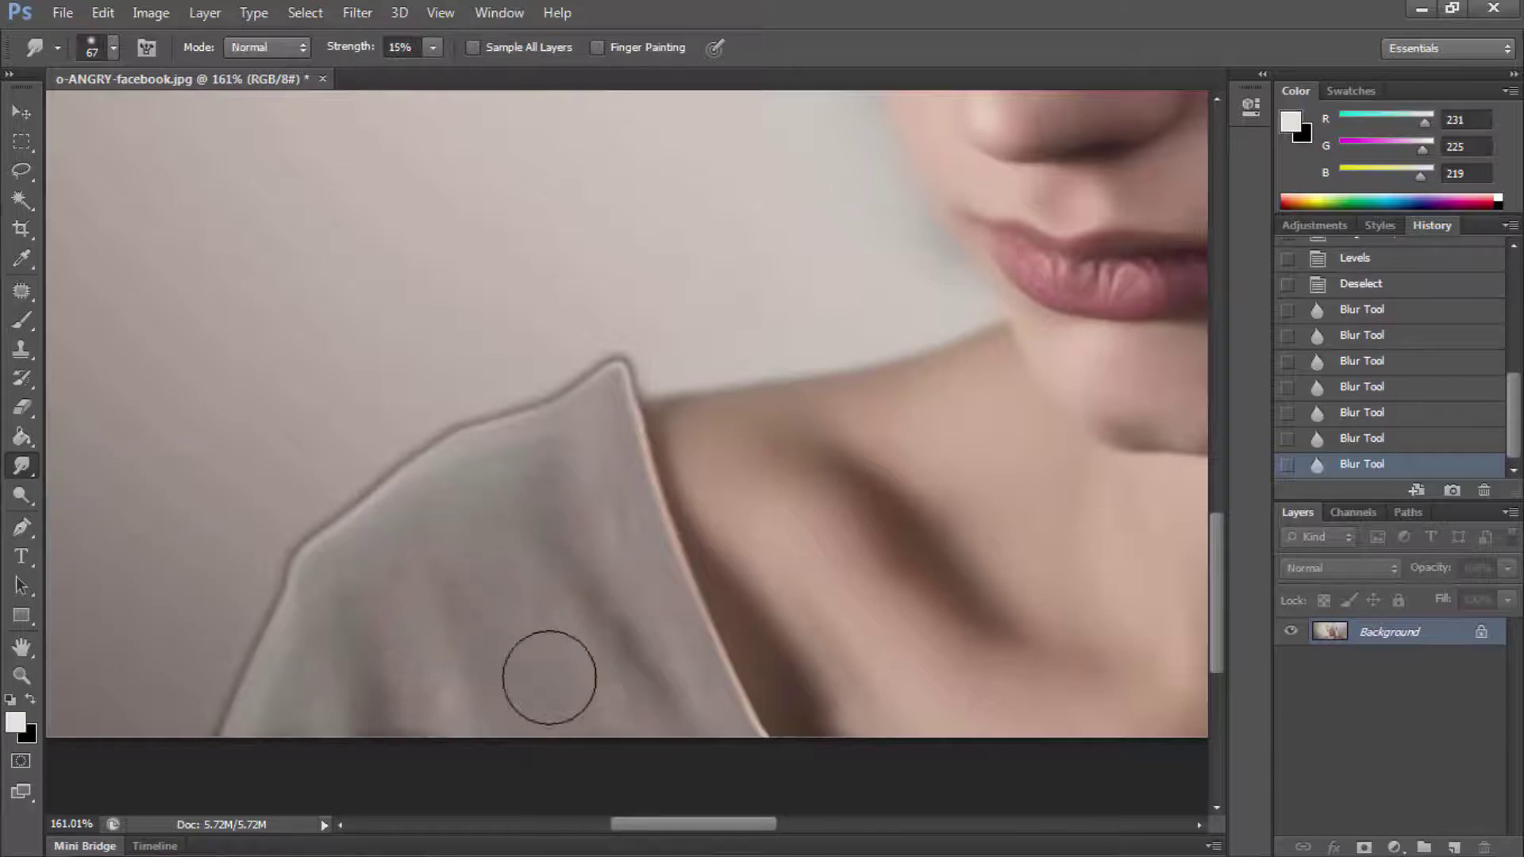
pyautogui.moveTo(585, 651)
pyautogui.mouseDown()
pyautogui.moveTo(395, 622)
pyautogui.moveTo(317, 635)
pyautogui.mouseUp()
pyautogui.moveTo(301, 639); pyautogui.dragTo(244, 657)
pyautogui.moveTo(279, 608); pyautogui.dragTo(353, 505)
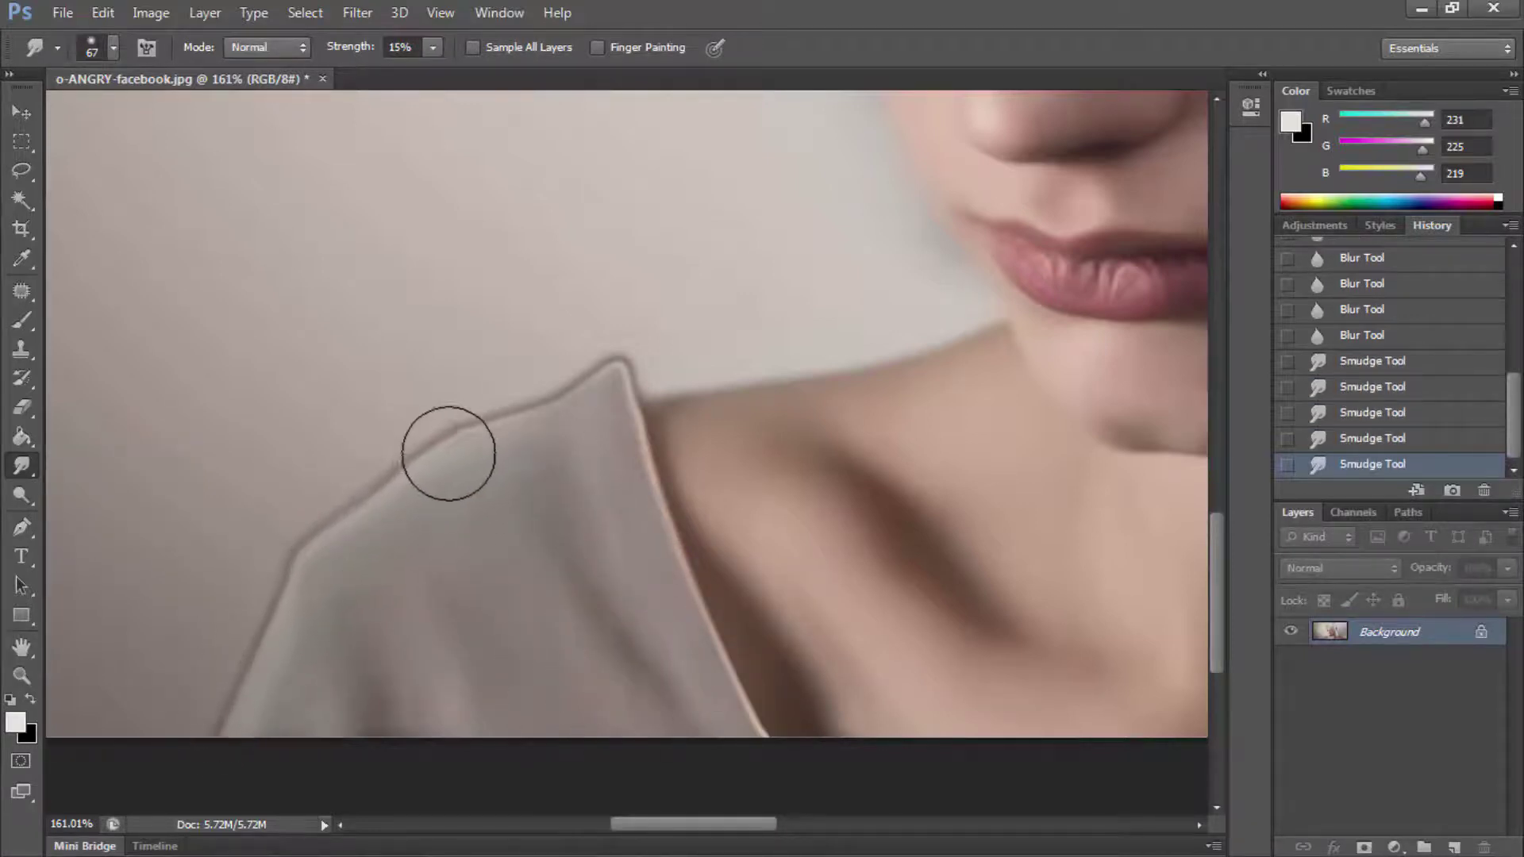
pyautogui.moveTo(449, 453)
pyautogui.mouseDown()
pyautogui.moveTo(579, 374)
pyautogui.moveTo(635, 381)
pyautogui.mouseUp()
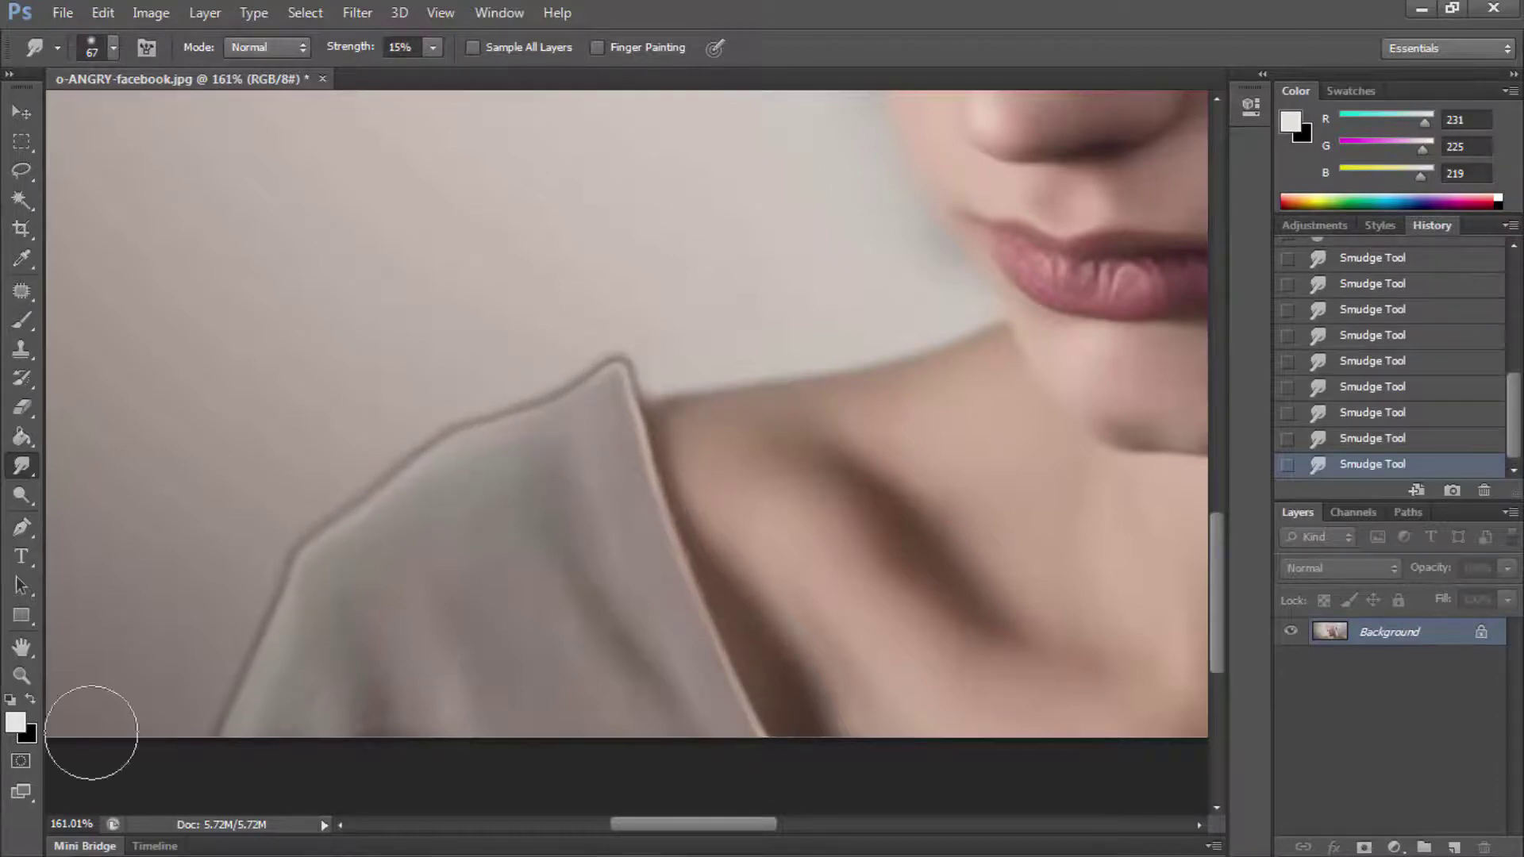
# Step: Check the whole face, then dodge the shirt fabric brighter
pyautogui.press('z')
pyautogui.hotkey('ctrl', '0')
pyautogui.moveTo(480, 722); pyautogui.dragTo(440, 746)
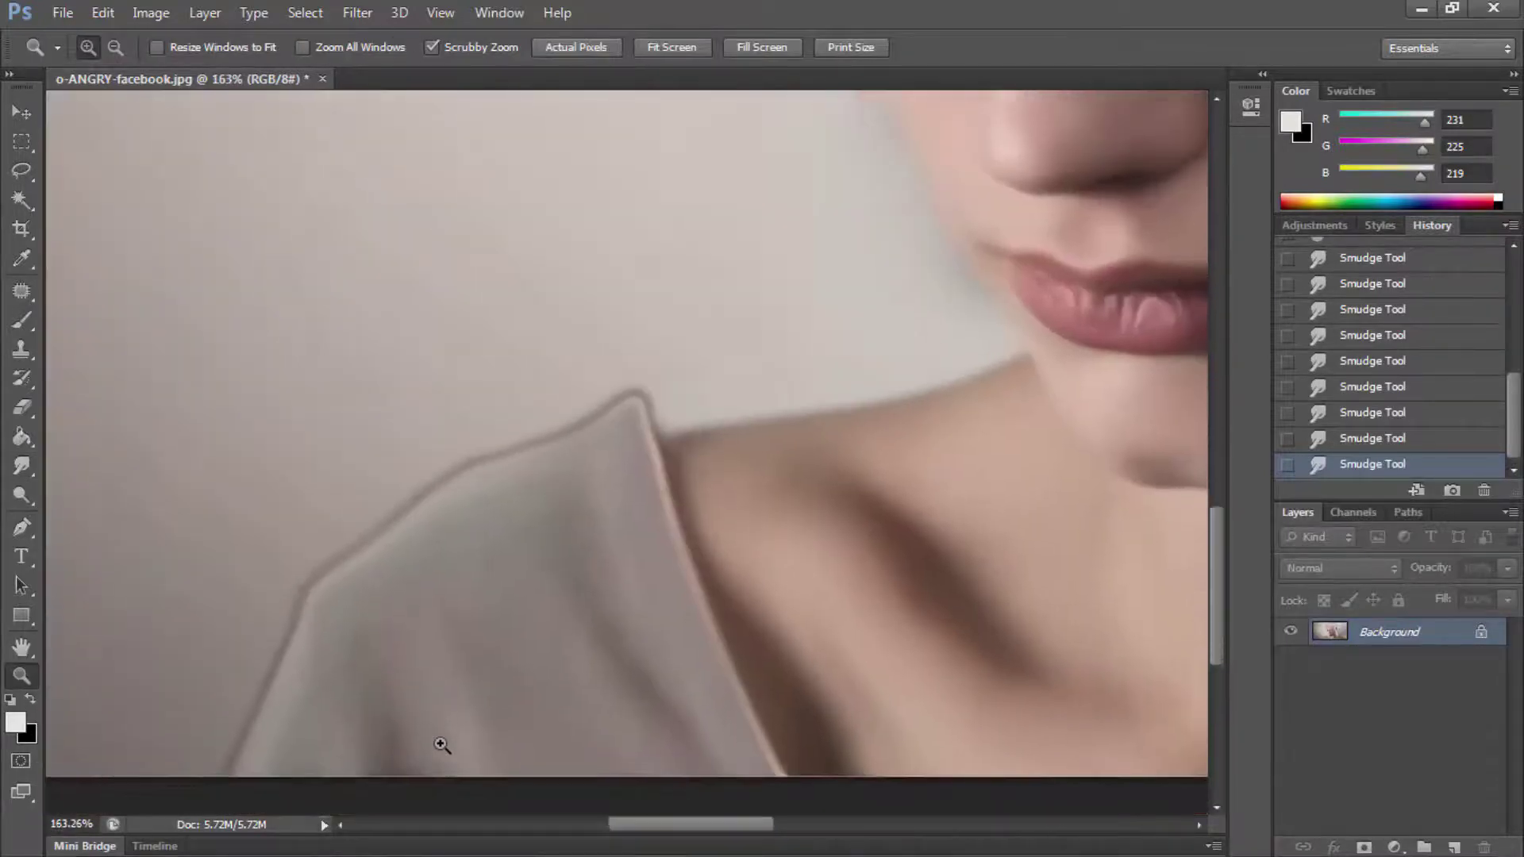
pyautogui.press('z')
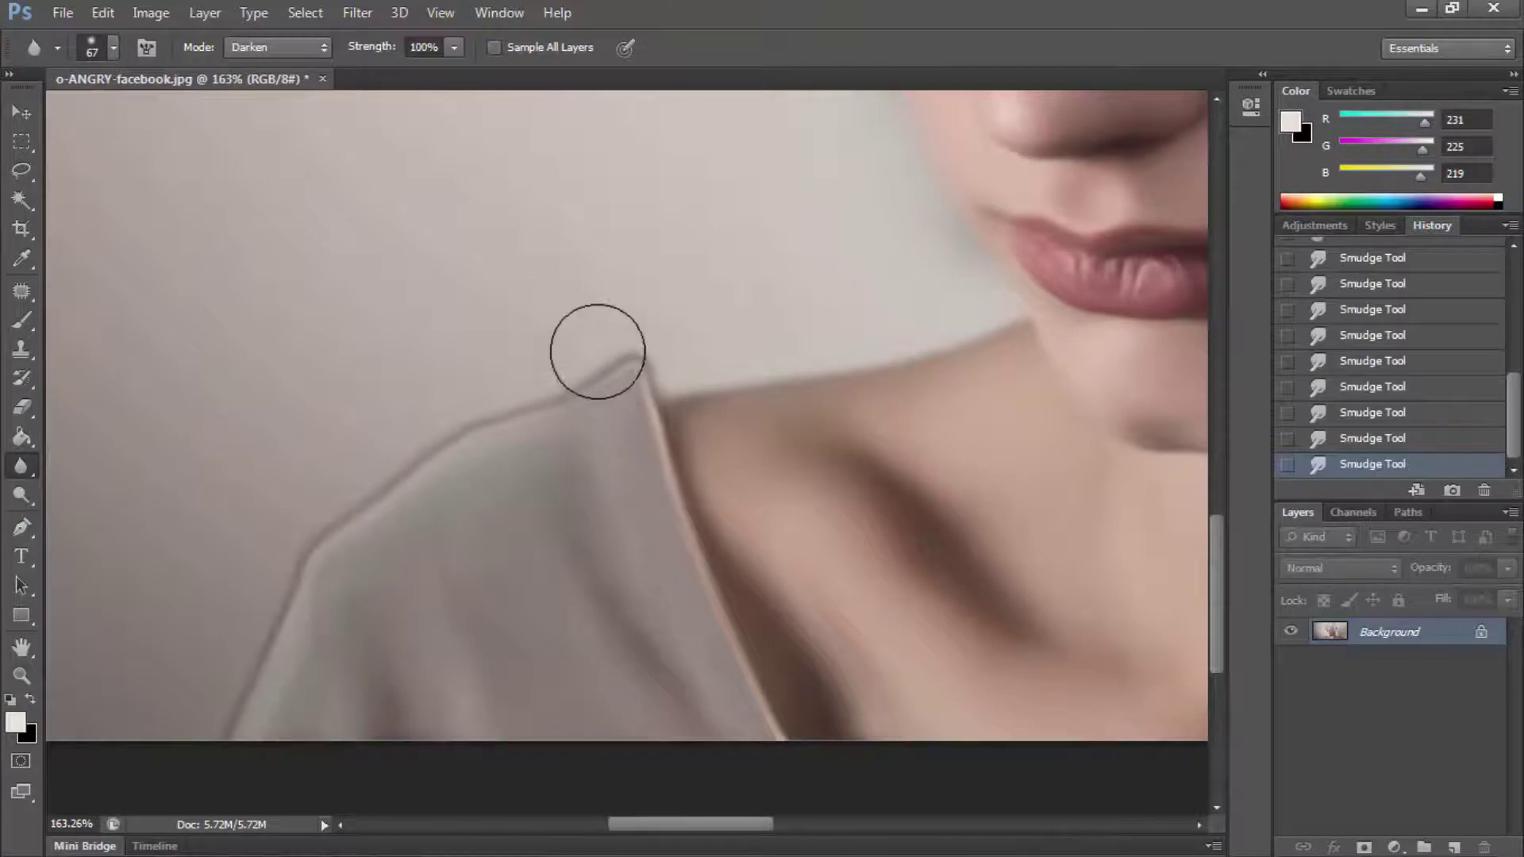
pyautogui.click(22, 494)
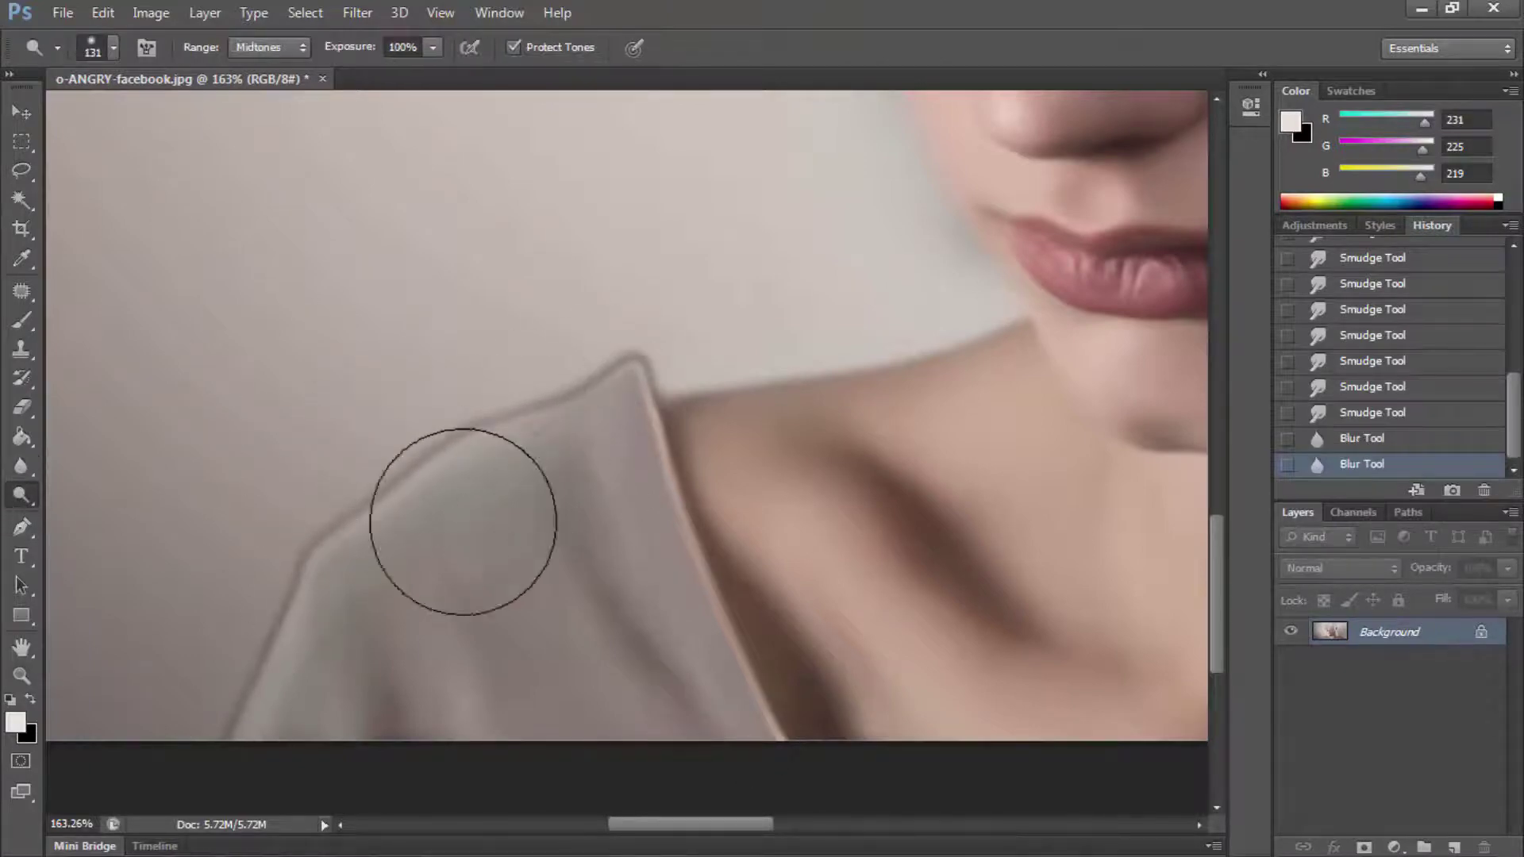
pyautogui.moveTo(456, 518); pyautogui.dragTo(680, 754)
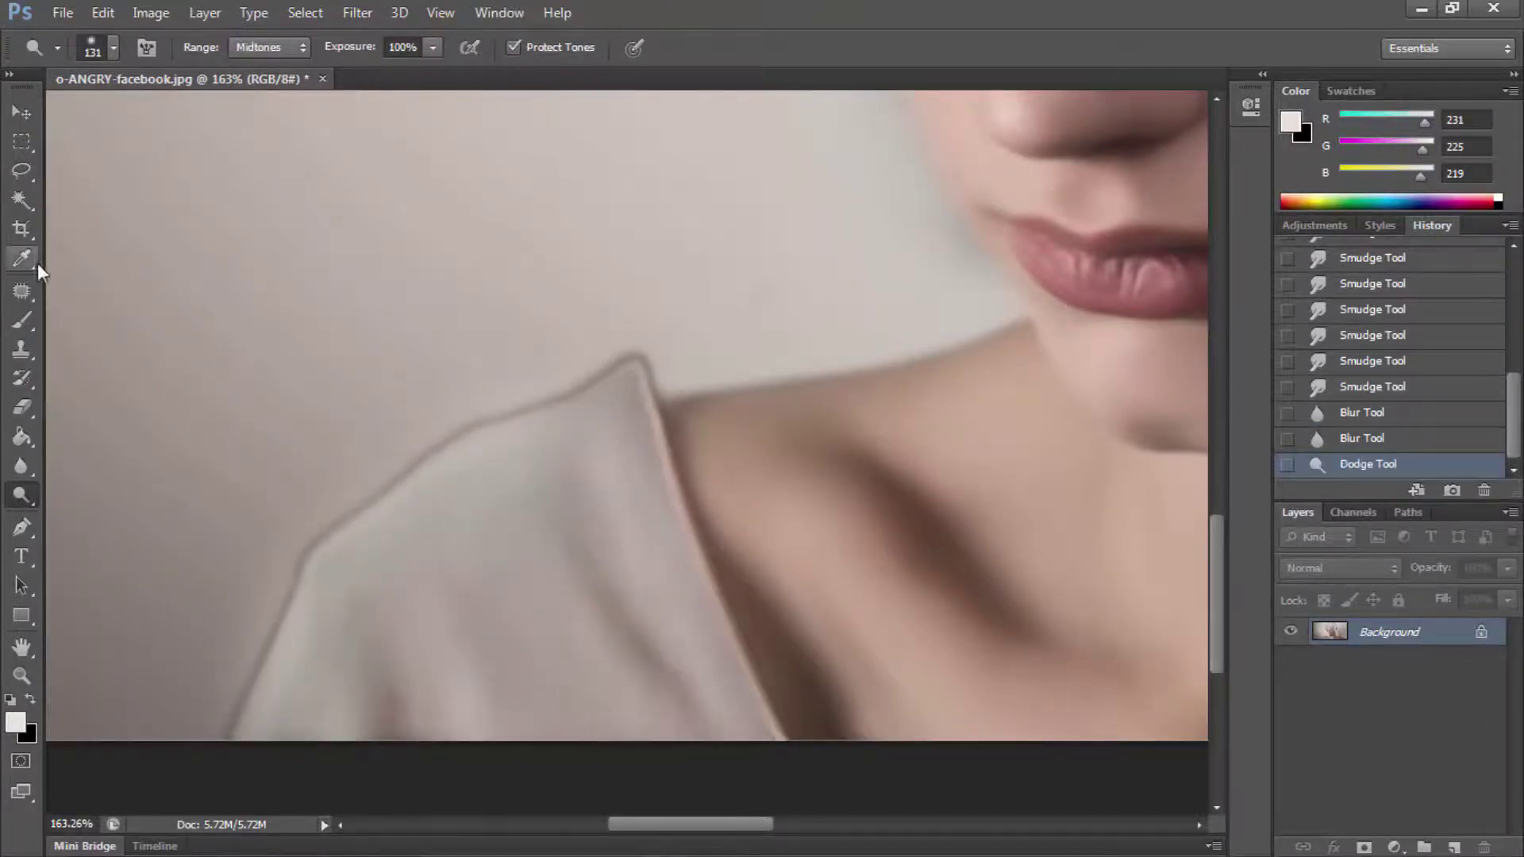
# Step: Paint pale beige over the lower shirt with a 108 px Color-mode brush
pyautogui.click(21, 320)
pyautogui.rightClick(476, 524)
pyautogui.write('108')
pyautogui.press('Return')
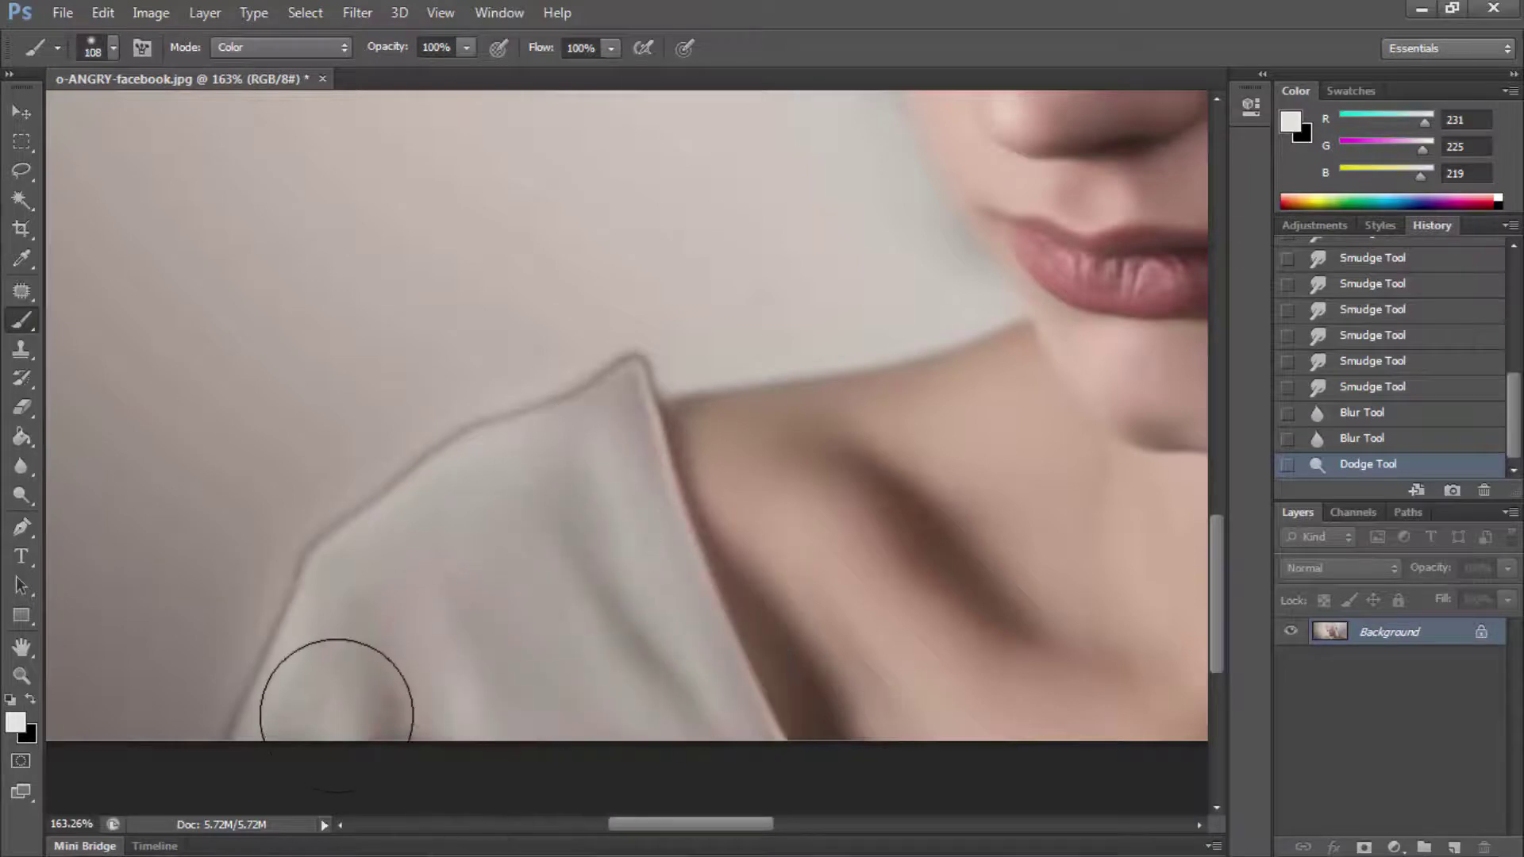
pyautogui.moveTo(334, 699); pyautogui.dragTo(373, 572)
pyautogui.press('z')
pyautogui.scroll(-5, 781, 719)
# Step: Zoom to the right shoulder and blur its fabric edge in Darken mode
pyautogui.scroll(5, 1059, 632)
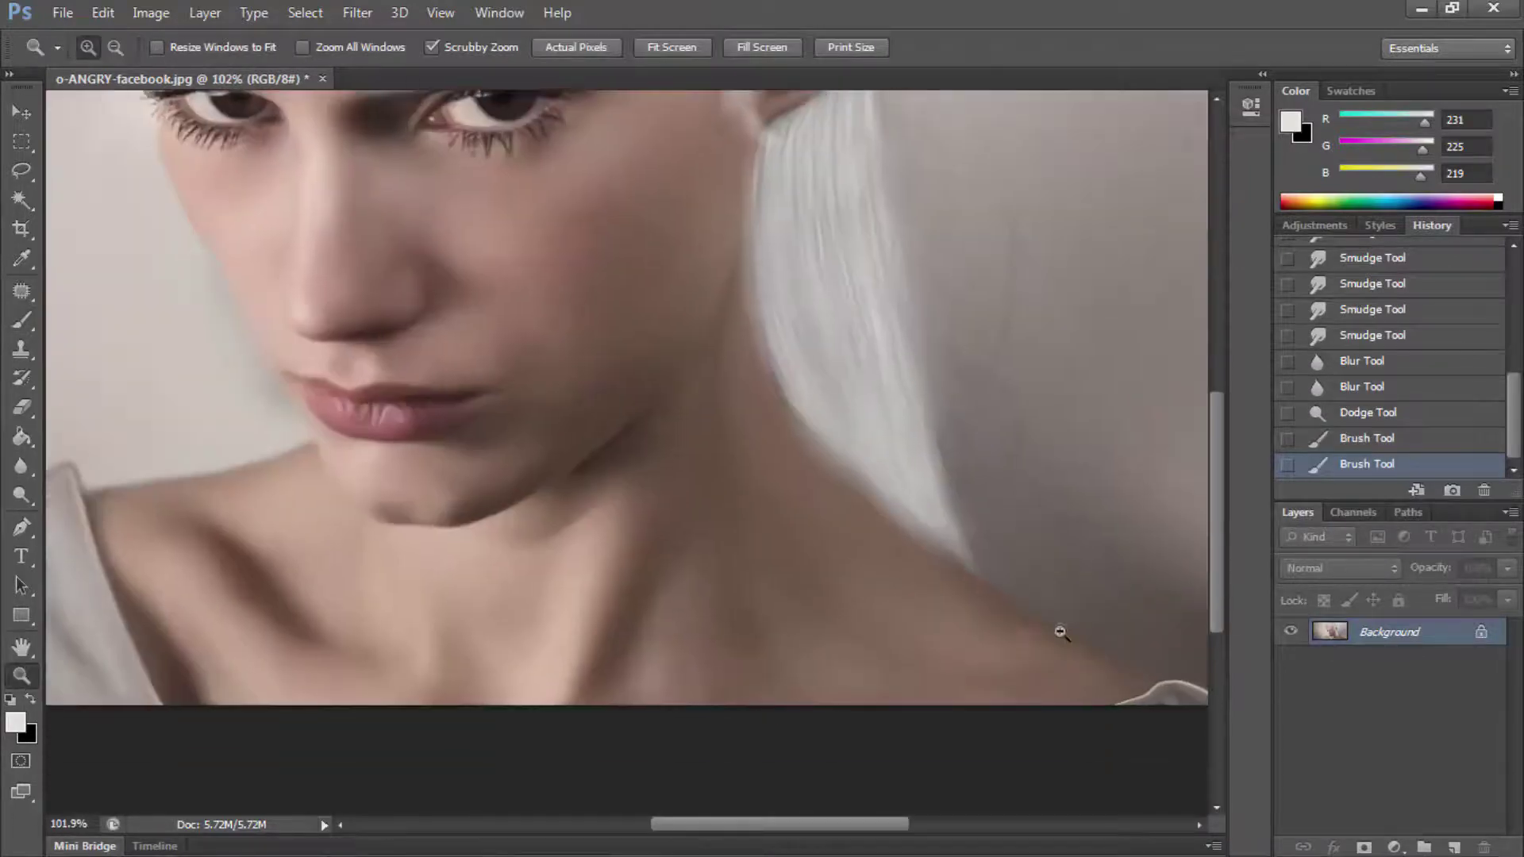
pyautogui.moveTo(794, 824); pyautogui.dragTo(905, 825)
pyautogui.scroll(-5, 516, 697)
pyautogui.press('r')
pyautogui.moveTo(706, 600)
pyautogui.mouseDown()
pyautogui.moveTo(871, 663)
pyautogui.moveTo(742, 622)
pyautogui.moveTo(699, 579)
pyautogui.mouseUp()
pyautogui.moveTo(698, 580); pyautogui.dragTo(677, 513)
# Step: Blur the shoulder edge in Lighten mode, then dodge it brighter
pyautogui.click(278, 47)
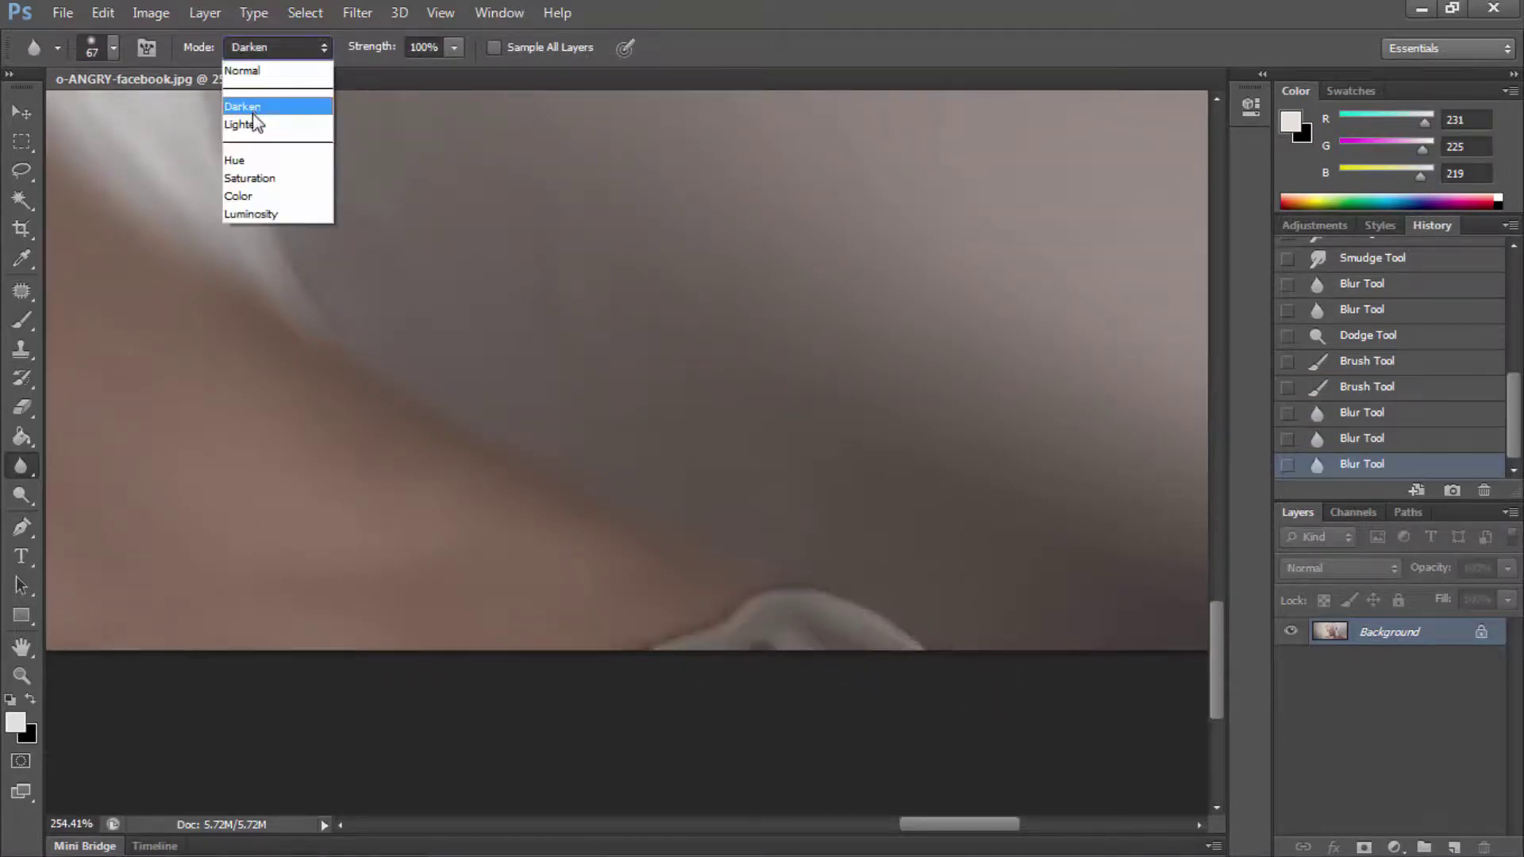
pyautogui.click(246, 123)
pyautogui.moveTo(841, 643); pyautogui.dragTo(714, 635)
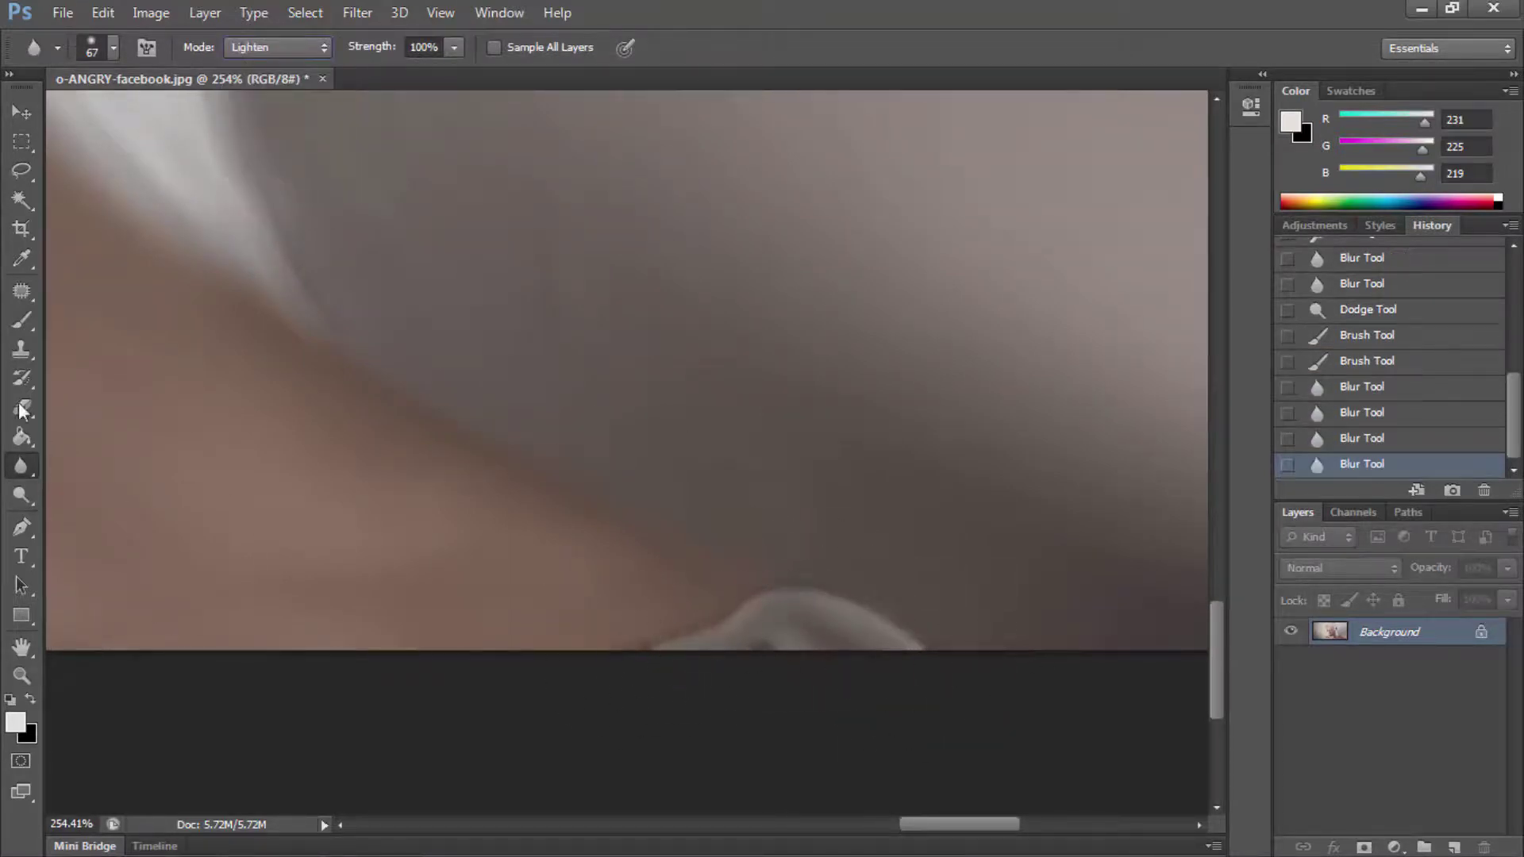
pyautogui.press('o')
pyautogui.moveTo(790, 754); pyautogui.dragTo(798, 737)
pyautogui.moveTo(798, 736); pyautogui.dragTo(793, 732)
# Step: Blur the brightened shoulder edge once more and zoom back out to view the portrait
pyautogui.click(20, 466)
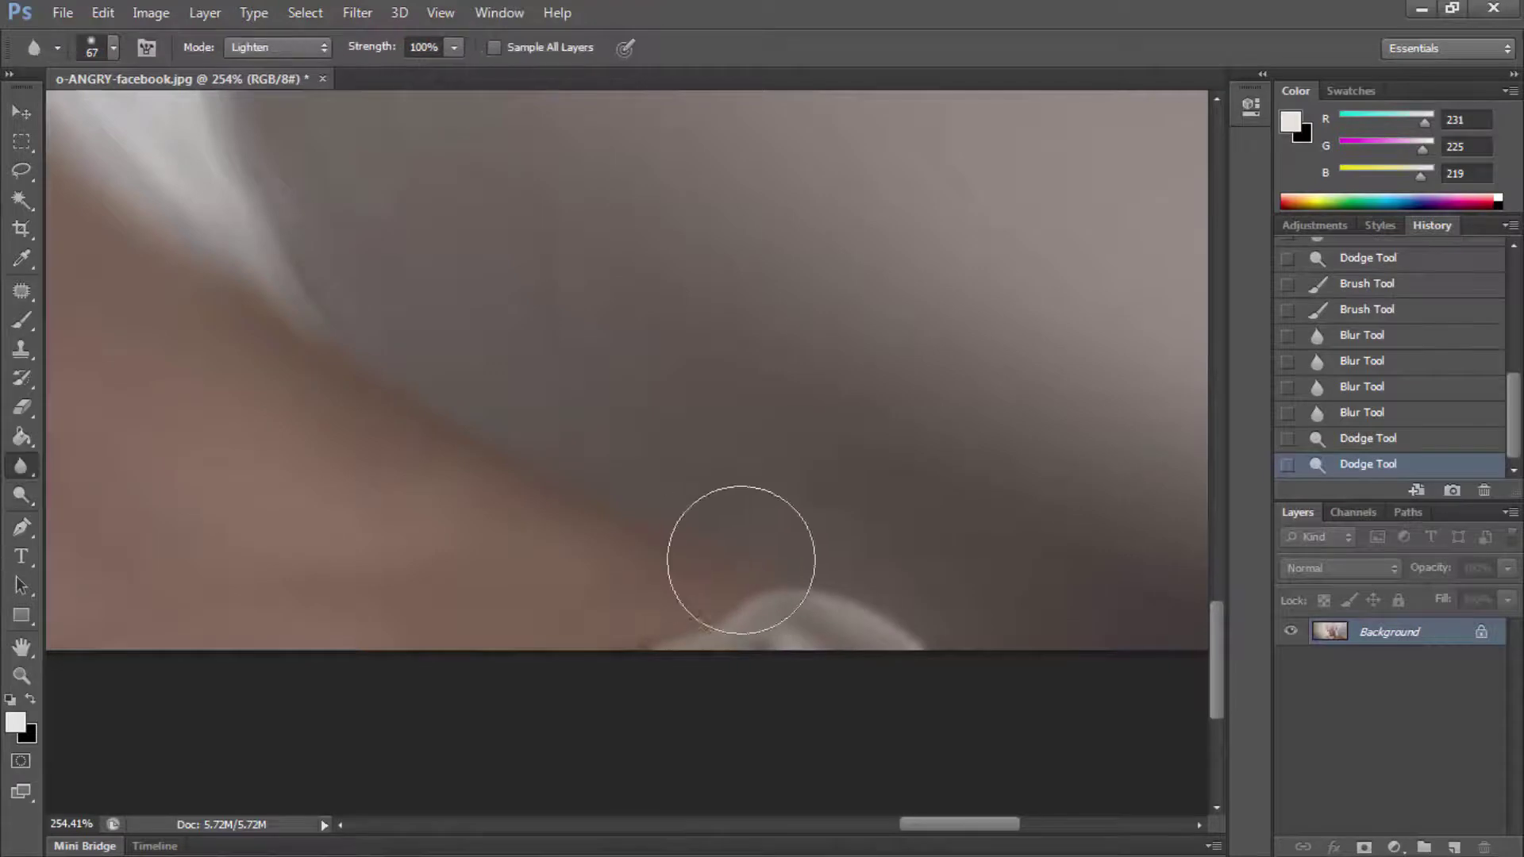
pyautogui.moveTo(741, 565); pyautogui.dragTo(1029, 650)
pyautogui.click(21, 675)
pyautogui.hotkey('ctrl', '0')
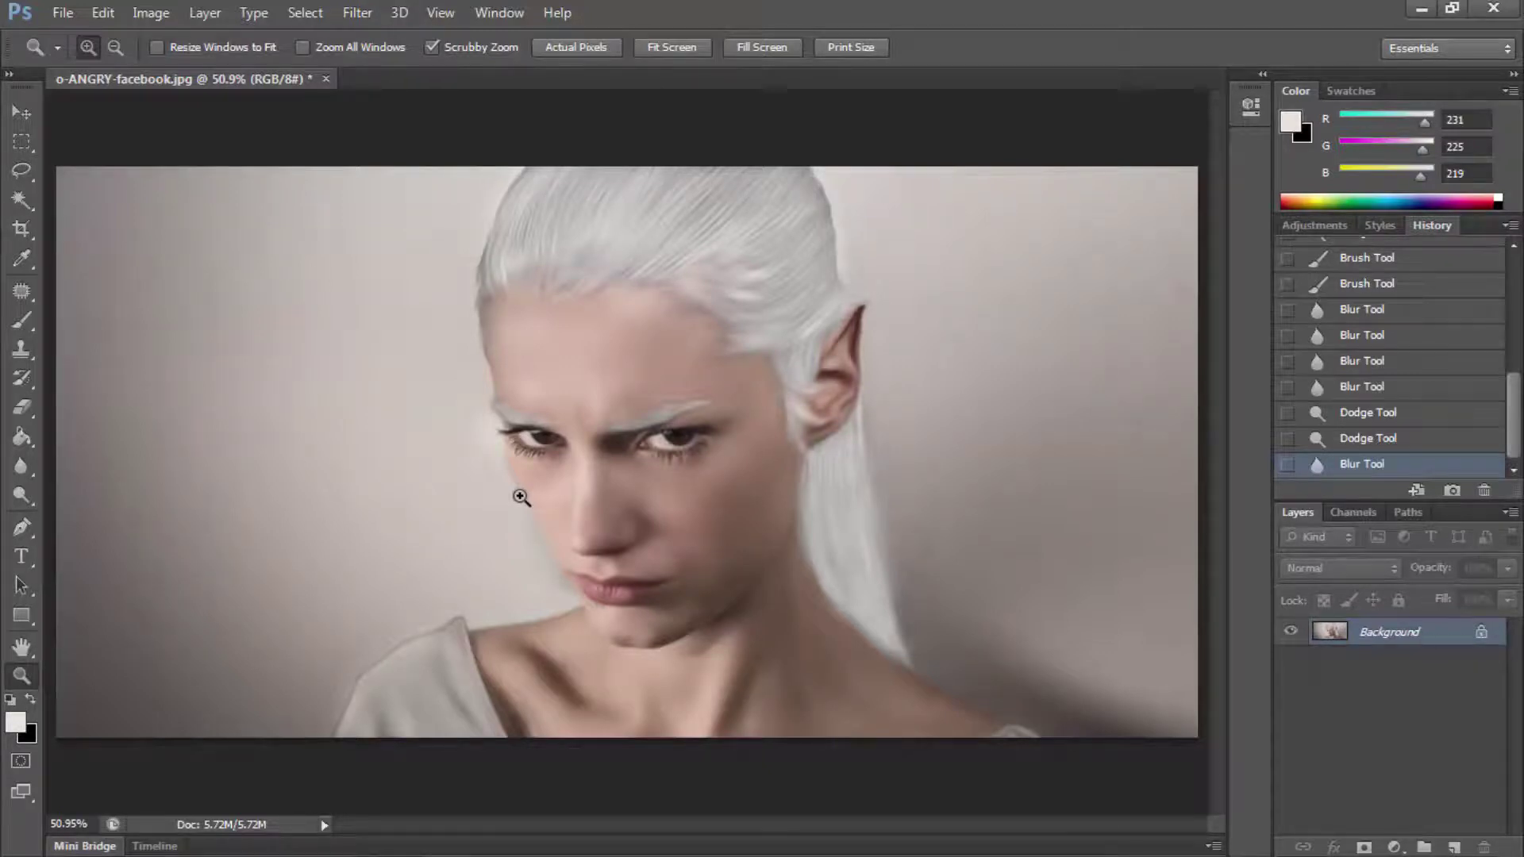
pyautogui.click(701, 502)
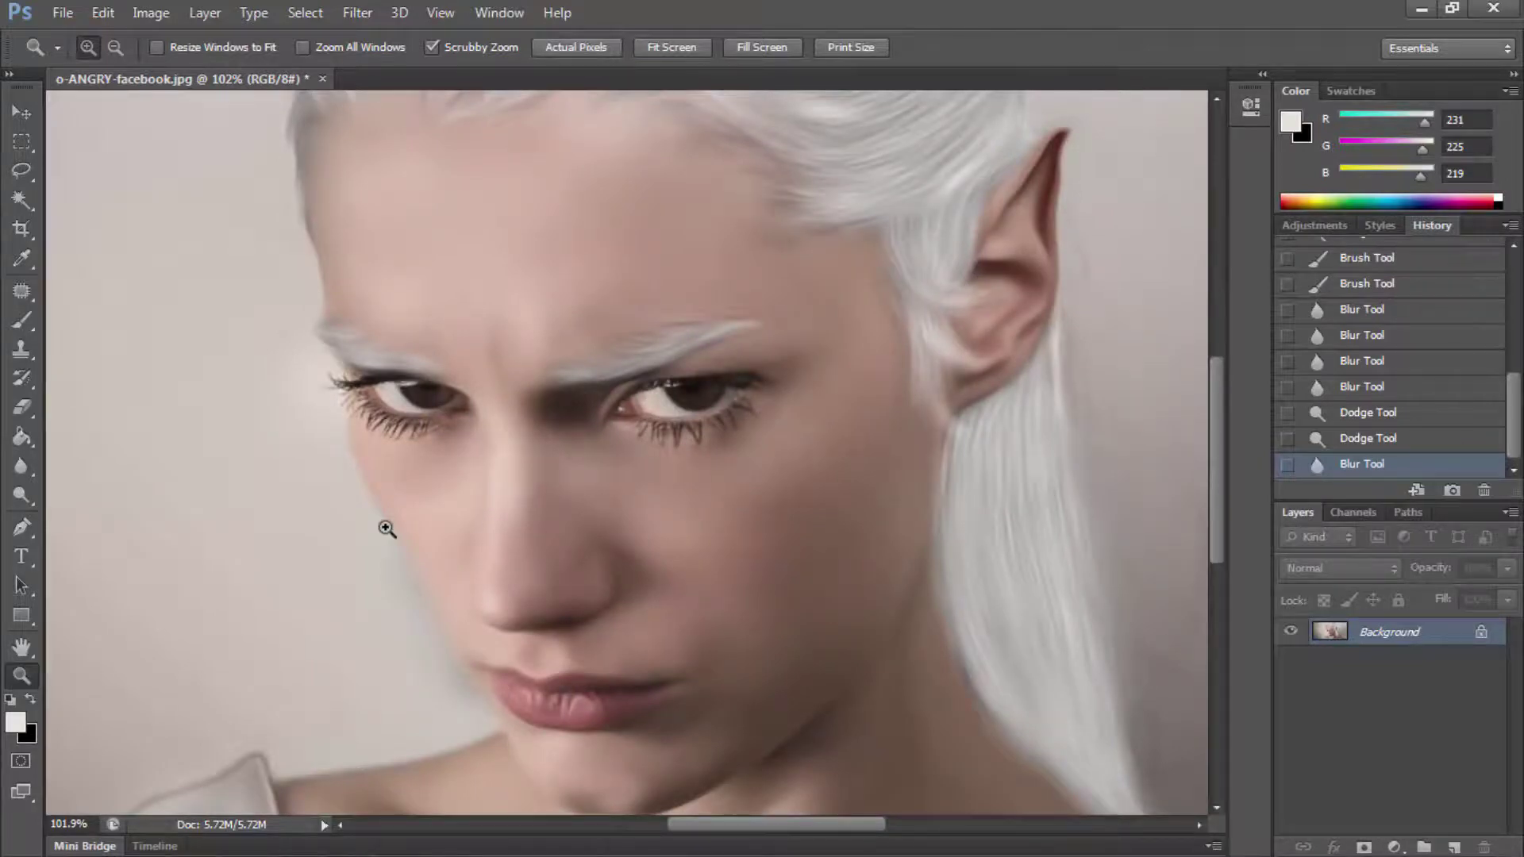
# Step: Add a new layer and replace the current brushes with the eyelash brush set
pyautogui.click(205, 13)
pyautogui.click(572, 39)
pyautogui.click(1014, 266)
pyautogui.click(22, 320)
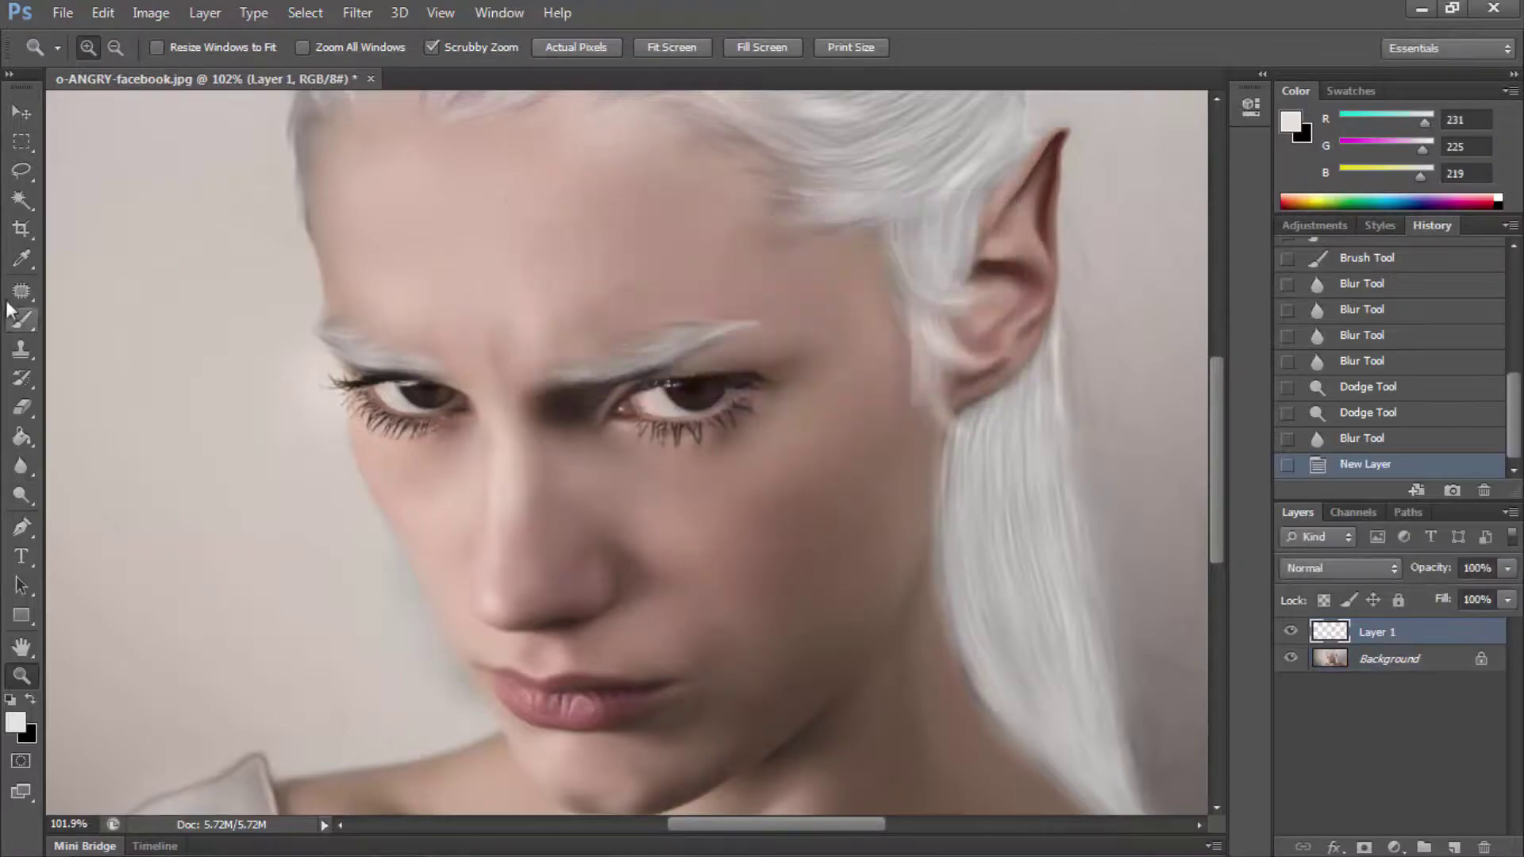
pyautogui.rightClick(480, 431)
pyautogui.click(762, 450)
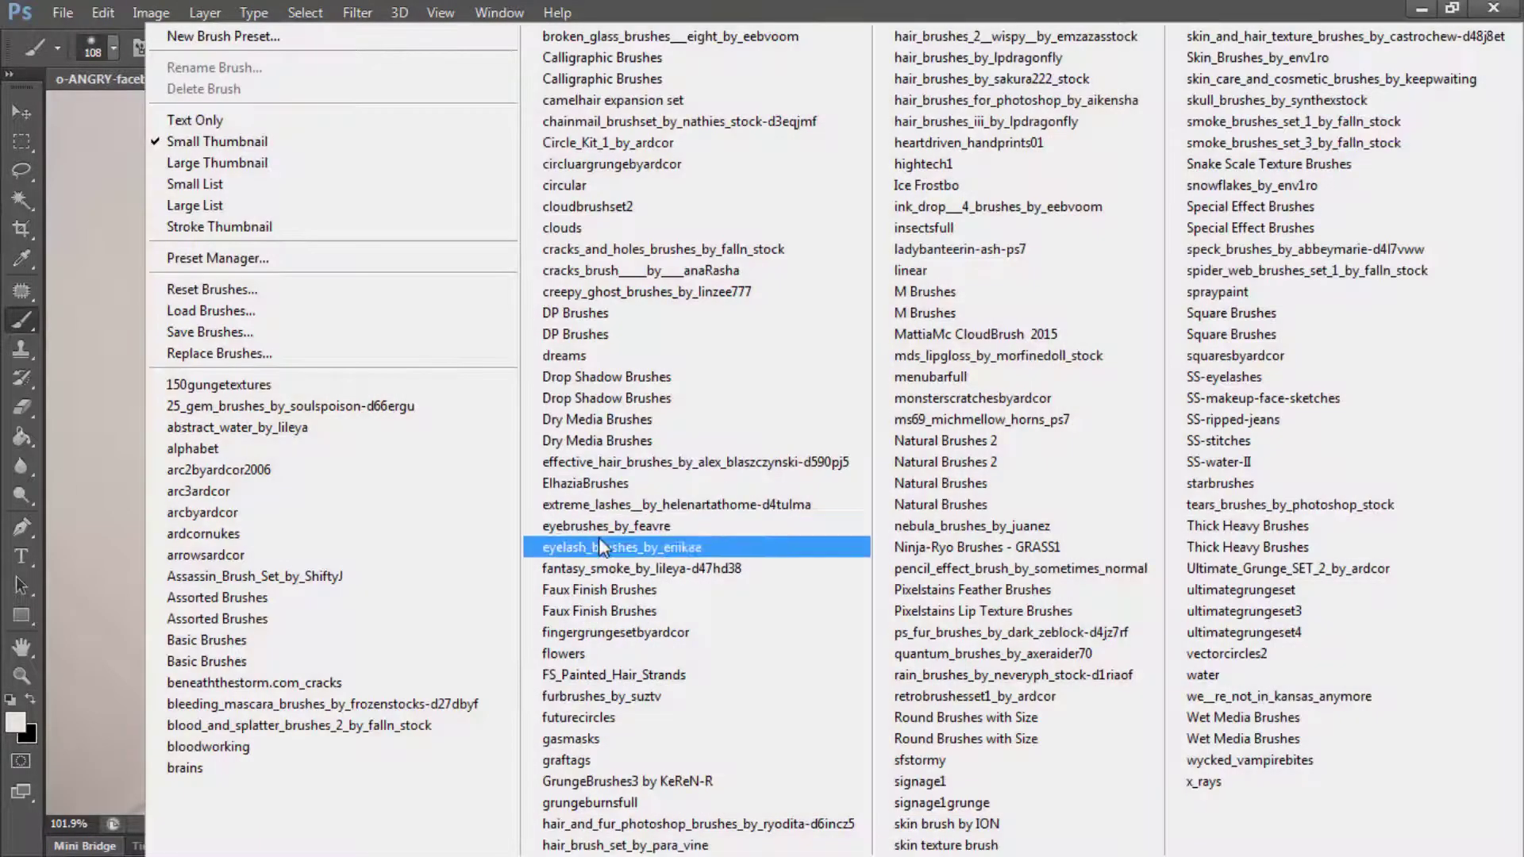
pyautogui.click(599, 544)
pyautogui.click(672, 344)
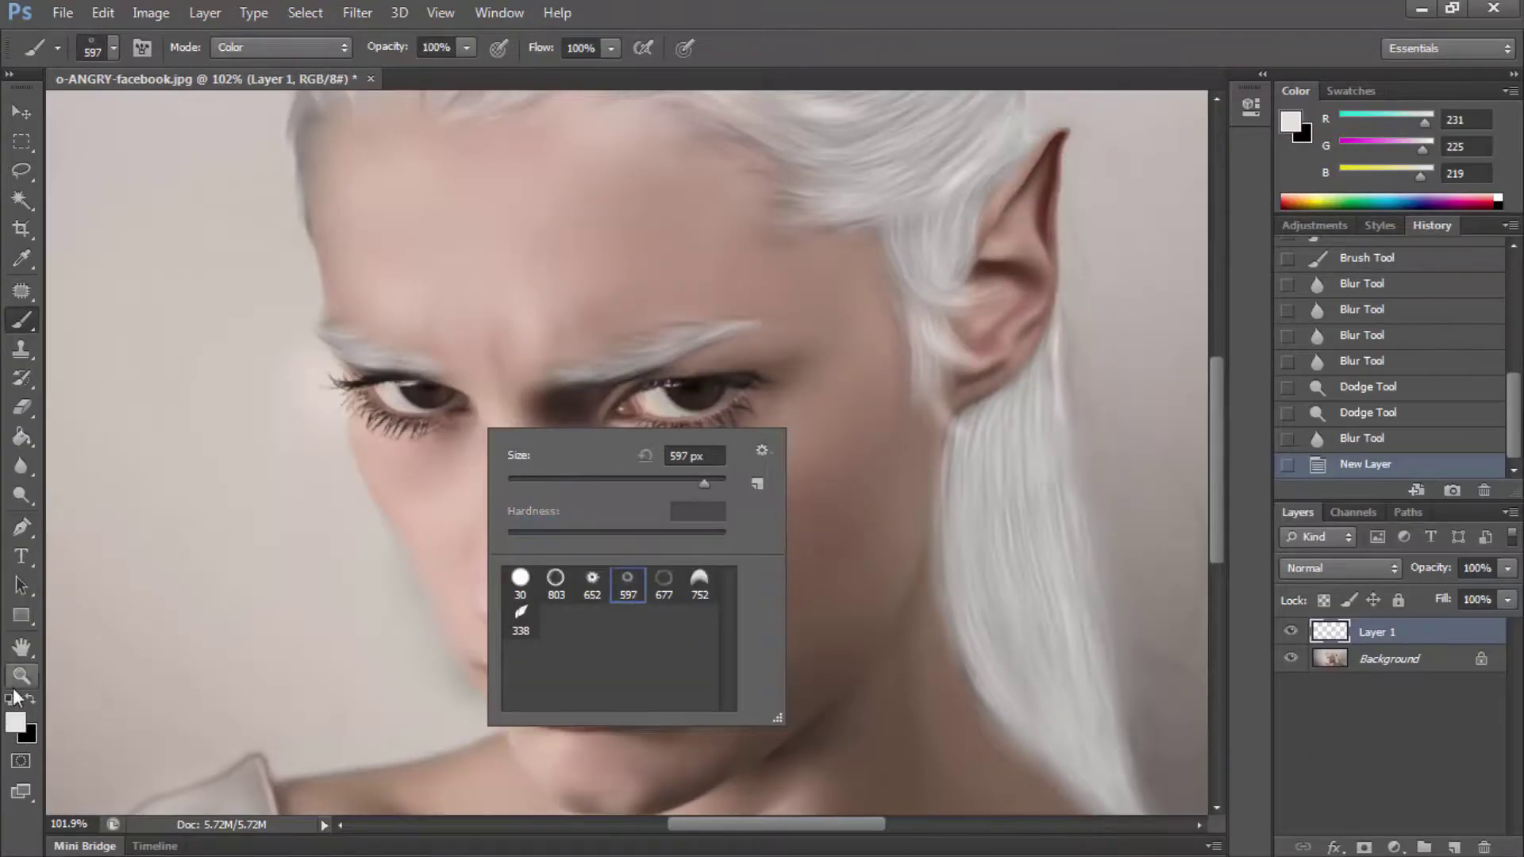
# Step: Stamp a light-blue iris texture over the eye with Normal blending
pyautogui.press('z')
pyautogui.moveTo(667, 393); pyautogui.dragTo(45, 332)
pyautogui.press('b')
pyautogui.rightClick(732, 391)
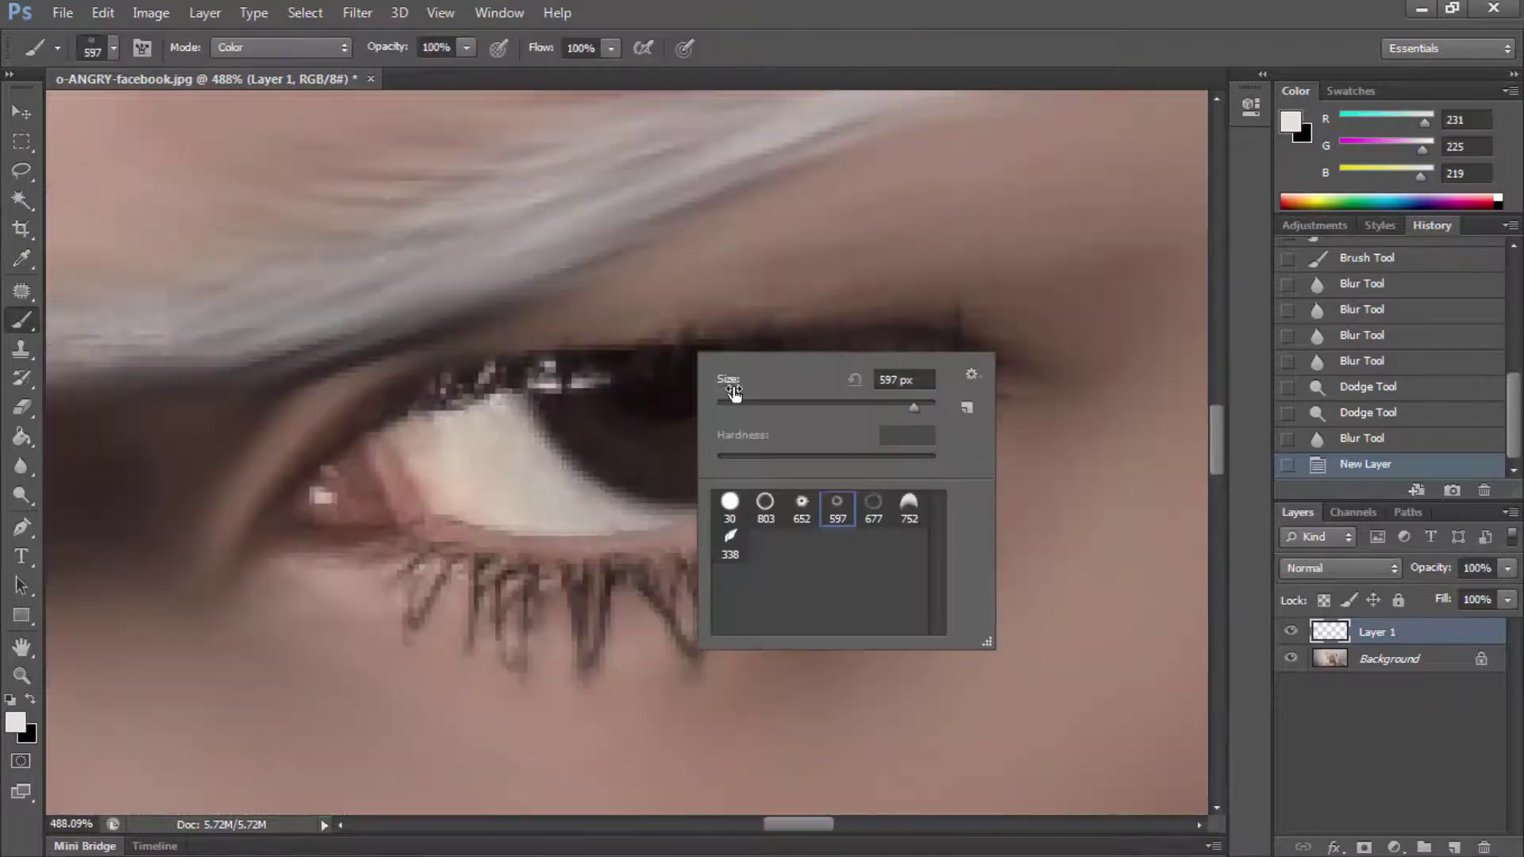
pyautogui.press('Return')
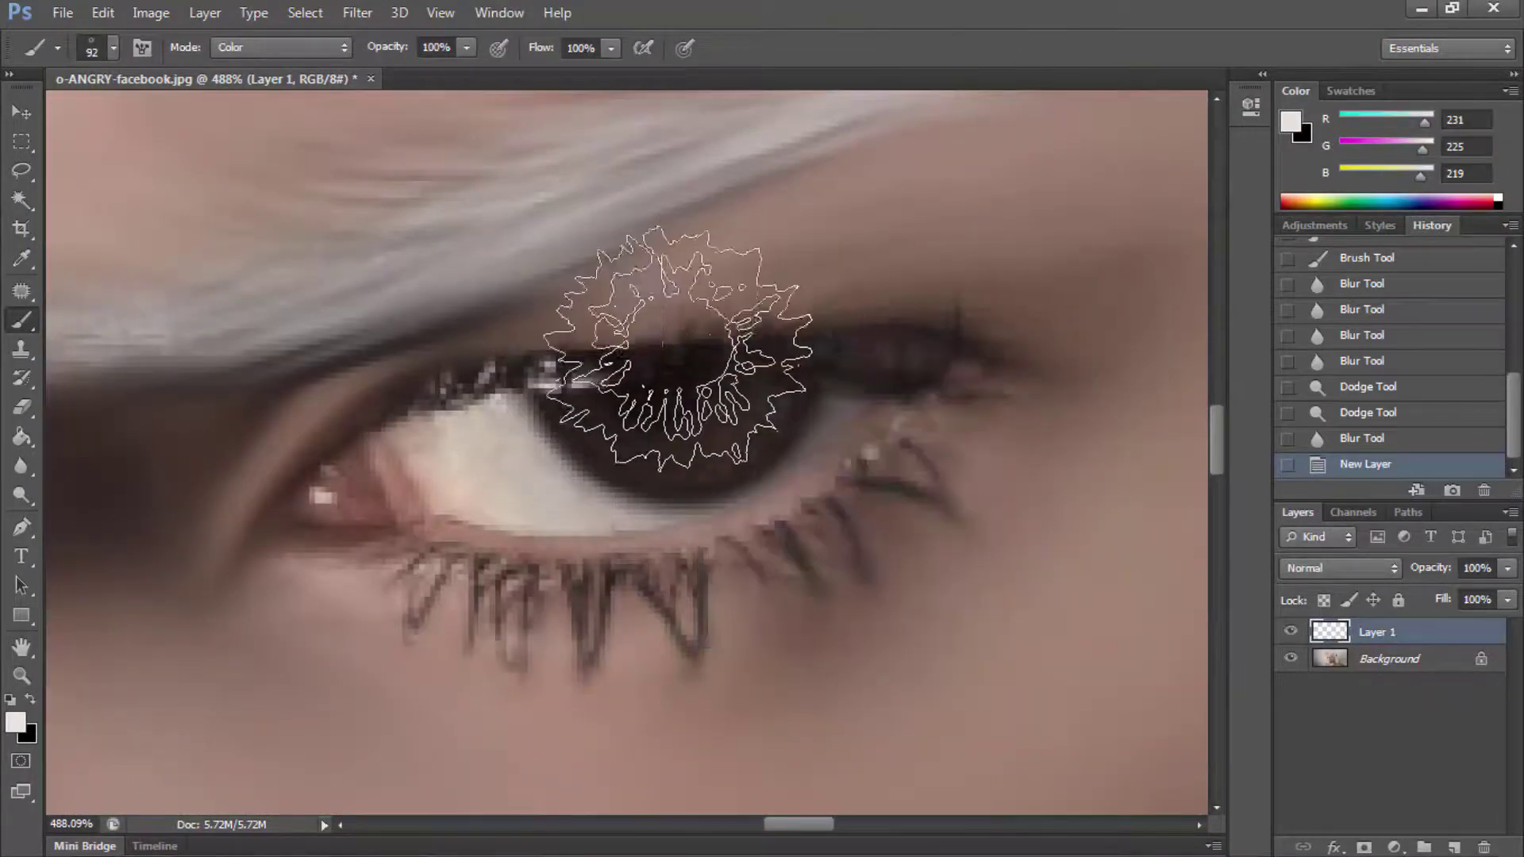
pyautogui.click(1394, 195)
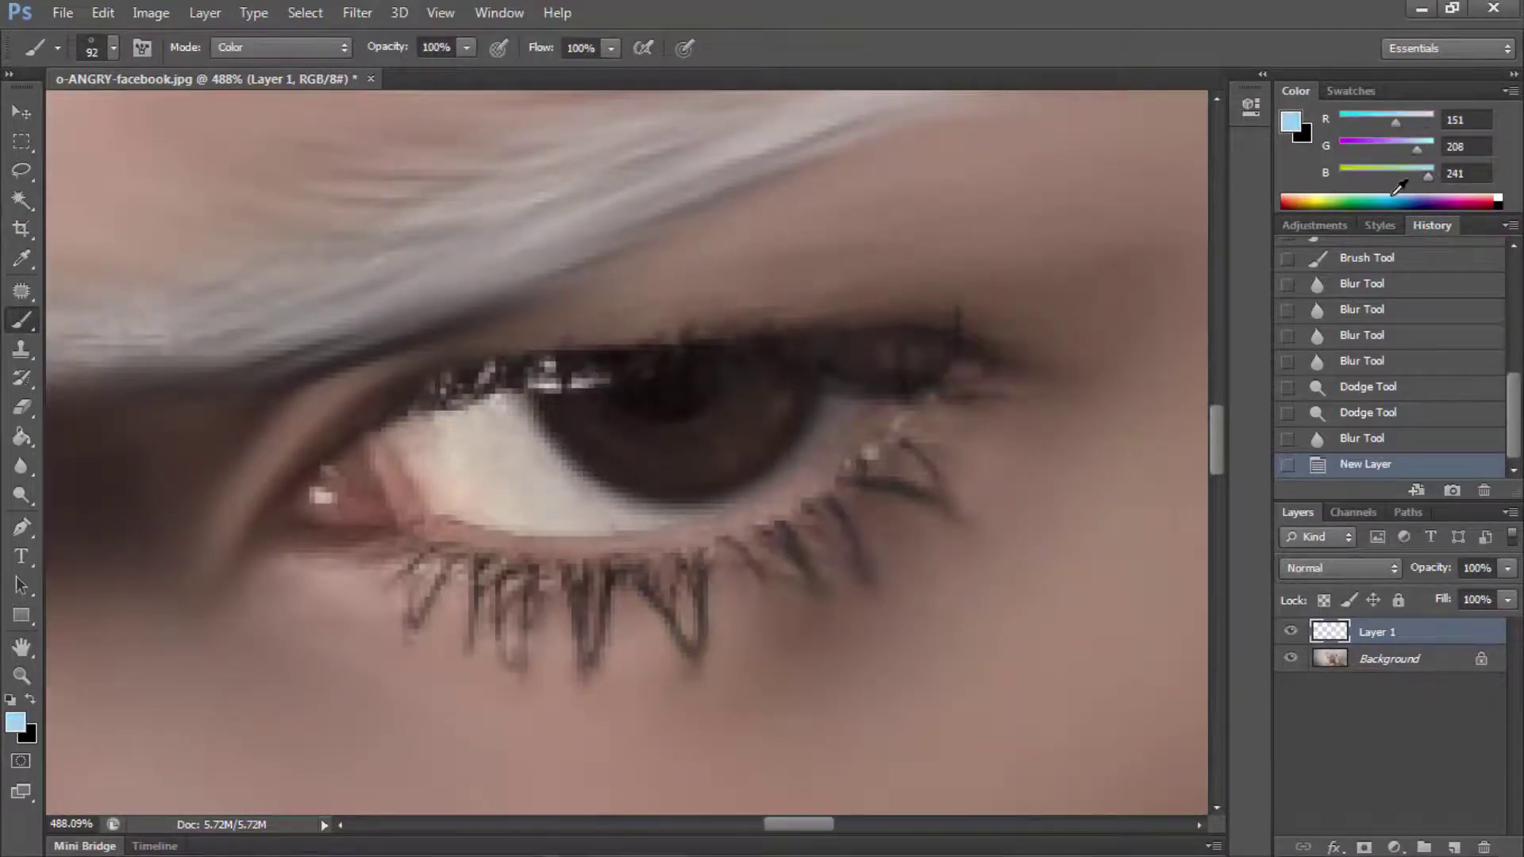
pyautogui.click(1397, 193)
pyautogui.click(281, 47)
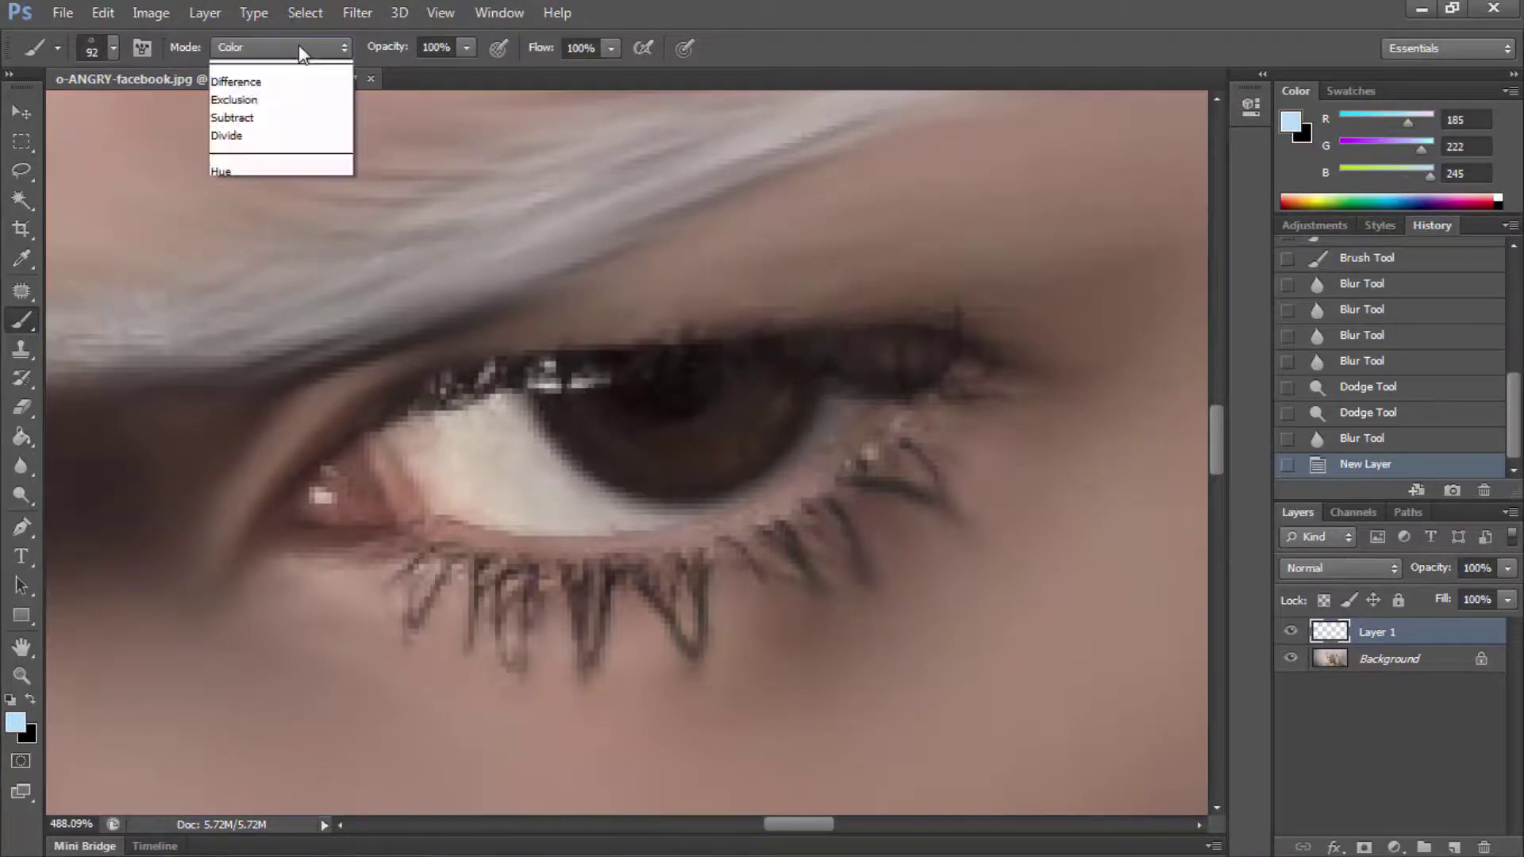
pyautogui.click(684, 373)
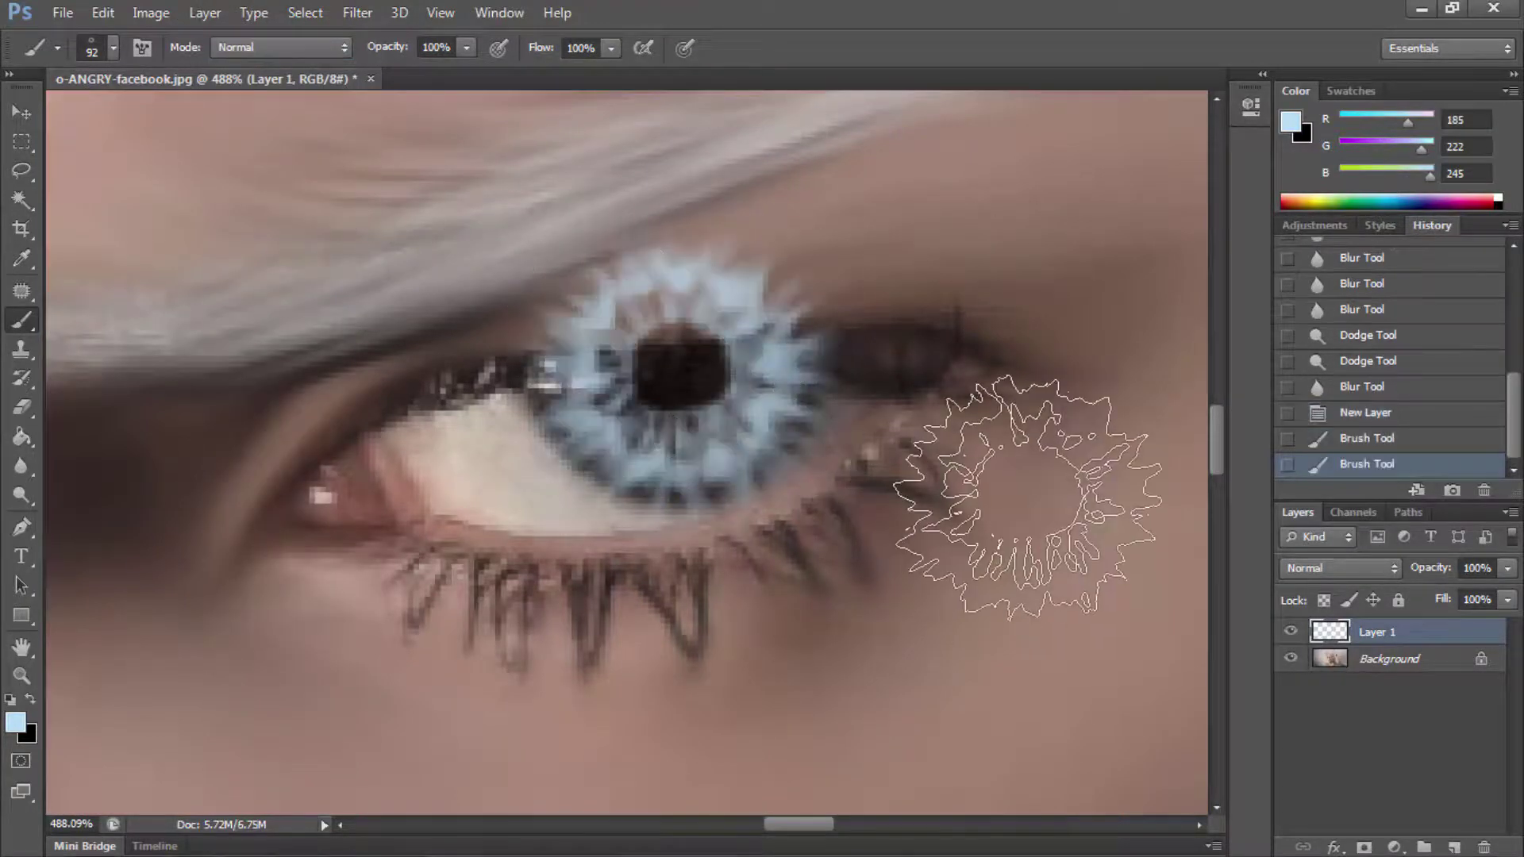
# Step: Step back and stamp light-blue irises directly onto both eyes of the photo
pyautogui.hotkey('ctrl', 'alt', 'z')
pyautogui.hotkey('ctrl', 'alt', 'z')
pyautogui.hotkey('ctrl', 'alt', 'z')
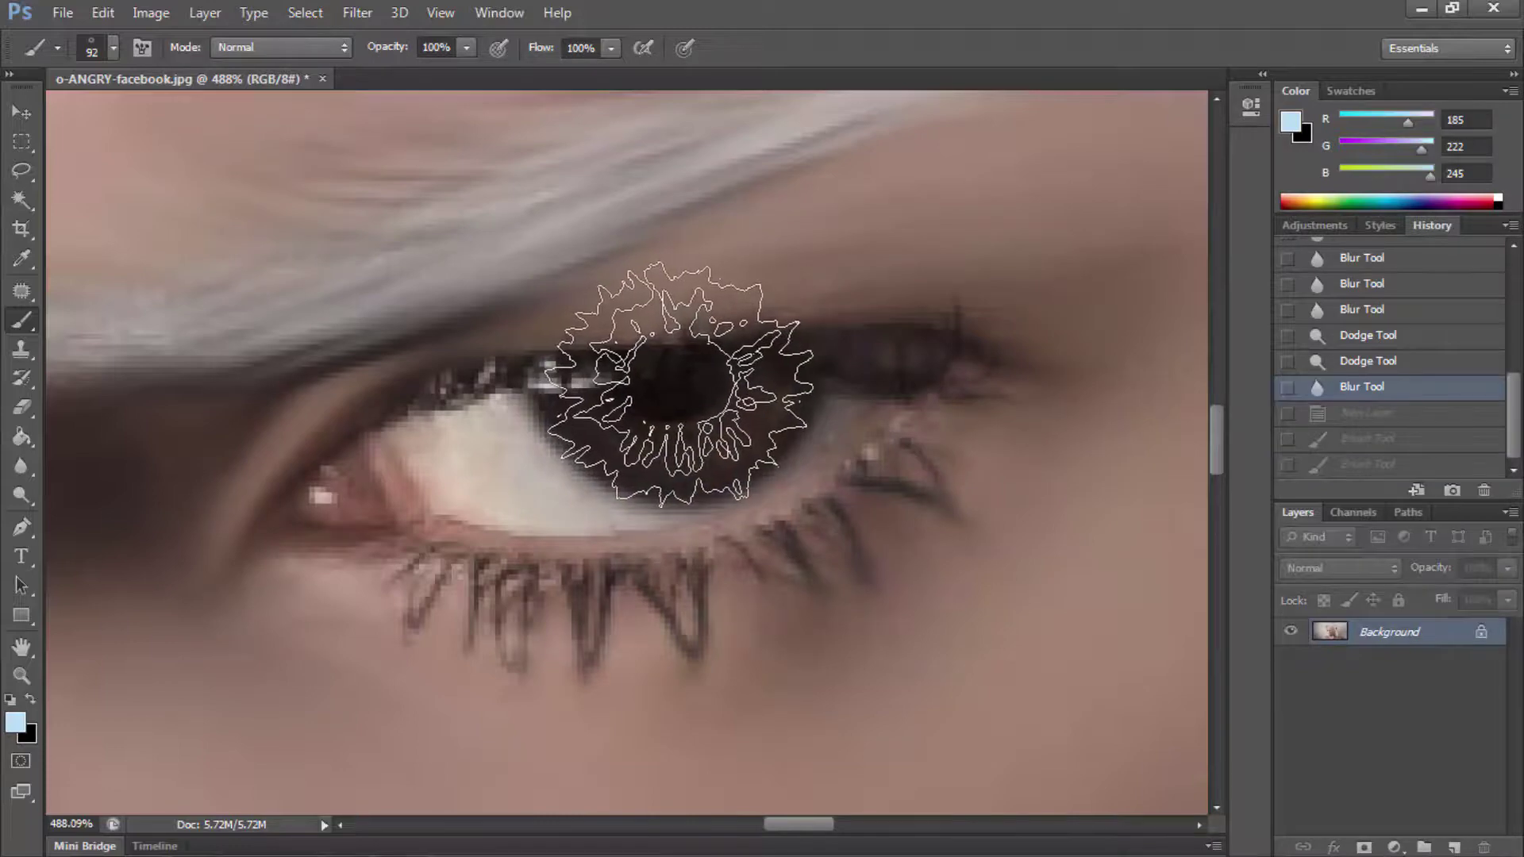
pyautogui.click(680, 383)
pyautogui.click(680, 383)
pyautogui.hscroll(-5, 635, 635)
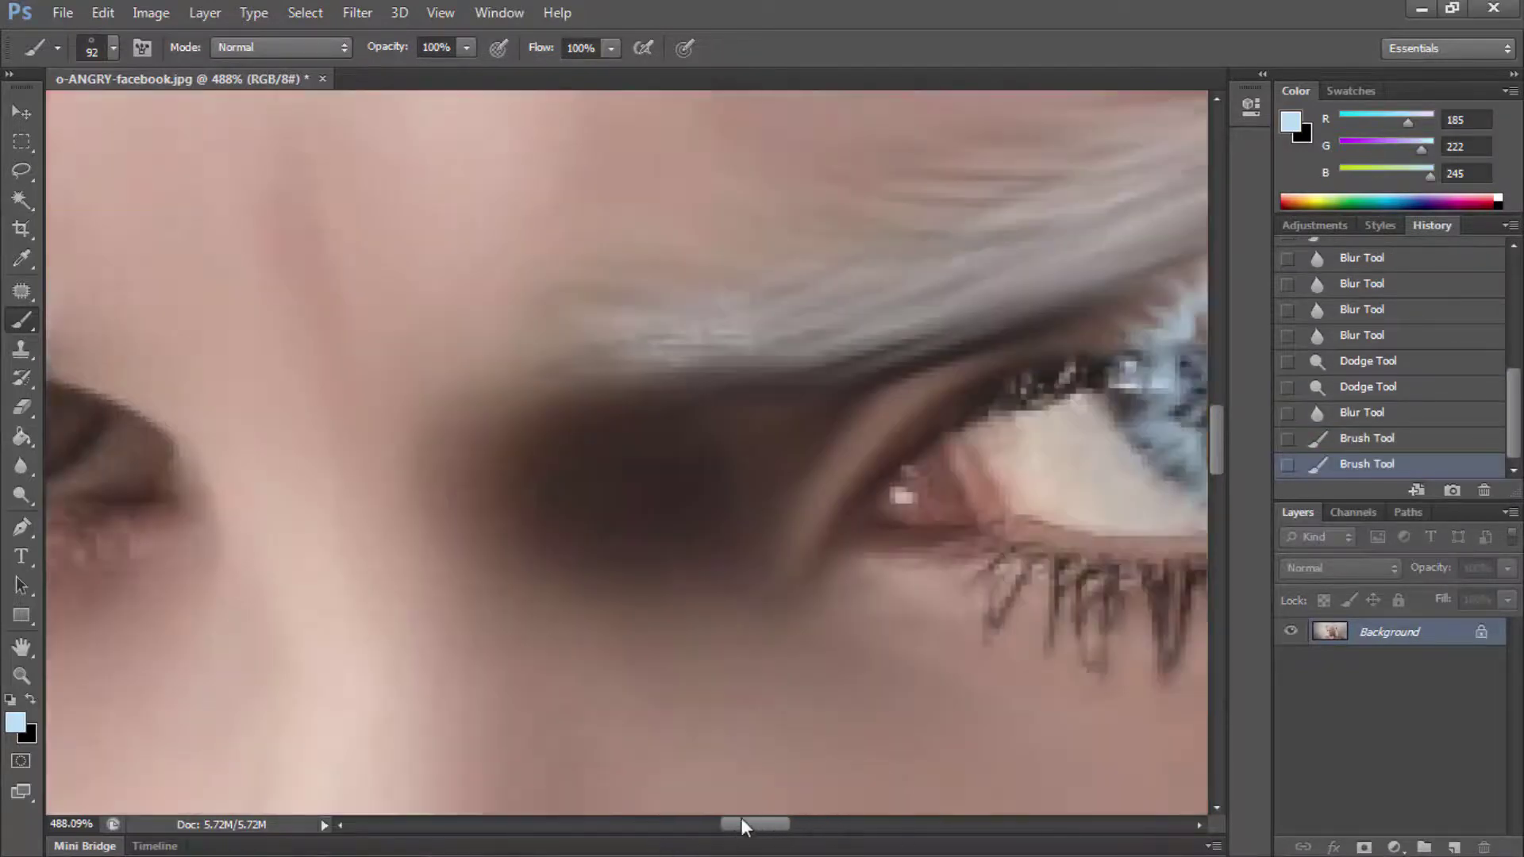
pyautogui.hscroll(-5, 667, 699)
pyautogui.click(578, 380)
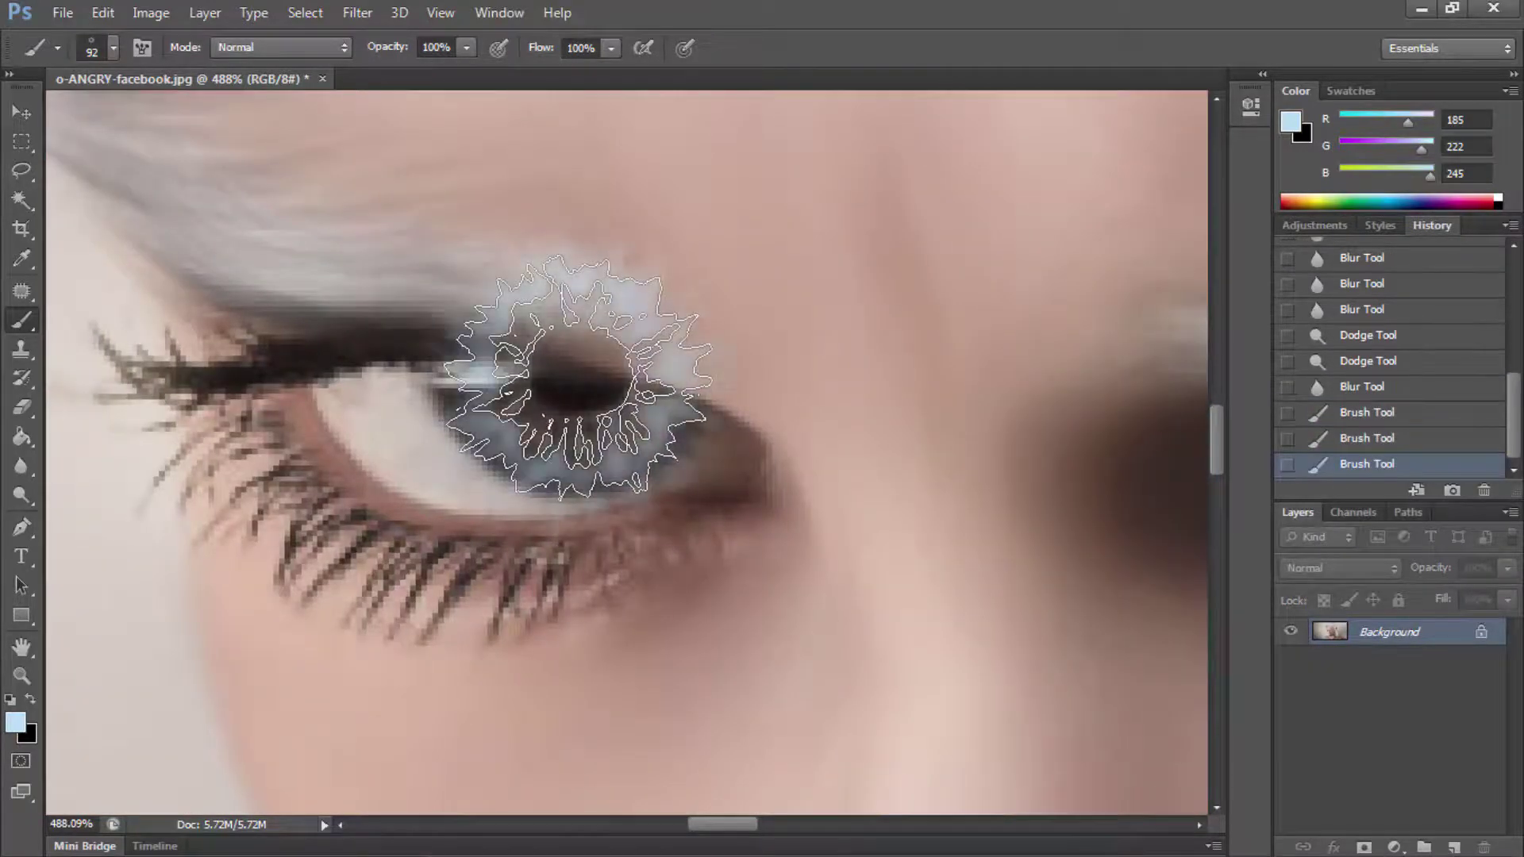
pyautogui.press('z')
pyautogui.hotkey('ctrl', '0')
pyautogui.moveTo(588, 437); pyautogui.dragTo(635, 436)
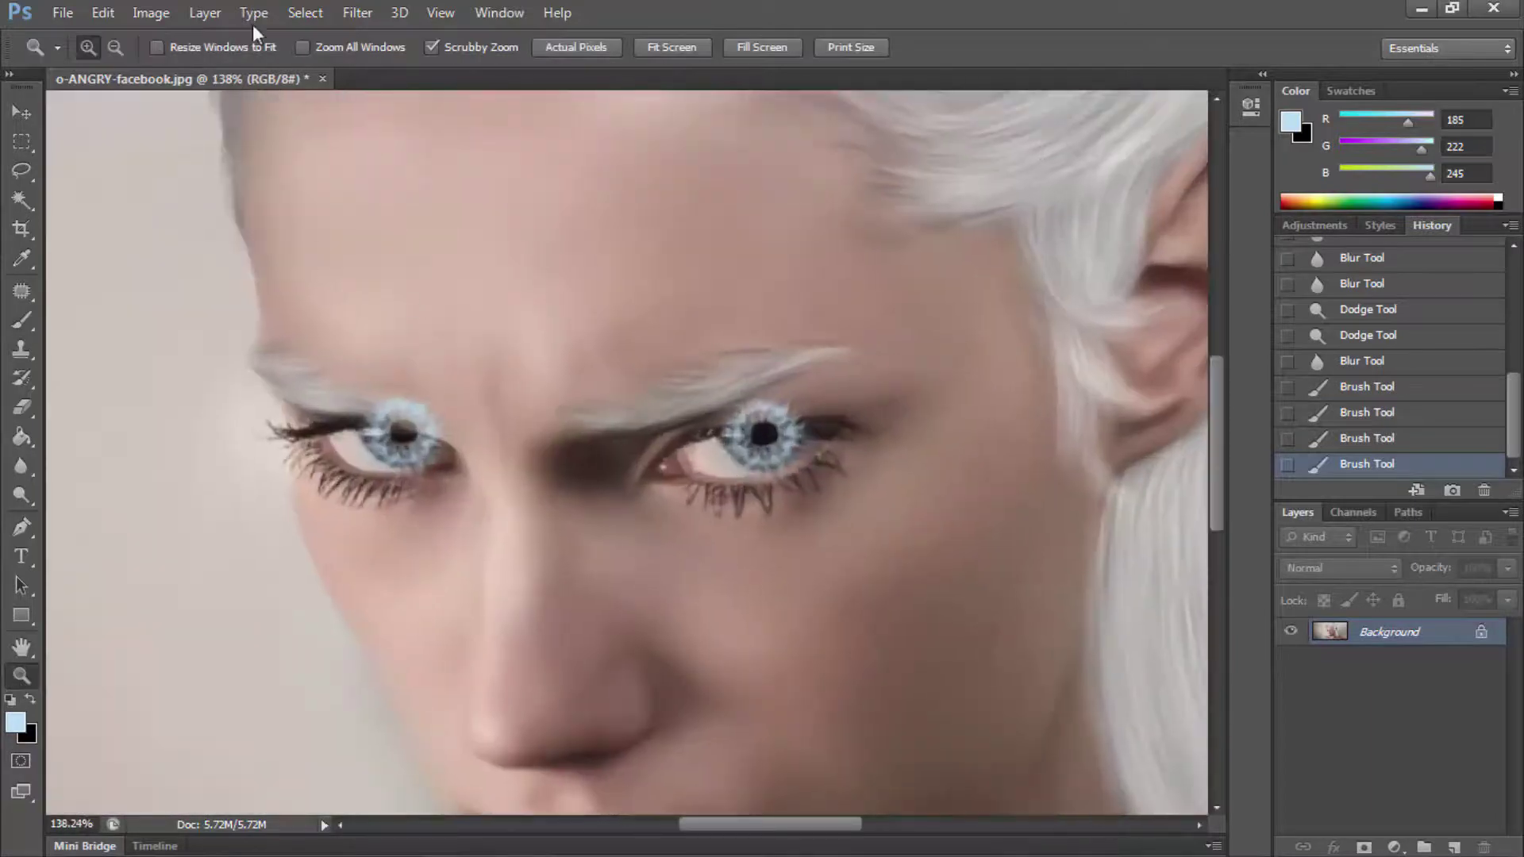
# Step: Revert History to before the iris strokes and add a new empty layer above Background
pyautogui.click(204, 12)
pyautogui.moveTo(1287, 463); pyautogui.dragTo(1287, 388)
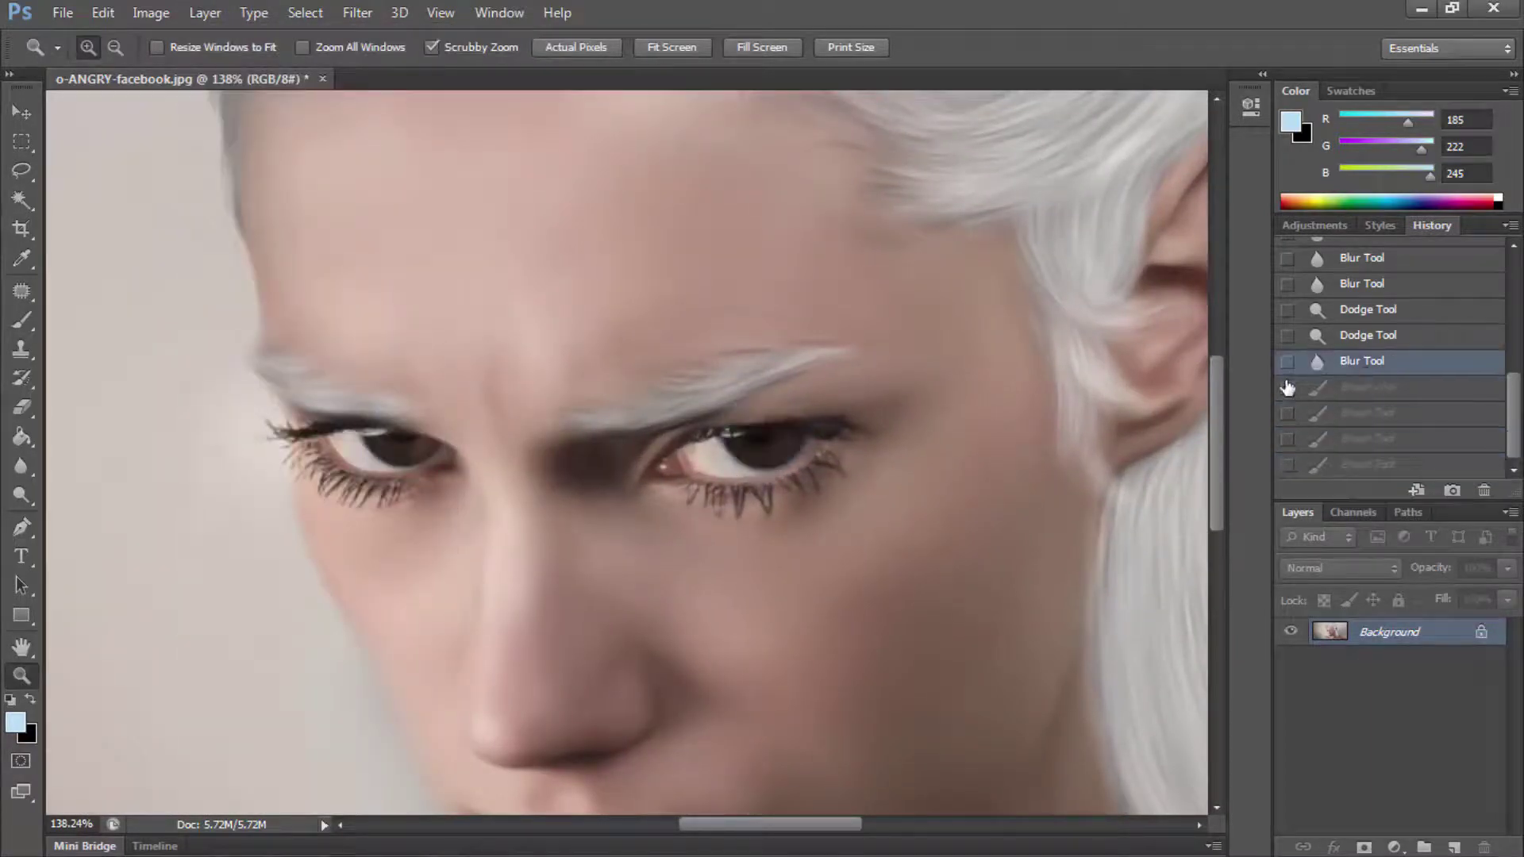
pyautogui.click(1458, 848)
pyautogui.moveTo(754, 445); pyautogui.dragTo(834, 445)
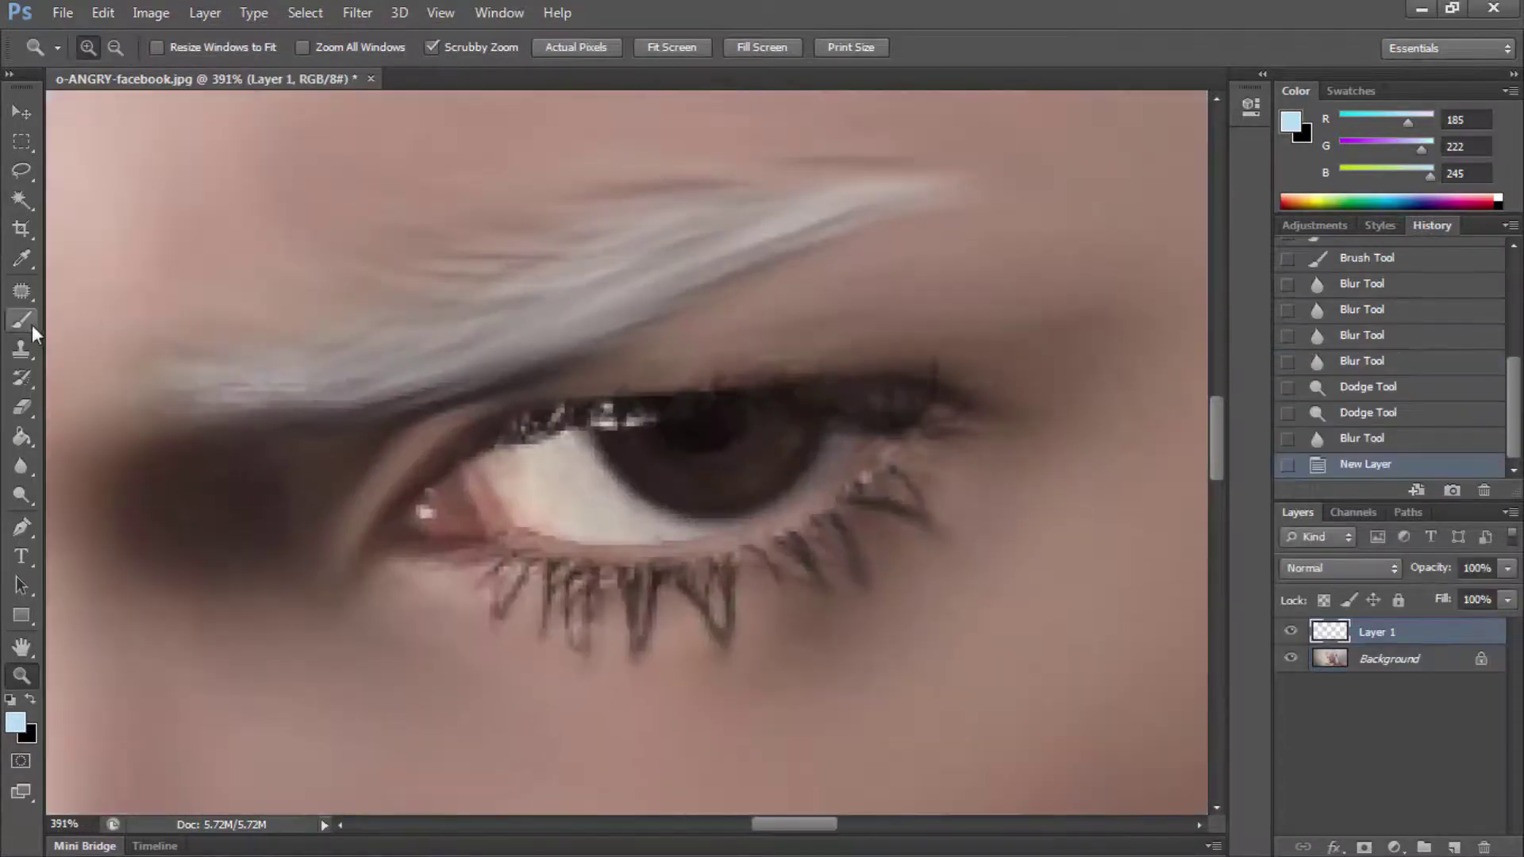
# Step: Stamp the light-blue iris brush over both eyes on Layer 1
pyautogui.press('b')
pyautogui.click(707, 425)
pyautogui.hscroll(-5, 732, 813)
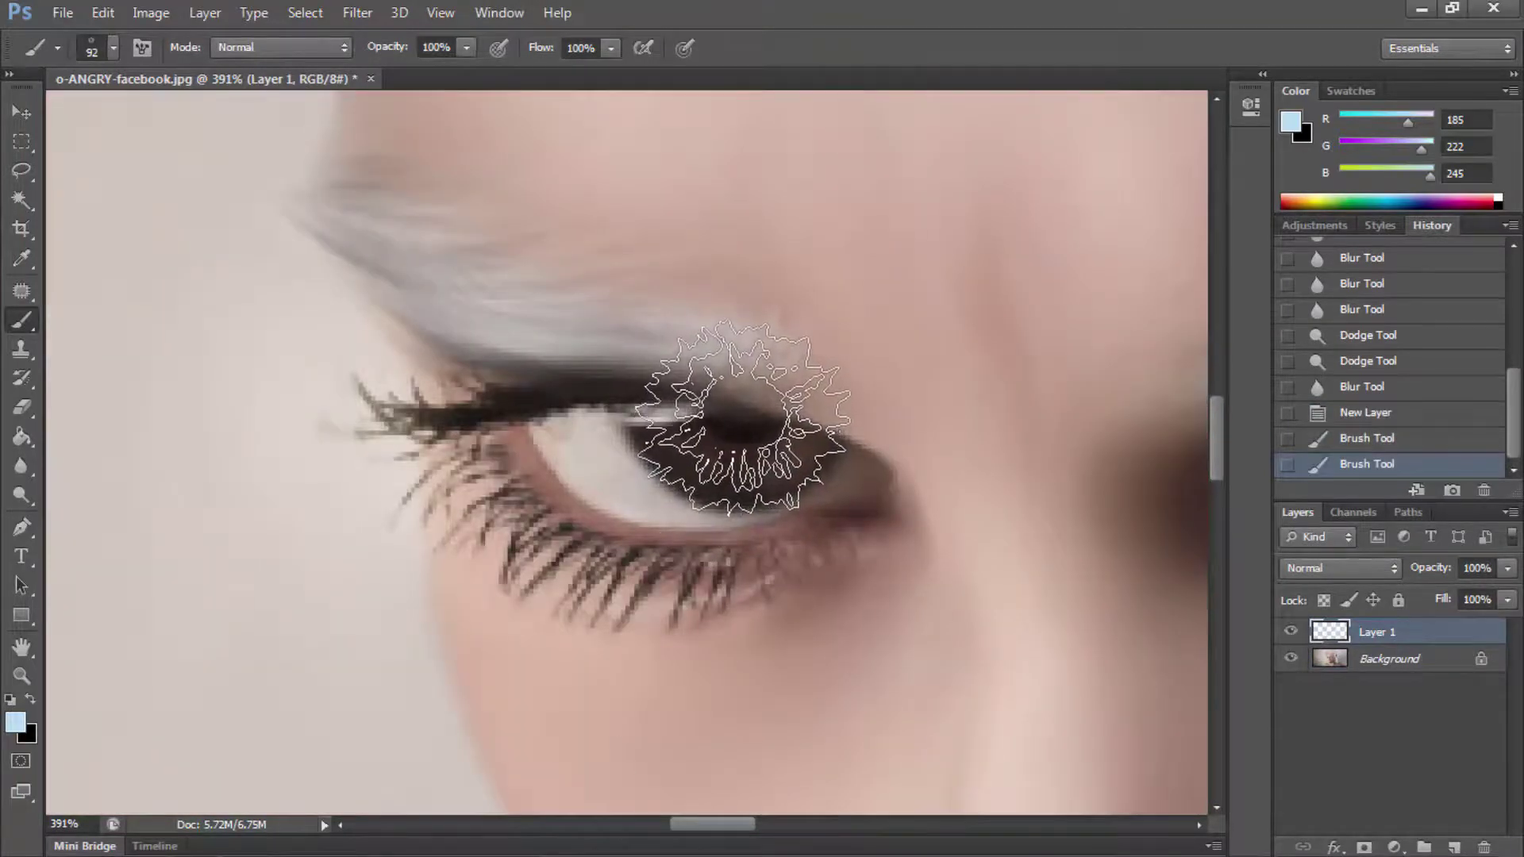
pyautogui.doubleClick(739, 421)
# Step: Erase the stray flecks above the iris with the Eraser at 100% opacity
pyautogui.click(21, 406)
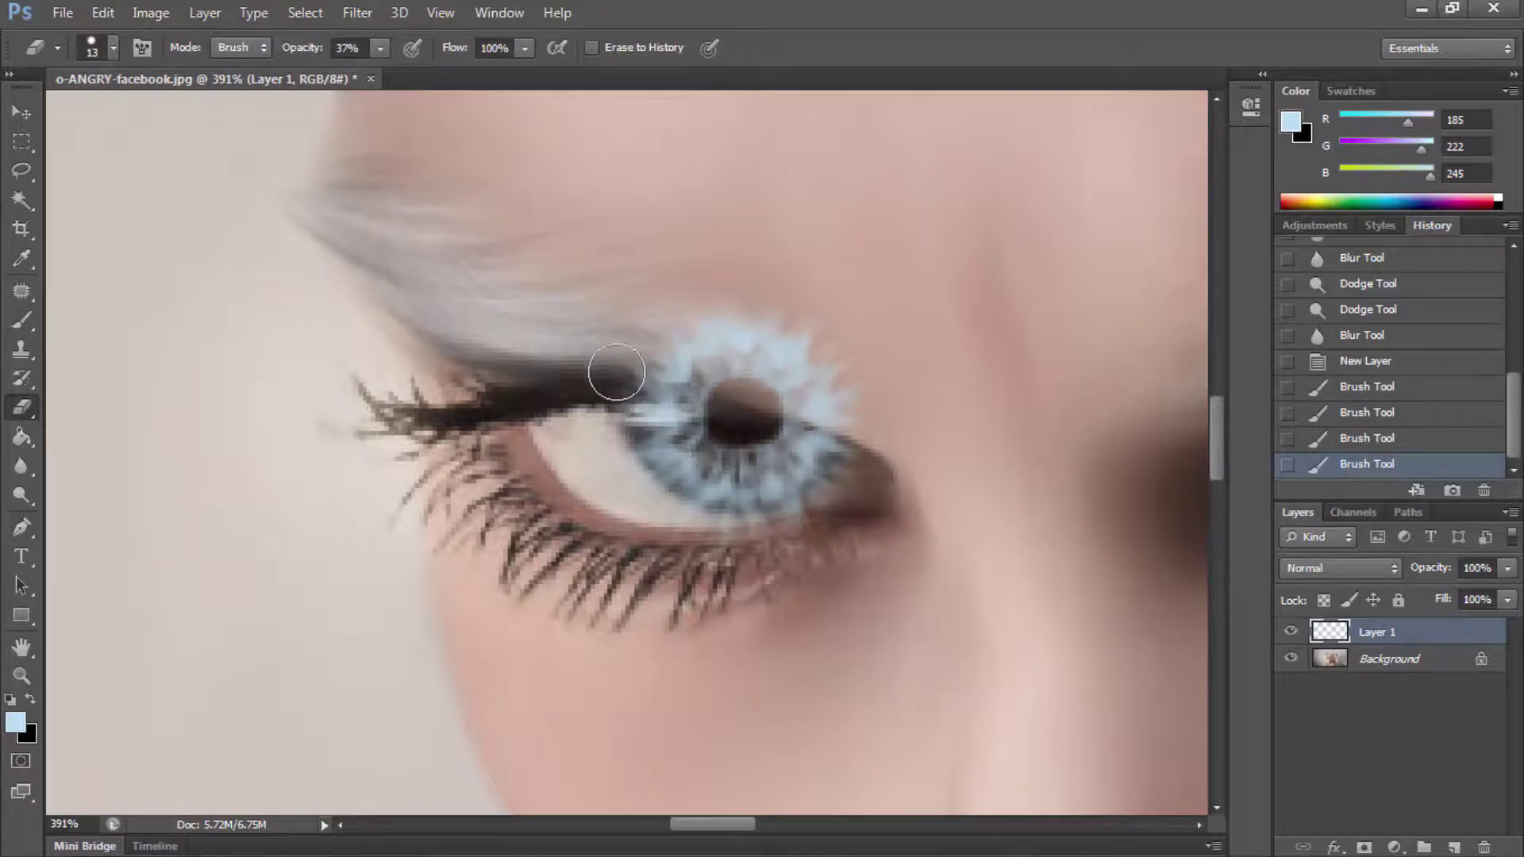
pyautogui.click(786, 378)
pyautogui.click(381, 49)
pyautogui.click(647, 412)
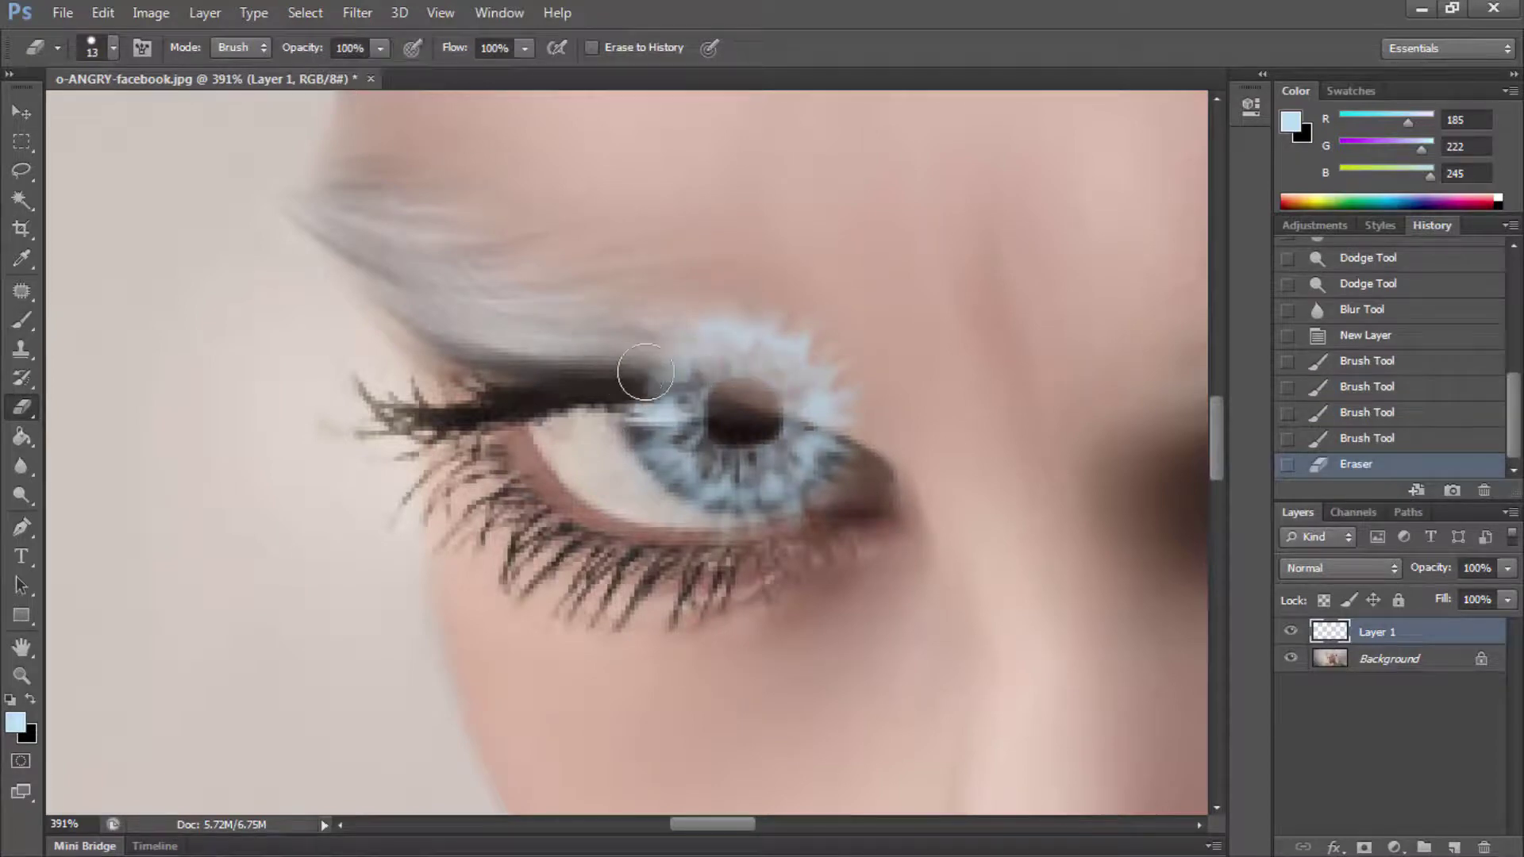
pyautogui.moveTo(748, 386); pyautogui.dragTo(851, 354)
pyautogui.click(731, 416)
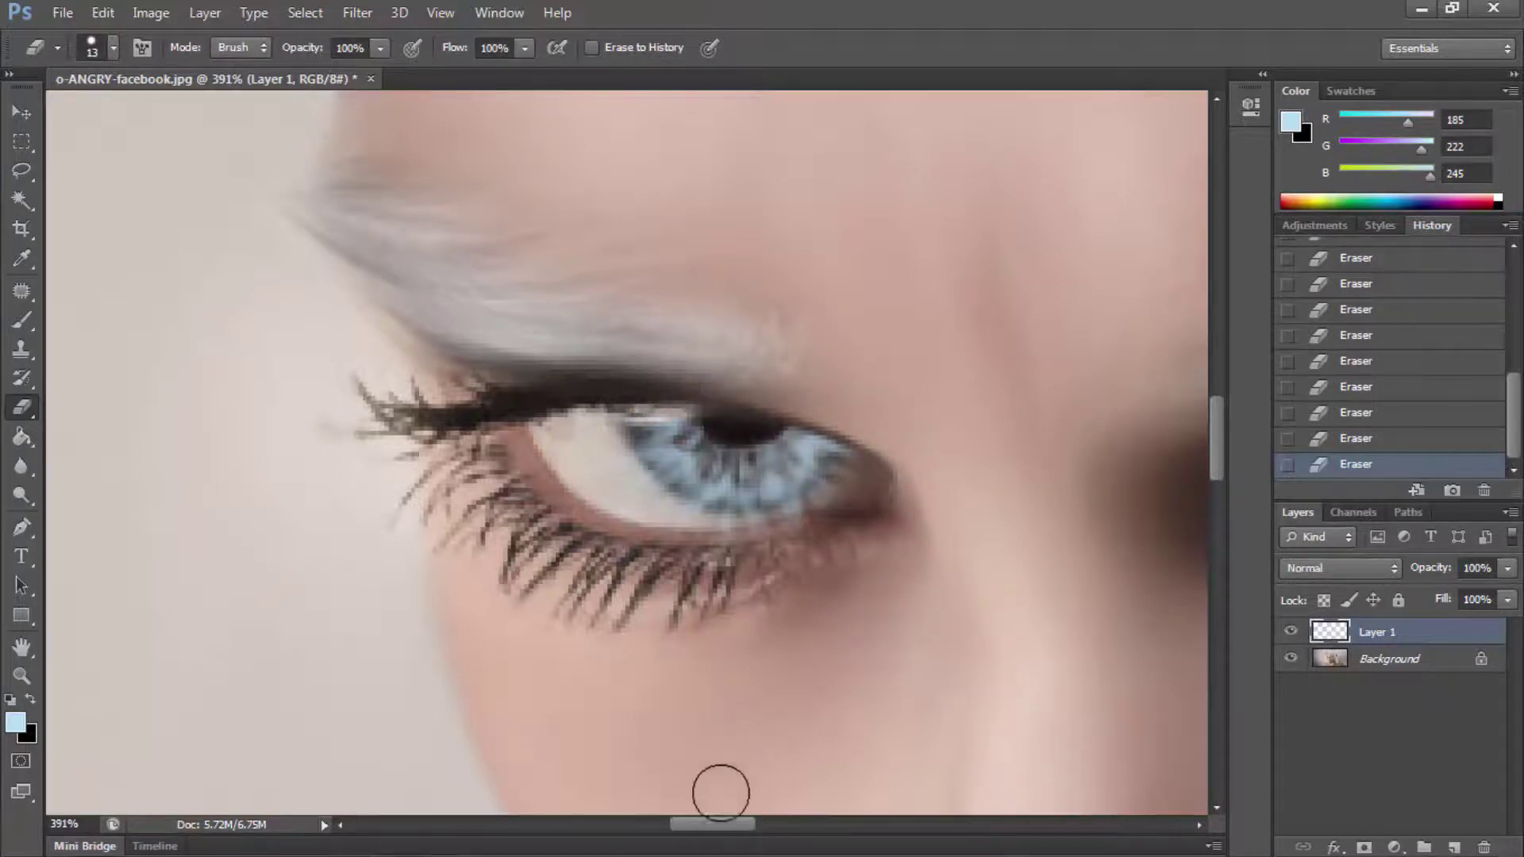
# Step: Clean more light-blue flecks above the right eye, undoing one erase stroke
pyautogui.moveTo(712, 824); pyautogui.dragTo(792, 824)
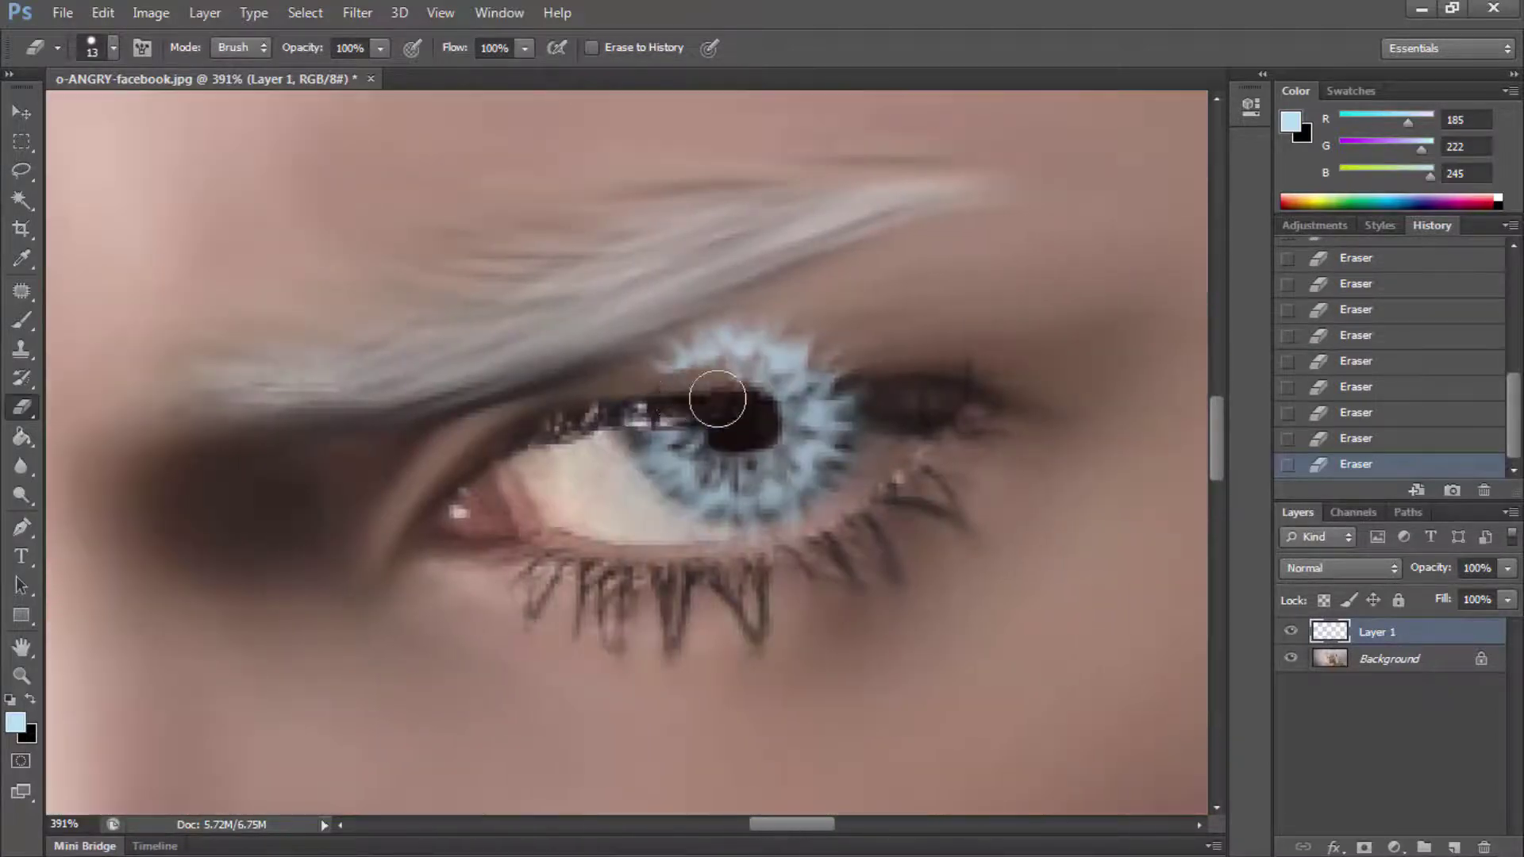
pyautogui.moveTo(718, 399); pyautogui.dragTo(805, 392)
pyautogui.moveTo(724, 346); pyautogui.dragTo(758, 404)
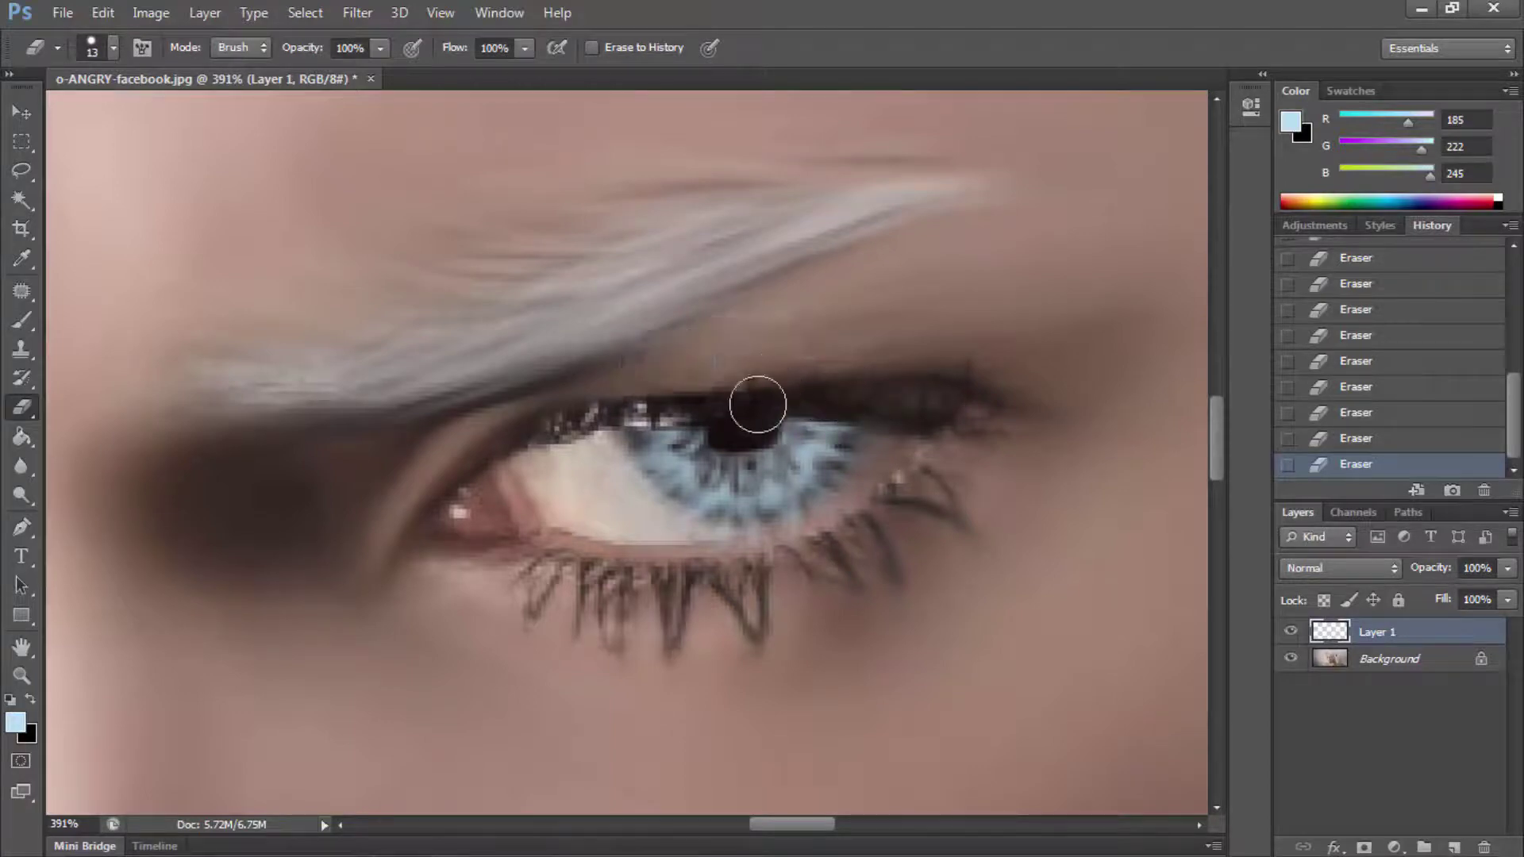
pyautogui.hotkey('ctrl', 'z')
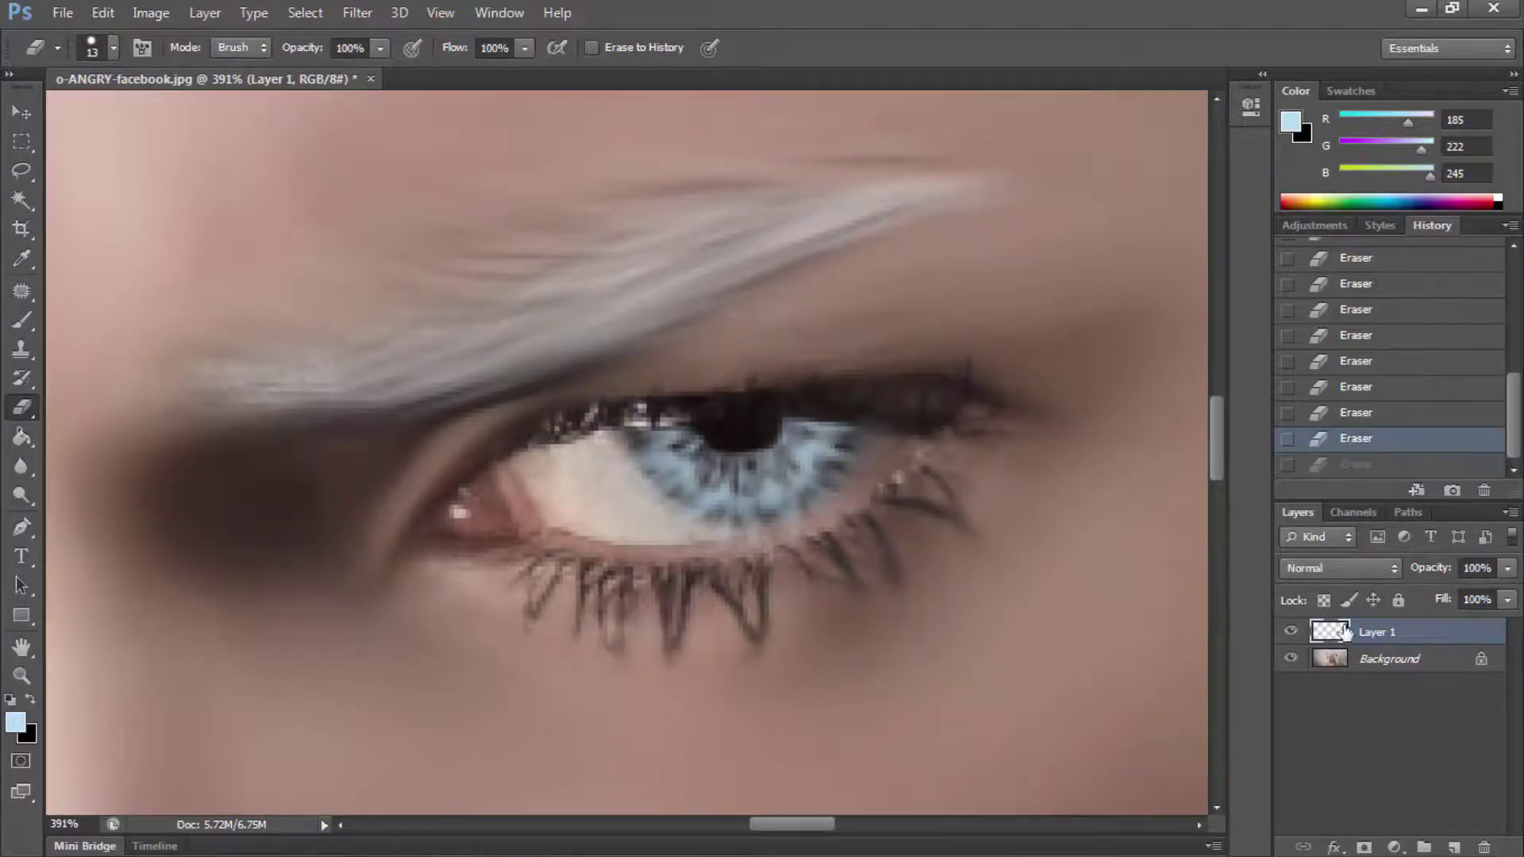
pyautogui.doubleClick(1344, 633)
# Step: Compare Vivid Light and nearby blend modes, then blend the iris layer in Pin Light
pyautogui.click(1247, 389)
pyautogui.click(1239, 335)
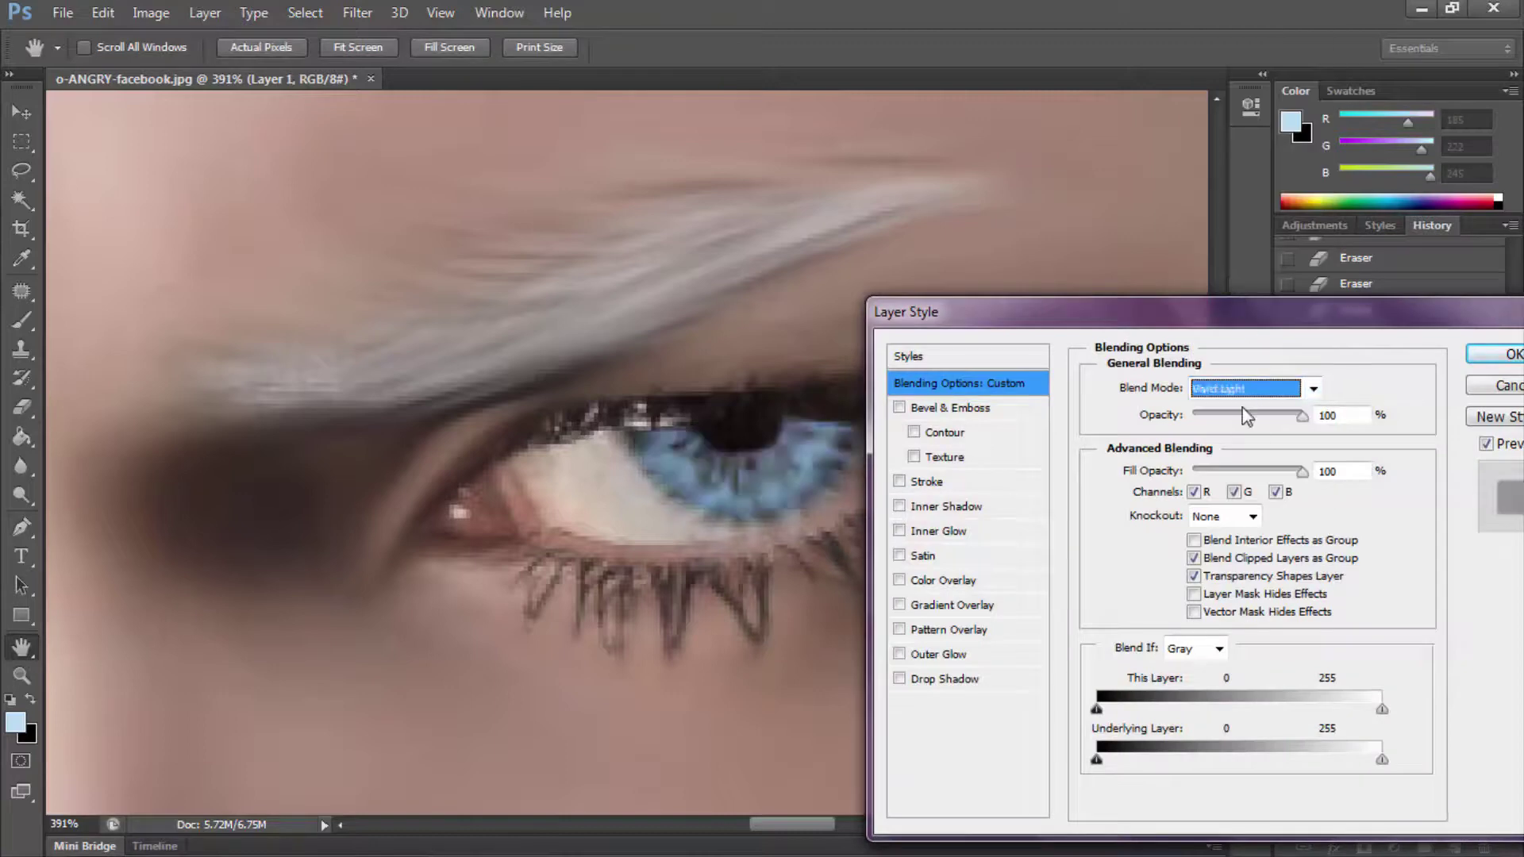
pyautogui.press('Up')
pyautogui.press('Up')
pyautogui.press('Up')
pyautogui.press('Up')
pyautogui.press('Up')
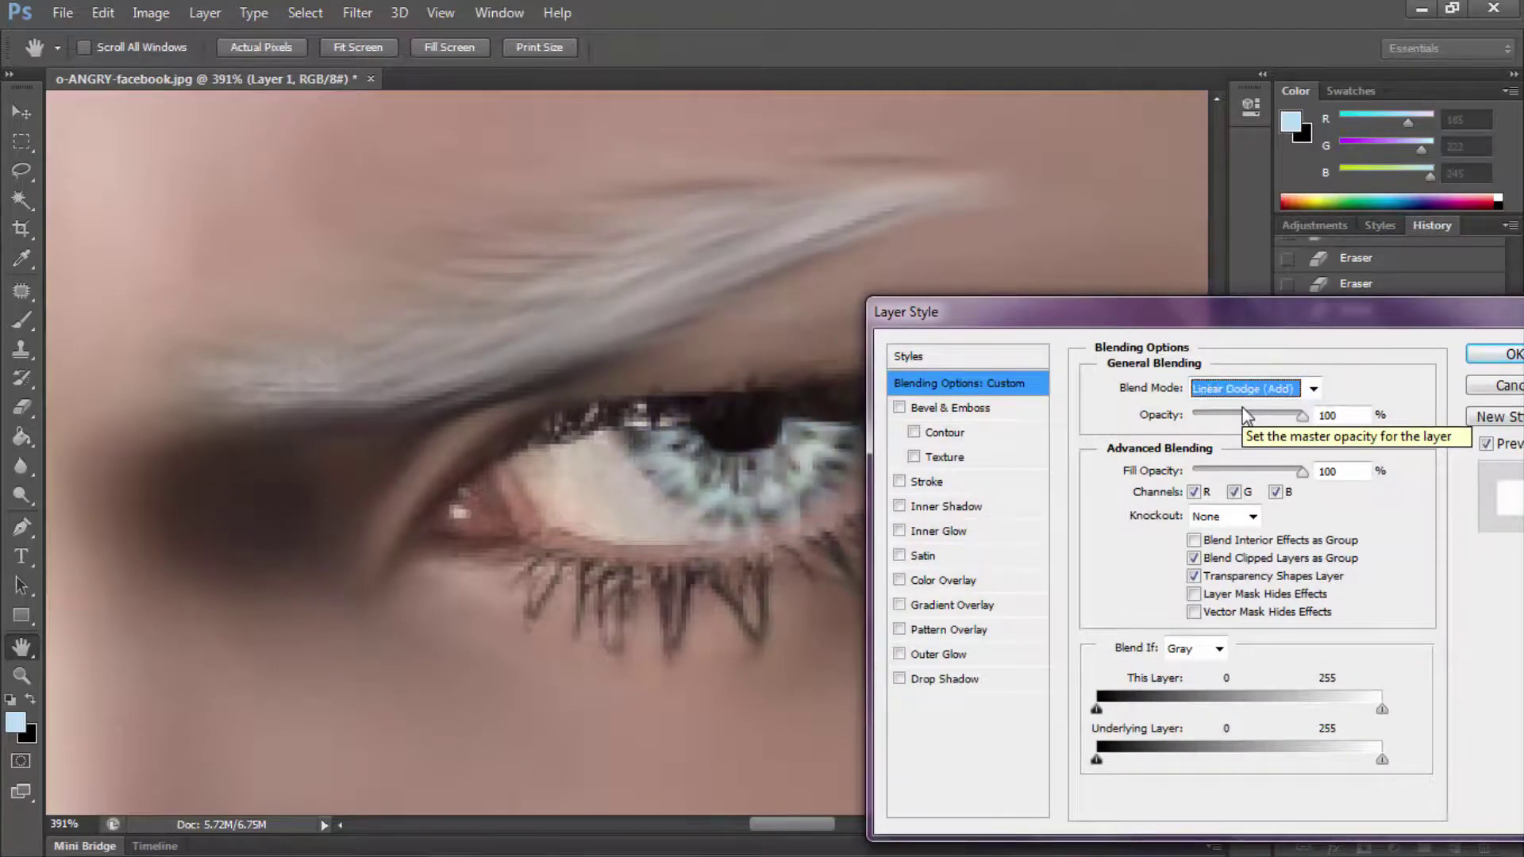
pyautogui.press('Up')
pyautogui.press('Up')
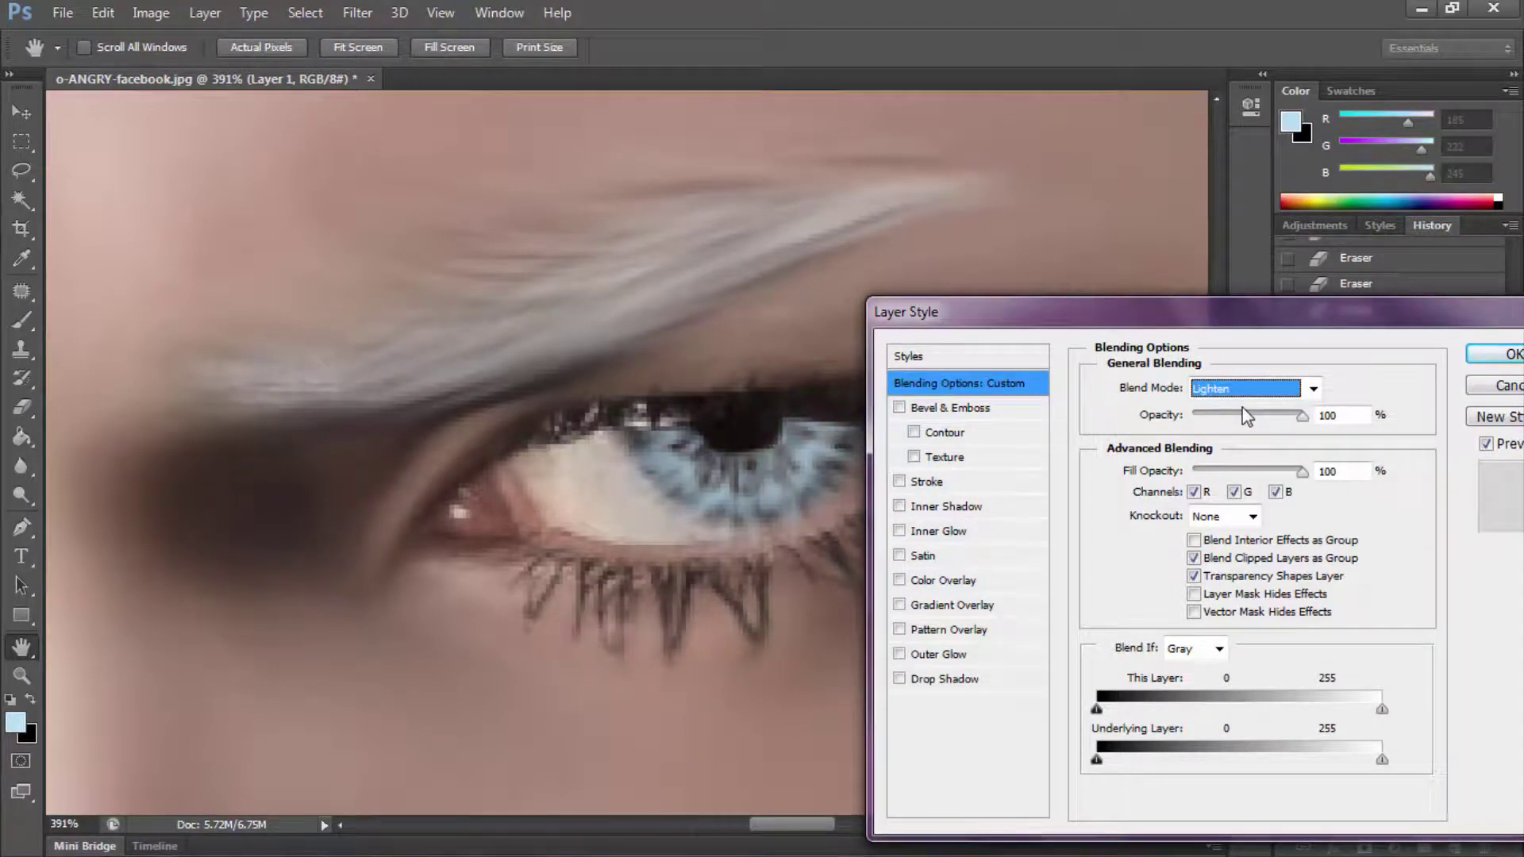
pyautogui.press('Down')
pyautogui.press('Down')
pyautogui.press('Down')
pyautogui.press('Down')
pyautogui.press('Down')
pyautogui.press('Down')
pyautogui.press('Down')
pyautogui.press('Down')
pyautogui.press('Down')
pyautogui.press('Down')
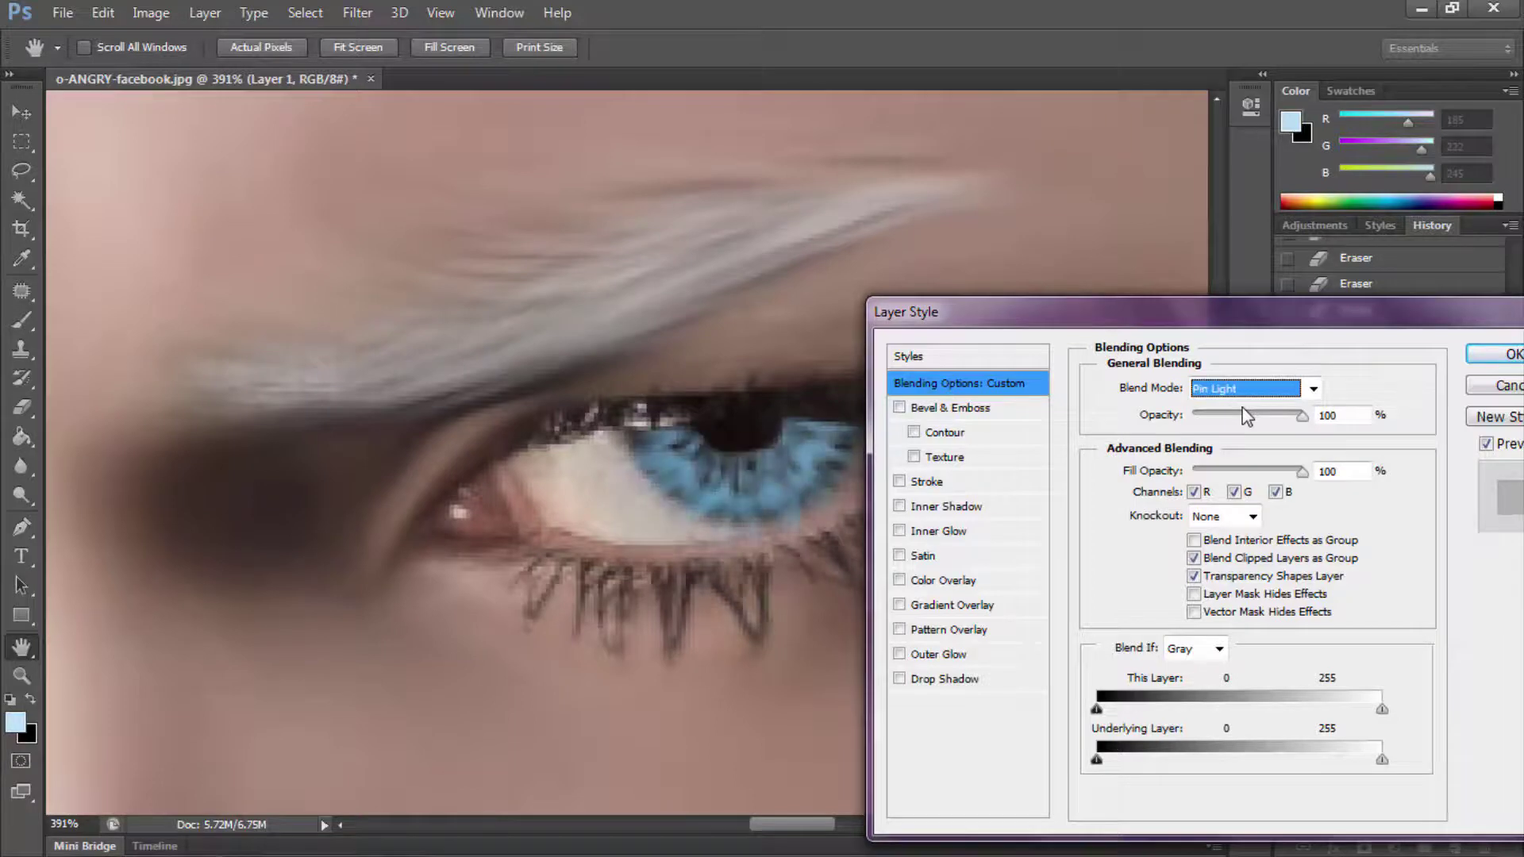
pyautogui.click(1494, 358)
# Step: Erase the excess blue at the inner eye corner and zoom to check it
pyautogui.moveTo(639, 504); pyautogui.dragTo(514, 533)
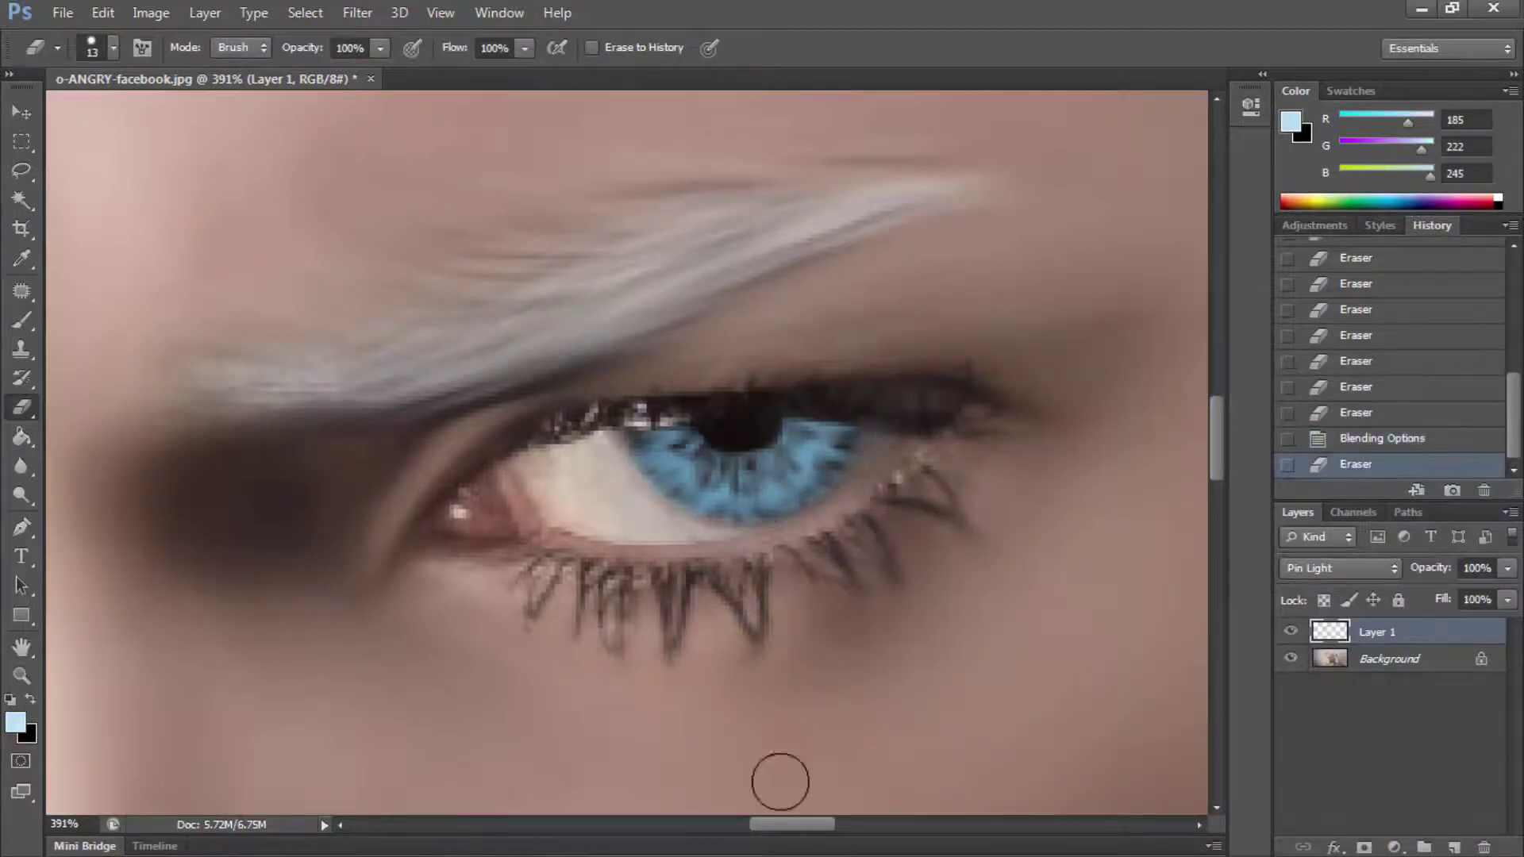
pyautogui.hscroll(-10, 778, 779)
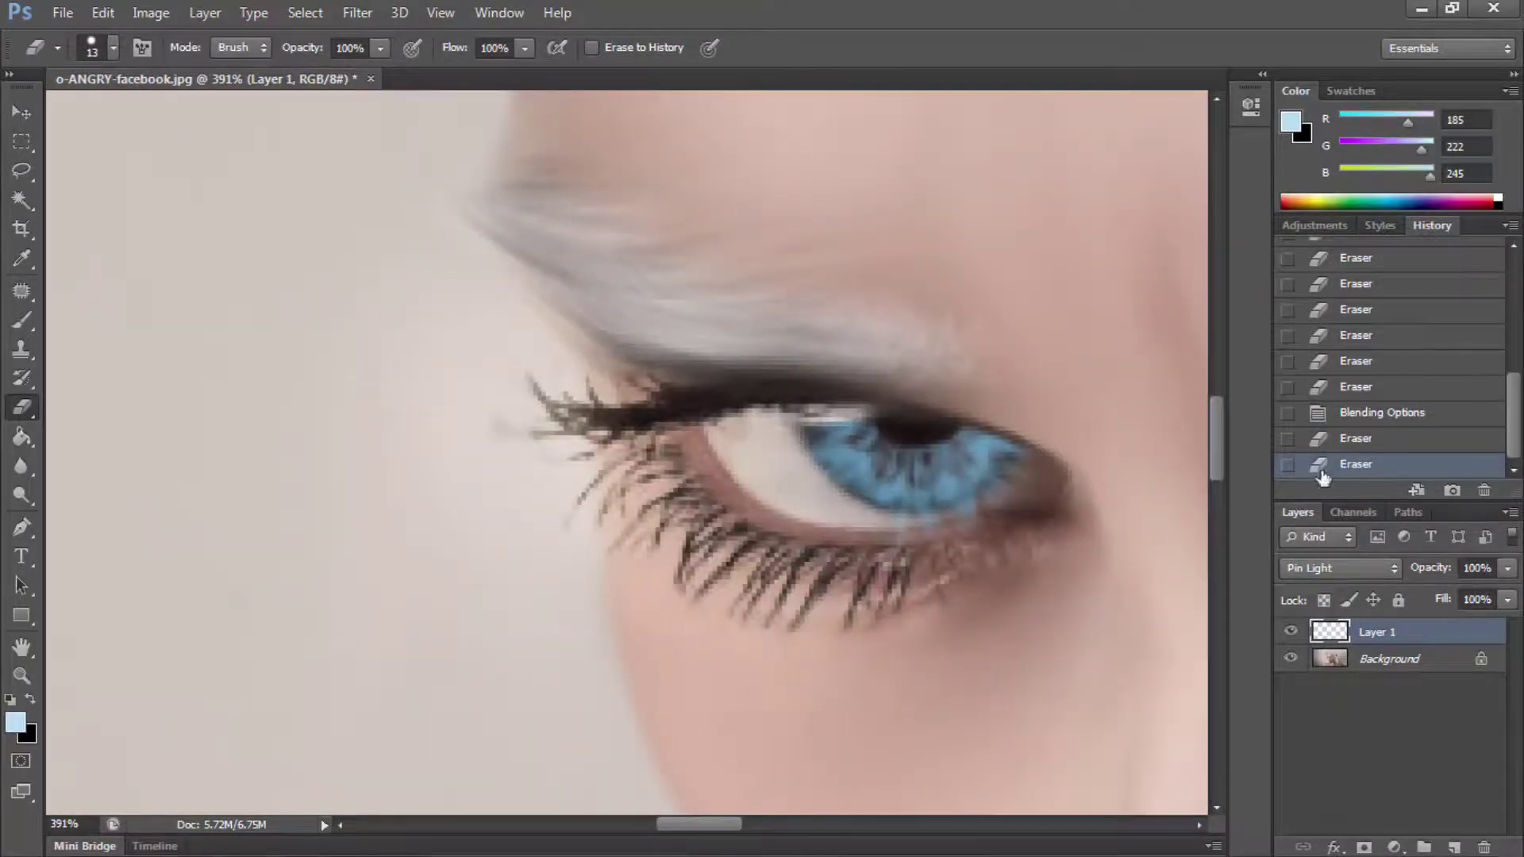
pyautogui.hotkey('ctrl', 'z')
pyautogui.click(1061, 474)
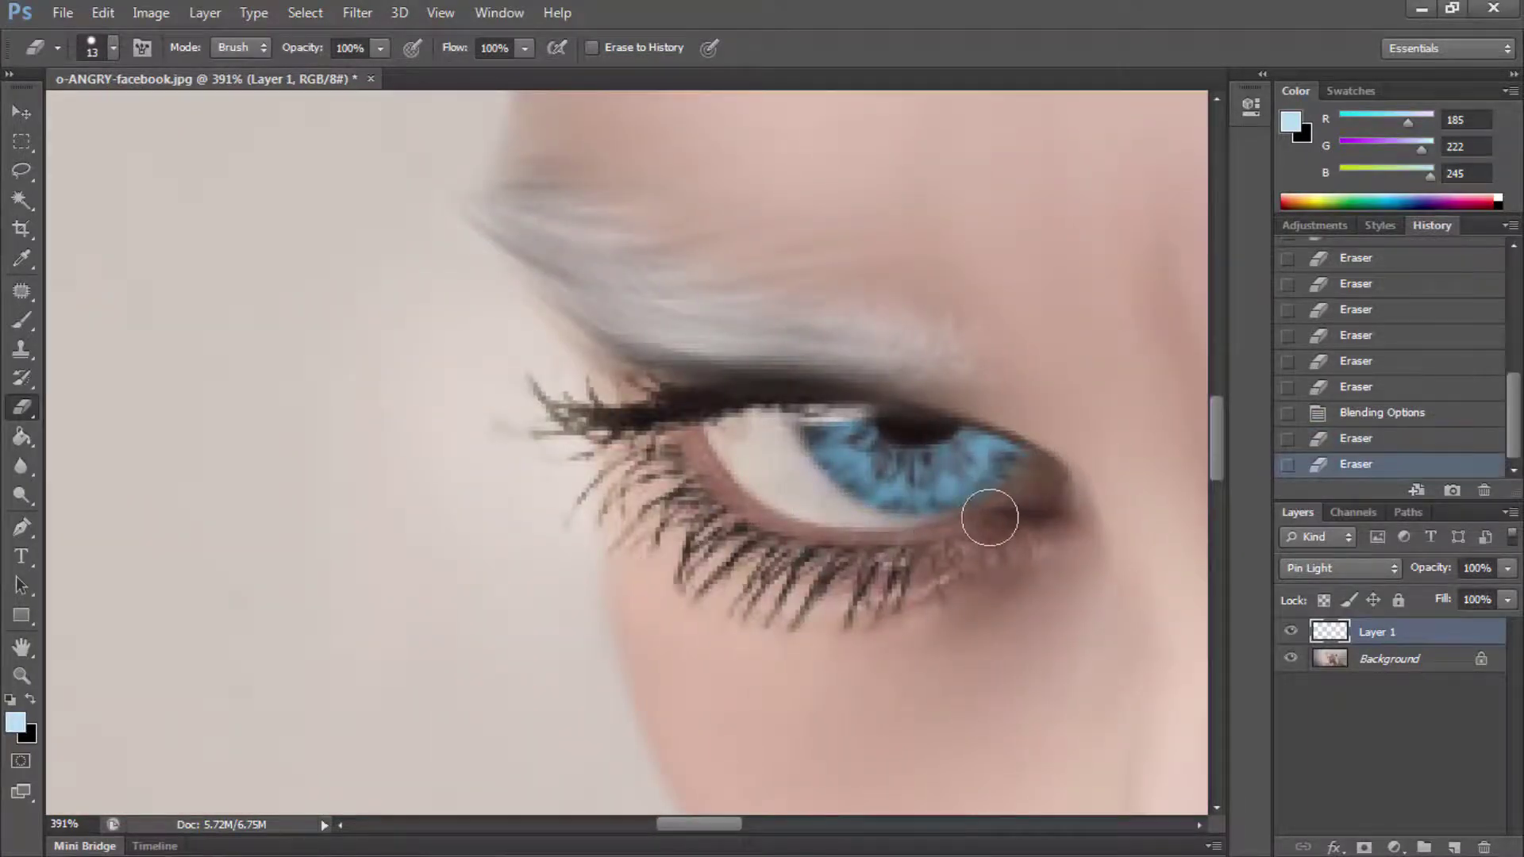
pyautogui.press('z')
pyautogui.moveTo(1053, 476); pyautogui.dragTo(725, 555)
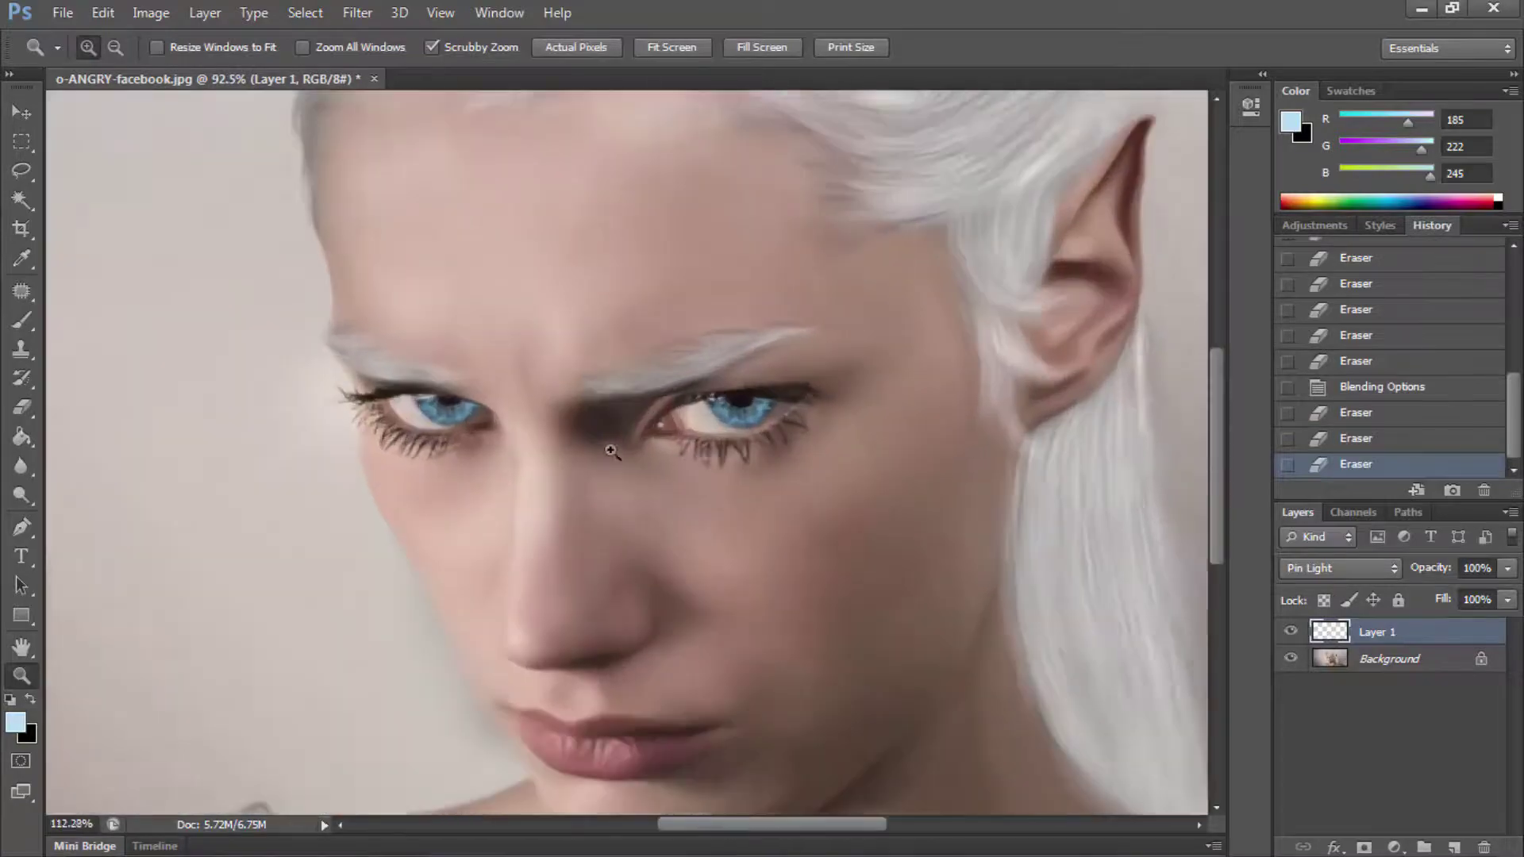
pyautogui.moveTo(612, 442); pyautogui.dragTo(606, 413)
# Step: Apply the Paint Daubs filter to the irises and lower the layer opacity to 87%
pyautogui.click(357, 13)
pyautogui.click(429, 96)
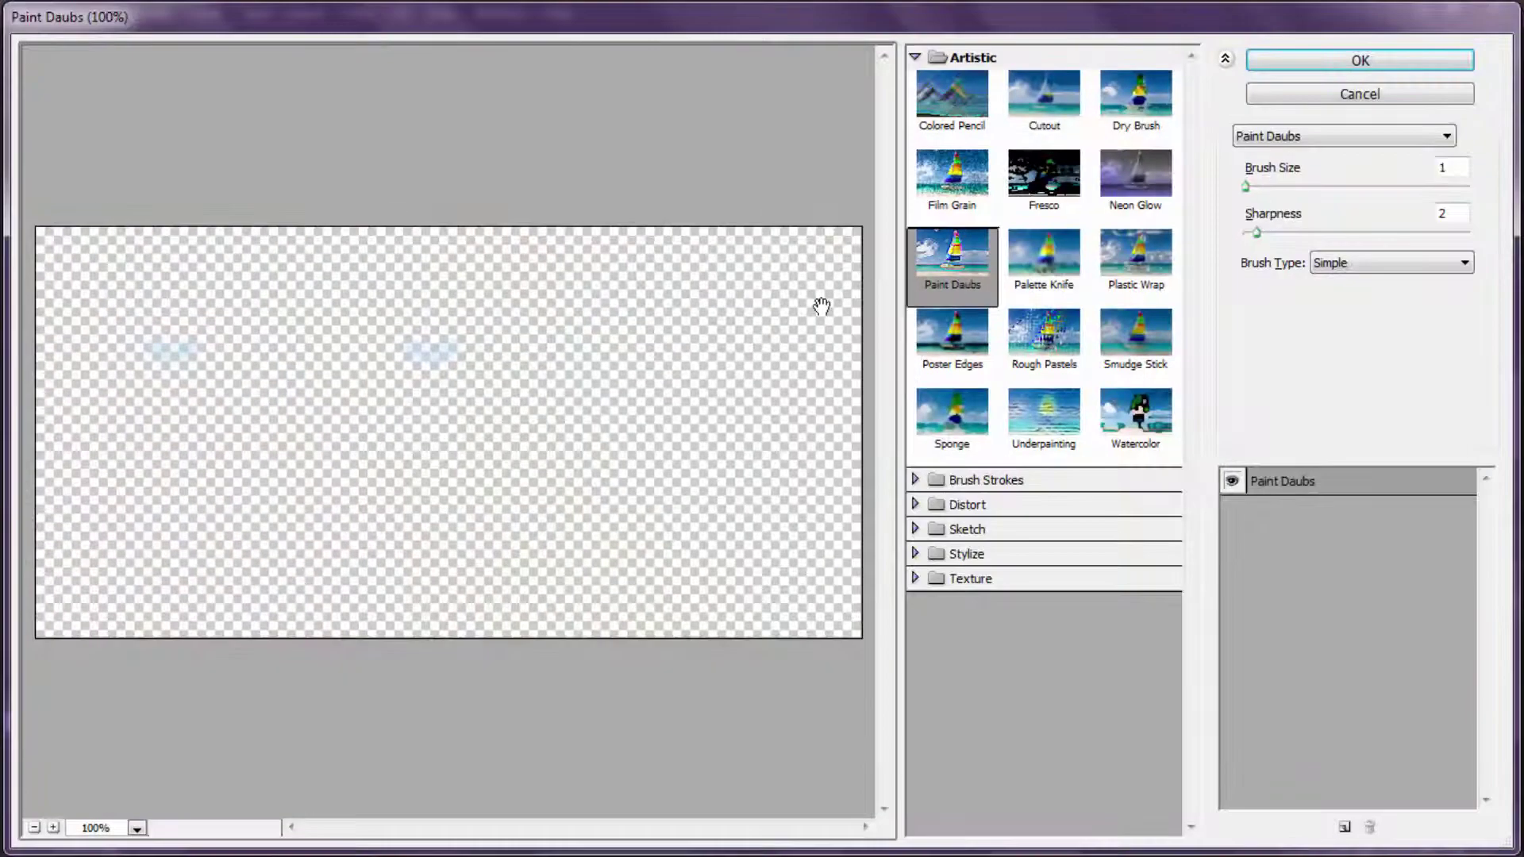
pyautogui.click(1334, 64)
pyautogui.moveTo(935, 364); pyautogui.dragTo(372, 384)
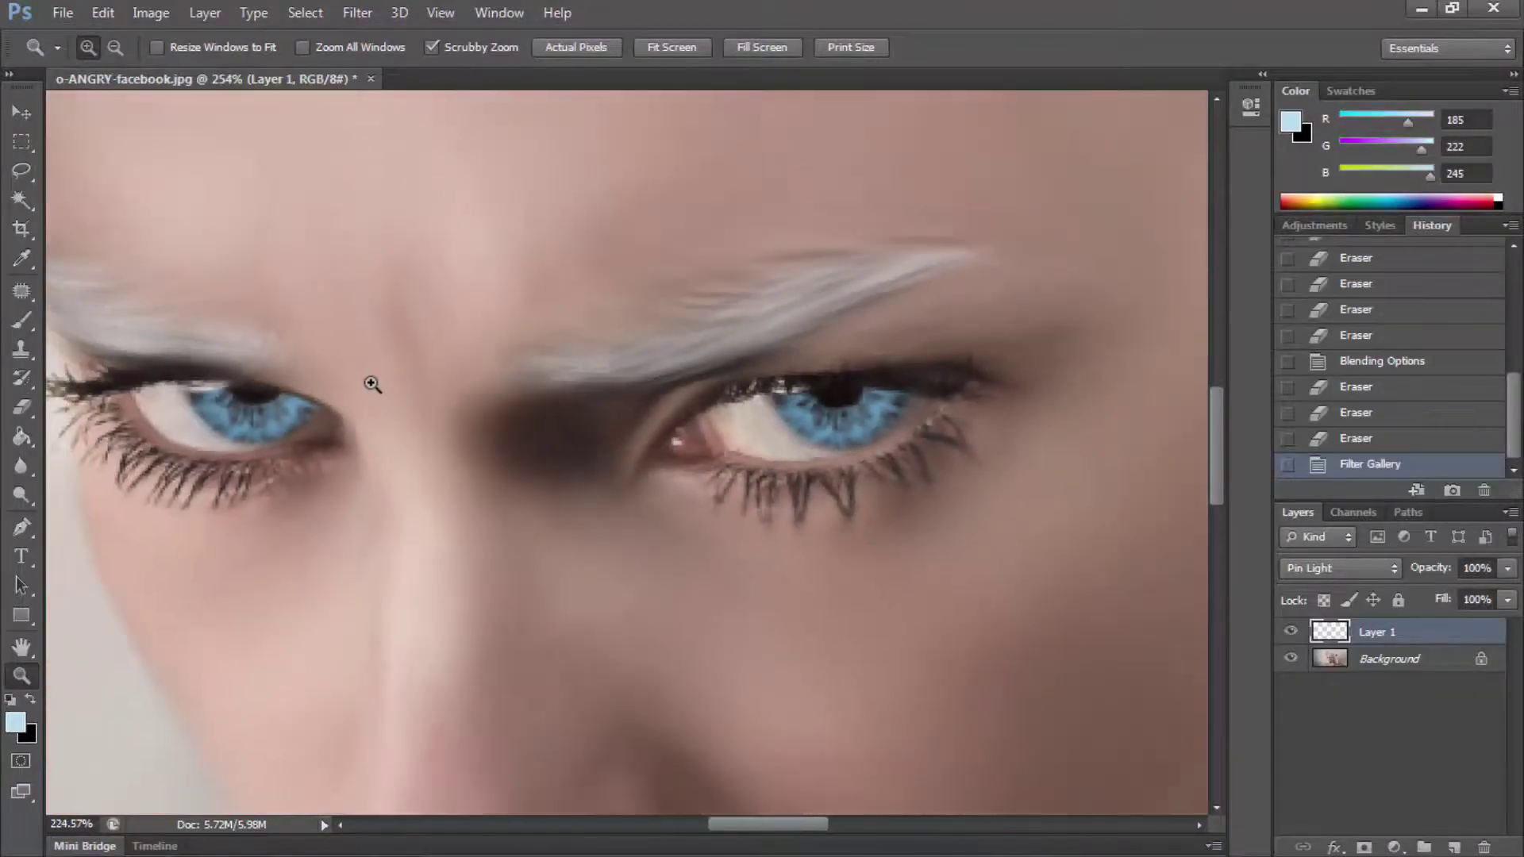
pyautogui.moveTo(1511, 570); pyautogui.dragTo(1468, 585)
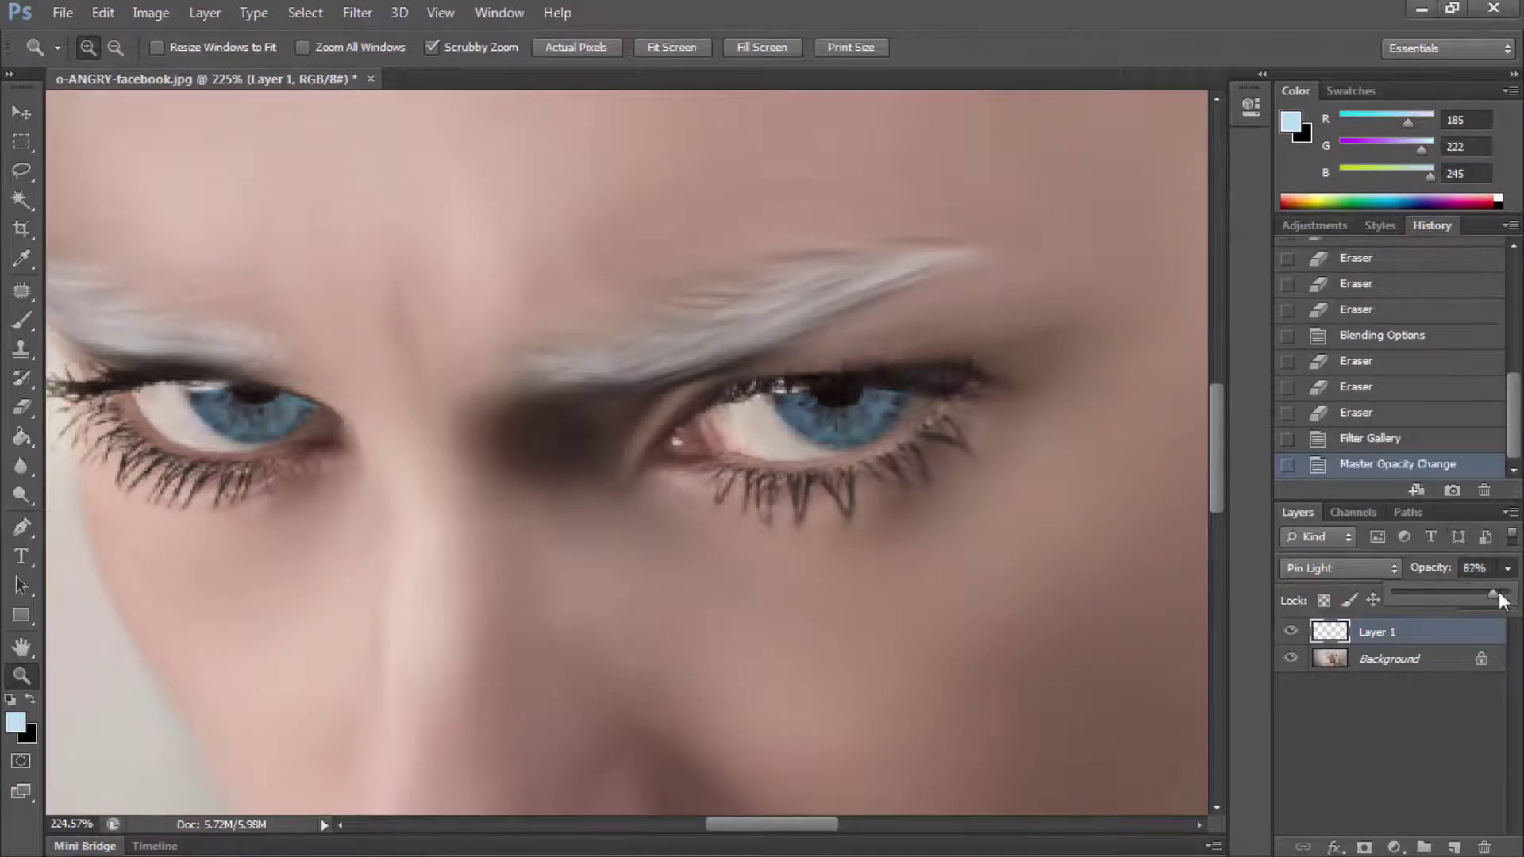
# Step: Raise the irises' brightness and contrast with Brightness/Contrast
pyautogui.click(150, 13)
pyautogui.click(469, 69)
pyautogui.moveTo(1013, 424); pyautogui.dragTo(1030, 429)
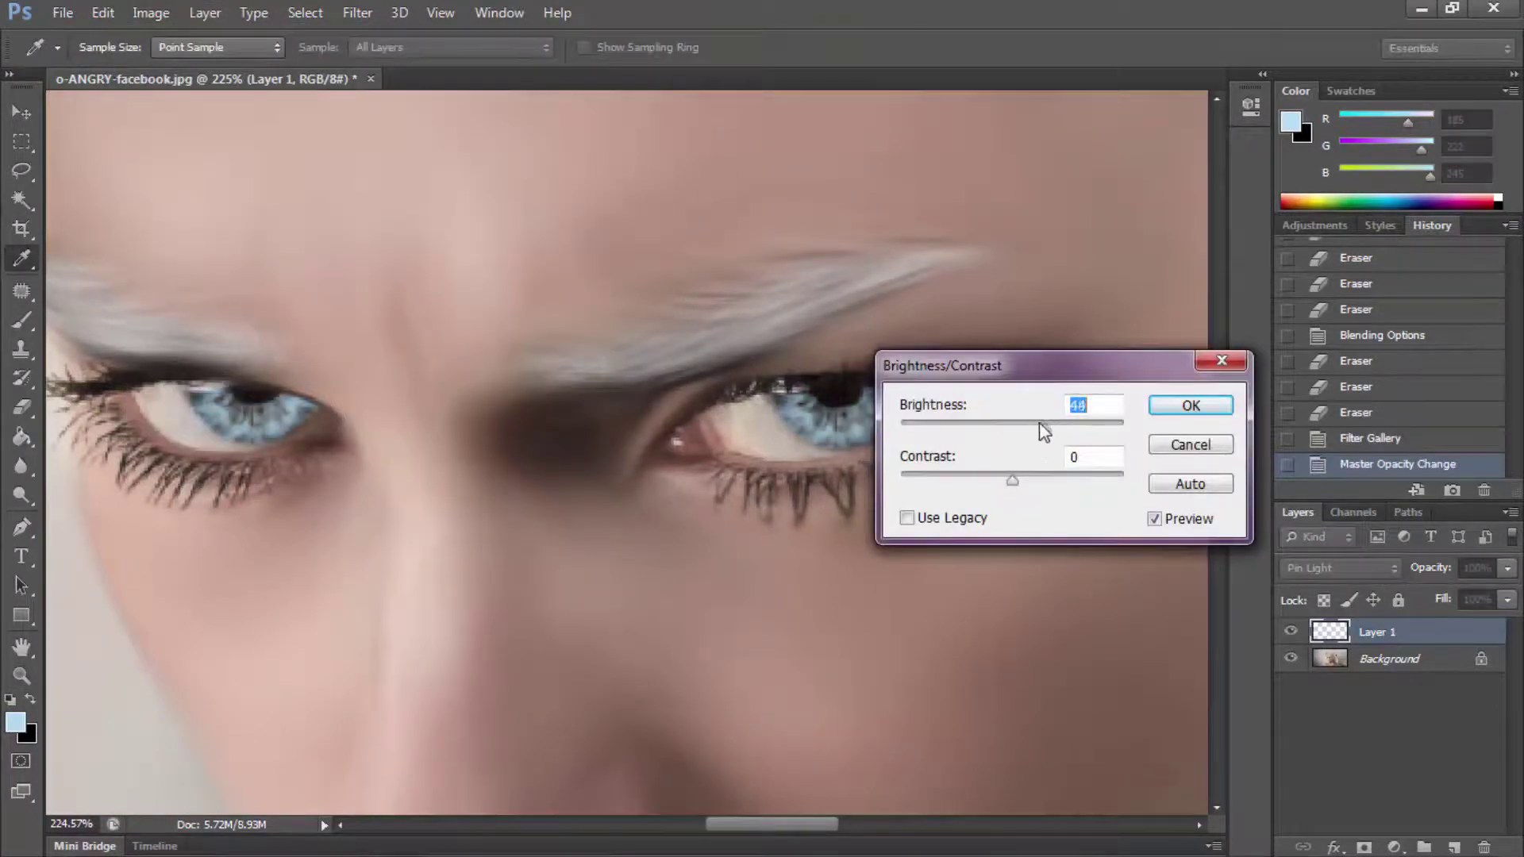
pyautogui.moveTo(893, 486); pyautogui.dragTo(1124, 474)
pyautogui.moveTo(1020, 429); pyautogui.dragTo(1016, 429)
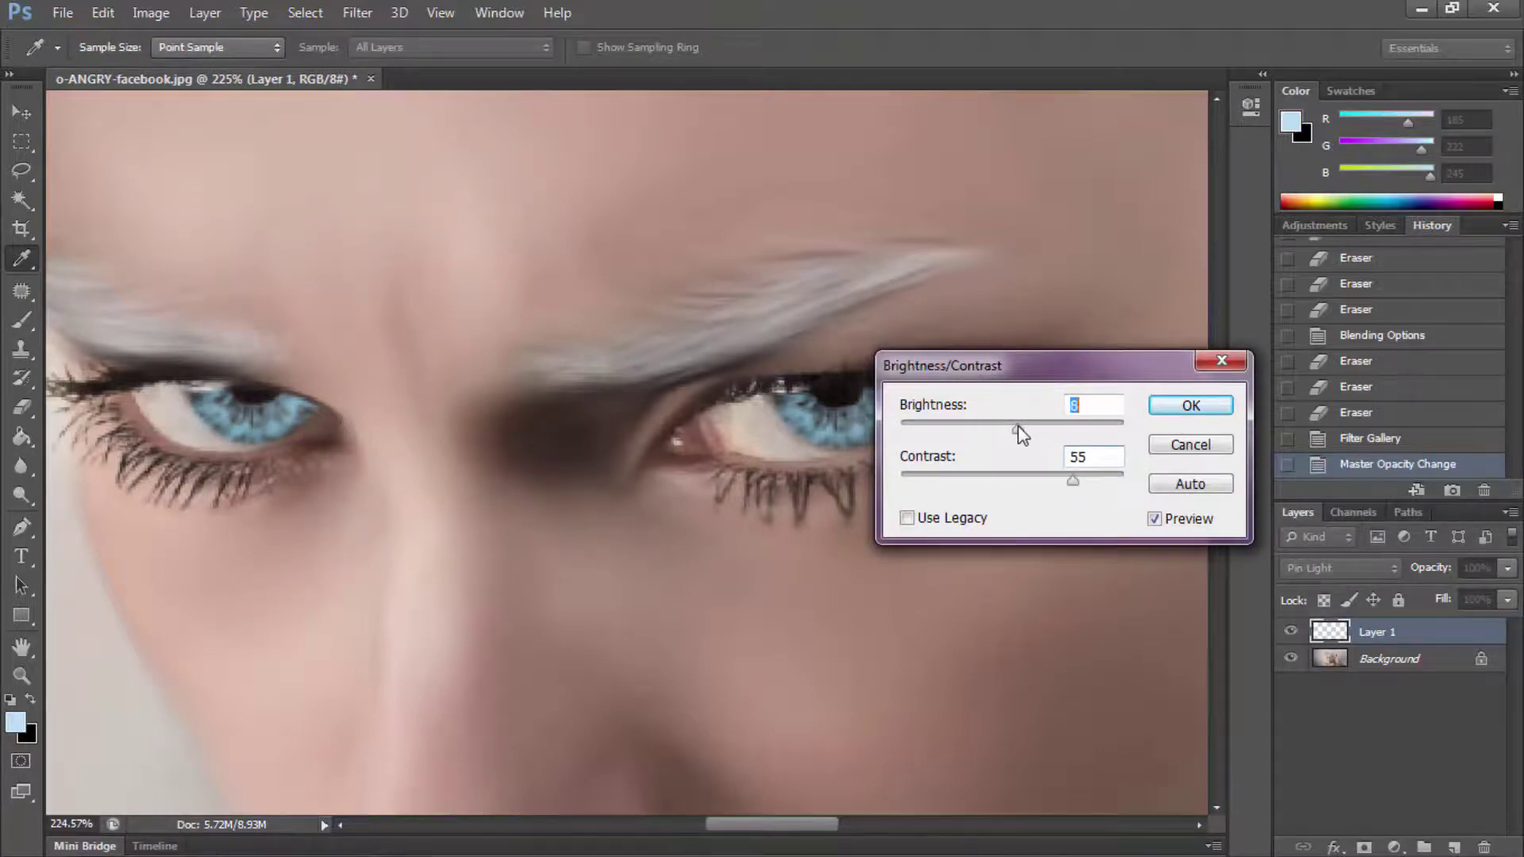
pyautogui.press('Return')
# Step: Flatten the image into a single layer
pyautogui.press('z')
pyautogui.click(205, 12)
pyautogui.click(238, 742)
pyautogui.moveTo(786, 420); pyautogui.dragTo(865, 419)
# Step: Blur the iris edges on both eyes
pyautogui.press('r')
pyautogui.rightClick(768, 554)
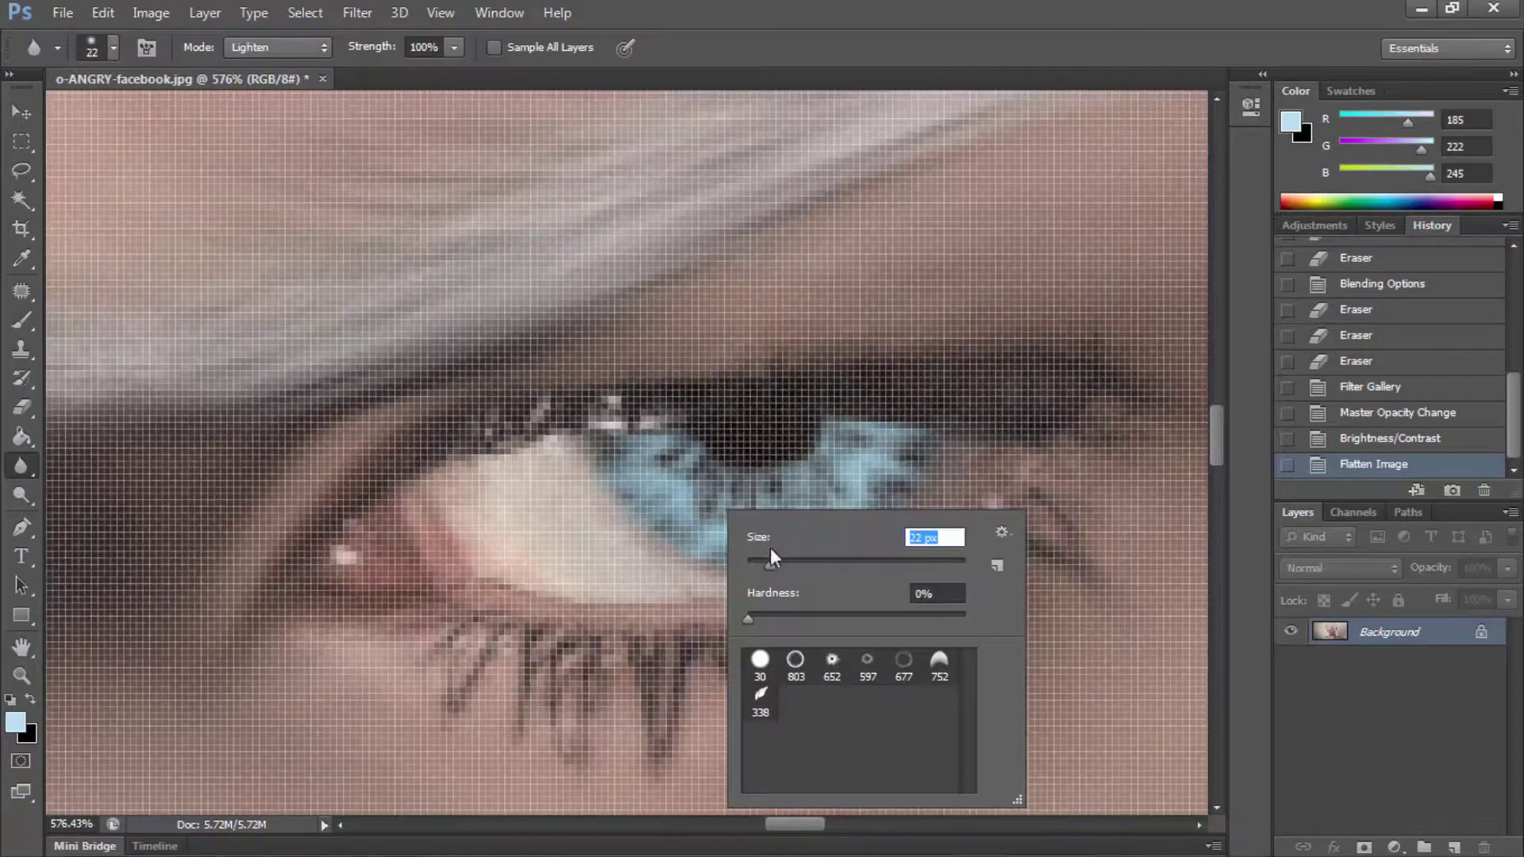
pyautogui.moveTo(740, 464); pyautogui.dragTo(827, 435)
pyautogui.click(792, 444)
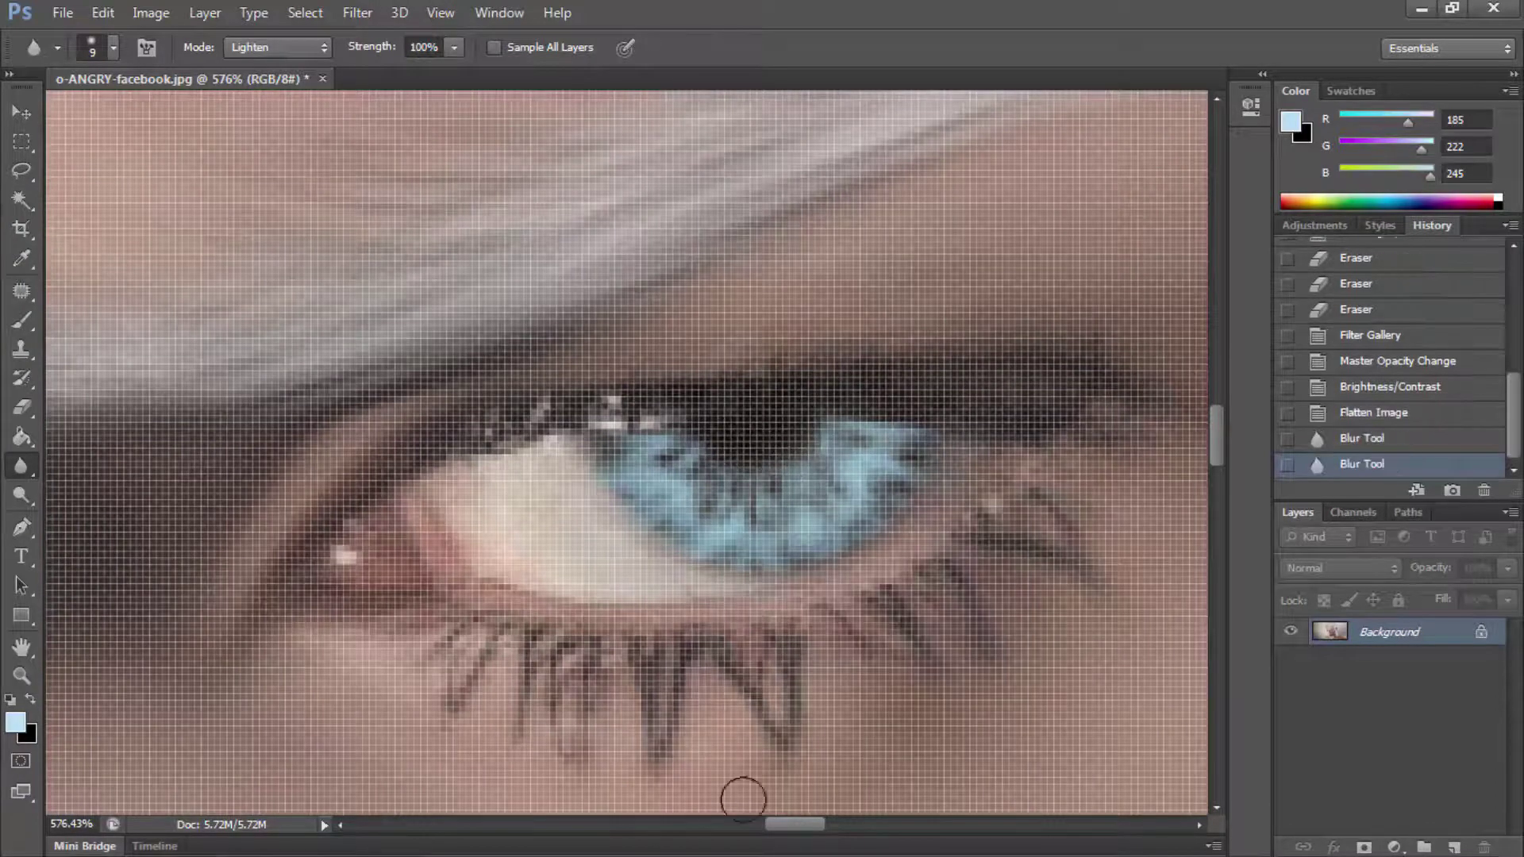
pyautogui.moveTo(794, 824)
pyautogui.mouseDown()
pyautogui.moveTo(675, 824)
pyautogui.moveTo(709, 824)
pyautogui.mouseUp()
pyautogui.click(798, 451)
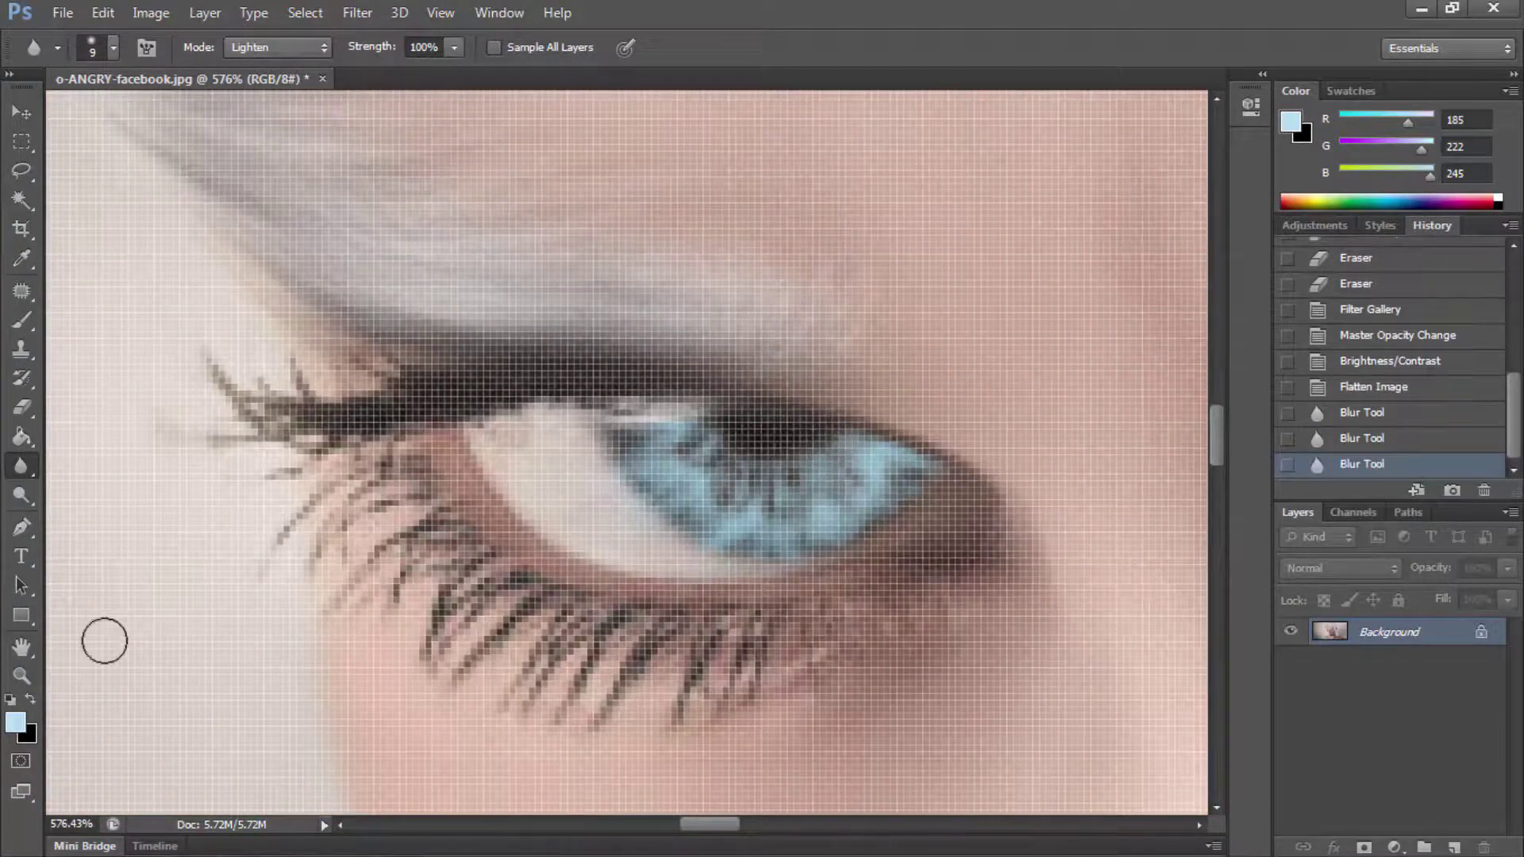
# Step: Fit the whole portrait on screen to review the finished irises
pyautogui.press('z')
pyautogui.rightClick(463, 544)
pyautogui.click(540, 548)
pyautogui.moveTo(666, 464)
pyautogui.mouseDown()
pyautogui.moveTo(691, 465)
pyautogui.moveTo(636, 450)
pyautogui.mouseUp()
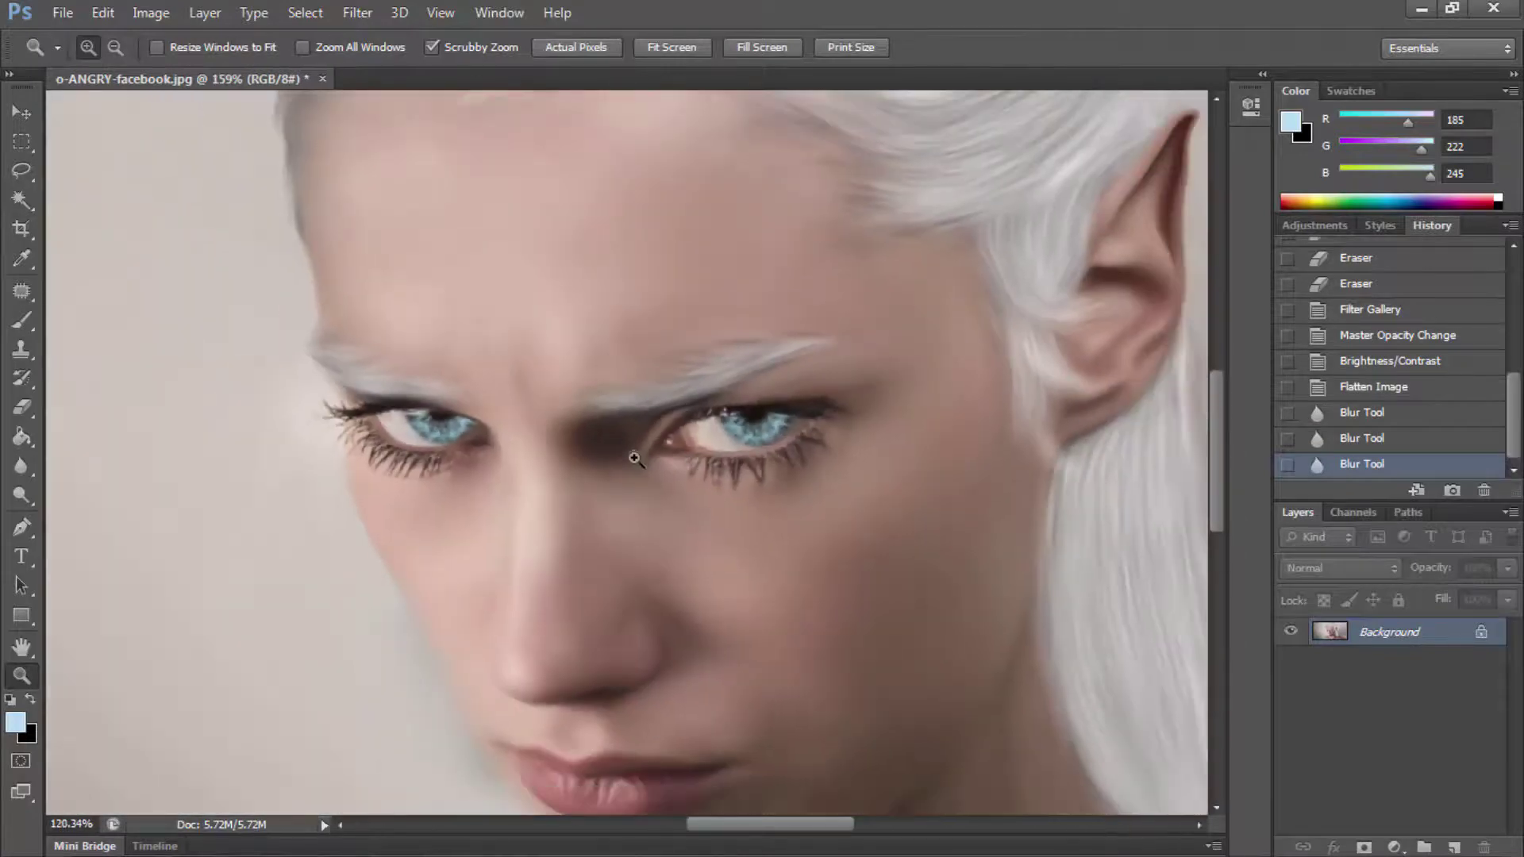
pyautogui.rightClick(647, 477)
pyautogui.click(656, 482)
# Step: Zoom in on the eyes and set up a roughly 23 px Sponge tool in Desaturate mode
pyautogui.moveTo(622, 541); pyautogui.dragTo(689, 499)
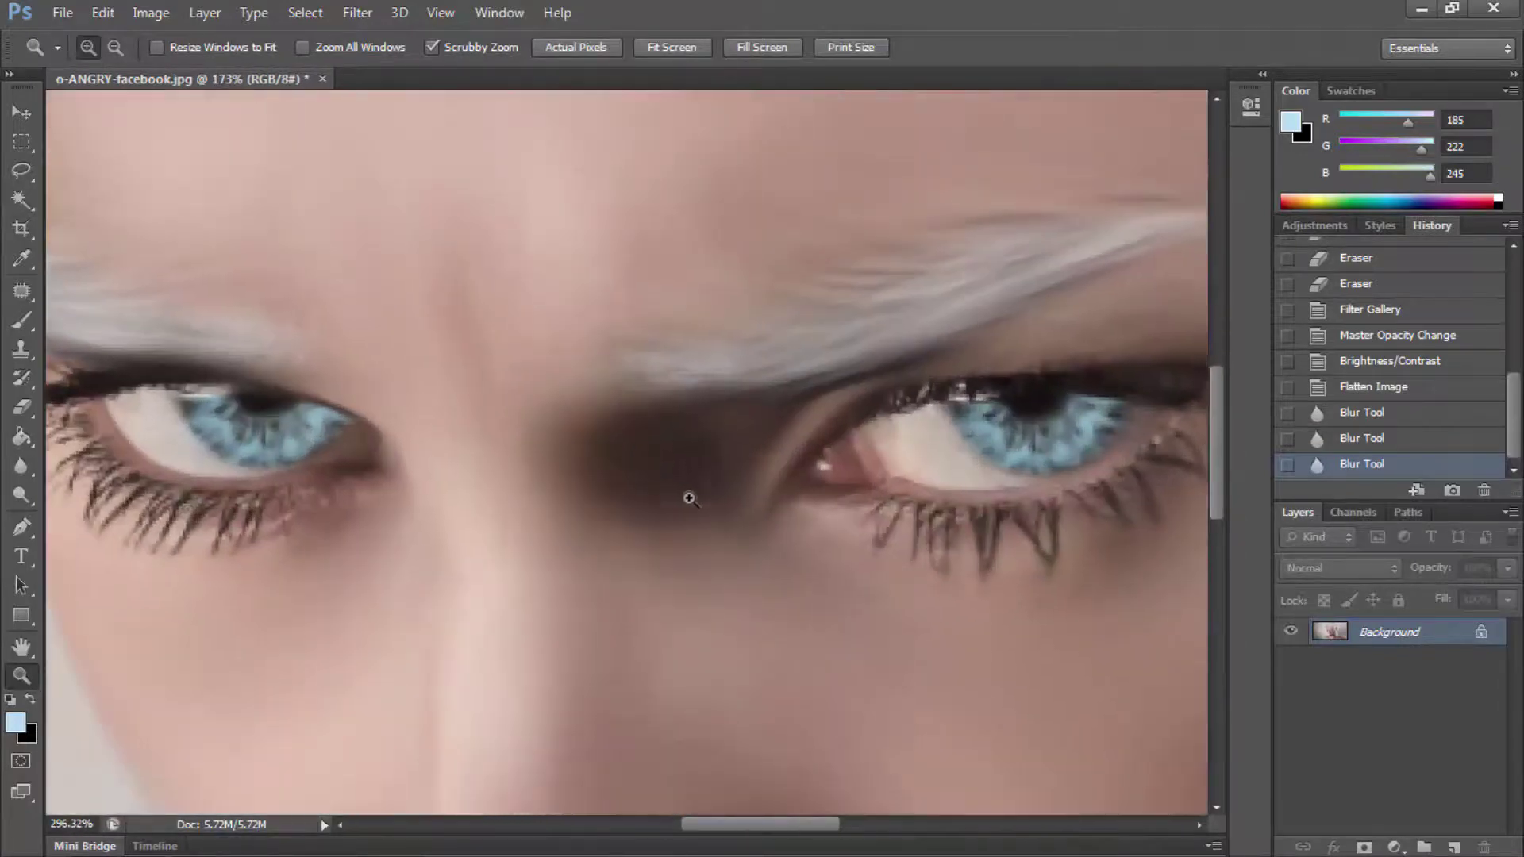
pyautogui.click(21, 466)
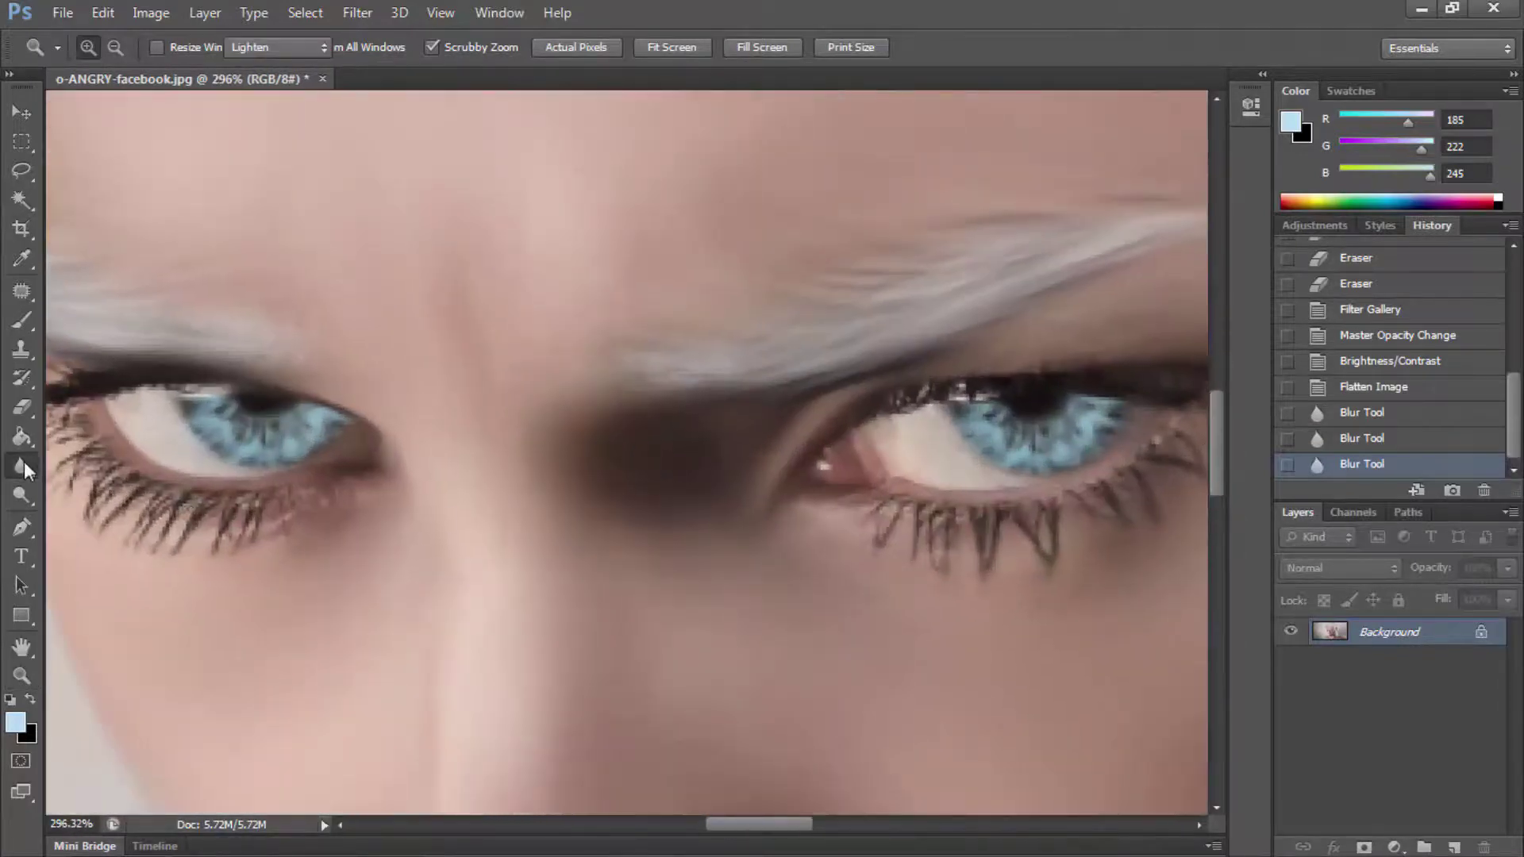
pyautogui.rightClick(22, 466)
pyautogui.click(21, 493)
pyautogui.rightClick(22, 494)
pyautogui.click(64, 497)
pyautogui.rightClick(226, 436)
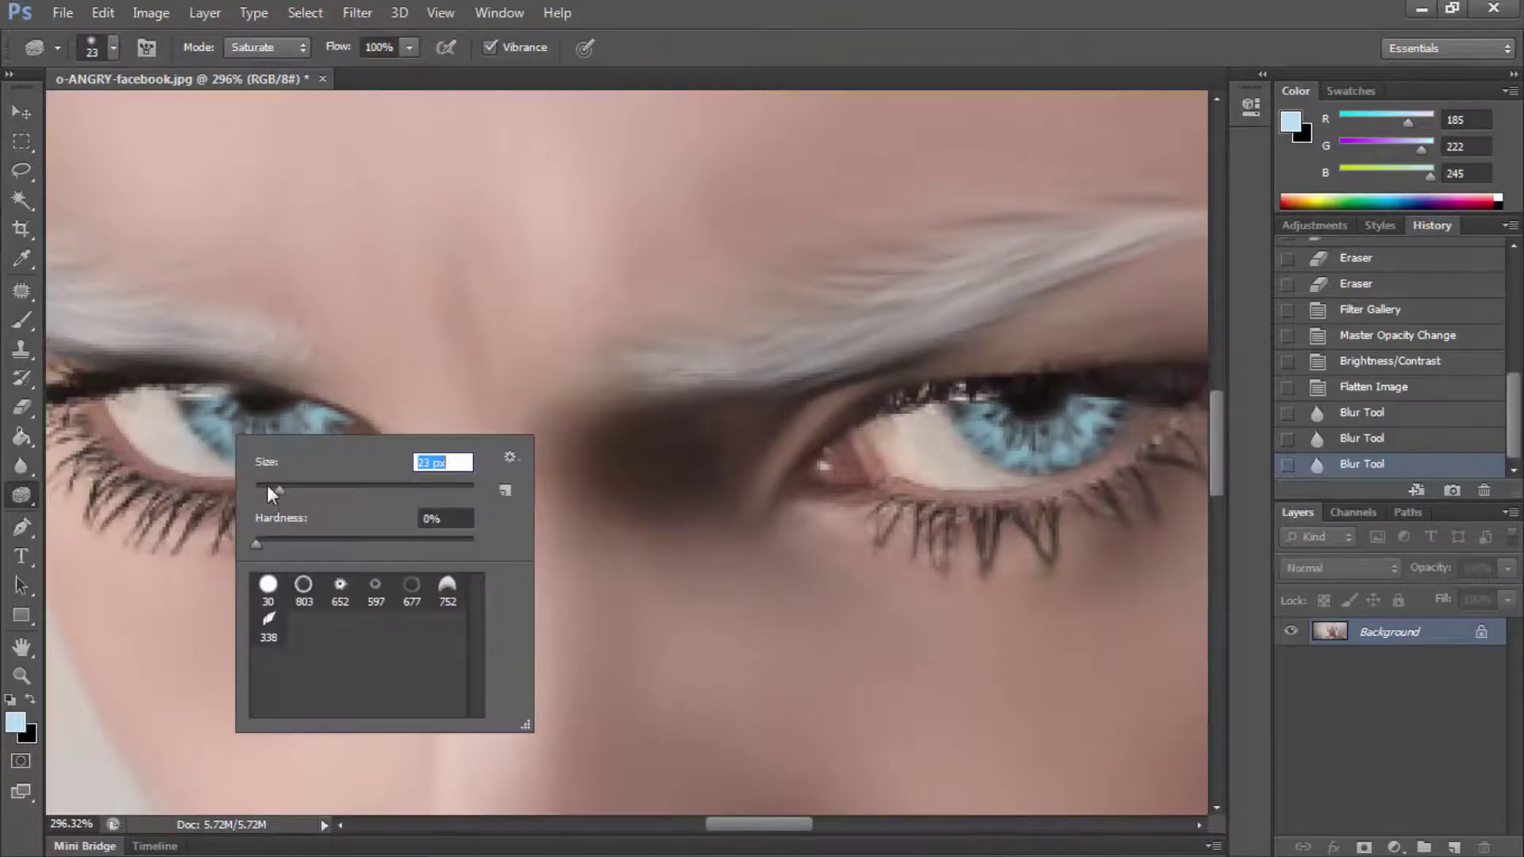
pyautogui.moveTo(239, 428)
pyautogui.mouseDown()
pyautogui.moveTo(309, 428)
pyautogui.moveTo(222, 424)
pyautogui.mouseUp()
pyautogui.click(266, 46)
pyautogui.hotkey('ctrl', 'z')
# Step: Desaturate both blue irises to a muted grey-blue
pyautogui.click(999, 433)
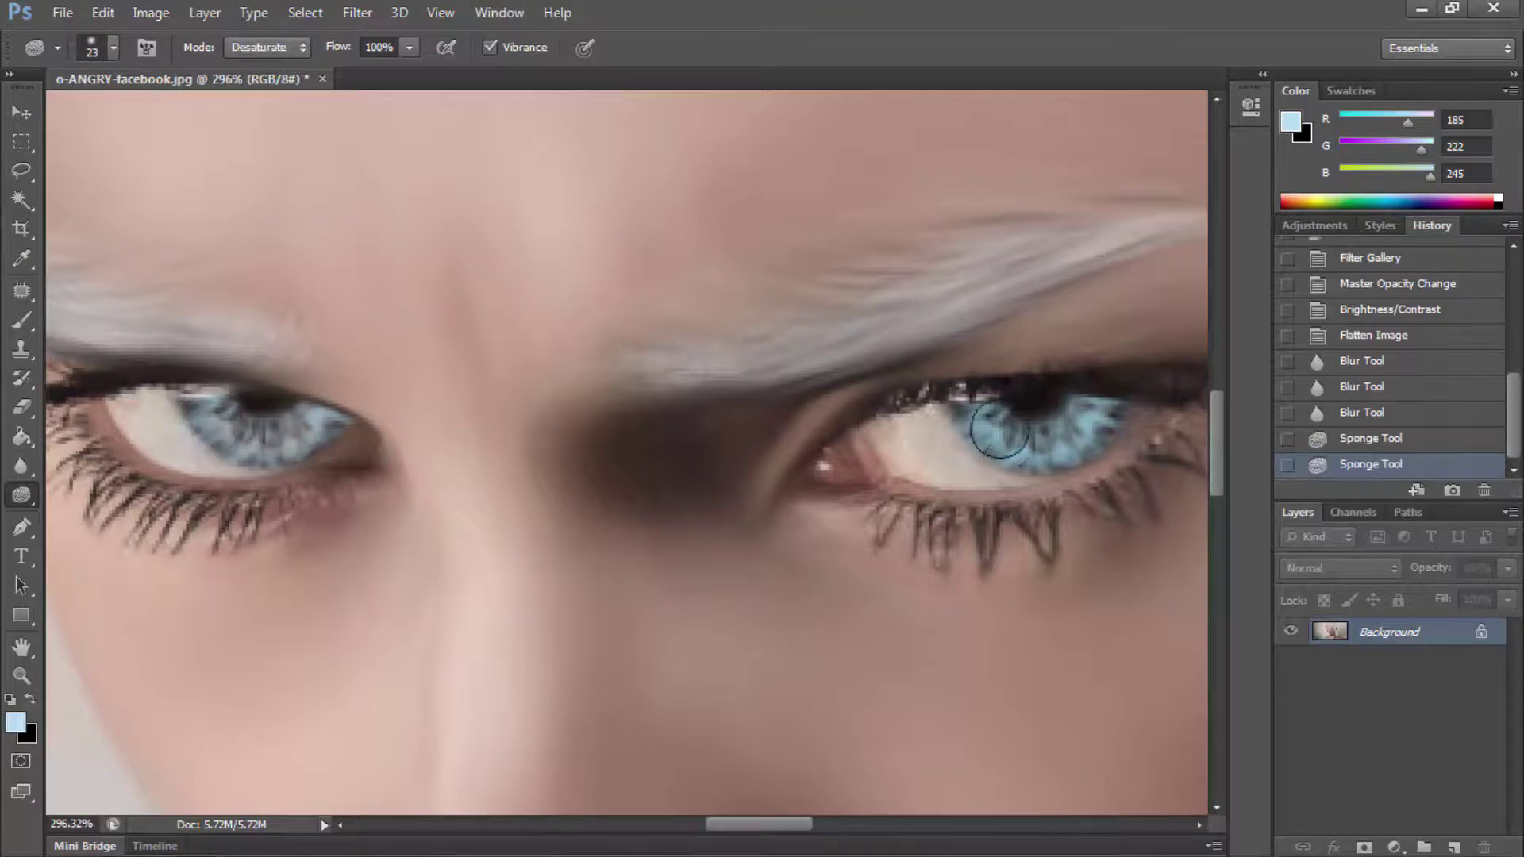
pyautogui.click(1078, 431)
pyautogui.click(972, 421)
# Step: Check the eyes at full view, then zoom closely onto the lips and start a new layer
pyautogui.click(21, 675)
pyautogui.moveTo(556, 619); pyautogui.dragTo(417, 622)
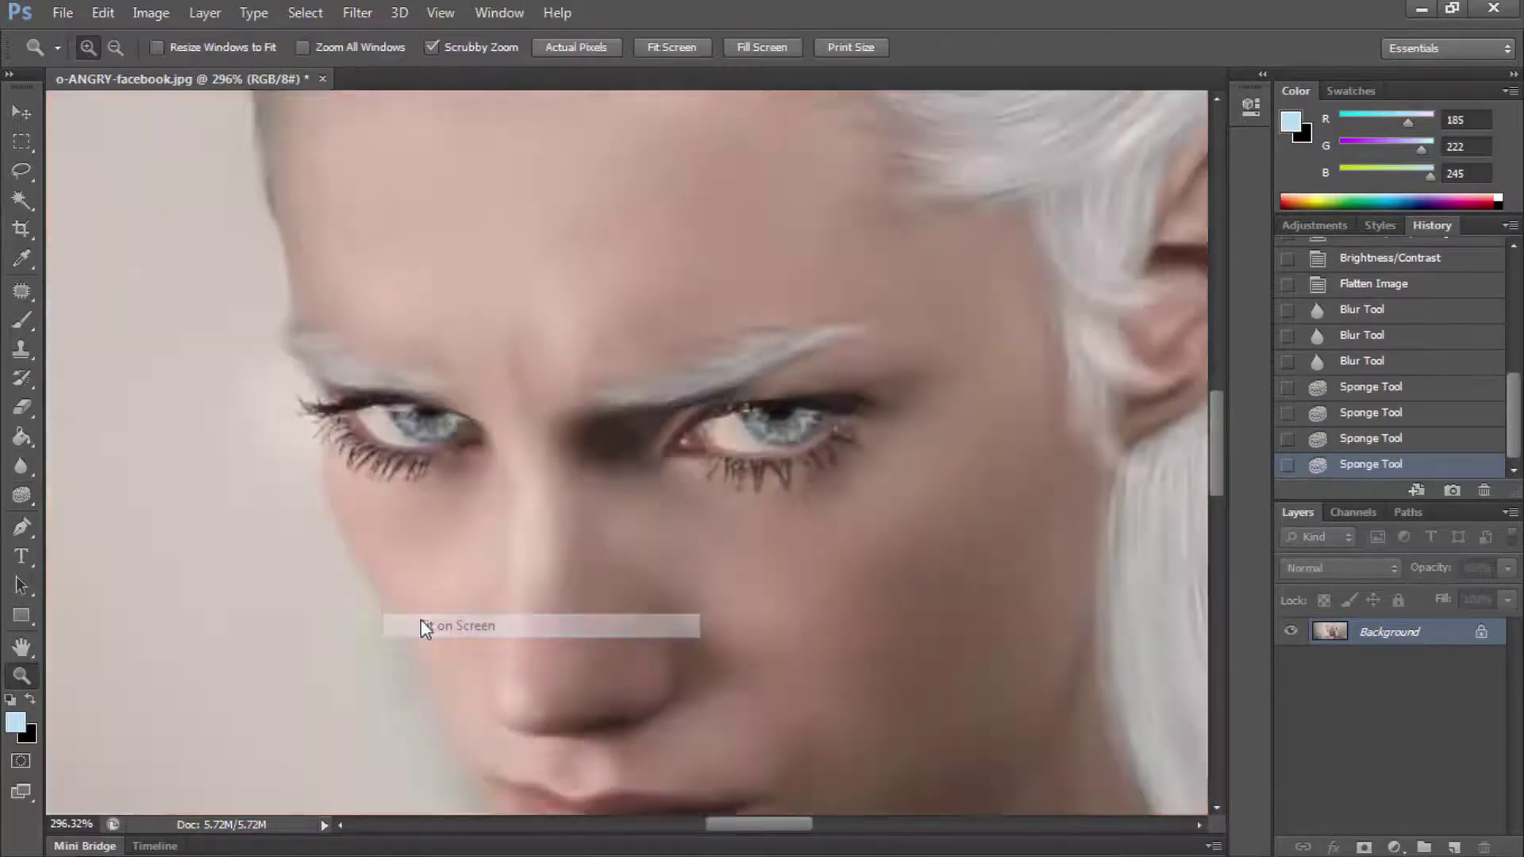
pyautogui.moveTo(643, 546); pyautogui.dragTo(776, 500)
pyautogui.rightClick(742, 477)
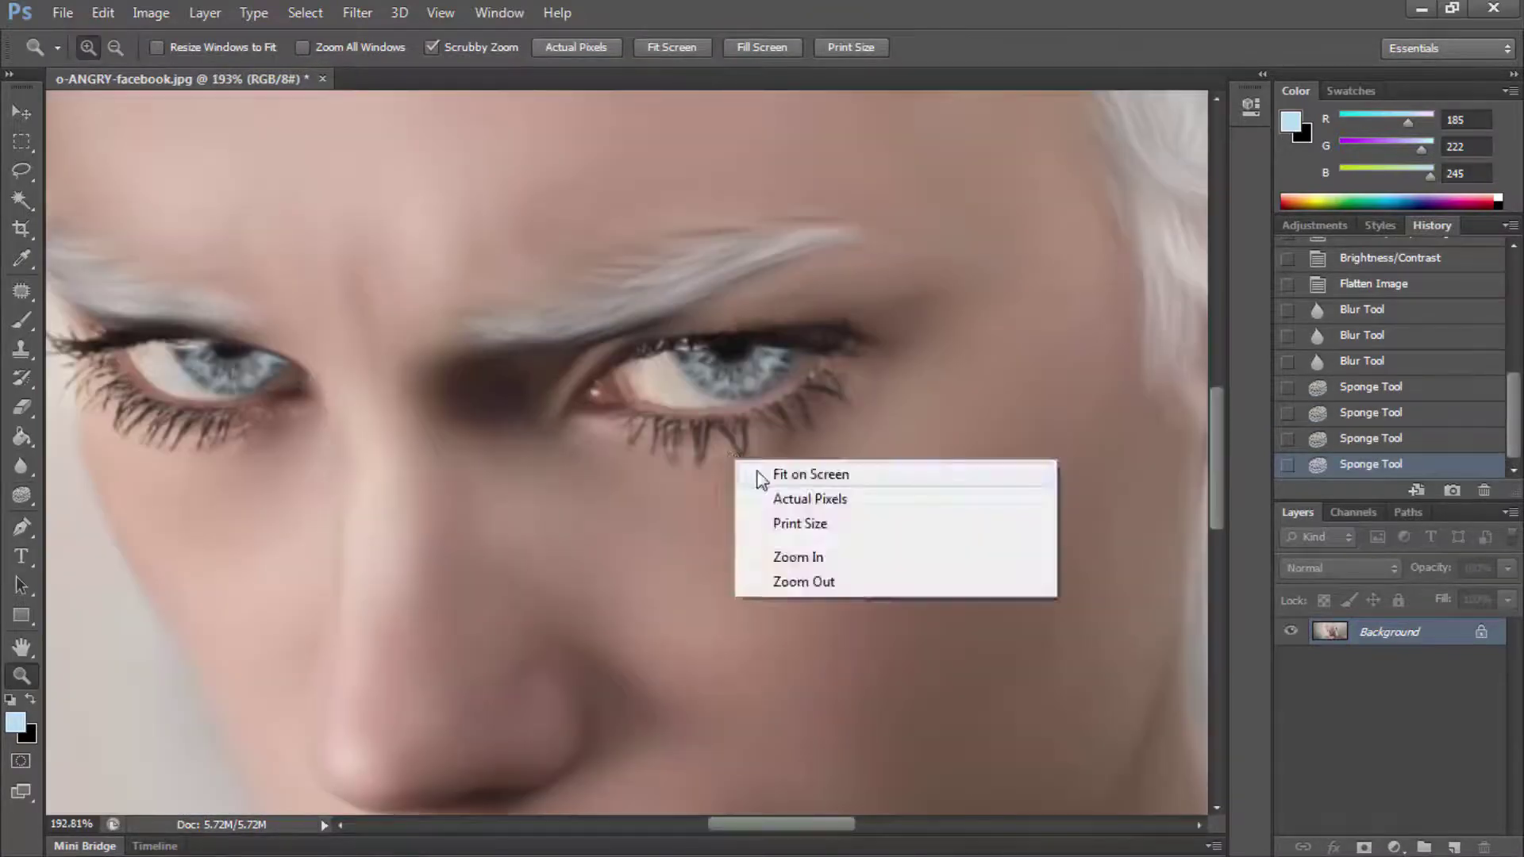
pyautogui.click(786, 484)
pyautogui.moveTo(674, 612); pyautogui.dragTo(514, 433)
pyautogui.click(204, 13)
# Step: Create a new empty layer and reset the brush presets to the defaults
pyautogui.click(476, 27)
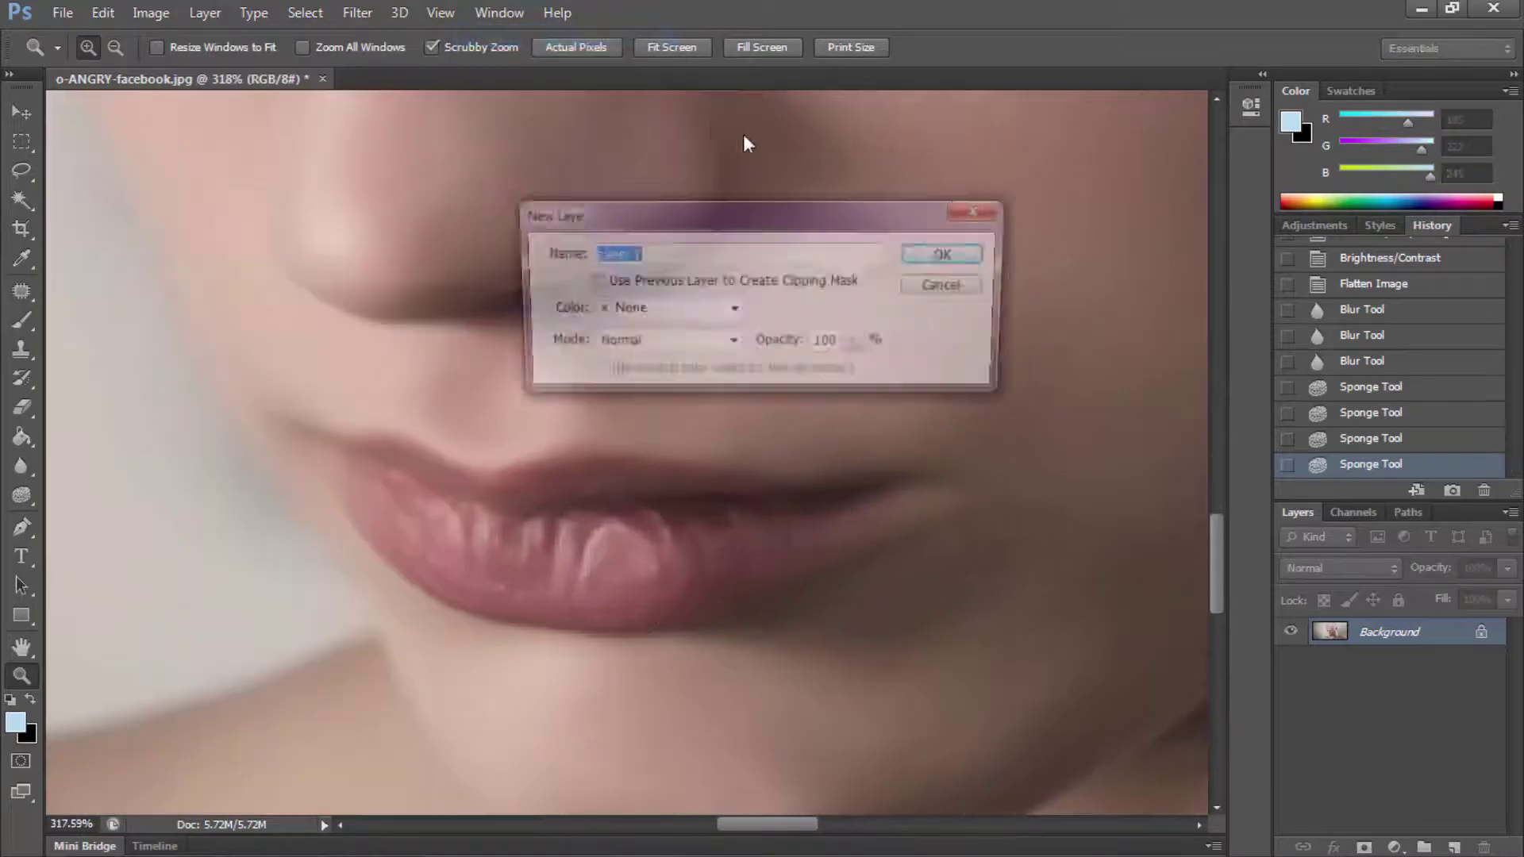
pyautogui.press('Return')
pyautogui.click(21, 320)
pyautogui.rightClick(405, 502)
pyautogui.click(673, 520)
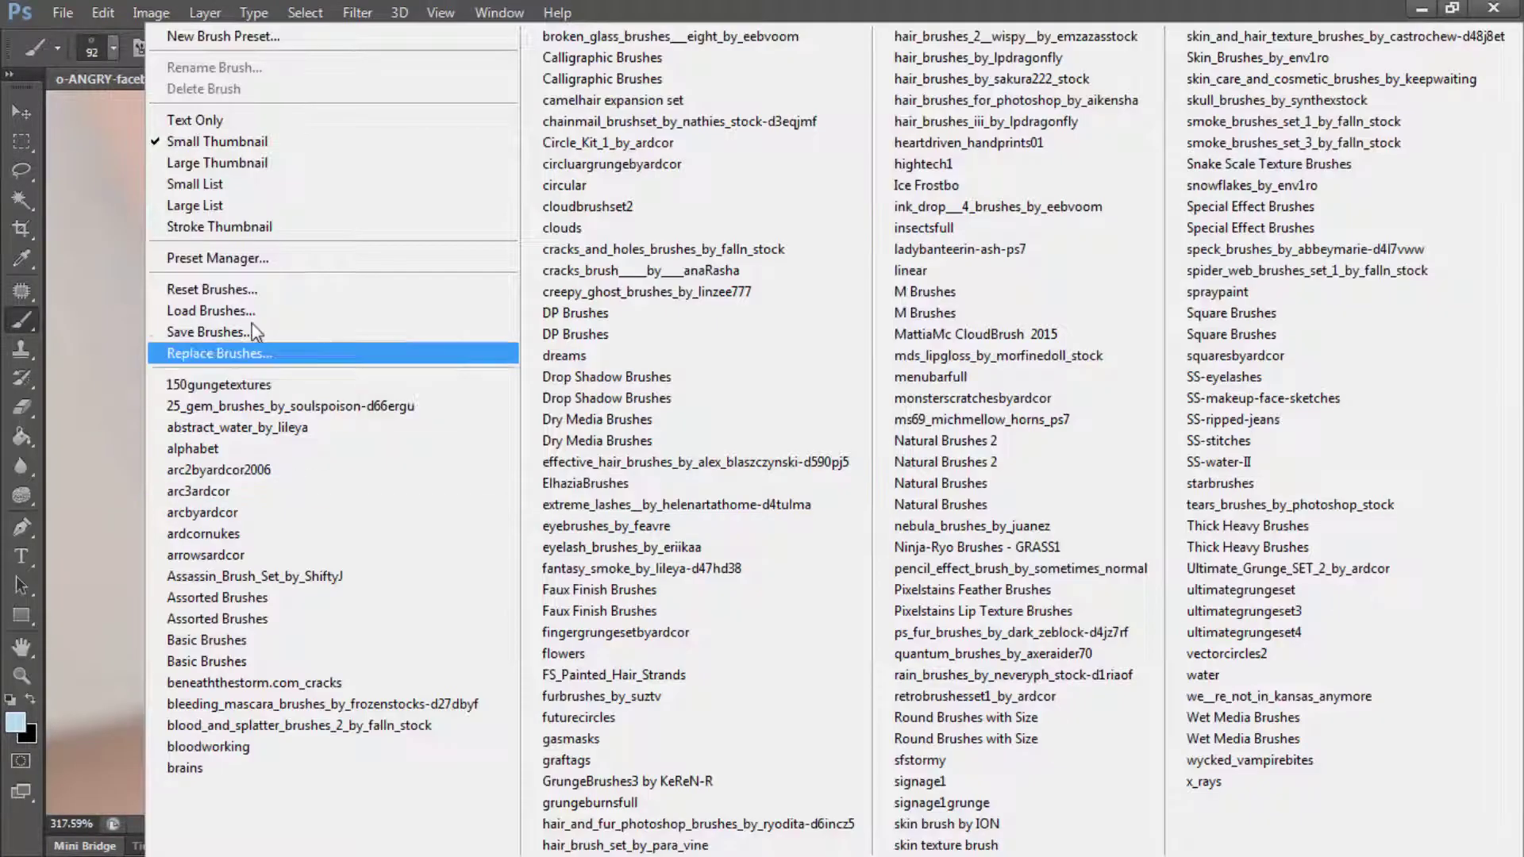
pyautogui.click(119, 287)
pyautogui.click(586, 341)
# Step: Paint light blue over both lips using 28 px and then 14 px brushes
pyautogui.moveTo(337, 453)
pyautogui.mouseDown()
pyautogui.moveTo(695, 610)
pyautogui.moveTo(834, 538)
pyautogui.moveTo(841, 488)
pyautogui.moveTo(636, 469)
pyautogui.moveTo(497, 487)
pyautogui.moveTo(397, 453)
pyautogui.moveTo(463, 510)
pyautogui.moveTo(732, 528)
pyautogui.mouseUp()
pyautogui.rightClick(735, 530)
pyautogui.write('28')
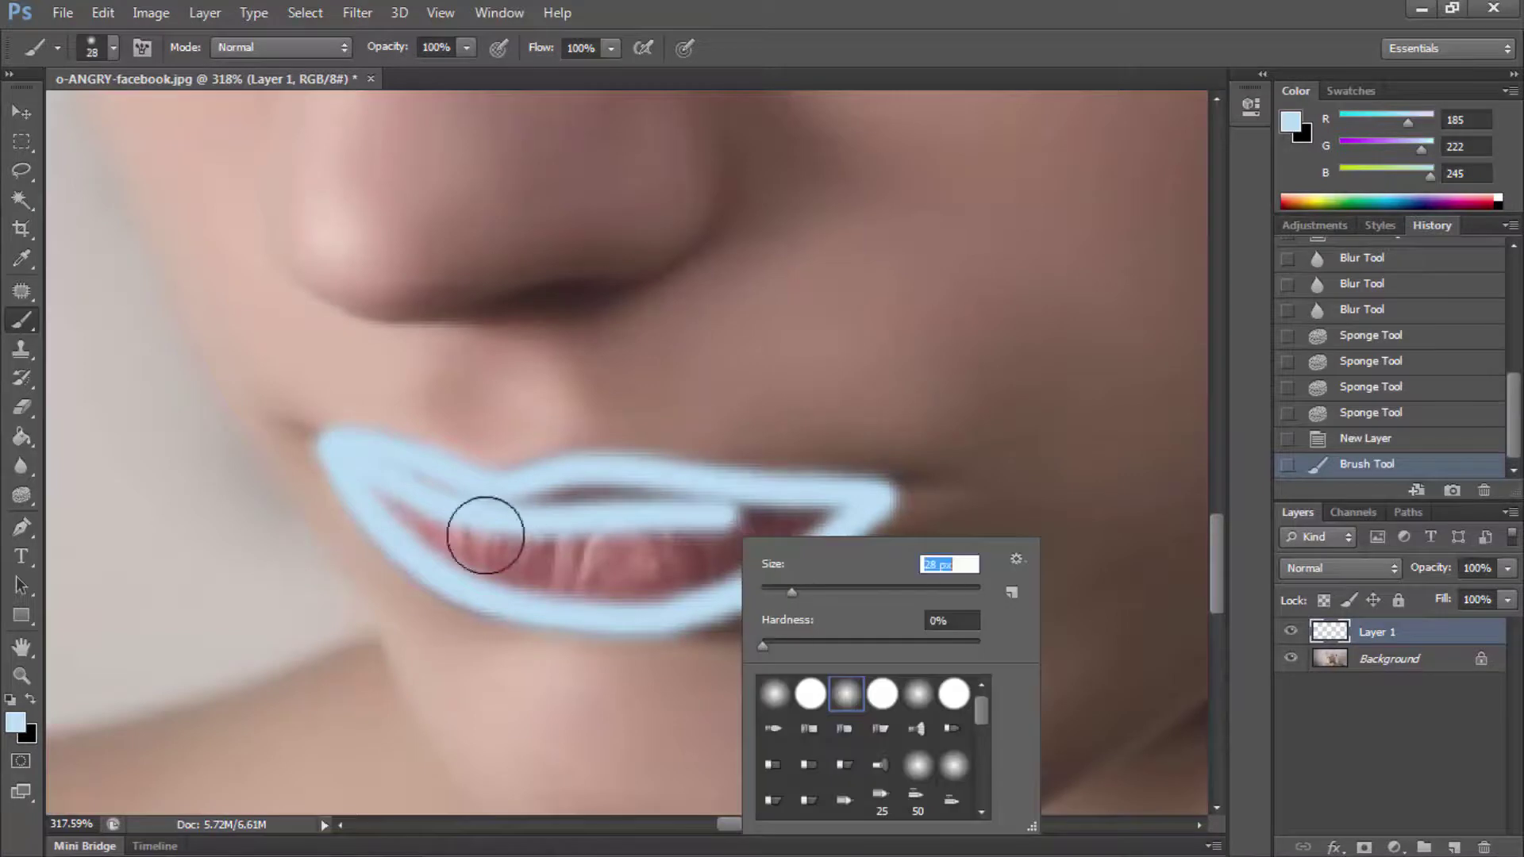
pyautogui.press('Return')
pyautogui.moveTo(486, 527)
pyautogui.mouseDown()
pyautogui.moveTo(477, 536)
pyautogui.moveTo(773, 521)
pyautogui.moveTo(749, 534)
pyautogui.moveTo(595, 517)
pyautogui.moveTo(480, 537)
pyautogui.moveTo(750, 536)
pyautogui.mouseUp()
pyautogui.rightClick(753, 538)
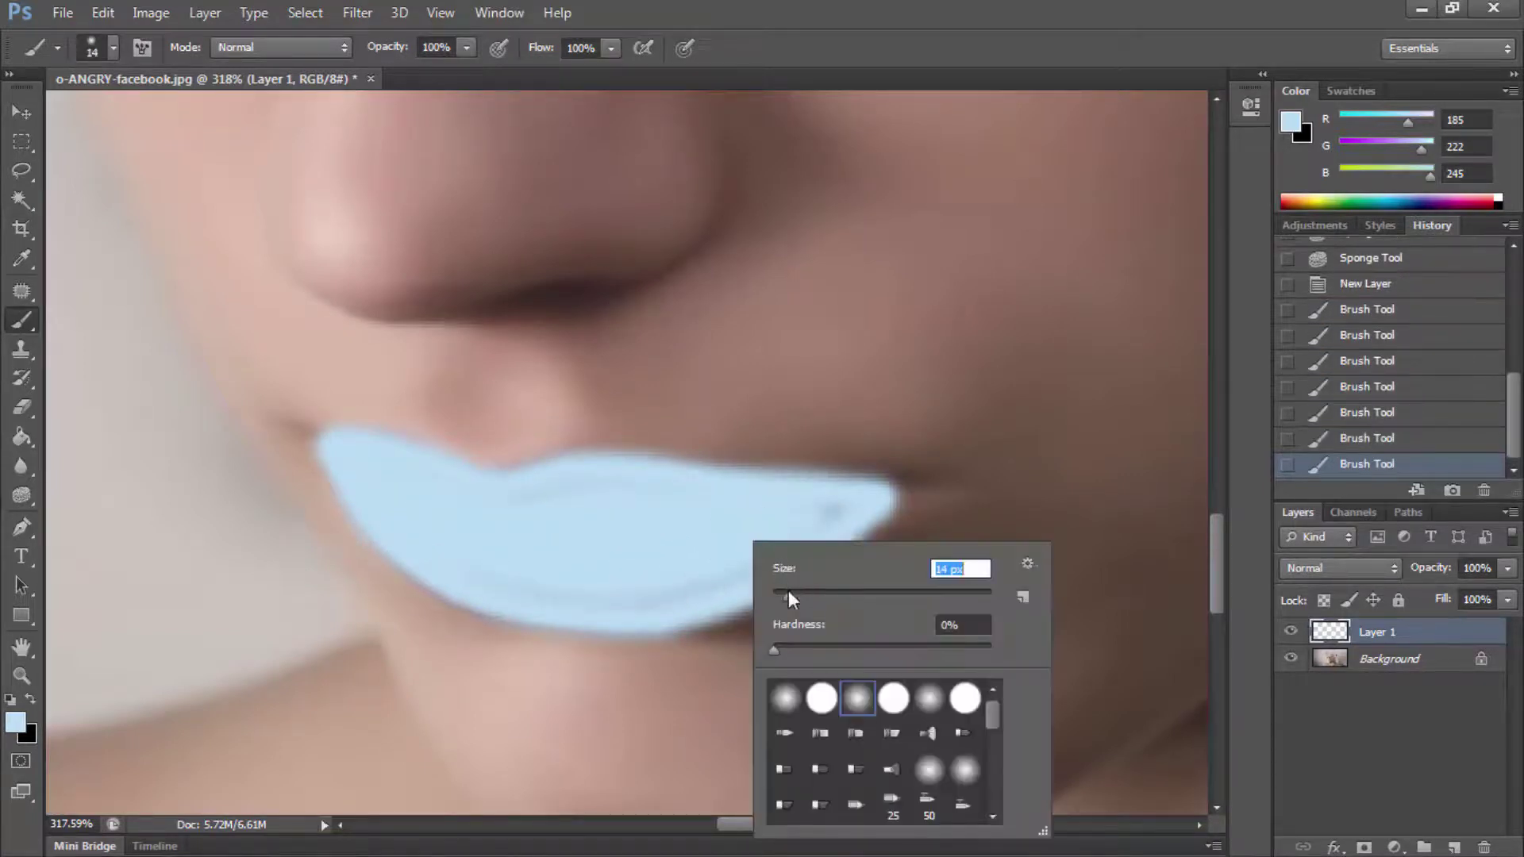
pyautogui.write('14')
pyautogui.press('Return')
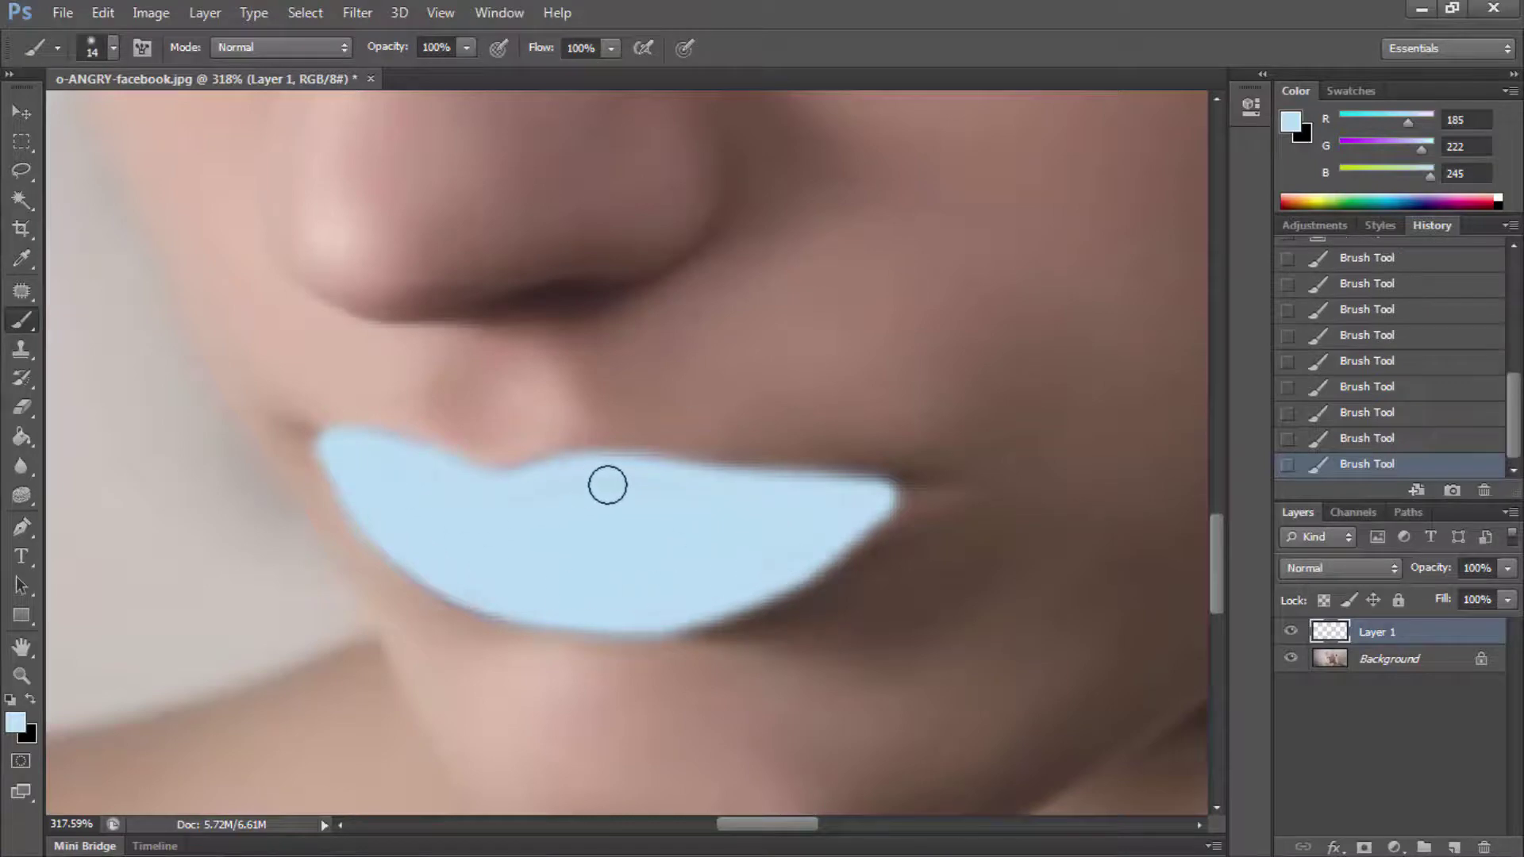
# Step: Set the lip layer to Color Burn blending at about 64% opacity
pyautogui.click(1313, 388)
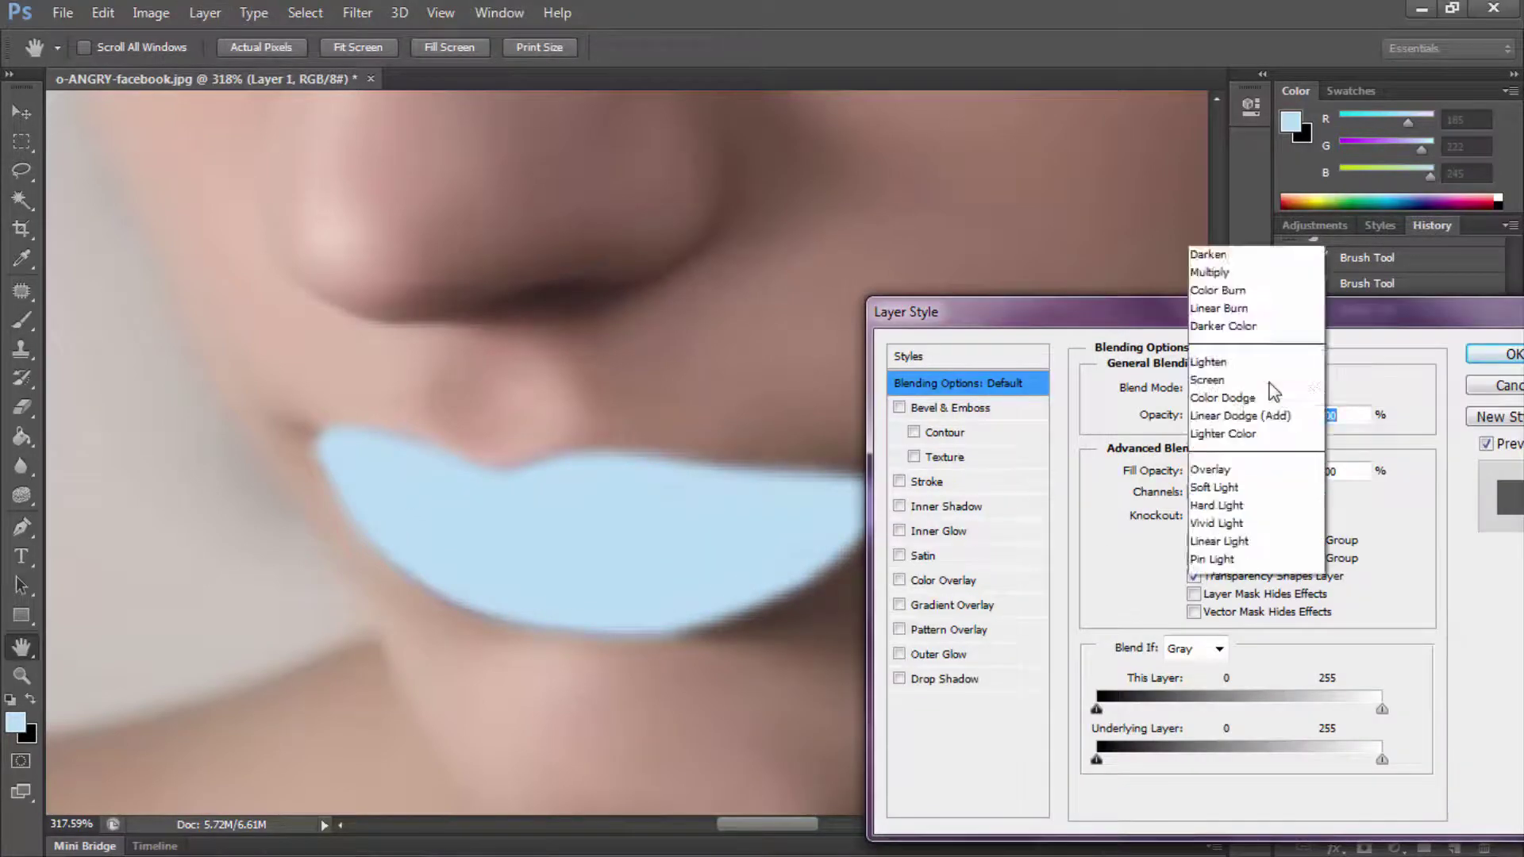
pyautogui.click(1259, 384)
pyautogui.press('Down')
pyautogui.press('Up')
pyautogui.press('Up')
pyautogui.press('Up')
pyautogui.press('Up')
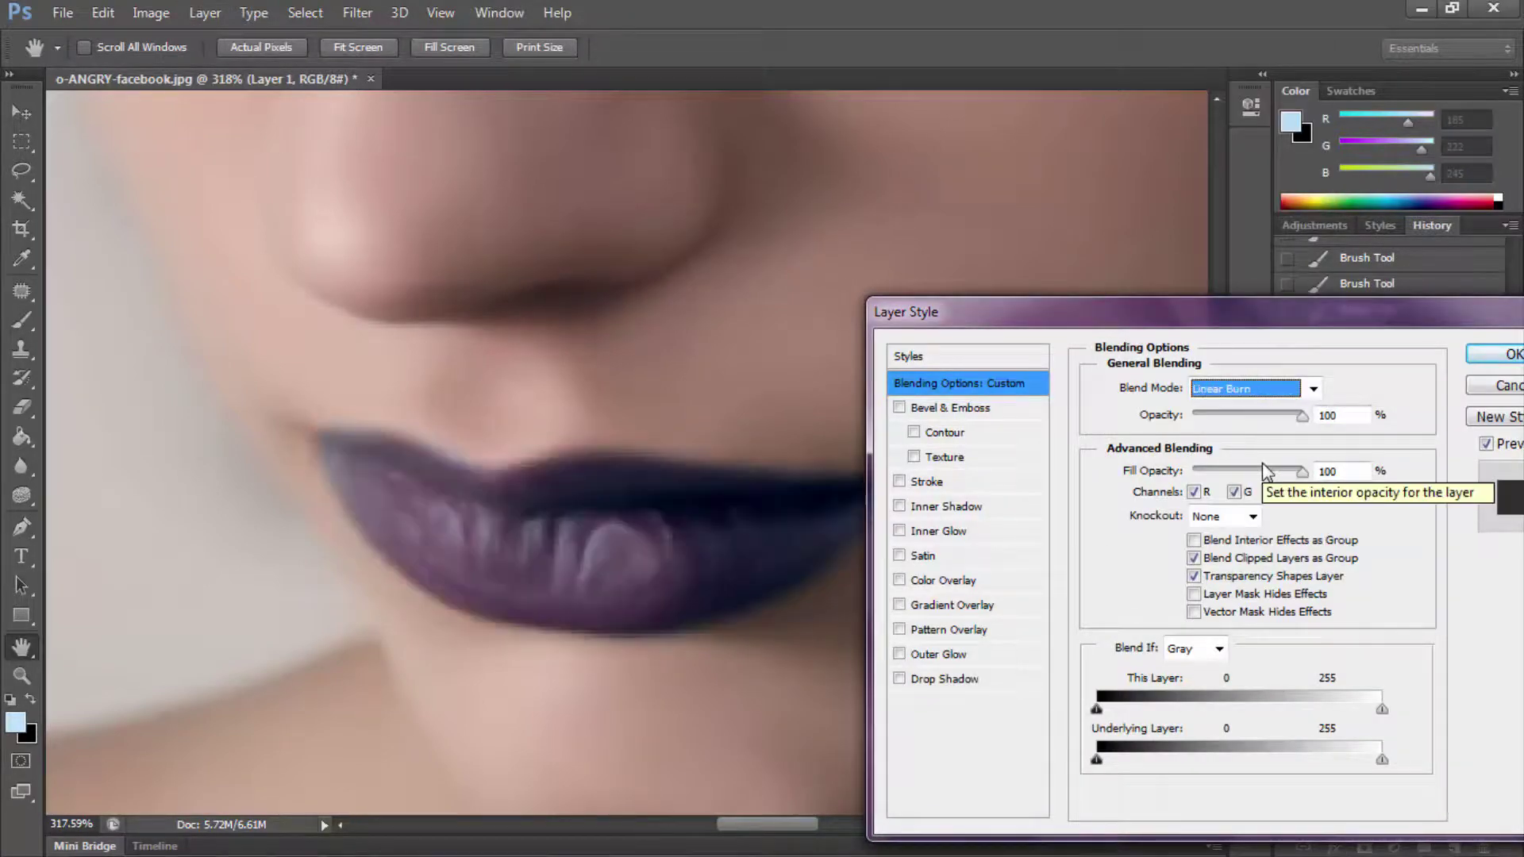
pyautogui.press('Up')
pyautogui.moveTo(1302, 415); pyautogui.dragTo(1263, 415)
pyautogui.click(1480, 356)
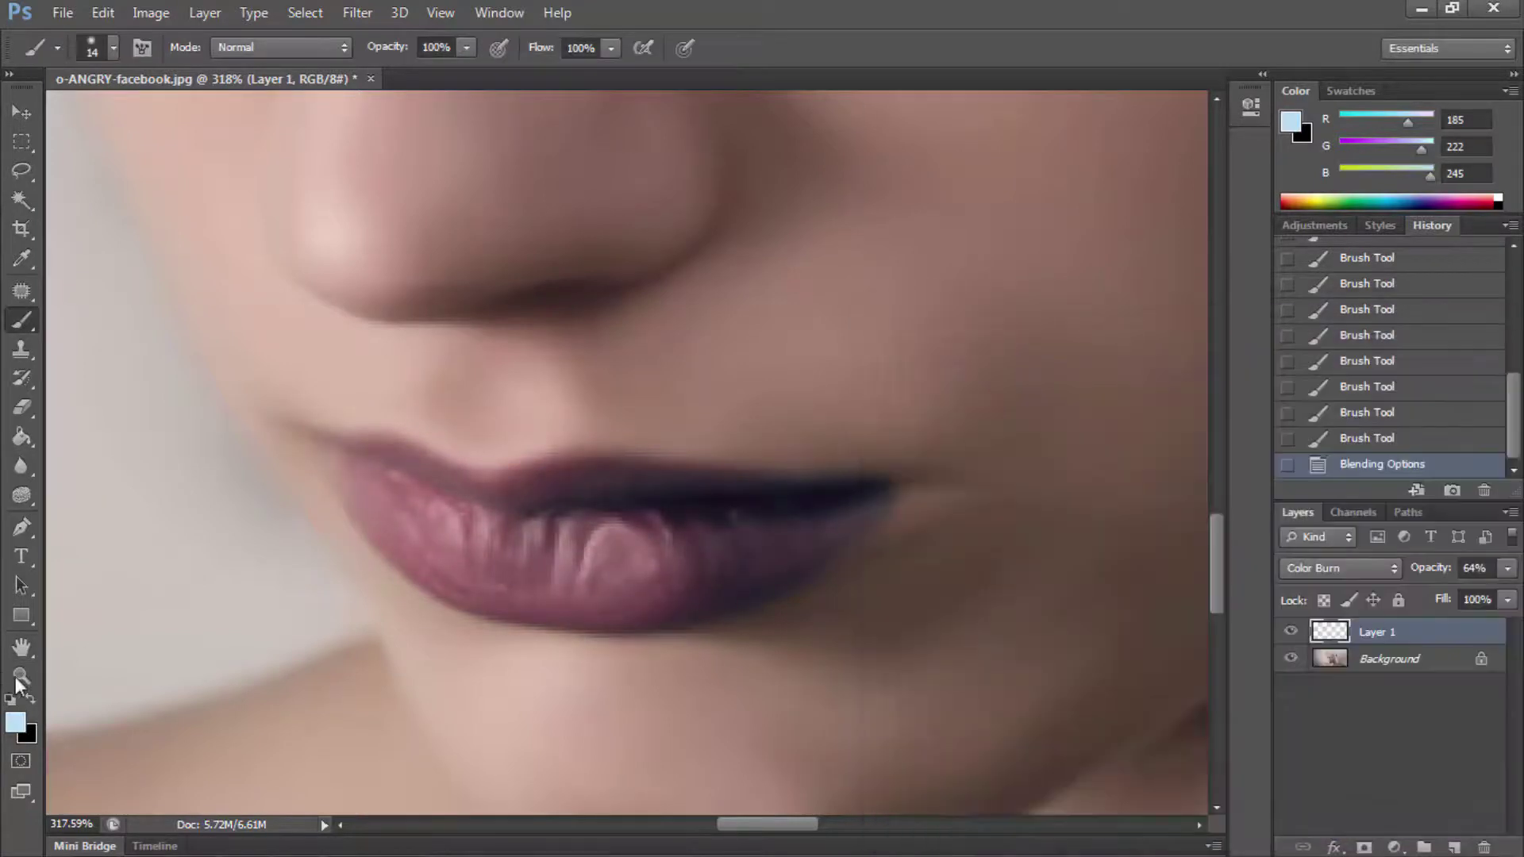
pyautogui.press('z')
pyautogui.hotkey('ctrl', '0')
pyautogui.moveTo(357, 612); pyautogui.dragTo(445, 613)
# Step: Compare Multiply and Linear Burn, then keep Color Burn at about 62% opacity
pyautogui.doubleClick(1341, 631)
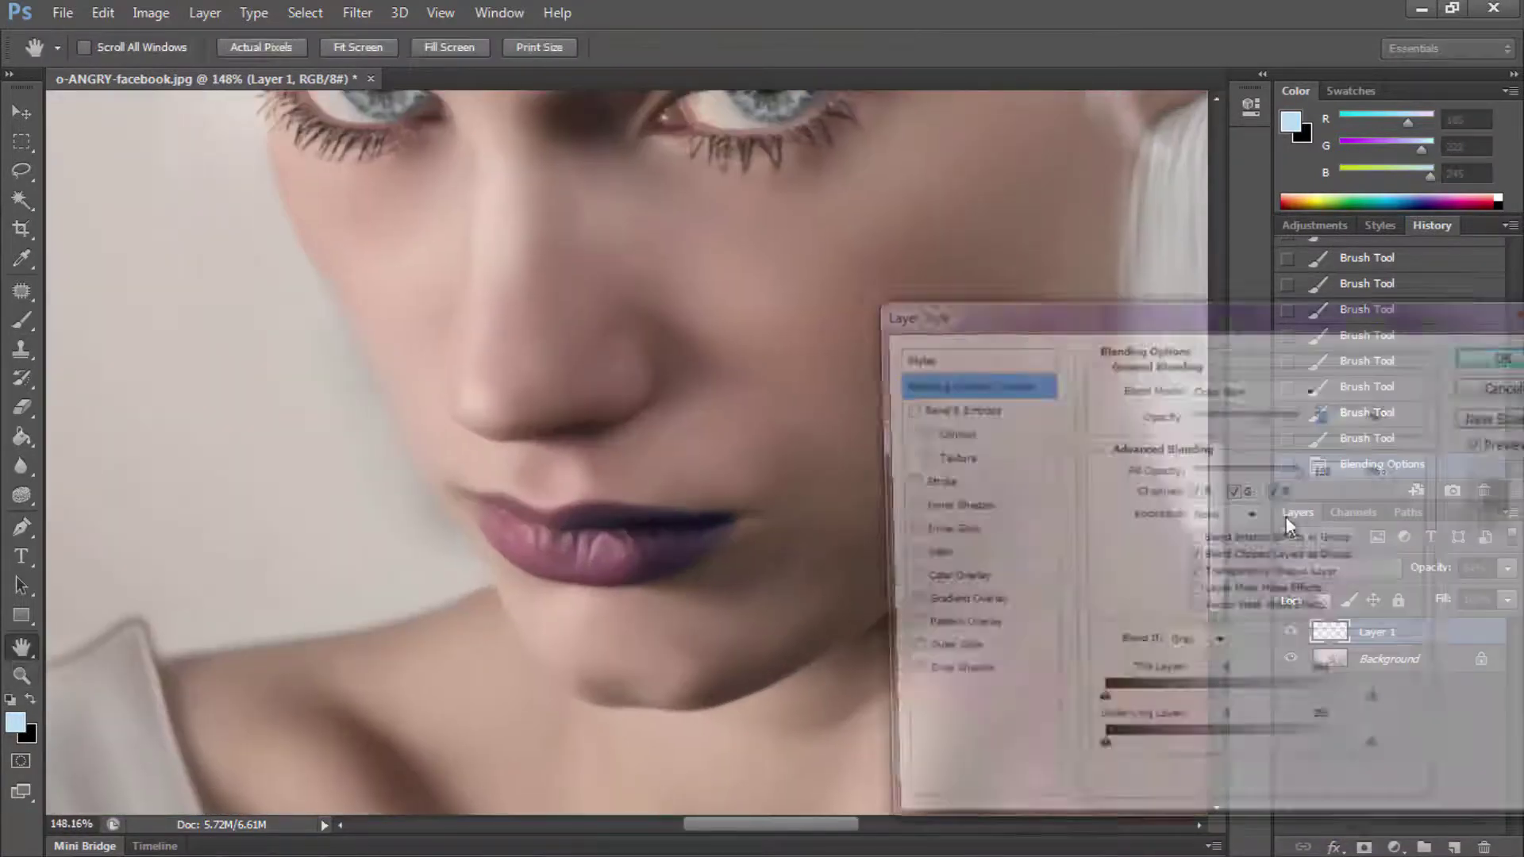
pyautogui.click(1314, 388)
pyautogui.click(1246, 100)
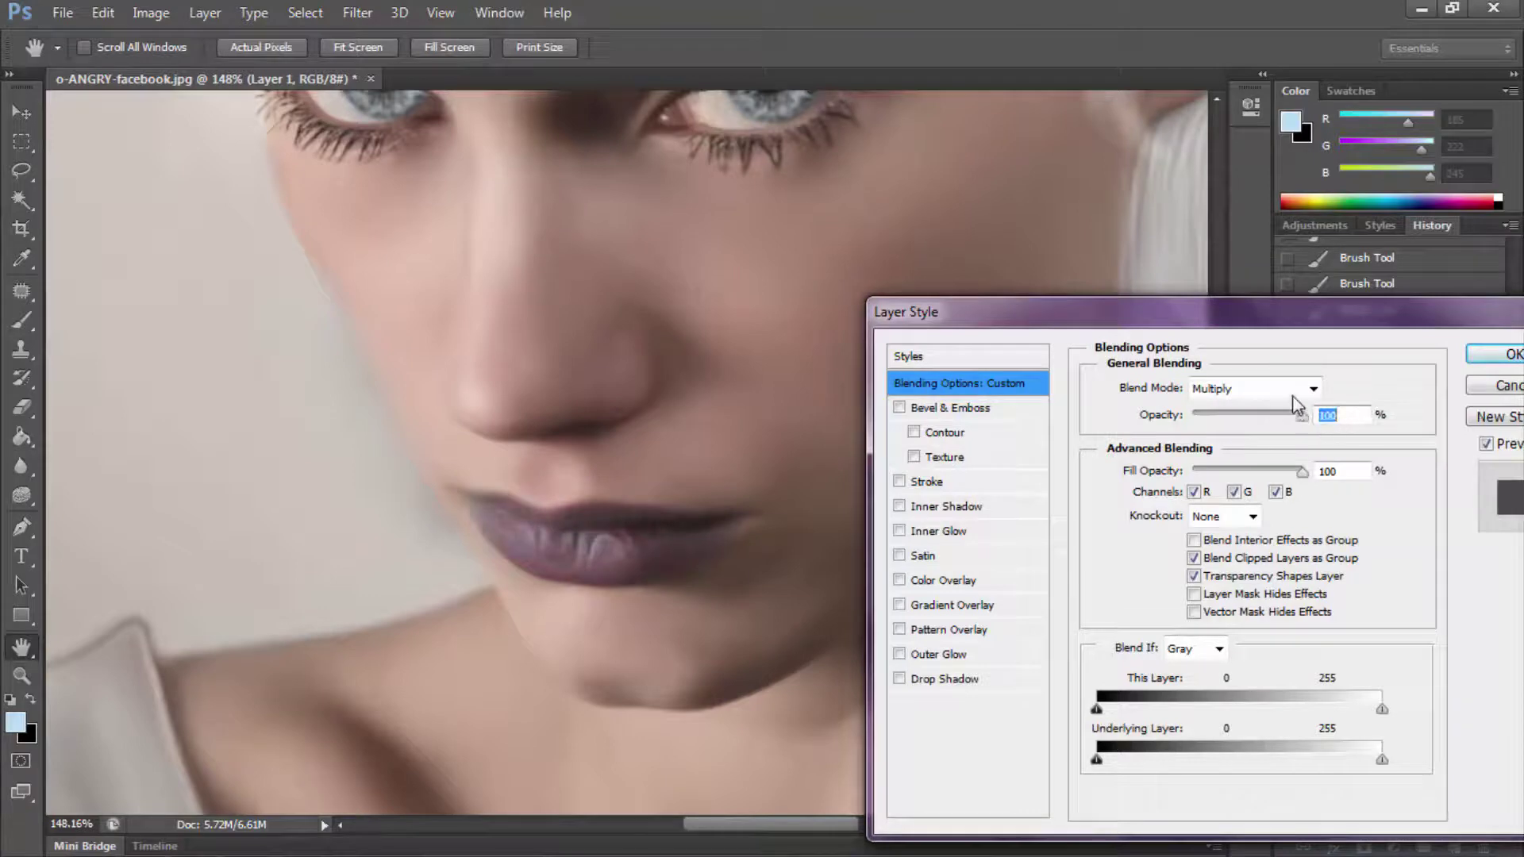
pyautogui.click(1255, 388)
pyautogui.click(1246, 111)
pyautogui.press('Up')
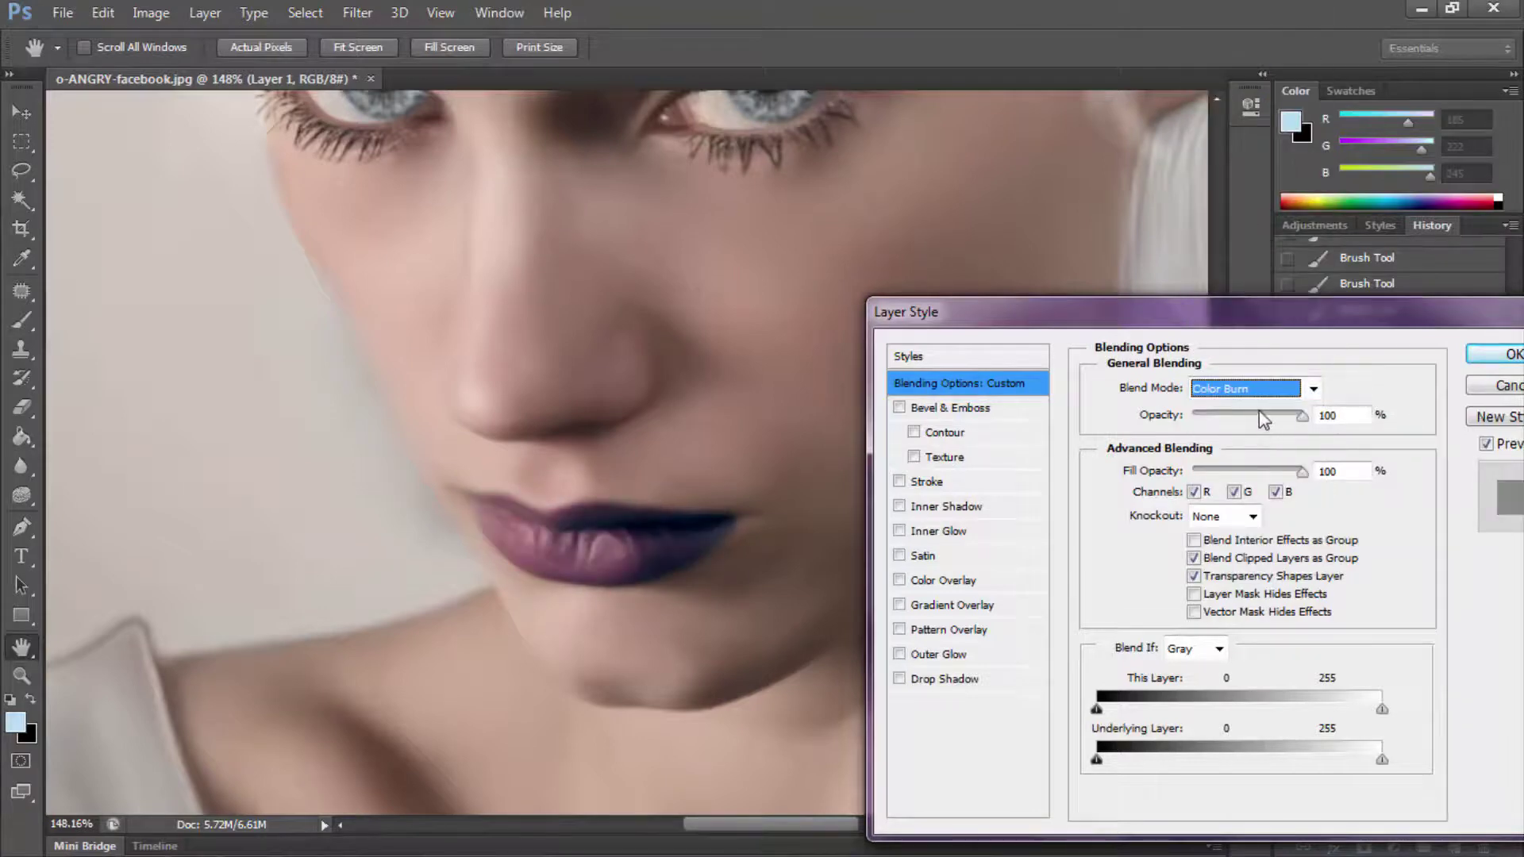
pyautogui.click(1261, 414)
pyautogui.click(1497, 353)
# Step: Apply a Deep Blue Photo Filter at 100% density to the lips
pyautogui.click(151, 13)
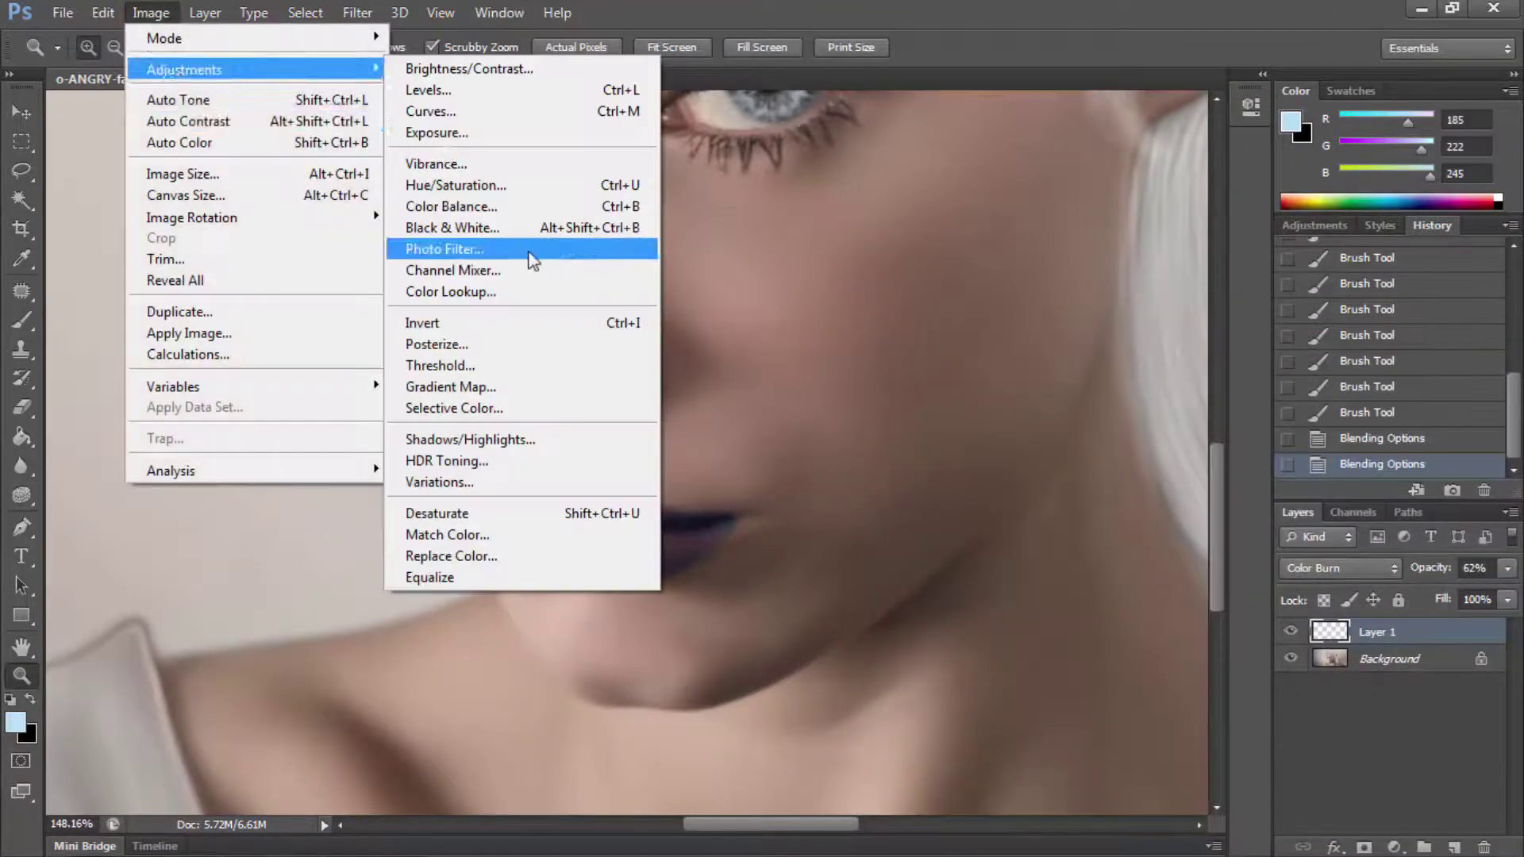
pyautogui.click(527, 247)
pyautogui.click(1142, 429)
pyautogui.click(1062, 354)
pyautogui.moveTo(993, 556); pyautogui.dragTo(1086, 569)
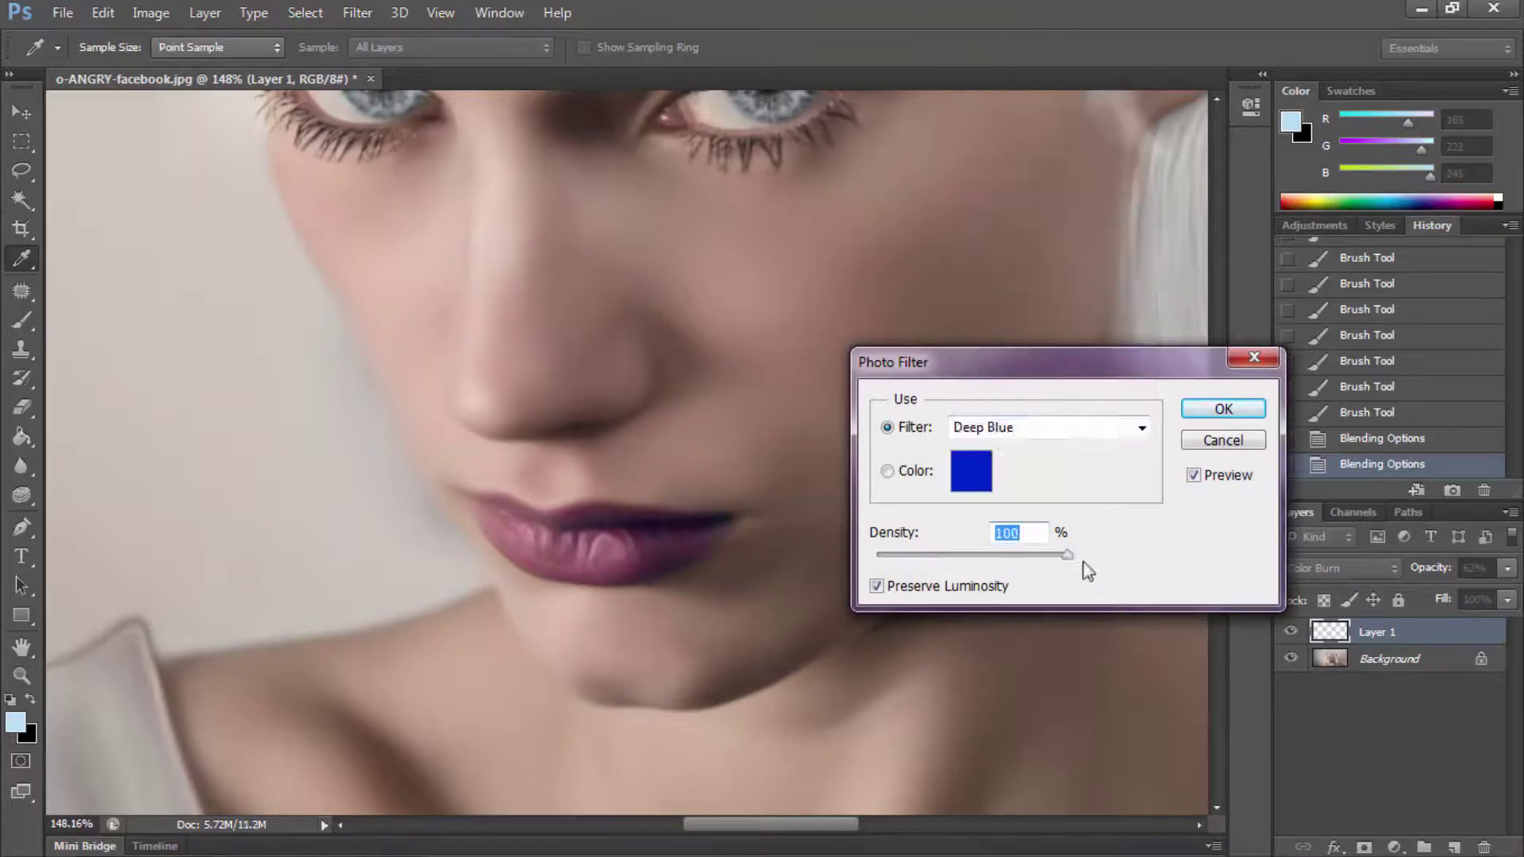
pyautogui.click(1252, 416)
# Step: Fit the image on screen and lower the lip layer opacity to 37%
pyautogui.press('z')
pyautogui.rightClick(634, 564)
pyautogui.click(651, 569)
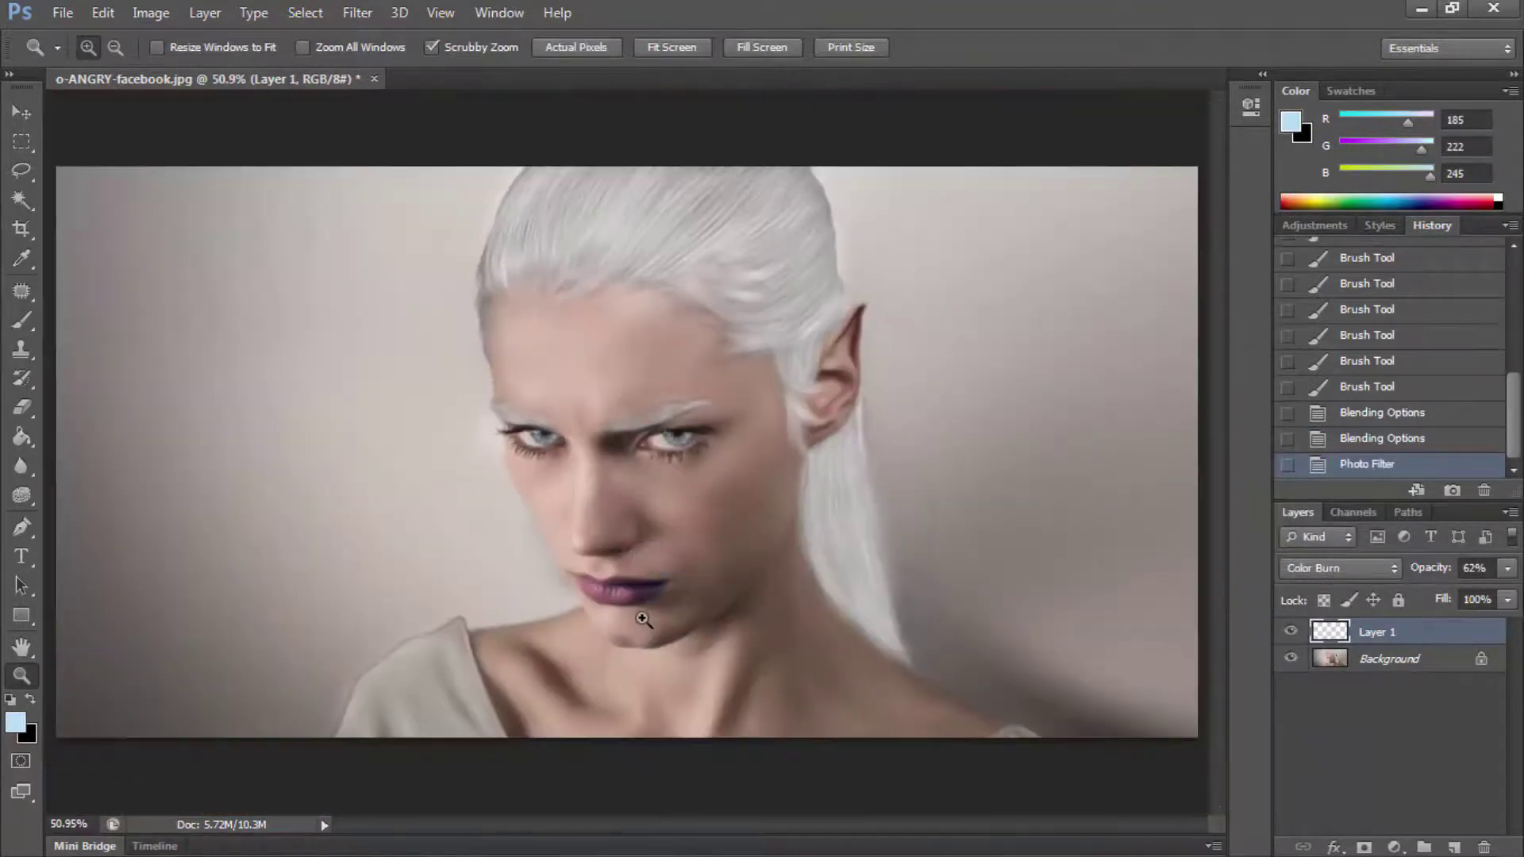
pyautogui.moveTo(1437, 592); pyautogui.dragTo(1442, 593)
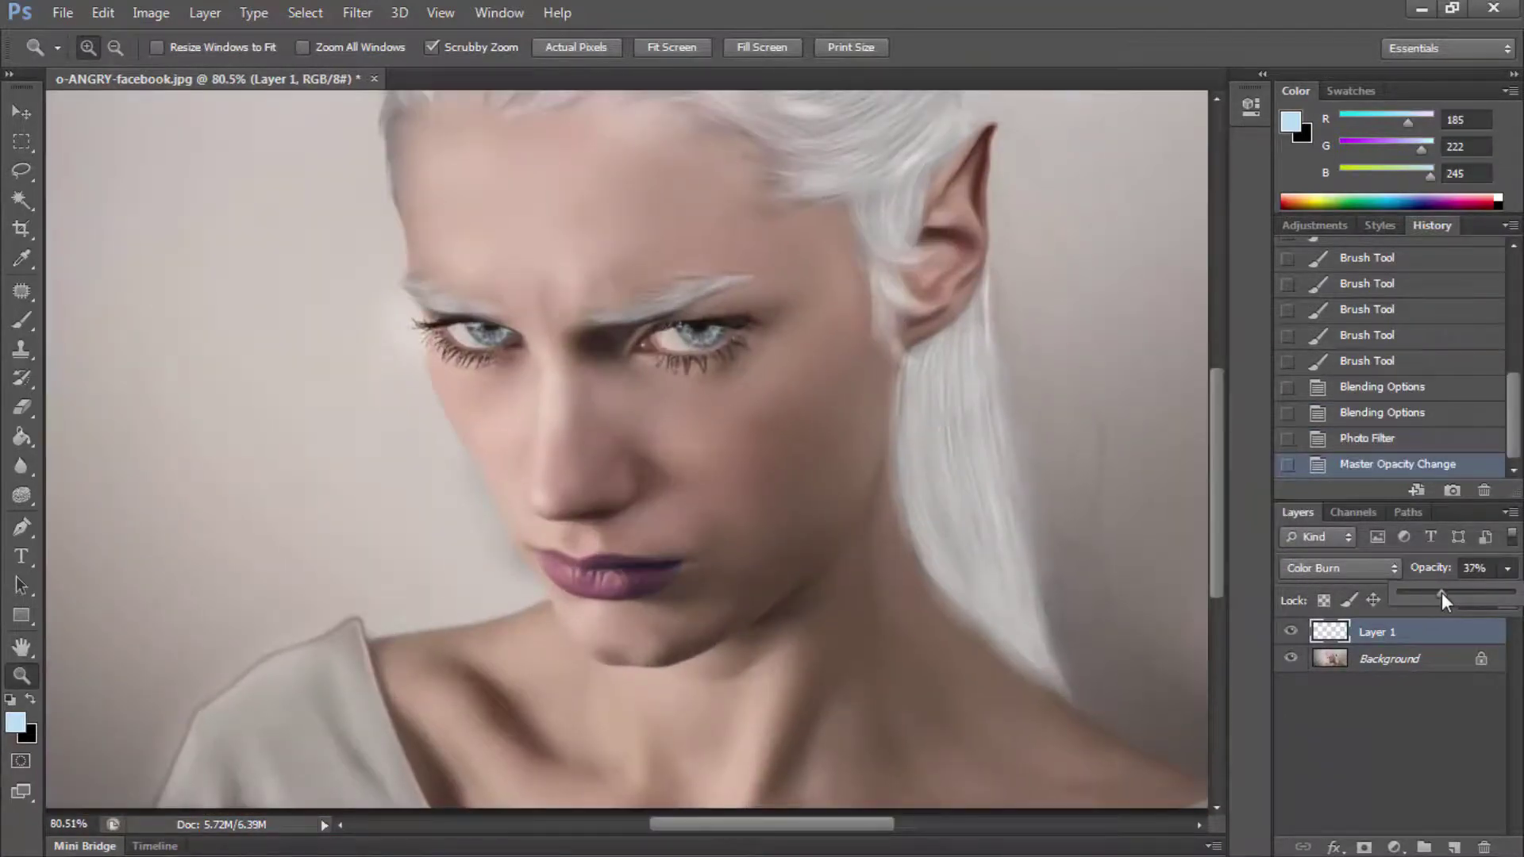
# Step: Toggle the lip layer to compare, then try erasing stray tint at the lip corner and undo it
pyautogui.click(1290, 633)
pyautogui.click(1290, 633)
pyautogui.moveTo(618, 587); pyautogui.dragTo(636, 619)
pyautogui.press('e')
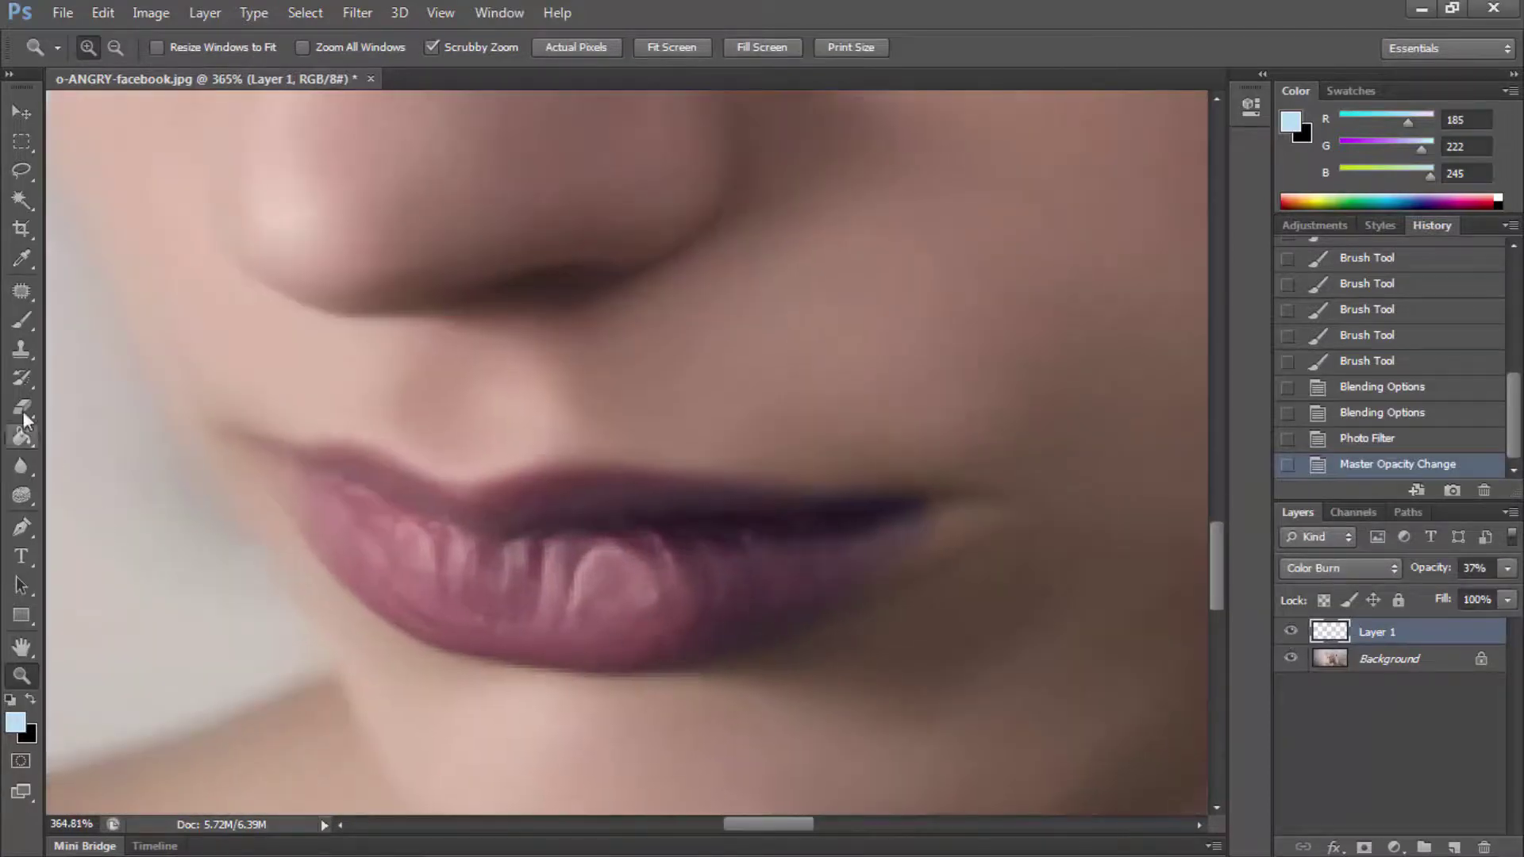
pyautogui.moveTo(885, 589); pyautogui.dragTo(937, 541)
pyautogui.hotkey('ctrl', 'z')
pyautogui.rightClick(1098, 637)
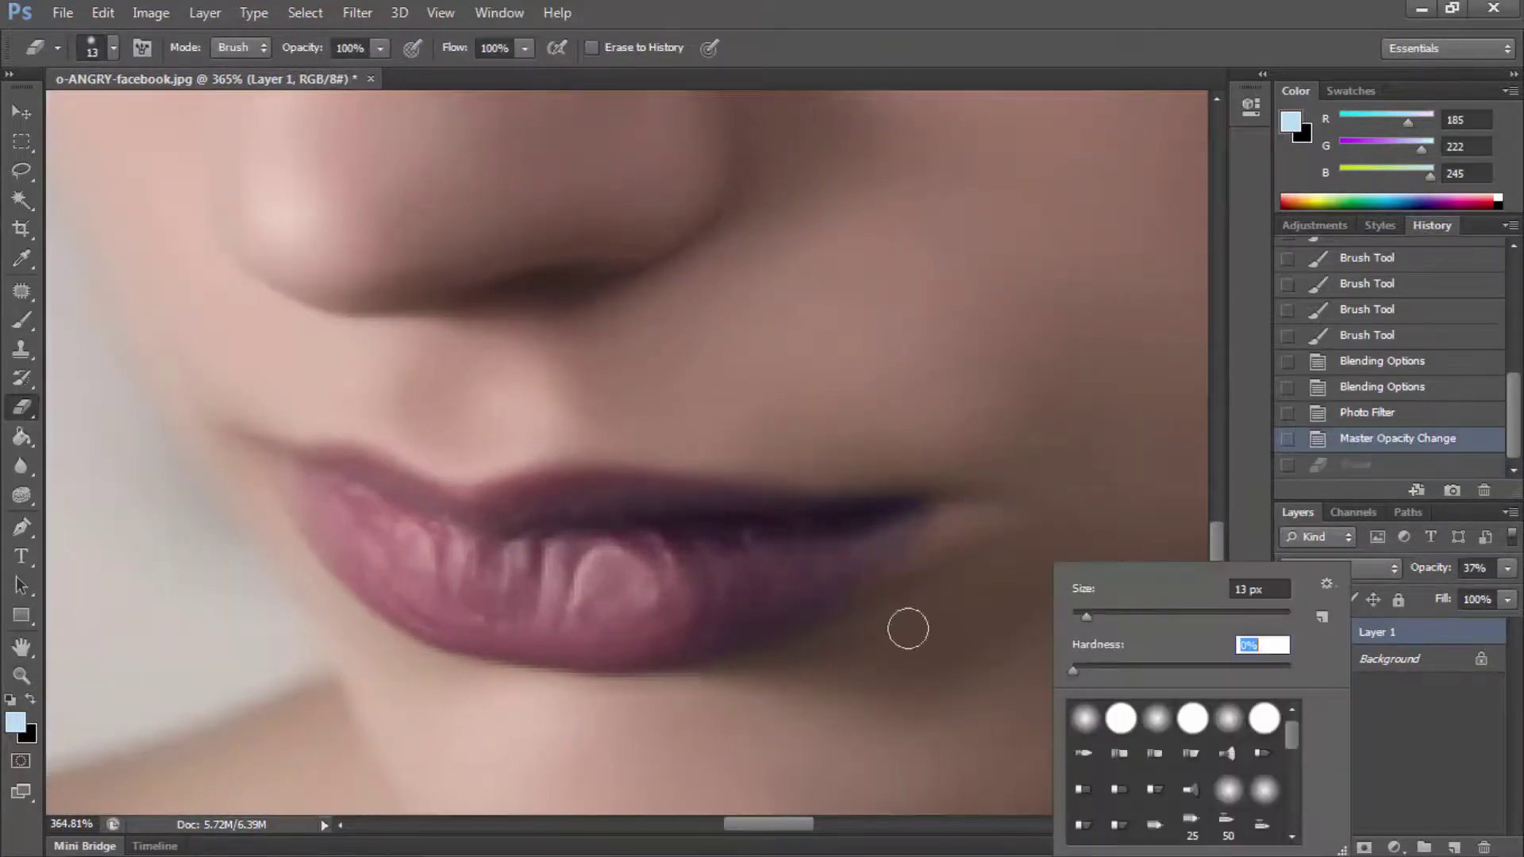
pyautogui.press('Escape')
pyautogui.hotkey('ctrl', 'z')
pyautogui.hotkey('ctrl', 'z')
# Step: Blur the tint's overspill at the right corner of the lips to soften its edge
pyautogui.press('r')
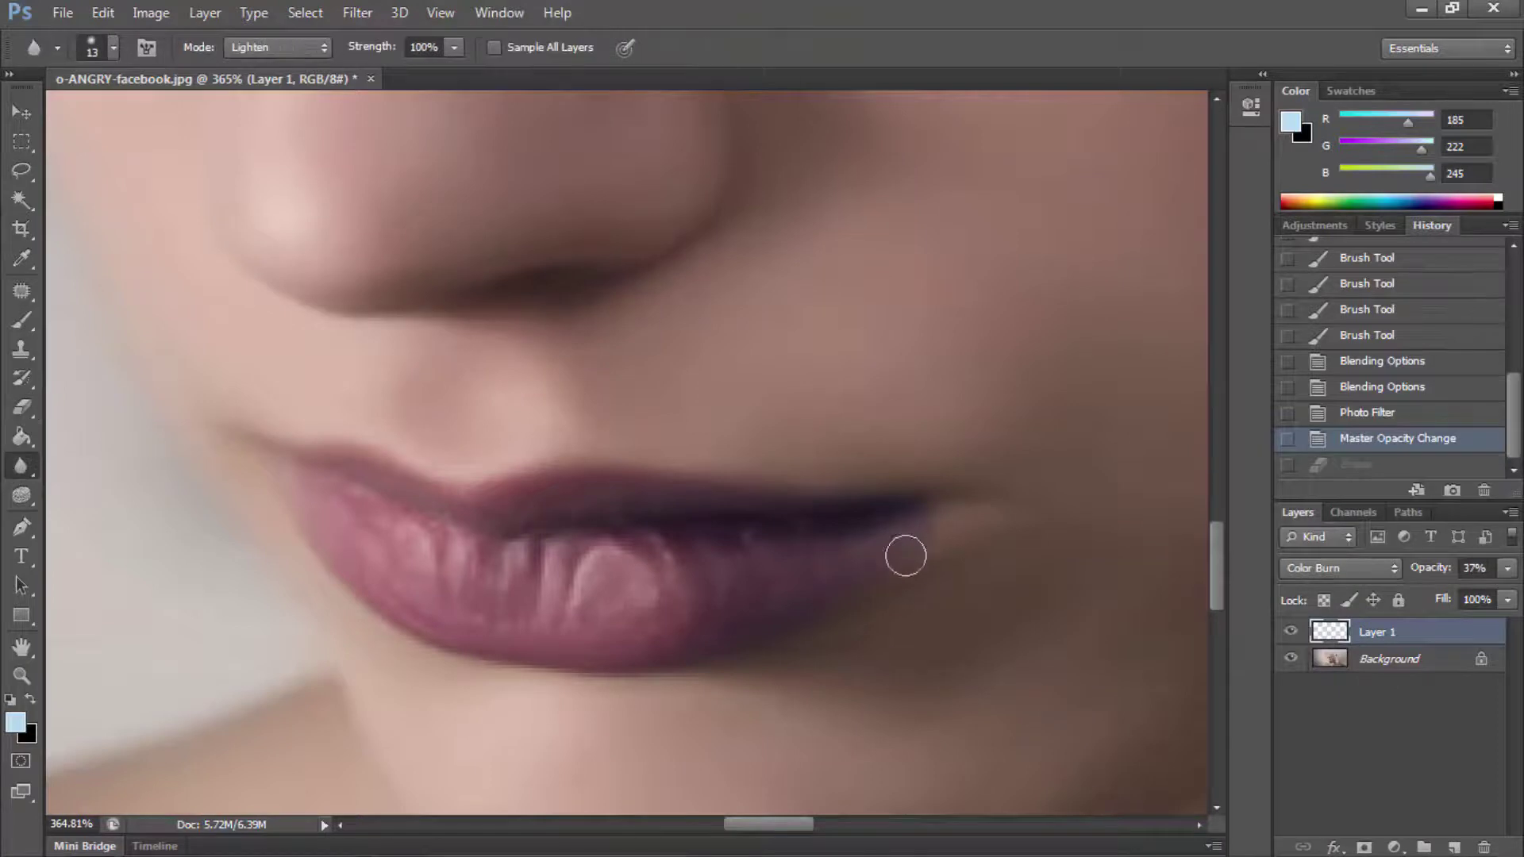
pyautogui.moveTo(931, 527)
pyautogui.mouseDown()
pyautogui.moveTo(939, 497)
pyautogui.moveTo(961, 512)
pyautogui.mouseUp()
pyautogui.moveTo(964, 524)
pyautogui.mouseDown()
pyautogui.moveTo(988, 571)
pyautogui.moveTo(953, 510)
pyautogui.mouseUp()
pyautogui.press('e')
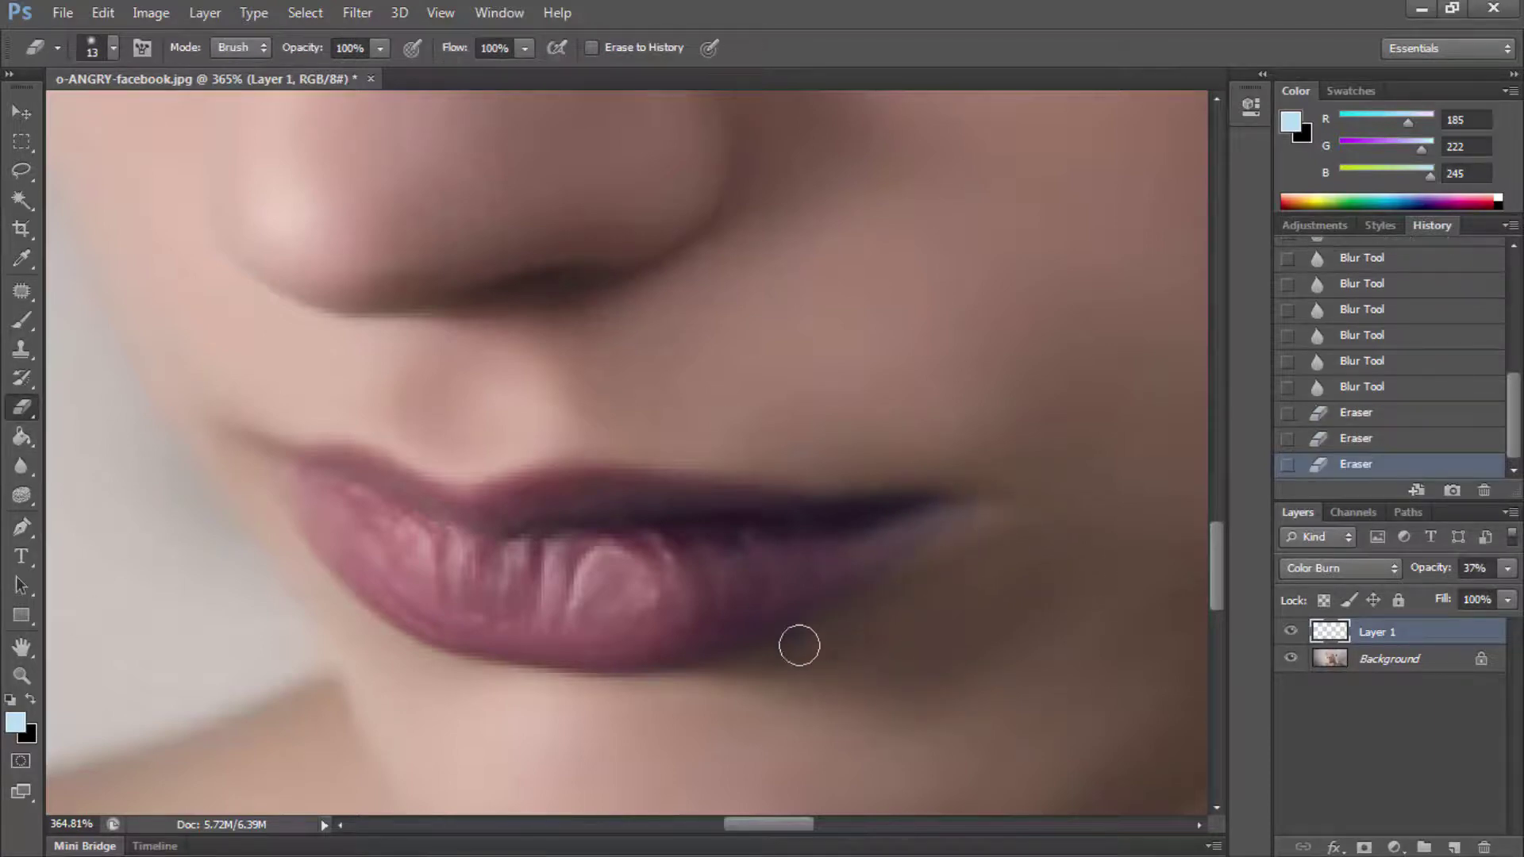
pyautogui.press('z')
pyautogui.hotkey('ctrl', '0')
pyautogui.moveTo(487, 612); pyautogui.dragTo(631, 570)
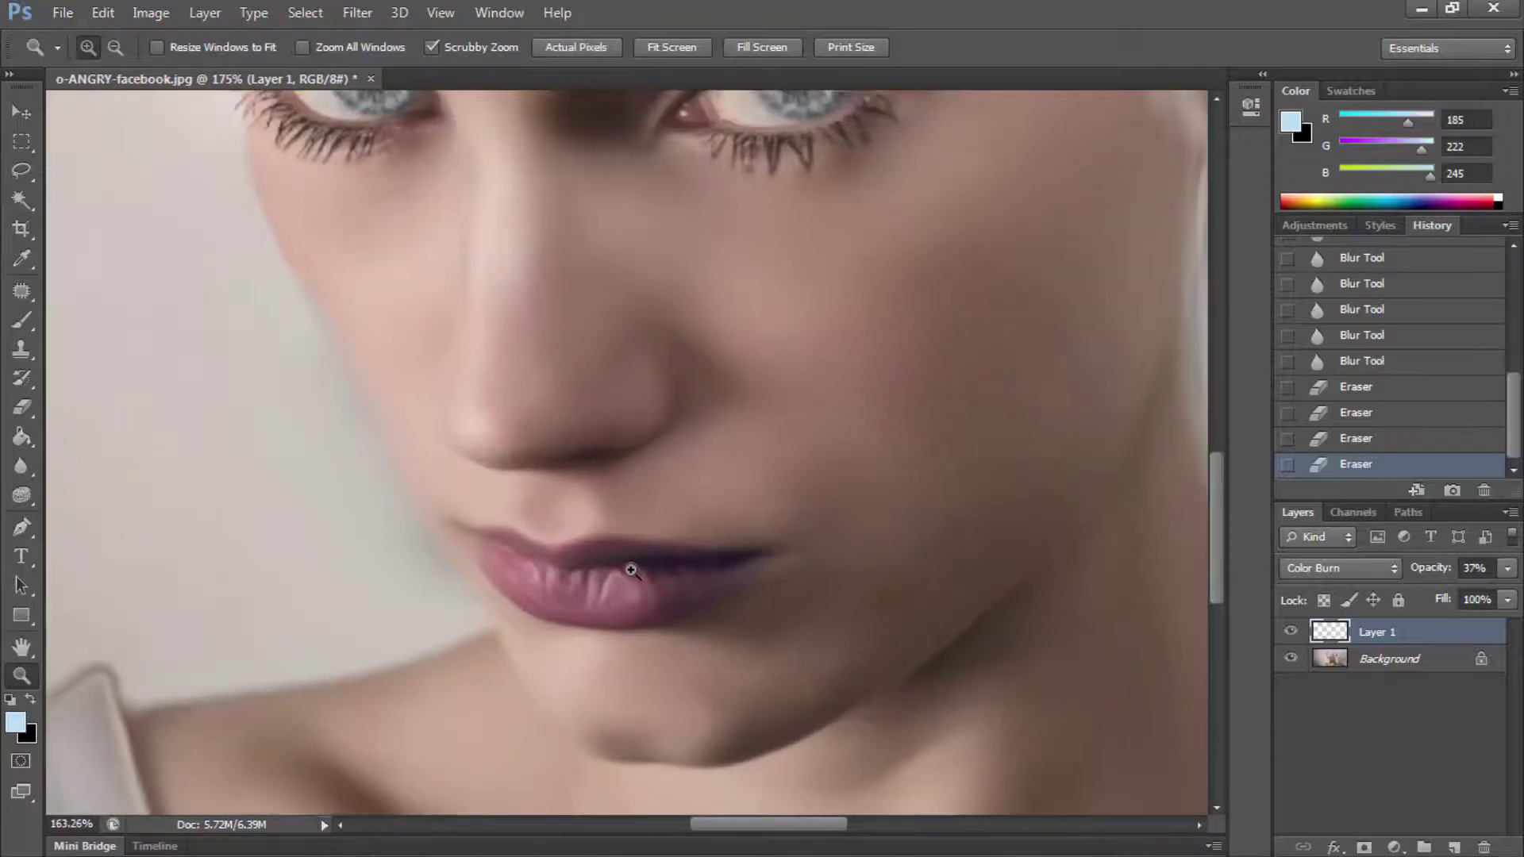
# Step: Adjust Hue, Saturation and Lightness to give the lips a muted, darker mauve
pyautogui.click(143, 19)
pyautogui.click(453, 188)
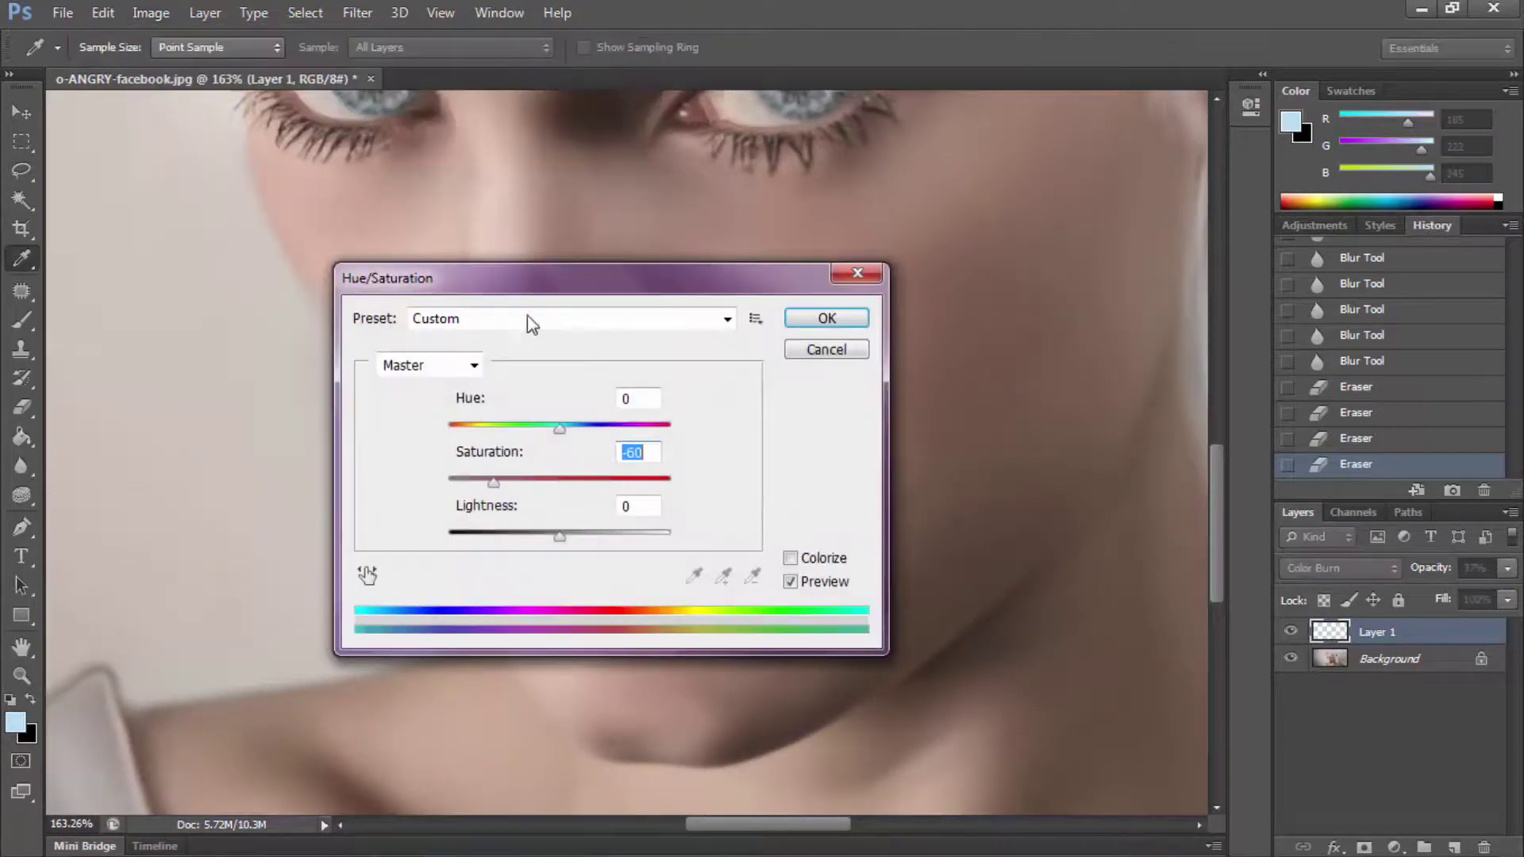
pyautogui.moveTo(527, 278); pyautogui.dragTo(1063, 344)
pyautogui.moveTo(1029, 549); pyautogui.dragTo(1105, 550)
pyautogui.moveTo(1095, 494)
pyautogui.mouseDown()
pyautogui.moveTo(1061, 496)
pyautogui.moveTo(1188, 497)
pyautogui.moveTo(1008, 488)
pyautogui.moveTo(1075, 467)
pyautogui.mouseUp()
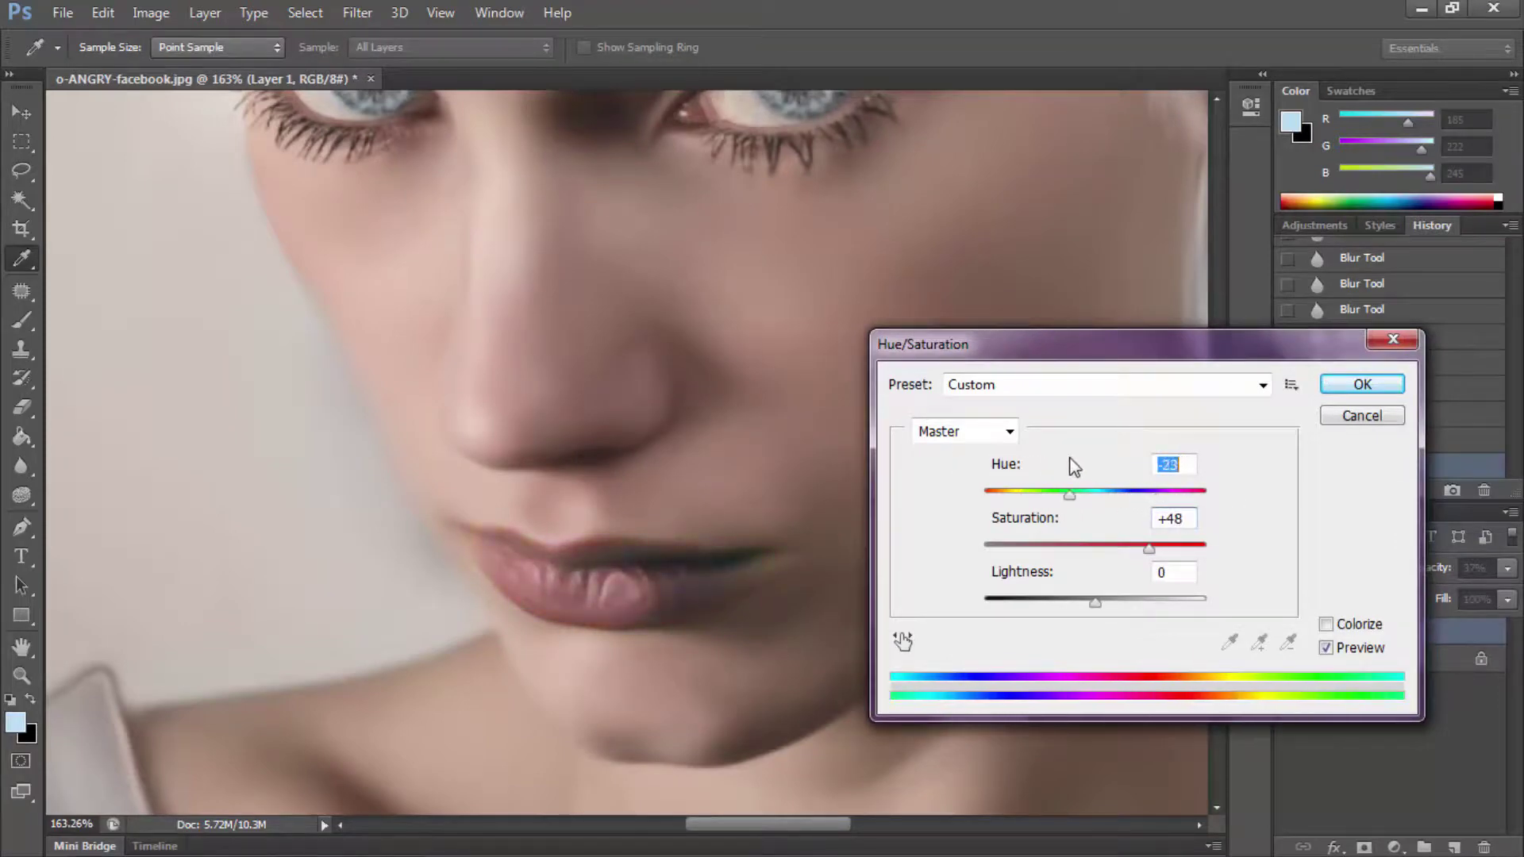
pyautogui.moveTo(1096, 603)
pyautogui.mouseDown()
pyautogui.moveTo(1048, 606)
pyautogui.moveTo(1103, 602)
pyautogui.mouseUp()
pyautogui.press('Return')
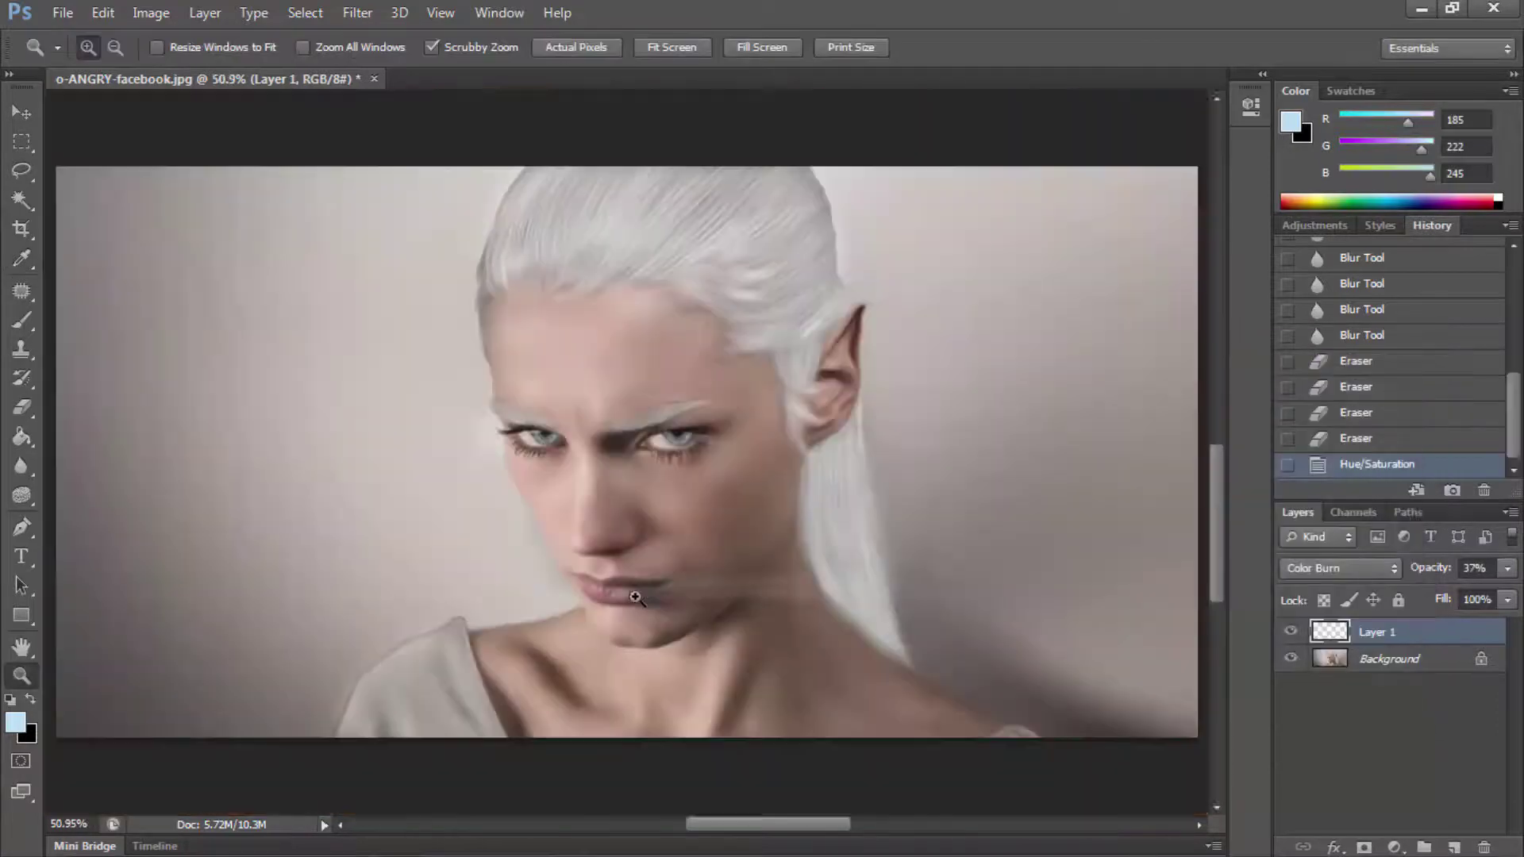
# Step: Flatten the image into a single background layer and view the whole image
pyautogui.hotkey('ctrl', '0')
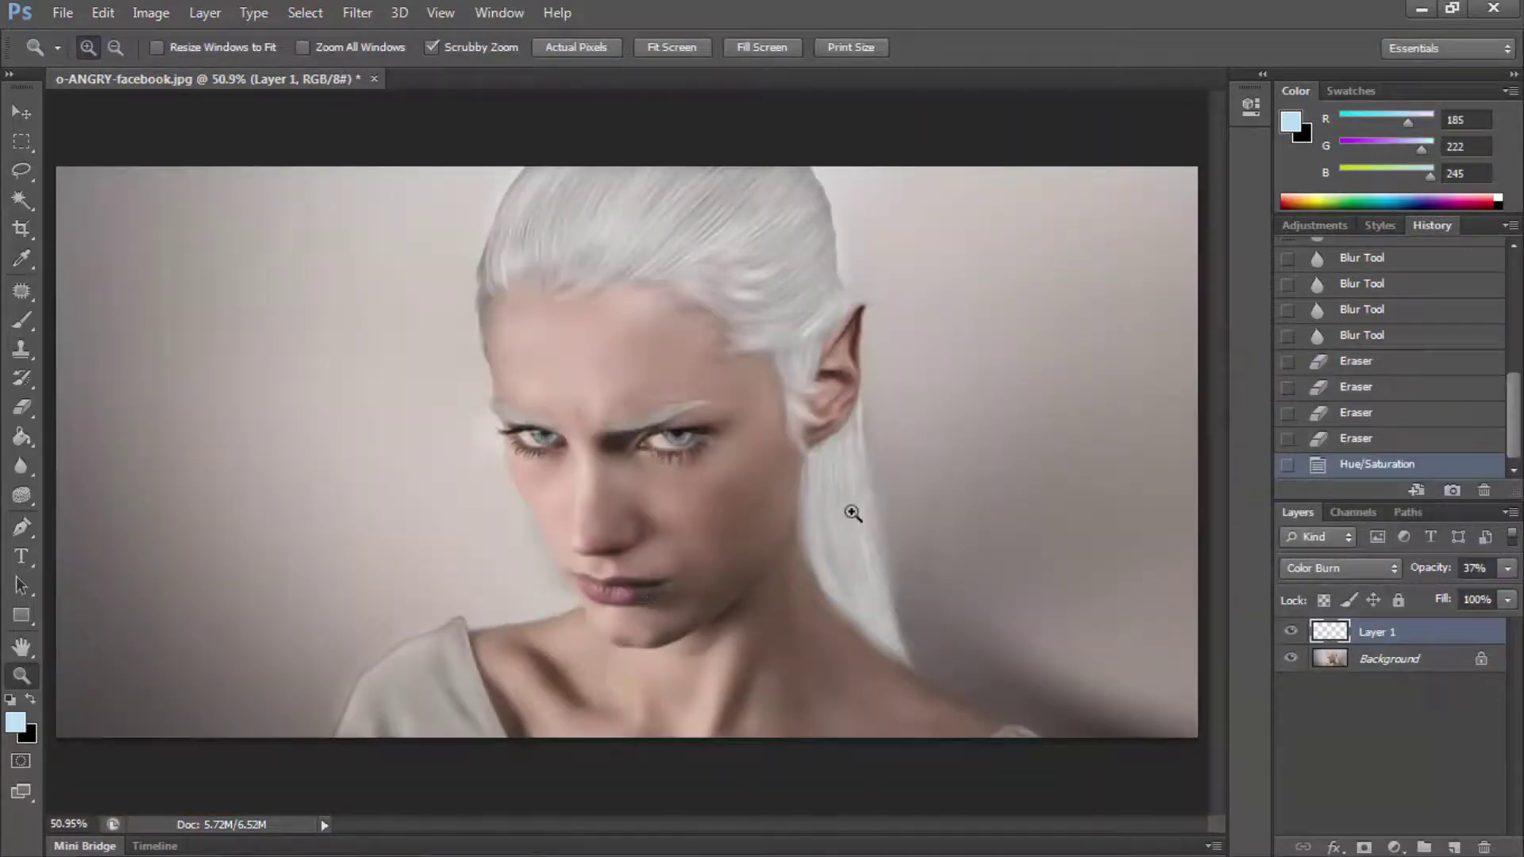
pyautogui.click(204, 13)
pyautogui.click(238, 740)
pyautogui.moveTo(746, 476); pyautogui.dragTo(783, 476)
pyautogui.hotkey('ctrl', '0')
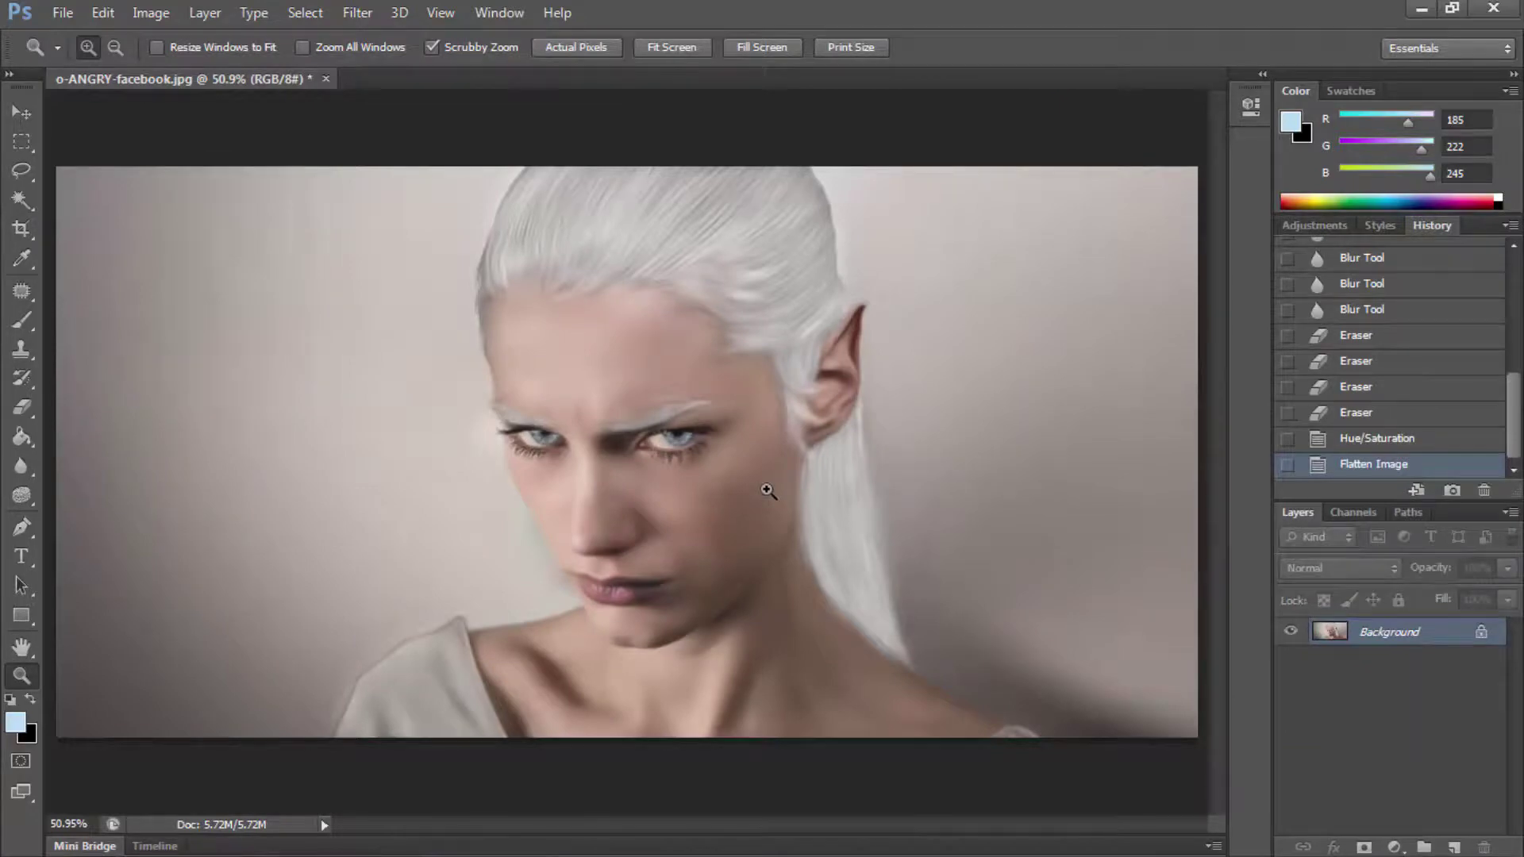
# Step: Place the JE130 necklace image, shrink it to about 87%, and move it onto the forehead
pyautogui.click(194, 825)
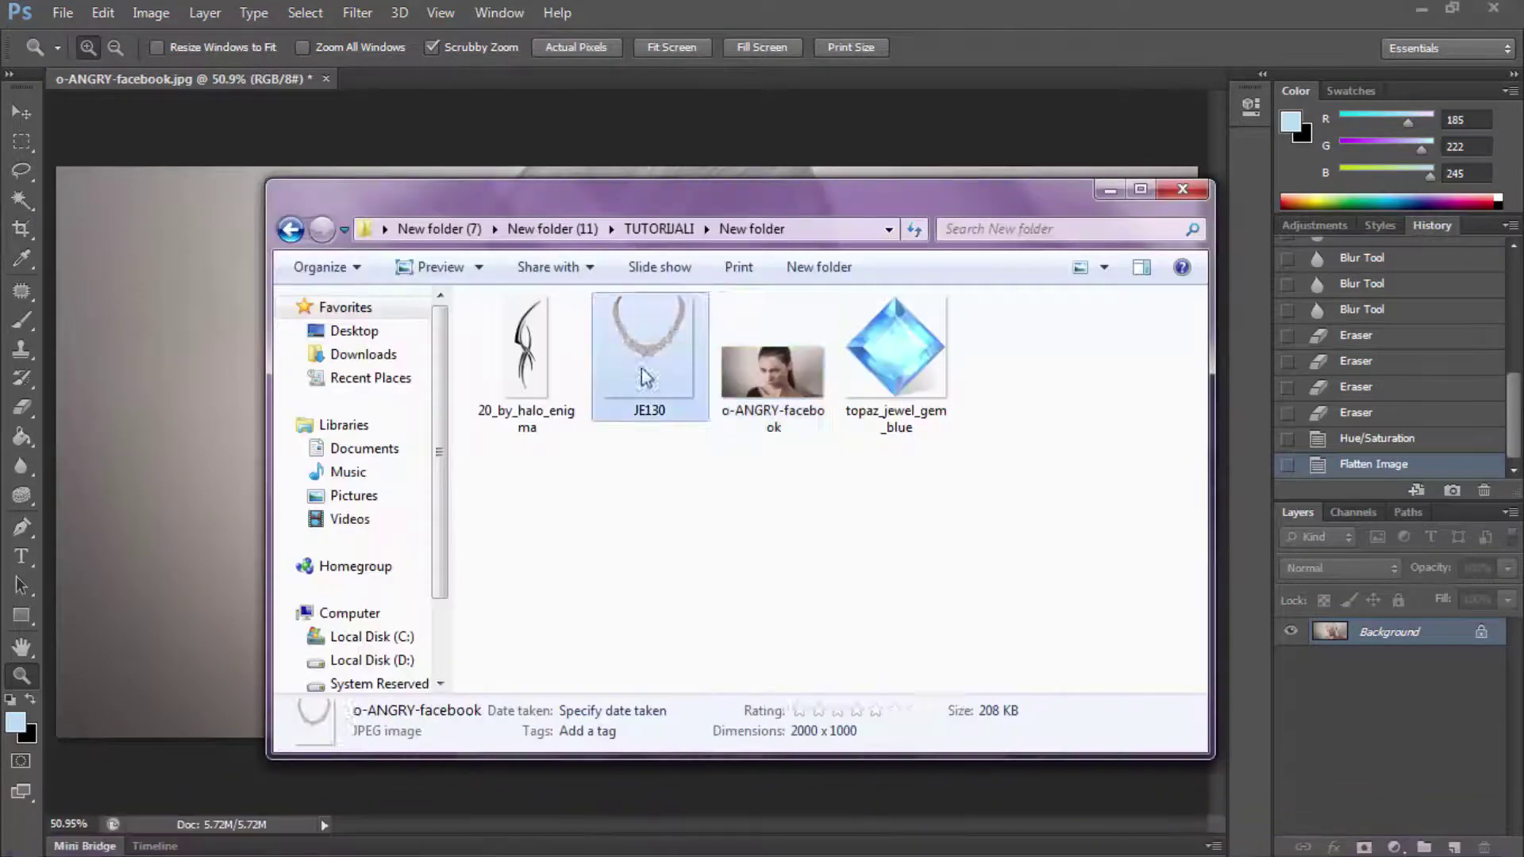
pyautogui.moveTo(646, 374); pyautogui.dragTo(626, 276)
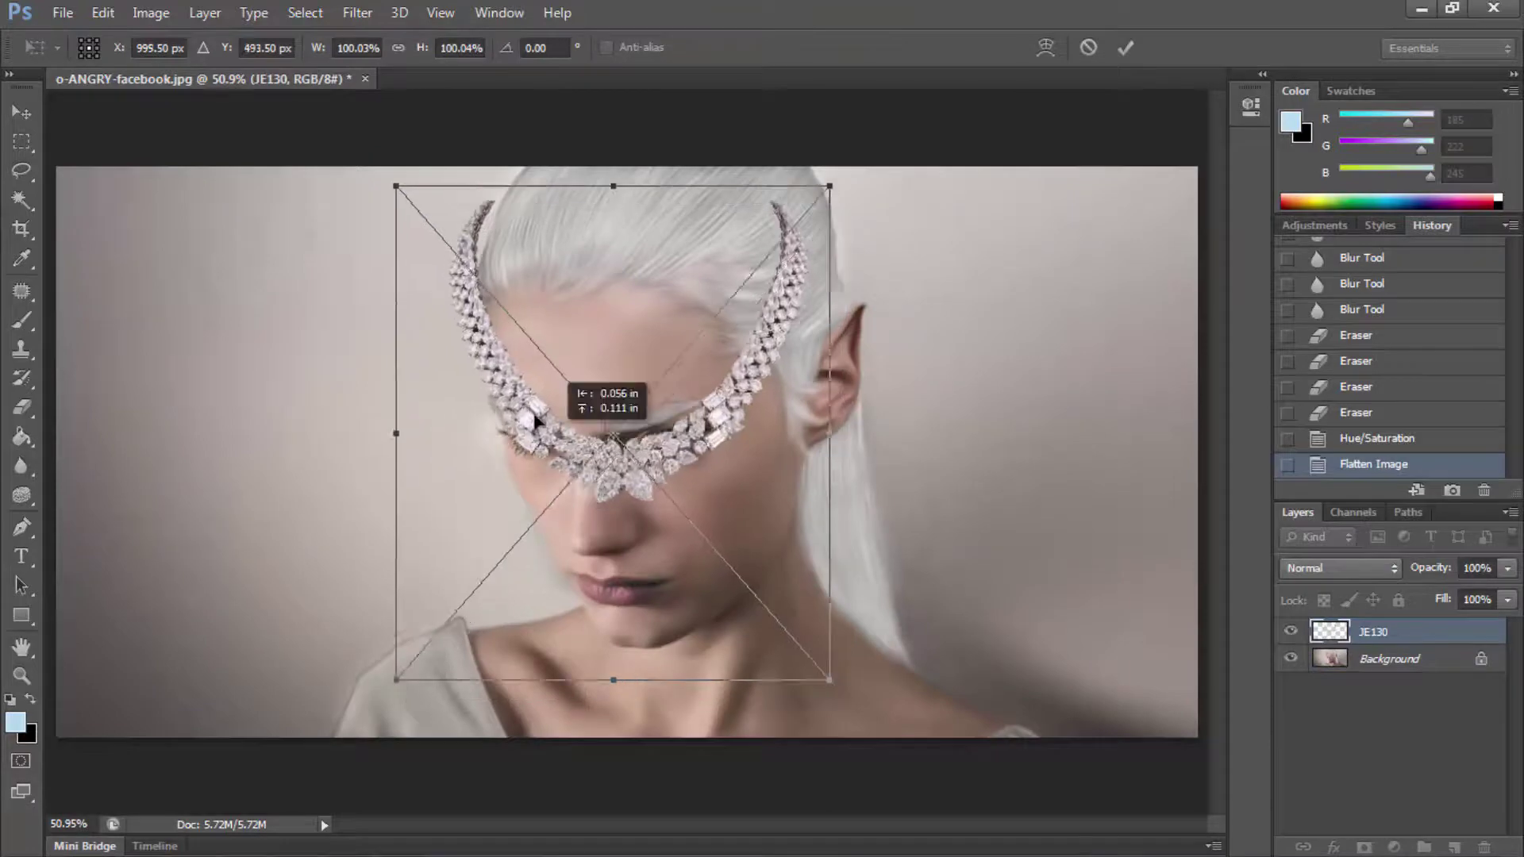
pyautogui.moveTo(575, 469); pyautogui.dragTo(545, 340)
pyautogui.moveTo(665, 282); pyautogui.dragTo(688, 254)
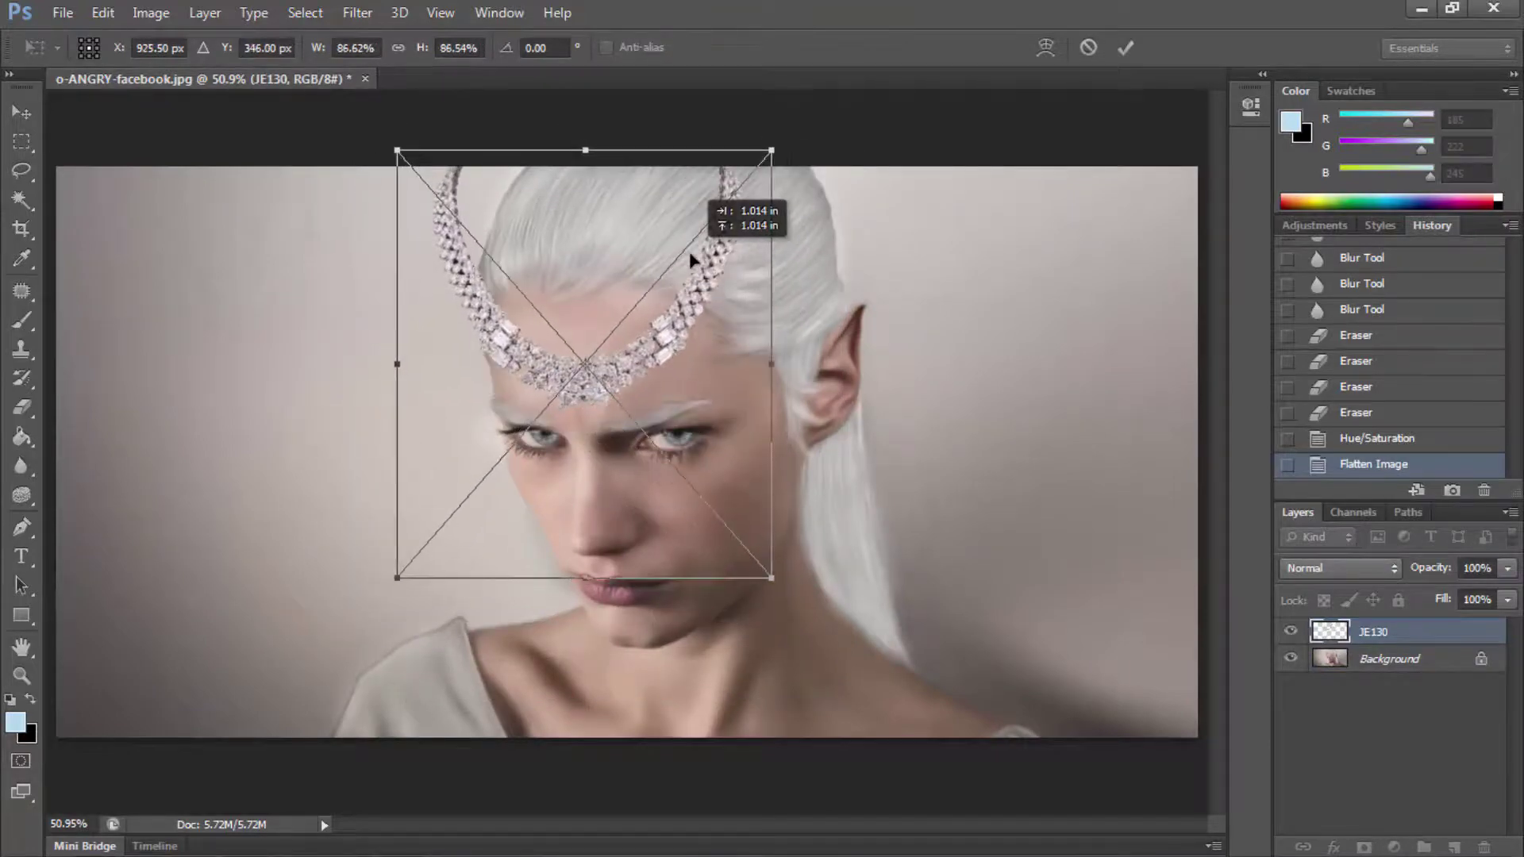
# Step: Warp the necklace into a circlet arching over the forehead, its ends curving into the hair
pyautogui.rightClick(674, 308)
pyautogui.click(721, 507)
pyautogui.moveTo(759, 156)
pyautogui.mouseDown()
pyautogui.moveTo(875, 205)
pyautogui.moveTo(976, 217)
pyautogui.moveTo(952, 200)
pyautogui.mouseUp()
pyautogui.moveTo(786, 303); pyautogui.dragTo(663, 345)
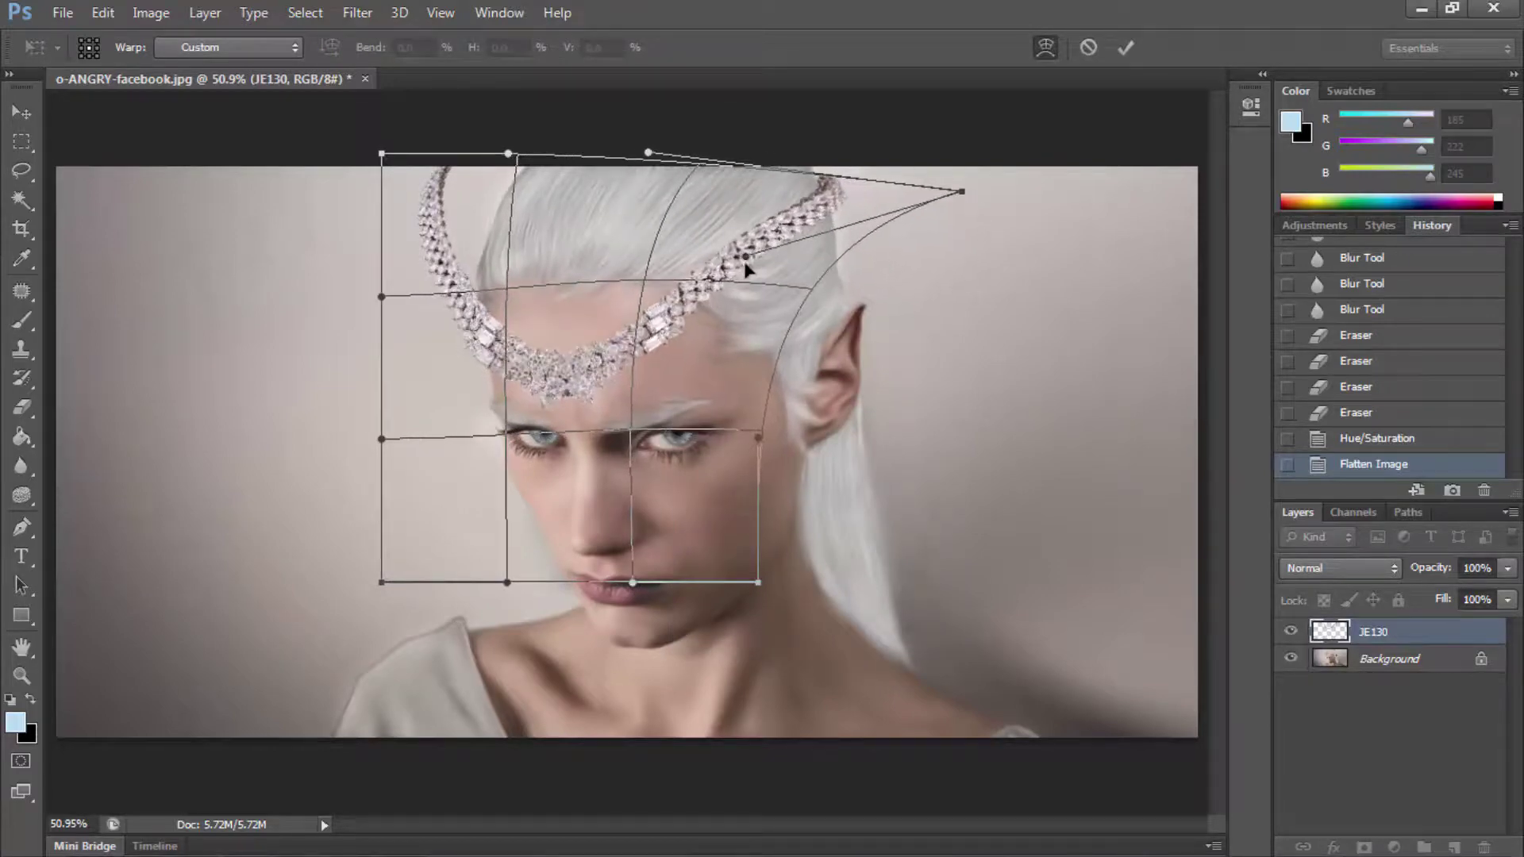
pyautogui.moveTo(578, 399); pyautogui.dragTo(547, 373)
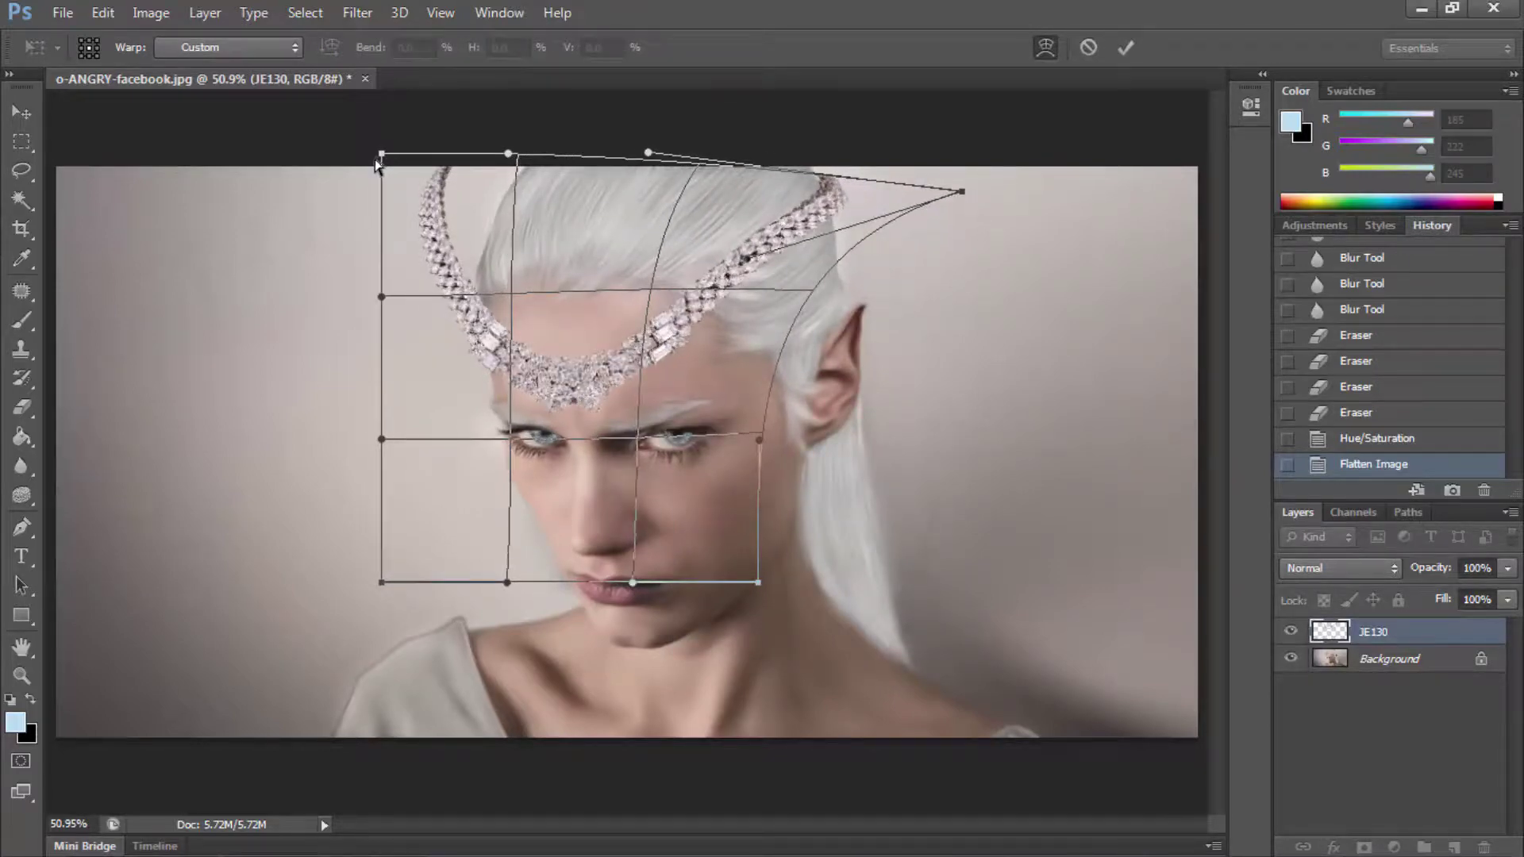
pyautogui.moveTo(376, 162); pyautogui.dragTo(490, 222)
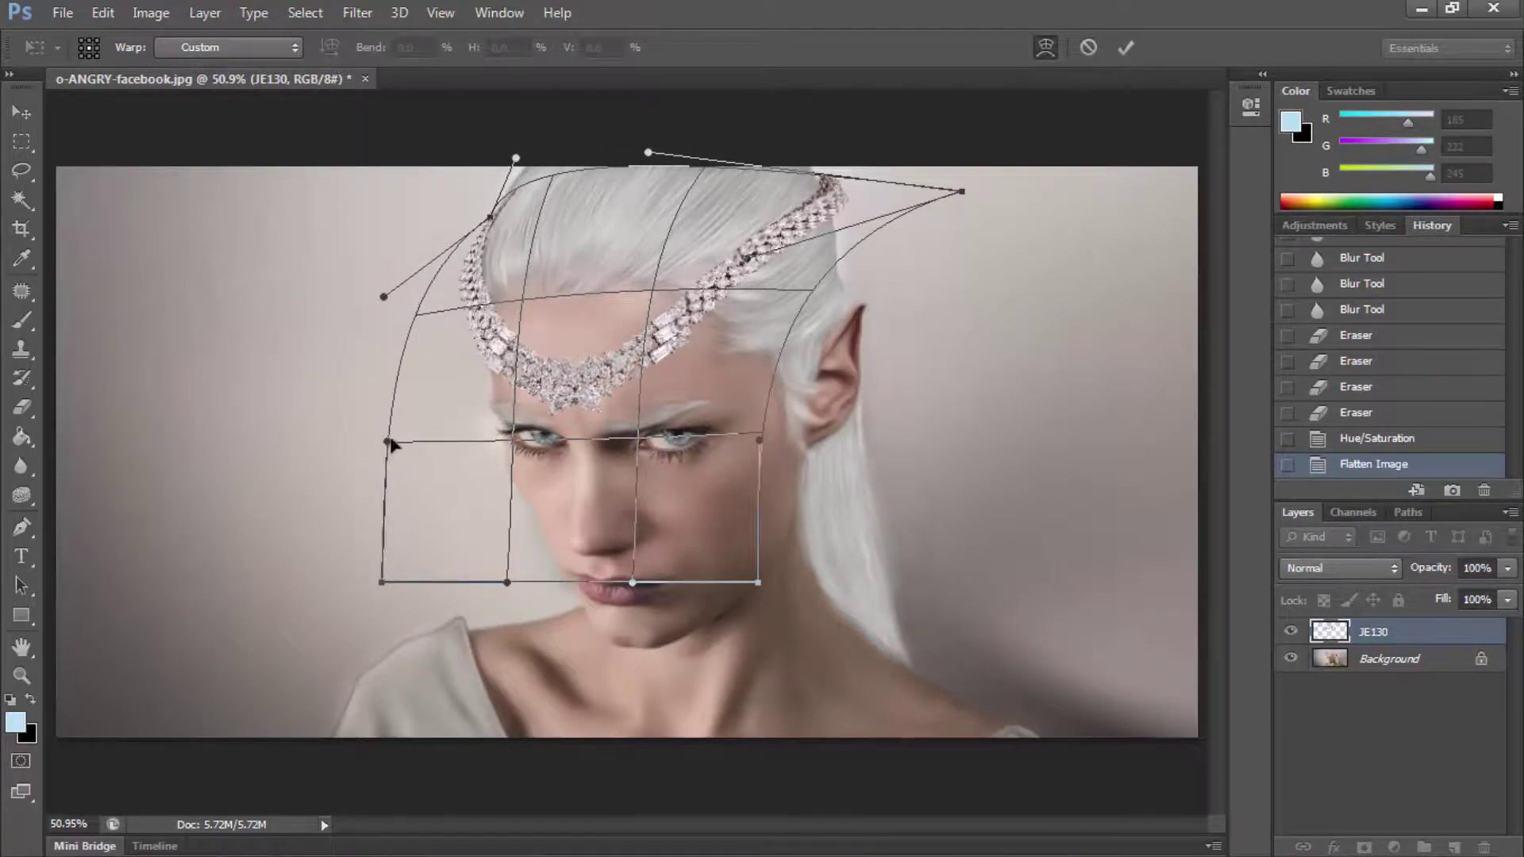
pyautogui.moveTo(392, 446); pyautogui.dragTo(452, 432)
pyautogui.moveTo(459, 311); pyautogui.dragTo(580, 392)
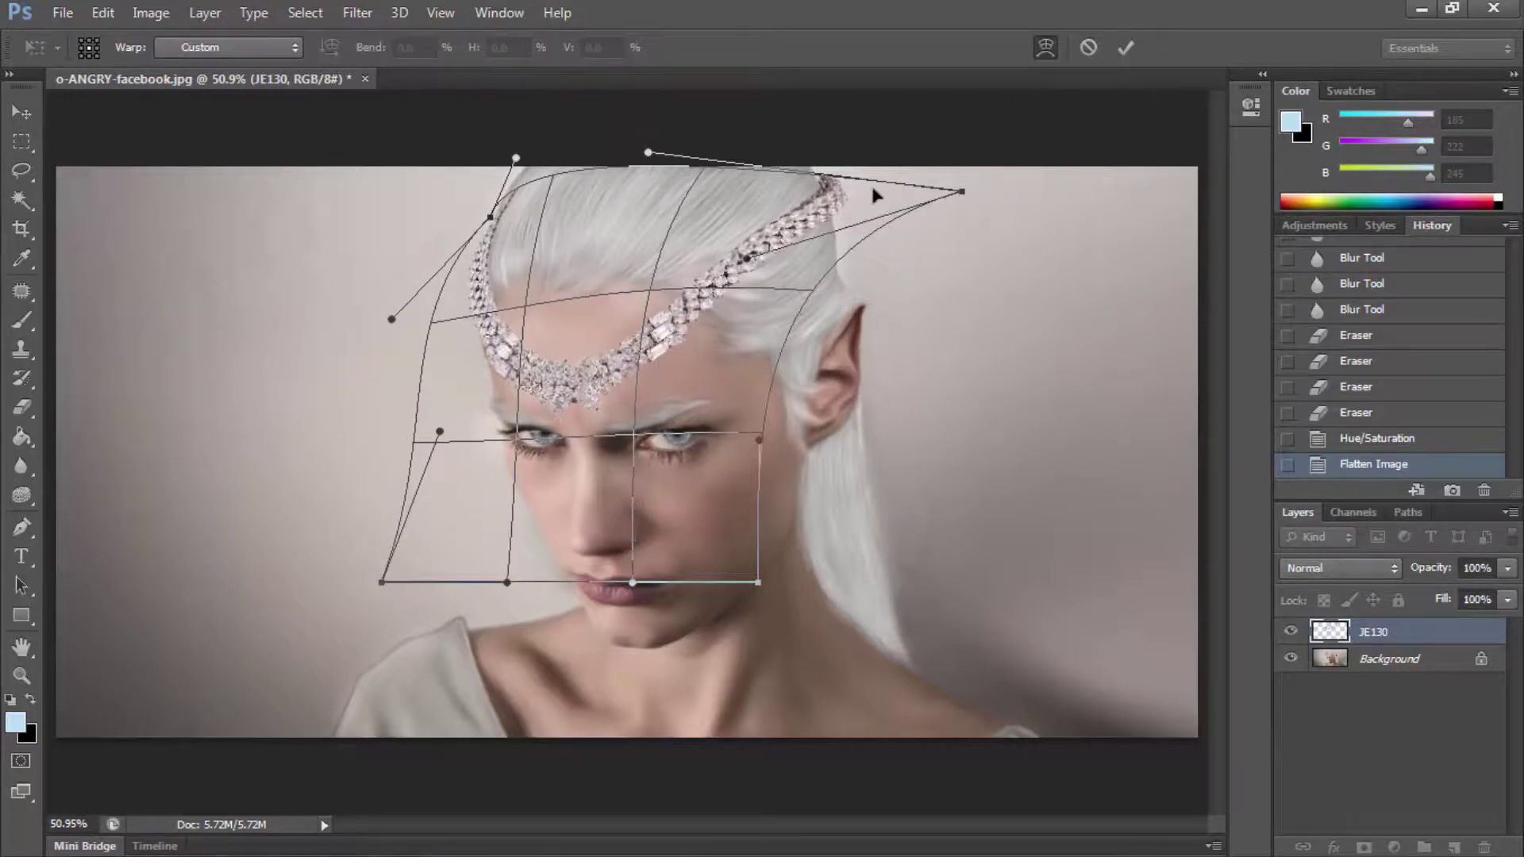
pyautogui.moveTo(874, 195); pyautogui.dragTo(856, 215)
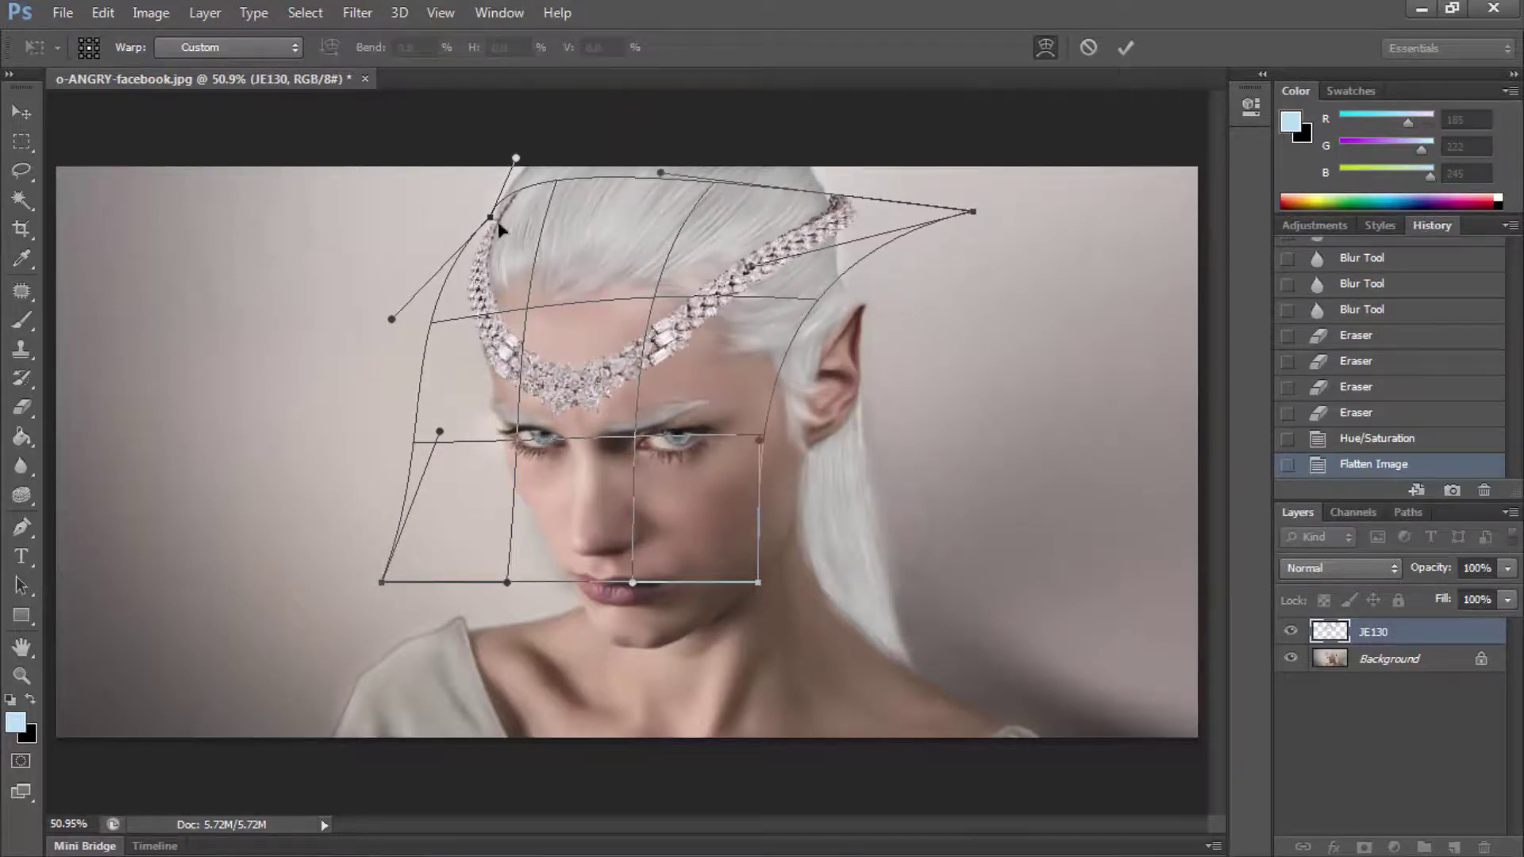
pyautogui.moveTo(500, 254)
pyautogui.mouseDown()
pyautogui.moveTo(505, 383)
pyautogui.moveTo(455, 368)
pyautogui.moveTo(570, 399)
pyautogui.mouseUp()
pyautogui.press('Return')
# Step: Rasterize the circlet layer and try erasing the stray strand at its left end, then undo it
pyautogui.press('z')
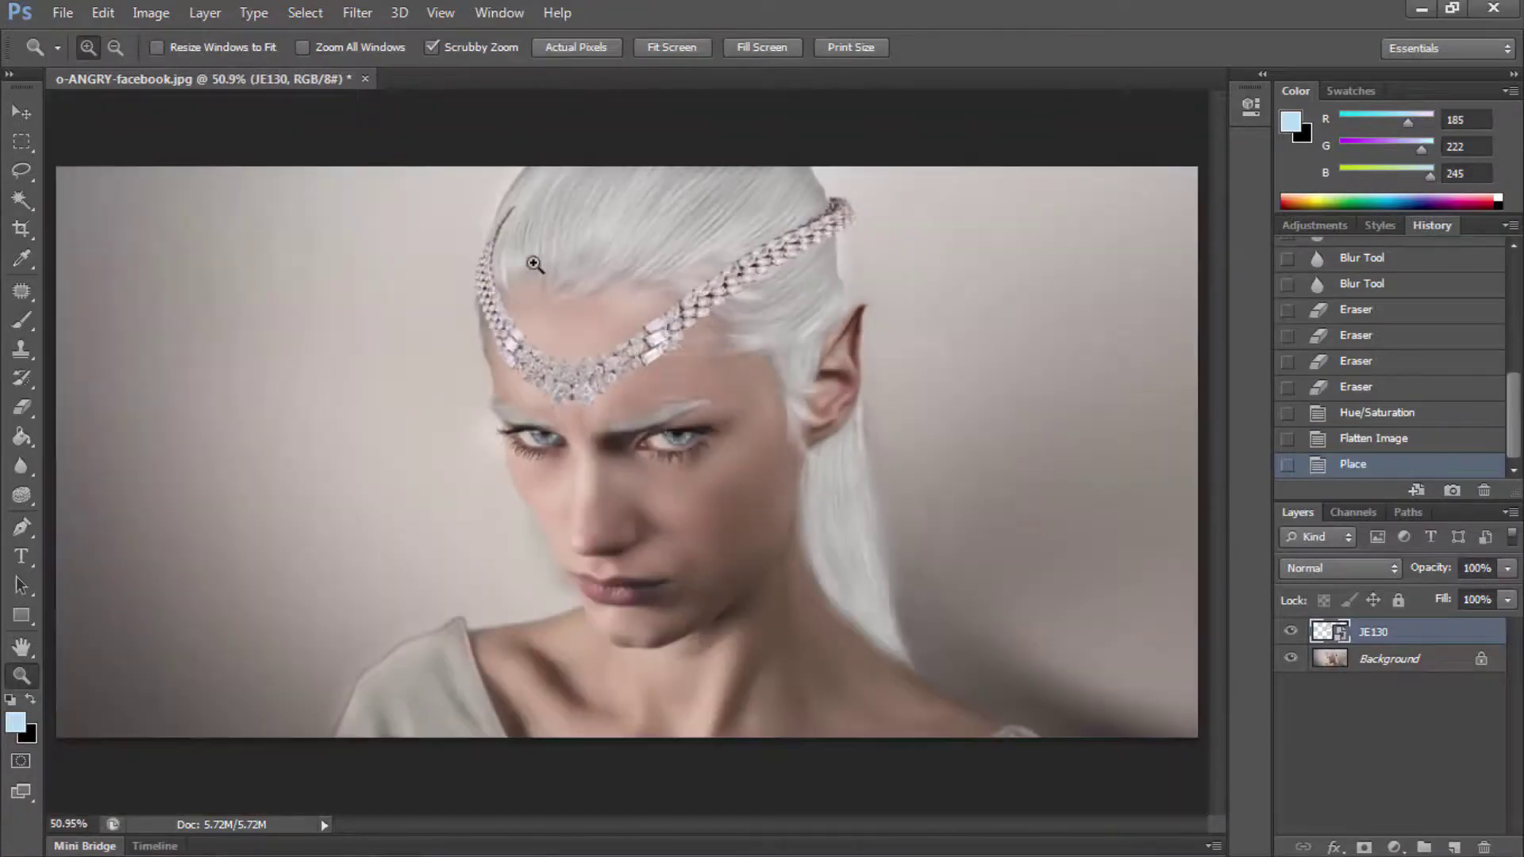
pyautogui.moveTo(534, 264); pyautogui.dragTo(603, 266)
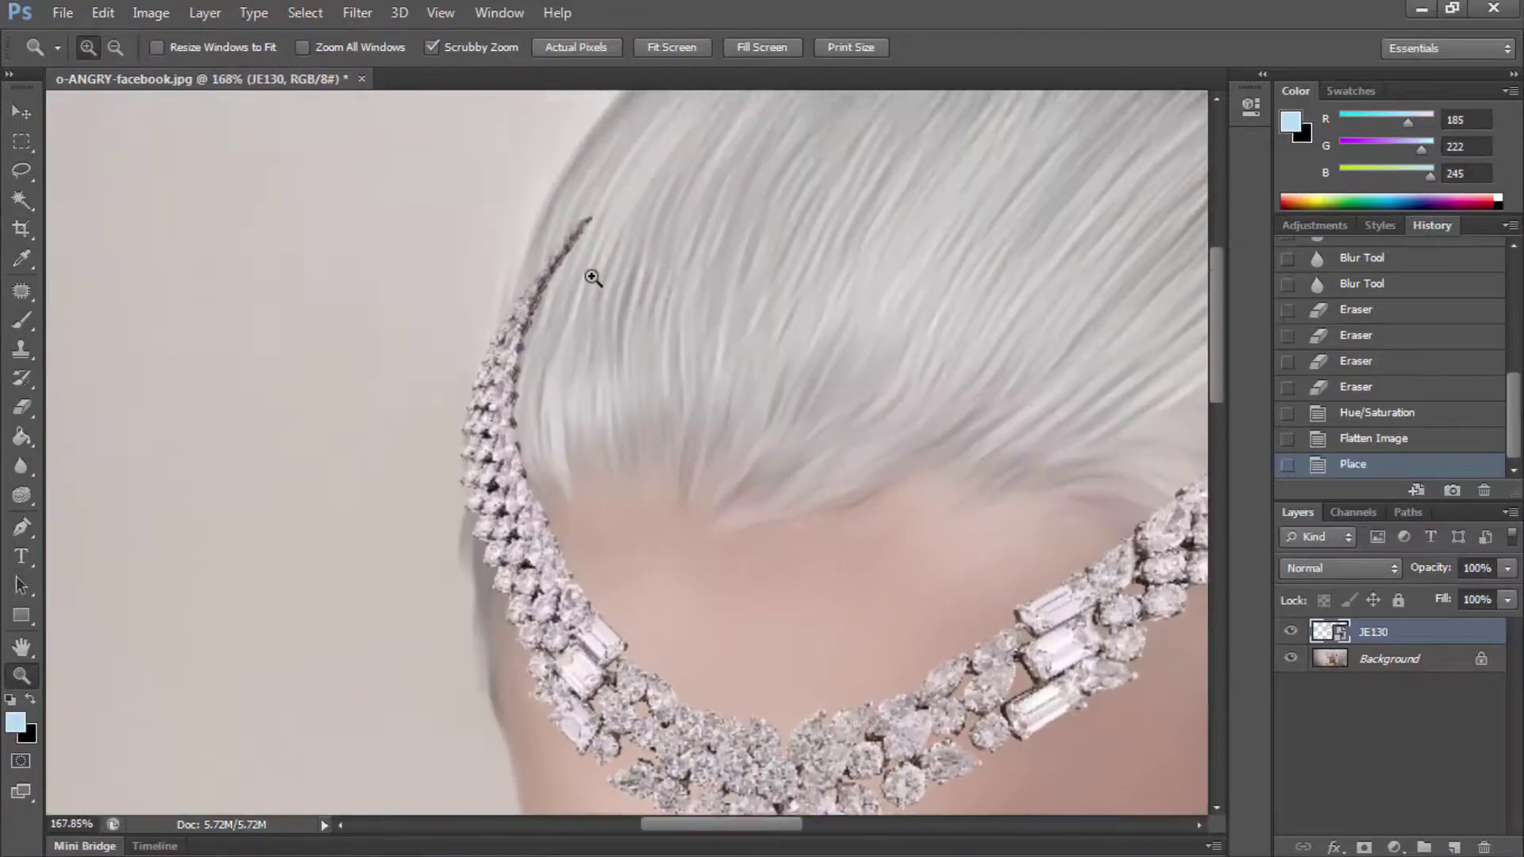
pyautogui.scroll(1, 603, 317)
pyautogui.press('e')
pyautogui.click(579, 312)
pyautogui.press('Return')
pyautogui.rightClick(695, 370)
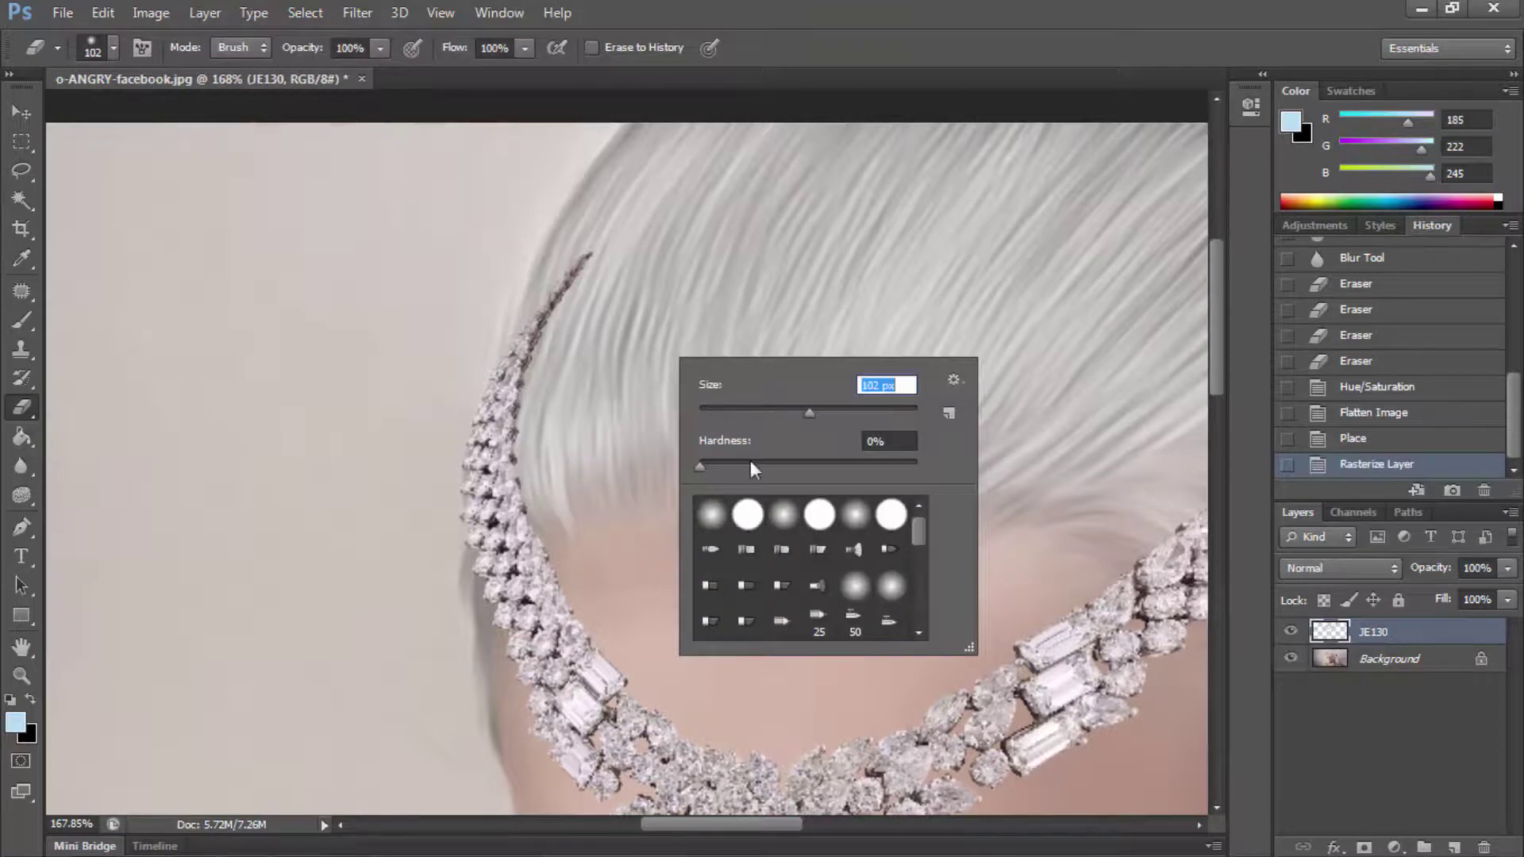
pyautogui.moveTo(612, 255)
pyautogui.mouseDown()
pyautogui.moveTo(612, 435)
pyautogui.moveTo(594, 395)
pyautogui.moveTo(620, 330)
pyautogui.moveTo(596, 442)
pyautogui.moveTo(627, 452)
pyautogui.moveTo(588, 407)
pyautogui.moveTo(595, 357)
pyautogui.mouseUp()
pyautogui.hotkey('ctrl', 'z')
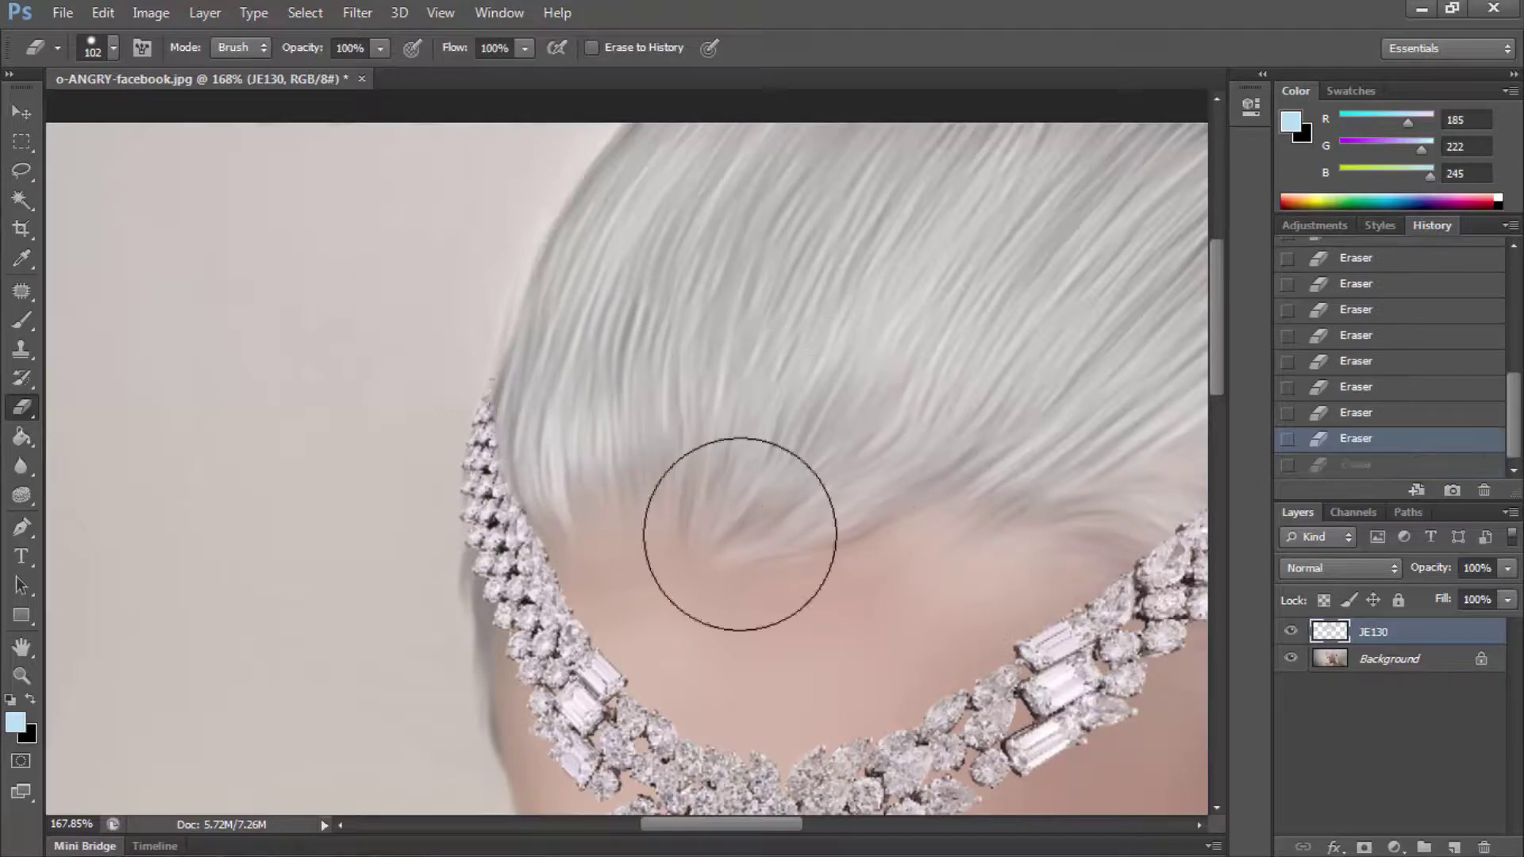
# Step: Test-erase the circlet's right end by the hair, then step back and fit the image on screen
pyautogui.press('z')
pyautogui.hotkey('ctrl', '0')
pyautogui.moveTo(777, 317)
pyautogui.mouseDown()
pyautogui.moveTo(802, 315)
pyautogui.moveTo(742, 340)
pyautogui.mouseUp()
pyautogui.click(22, 410)
pyautogui.rightClick(630, 432)
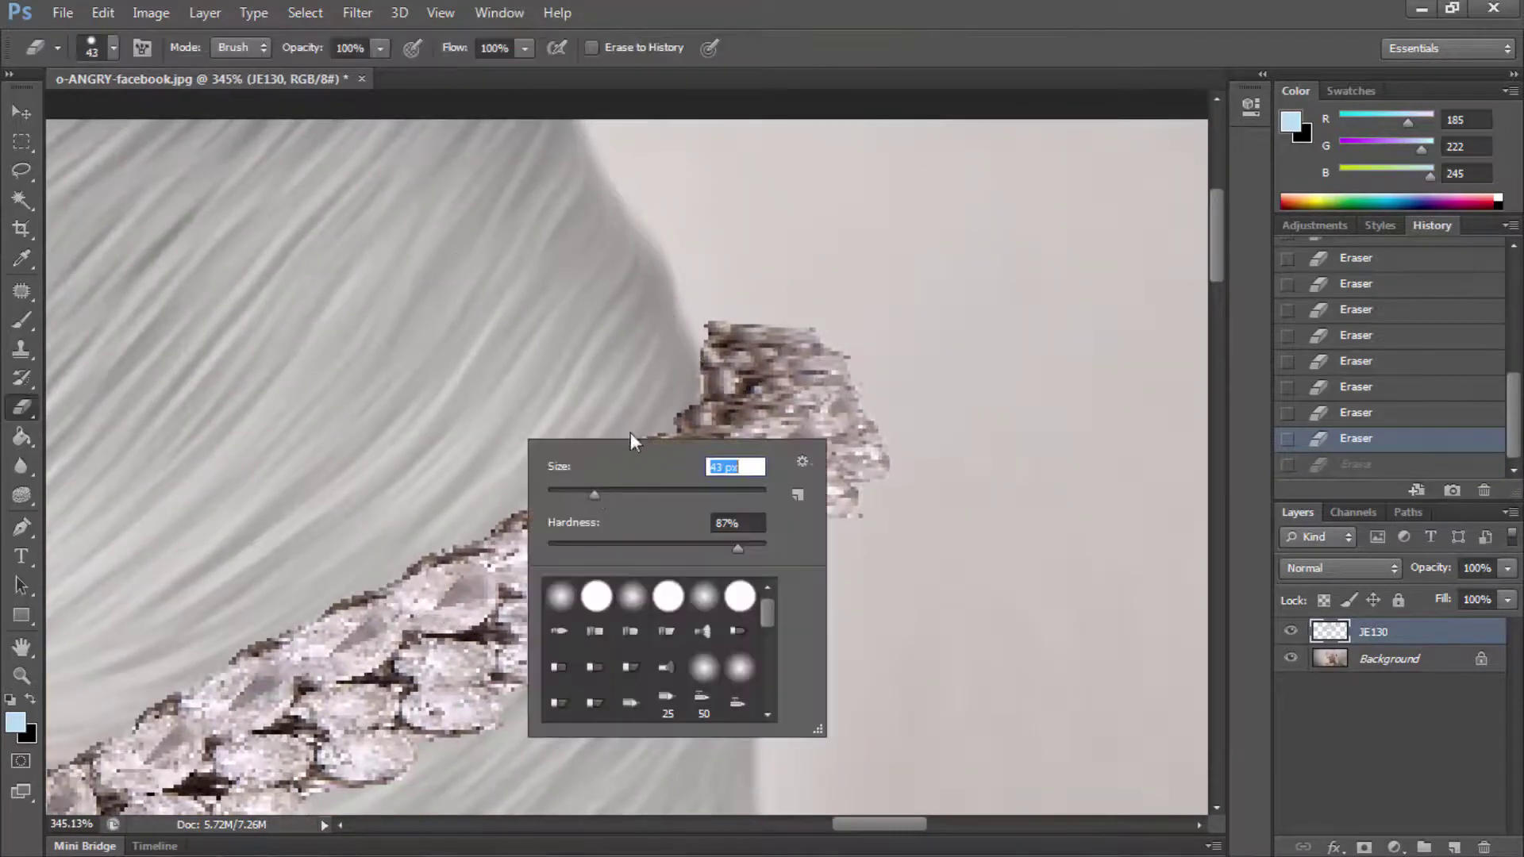
pyautogui.click(629, 411)
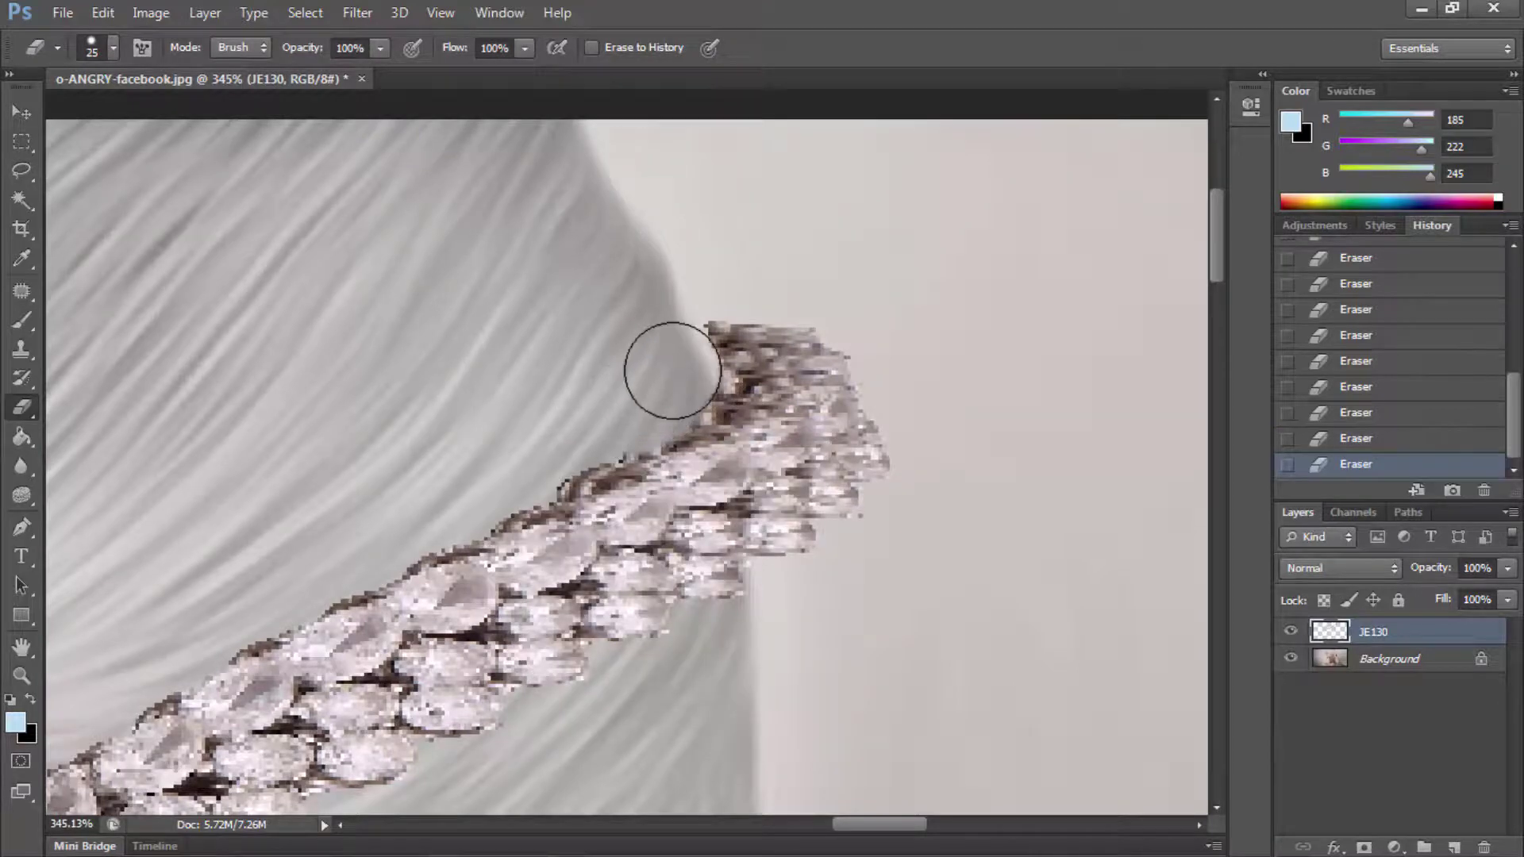
pyautogui.click(1355, 438)
pyautogui.click(22, 675)
pyautogui.rightClick(385, 565)
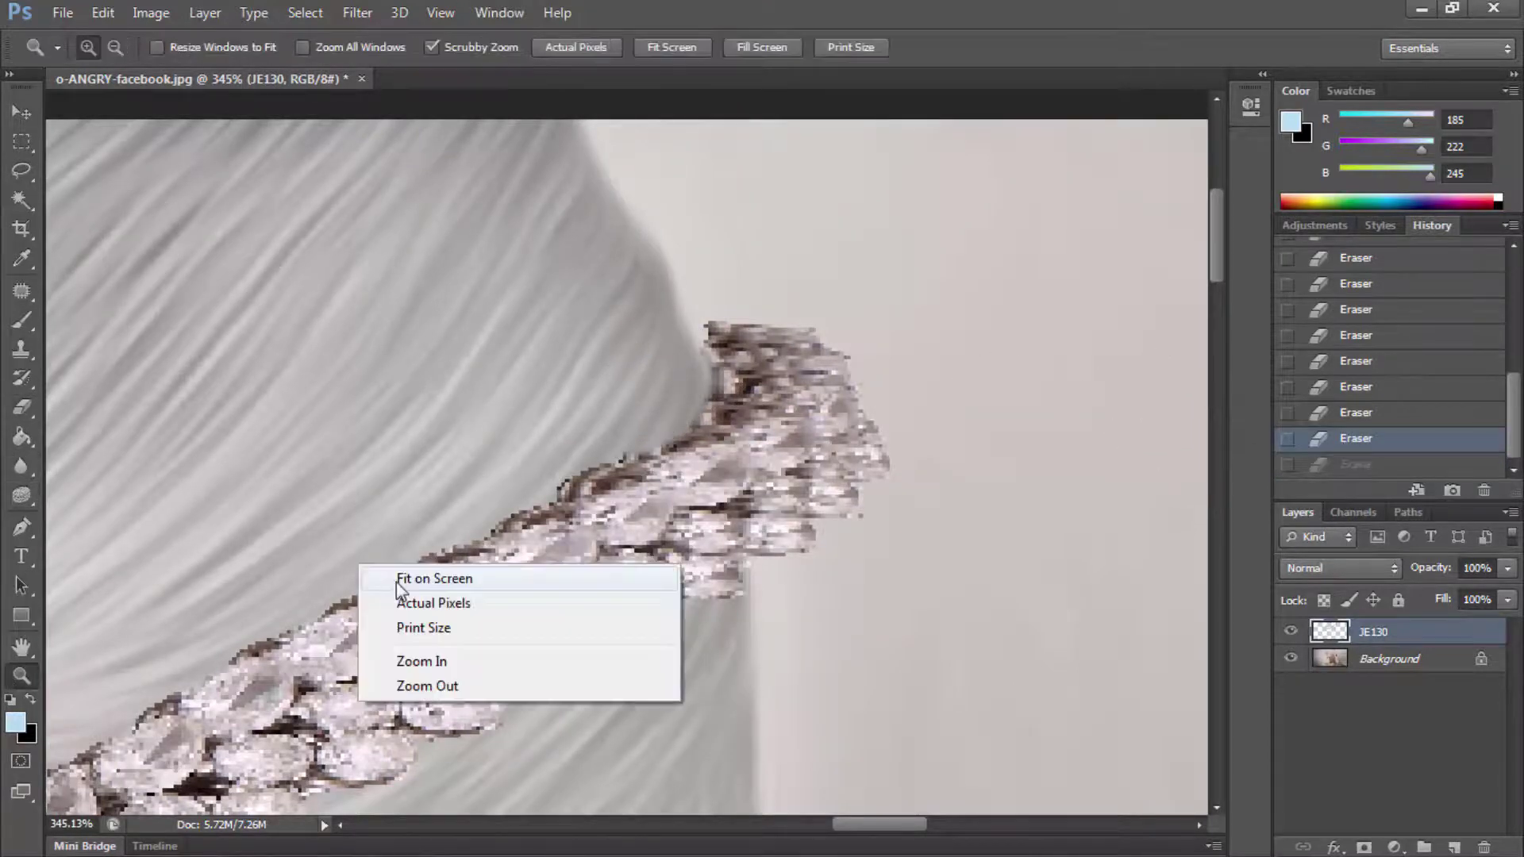
pyautogui.click(421, 578)
# Step: Warp the circlet's right end to bend along the hair
pyautogui.press('v')
pyautogui.rightClick(408, 365)
pyautogui.click(518, 556)
pyautogui.rightClick(517, 541)
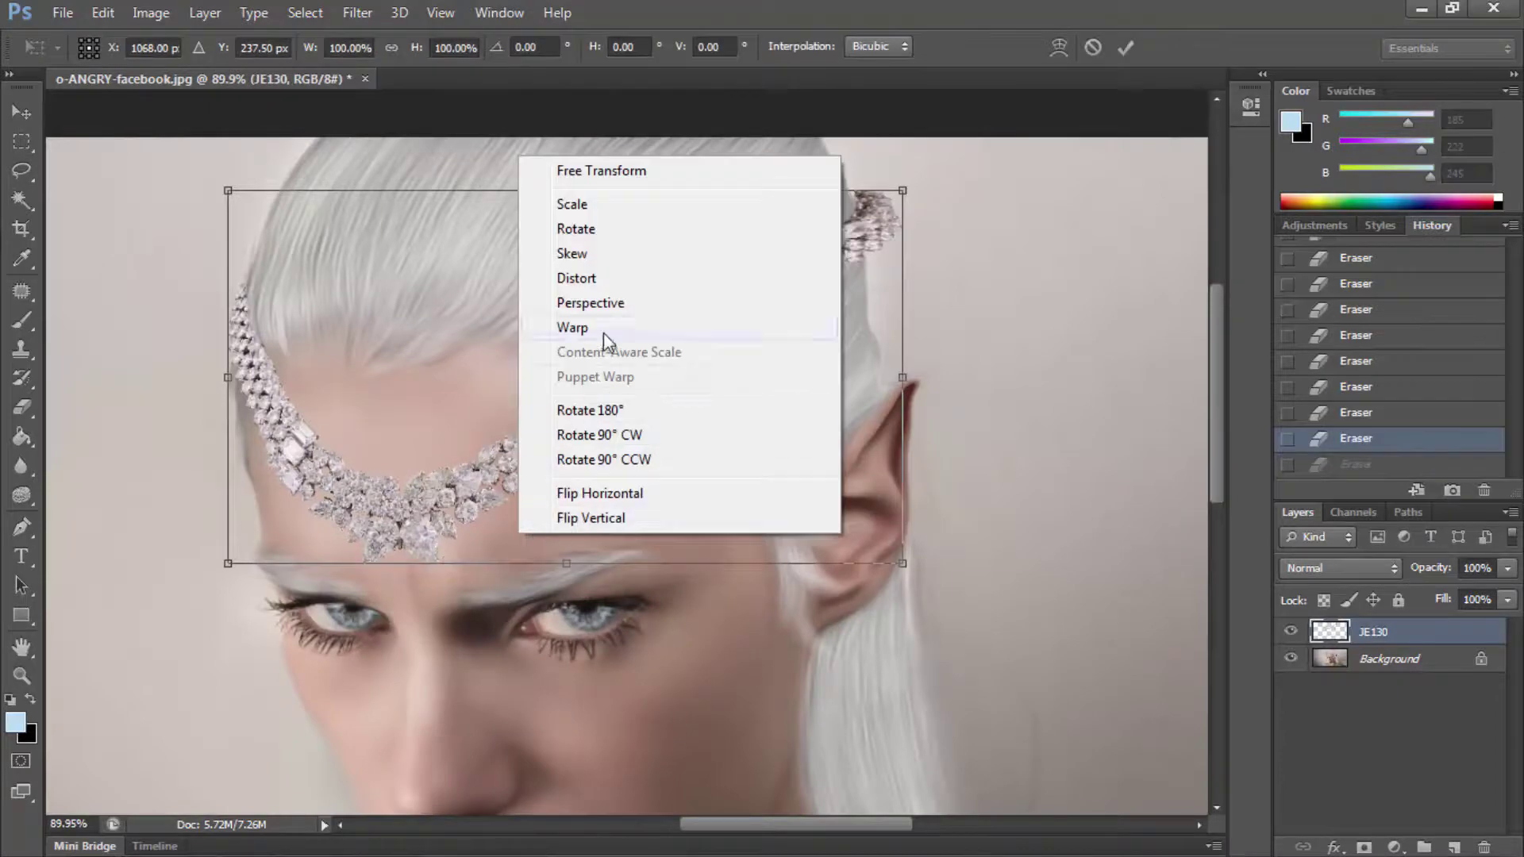
pyautogui.click(603, 332)
pyautogui.moveTo(903, 191); pyautogui.dragTo(840, 194)
pyautogui.press('Return')
# Step: Erase the circlet edges overlapping the hair at the right end
pyautogui.press('z')
pyautogui.press('e')
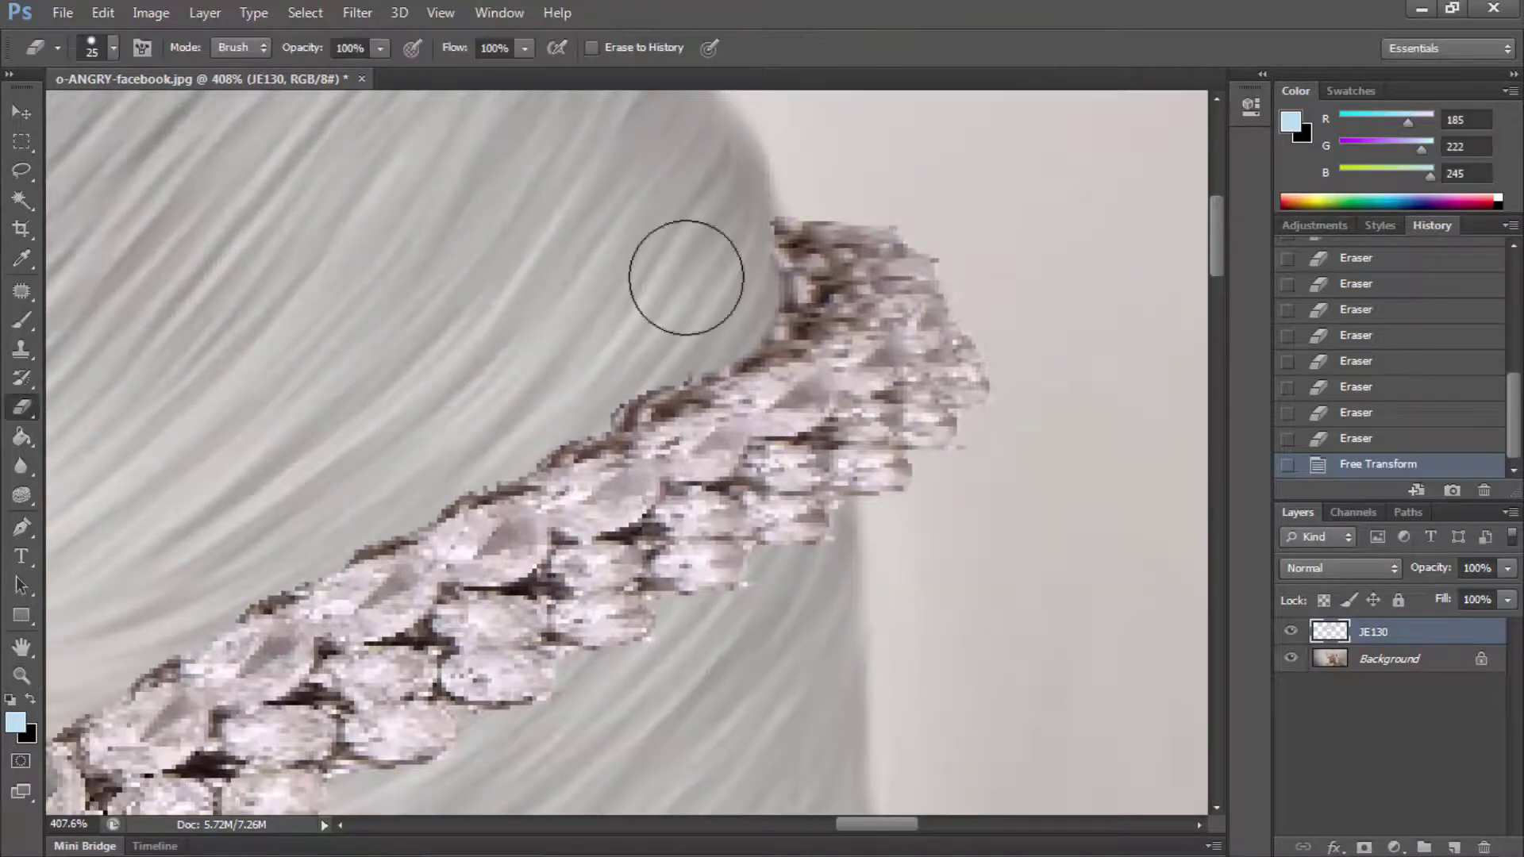
pyautogui.moveTo(685, 277)
pyautogui.mouseDown()
pyautogui.moveTo(745, 262)
pyautogui.moveTo(725, 231)
pyautogui.moveTo(754, 254)
pyautogui.mouseUp()
pyautogui.moveTo(739, 238); pyautogui.dragTo(762, 302)
pyautogui.moveTo(715, 318); pyautogui.dragTo(679, 313)
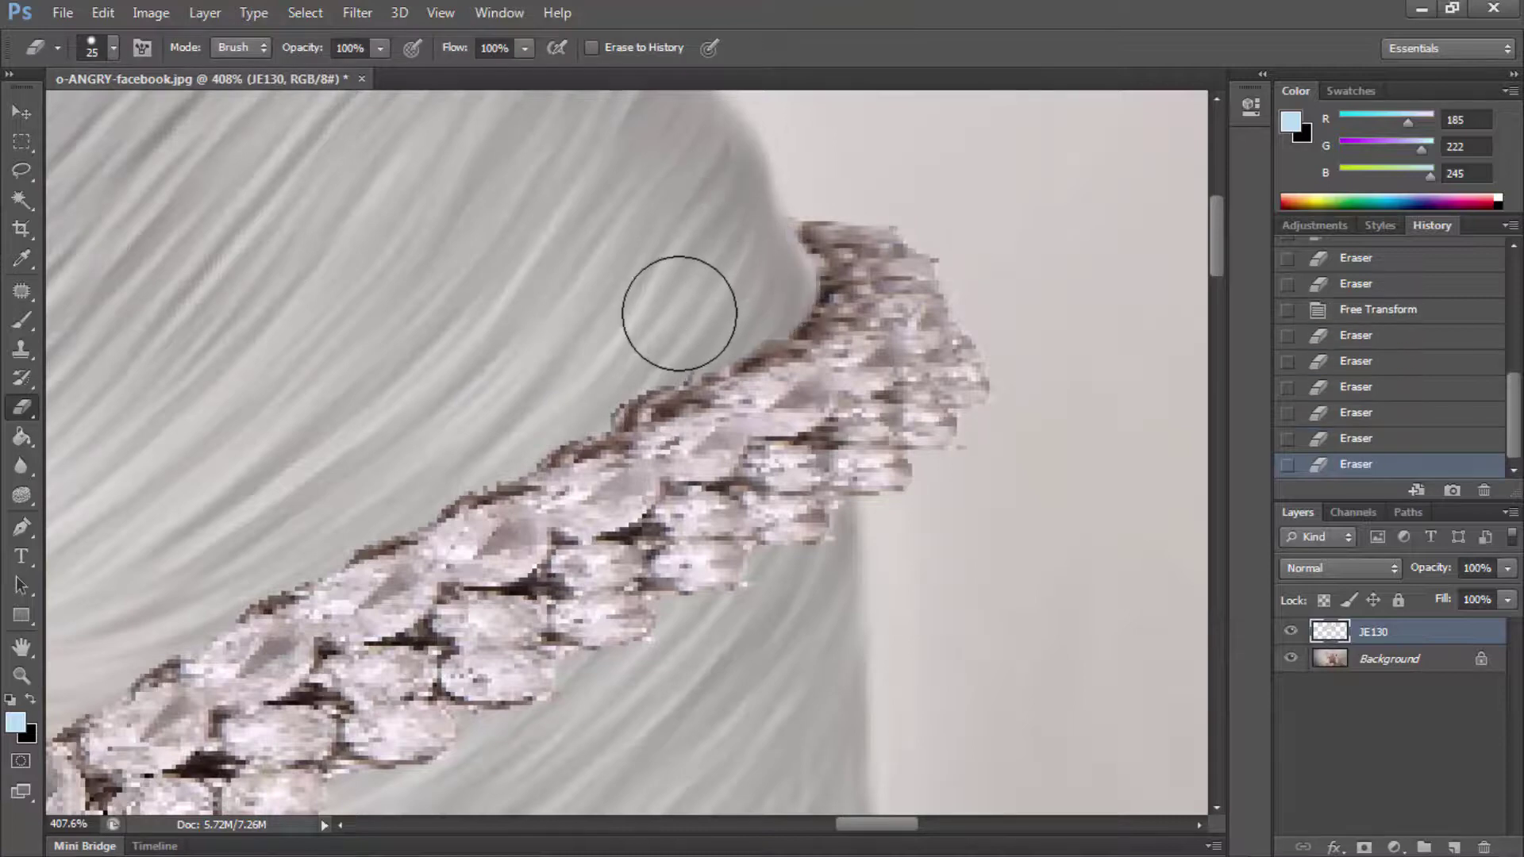
pyautogui.click(21, 676)
pyautogui.hotkey('ctrl', '0')
pyautogui.moveTo(516, 239); pyautogui.dragTo(585, 300)
pyautogui.rightClick(533, 303)
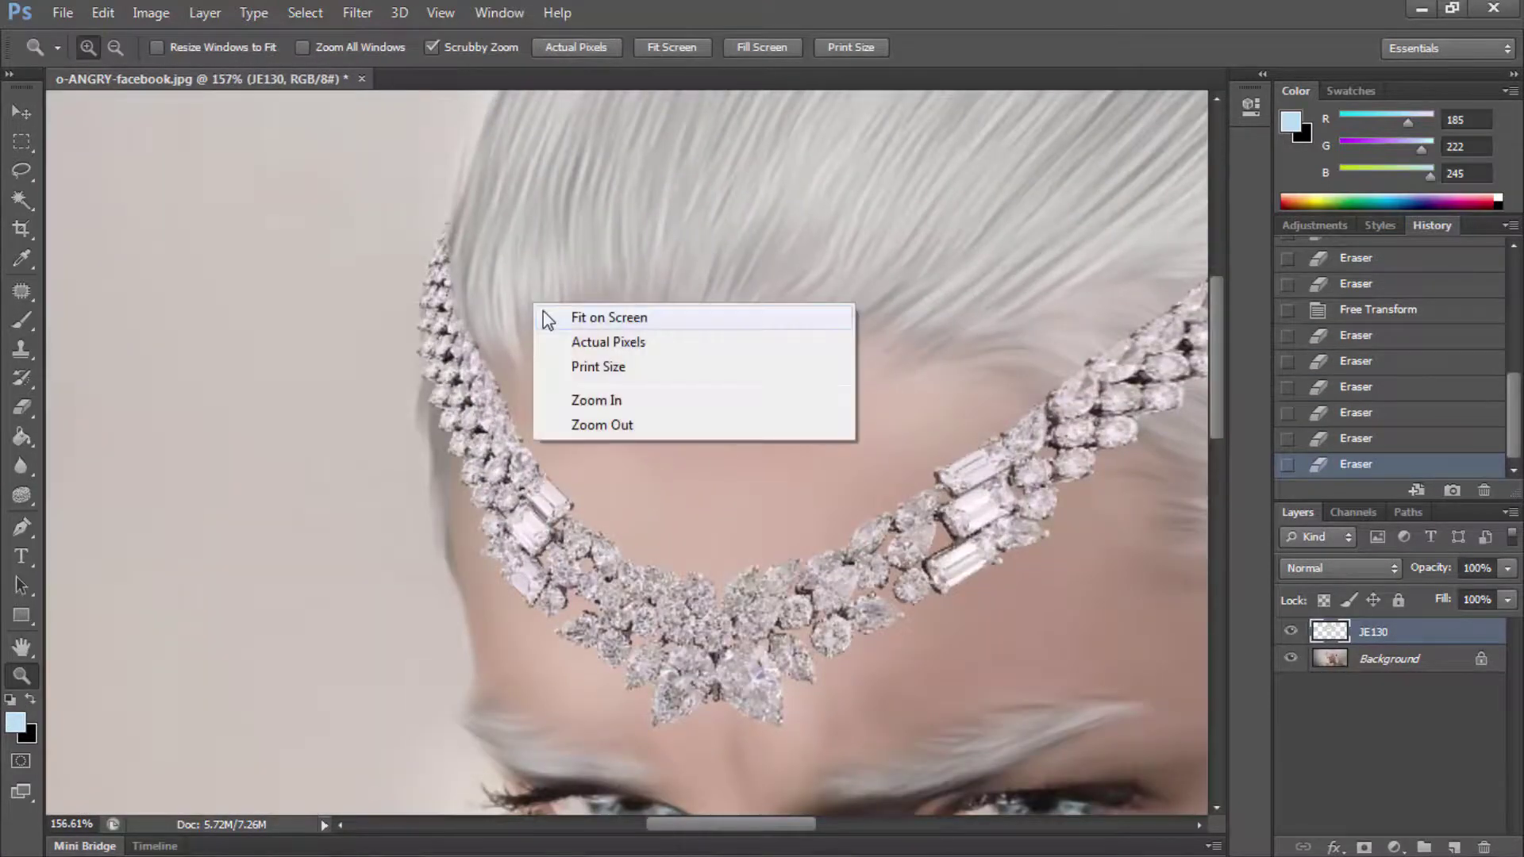
pyautogui.click(587, 316)
# Step: Try a first drop shadow on the circlet layer, then undo it
pyautogui.doubleClick(1338, 639)
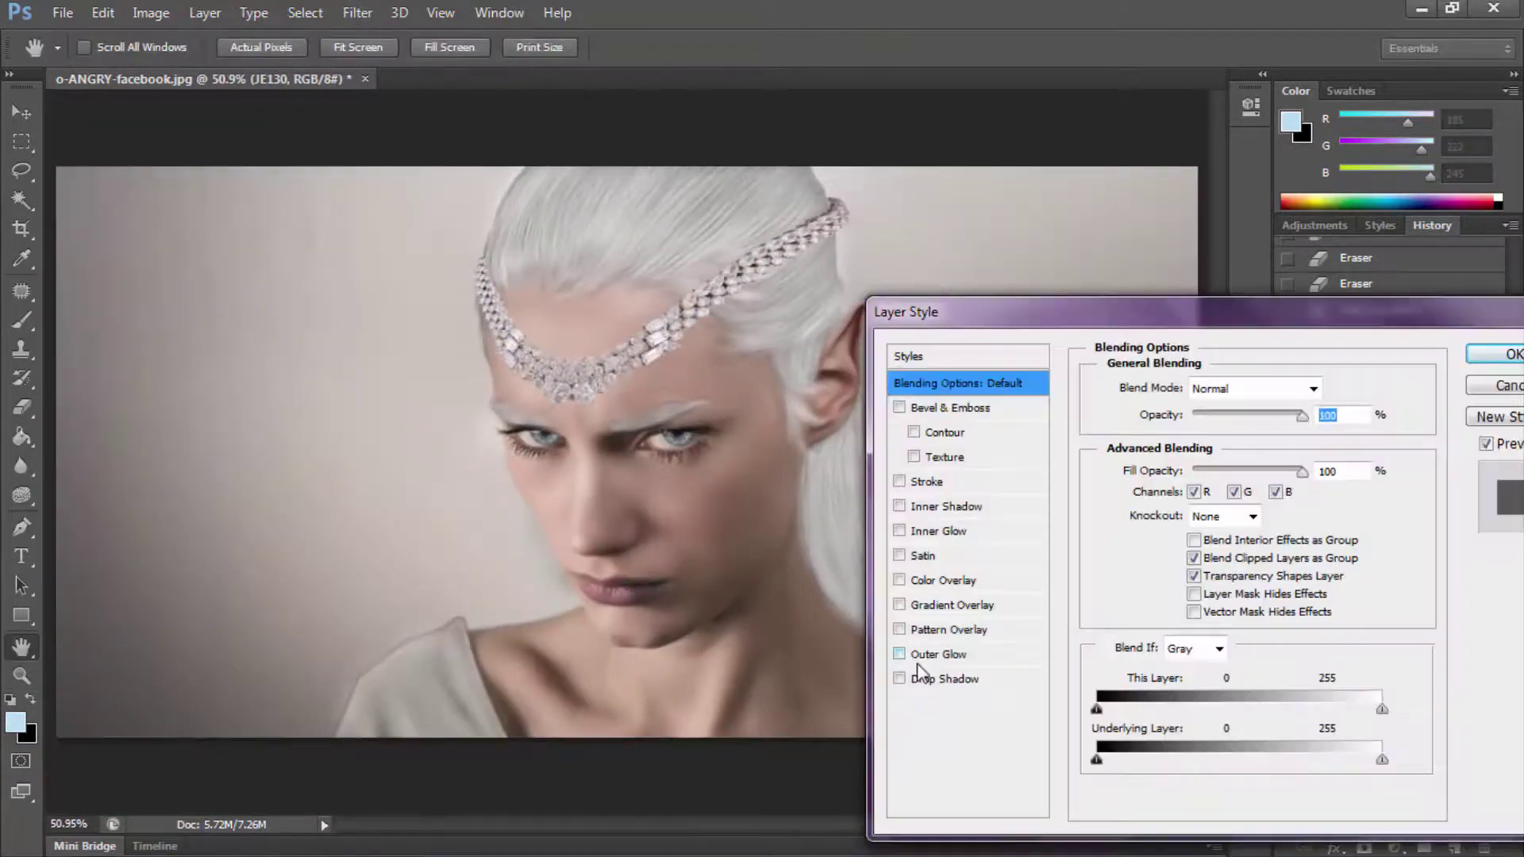
pyautogui.click(900, 679)
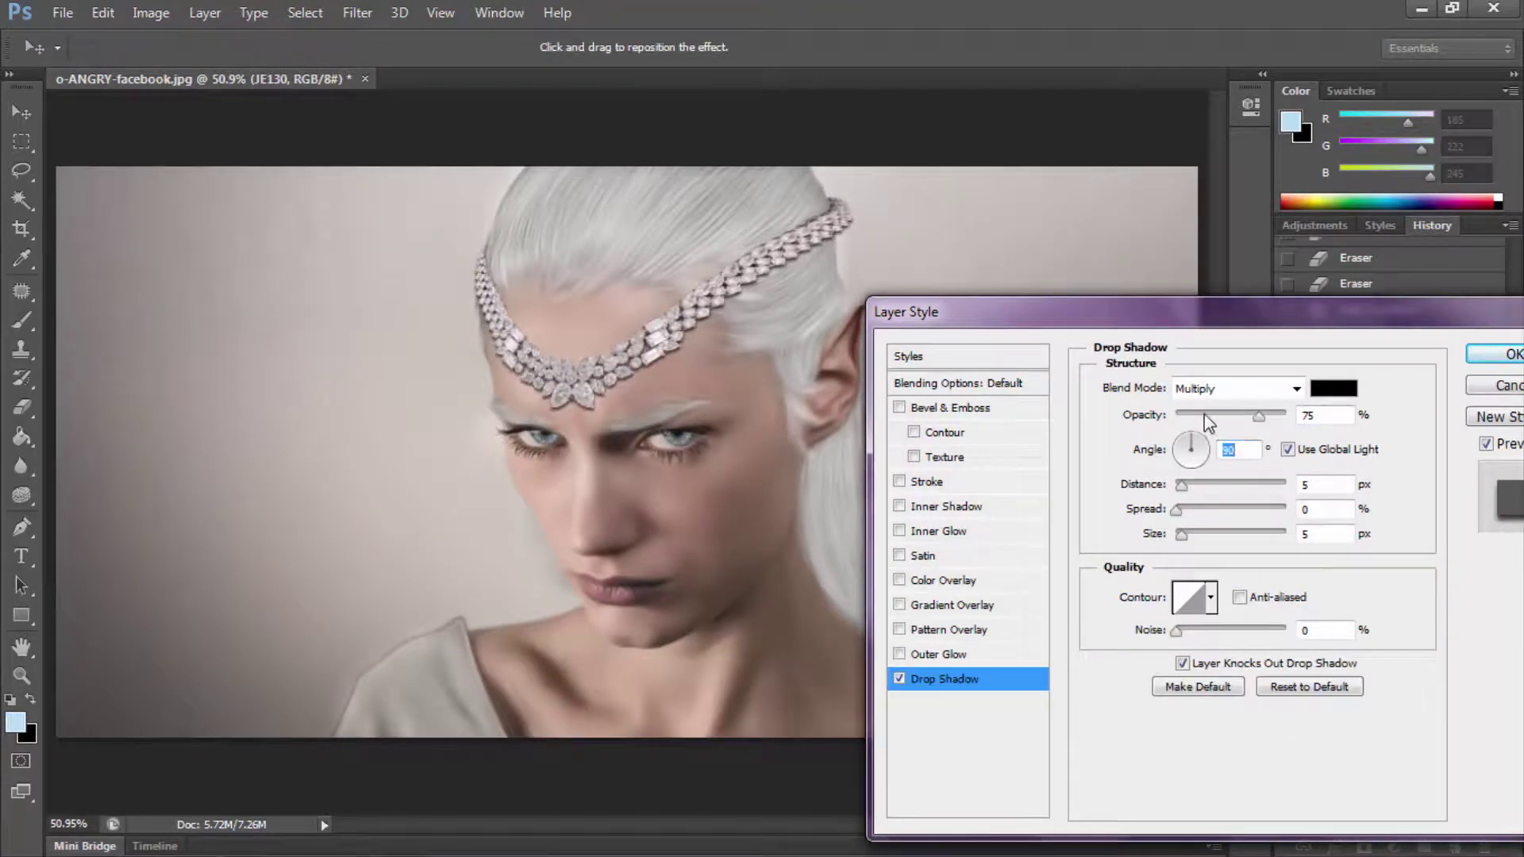
pyautogui.click(1204, 414)
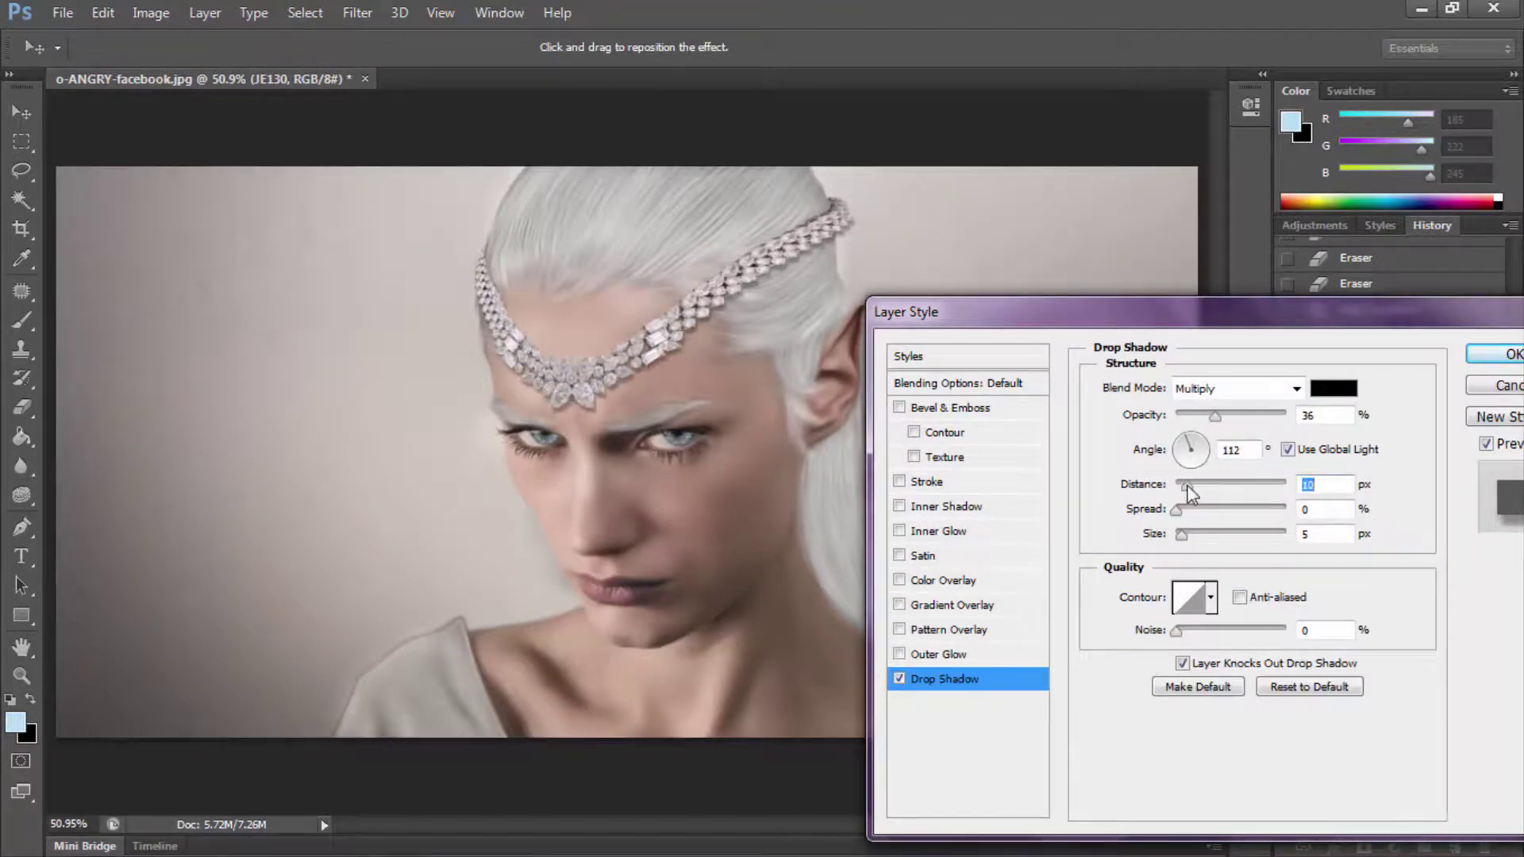
pyautogui.click(1188, 536)
pyautogui.press('Up')
pyautogui.press('Up')
pyautogui.press('Up')
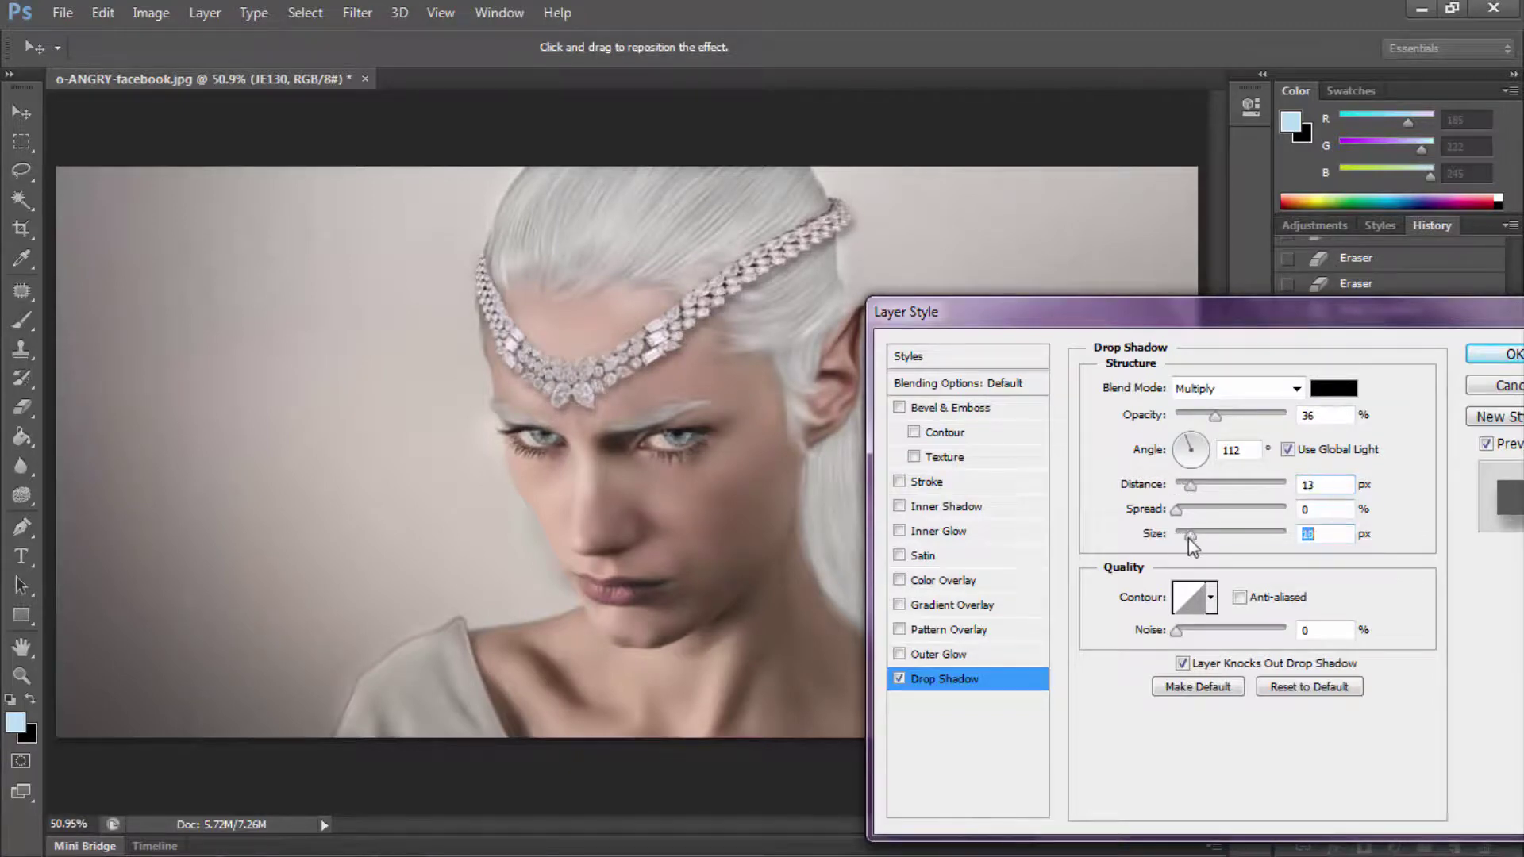
pyautogui.click(1185, 535)
pyautogui.press('z')
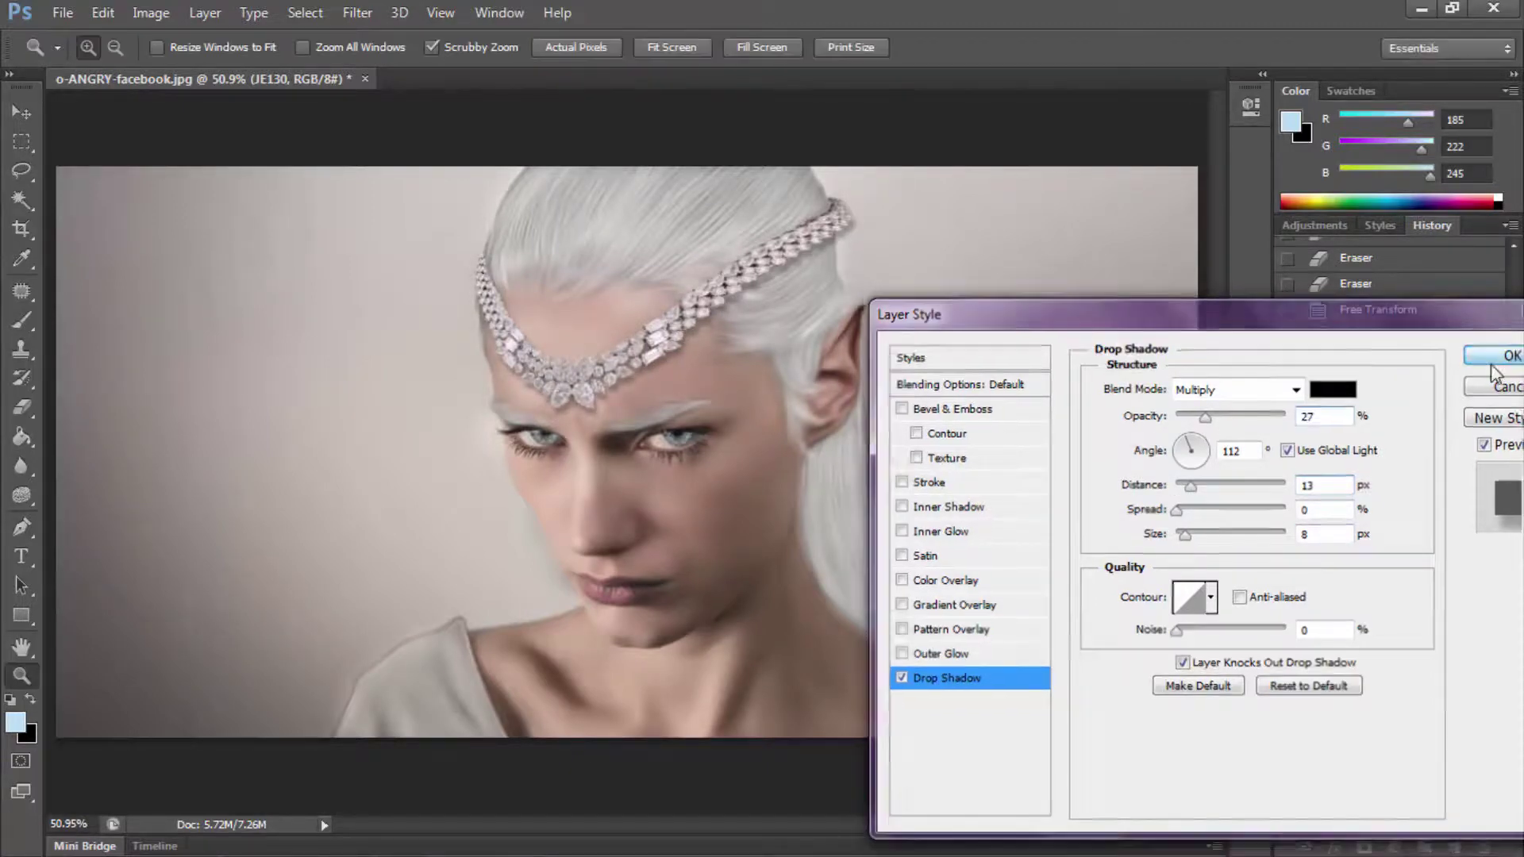
pyautogui.press('Return')
pyautogui.moveTo(683, 349)
pyautogui.mouseDown()
pyautogui.moveTo(714, 350)
pyautogui.moveTo(735, 308)
pyautogui.mouseUp()
pyautogui.rightClick(696, 348)
pyautogui.press('Escape')
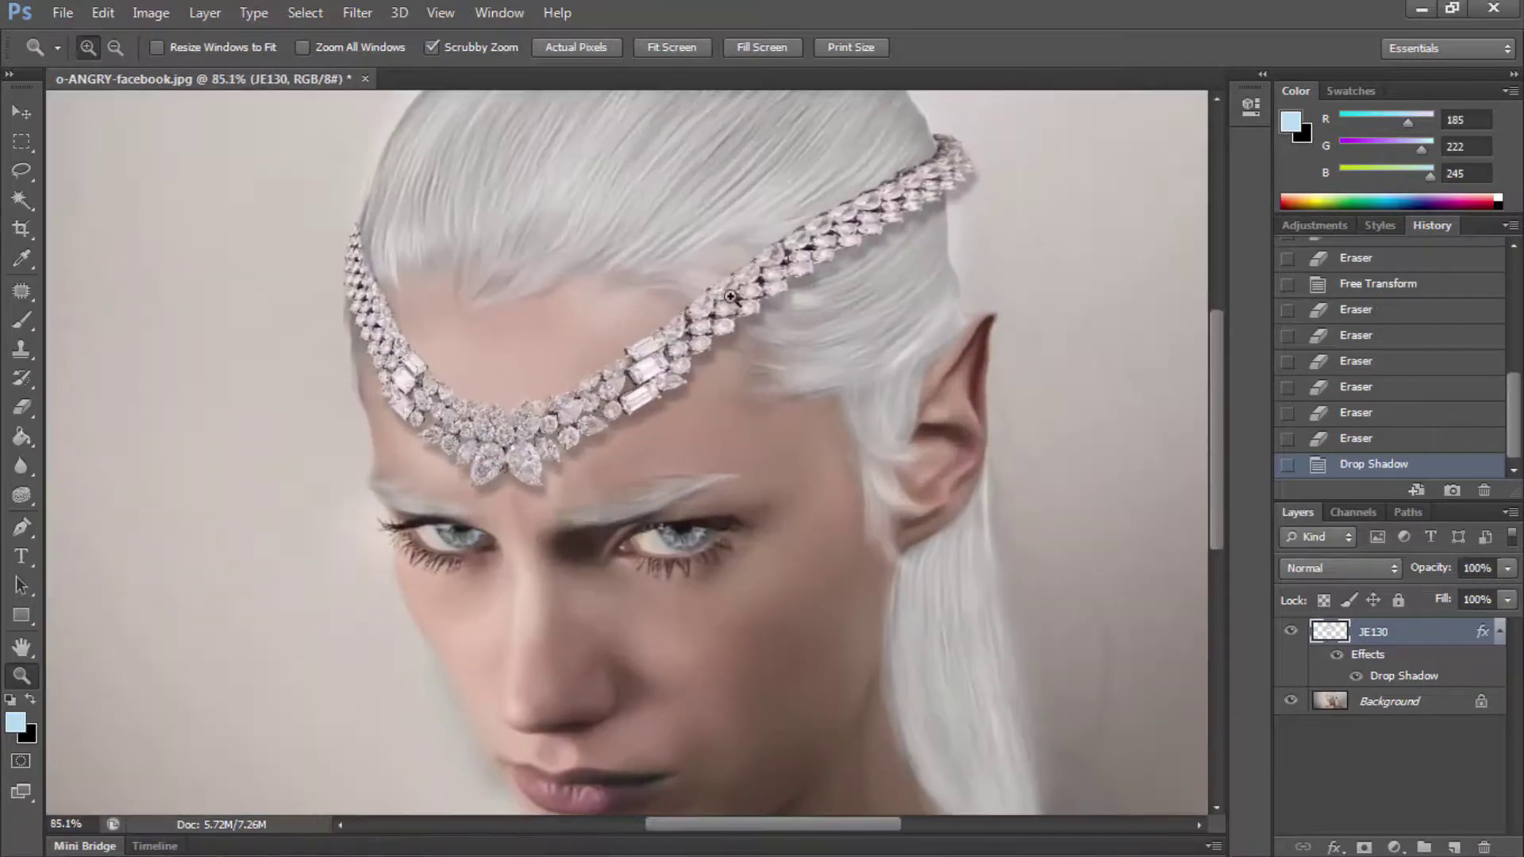
pyautogui.hotkey('ctrl', 'z')
# Step: Give JE130 a drop shadow (angle 115, opacity 51, distance 9, size 9) and duplicate the layer
pyautogui.doubleClick(1271, 631)
pyautogui.click(905, 680)
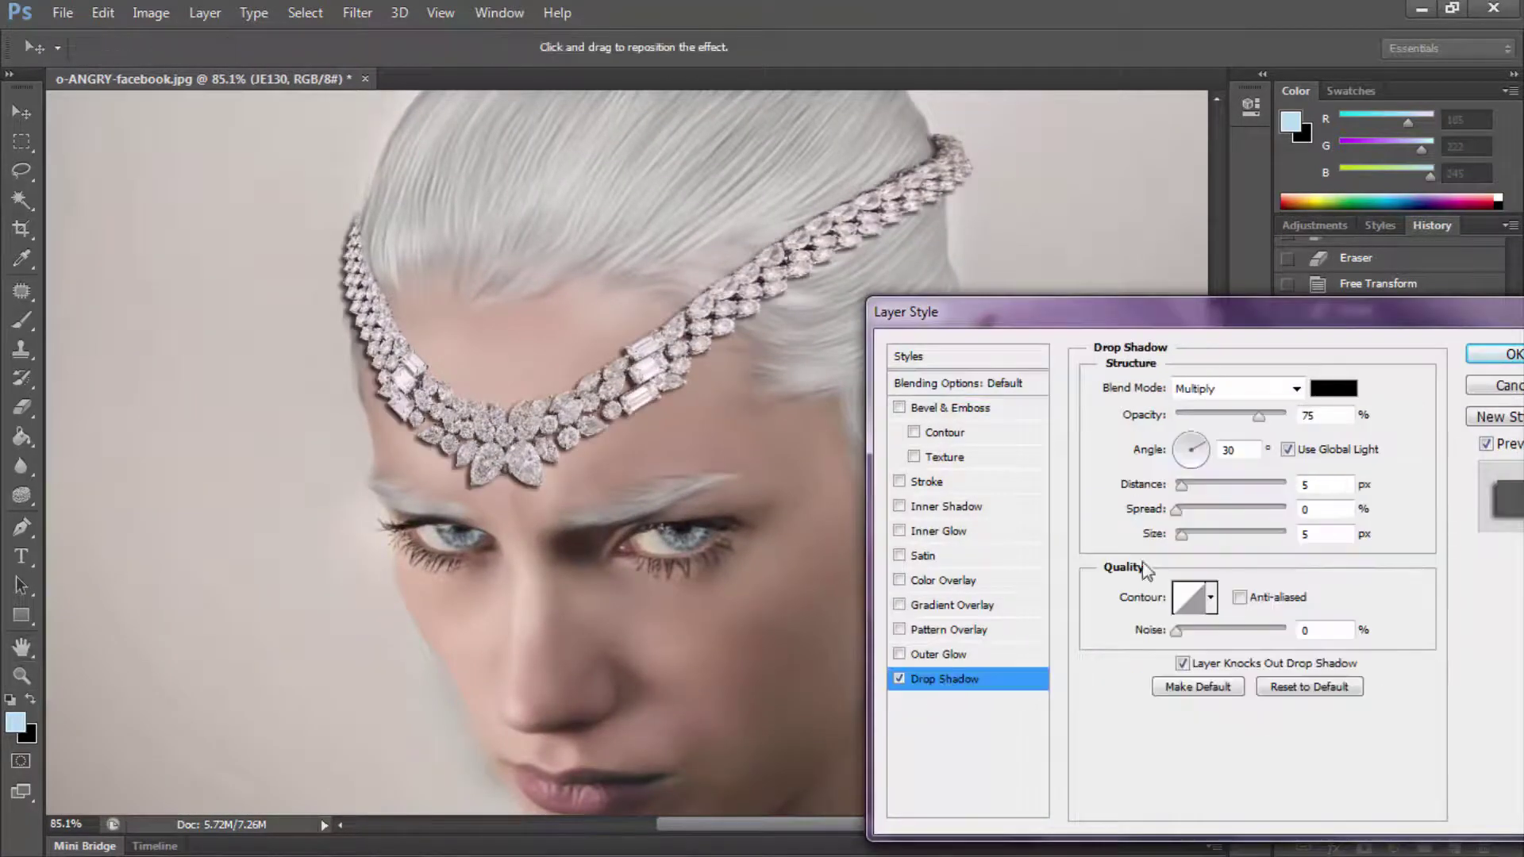
pyautogui.click(1190, 439)
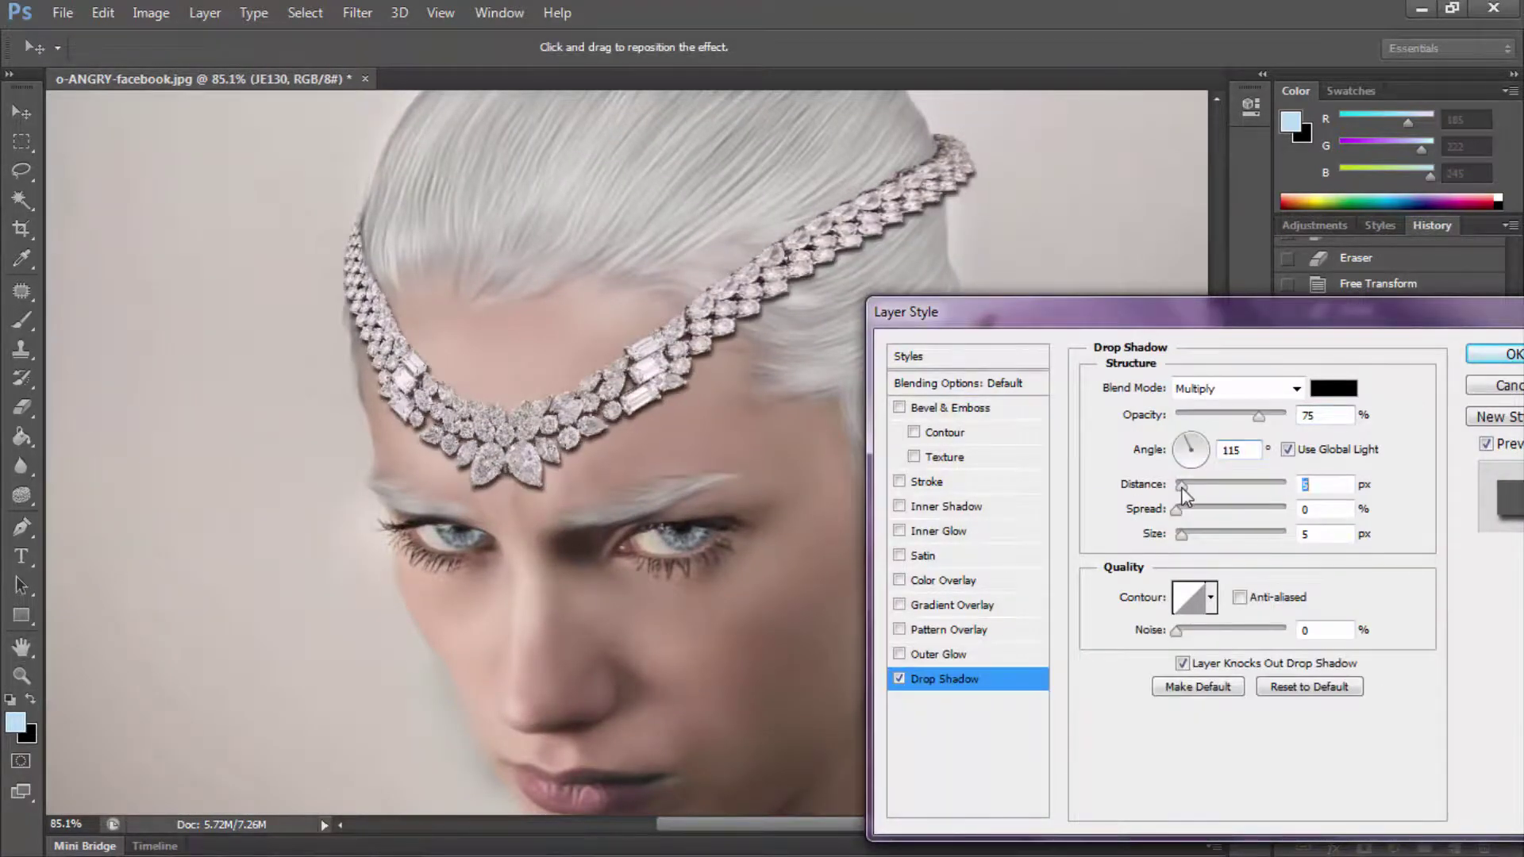
pyautogui.click(1221, 421)
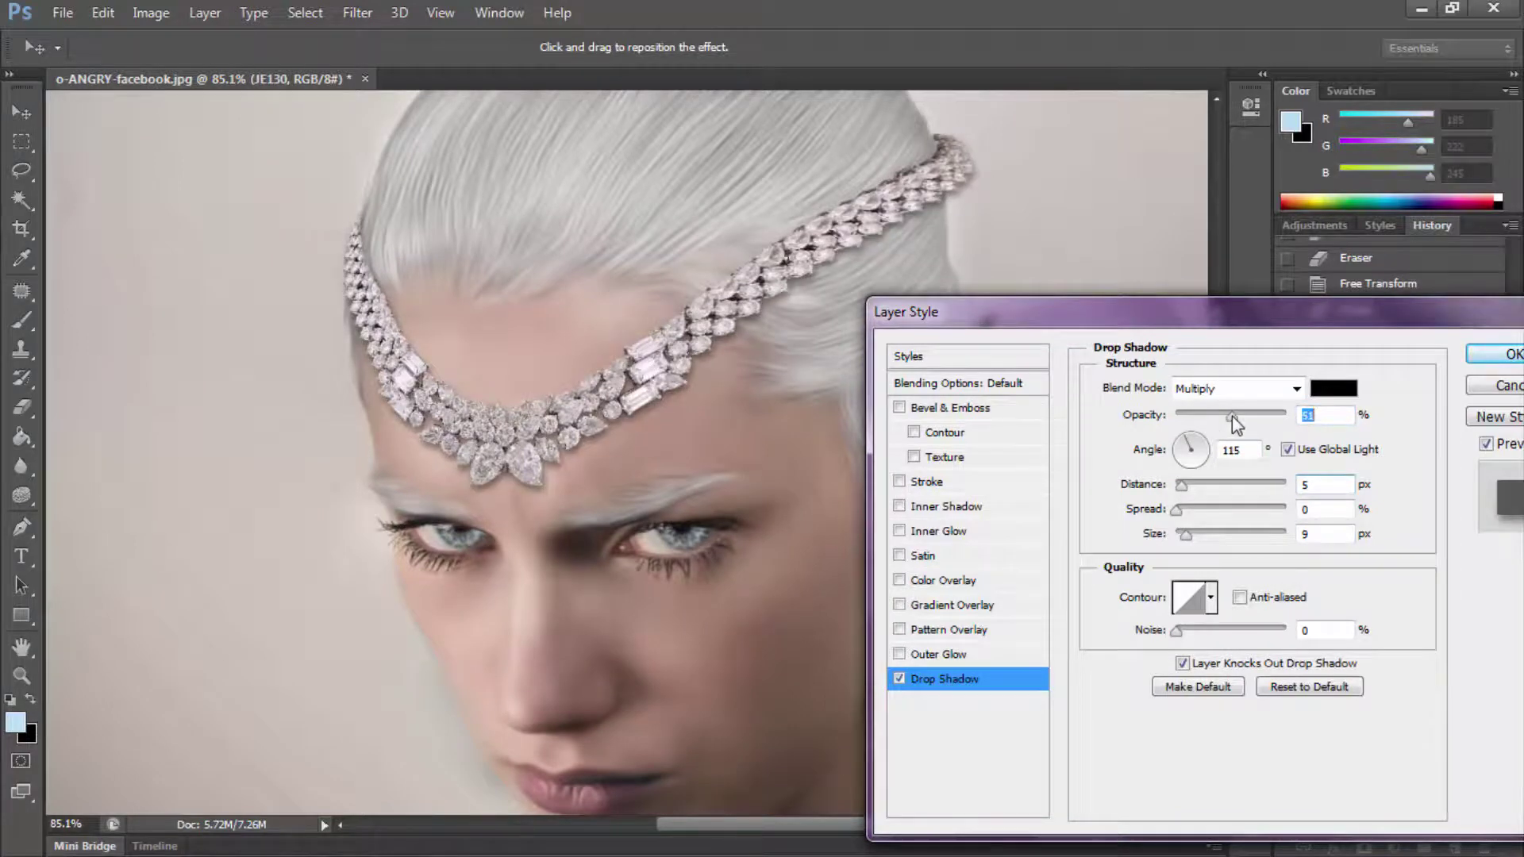
pyautogui.click(1183, 483)
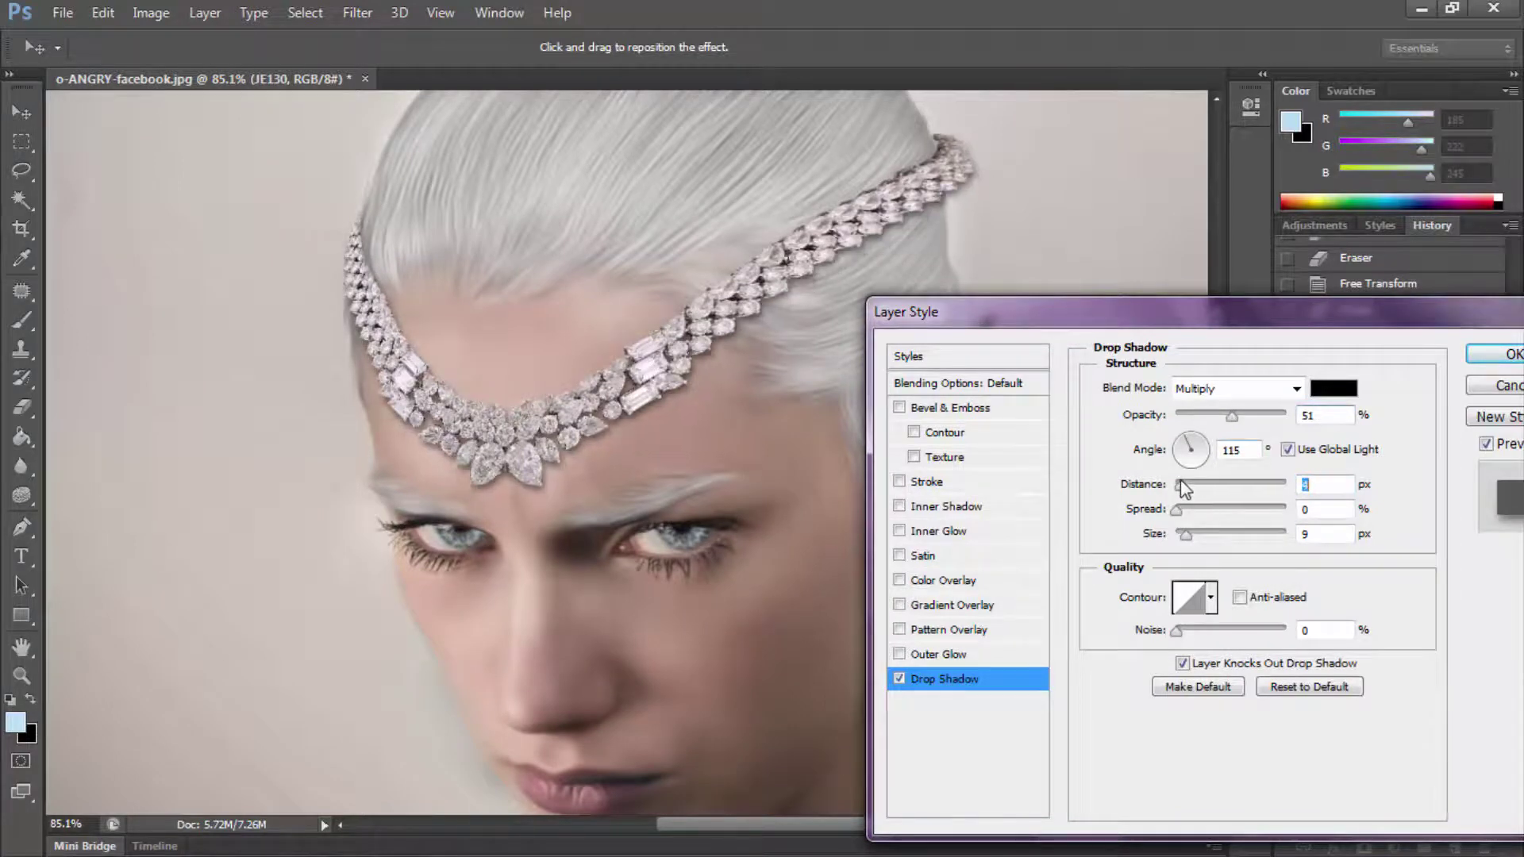
pyautogui.moveTo(1183, 485); pyautogui.dragTo(1191, 485)
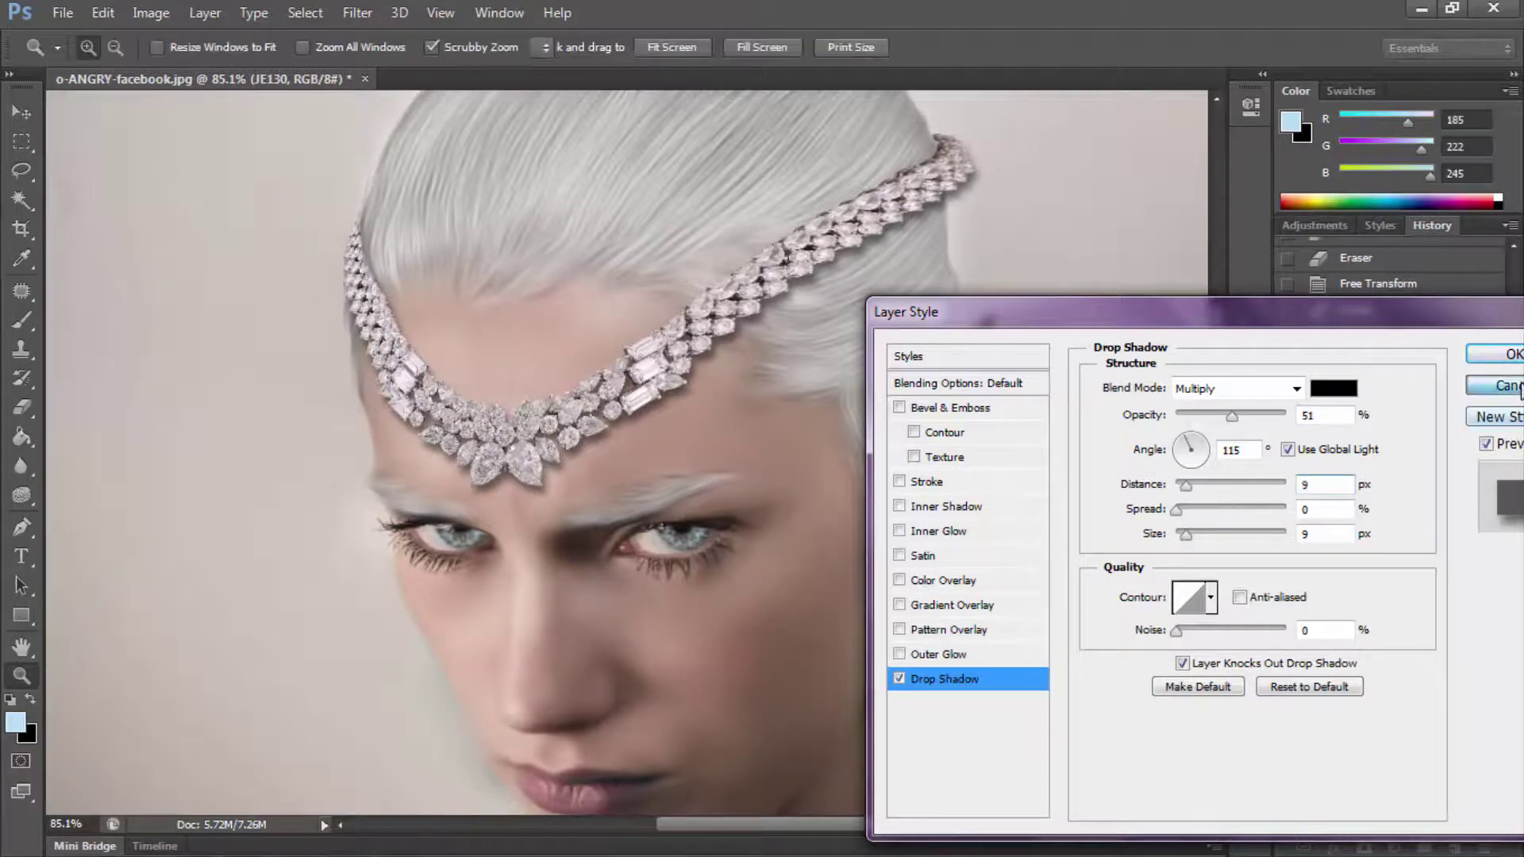
pyautogui.click(1505, 354)
pyautogui.rightClick(1389, 631)
pyautogui.click(953, 244)
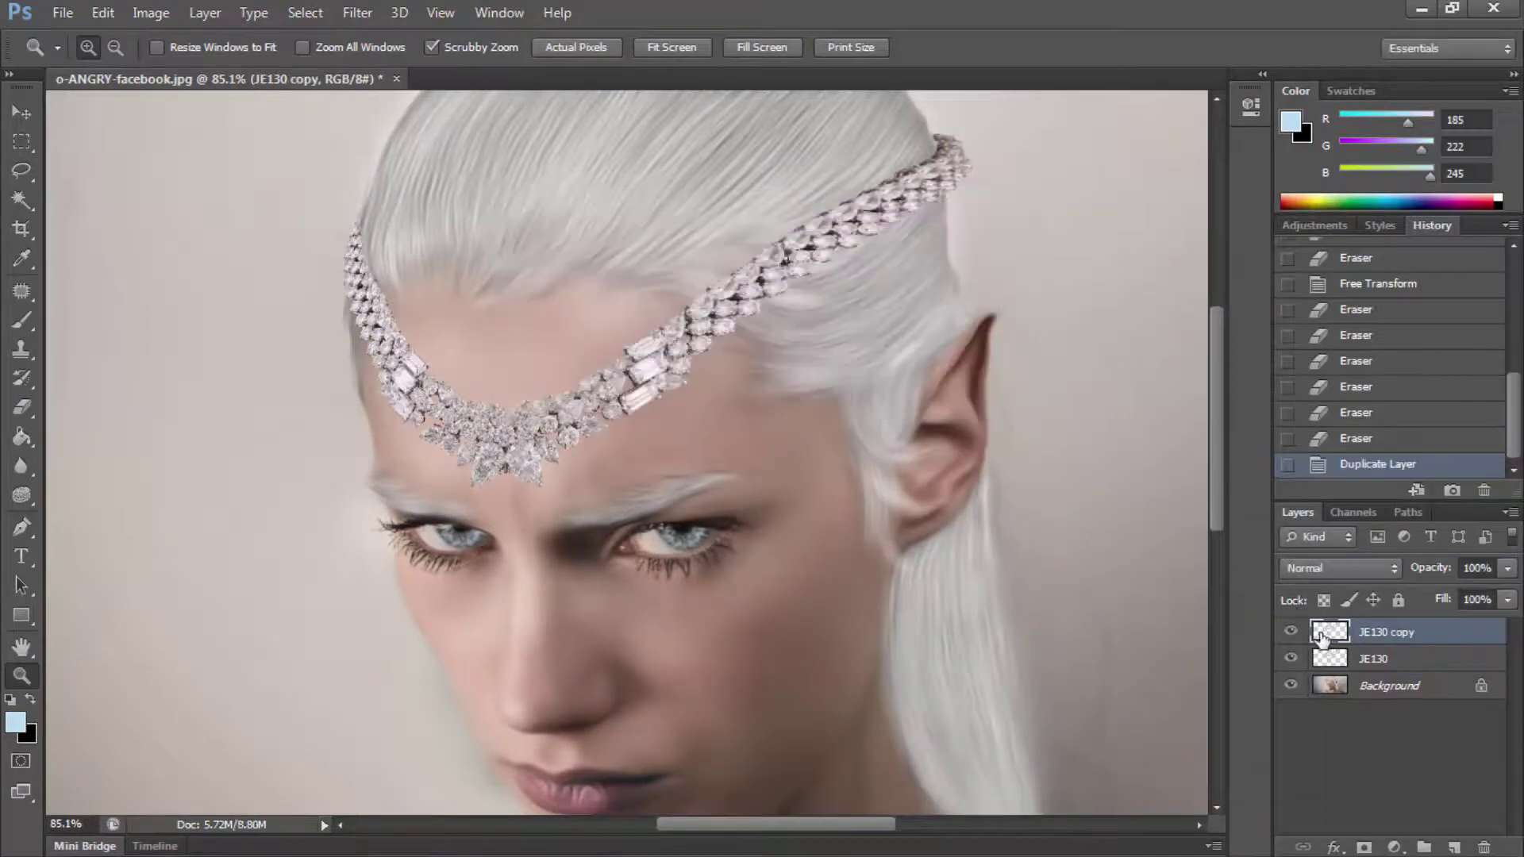
# Step: Adjust JE130 copy's drop shadow with a larger distance, new angle and lower opacity
pyautogui.doubleClick(1322, 641)
pyautogui.click(901, 678)
pyautogui.moveTo(1187, 487); pyautogui.dragTo(1197, 486)
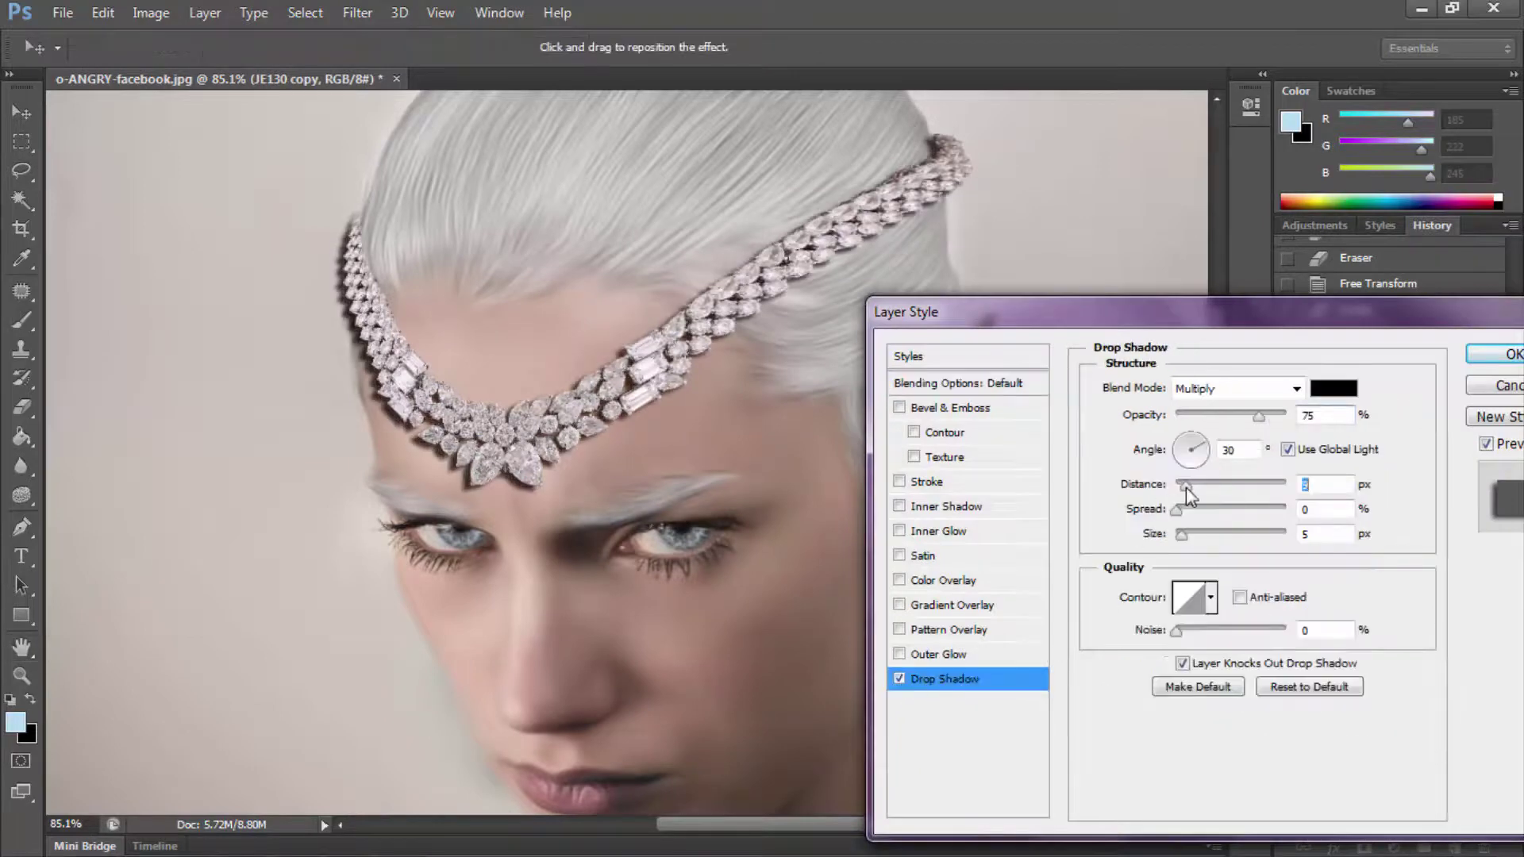
pyautogui.moveTo(1191, 433); pyautogui.dragTo(1185, 447)
pyautogui.click(1230, 416)
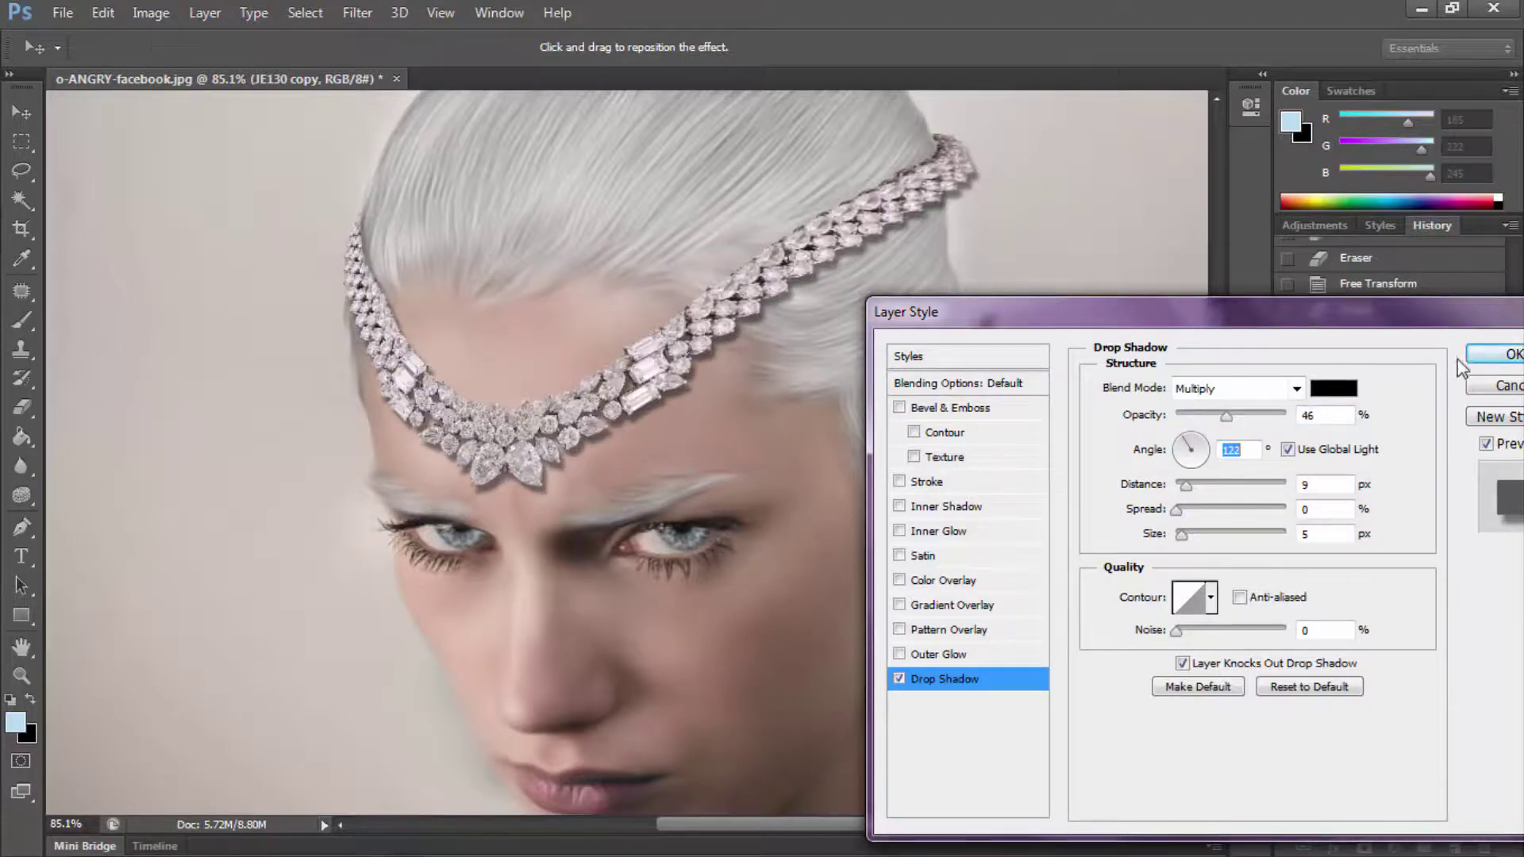
pyautogui.click(1484, 355)
# Step: Erase the ragged edge pixels at the circlet's right end near the hair
pyautogui.press('z')
pyautogui.moveTo(673, 271); pyautogui.dragTo(747, 272)
pyautogui.press('e')
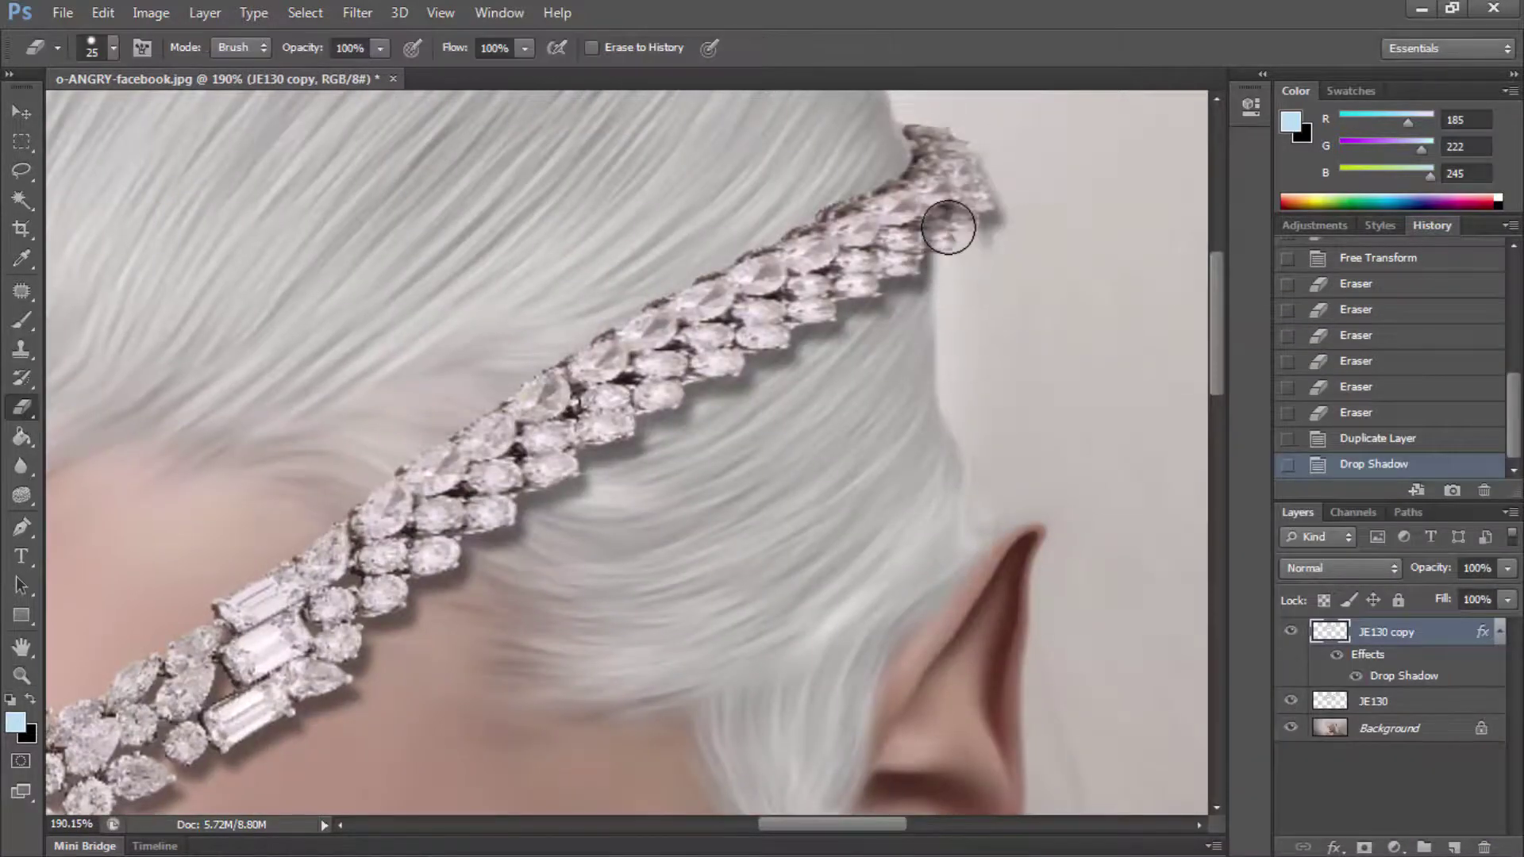
pyautogui.moveTo(948, 227); pyautogui.dragTo(981, 249)
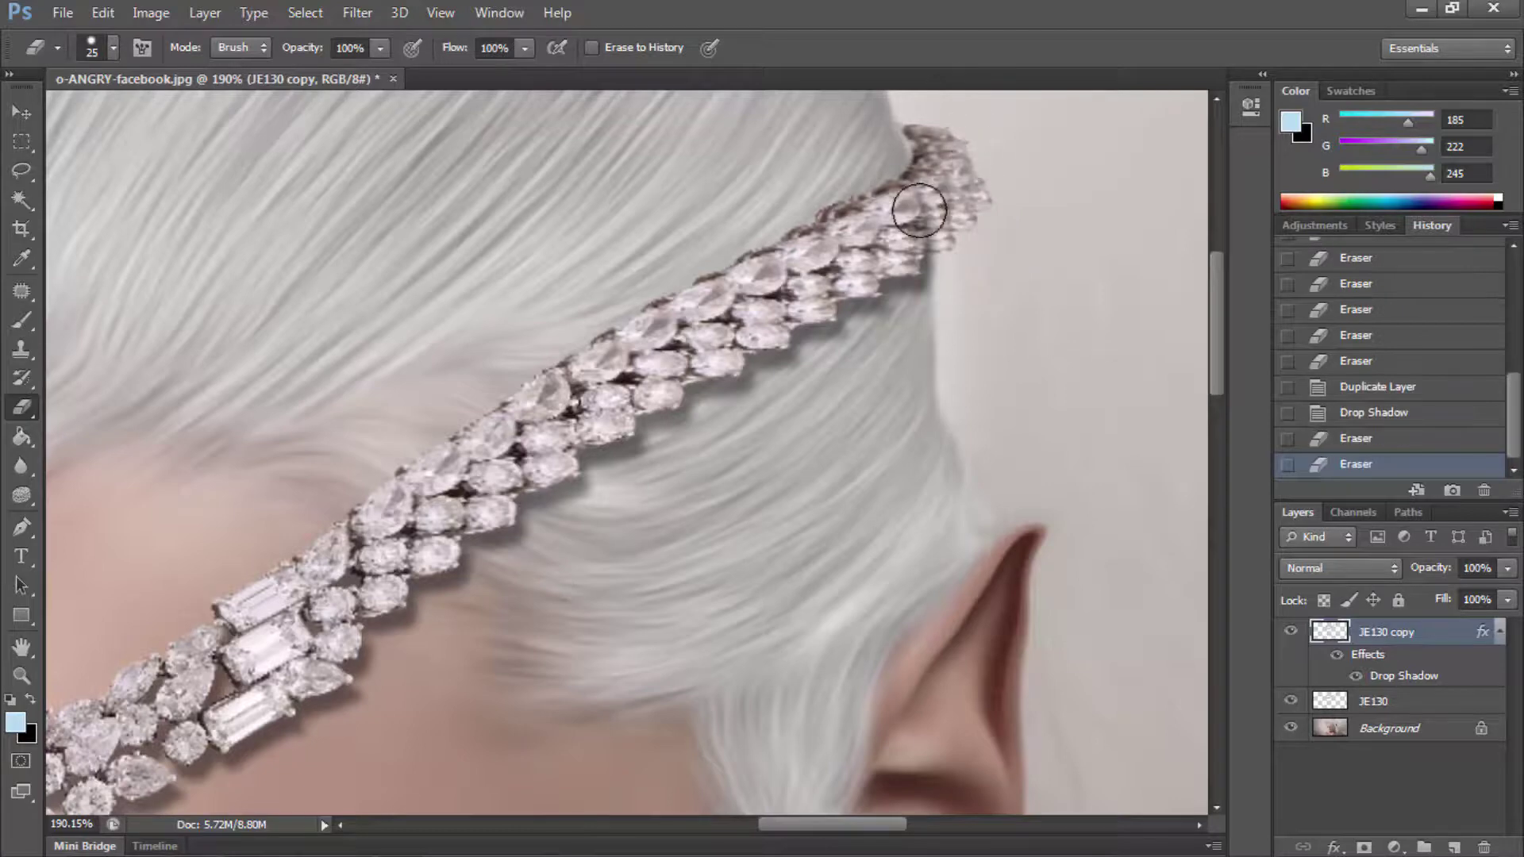
pyautogui.moveTo(919, 209)
pyautogui.mouseDown()
pyautogui.moveTo(898, 271)
pyautogui.moveTo(973, 336)
pyautogui.mouseUp()
# Step: Erase more stray pixels around the circlet, then zoom in on the forehead
pyautogui.click(26, 674)
pyautogui.rightClick(349, 540)
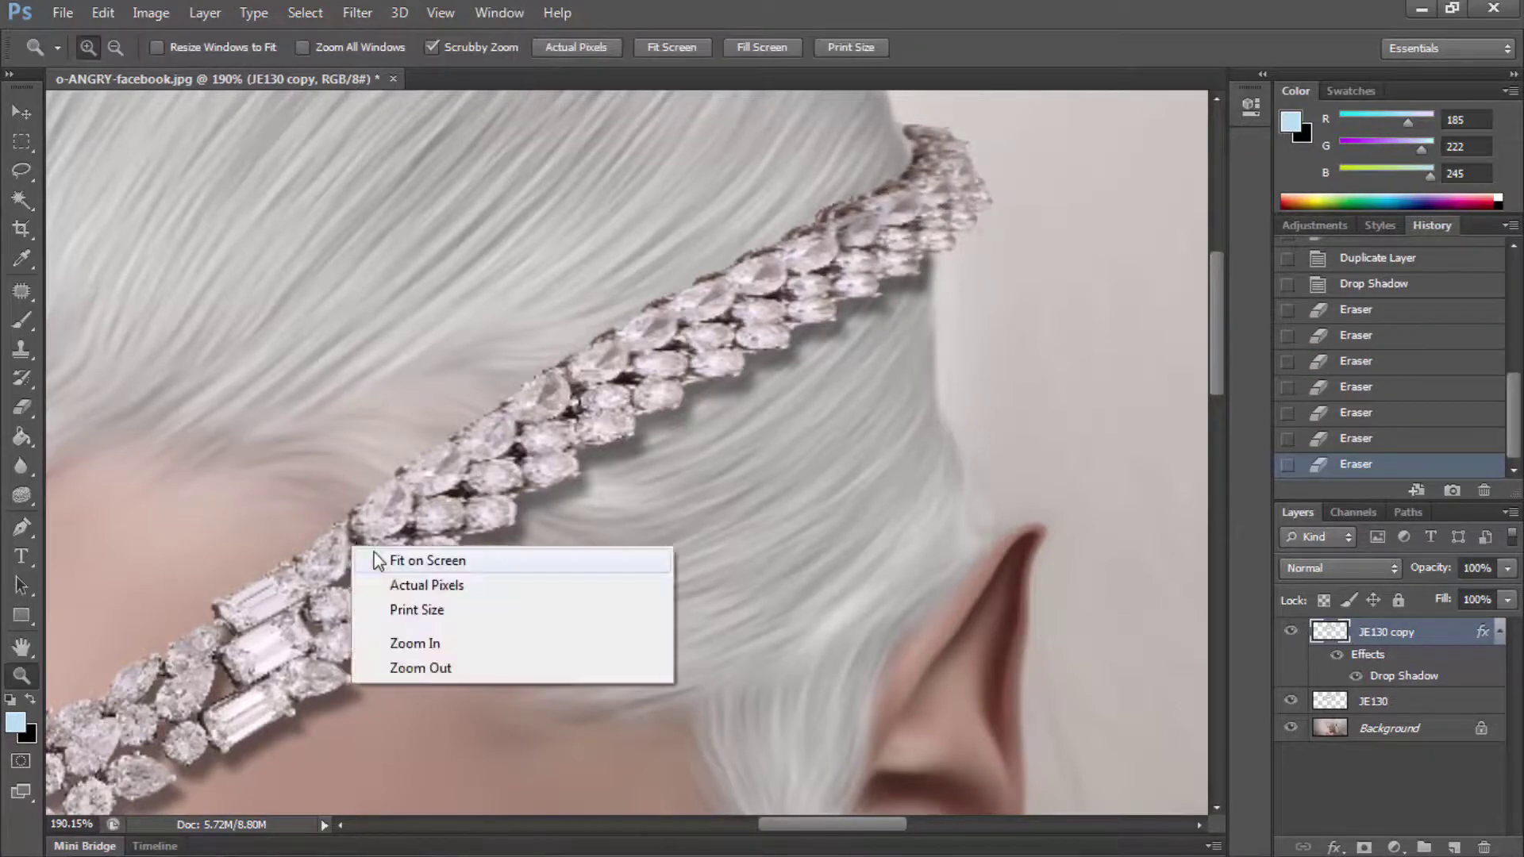
pyautogui.click(385, 554)
pyautogui.moveTo(414, 516)
pyautogui.mouseDown()
pyautogui.moveTo(685, 402)
pyautogui.moveTo(834, 403)
pyautogui.mouseUp()
pyautogui.press('e')
pyautogui.moveTo(442, 330)
pyautogui.mouseDown()
pyautogui.moveTo(362, 286)
pyautogui.moveTo(293, 95)
pyautogui.moveTo(320, 318)
pyautogui.mouseUp()
pyautogui.click(22, 674)
pyautogui.moveTo(544, 476); pyautogui.dragTo(784, 446)
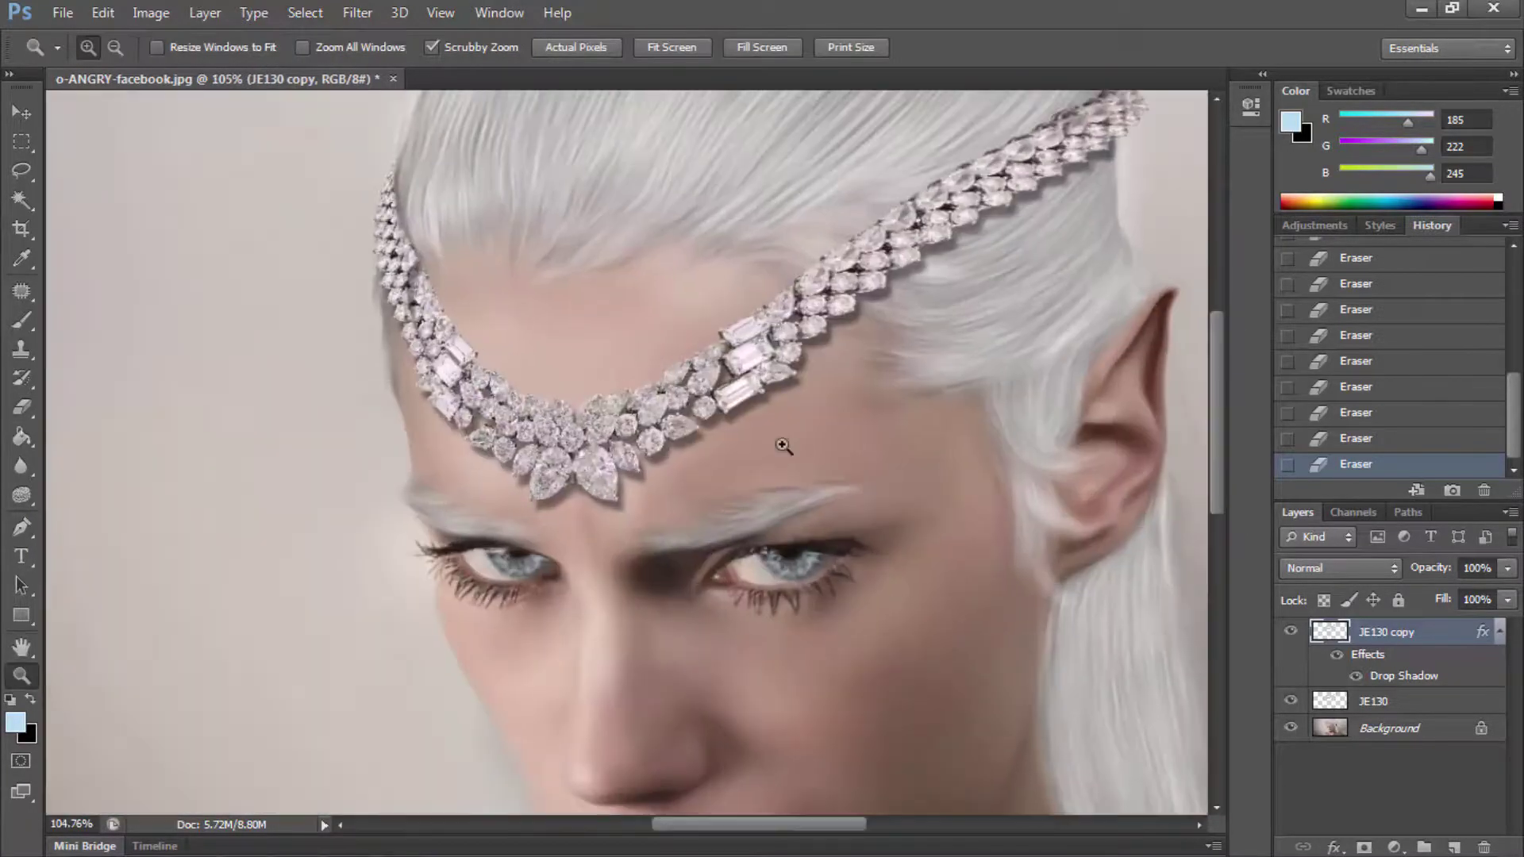
# Step: Load the JE130 selection, merge the two circlet layers and deselect
pyautogui.rightClick(1329, 704)
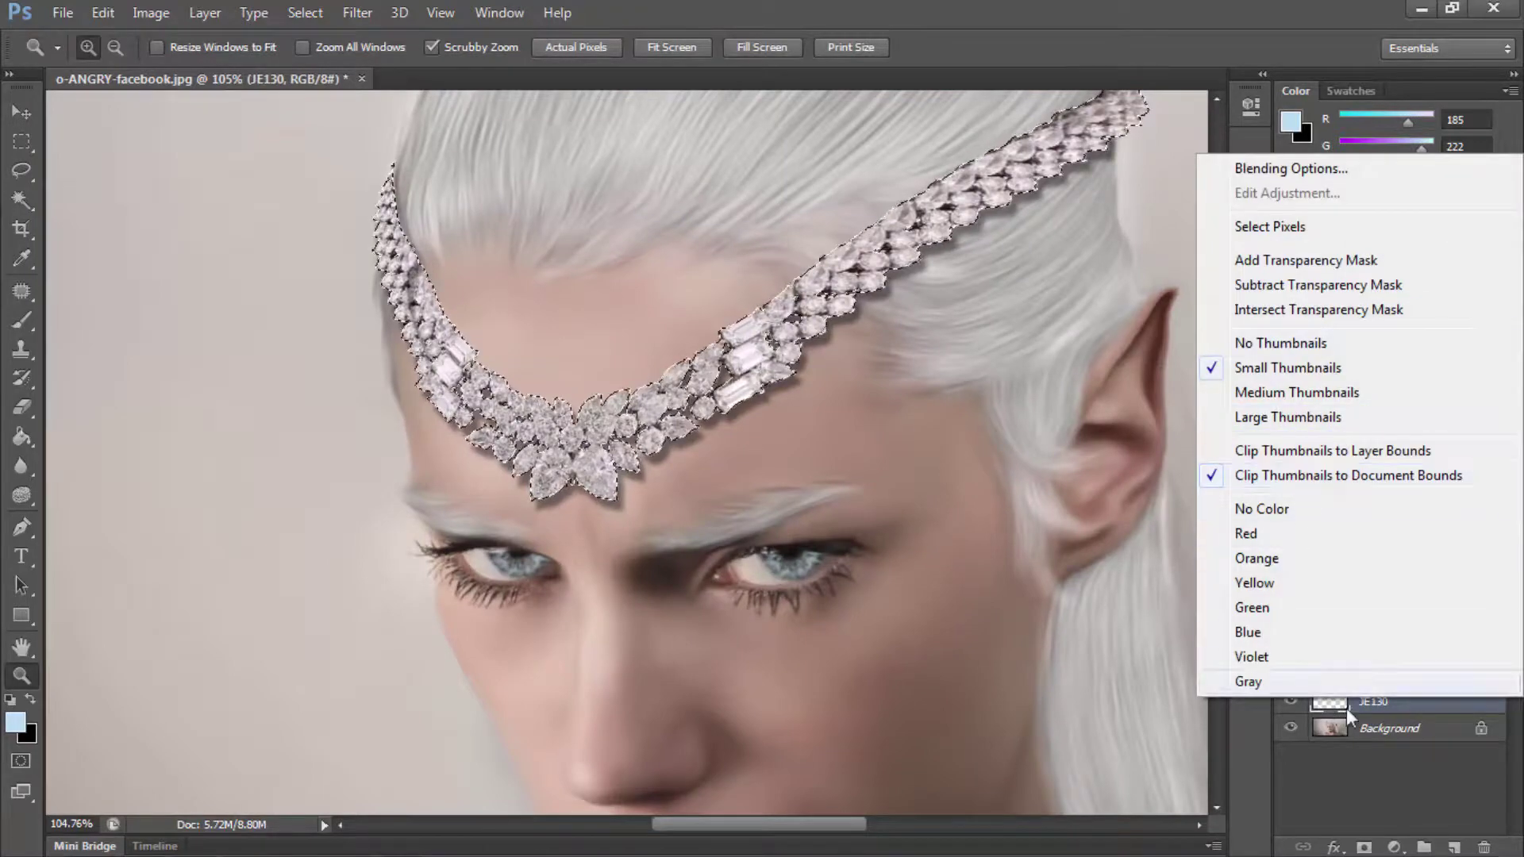
pyautogui.click(1286, 256)
pyautogui.keyDown('ctrl'); pyautogui.click(1365, 635); pyautogui.keyUp('ctrl')
pyautogui.rightClick(1365, 635)
pyautogui.click(953, 607)
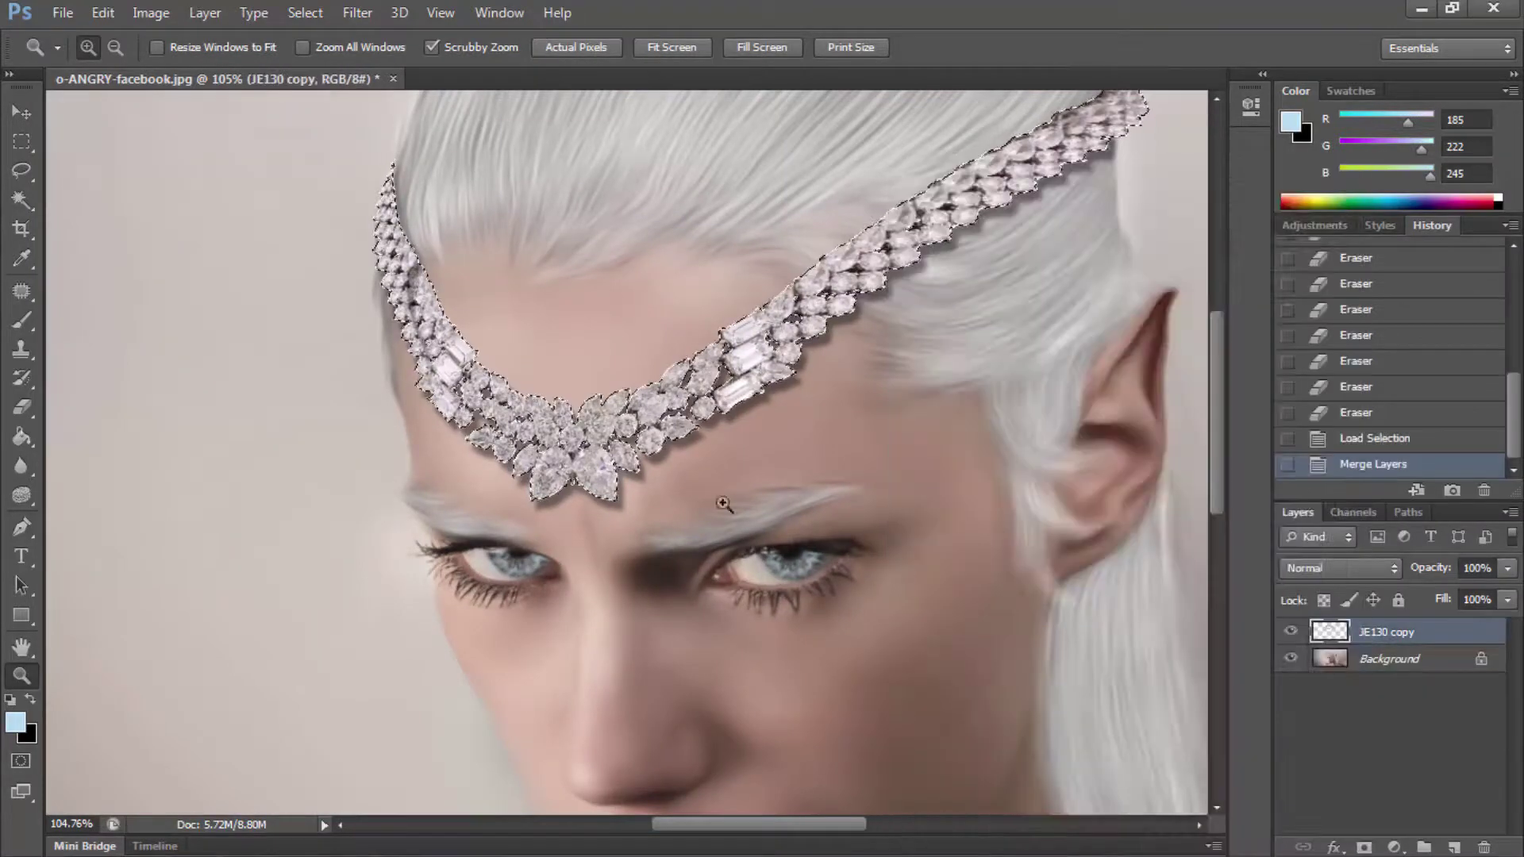
pyautogui.press('m')
pyautogui.hotkey('ctrl', 'd')
# Step: Preview Oil Paint on the circlet with lower stylization and cleanliness, then cancel
pyautogui.click(357, 12)
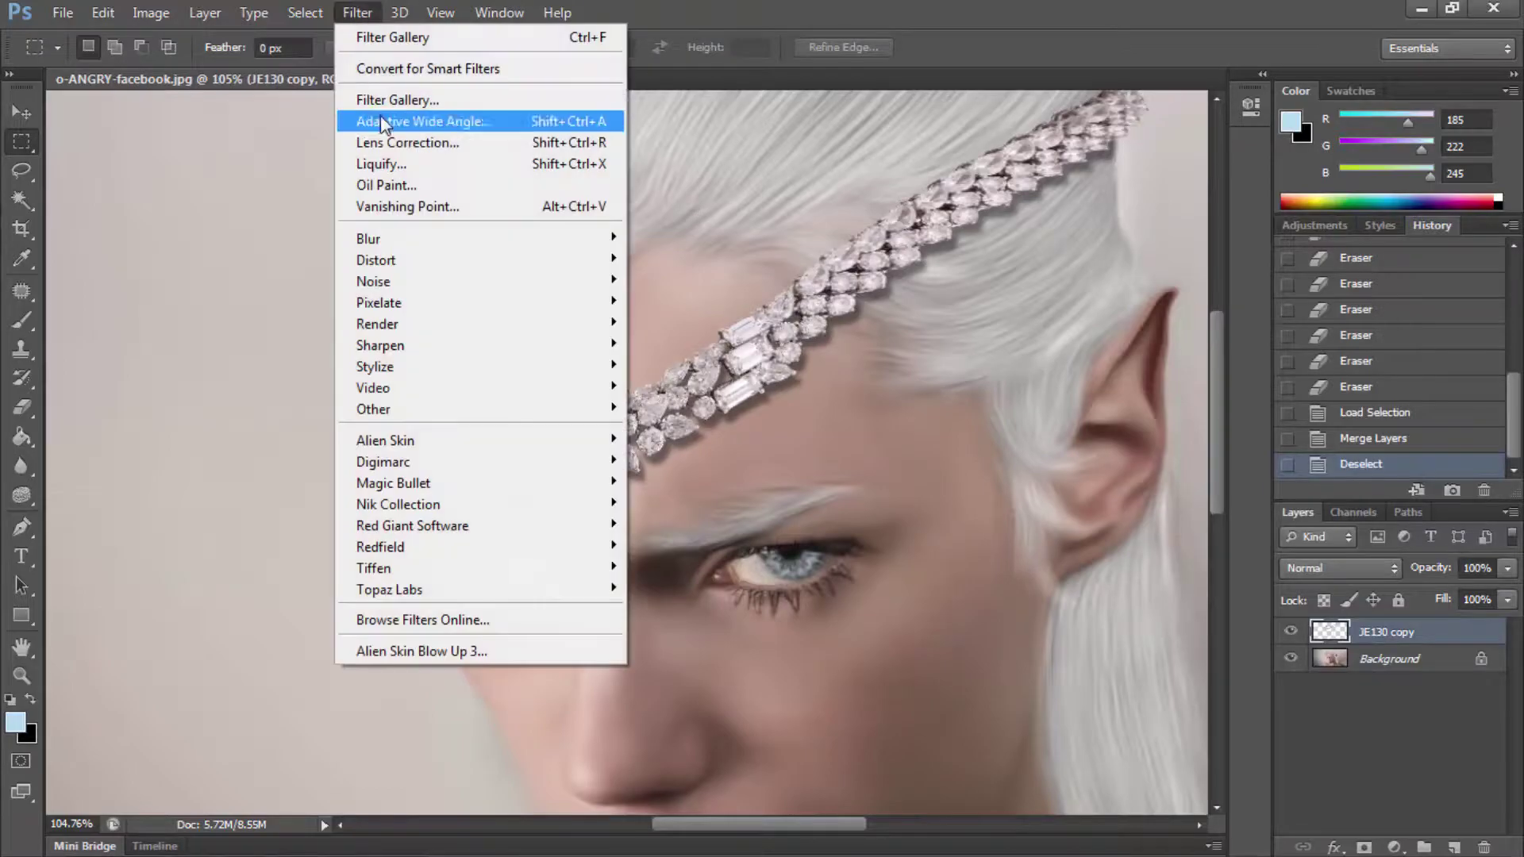
pyautogui.click(405, 184)
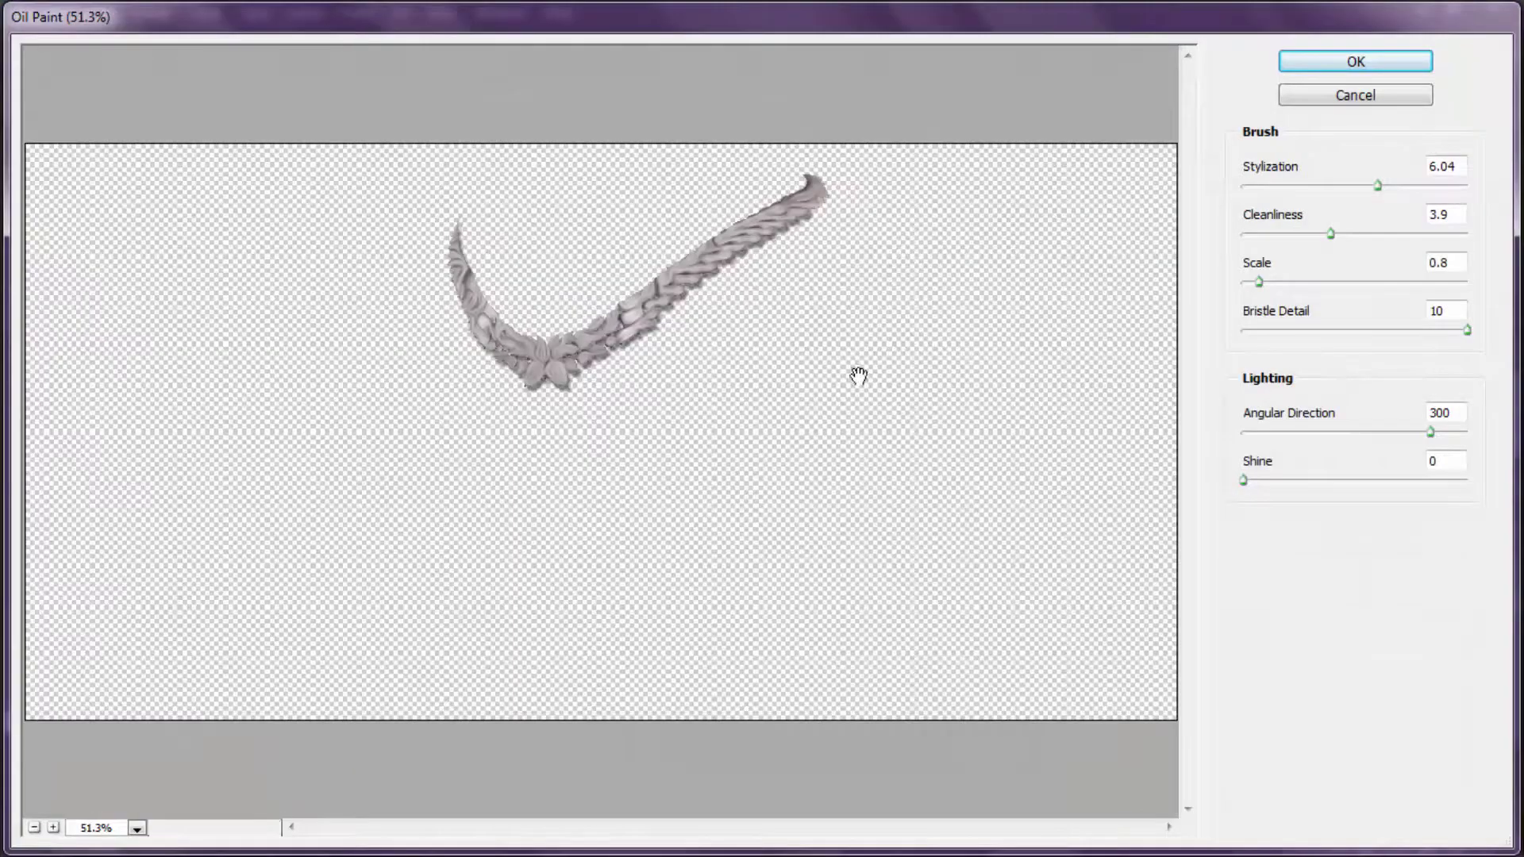
pyautogui.click(53, 828)
pyautogui.moveTo(381, 350); pyautogui.dragTo(401, 504)
pyautogui.click(53, 828)
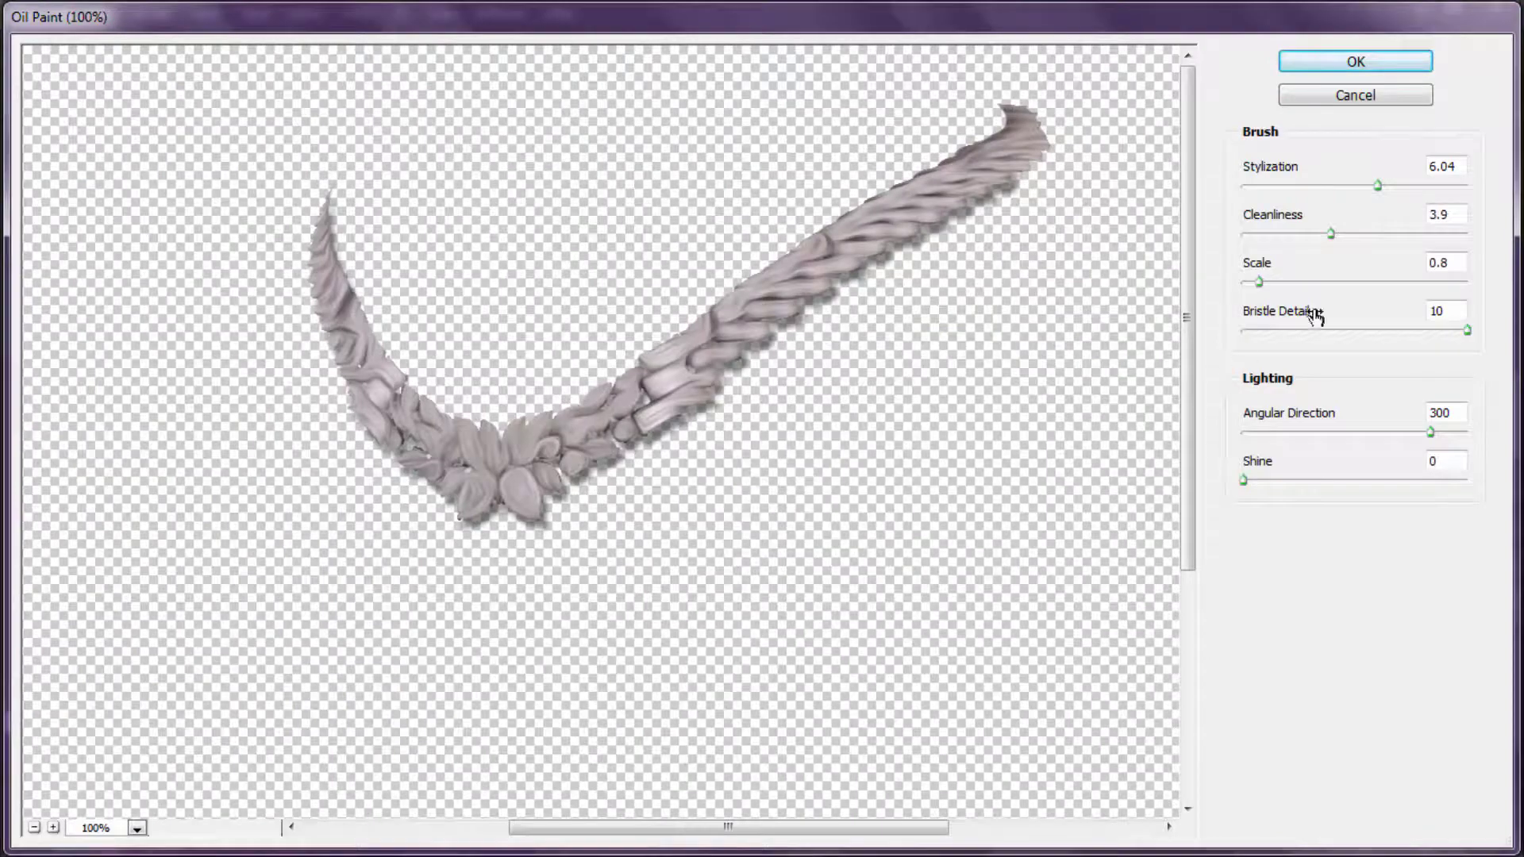
pyautogui.click(1270, 185)
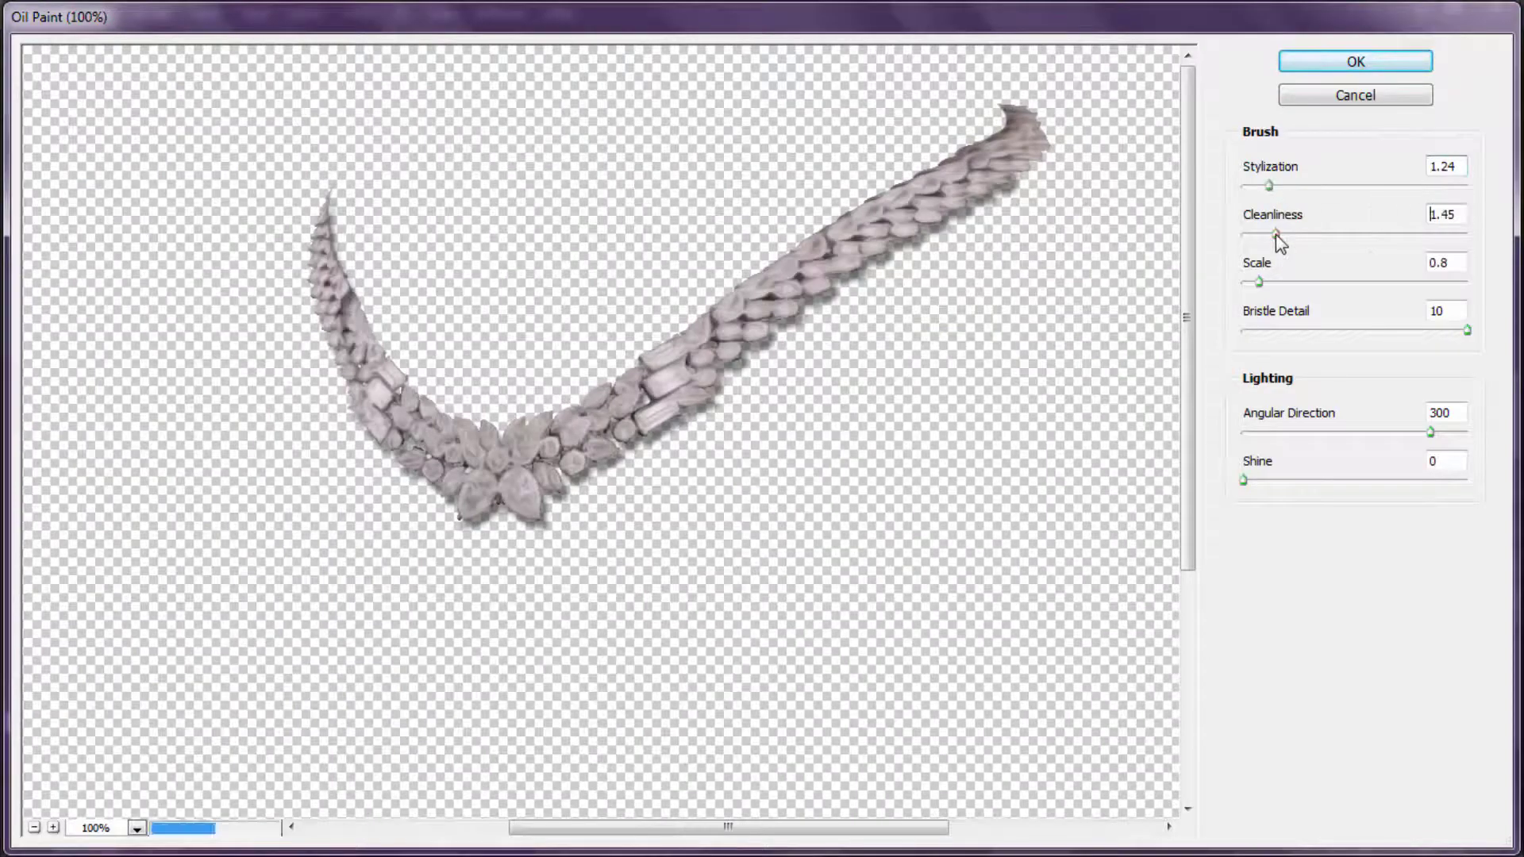
pyautogui.moveTo(1275, 235); pyautogui.dragTo(1279, 234)
pyautogui.click(1328, 92)
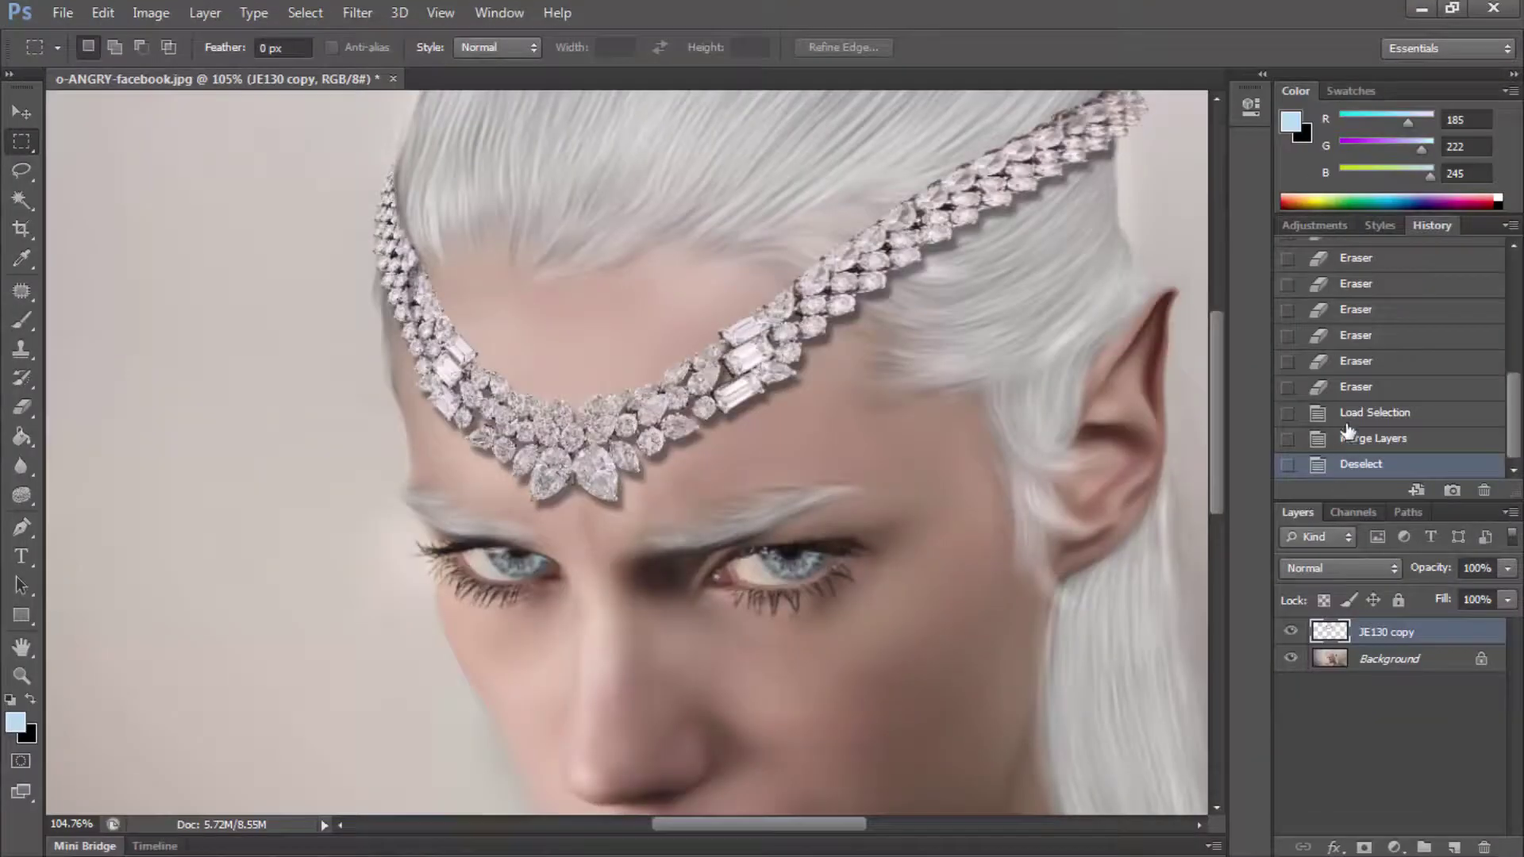
# Step: Revert to an earlier erasing state, reload the circlet selection and re-merge both circlet layers
pyautogui.click(1350, 387)
pyautogui.click(1358, 361)
pyautogui.click(1363, 309)
pyautogui.click(1358, 259)
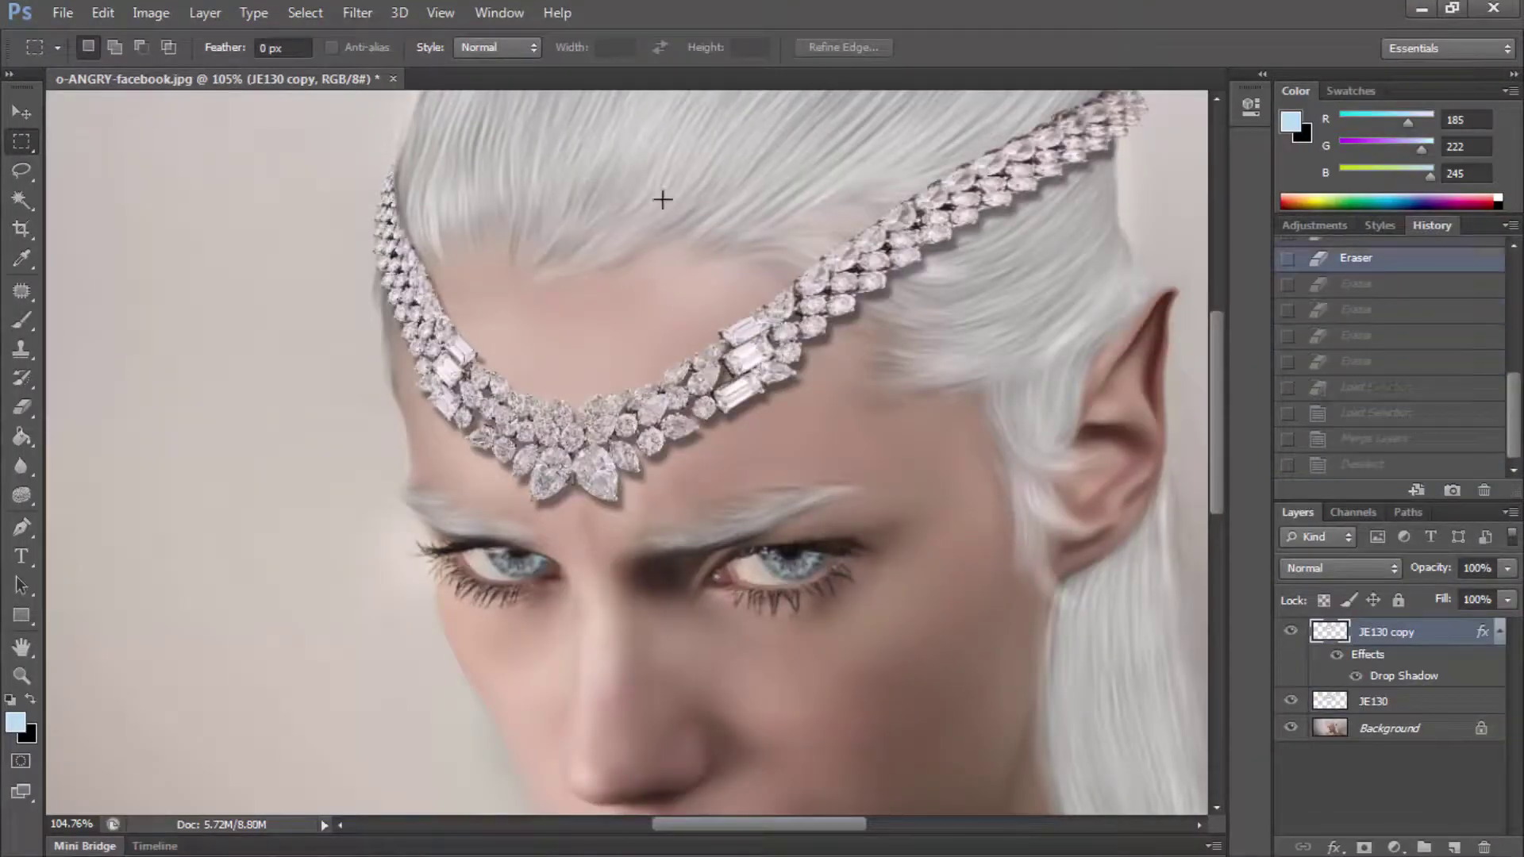
pyautogui.keyDown('ctrl'); pyautogui.click(1331, 699); pyautogui.keyUp('ctrl')
pyautogui.click(1381, 701)
pyautogui.keyDown('shift'); pyautogui.click(1385, 632); pyautogui.keyUp('shift')
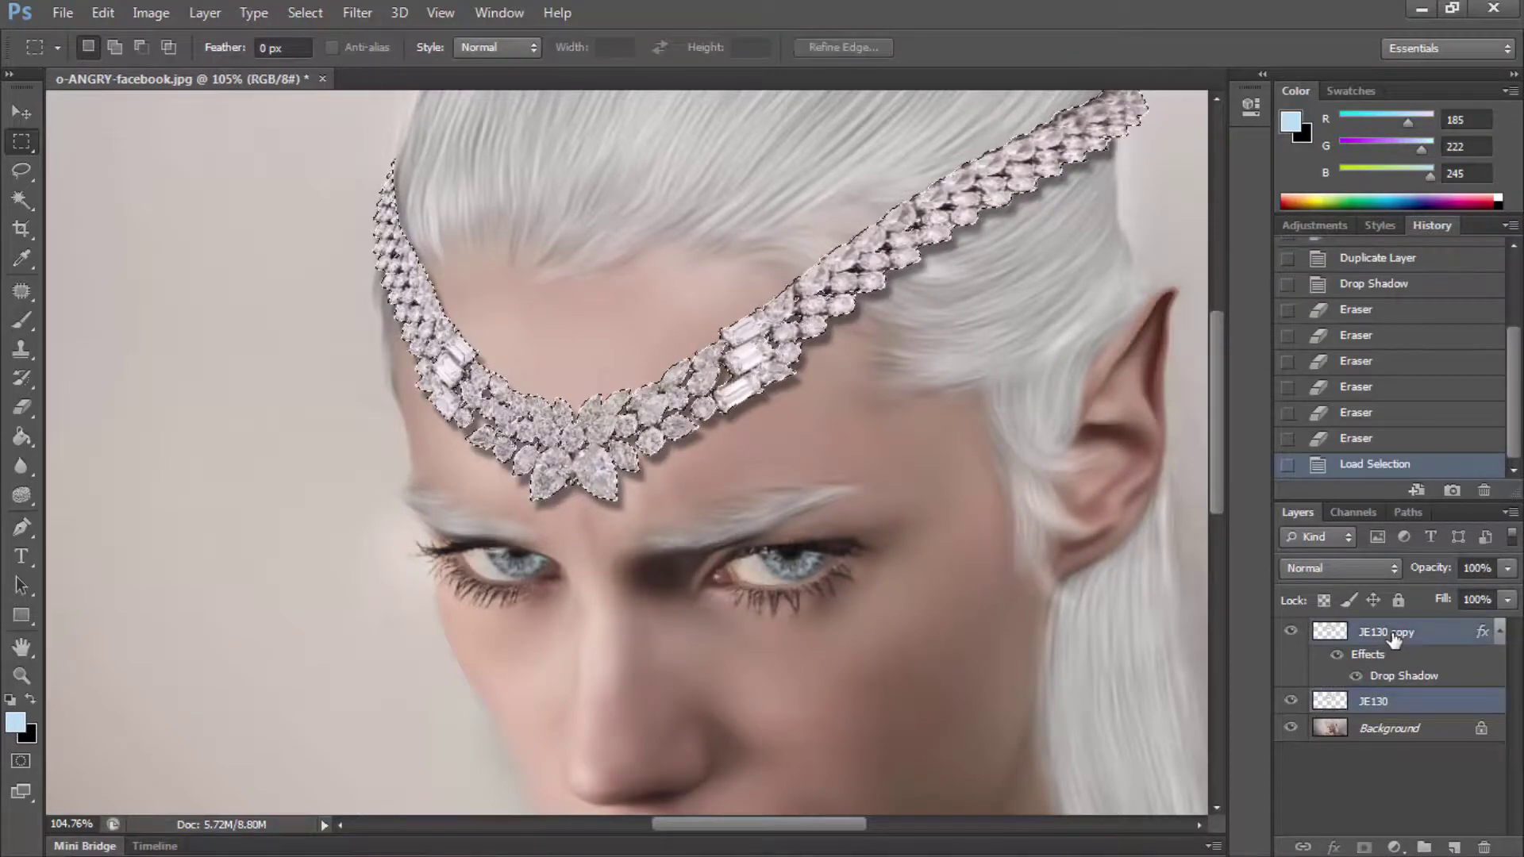
pyautogui.rightClick(1385, 635)
pyautogui.click(980, 611)
# Step: Apply Oil Paint to the merged circlet with low stylization and cleanliness, then deselect
pyautogui.click(357, 13)
pyautogui.click(435, 167)
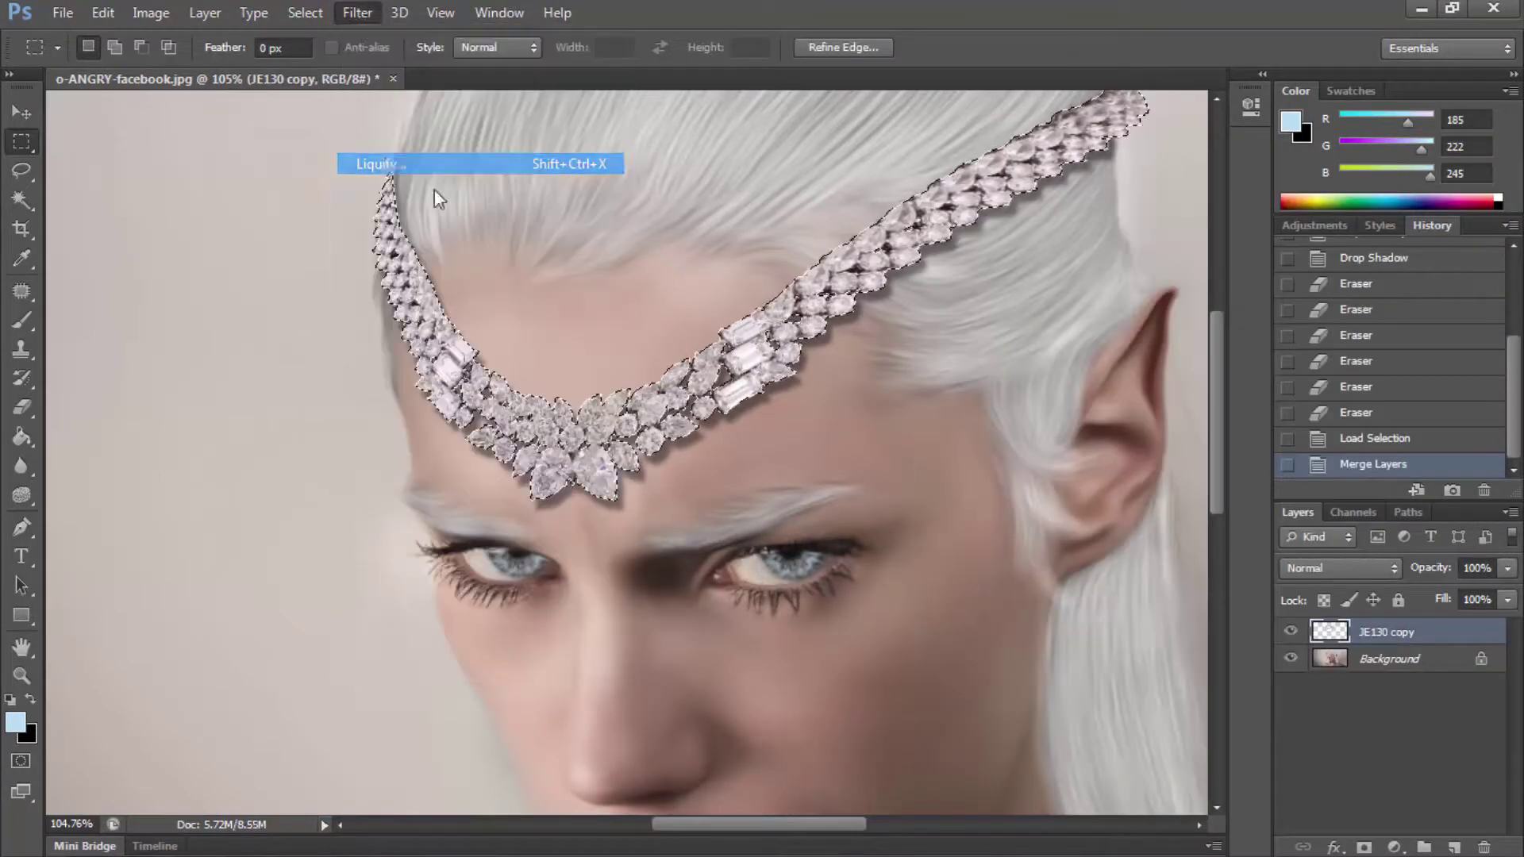
pyautogui.click(1356, 101)
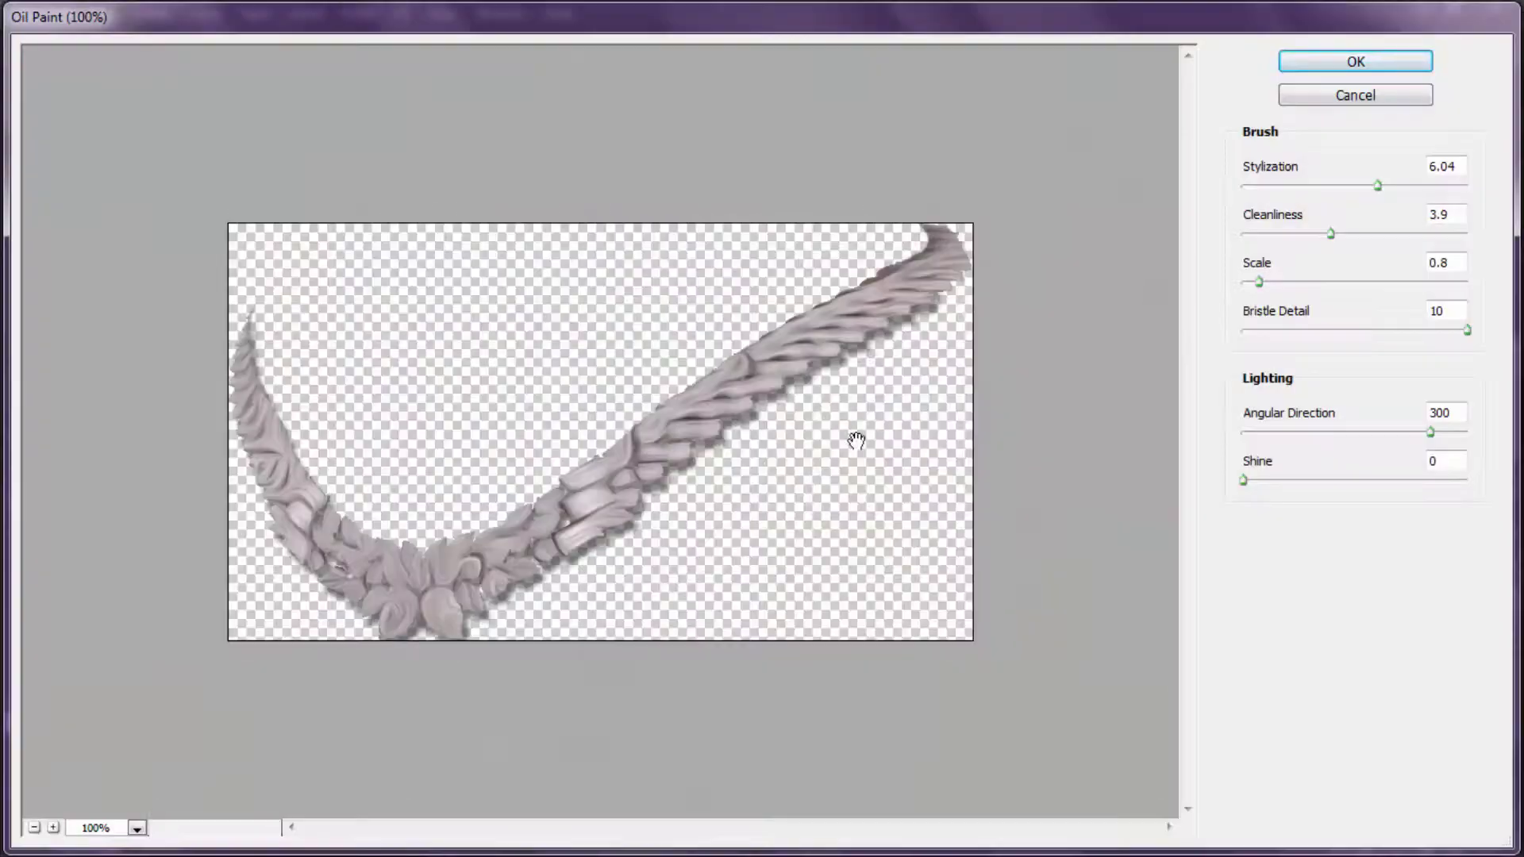
pyautogui.click(1290, 185)
pyautogui.click(1283, 235)
pyautogui.click(1243, 186)
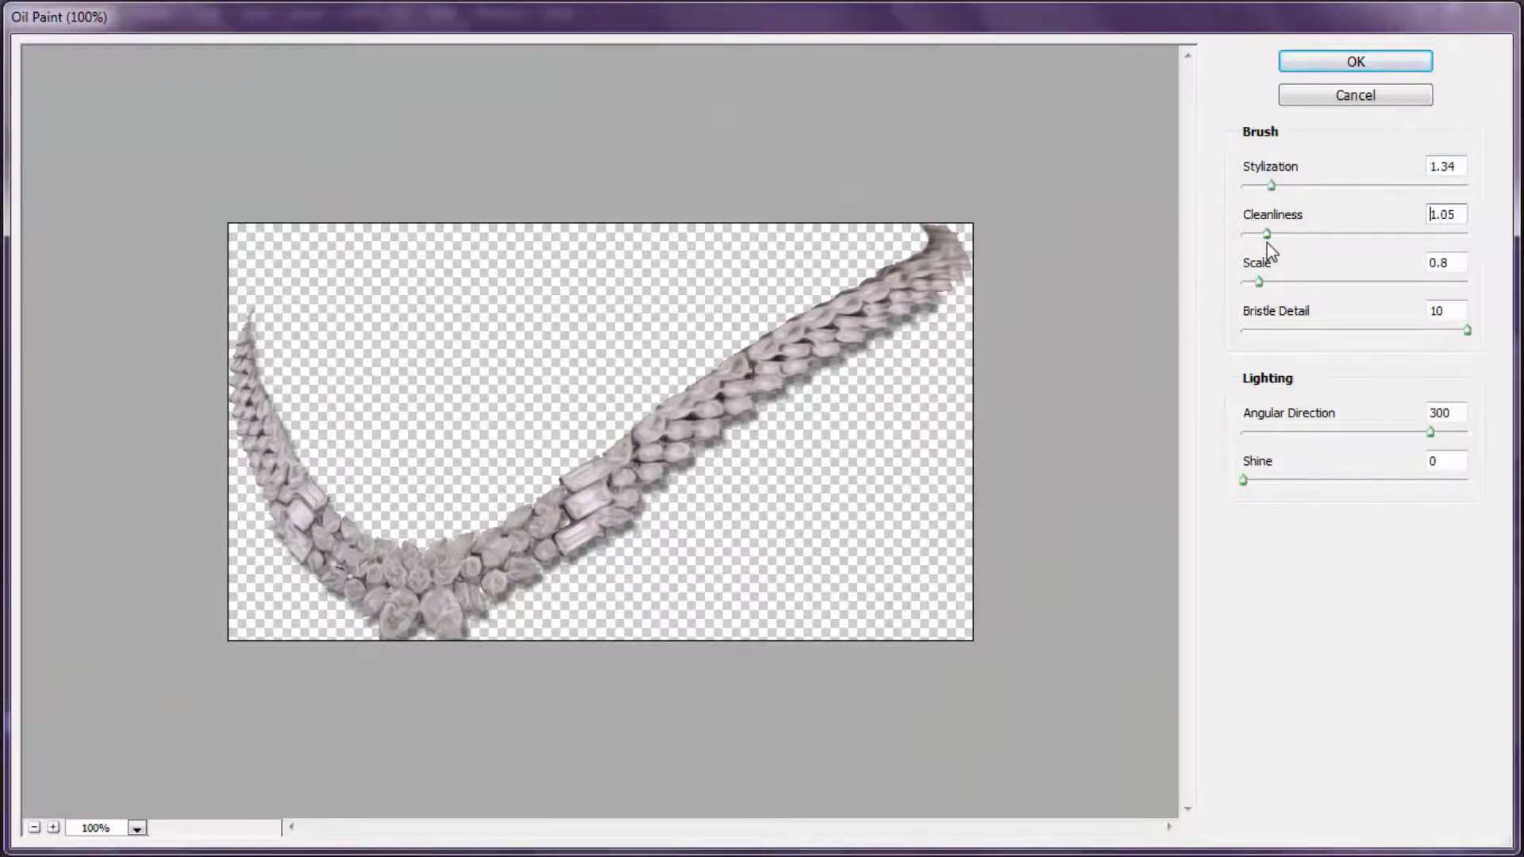
pyautogui.click(1340, 68)
pyautogui.hotkey('ctrl', 'd')
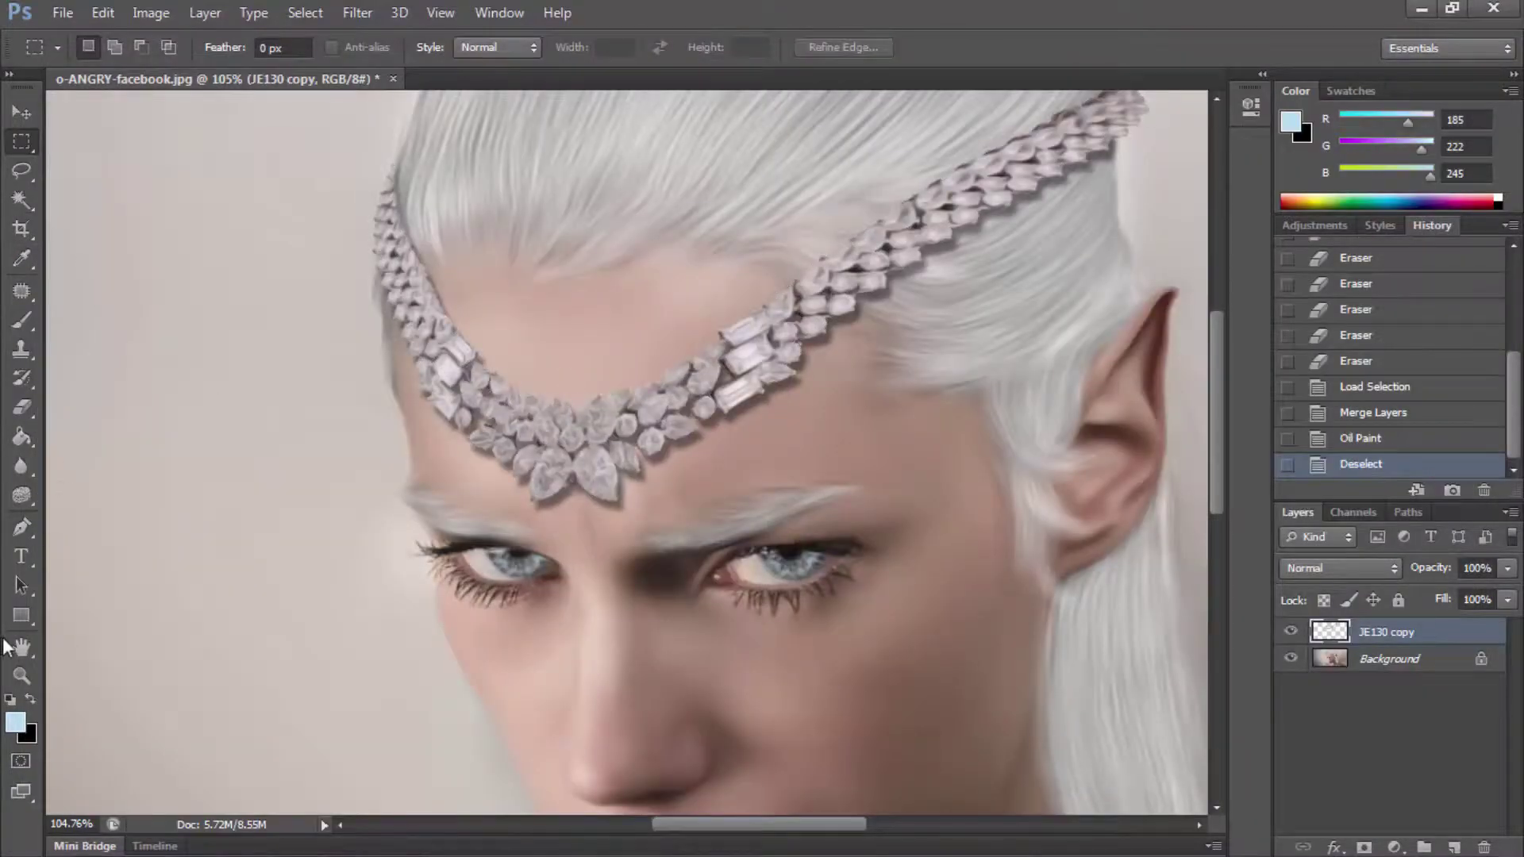
# Step: Zoom in to inspect the oil-painted circlet where it meets the hair
pyautogui.click(22, 675)
pyautogui.rightClick(436, 513)
pyautogui.click(477, 528)
pyautogui.moveTo(603, 412); pyautogui.dragTo(649, 411)
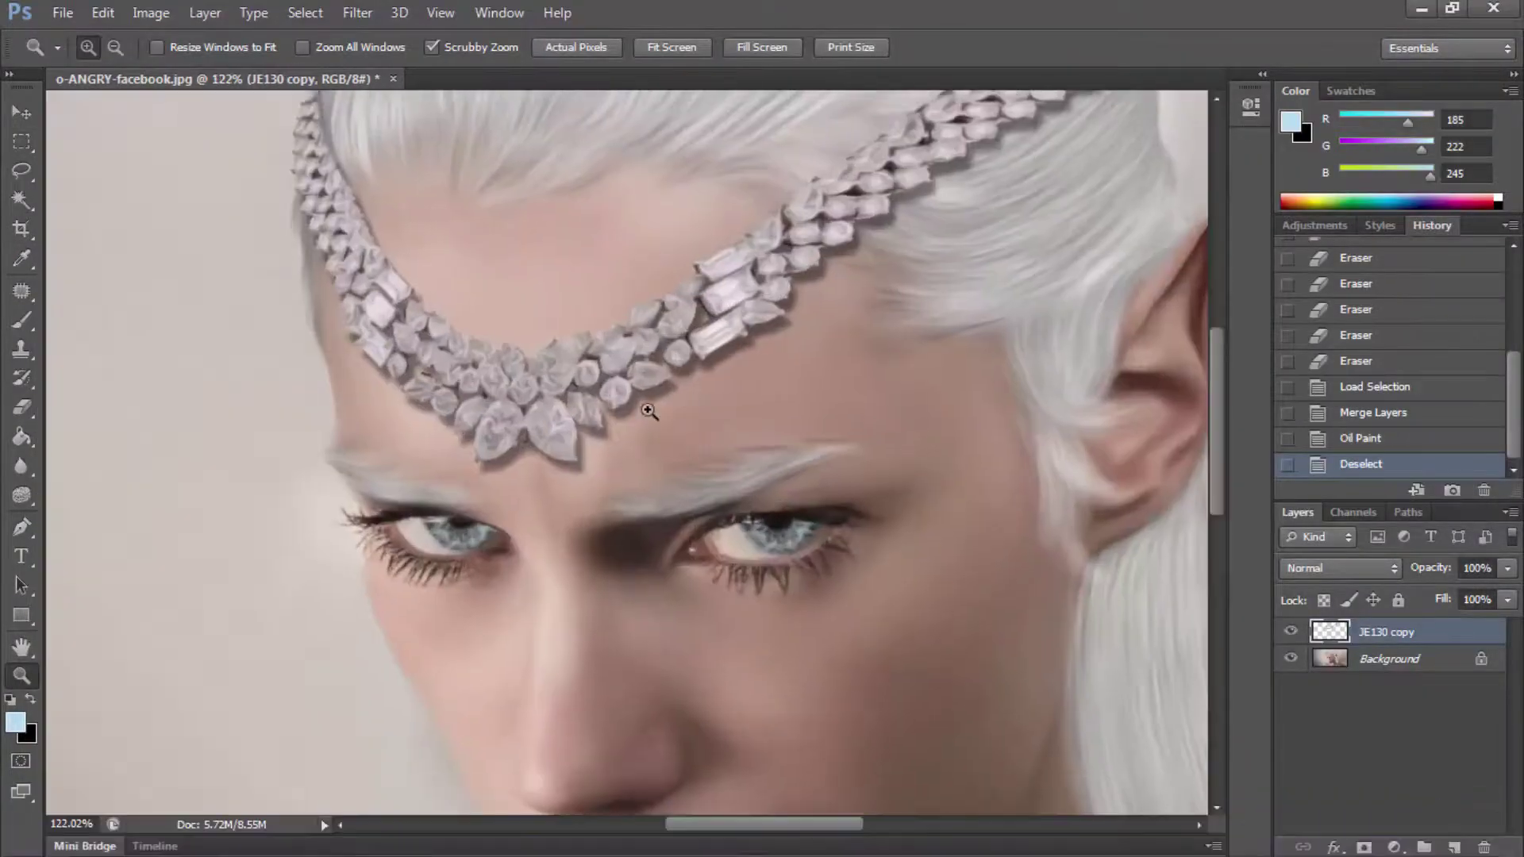
pyautogui.hotkey('ctrl', '0')
pyautogui.moveTo(818, 183); pyautogui.dragTo(873, 187)
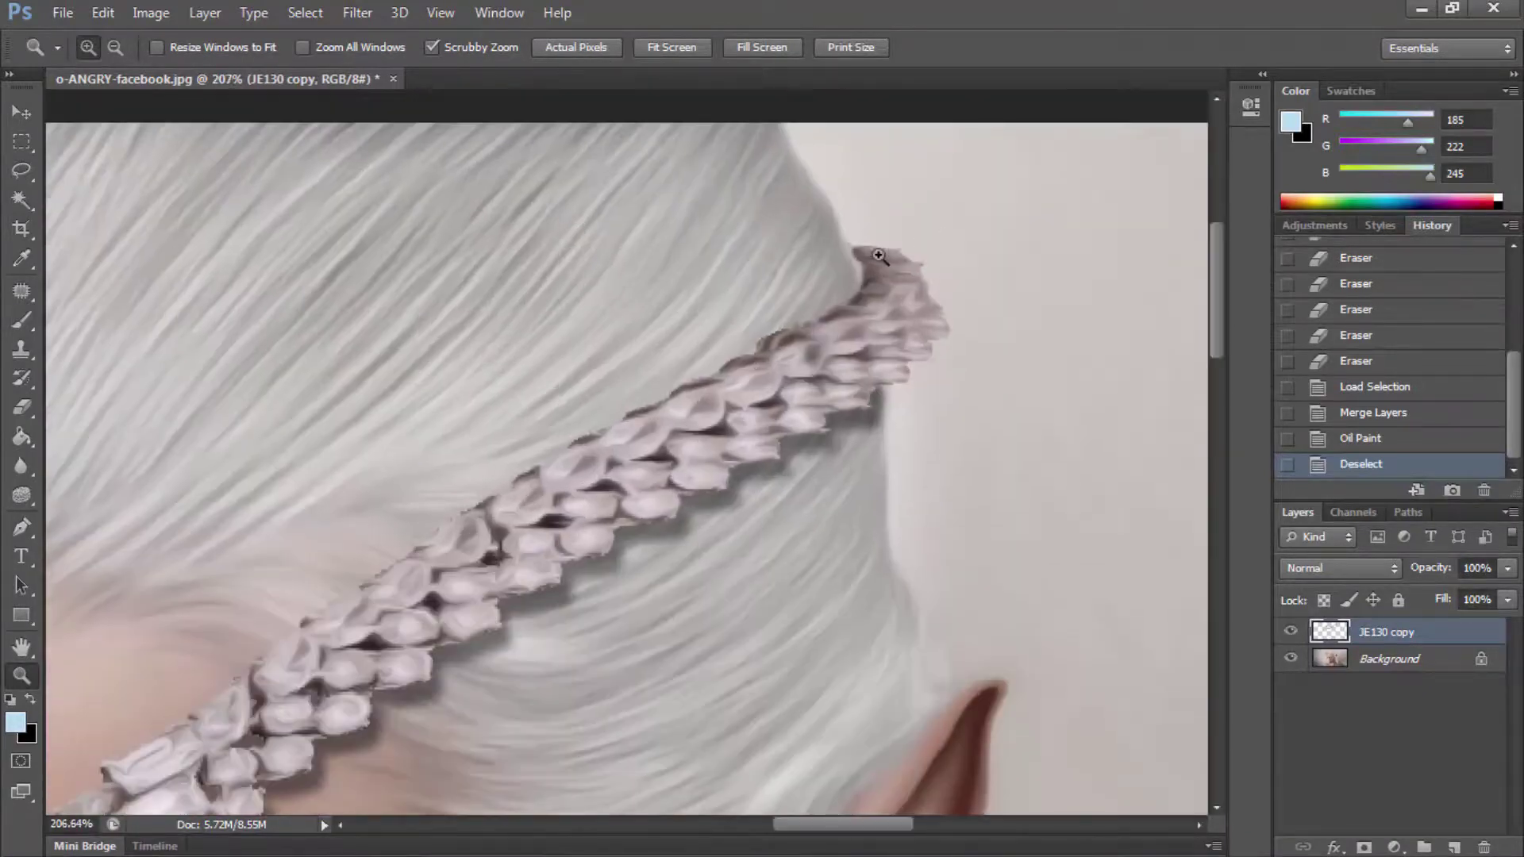
pyautogui.rightClick(859, 278)
# Step: Step back before the Oil Paint, deselect, and reapply the effect to the circlet
pyautogui.click(1373, 412)
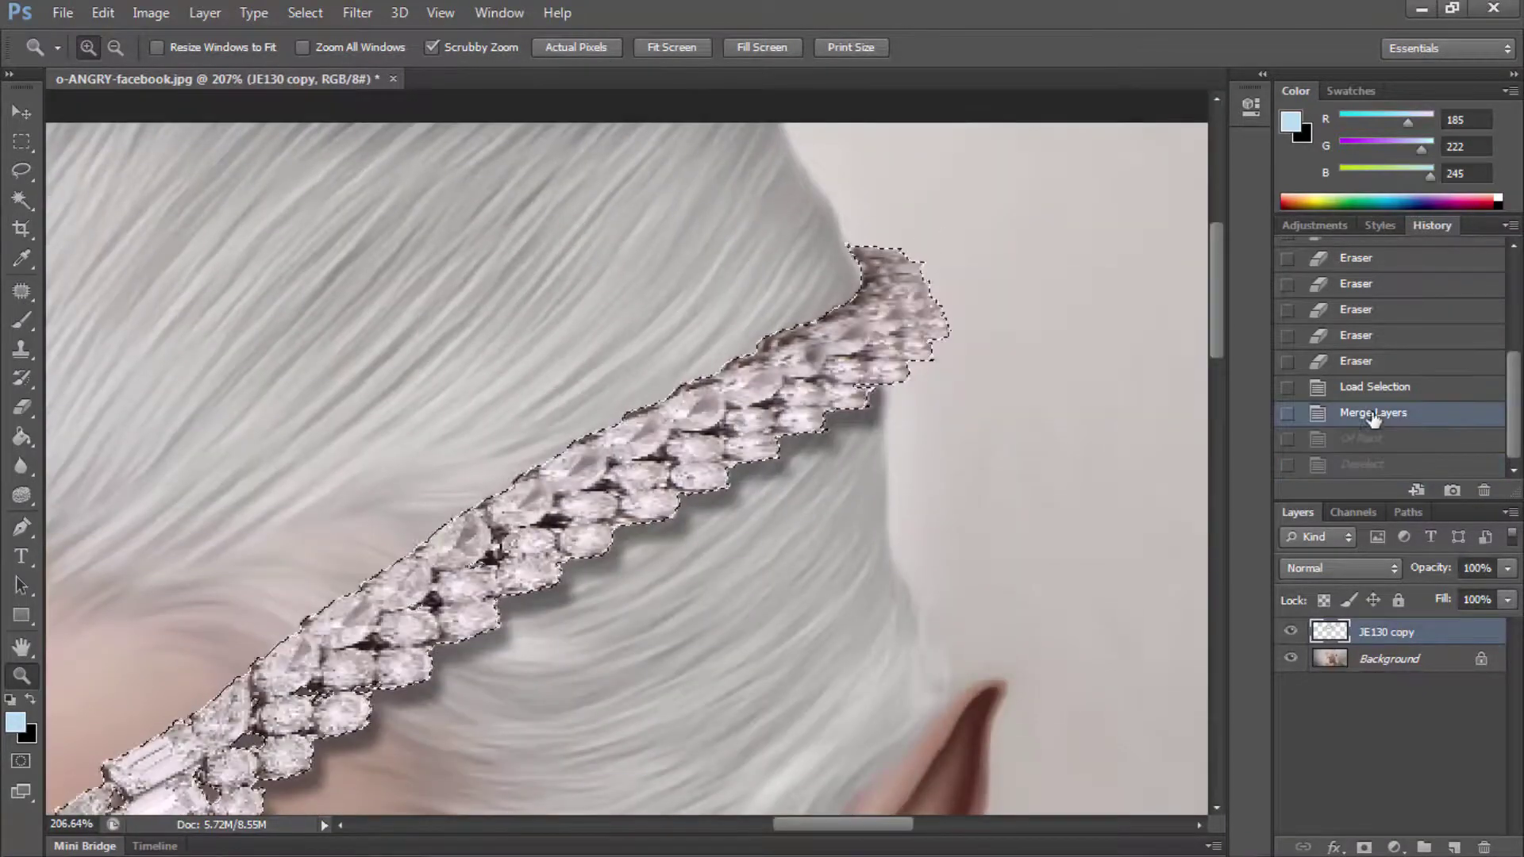
pyautogui.click(22, 141)
pyautogui.hotkey('ctrl', 'd')
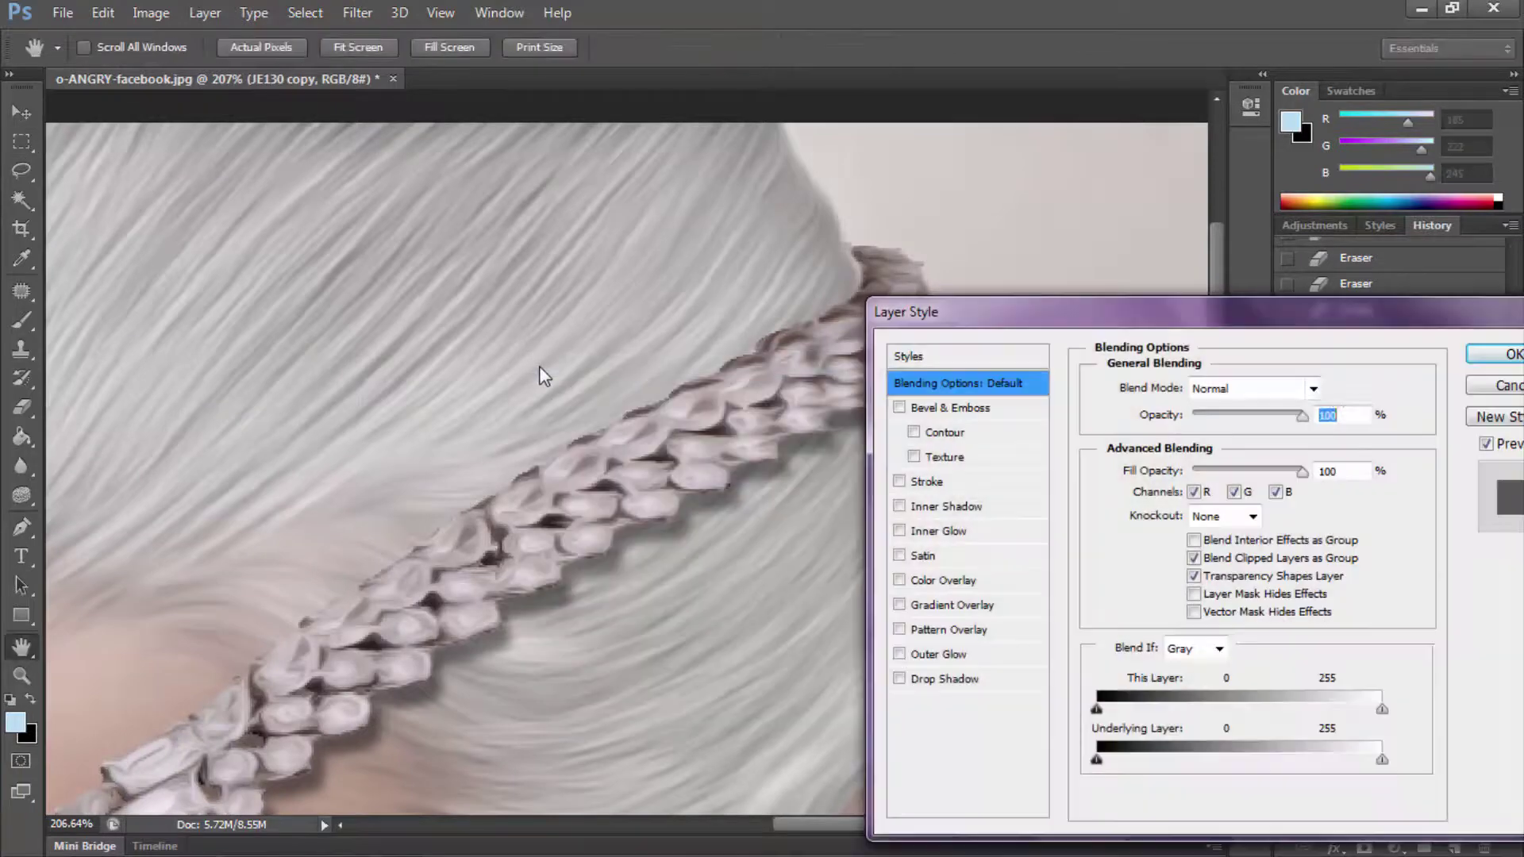
pyautogui.press('z')
pyautogui.hotkey('ctrl', '0')
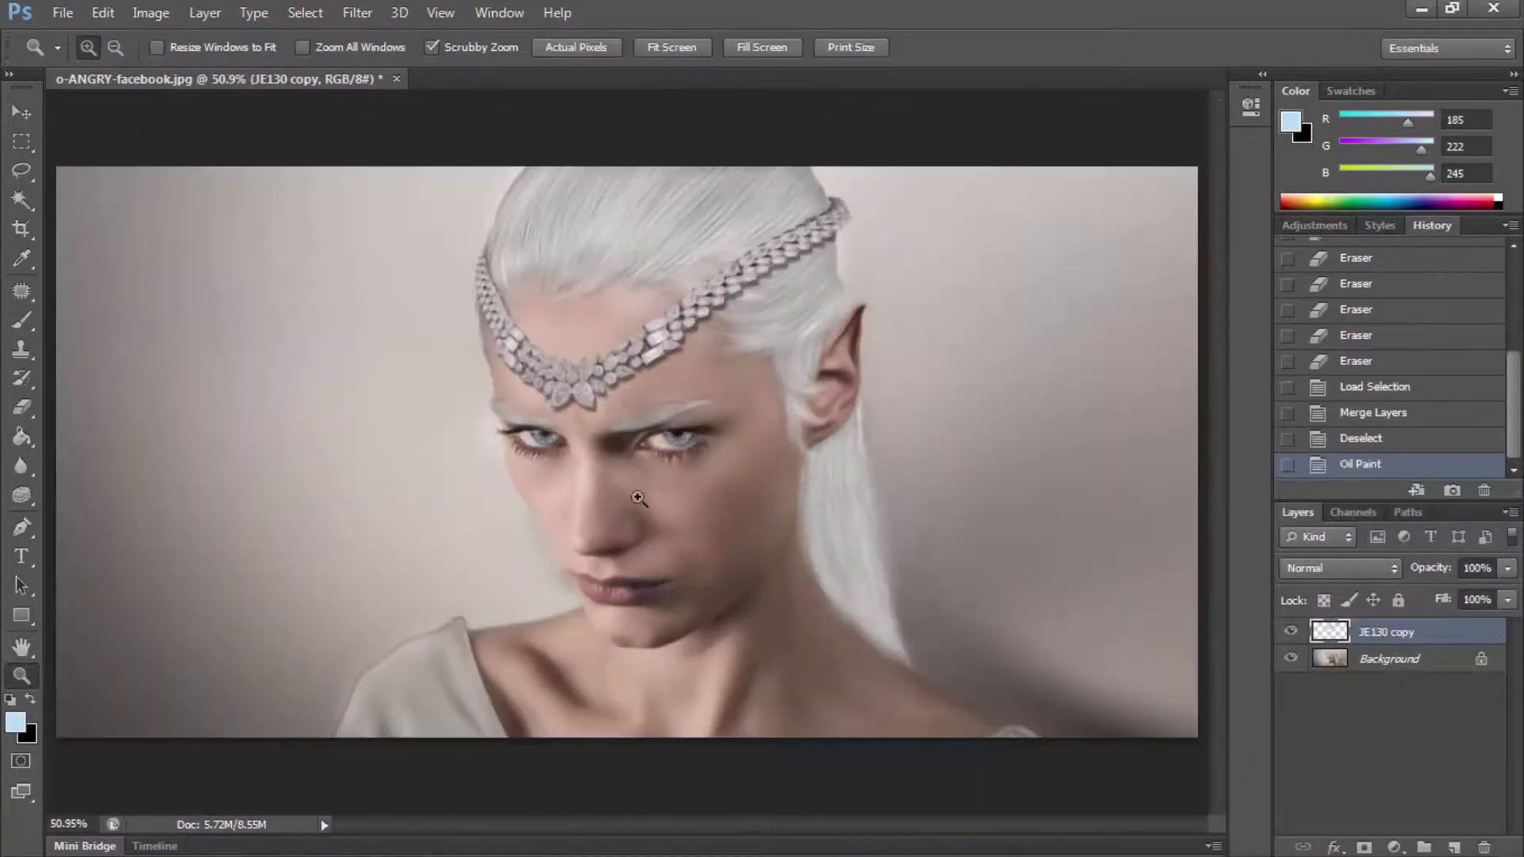
pyautogui.click(131, 840)
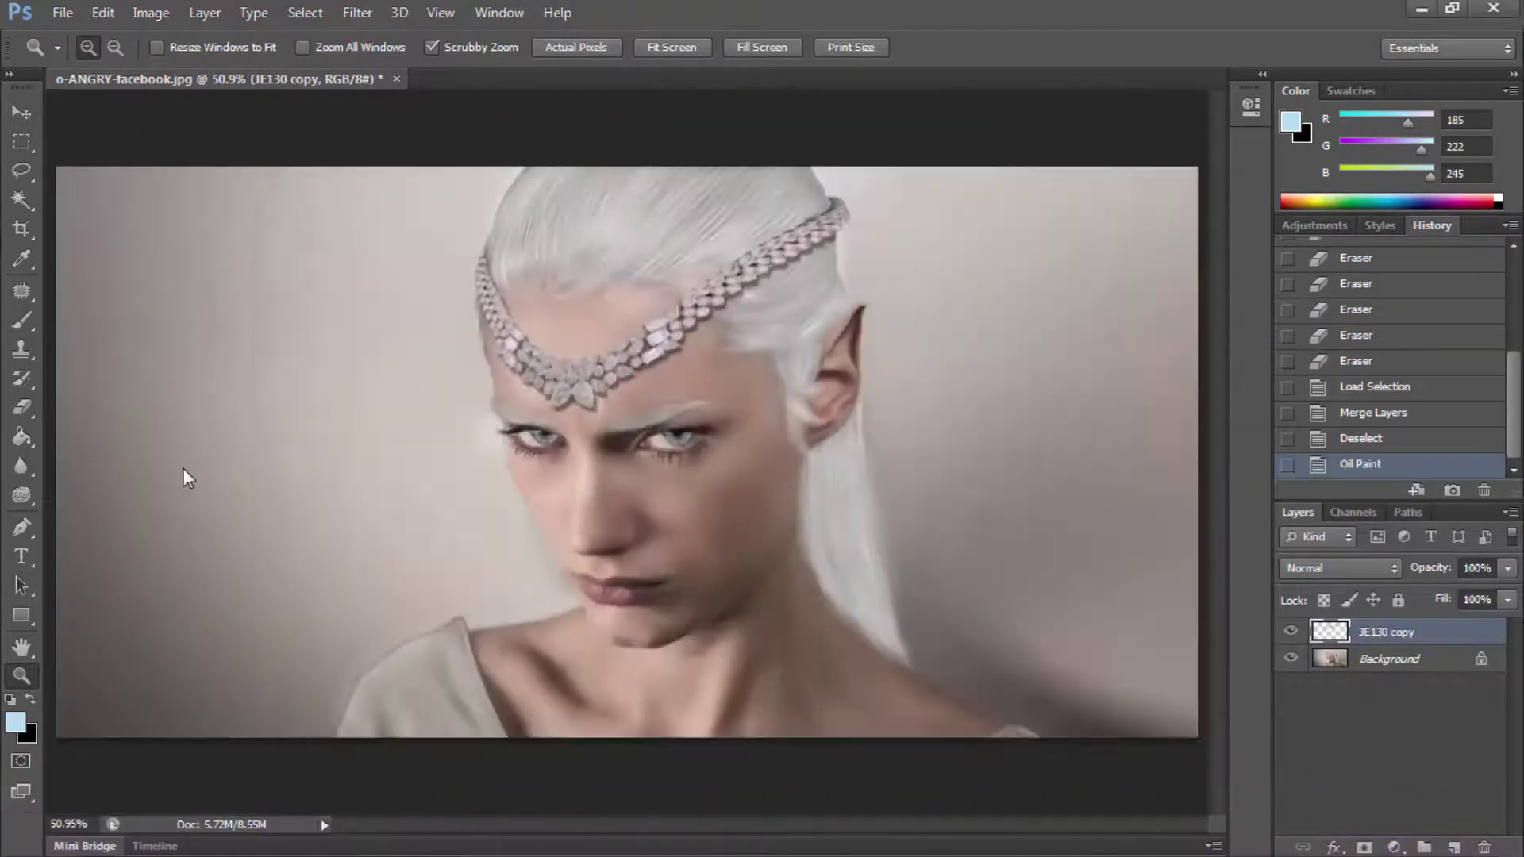
# Step: Place the tribal tattoo image on the portrait, enlarged over the face
pyautogui.moveTo(527, 341); pyautogui.dragTo(627, 453)
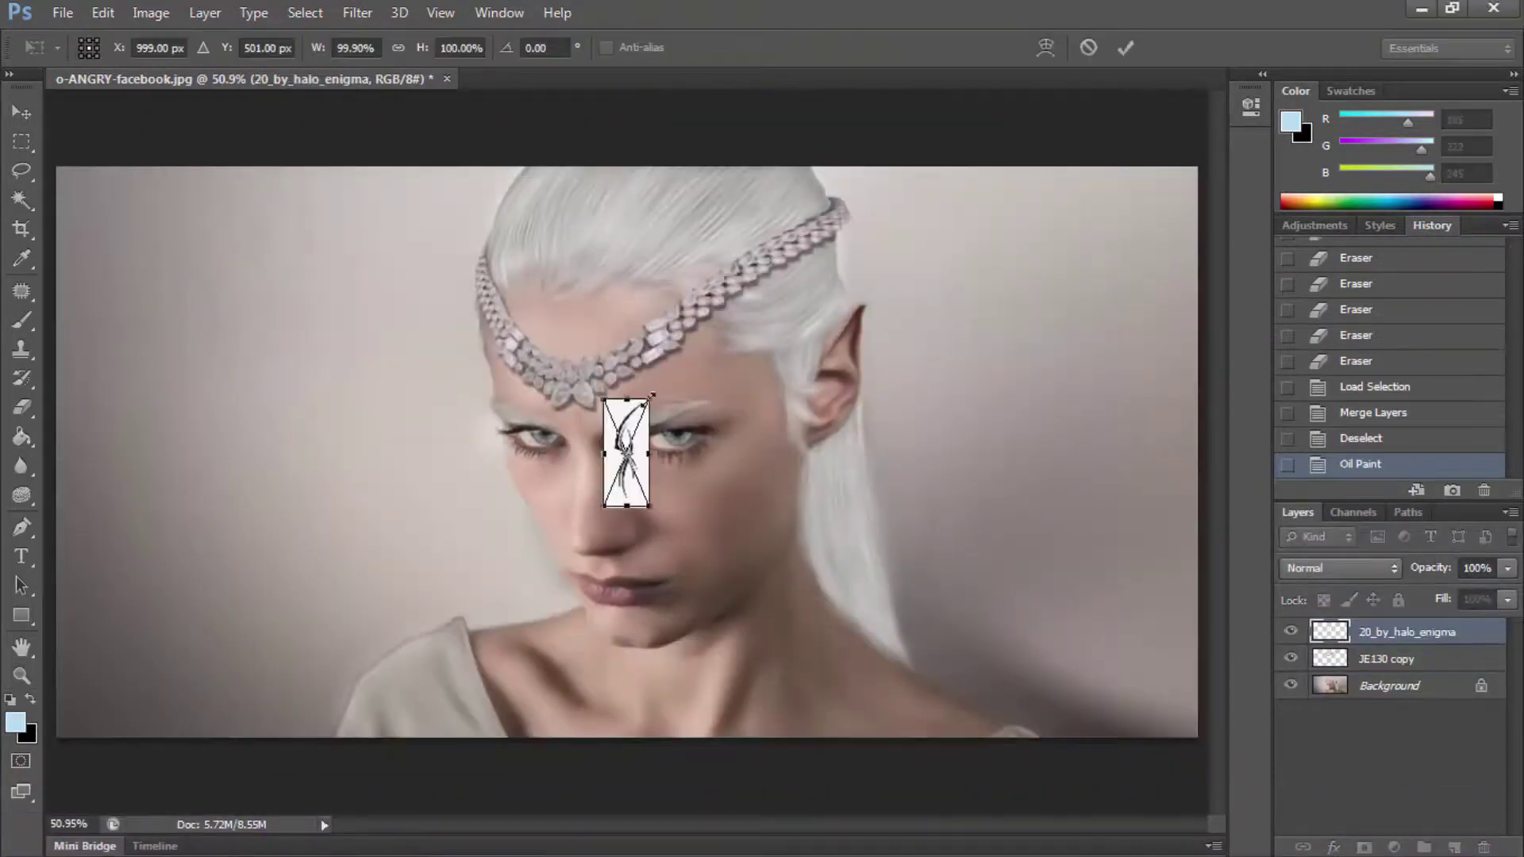
pyautogui.moveTo(653, 395); pyautogui.dragTo(722, 94)
pyautogui.moveTo(639, 338); pyautogui.dragTo(610, 428)
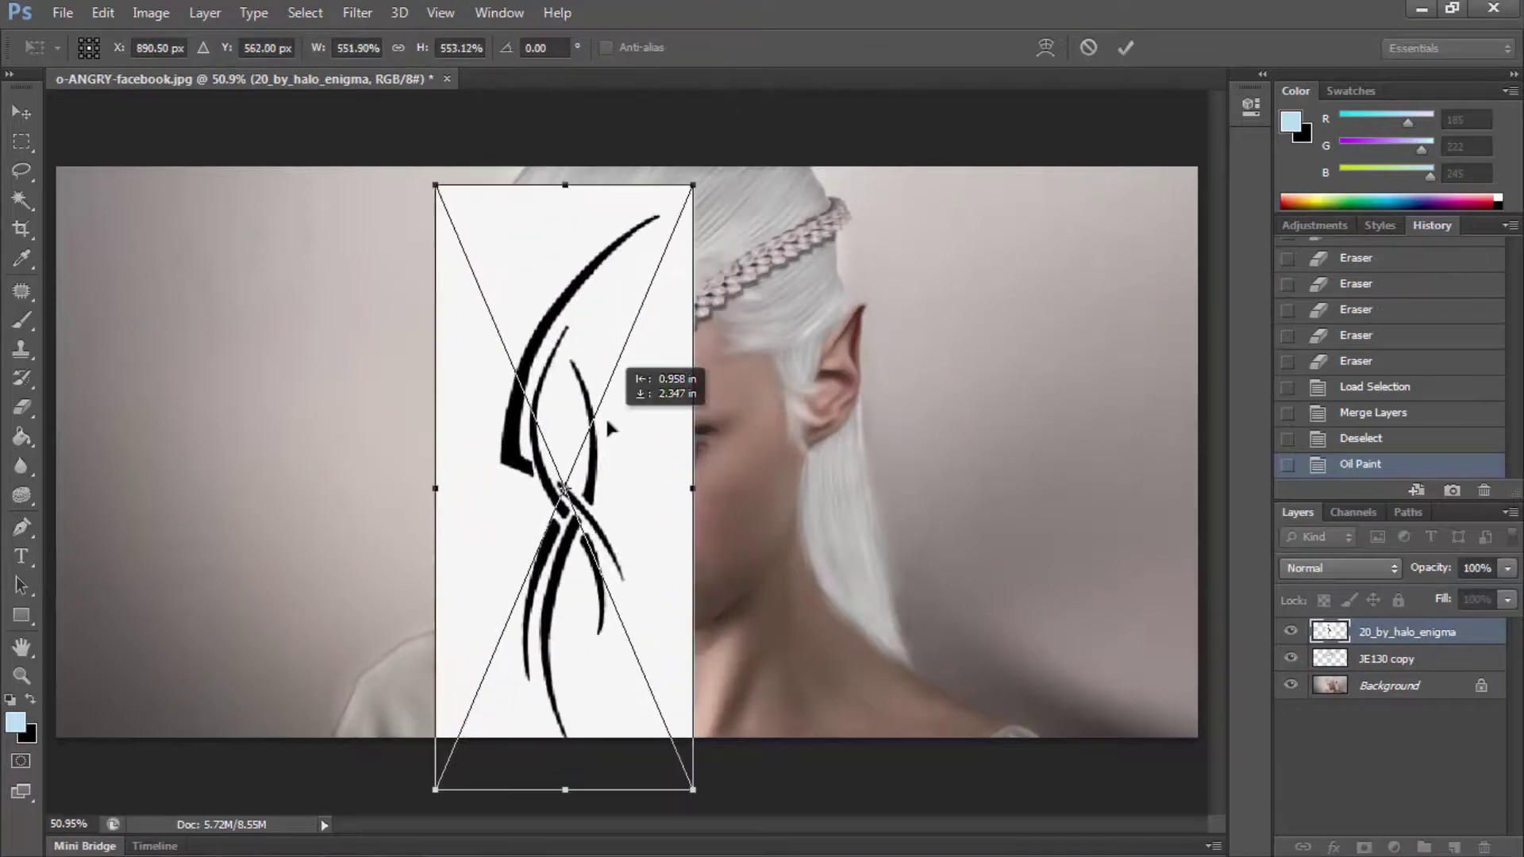
pyautogui.press('Return')
# Step: Remove the tattoo's white background with the Magic Wand and deselect
pyautogui.press('w')
pyautogui.click(500, 307)
pyautogui.press('e')
pyautogui.press('Delete')
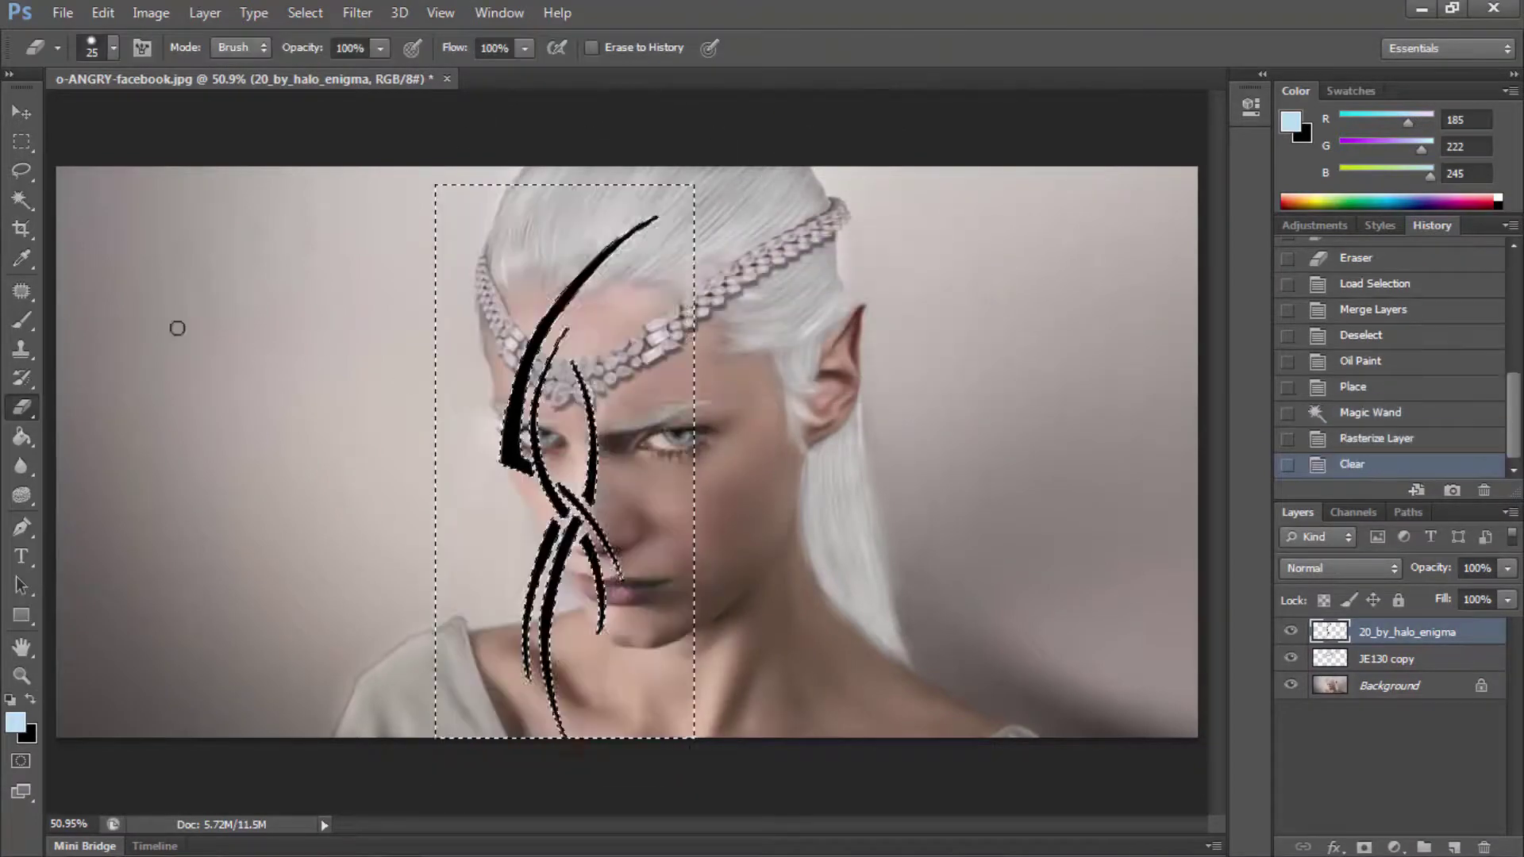
pyautogui.press('m')
pyautogui.hotkey('ctrl', 'd')
pyautogui.rightClick(400, 378)
pyautogui.press('Escape')
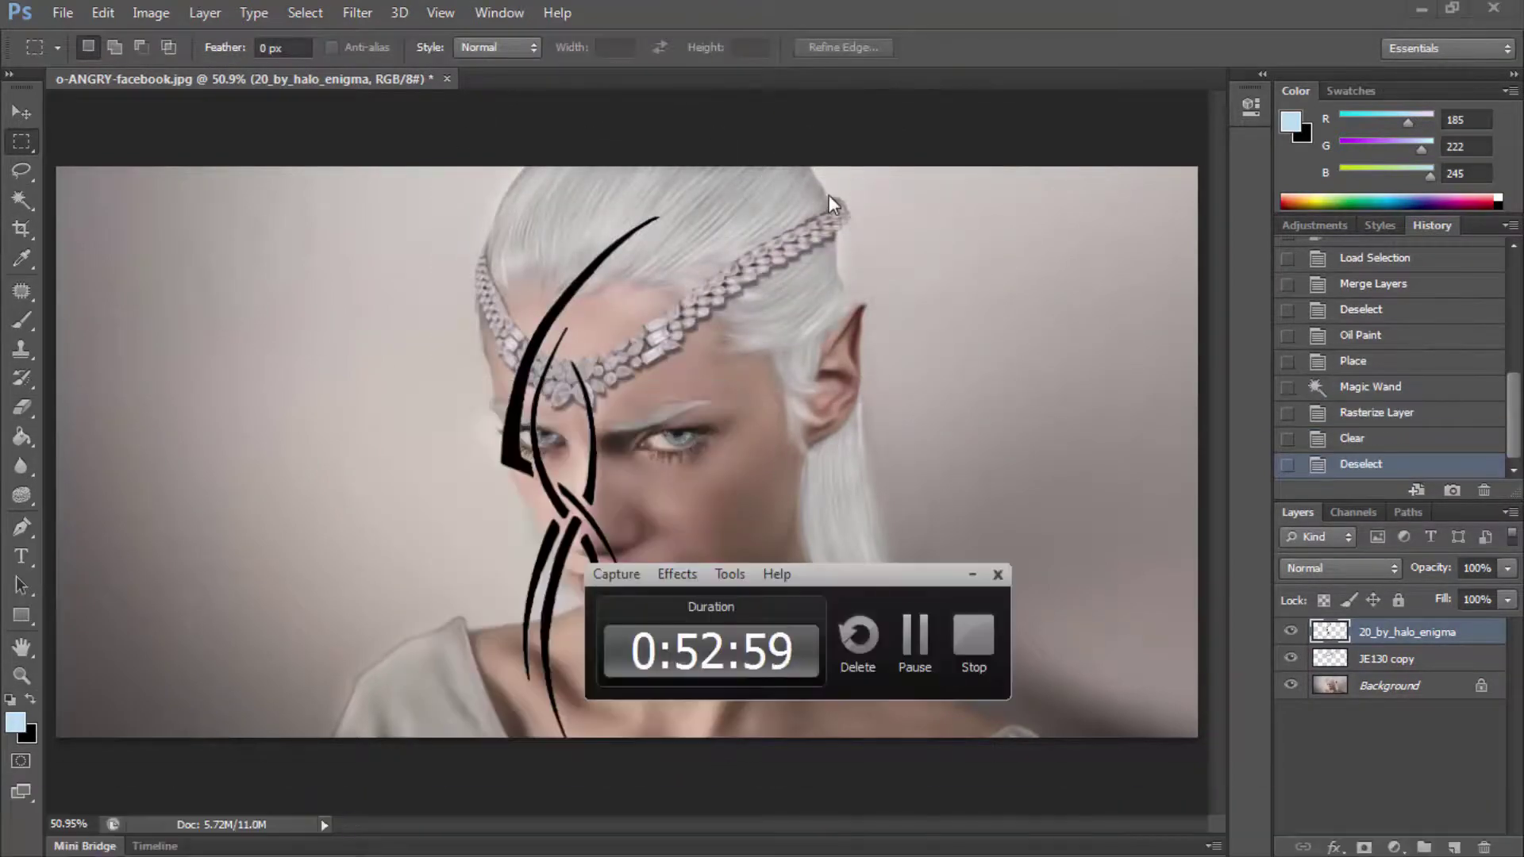
# Step: Flip the tattoo horizontally and move it to the face's right side
pyautogui.rightClick(675, 133)
pyautogui.click(714, 330)
pyautogui.rightClick(640, 459)
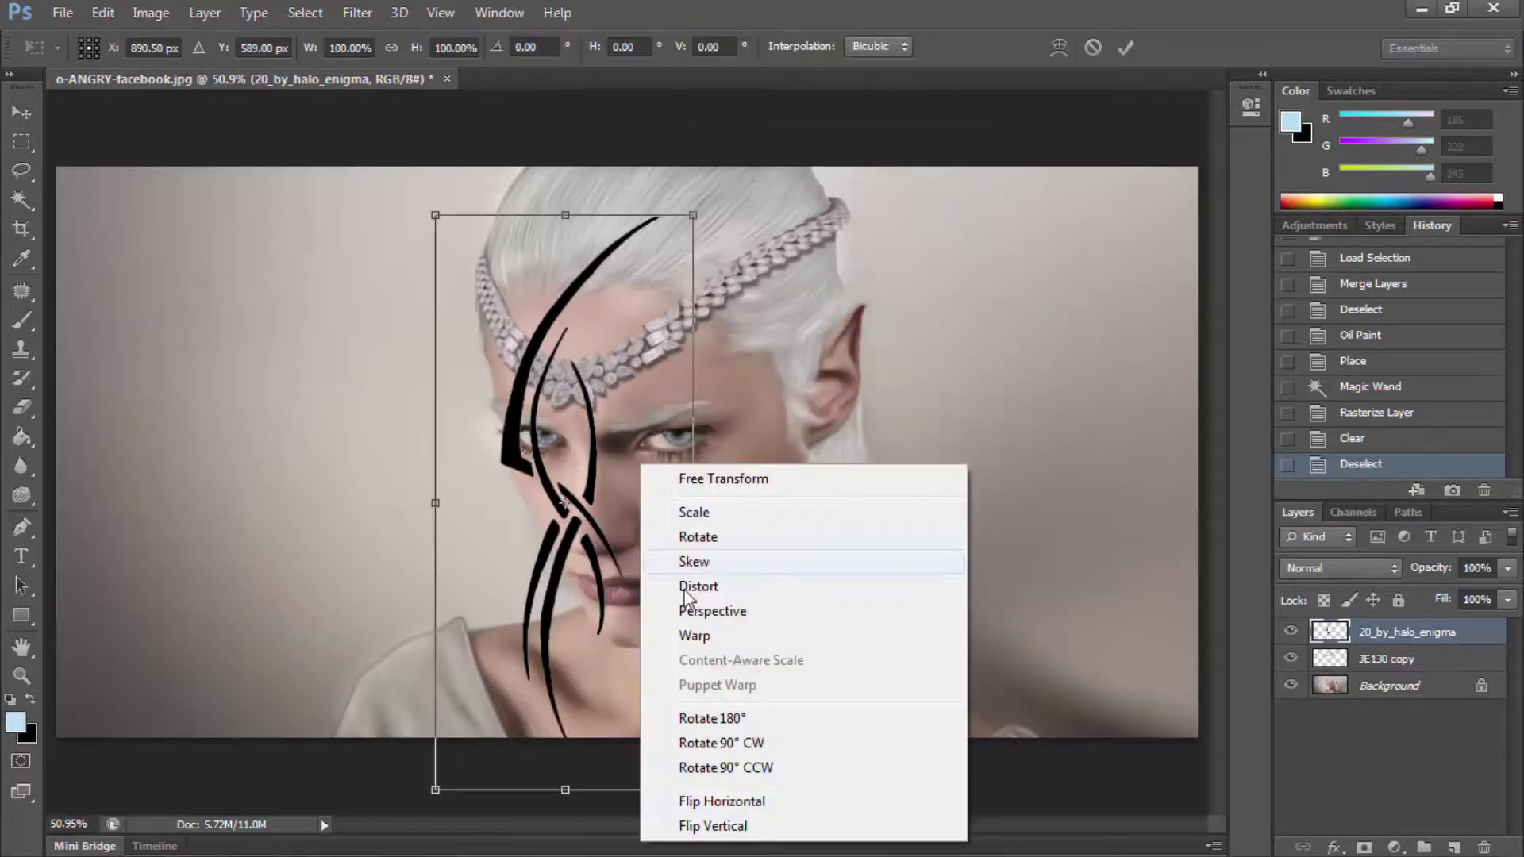
pyautogui.click(722, 802)
pyautogui.moveTo(631, 575); pyautogui.dragTo(790, 523)
pyautogui.press('Return')
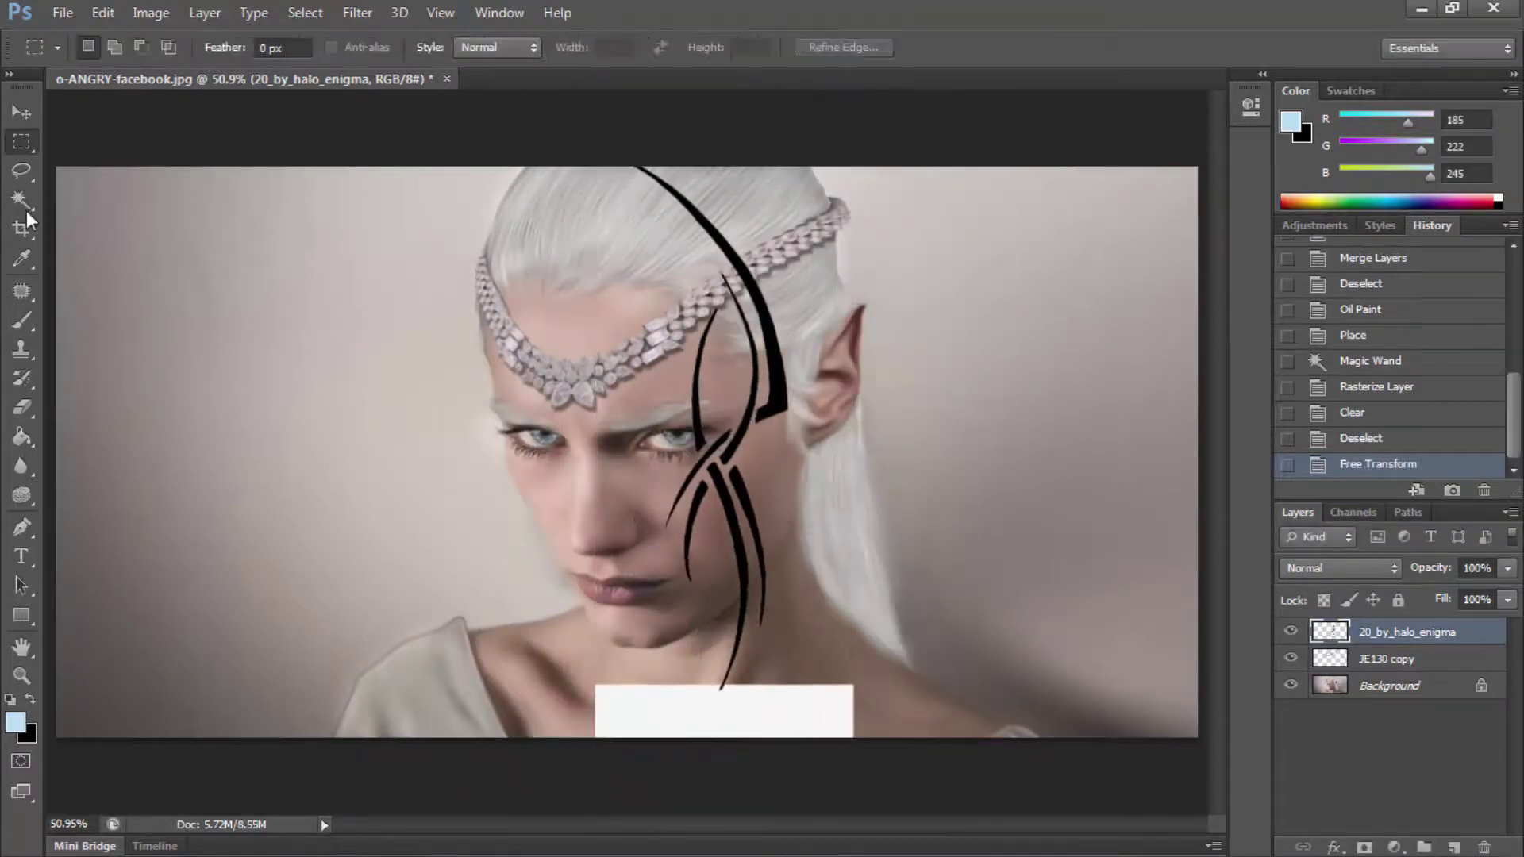
# Step: Delete the leftover white strip from the tattoo layer
pyautogui.press('w')
pyautogui.click(632, 718)
pyautogui.press('Delete')
pyautogui.hotkey('ctrl', 'd')
# Step: Shrink the tattoo onto the cheek beside the right eye and tilt it slightly
pyautogui.rightClick(596, 429)
pyautogui.click(678, 626)
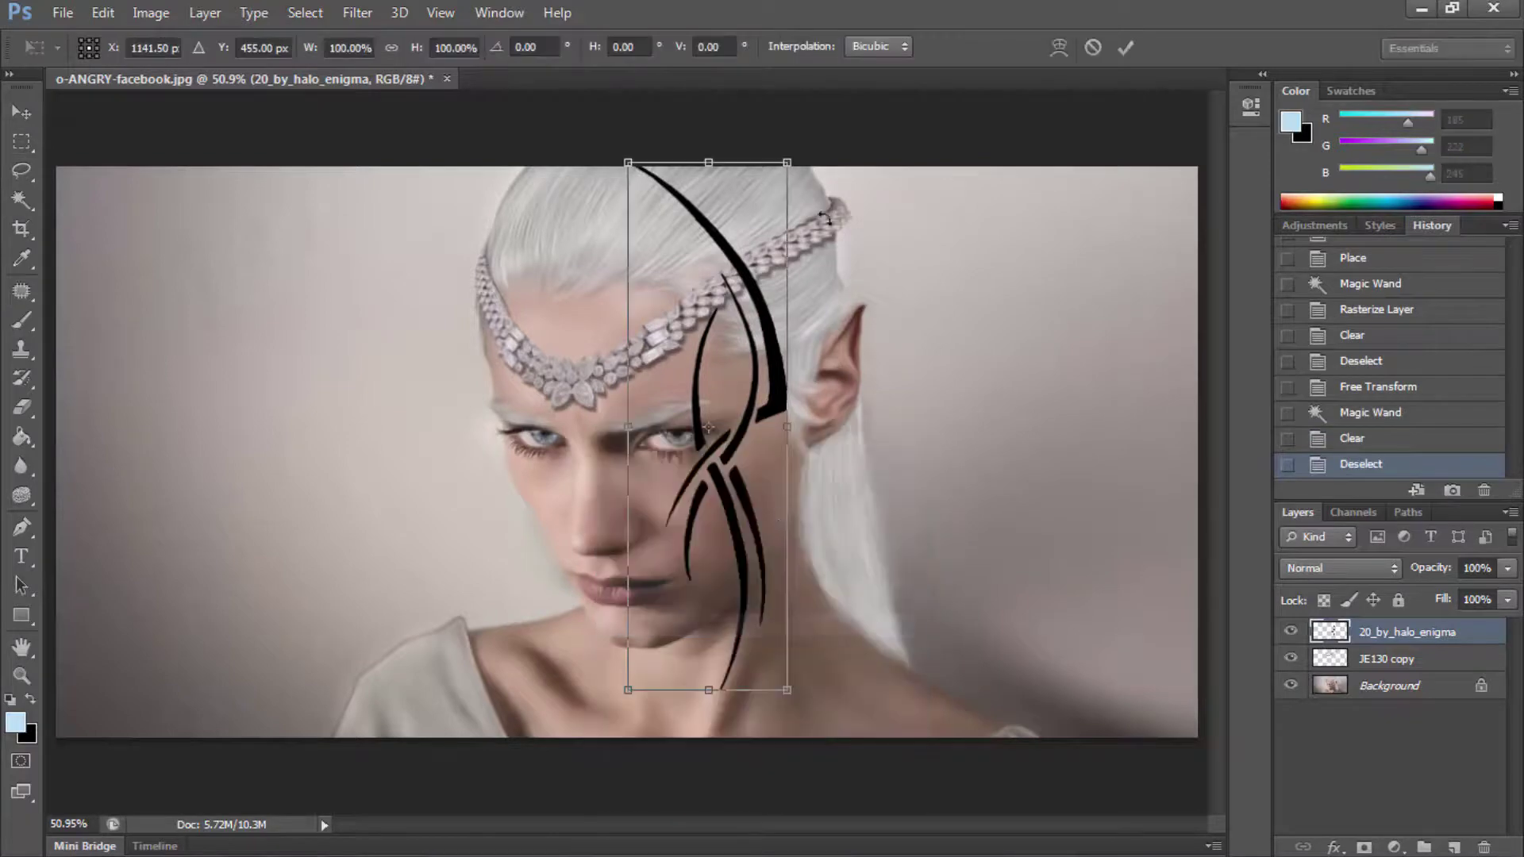
pyautogui.moveTo(850, 155); pyautogui.dragTo(699, 452)
pyautogui.moveTo(681, 540); pyautogui.dragTo(741, 441)
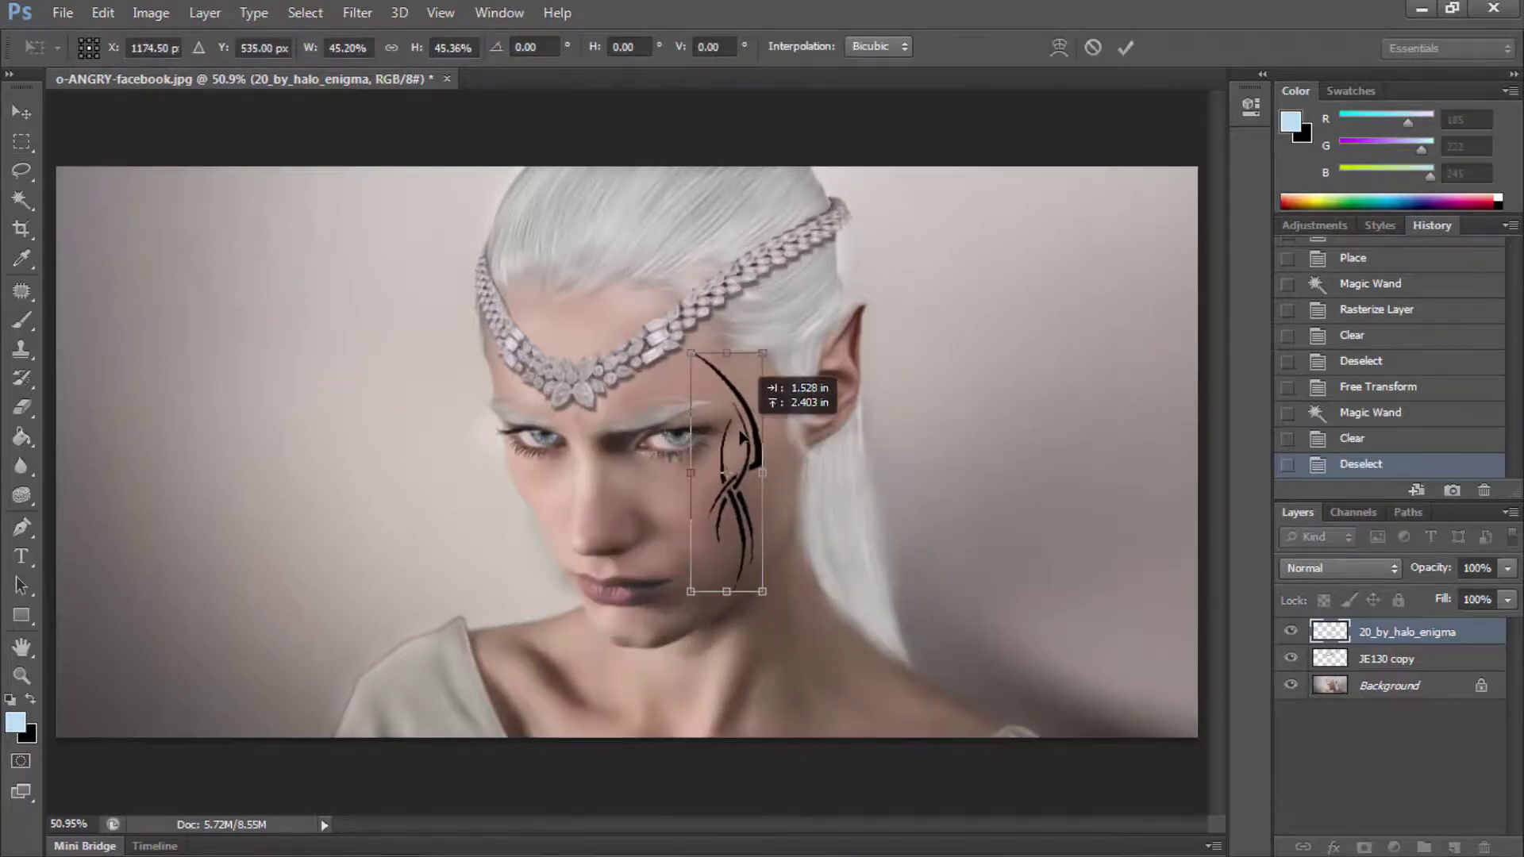
pyautogui.rightClick(740, 437)
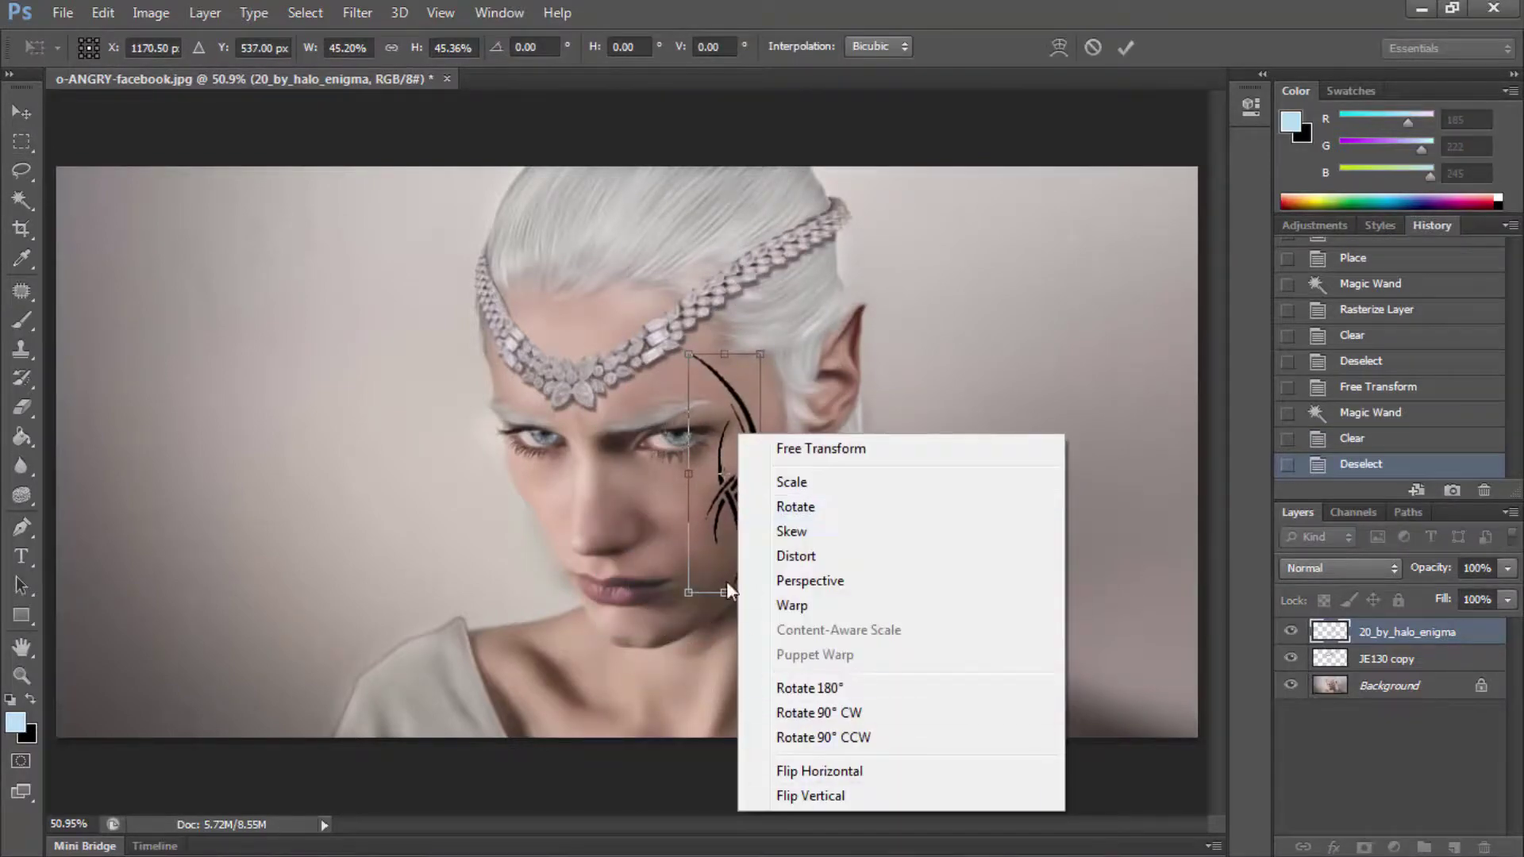
pyautogui.click(726, 589)
pyautogui.moveTo(798, 492)
pyautogui.mouseDown()
pyautogui.moveTo(800, 466)
pyautogui.moveTo(764, 516)
pyautogui.moveTo(843, 476)
pyautogui.moveTo(765, 506)
pyautogui.mouseUp()
# Step: Flip the tattoo vertically and start warping it to fit the face
pyautogui.rightClick(763, 516)
pyautogui.click(821, 493)
pyautogui.rightClick(765, 507)
pyautogui.click(783, 542)
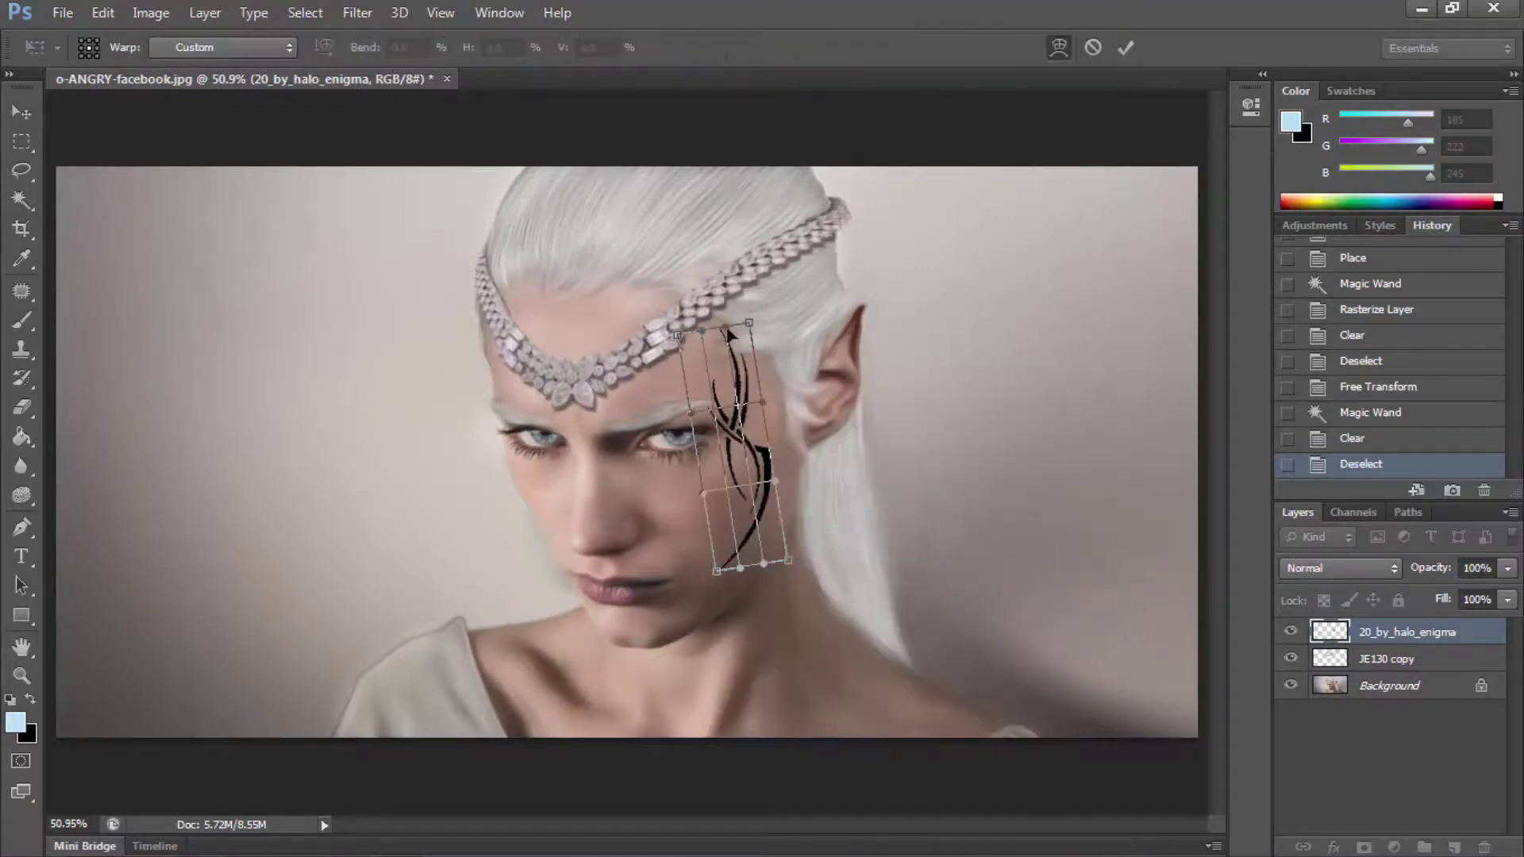
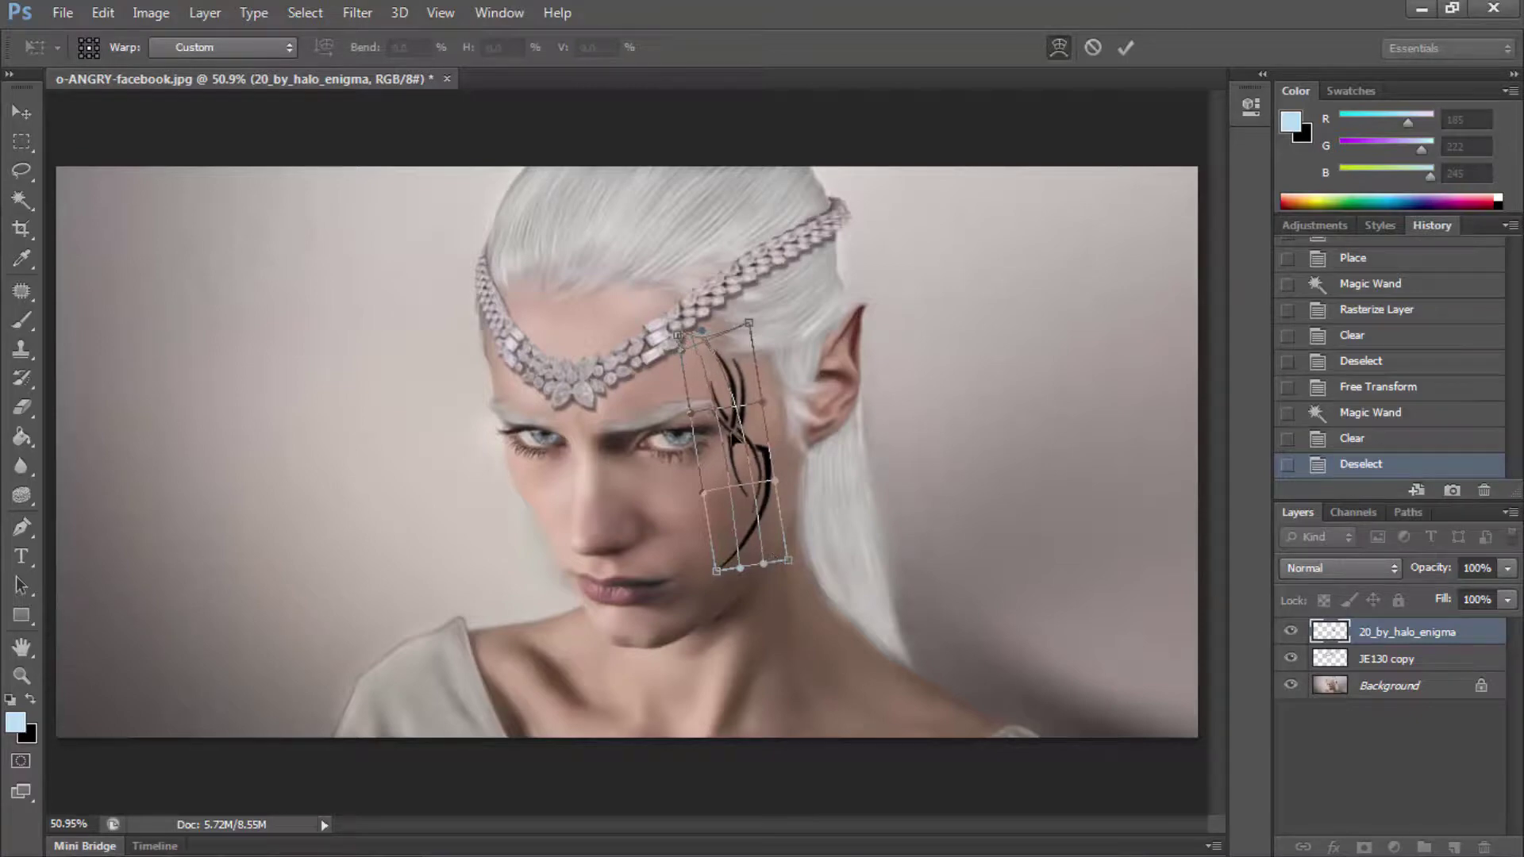
# Step: Commit the tattoo warp, zoom in, and erase part of the line with a small eraser
pyautogui.press('Return')
pyautogui.press('z')
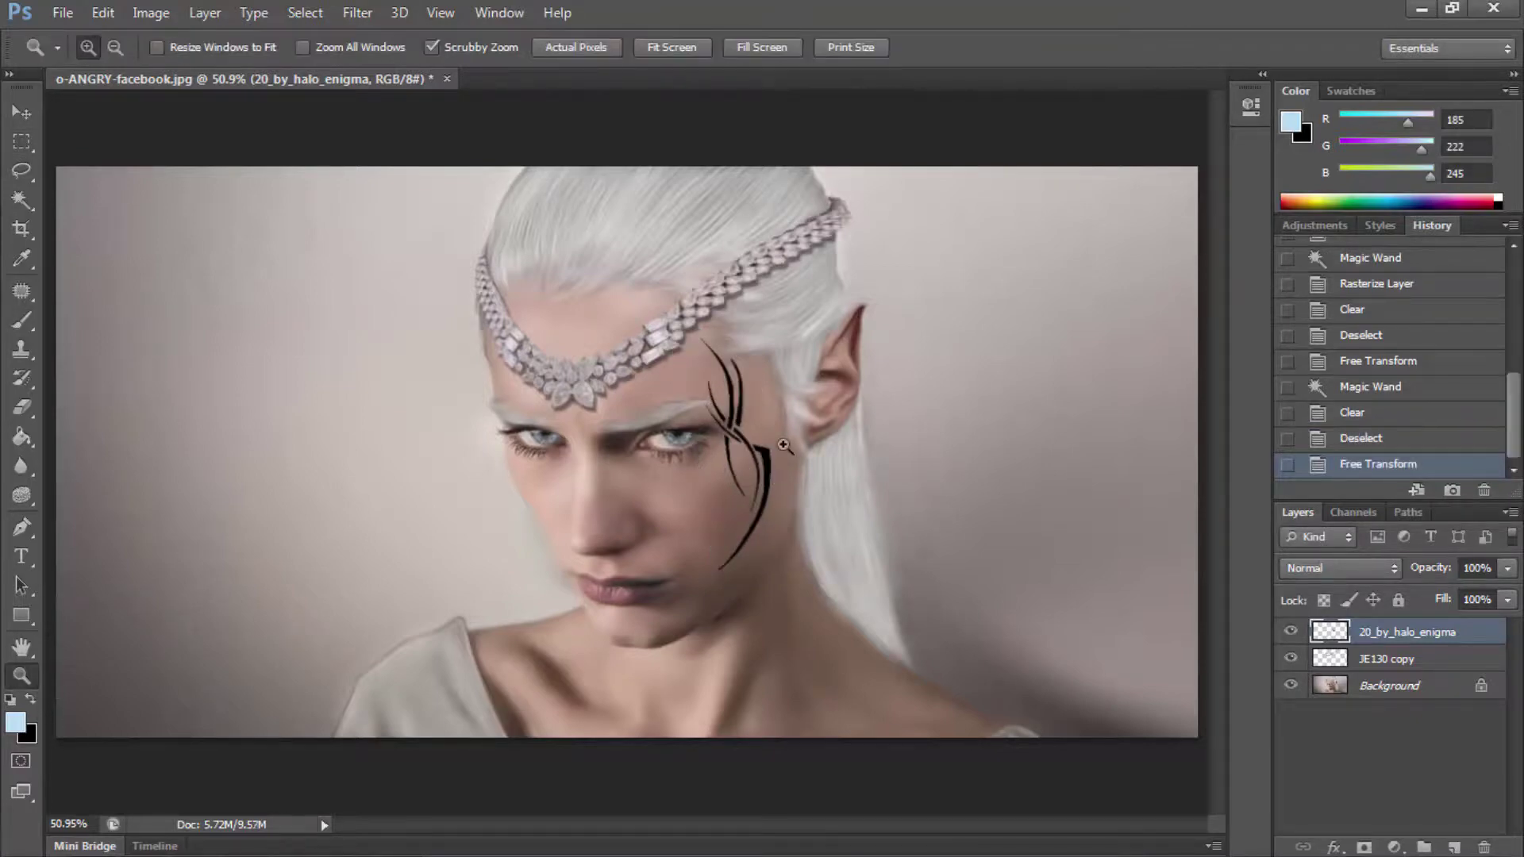
pyautogui.moveTo(786, 442); pyautogui.dragTo(810, 444)
pyautogui.press('e')
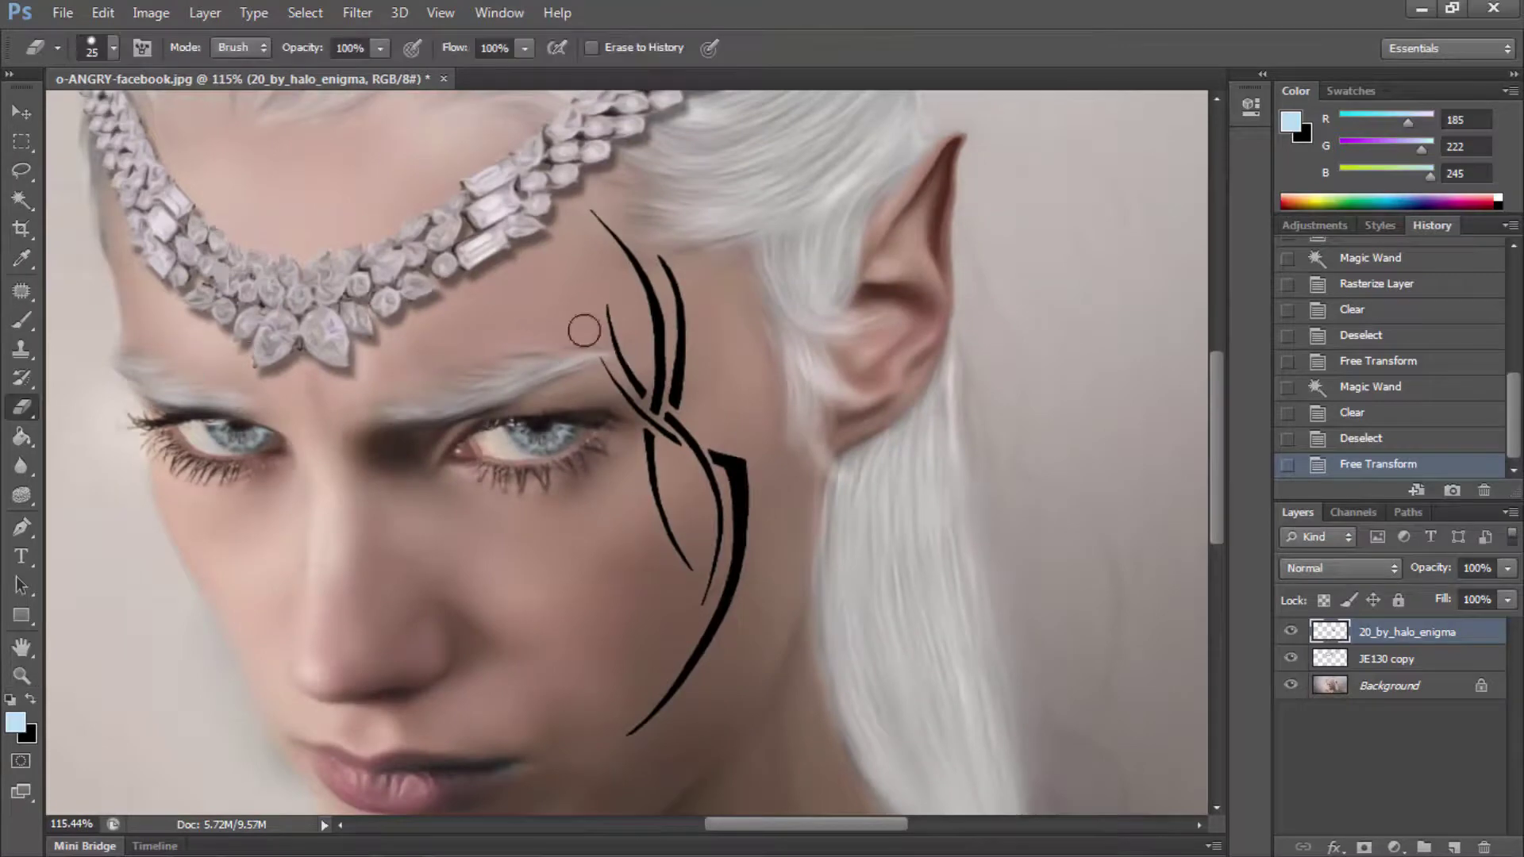
pyautogui.click(665, 247)
pyautogui.hotkey('ctrl', 'z')
pyautogui.rightClick(500, 431)
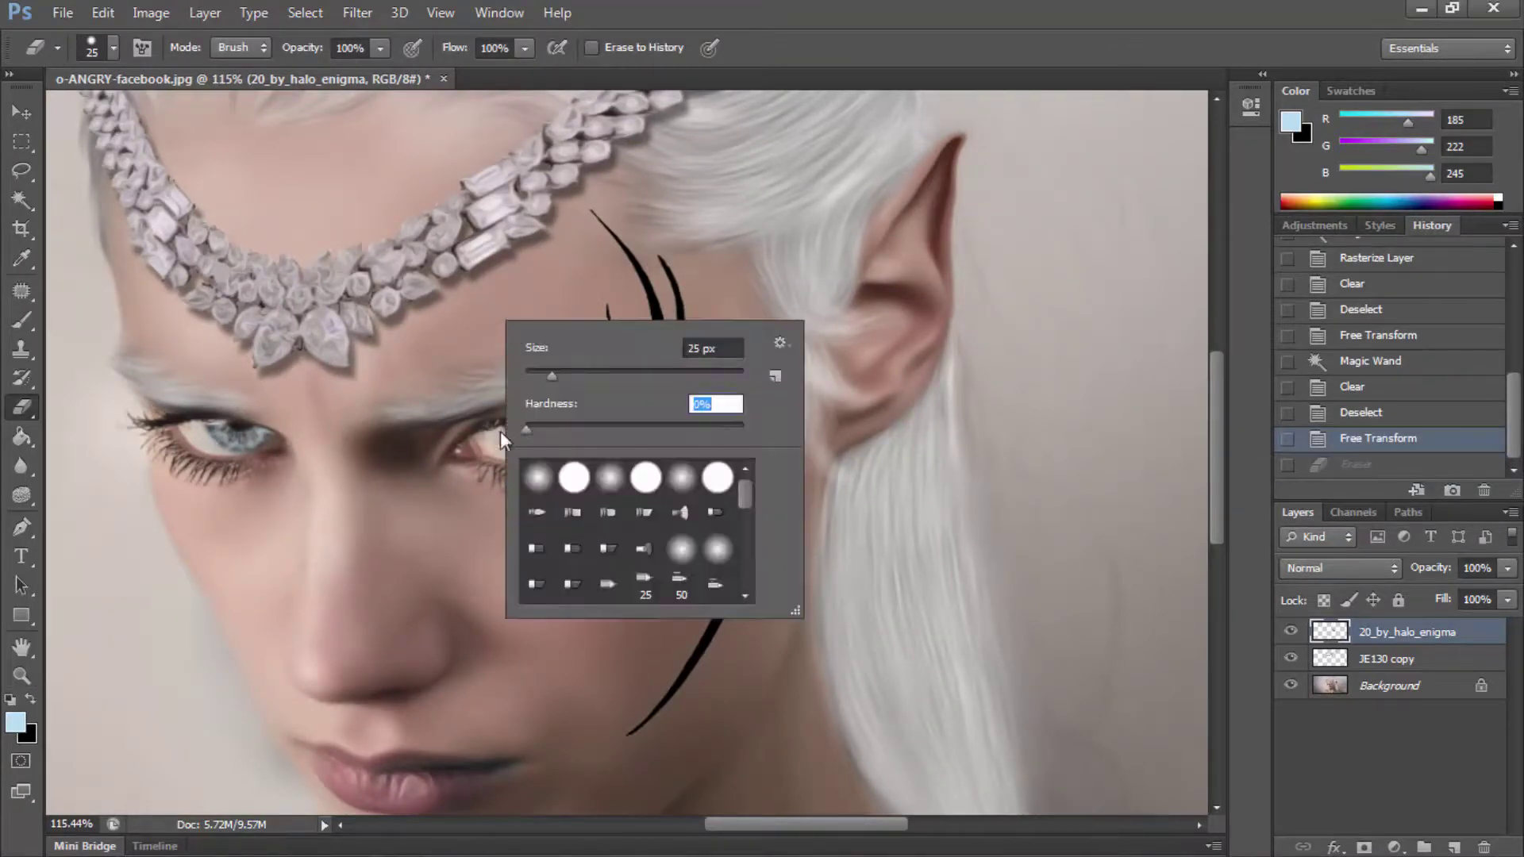
pyautogui.press('Return')
pyautogui.click(658, 245)
# Step: Zoom closer on the eyebrow and trim the tattoo line end there, then revert those strokes
pyautogui.click(21, 676)
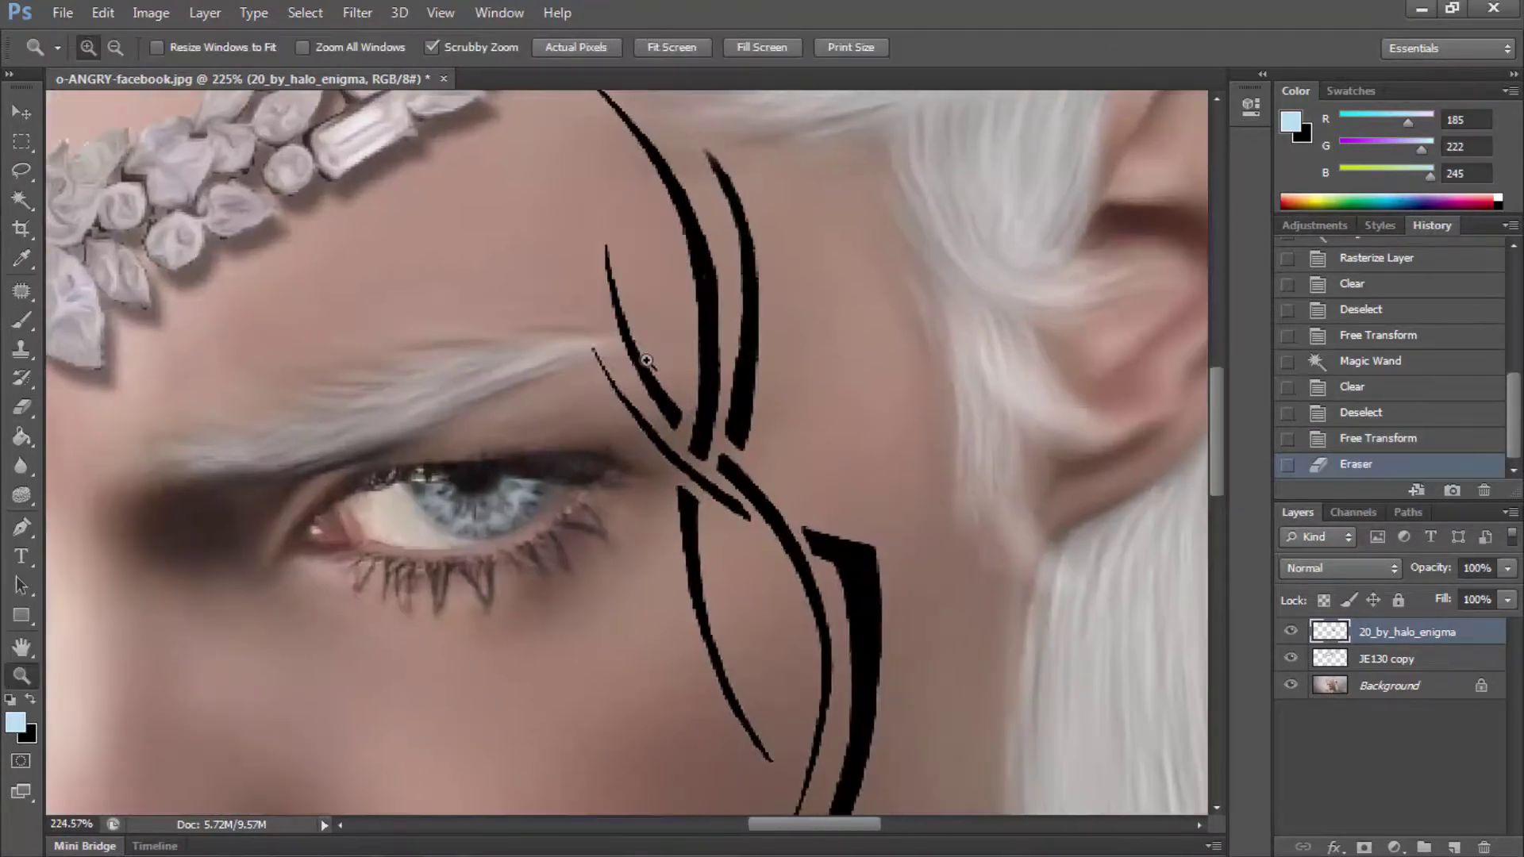
pyautogui.moveTo(627, 369); pyautogui.dragTo(683, 369)
pyautogui.press('e')
pyautogui.rightClick(603, 429)
pyautogui.press('Return')
pyautogui.click(625, 337)
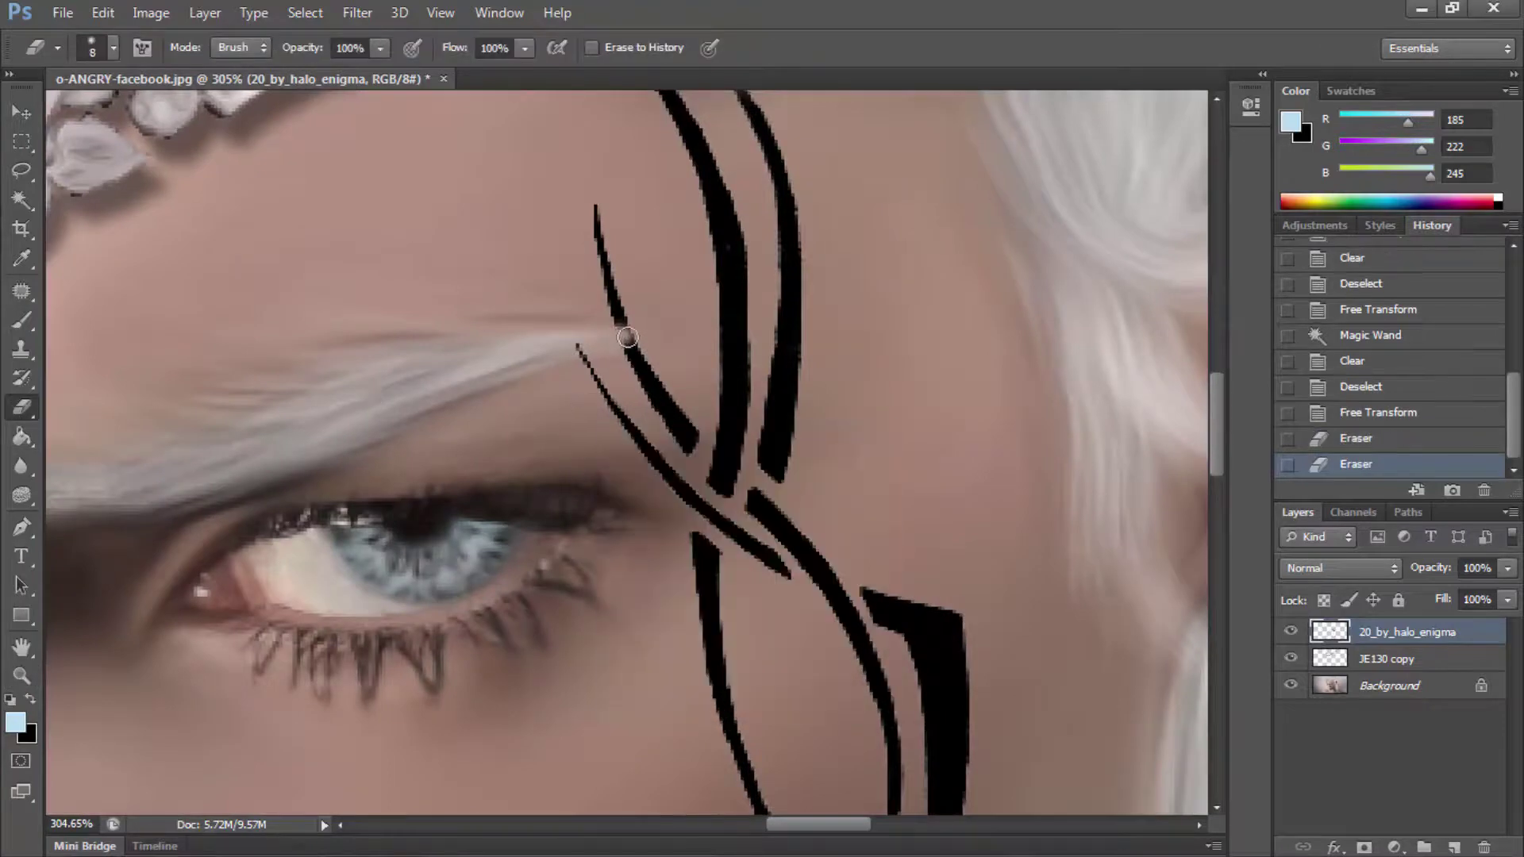
pyautogui.hotkey('ctrl', 'alt', 'z')
pyautogui.hotkey('ctrl', 'alt', 'z')
pyautogui.click(594, 361)
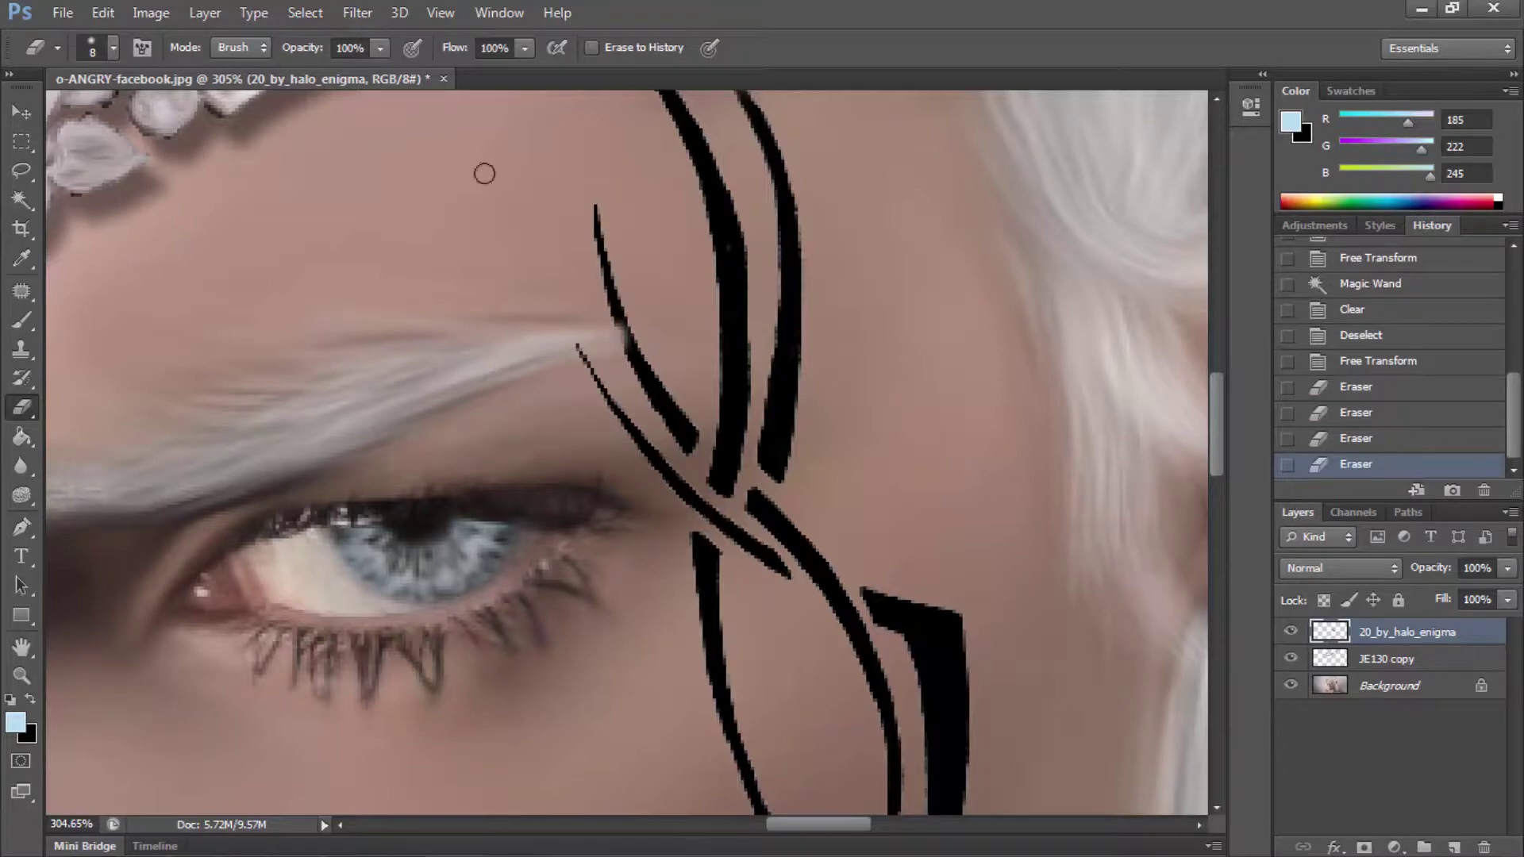
pyautogui.click(1379, 363)
# Step: Nudge the tattoo slightly down-left and erase where its line meets the eyebrow
pyautogui.click(19, 111)
pyautogui.moveTo(636, 310); pyautogui.dragTo(628, 326)
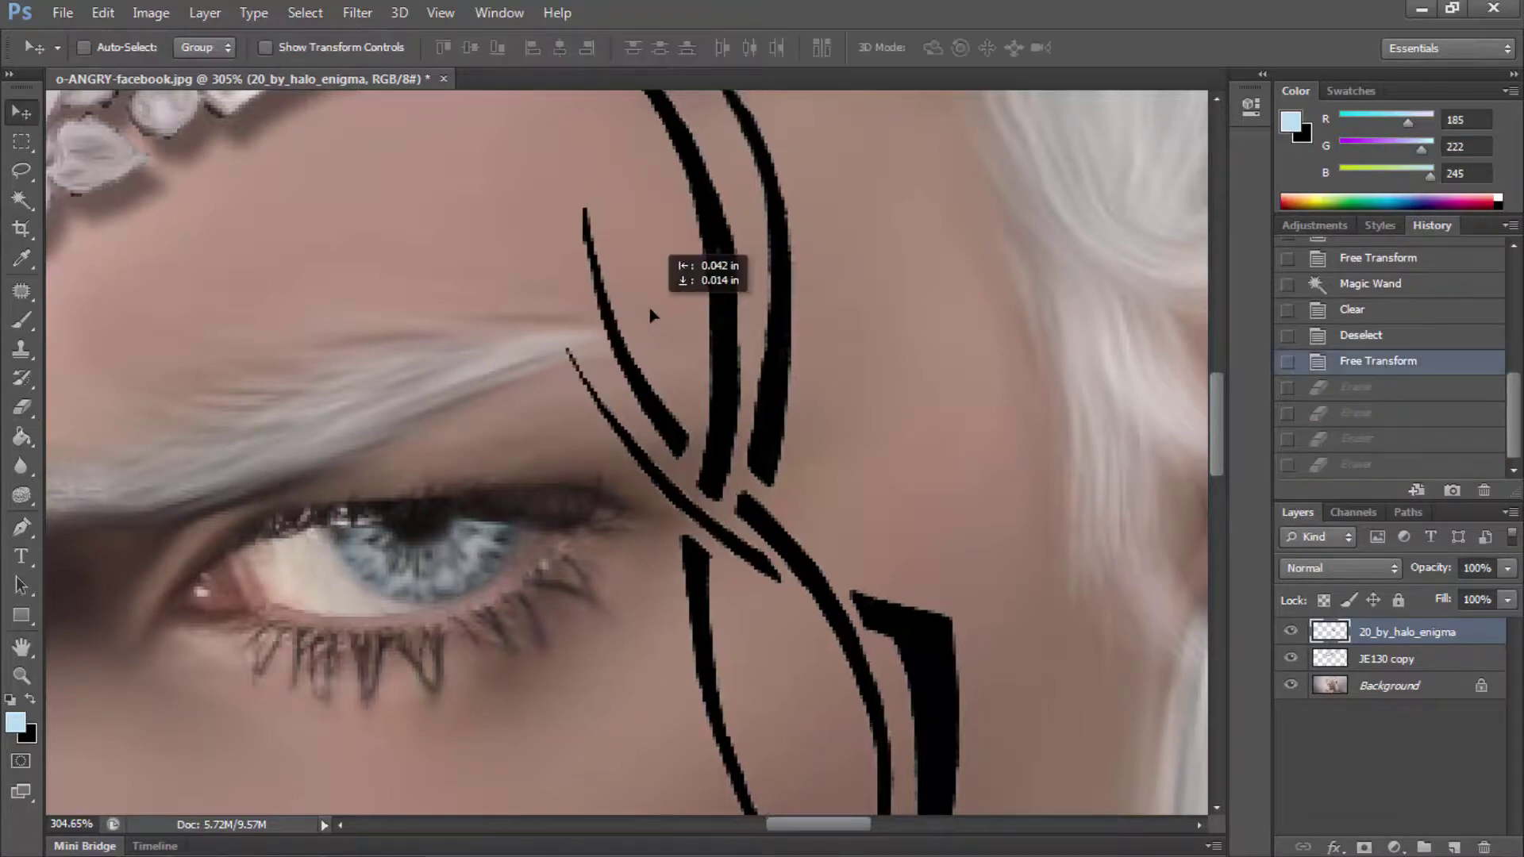
pyautogui.click(23, 407)
pyautogui.click(612, 343)
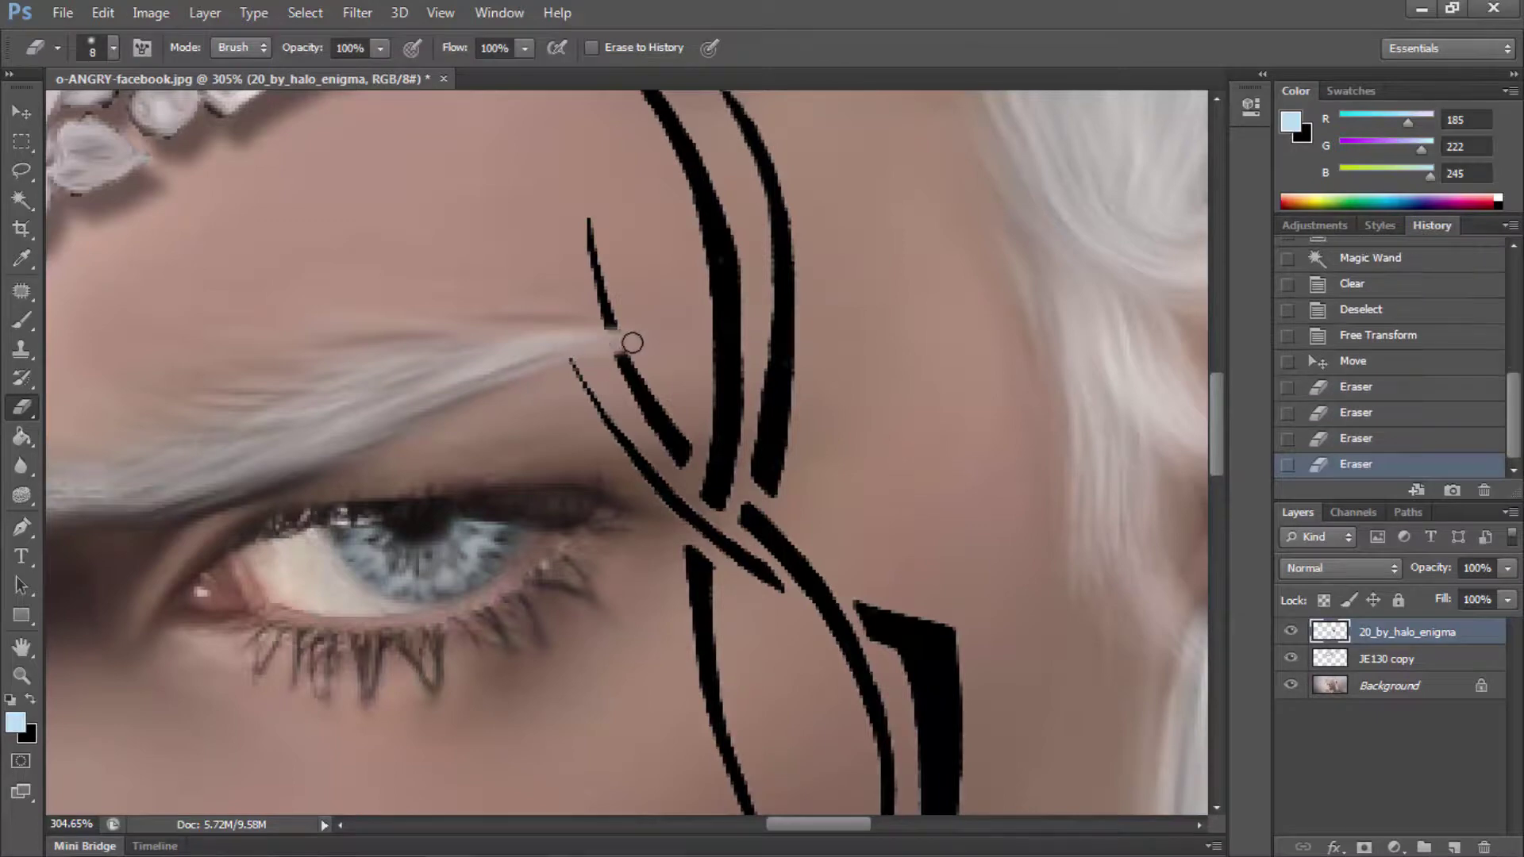
pyautogui.press('z')
pyautogui.hotkey('ctrl', '0')
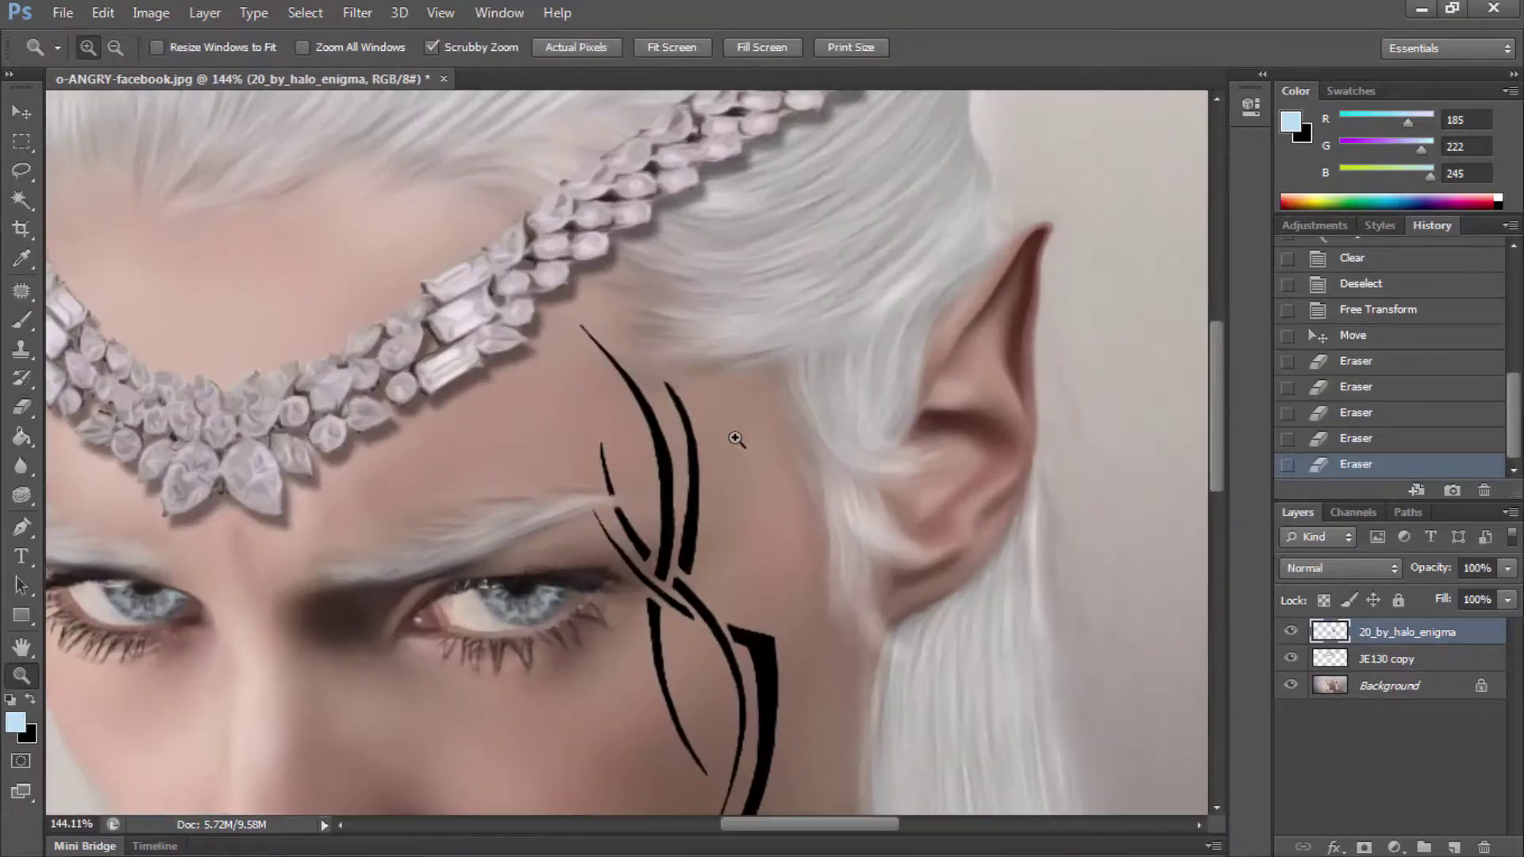
pyautogui.moveTo(724, 432); pyautogui.dragTo(718, 451)
# Step: Try lightening blend modes in the tattoo layer's style settings, then dismiss them
pyautogui.scroll(-2, 718, 451)
pyautogui.doubleClick(1359, 640)
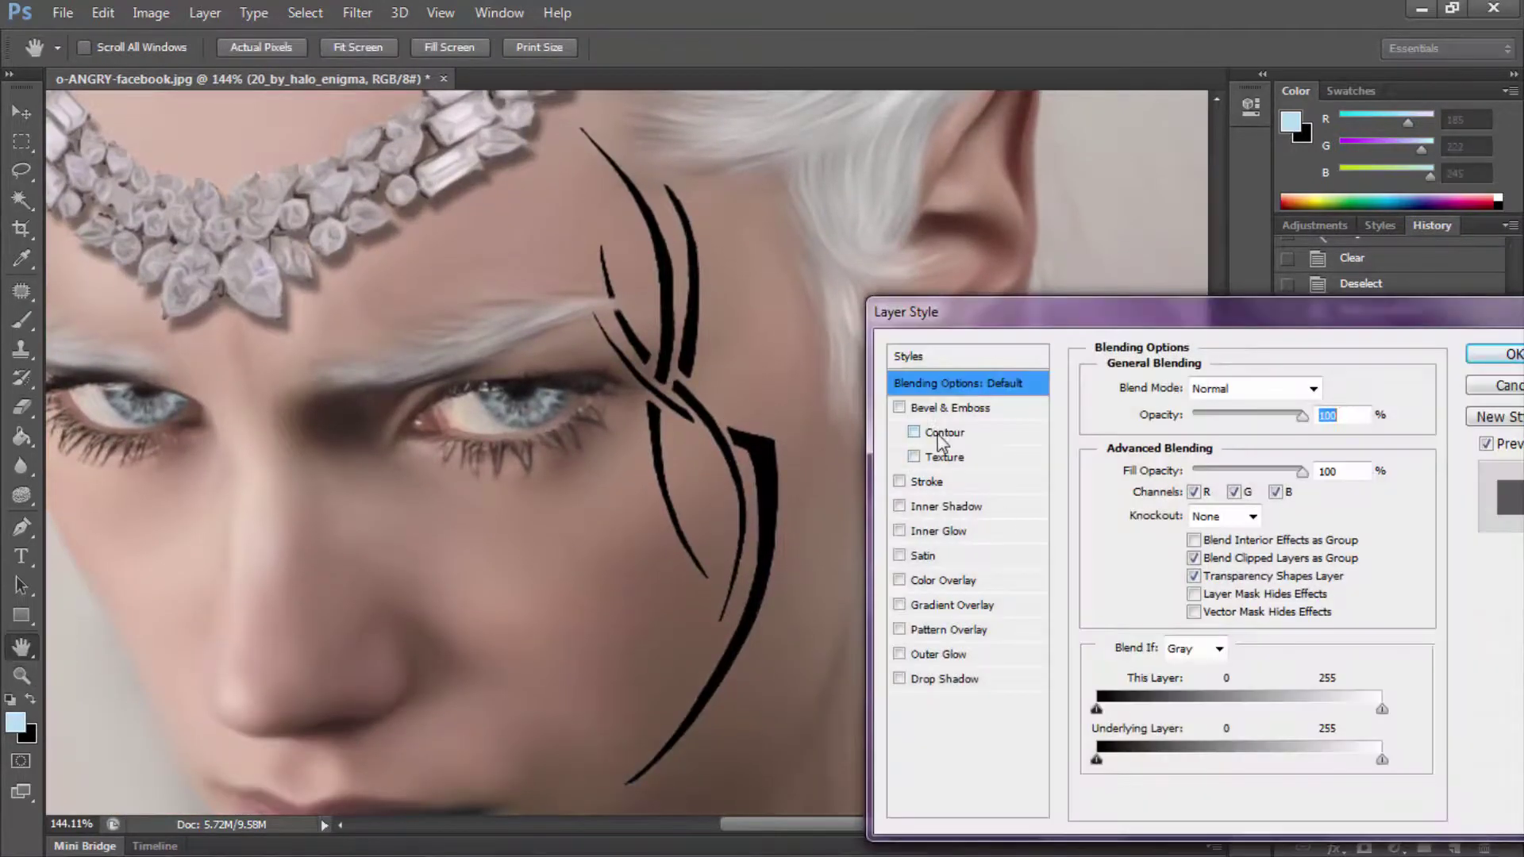
pyautogui.click(1214, 387)
pyautogui.click(1240, 224)
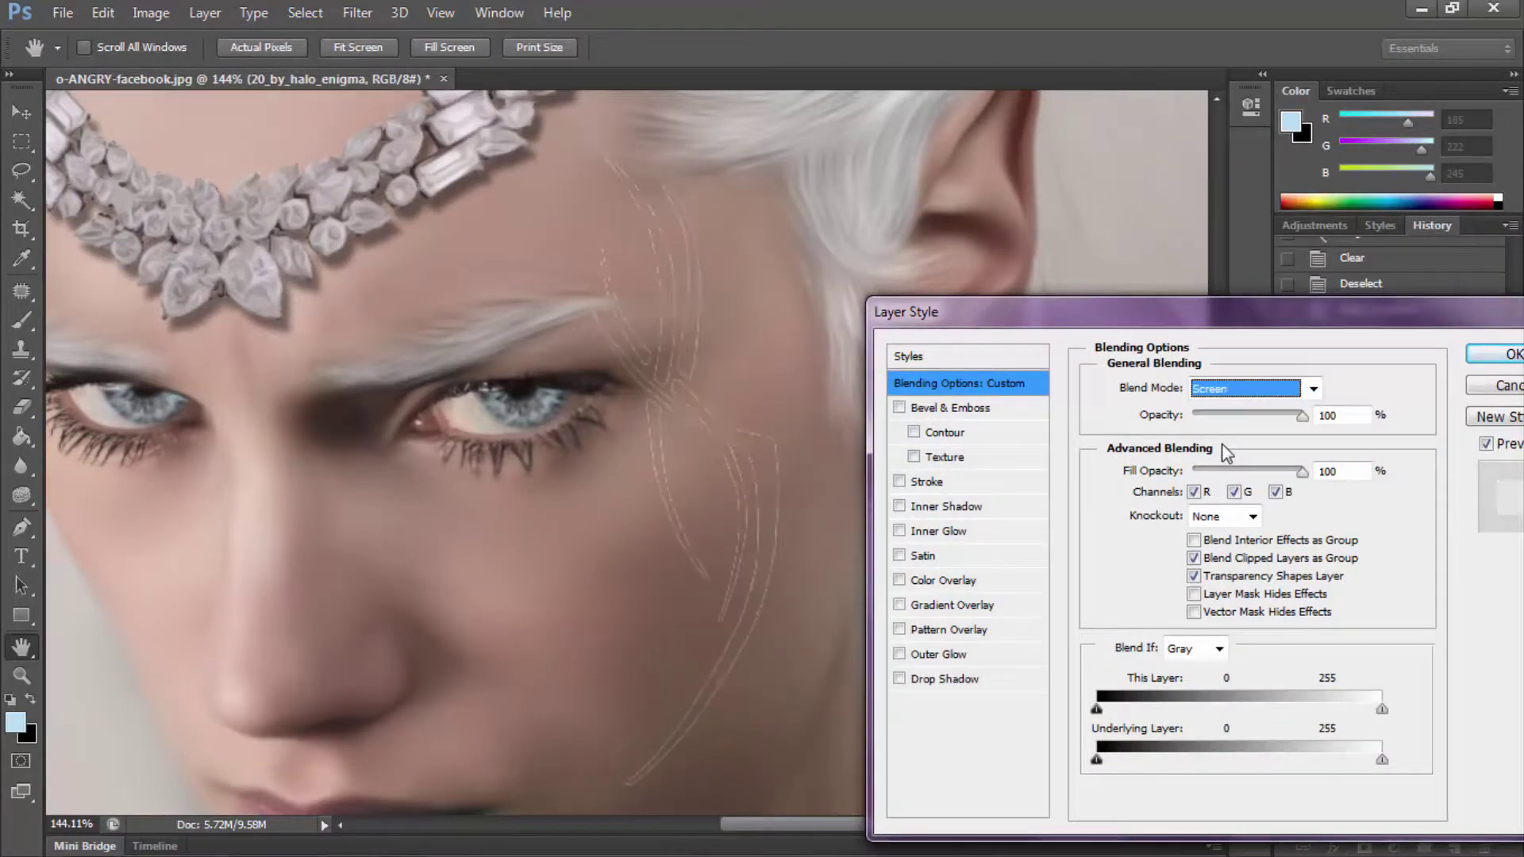
pyautogui.press('Up')
pyautogui.press('Down')
pyautogui.press('Down')
pyautogui.press('Down')
pyautogui.press('Down')
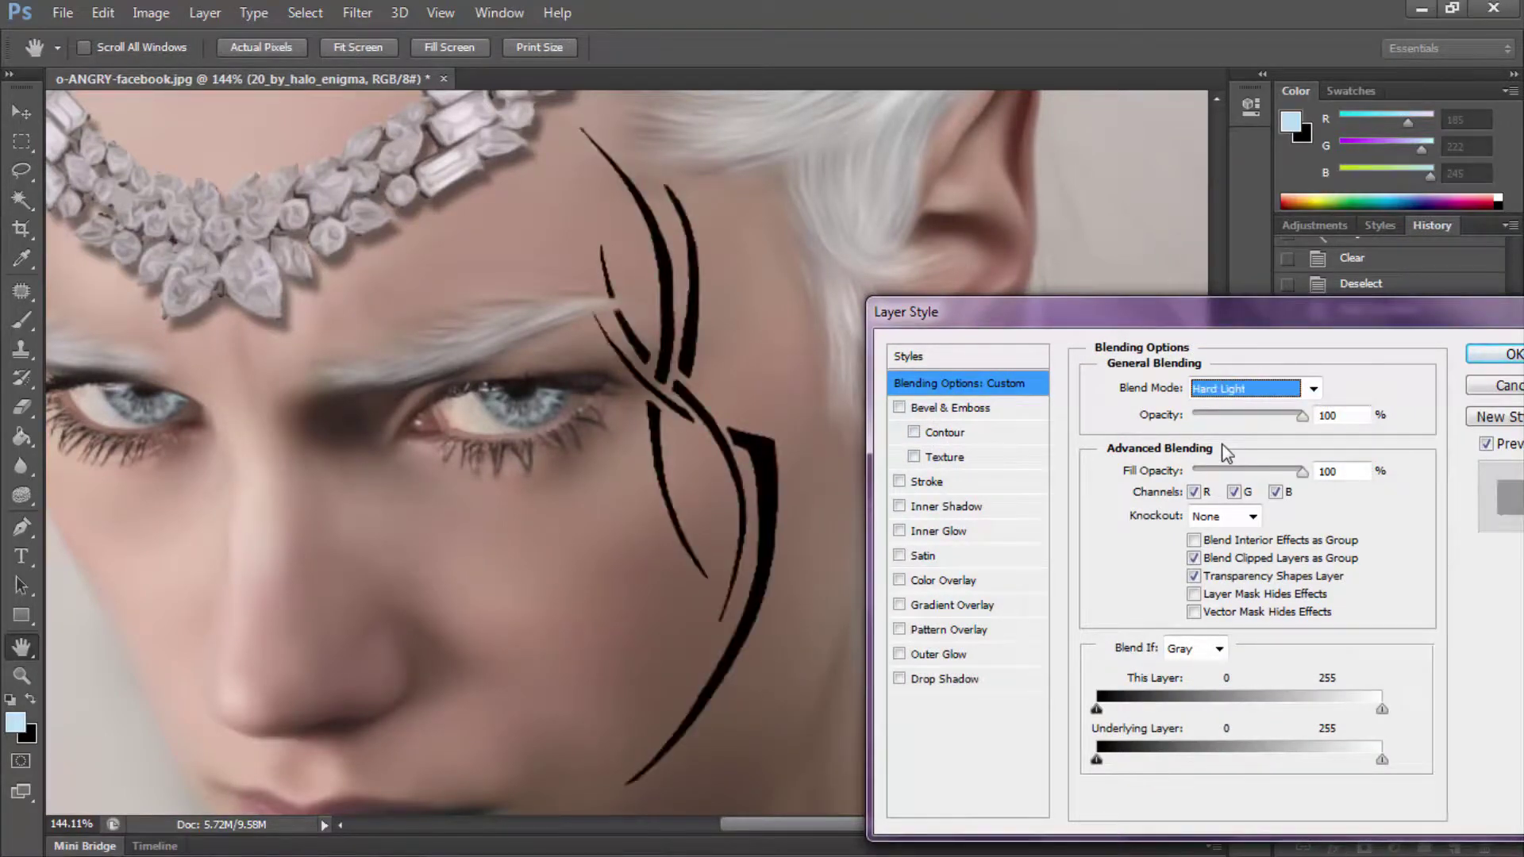
pyautogui.press('Escape')
# Step: Select a rectangle around the tattoo and nudge the strokes slightly
pyautogui.press('m')
pyautogui.moveTo(409, 133); pyautogui.dragTo(914, 804)
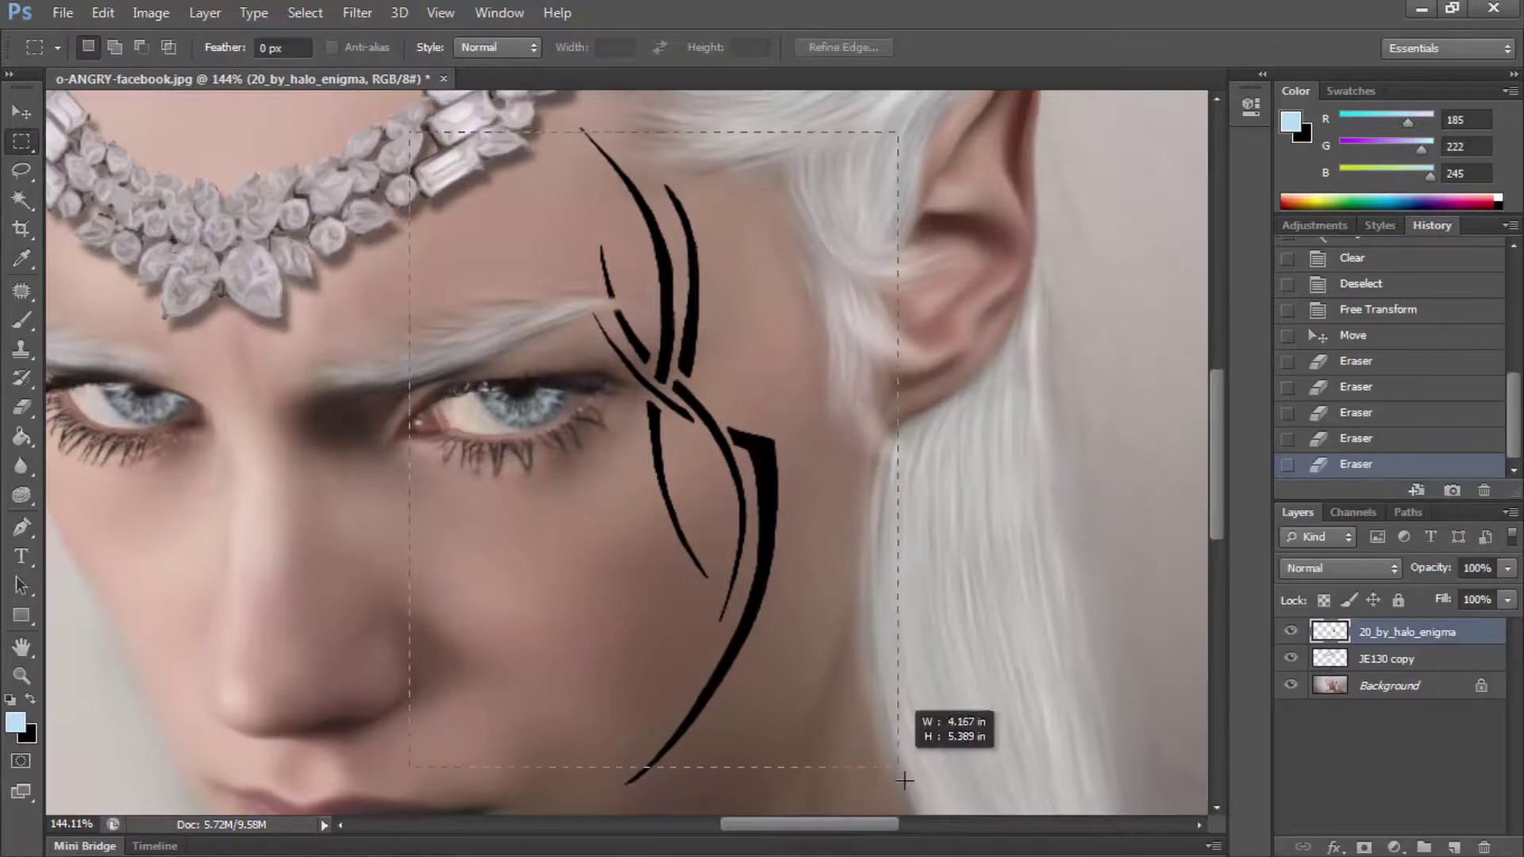
pyautogui.click(24, 115)
pyautogui.moveTo(536, 265); pyautogui.dragTo(530, 265)
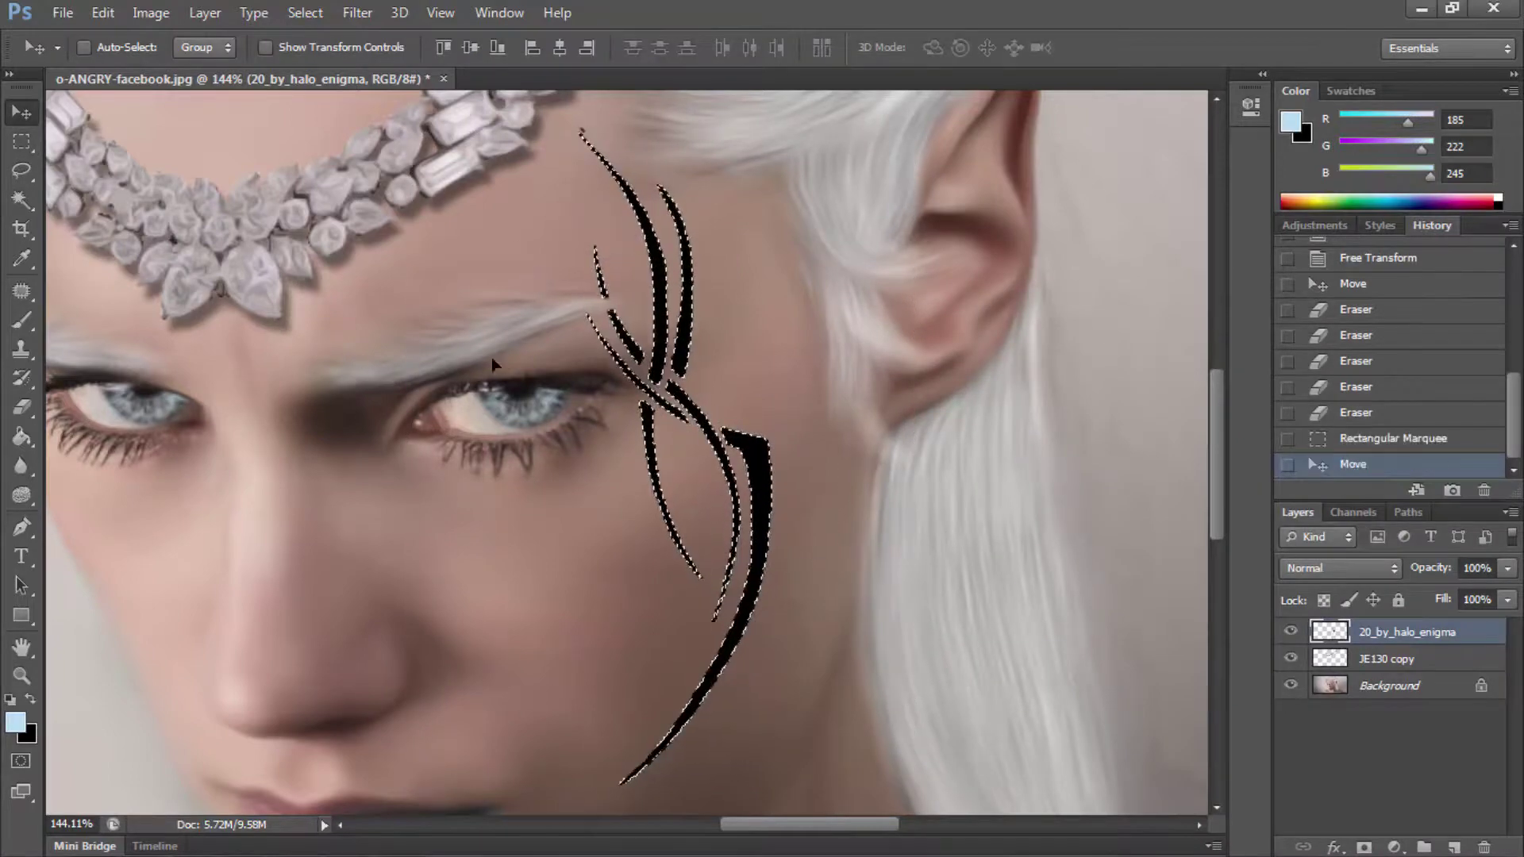
# Step: Paint Bucket all six black tattoo strokes light blue
pyautogui.click(22, 436)
pyautogui.click(639, 246)
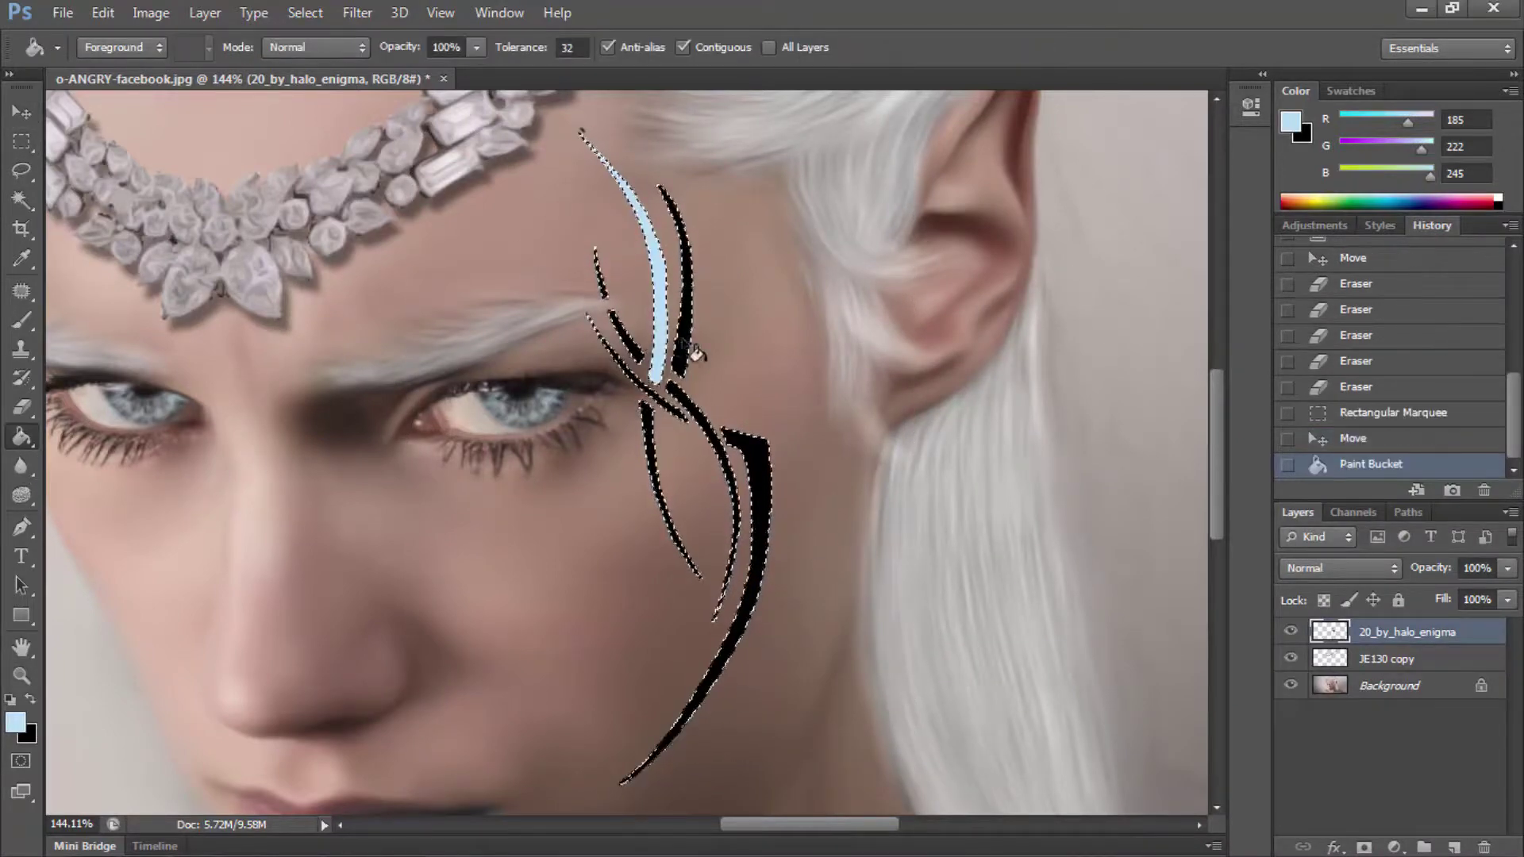
pyautogui.click(683, 334)
pyautogui.click(769, 477)
pyautogui.click(653, 453)
pyautogui.click(727, 508)
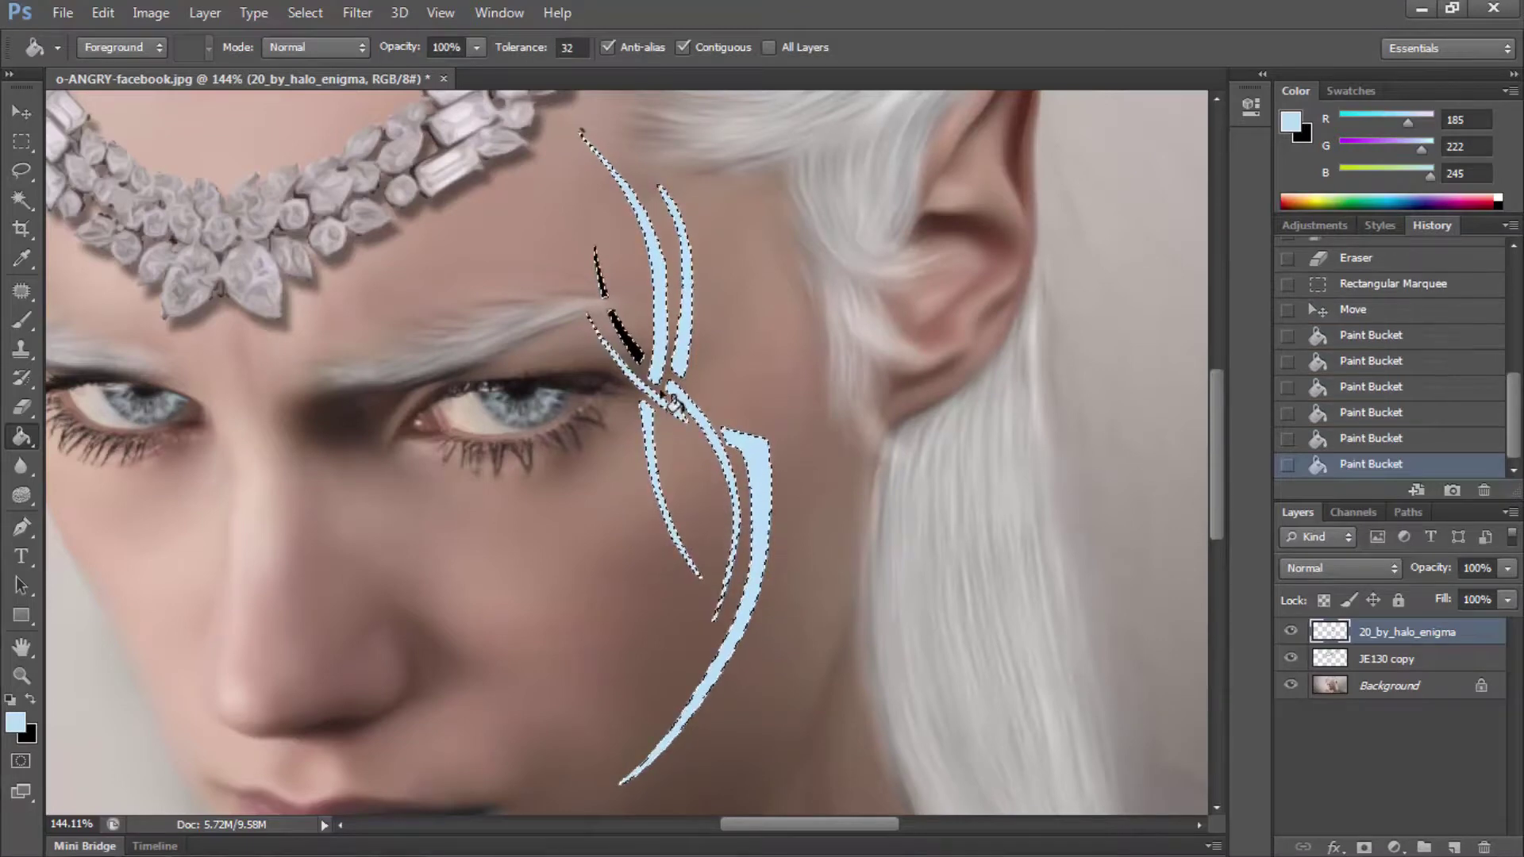
pyautogui.click(624, 309)
# Step: Reload the tattoo selection, brush light blue over leftover dark edges, and deselect
pyautogui.press('m')
pyautogui.hotkey('ctrl', 'd')
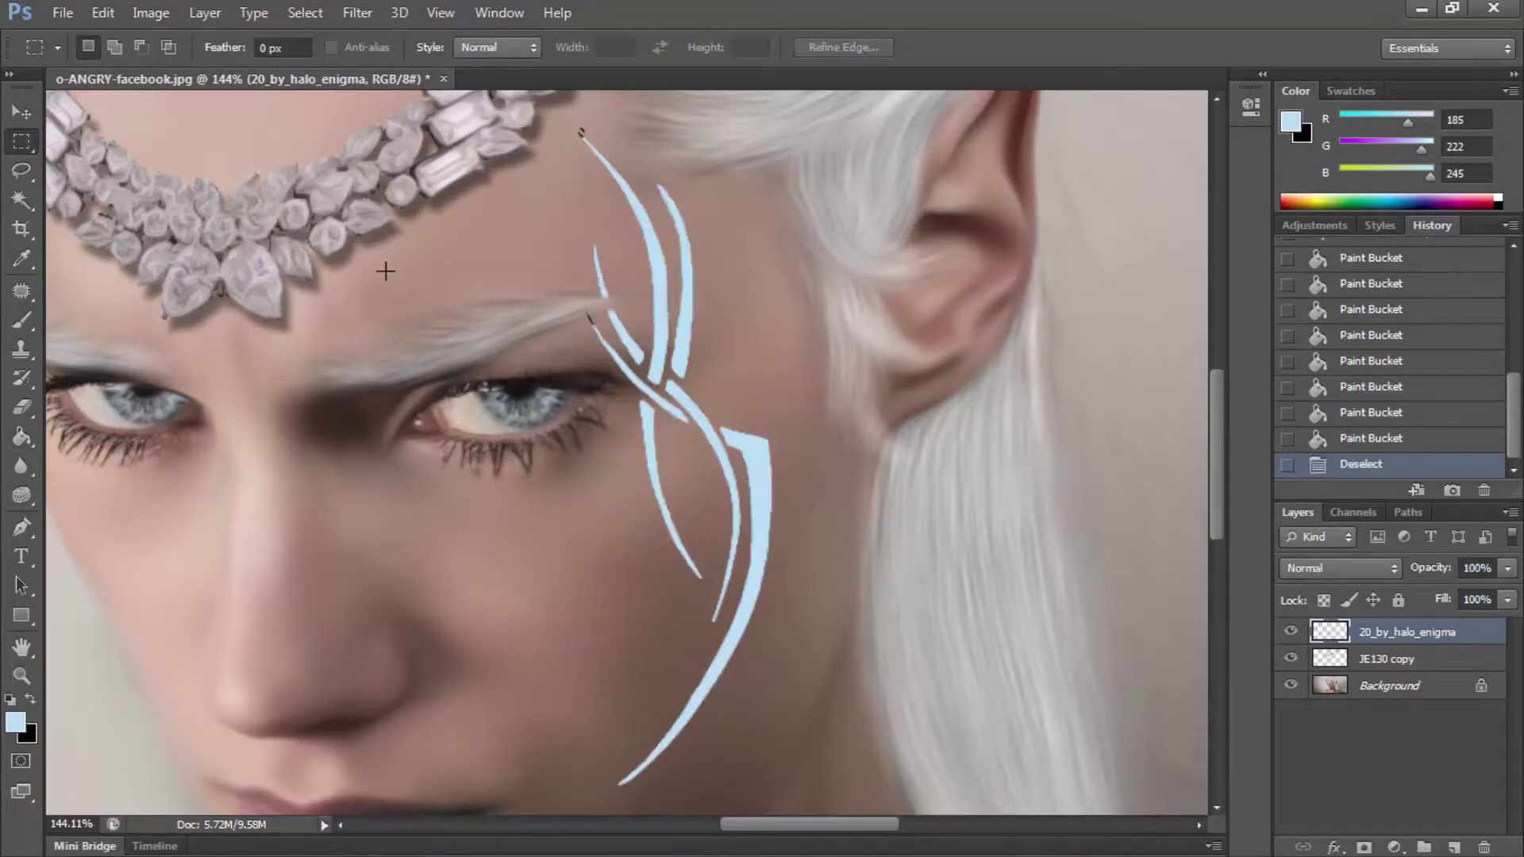
pyautogui.click(1371, 439)
pyautogui.press('b')
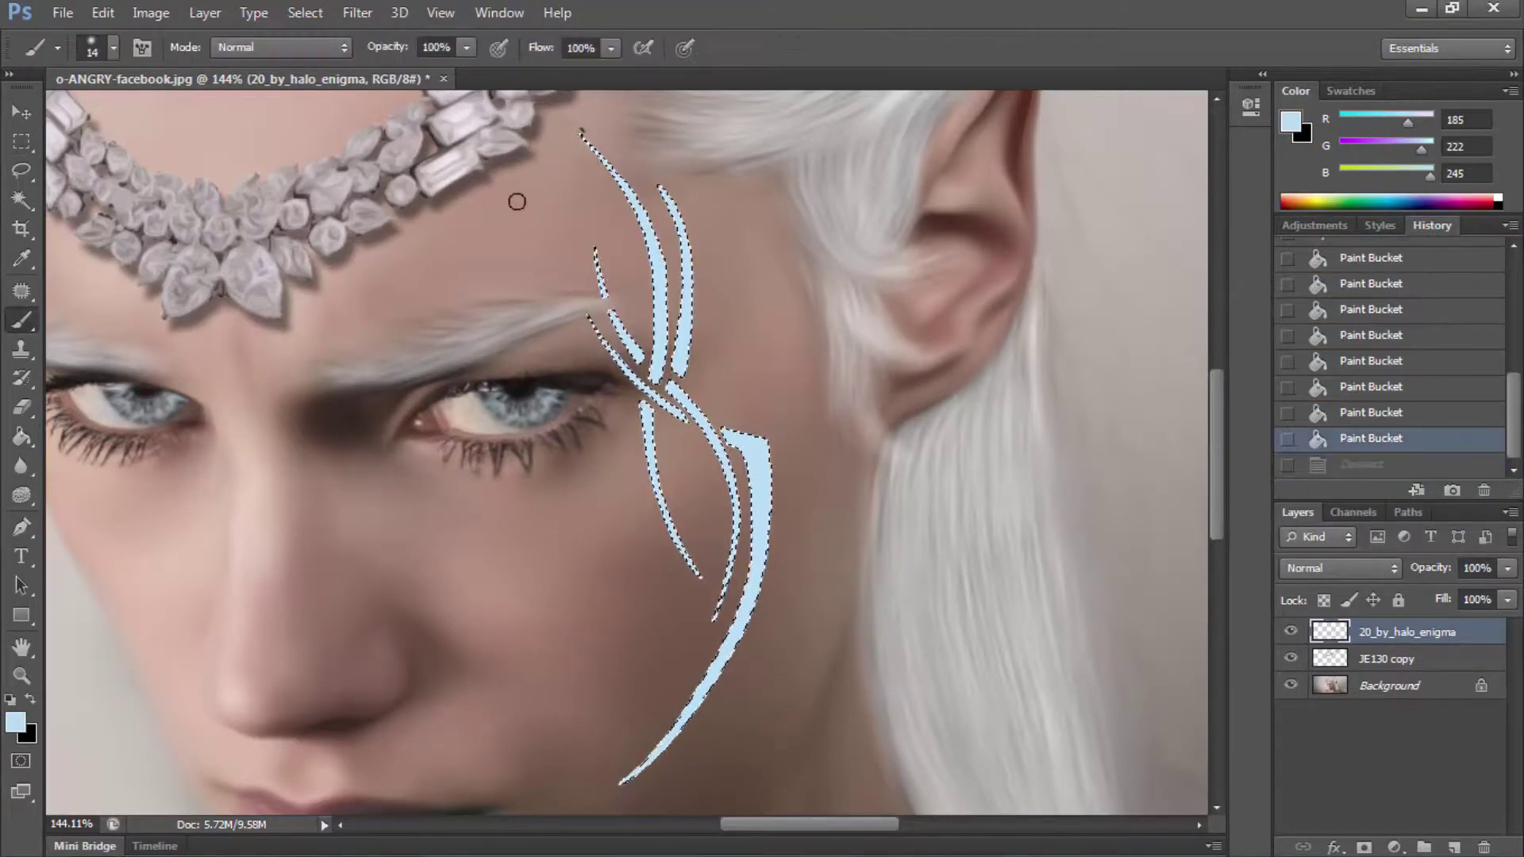
pyautogui.rightClick(520, 199)
pyautogui.press('Return')
pyautogui.moveTo(681, 672); pyautogui.dragTo(624, 778)
pyautogui.moveTo(627, 175); pyautogui.dragTo(616, 286)
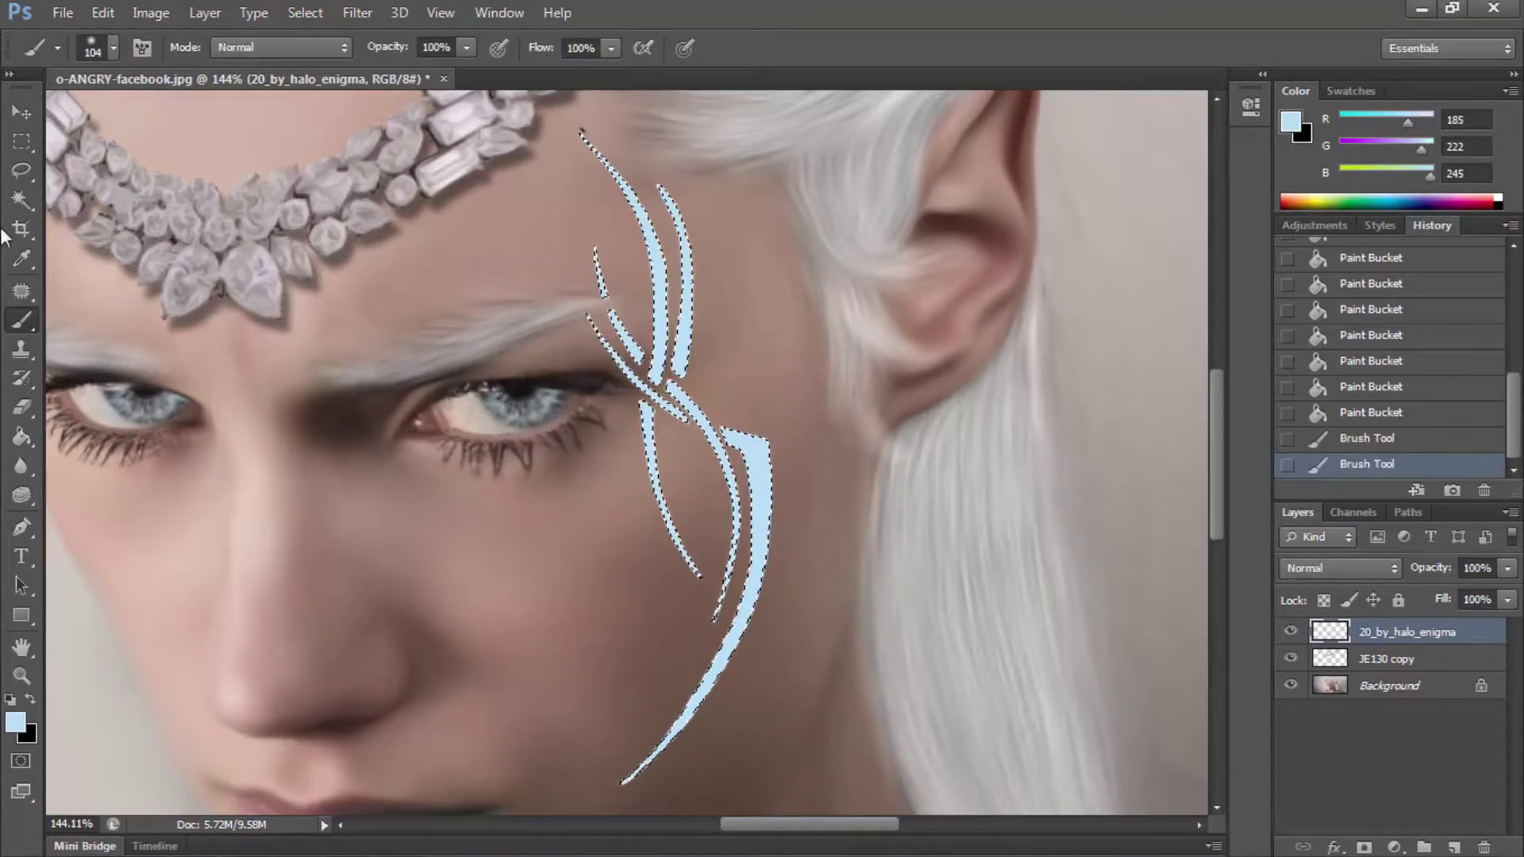
pyautogui.press('m')
pyautogui.hotkey('ctrl', 'd')
# Step: Set the tattoo layer to Overlay blending at about 62% opacity
pyautogui.doubleClick(1347, 633)
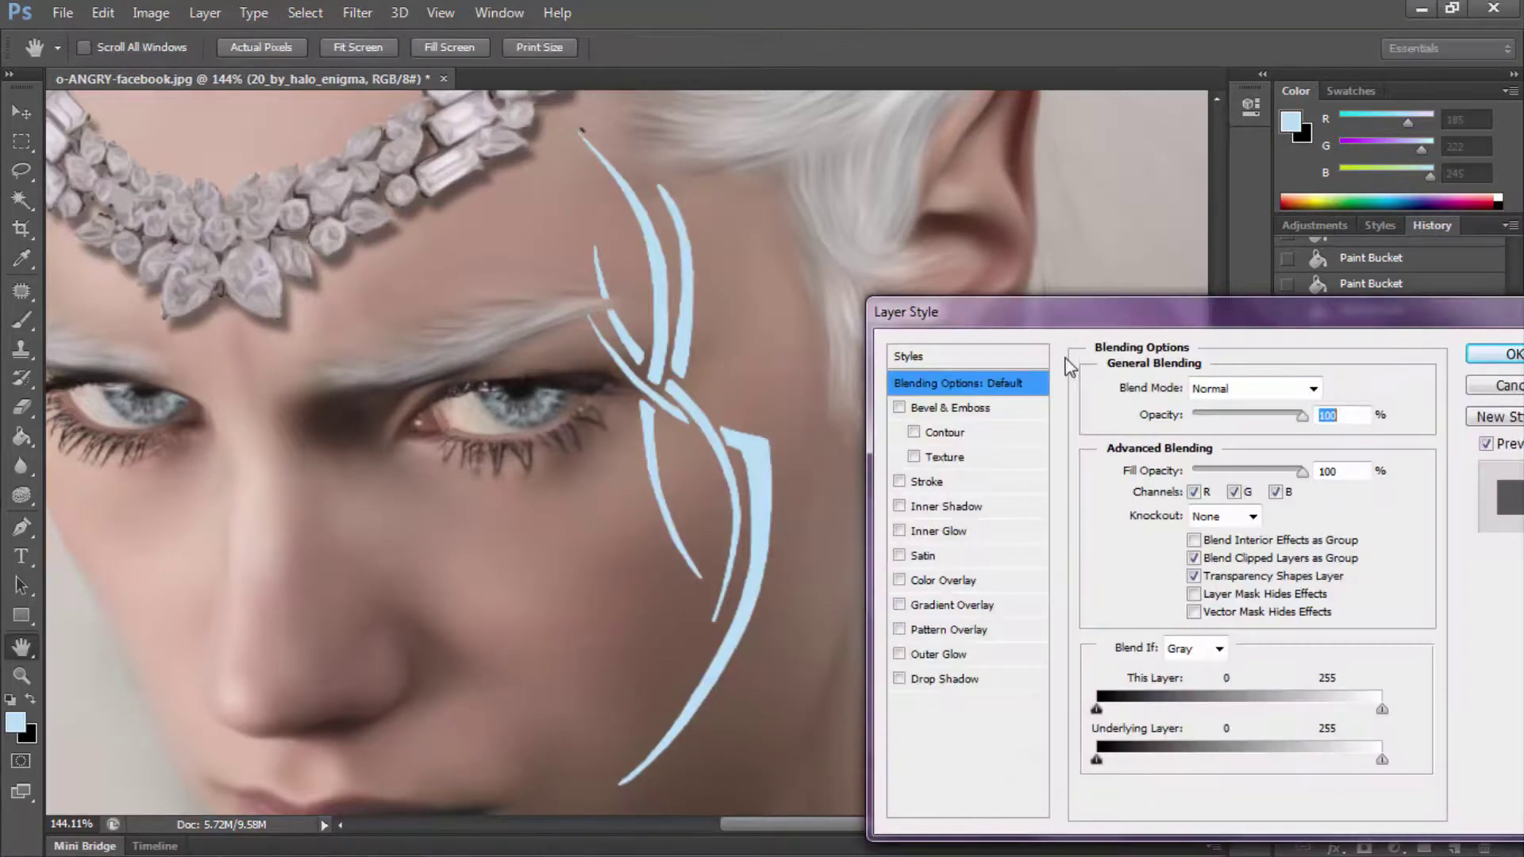
pyautogui.click(1256, 388)
pyautogui.click(1237, 199)
pyautogui.press('Down')
pyautogui.press('Down')
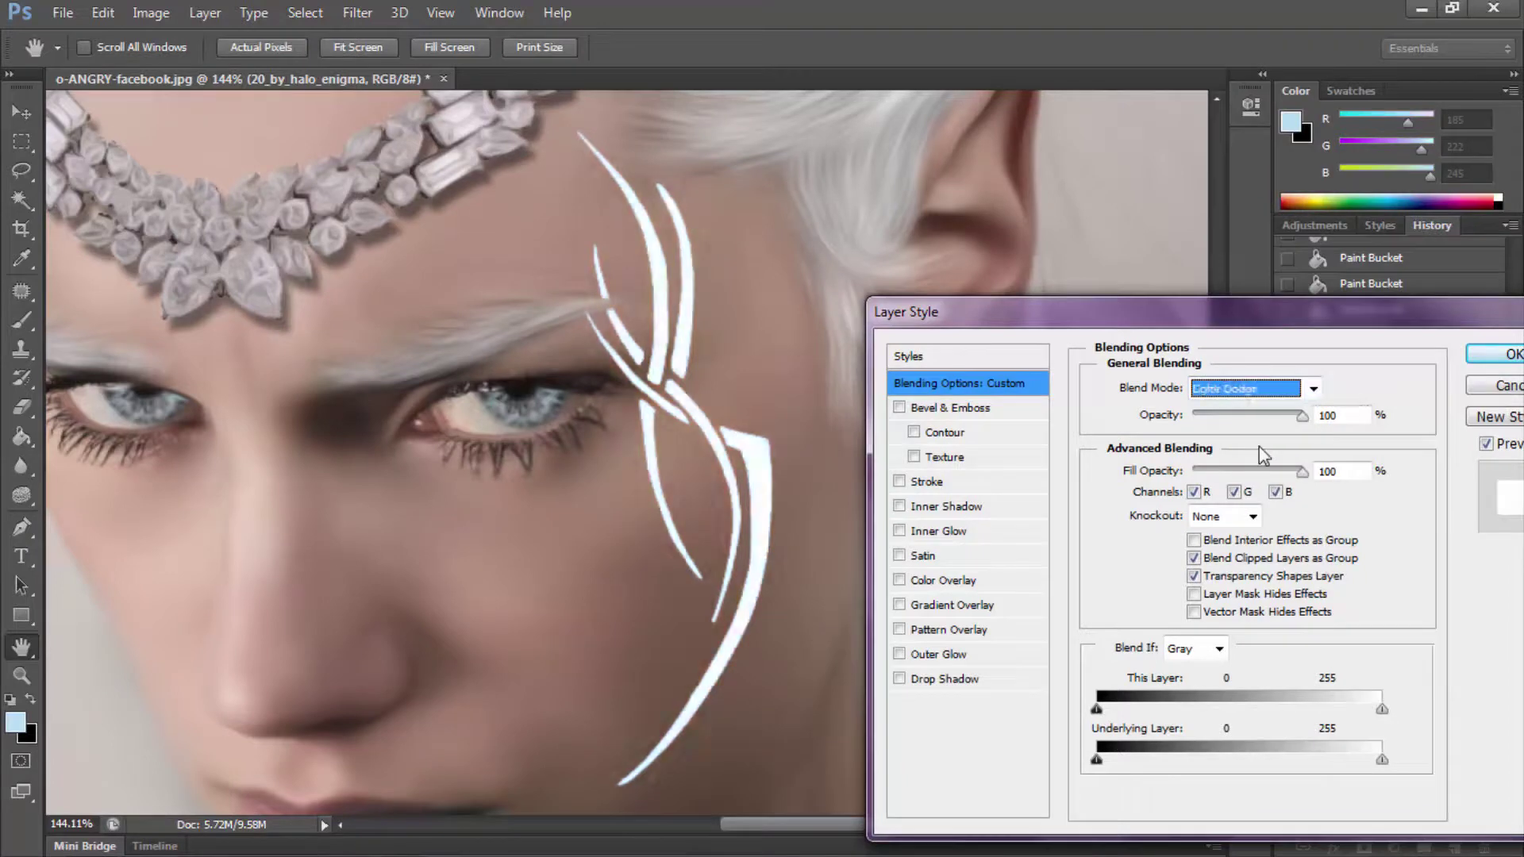
pyautogui.press('Down')
pyautogui.press('Down')
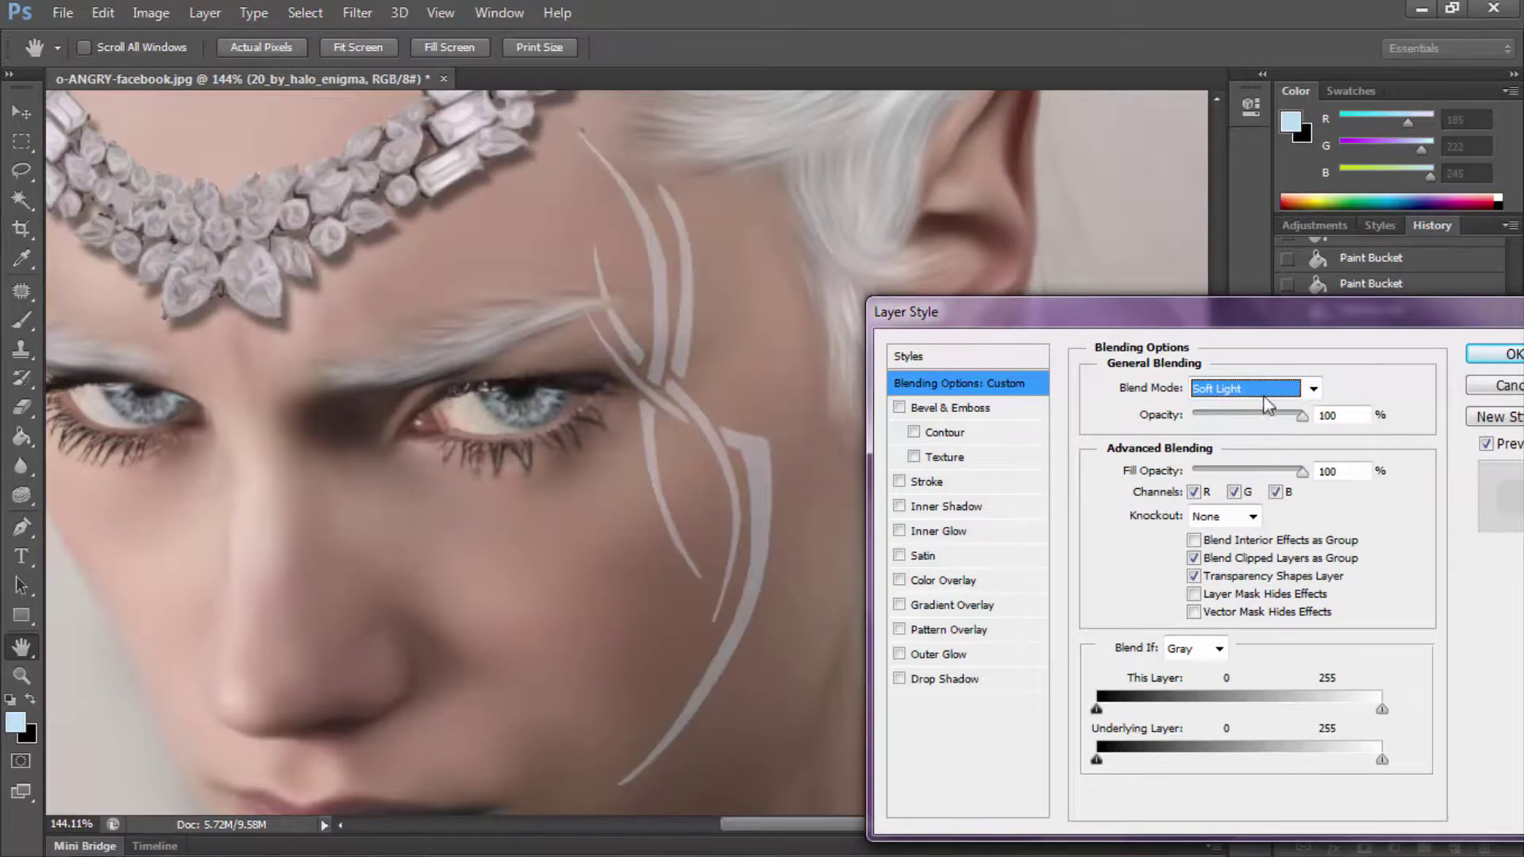
pyautogui.click(1270, 388)
pyautogui.click(1266, 280)
pyautogui.moveTo(1240, 422); pyautogui.dragTo(1266, 427)
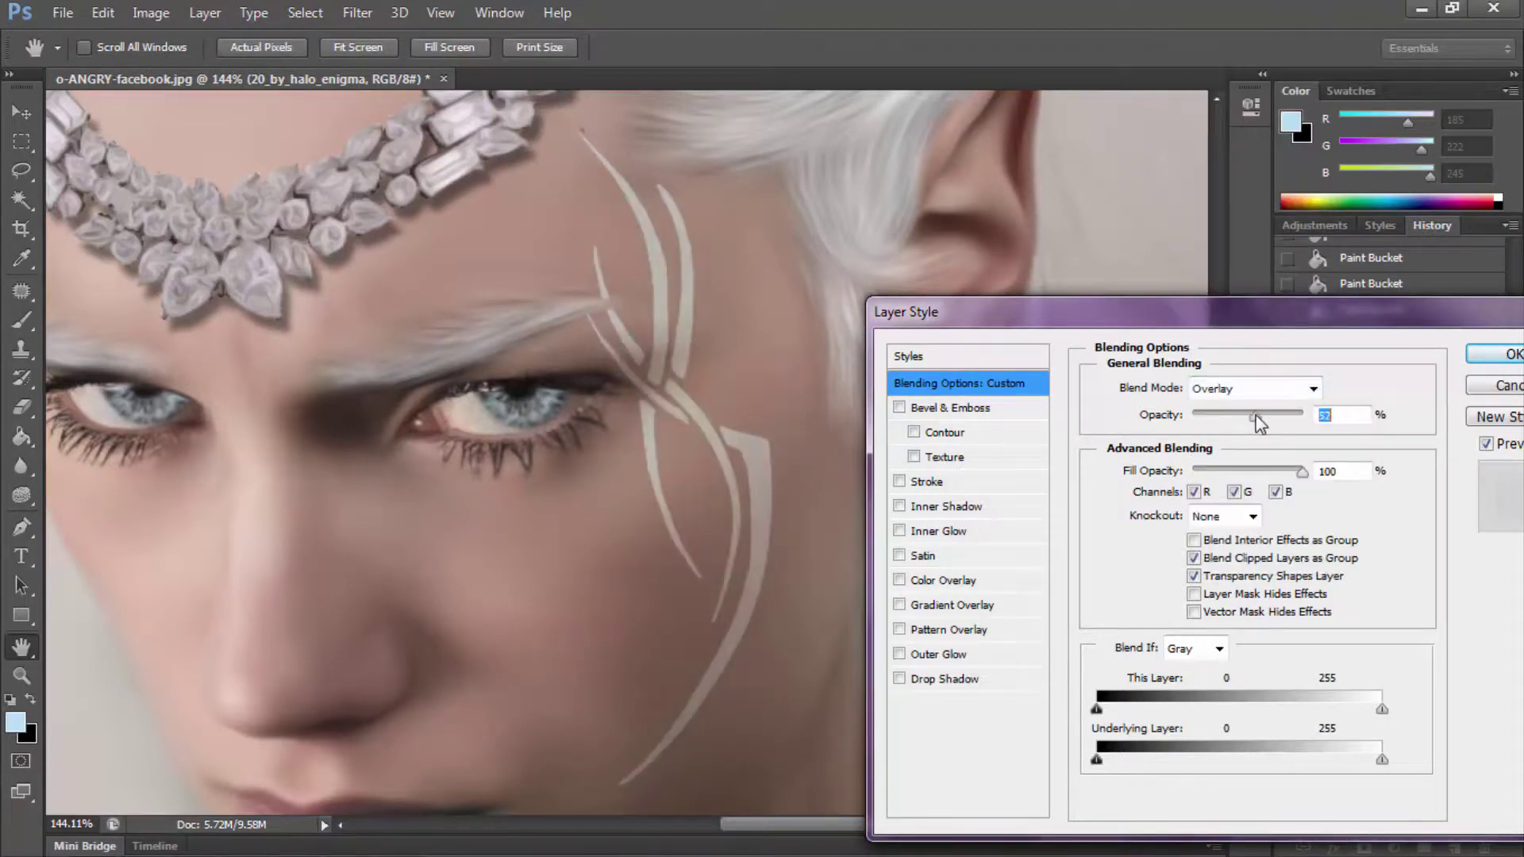
# Step: Try a tightened drop shadow, then swap it for an inner shadow
pyautogui.click(899, 678)
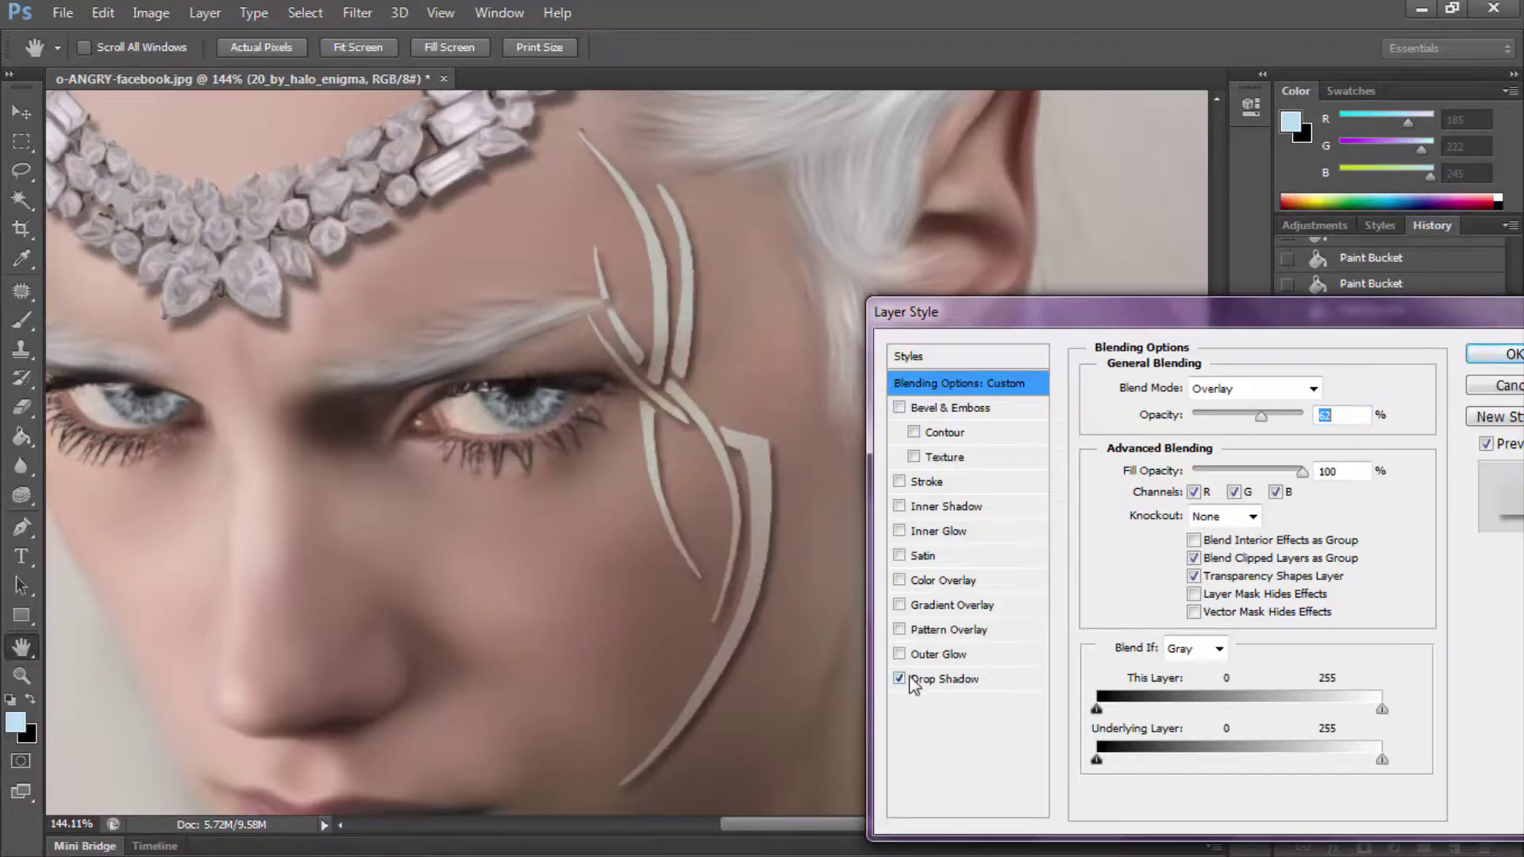
pyautogui.moveTo(1196, 487)
pyautogui.mouseDown()
pyautogui.moveTo(1183, 494)
pyautogui.moveTo(1186, 551)
pyautogui.mouseUp()
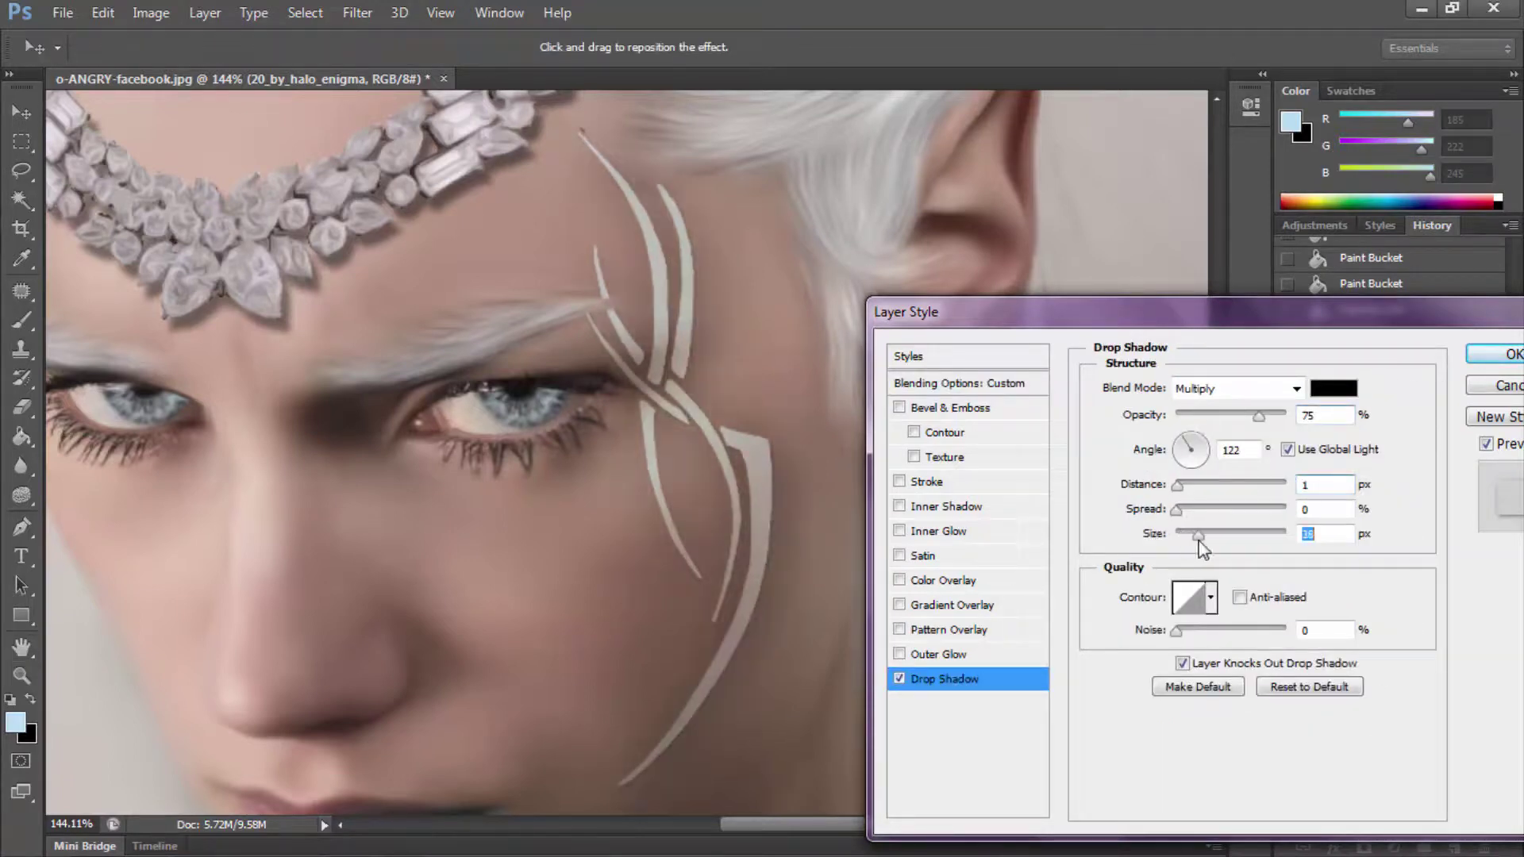
pyautogui.click(900, 505)
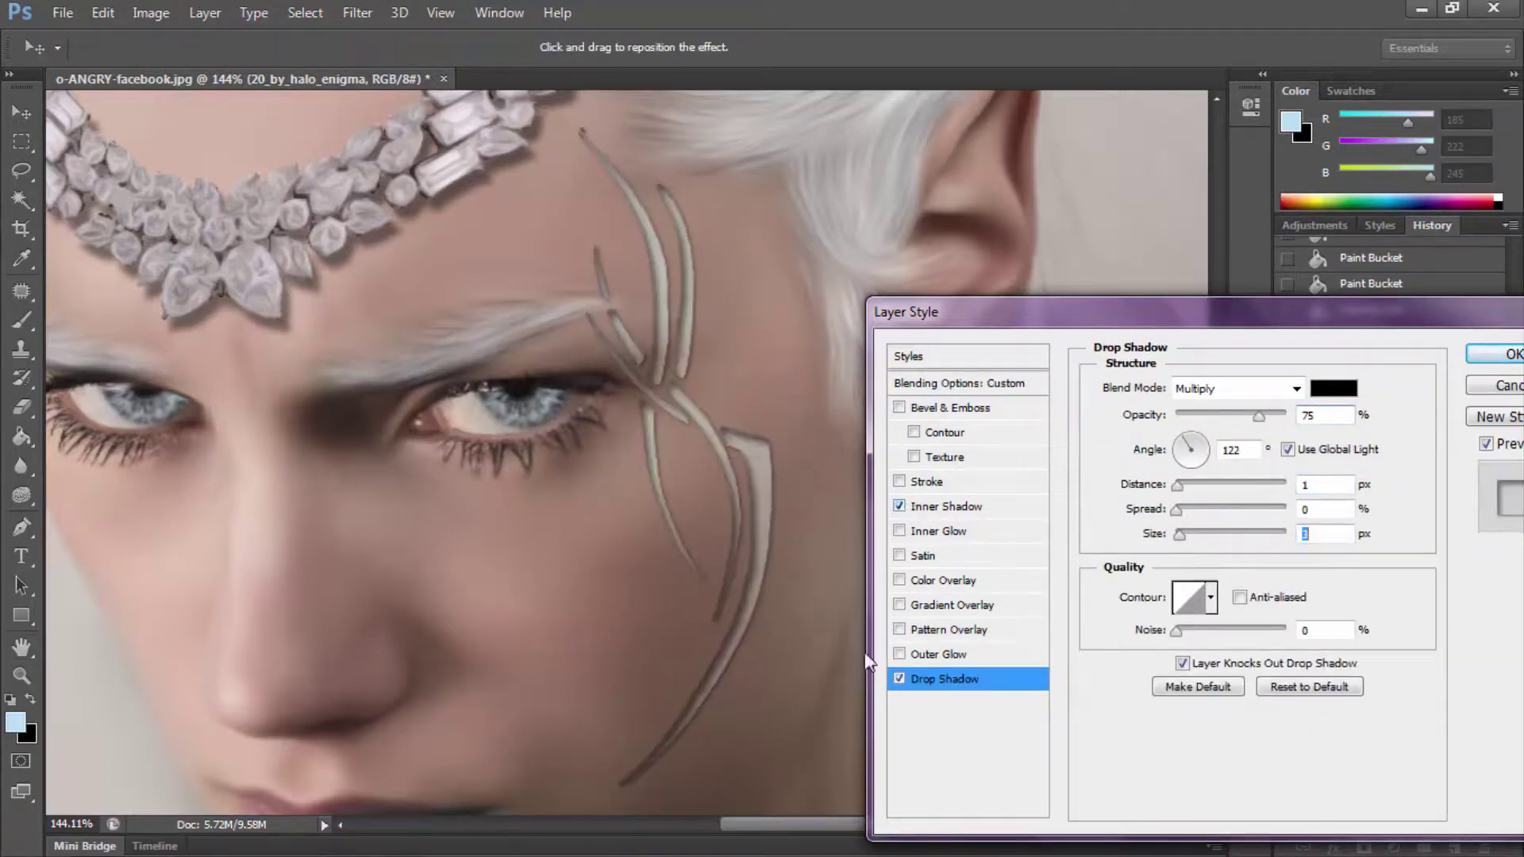
pyautogui.click(899, 678)
# Step: Give the inner shadow a muted blue colour
pyautogui.click(946, 506)
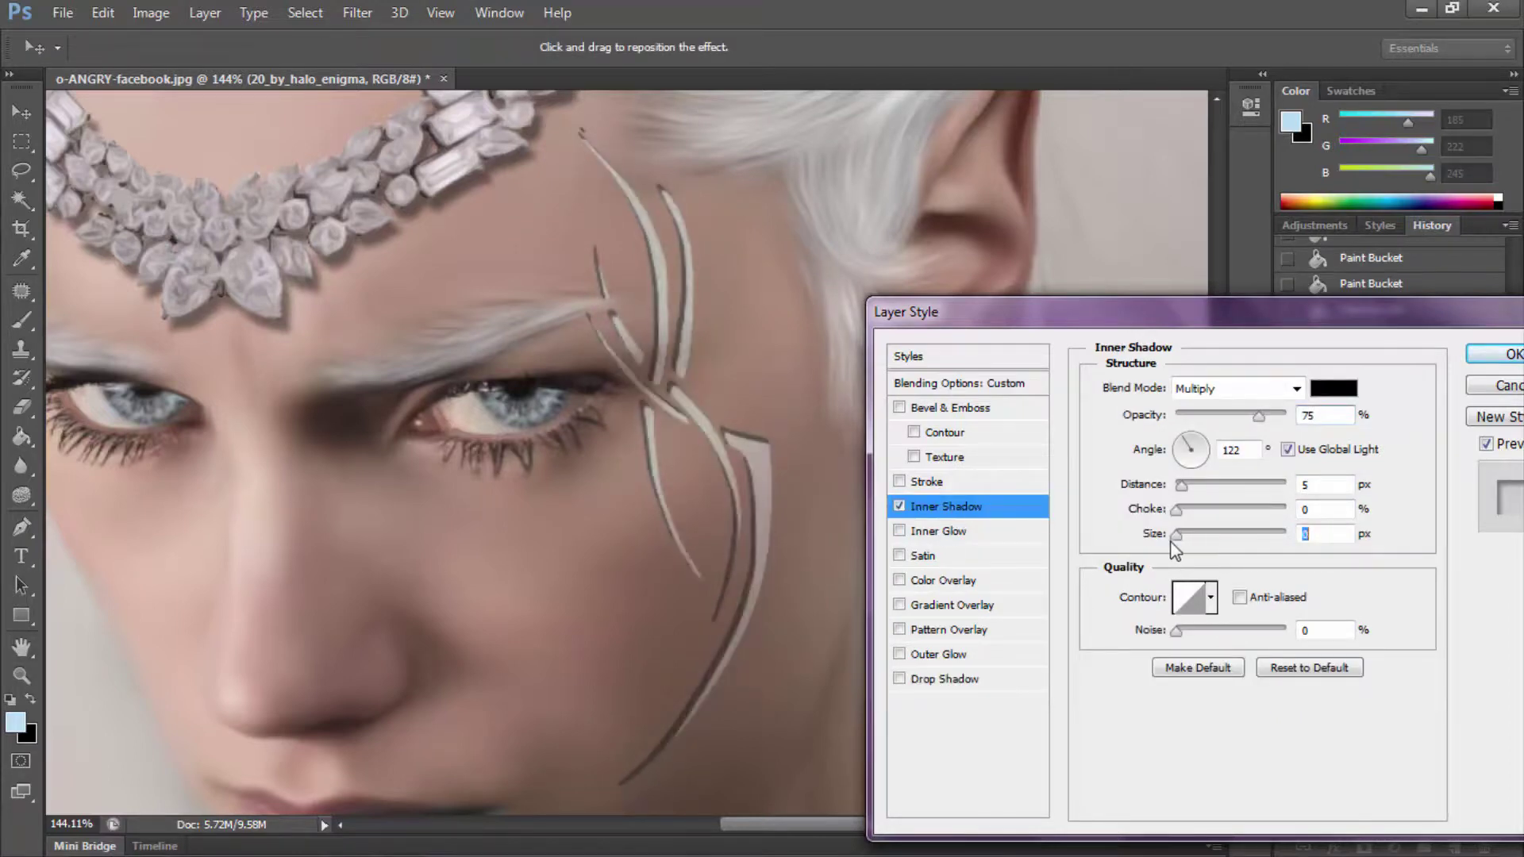
pyautogui.click(1334, 388)
pyautogui.click(845, 232)
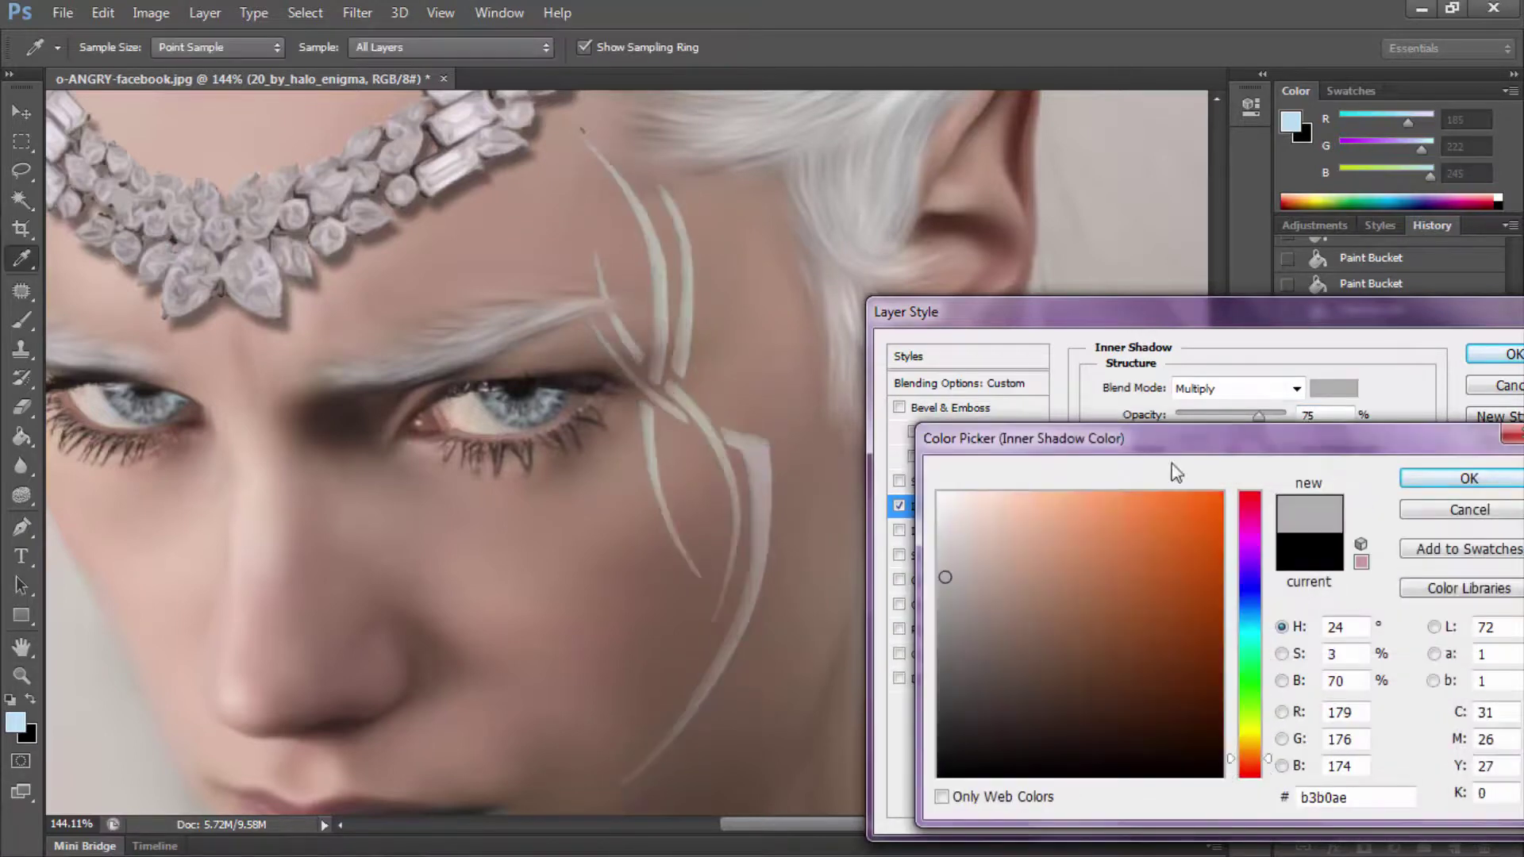
pyautogui.click(1252, 638)
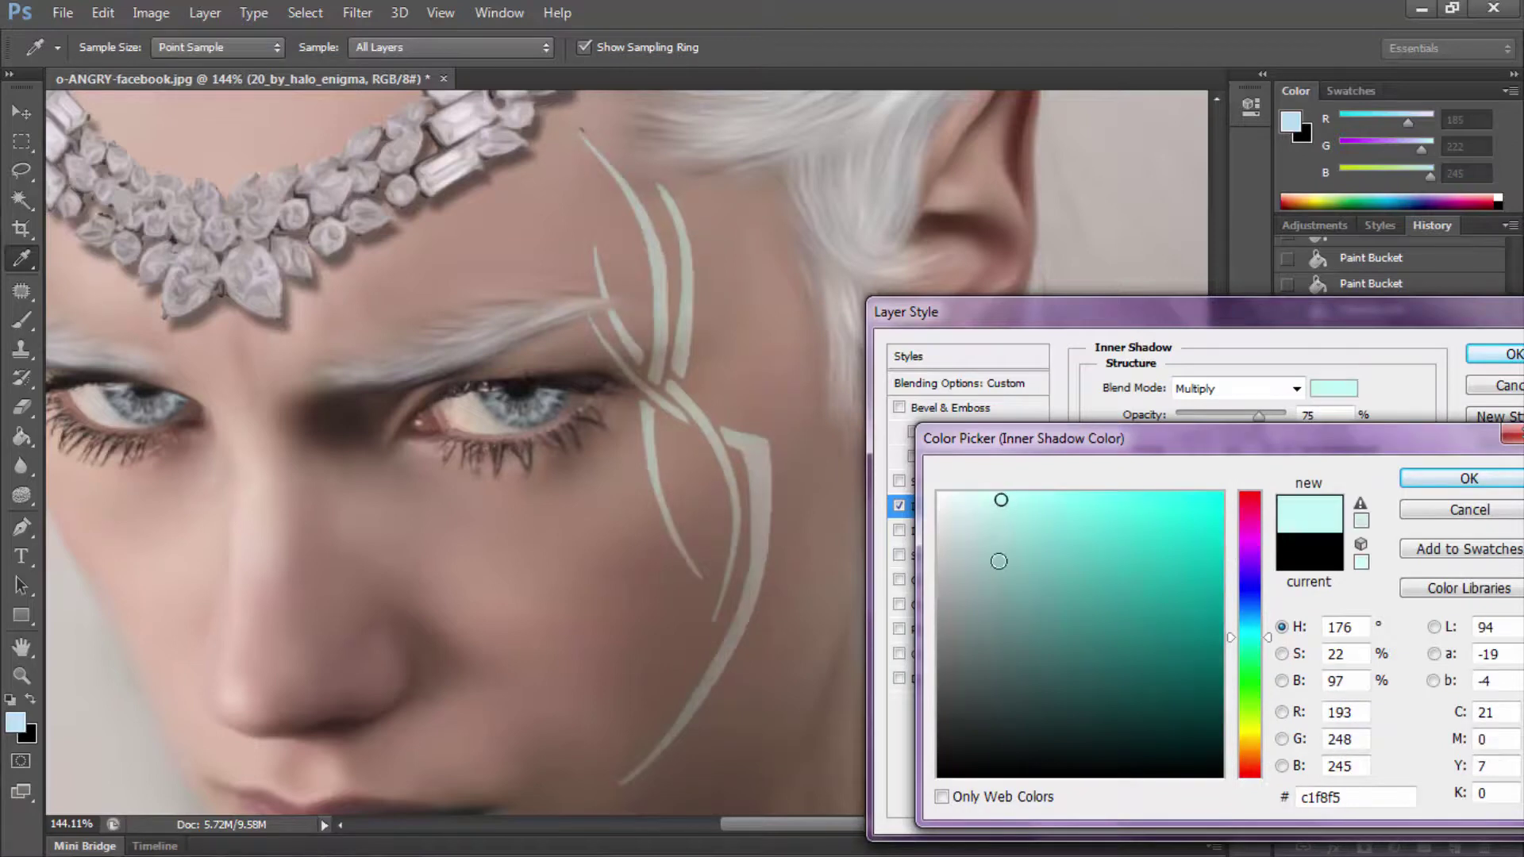
pyautogui.moveTo(1251, 638); pyautogui.dragTo(1252, 603)
pyautogui.click(1026, 584)
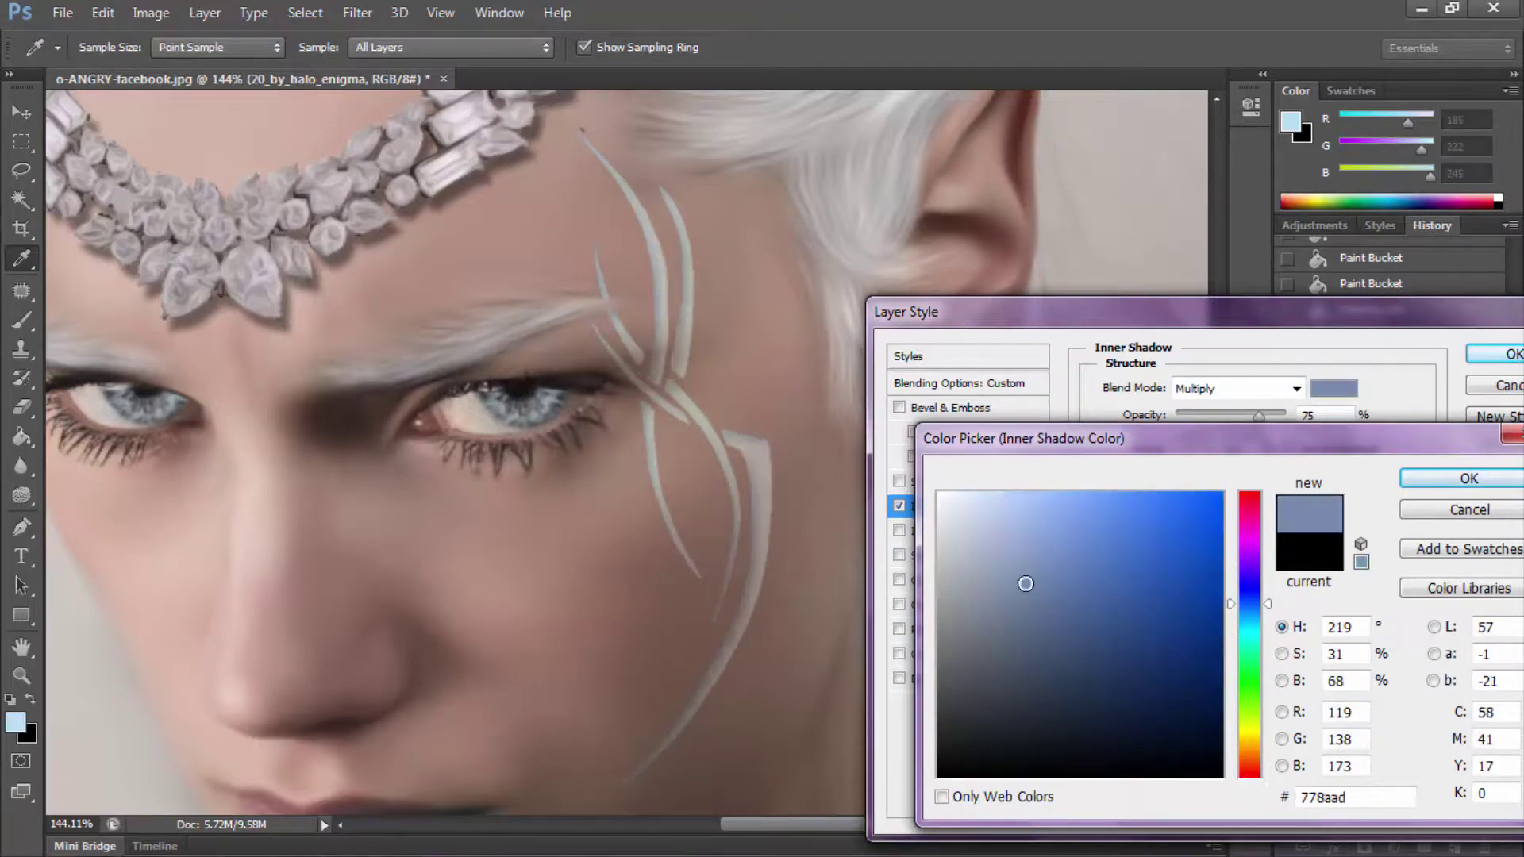
pyautogui.click(1439, 481)
# Step: Try Color Burn and Color blending on the inner shadow, then turn it off
pyautogui.click(1239, 388)
pyautogui.click(1221, 170)
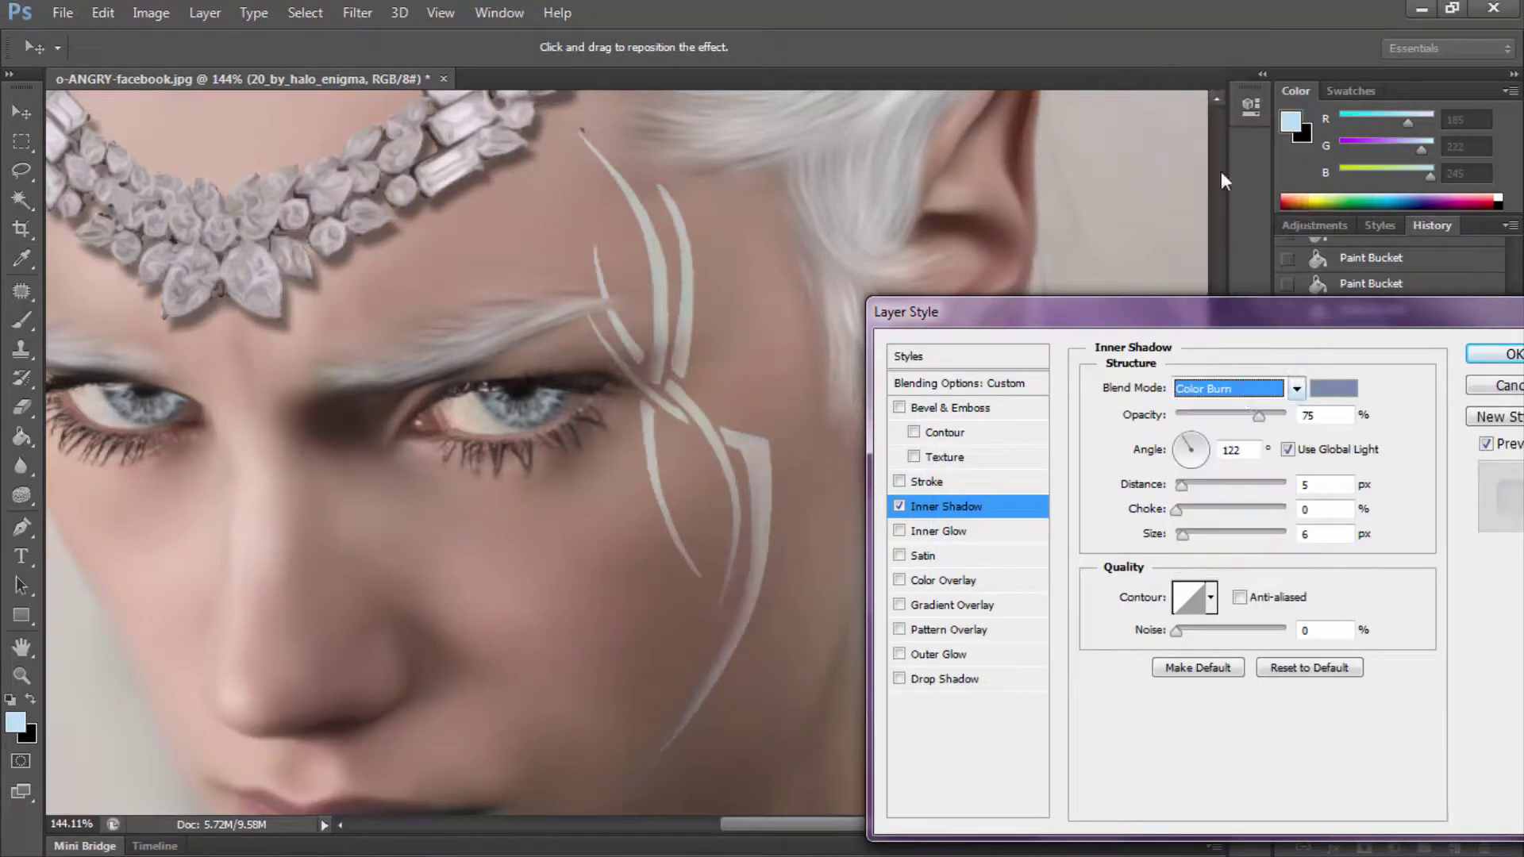
pyautogui.click(1239, 388)
pyautogui.click(1227, 544)
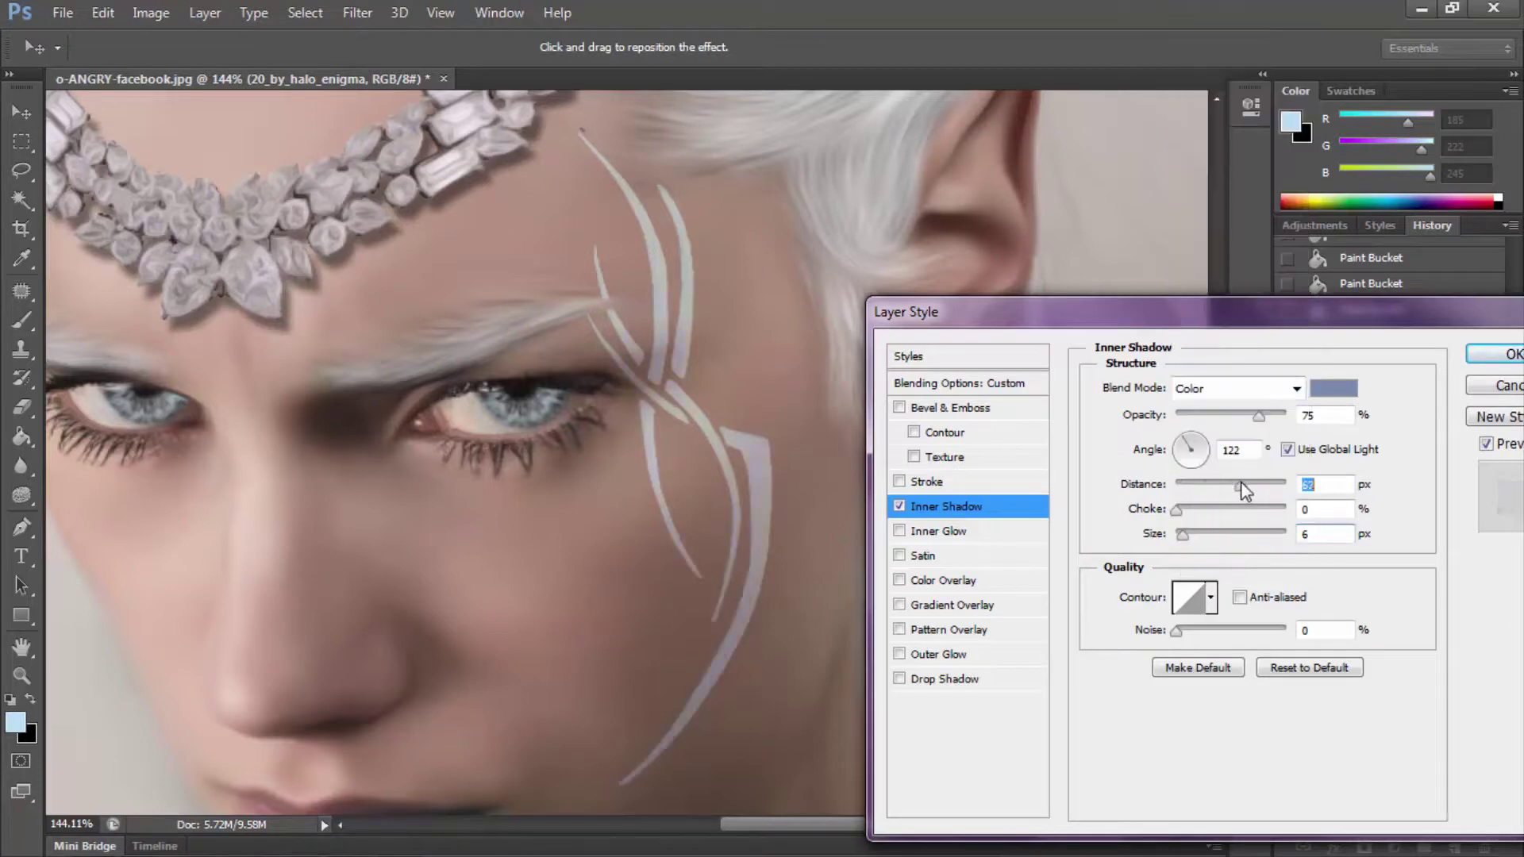
pyautogui.click(900, 506)
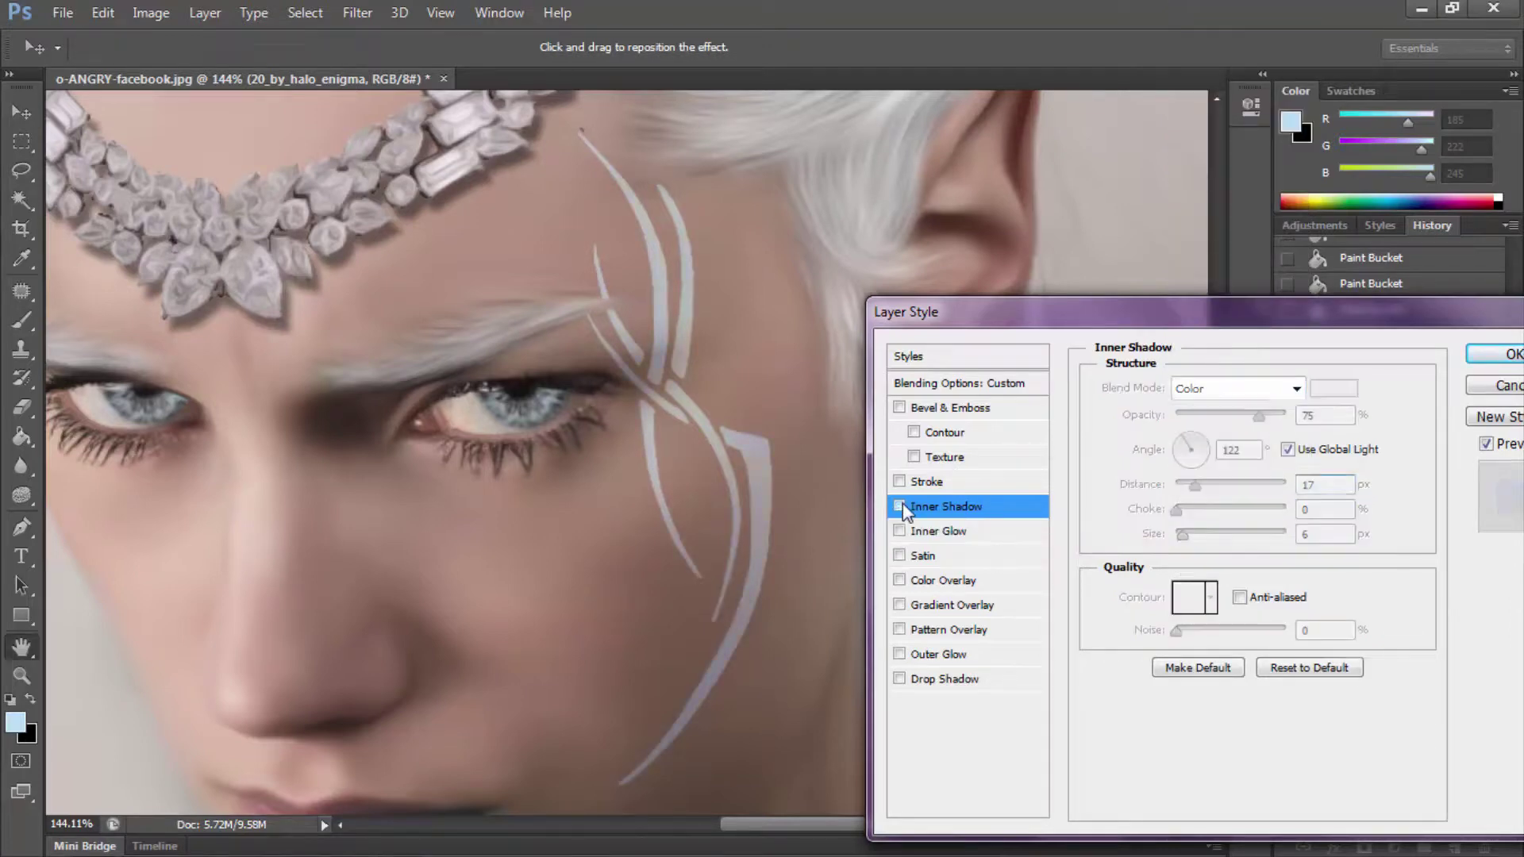
# Step: Turn on a drop shadow with a cyan colour
pyautogui.click(899, 678)
pyautogui.click(1335, 388)
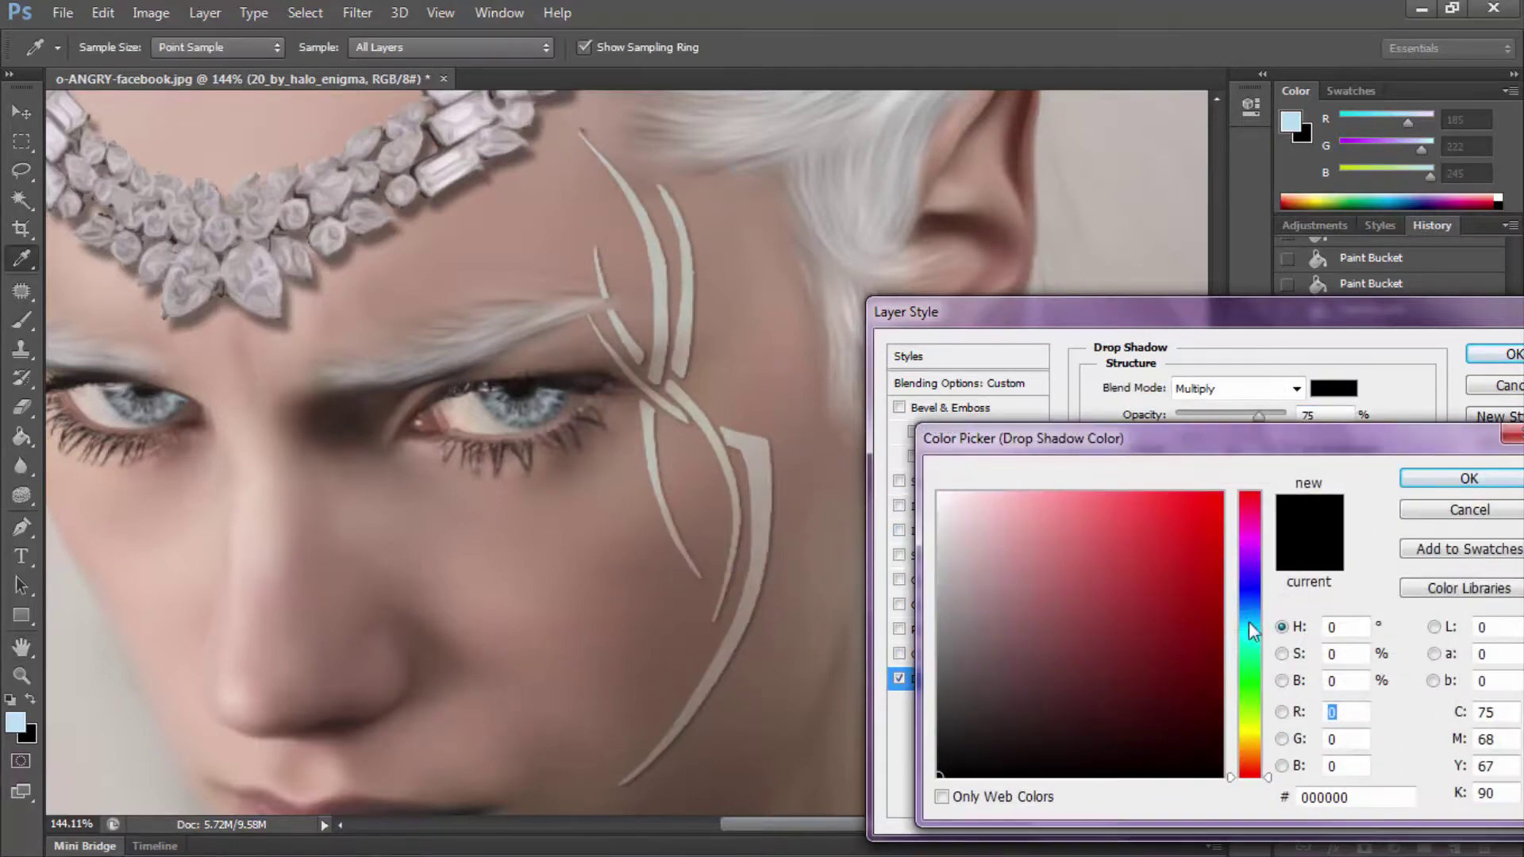
pyautogui.click(1251, 631)
pyautogui.click(1187, 554)
pyautogui.moveTo(1058, 529); pyautogui.dragTo(1123, 631)
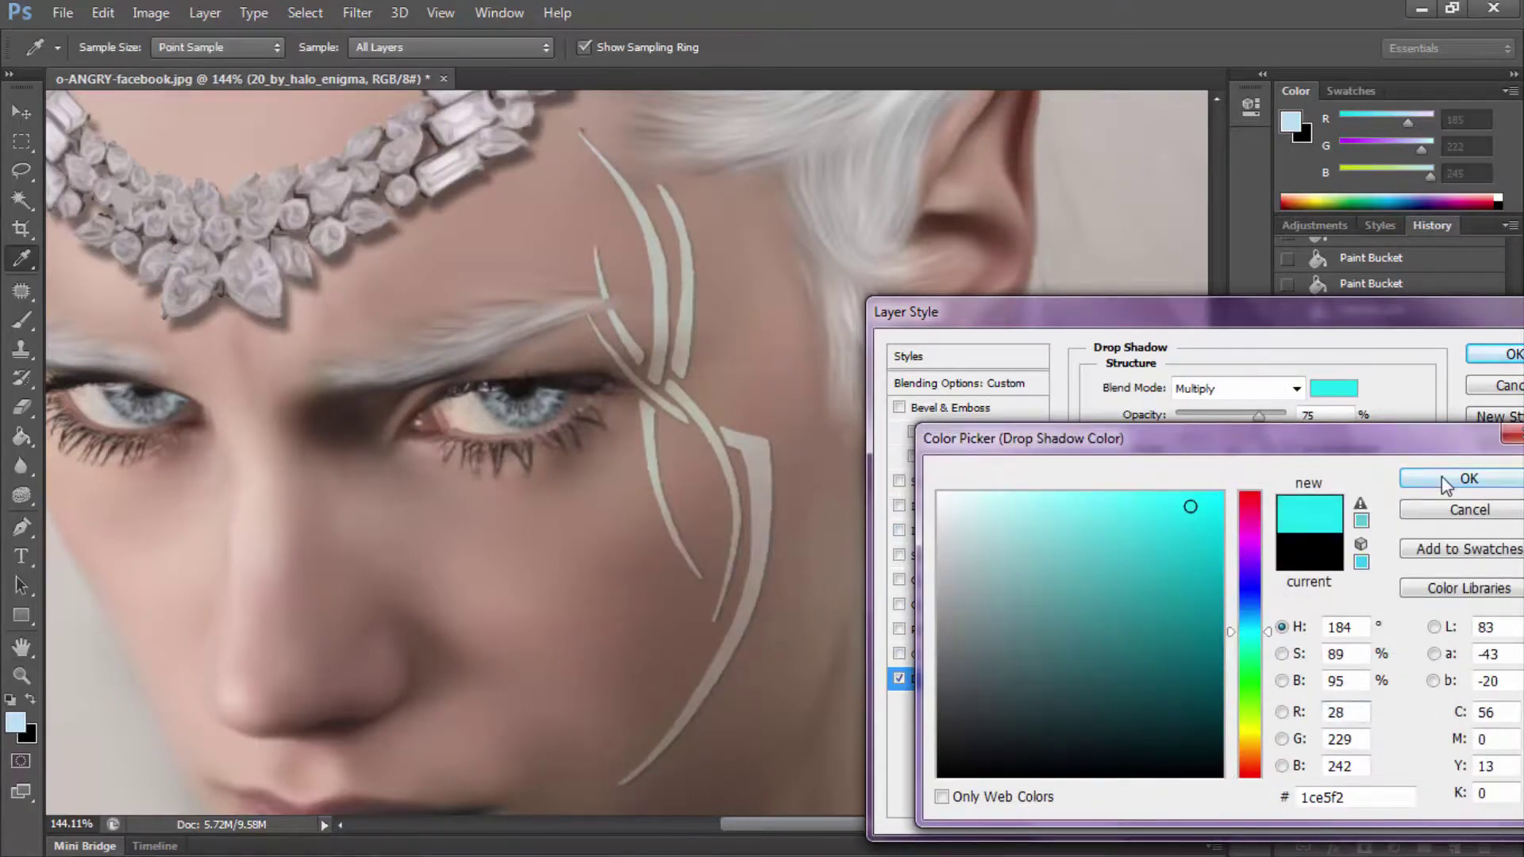
pyautogui.click(1445, 480)
# Step: Raise drop shadow opacity to 100, try Overlay and Multiply, then turn it off
pyautogui.moveTo(1259, 414); pyautogui.dragTo(1286, 414)
pyautogui.click(1296, 388)
pyautogui.click(1232, 286)
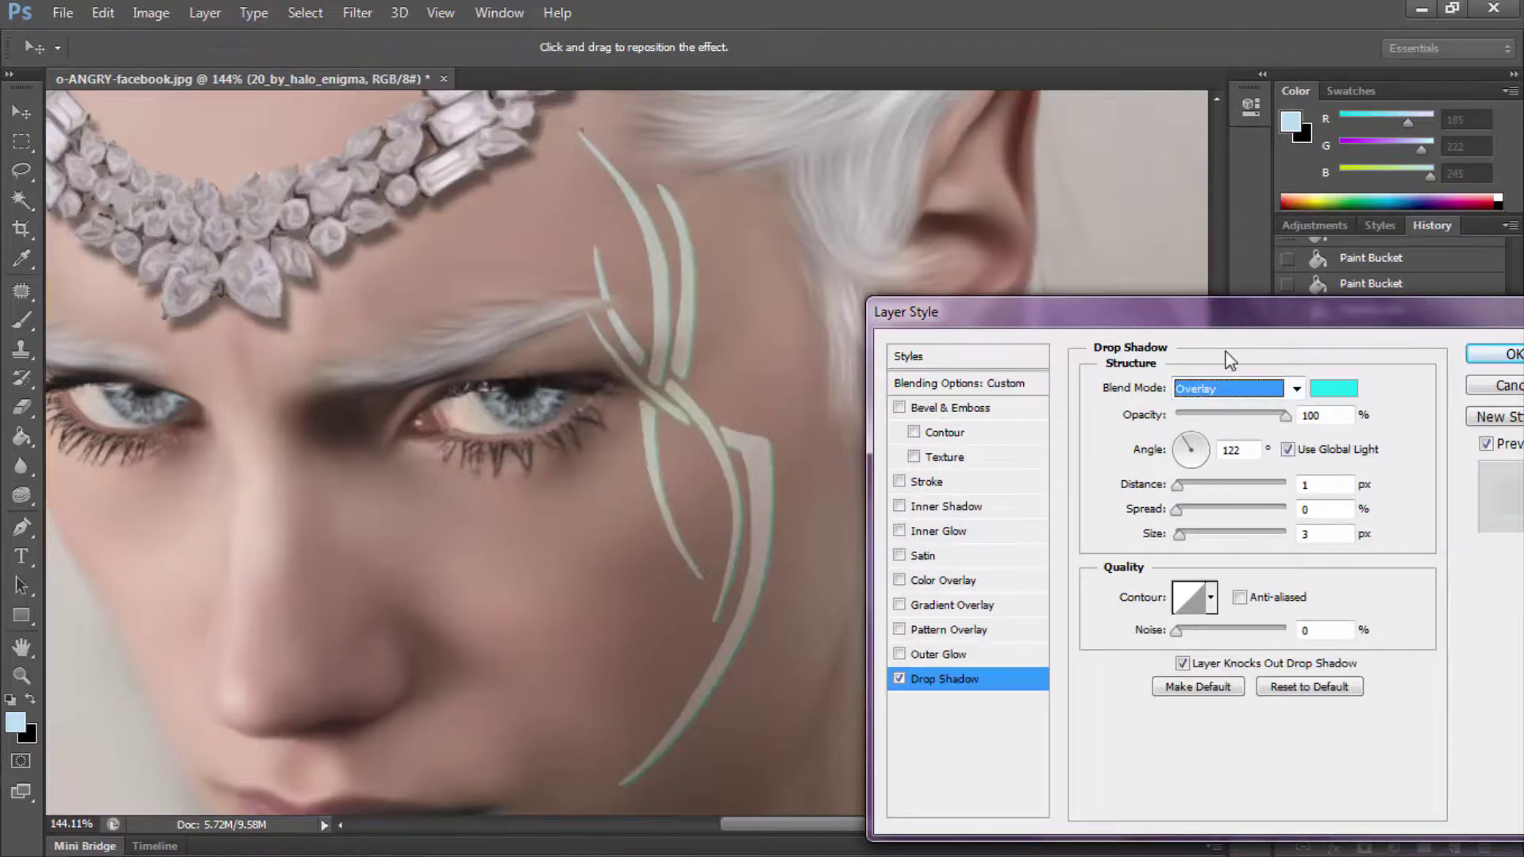
pyautogui.click(1231, 388)
pyautogui.click(1232, 318)
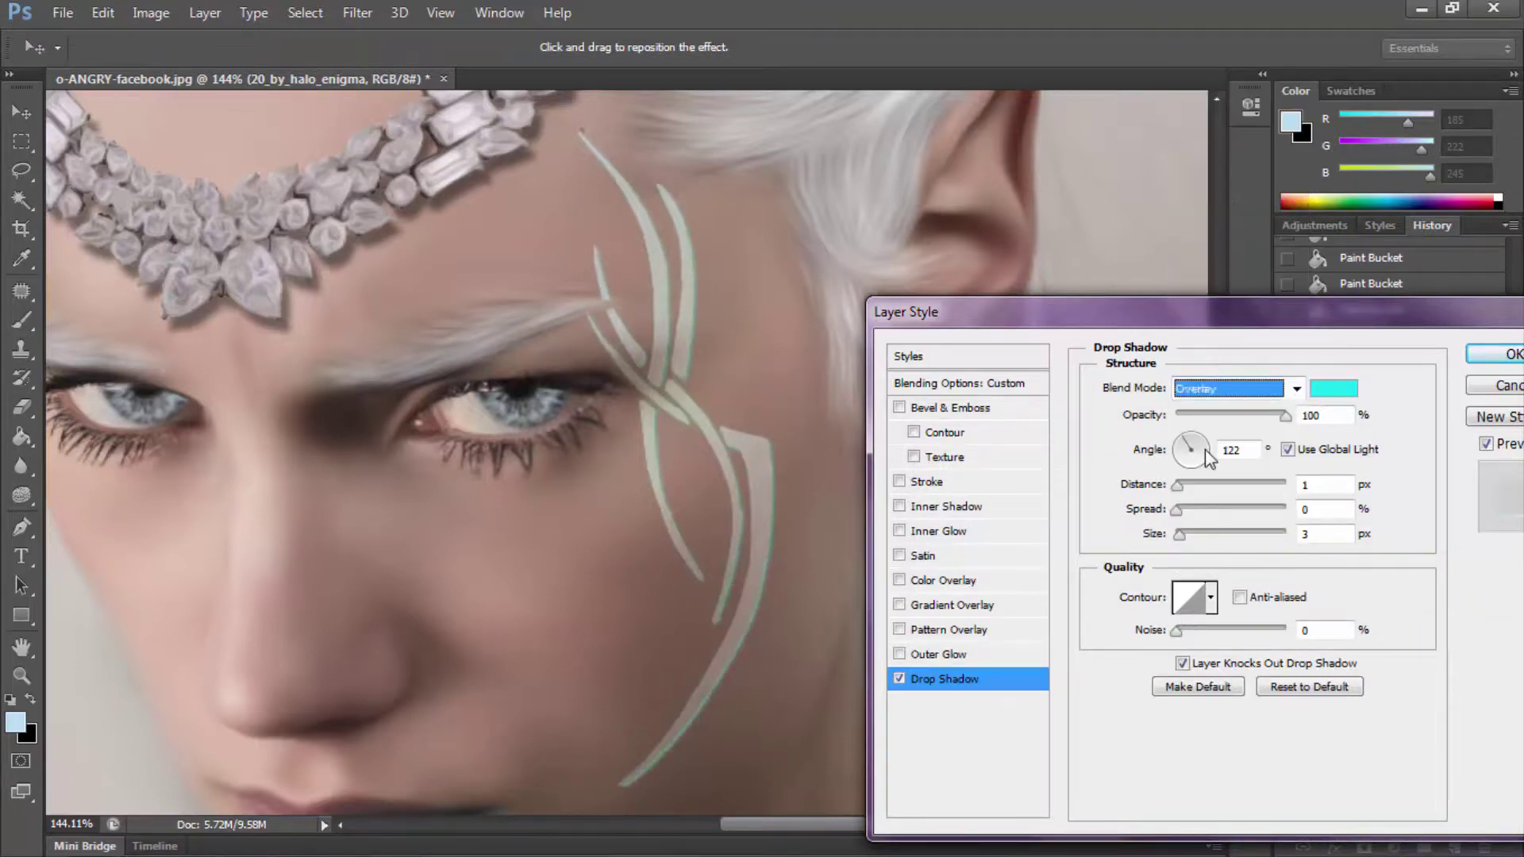
pyautogui.click(1230, 388)
pyautogui.click(1215, 85)
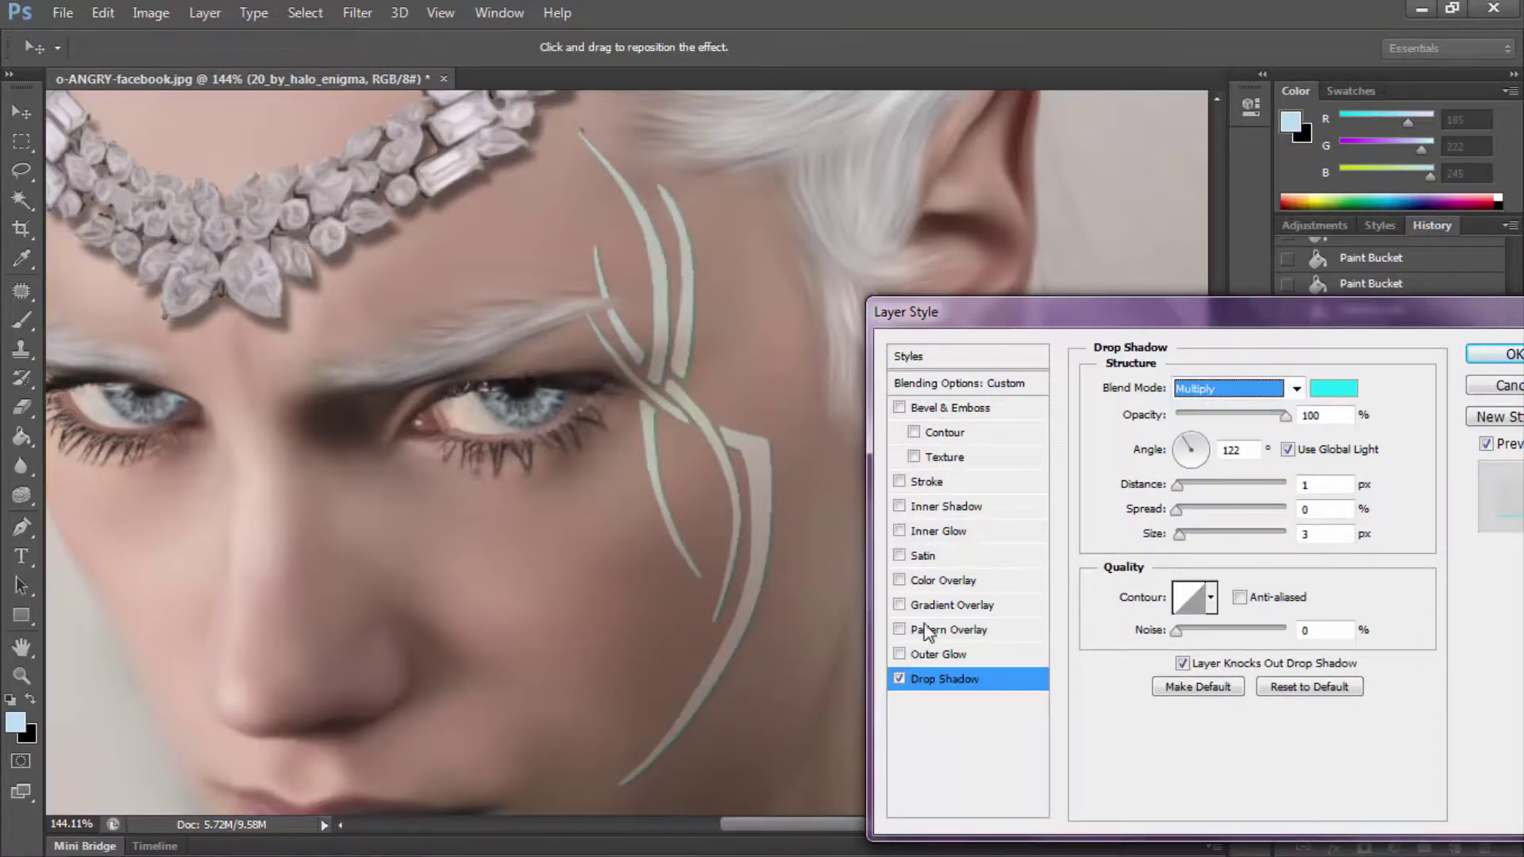
pyautogui.click(901, 679)
# Step: Enable Inner Glow with a Foreground to Transparent gradient
pyautogui.click(899, 531)
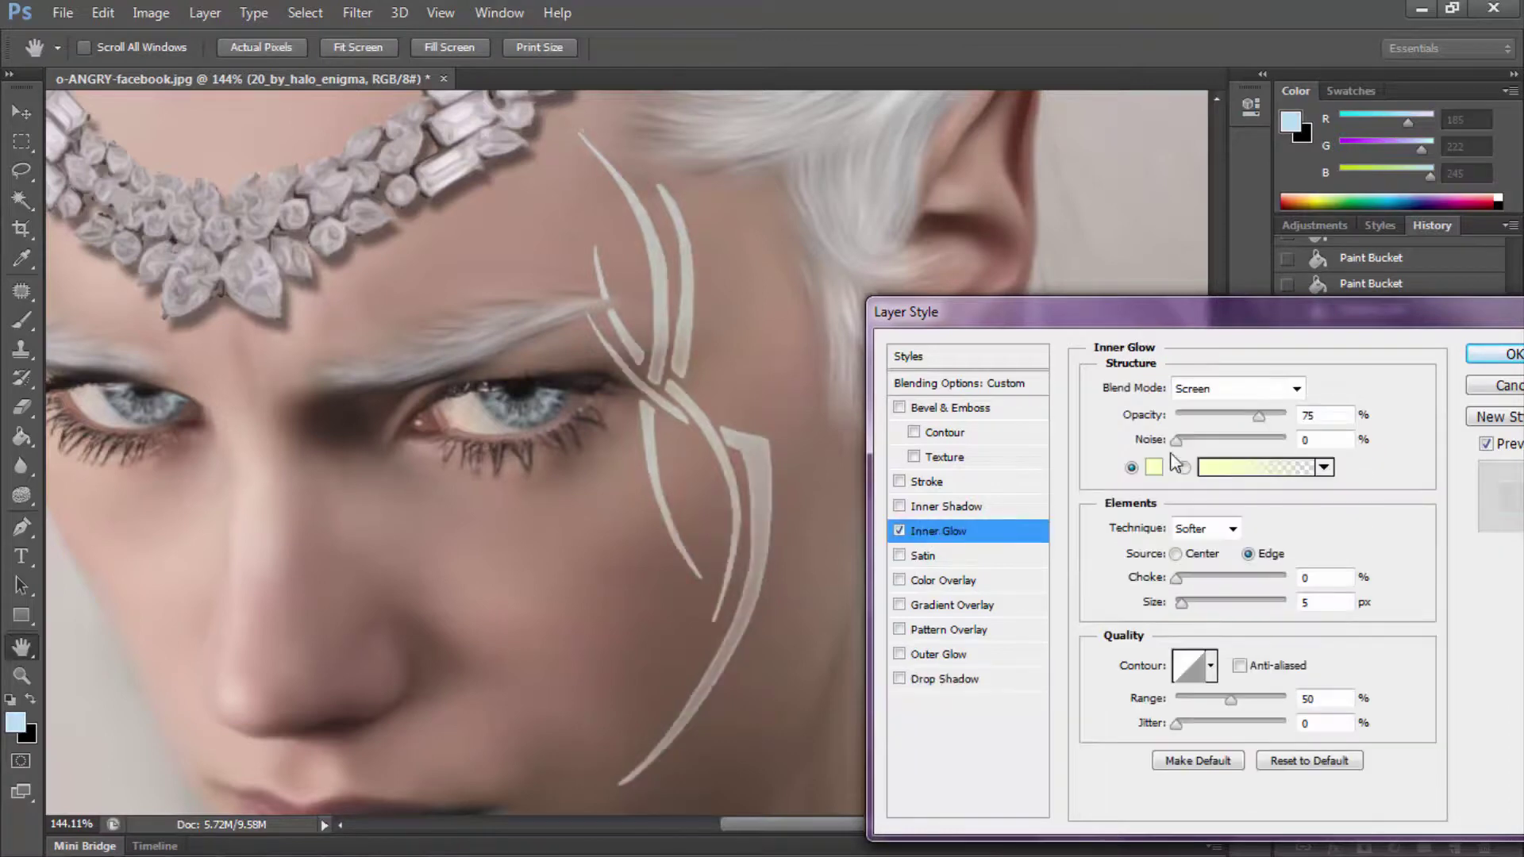
pyautogui.click(1214, 467)
pyautogui.click(819, 366)
pyautogui.click(1111, 286)
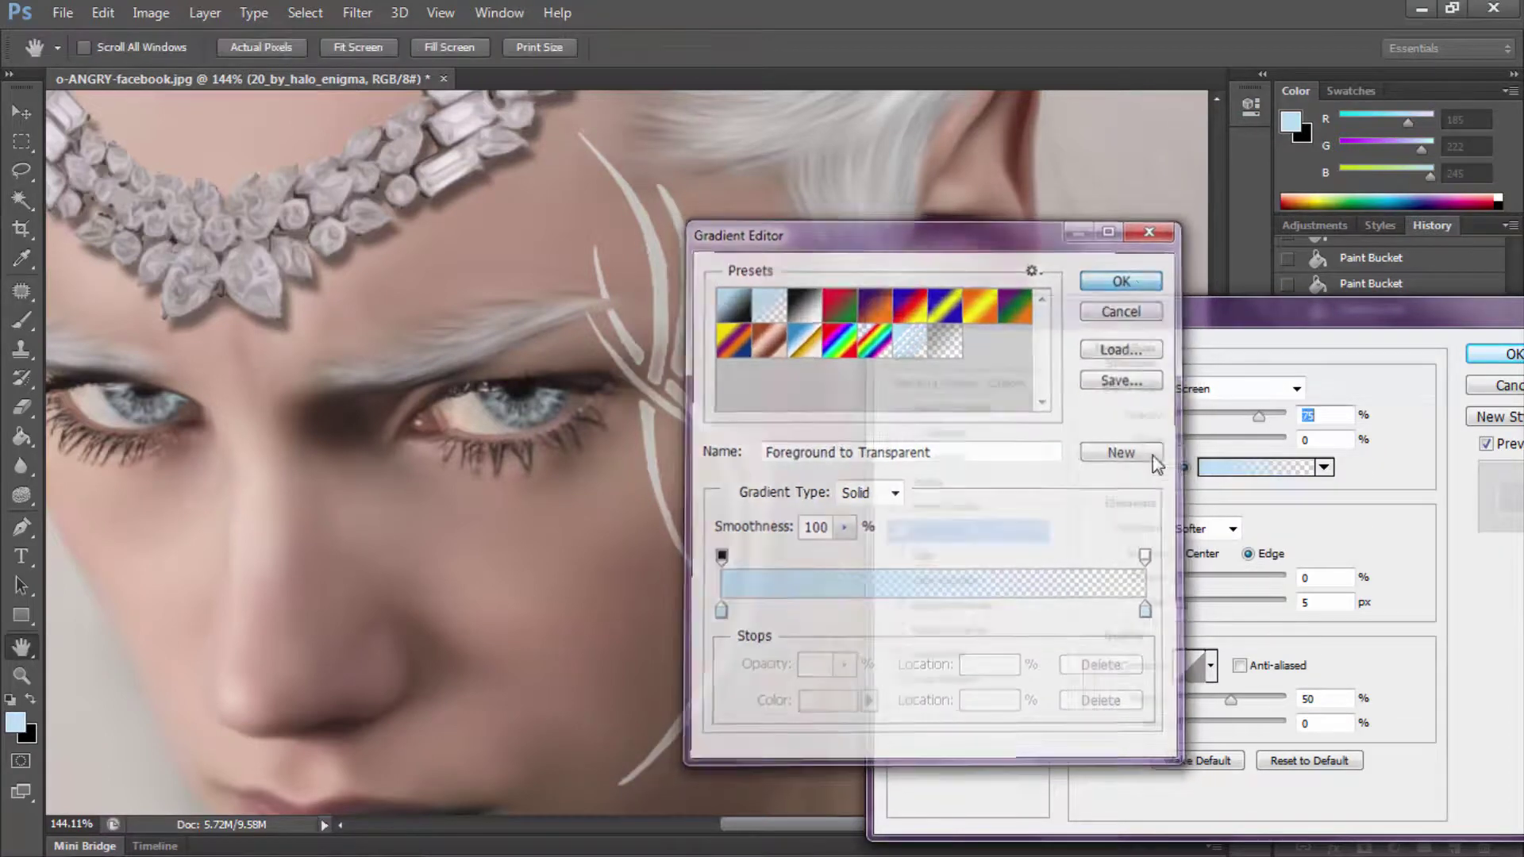
# Step: Set the inner glow to Multiply with lower opacity, apply it, and fit the image on screen
pyautogui.click(1237, 388)
pyautogui.click(1214, 212)
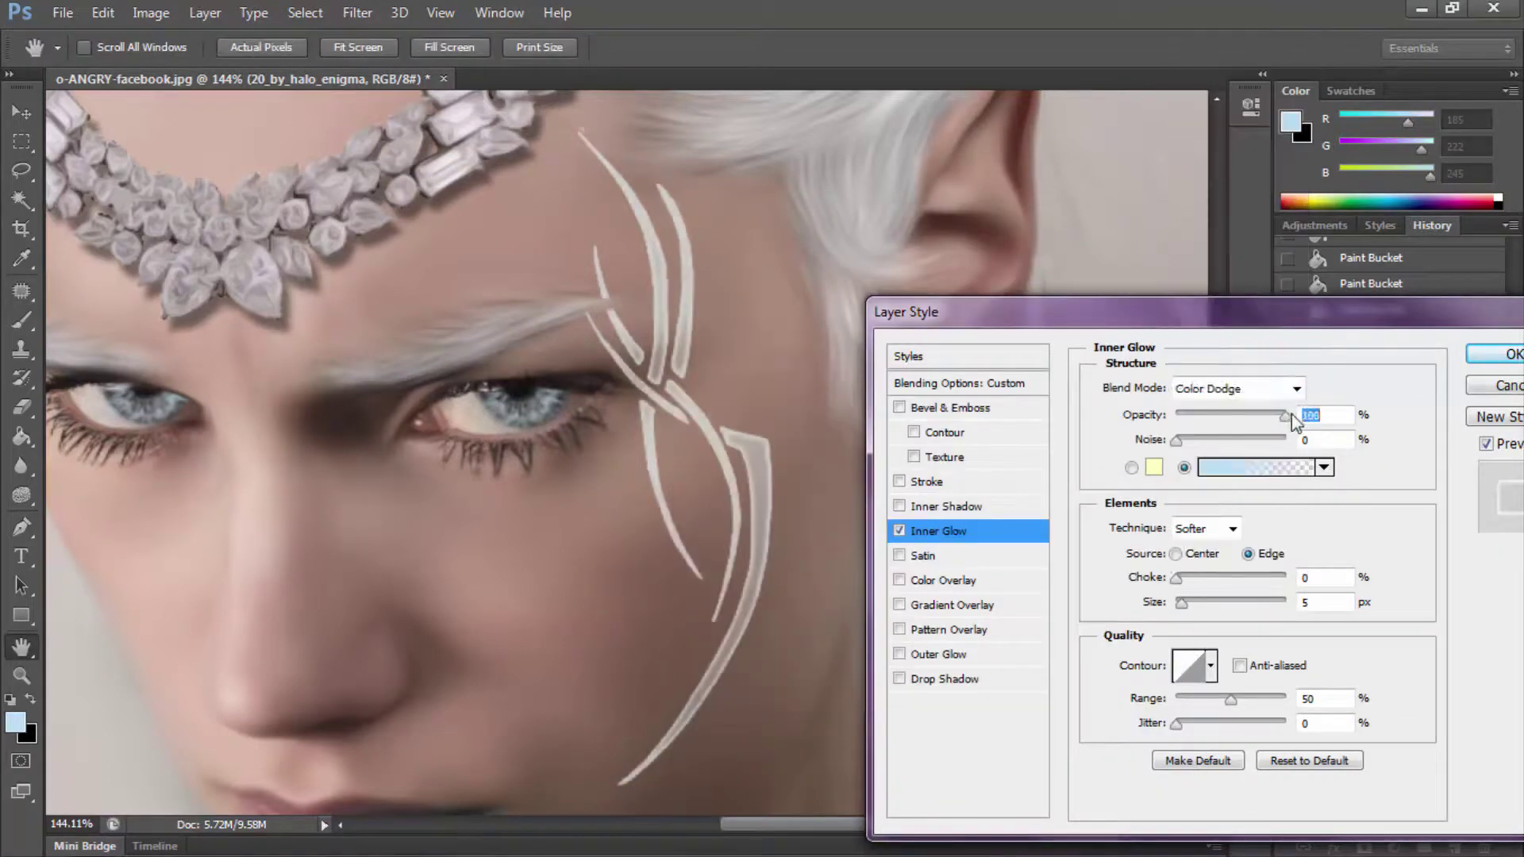
pyautogui.moveTo(1275, 406)
pyautogui.mouseDown()
pyautogui.moveTo(1178, 406)
pyautogui.moveTo(1236, 414)
pyautogui.mouseUp()
pyautogui.click(1237, 388)
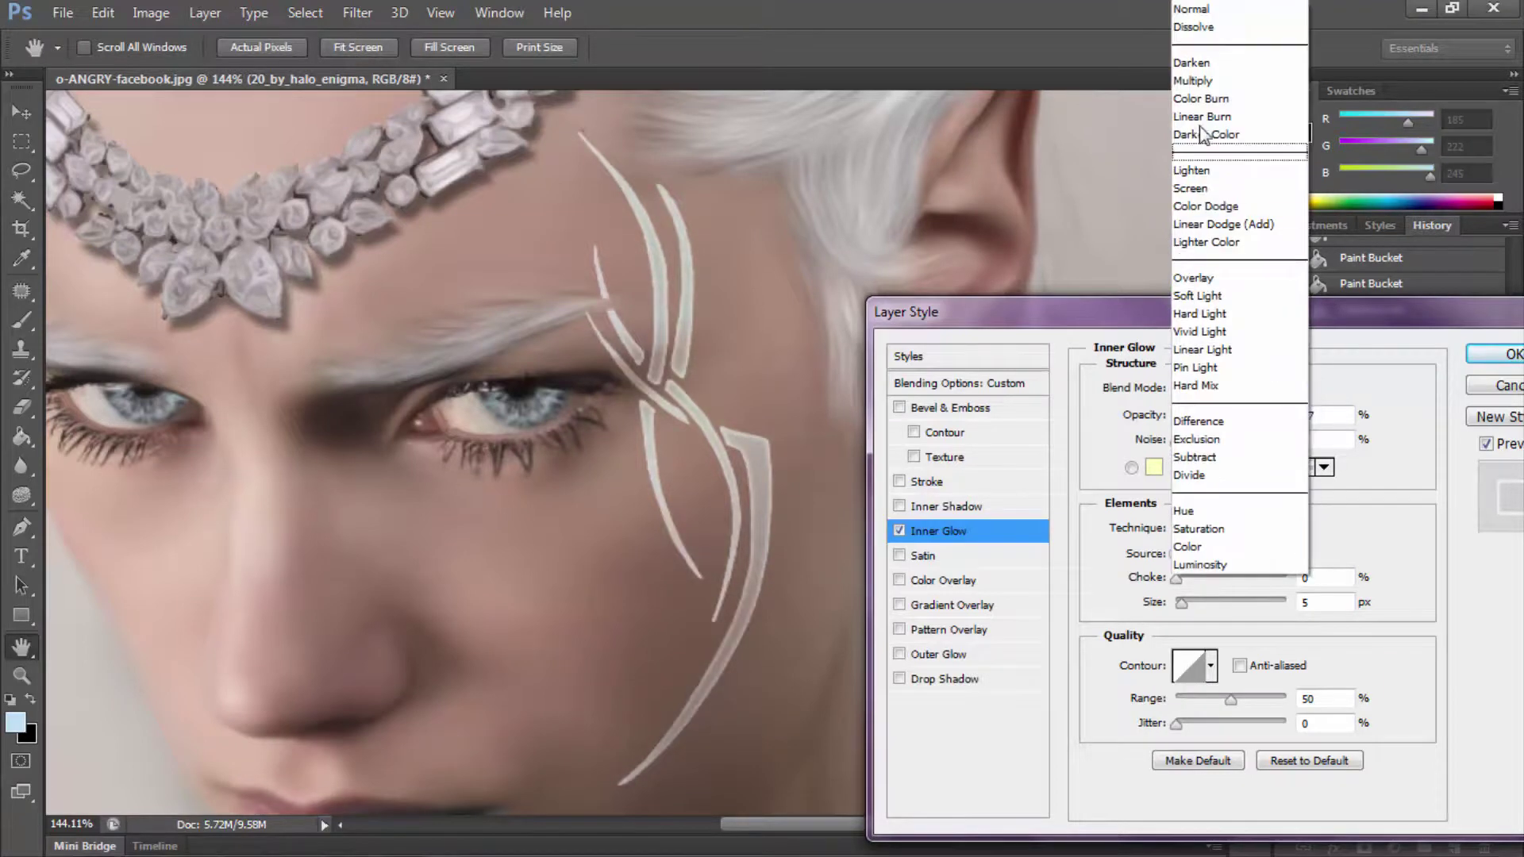
pyautogui.click(1223, 89)
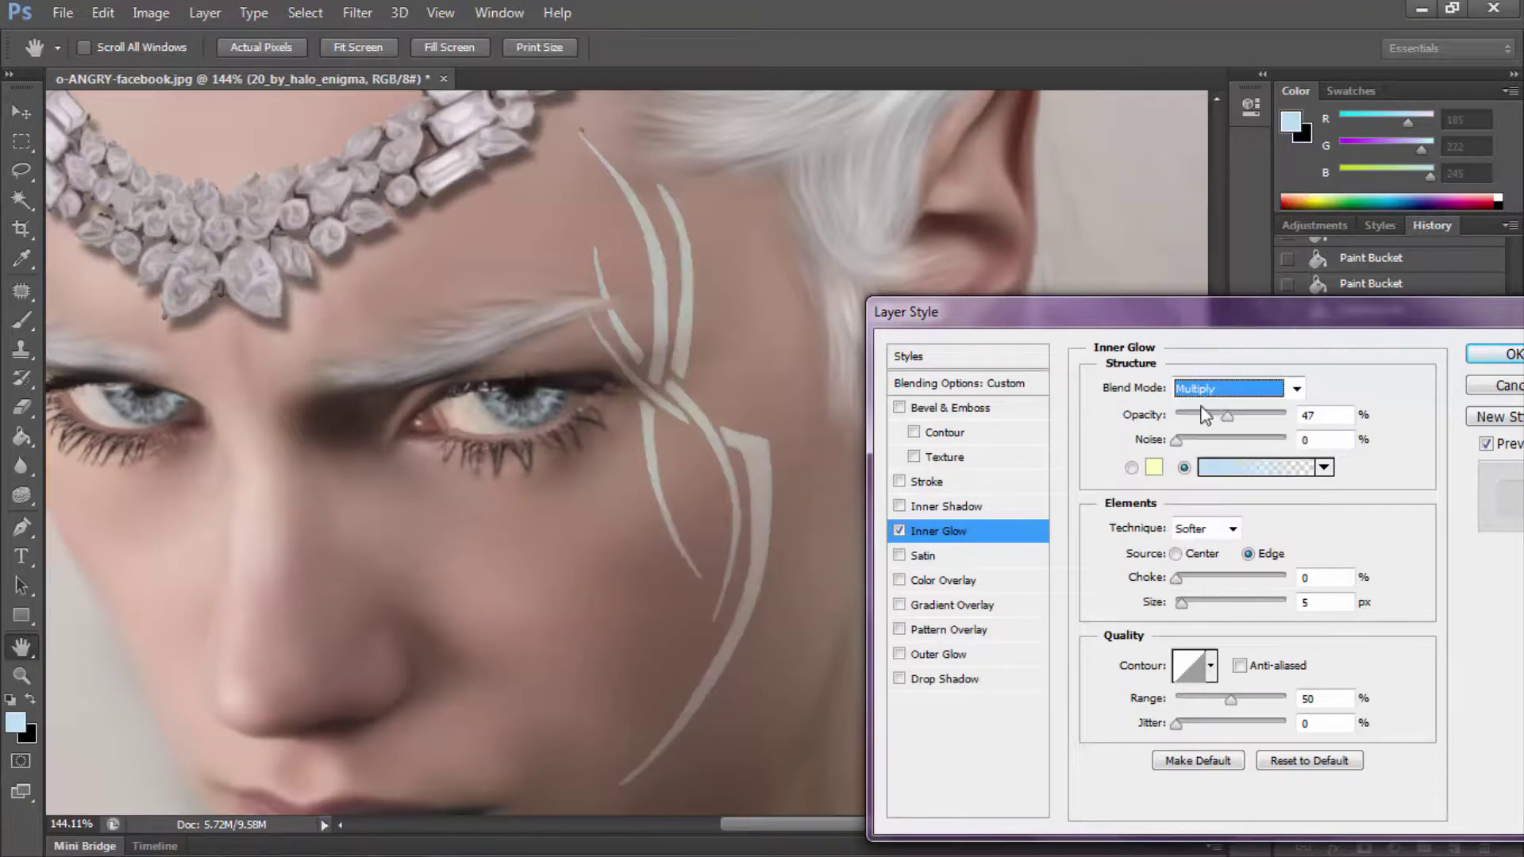
pyautogui.click(1478, 364)
pyautogui.press('z')
pyautogui.rightClick(527, 512)
pyautogui.click(560, 527)
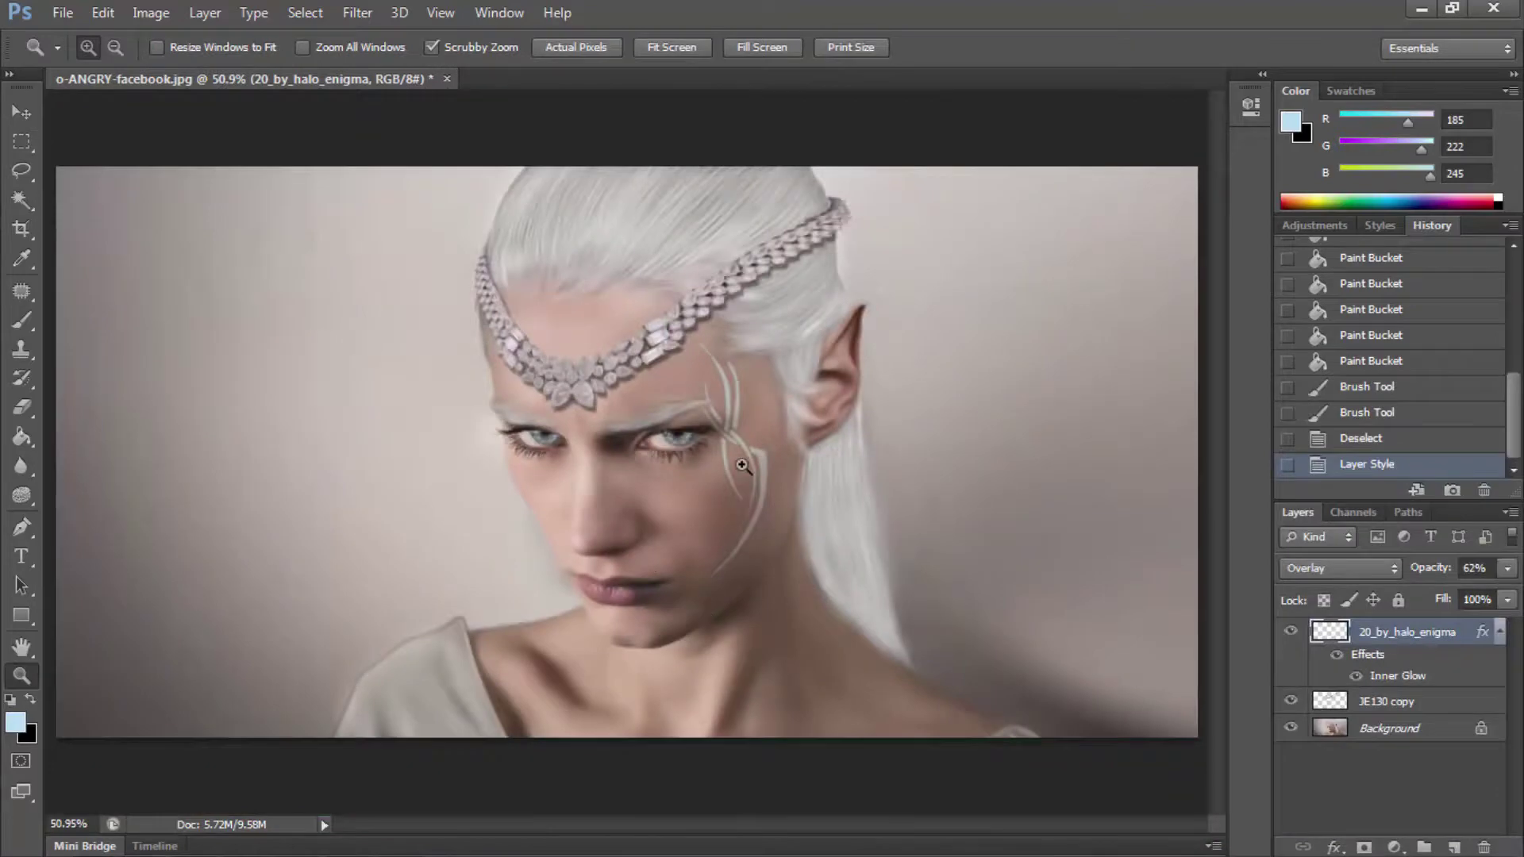
# Step: Apply the Oil Paint filter to the tattoo with Shine set to 0
pyautogui.moveTo(742, 466)
pyautogui.mouseDown()
pyautogui.moveTo(810, 446)
pyautogui.moveTo(514, 337)
pyautogui.mouseUp()
pyautogui.press('e')
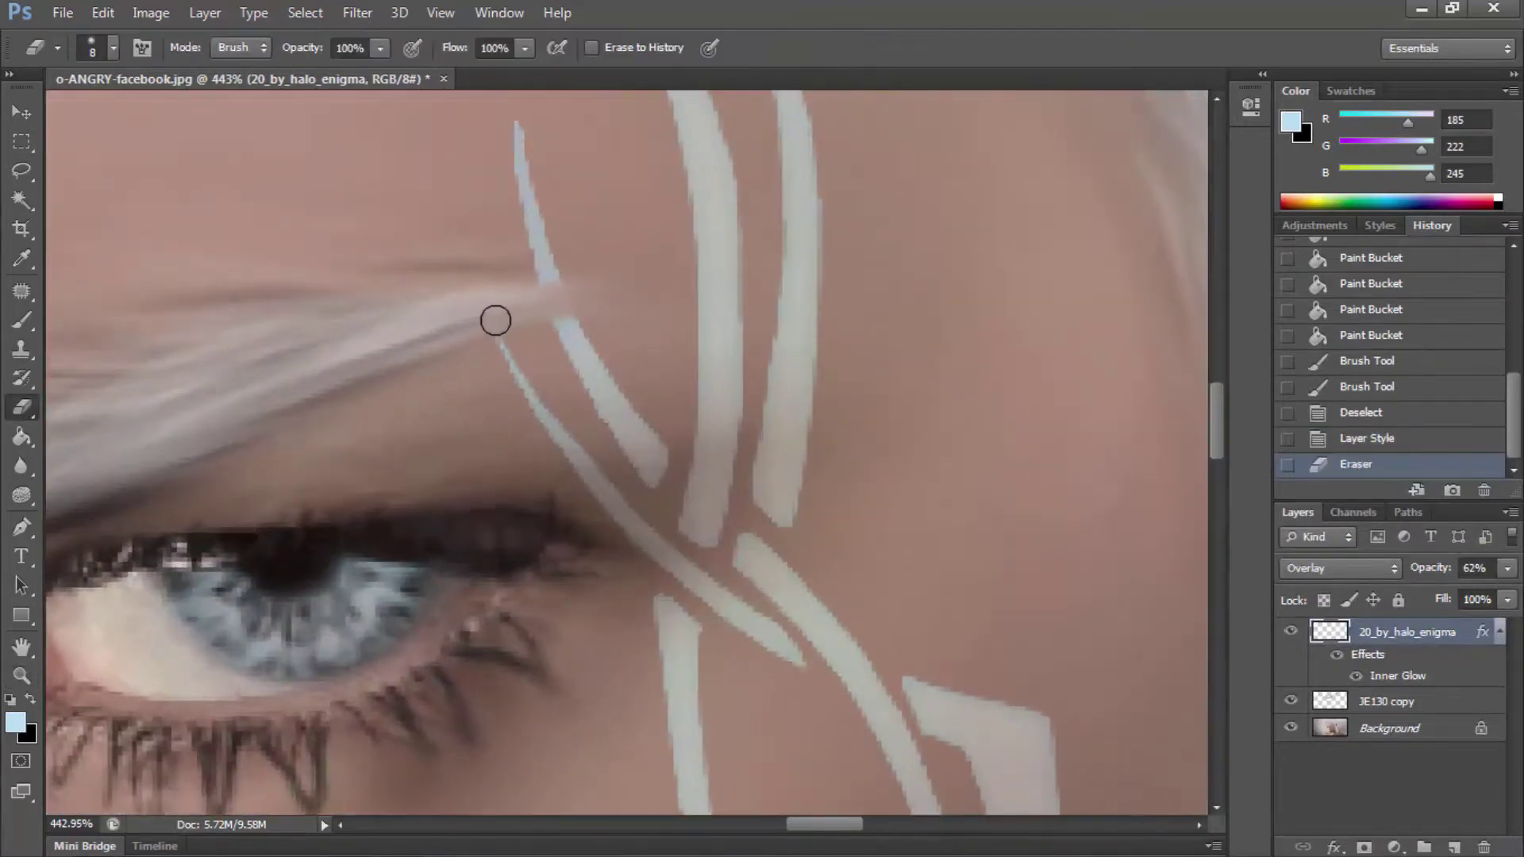
pyautogui.press('h')
pyautogui.click(358, 13)
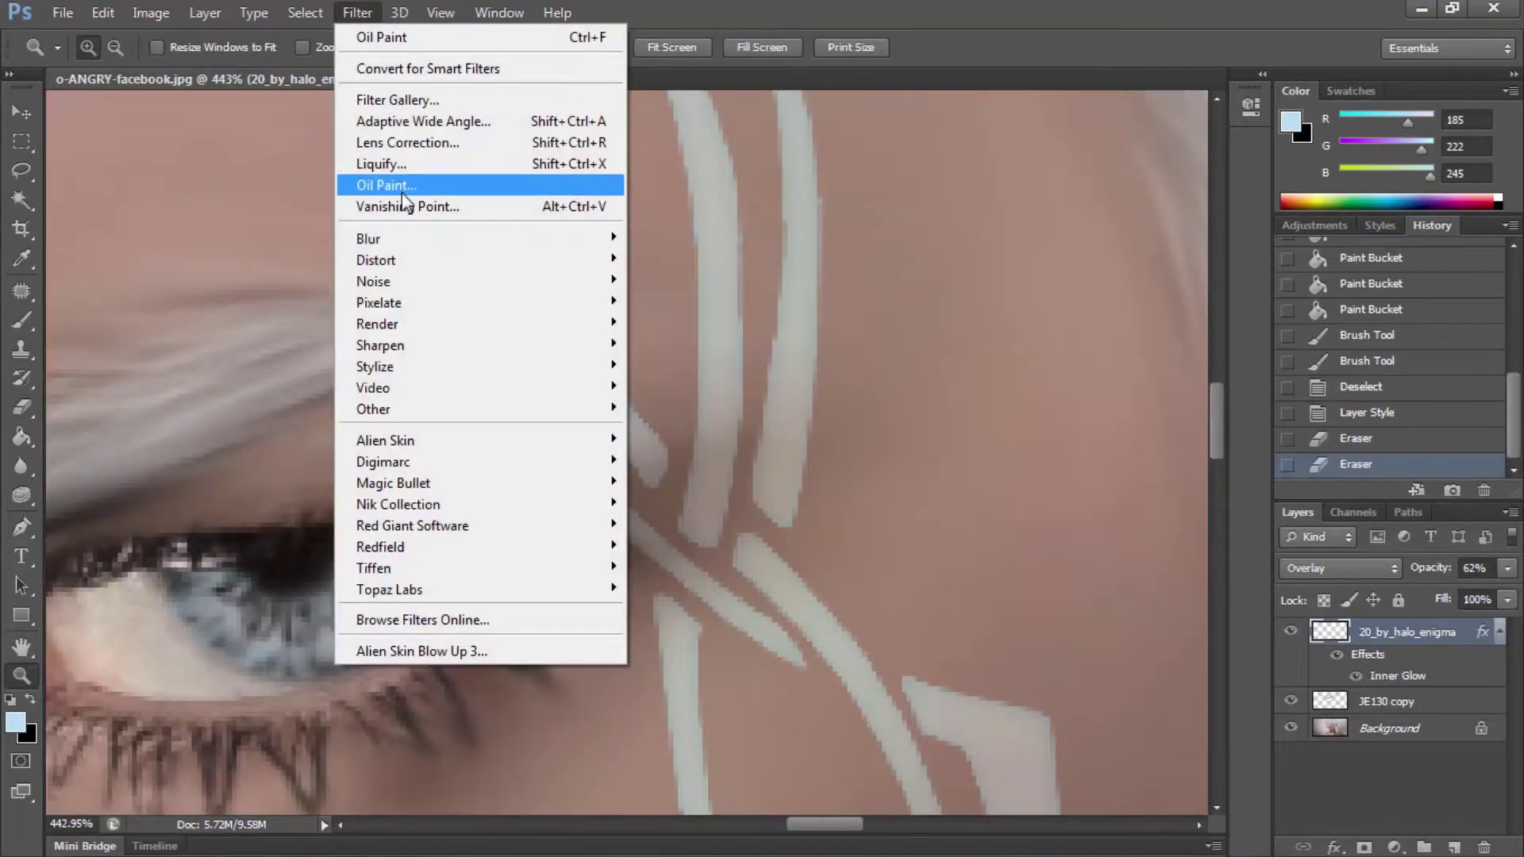
pyautogui.click(381, 194)
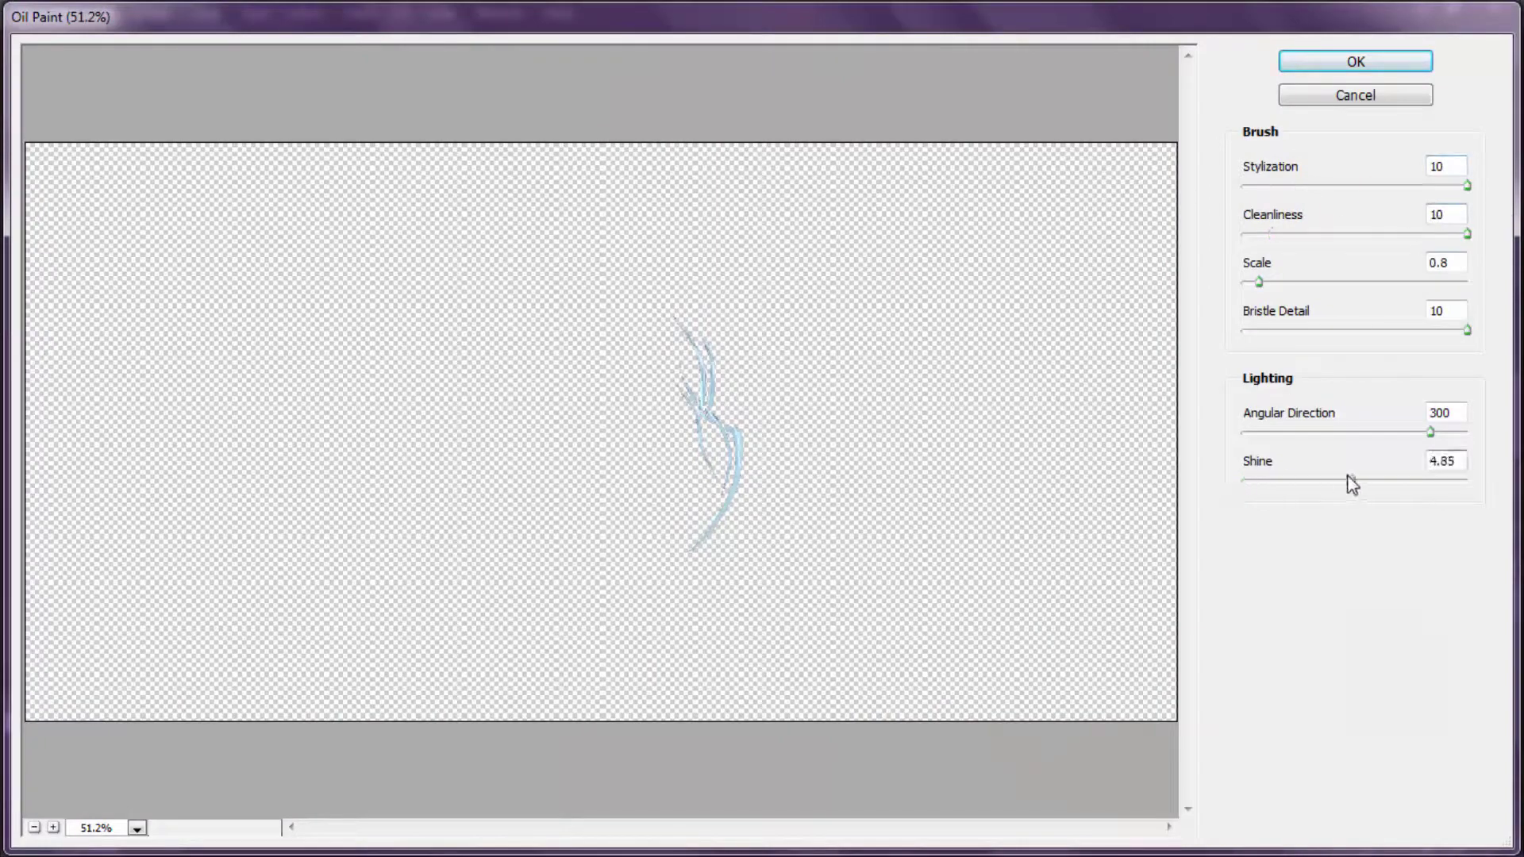
pyautogui.click(53, 828)
pyautogui.moveTo(822, 504); pyautogui.dragTo(569, 504)
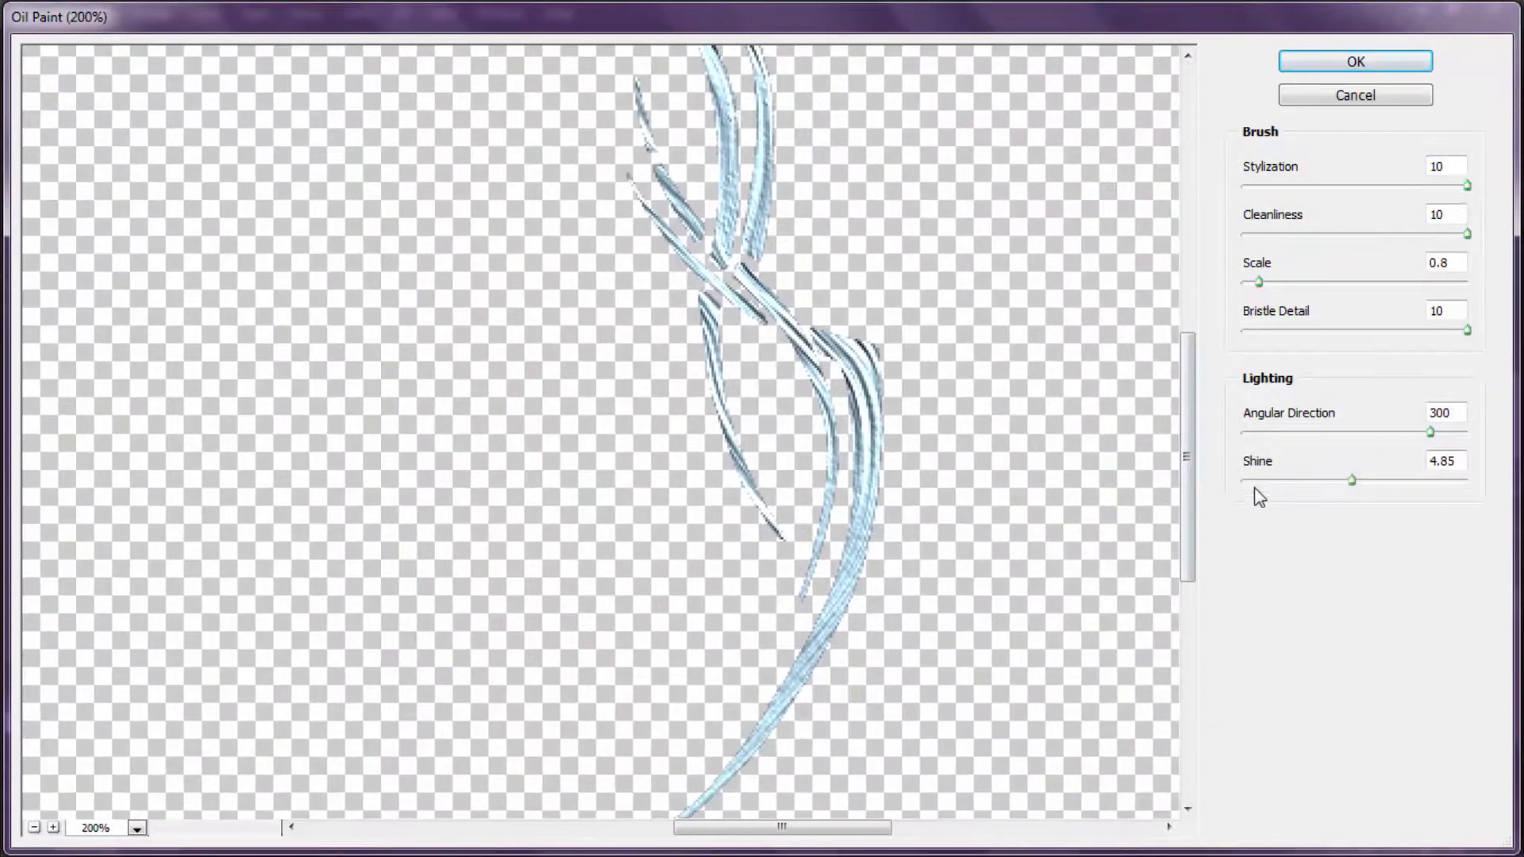
pyautogui.click(1243, 481)
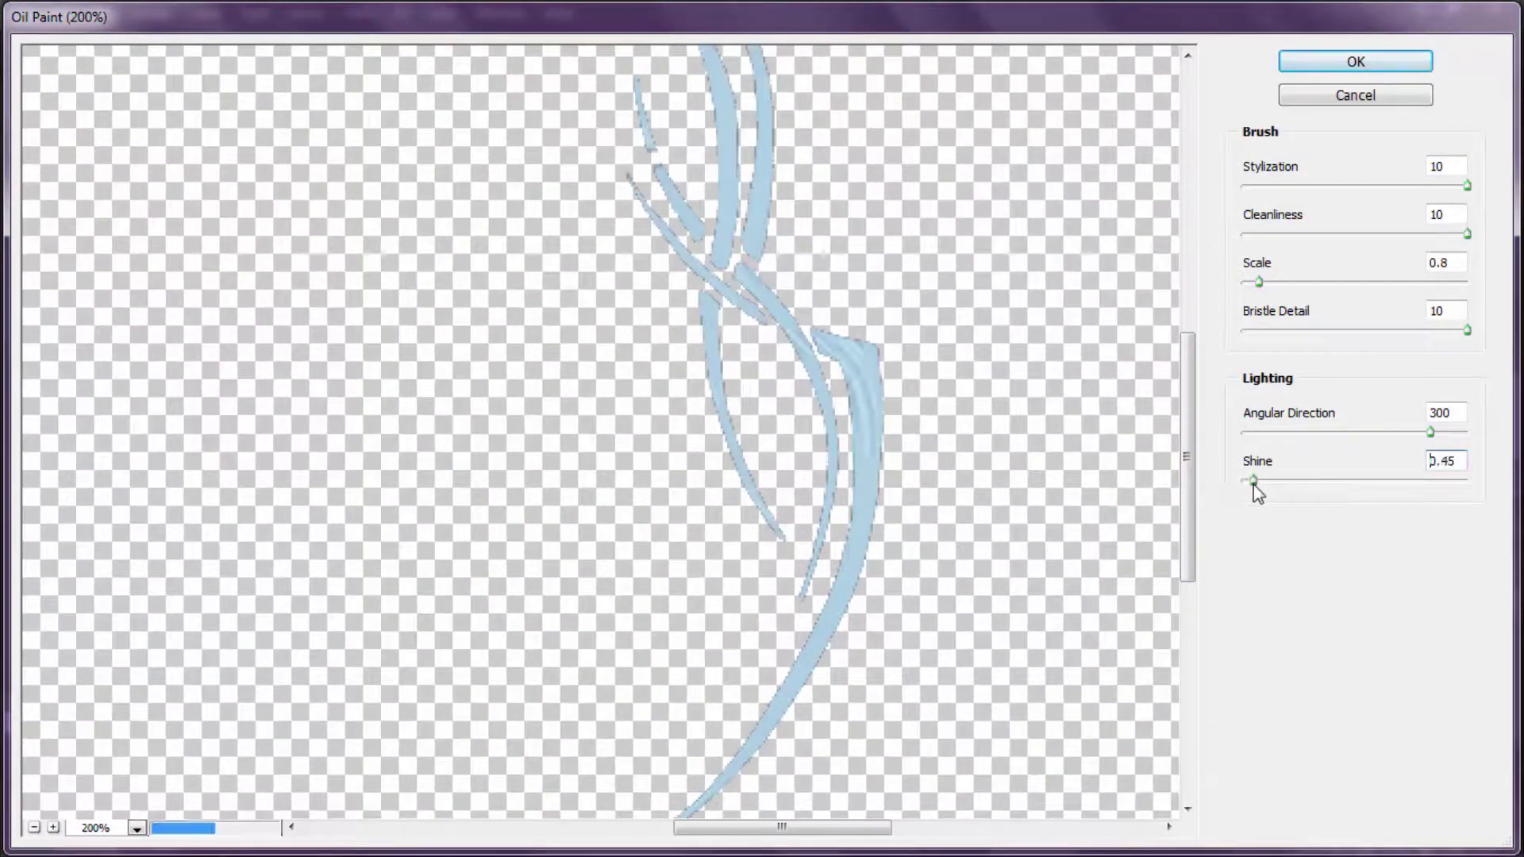
pyautogui.click(1325, 65)
# Step: Place the blue topaz gem image, shrink it to a tiny dot, and move it beside the eye
pyautogui.moveTo(823, 367)
pyautogui.mouseDown()
pyautogui.moveTo(803, 482)
pyautogui.moveTo(861, 524)
pyautogui.moveTo(798, 505)
pyautogui.mouseUp()
pyautogui.click(193, 811)
pyautogui.moveTo(789, 343)
pyautogui.mouseDown()
pyautogui.moveTo(881, 195)
pyautogui.moveTo(881, 164)
pyautogui.mouseUp()
pyautogui.moveTo(702, 376)
pyautogui.mouseDown()
pyautogui.moveTo(571, 505)
pyautogui.moveTo(760, 413)
pyautogui.mouseUp()
pyautogui.press('Return')
pyautogui.press('z')
pyautogui.press('v')
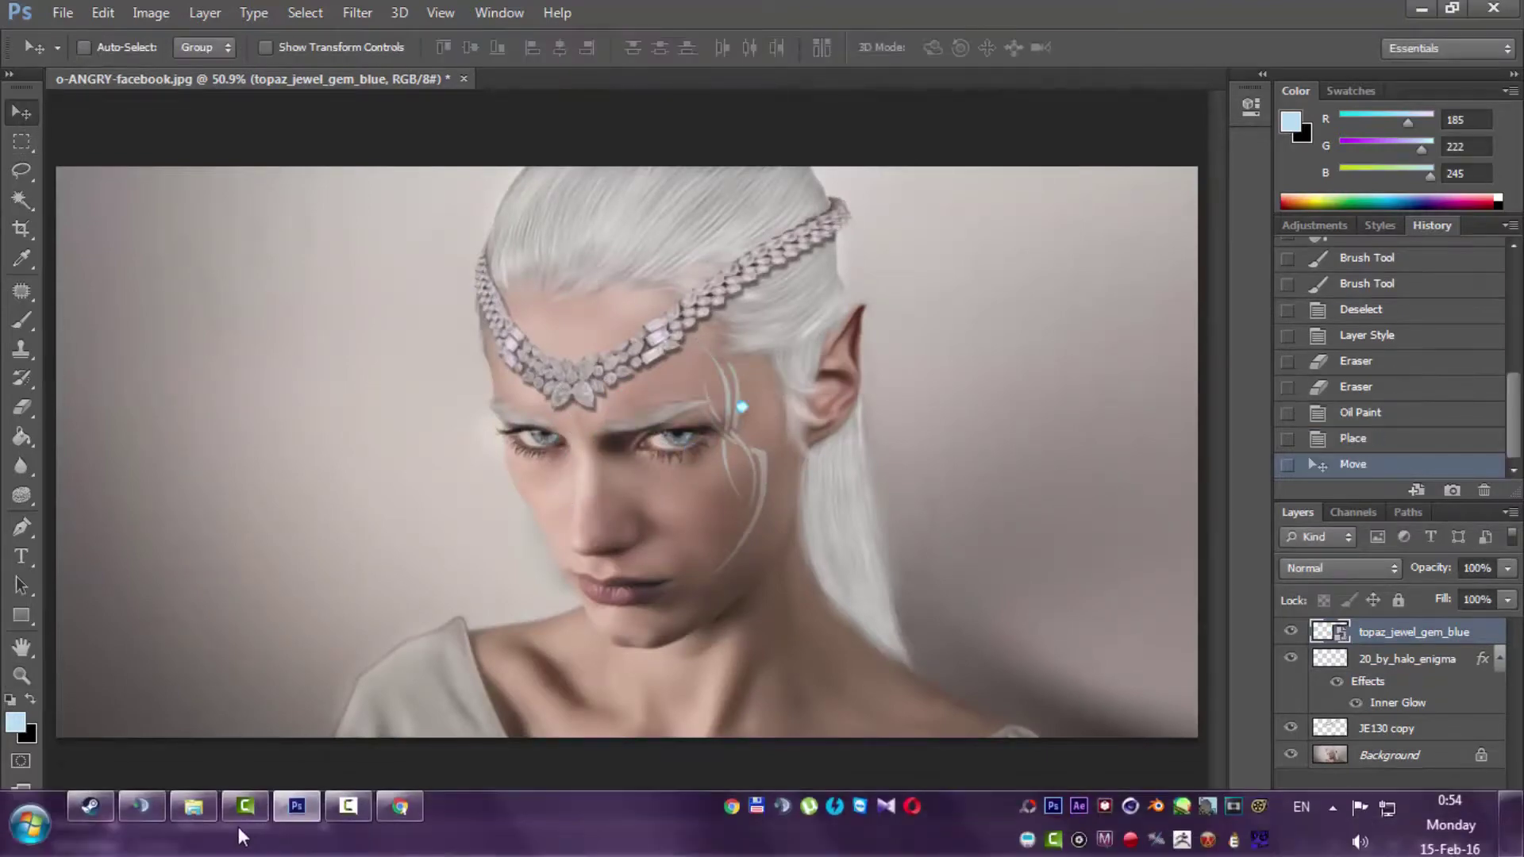
pyautogui.click(239, 826)
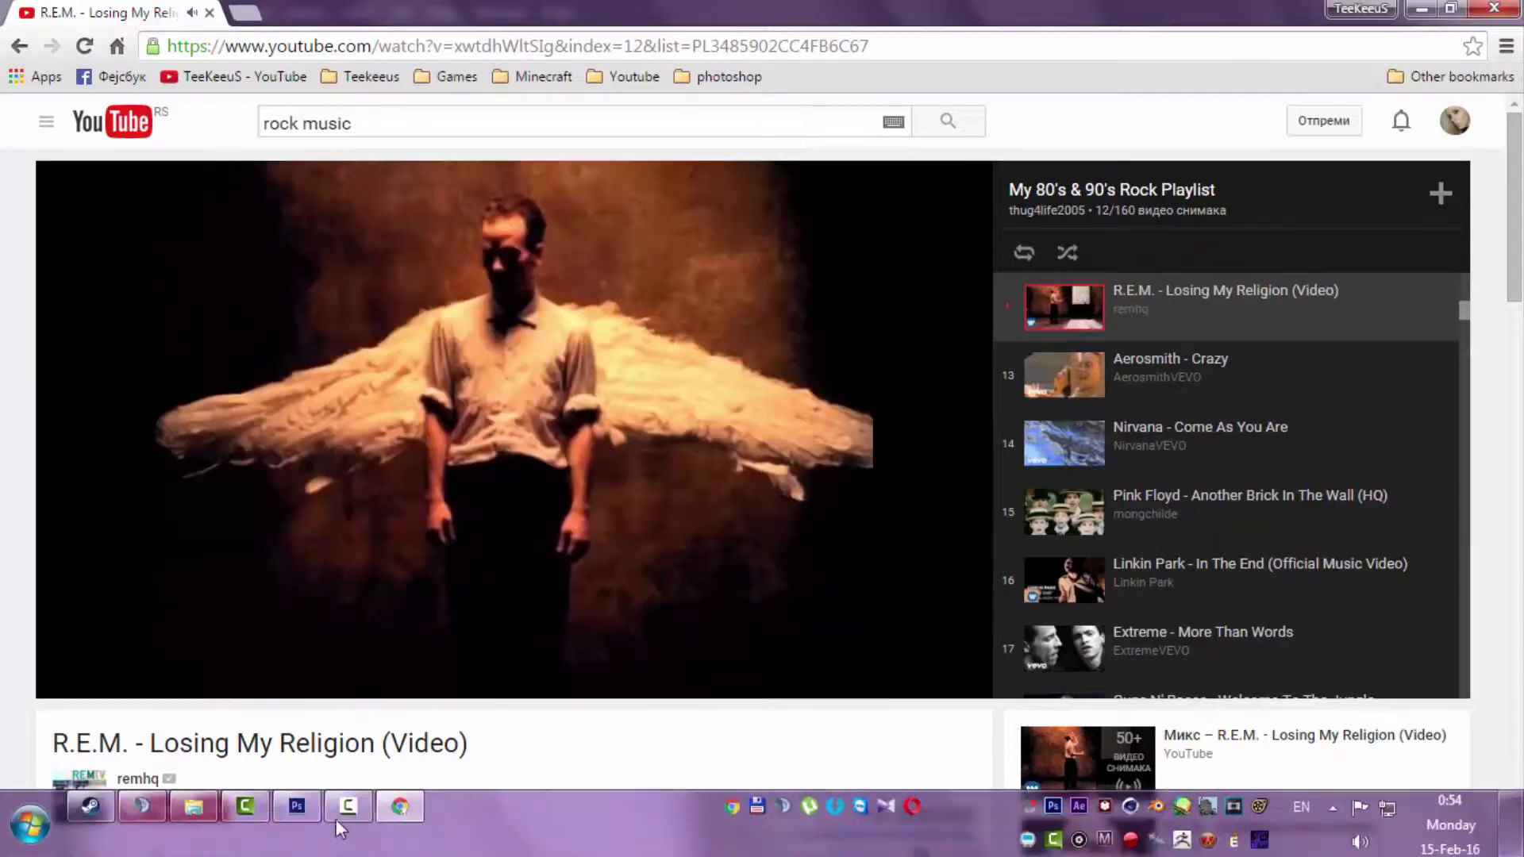
pyautogui.click(296, 807)
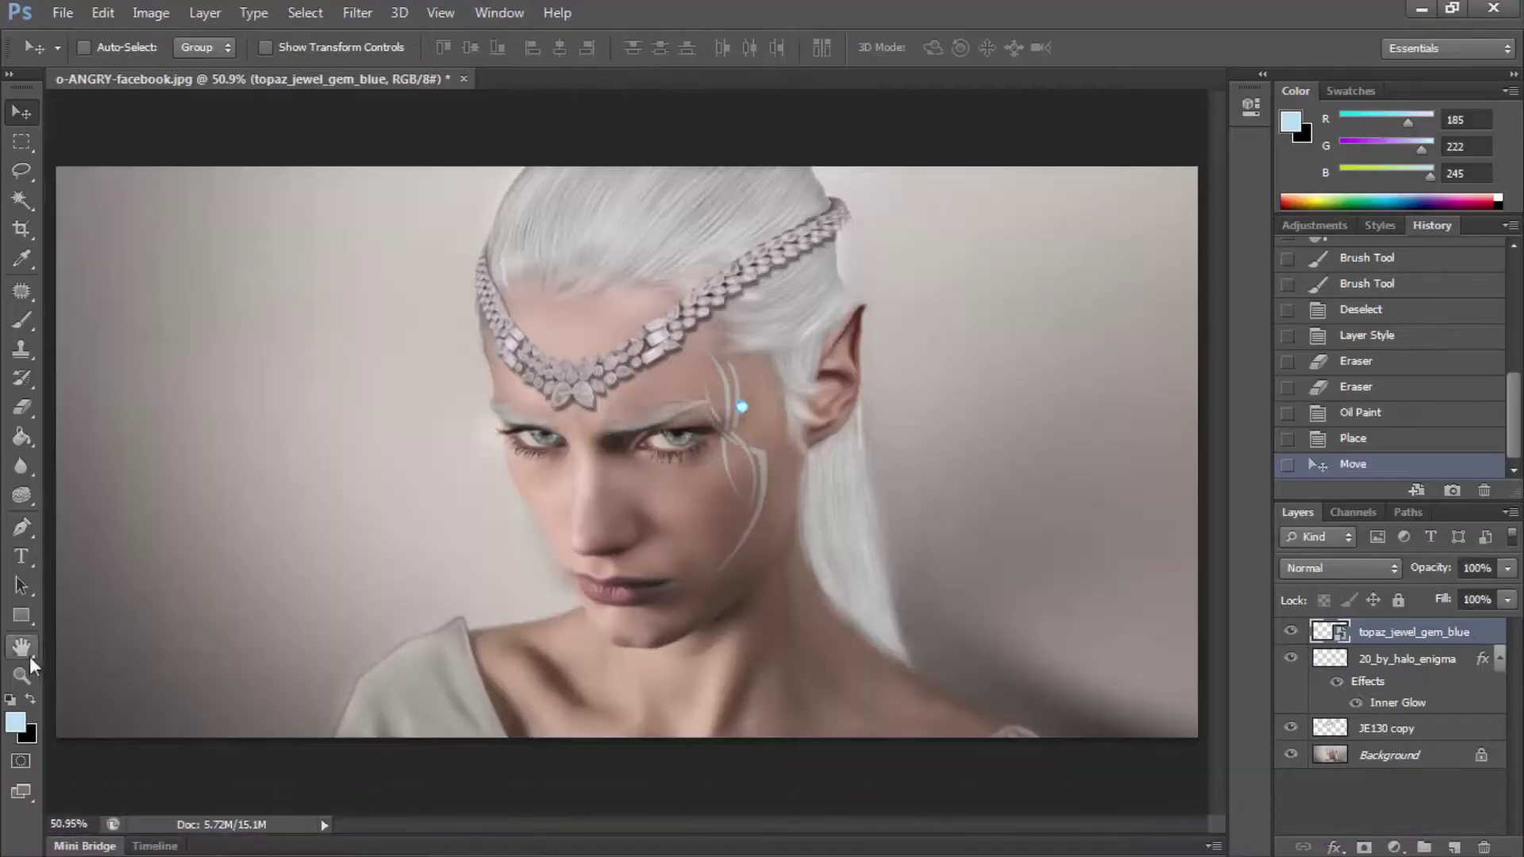
# Step: Shrink and slightly tilt the gem, then move it down onto the tattoo stroke
pyautogui.click(21, 675)
pyautogui.click(718, 520)
pyautogui.press('m')
pyautogui.rightClick(591, 404)
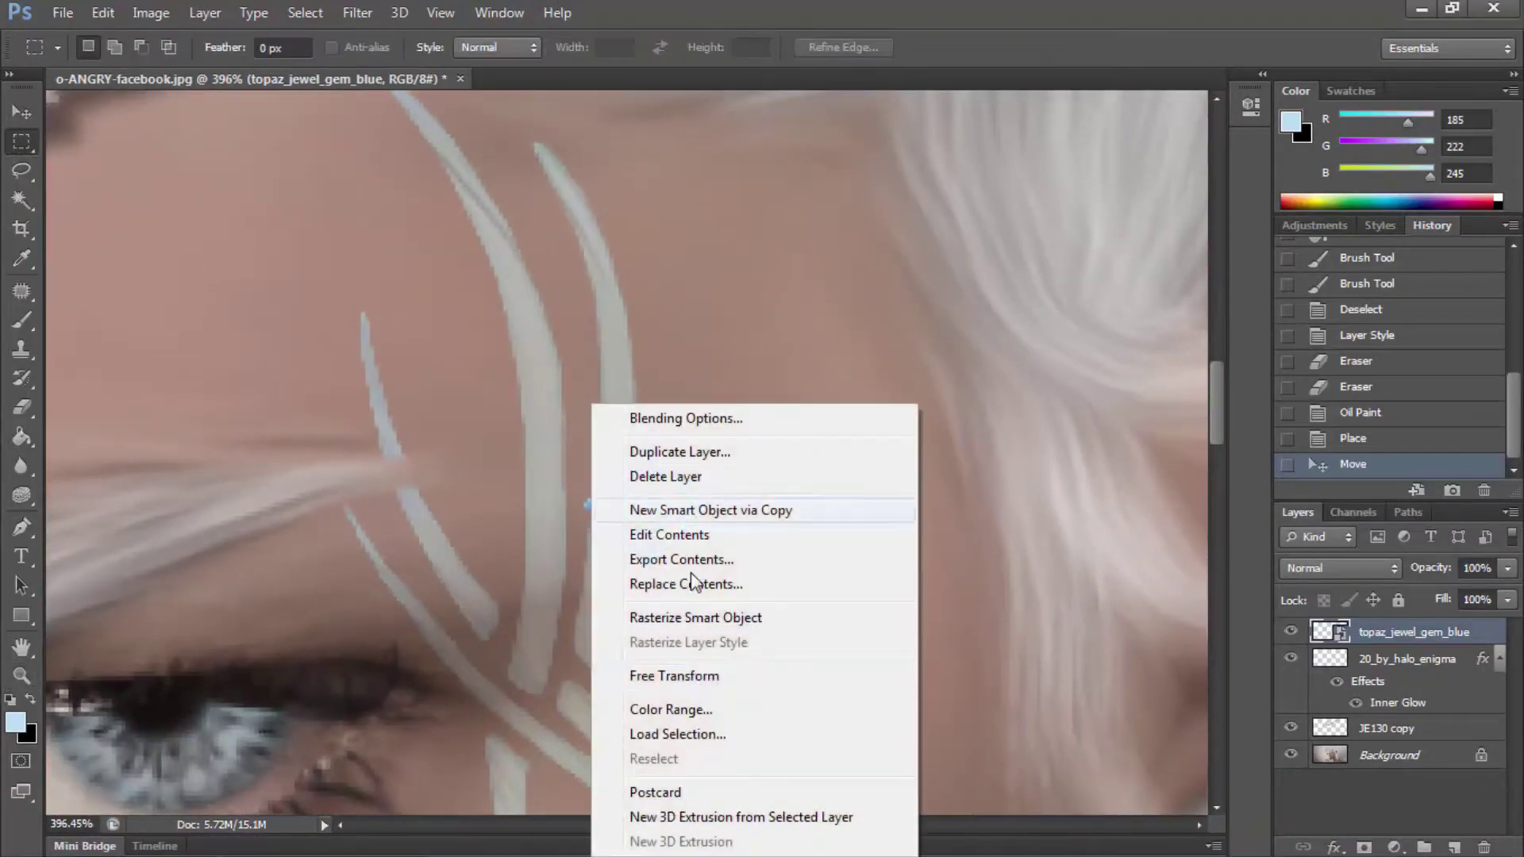
pyautogui.click(635, 684)
pyautogui.moveTo(713, 450)
pyautogui.mouseDown()
pyautogui.moveTo(617, 524)
pyautogui.moveTo(660, 536)
pyautogui.mouseUp()
pyautogui.press('Return')
pyautogui.moveTo(623, 429); pyautogui.dragTo(548, 541)
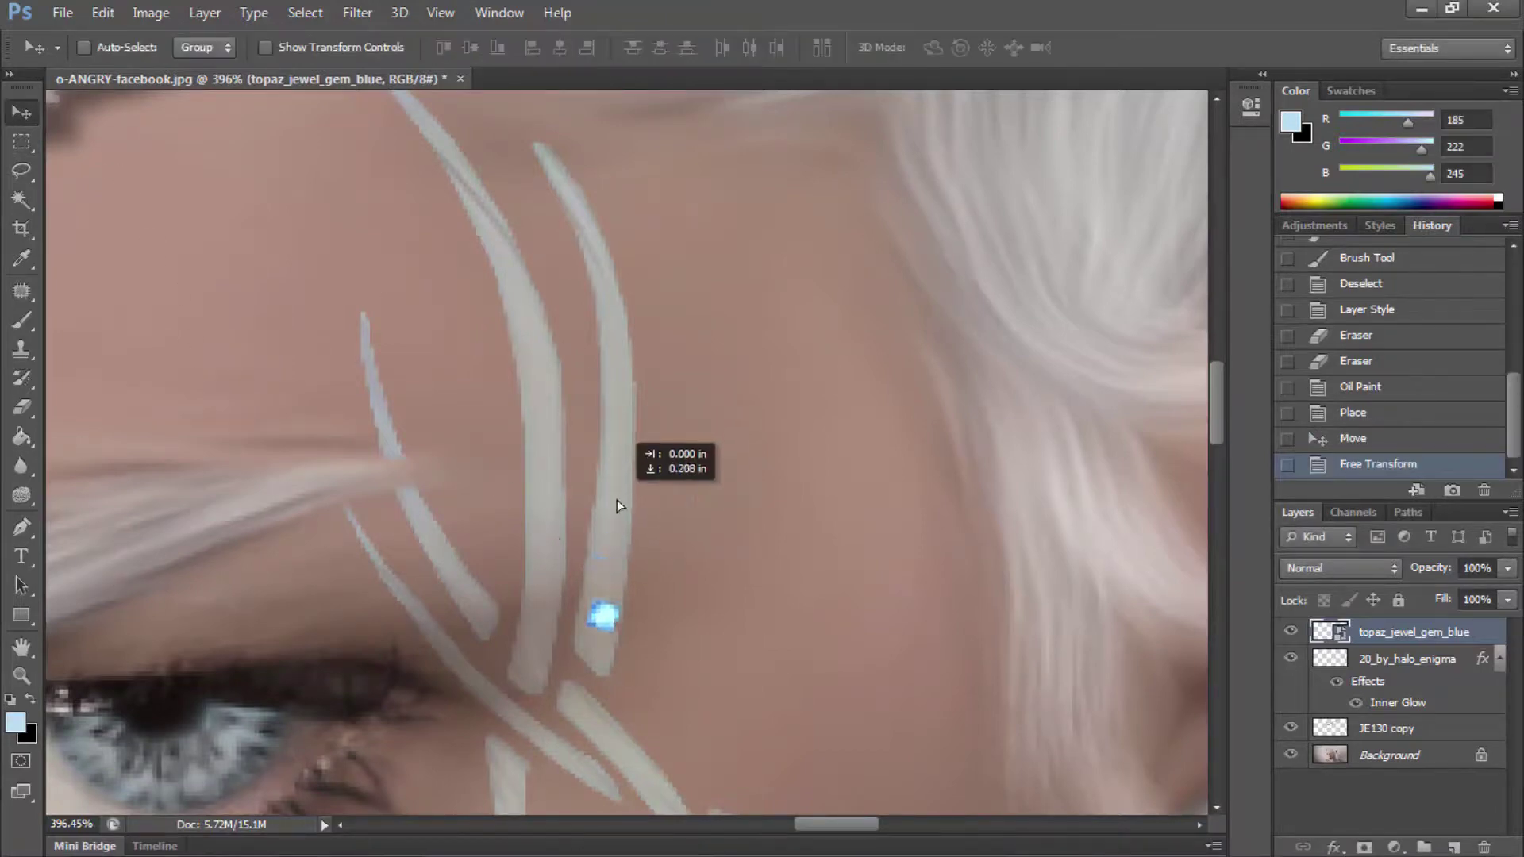
pyautogui.scroll(-3, 552, 542)
# Step: Check the gem placement, then duplicate the gem and move the copy up the tattoo stroke
pyautogui.click(22, 676)
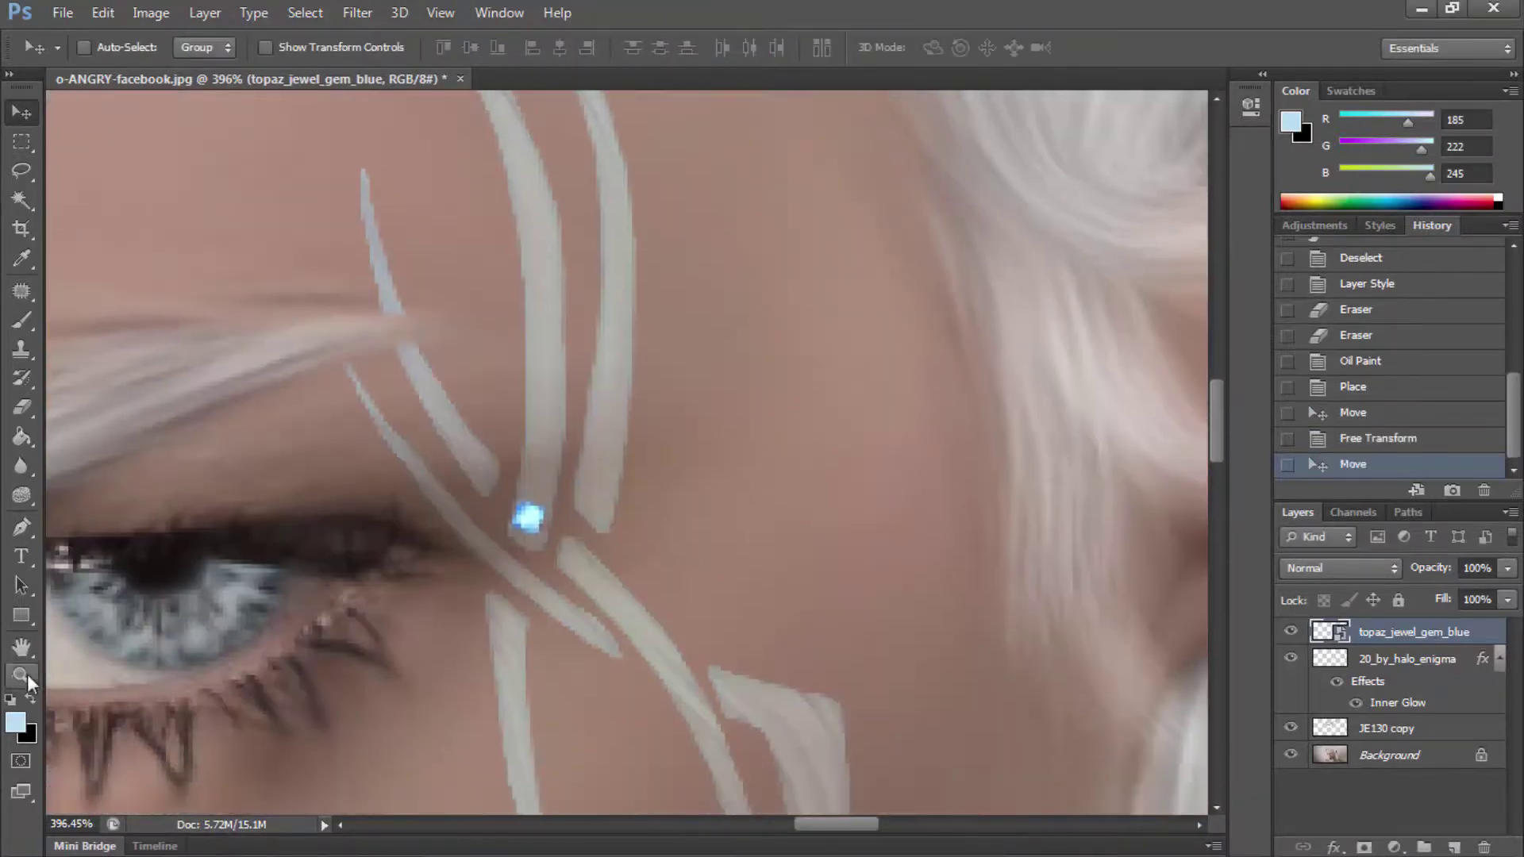
pyautogui.hotkey('ctrl', '0')
pyautogui.click(845, 476)
pyautogui.click(697, 383)
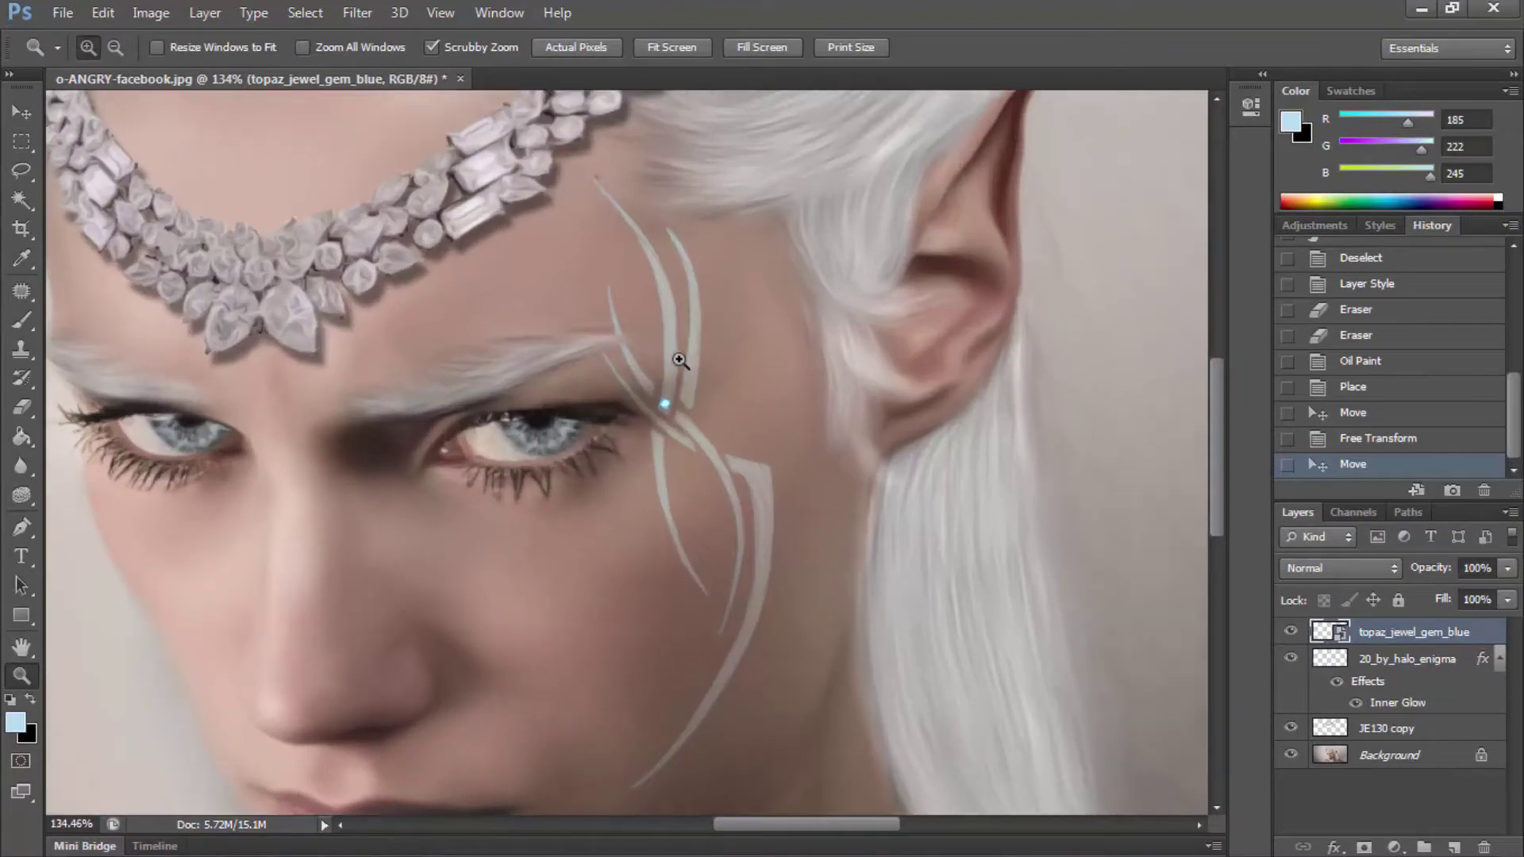
pyautogui.click(724, 336)
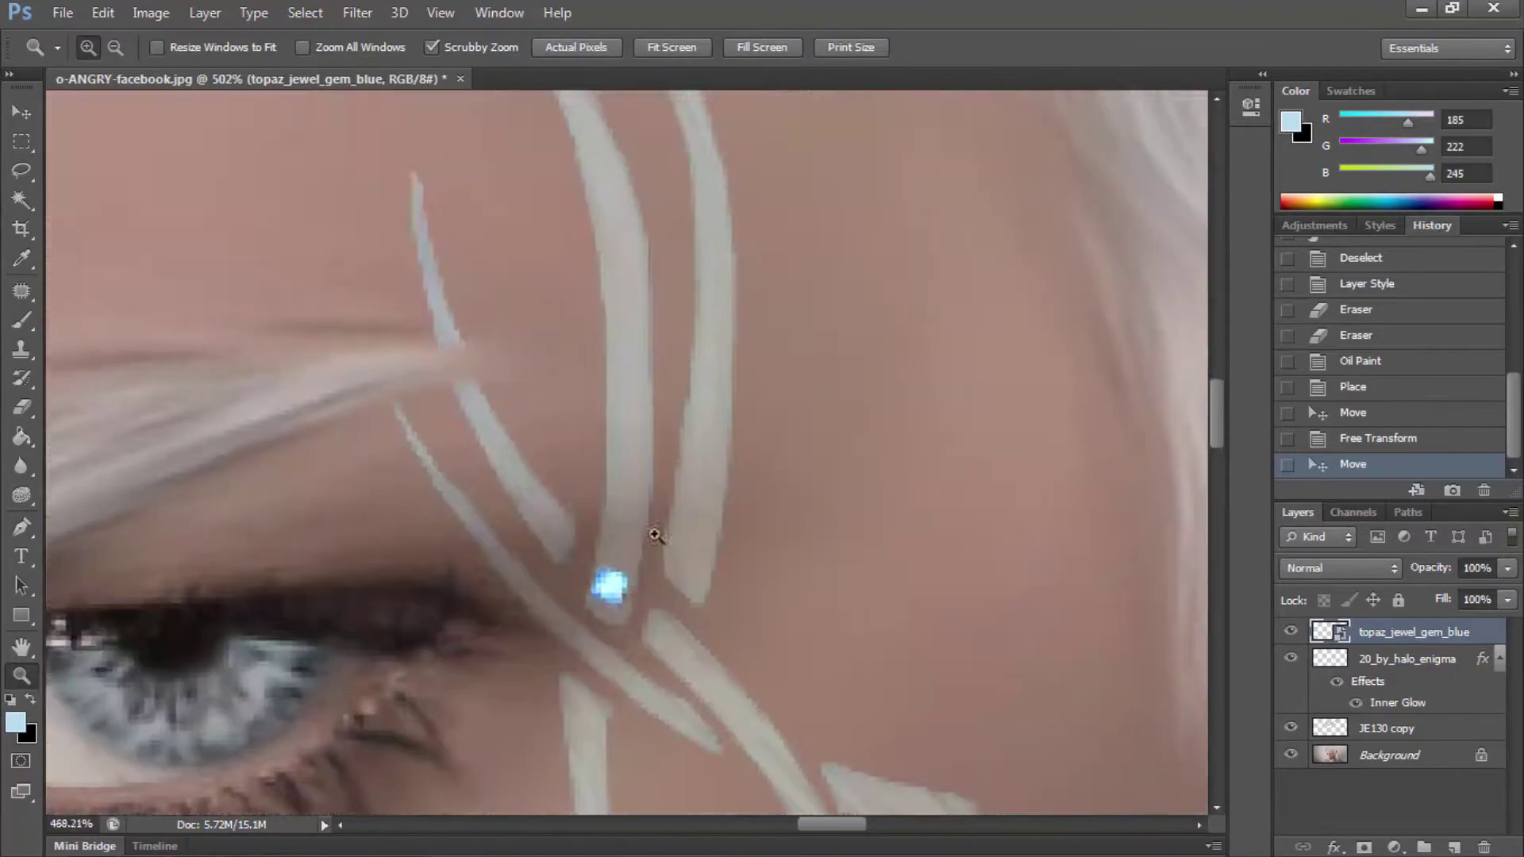
pyautogui.press('m')
pyautogui.rightClick(454, 402)
pyautogui.click(527, 449)
pyautogui.press('Return')
pyautogui.press('v')
pyautogui.moveTo(589, 497)
pyautogui.mouseDown()
pyautogui.moveTo(605, 425)
pyautogui.moveTo(617, 458)
pyautogui.mouseUp()
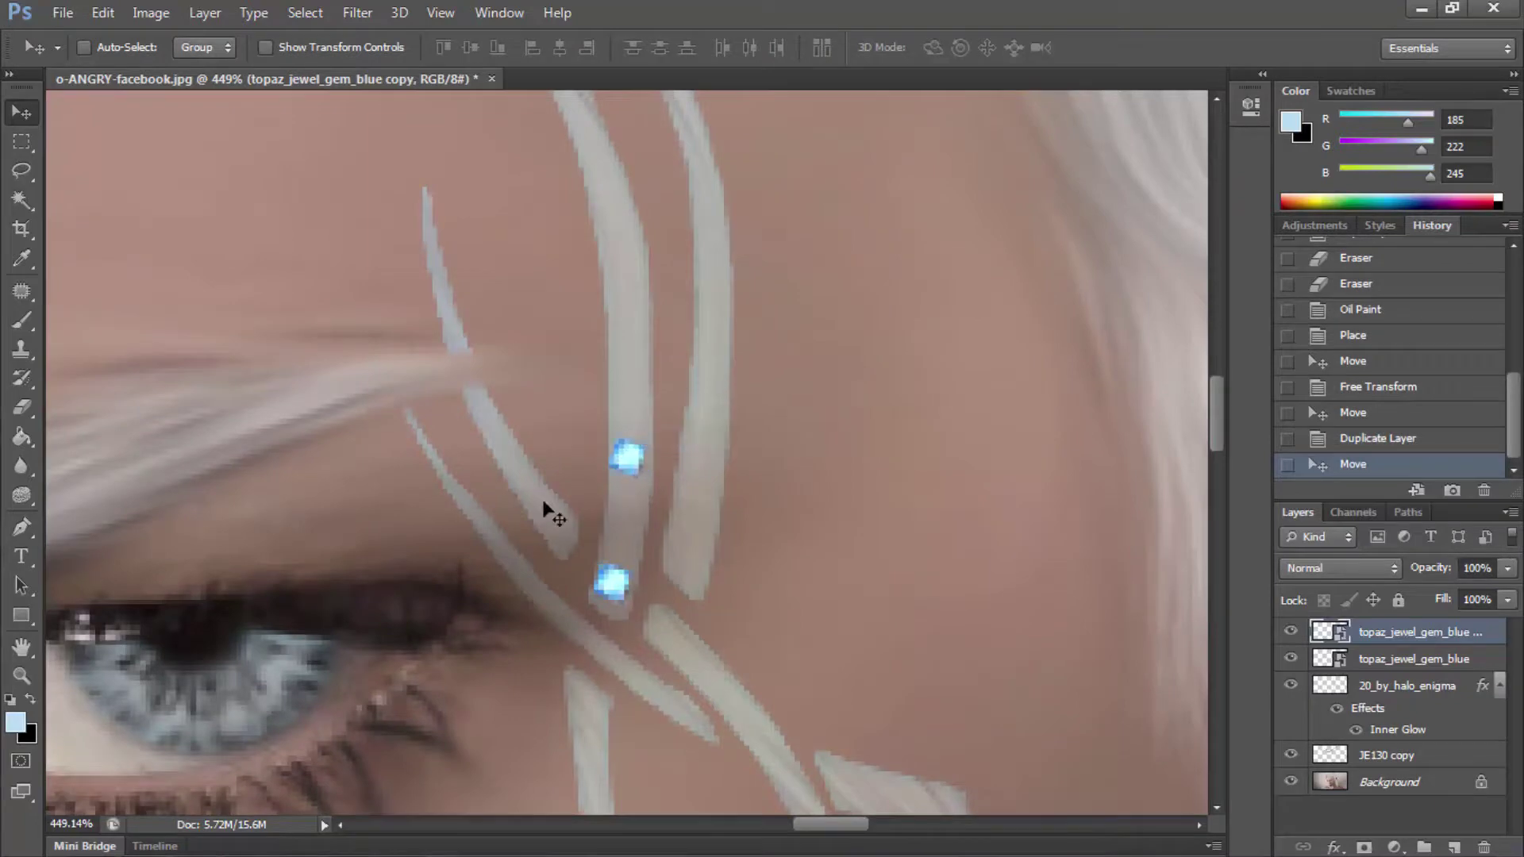
# Step: Align the lower gem, then add a third gem higher up the stroke
pyautogui.rightClick(607, 584)
pyautogui.click(667, 588)
pyautogui.moveTo(611, 585); pyautogui.dragTo(620, 564)
pyautogui.press('m')
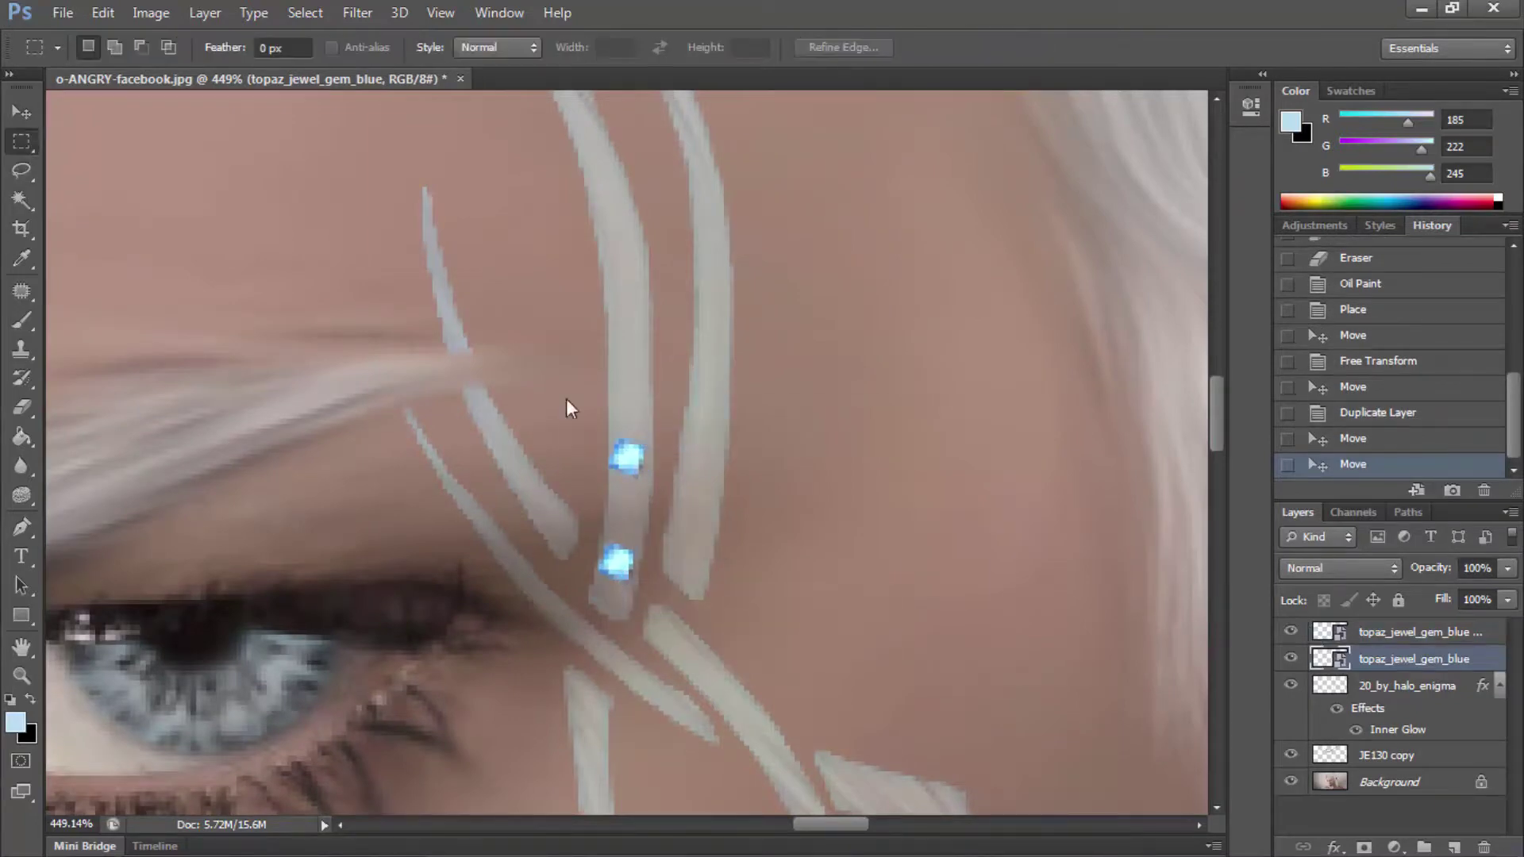
pyautogui.rightClick(566, 398)
pyautogui.click(638, 445)
pyautogui.press('Return')
pyautogui.press('v')
pyautogui.moveTo(663, 476); pyautogui.dragTo(673, 365)
pyautogui.moveTo(679, 263); pyautogui.dragTo(675, 262)
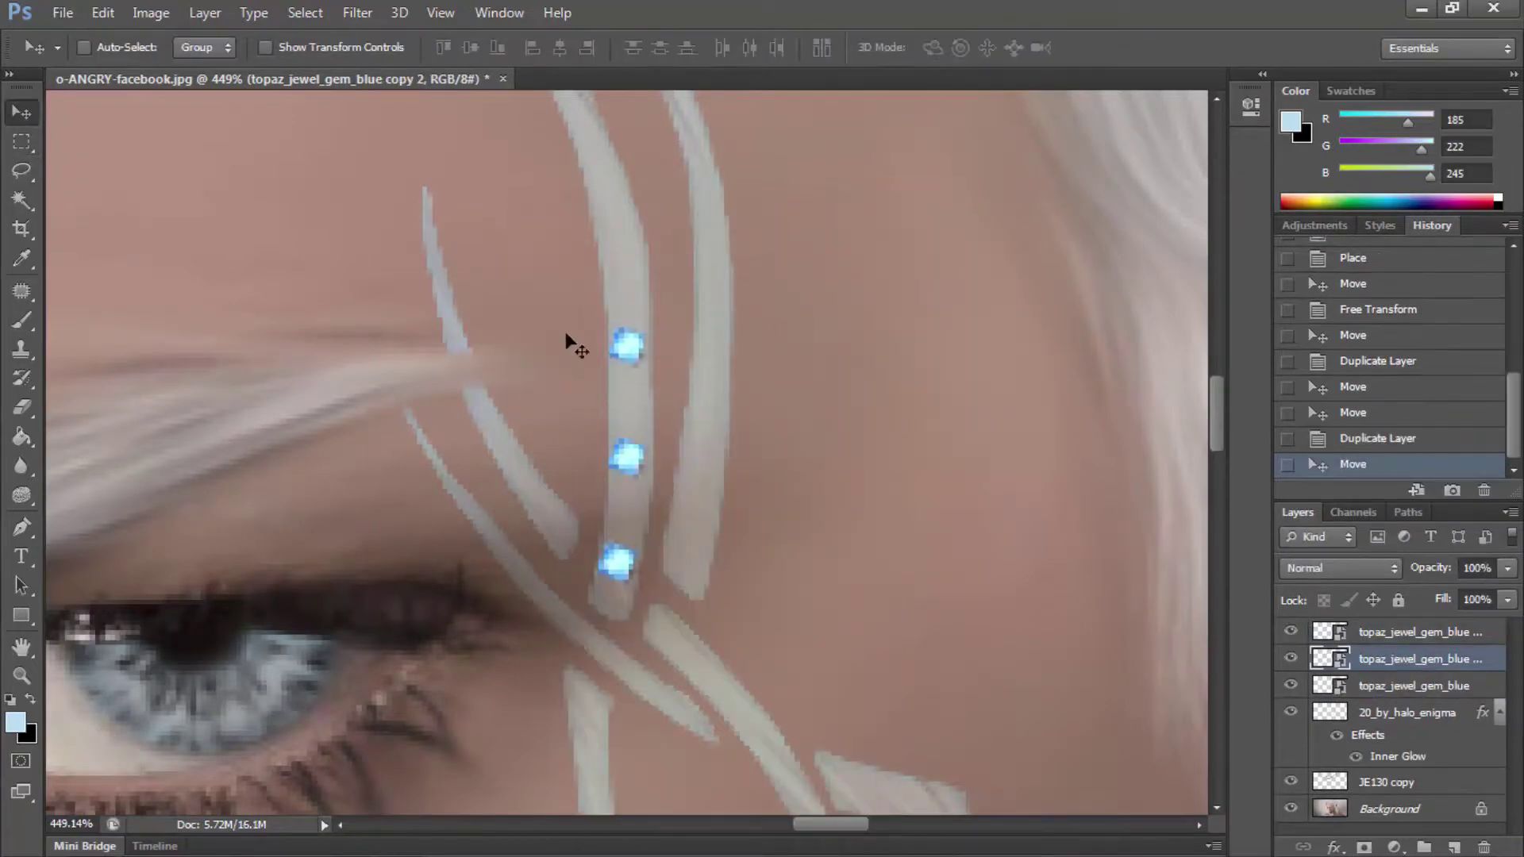
# Step: Add another gem copy and nudge it slightly down the stroke
pyautogui.press('m')
pyautogui.rightClick(547, 357)
pyautogui.click(620, 402)
pyautogui.press('Return')
pyautogui.scroll(3, 595, 420)
pyautogui.press('v')
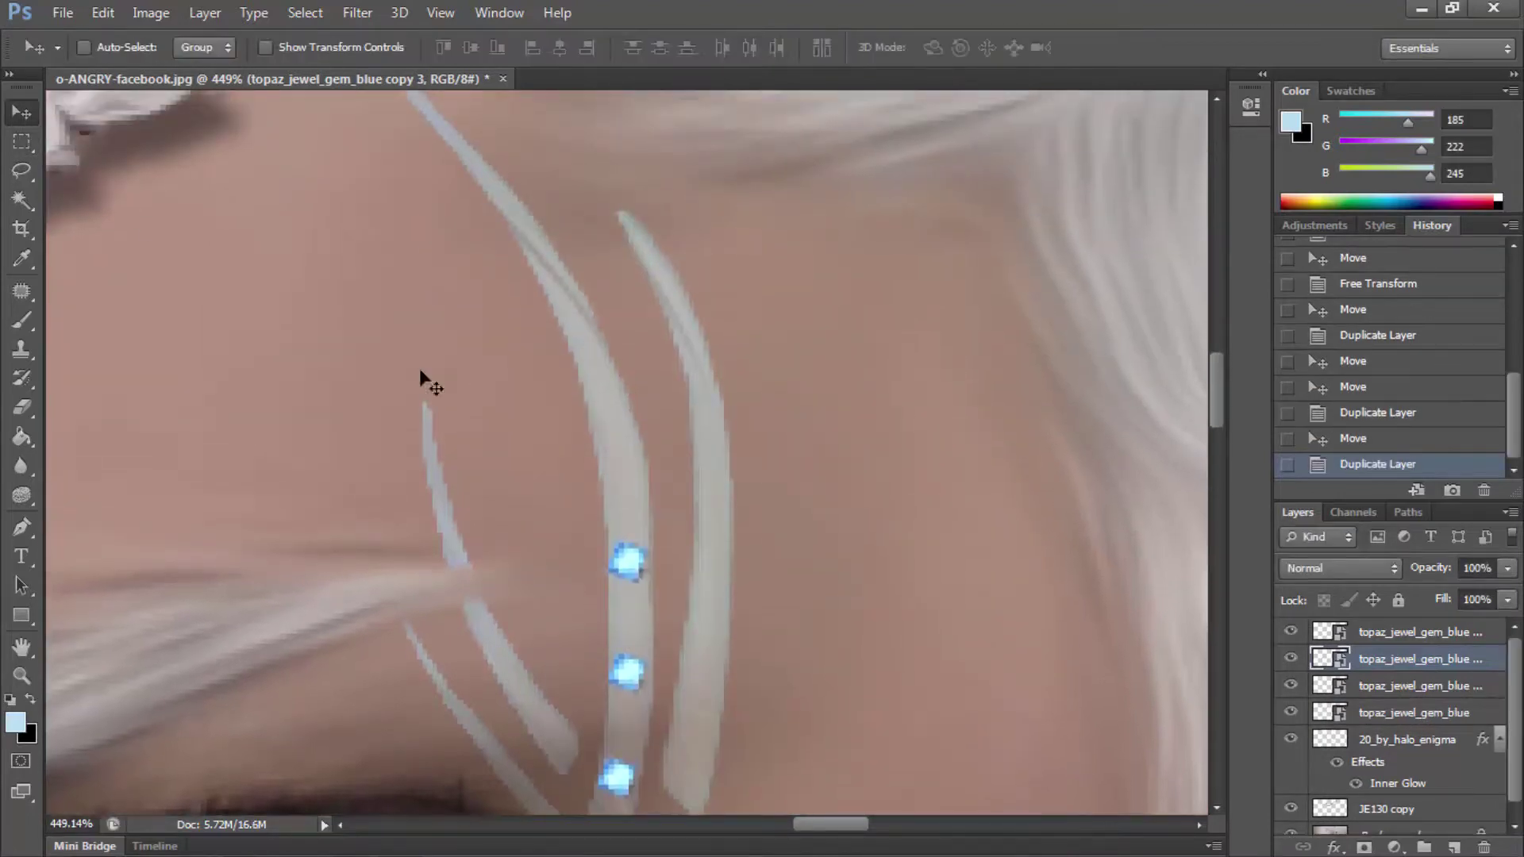
pyautogui.moveTo(619, 446); pyautogui.dragTo(620, 458)
# Step: Add a gem up the curving stroke, rotated to follow the stroke's angle
pyautogui.press('m')
pyautogui.rightClick(487, 368)
pyautogui.click(583, 415)
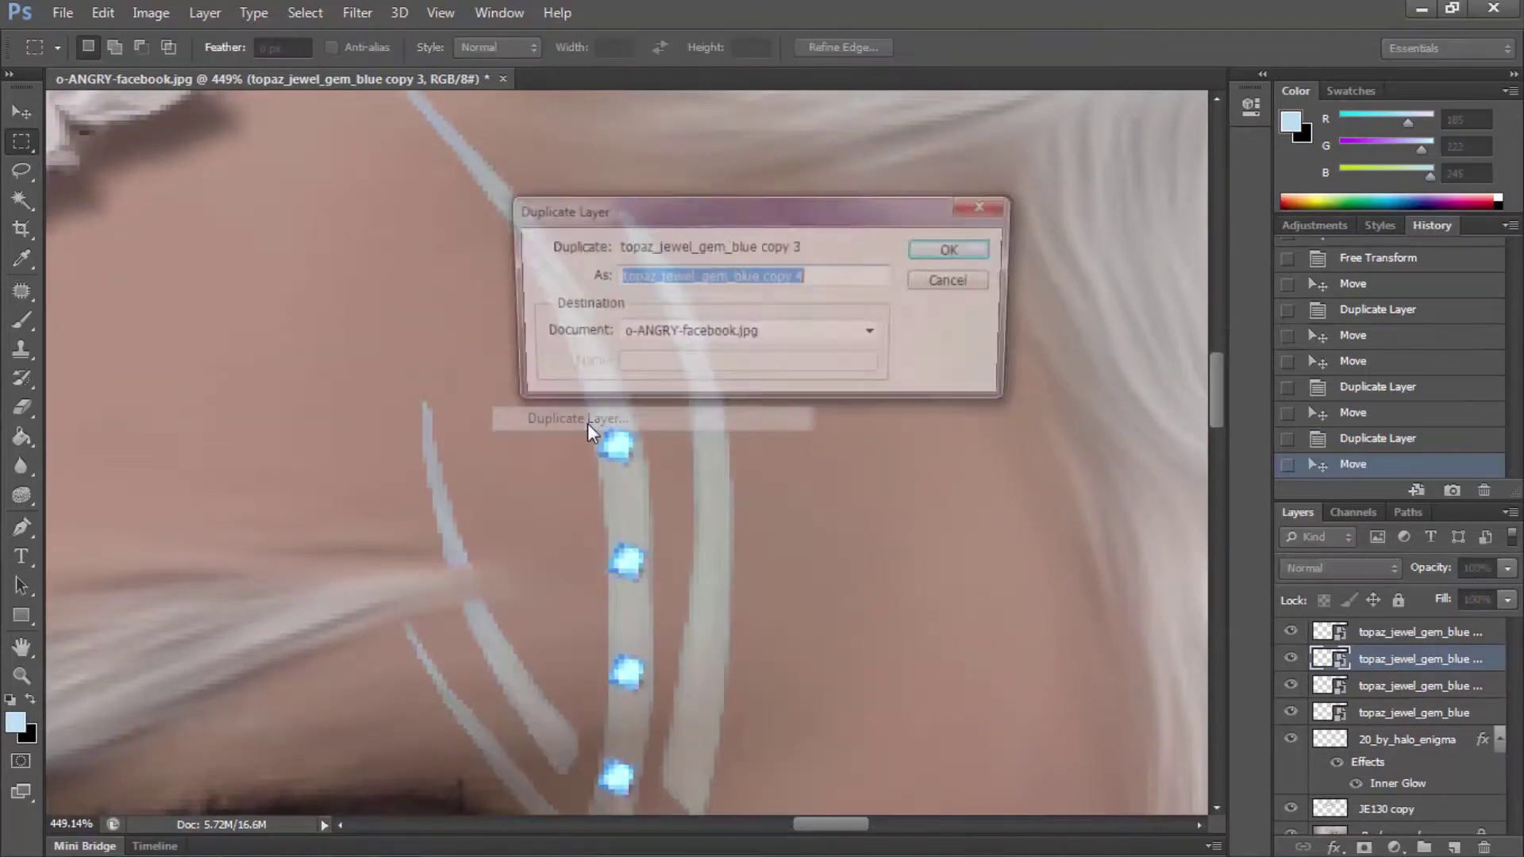
pyautogui.press('Return')
pyautogui.press('v')
pyautogui.moveTo(571, 379); pyautogui.dragTo(546, 275)
pyautogui.rightClick(612, 359)
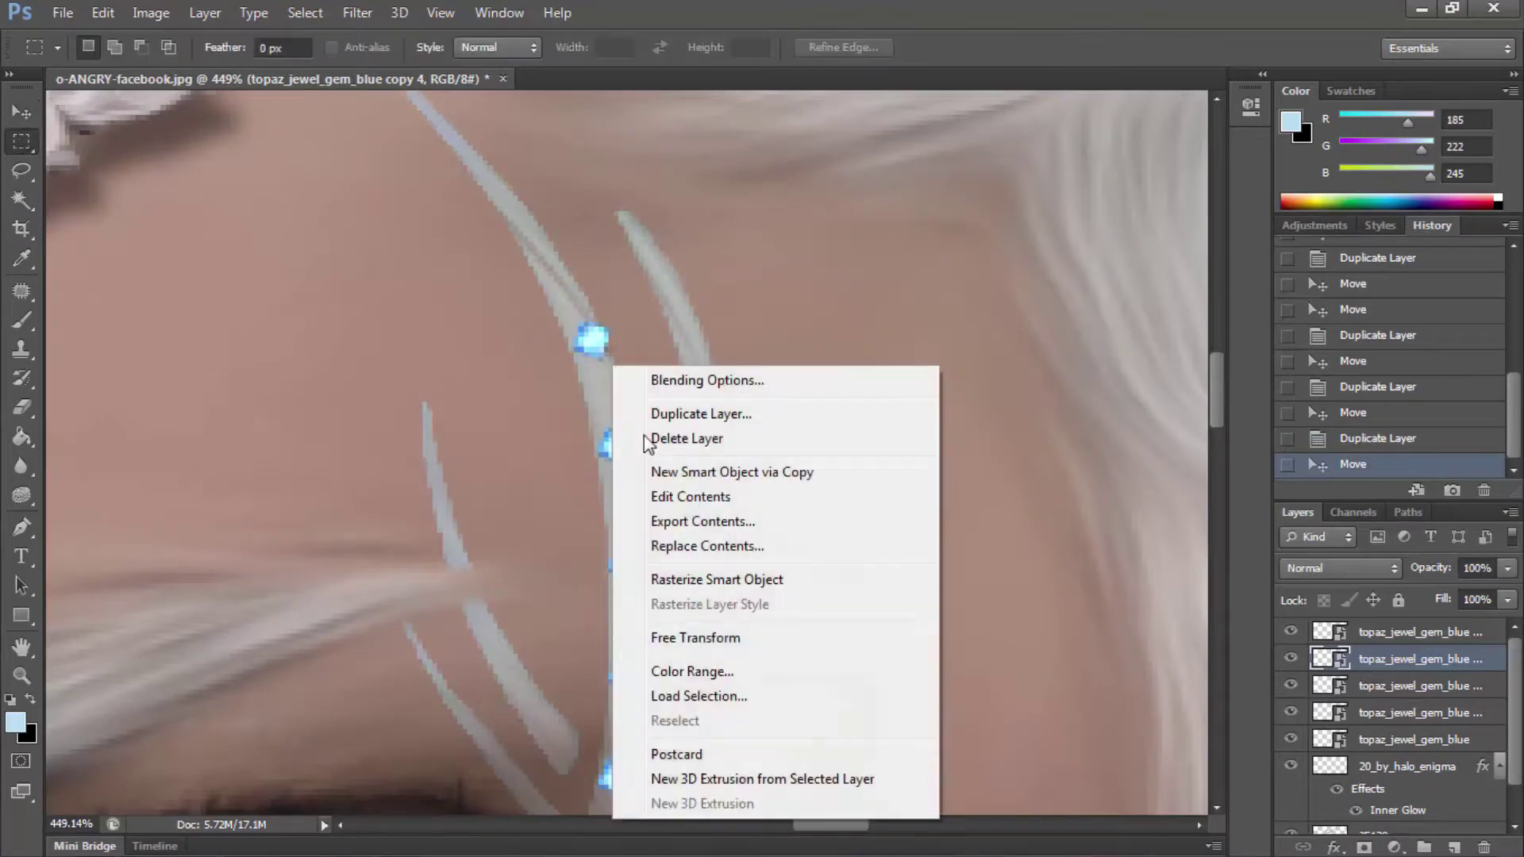
pyautogui.click(699, 644)
pyautogui.moveTo(619, 454); pyautogui.dragTo(664, 433)
pyautogui.press('Return')
# Step: Duplicate the gem again and adjust the copy's position on the strand
pyautogui.press('m')
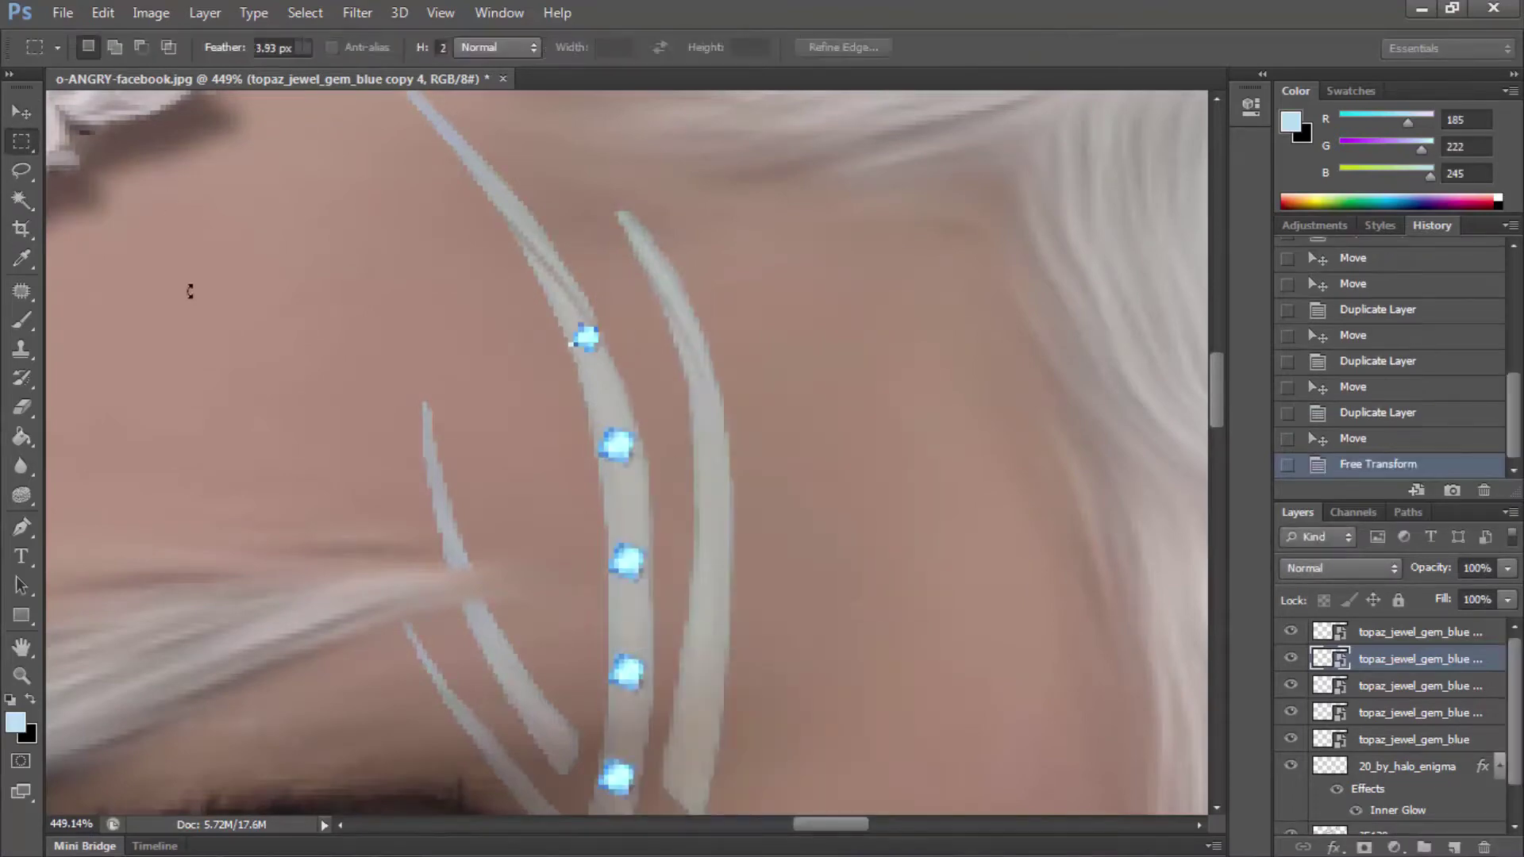
pyautogui.rightClick(252, 267)
pyautogui.click(341, 303)
pyautogui.press('Return')
pyautogui.press('v')
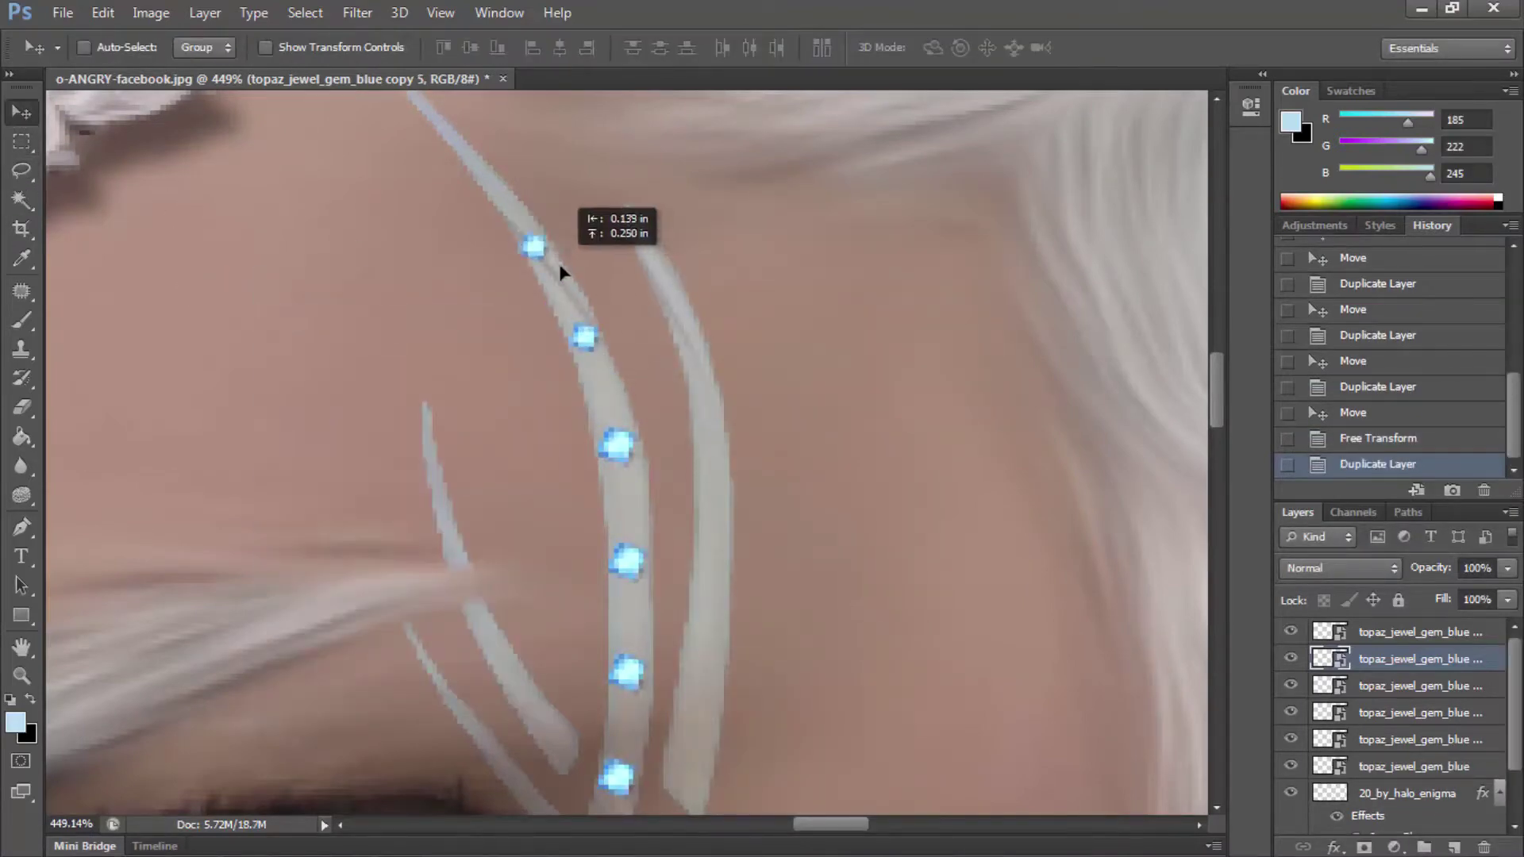
pyautogui.moveTo(560, 267); pyautogui.dragTo(557, 255)
pyautogui.scroll(3, 553, 320)
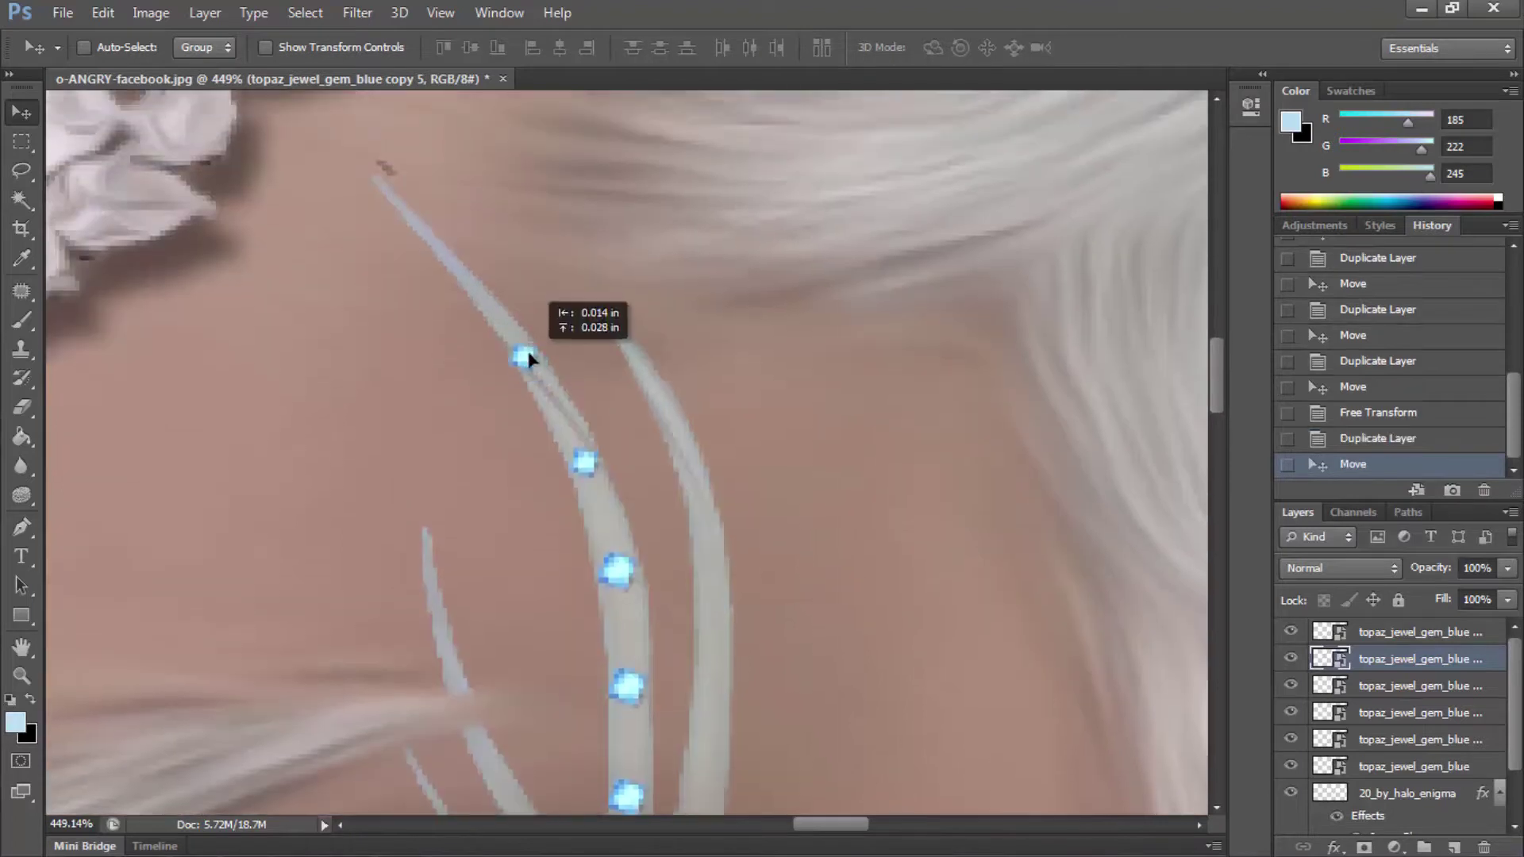
# Step: Add another gem copy placed higher up the stroke
pyautogui.press('m')
pyautogui.rightClick(343, 308)
pyautogui.click(430, 344)
pyautogui.press('Return')
pyautogui.press('v')
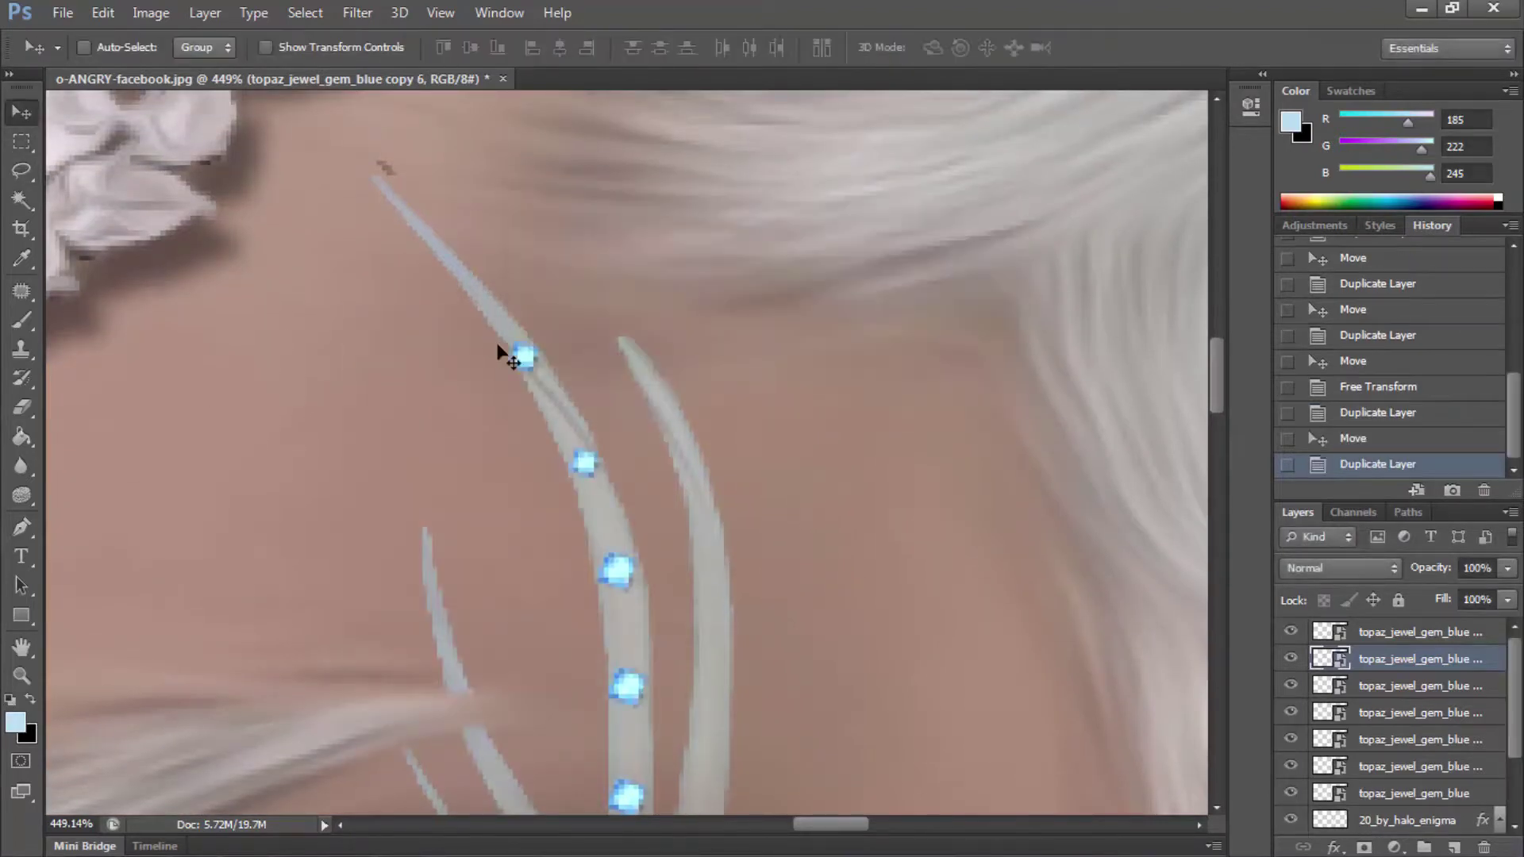
pyautogui.moveTo(466, 282); pyautogui.dragTo(442, 272)
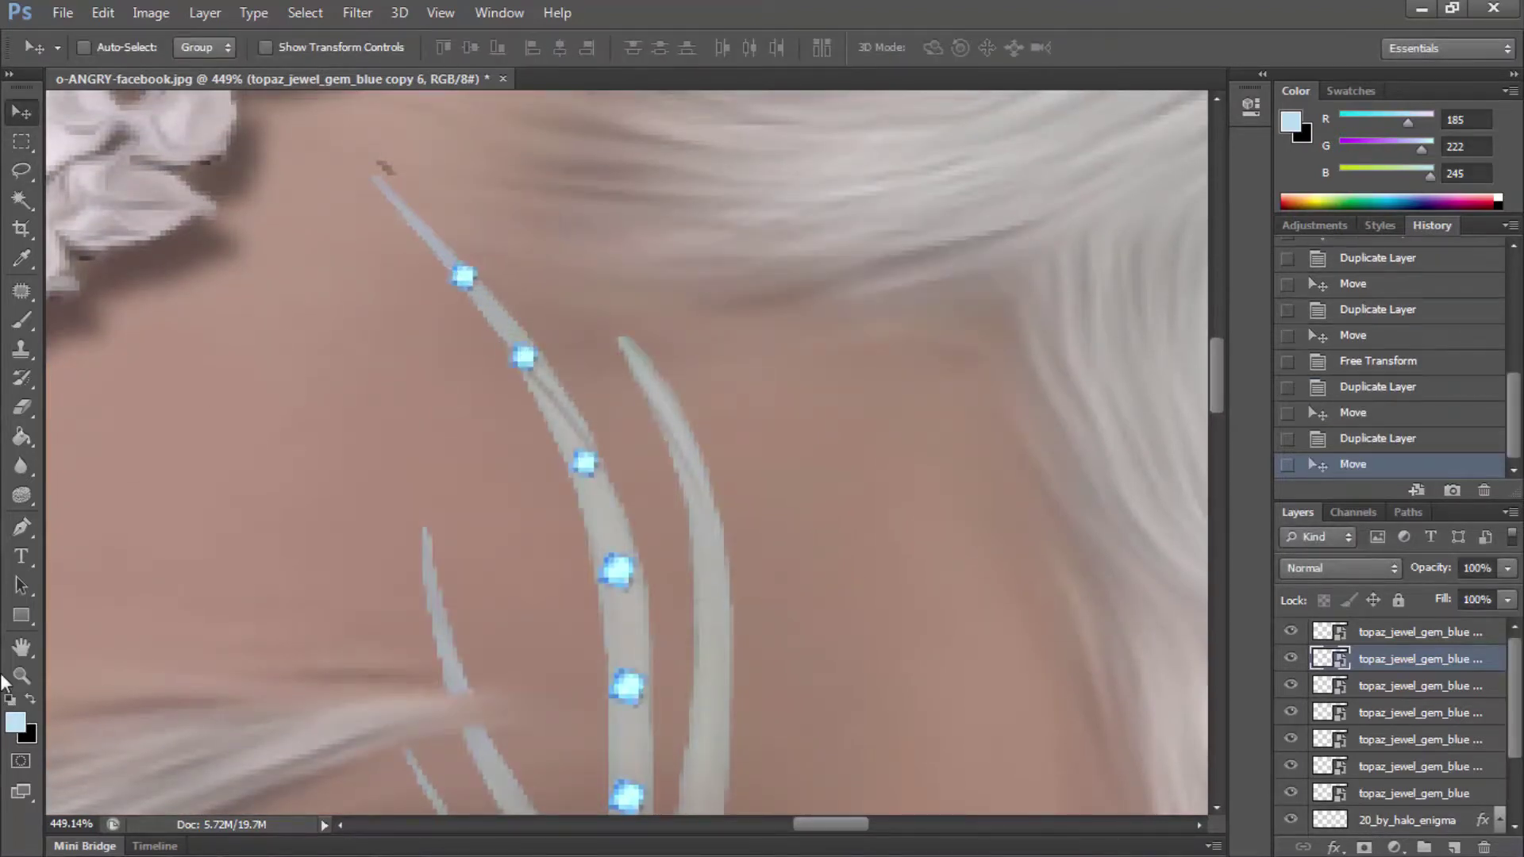
# Step: Select an upper gem and copy it onto the lower tattoo stroke
pyautogui.click(22, 675)
pyautogui.scroll(-5, 834, 459)
pyautogui.scroll(5, 775, 502)
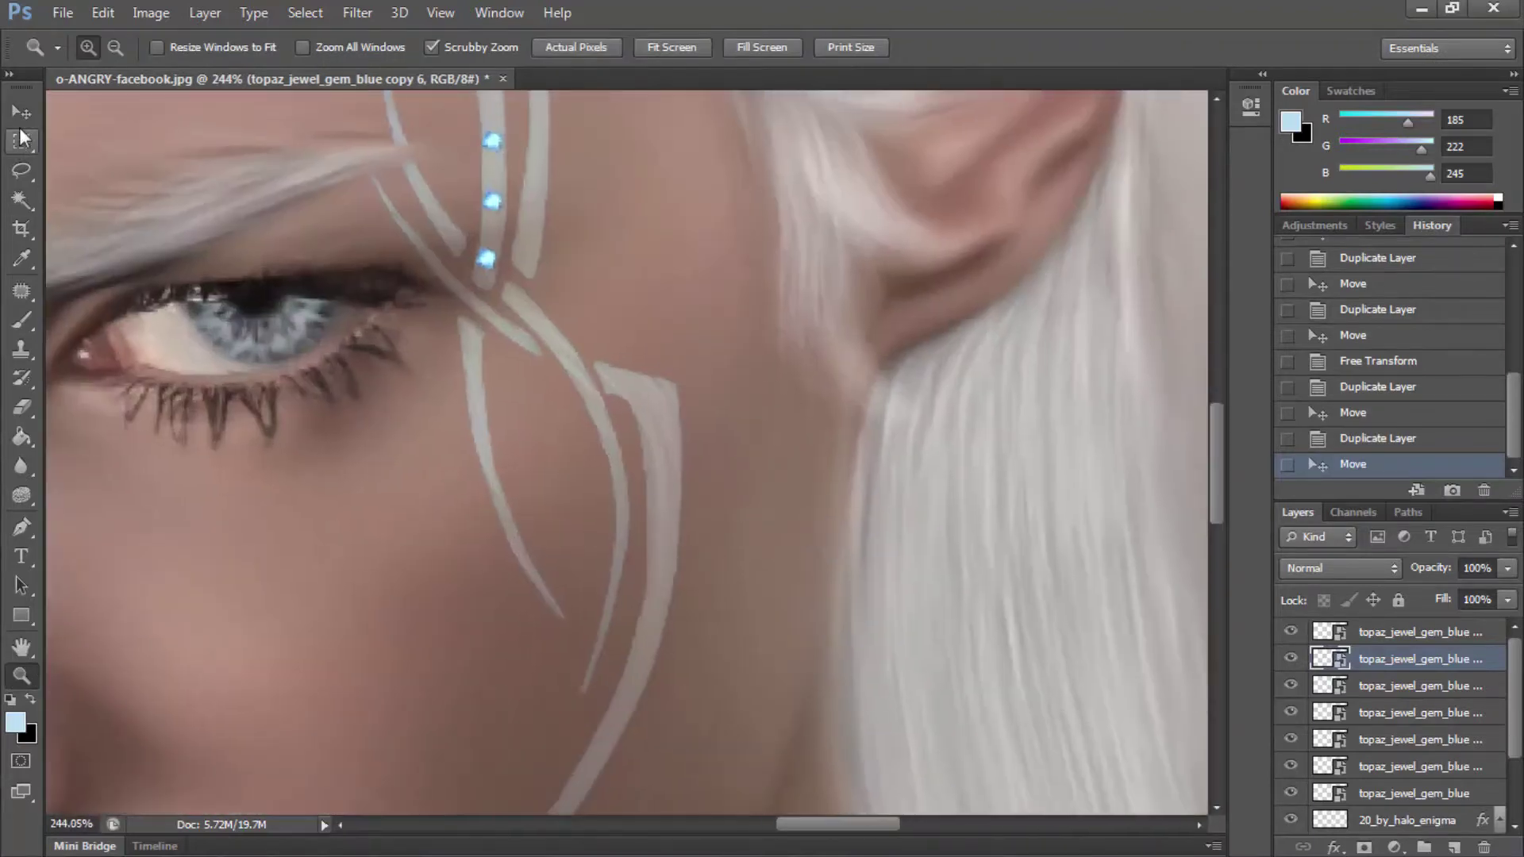
pyautogui.press('v')
pyautogui.rightClick(493, 272)
pyautogui.click(596, 265)
pyautogui.press('m')
pyautogui.rightClick(340, 262)
pyautogui.click(436, 309)
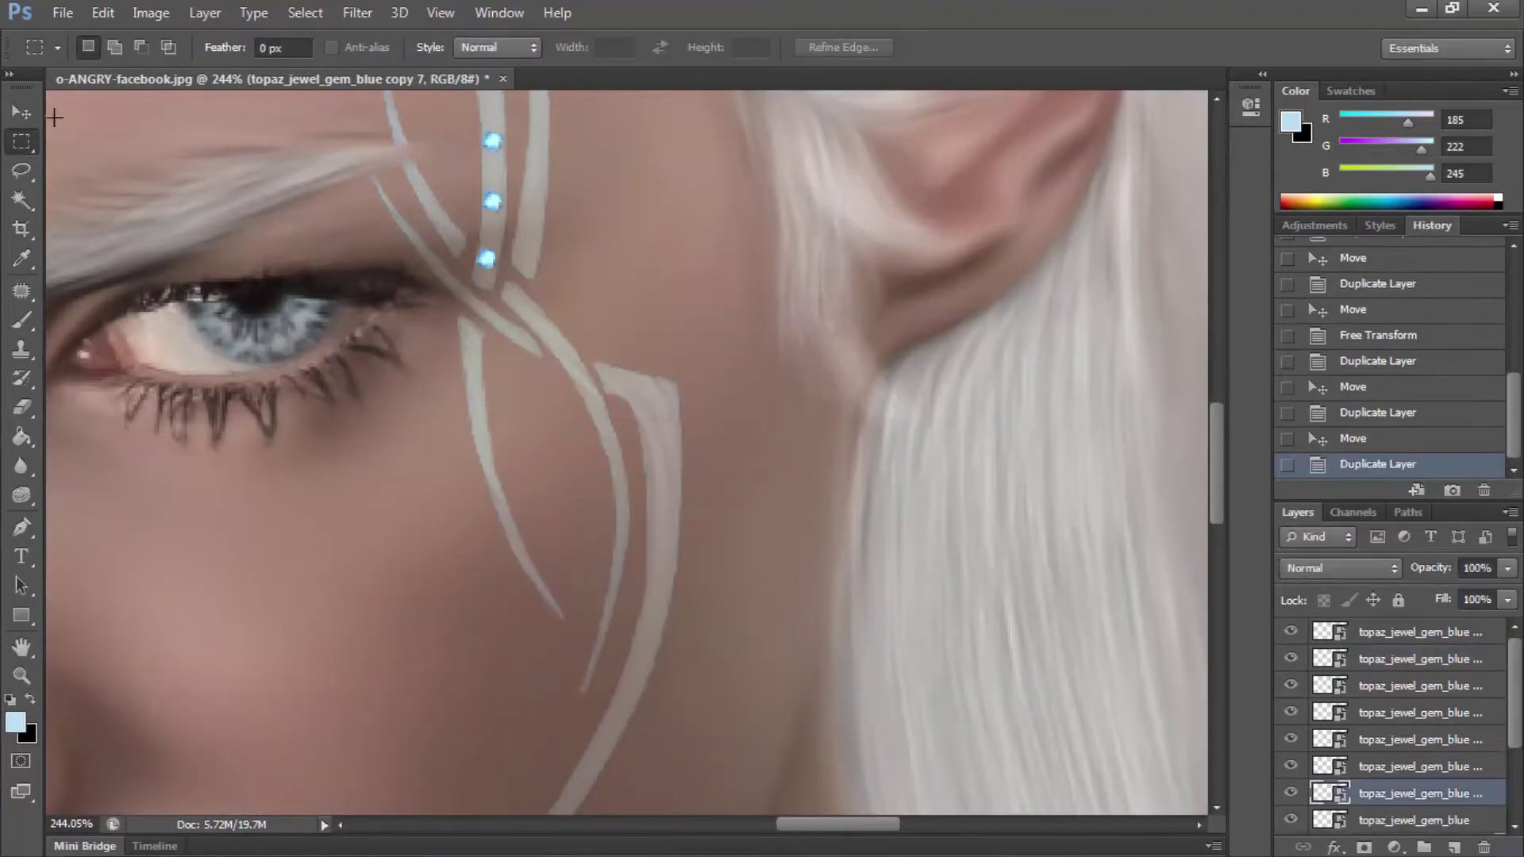
pyautogui.press('v')
pyautogui.moveTo(393, 262); pyautogui.dragTo(527, 389)
# Step: Add two more gems further down the lower stroke
pyautogui.press('m')
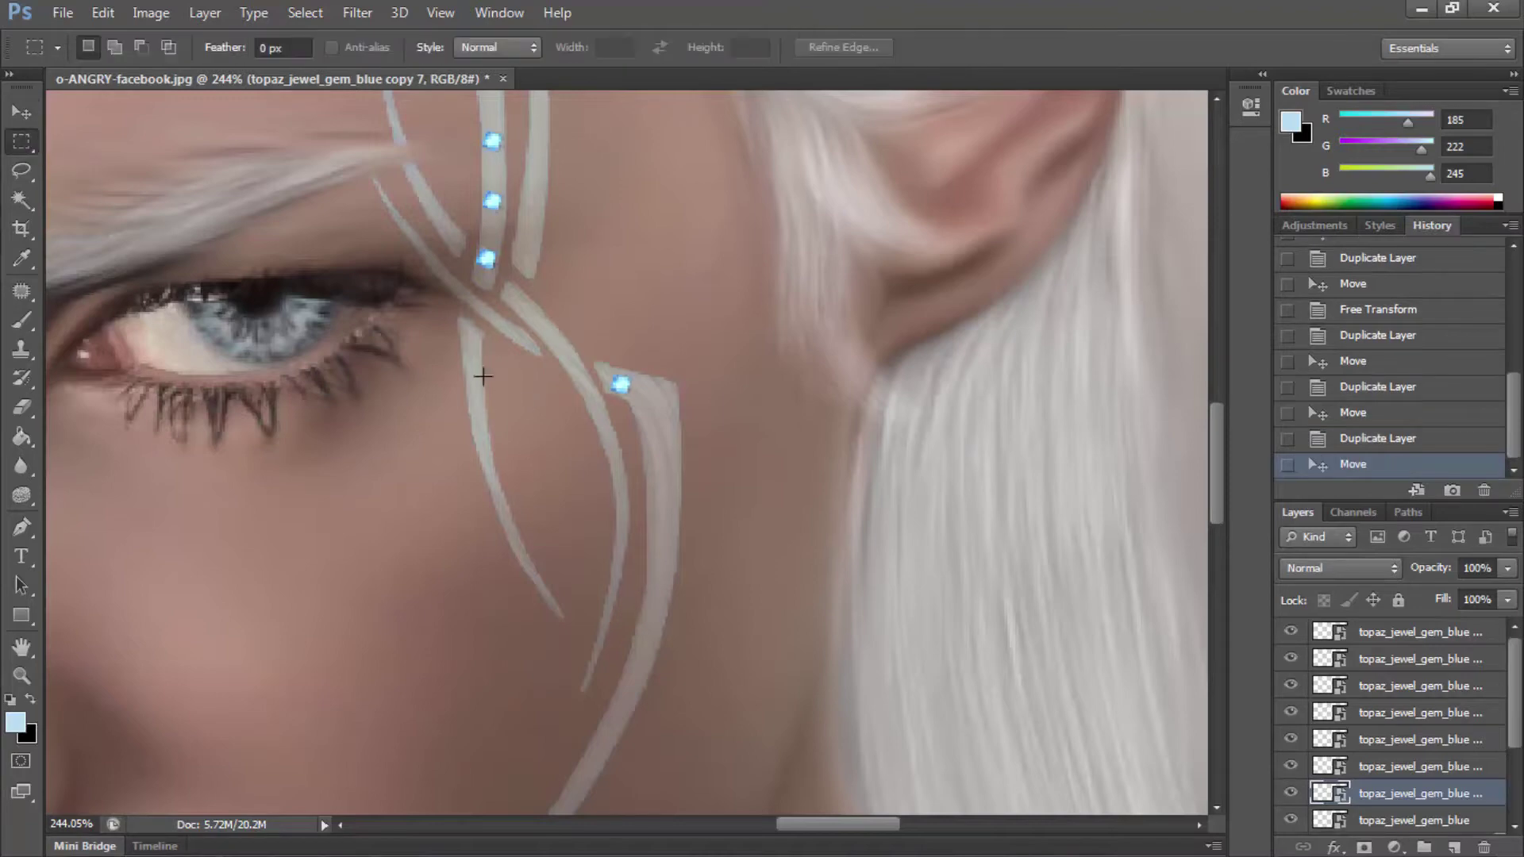
pyautogui.rightClick(483, 376)
pyautogui.click(578, 424)
pyautogui.press('Return')
pyautogui.press('v')
pyautogui.moveTo(611, 405); pyautogui.dragTo(621, 405)
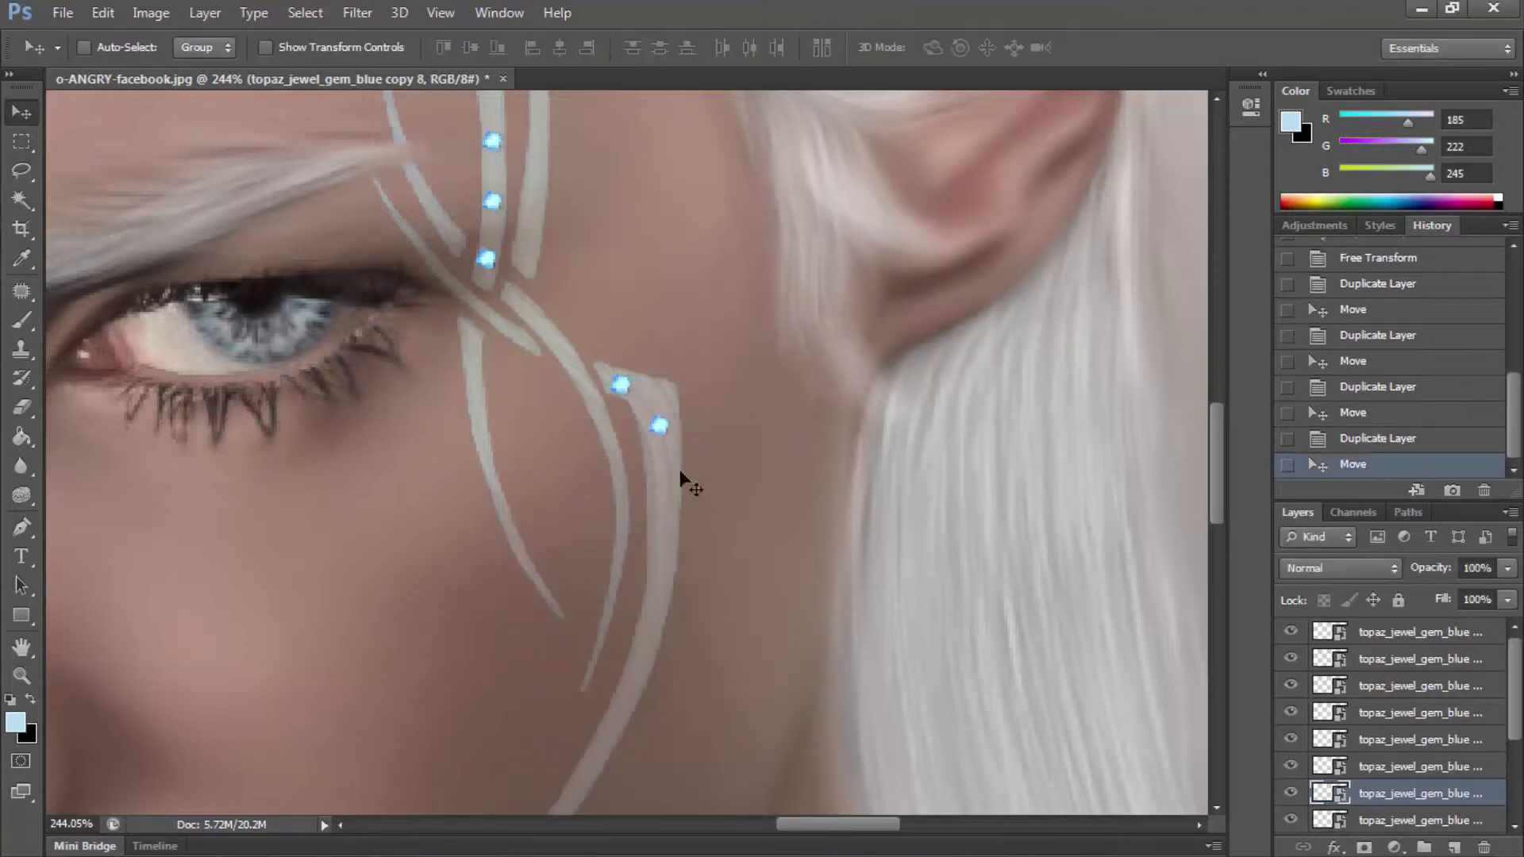
pyautogui.press('m')
pyautogui.rightClick(533, 402)
pyautogui.click(549, 449)
pyautogui.press('Return')
pyautogui.press('v')
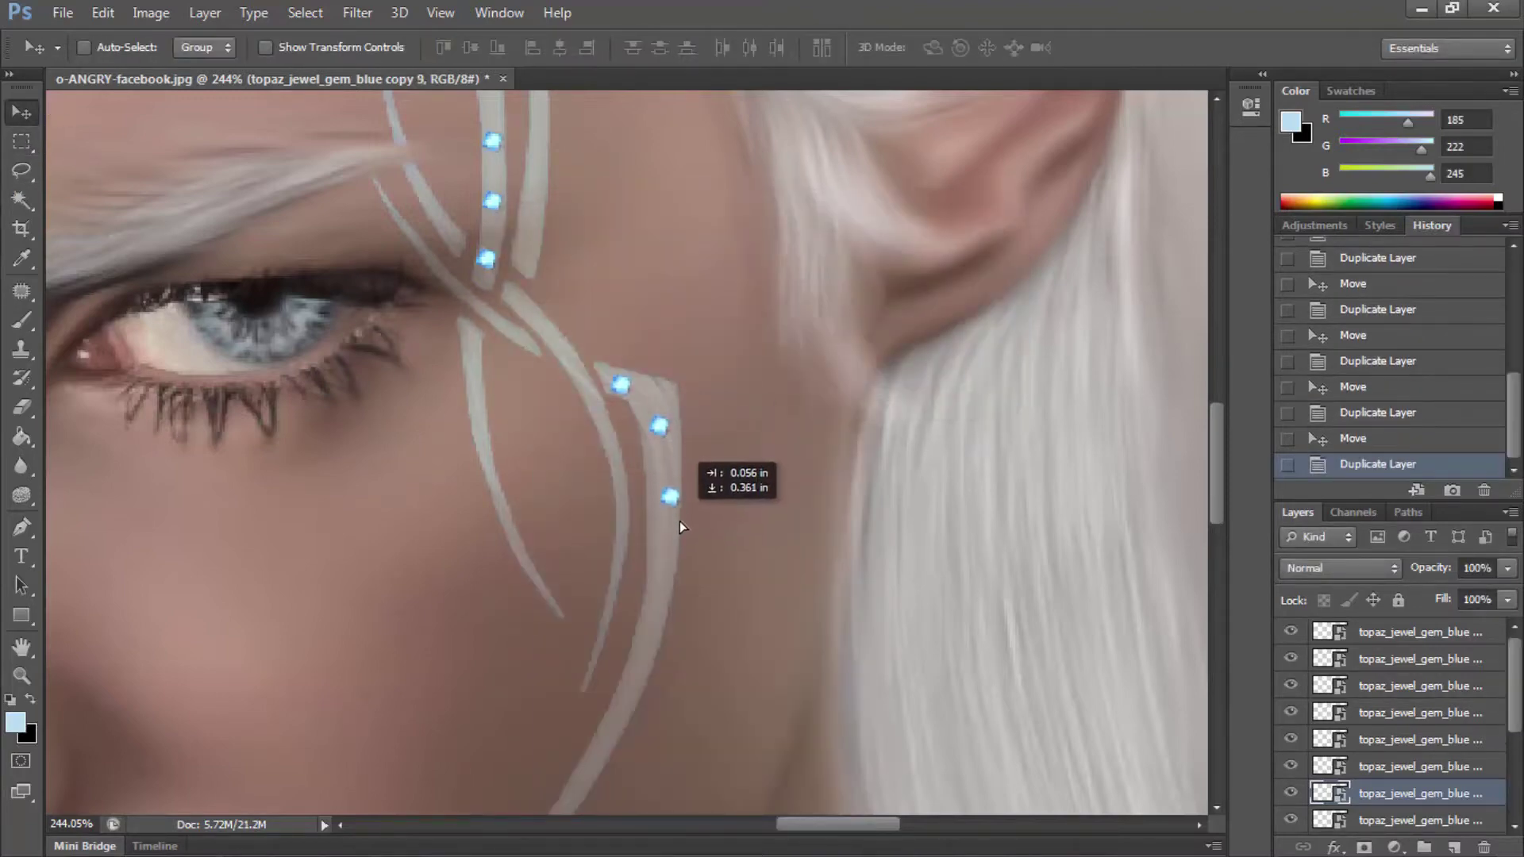
pyautogui.moveTo(680, 526); pyautogui.dragTo(667, 530)
# Step: Zoom in on the lower gems, nudge one into place and duplicate it
pyautogui.hotkey('ctrl', 'space')
pyautogui.moveTo(755, 469); pyautogui.dragTo(786, 469)
pyautogui.moveTo(541, 585)
pyautogui.mouseDown()
pyautogui.moveTo(572, 548)
pyautogui.moveTo(559, 565)
pyautogui.mouseUp()
pyautogui.rightClick(371, 366)
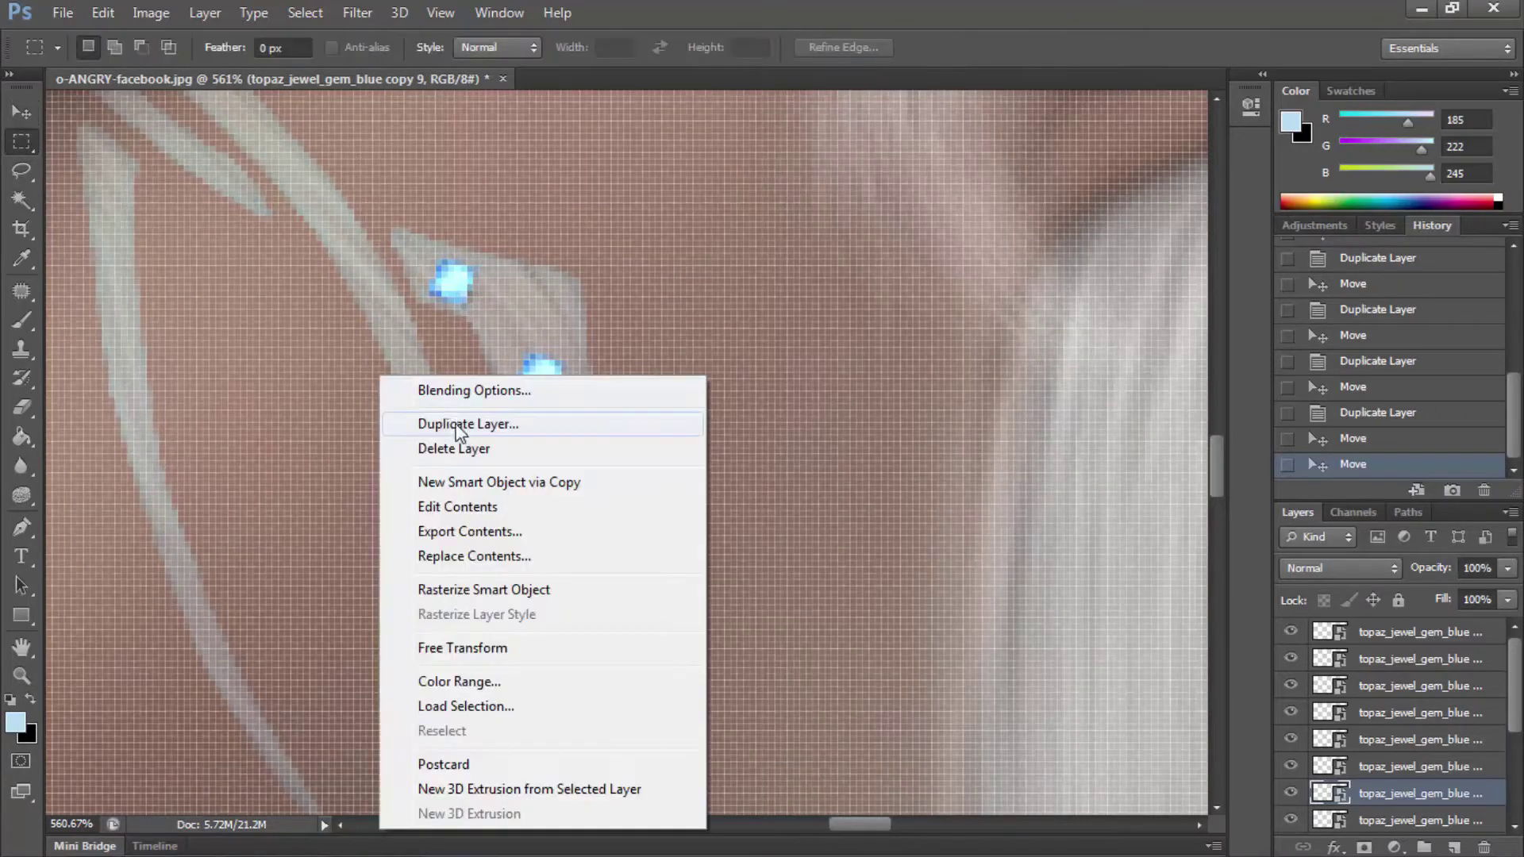
pyautogui.click(399, 414)
pyautogui.press('Return')
pyautogui.moveTo(545, 713); pyautogui.dragTo(549, 699)
pyautogui.scroll(-3, 550, 699)
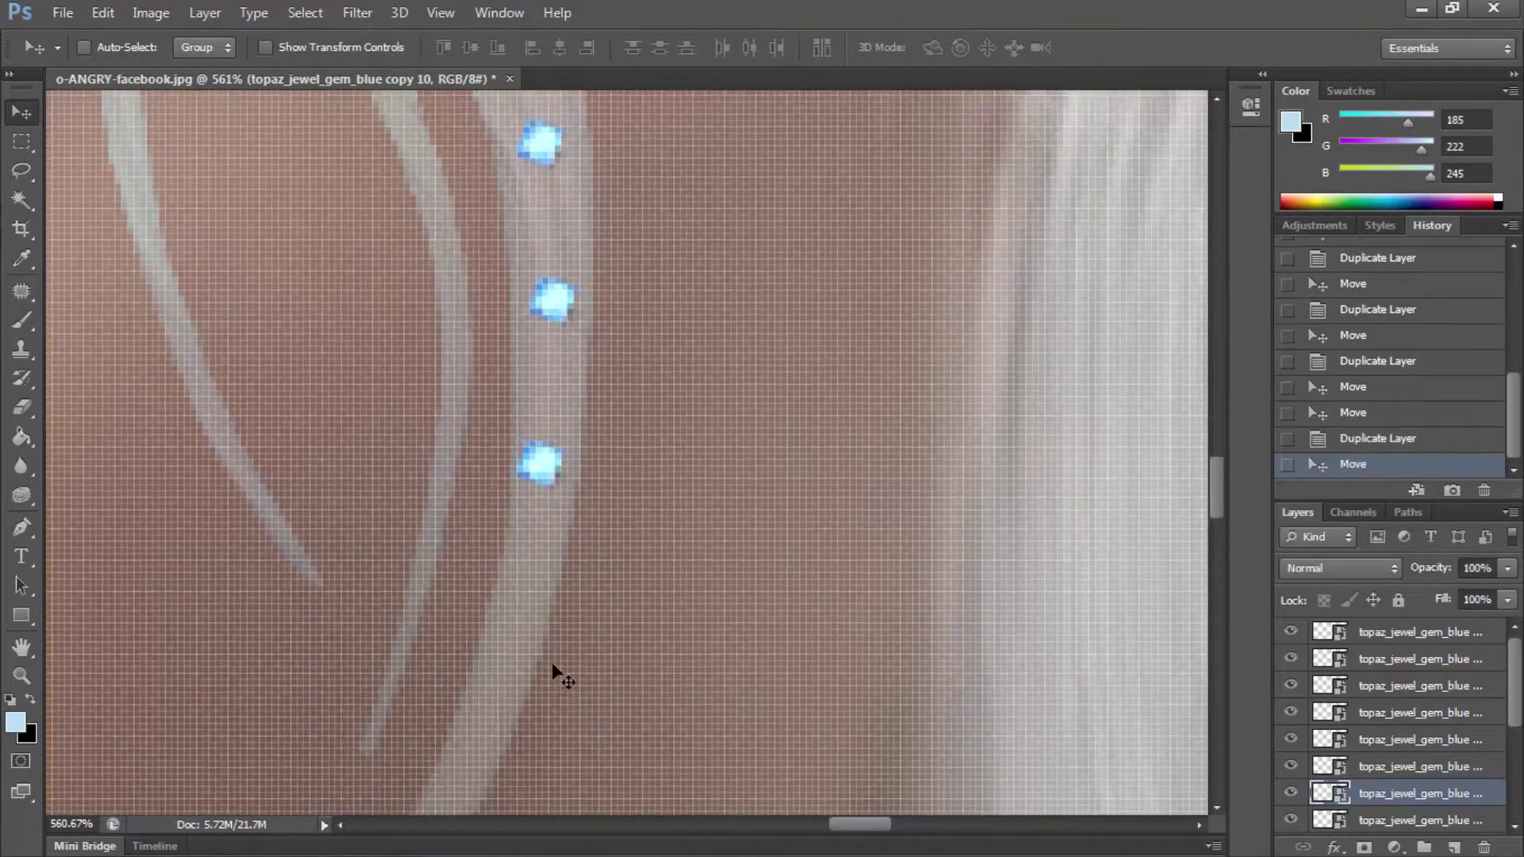
# Step: Reselect the newest gem layer and place another copy lower on the stroke
pyautogui.rightClick(553, 301)
pyautogui.click(604, 320)
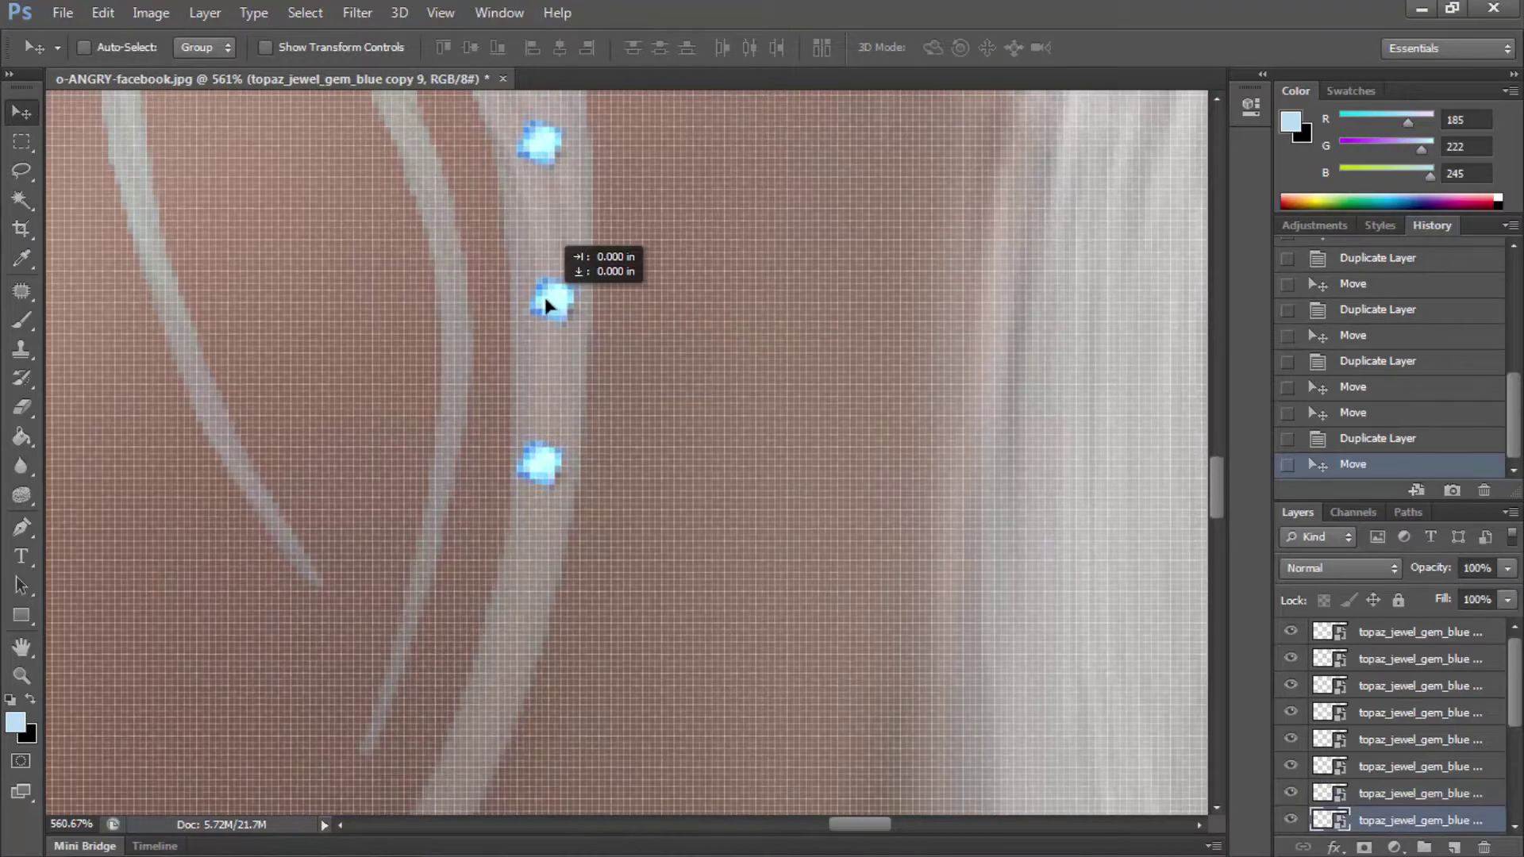
pyautogui.keyDown('ctrl'); pyautogui.click(548, 468); pyautogui.keyUp('ctrl')
pyautogui.scroll(-3, 443, 474)
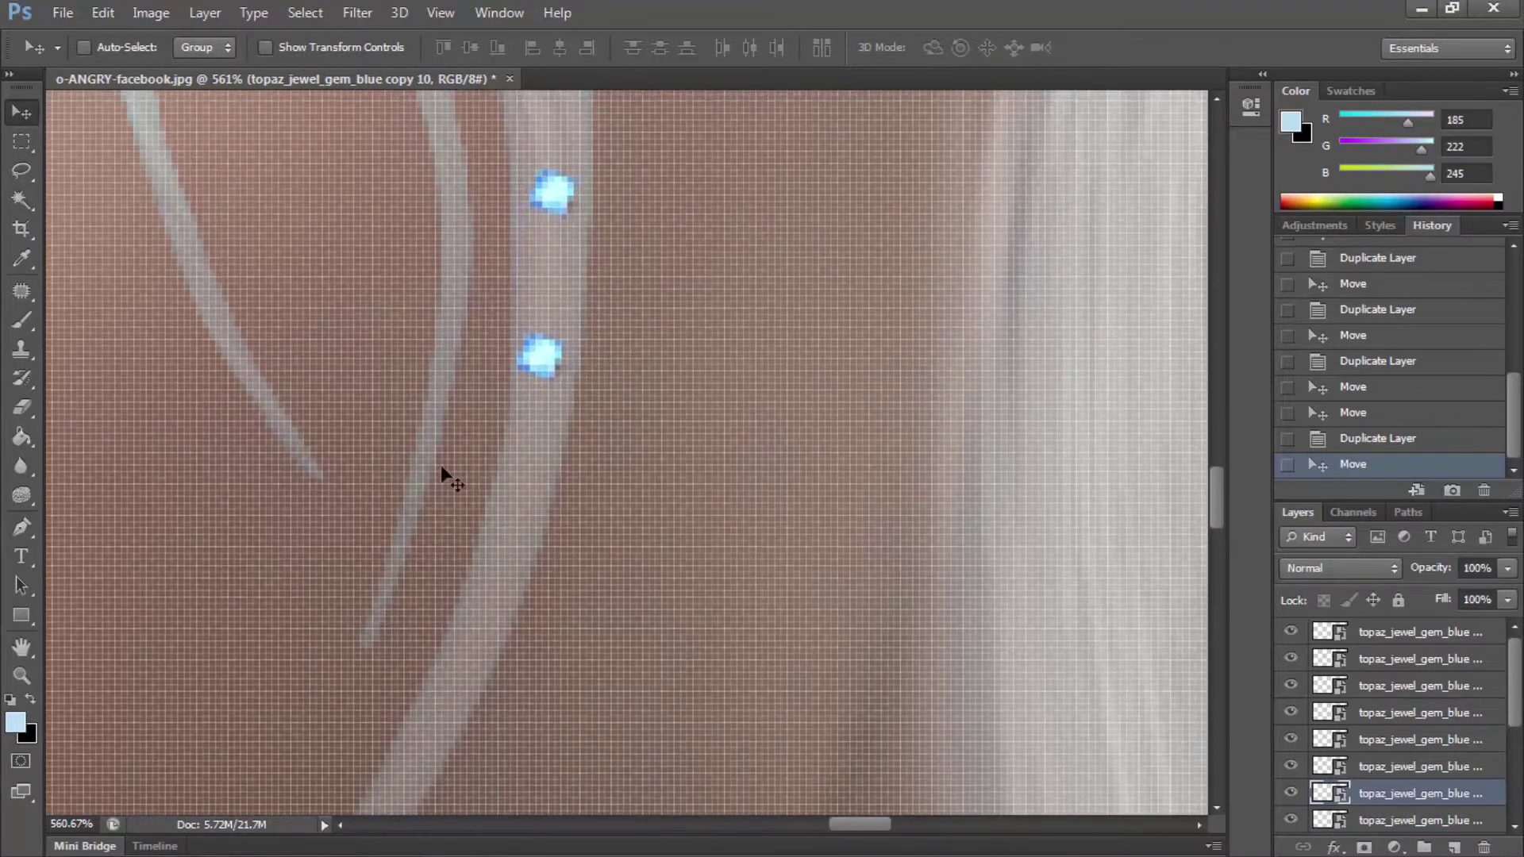
pyautogui.rightClick(350, 312)
pyautogui.click(379, 360)
pyautogui.press('Return')
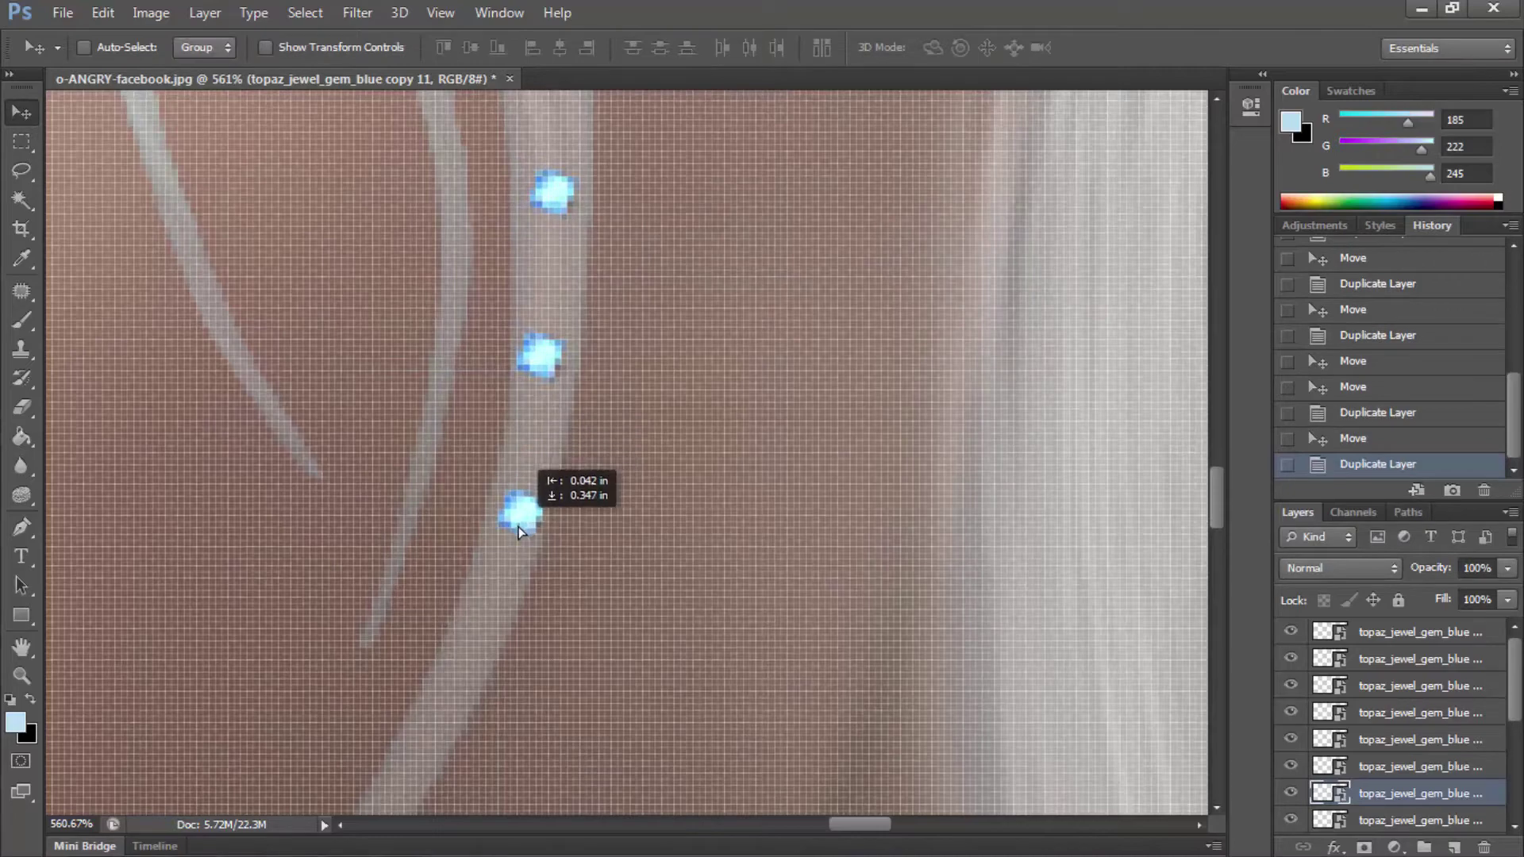
pyautogui.moveTo(540, 494); pyautogui.dragTo(513, 527)
pyautogui.scroll(-3, 375, 569)
# Step: Add two more gem copies moving down the tattoo strand
pyautogui.press('m')
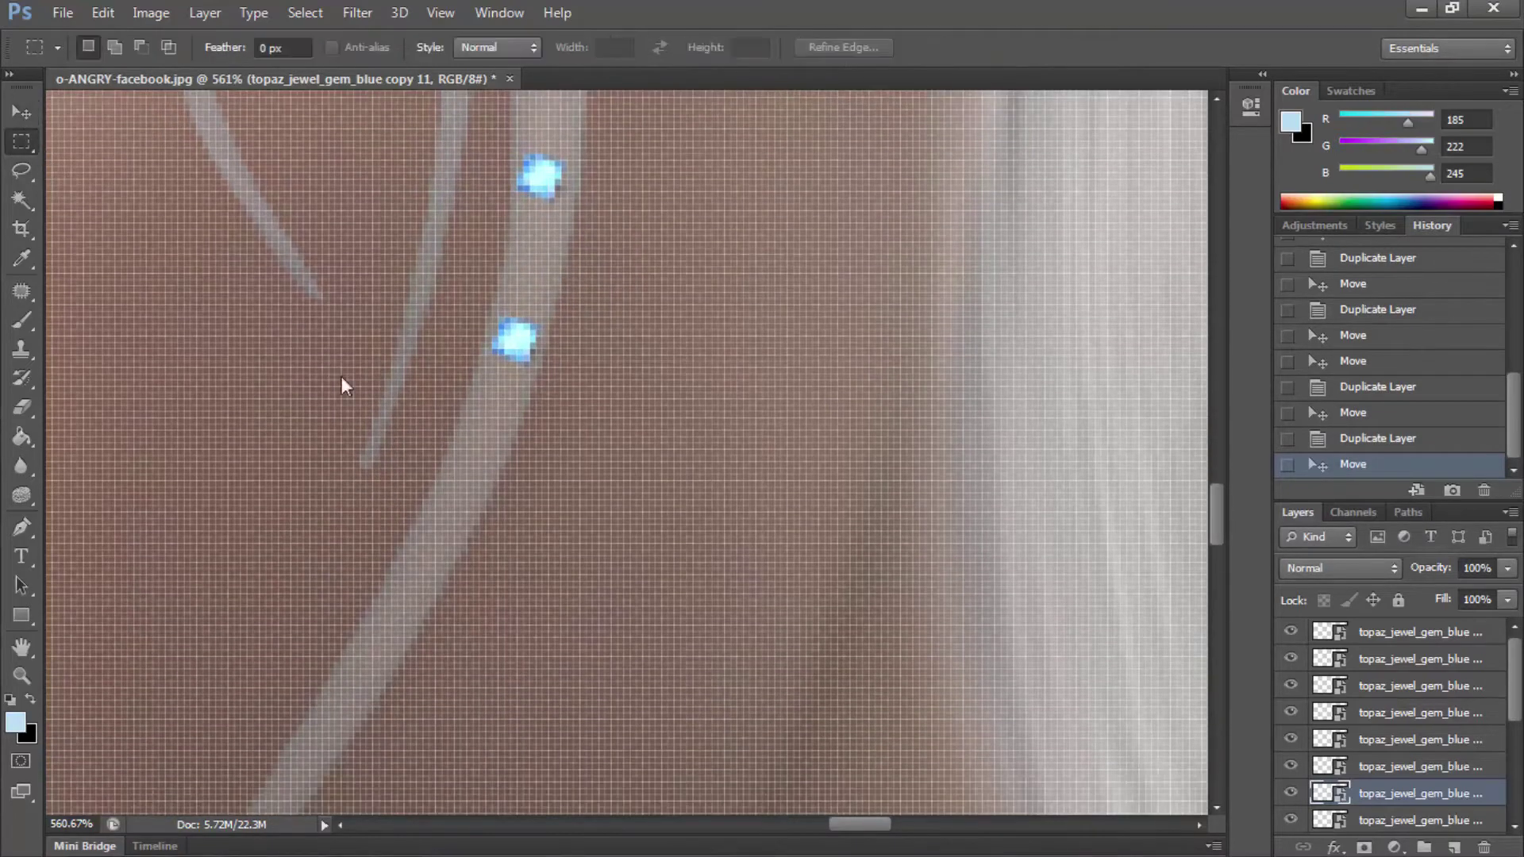
pyautogui.rightClick(340, 379)
pyautogui.click(368, 428)
pyautogui.press('Return')
pyautogui.press('v')
pyautogui.moveTo(512, 349); pyautogui.dragTo(449, 512)
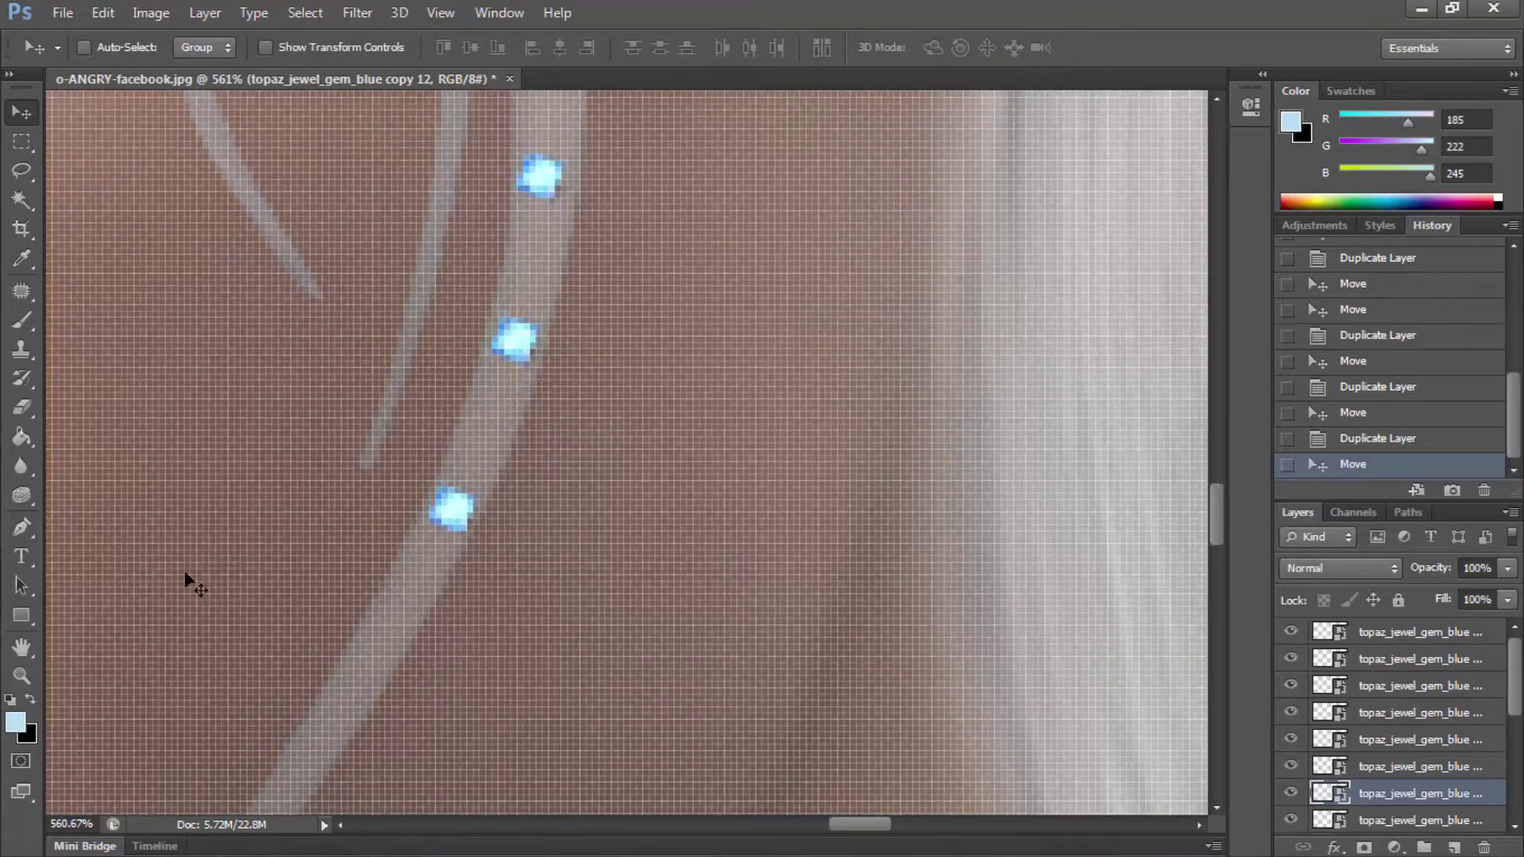
pyautogui.click(36, 151)
pyautogui.rightClick(352, 459)
pyautogui.click(381, 50)
pyautogui.press('Return')
pyautogui.press('v')
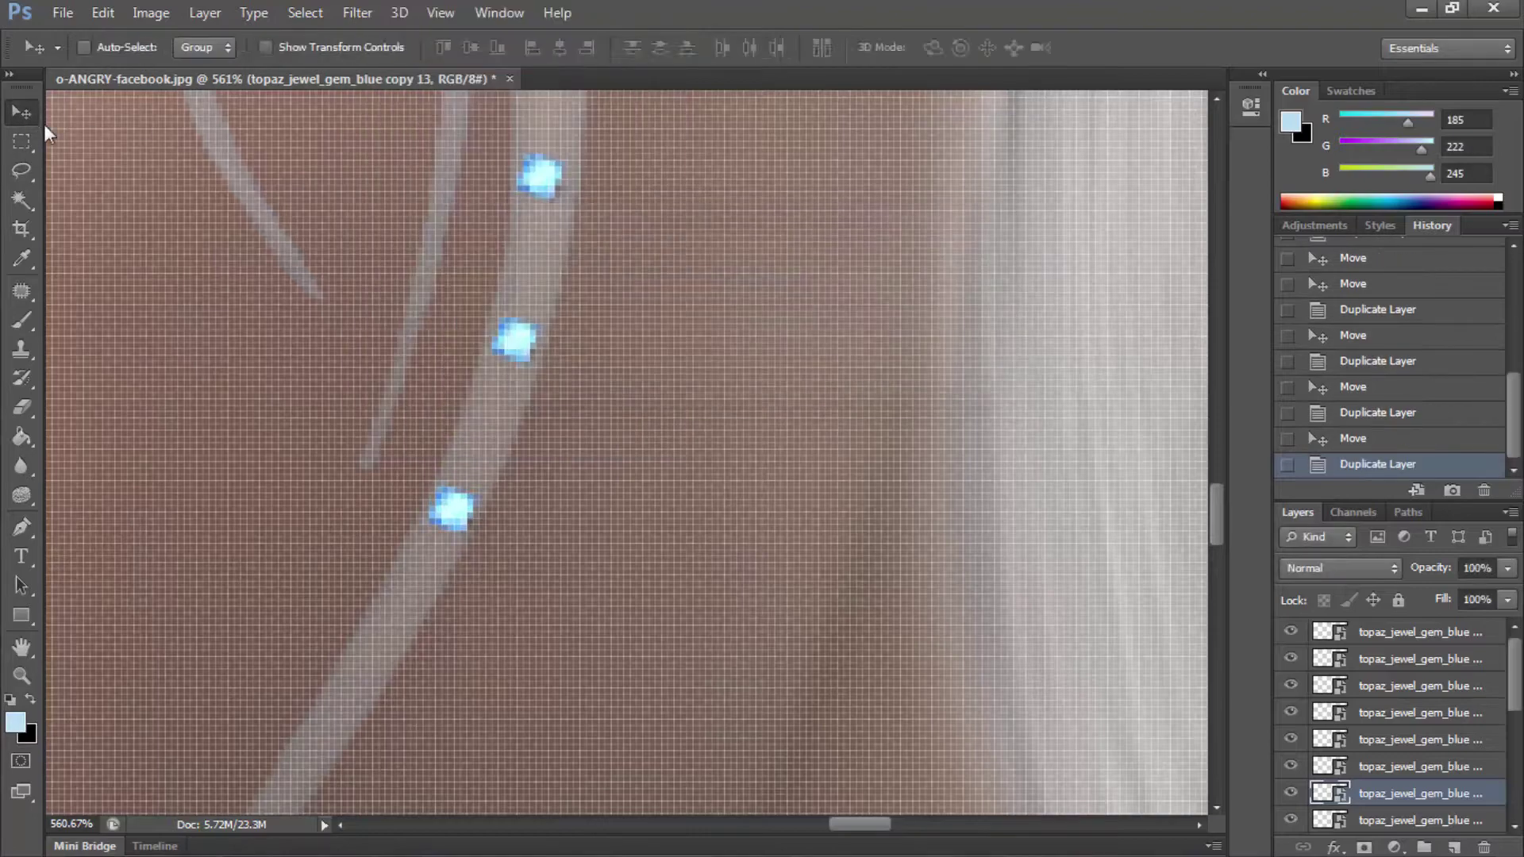
pyautogui.moveTo(389, 659); pyautogui.dragTo(355, 719)
# Step: Shrink the newest gem on the cheek to a smaller size
pyautogui.press('z')
pyautogui.hotkey('ctrl', '0')
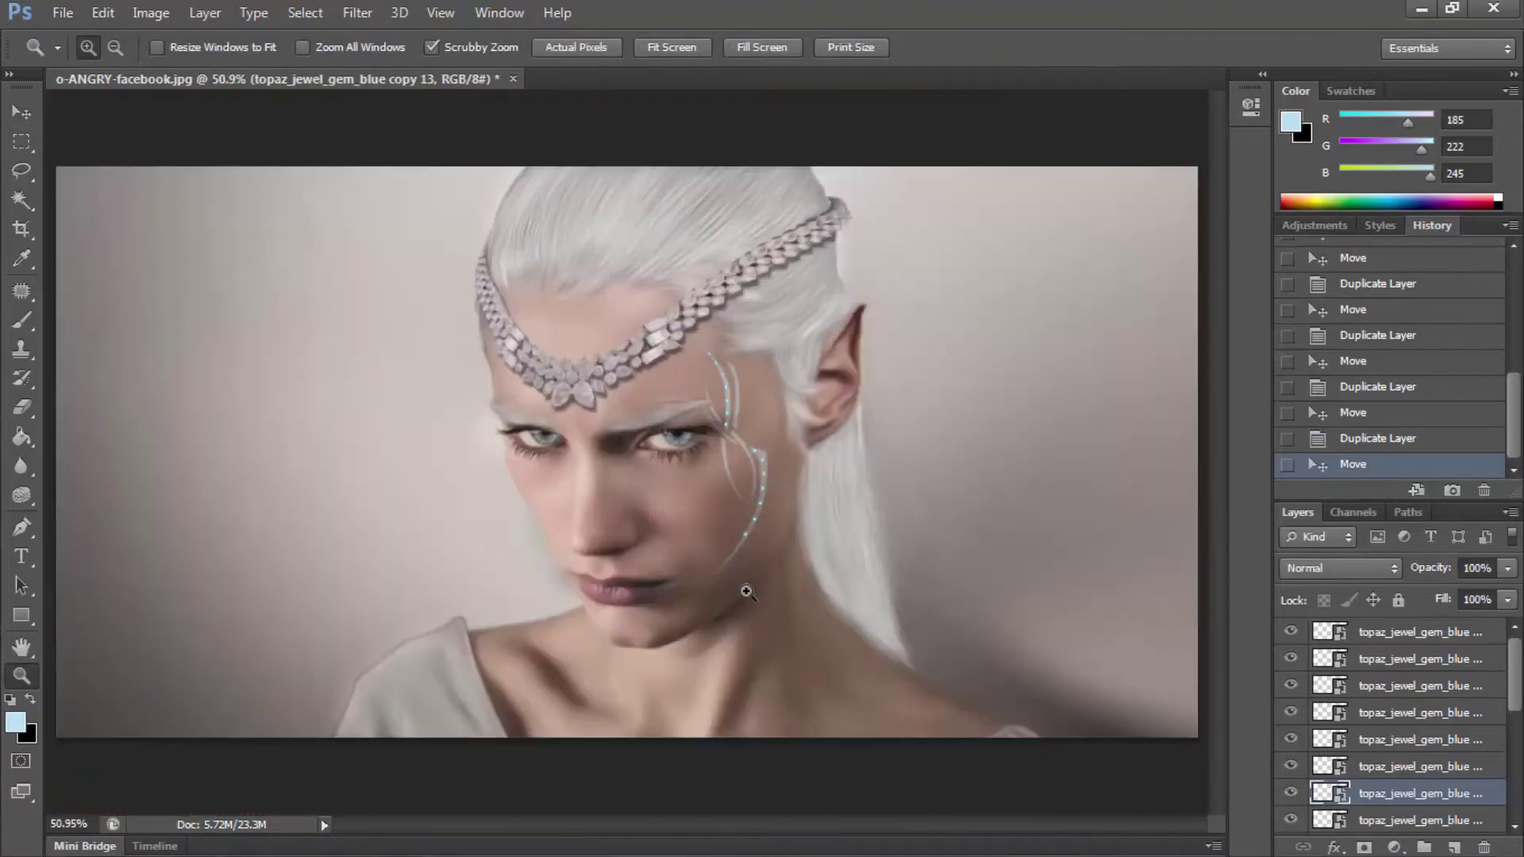
pyautogui.click(458, 281)
pyautogui.click(21, 142)
pyautogui.rightClick(421, 390)
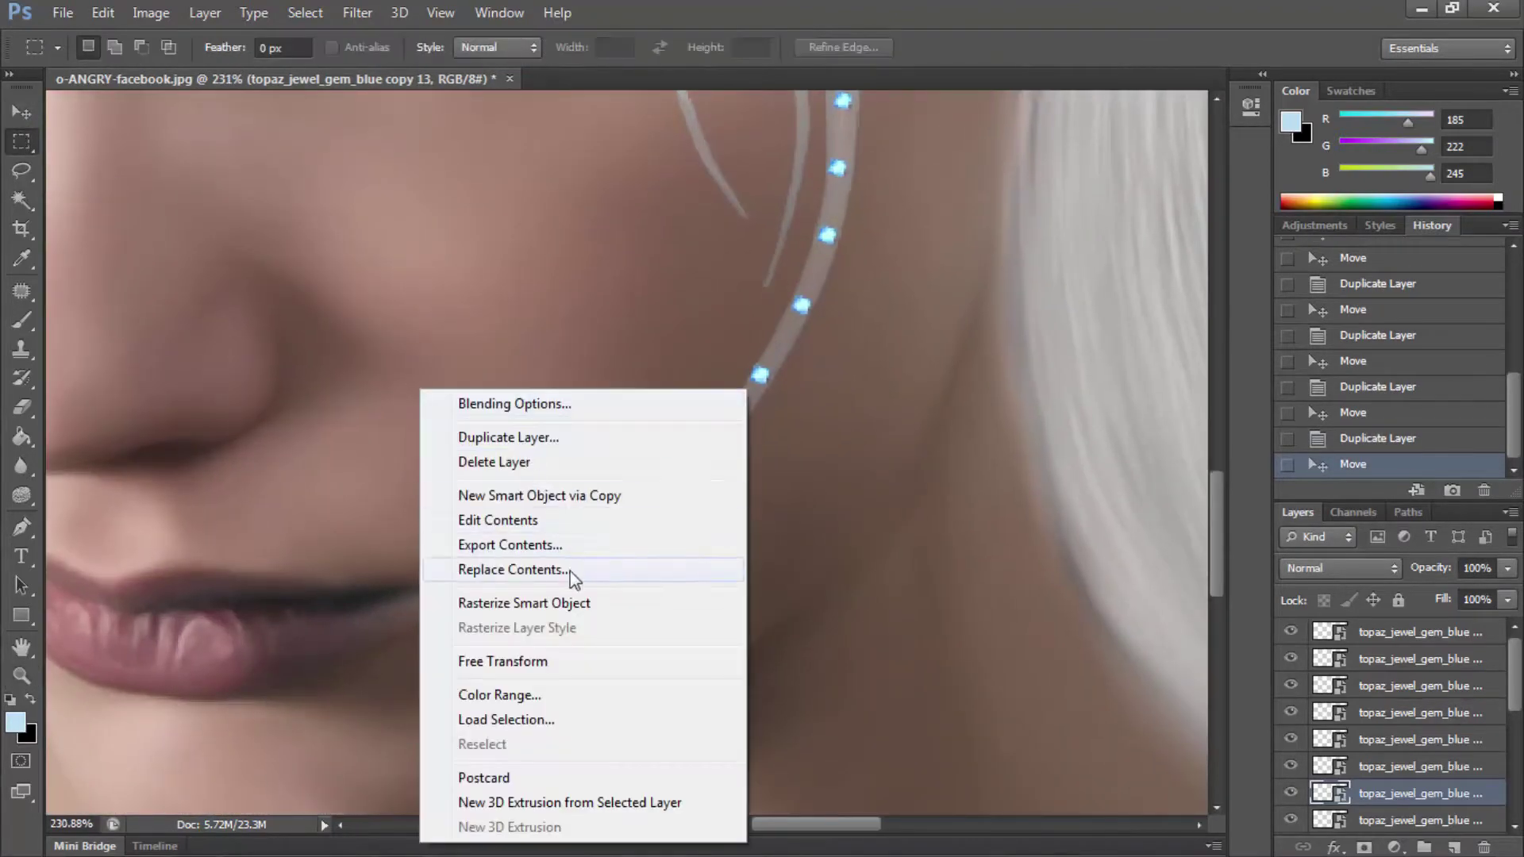
pyautogui.click(542, 665)
pyautogui.moveTo(762, 368); pyautogui.dragTo(776, 373)
pyautogui.press('Return')
pyautogui.press('v')
# Step: Duplicate the gem again and move the copy down the strand
pyautogui.click(22, 141)
pyautogui.rightClick(632, 428)
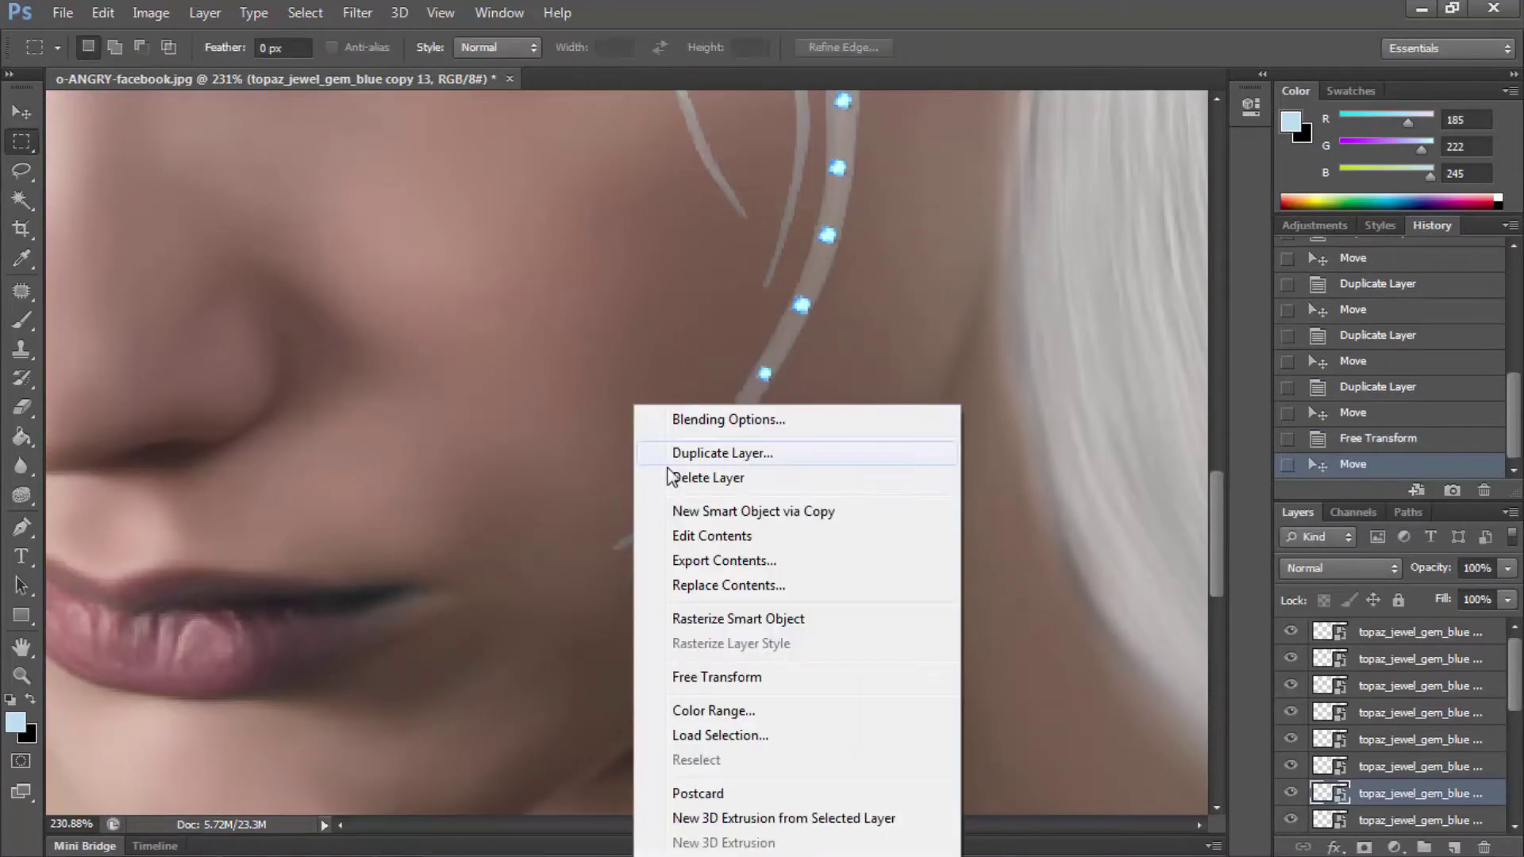
pyautogui.click(674, 446)
pyautogui.press('Return')
pyautogui.press('z')
pyautogui.click(776, 357)
pyautogui.press('v')
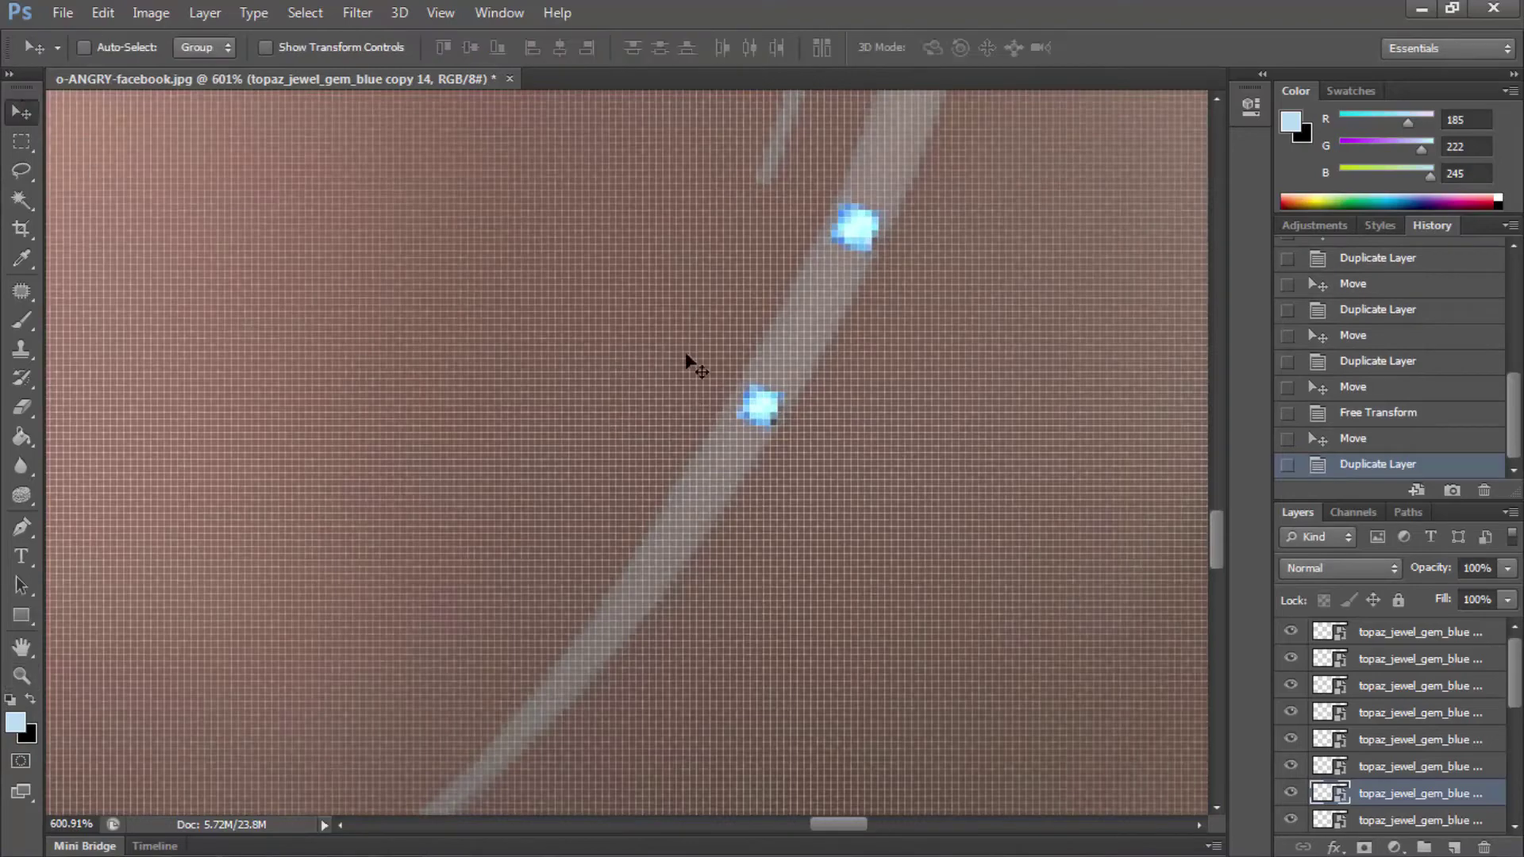
pyautogui.moveTo(783, 400); pyautogui.dragTo(680, 548)
pyautogui.scroll(-2, 452, 569)
pyautogui.scroll(-2, 452, 569)
# Step: Add one more gem down-left along the strand and resize it
pyautogui.click(21, 142)
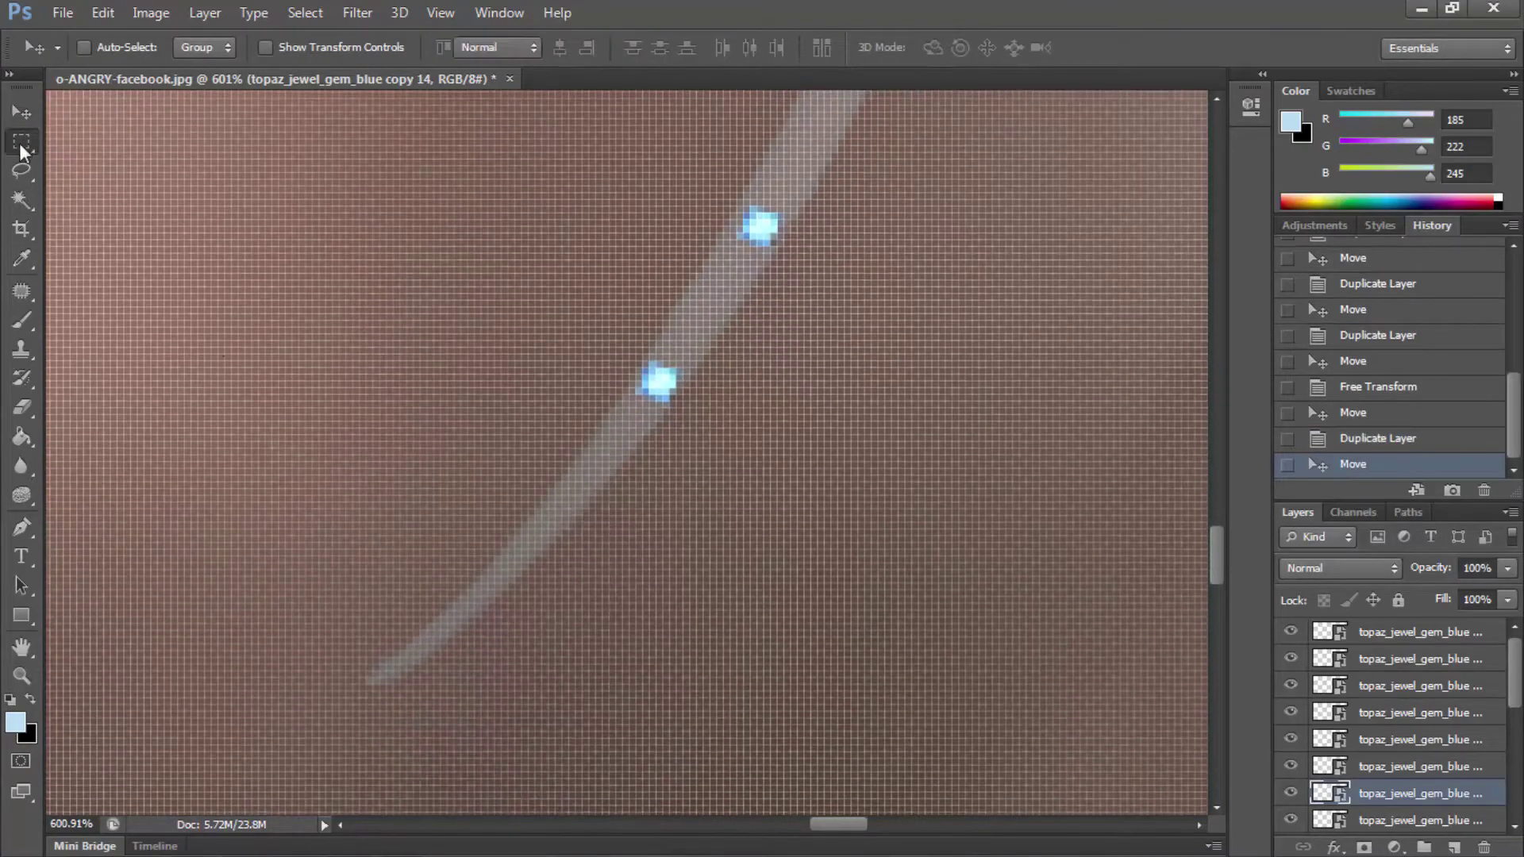
pyautogui.rightClick(532, 393)
pyautogui.click(591, 441)
pyautogui.press('Return')
pyautogui.press('v')
pyautogui.moveTo(640, 376)
pyautogui.mouseDown()
pyautogui.moveTo(526, 525)
pyautogui.moveTo(576, 535)
pyautogui.mouseUp()
pyautogui.click(22, 141)
pyautogui.rightClick(600, 582)
pyautogui.click(646, 393)
pyautogui.press('Return')
# Step: Fit the whole image on screen to review the line of gems
pyautogui.press('z')
pyautogui.rightClick(352, 509)
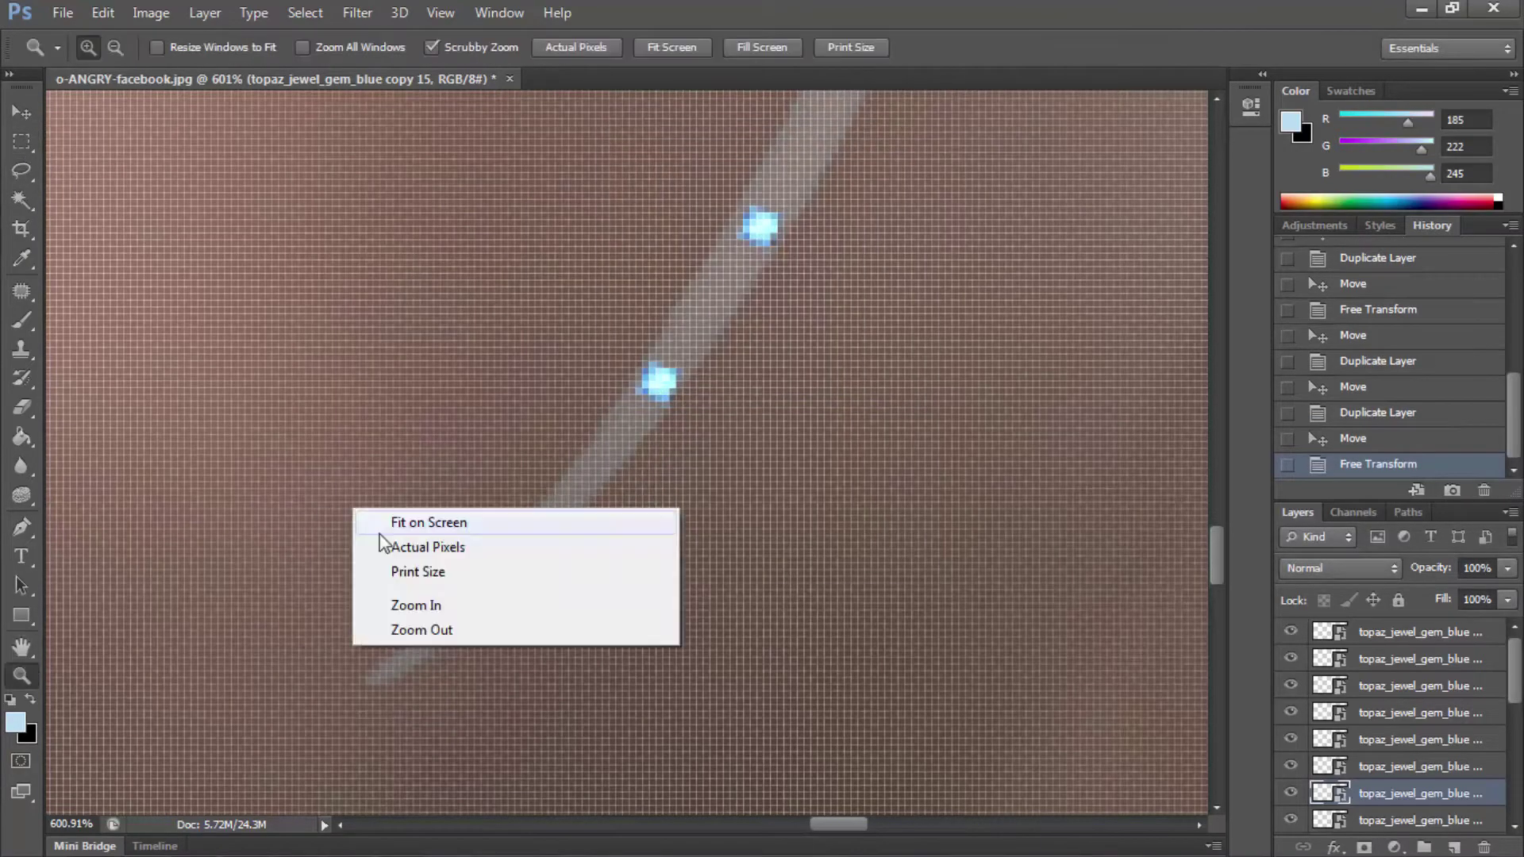
pyautogui.click(380, 519)
pyautogui.moveTo(774, 554); pyautogui.dragTo(816, 568)
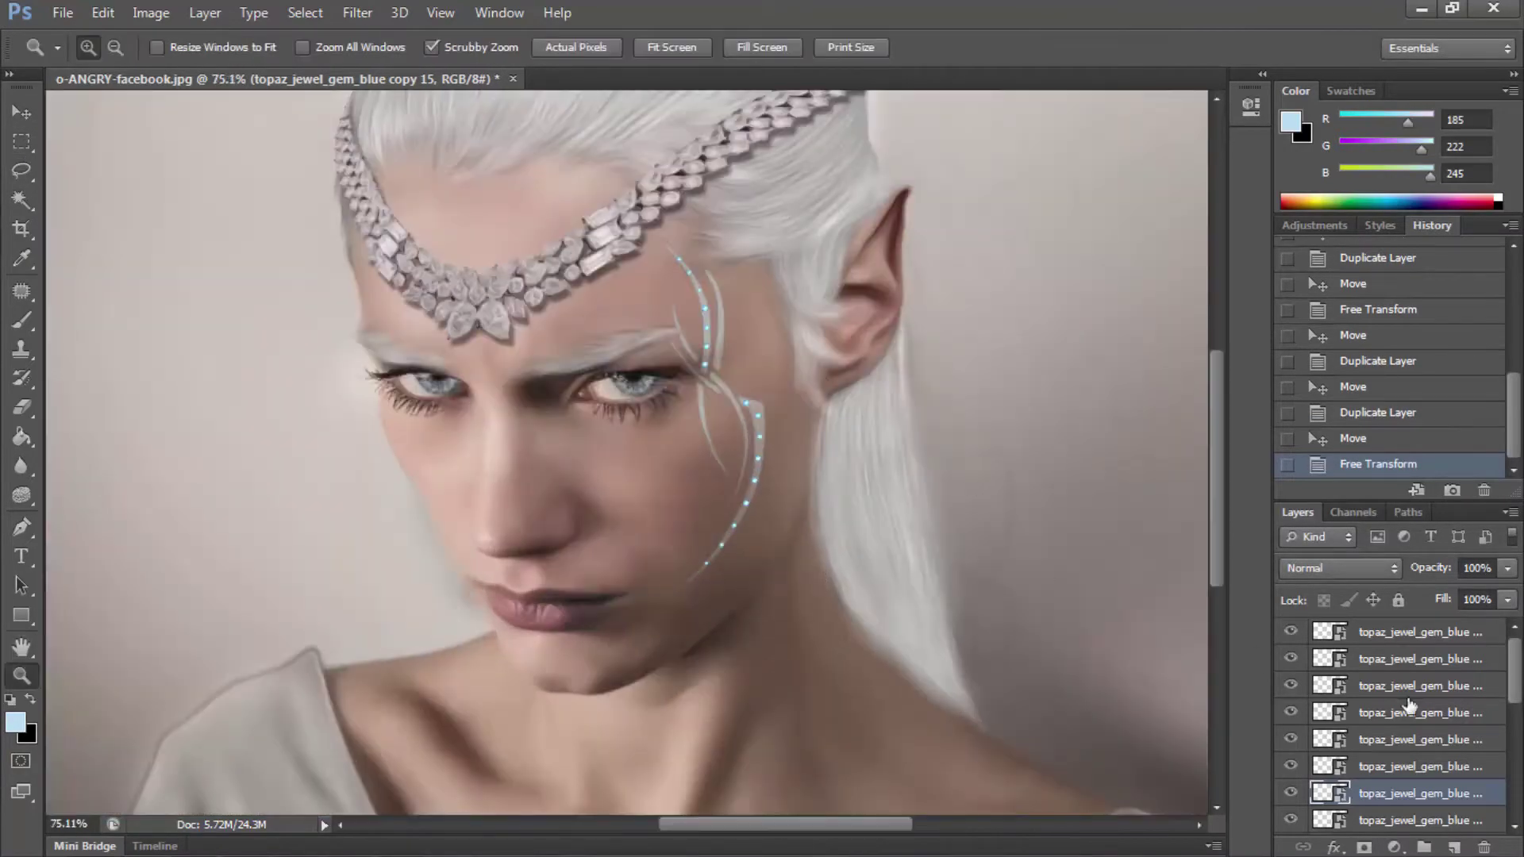
# Step: Select all the topaz_jewel_gem_blue layers and merge them into one layer
pyautogui.keyDown('shift'); pyautogui.click(1421, 644); pyautogui.keyUp('shift')
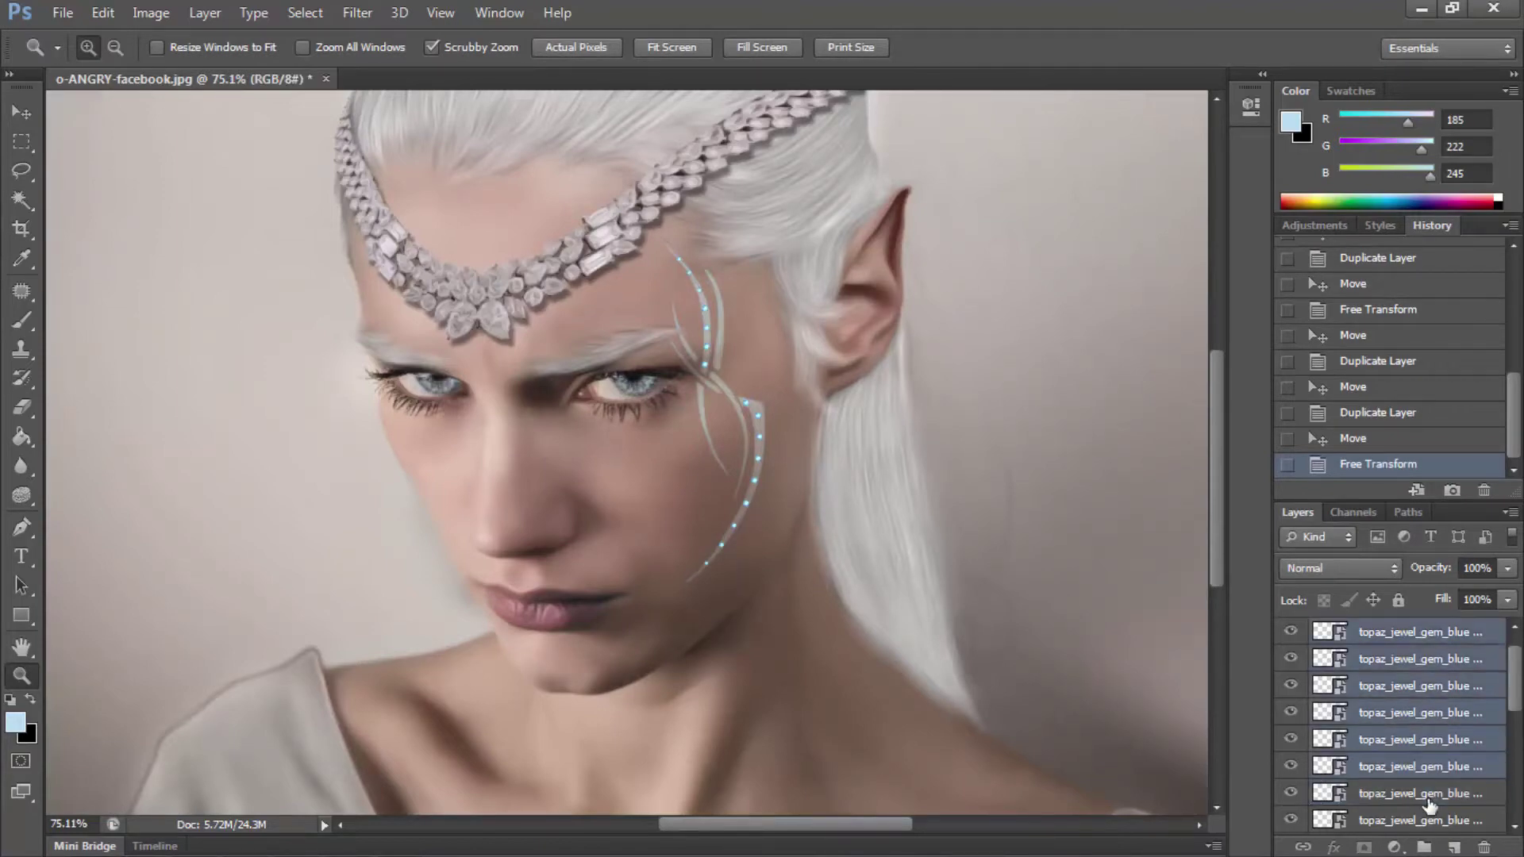
pyautogui.scroll(-3, 1429, 774)
pyautogui.scroll(-2, 1429, 754)
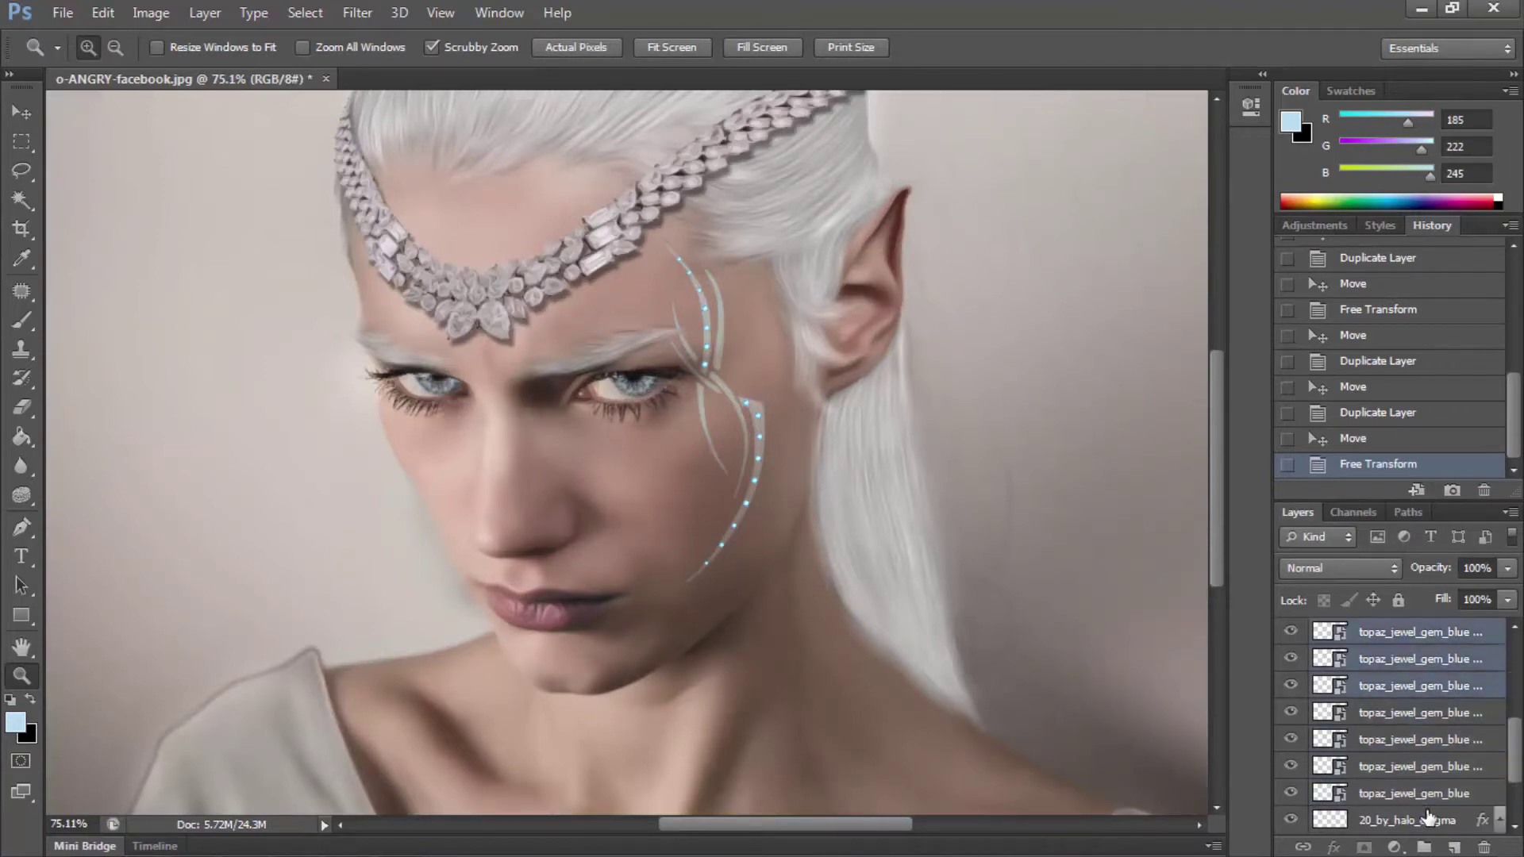
pyautogui.keyDown('ctrl'); pyautogui.click(1426, 730); pyautogui.keyUp('ctrl')
pyautogui.keyDown('ctrl'); pyautogui.click(1421, 686); pyautogui.keyUp('ctrl')
pyautogui.keyDown('ctrl'); pyautogui.click(1421, 659); pyautogui.keyUp('ctrl')
pyautogui.rightClick(1421, 659)
pyautogui.click(1024, 616)
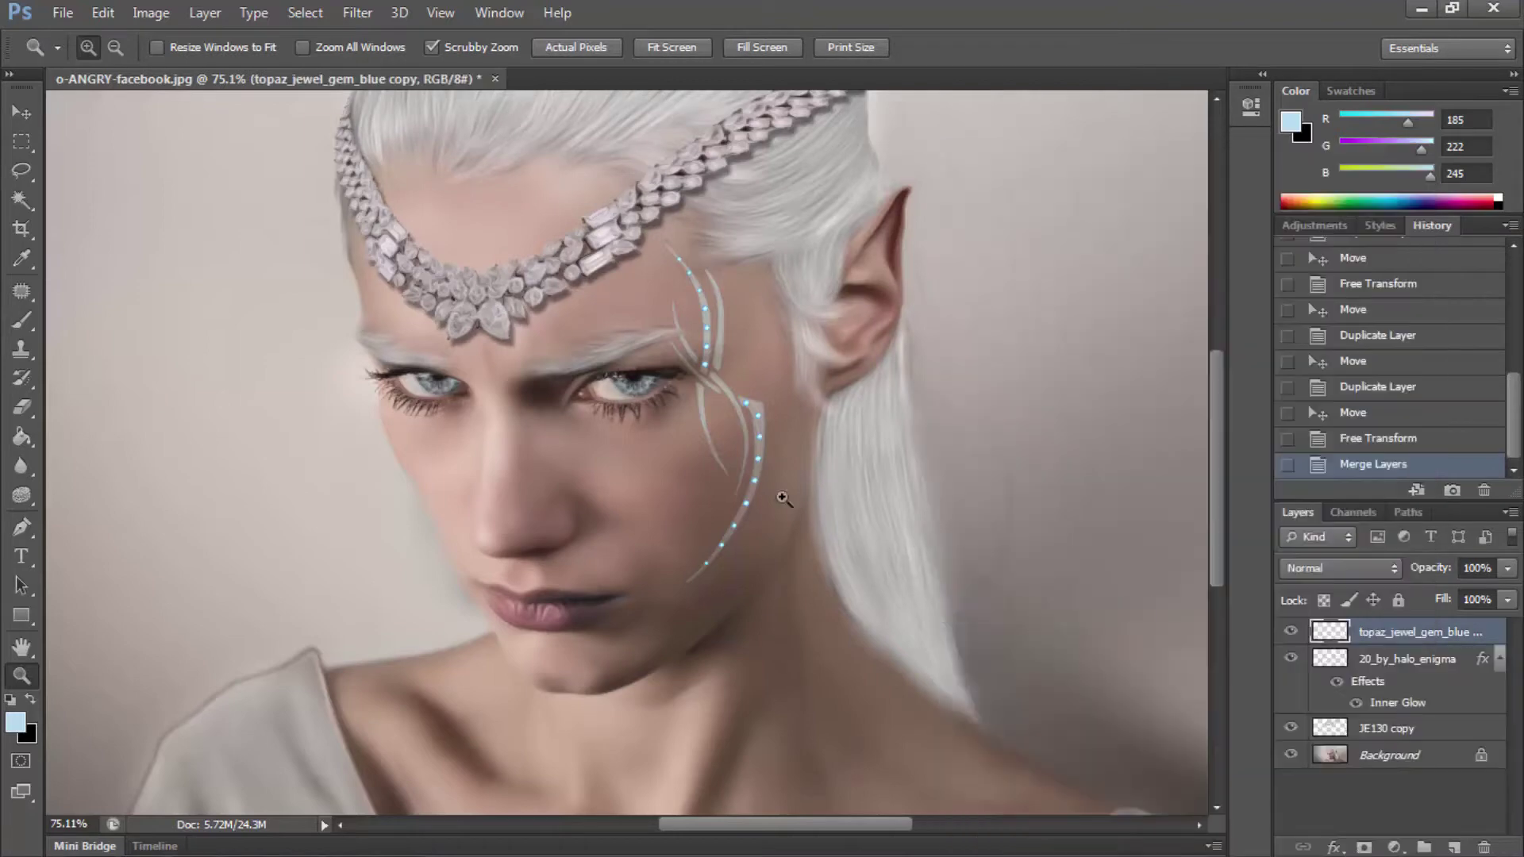
# Step: Apply a Color Lookup adjustment using Soft_Warming.look to the merged gem layer
pyautogui.moveTo(762, 409)
pyautogui.mouseDown()
pyautogui.moveTo(859, 448)
pyautogui.moveTo(794, 448)
pyautogui.mouseUp()
pyautogui.click(151, 13)
pyautogui.click(445, 274)
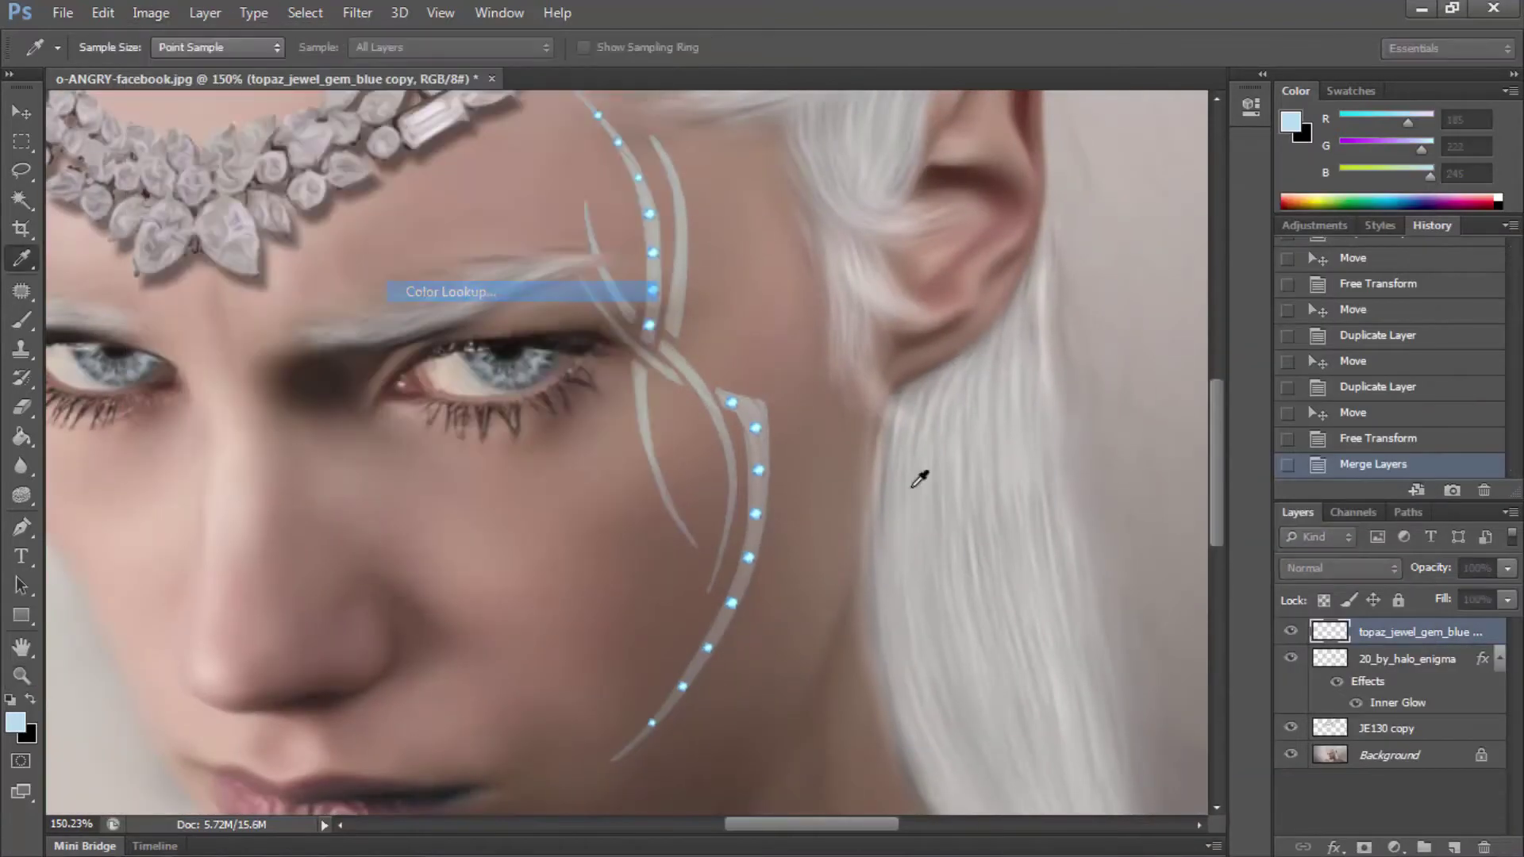
pyautogui.click(1187, 608)
pyautogui.click(1188, 540)
pyautogui.click(1498, 588)
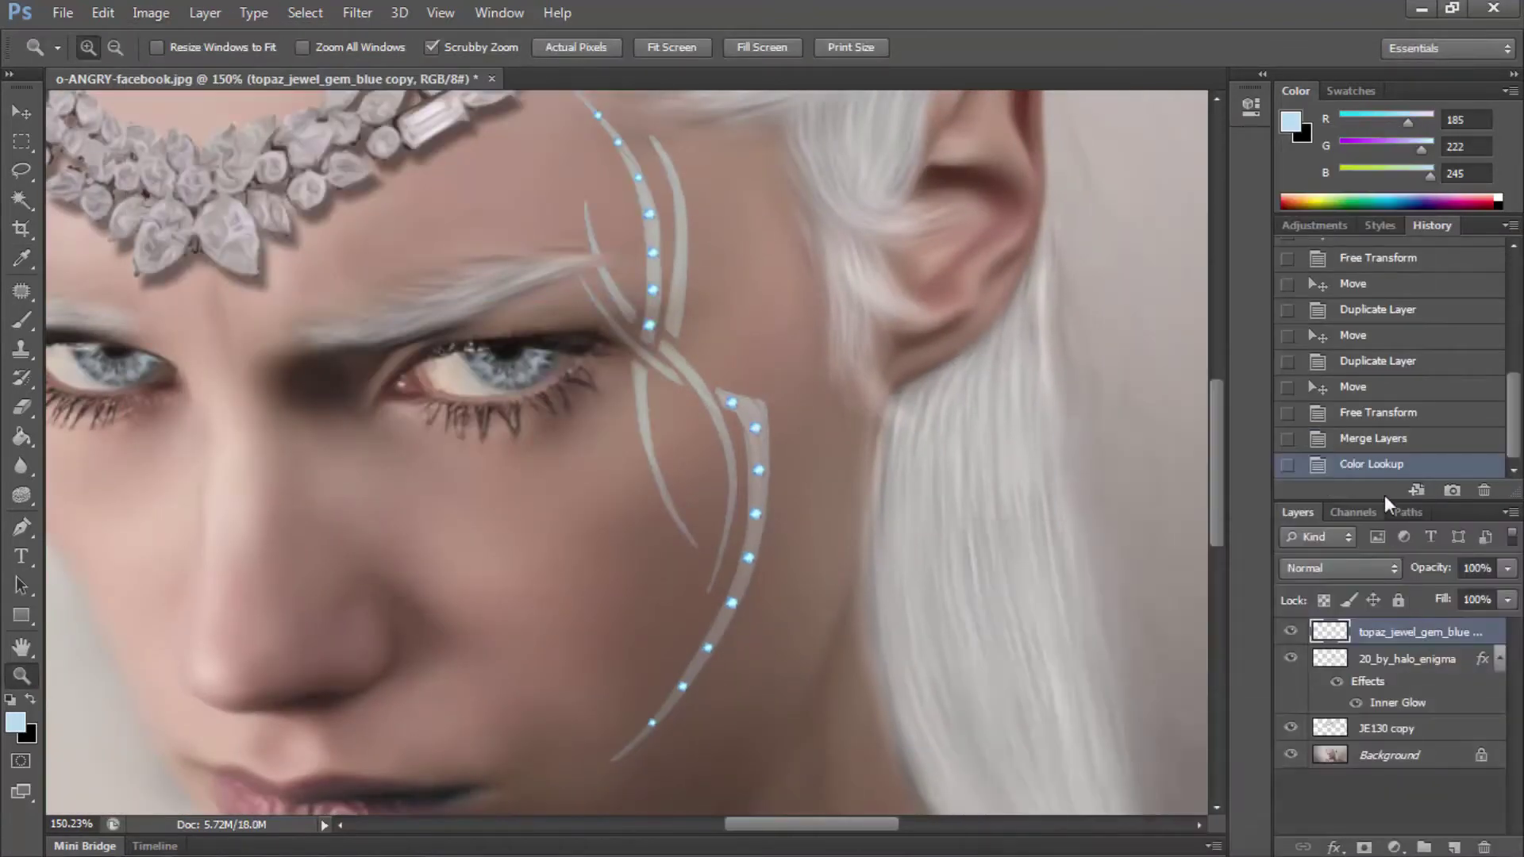
pyautogui.hotkey('ctrl', 'z')
pyautogui.click(1387, 465)
pyautogui.scroll(3, 827, 443)
pyautogui.scroll(-5, 828, 442)
pyautogui.scroll(3, 876, 511)
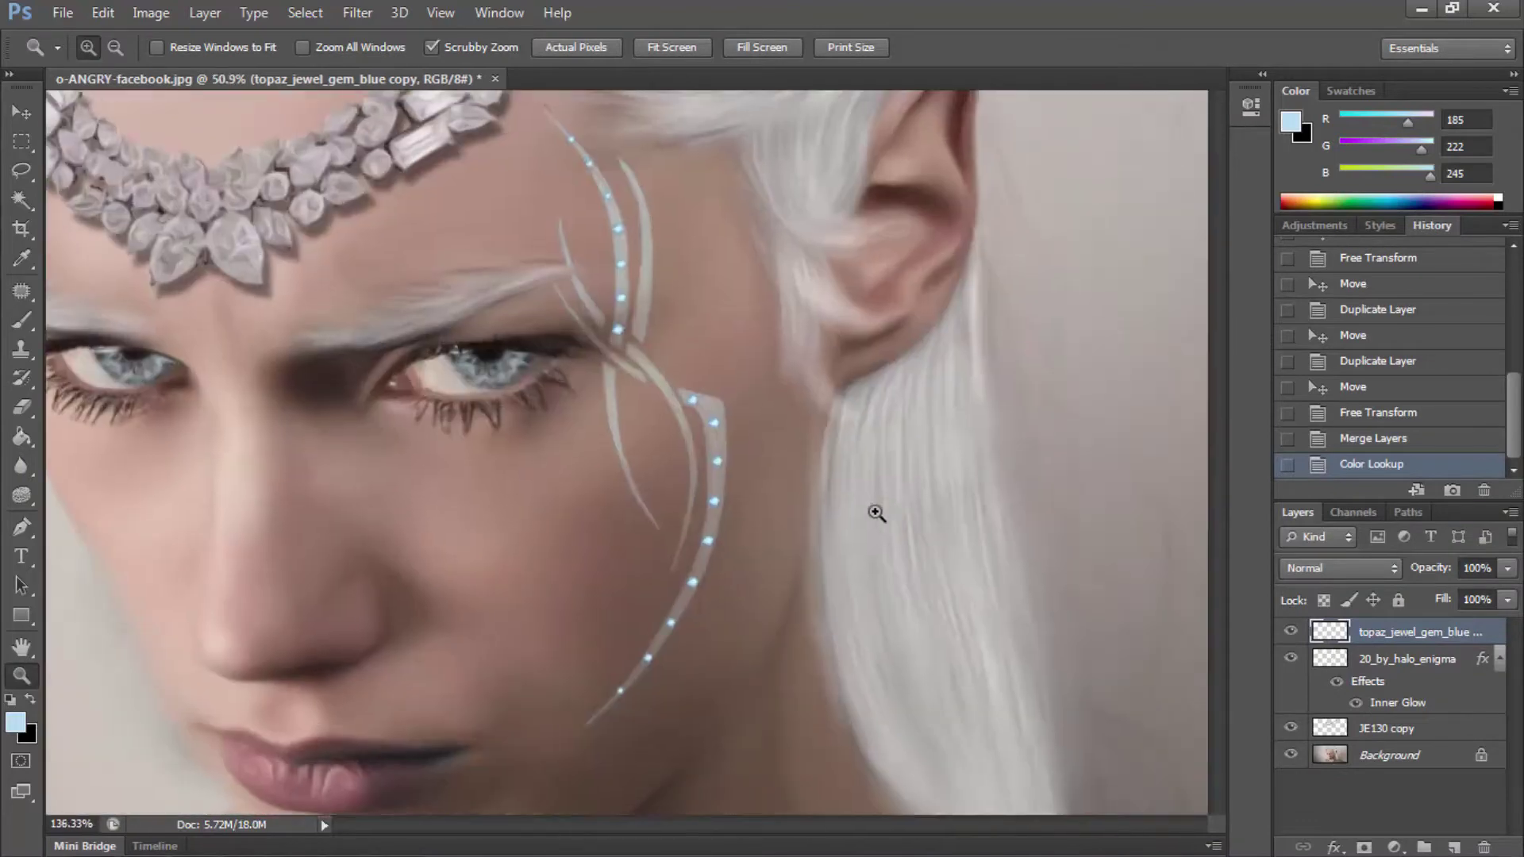
pyautogui.click(212, 14)
pyautogui.moveTo(235, 134)
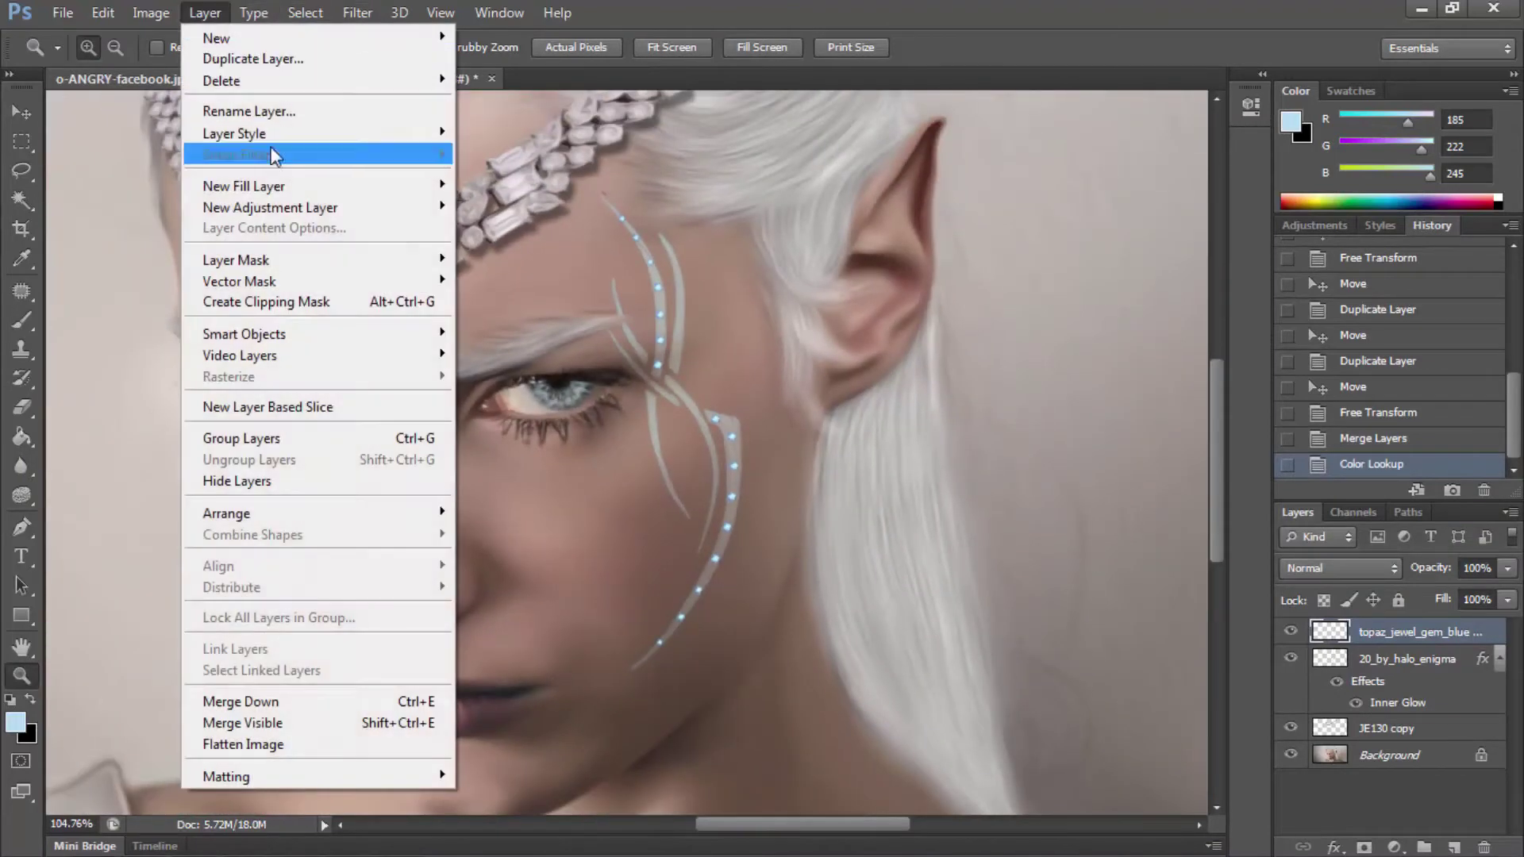
pyautogui.click(508, 148)
pyautogui.click(900, 654)
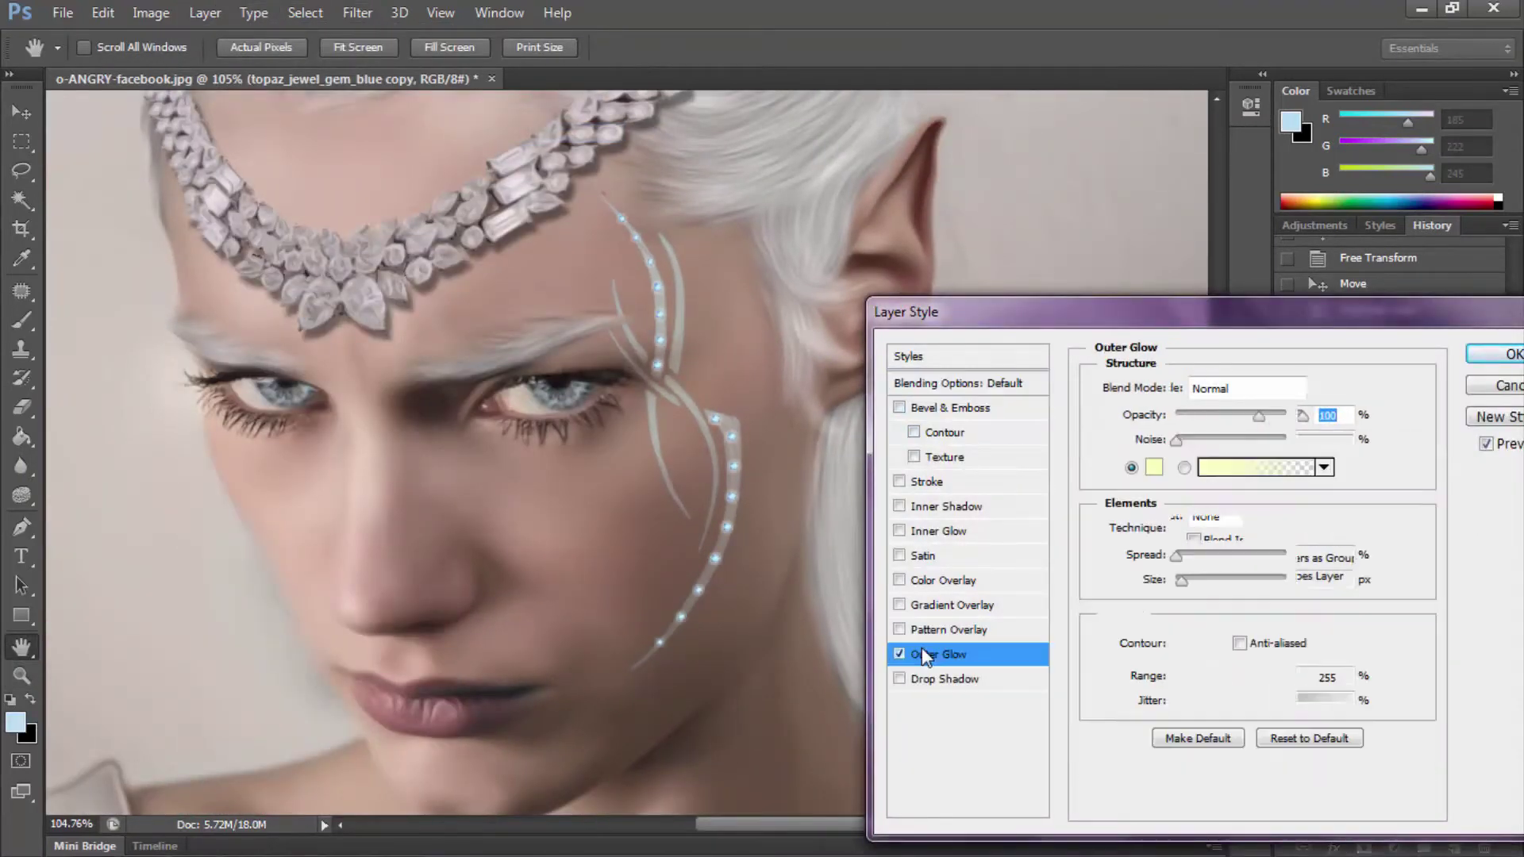
pyautogui.click(1259, 467)
pyautogui.press('Return')
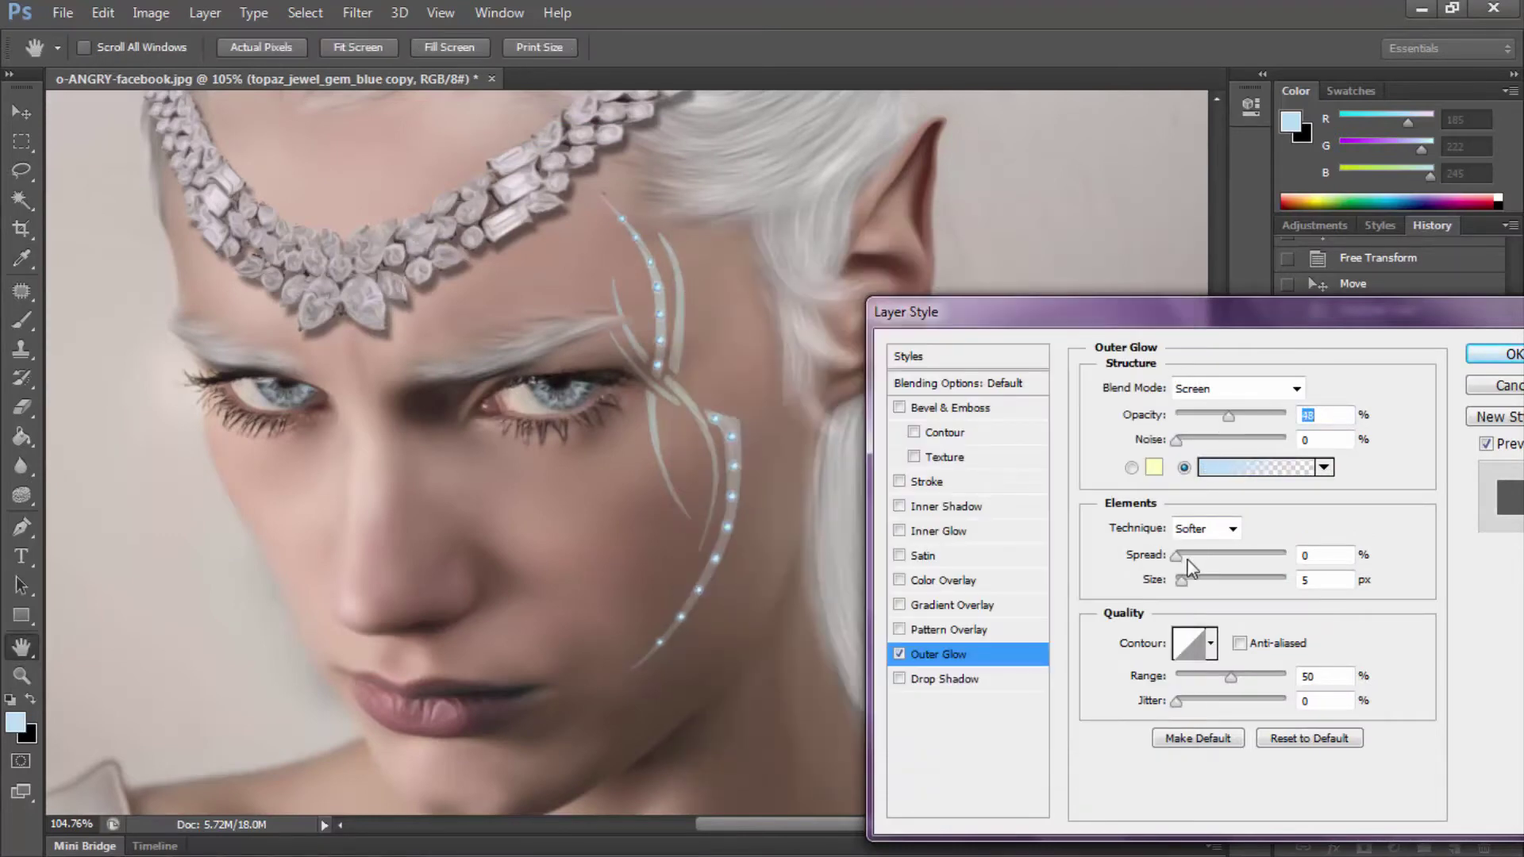
pyautogui.moveTo(1188, 556)
pyautogui.mouseDown()
pyautogui.moveTo(1216, 557)
pyautogui.moveTo(1178, 589)
pyautogui.mouseUp()
pyautogui.moveTo(1194, 702); pyautogui.dragTo(1286, 702)
pyautogui.moveTo(1231, 676); pyautogui.dragTo(1264, 683)
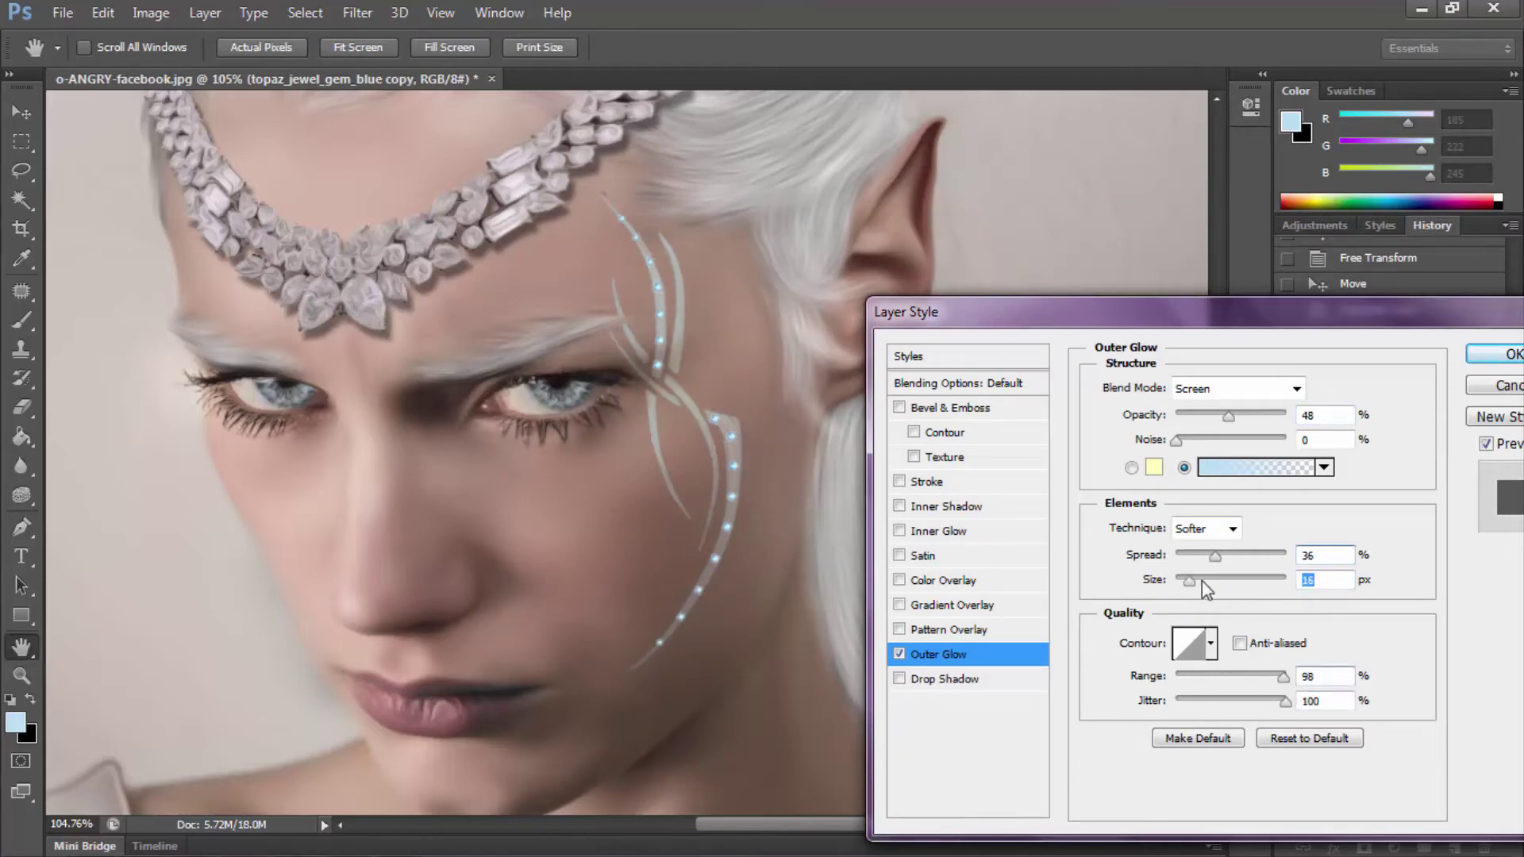
pyautogui.moveTo(1202, 582); pyautogui.dragTo(1186, 589)
pyautogui.click(1496, 366)
pyautogui.press('z')
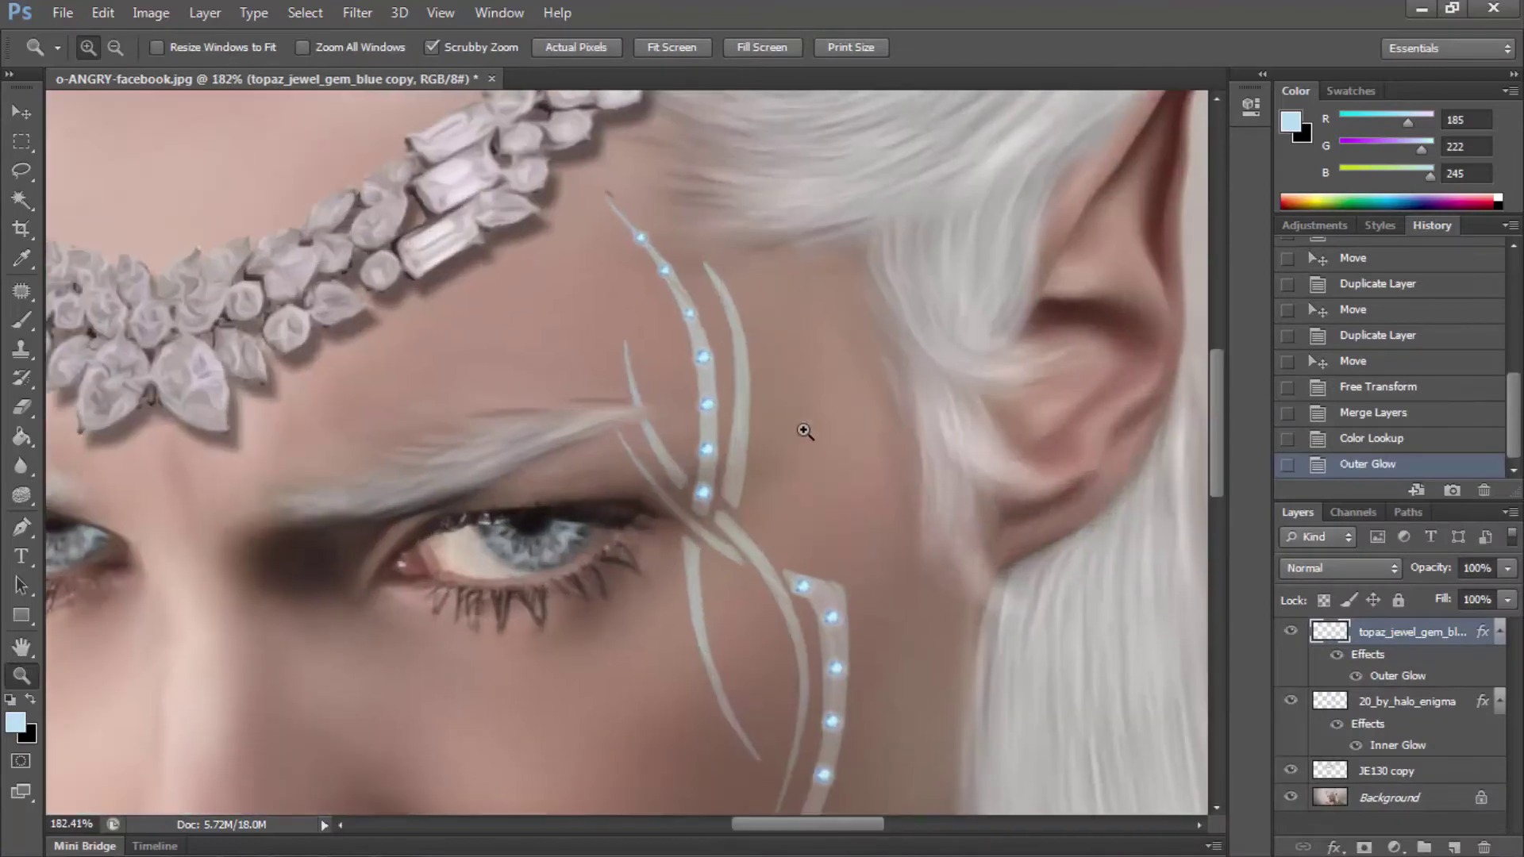
pyautogui.moveTo(803, 521); pyautogui.dragTo(874, 449)
pyautogui.click(874, 448)
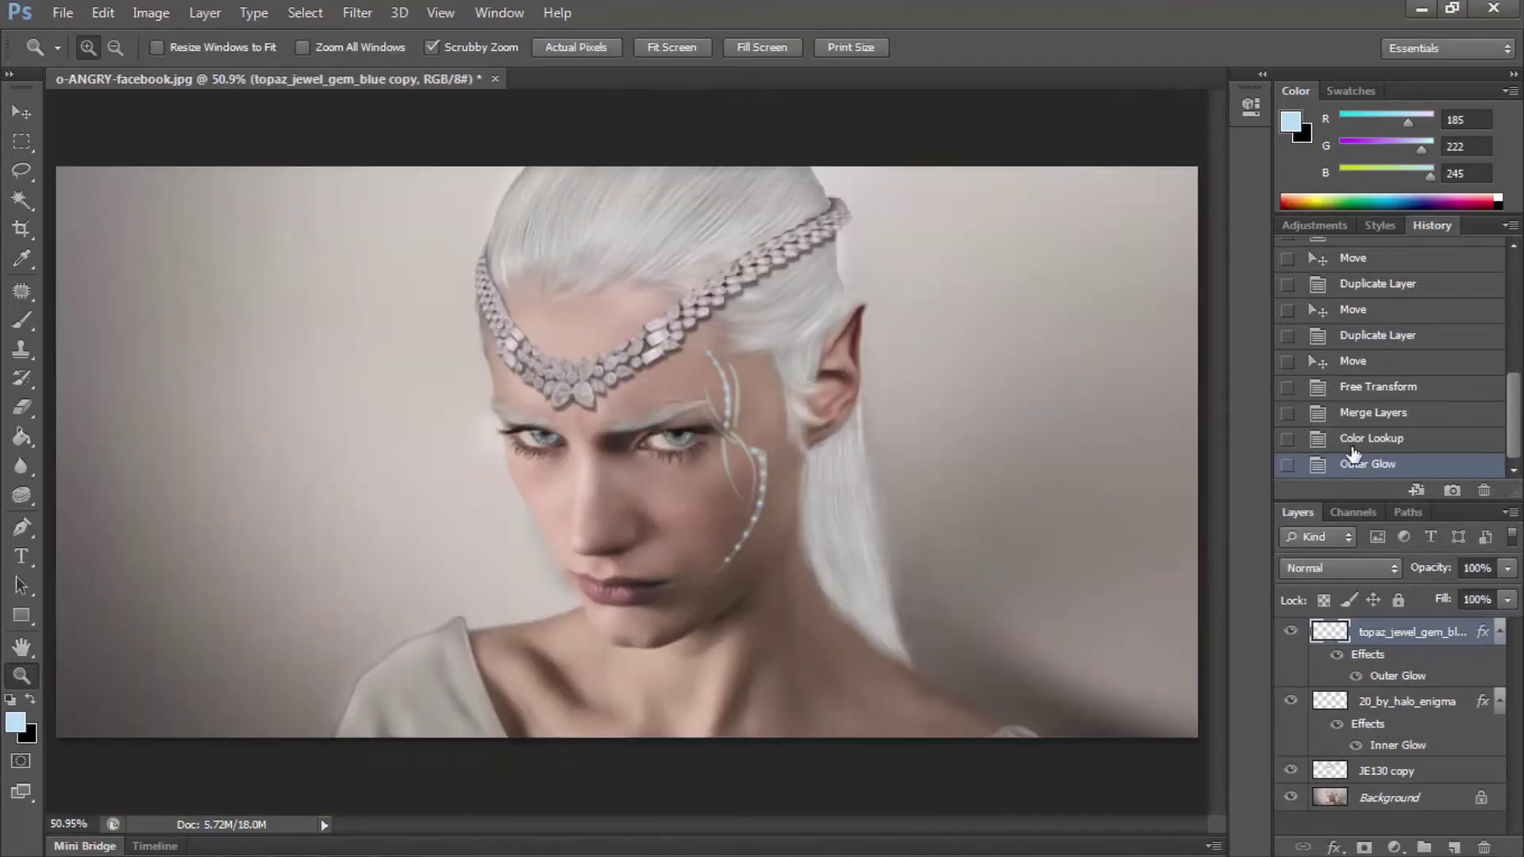
pyautogui.hotkey('ctrl', 'z')
pyautogui.click(898, 509)
pyautogui.moveTo(897, 509)
pyautogui.mouseDown()
pyautogui.moveTo(769, 488)
pyautogui.moveTo(802, 488)
pyautogui.mouseUp()
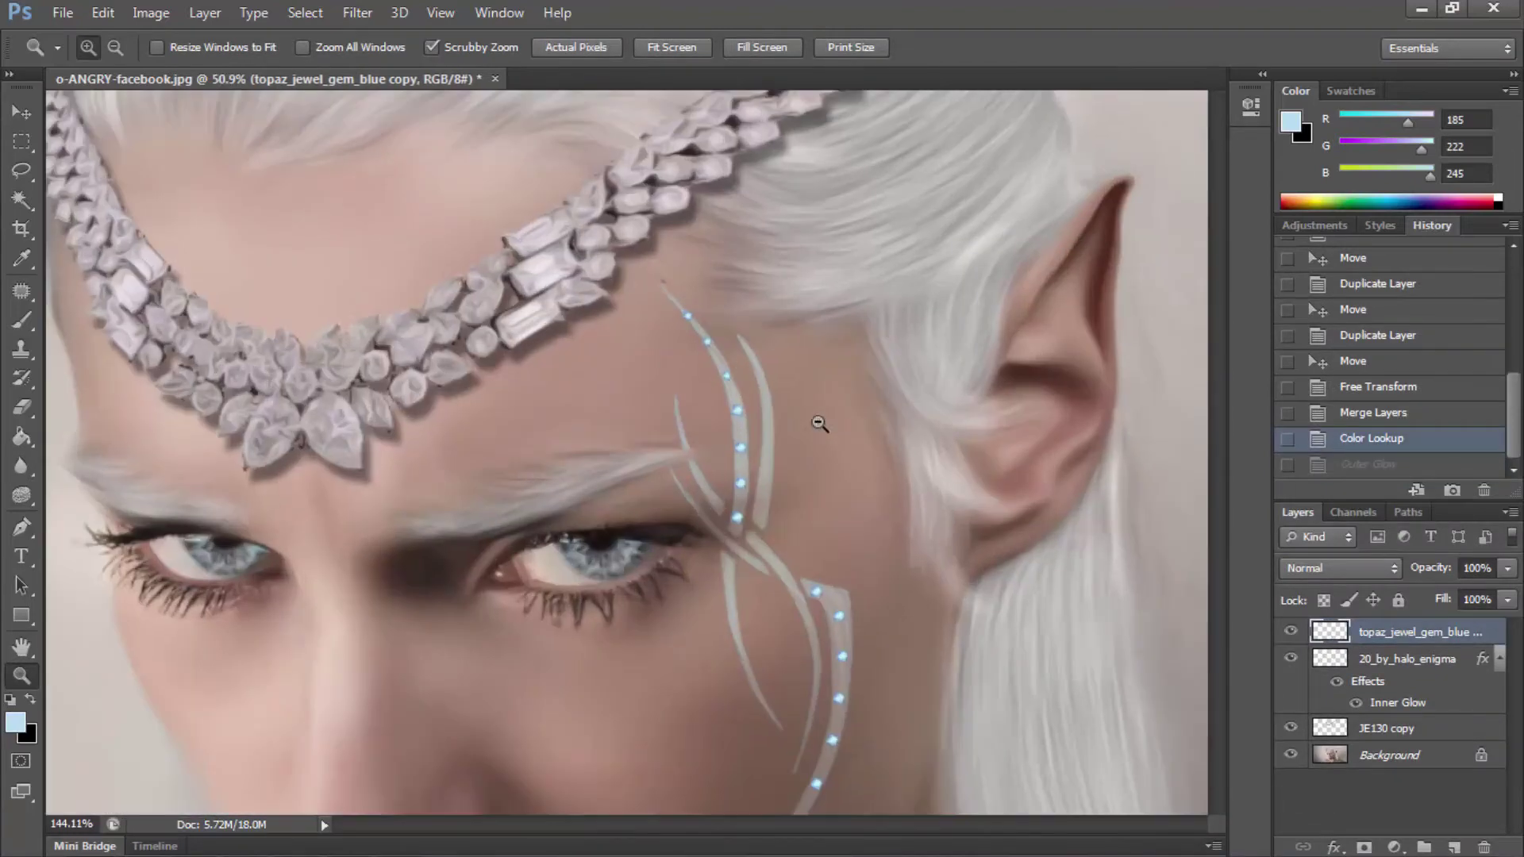
pyautogui.doubleClick(1342, 639)
pyautogui.click(900, 678)
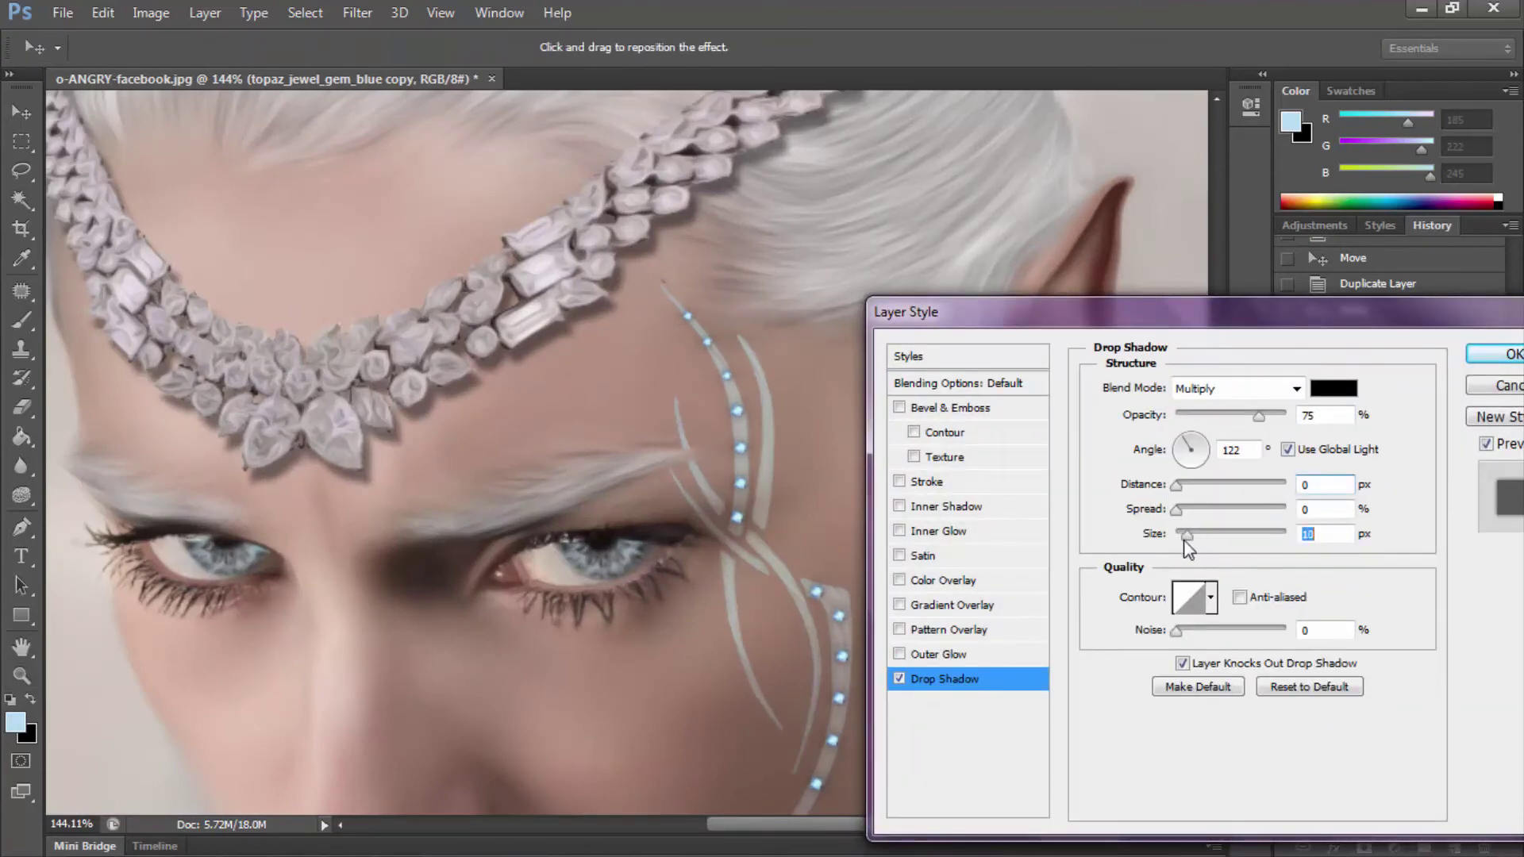
pyautogui.click(1509, 354)
pyautogui.press('z')
pyautogui.rightClick(838, 528)
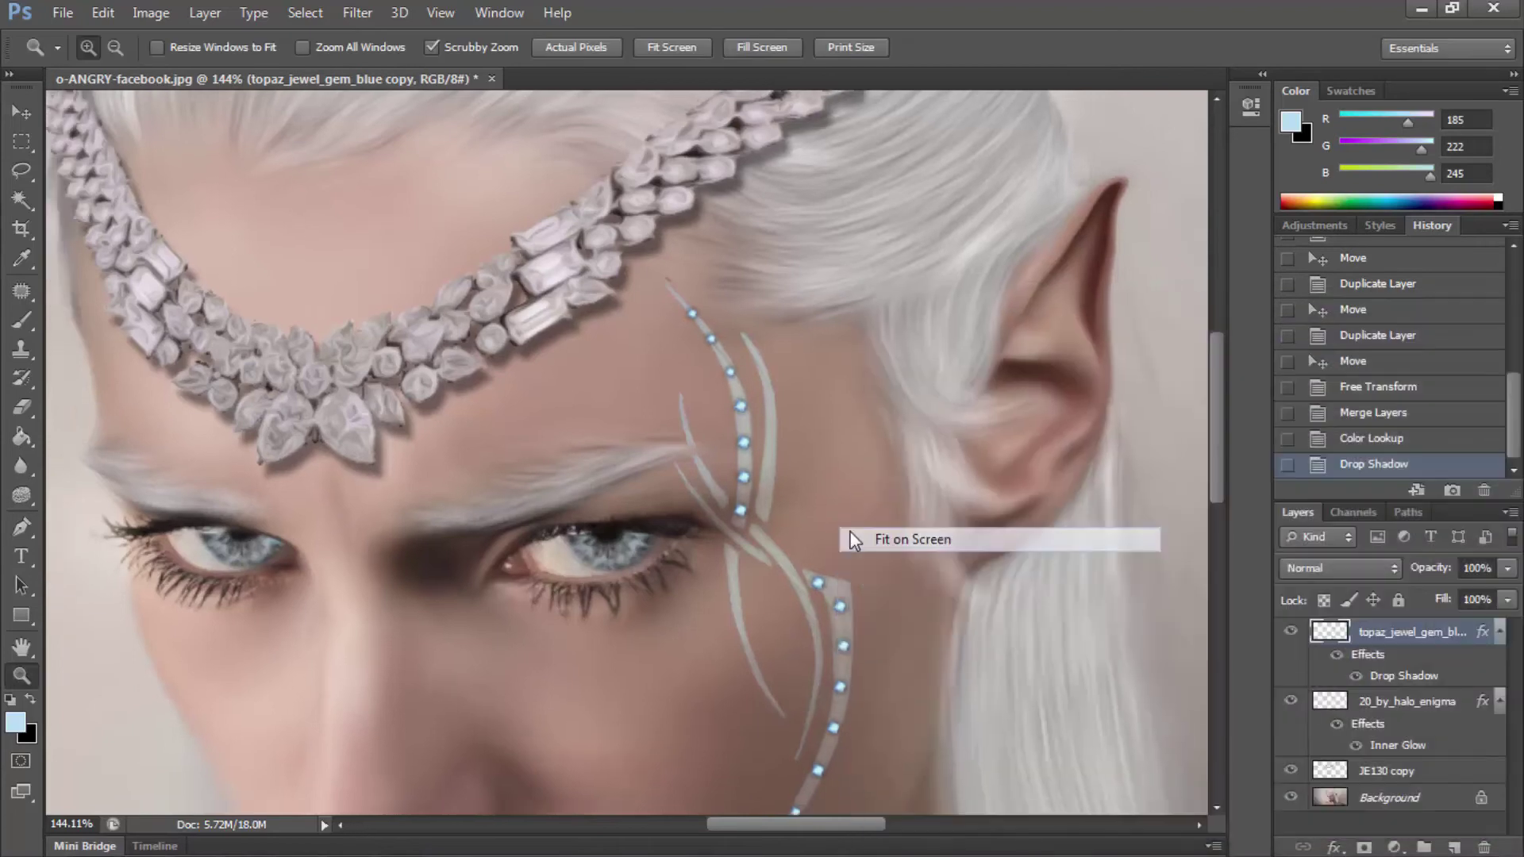
pyautogui.click(857, 534)
pyautogui.moveTo(751, 576); pyautogui.dragTo(794, 576)
pyautogui.click(1360, 447)
pyautogui.moveTo(786, 494); pyautogui.dragTo(717, 497)
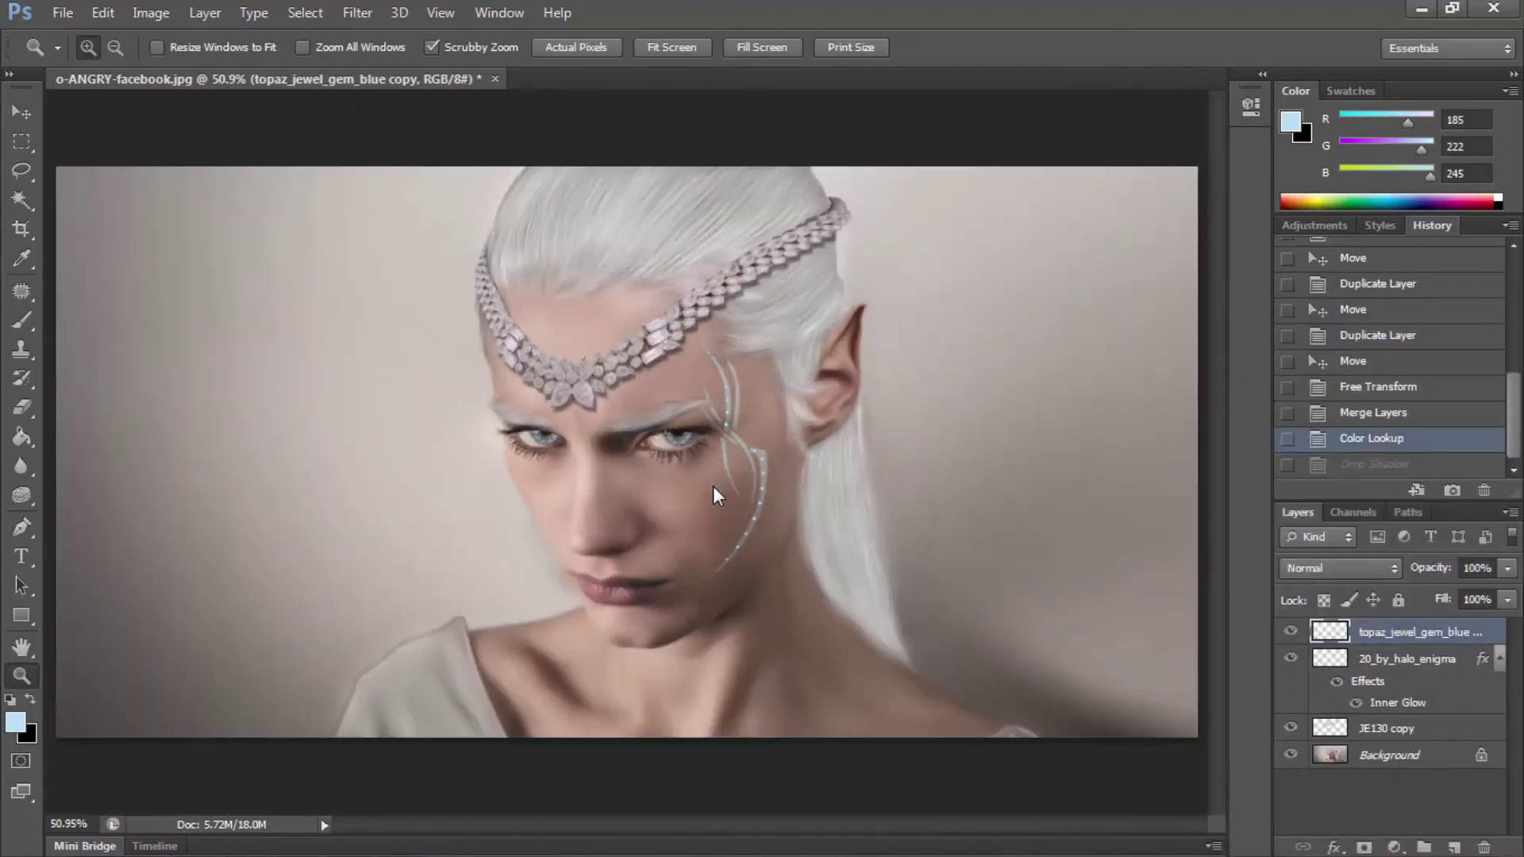
# Step: Flatten all layers with Flatten Image, then save the image in JPEG format as 1.jpg
pyautogui.click(205, 13)
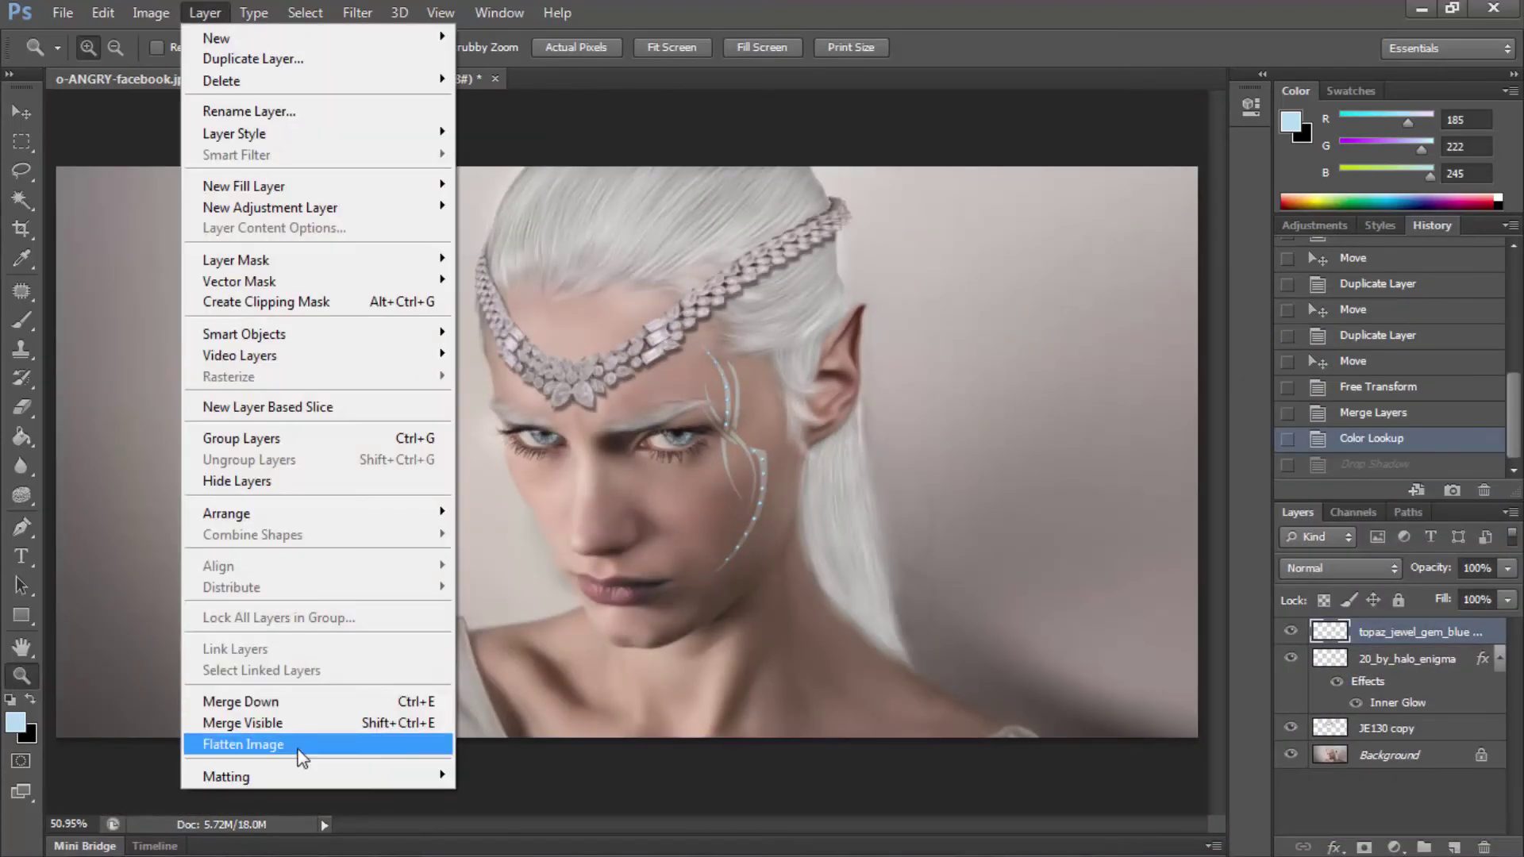
pyautogui.click(298, 747)
pyautogui.click(63, 12)
pyautogui.click(194, 281)
pyautogui.write('1')
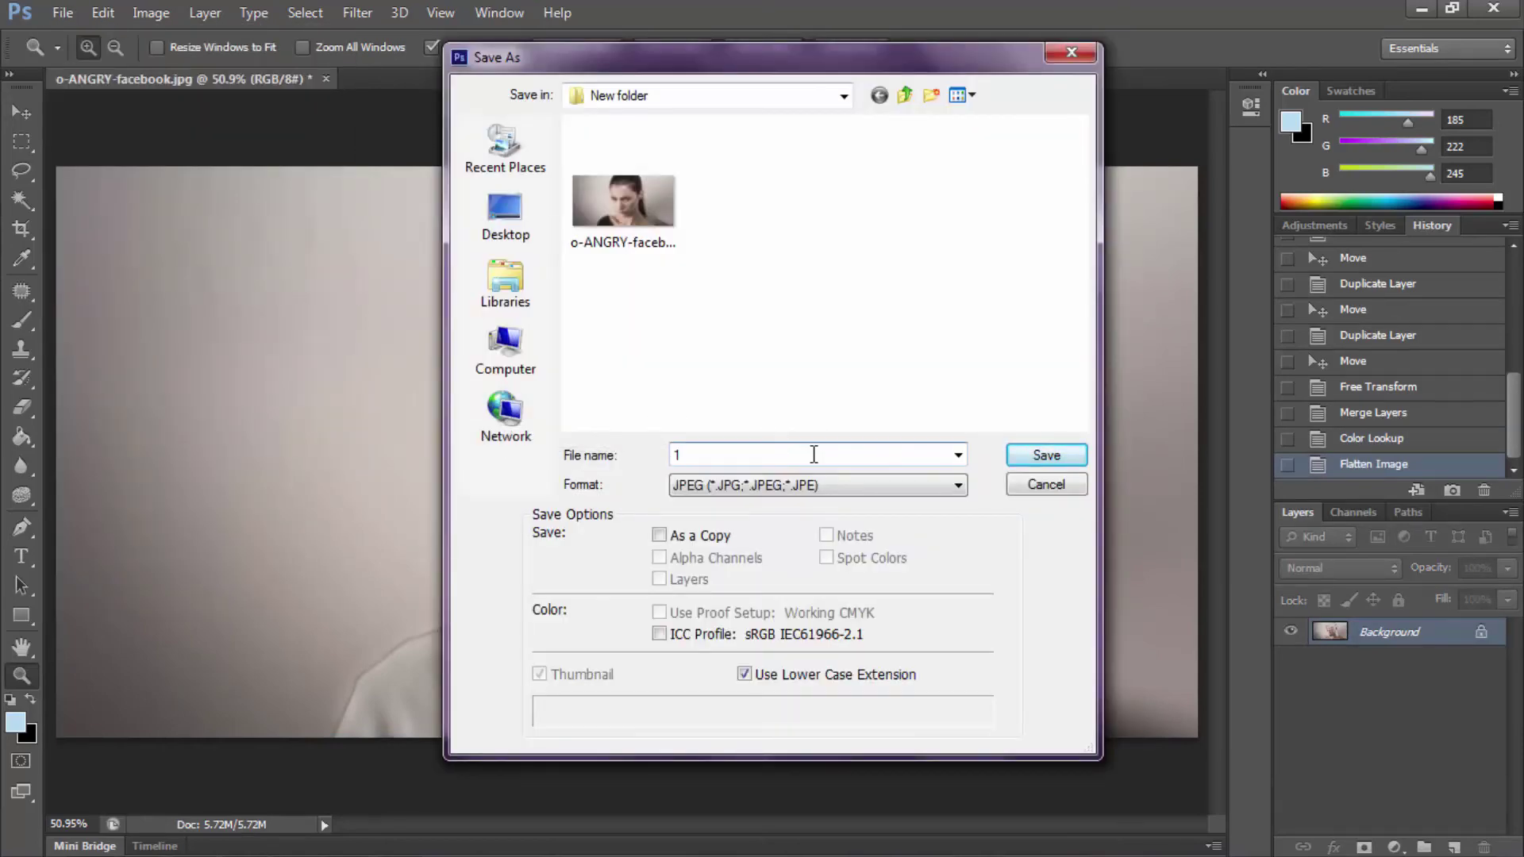
pyautogui.press('Return')
pyautogui.press('Return')
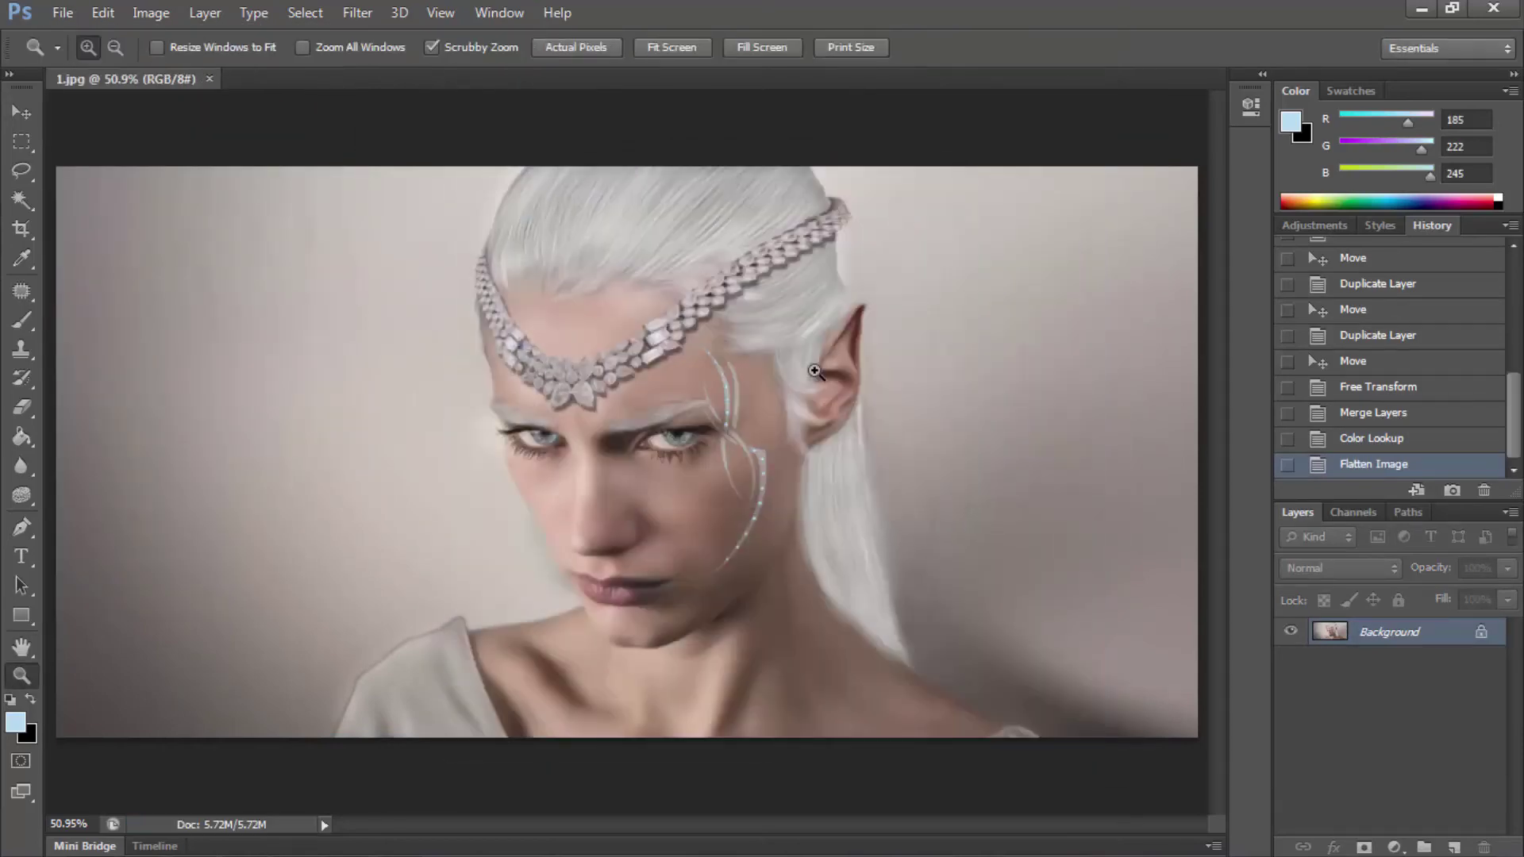